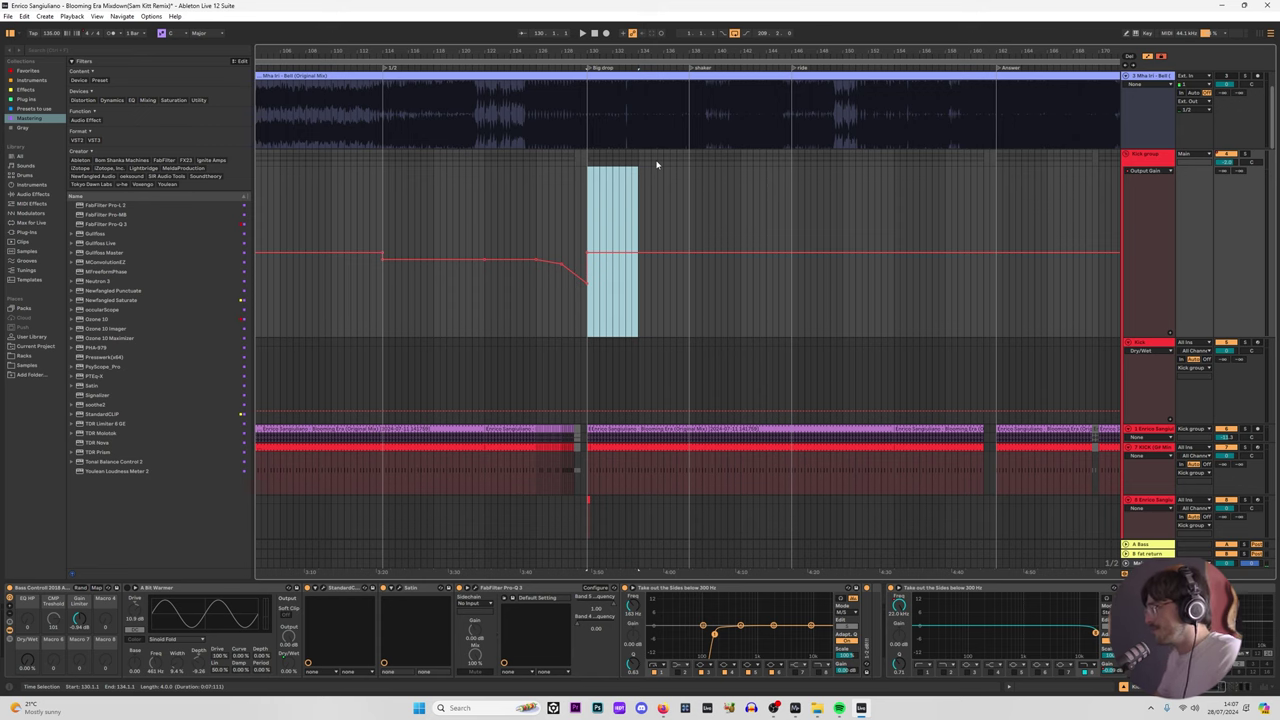
# Step: Place the insert marker at the Big drop, bar 130, on the 56 Group track inside FX Shots
pyautogui.click(589, 197)
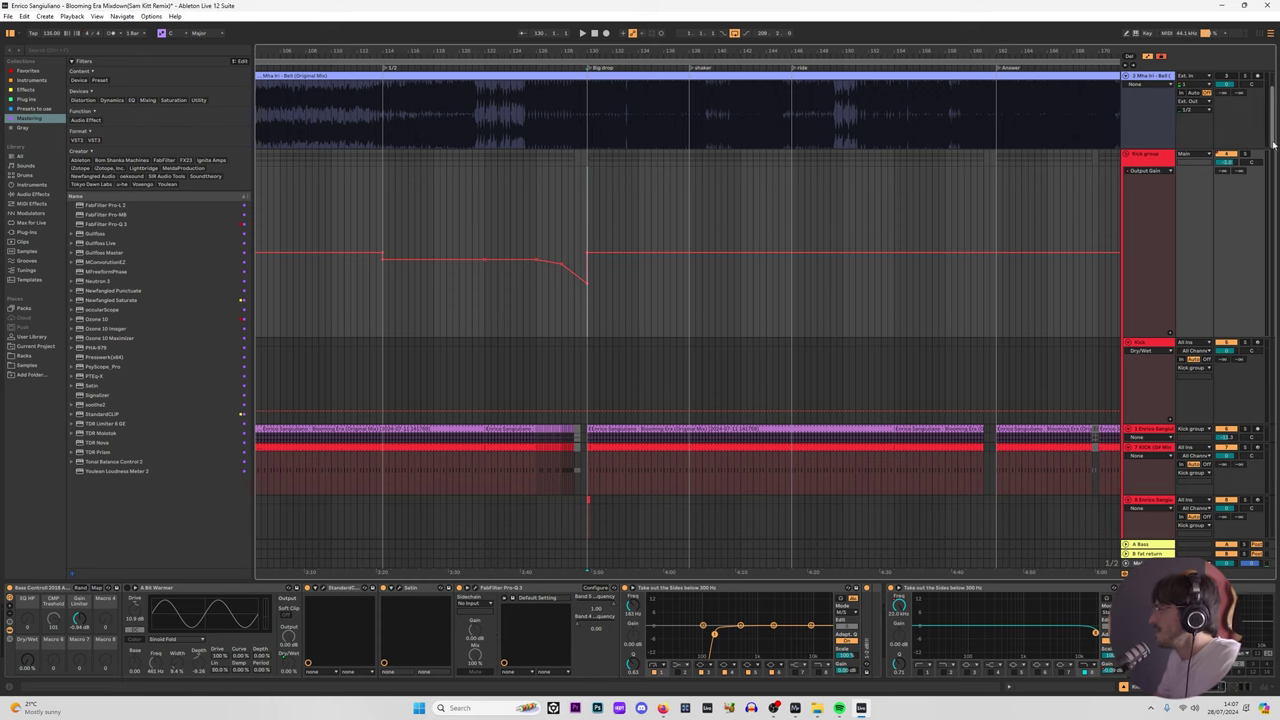
pyautogui.scroll(-5, 1258, 268)
pyautogui.scroll(-15, 1258, 268)
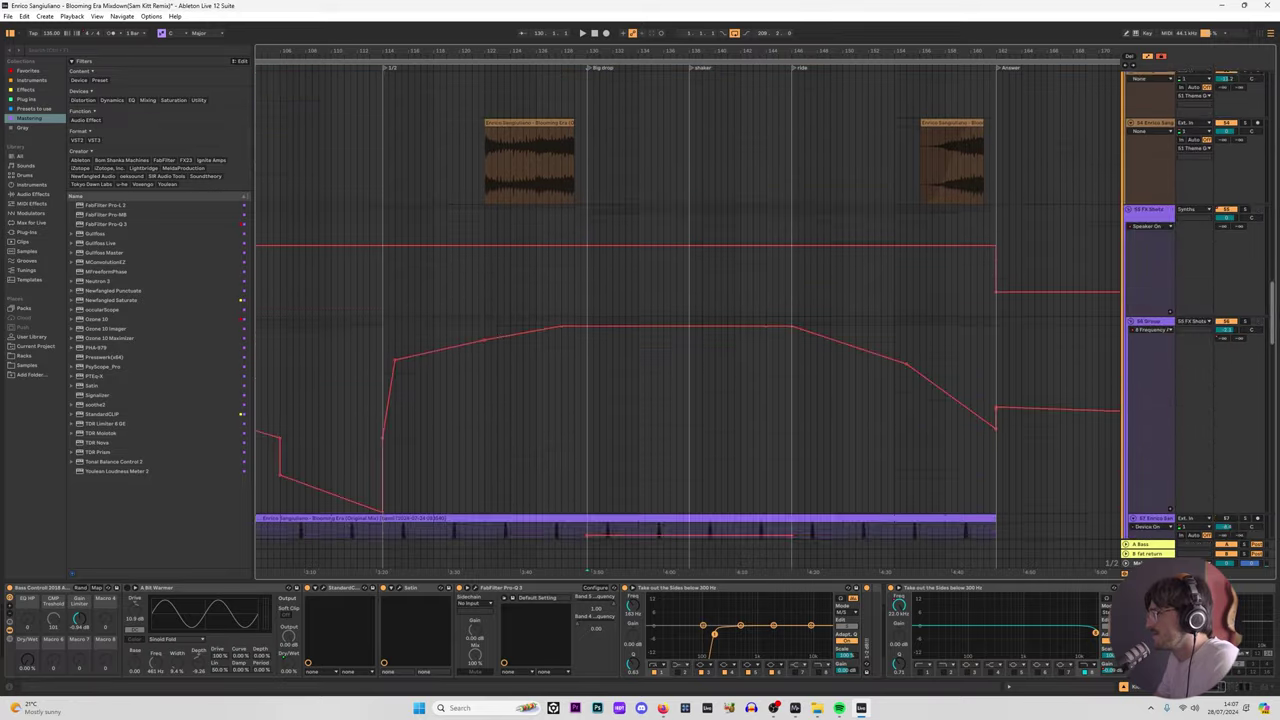
pyautogui.scroll(1, 1268, 370)
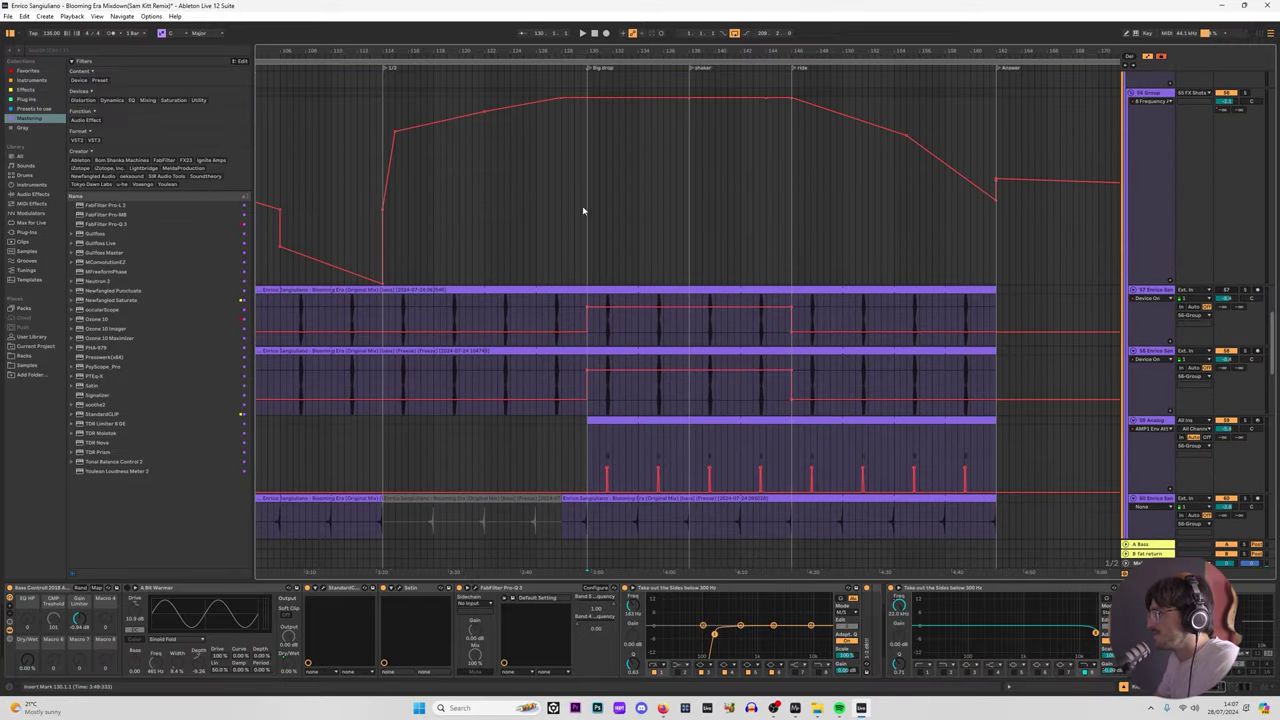
pyautogui.click(586, 211)
pyautogui.scroll(3, 1150, 110)
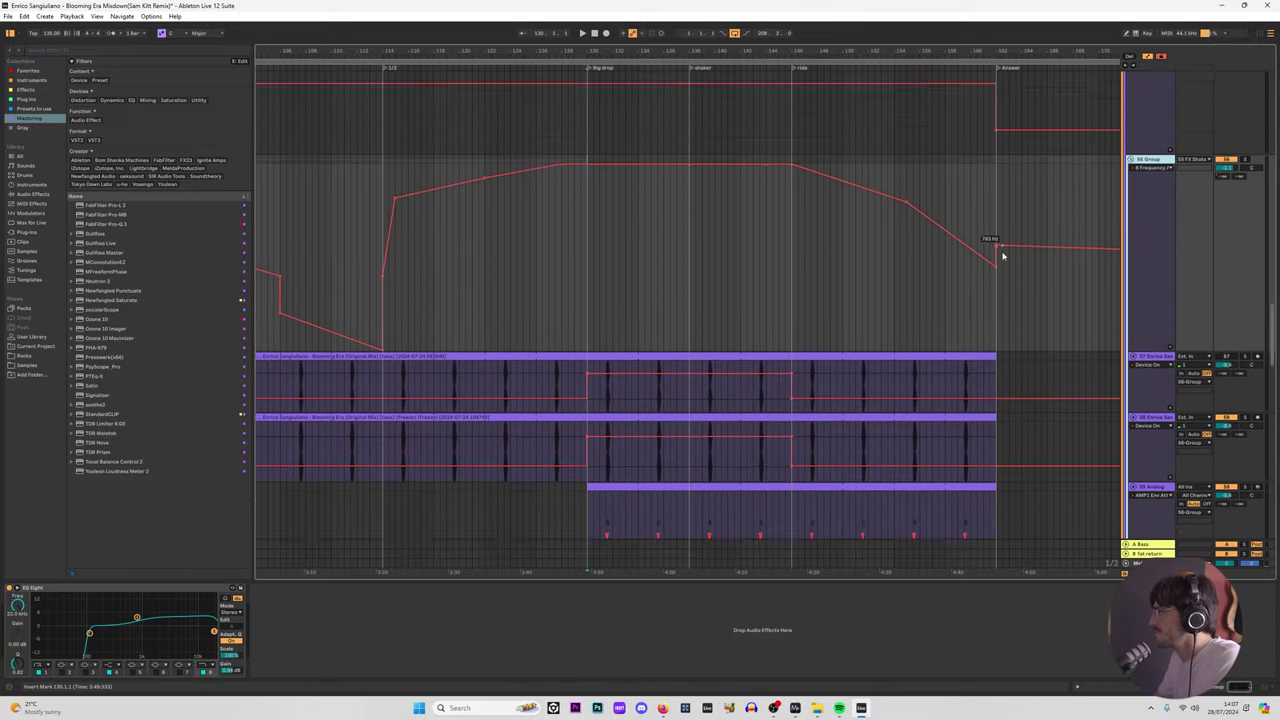
# Step: Solo the FX Shots group and audition it from the Big drop onward
pyautogui.press('space')
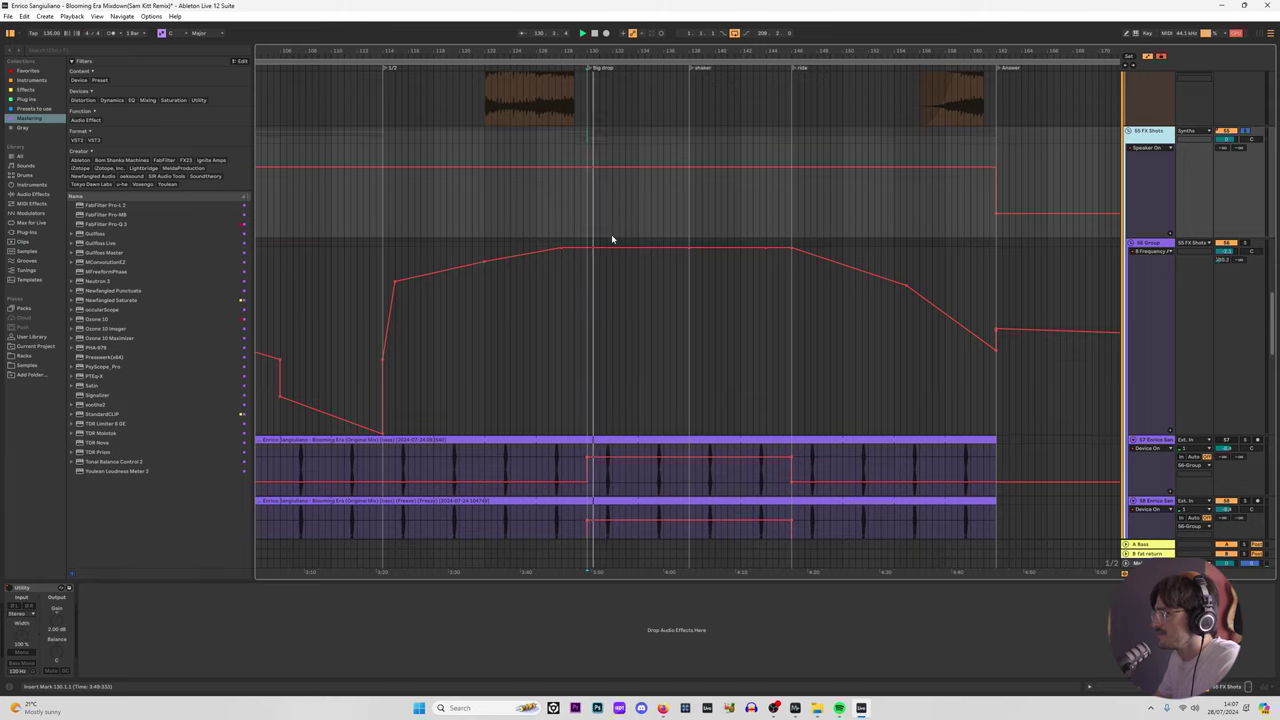
pyautogui.scroll(2, 950, 234)
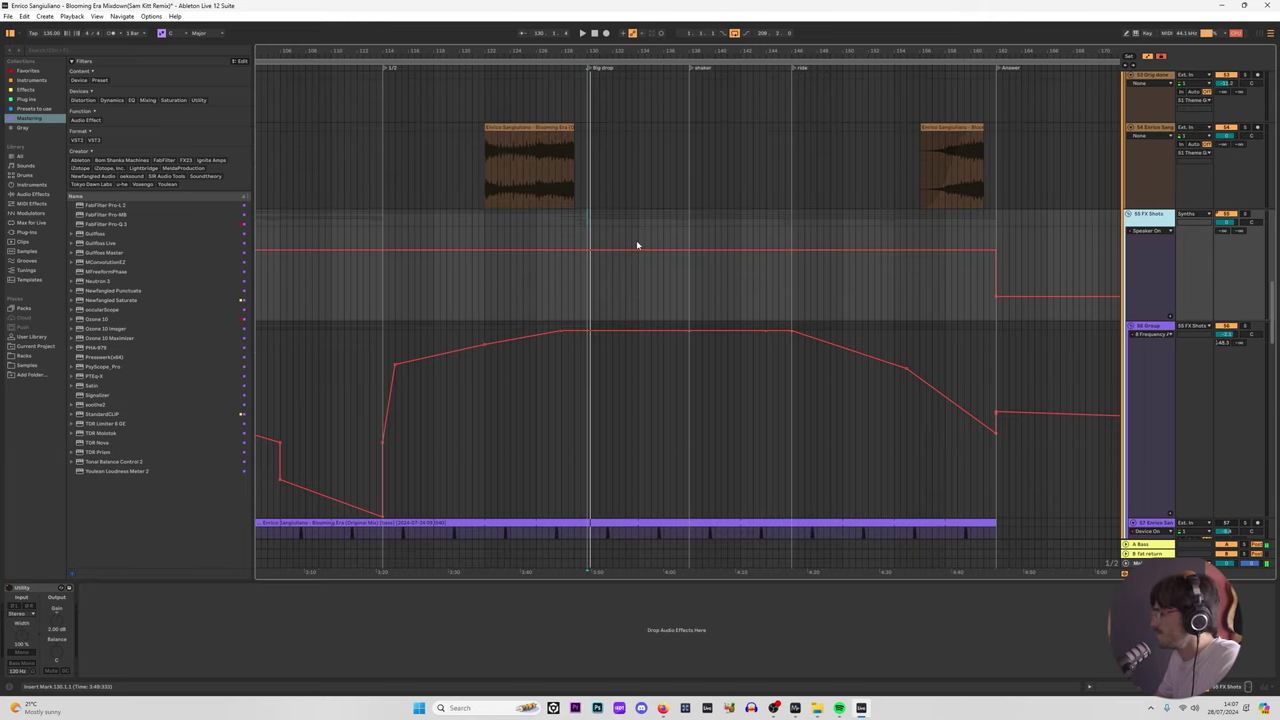
pyautogui.press('space')
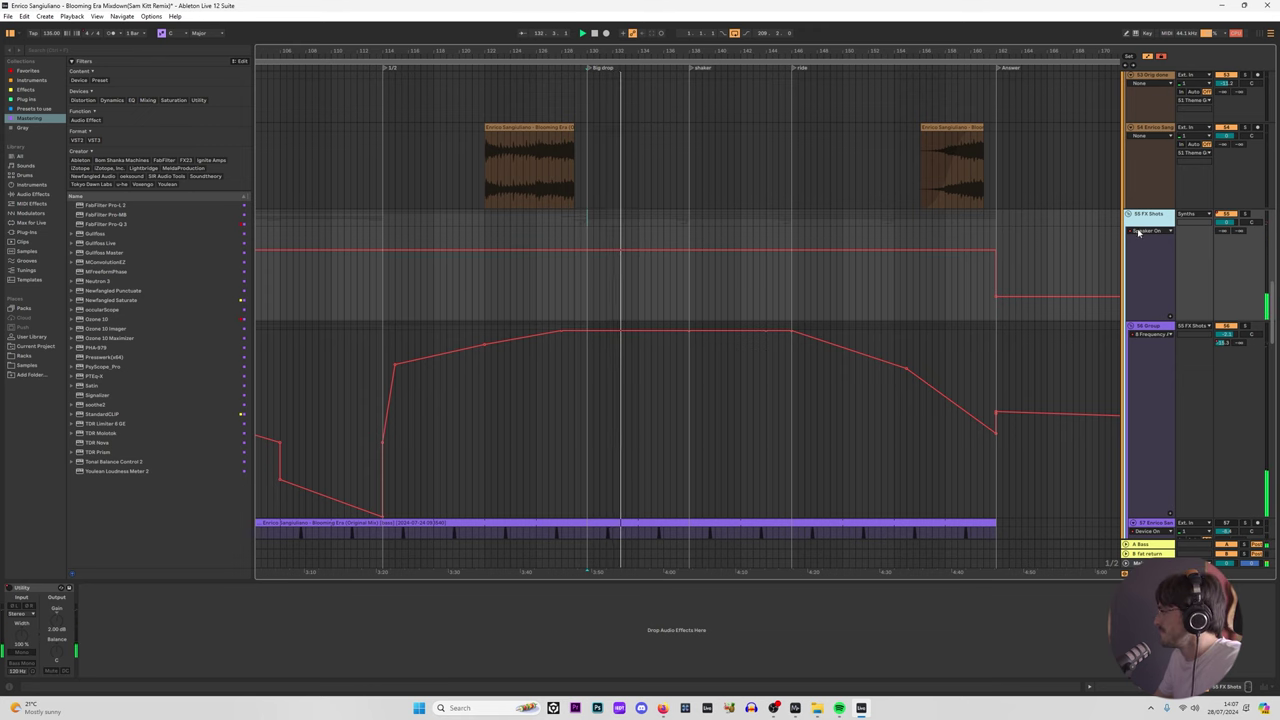
pyautogui.scroll(-2, 785, 300)
pyautogui.press('space')
pyautogui.press('space')
pyautogui.click(1245, 114)
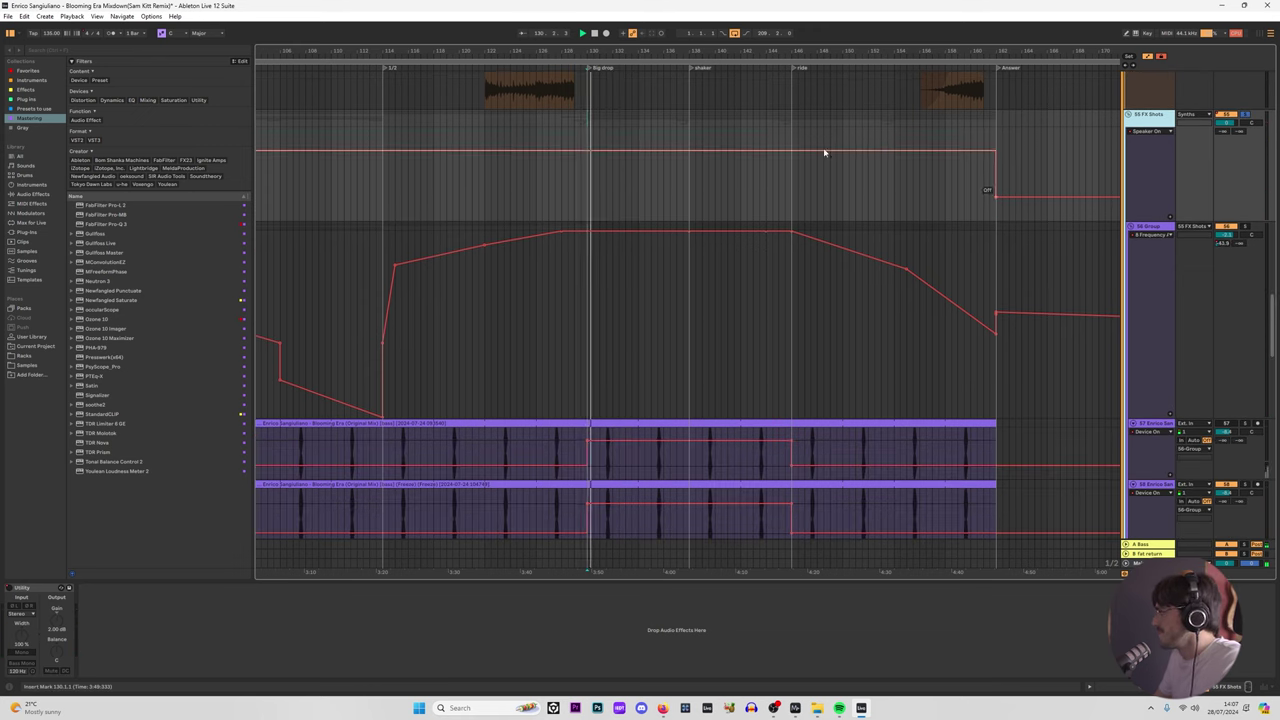
pyautogui.click(612, 328)
pyautogui.scroll(2, 1031, 317)
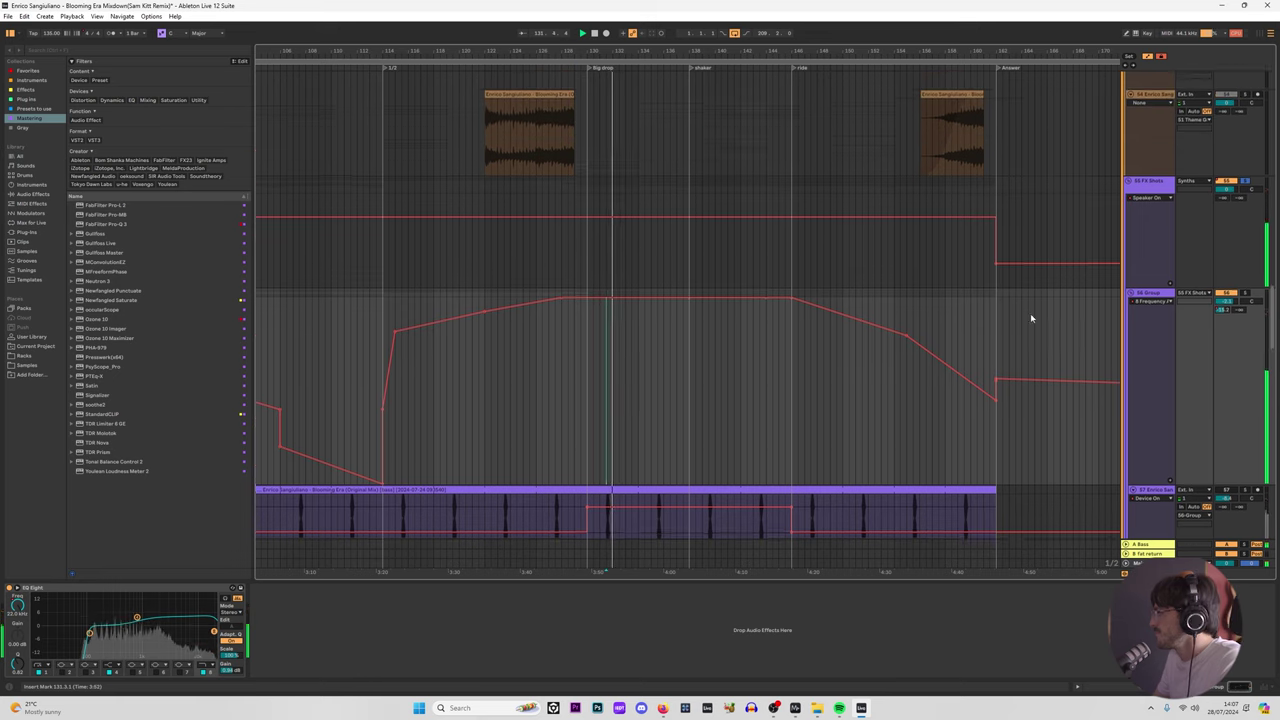
# Step: Show the 56 Group's A-Bass send automation and lower its curve after the Big drop
pyautogui.scroll(-2, 1241, 296)
pyautogui.rightClick(1220, 261)
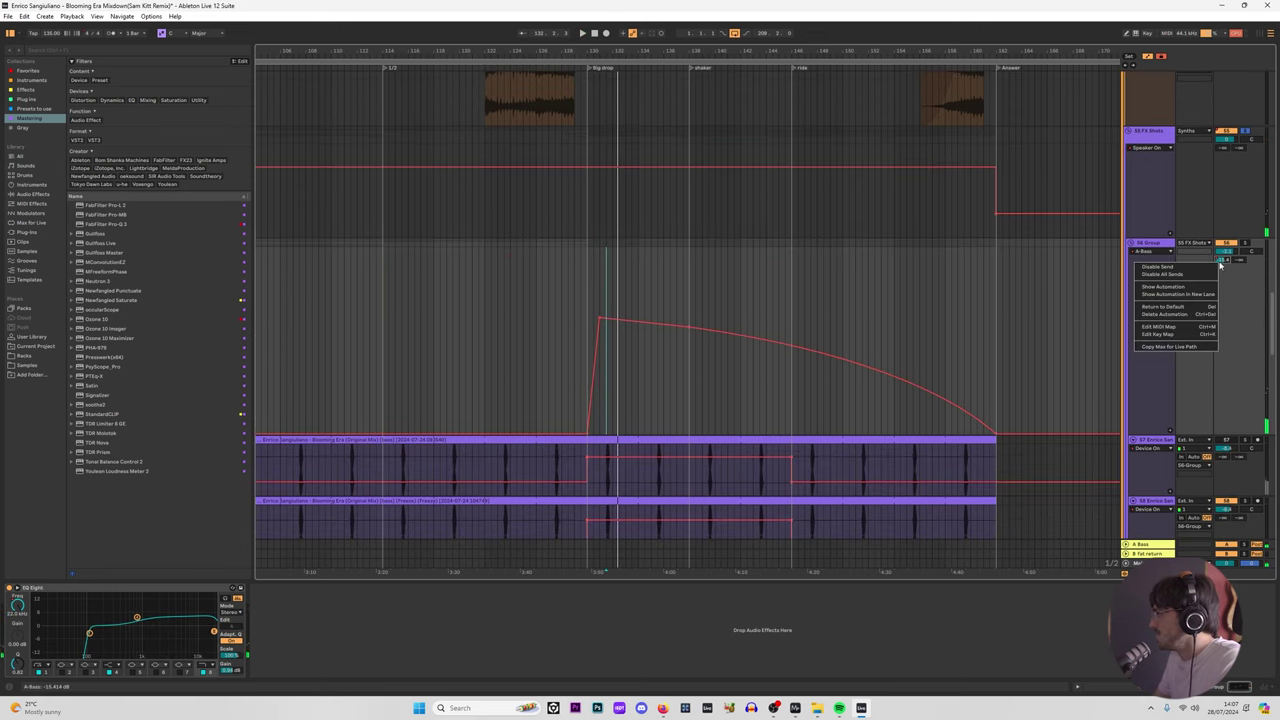
pyautogui.click(1205, 287)
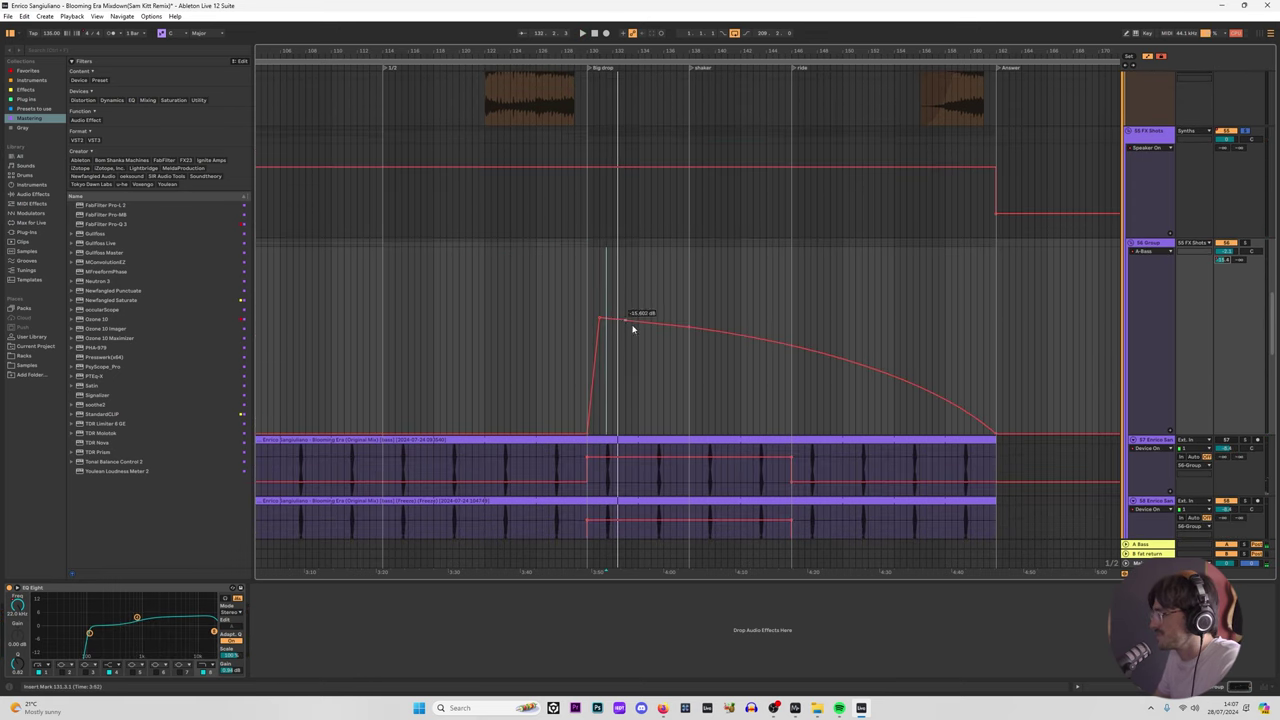
pyautogui.scroll(-4, 658, 332)
pyautogui.scroll(4, 733, 339)
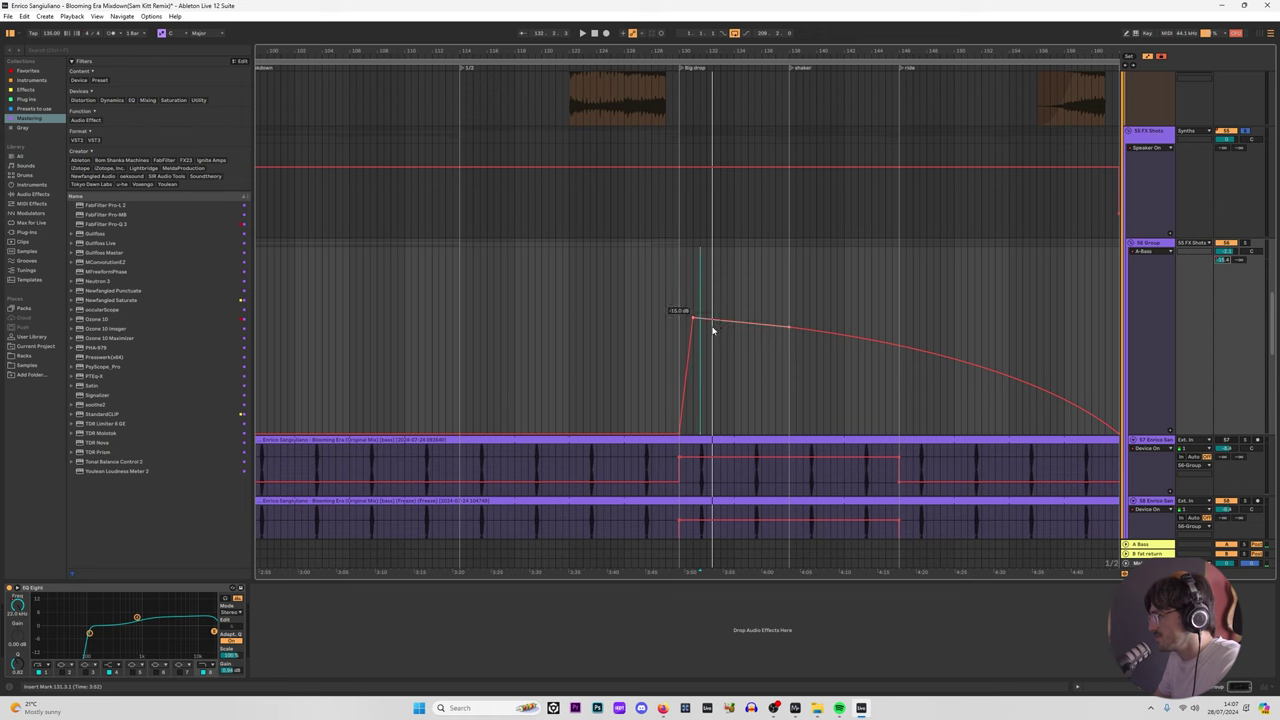
pyautogui.moveTo(712, 330); pyautogui.dragTo(711, 400)
# Step: Play the soloed FX Shots again from the Big drop to judge the reduced bass send
pyautogui.press('space')
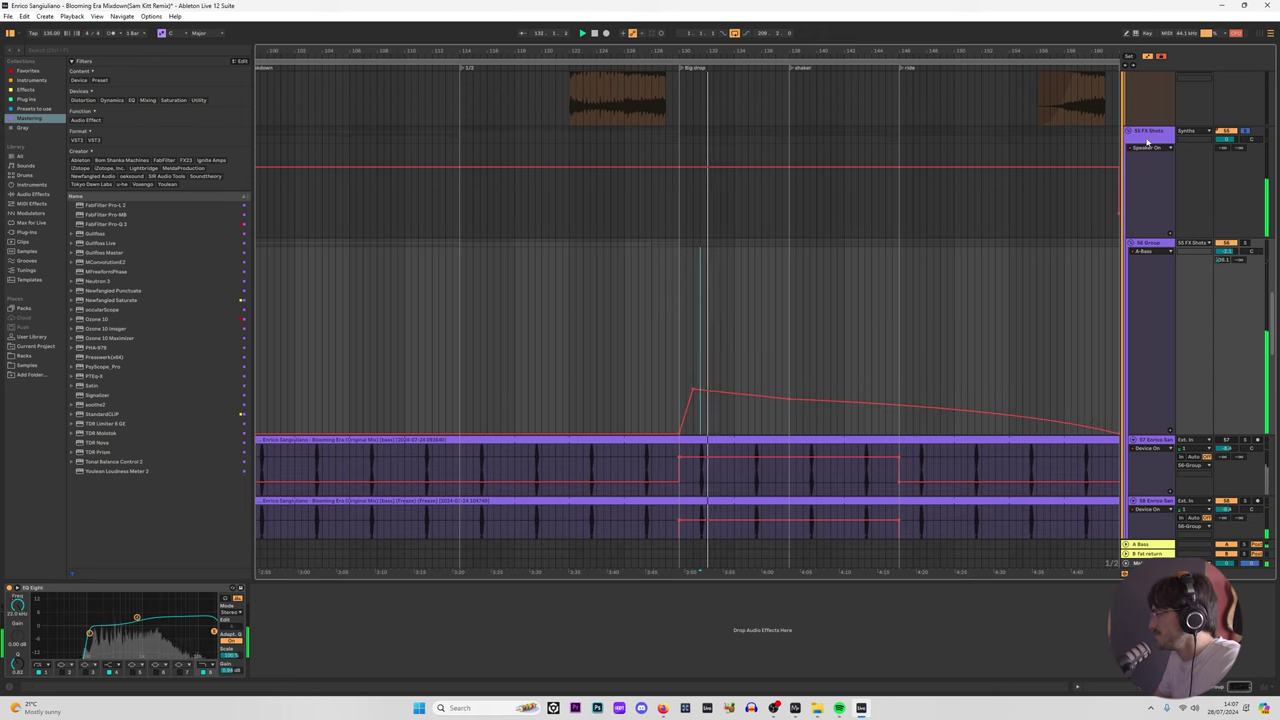
pyautogui.press('space')
pyautogui.press('space')
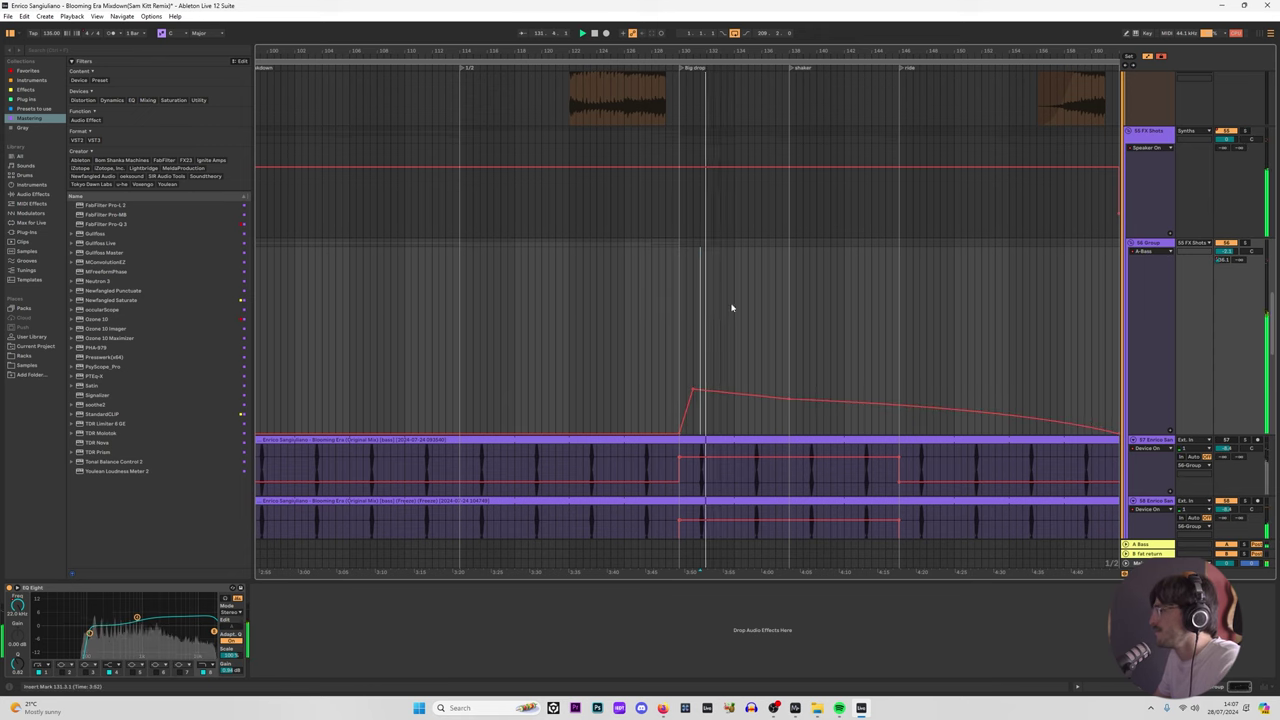
pyautogui.click(680, 308)
pyautogui.press('space')
pyautogui.press('space')
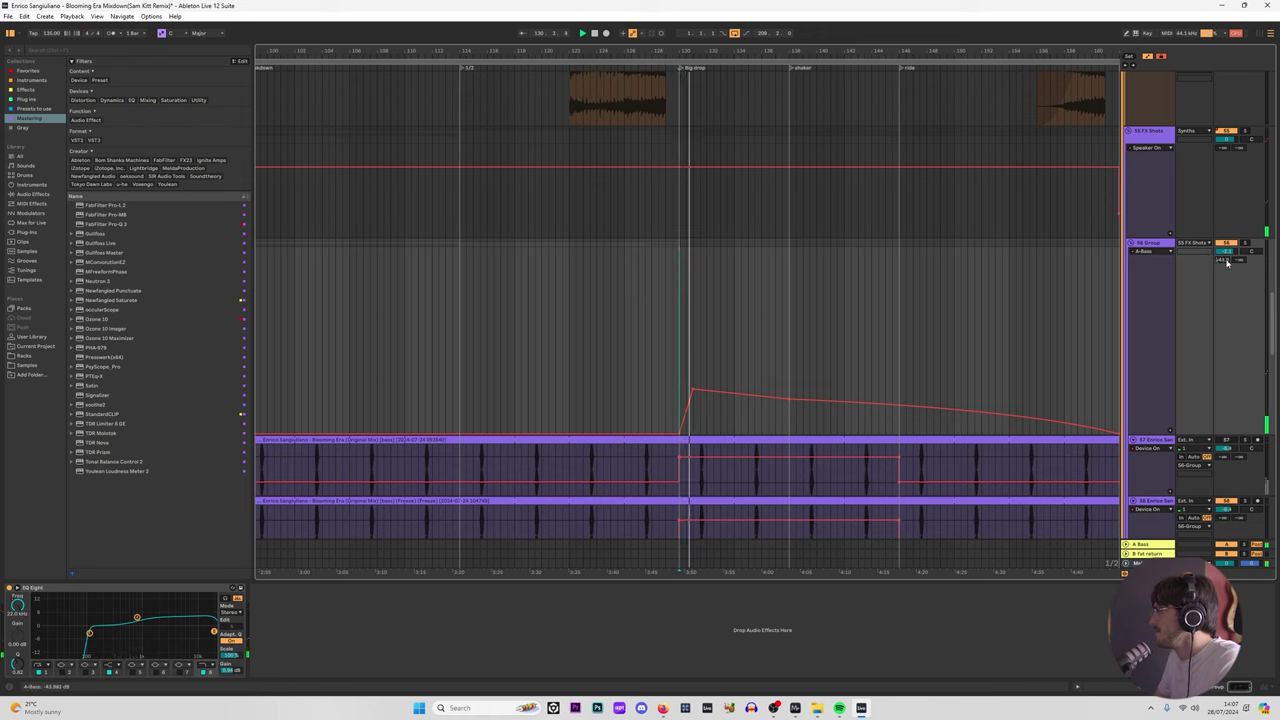
# Step: Compare the 56 Group's A-Bass send at minus infinity and -15 dB during playback, and restore its automation
pyautogui.moveTo(1227, 261); pyautogui.dragTo(1226, 285)
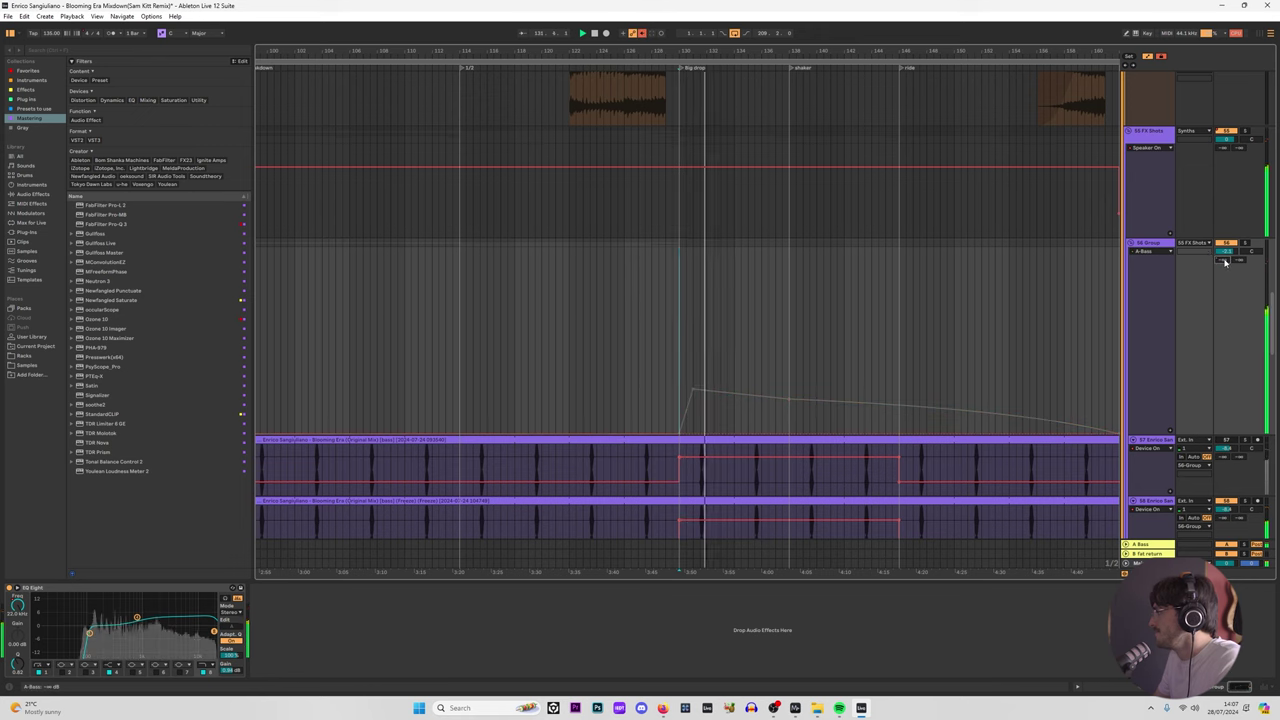
pyautogui.moveTo(1224, 261); pyautogui.dragTo(1223, 225)
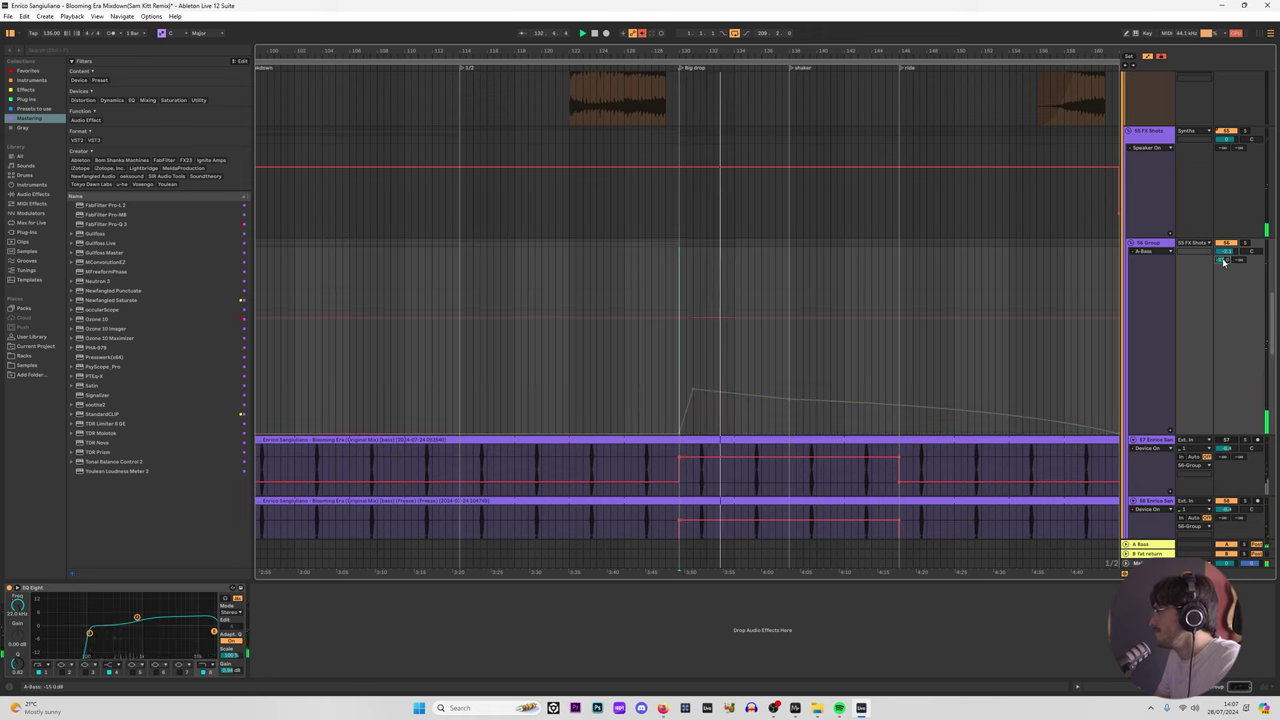
pyautogui.rightClick(1223, 261)
pyautogui.click(1180, 296)
pyautogui.press('space')
pyautogui.press('space')
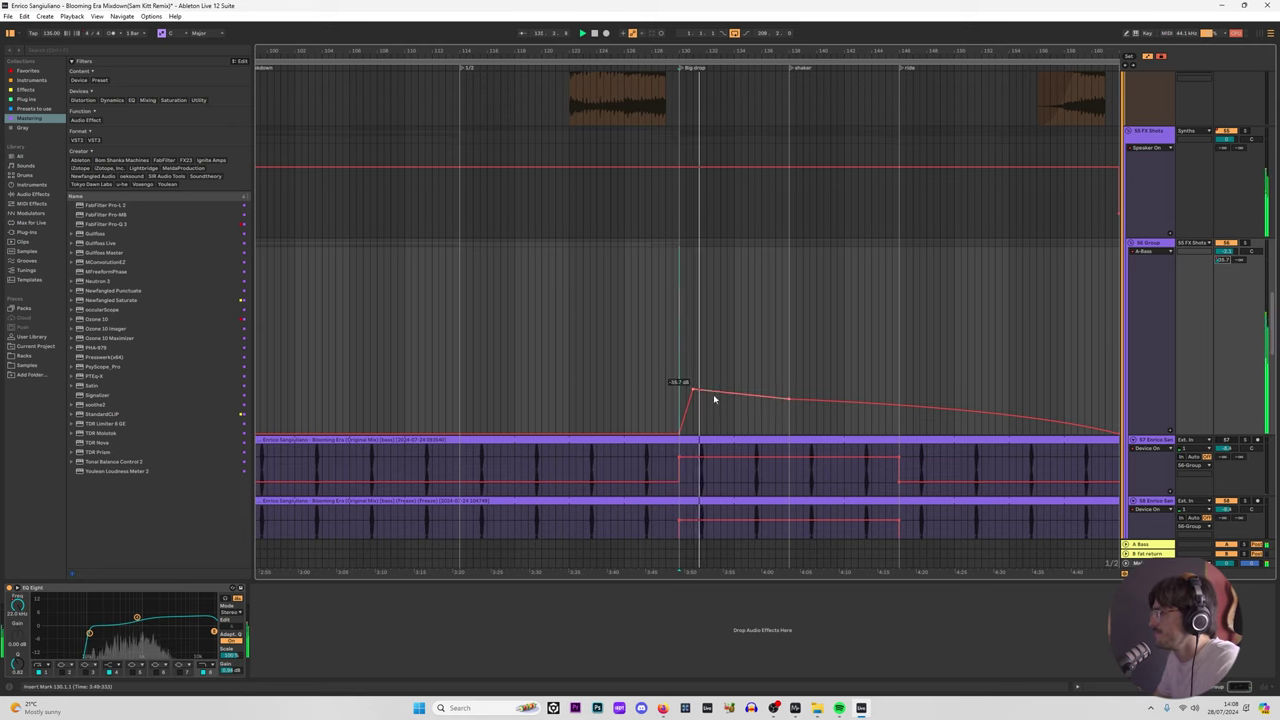
# Step: Flatten the A-Bass send automation after the Big drop at about -41 dB and extend the plateau to about bar 142
pyautogui.moveTo(789, 399)
pyautogui.mouseDown()
pyautogui.moveTo(700, 404)
pyautogui.moveTo(789, 404)
pyautogui.mouseUp()
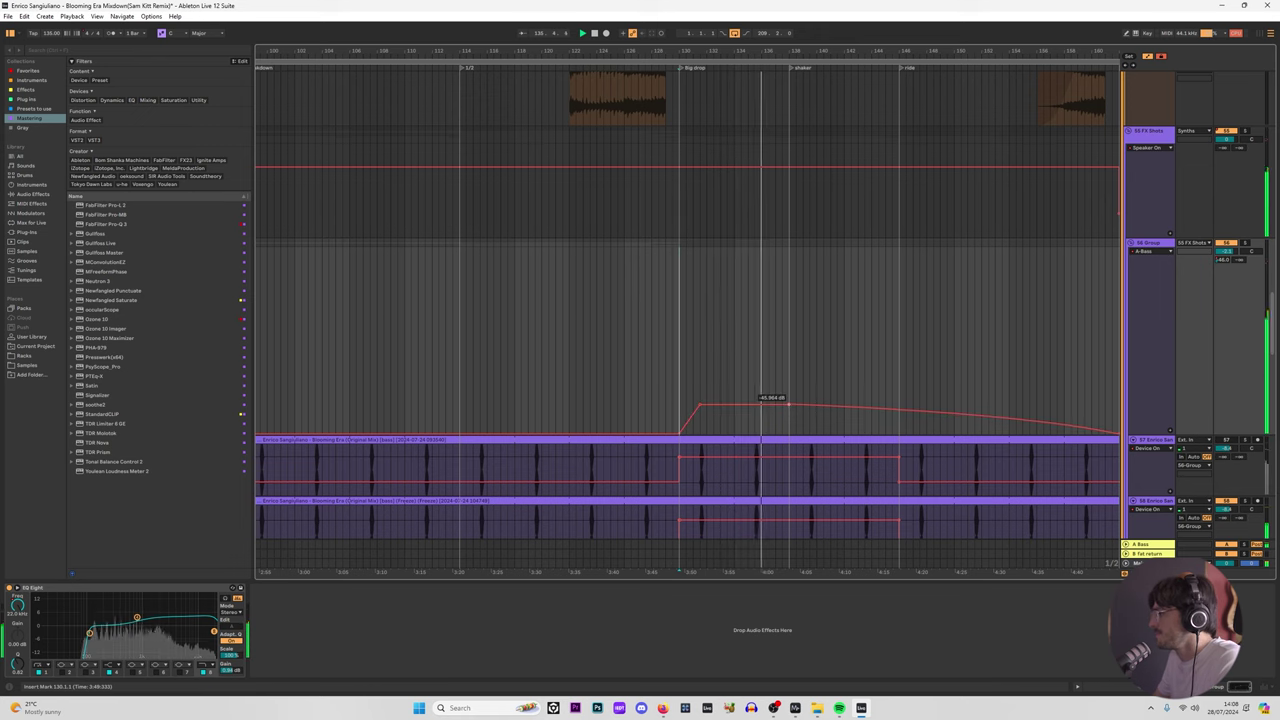
pyautogui.moveTo(791, 406); pyautogui.dragTo(850, 404)
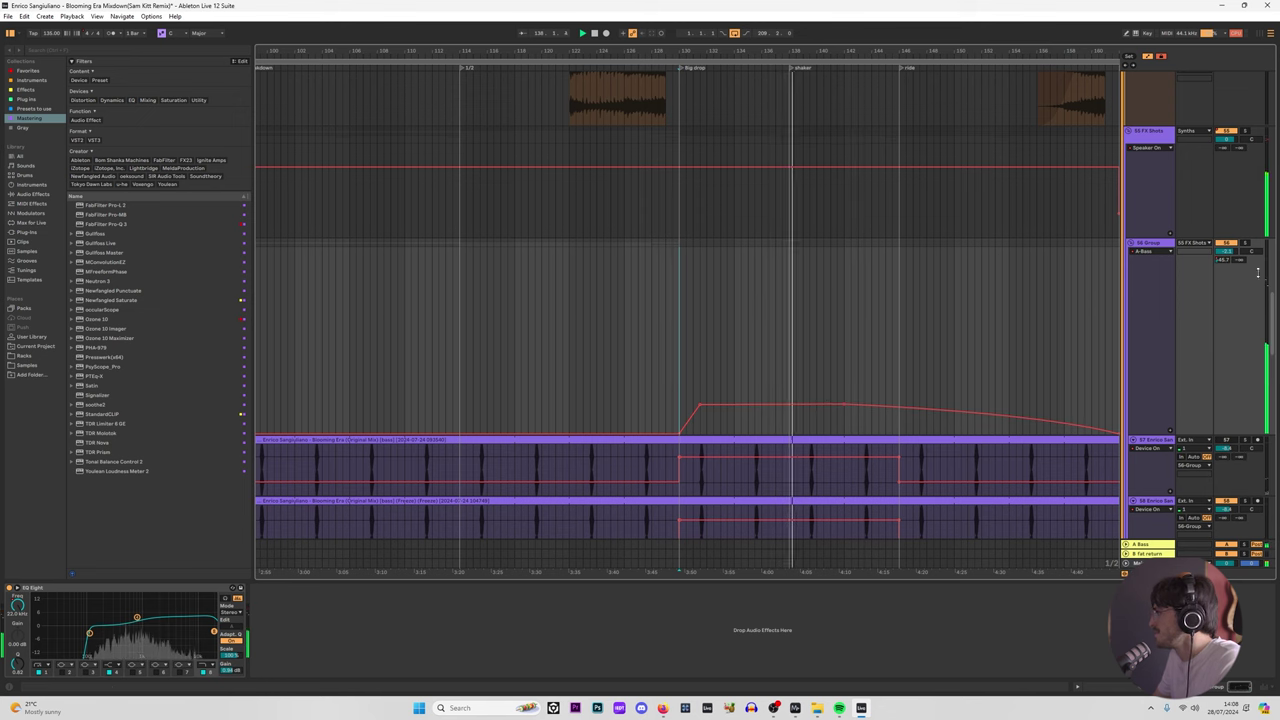
# Step: Solo the Bass layer group within Synths and play it from the Big drop at bar 130
pyautogui.moveTo(1274, 323); pyautogui.dragTo(1275, 257)
pyautogui.scroll(-1, 849, 243)
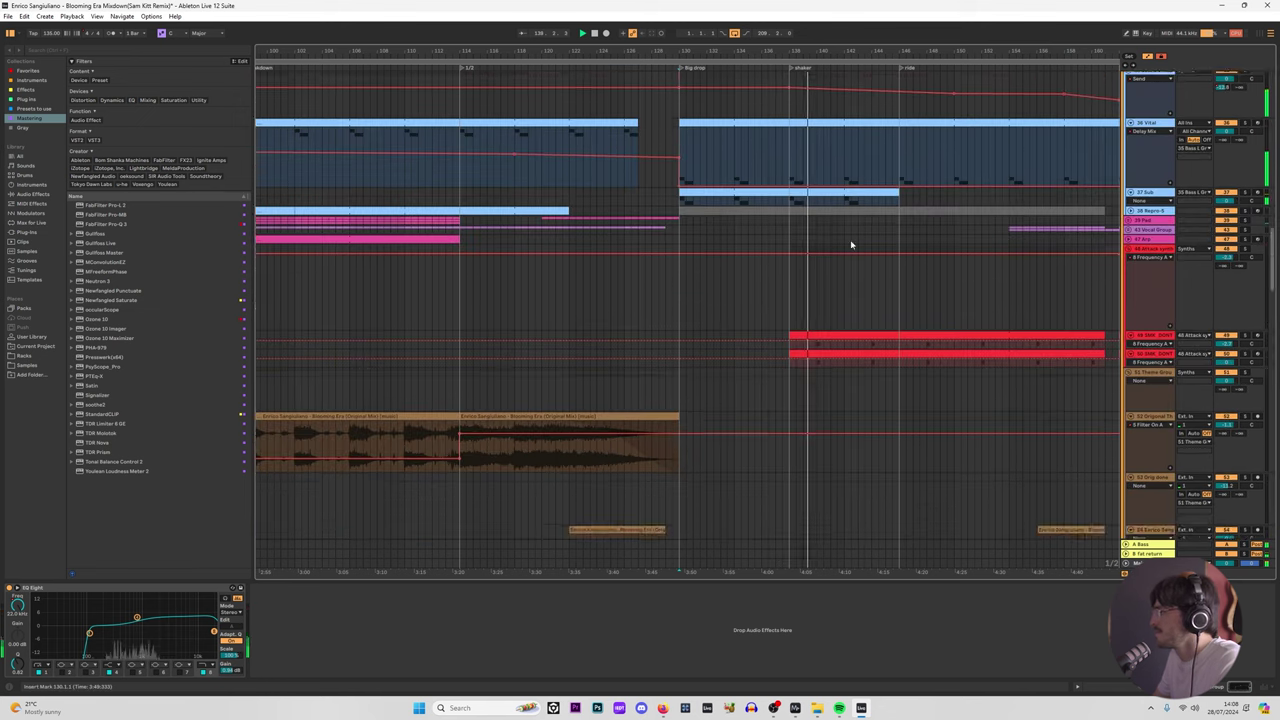
pyautogui.scroll(5, 663, 263)
pyautogui.click(1092, 187)
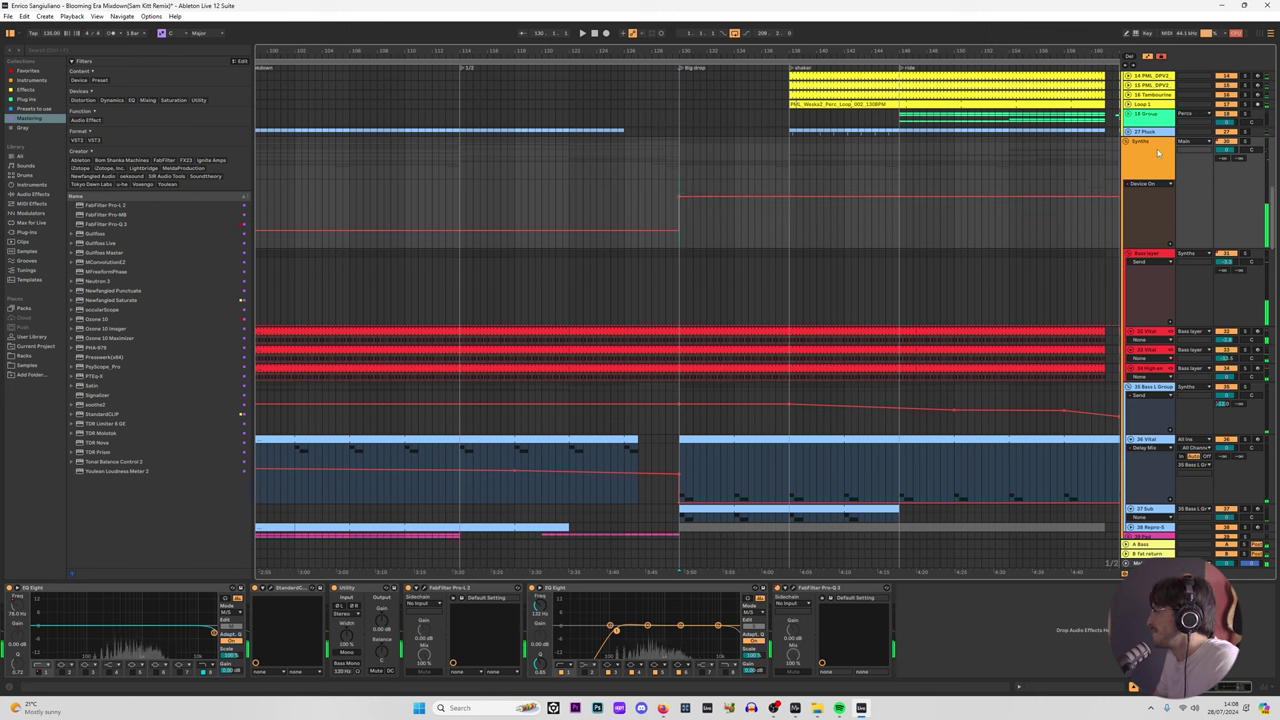
pyautogui.click(1151, 198)
pyautogui.click(1145, 254)
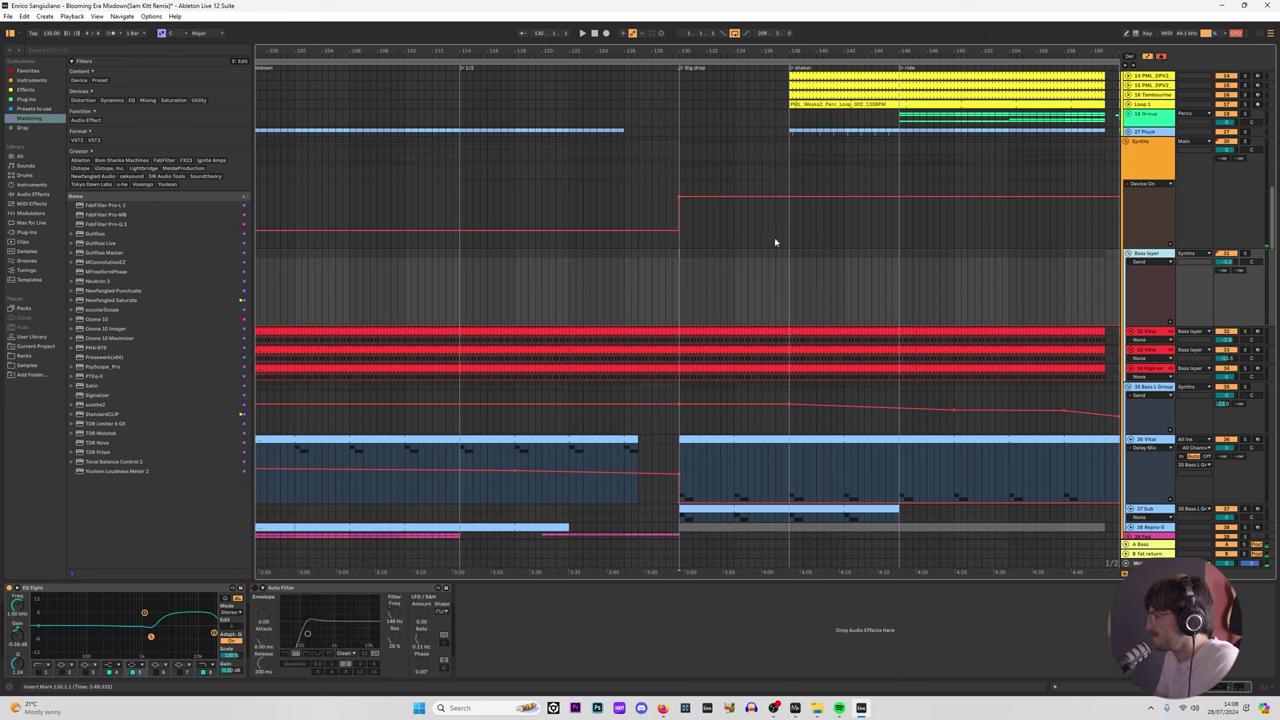
pyautogui.click(678, 270)
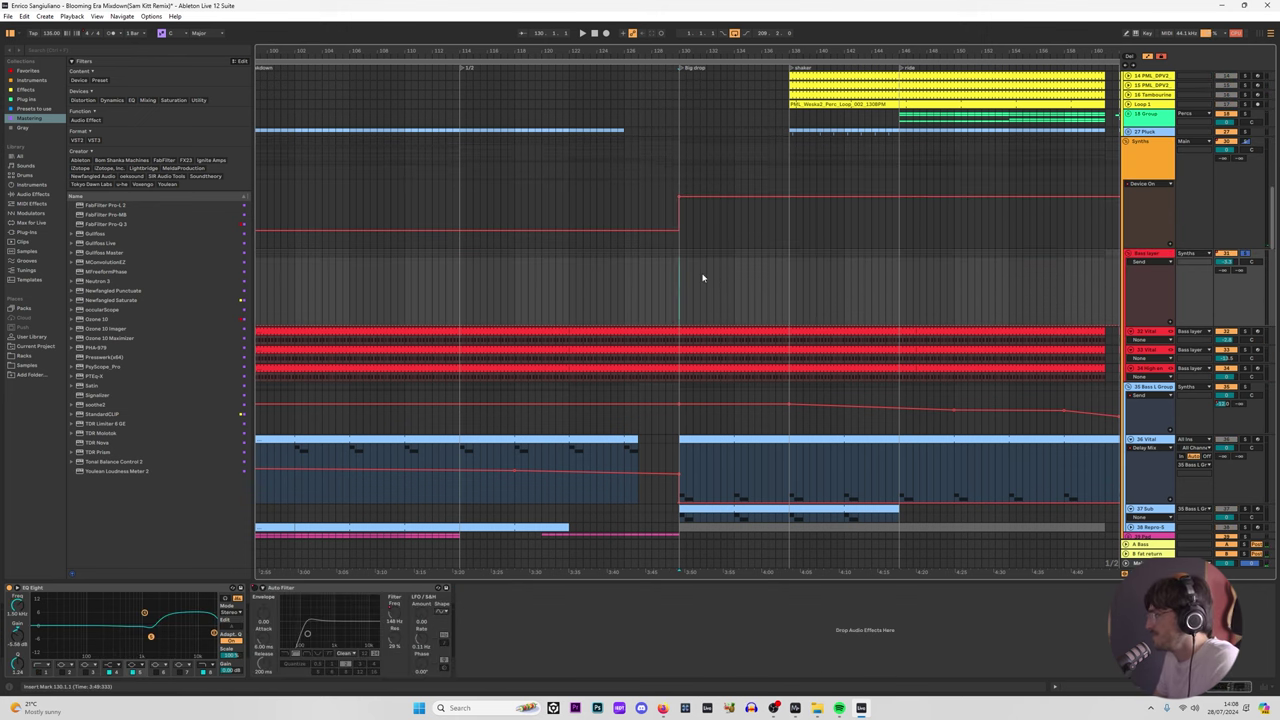
pyautogui.press('space')
# Step: Unfold the High end track in the Bass layer group and insert a new MIDI track directly below it
pyautogui.scroll(-6, 400, 350)
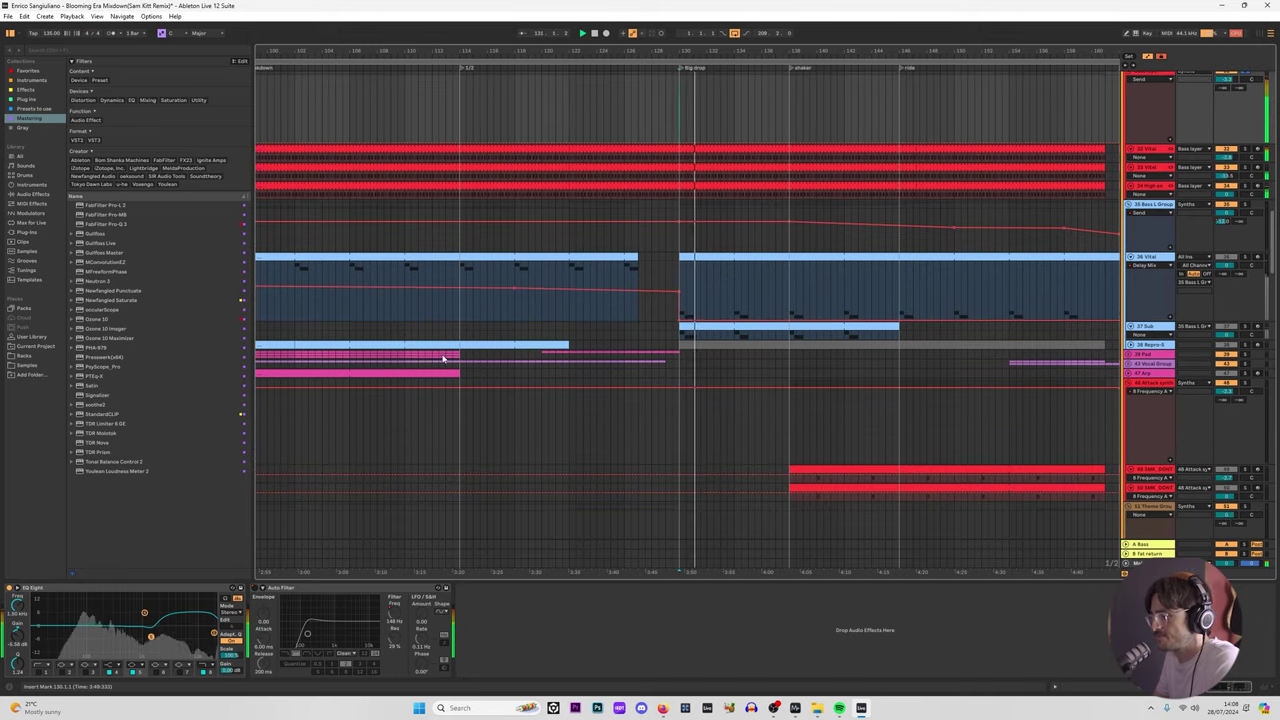
pyautogui.scroll(3, 698, 196)
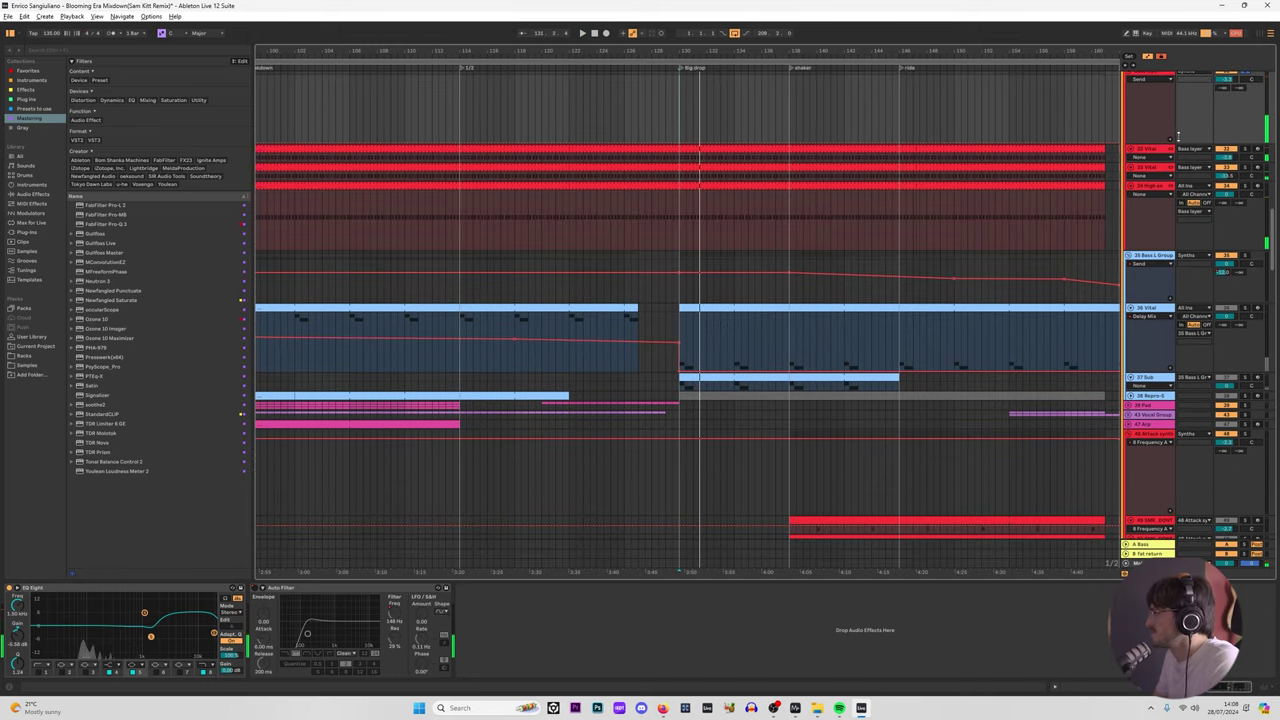
pyautogui.click(1158, 187)
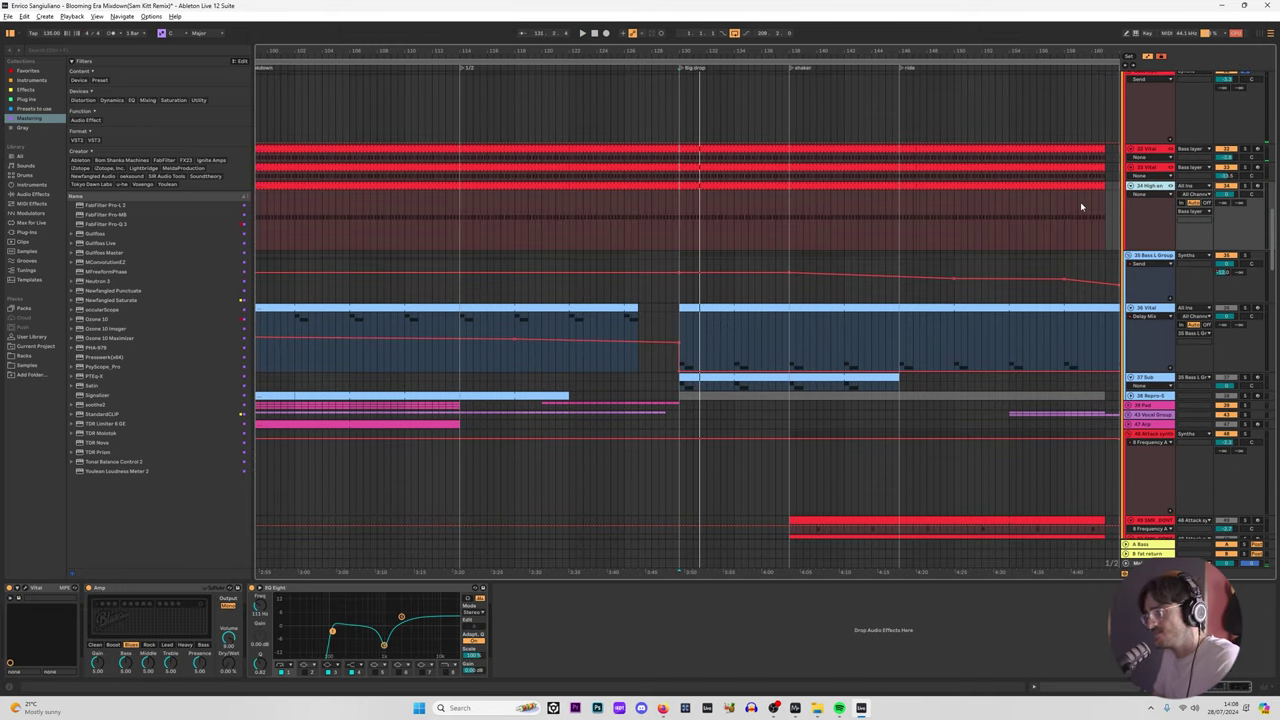
pyautogui.hotkey('ctrl', 'shift', 't')
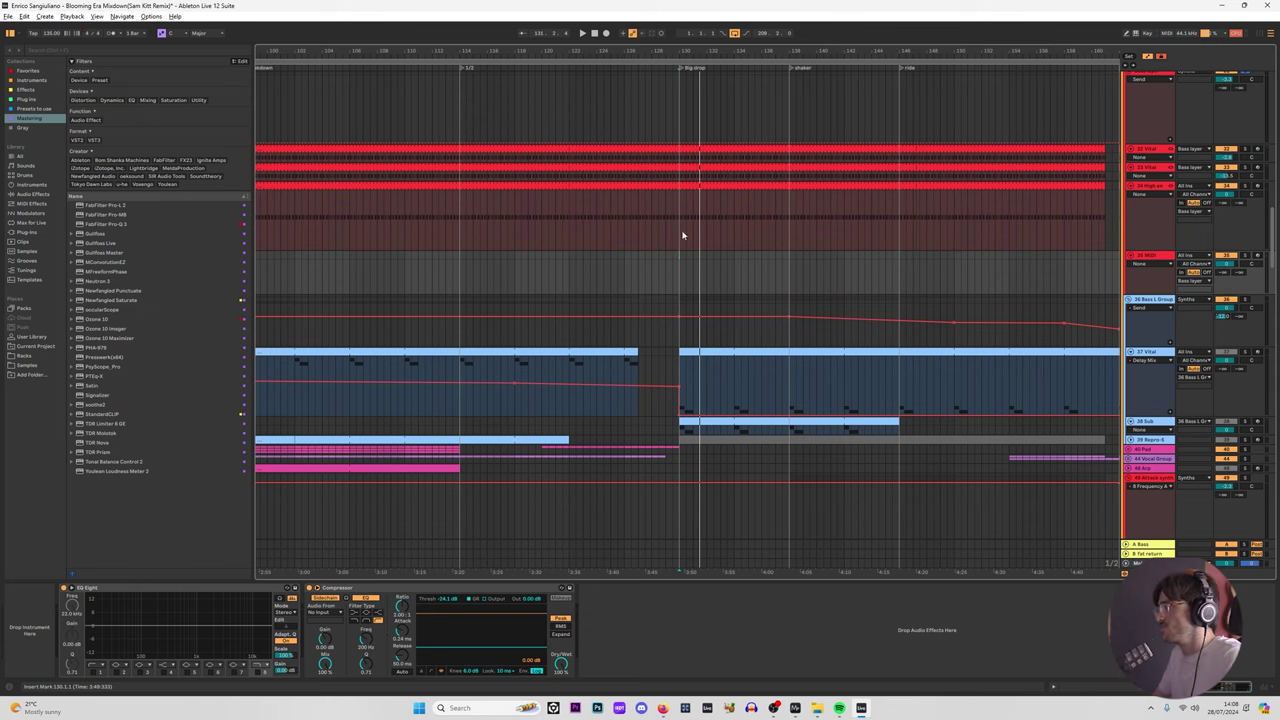
# Step: Copy the High end clip section from bar 130 to bar 138 onto the new MIDI track
pyautogui.moveTo(686, 218); pyautogui.dragTo(794, 188)
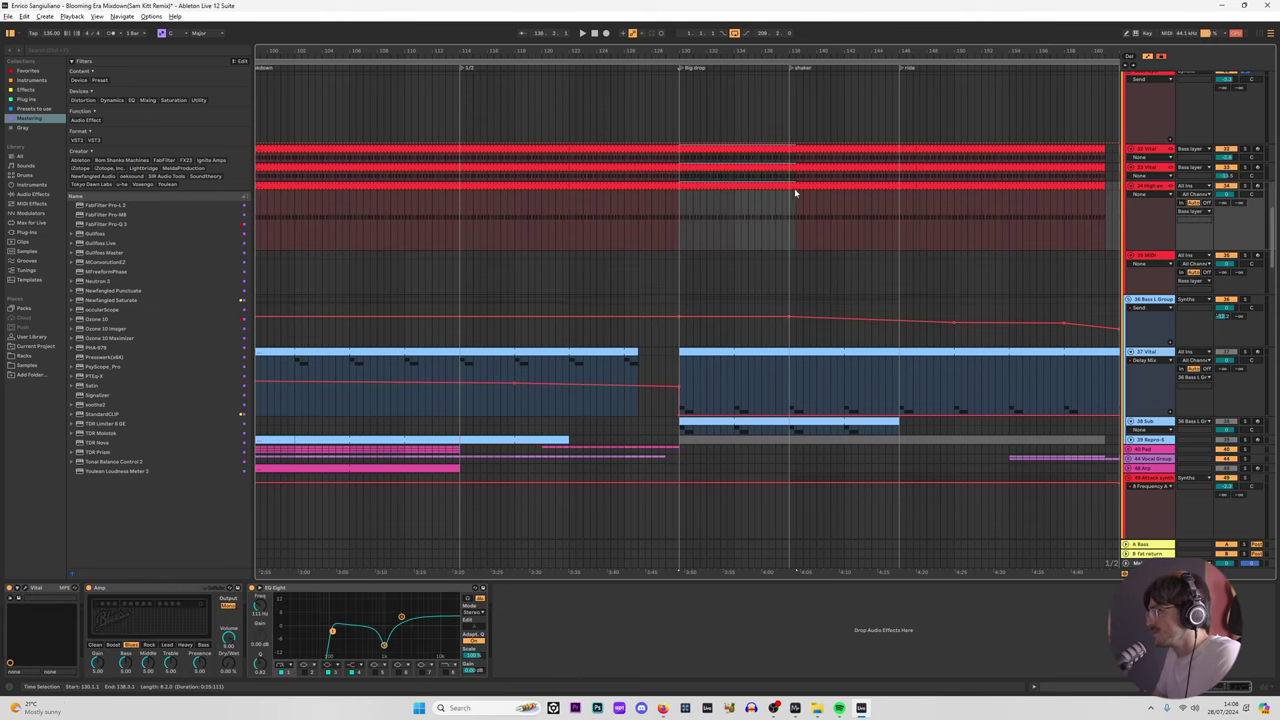
pyautogui.doubleClick(686, 186)
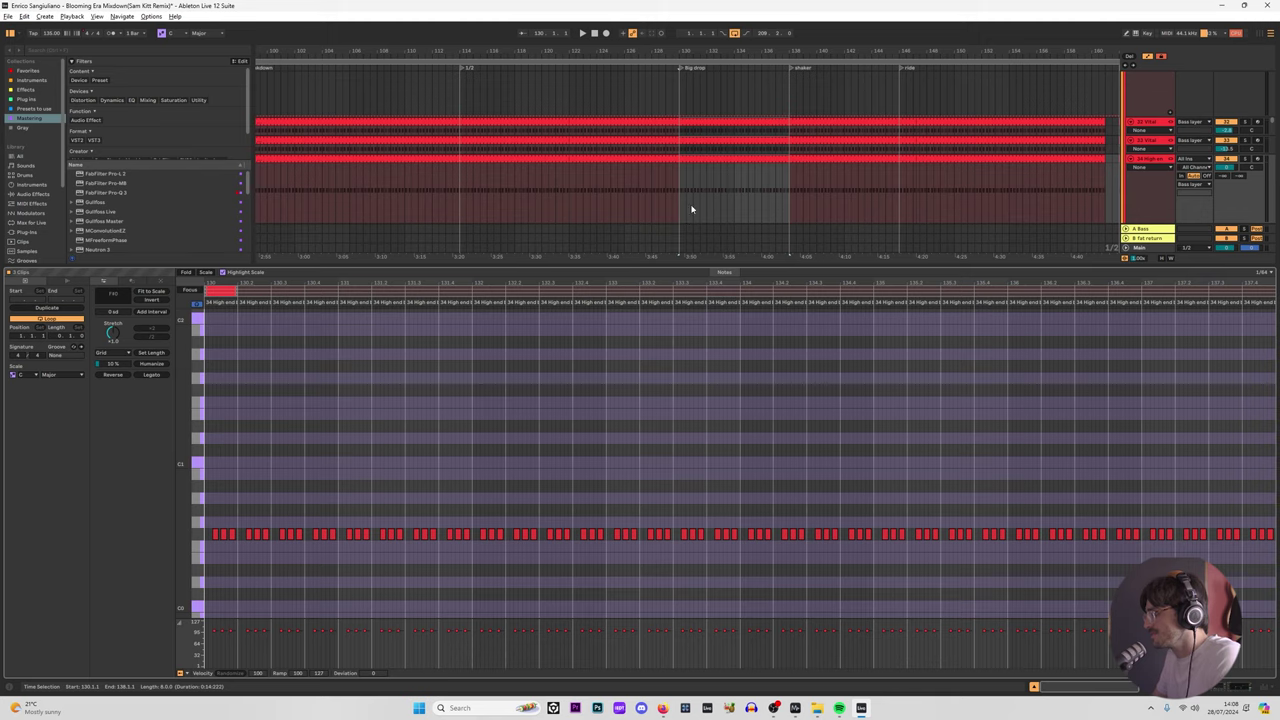
pyautogui.hotkey('shift', 'Tab')
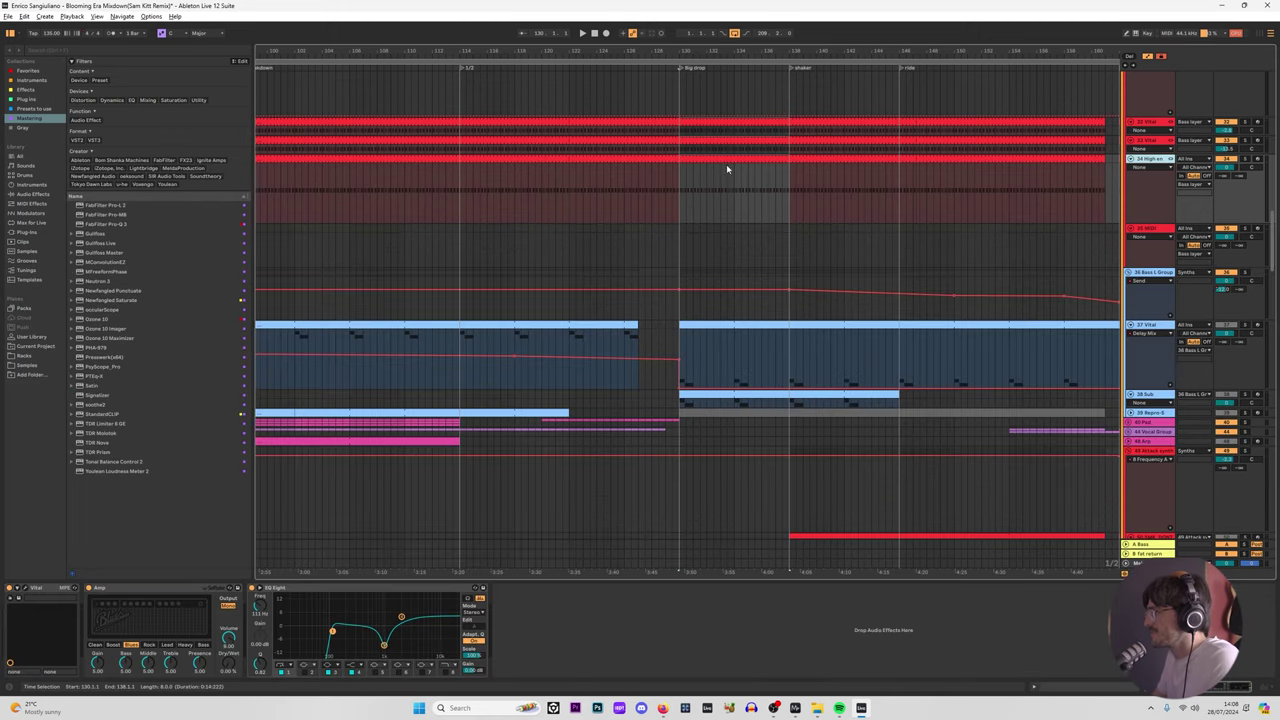
pyautogui.click(722, 160)
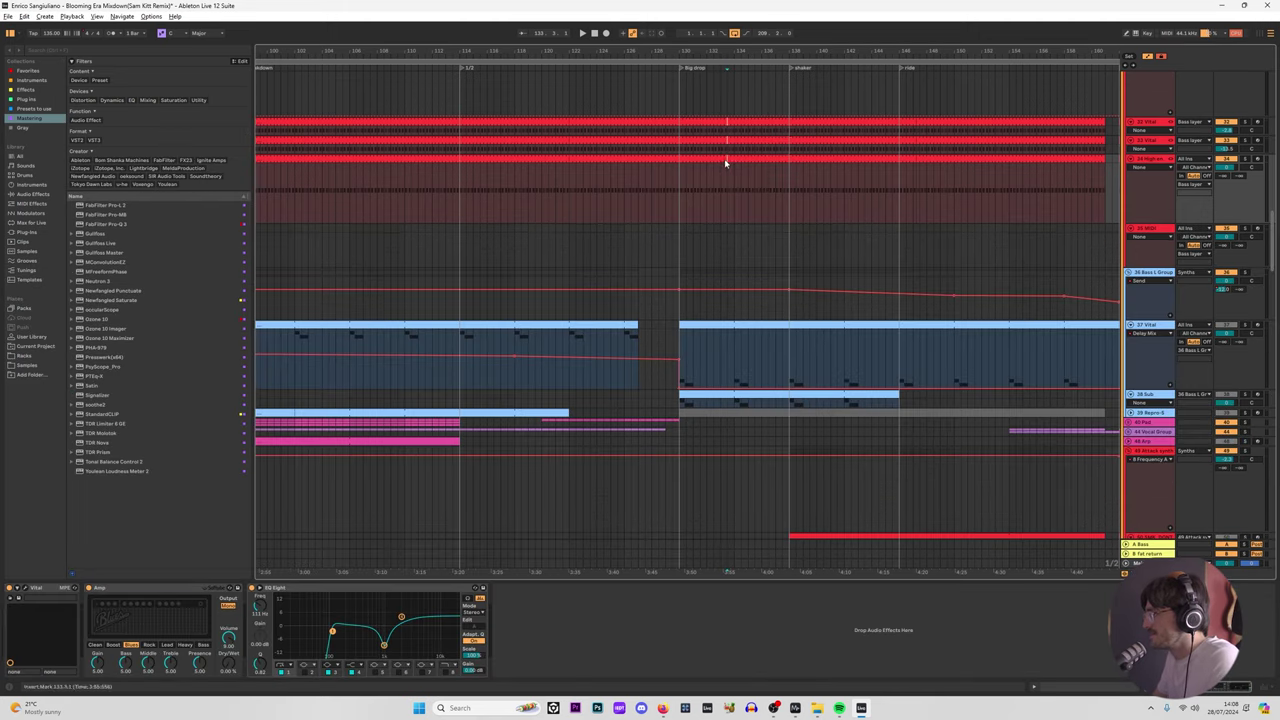
pyautogui.click(724, 160)
pyautogui.click(706, 160)
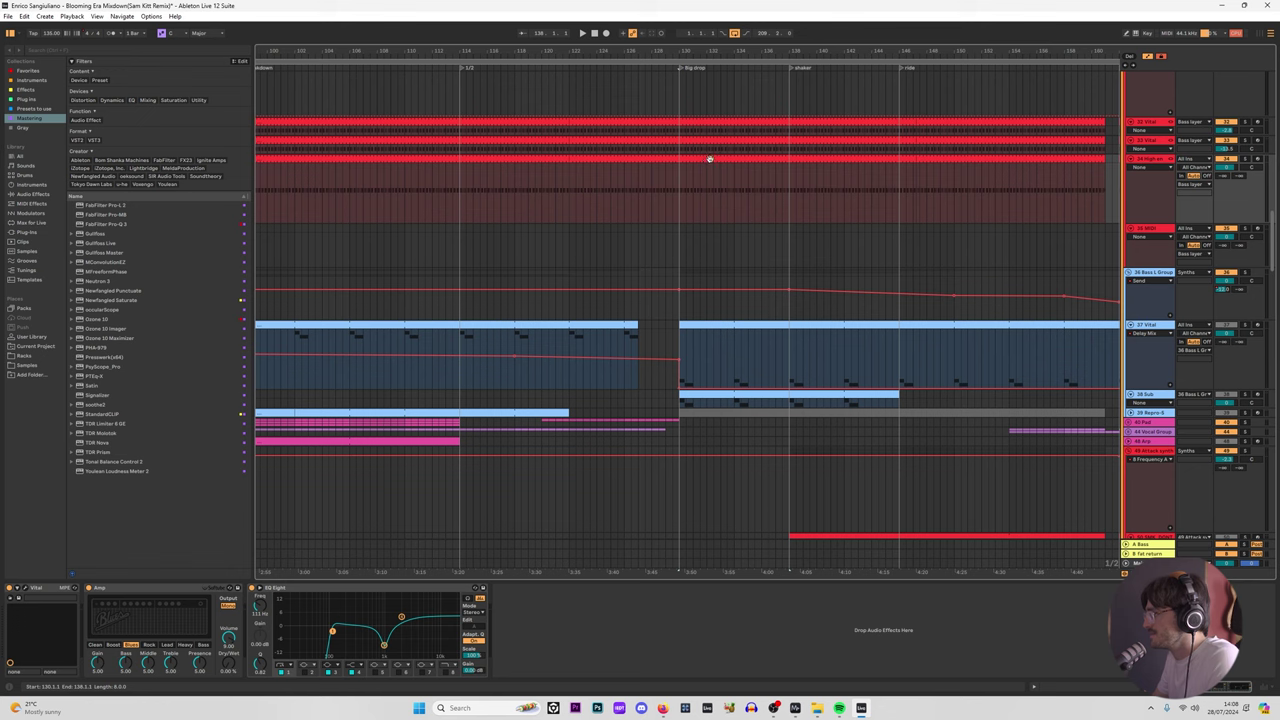
pyautogui.moveTo(710, 159); pyautogui.dragTo(713, 224)
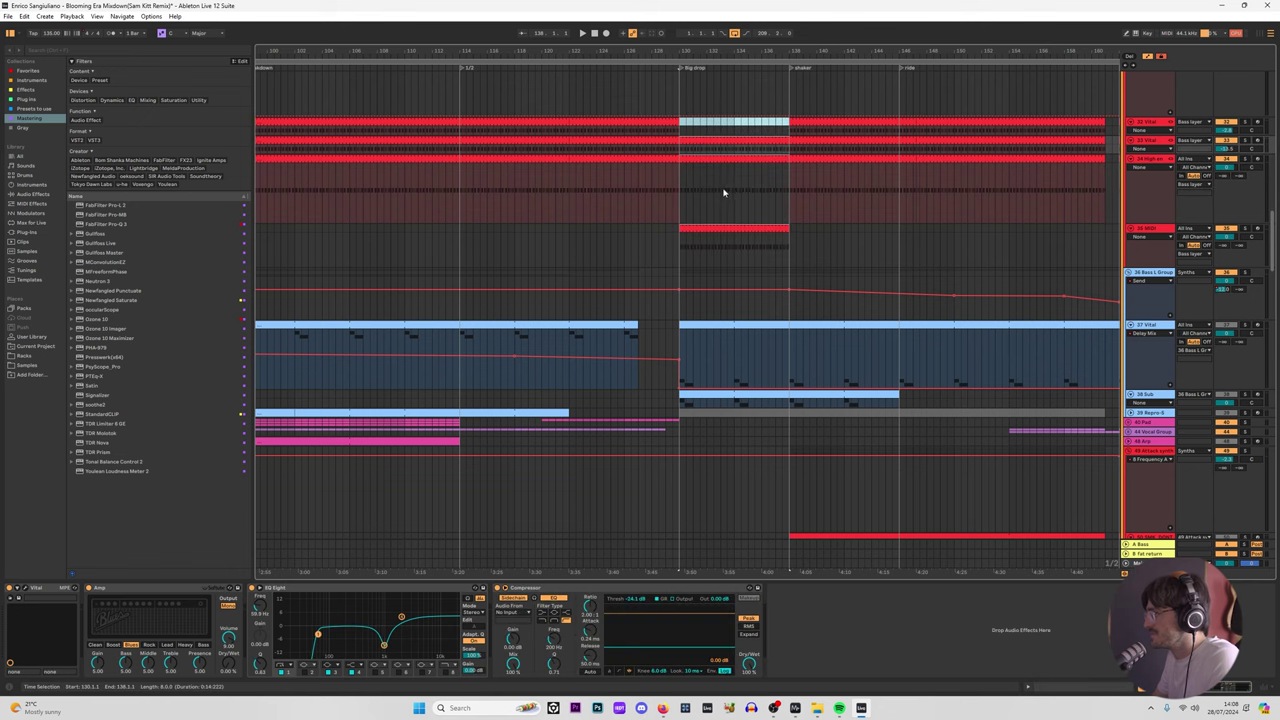
# Step: Load the Analog instrument onto the new MIDI track below High end in the Bass layer group
pyautogui.click(724, 193)
pyautogui.moveTo(678, 120); pyautogui.dragTo(788, 119)
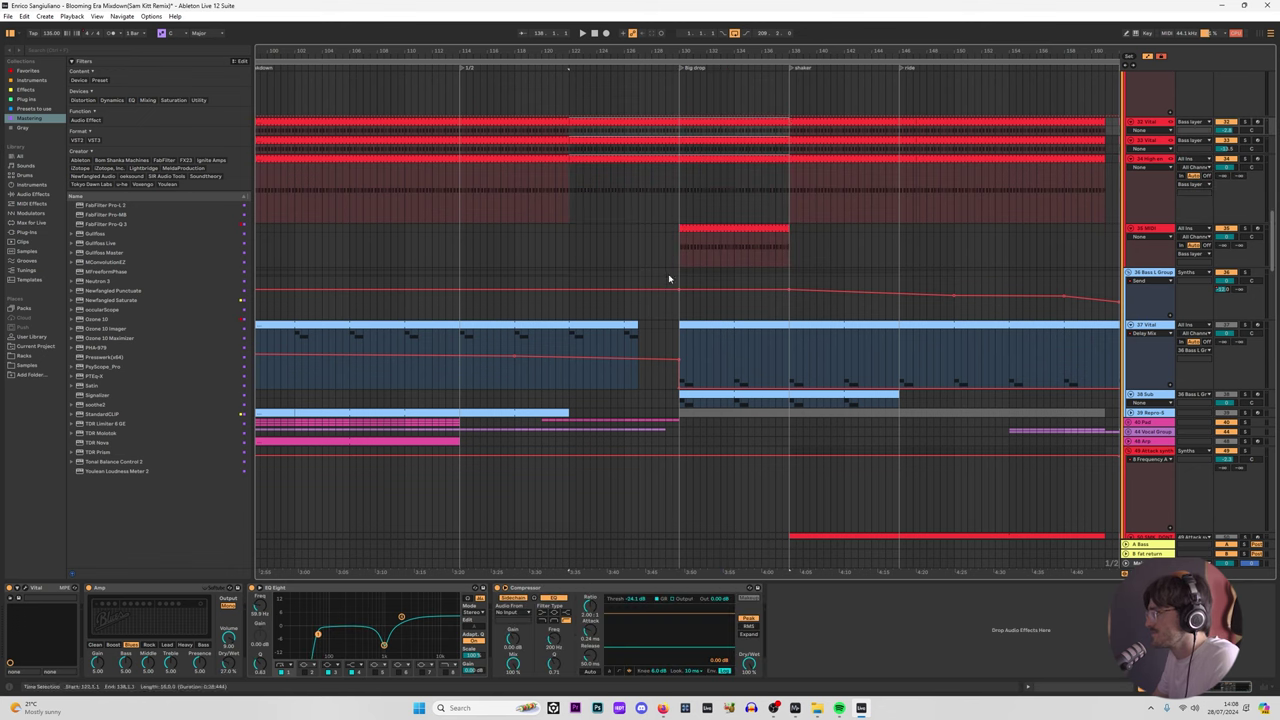
pyautogui.click(692, 228)
pyautogui.click(38, 184)
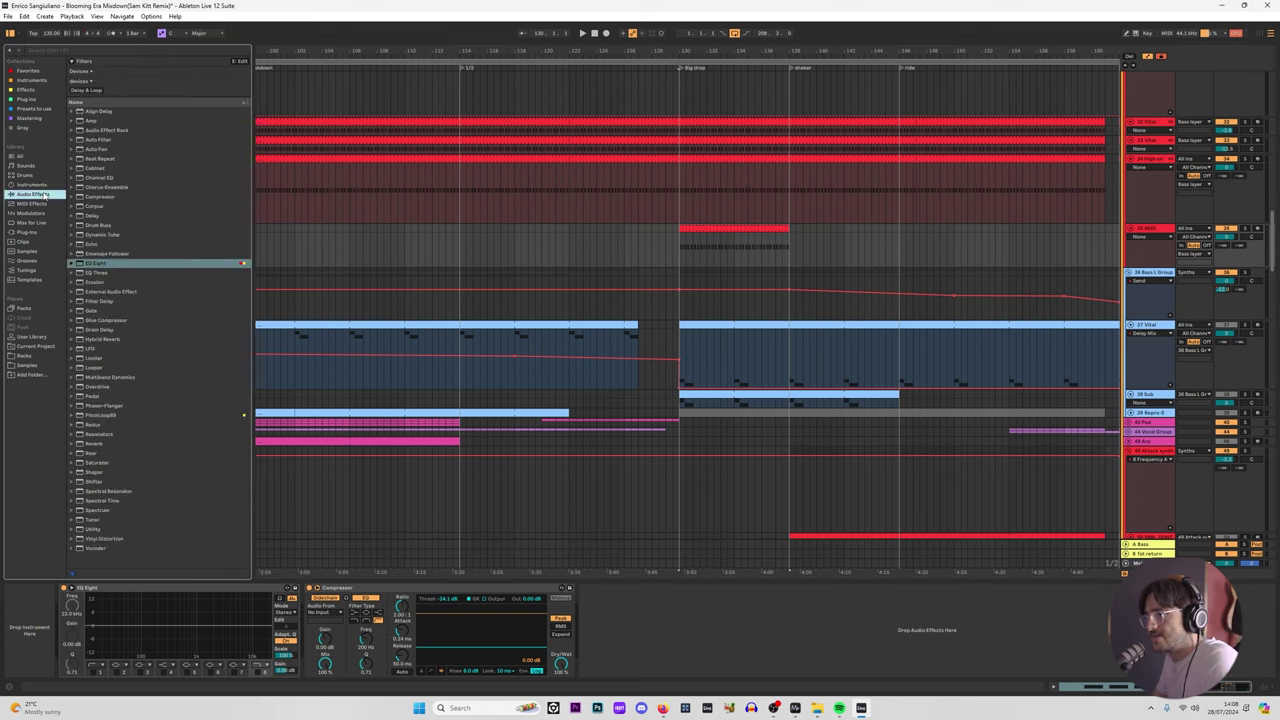
pyautogui.click(88, 130)
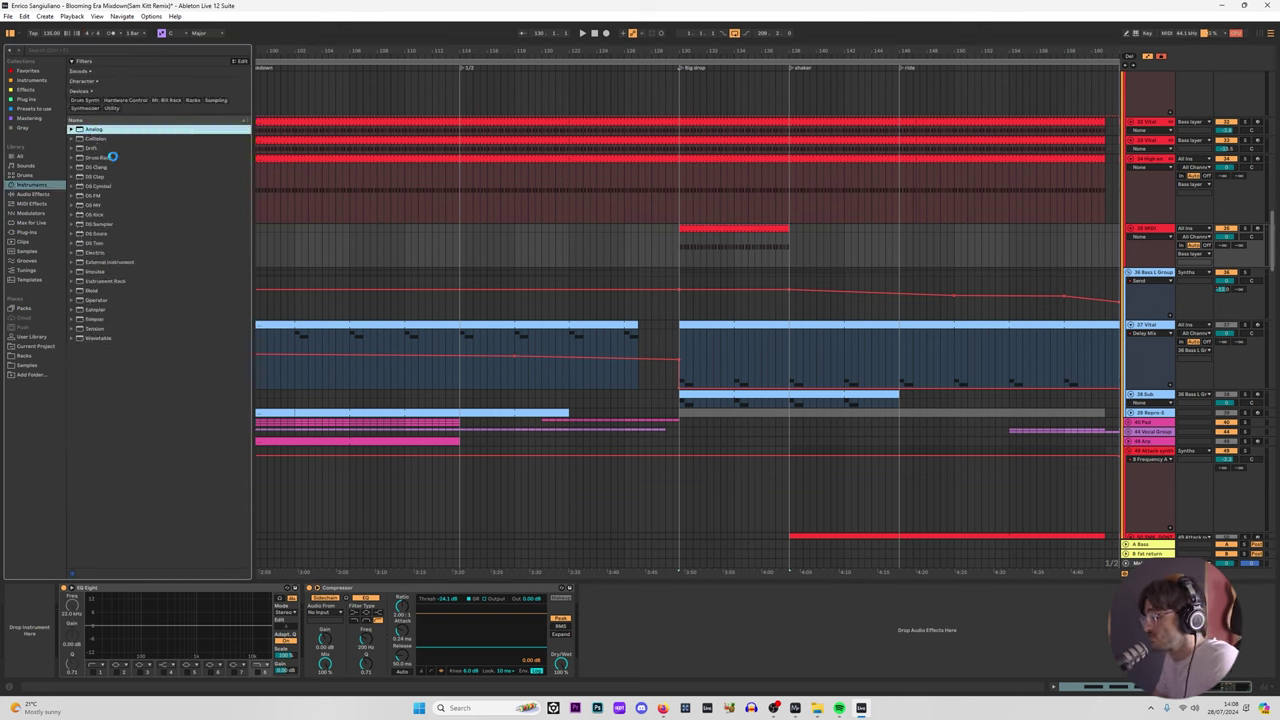
# Step: Set Analog to use its noise generator as the sound source and bring up the Amp 1 envelope
pyautogui.click(35, 652)
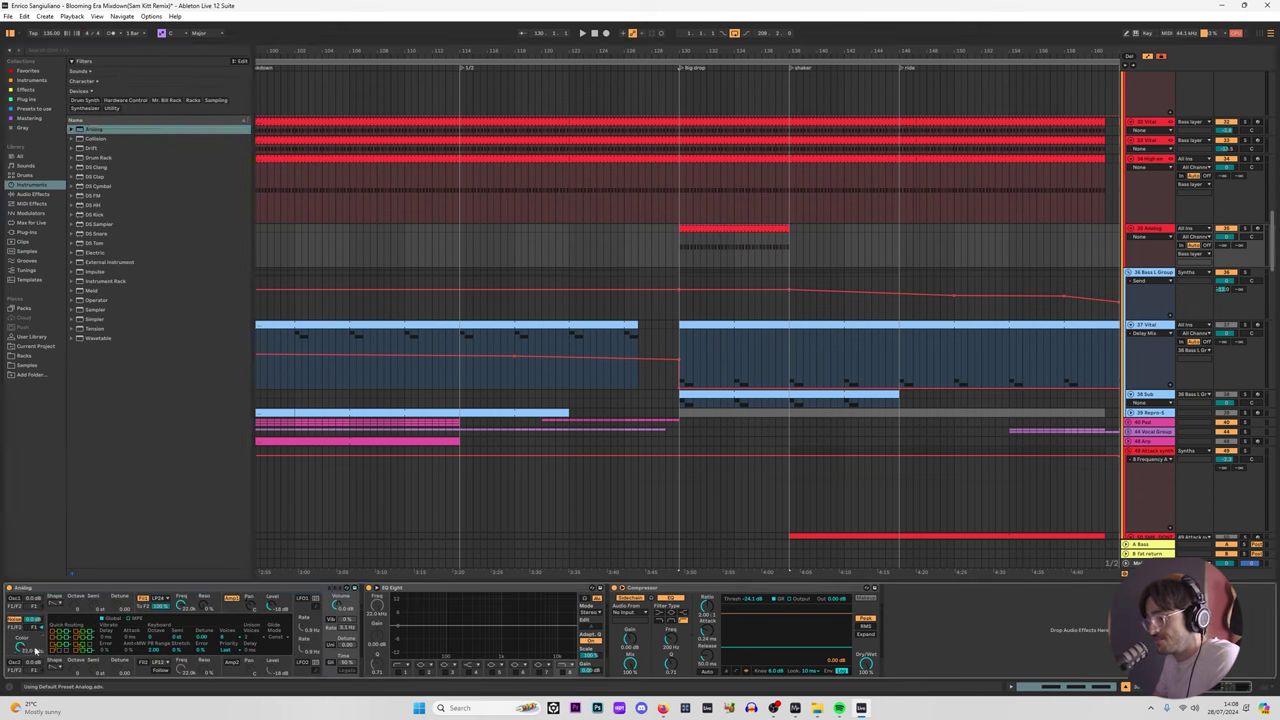
pyautogui.click(234, 600)
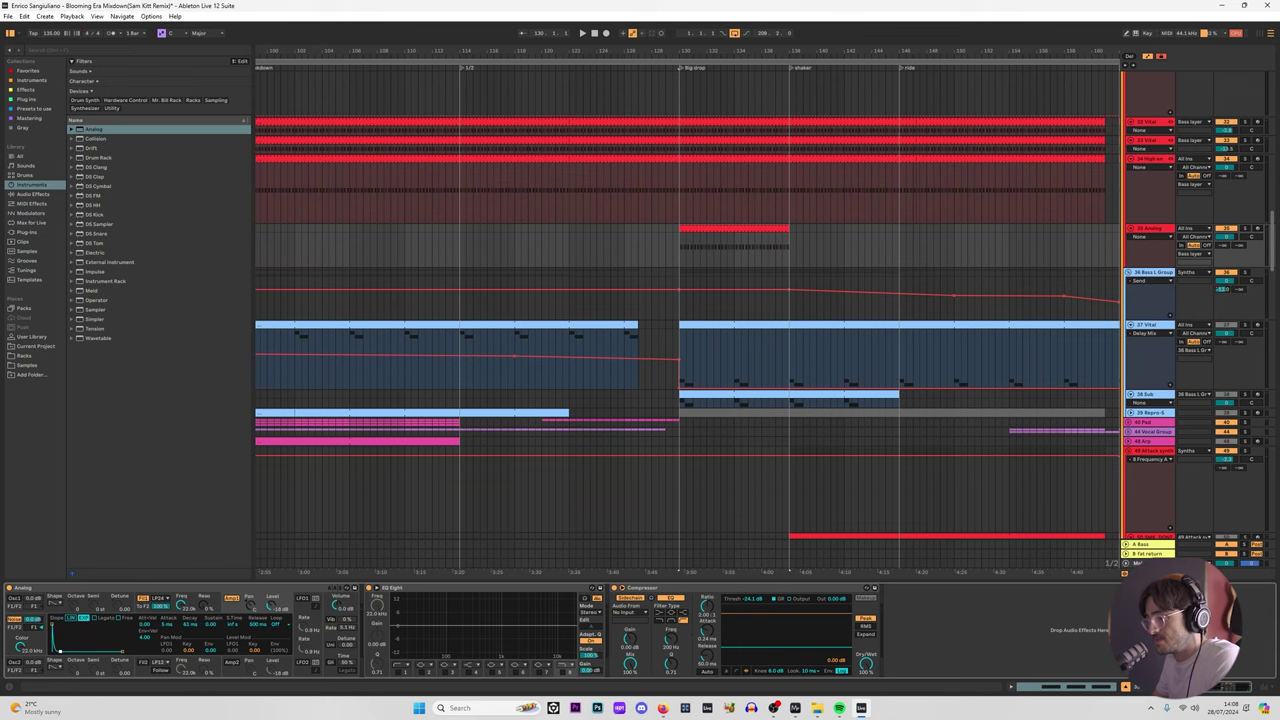
# Step: Play the Analog track from the Big drop and high-pass it in EQ Eight at about 4 kHz
pyautogui.press('space')
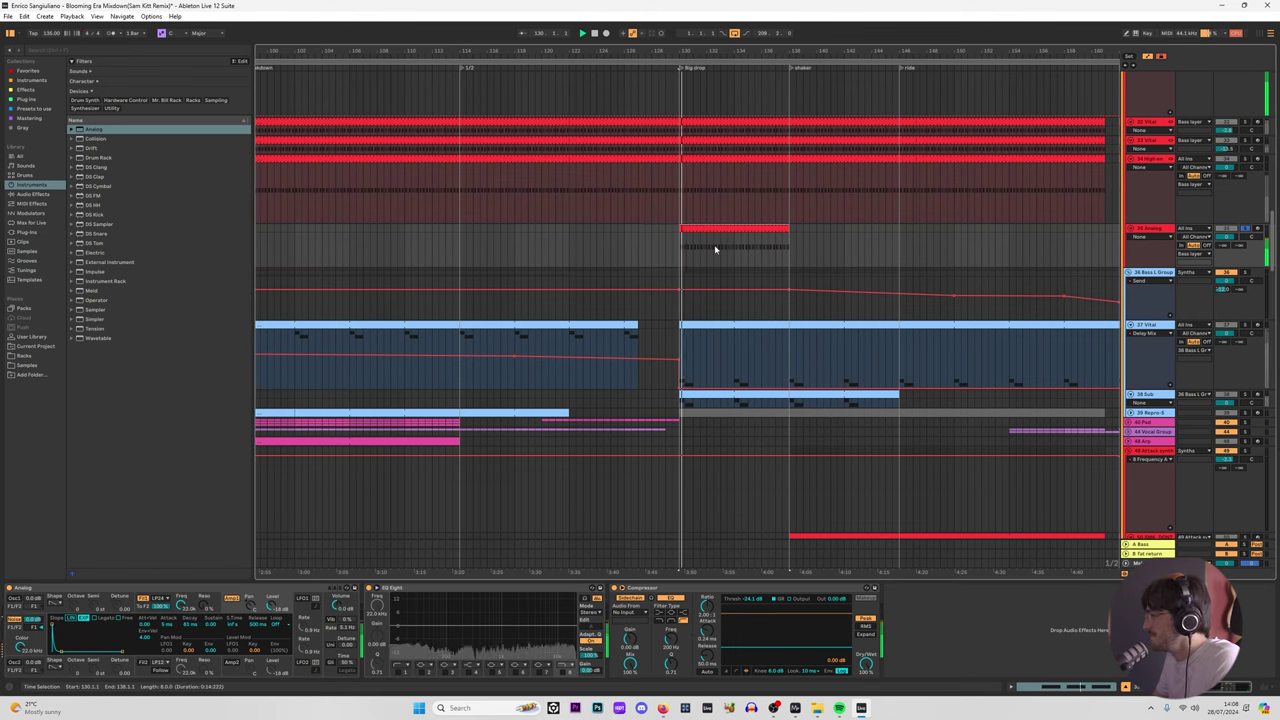
pyautogui.click(398, 673)
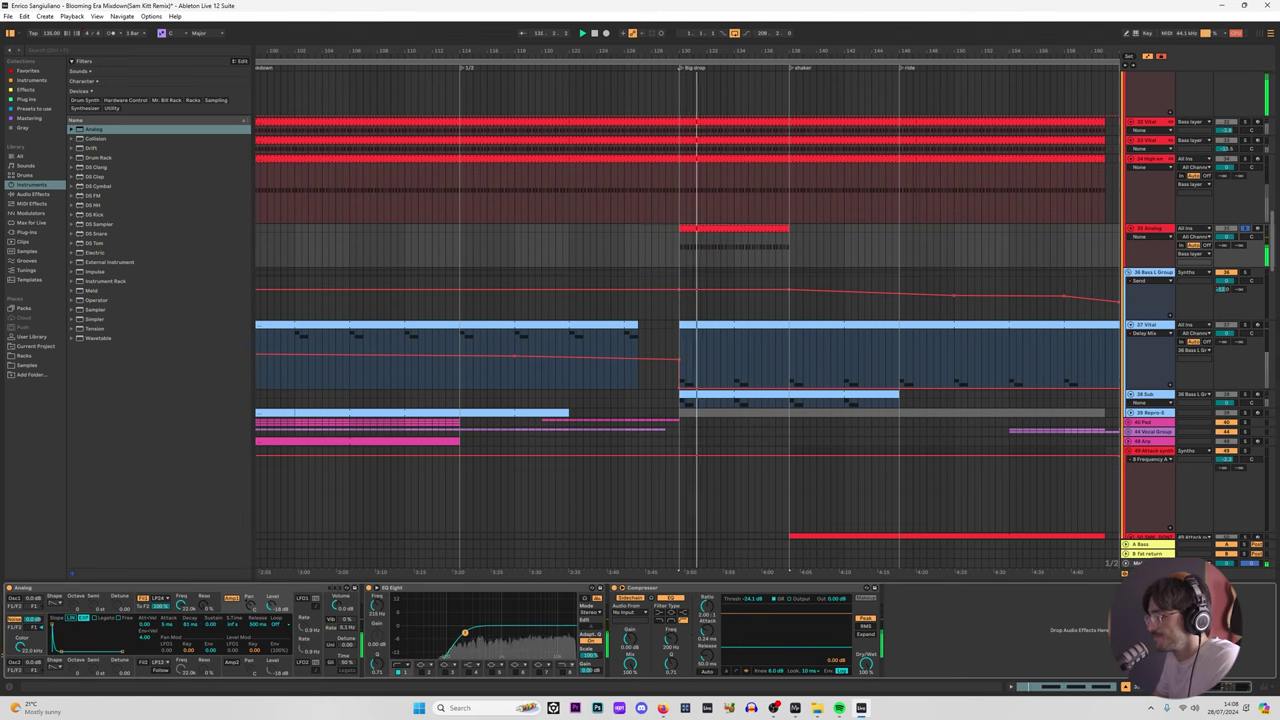
pyautogui.moveTo(466, 634); pyautogui.dragTo(534, 634)
# Step: Play the Bass layer in the full mix from just before the Big drop
pyautogui.scroll(2, 640, 250)
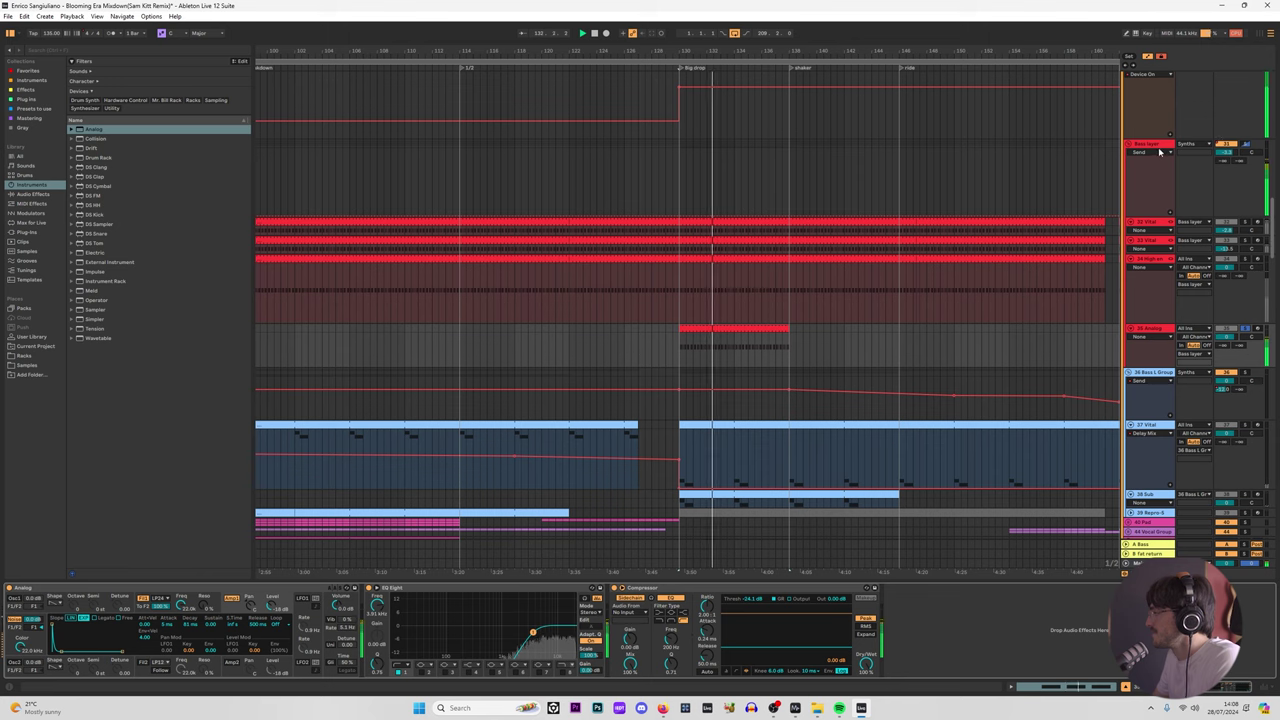
pyautogui.click(671, 211)
pyautogui.click(676, 207)
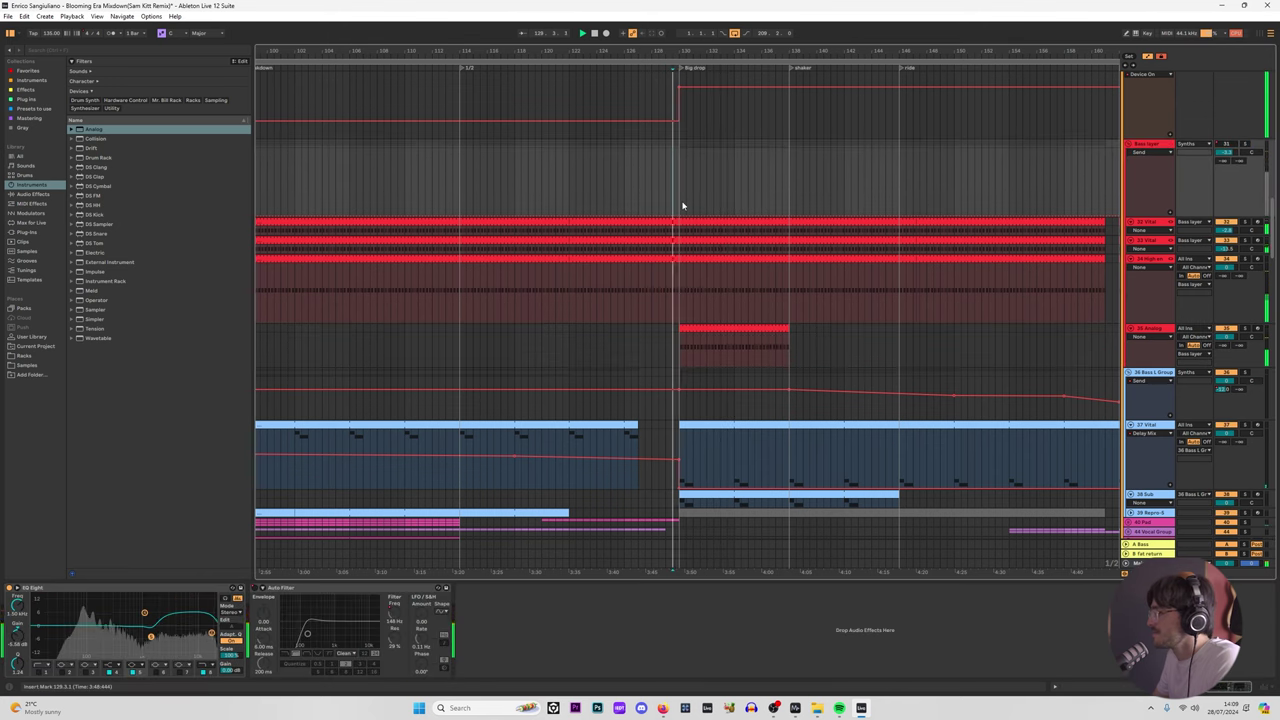
# Step: Shorten the Analog noise layer's Amp 1 envelope while replaying it soloed from the Big drop
pyautogui.click(686, 326)
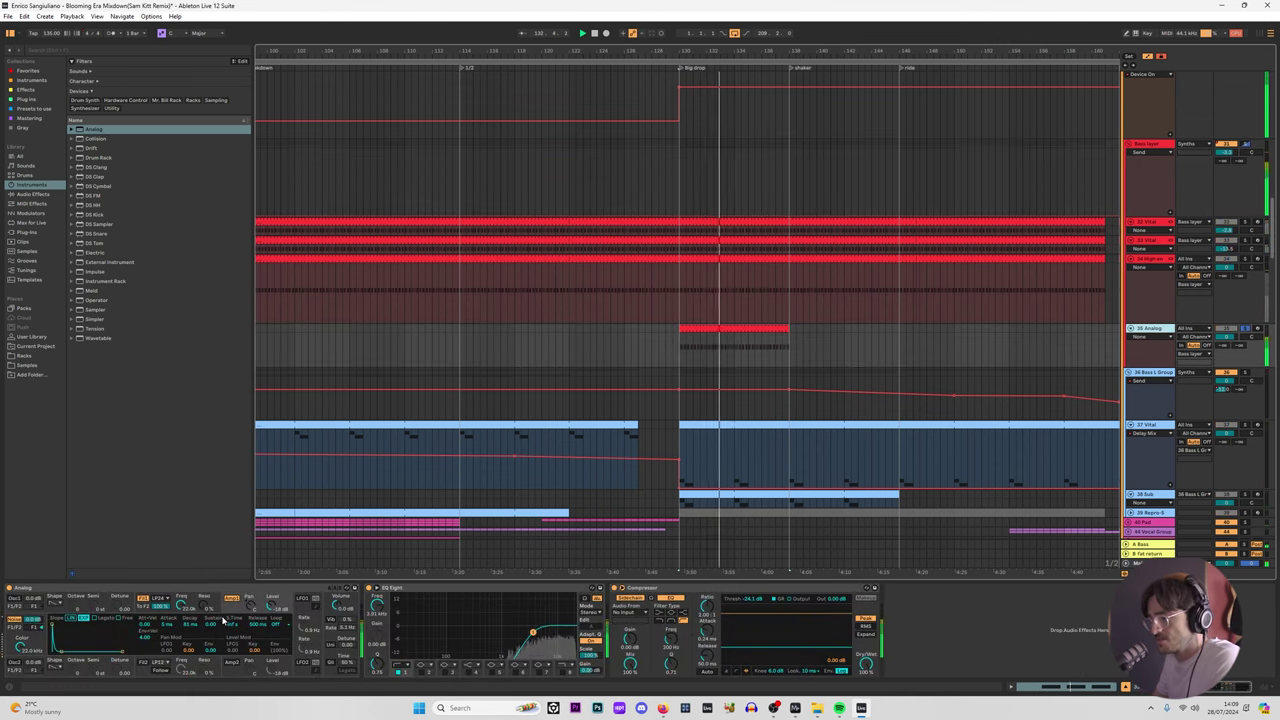
pyautogui.press('space')
pyautogui.press('space')
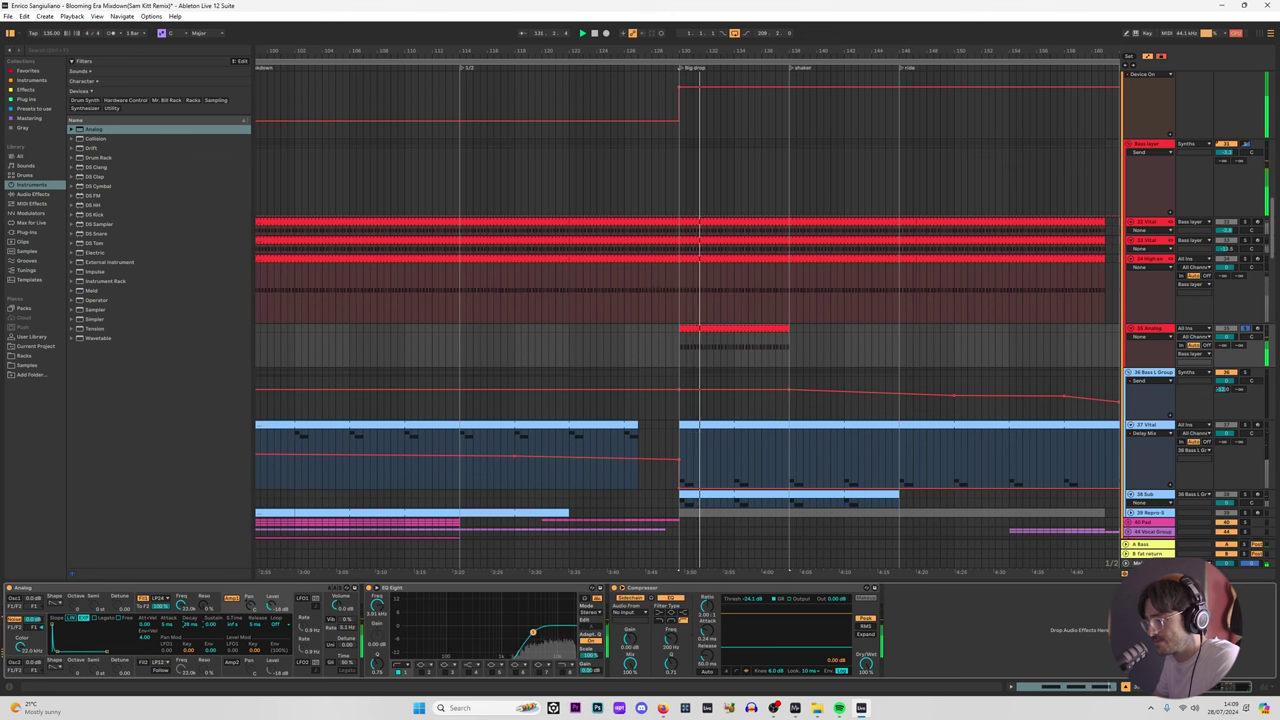
# Step: Show the Bass layer group's EQ Eight 8 Frequency A automation and review it around the Big drop during playback
pyautogui.click(1250, 222)
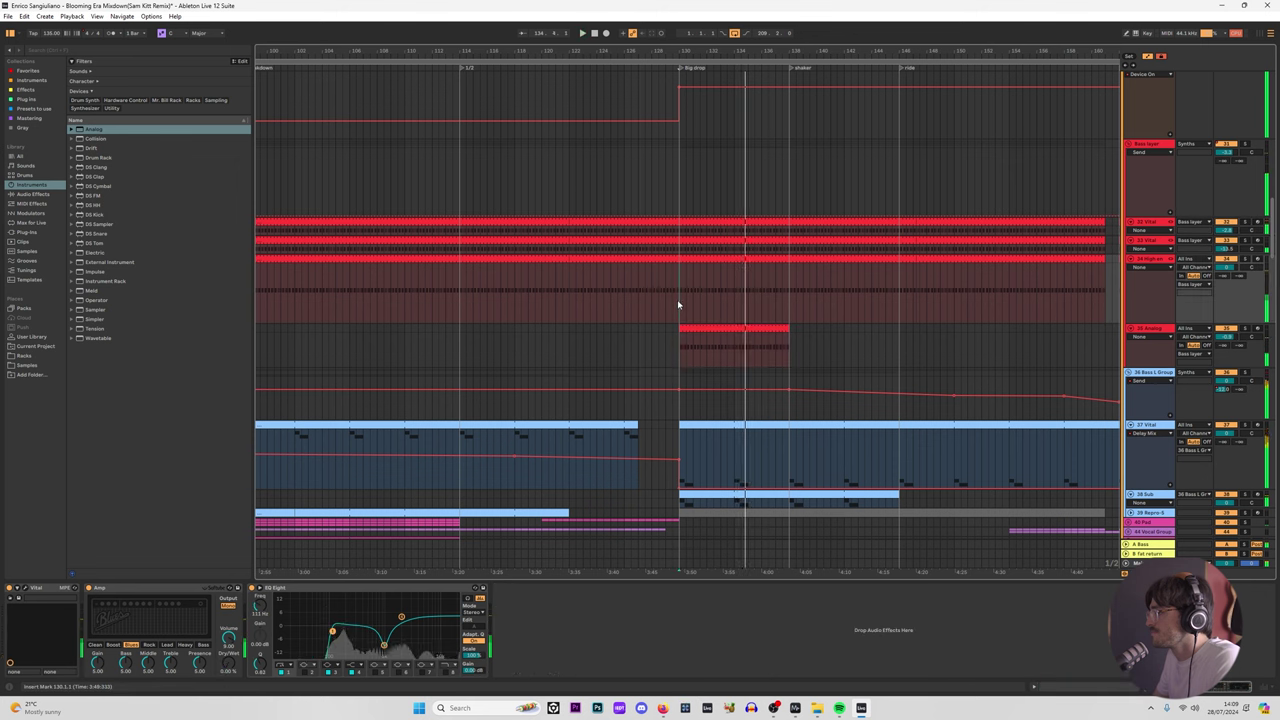
pyautogui.click(1150, 145)
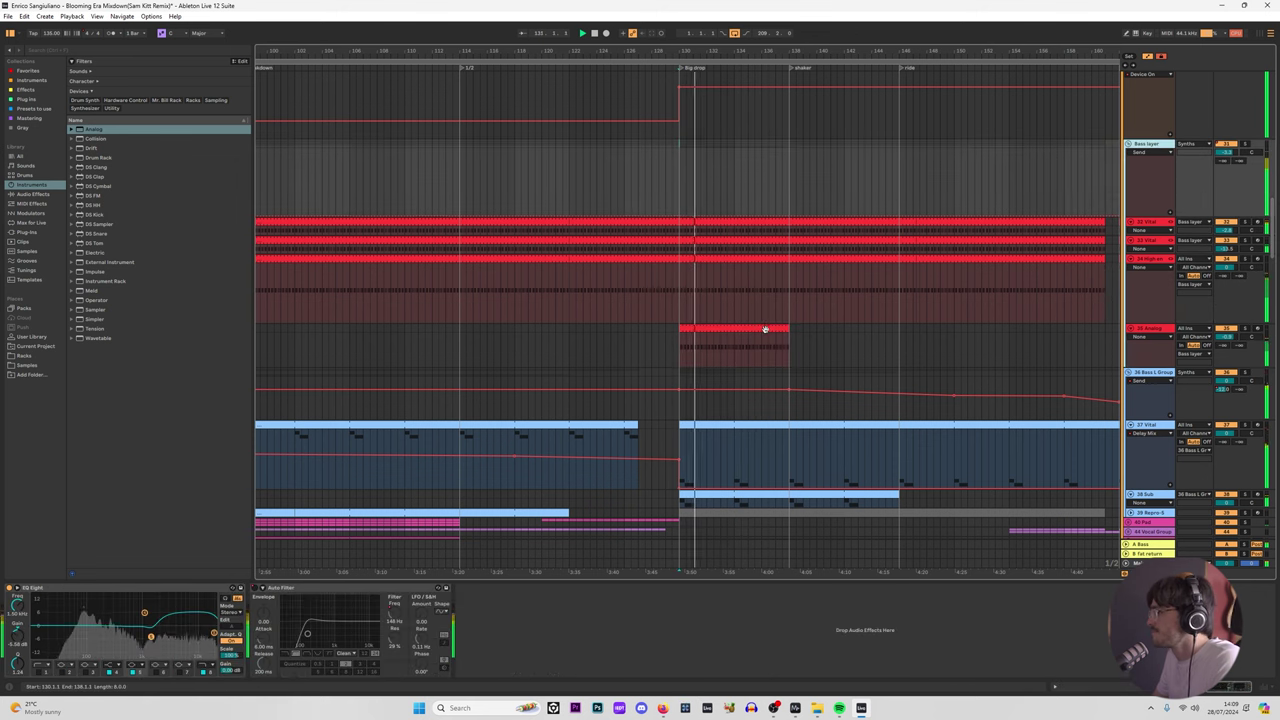
pyautogui.click(1160, 153)
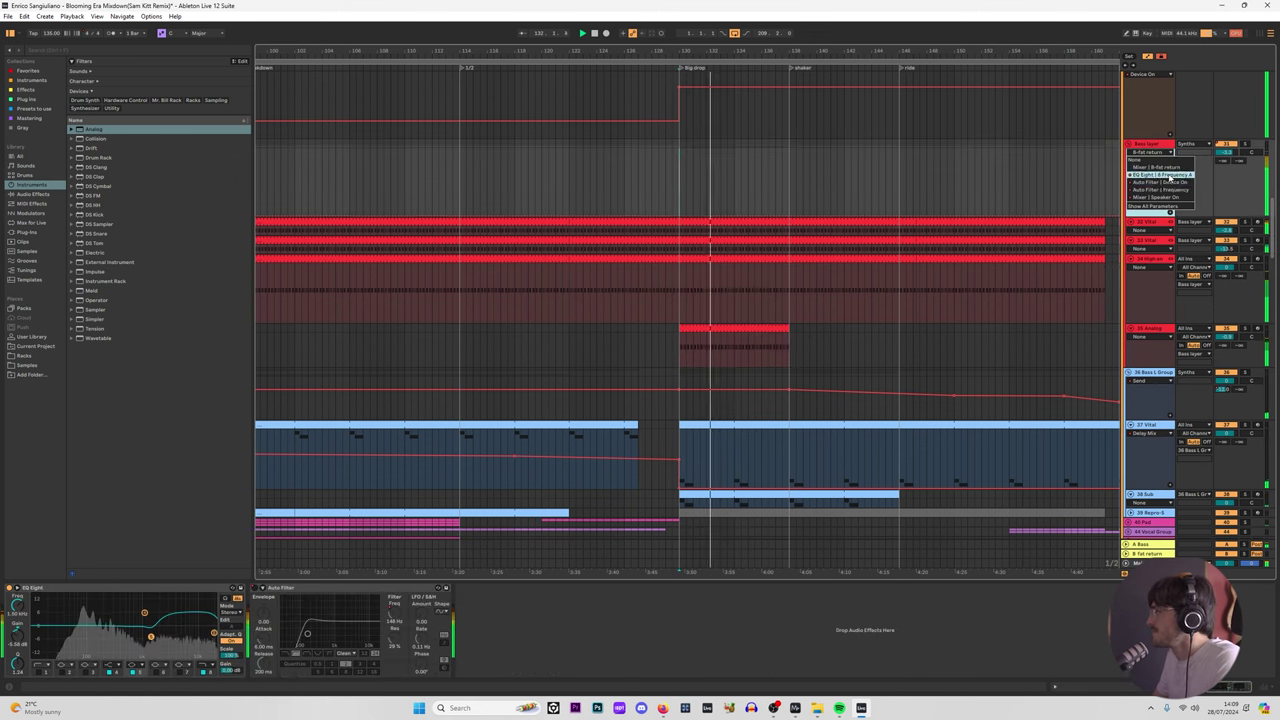
pyautogui.click(1170, 178)
pyautogui.press('w')
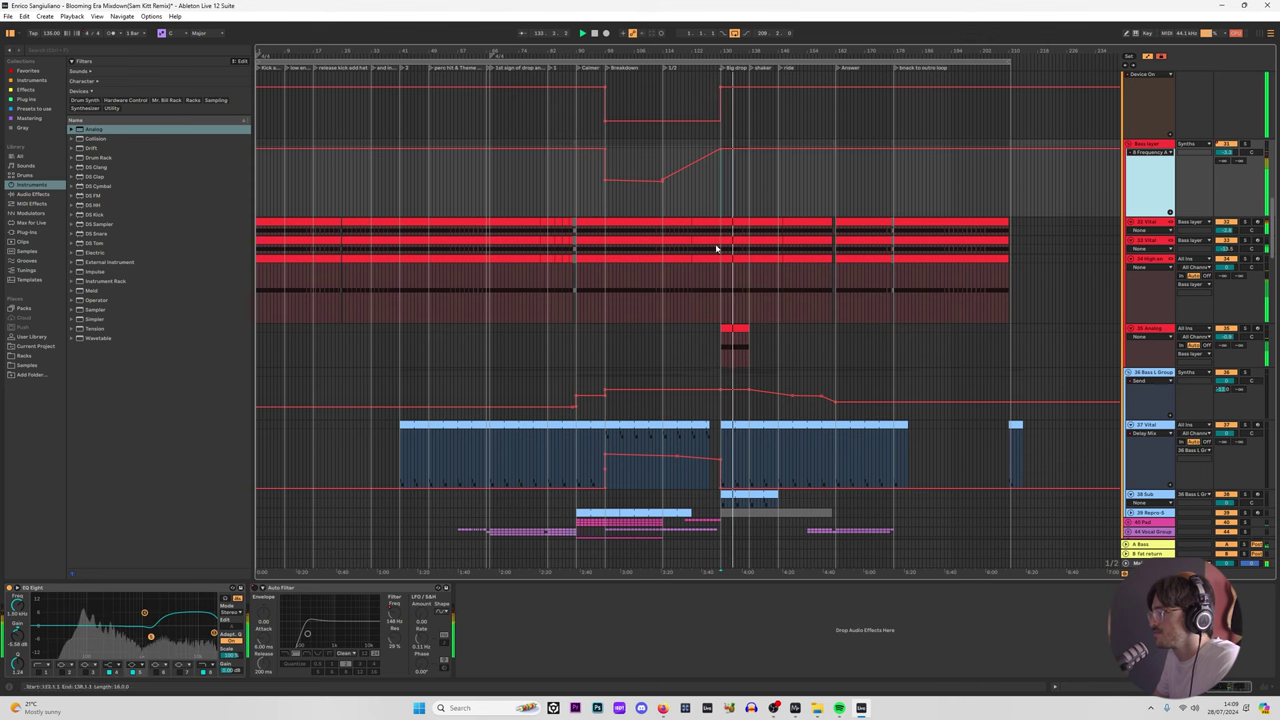
pyautogui.press('w')
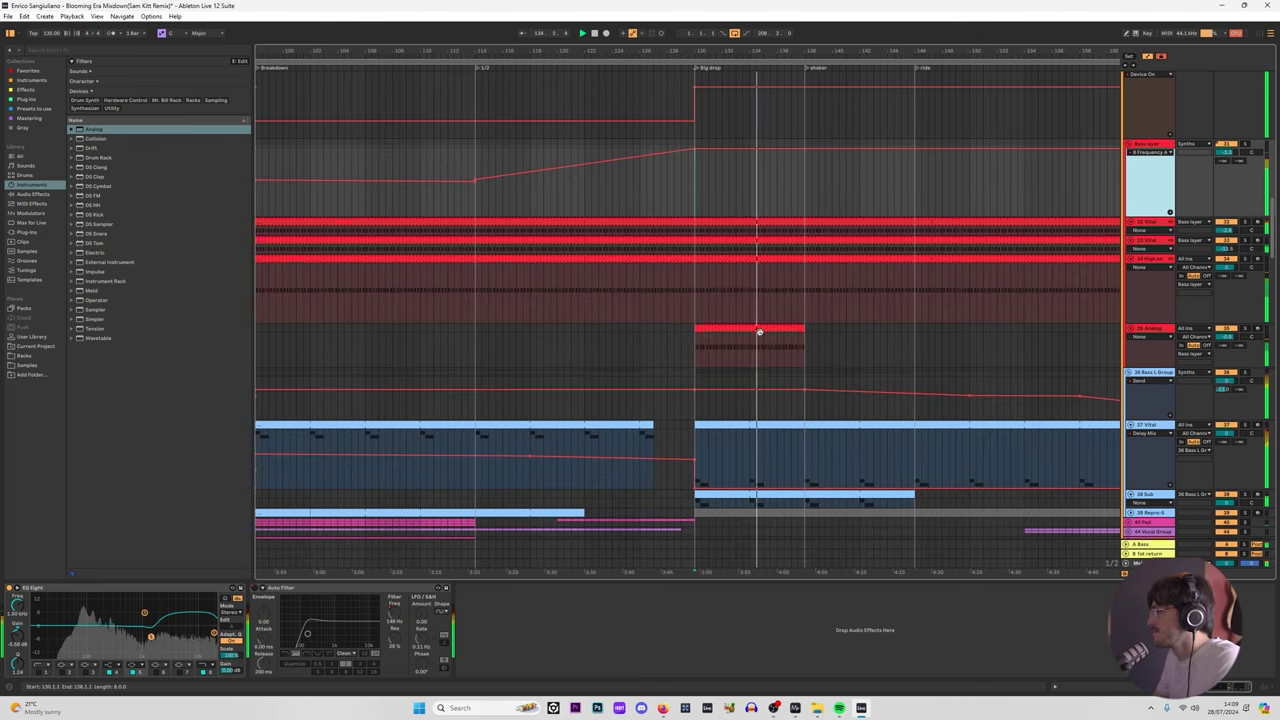
pyautogui.scroll(1, 842, 323)
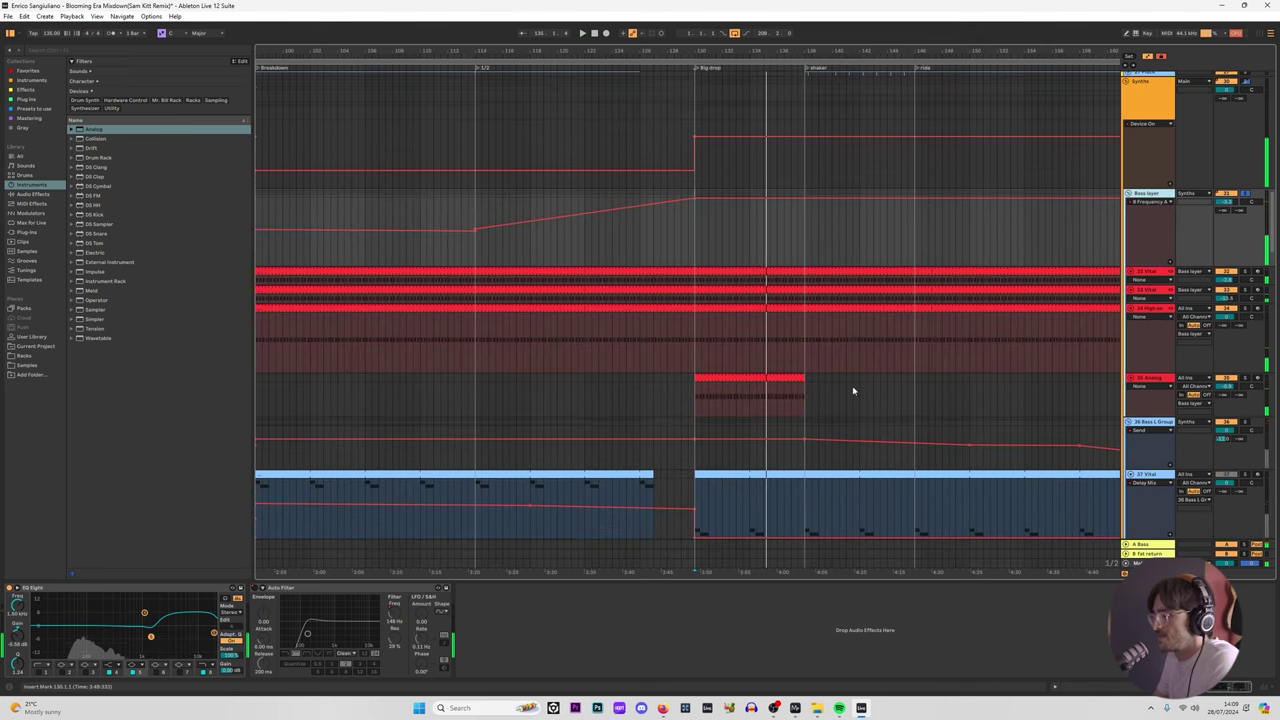
# Step: Add TDR Nova to the end of the Bass layer group's device chain, after Auto Filter
pyautogui.click(697, 491)
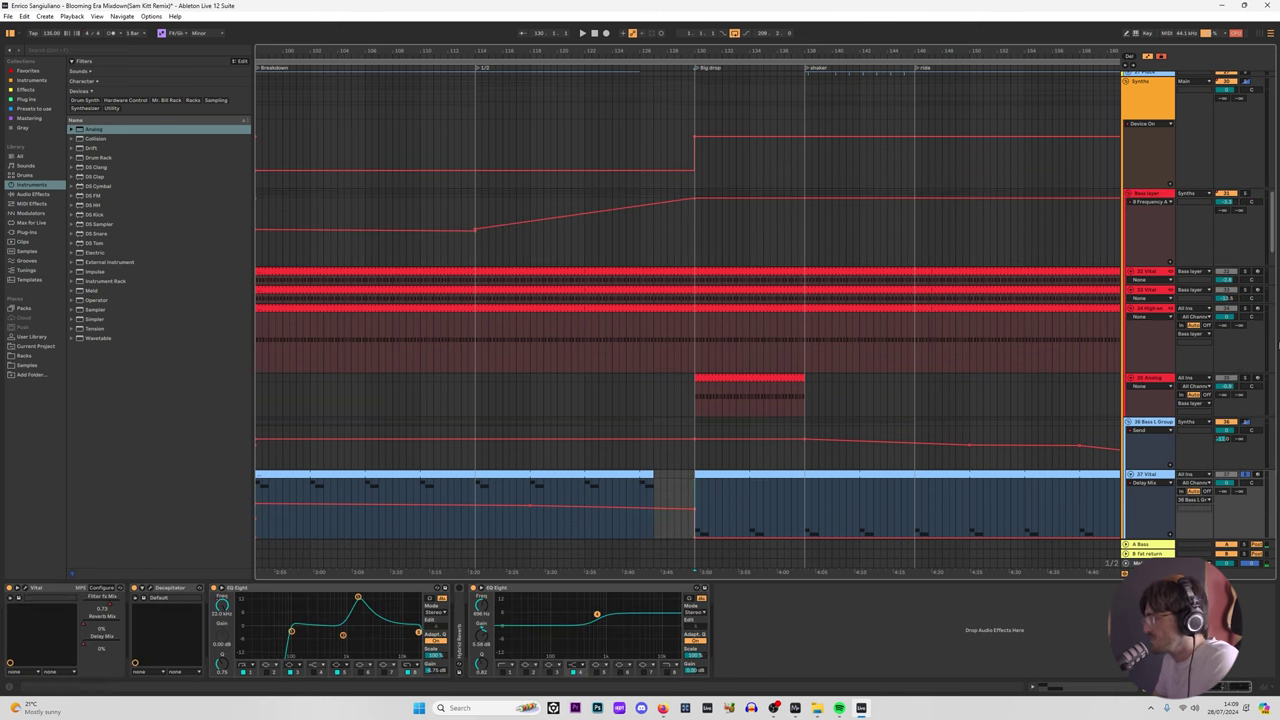
pyautogui.click(1155, 424)
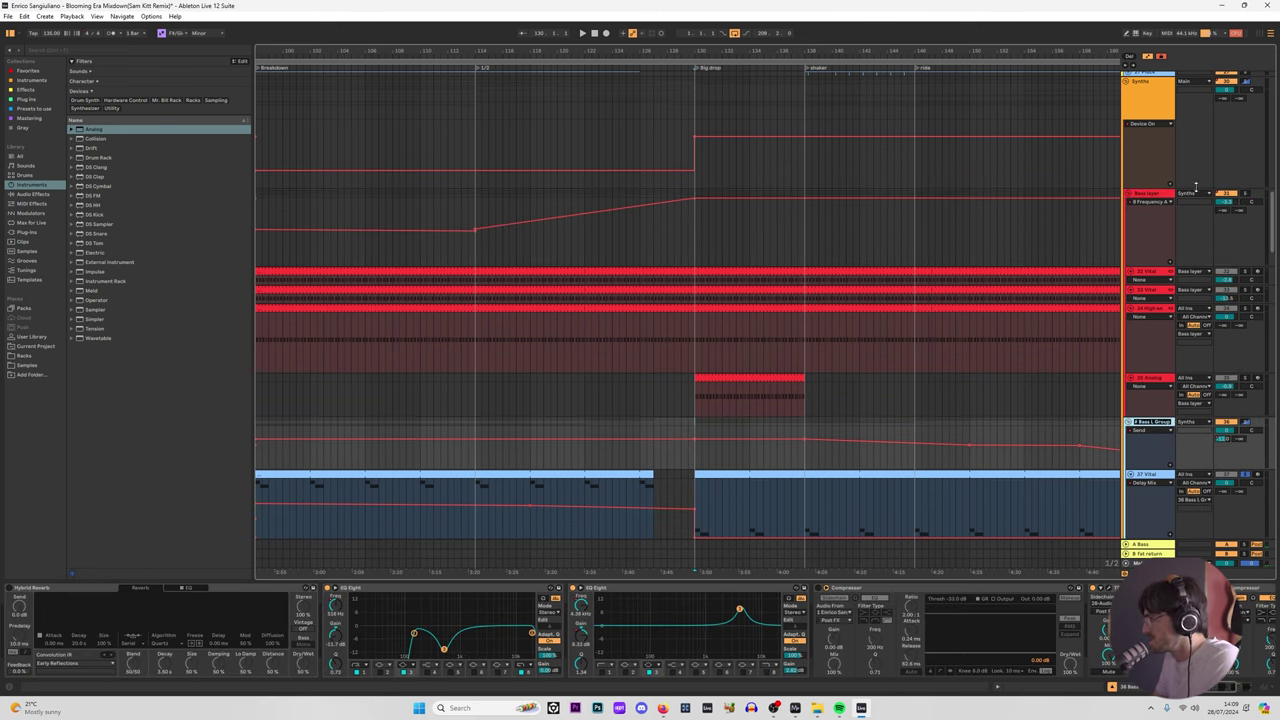
pyautogui.click(1147, 199)
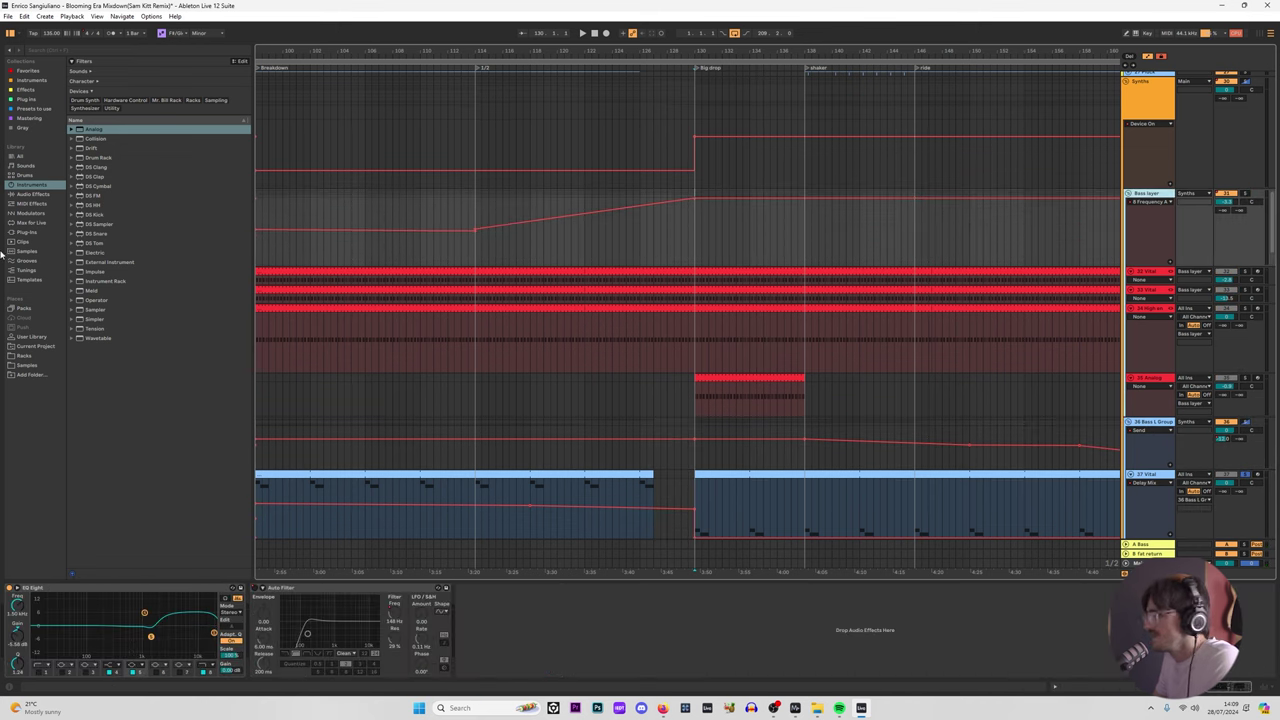
pyautogui.click(25, 118)
pyautogui.moveTo(104, 448); pyautogui.dragTo(494, 617)
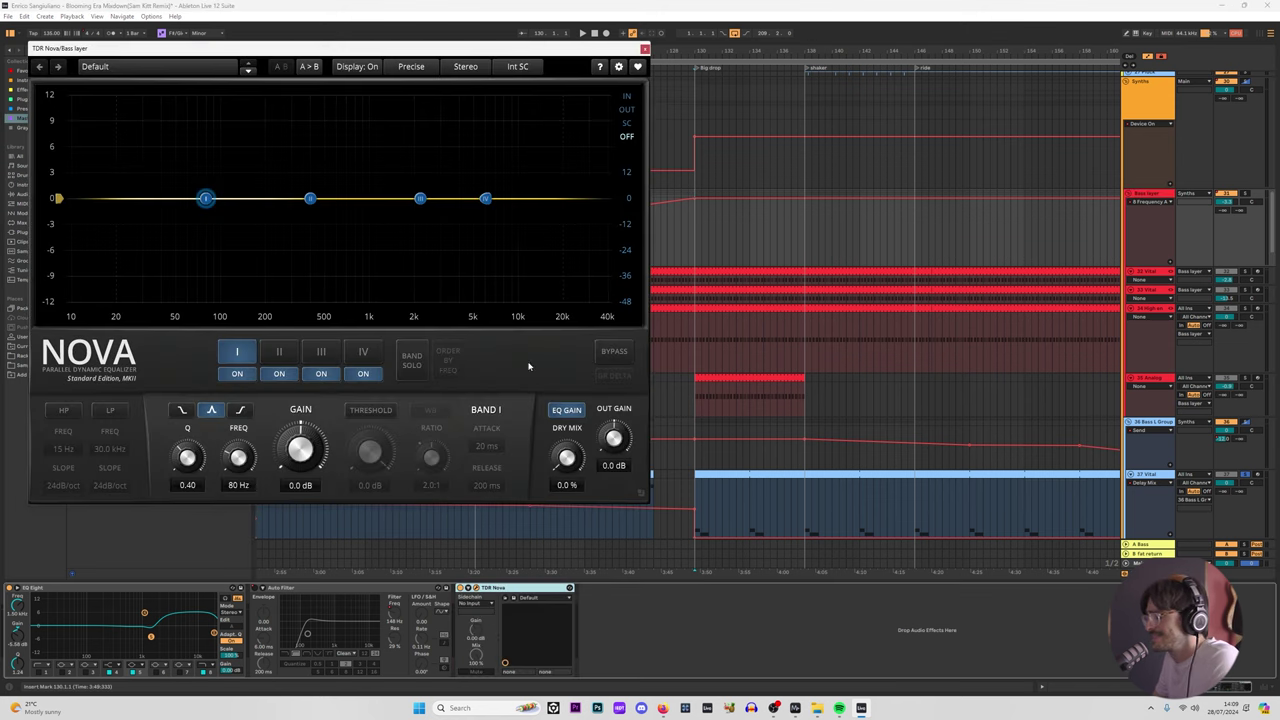
# Step: Route 36 Bass L Group into TDR Nova's sidechain input and switch Nova to Ext SC
pyautogui.click(478, 604)
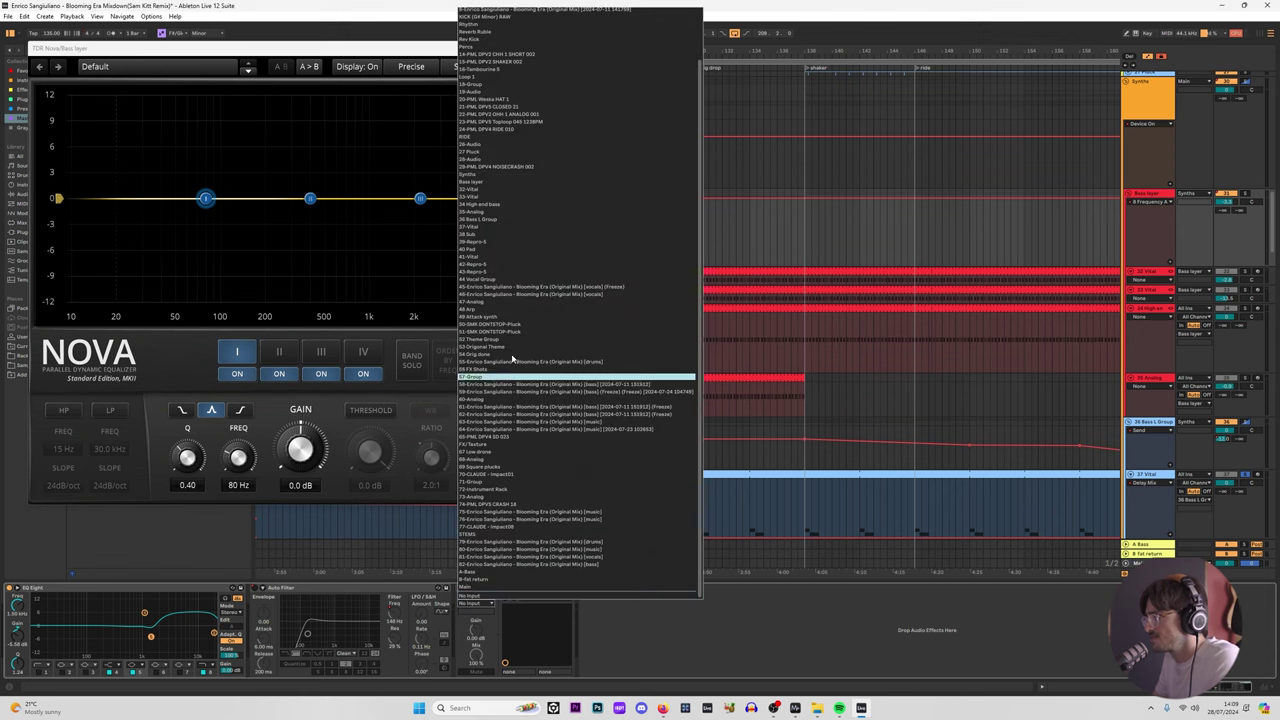
pyautogui.click(472, 220)
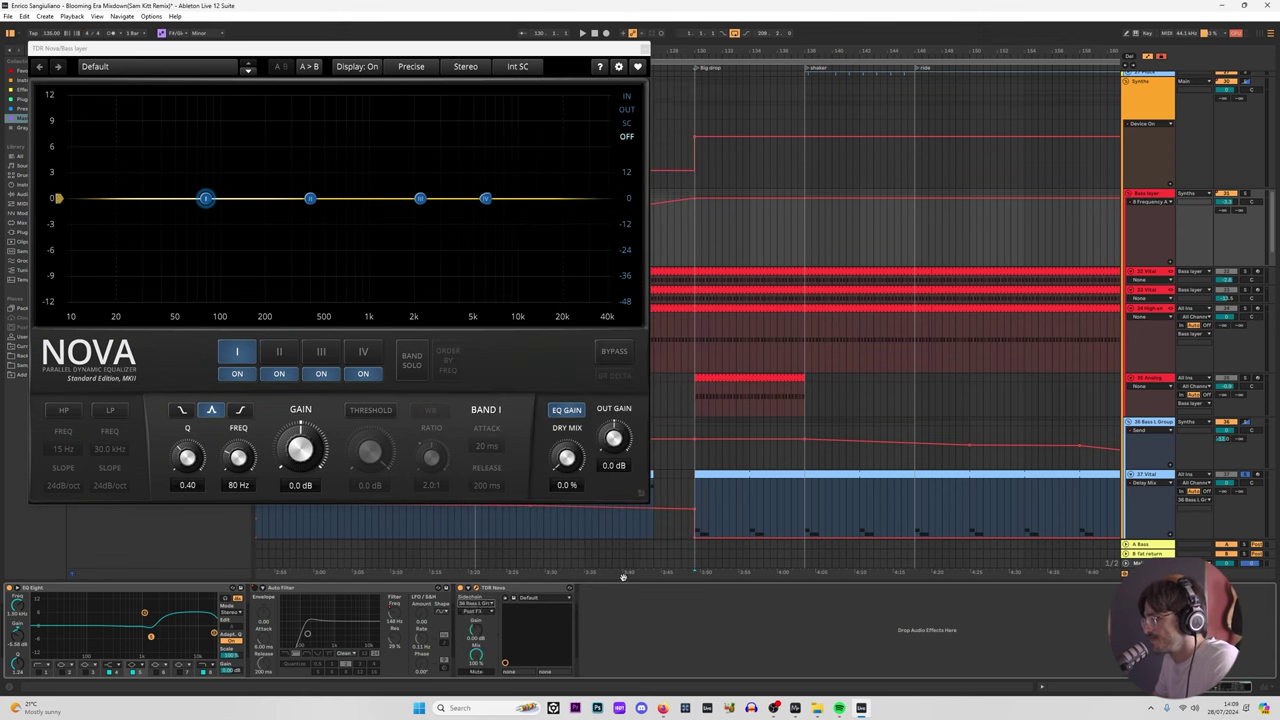
pyautogui.click(517, 66)
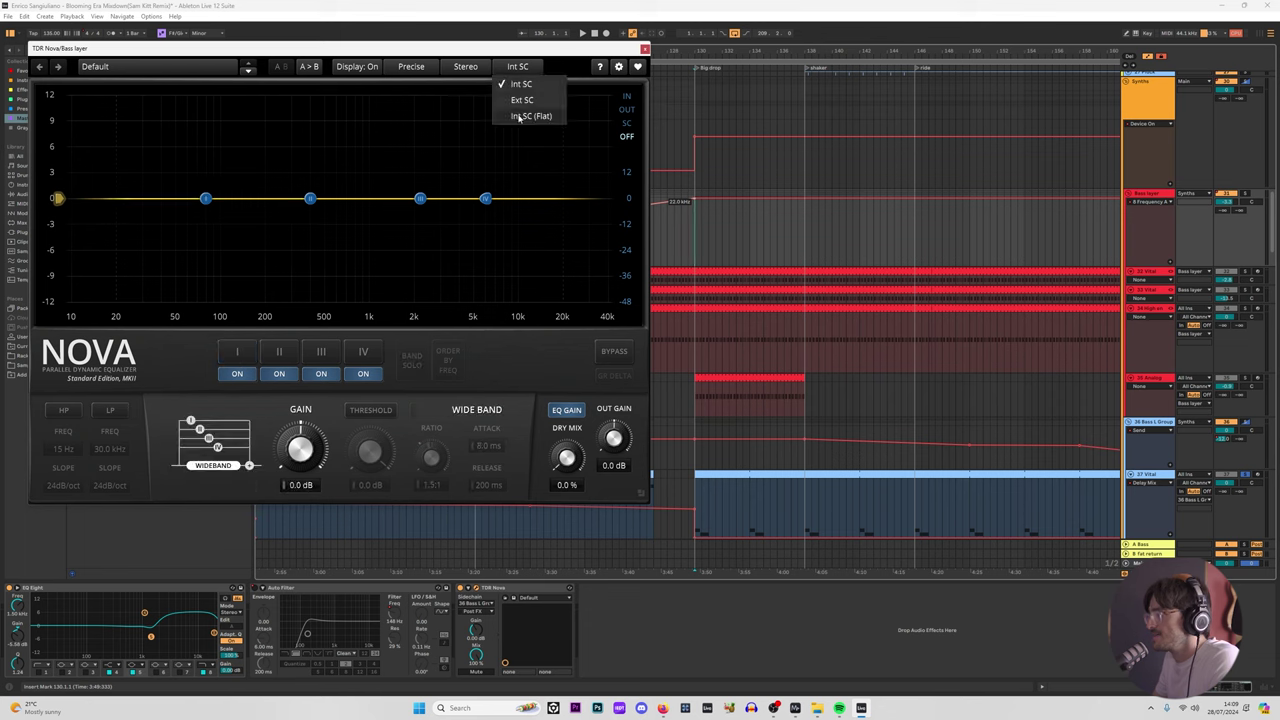
pyautogui.click(527, 113)
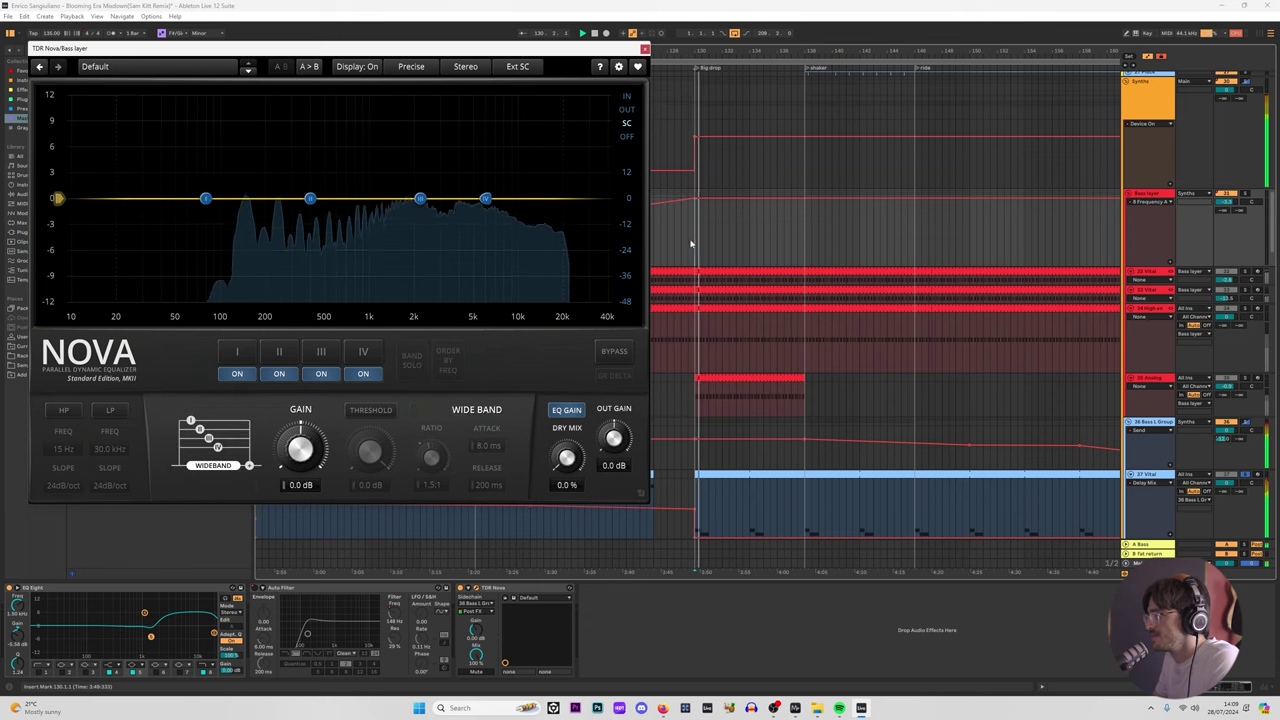
# Step: Turn off TDR Nova's band IV and make band III a high shelf
pyautogui.click(420, 199)
pyautogui.click(363, 360)
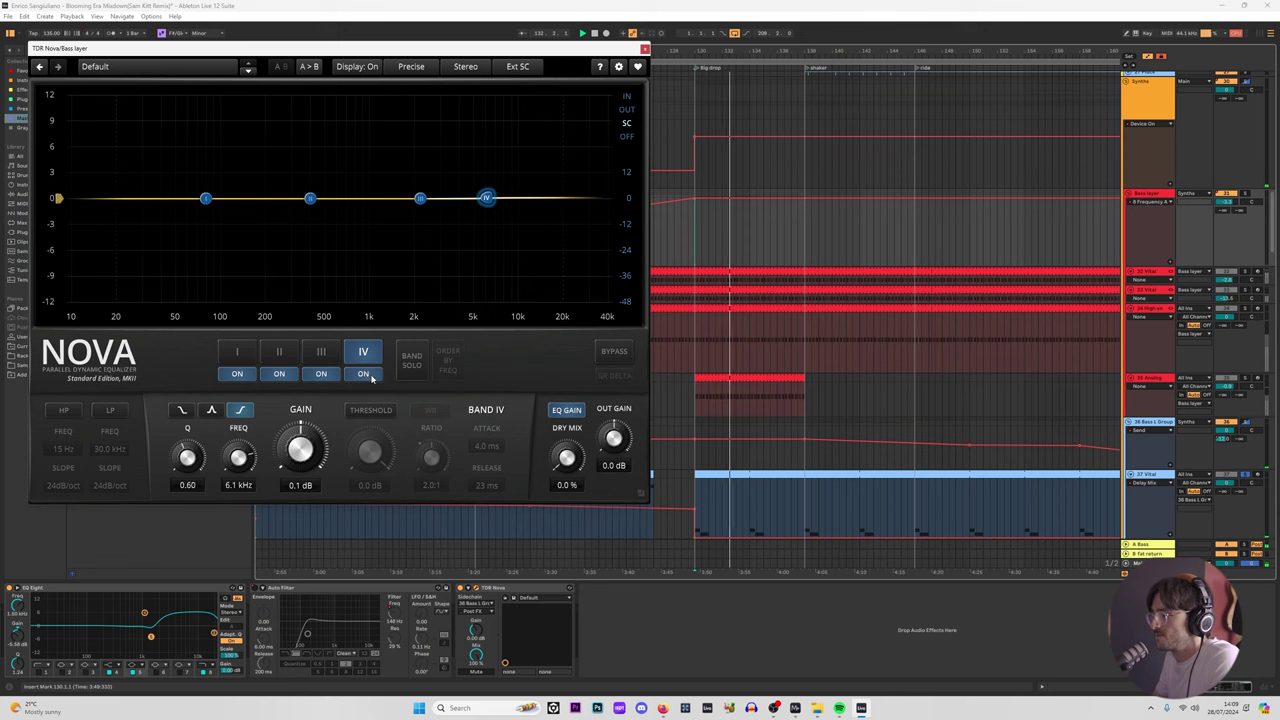
pyautogui.click(366, 374)
pyautogui.click(330, 355)
pyautogui.click(240, 411)
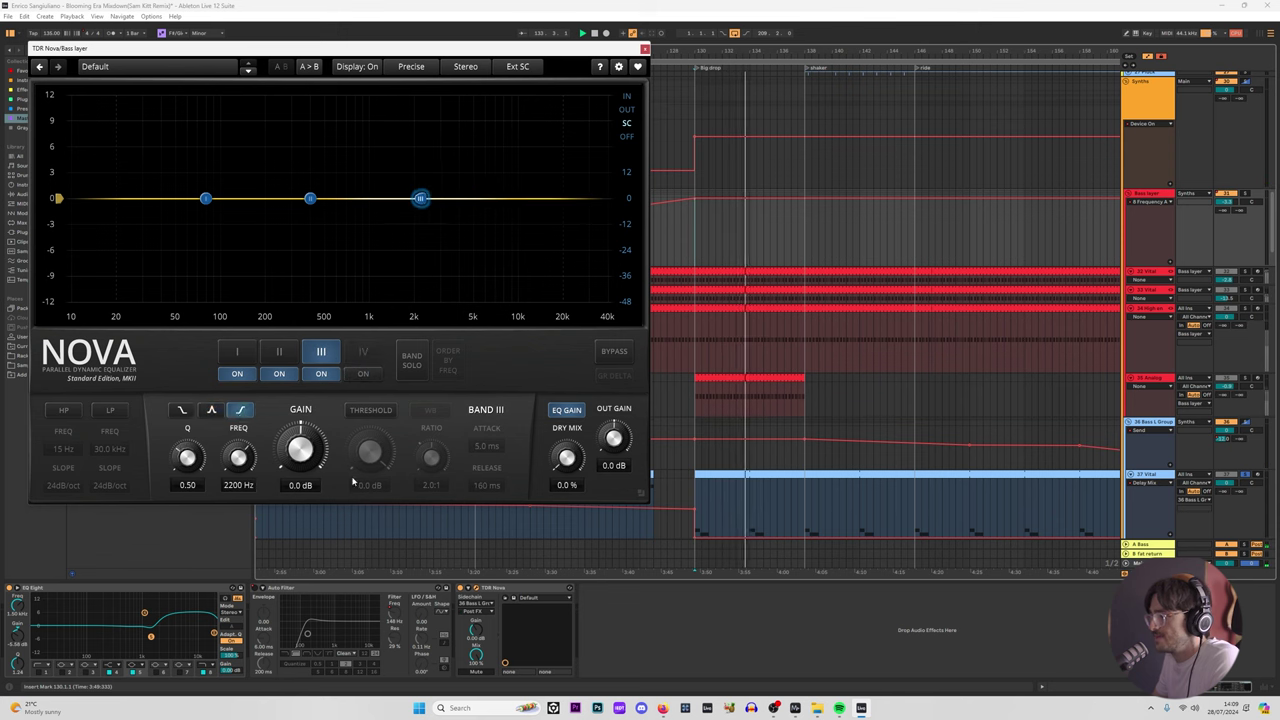
# Step: Enable band III's dynamic threshold in TDR Nova and set it to -12.3 dB with an inf:1 ratio while playing the Big drop
pyautogui.click(369, 410)
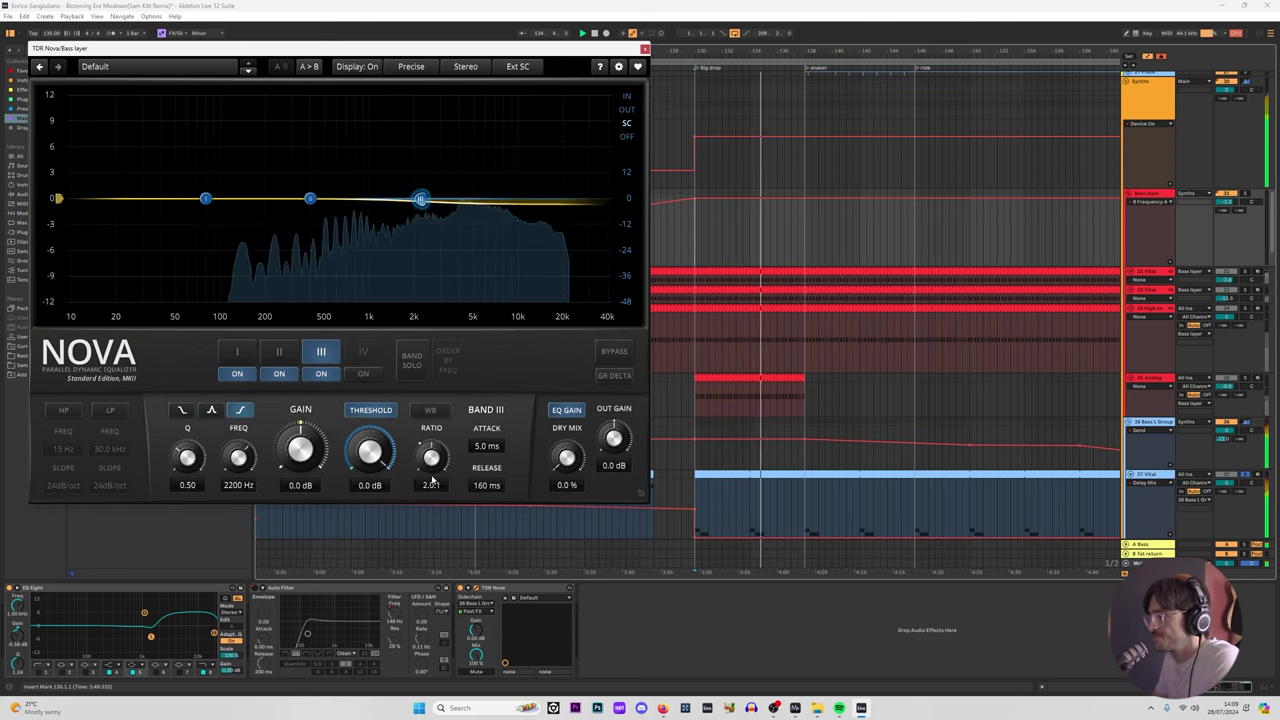
pyautogui.moveTo(432, 457); pyautogui.dragTo(445, 443)
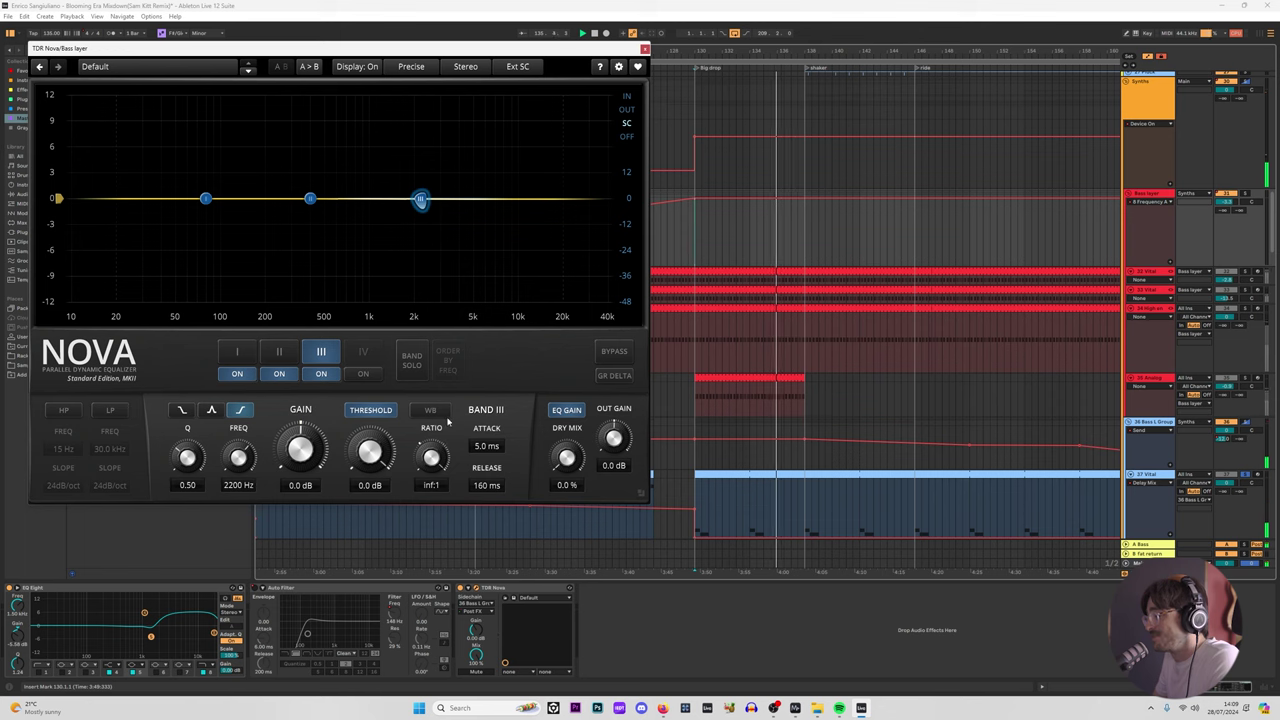
pyautogui.press('space')
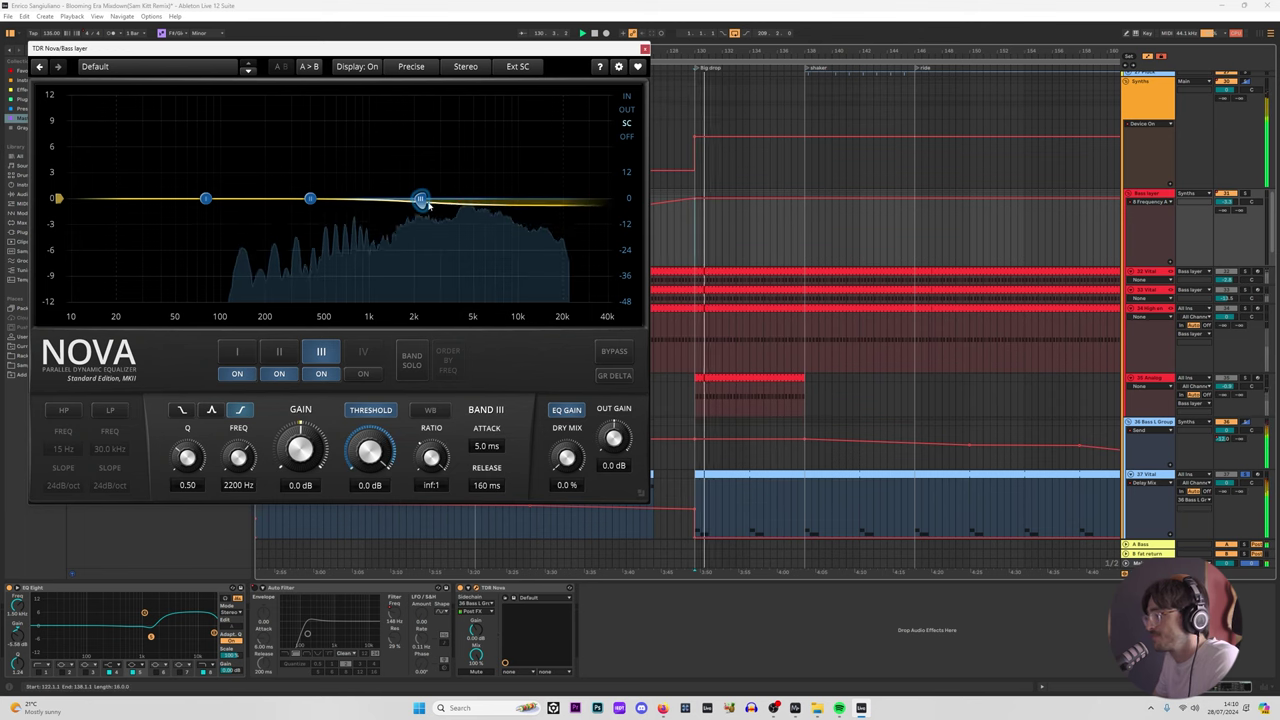
pyautogui.press('space')
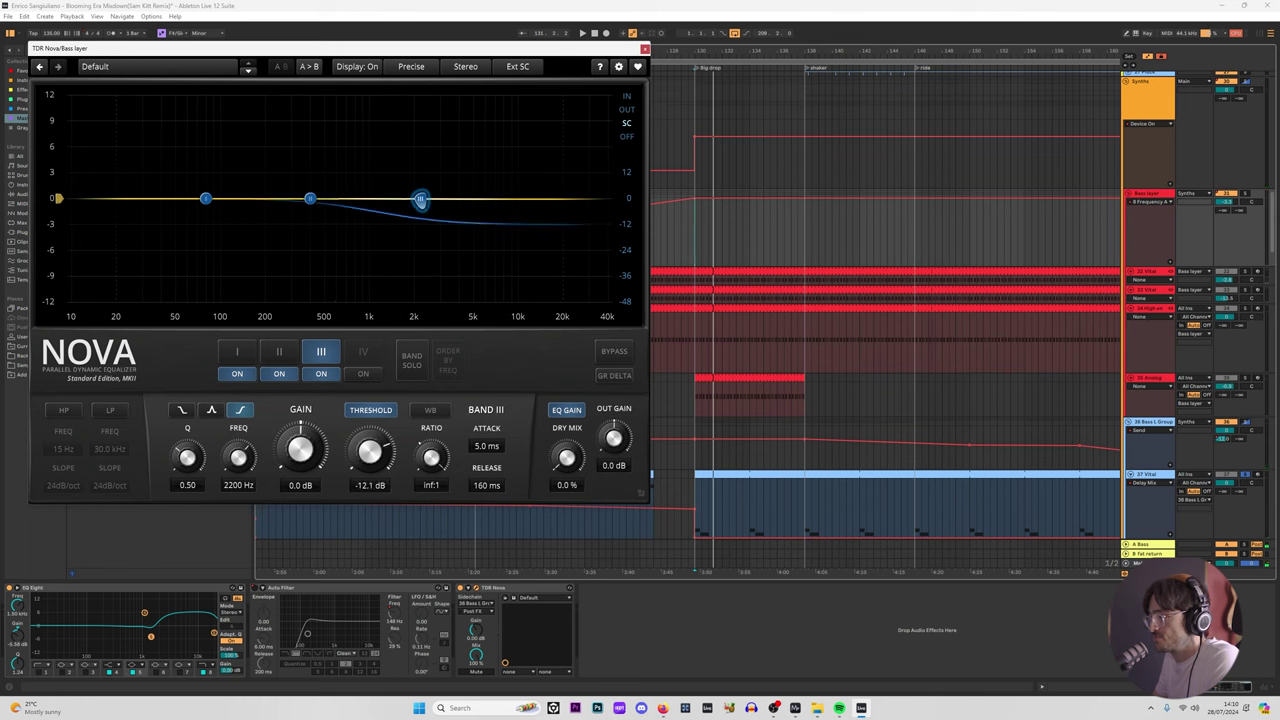
pyautogui.press('space')
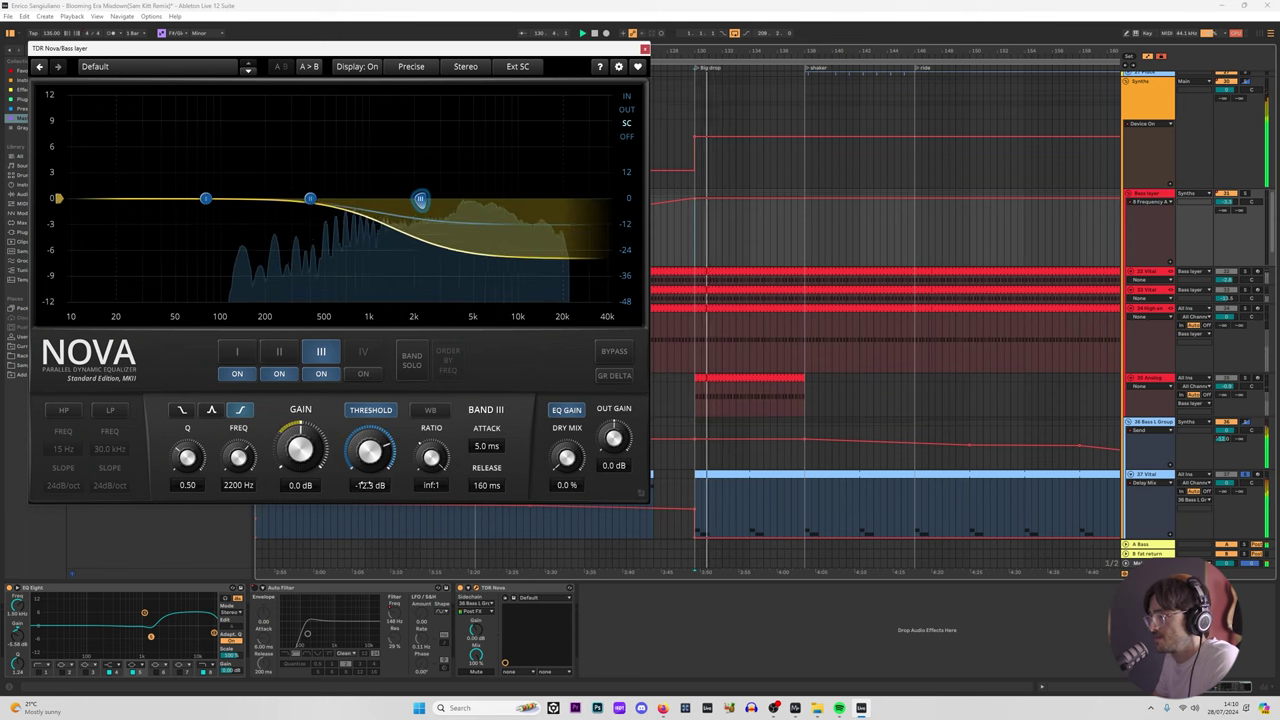
pyautogui.press('space')
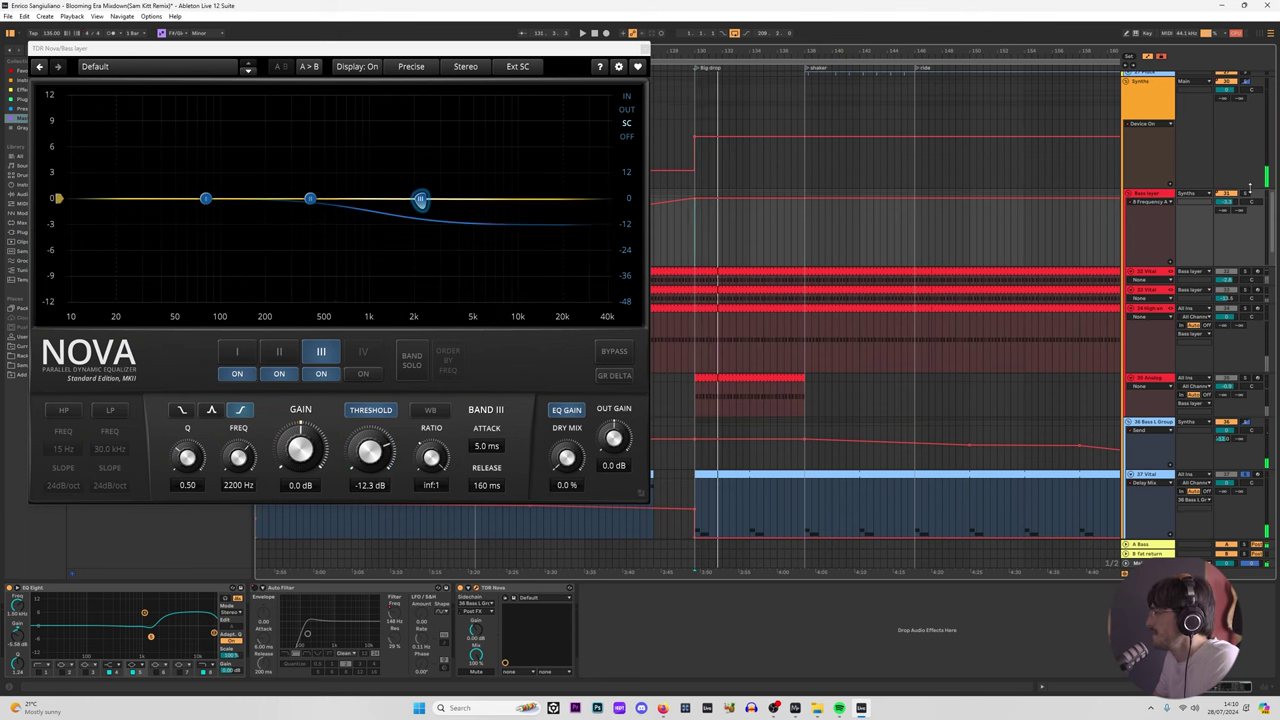
# Step: Audition the Bass layer group soloed together with 37 Vital, and bring up the Synths group's device chain
pyautogui.keyDown('ctrl'); pyautogui.click(1247, 193); pyautogui.keyUp('ctrl')
pyautogui.press('space')
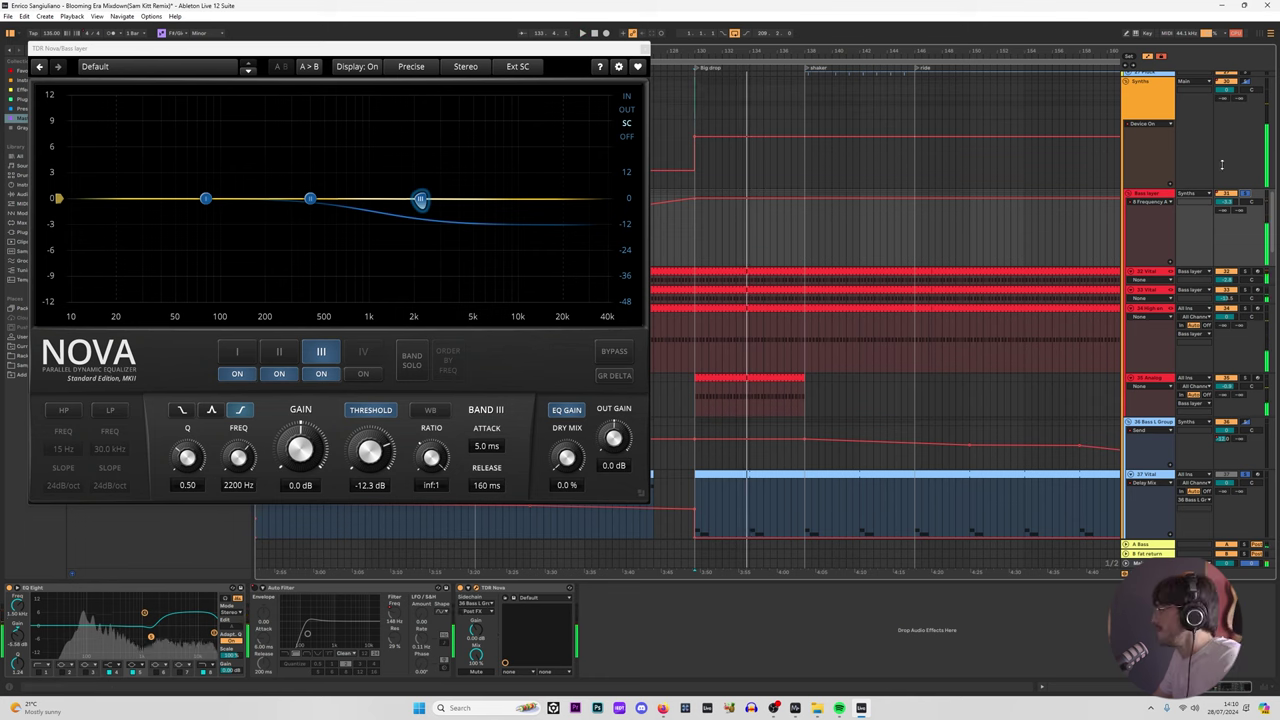
pyautogui.click(1164, 97)
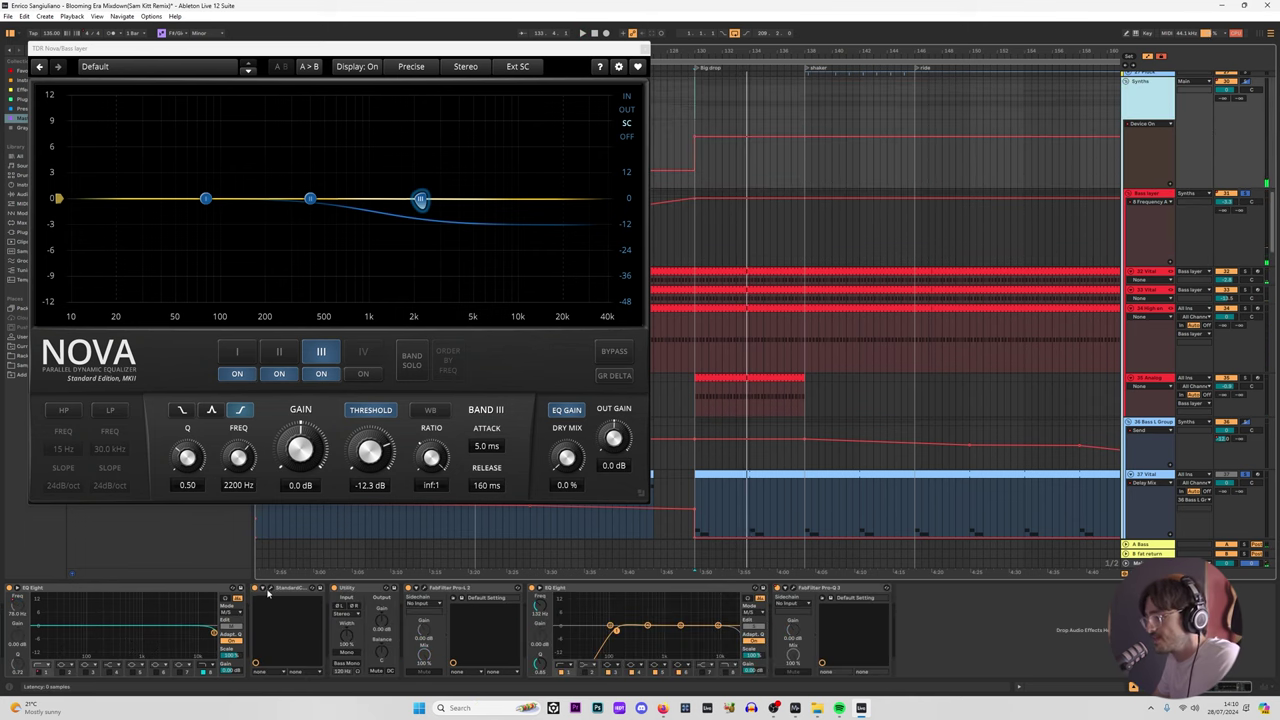
# Step: Open StandardCLIP on the Synths group and play the Big drop to watch how hard the peaks are clipped
pyautogui.click(268, 592)
pyautogui.click(1156, 194)
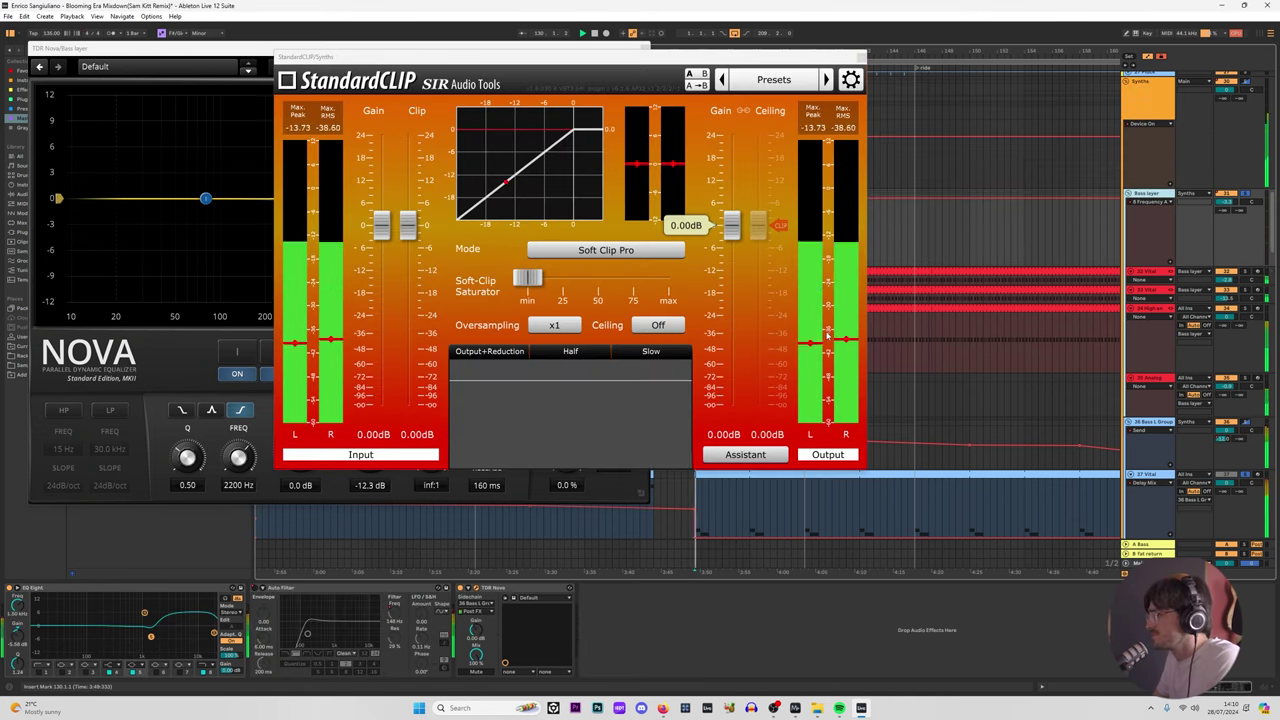
pyautogui.click(1164, 108)
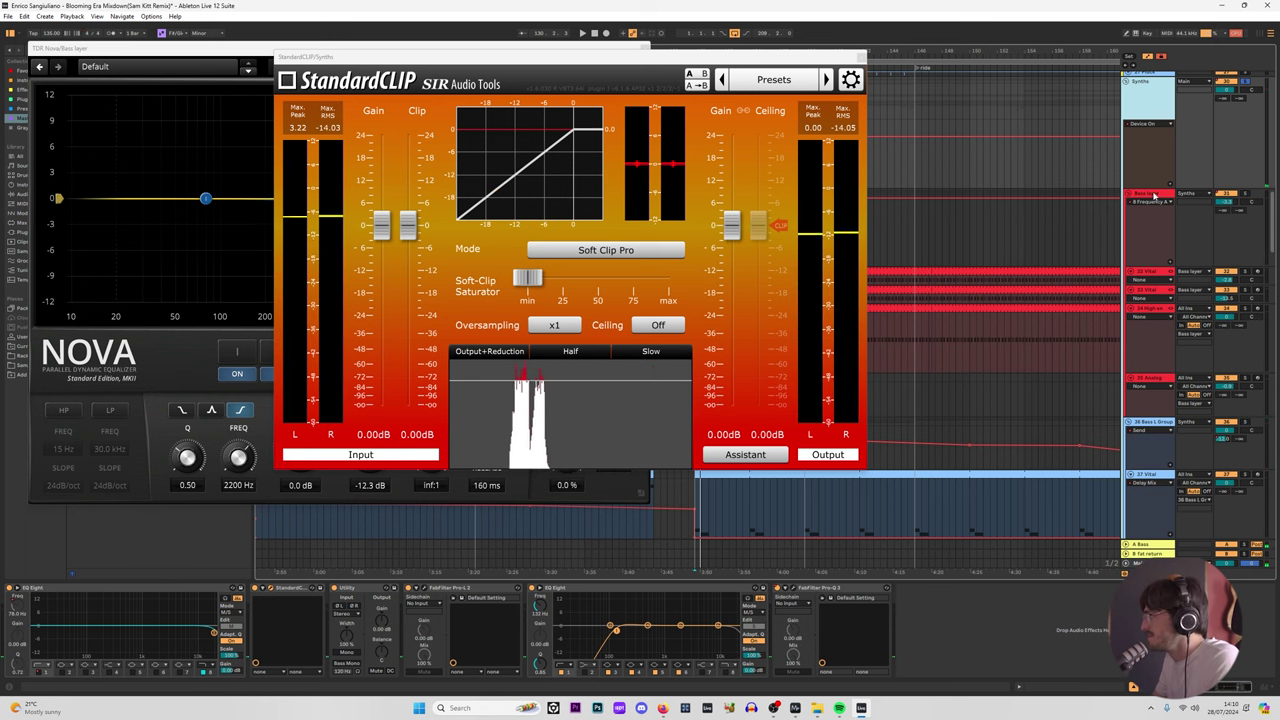
pyautogui.press('space')
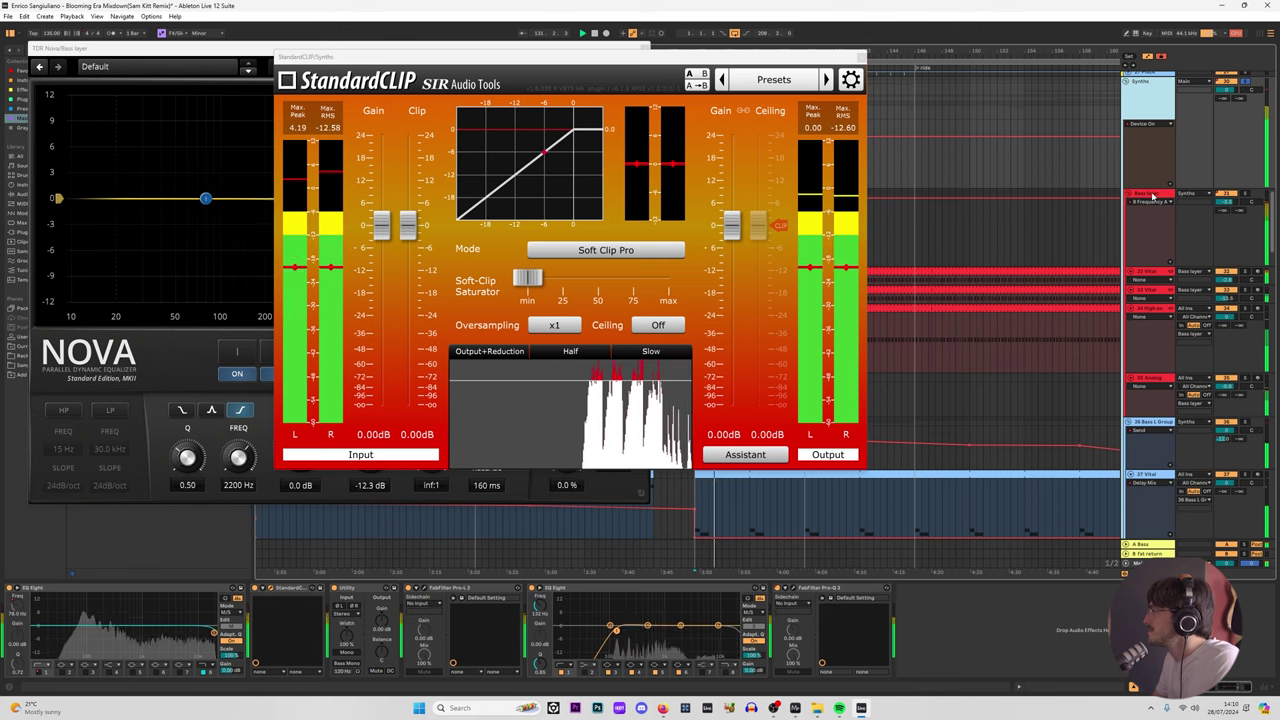
# Step: Bypass TDR Nova on the Bass layer group and replay the Big drop to compare the clipping on the Synths group
pyautogui.click(1150, 199)
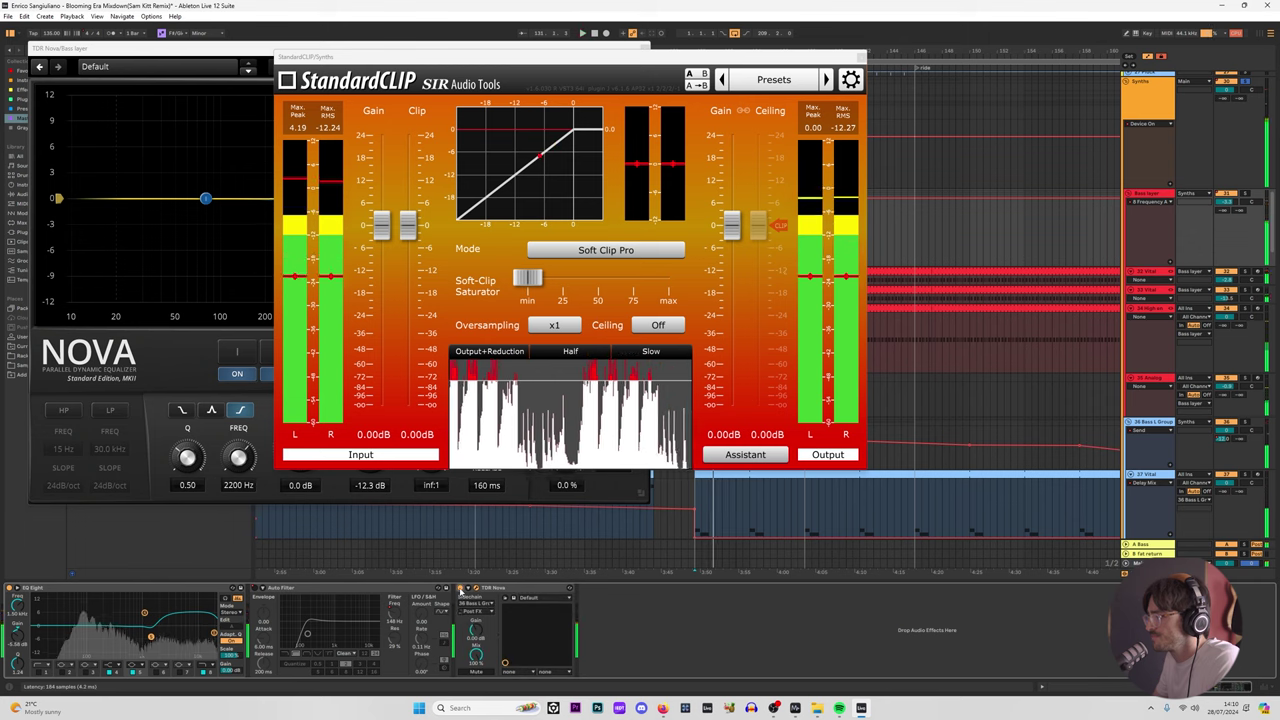
pyautogui.press('space')
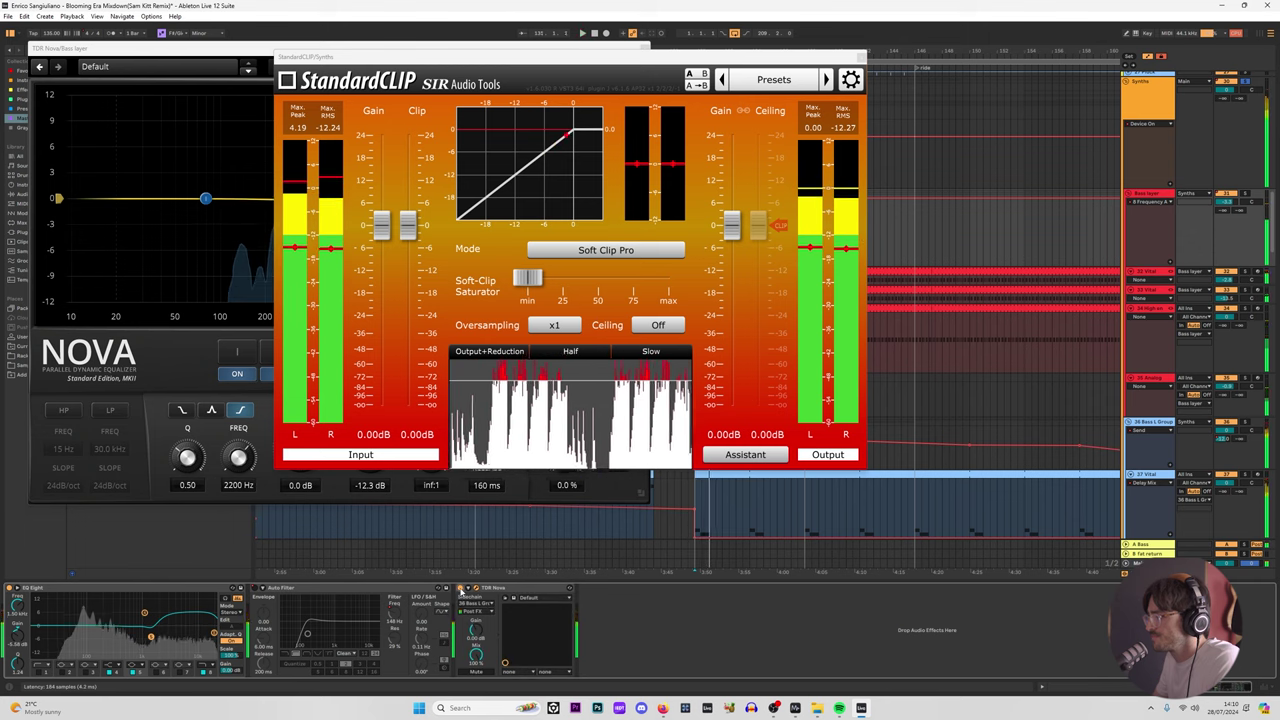
pyautogui.click(460, 590)
pyautogui.press('space')
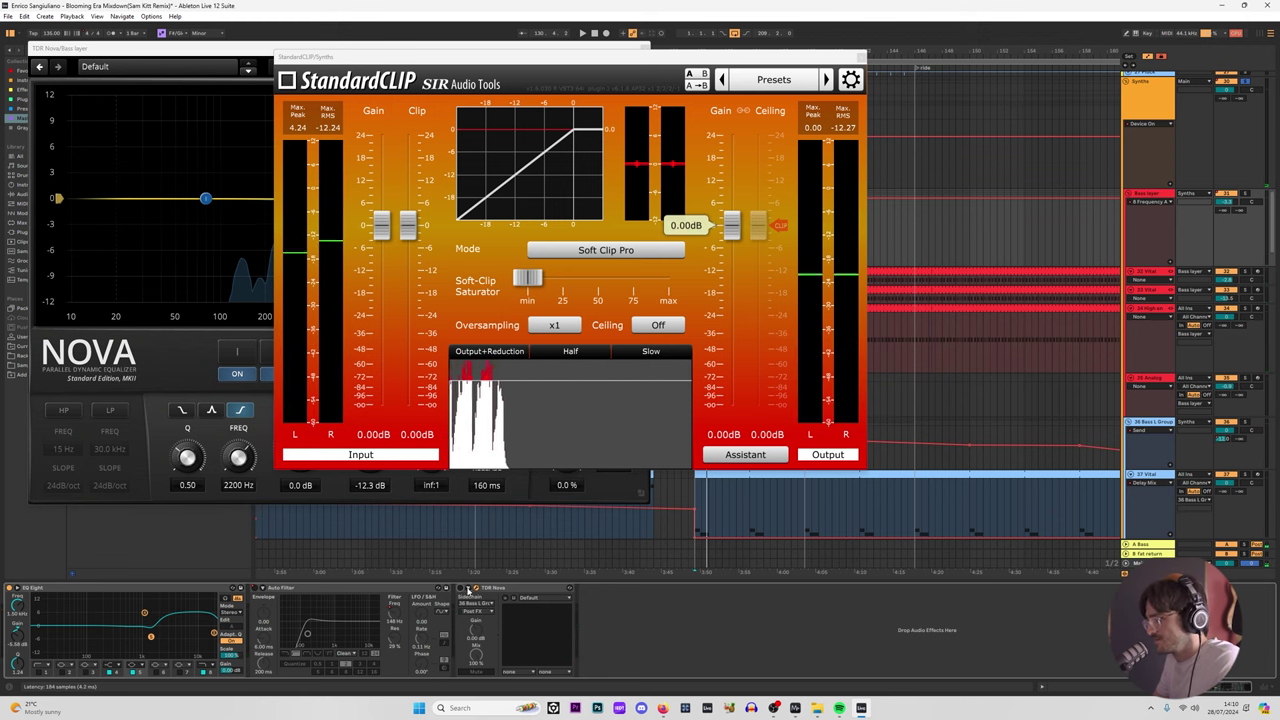
# Step: Review the device chains of the Synths group, the Bass layer group and its layer tracks, including their EQ Eight settings
pyautogui.click(1143, 108)
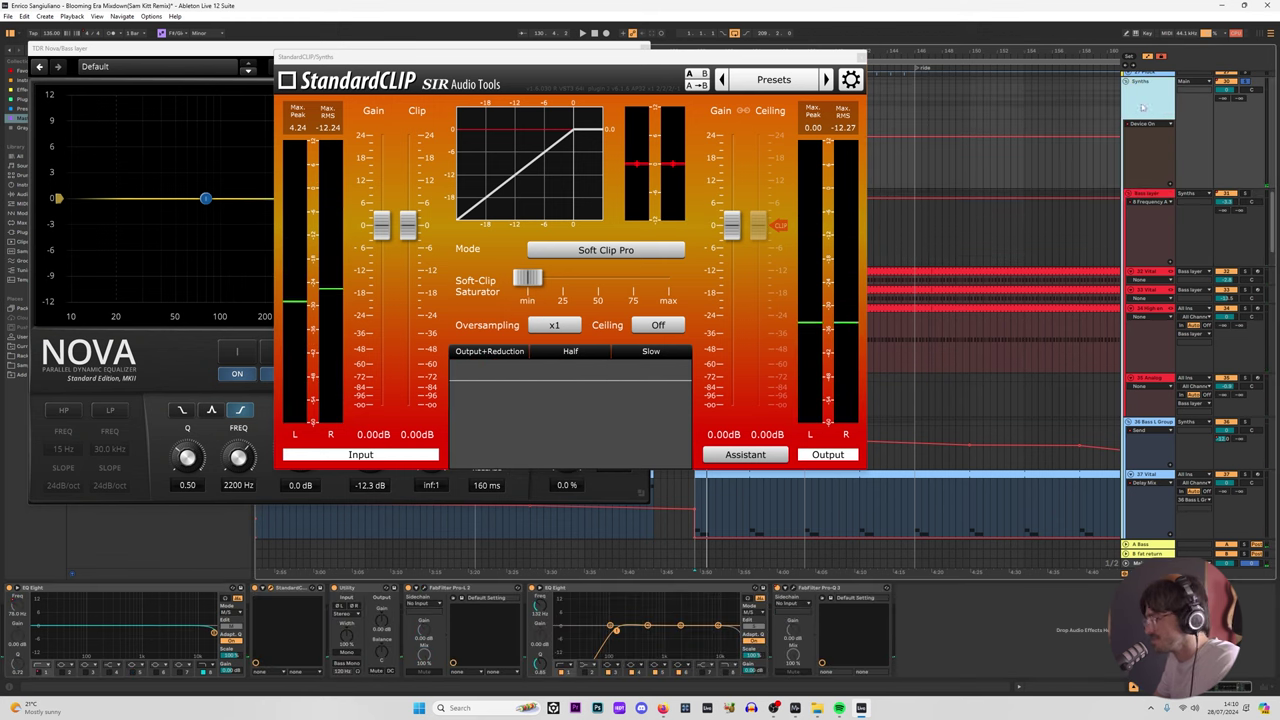
pyautogui.click(211, 676)
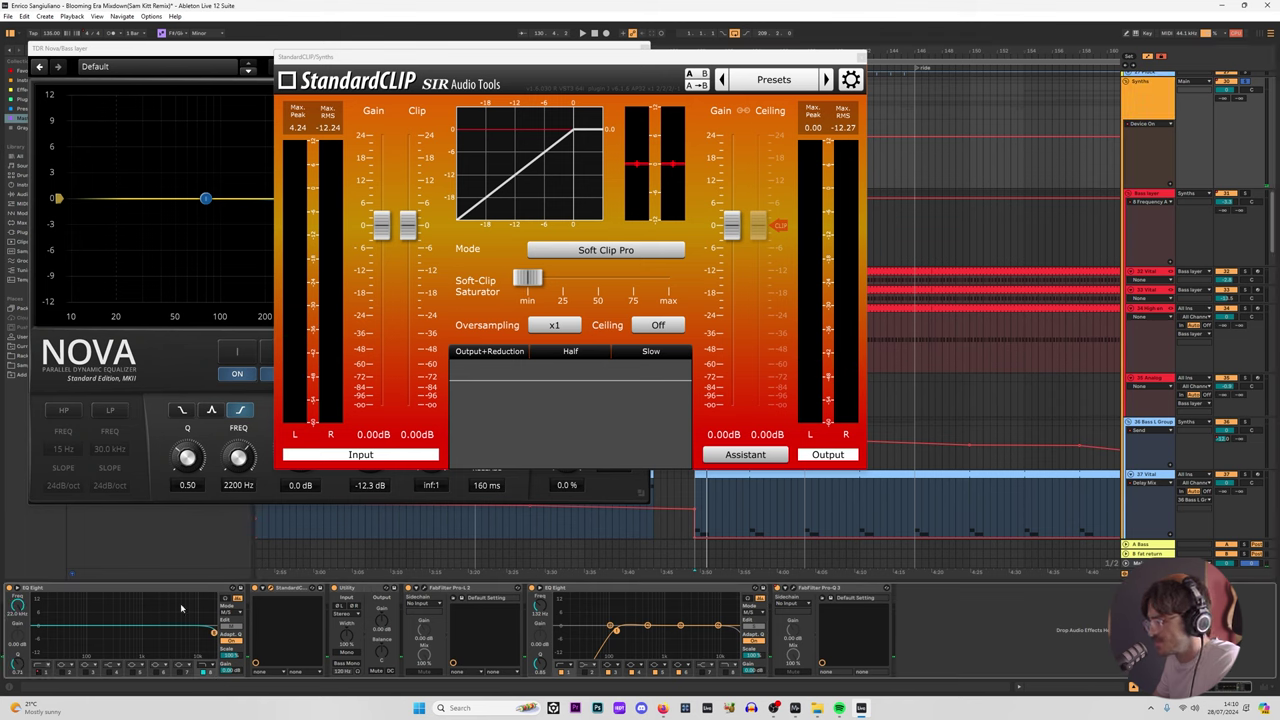
pyautogui.click(1158, 197)
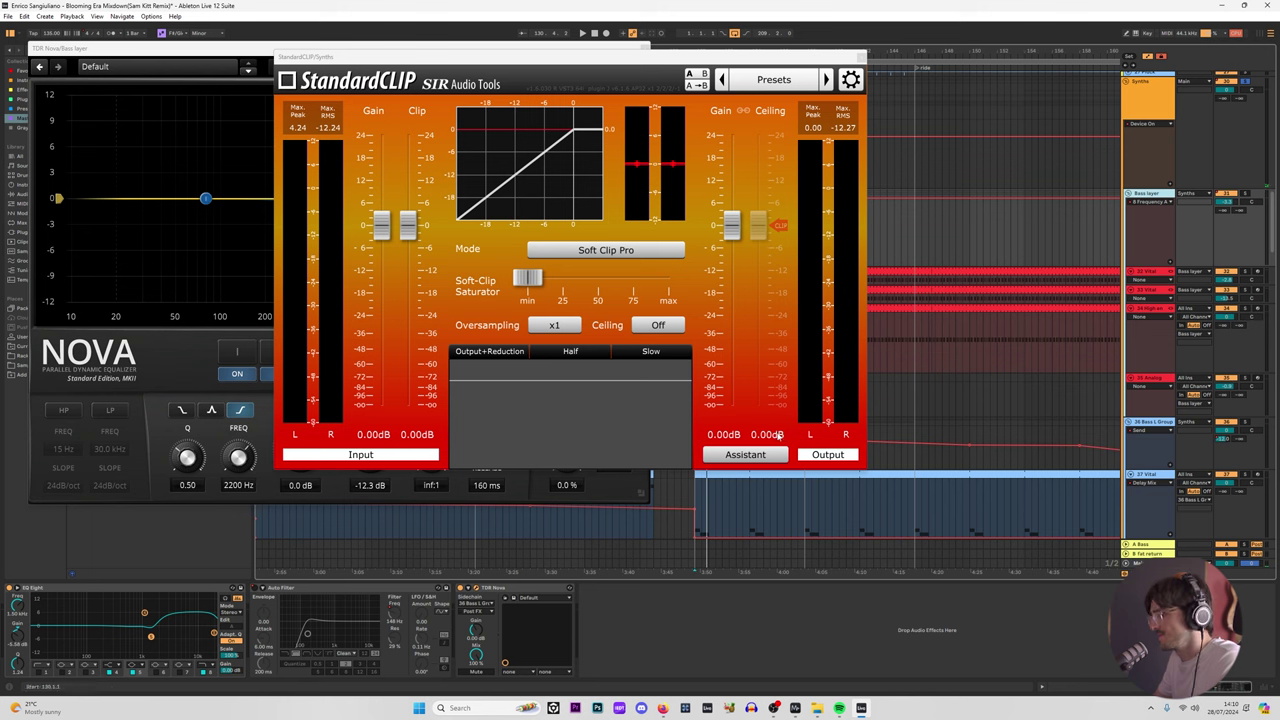
pyautogui.click(1158, 273)
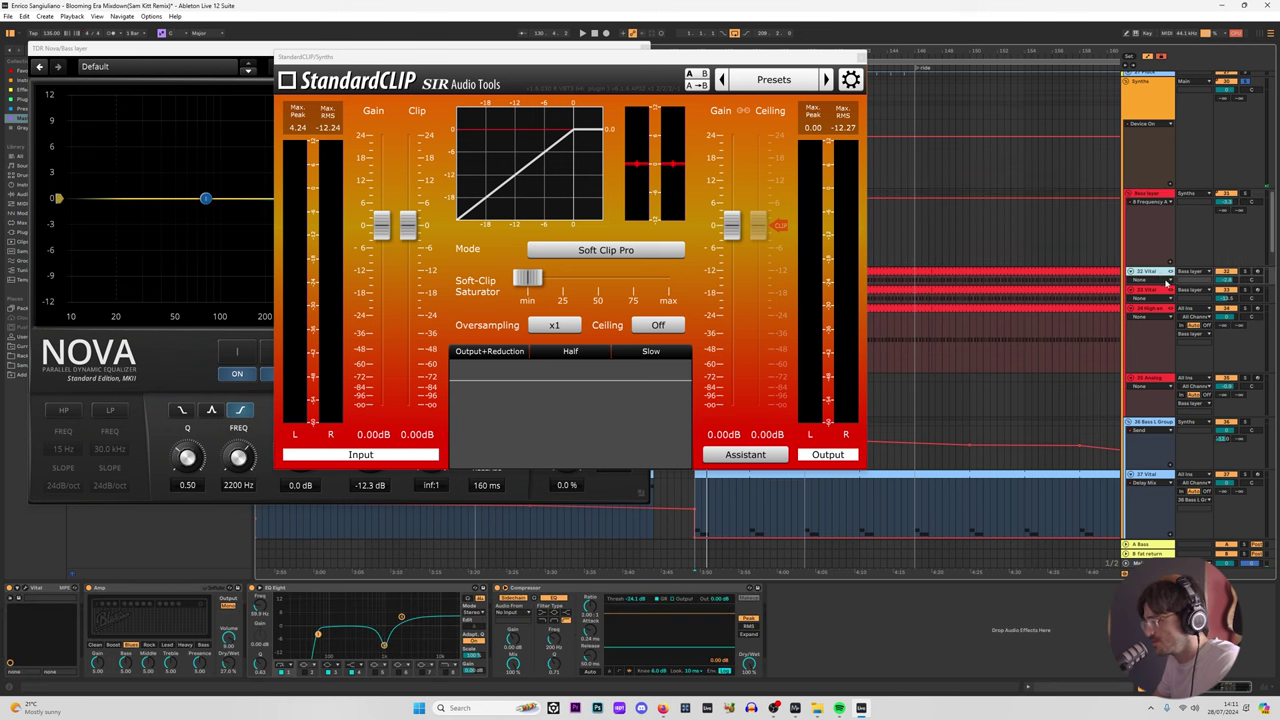
pyautogui.click(1159, 310)
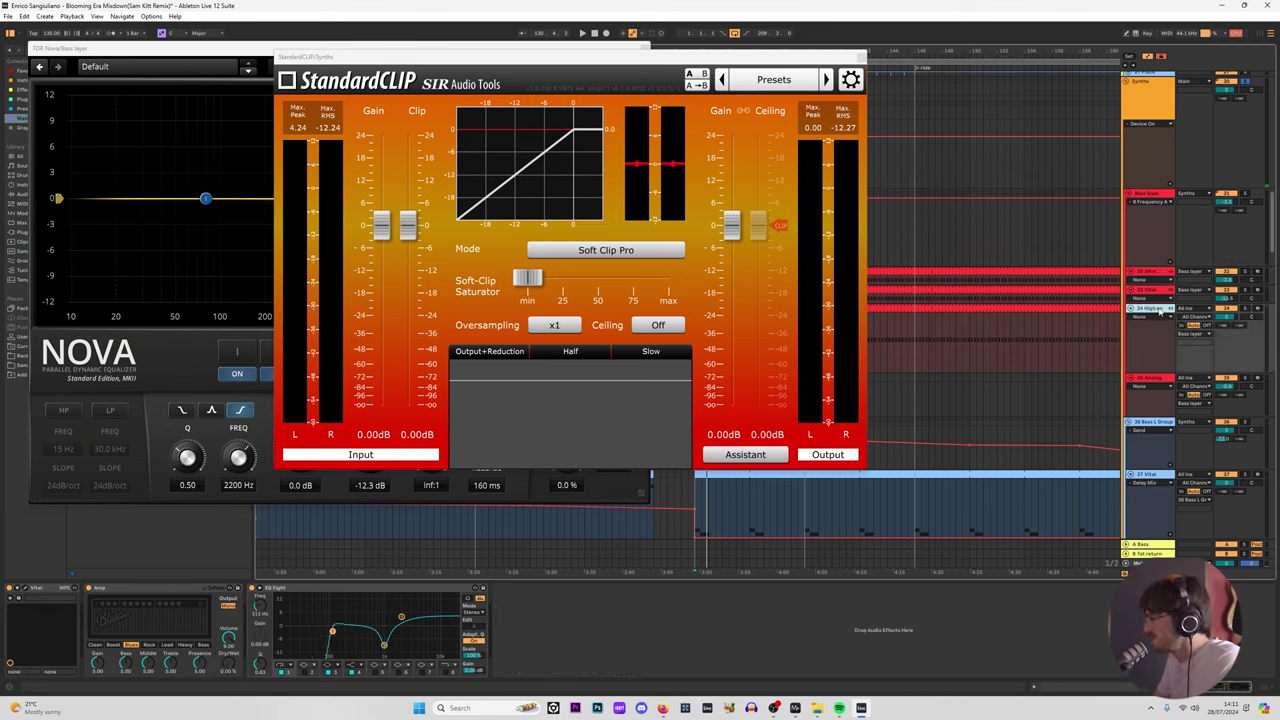
pyautogui.click(1155, 197)
pyautogui.click(1151, 277)
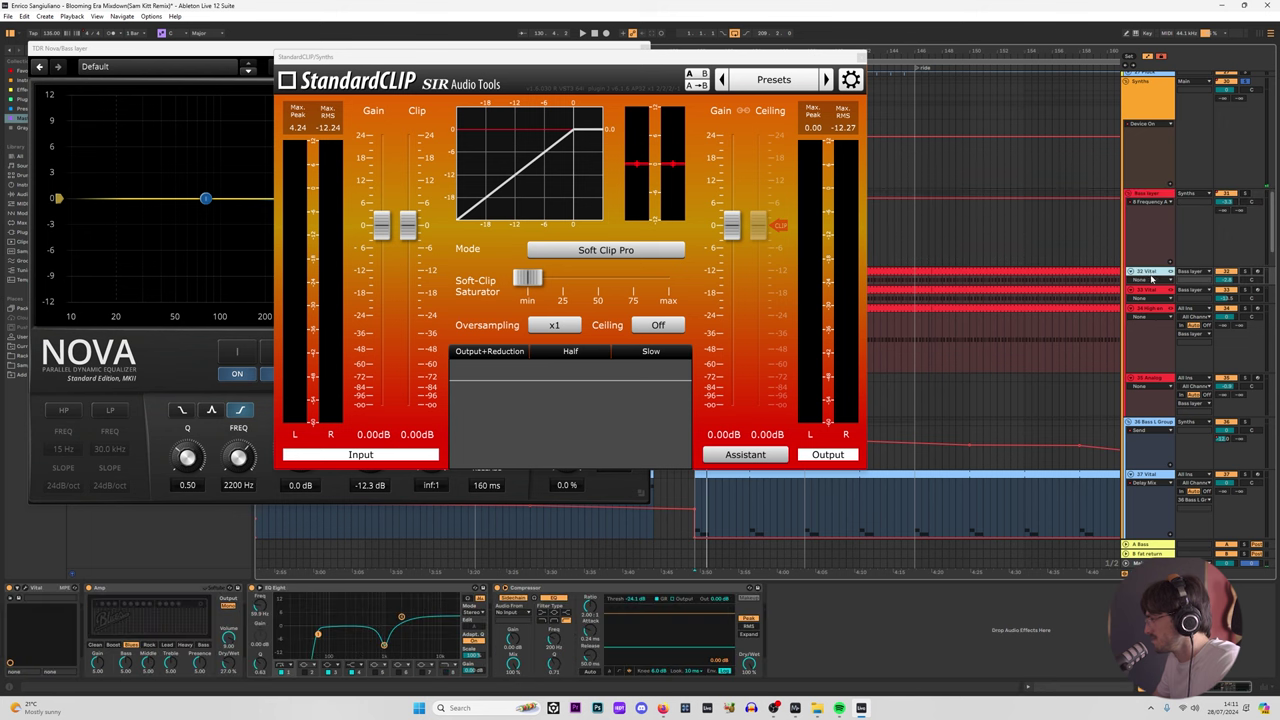
pyautogui.click(1153, 199)
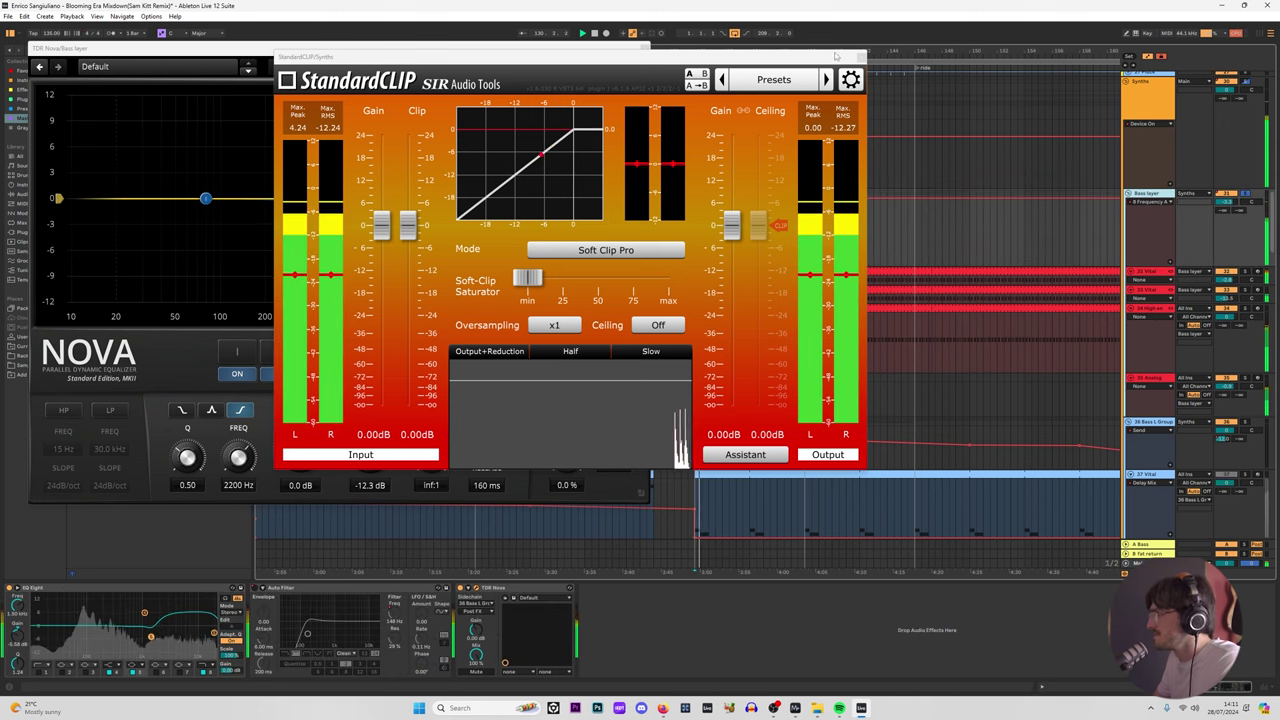
# Step: Close TDR Nova, add StandardCLIP after it on the Bass layer group, and lower its Clip level to -6.60 dB
pyautogui.moveTo(828, 58); pyautogui.dragTo(1062, 101)
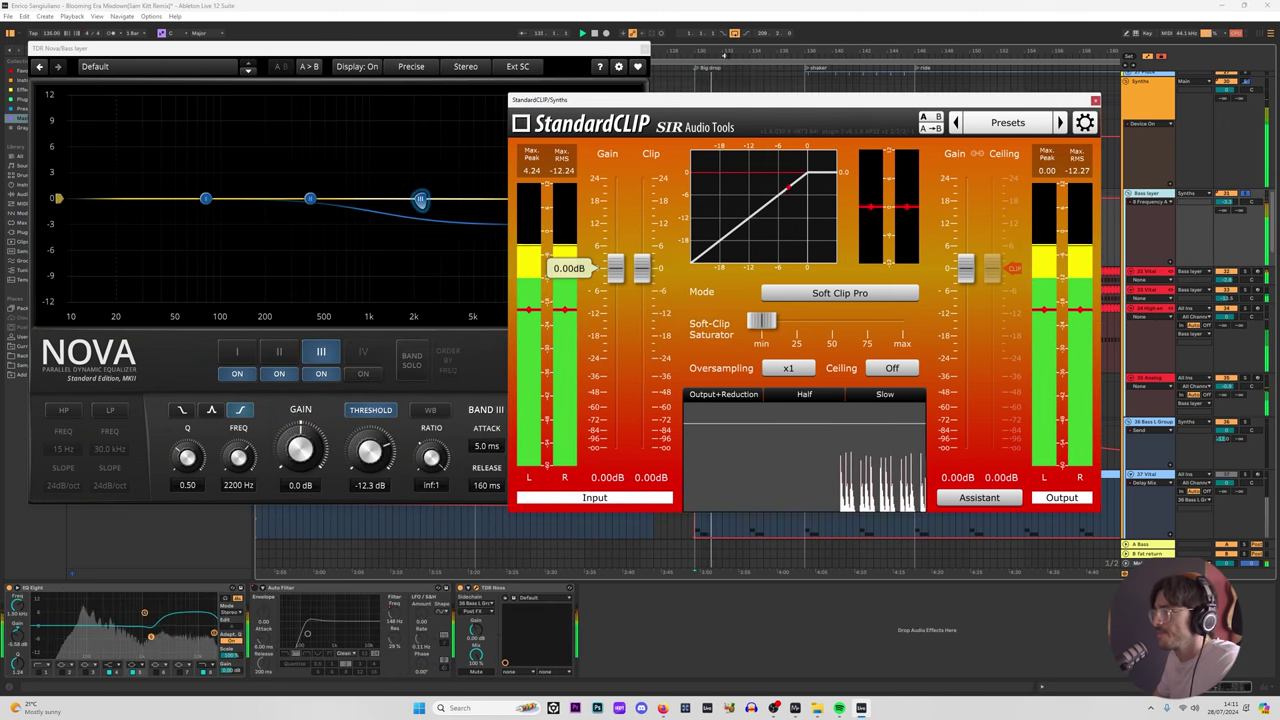
pyautogui.click(645, 49)
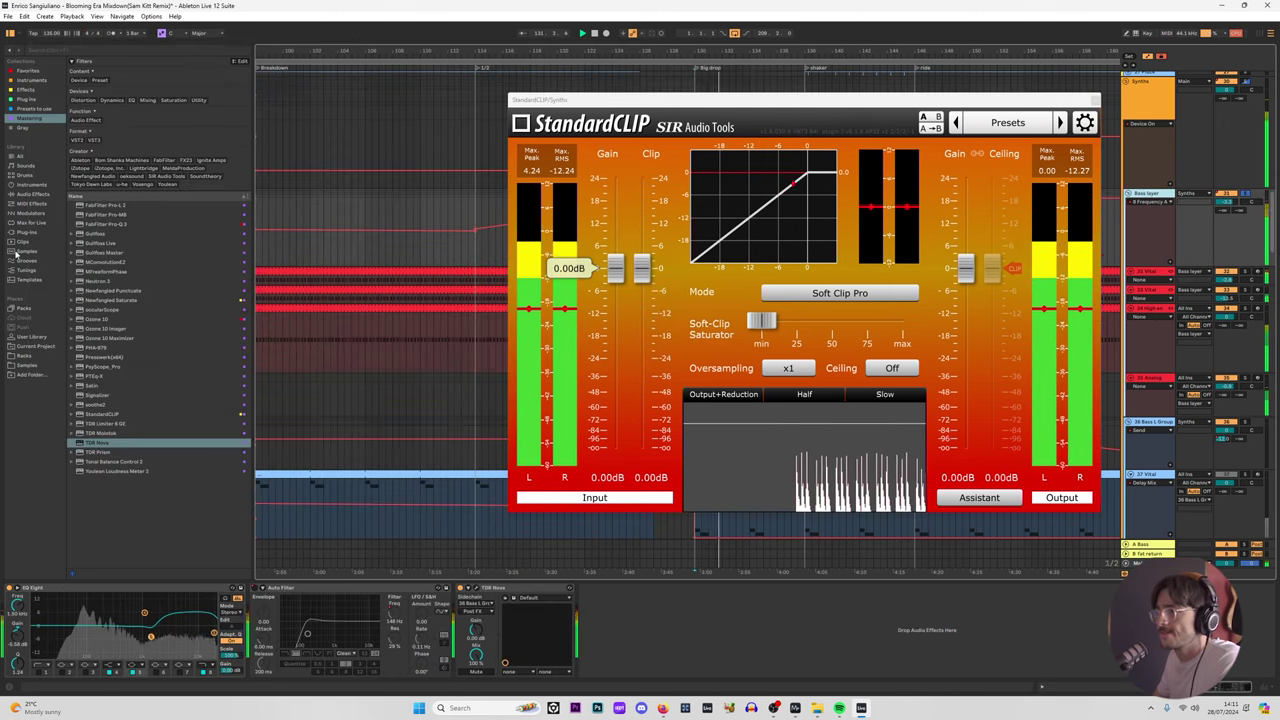
pyautogui.click(101, 413)
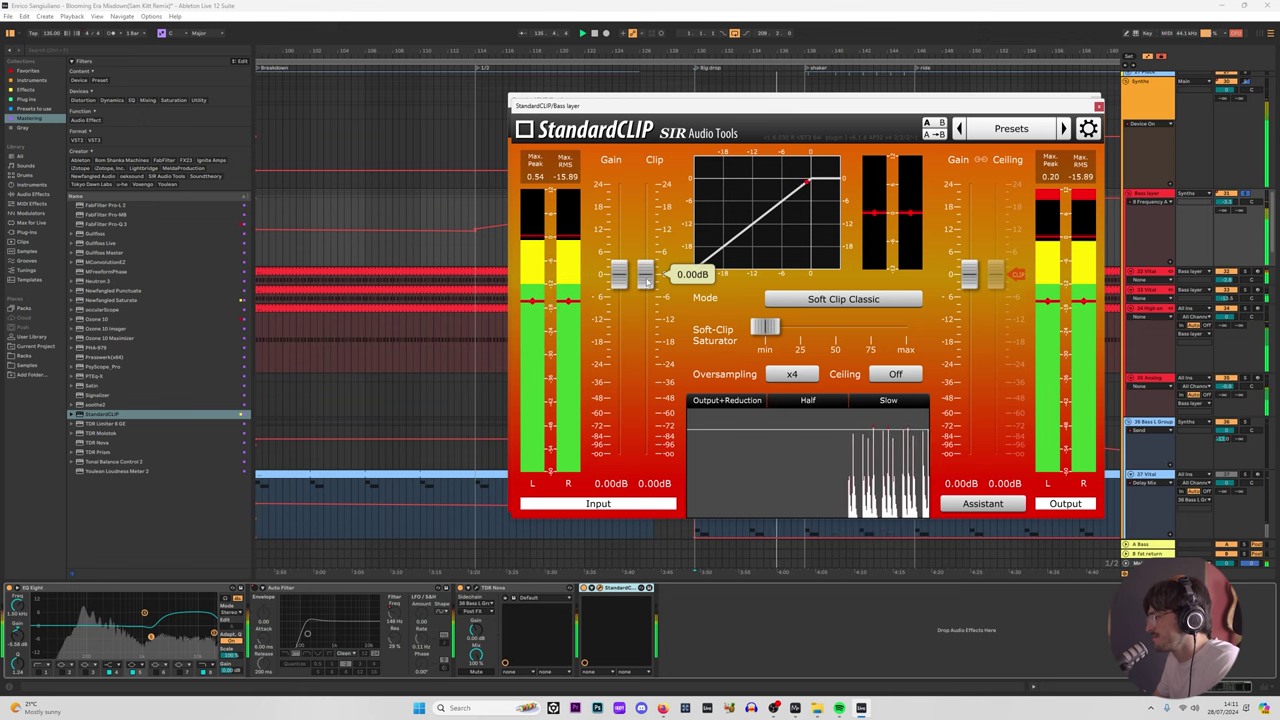
pyautogui.moveTo(648, 282); pyautogui.dragTo(648, 296)
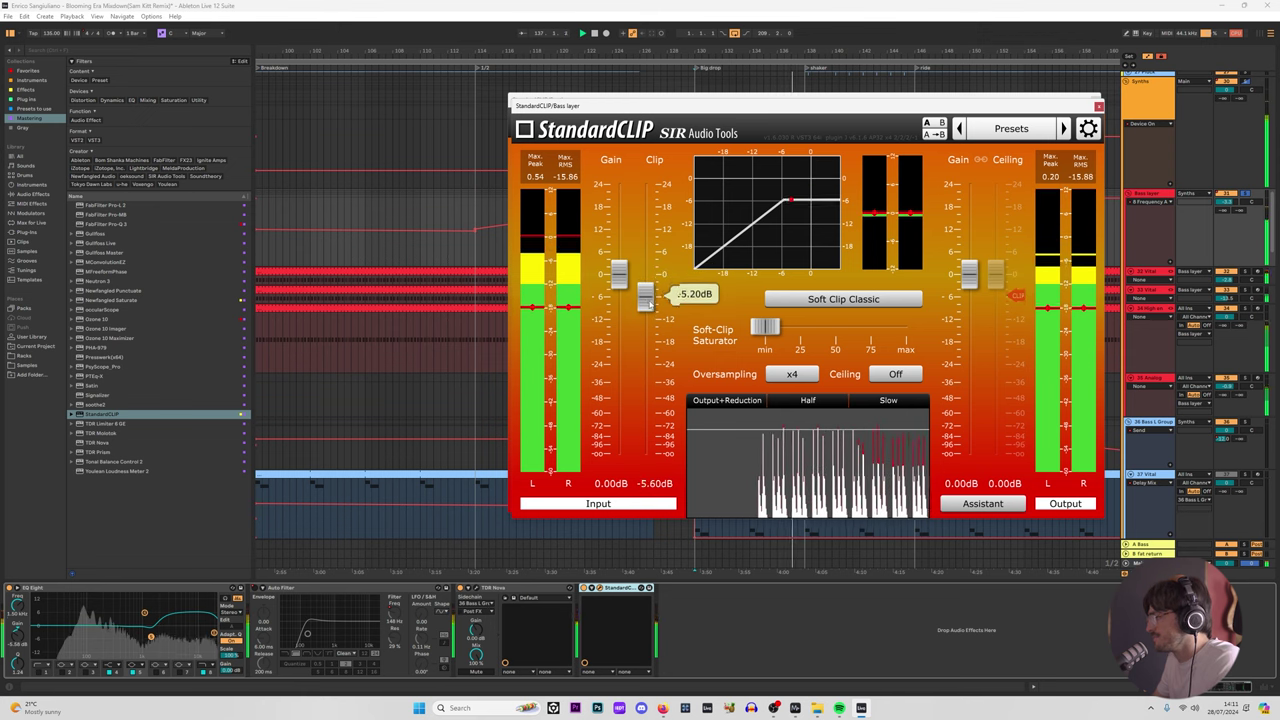
pyautogui.moveTo(648, 308)
pyautogui.mouseDown()
pyautogui.moveTo(648, 286)
pyautogui.moveTo(648, 300)
pyautogui.mouseUp()
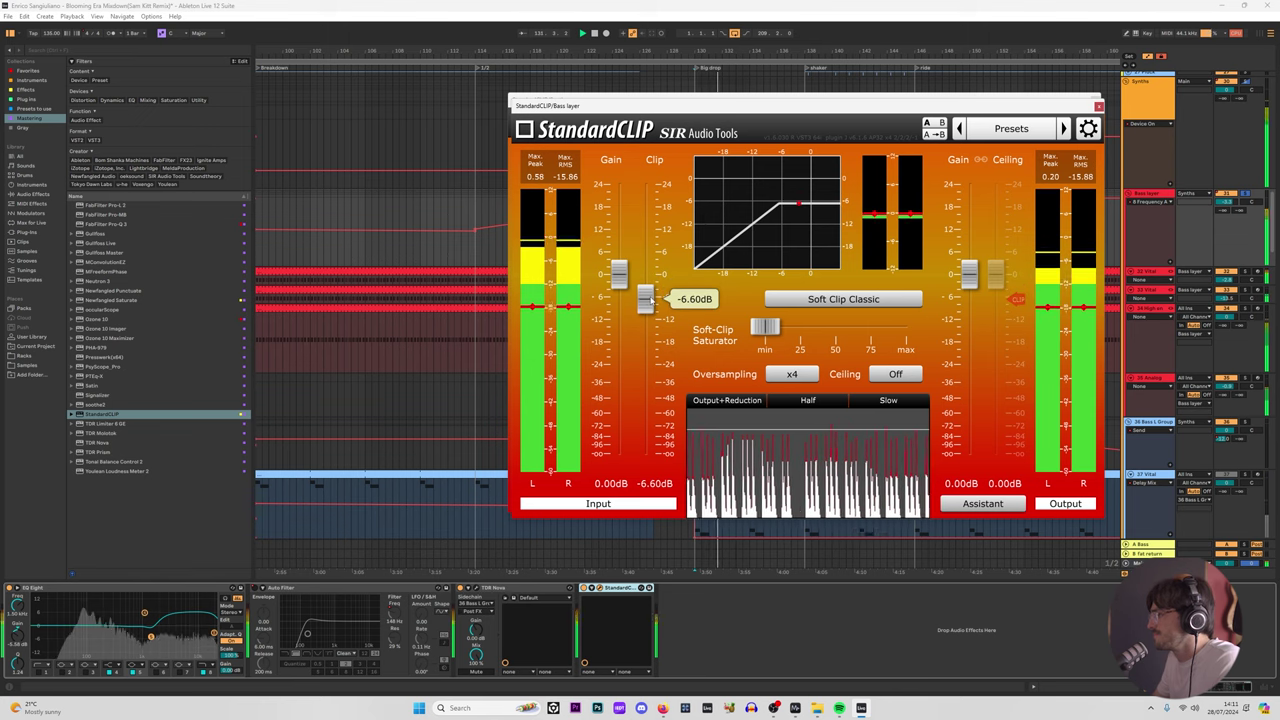
# Step: Set the Bass layer's StandardCLIP to Soft Clip Pro mode with x1 (no oversampling)
pyautogui.click(816, 301)
pyautogui.click(811, 344)
pyautogui.click(808, 375)
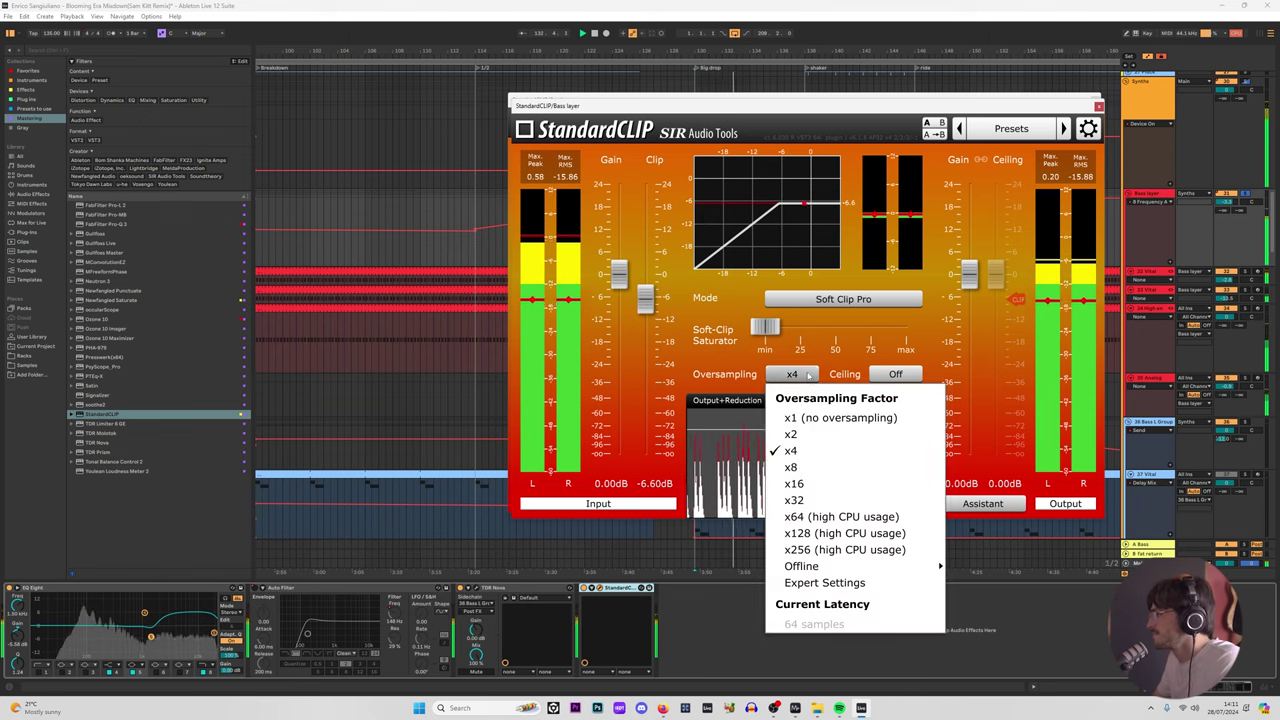
pyautogui.click(815, 417)
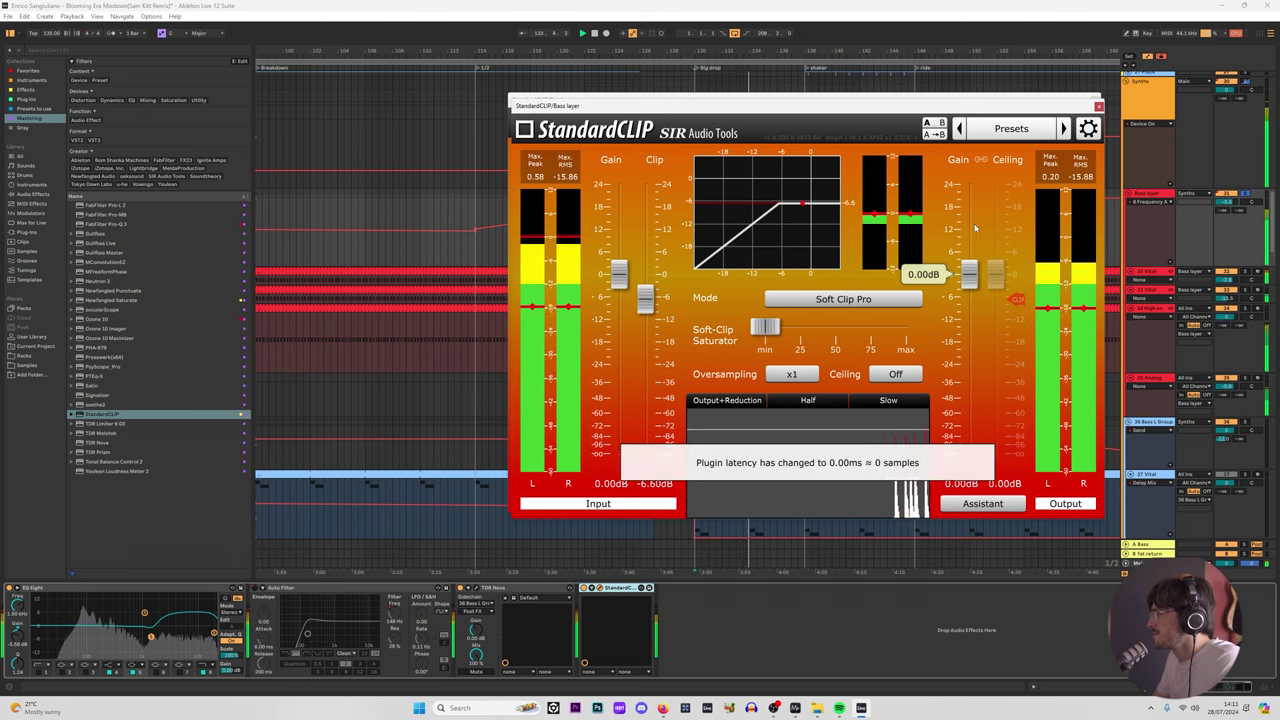
# Step: Close the Bass layer's StandardCLIP and reopen the Synths group's StandardCLIP to monitor the clipping during playback
pyautogui.moveTo(1079, 98); pyautogui.dragTo(807, 113)
pyautogui.click(826, 114)
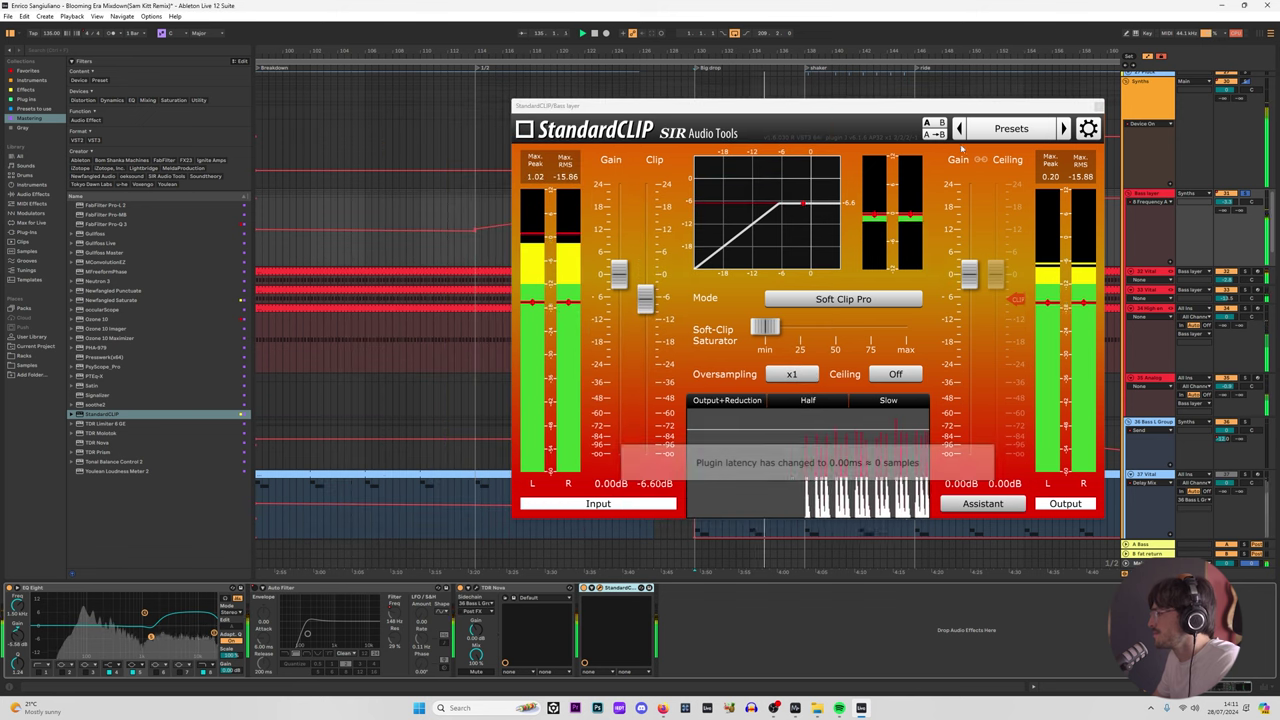
pyautogui.click(1099, 107)
pyautogui.click(1146, 101)
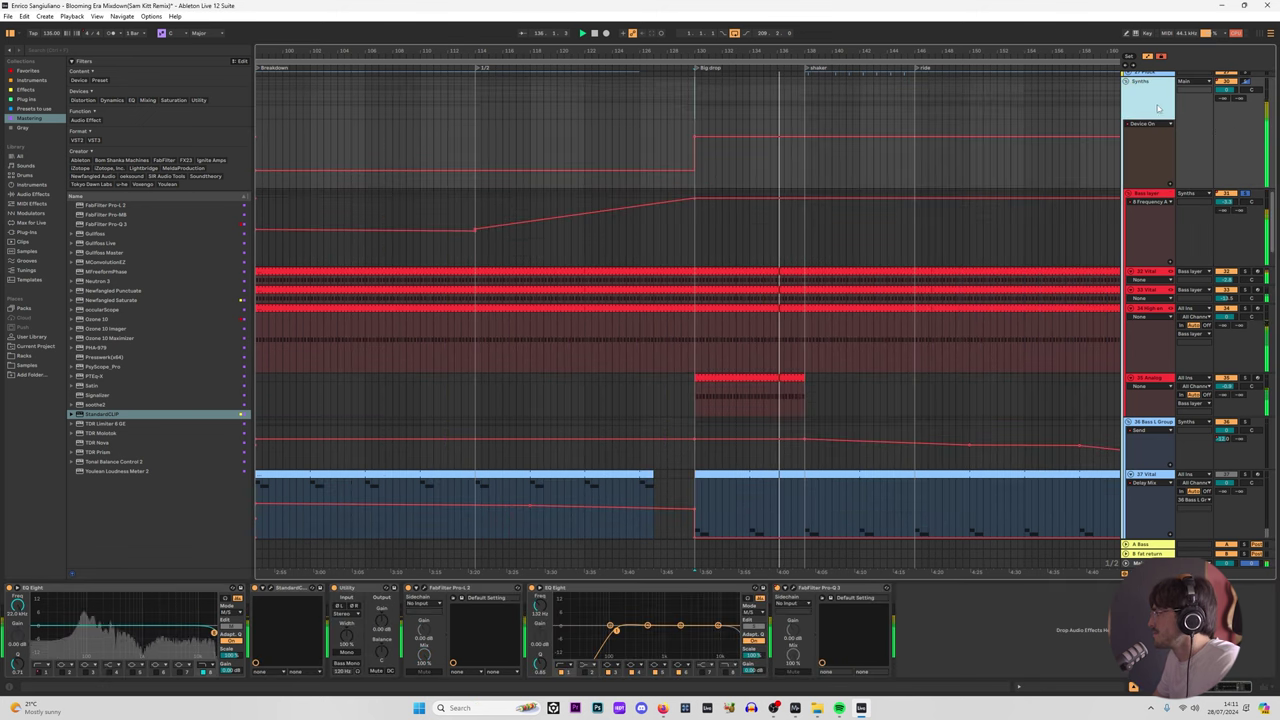
pyautogui.click(266, 589)
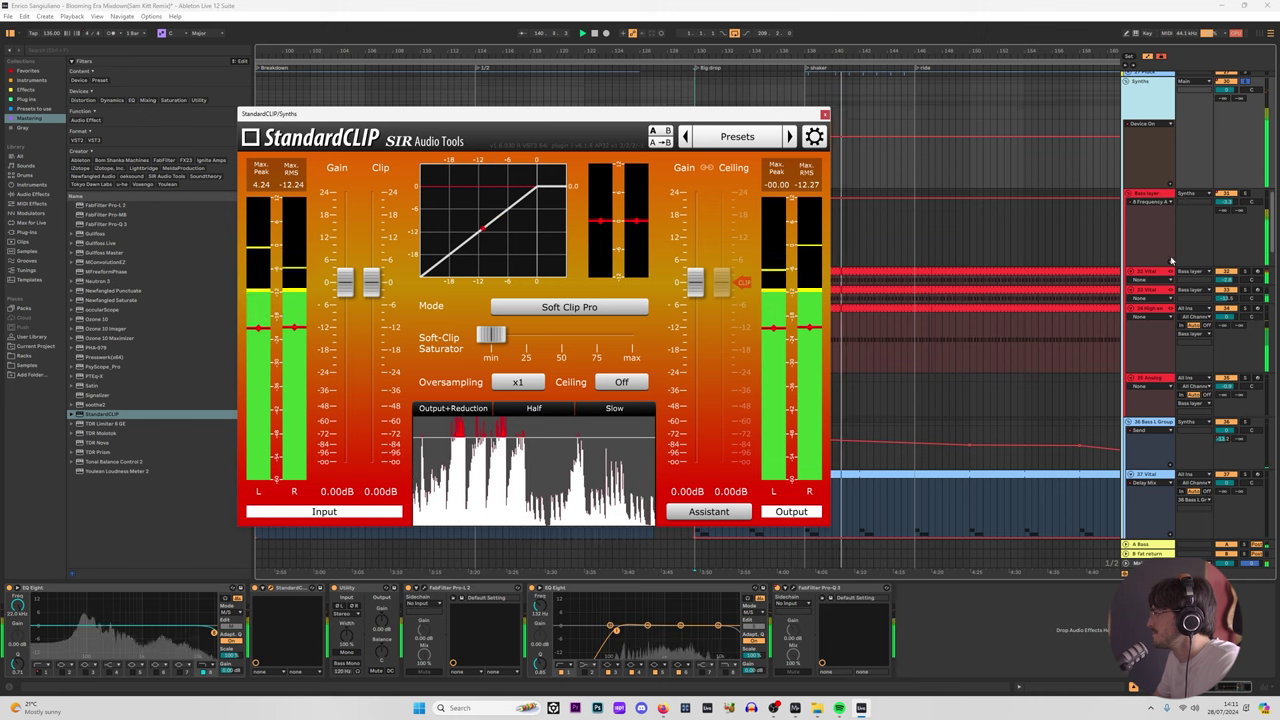
# Step: Extend the 35 Analog noise clip from the Big drop to the ride marker, and replay the drop
pyautogui.moveTo(700, 114); pyautogui.dragTo(502, 88)
pyautogui.click(657, 390)
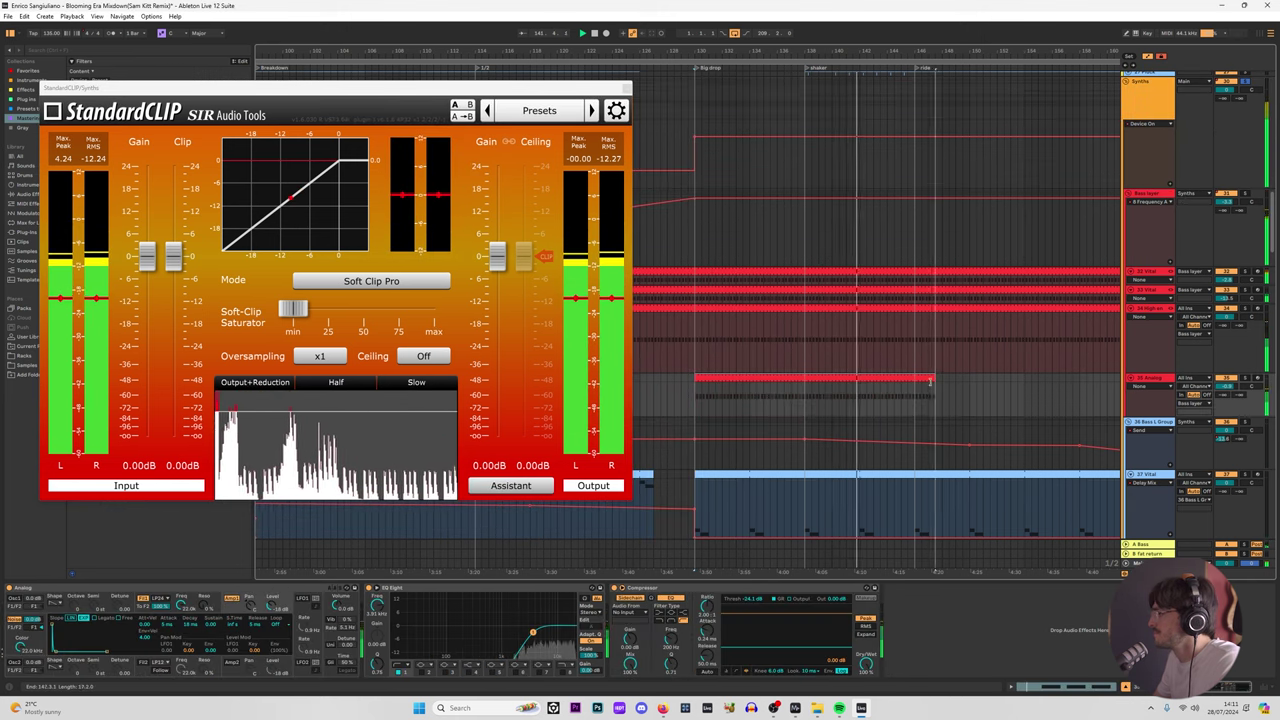
pyautogui.click(697, 390)
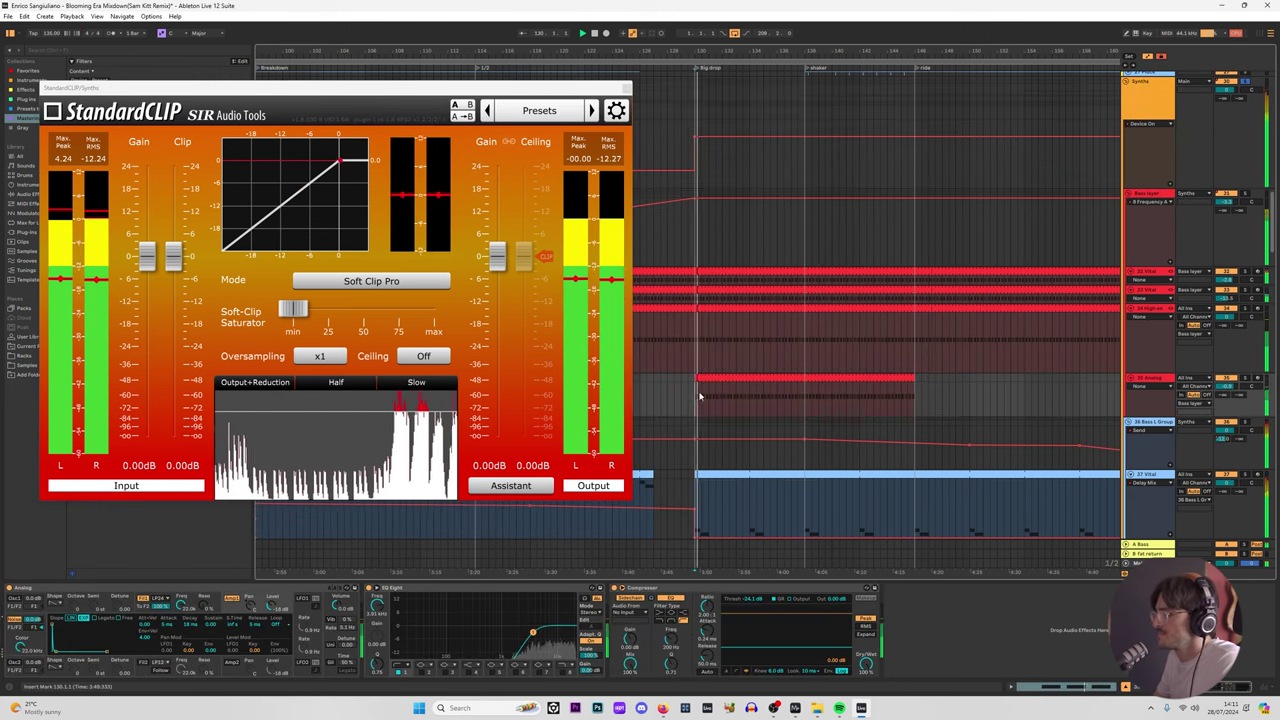
# Step: Audition the Big drop with 36 Bass L Group soloed, and add the Bass layer group to the solo
pyautogui.scroll(-3, 698, 395)
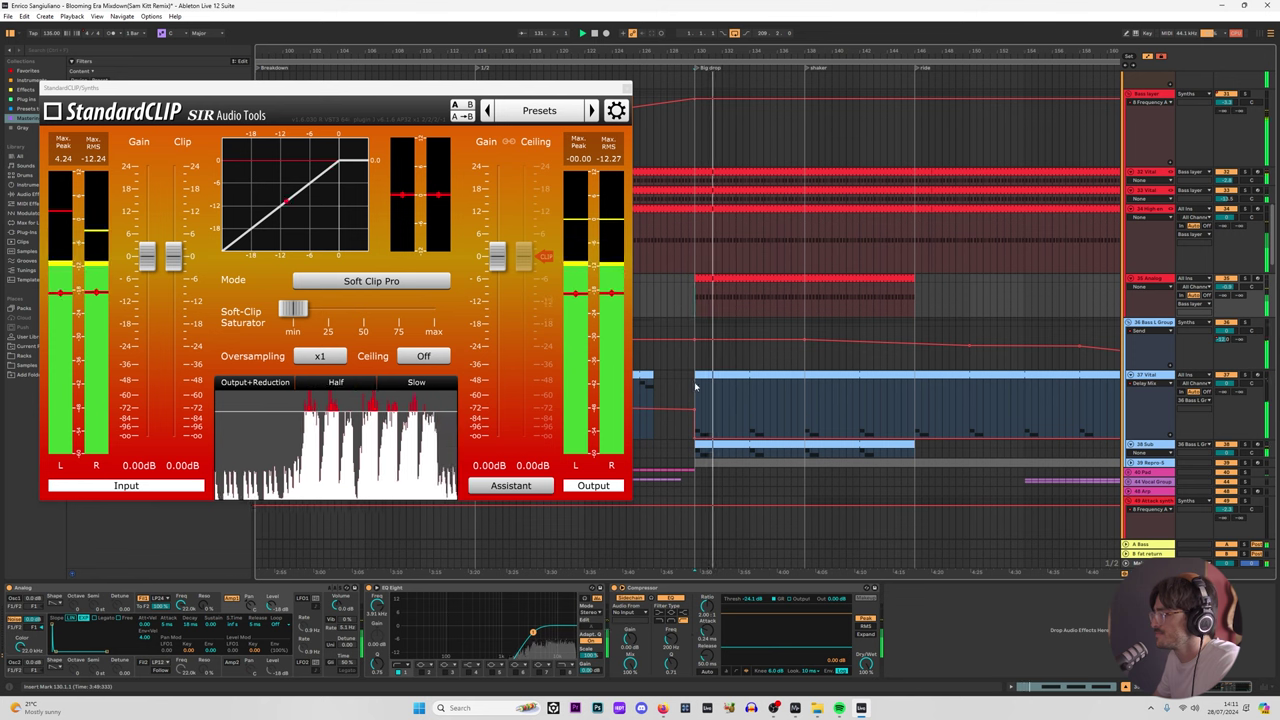
pyautogui.click(1158, 331)
pyautogui.click(1245, 323)
pyautogui.press('space')
pyautogui.press('space')
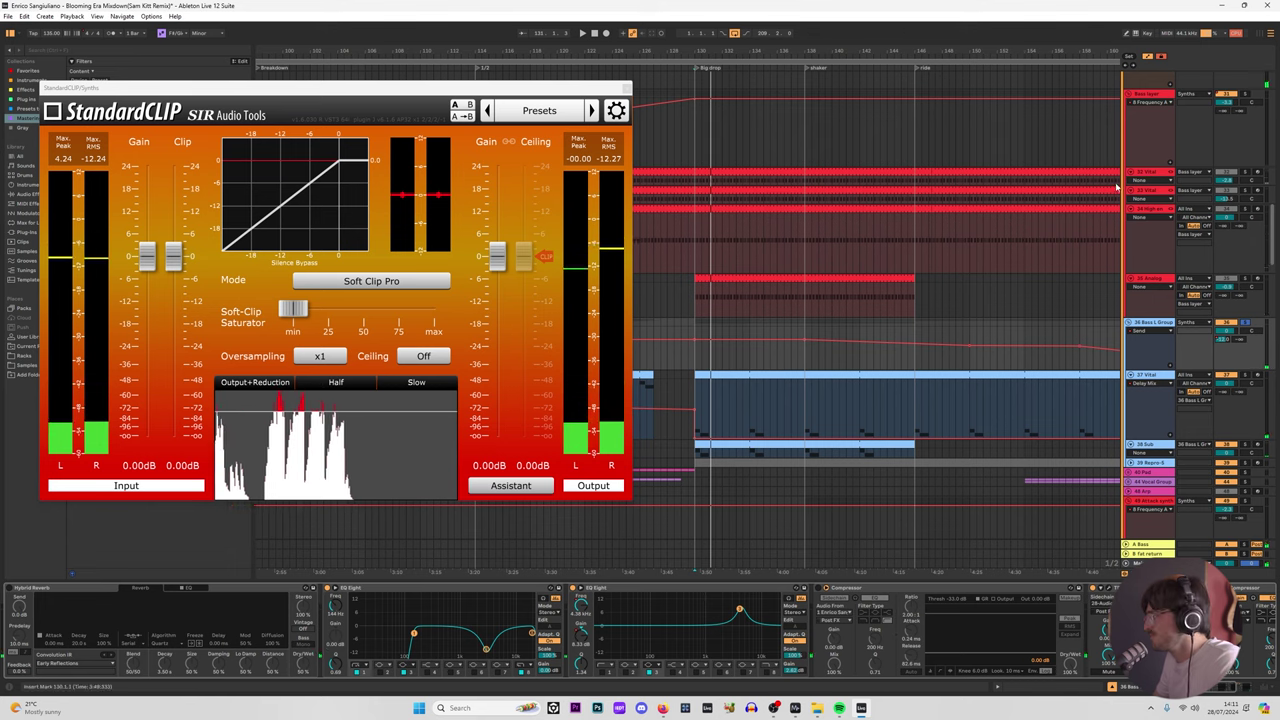
pyautogui.scroll(1, 1130, 180)
pyautogui.keyDown('ctrl'); pyautogui.click(1245, 127); pyautogui.keyUp('ctrl')
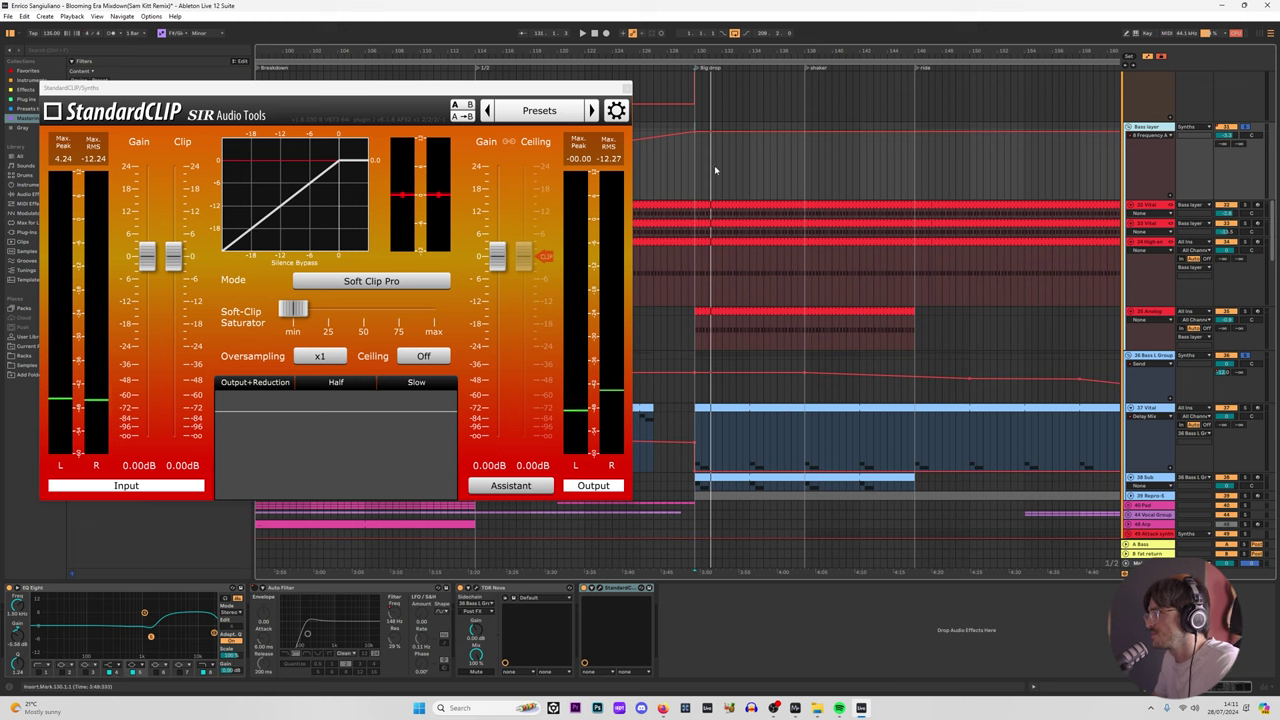
# Step: Examine the EQ Eight curves on the Bass layer and 37 Vital and the device chain on 36 Bass L Group, and play the drop
pyautogui.moveTo(698, 170); pyautogui.dragTo(748, 183)
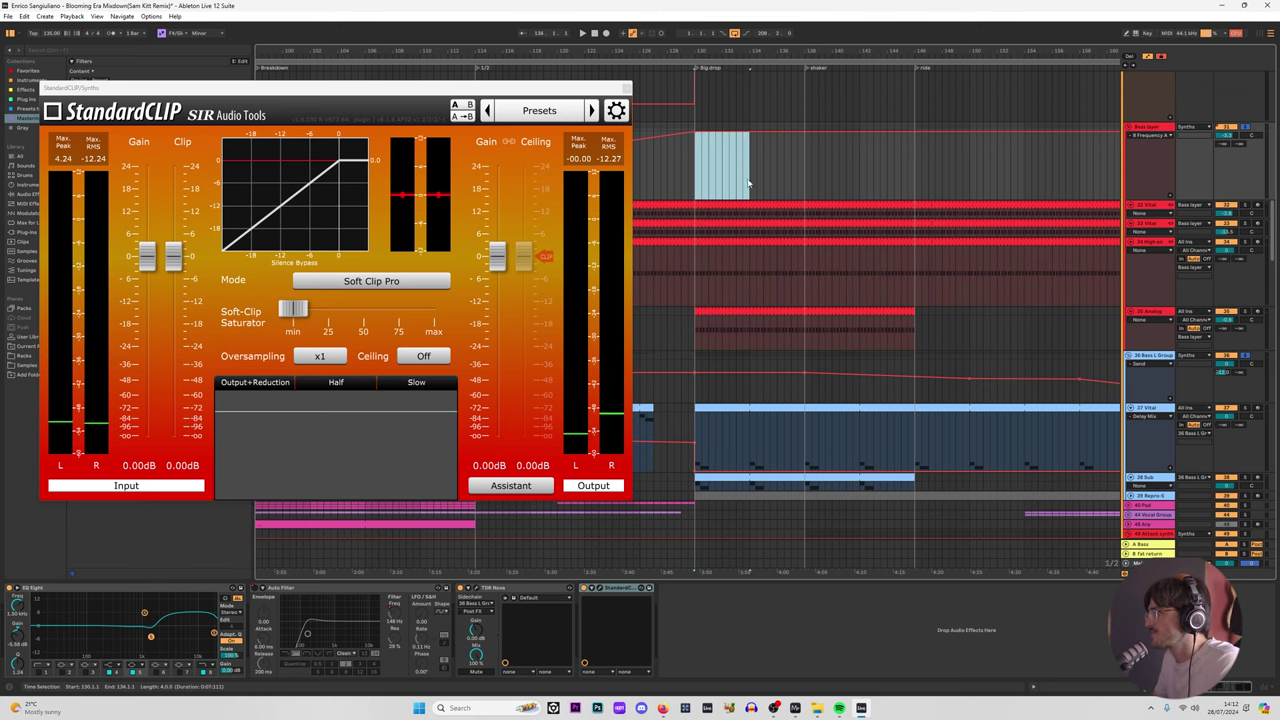
pyautogui.click(1150, 128)
pyautogui.moveTo(48, 605); pyautogui.dragTo(81, 619)
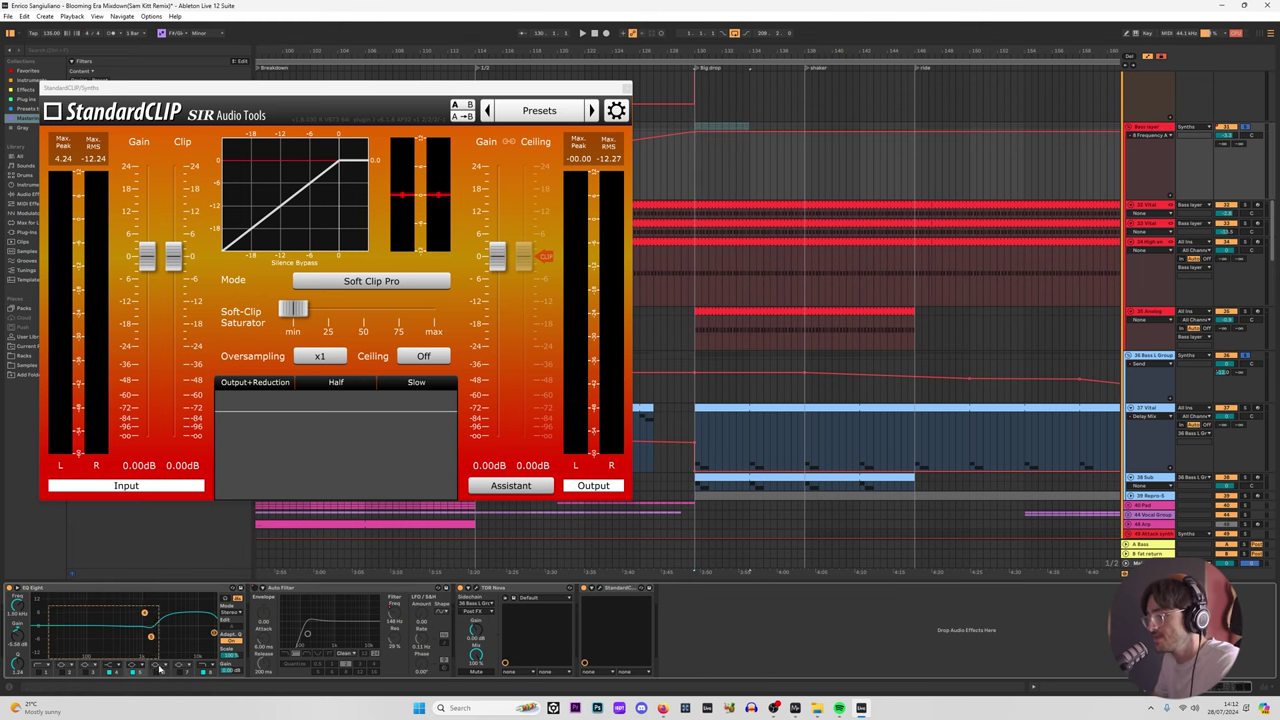
pyautogui.click(700, 466)
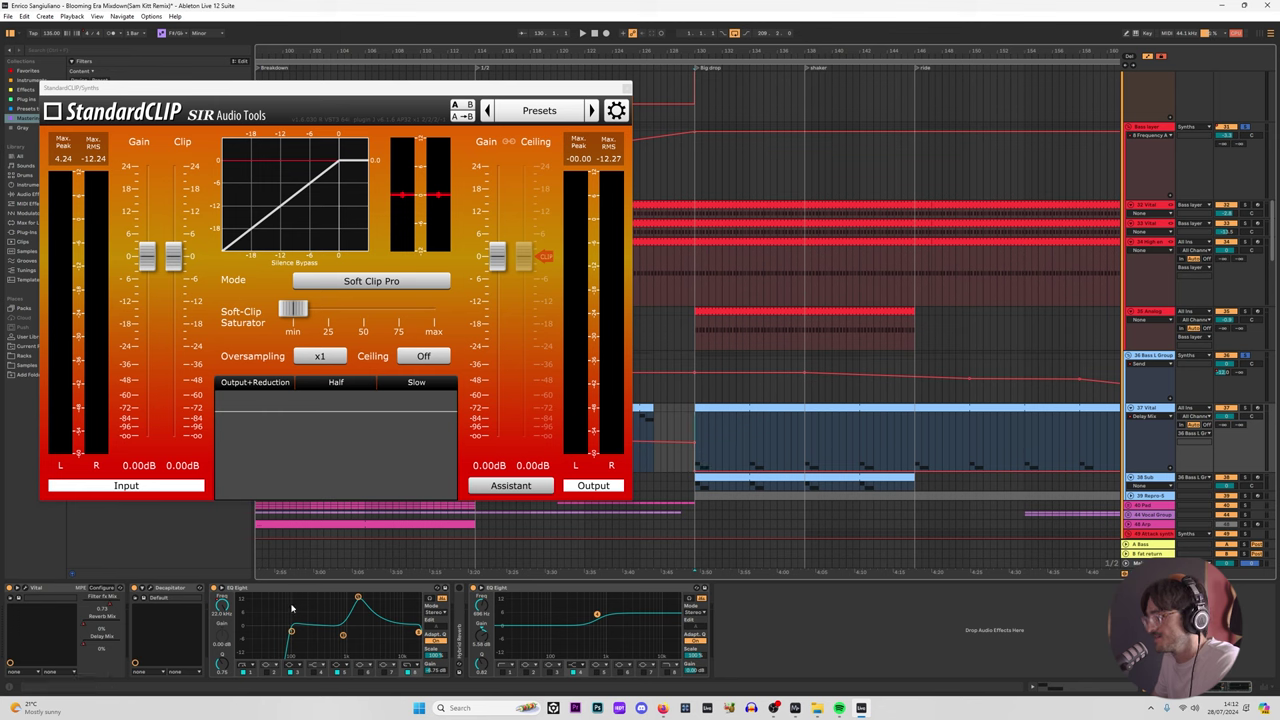
pyautogui.moveTo(279, 605); pyautogui.dragTo(317, 645)
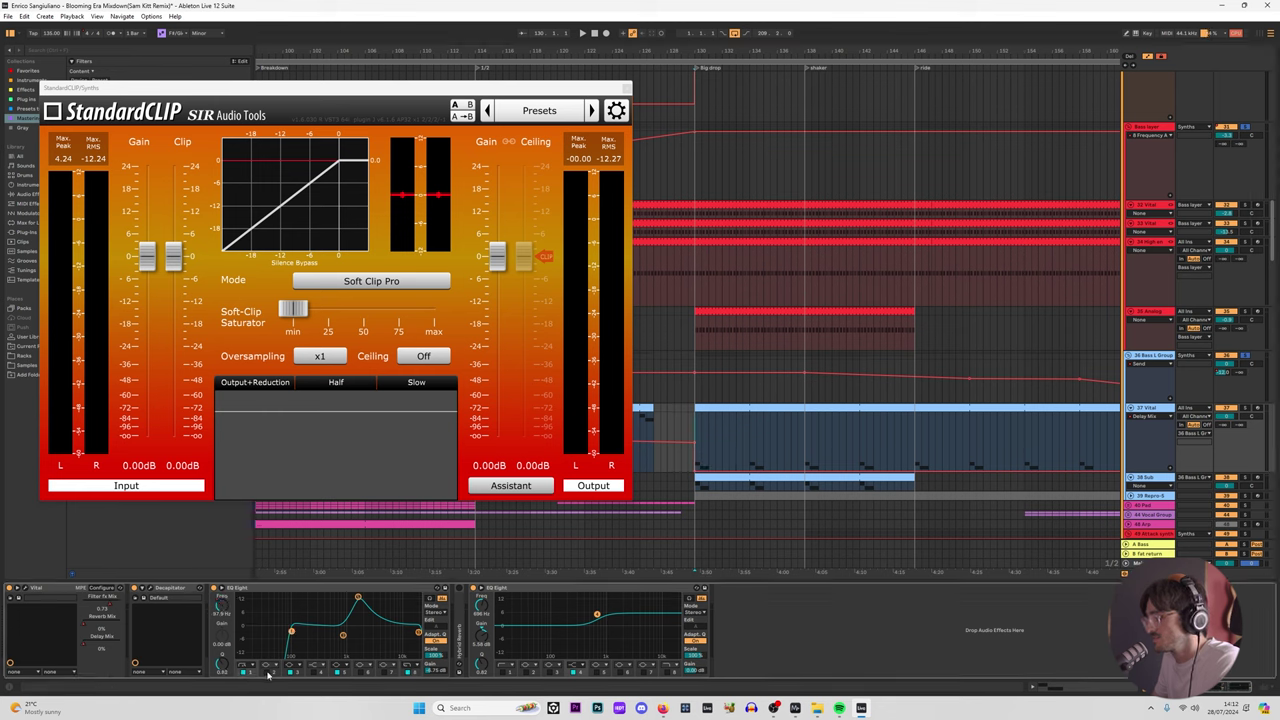
pyautogui.click(1148, 364)
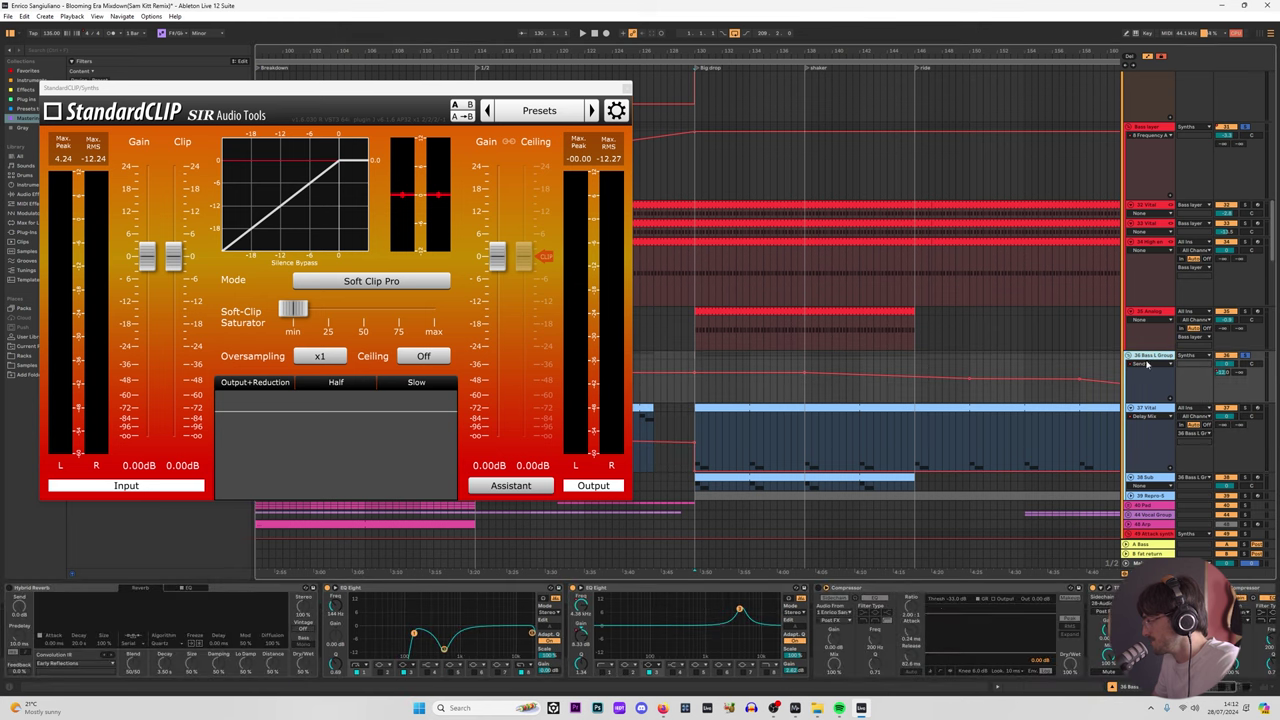
pyautogui.moveTo(1197, 696); pyautogui.dragTo(1246, 696)
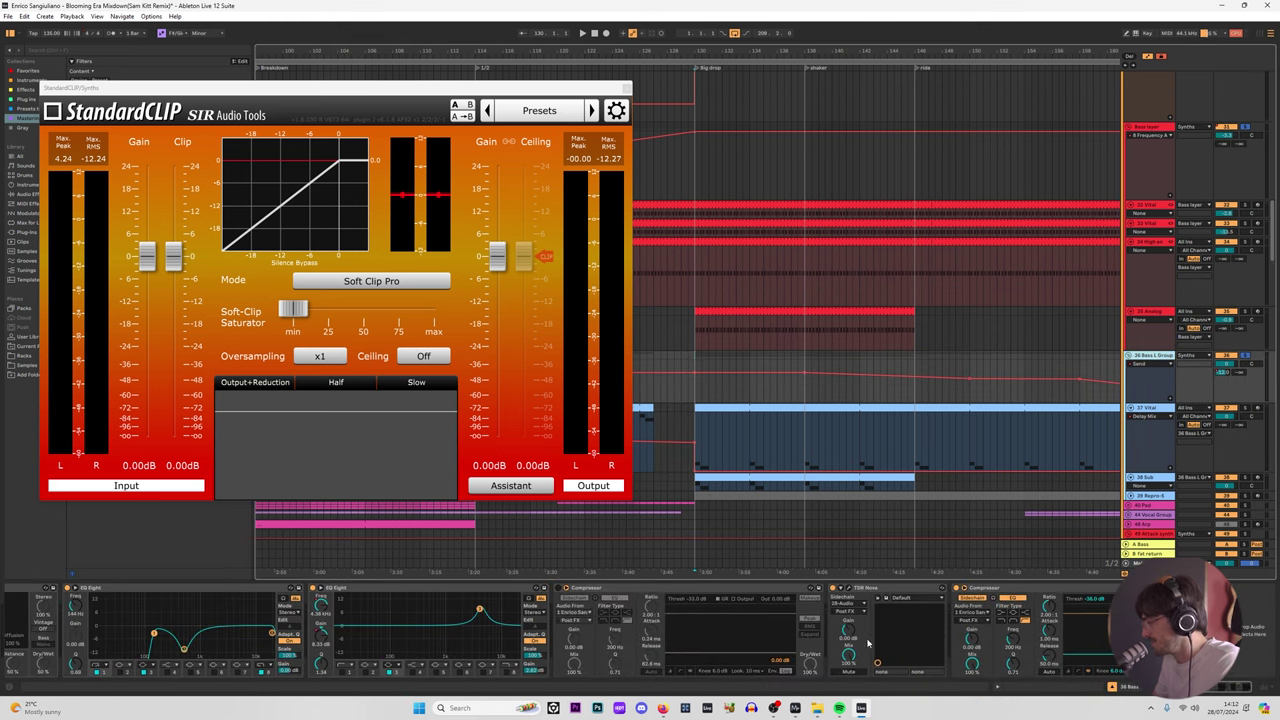
pyautogui.press('space')
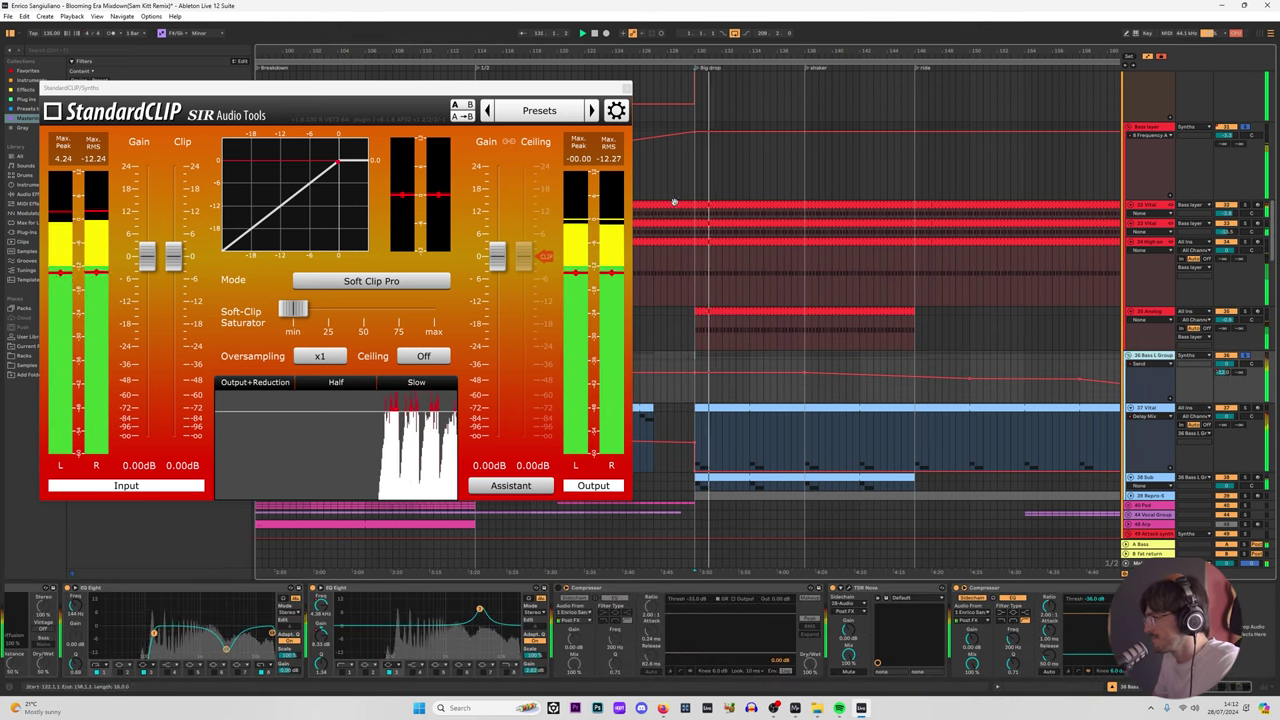
# Step: Take the Compressor from 32 Vital and paste it onto the Bass layer group
pyautogui.click(694, 191)
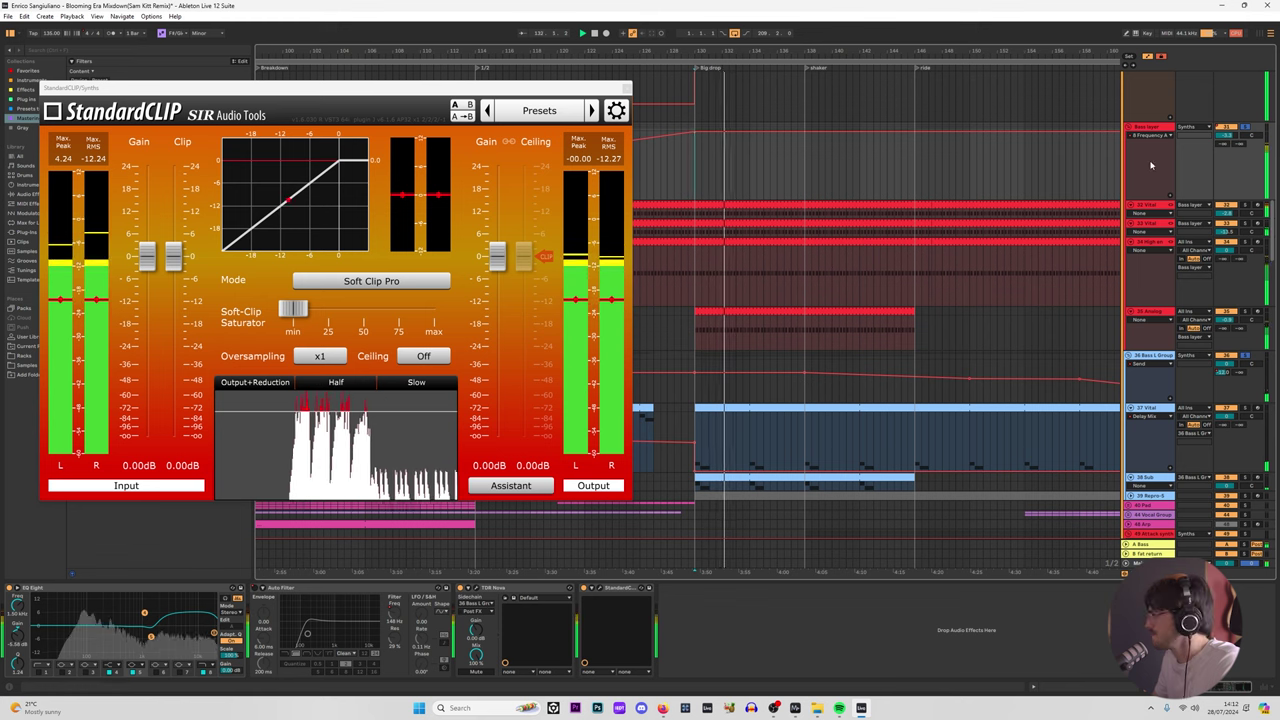
pyautogui.press('space')
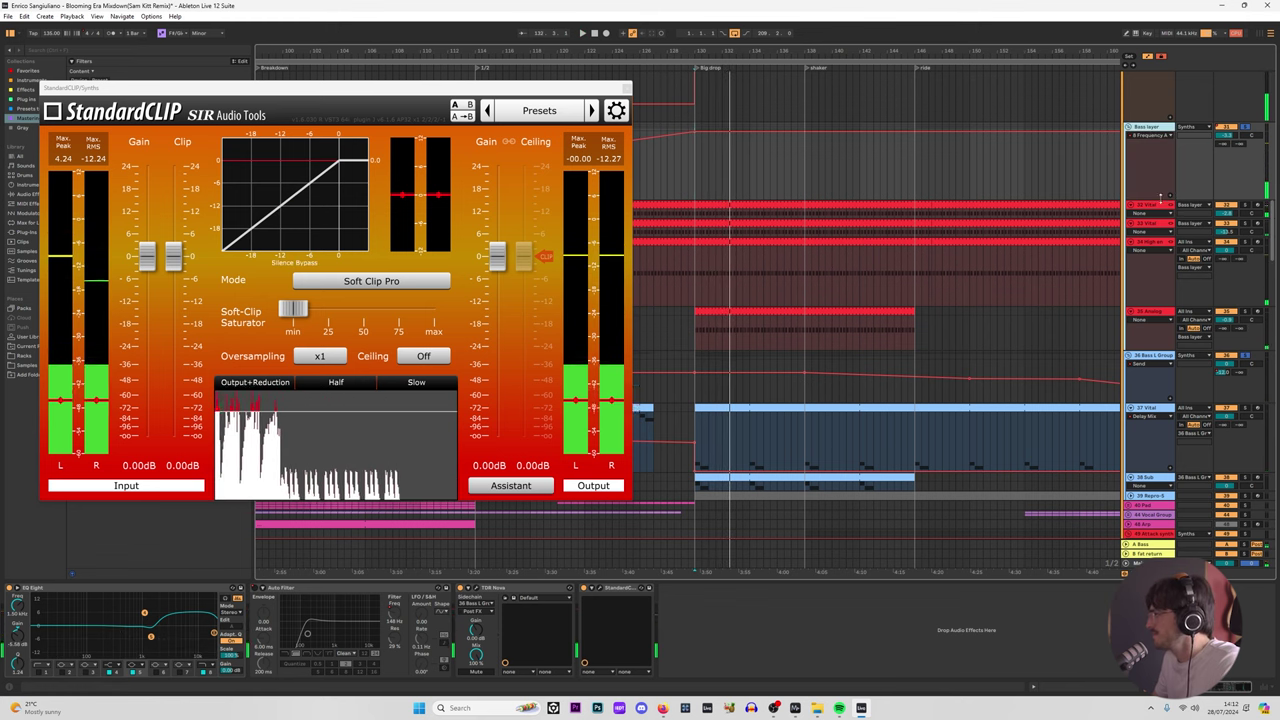
pyautogui.click(1155, 228)
pyautogui.press('space')
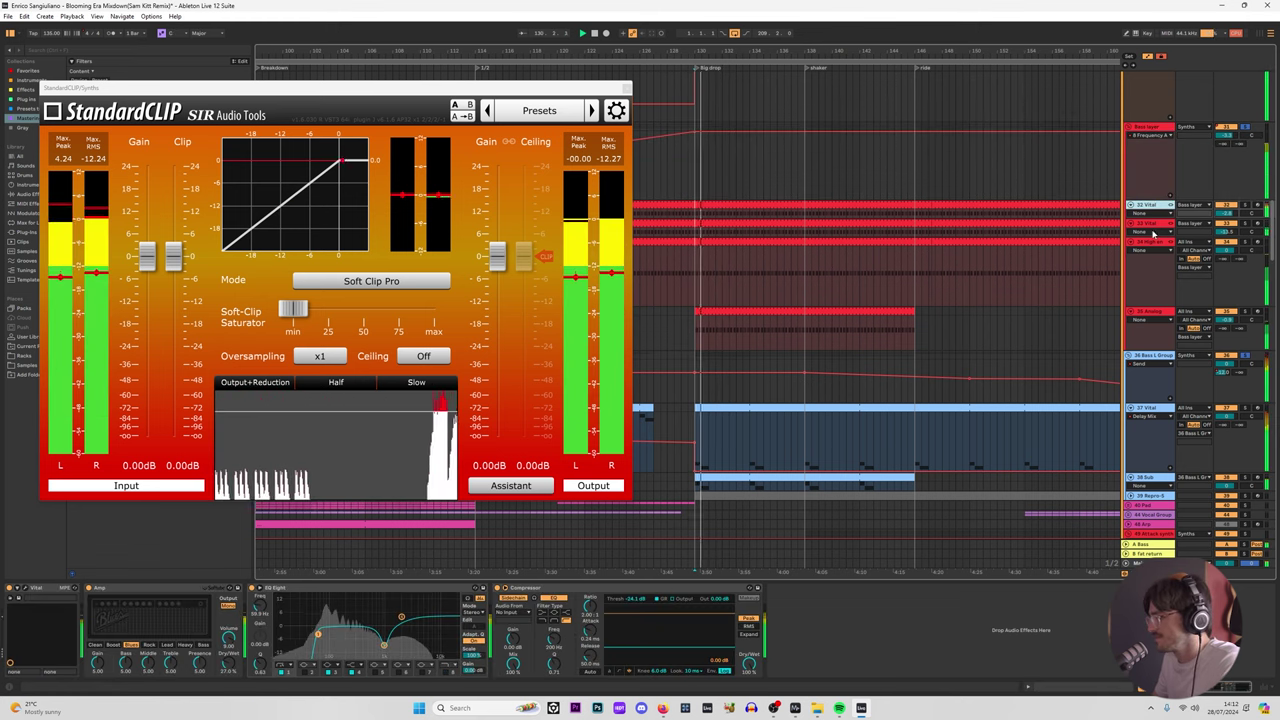
pyautogui.press('space')
pyautogui.click(637, 588)
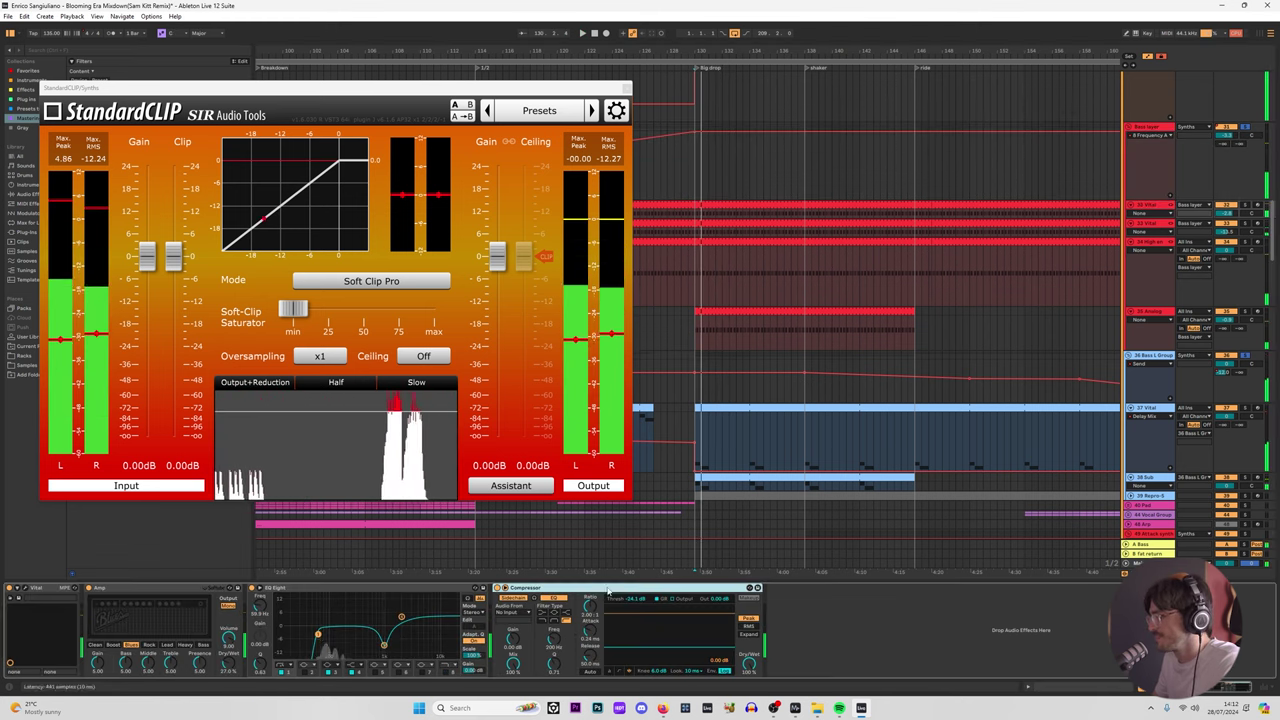
pyautogui.click(1152, 131)
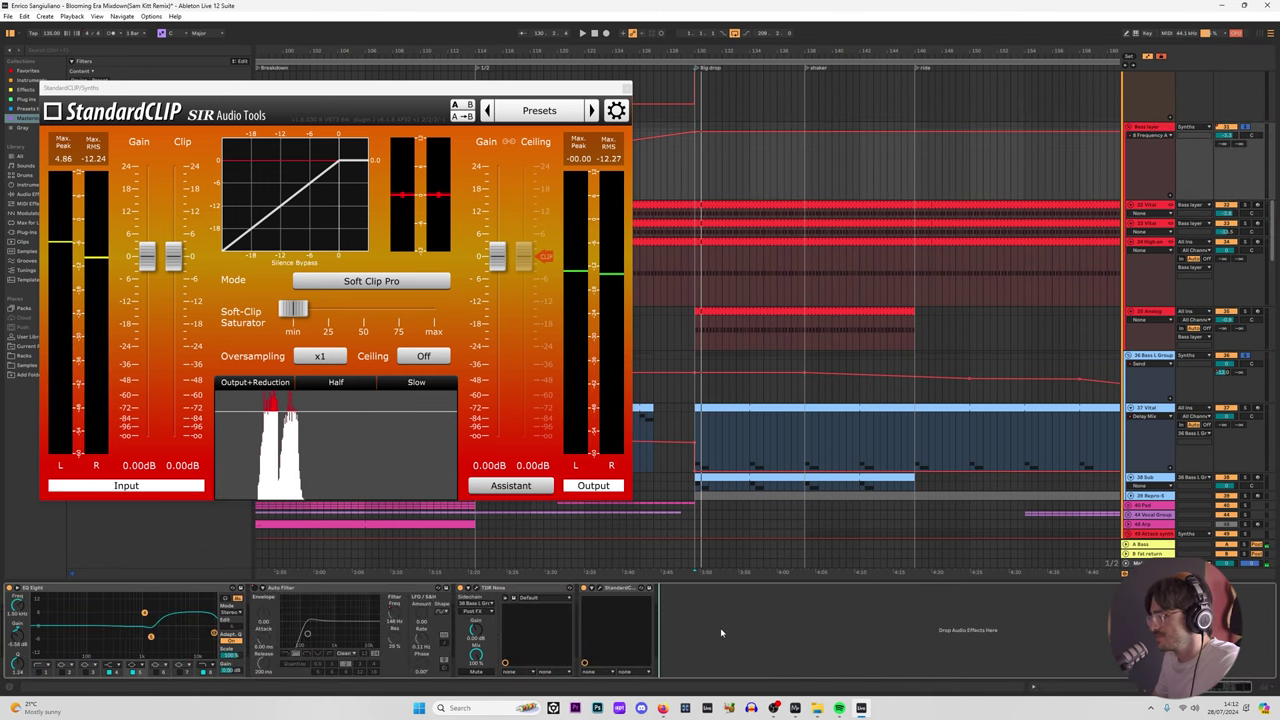
pyautogui.hotkey('ctrl', 'v')
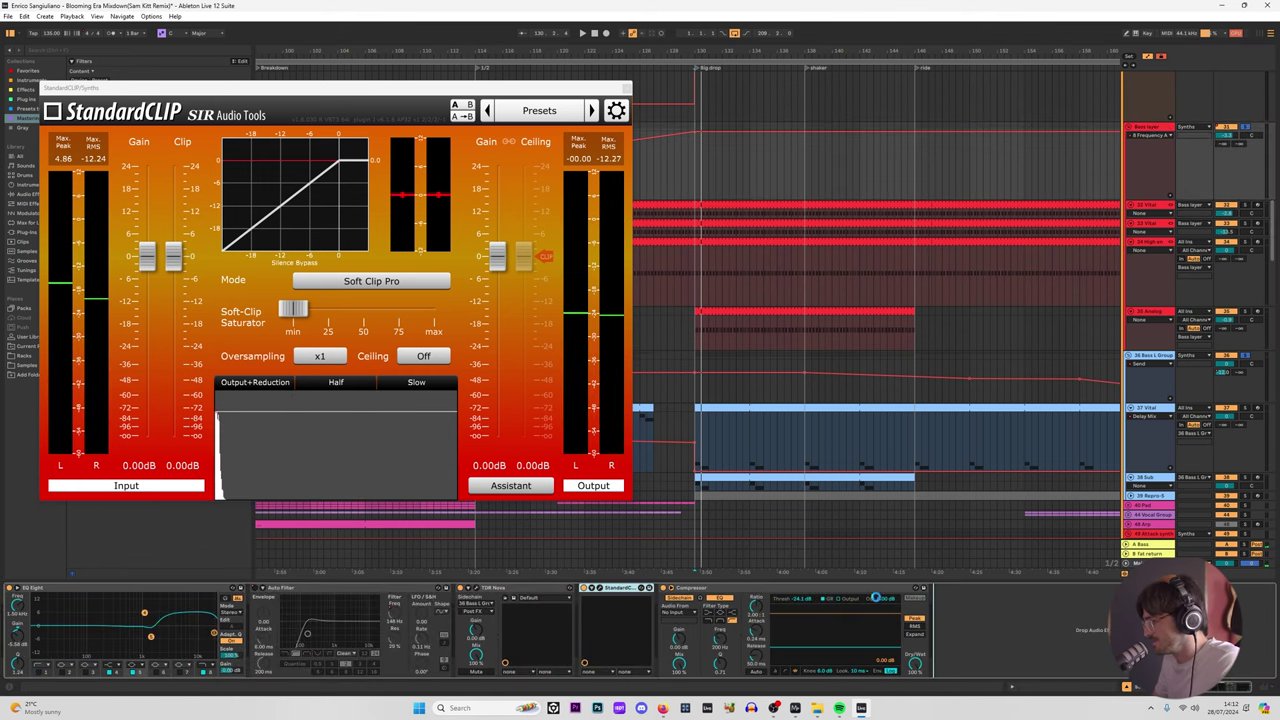
# Step: Place the Bass layer's Compressor before StandardCLIP, sidechain it from the 1 Enrico San track, and set its threshold to -37.1 dB
pyautogui.press('space')
pyautogui.click(606, 612)
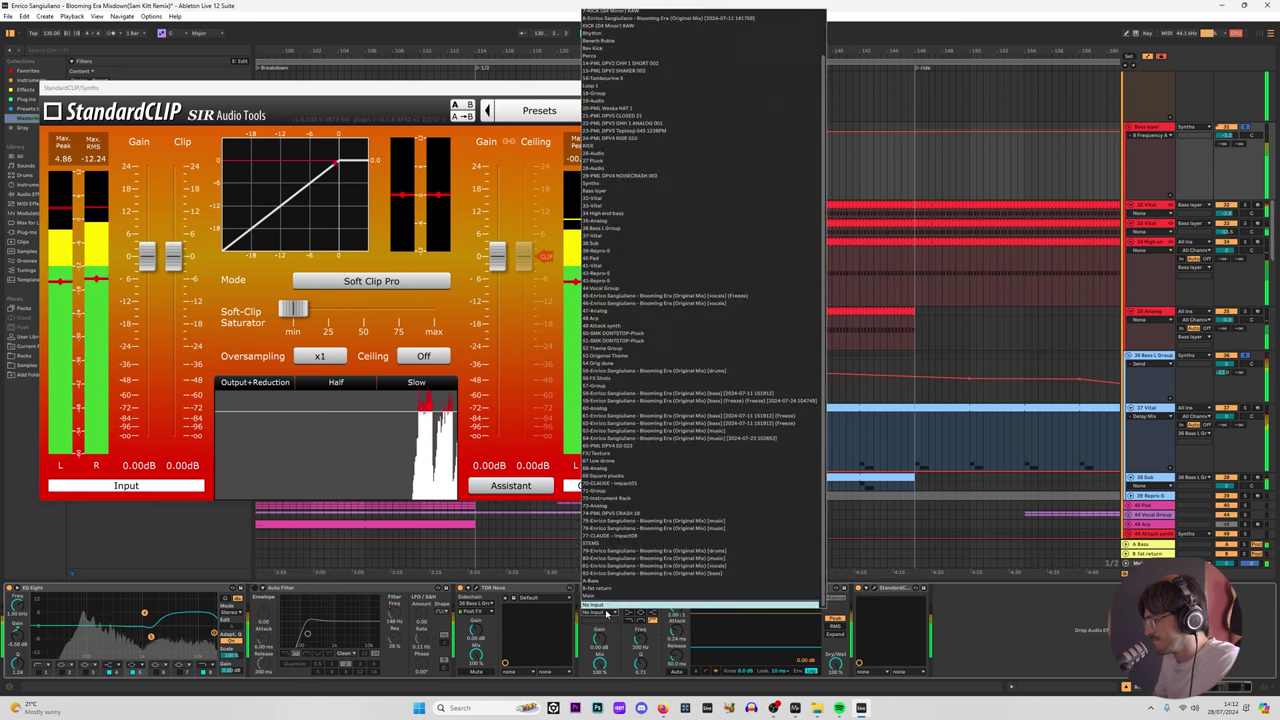
pyautogui.scroll(3, 606, 613)
pyautogui.click(606, 613)
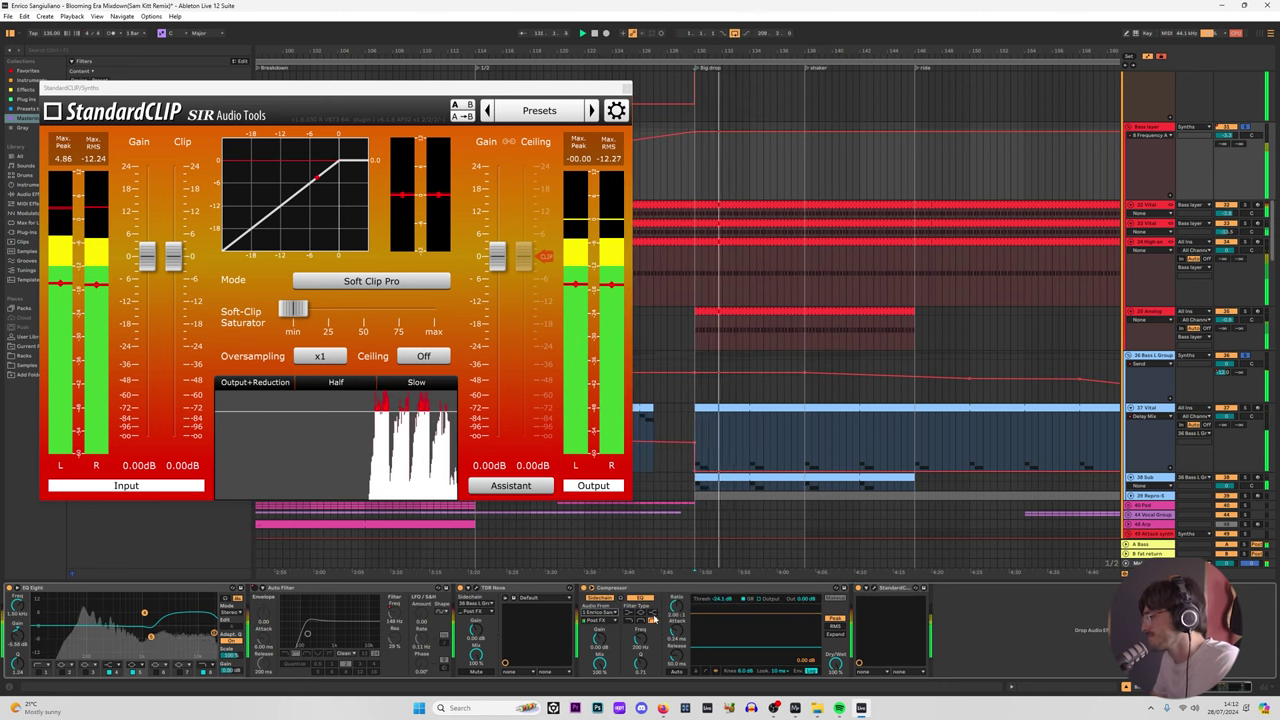
pyautogui.moveTo(763, 646); pyautogui.dragTo(763, 650)
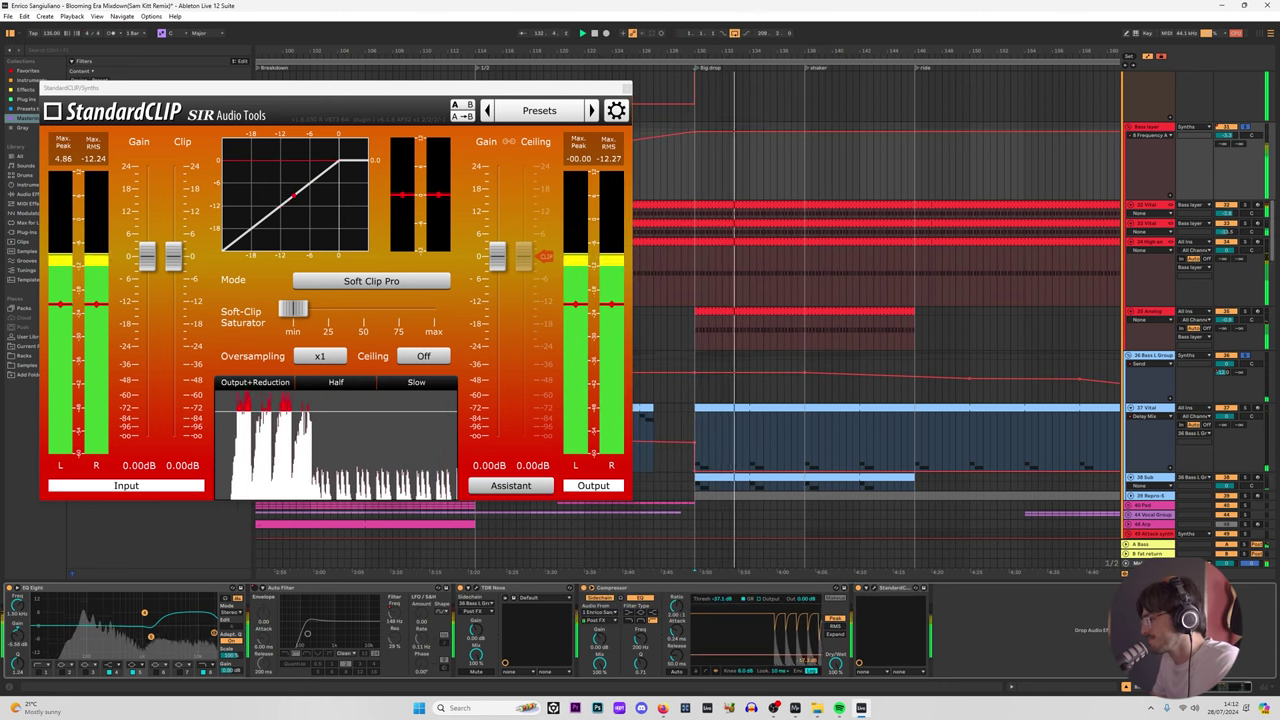
# Step: Check the Bass layer's StandardCLIP clipping during playback, and close both StandardCLIP windows
pyautogui.click(873, 590)
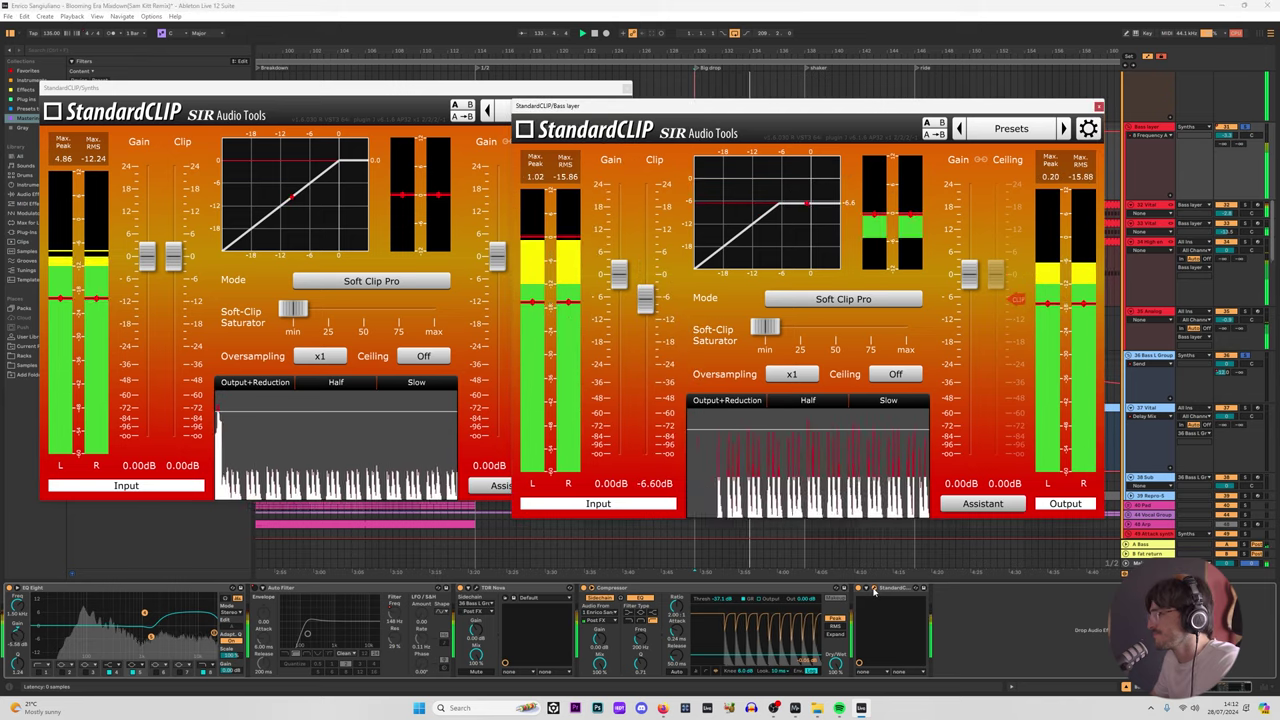
pyautogui.click(873, 590)
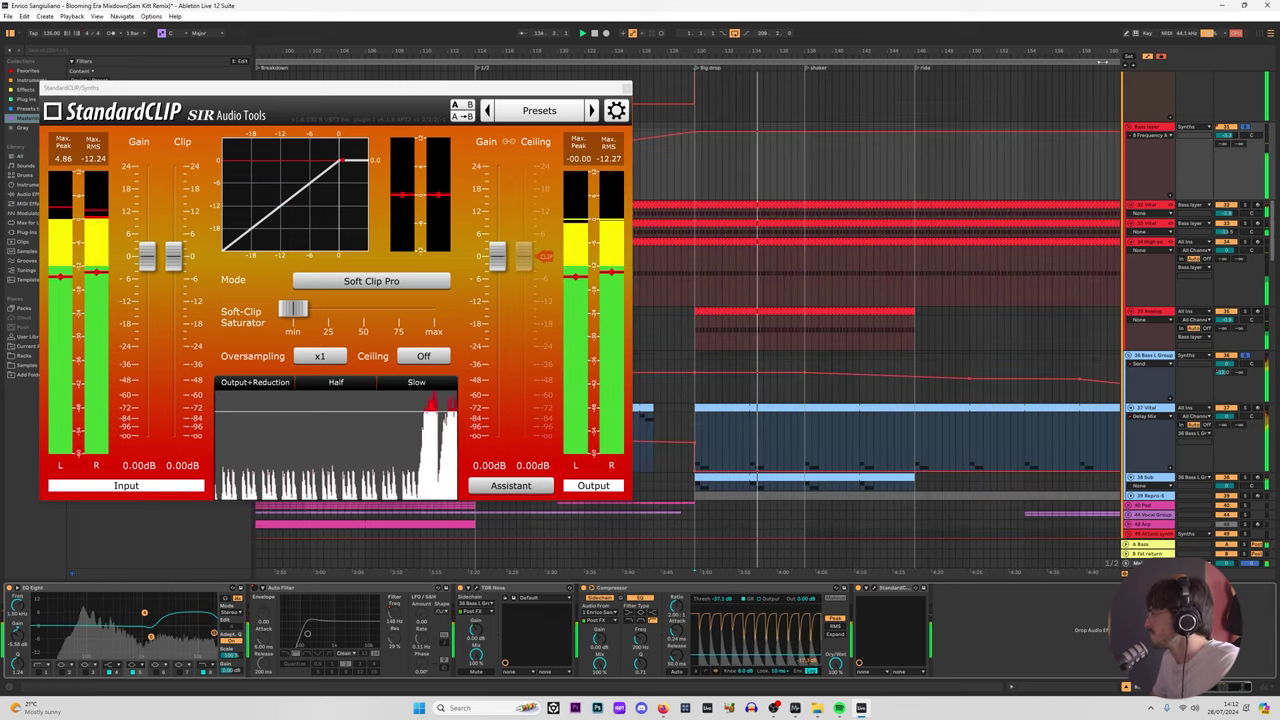
pyautogui.click(627, 88)
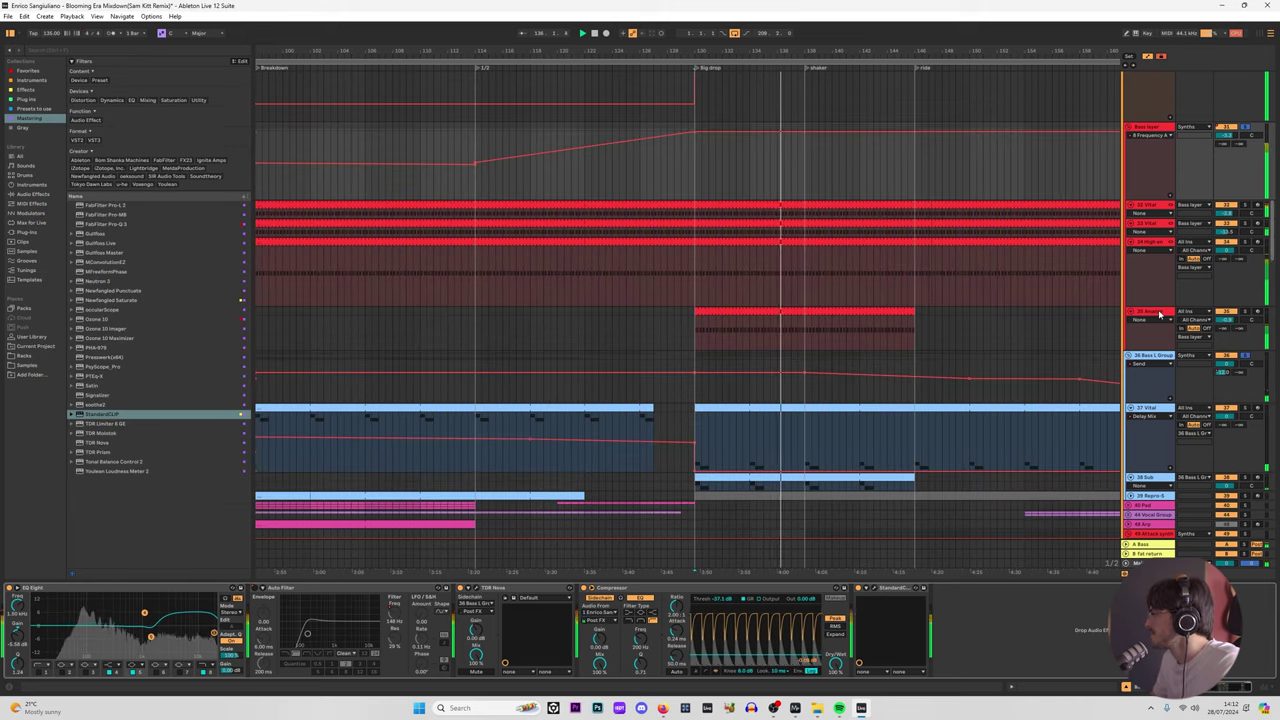
# Step: Audition the Big drop with the Bass layer and 36 Bass L Group, and examine the EQ Eight curves on 36 Bass L Group
pyautogui.click(751, 324)
pyautogui.press('space')
pyautogui.press('space')
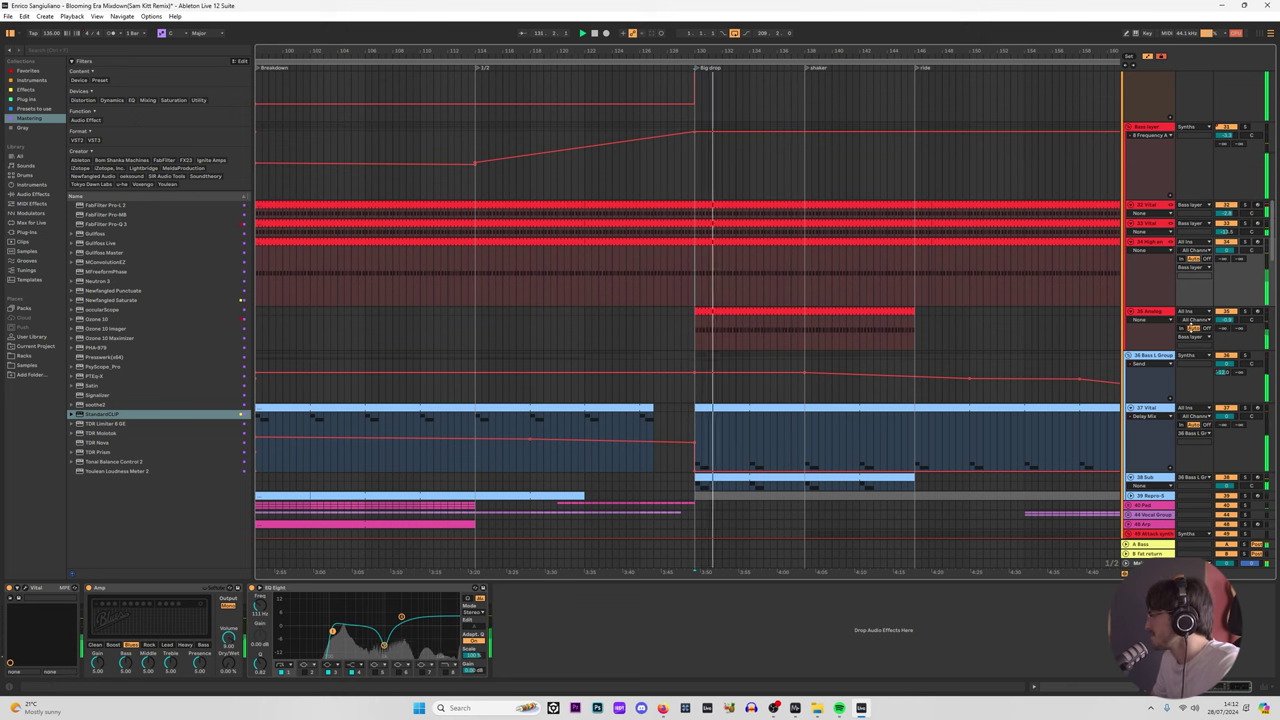
pyautogui.click(1160, 360)
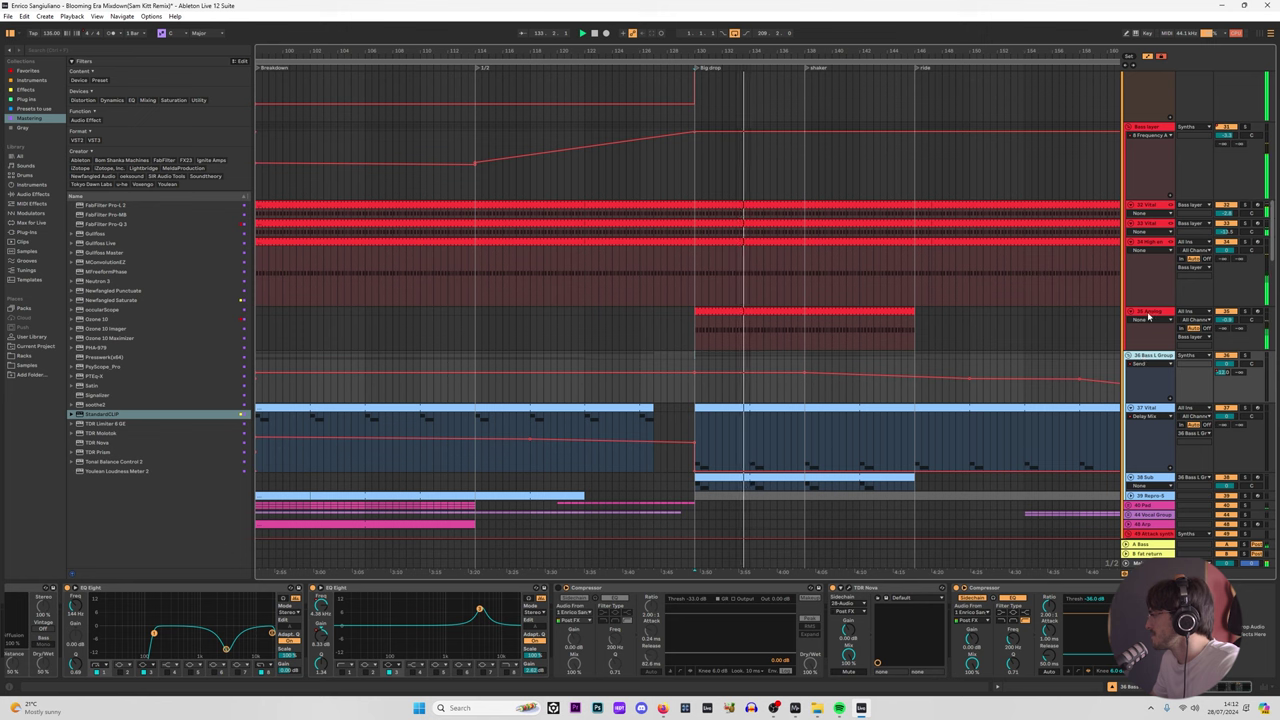
pyautogui.press('Up')
pyautogui.click(1160, 362)
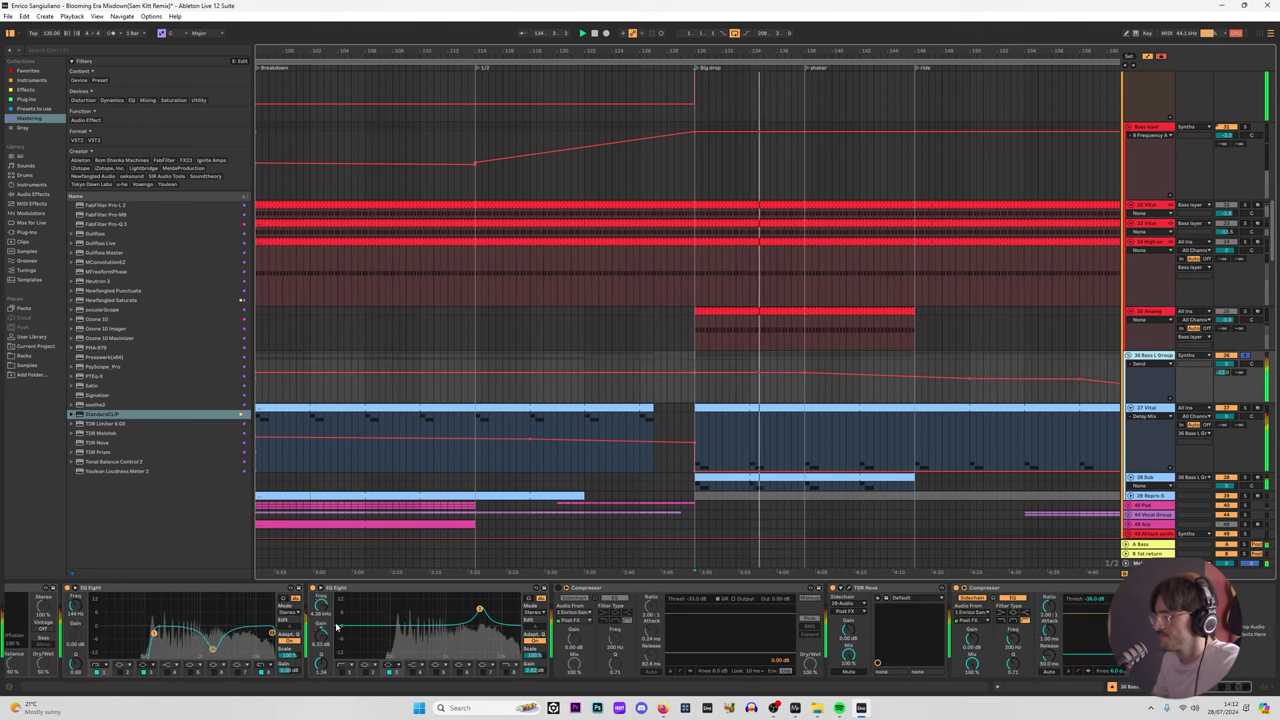
pyautogui.press('space')
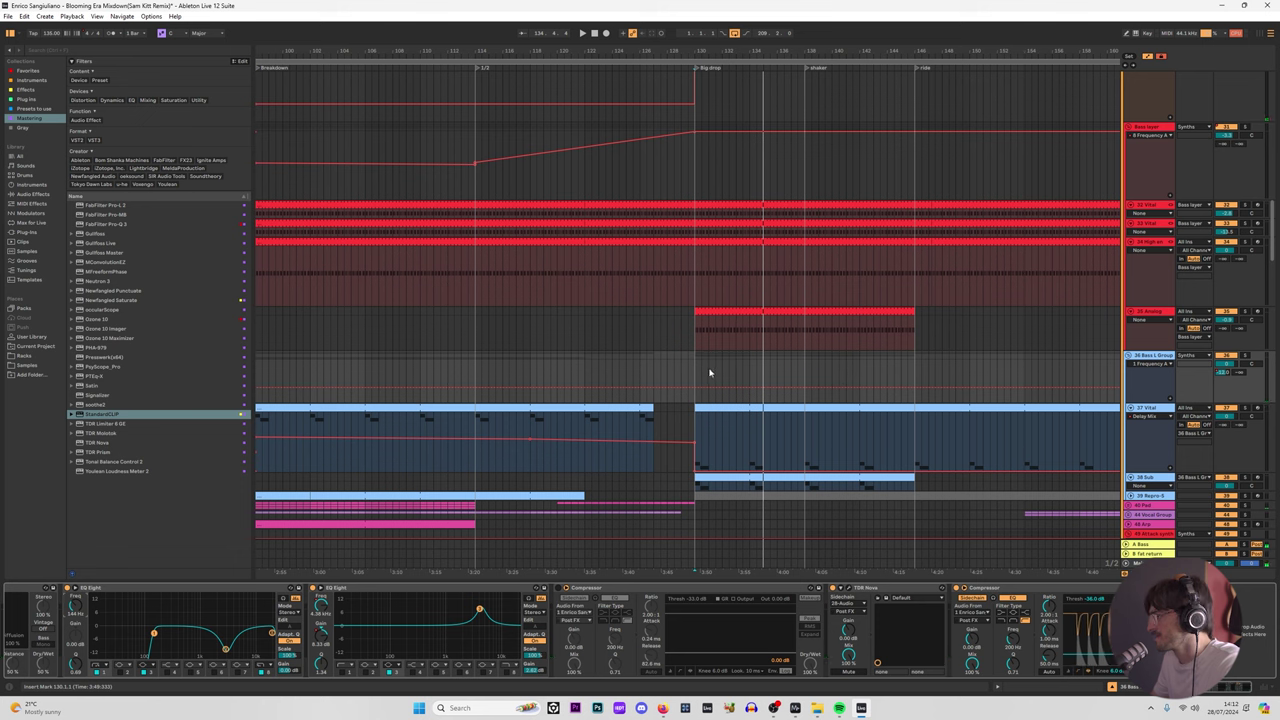
# Step: Try changing the EQ Eight frequency automation on 36 Bass L Group for four bars from the Big drop
pyautogui.moveTo(709, 372); pyautogui.dragTo(750, 385)
pyautogui.press('space')
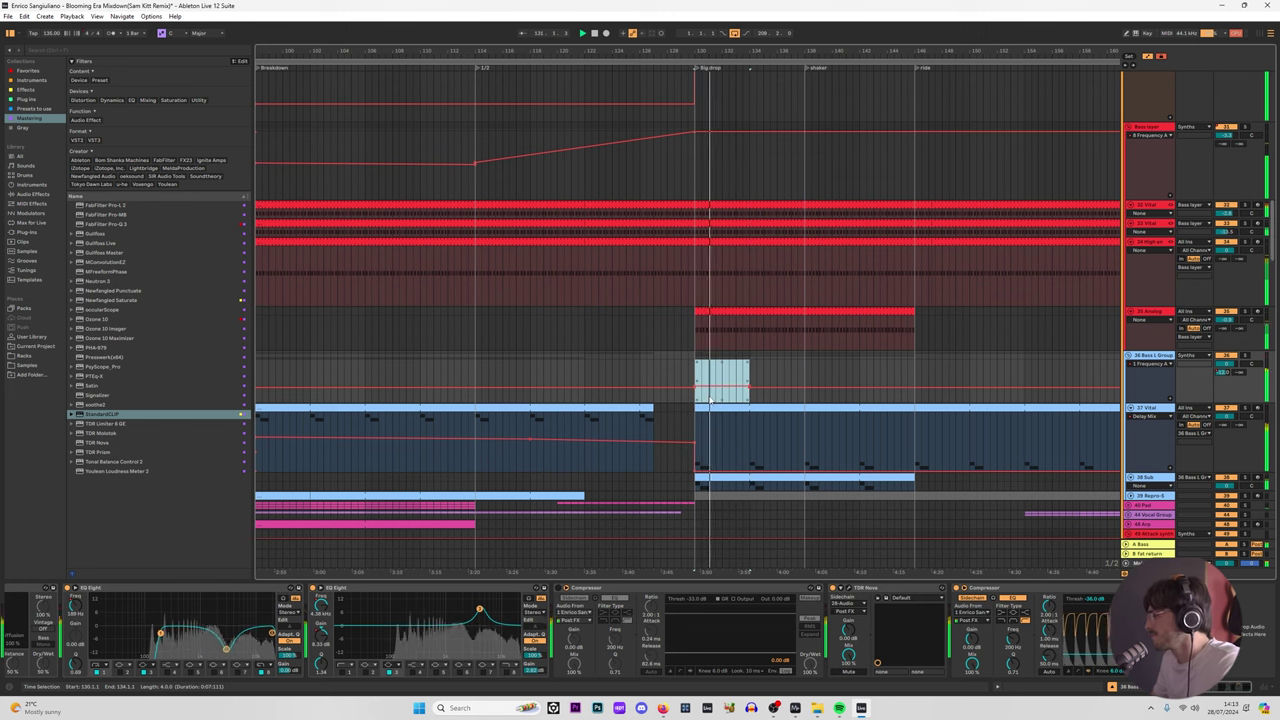
pyautogui.scroll(5, 712, 400)
pyautogui.scroll(-4, 740, 405)
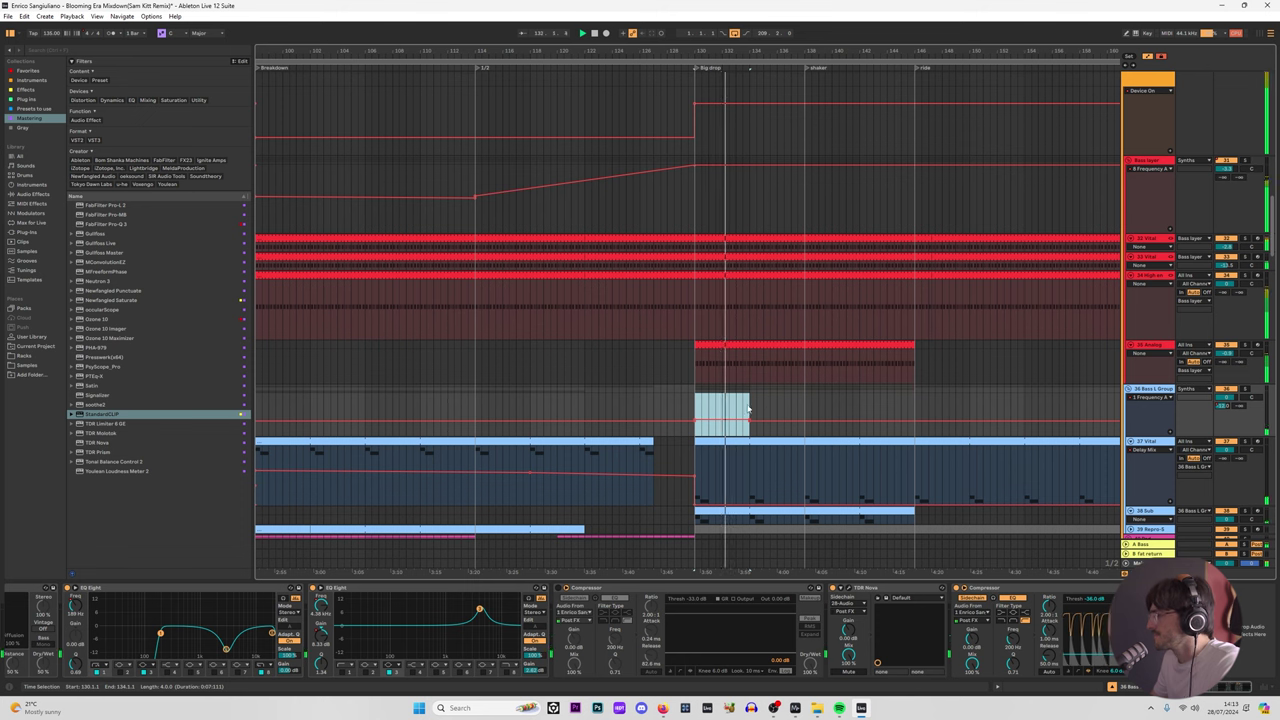
pyautogui.click(745, 420)
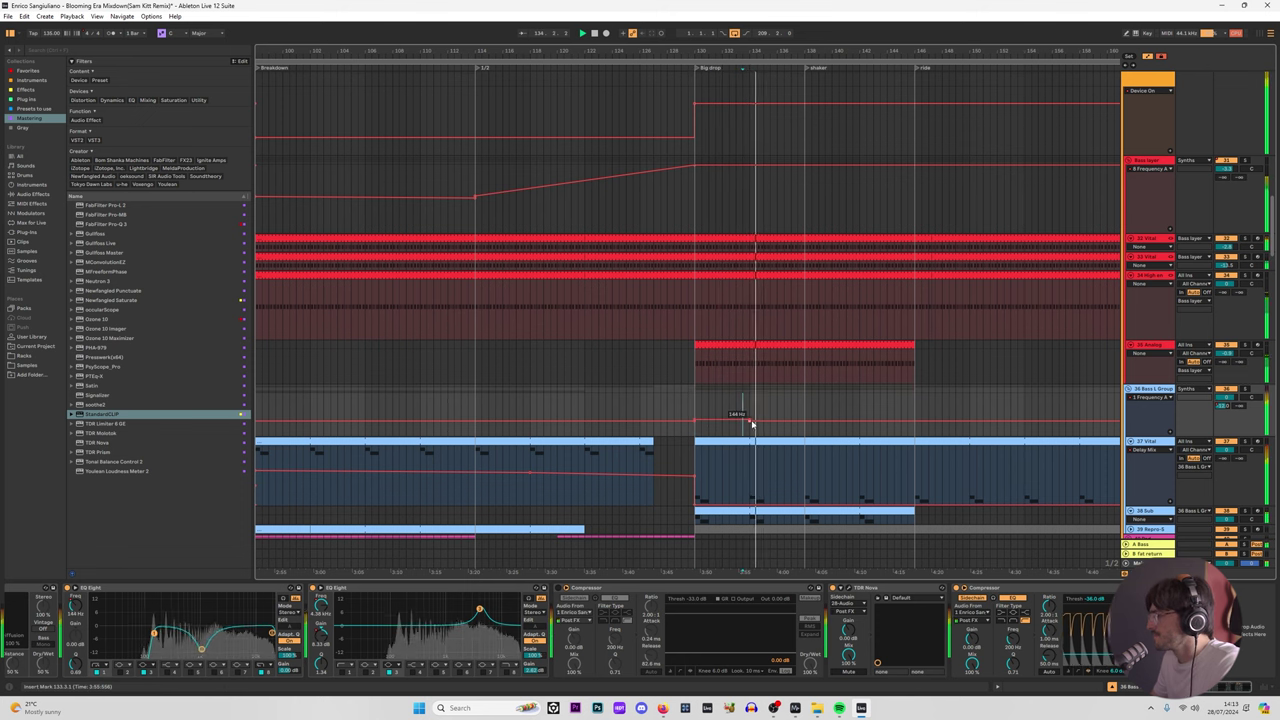
pyautogui.moveTo(750, 421); pyautogui.dragTo(688, 422)
pyautogui.press('space')
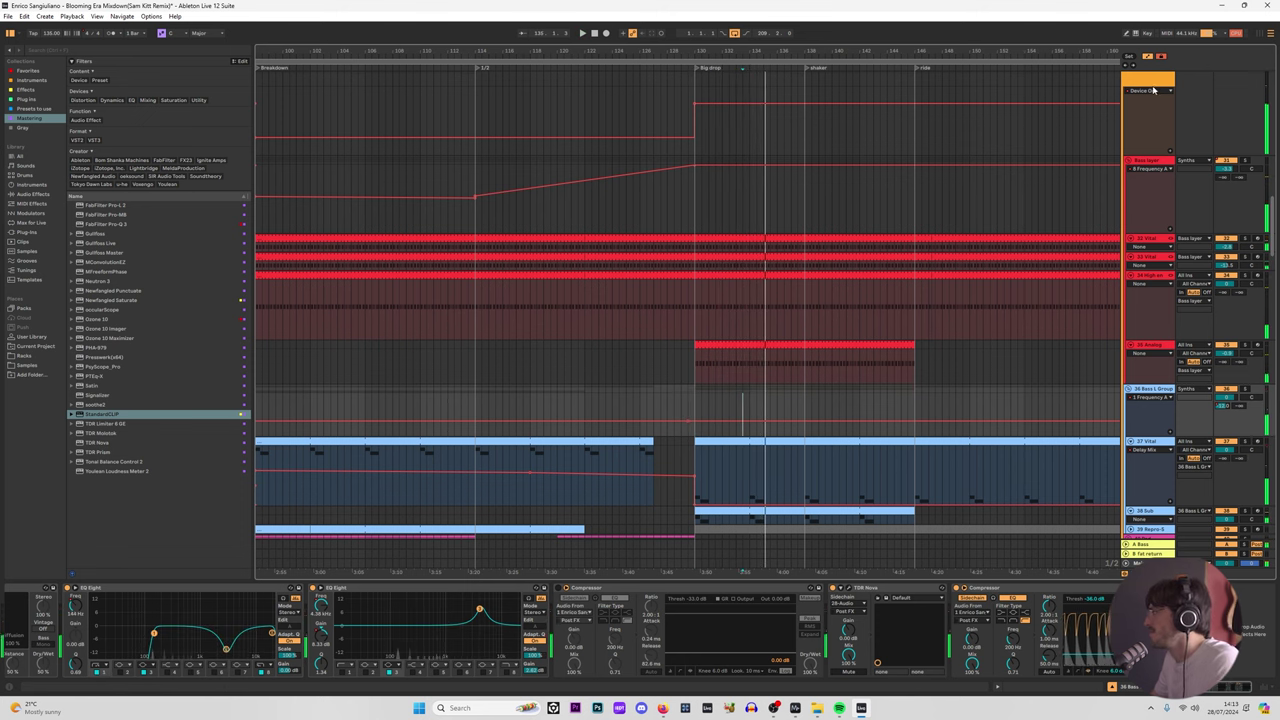
# Step: Examine the Synths group's device chain, and play 57 Group's tracks from just before the Big drop
pyautogui.scroll(2, 1150, 90)
pyautogui.click(1146, 102)
pyautogui.scroll(-6, 1020, 258)
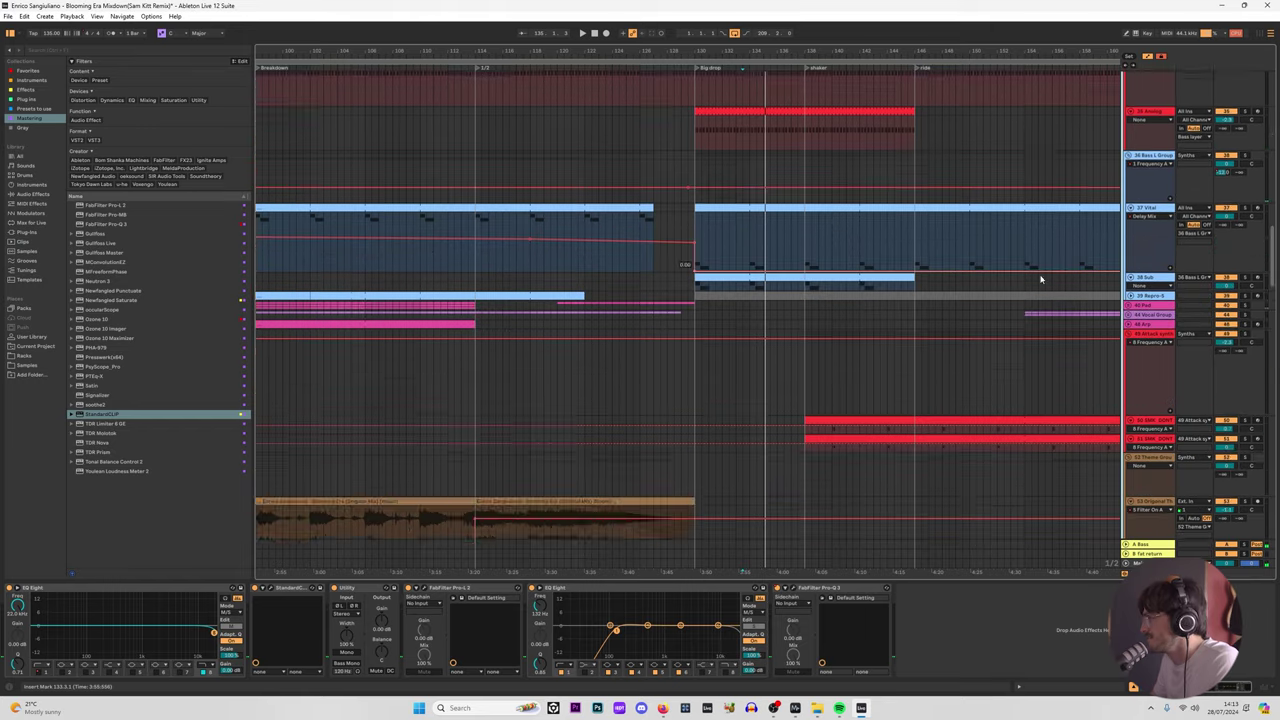
pyautogui.scroll(-10, 891, 300)
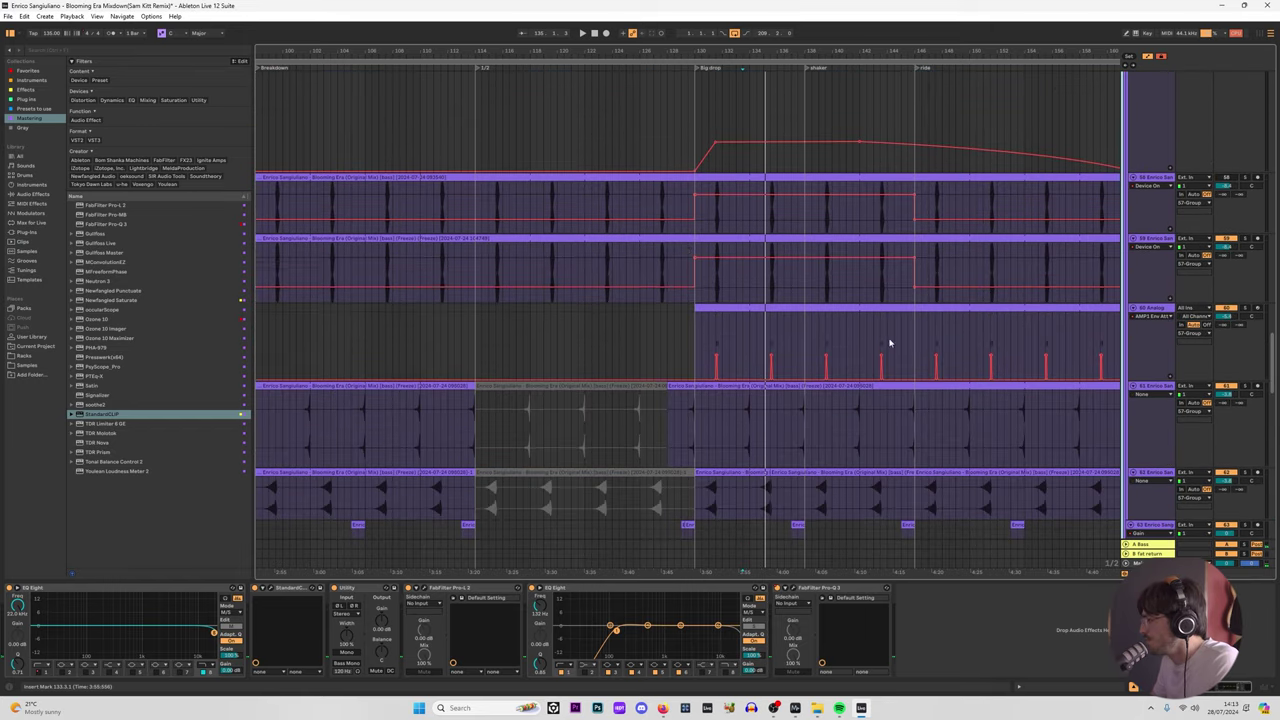
pyautogui.moveTo(605, 50); pyautogui.dragTo(787, 52)
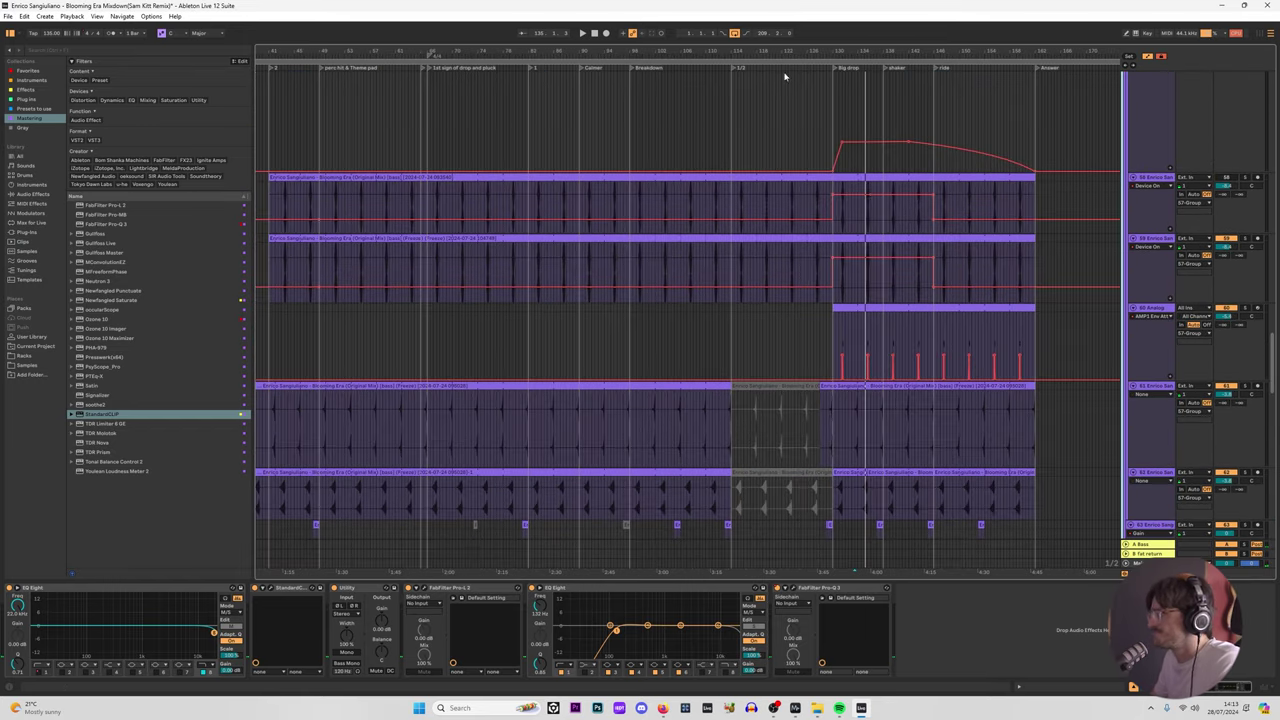
pyautogui.scroll(3, 1057, 269)
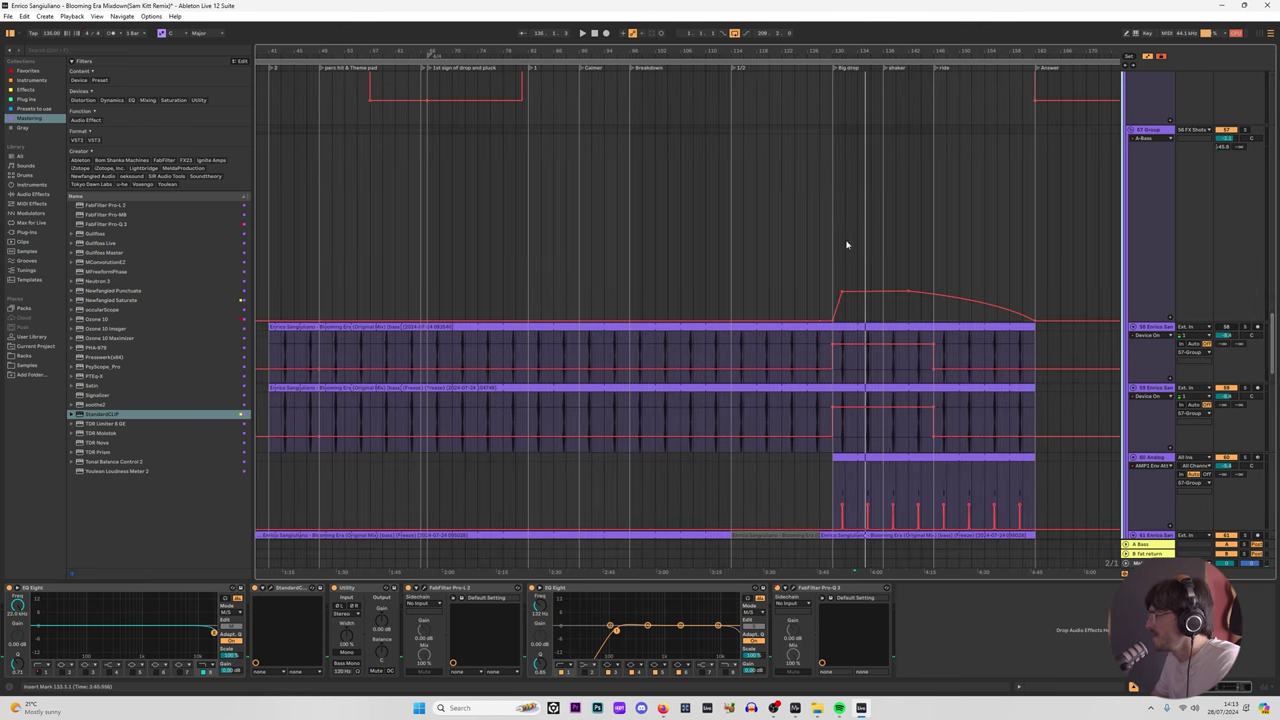
pyautogui.click(821, 229)
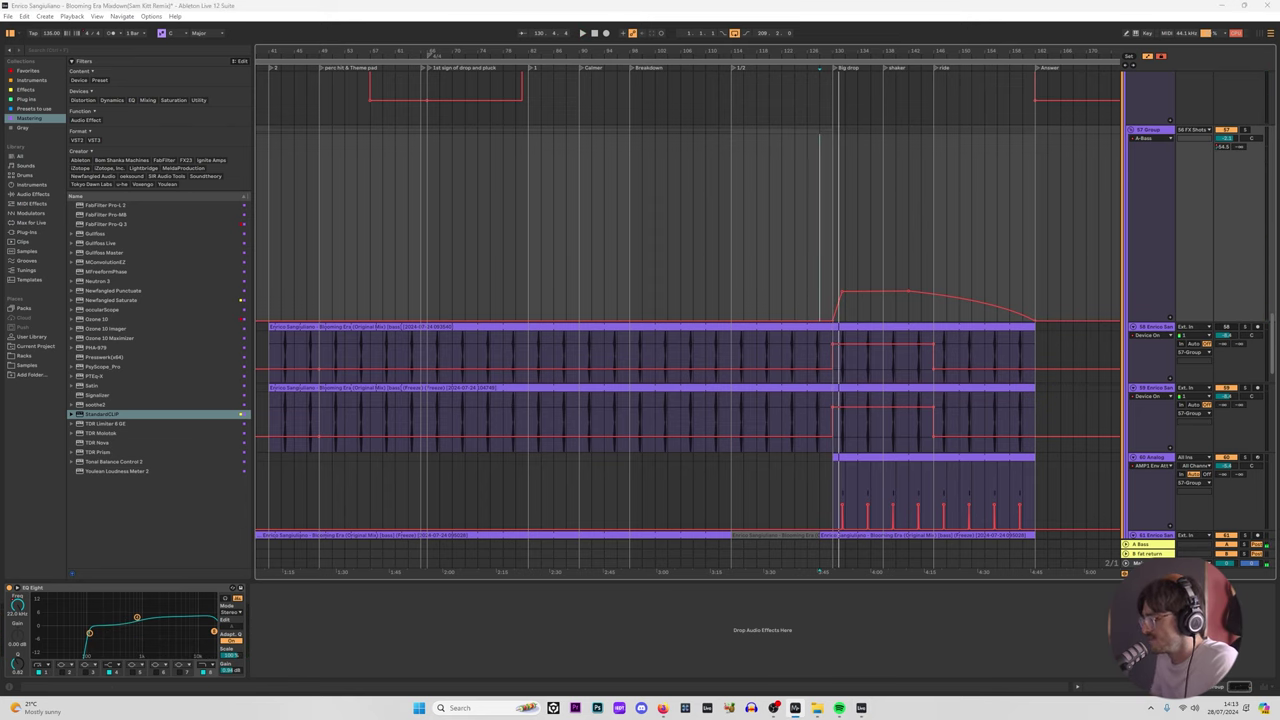
pyautogui.scroll(10, 829, 246)
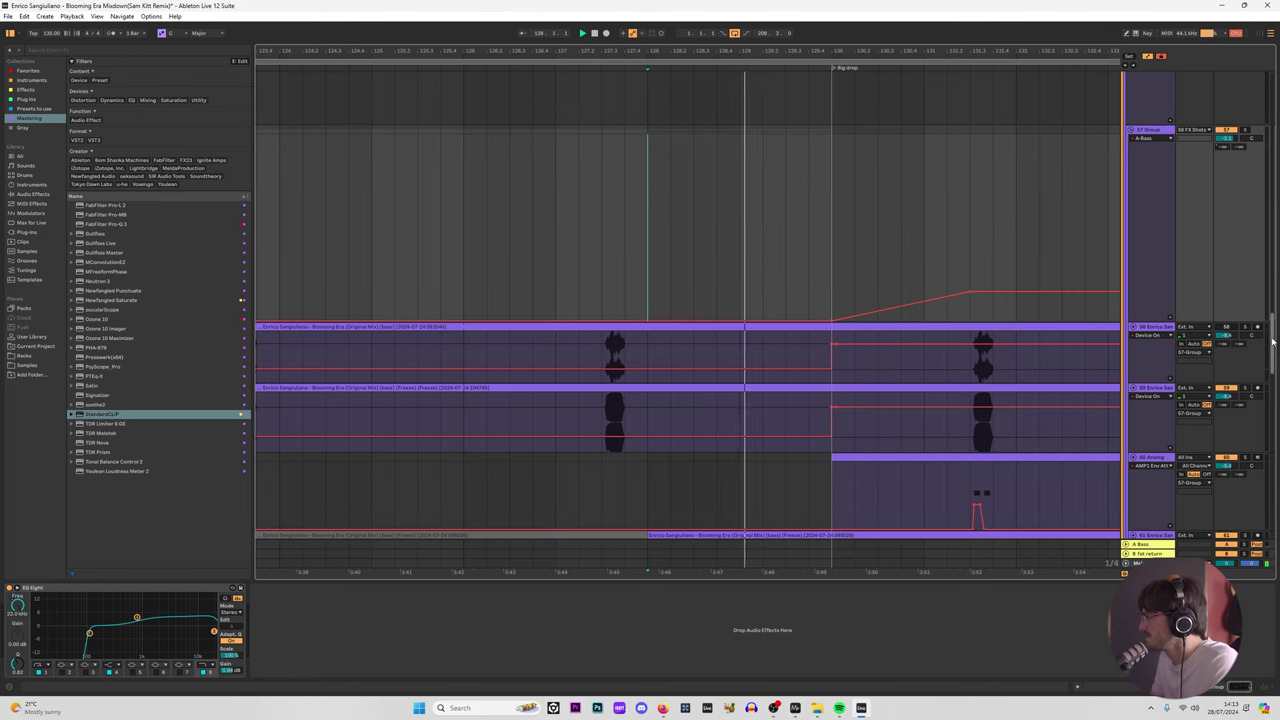
pyautogui.scroll(-2, 1272, 330)
pyautogui.scroll(-1, 1272, 346)
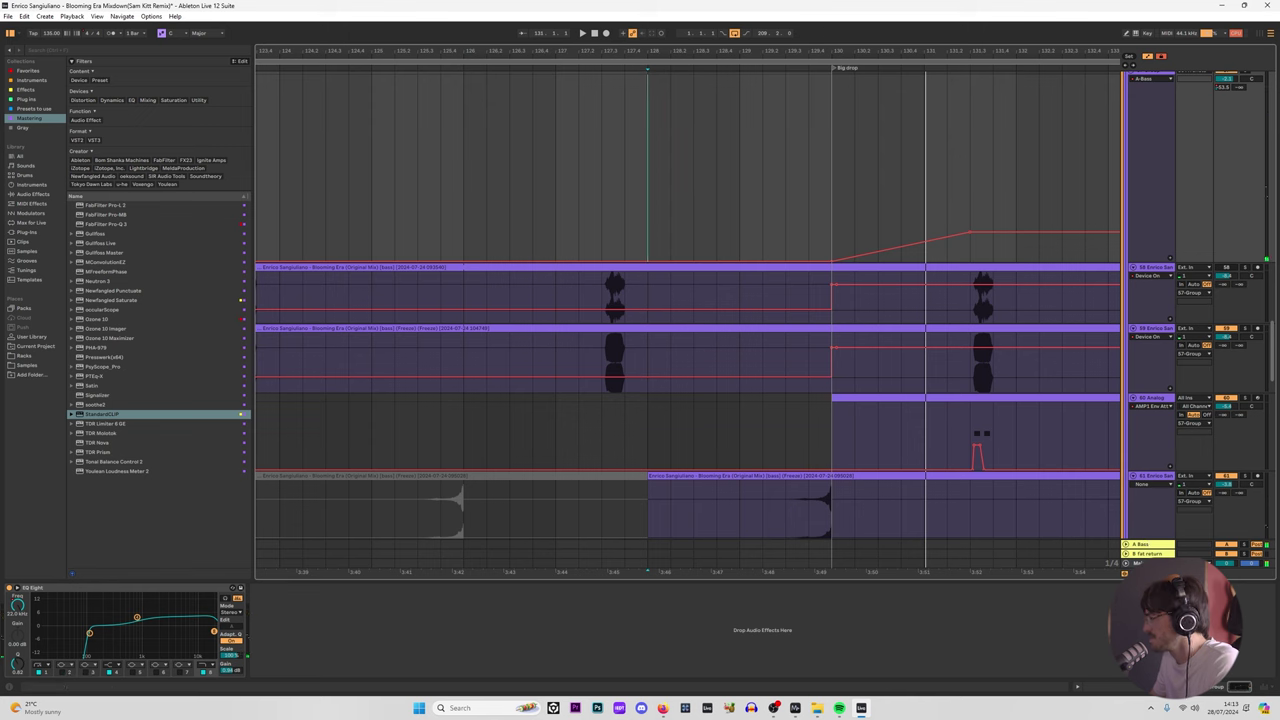
# Step: Add the Signalizer plug-in to the Main track and show its Oscilloscope view
pyautogui.click(1148, 553)
pyautogui.moveTo(1197, 688); pyautogui.dragTo(1222, 687)
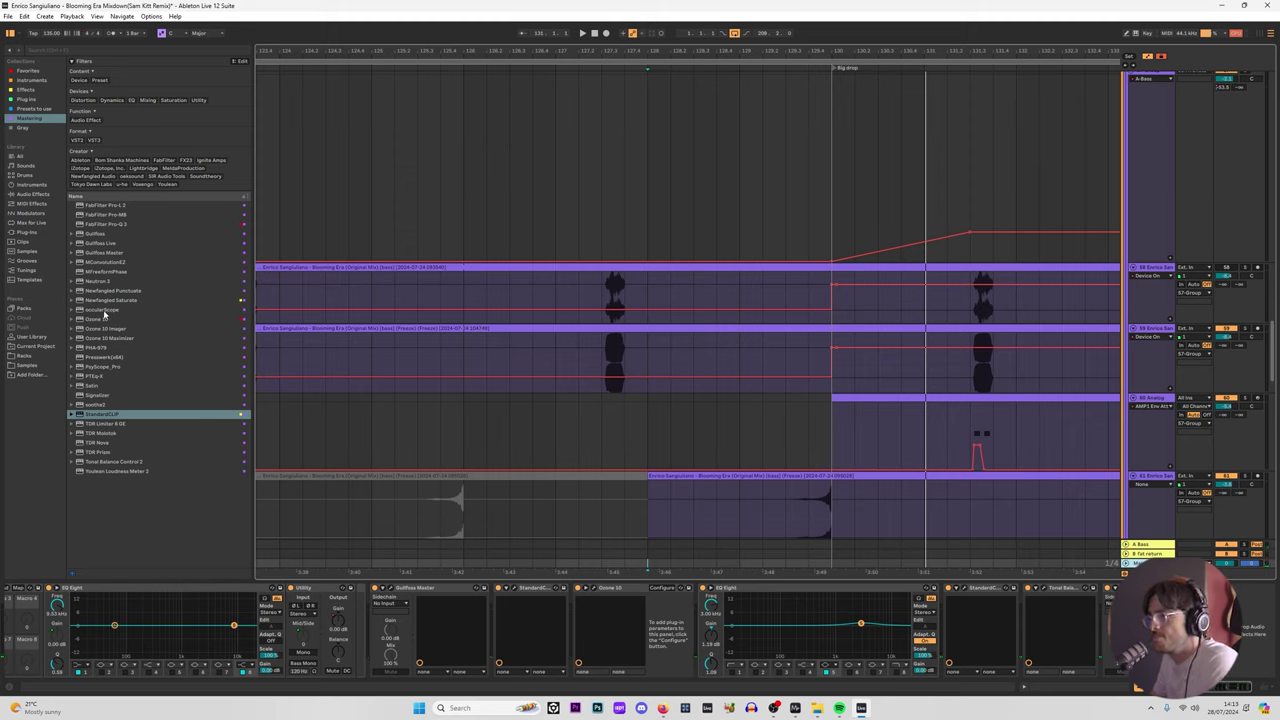
pyautogui.click(88, 396)
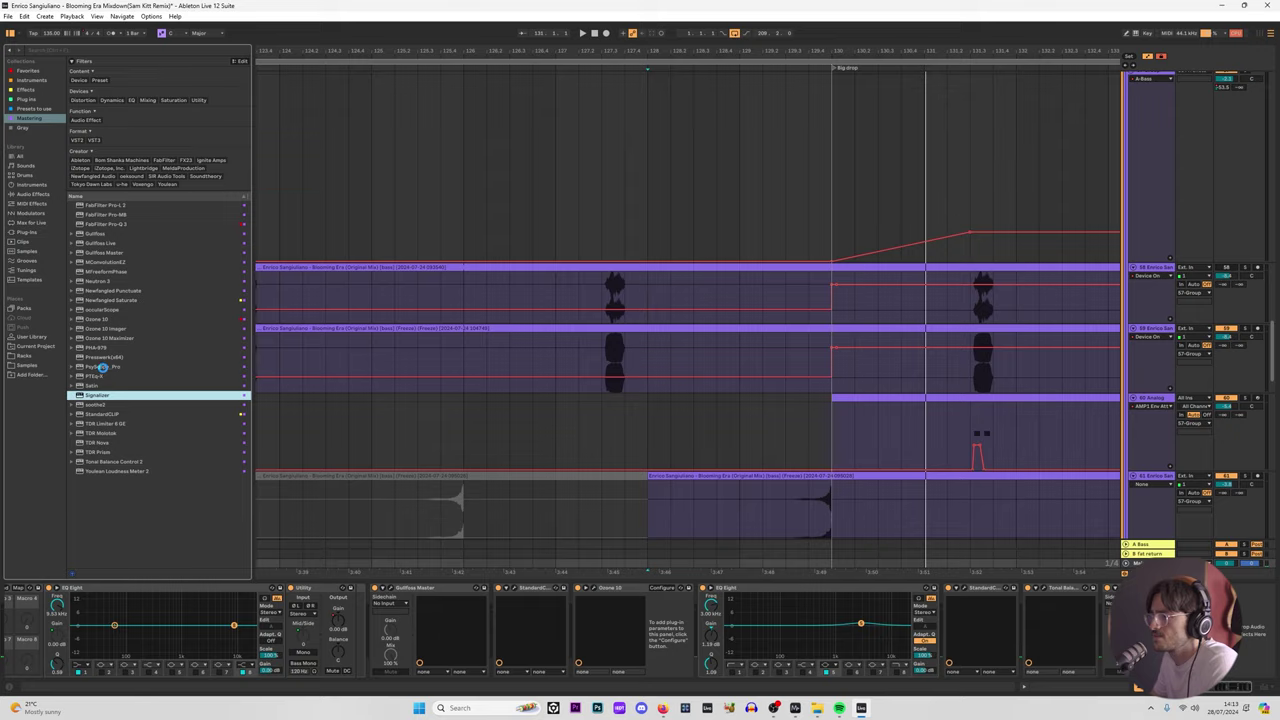
pyautogui.click(281, 80)
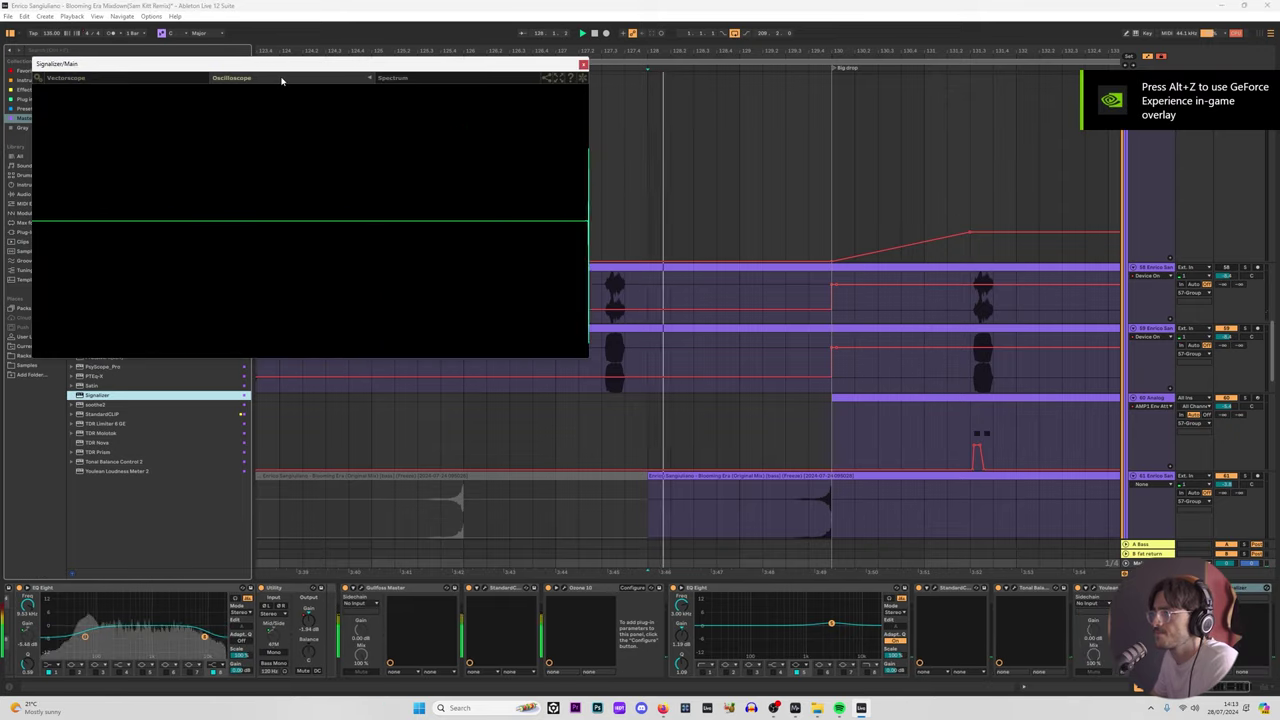
# Step: Enlarge the Signalizer window with the oscilloscope settings shown, and play the Big drop to inspect the waveform
pyautogui.click(370, 78)
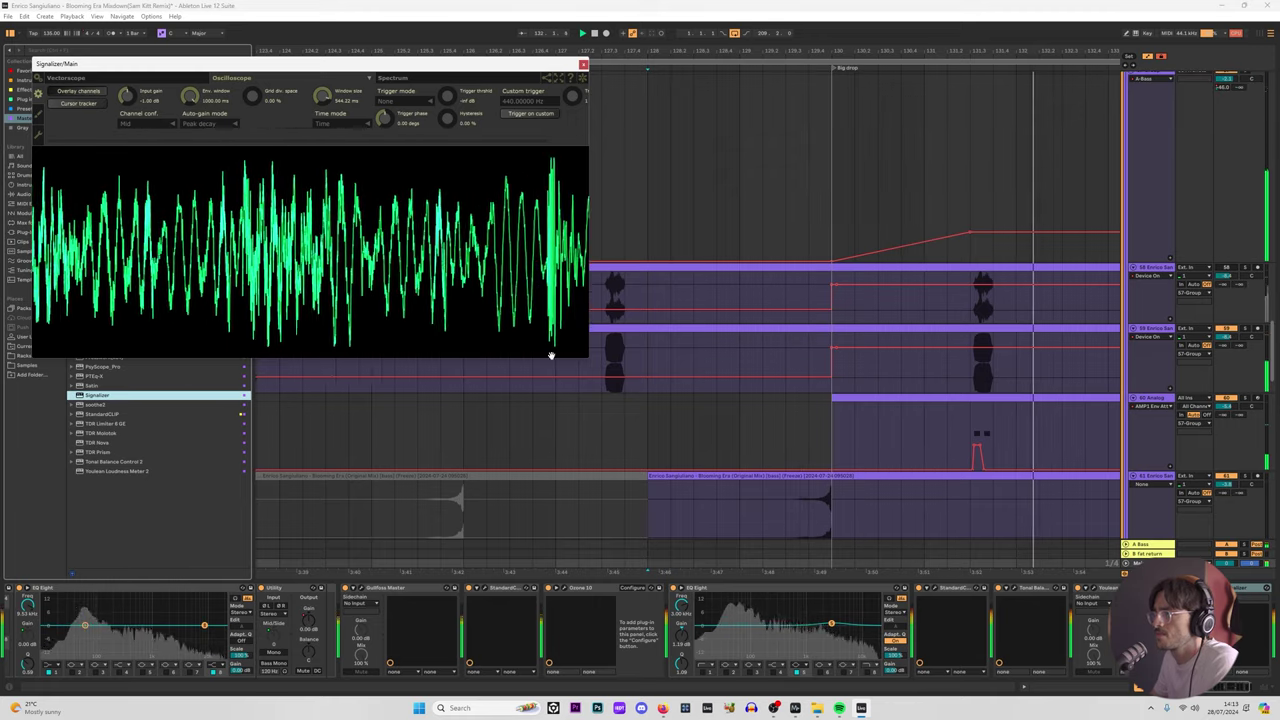
pyautogui.moveTo(584, 354); pyautogui.dragTo(1003, 373)
pyautogui.press('space')
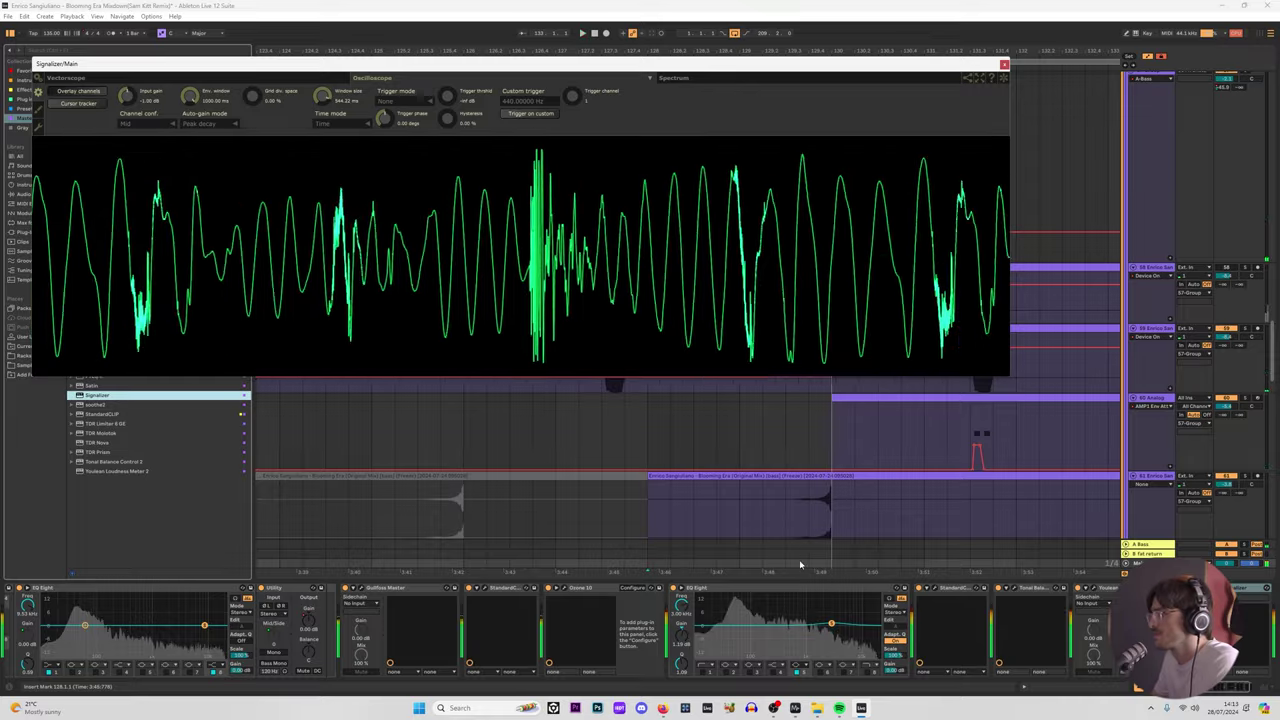
pyautogui.click(808, 437)
pyautogui.press('space')
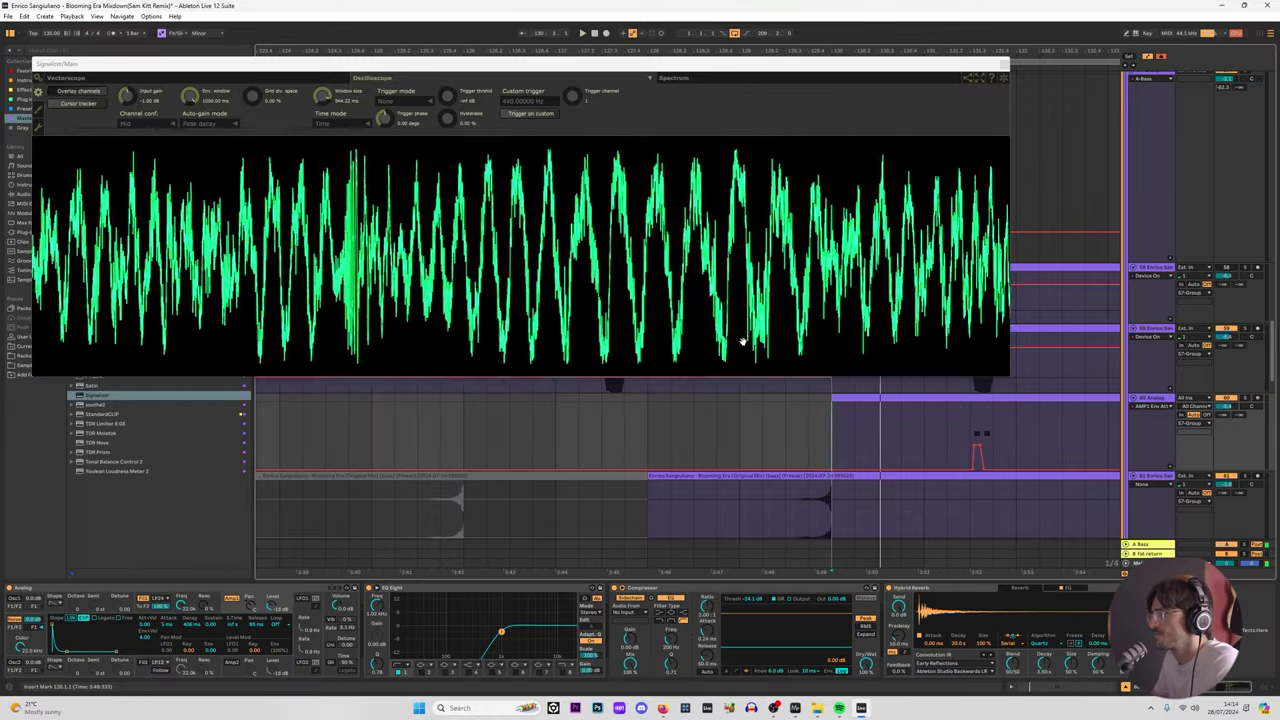
# Step: Switch Signalizer to the Spectrum view and replay from just before the Big drop to examine the low frequencies
pyautogui.click(670, 82)
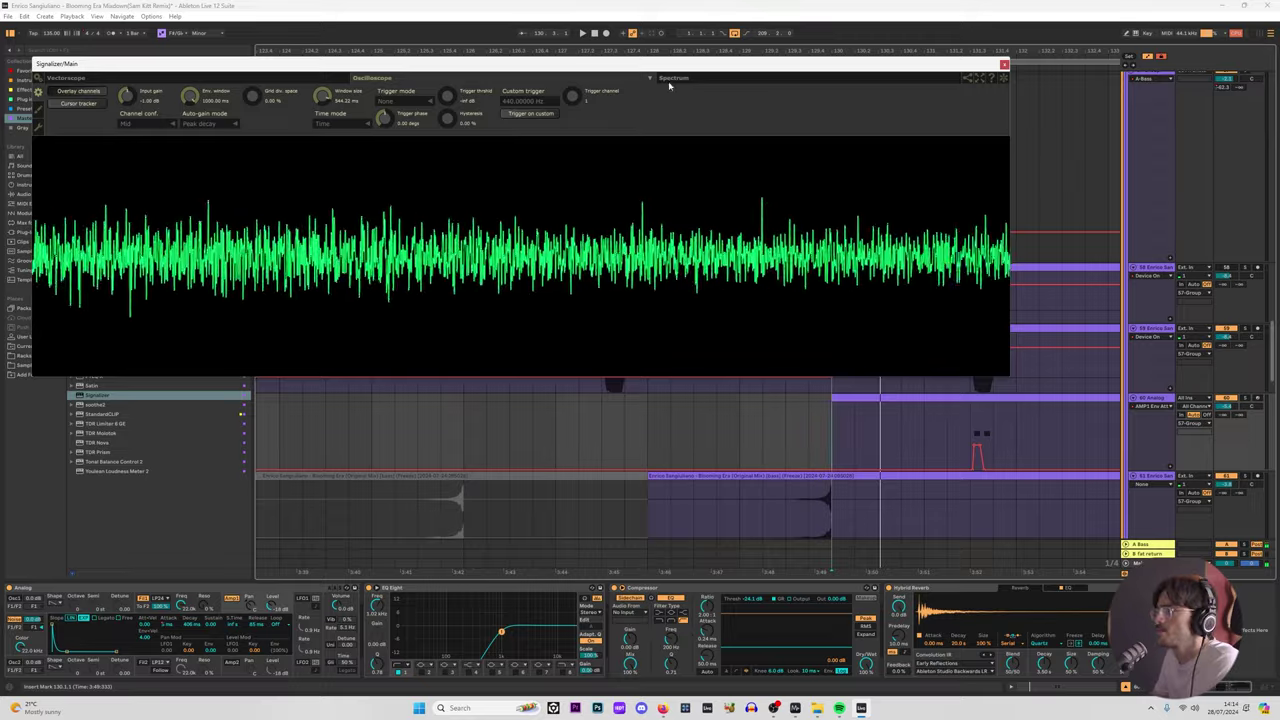
pyautogui.press('space')
pyautogui.click(782, 420)
pyautogui.press('space')
pyautogui.press('space')
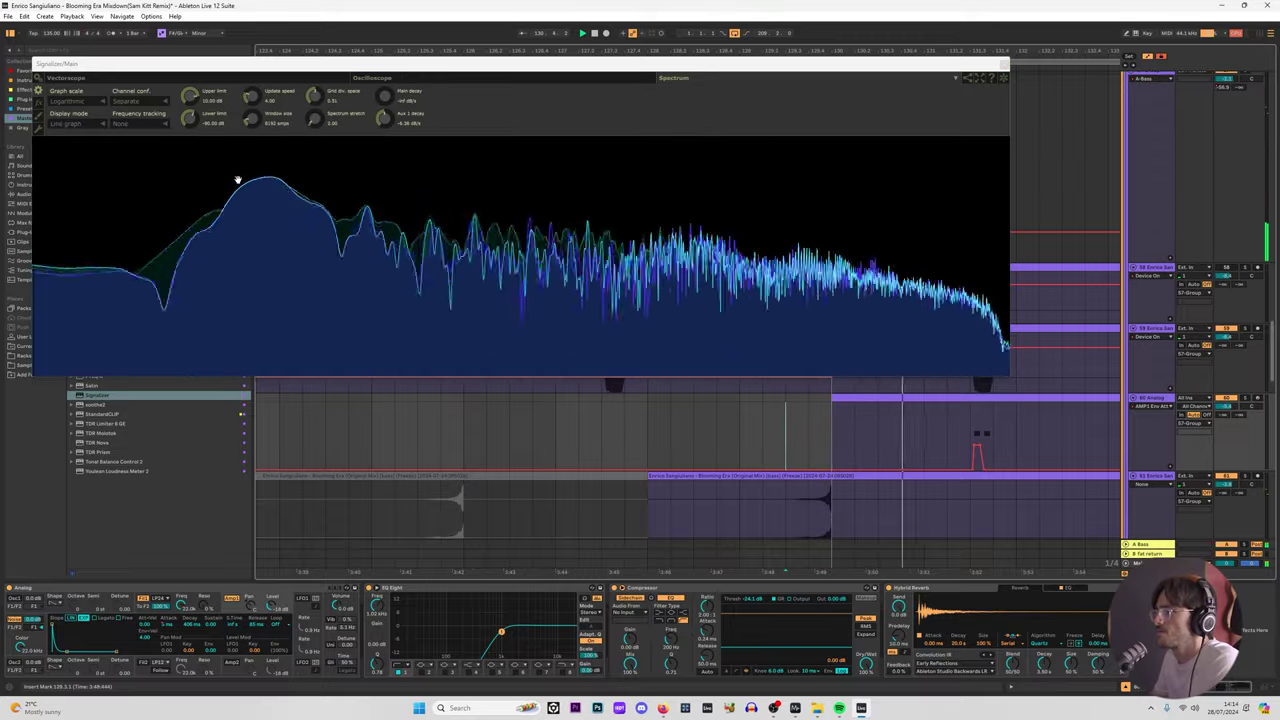
# Step: Replay the transition into the Big drop several times to compare its low end in Signalizer's spectrum, and close the plug-in window
pyautogui.click(812, 437)
pyautogui.press('space')
pyautogui.press('space')
pyautogui.press('space')
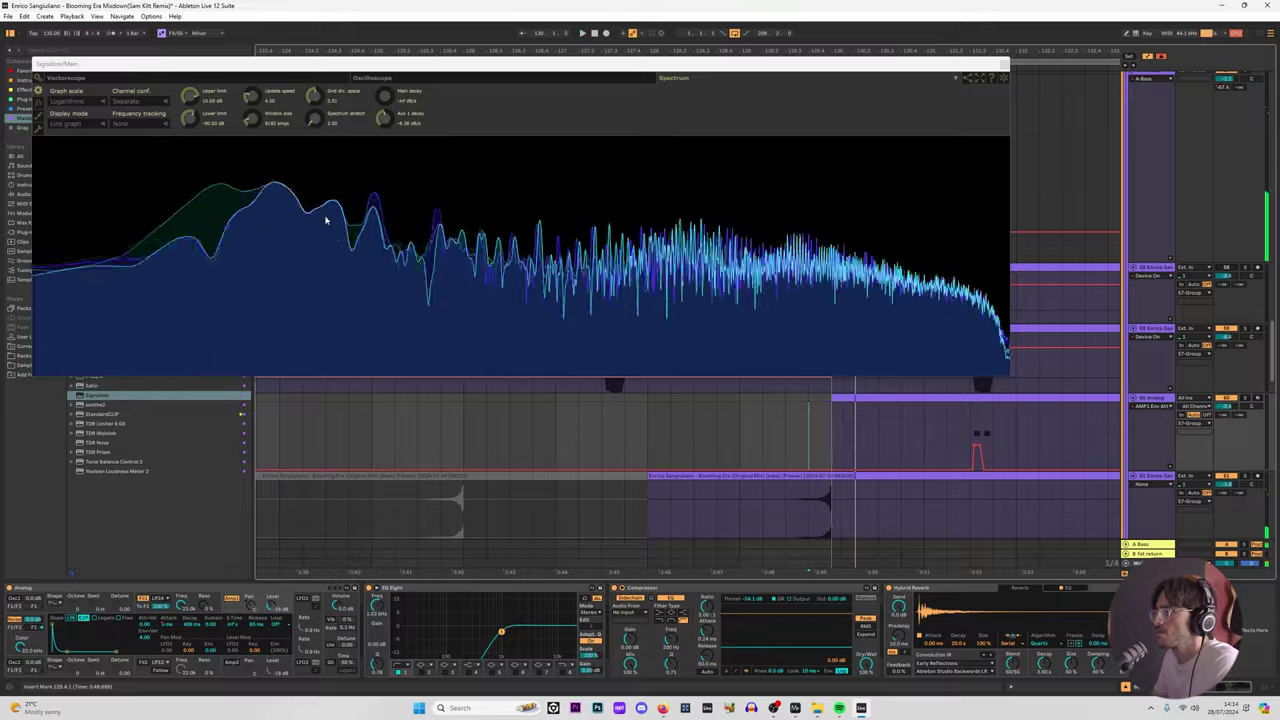
pyautogui.press('space')
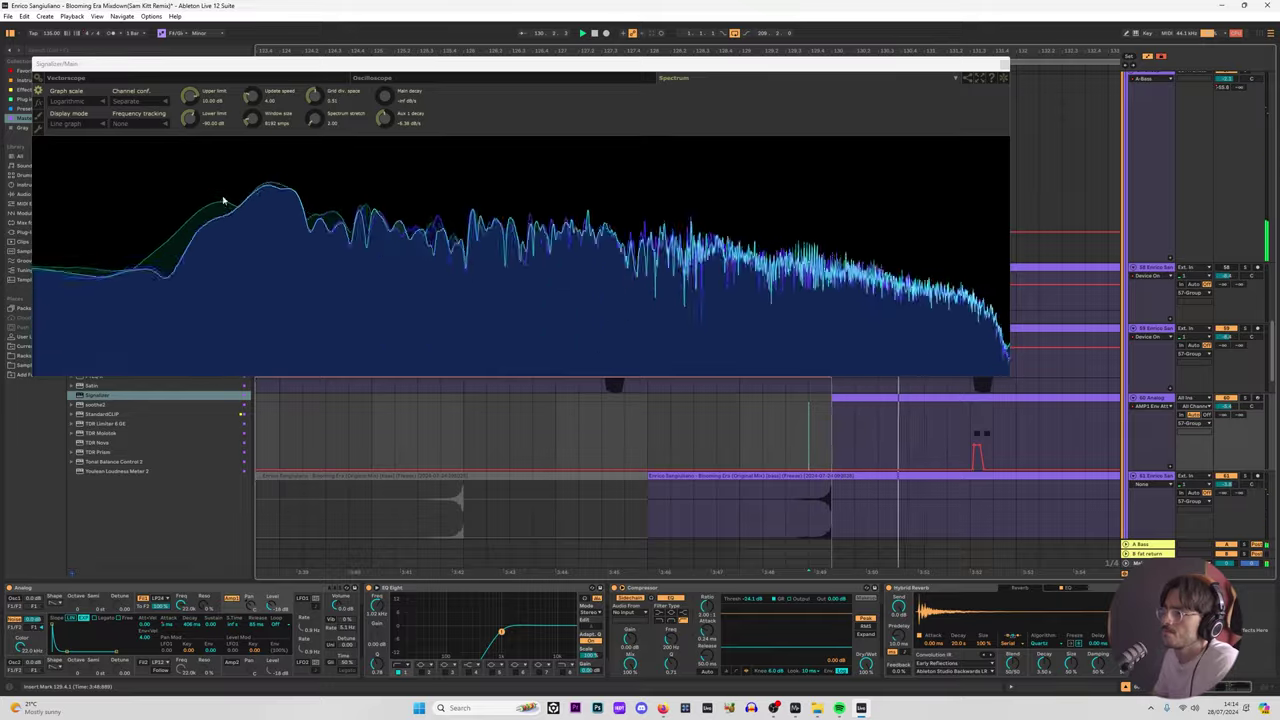
pyautogui.click(828, 427)
pyautogui.press('space')
pyautogui.press('space')
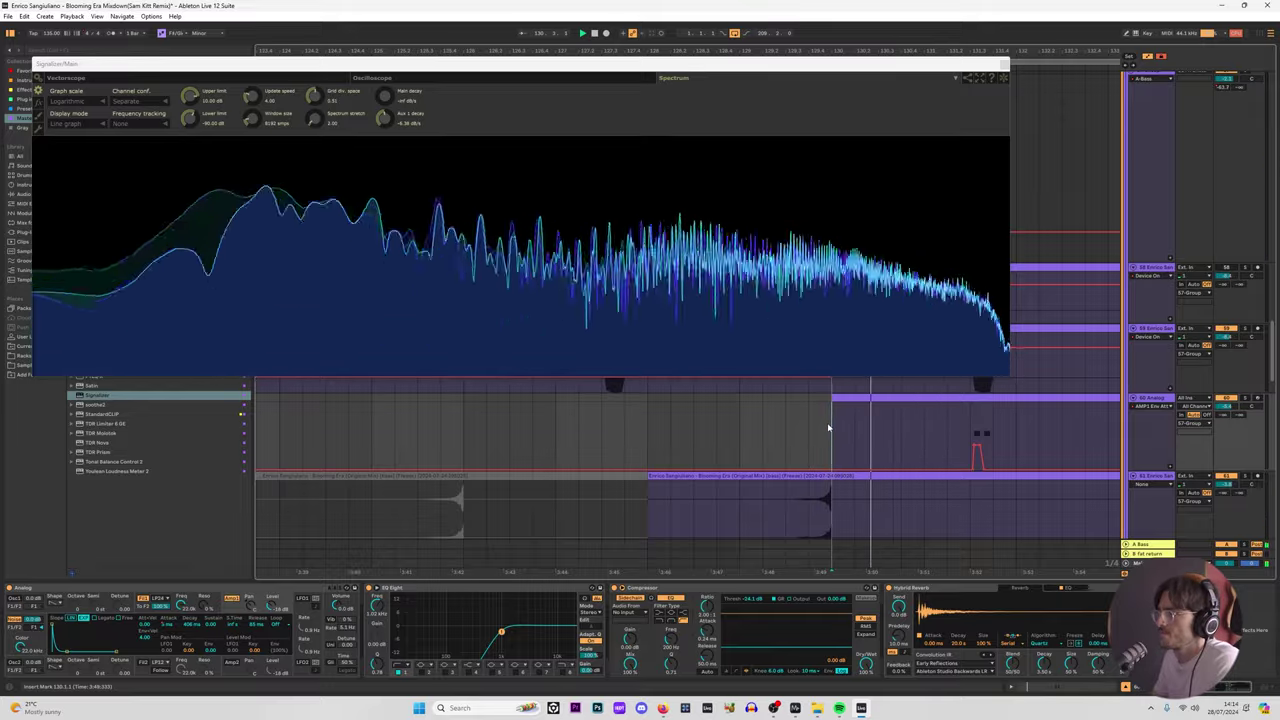
pyautogui.click(1002, 64)
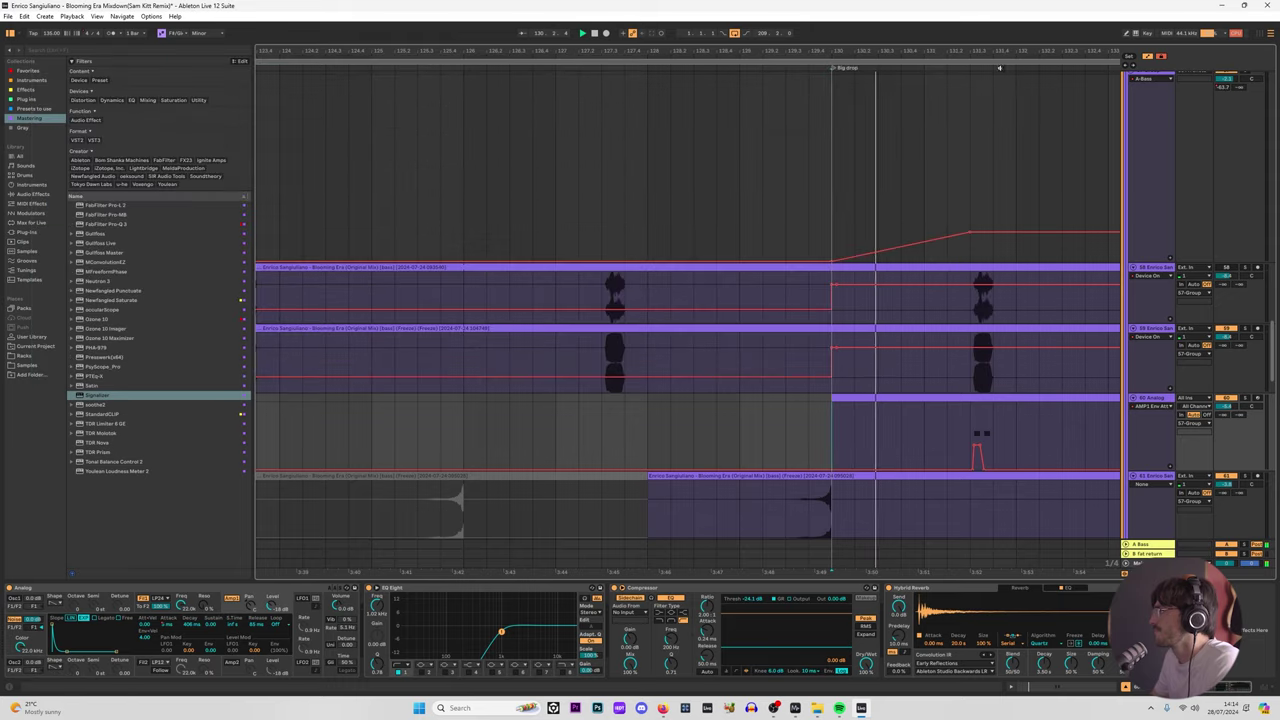
# Step: Audition the Big drop with the short Analog clip on track 68 deactivated, and reactivate the clip
pyautogui.scroll(-10, 814, 296)
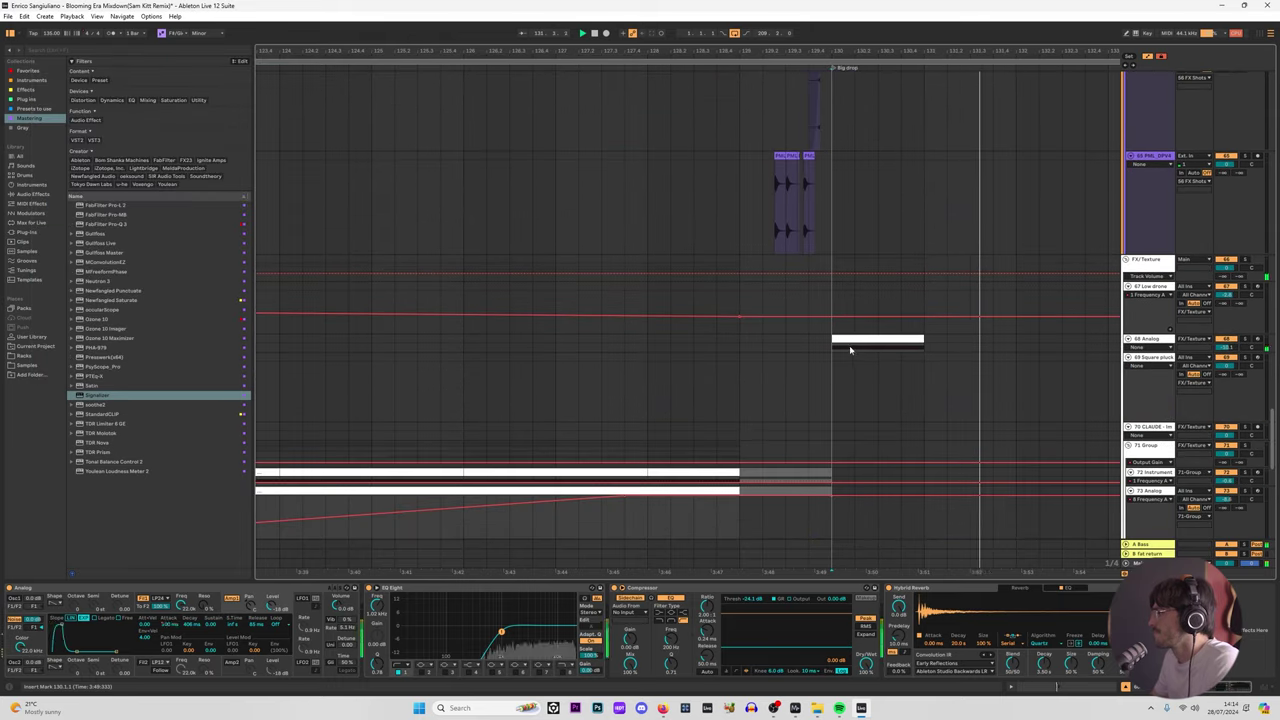
pyautogui.click(840, 340)
pyautogui.press('space')
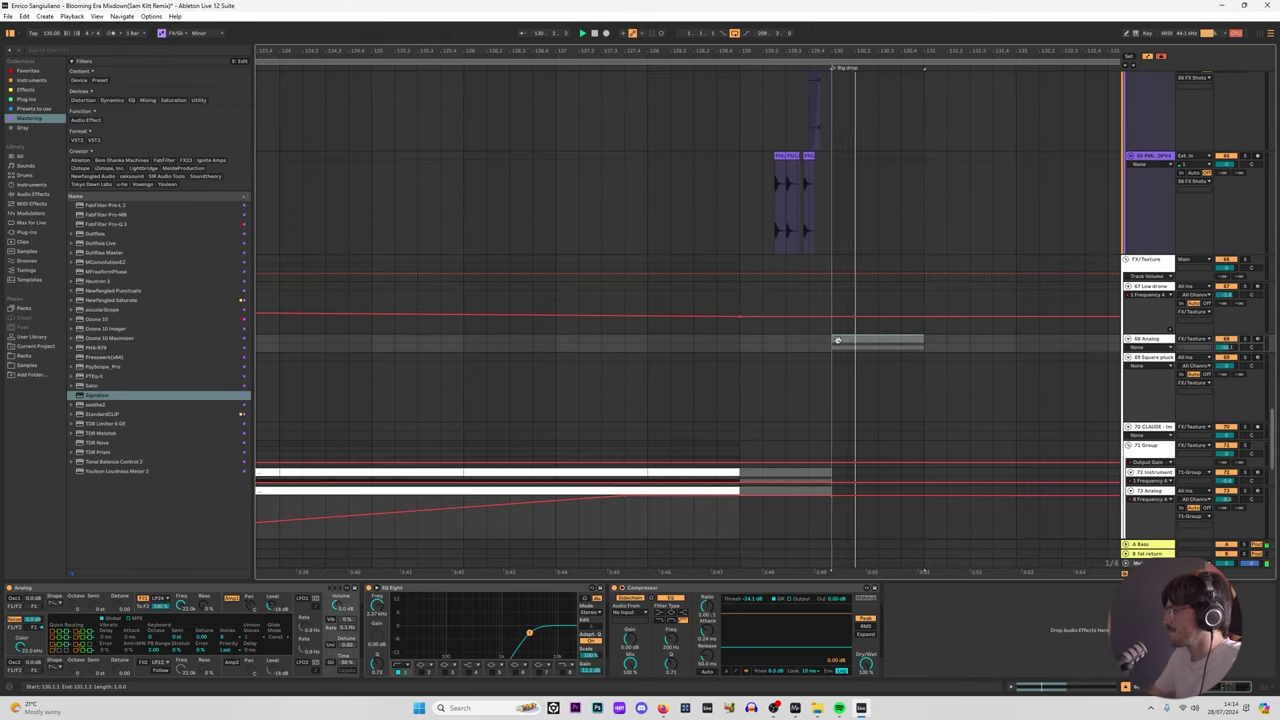
pyautogui.click(716, 312)
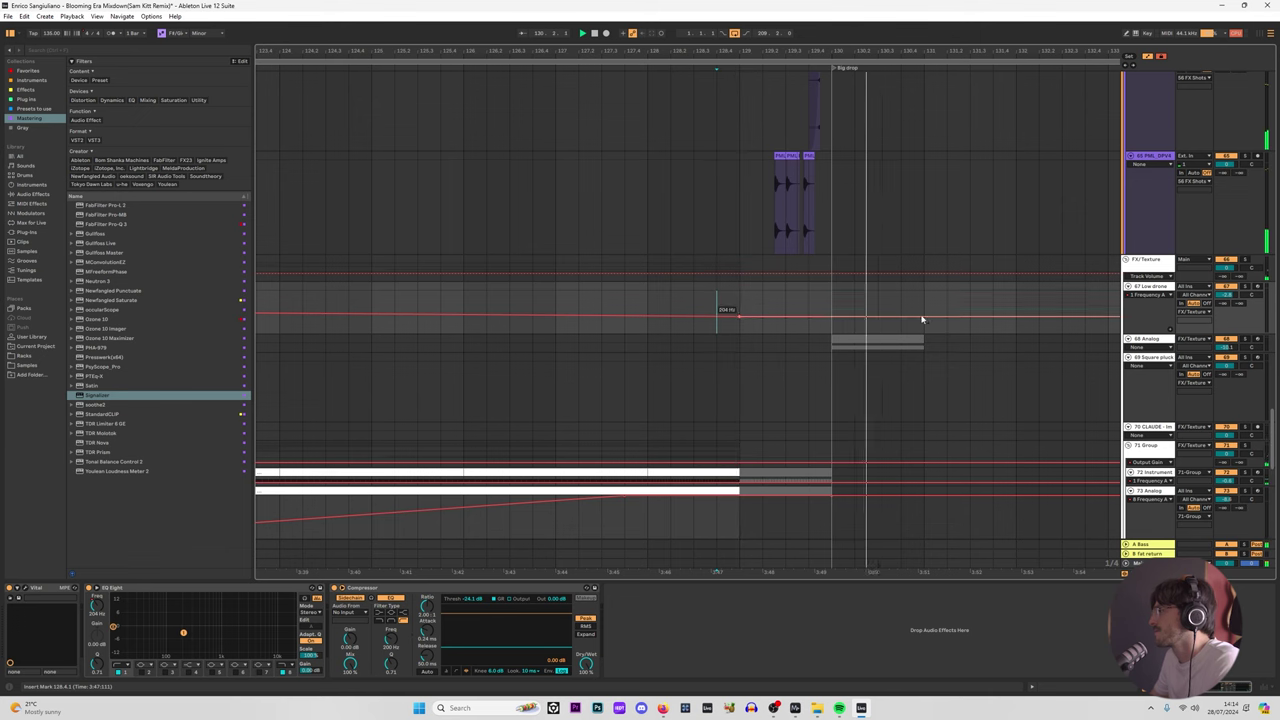
pyautogui.click(831, 342)
pyautogui.click(833, 340)
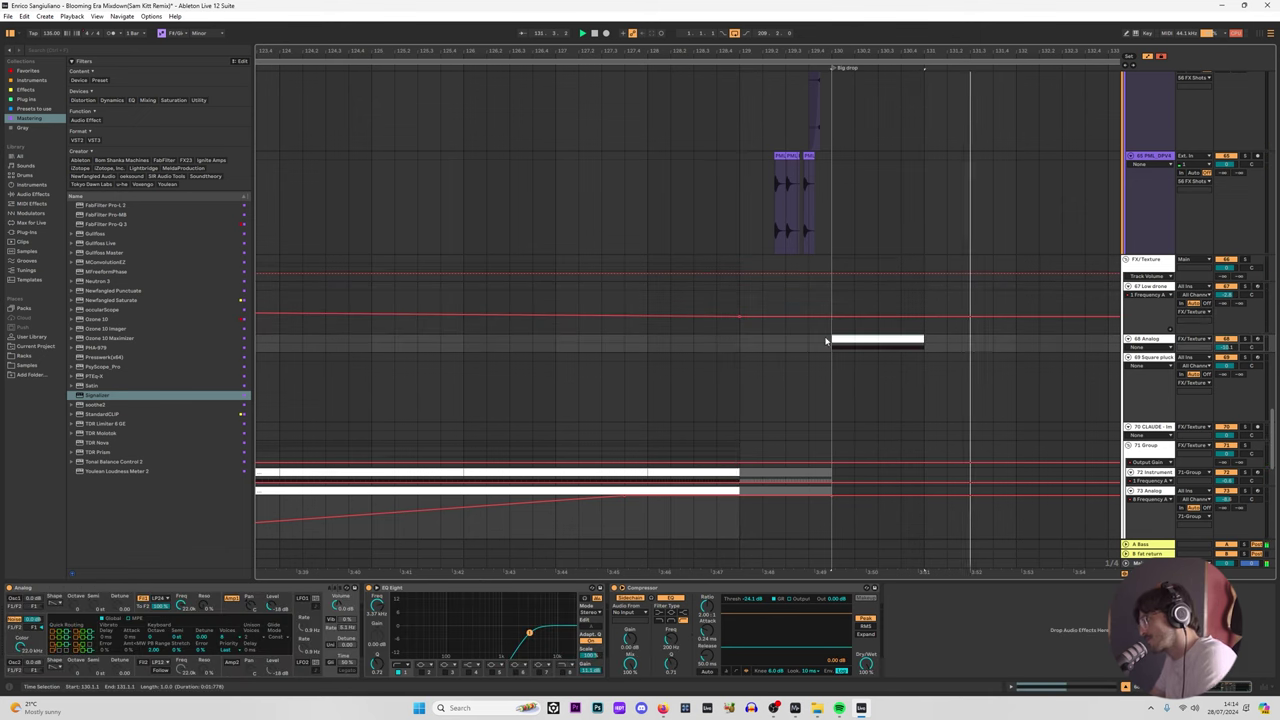
# Step: Solo the Kick group, show its device chain, and play it from the start of the Big drop
pyautogui.click(833, 295)
pyautogui.moveTo(1273, 415); pyautogui.dragTo(1273, 84)
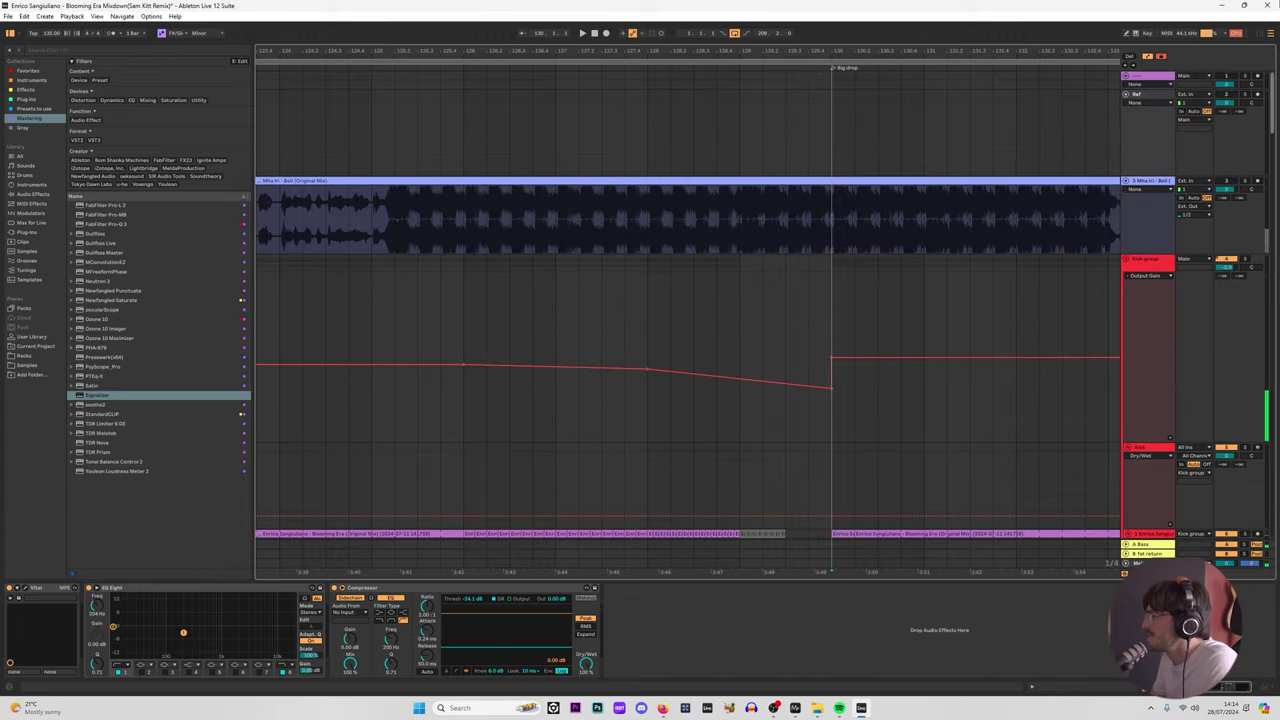
pyautogui.scroll(-4, 809, 308)
pyautogui.click(830, 266)
pyautogui.press('space')
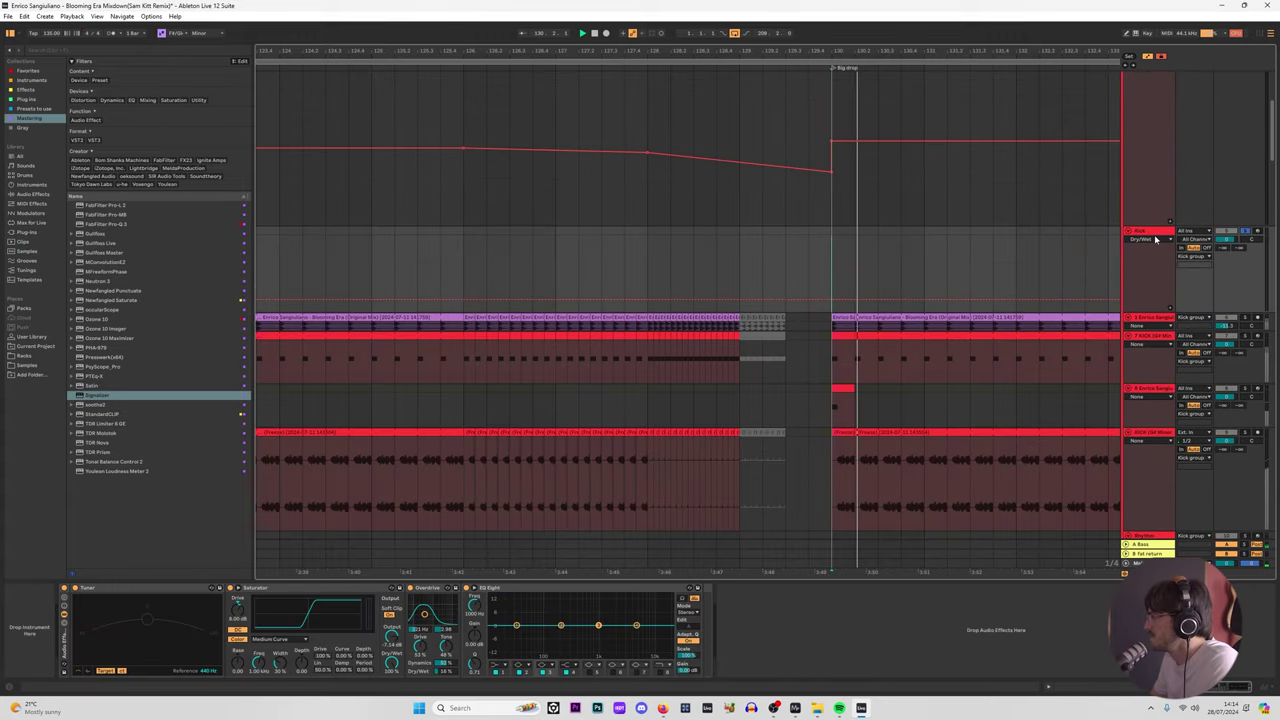
pyautogui.scroll(3, 1155, 238)
pyautogui.click(1160, 143)
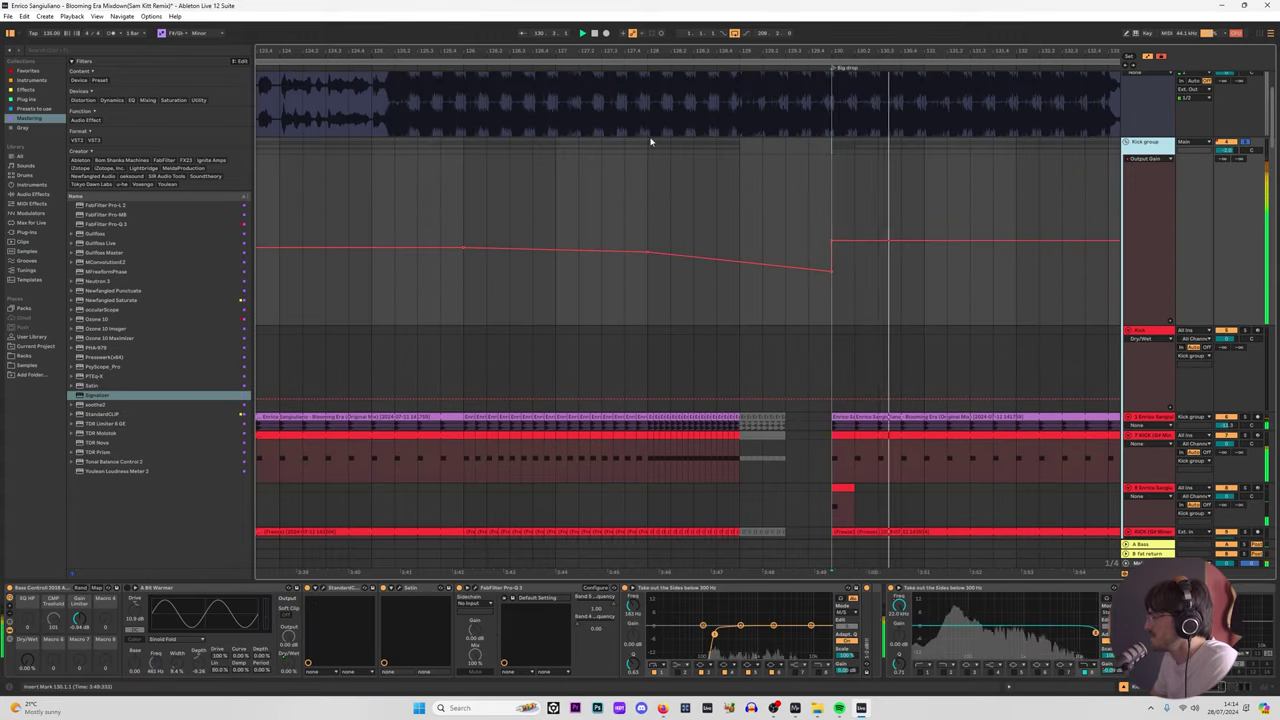
pyautogui.scroll(-3, 933, 468)
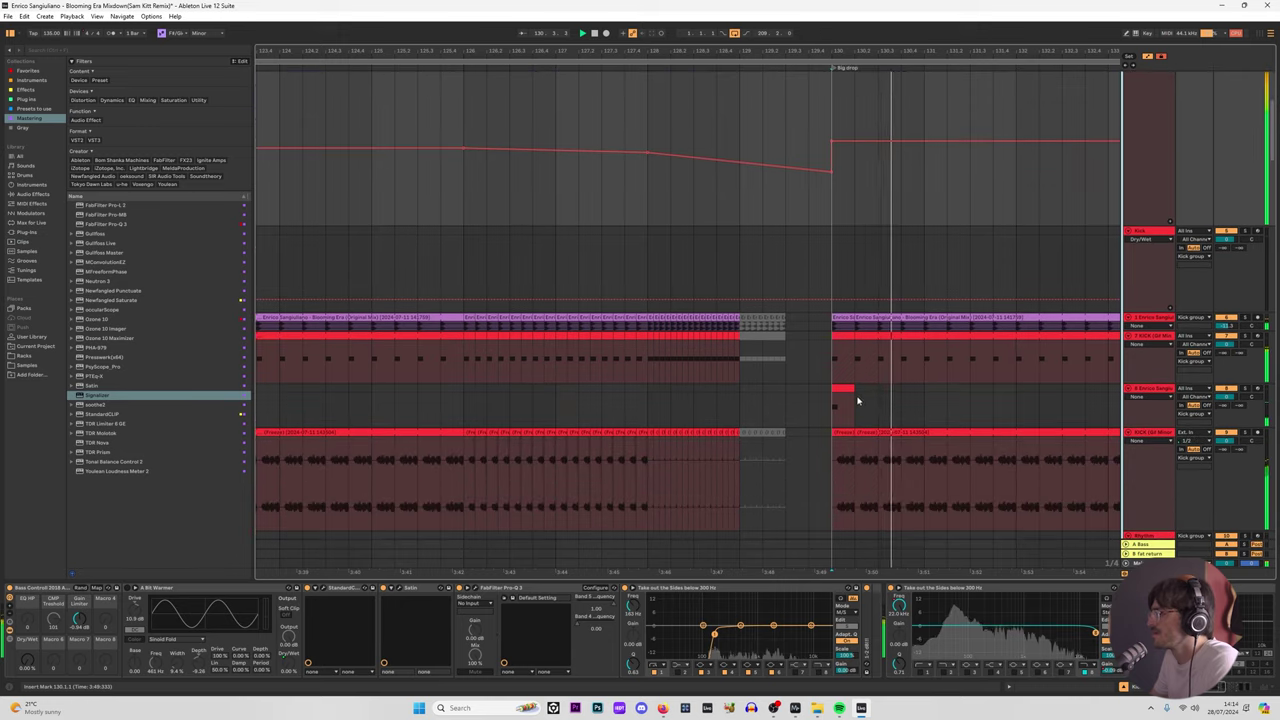
# Step: Audition the short kick clip on track 8 against the main kick track at the start of the Big drop
pyautogui.click(845, 389)
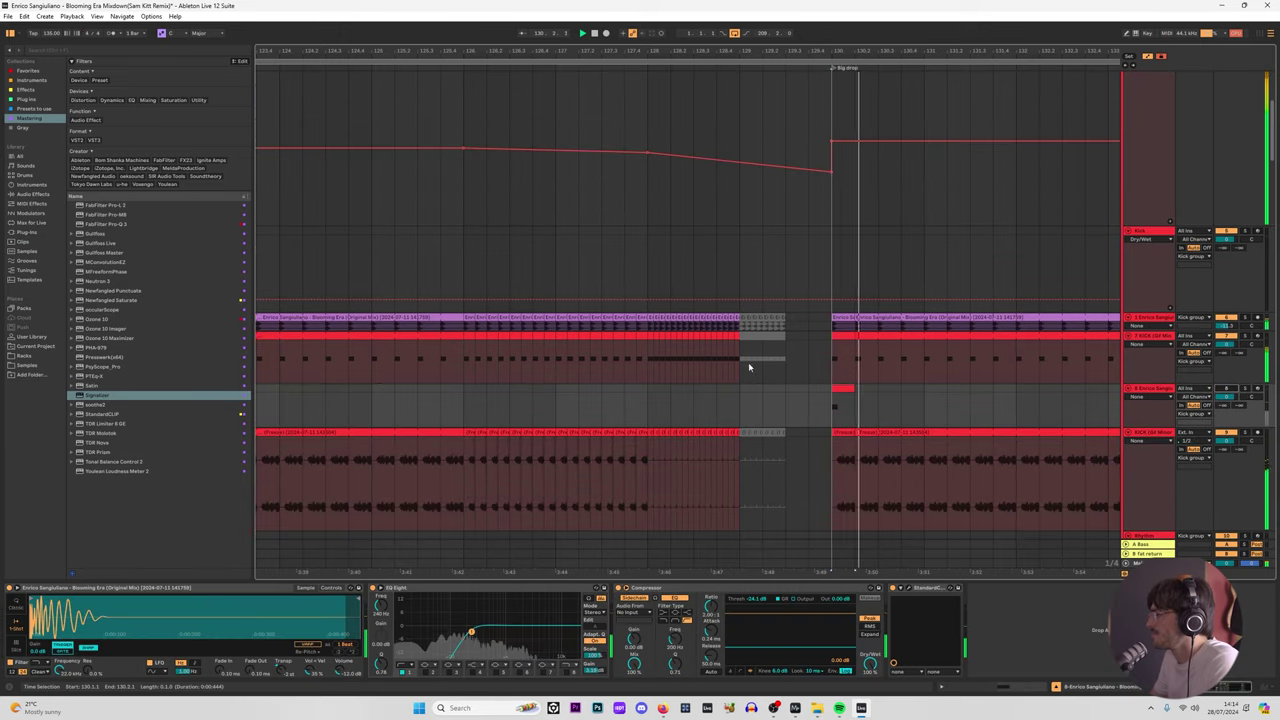
pyautogui.click(815, 367)
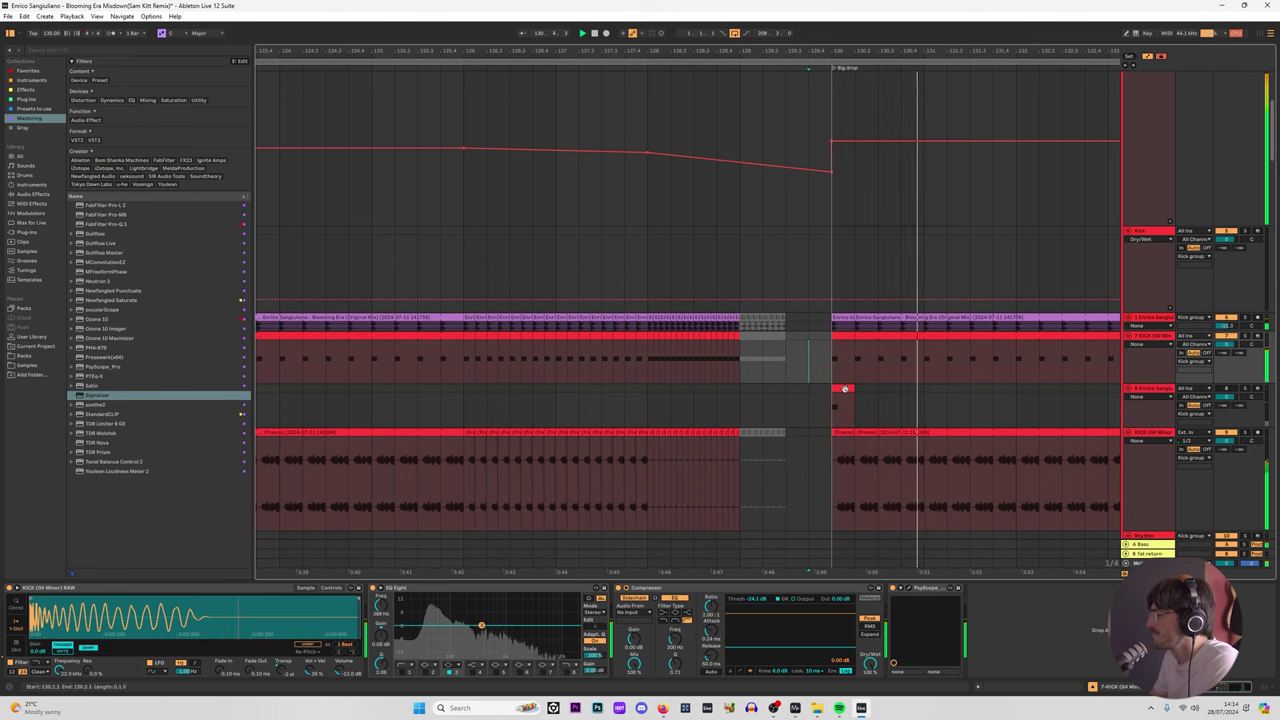
pyautogui.click(827, 361)
pyautogui.press('space')
pyautogui.press('space')
pyautogui.press('space')
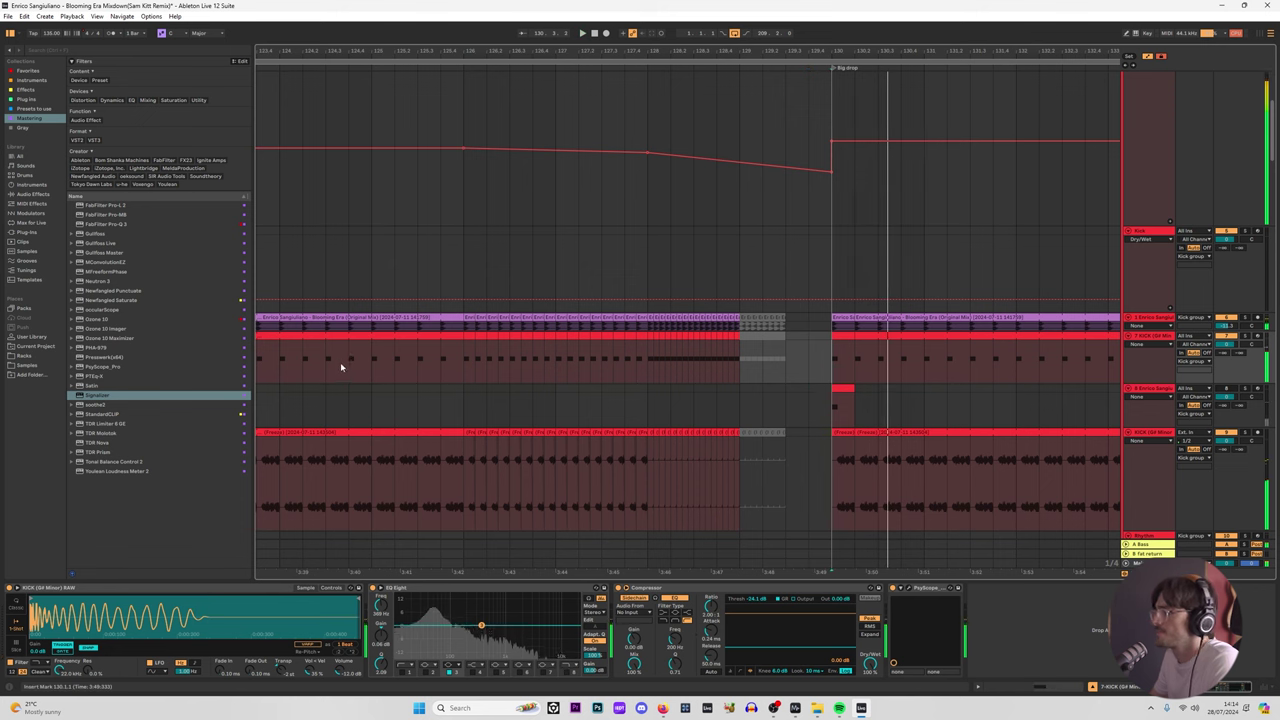
# Step: Play the kick build-up, and slightly raise the Kick group's Output Gain automation from bar 114 to the Big drop at bar 130
pyautogui.click(341, 367)
pyautogui.press('space')
pyautogui.scroll(3, 1134, 260)
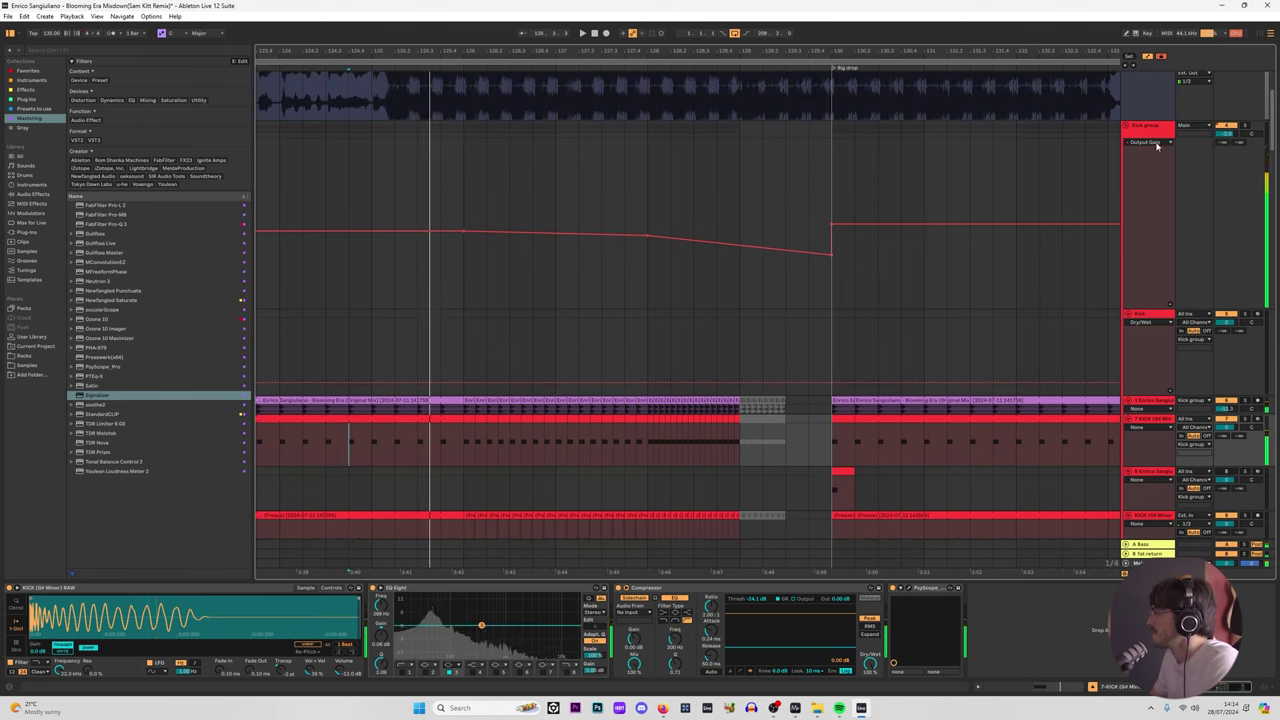
pyautogui.click(1157, 143)
pyautogui.click(1172, 160)
pyautogui.scroll(-5, 394, 235)
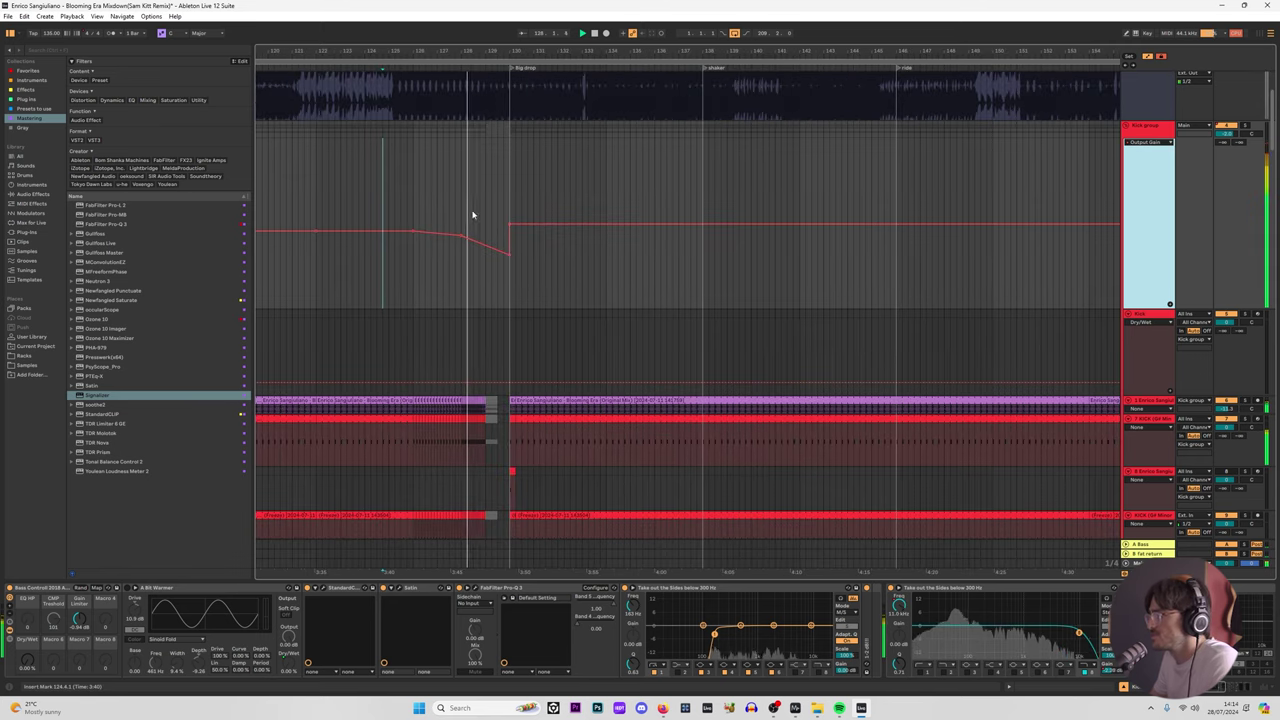
pyautogui.moveTo(428, 53); pyautogui.dragTo(704, 36)
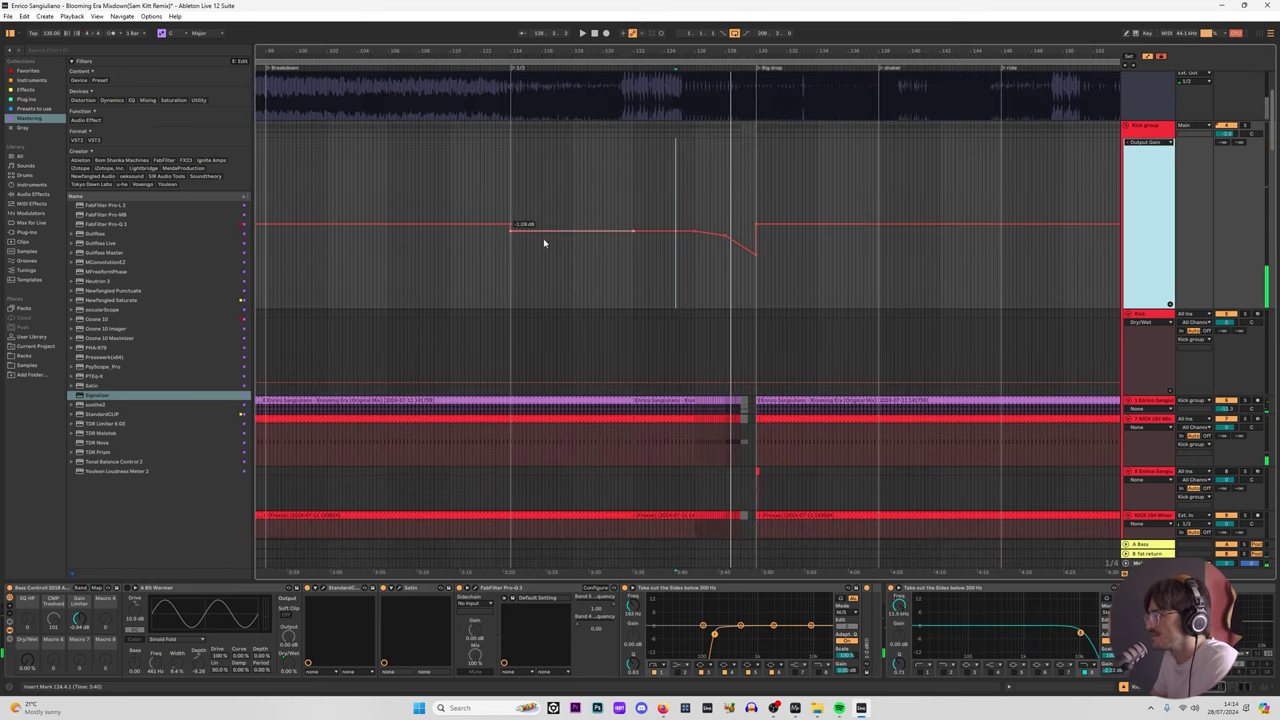
pyautogui.click(511, 207)
pyautogui.moveTo(512, 204); pyautogui.dragTo(755, 217)
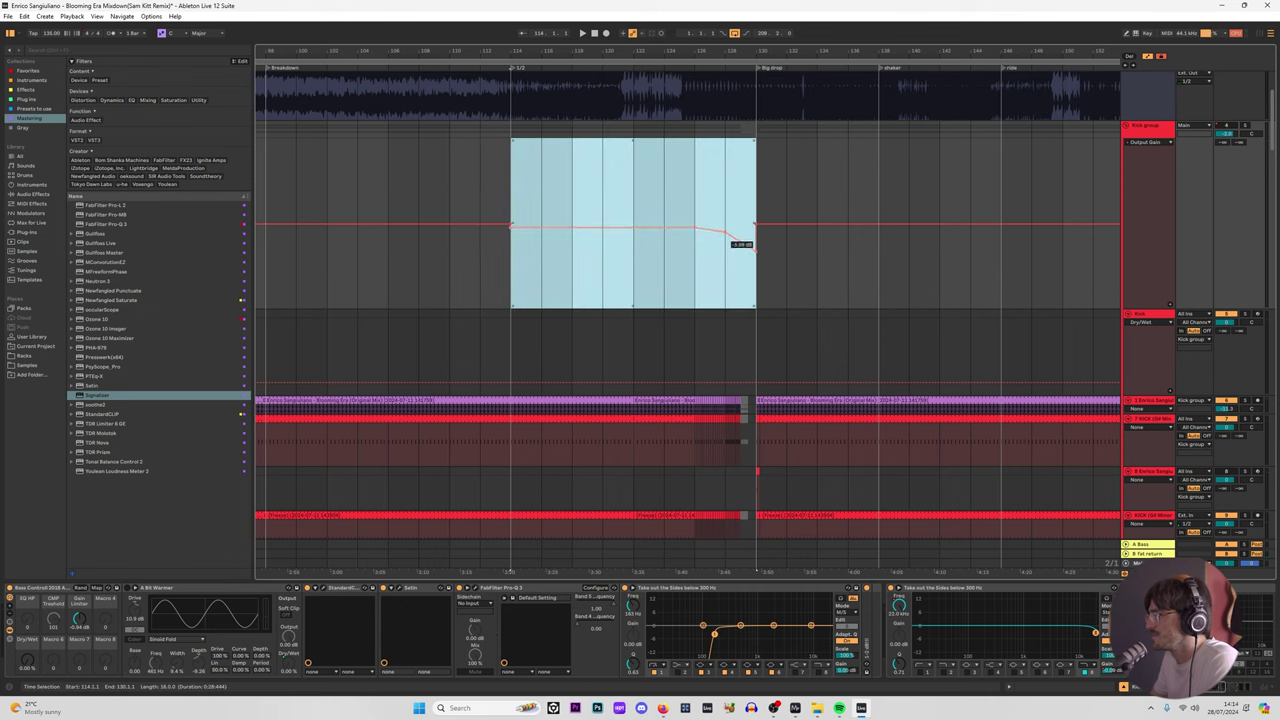
# Step: Bend the Kick group's Output Gain dip before the Big drop into a smooth curve while playing from bar 122
pyautogui.click(633, 209)
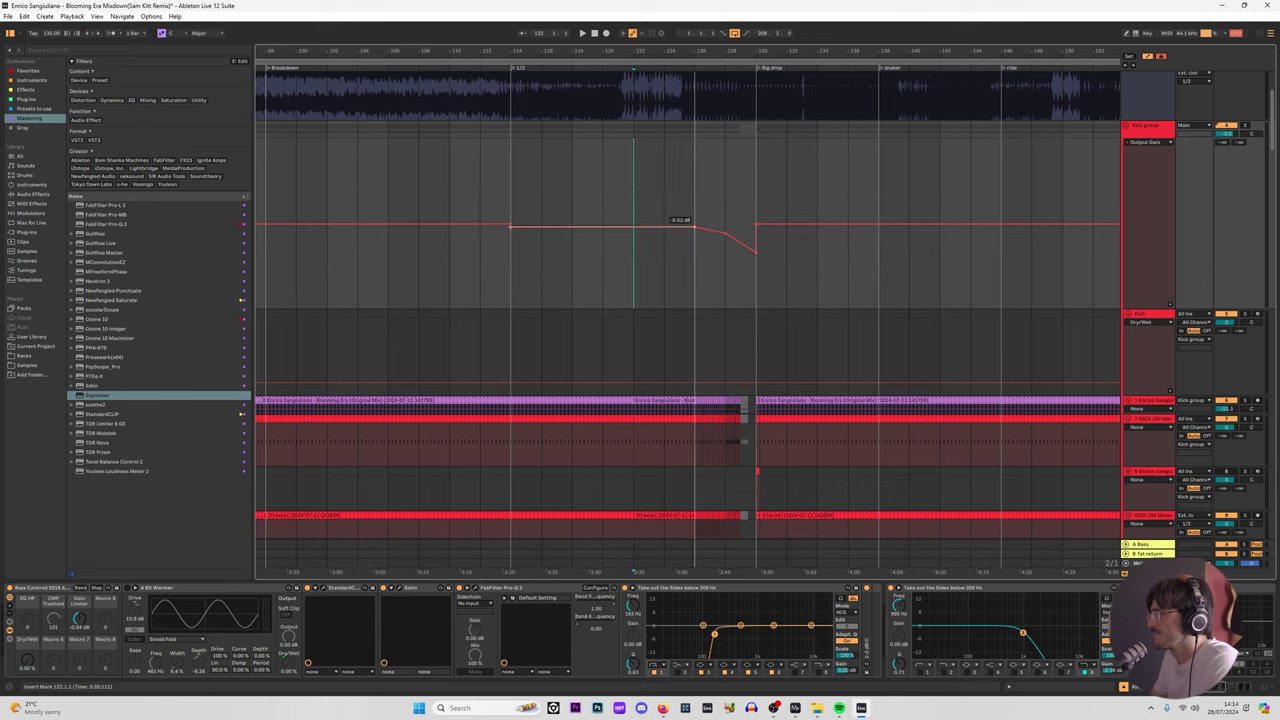
pyautogui.press('space')
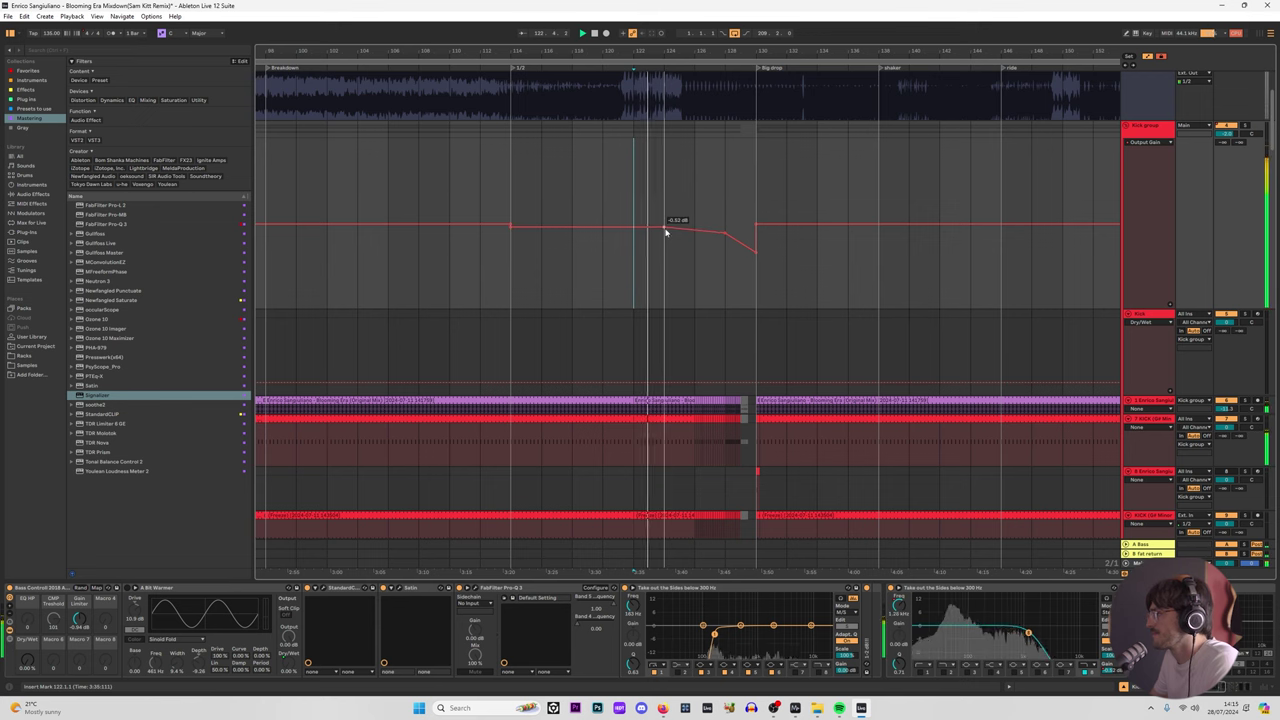
pyautogui.moveTo(694, 231); pyautogui.dragTo(710, 233)
pyautogui.hotkey('ctrl', '1')
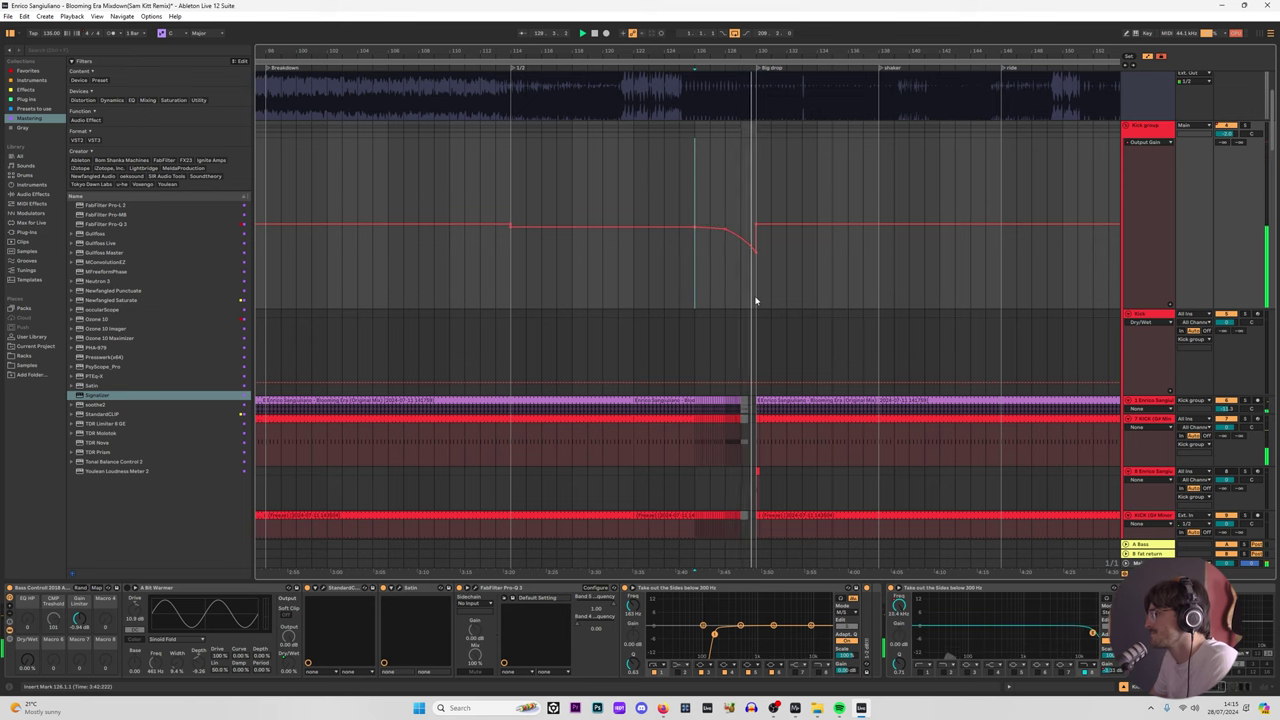
# Step: Locate track 63's clip leading into the Big drop, solo the track, and play from just before the drop
pyautogui.scroll(-8, 757, 299)
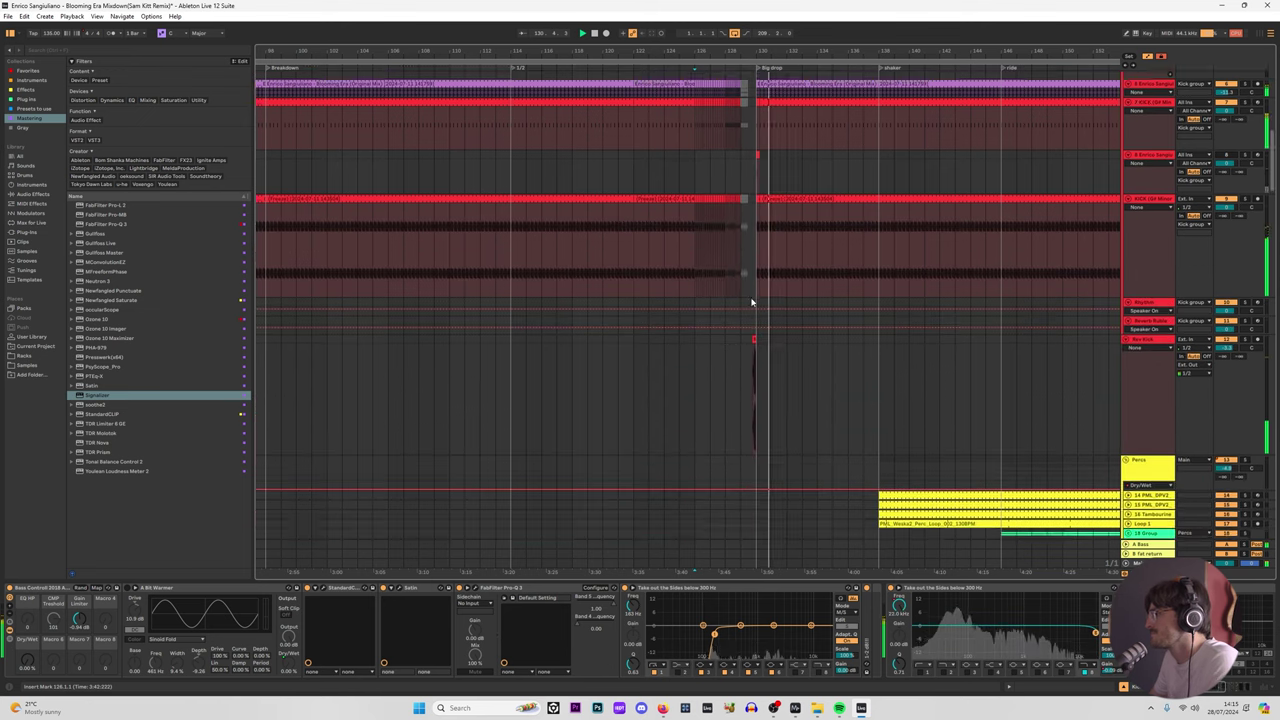
pyautogui.scroll(5, 752, 286)
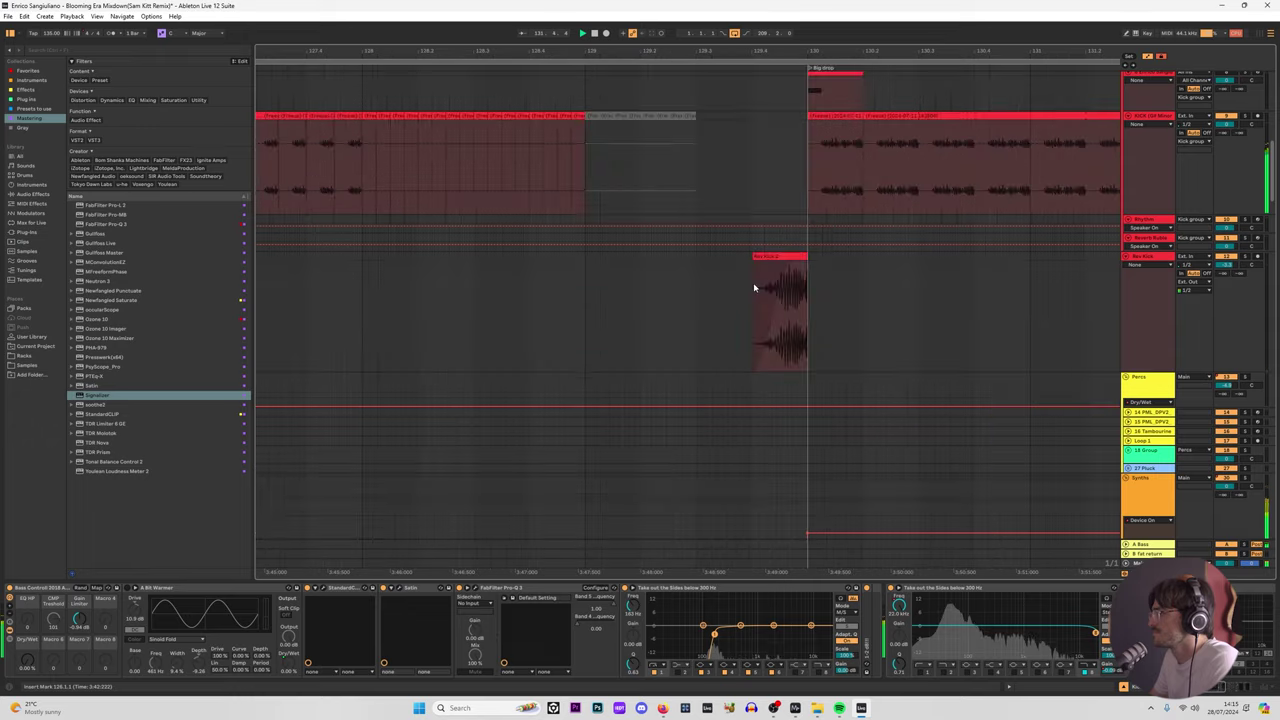
pyautogui.scroll(-9, 800, 317)
pyautogui.press('space')
pyautogui.scroll(-10, 980, 358)
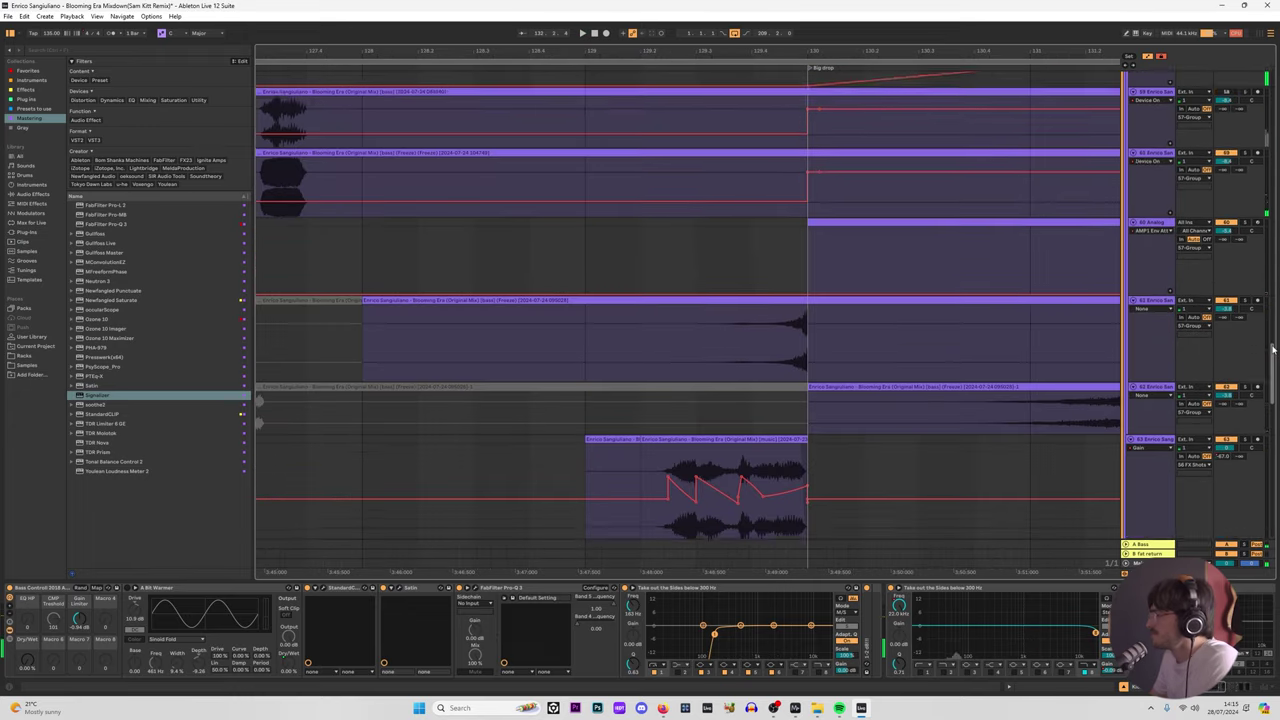
pyautogui.click(1137, 303)
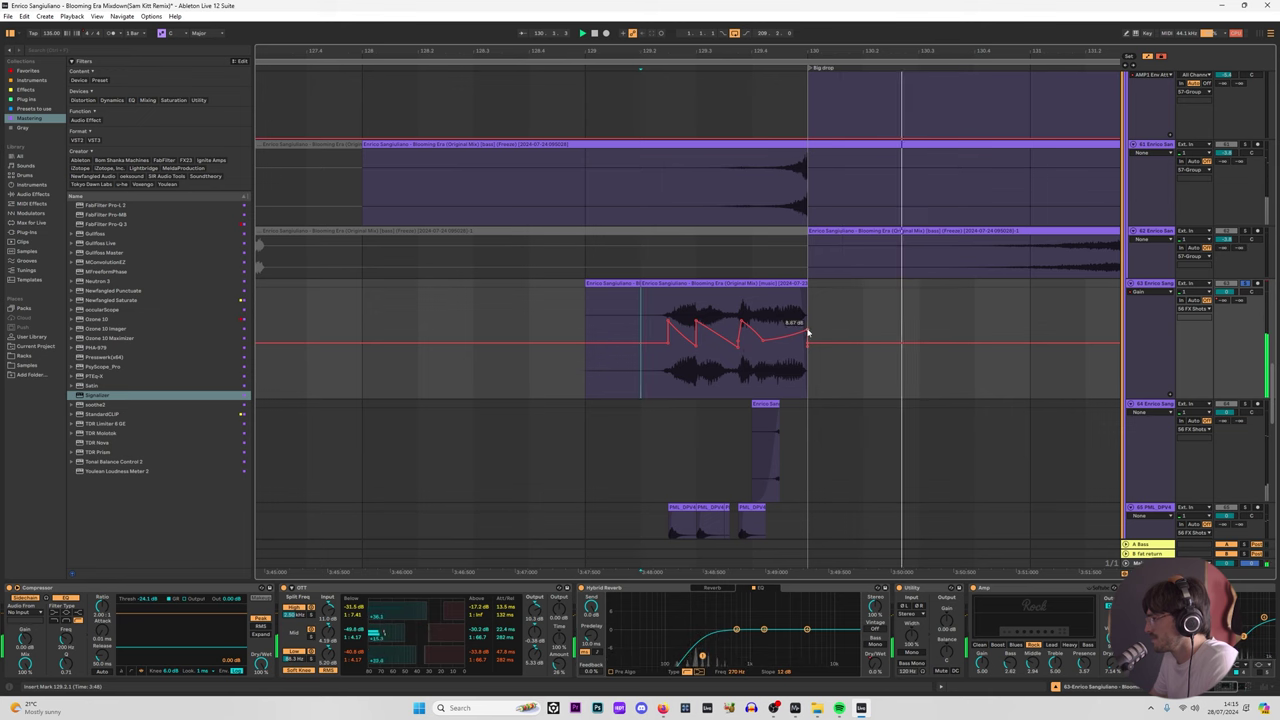
# Step: Automate track 63's Gain to drop to its minimum at the Big drop and ramp back up by bar 131, replaying the transition
pyautogui.moveTo(1018, 344); pyautogui.dragTo(807, 397)
pyautogui.click(744, 308)
pyautogui.press('space')
pyautogui.press('space')
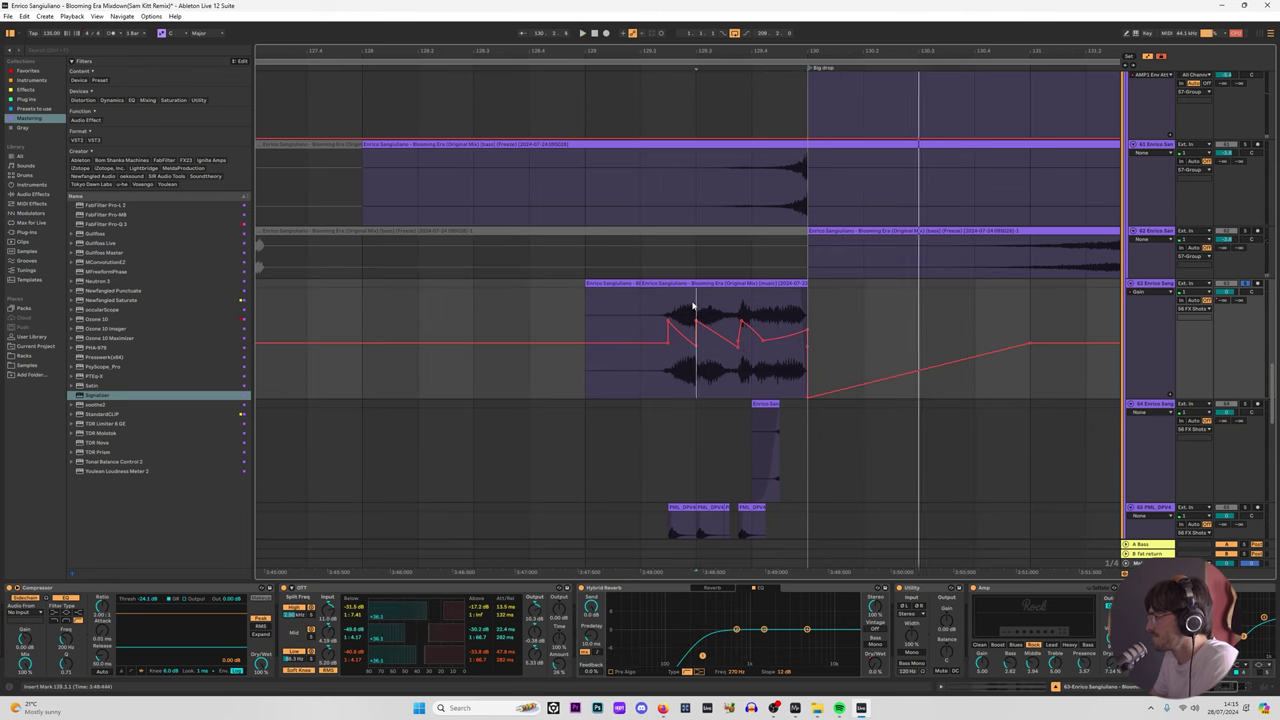
pyautogui.press('space')
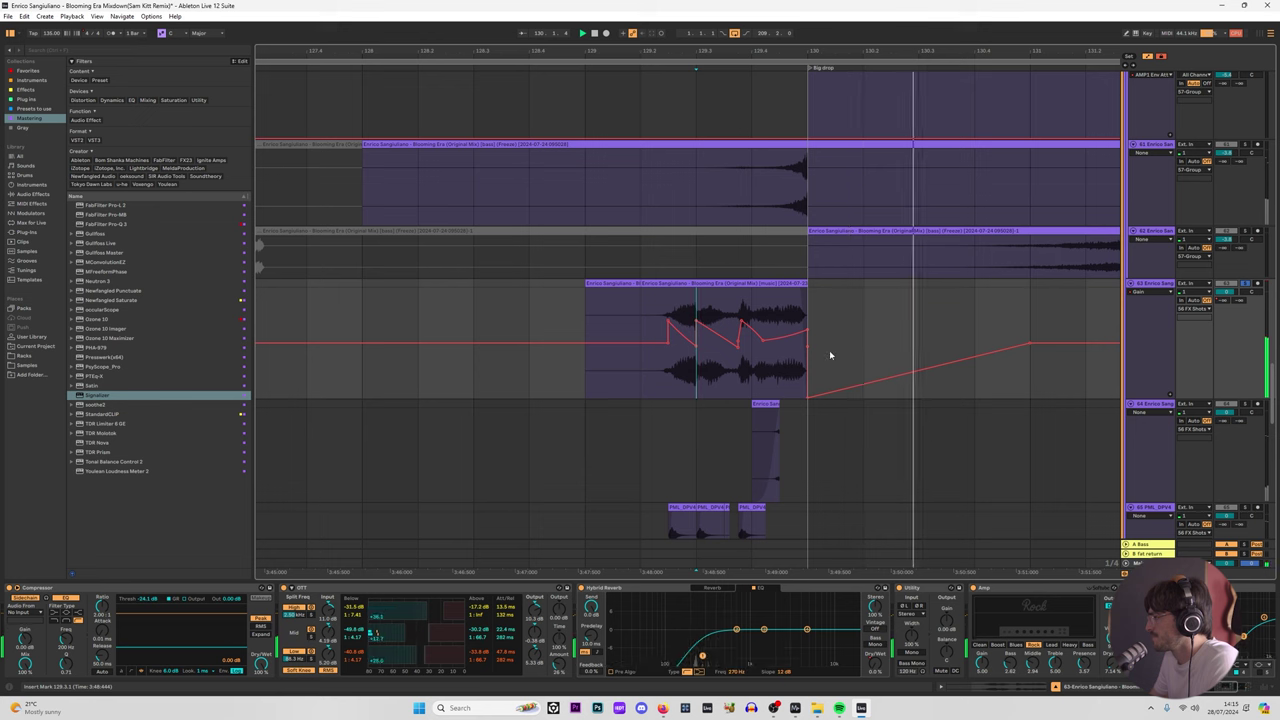
pyautogui.press('space')
pyautogui.press('space')
pyautogui.scroll(-3, 1180, 635)
pyautogui.press('space')
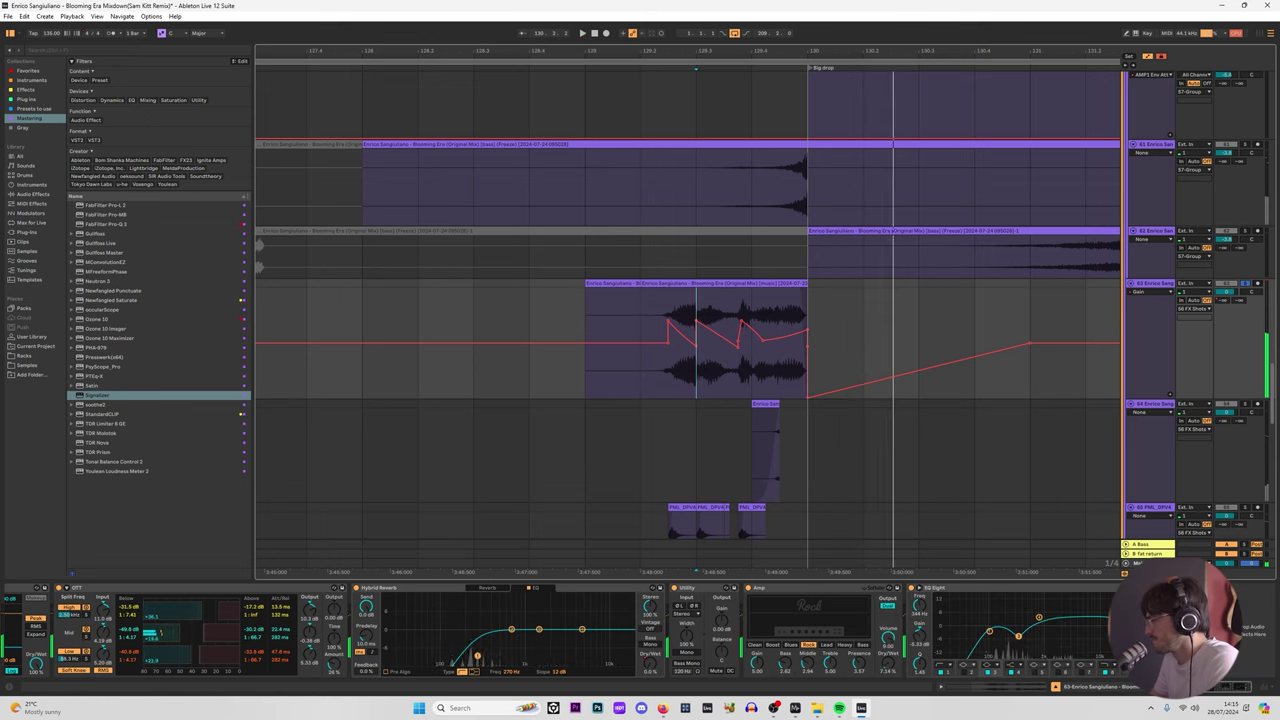
pyautogui.press('space')
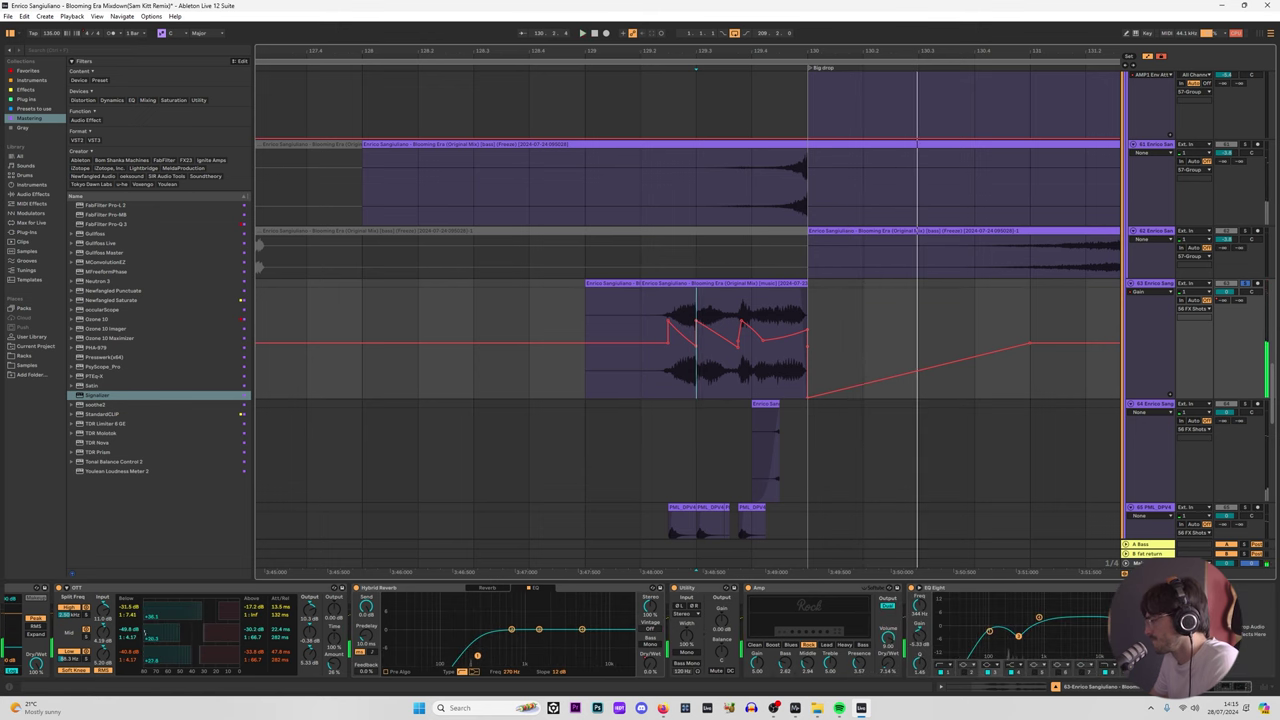
# Step: Flatten track 63's Gain automation at its minimum from the Big drop until bar 131, and replay the transition
pyautogui.rightClick(1089, 619)
pyautogui.moveTo(887, 377); pyautogui.dragTo(975, 397)
pyautogui.click(752, 316)
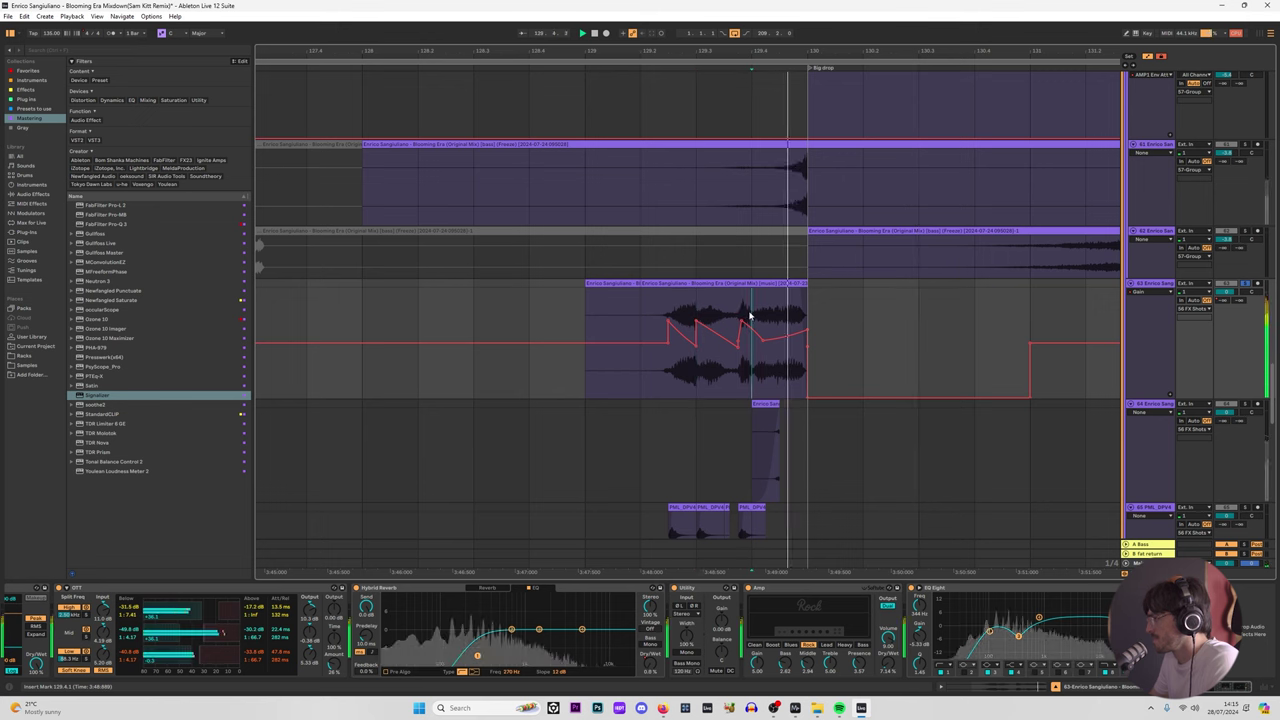
pyautogui.press('space')
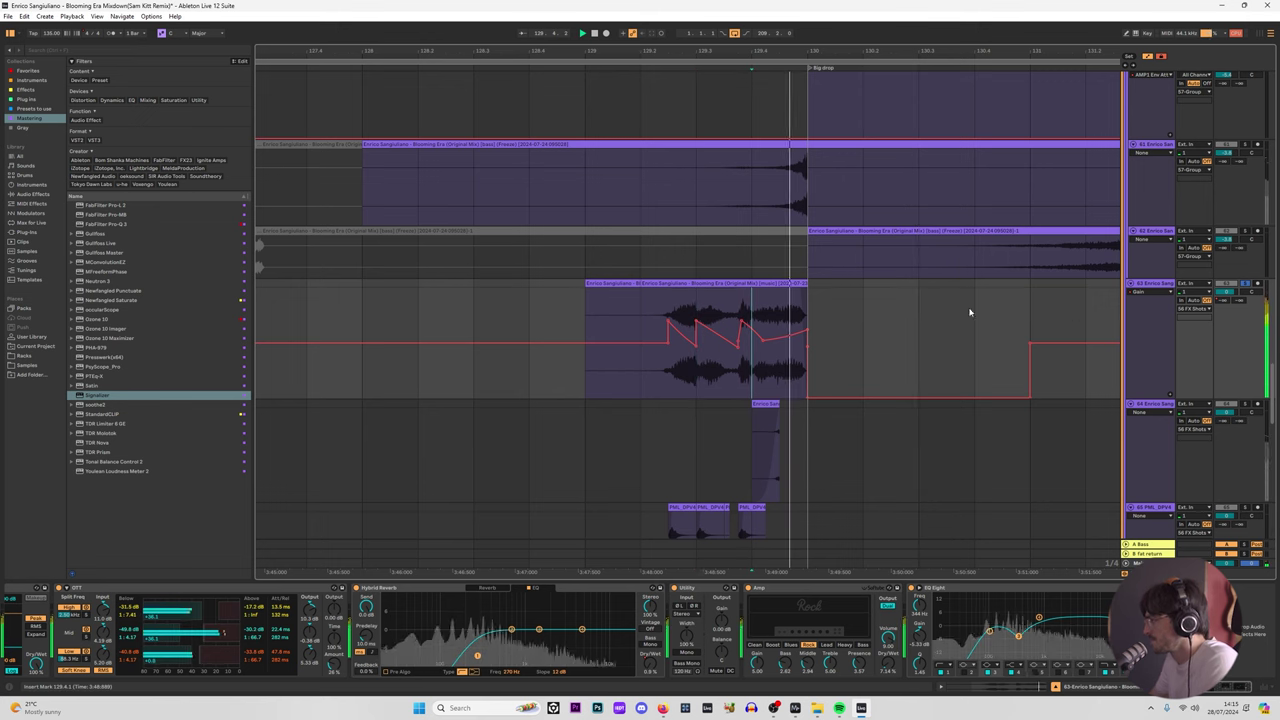
# Step: Hide the automation, fade out the end of track 63's clip, and play the full mix into the Big drop
pyautogui.press('a')
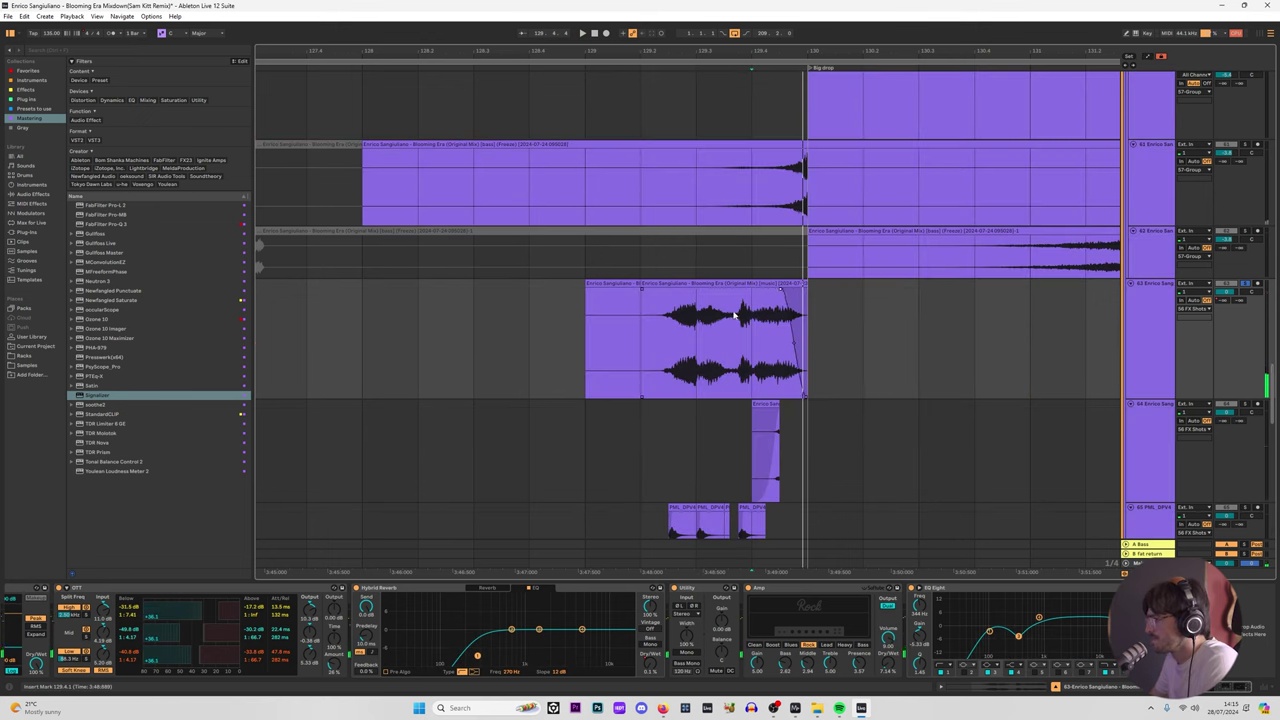
pyautogui.press('space')
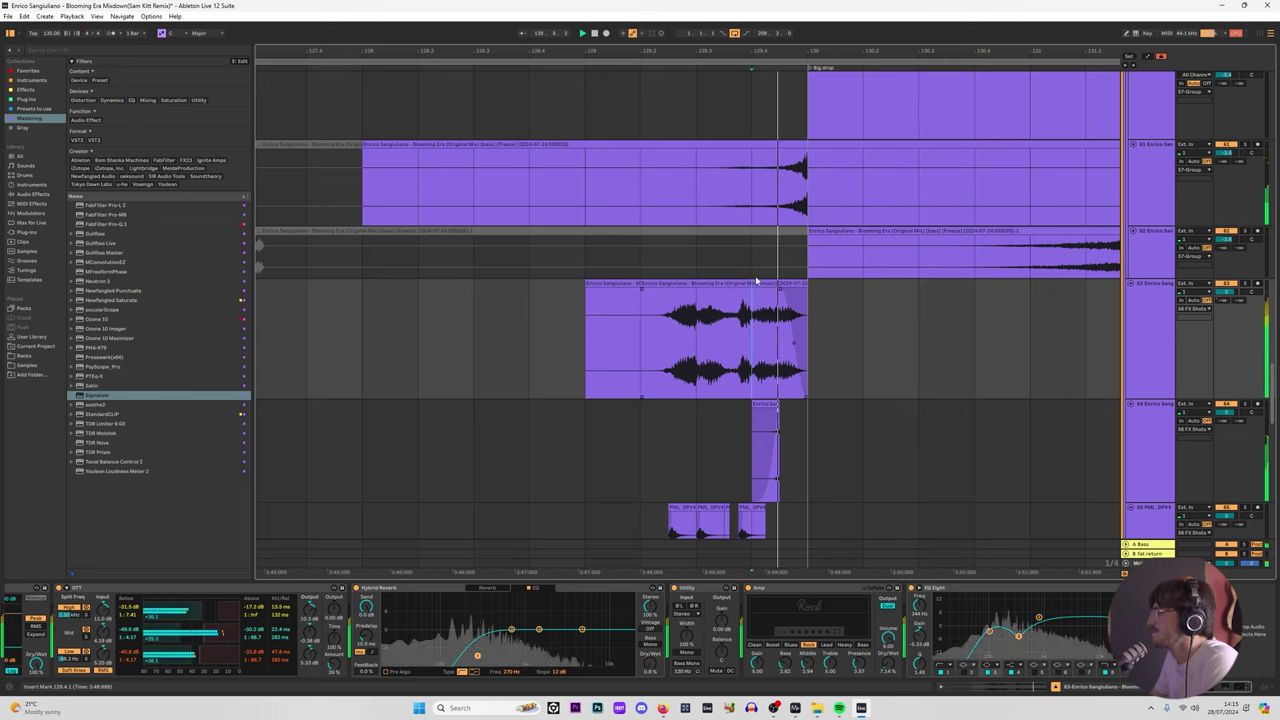
pyautogui.click(803, 158)
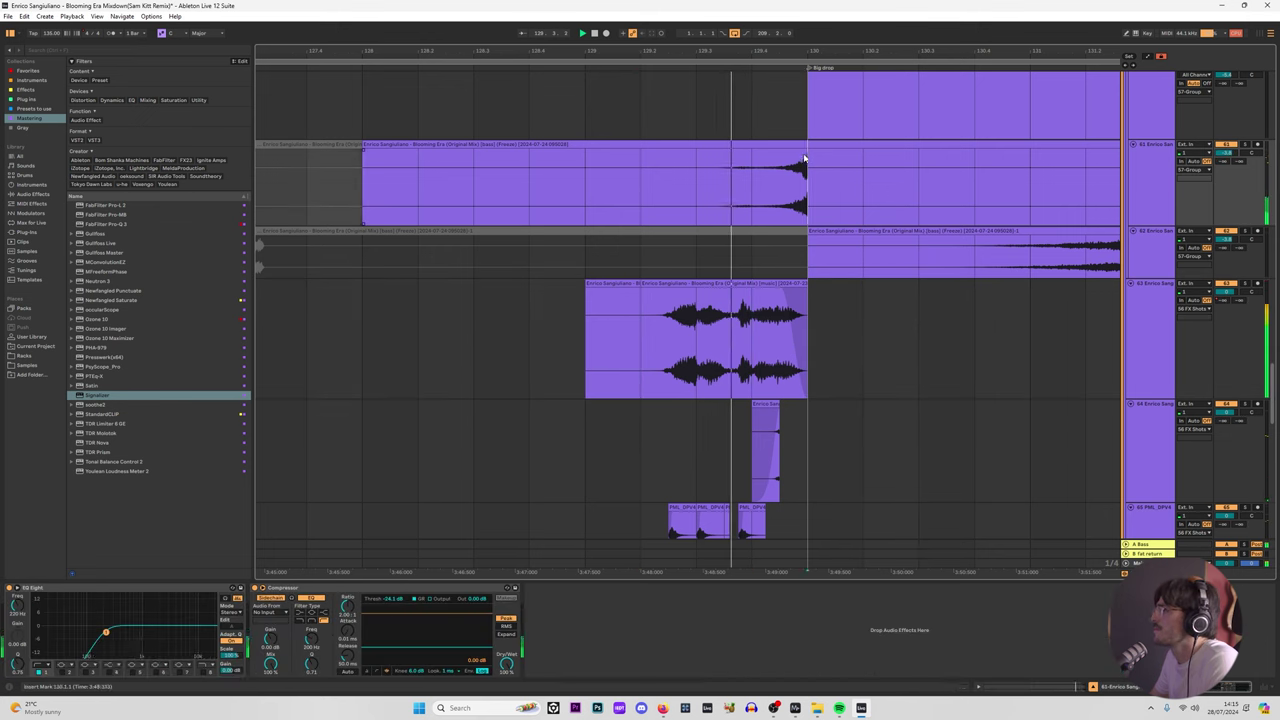
# Step: Split track 61's clip at the Big drop, deactivate the part before it, and replay the transition
pyautogui.hotkey('ctrl', 'e')
pyautogui.click(800, 145)
pyautogui.press('0')
pyautogui.press('space')
pyautogui.press('space')
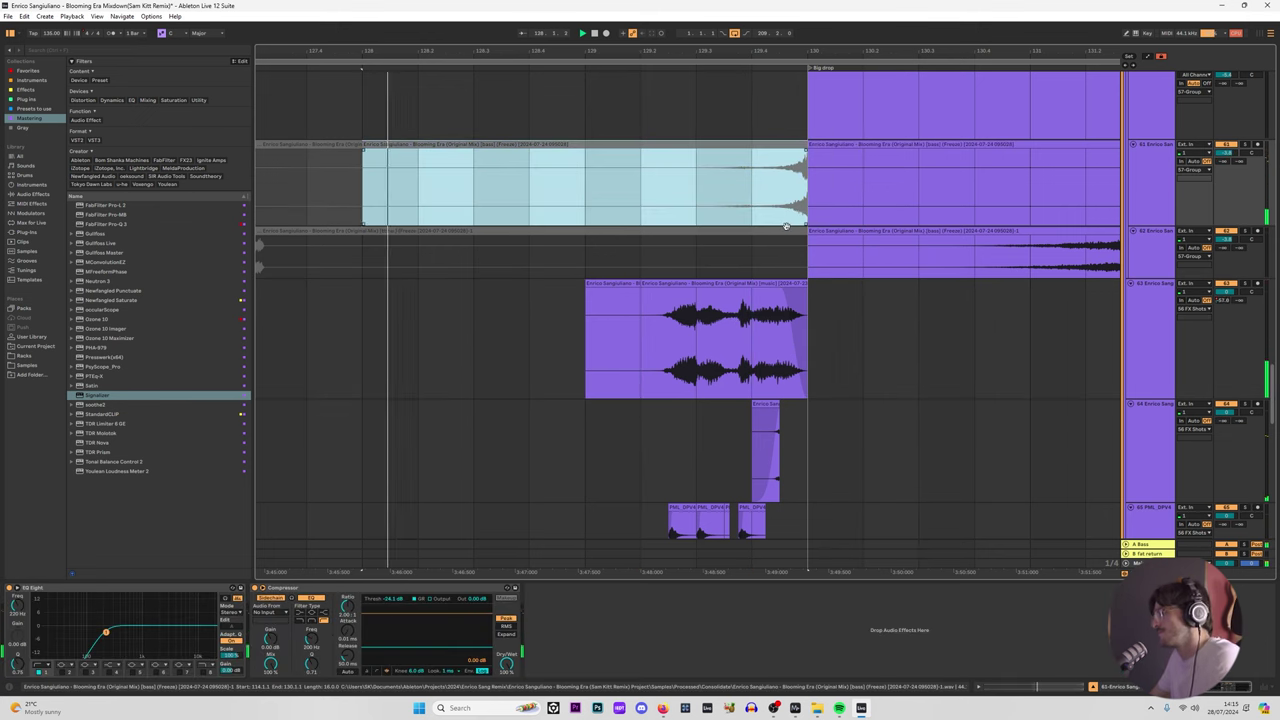
pyautogui.click(806, 307)
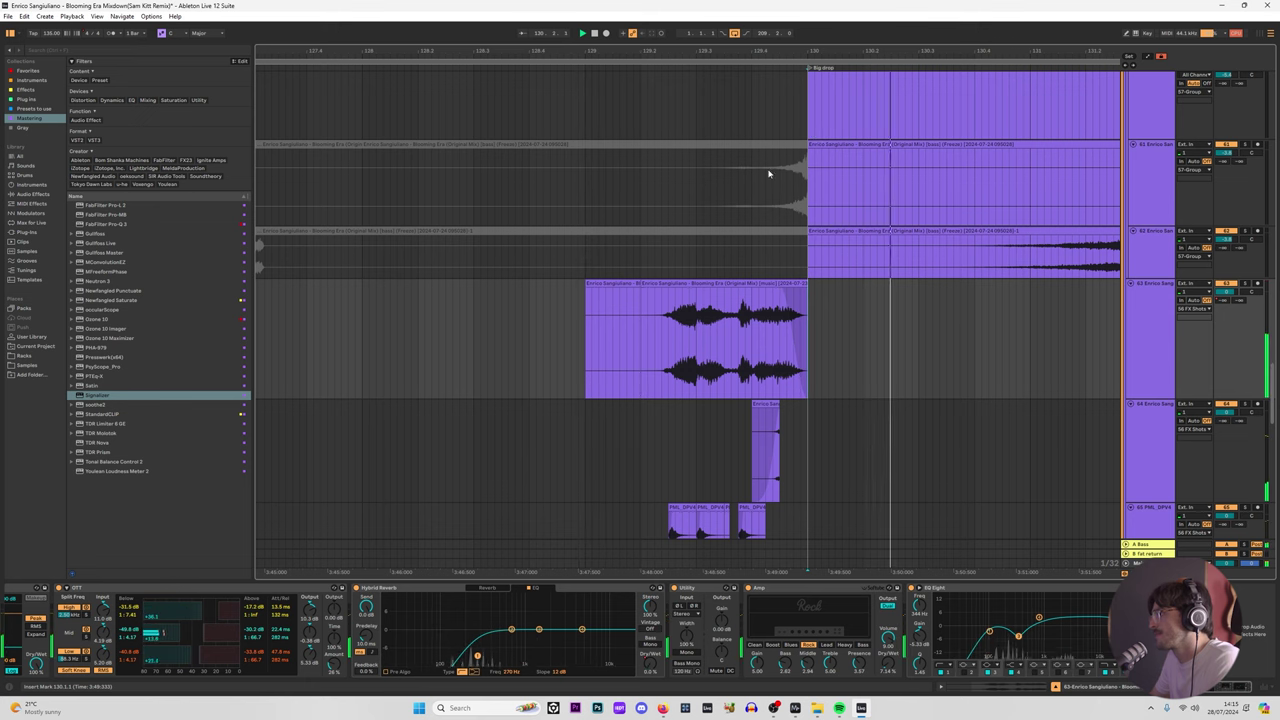
# Step: Play the last beat before the Big drop to check the effect clips on tracks 63 to 65
pyautogui.click(731, 255)
pyautogui.scroll(-5, 770, 400)
pyautogui.press('space')
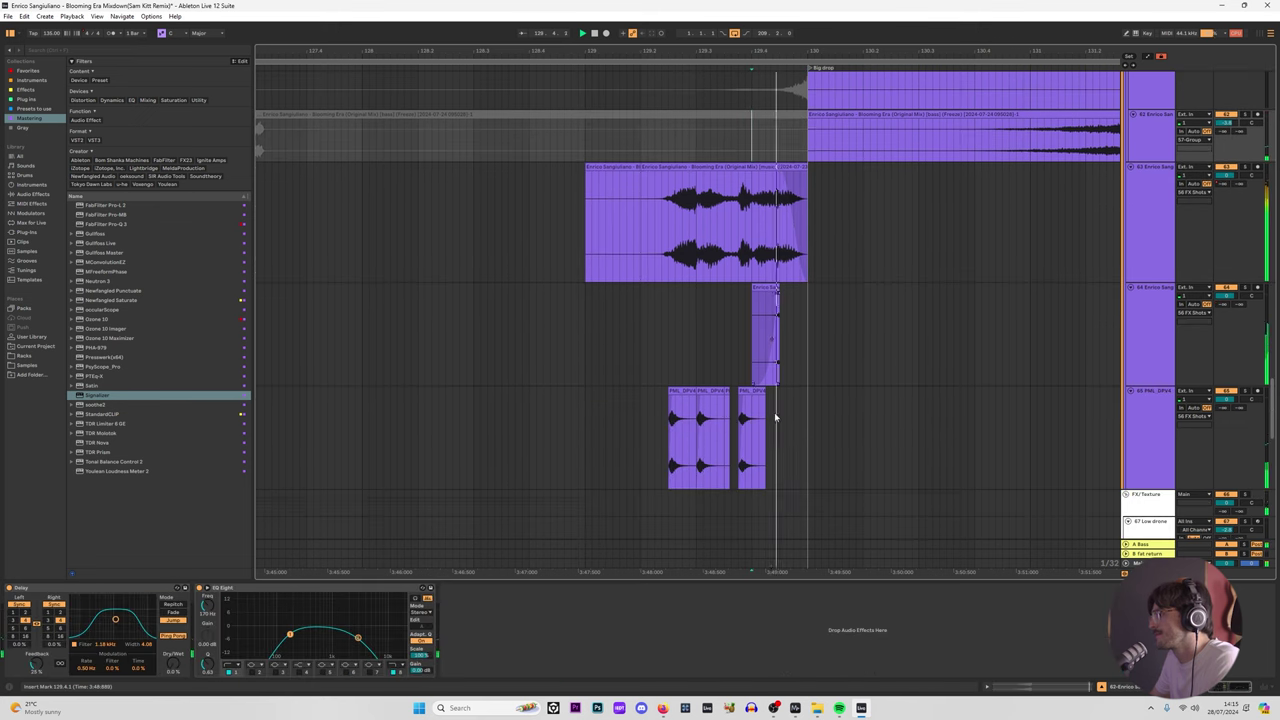
pyautogui.scroll(1, 762, 211)
pyautogui.click(755, 194)
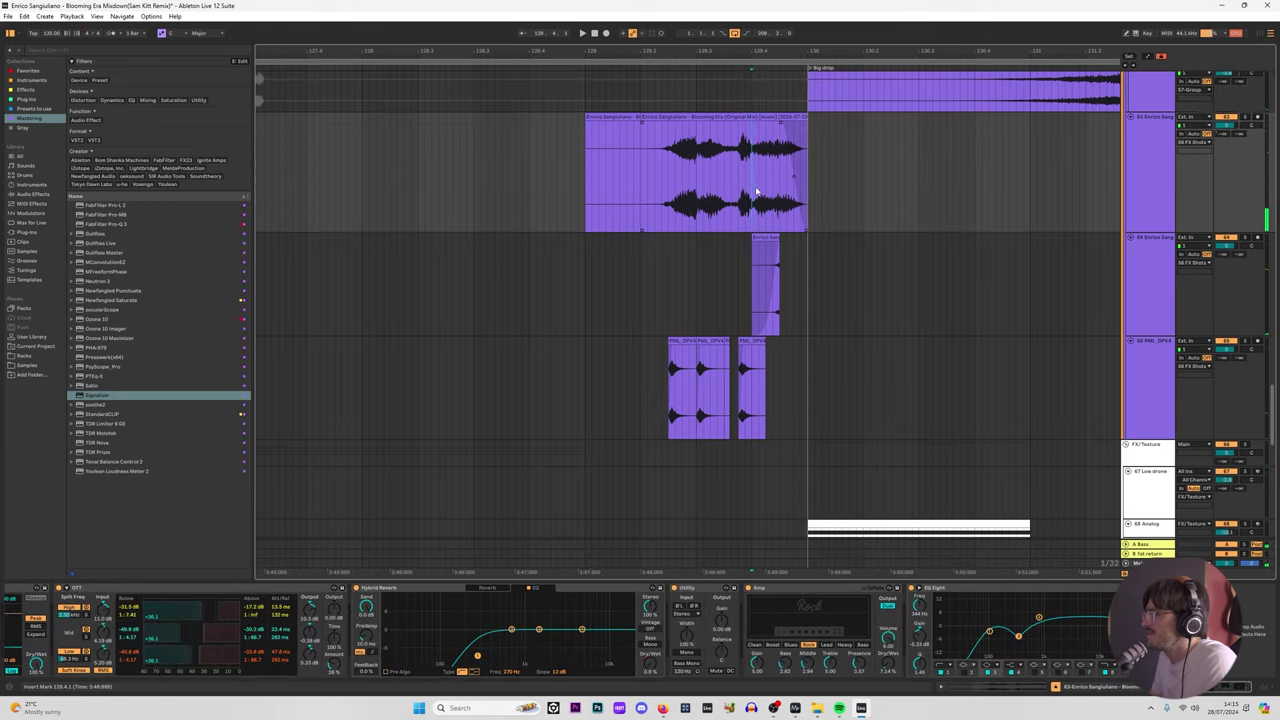
pyautogui.press('space')
# Step: Solo track 63 to hear its clip's tail, then unsolo it and replay the full mix into the Big drop
pyautogui.scroll(5, 853, 241)
pyautogui.scroll(3, 945, 293)
pyautogui.scroll(-3, 786, 420)
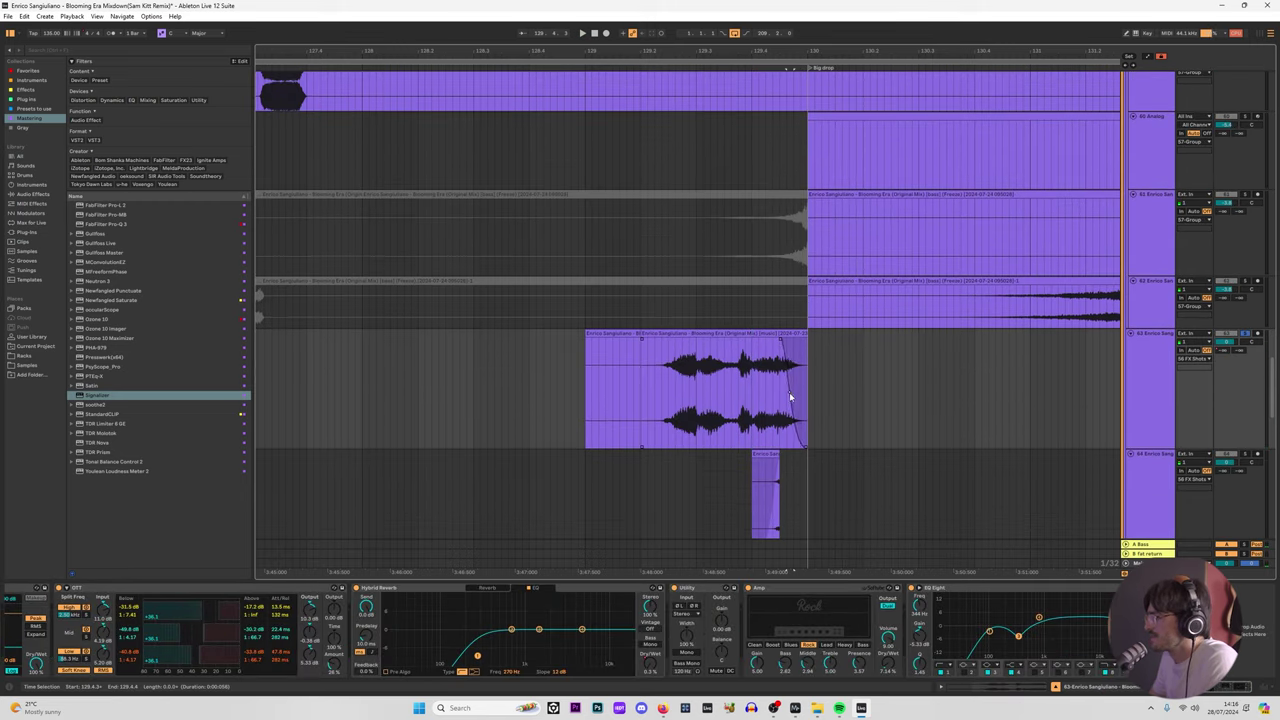
pyautogui.click(613, 373)
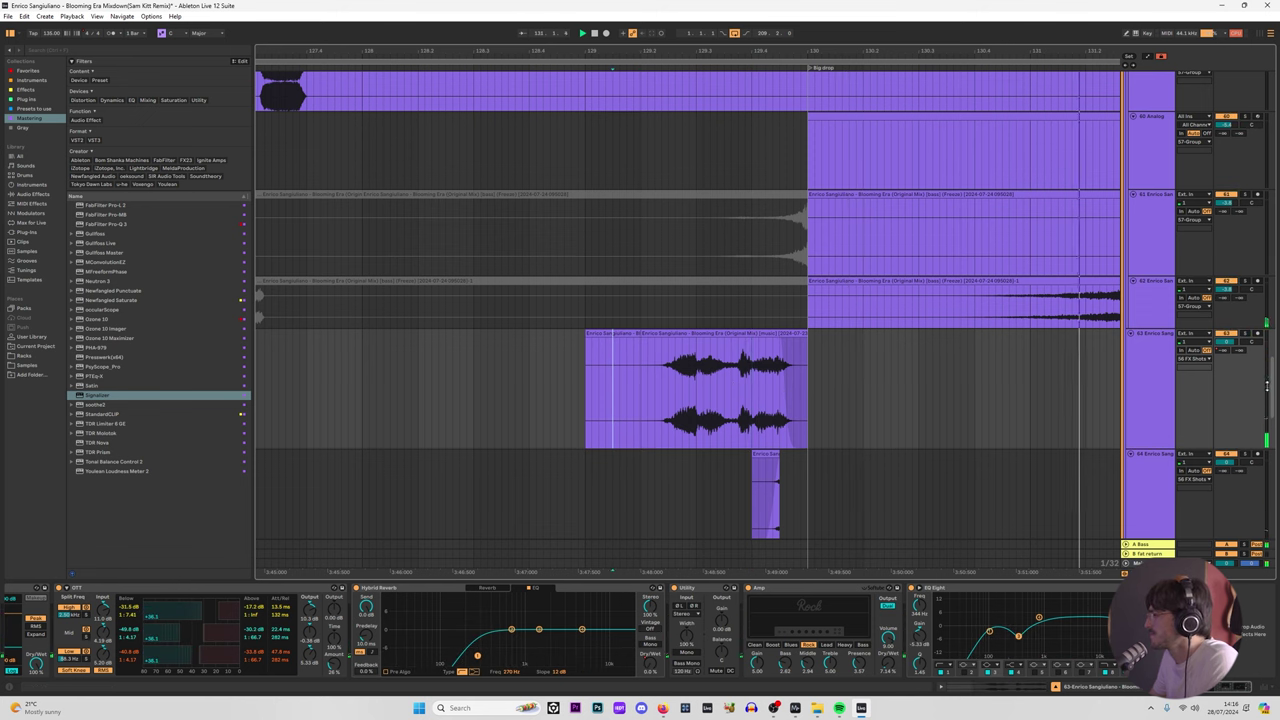
pyautogui.scroll(-5, 1219, 390)
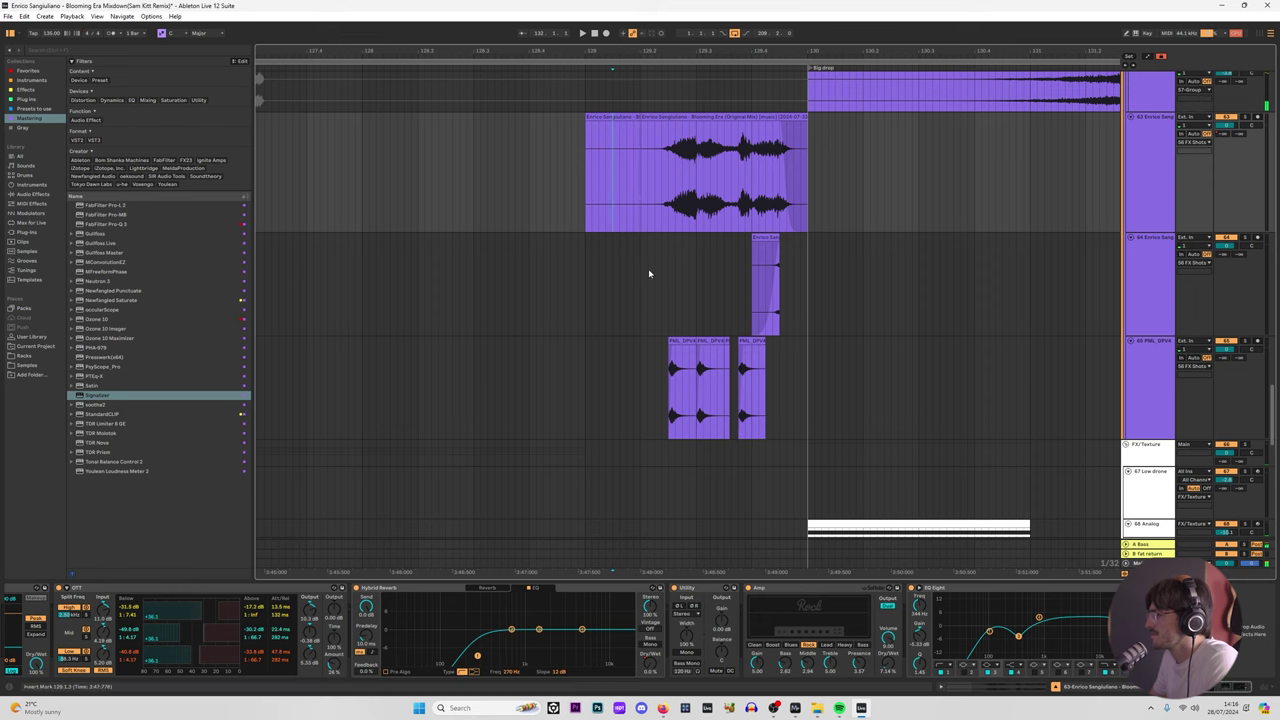
pyautogui.click(648, 273)
pyautogui.press('space')
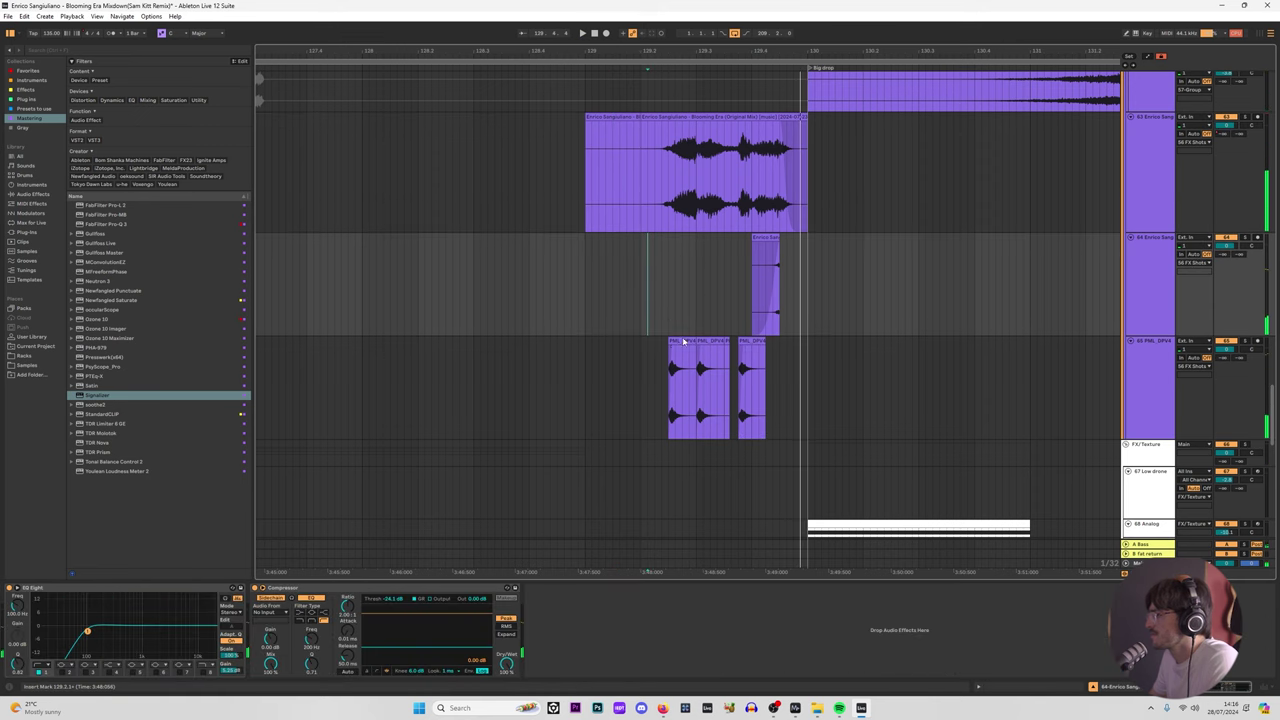
# Step: Solo tracks 63 to 65, boost the first two PML_DPV4 hits on track 65, and play the phrase
pyautogui.click(683, 341)
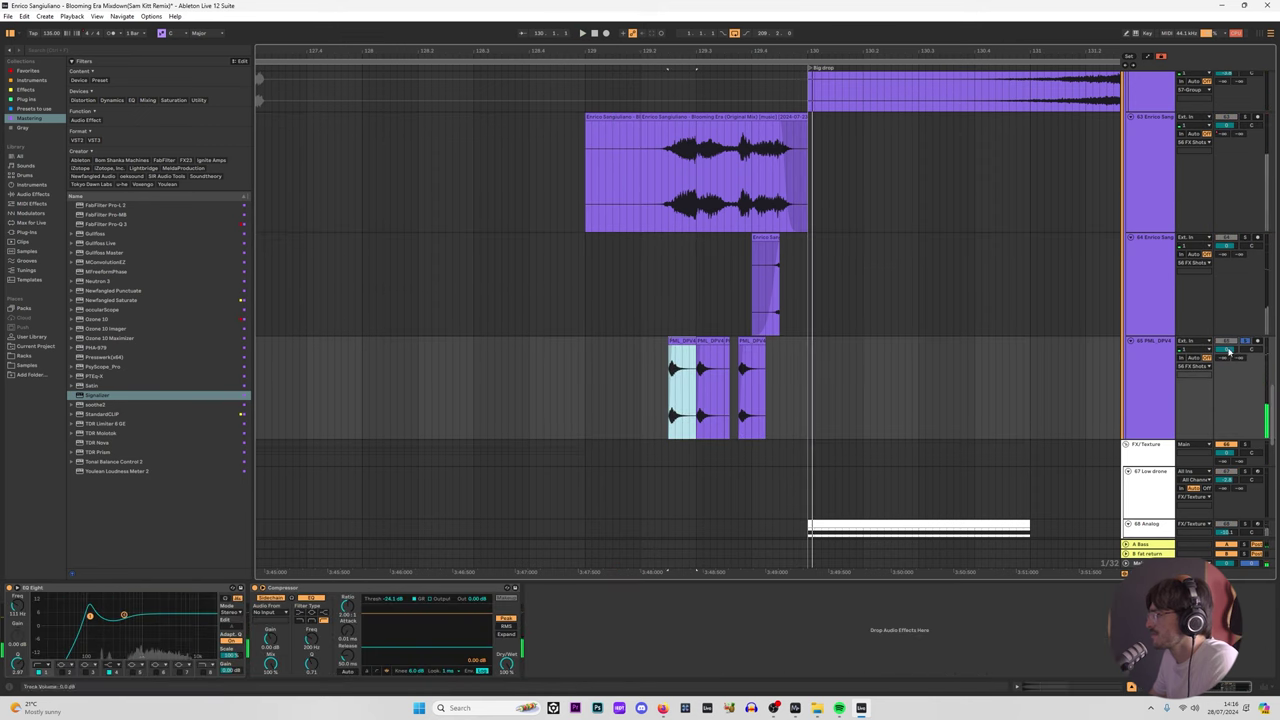
pyautogui.click(1248, 120)
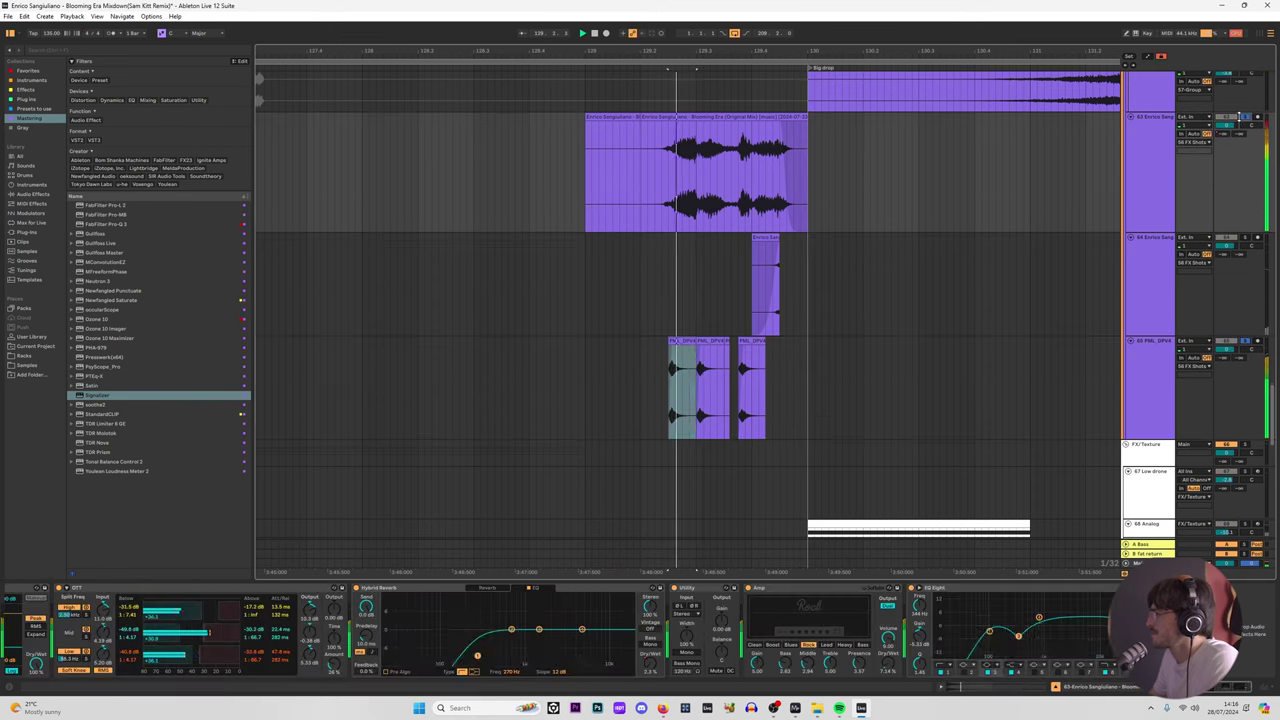
pyautogui.press('a')
pyautogui.press('a')
pyautogui.click(672, 343)
pyautogui.press('space')
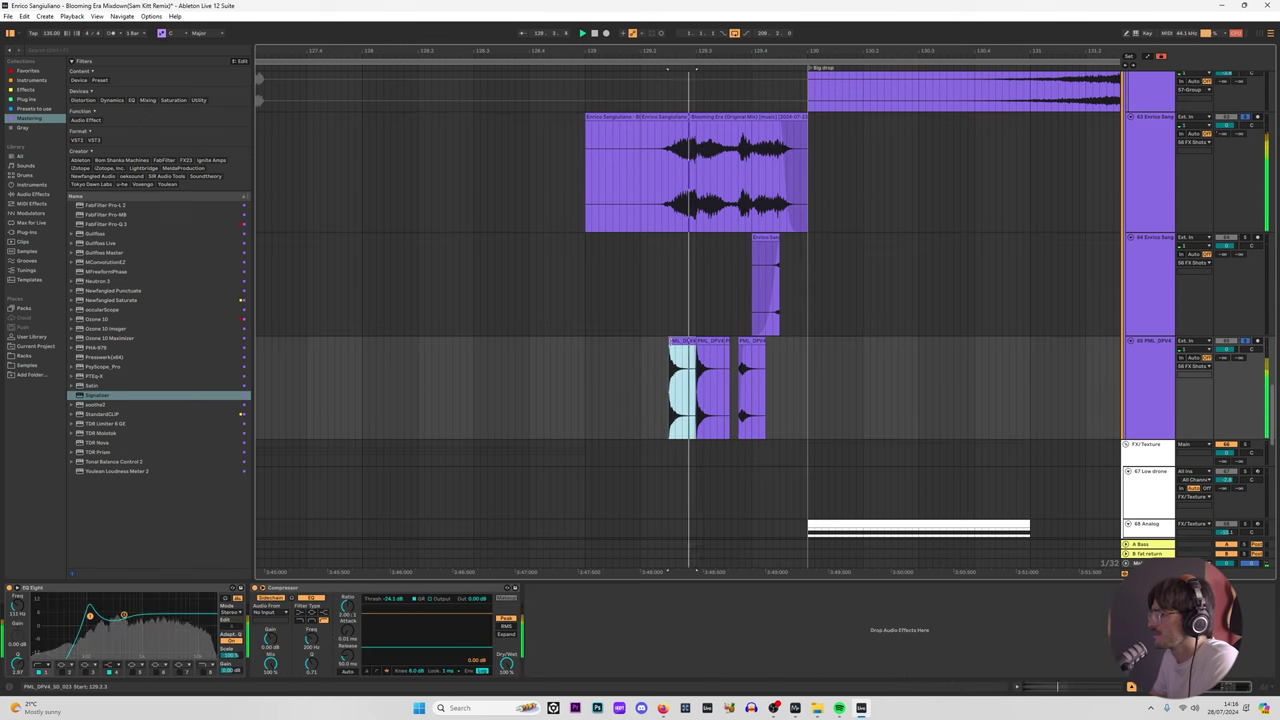
pyautogui.press('space')
pyautogui.press('space')
# Step: Copy the boosted PML_DPV4 hit over the third hit on track 65 and replay the fill into the Big drop
pyautogui.moveTo(671, 343)
pyautogui.mouseDown()
pyautogui.moveTo(759, 350)
pyautogui.moveTo(745, 350)
pyautogui.mouseUp()
pyautogui.hotkey('ctrl', 'z')
pyautogui.keyDown('shift'); pyautogui.click(709, 341); pyautogui.keyUp('shift')
pyautogui.click(708, 342)
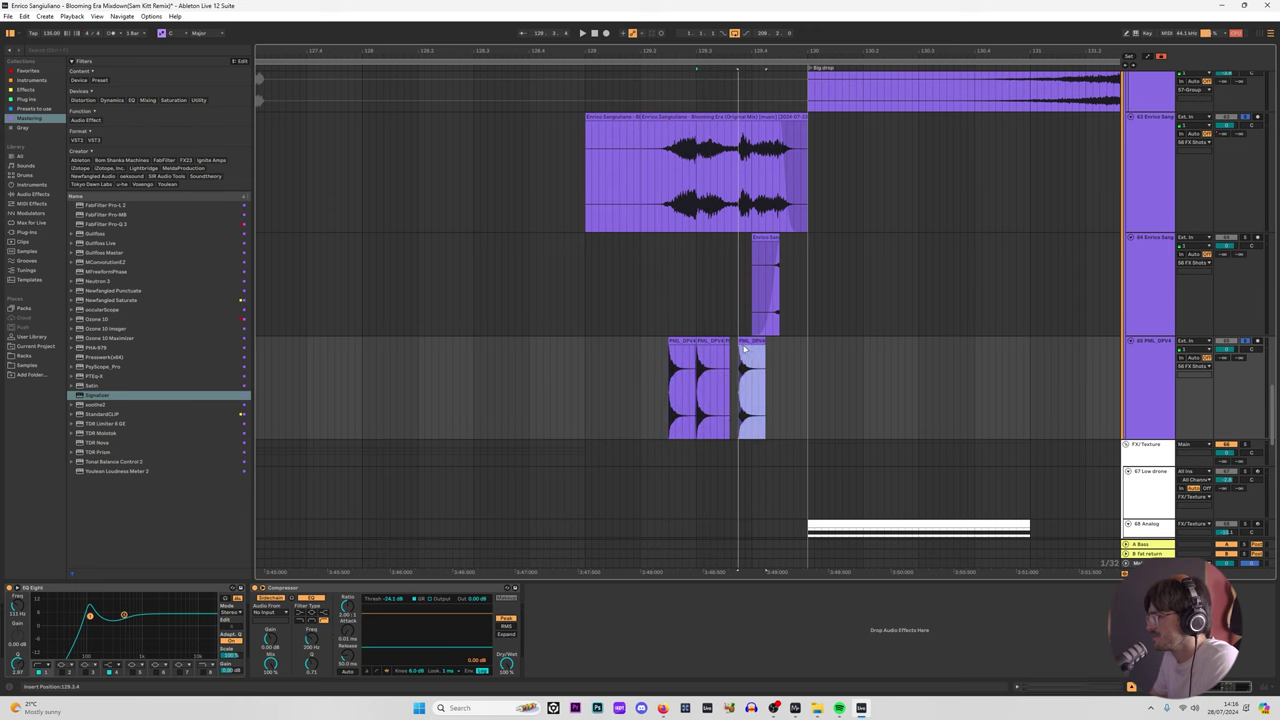
pyautogui.click(669, 366)
pyautogui.press('space')
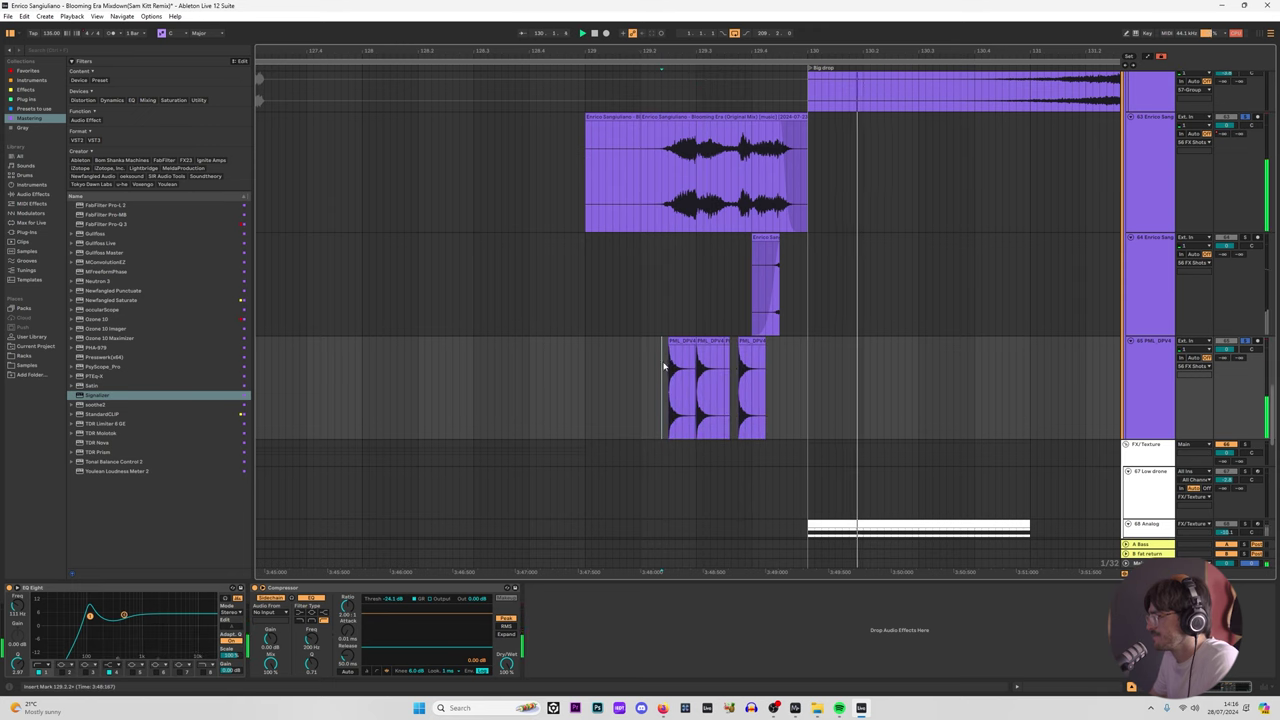
# Step: Clear the effect track solos, unfold the Pad group, solo it, and play from bar 129 into the Big drop
pyautogui.click(757, 238)
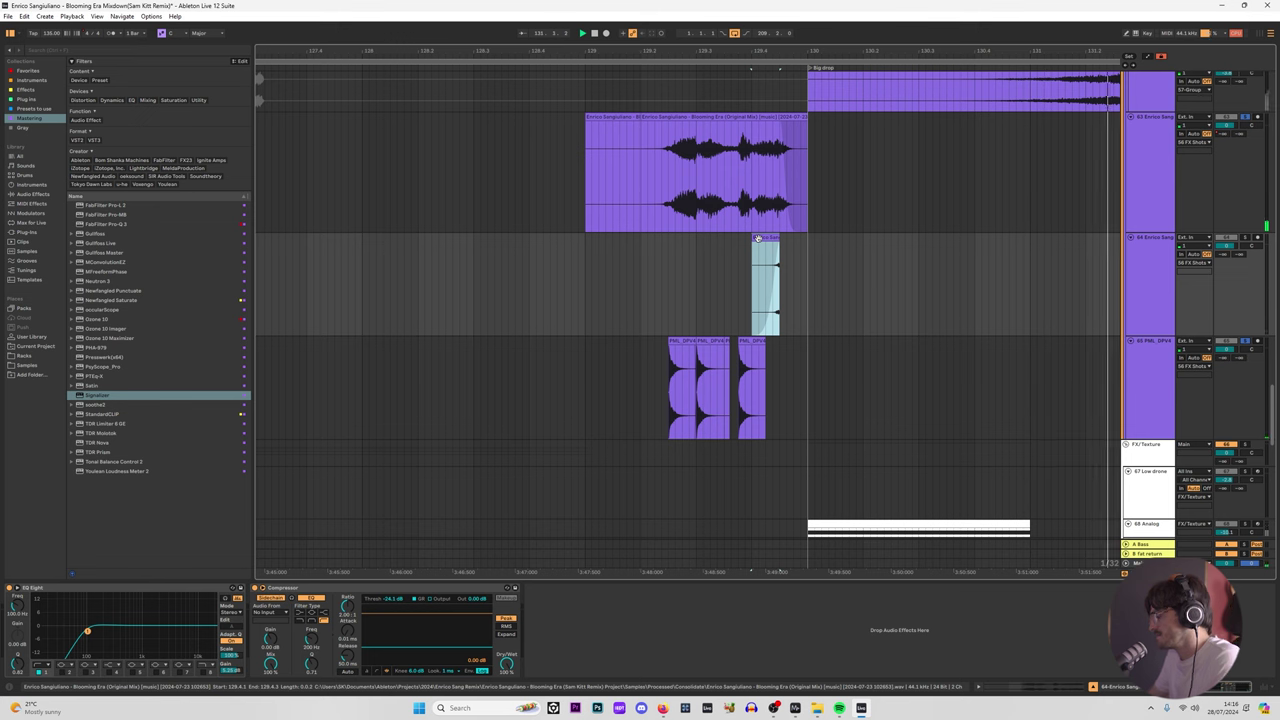
pyautogui.scroll(10, 759, 242)
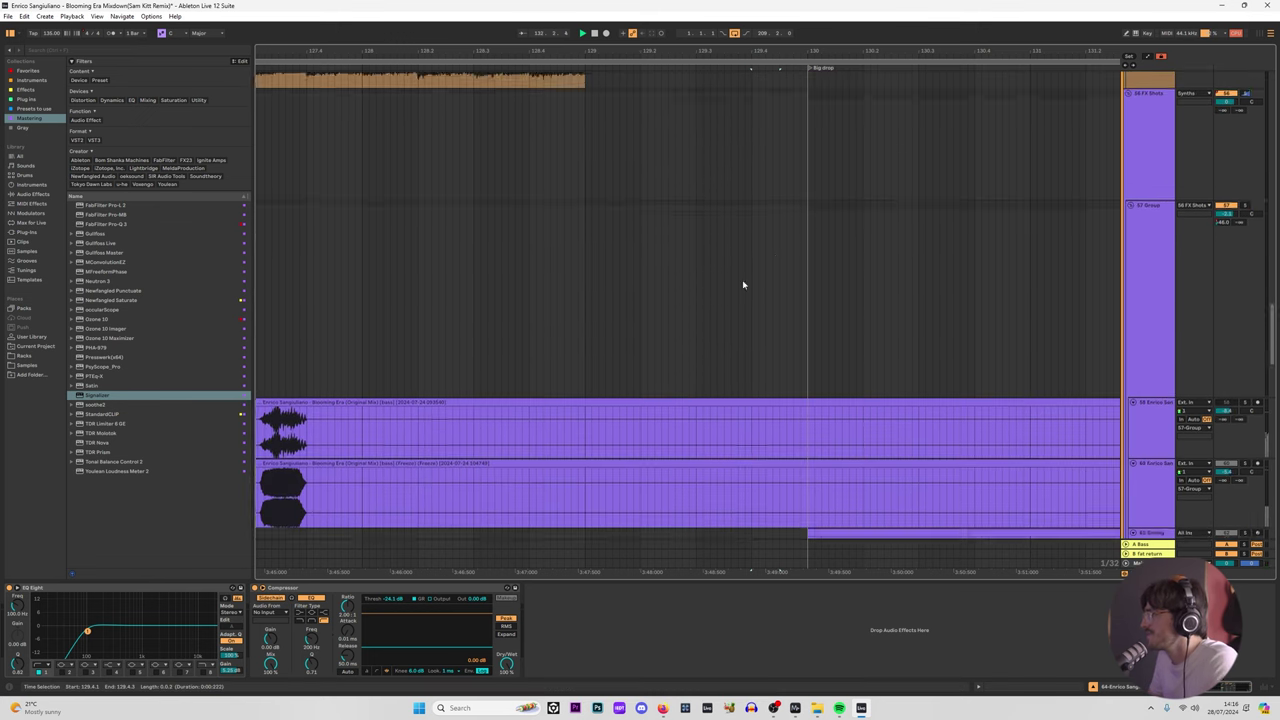
pyautogui.scroll(10, 743, 285)
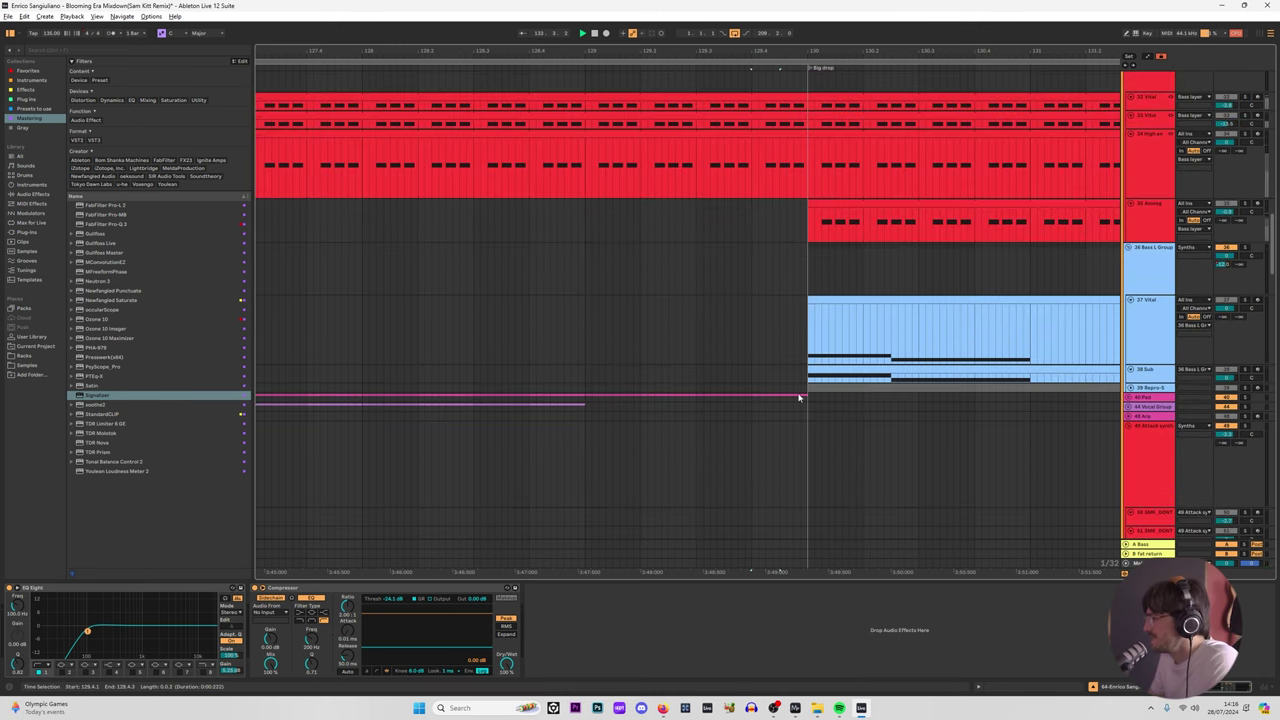
pyautogui.doubleClick(799, 397)
pyautogui.scroll(-3, 720, 408)
pyautogui.click(578, 328)
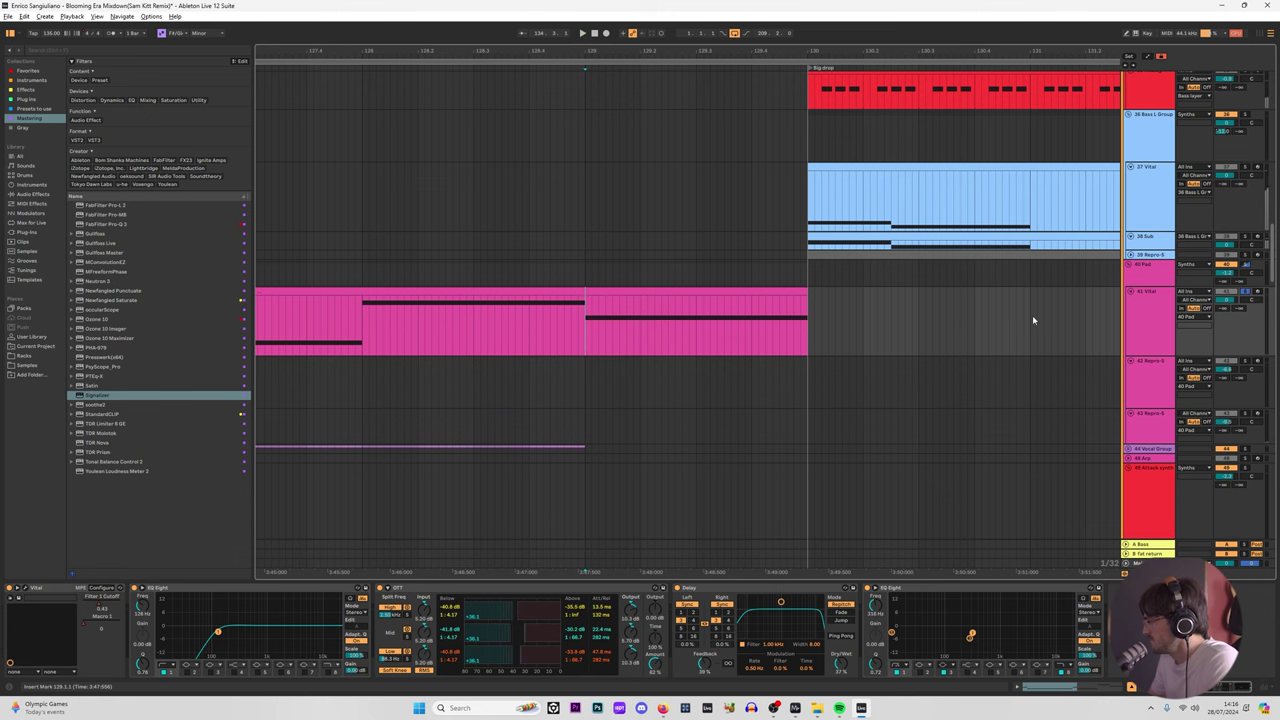
pyautogui.press('space')
pyautogui.click(1105, 270)
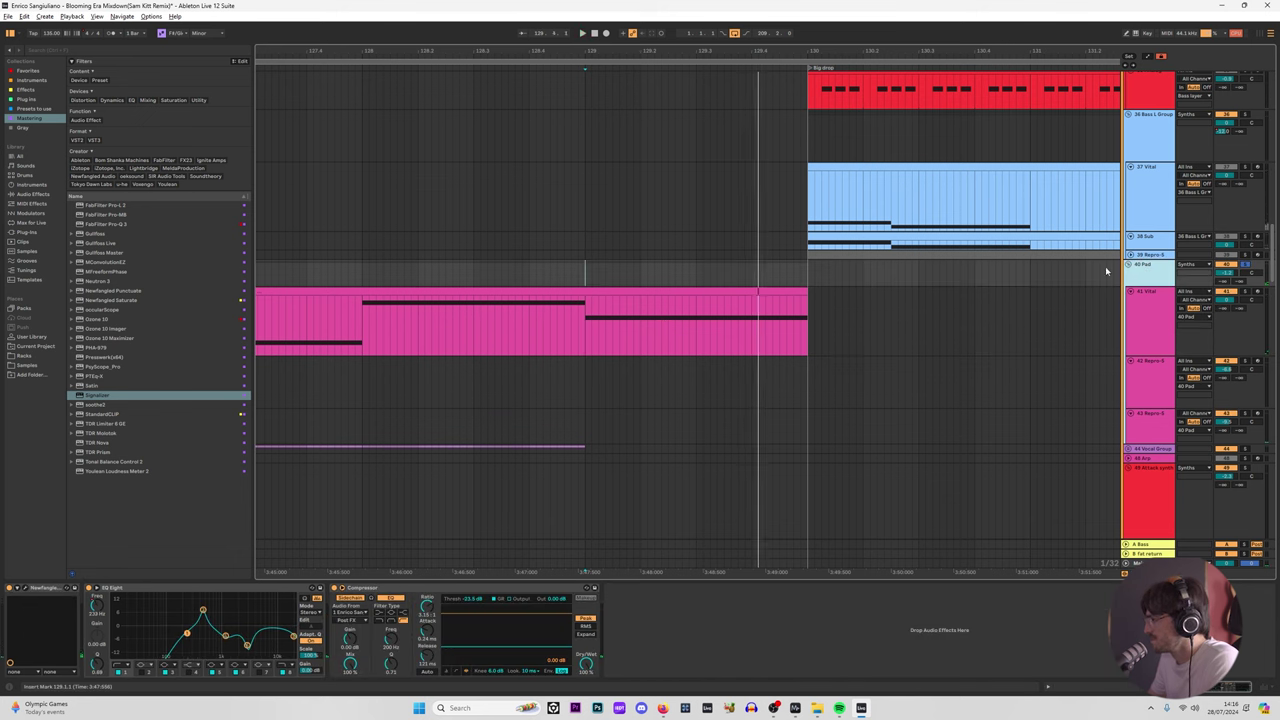
# Step: Automate the Pad group's 1 Frequency A to rise steeply just before the Big drop and ramp back down by about bar 136
pyautogui.scroll(-5, 551, 294)
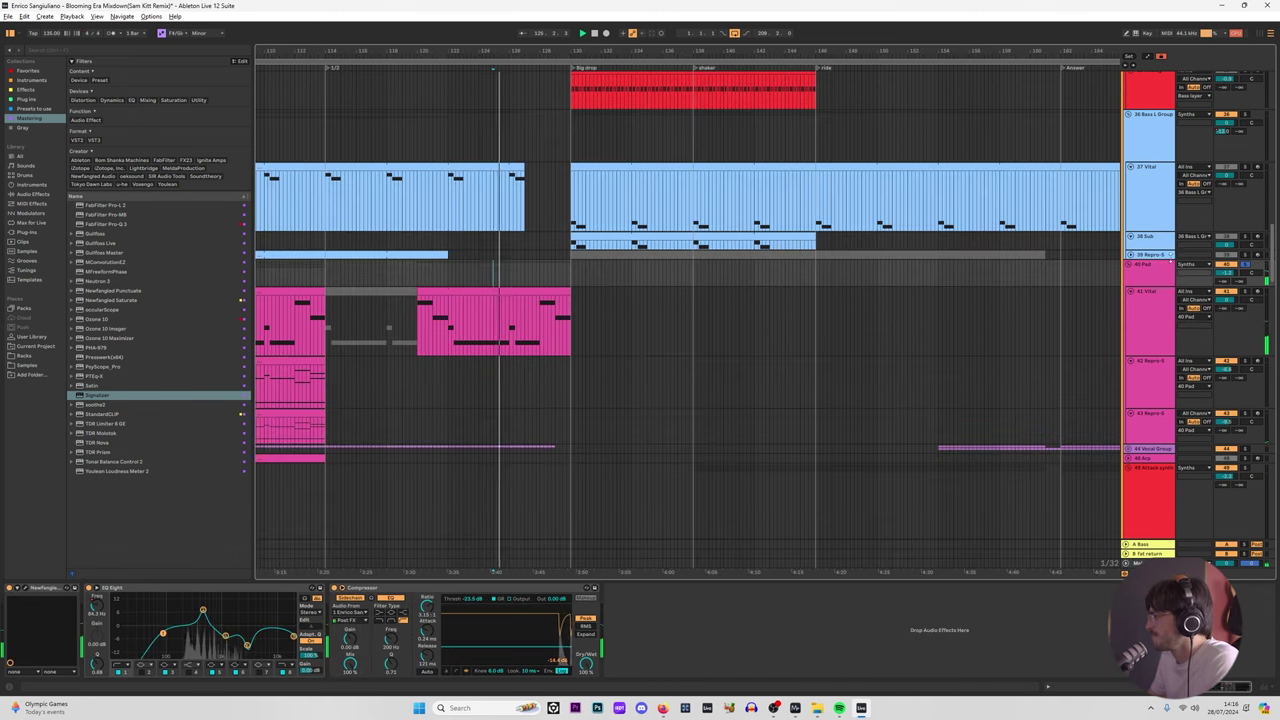
pyautogui.press('a')
pyautogui.scroll(4, 521, 281)
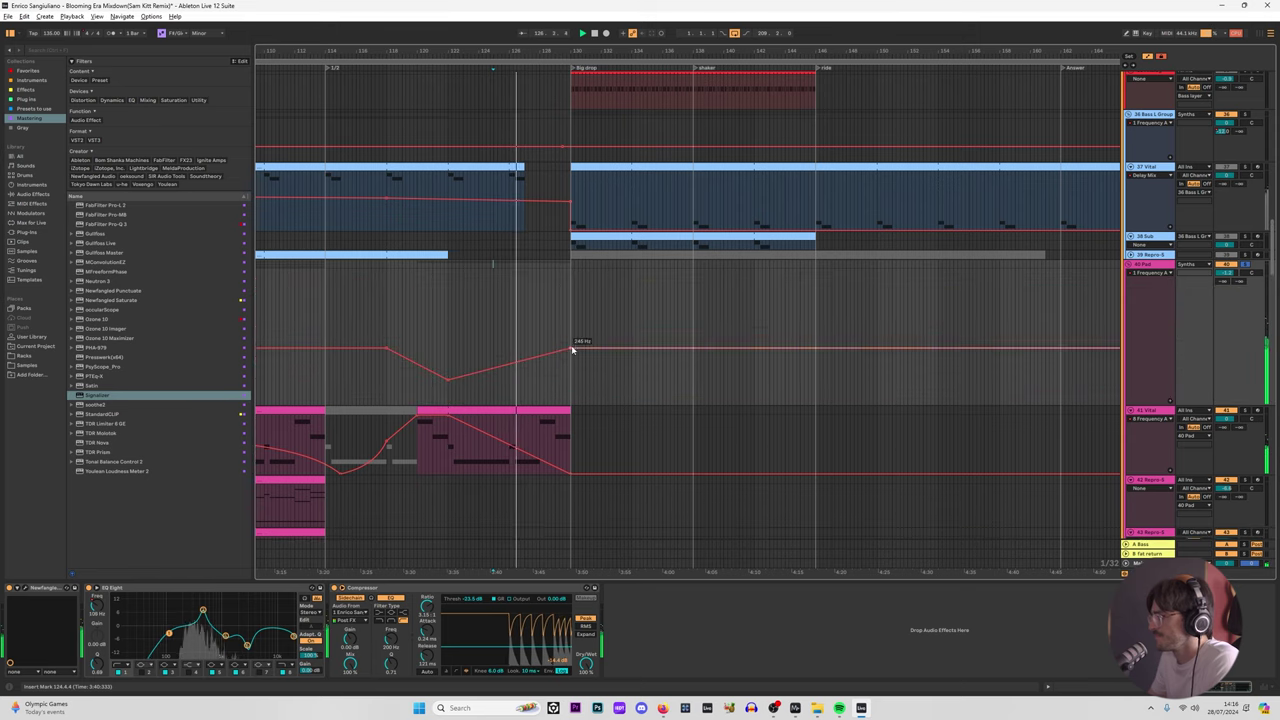
pyautogui.click(558, 351)
pyautogui.moveTo(568, 351); pyautogui.dragTo(570, 271)
pyautogui.click(578, 351)
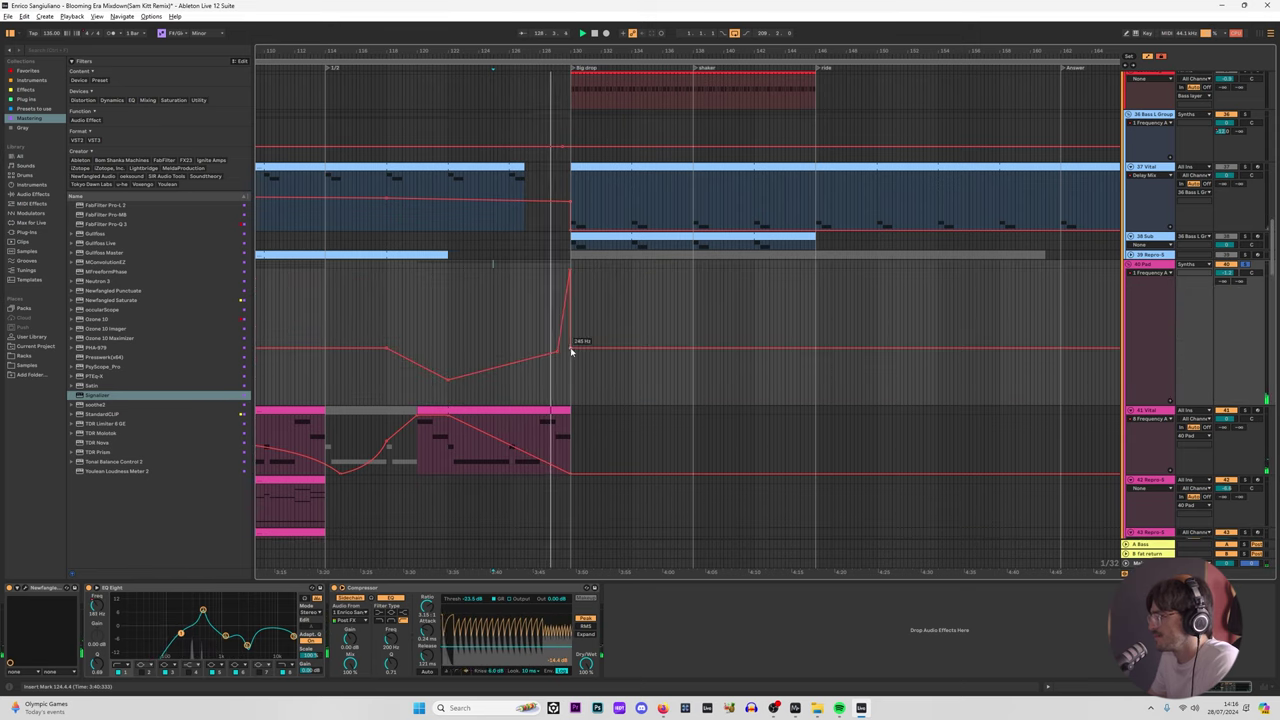
pyautogui.moveTo(571, 349); pyautogui.dragTo(663, 347)
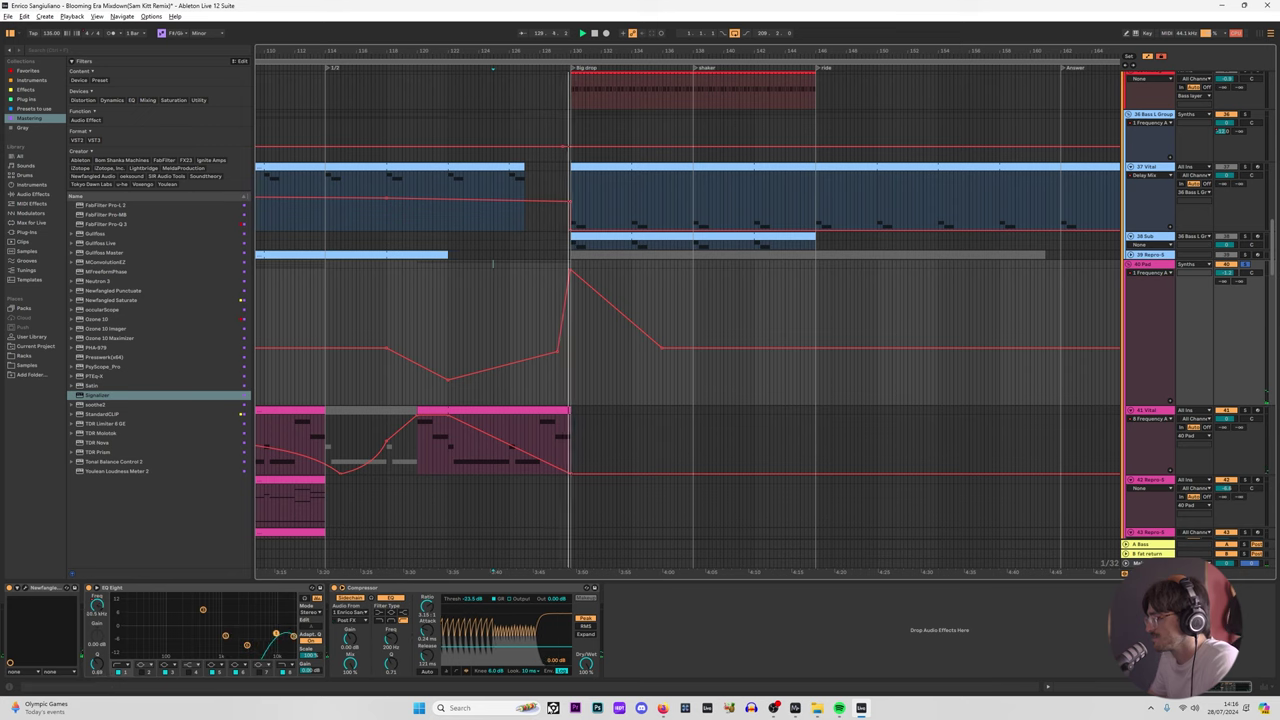
# Step: Solo the Bass layer and then the whole Synths group while playing across the Big drop
pyautogui.scroll(5, 1208, 352)
pyautogui.scroll(1, 1020, 205)
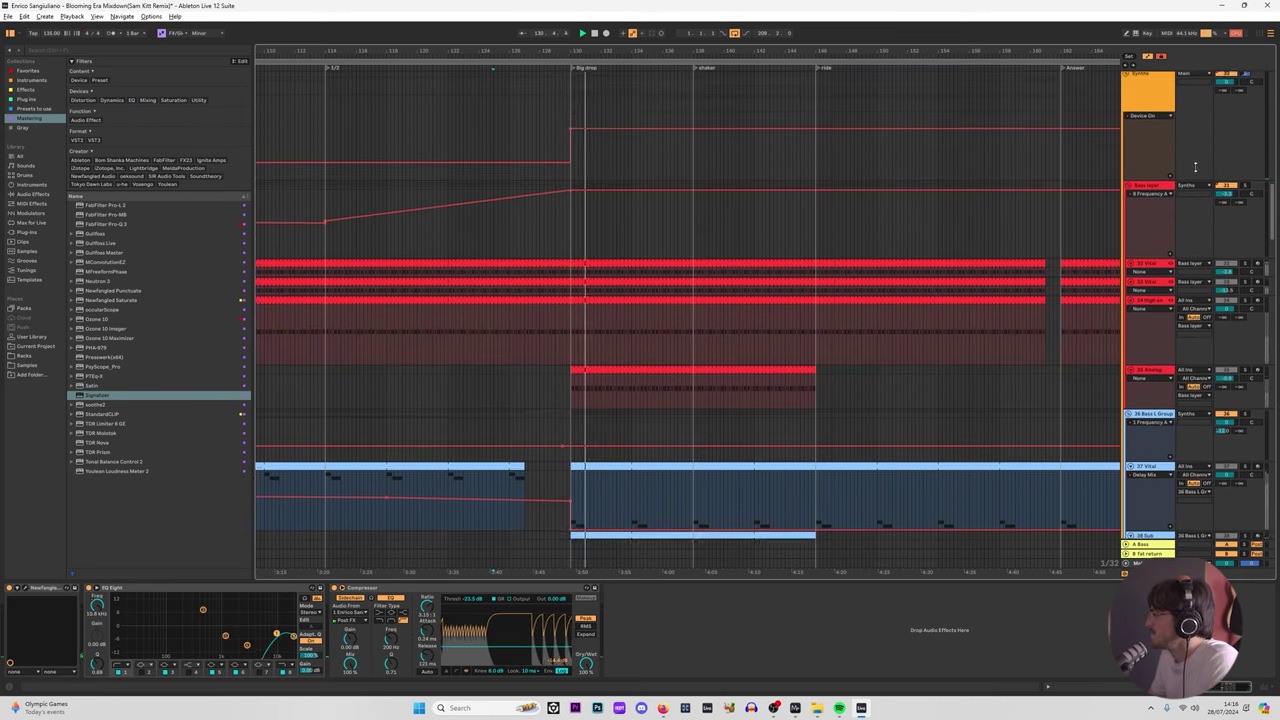
pyautogui.click(965, 190)
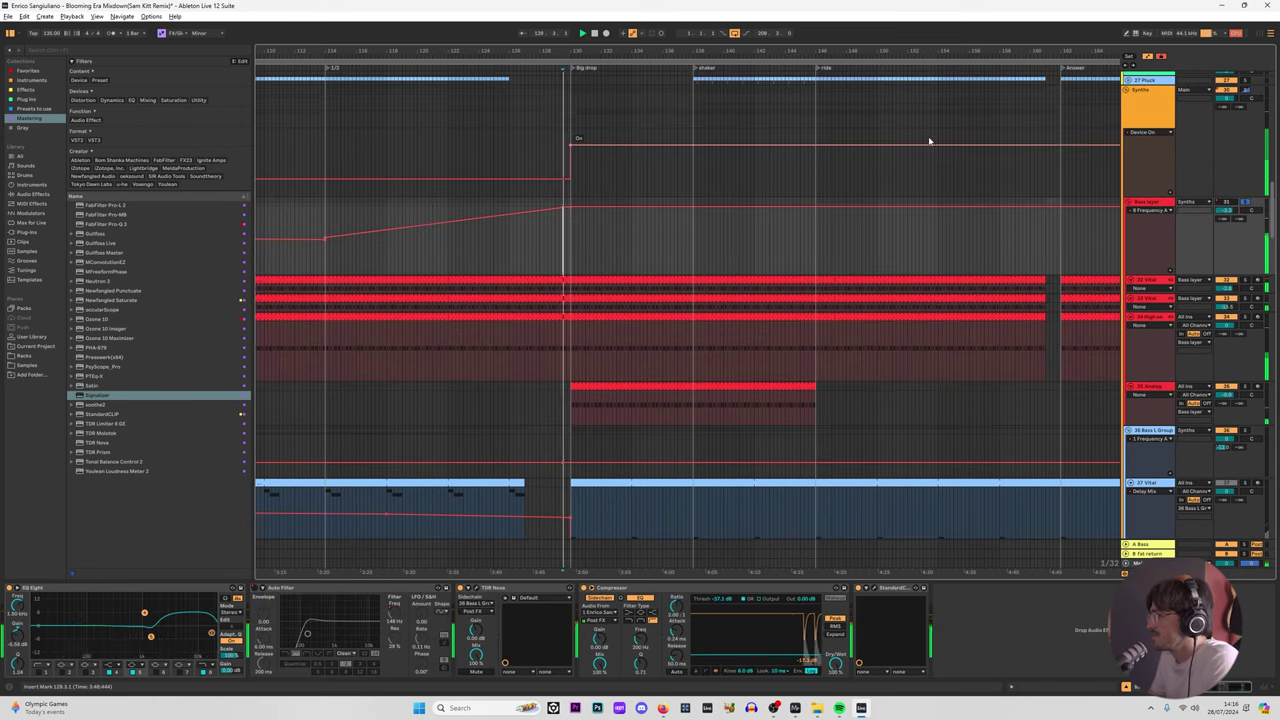
pyautogui.click(566, 175)
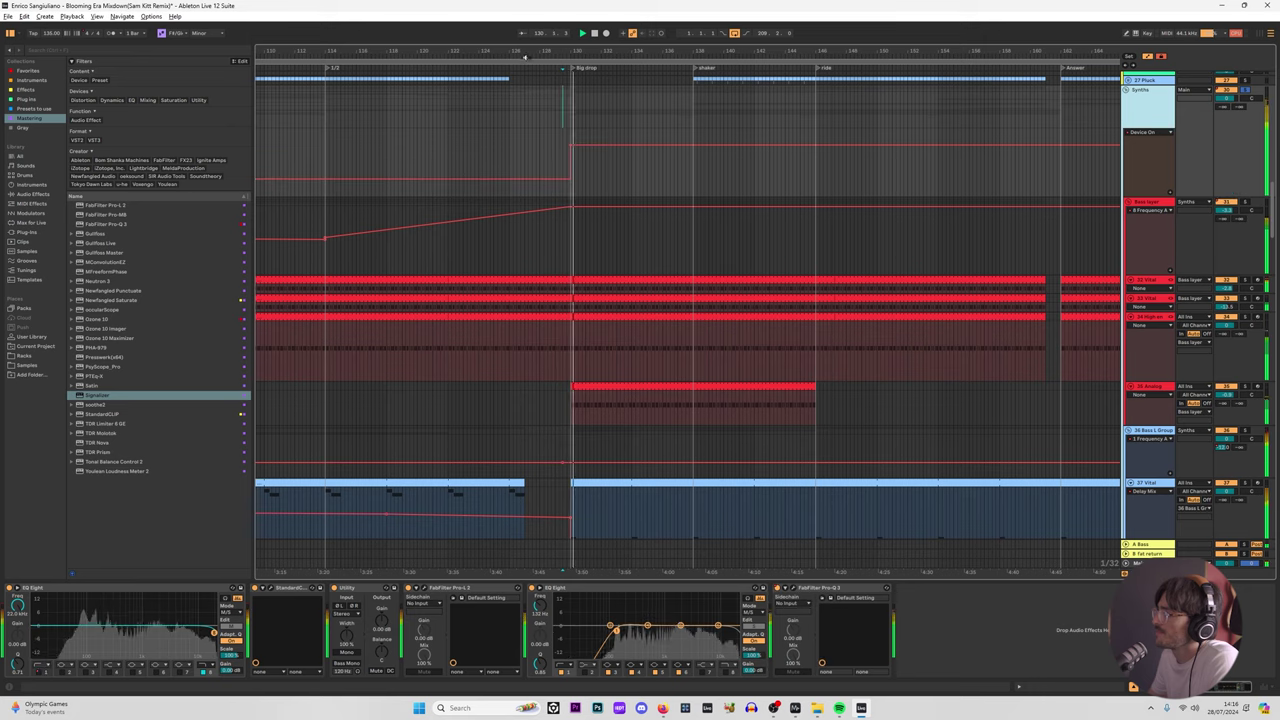
# Step: Play the soloed Synths group from about bar 126 and show its EQ Eight 1 Filter On A automation
pyautogui.moveTo(525, 57); pyautogui.dragTo(636, 88)
pyautogui.click(621, 154)
pyautogui.press('space')
pyautogui.press('space')
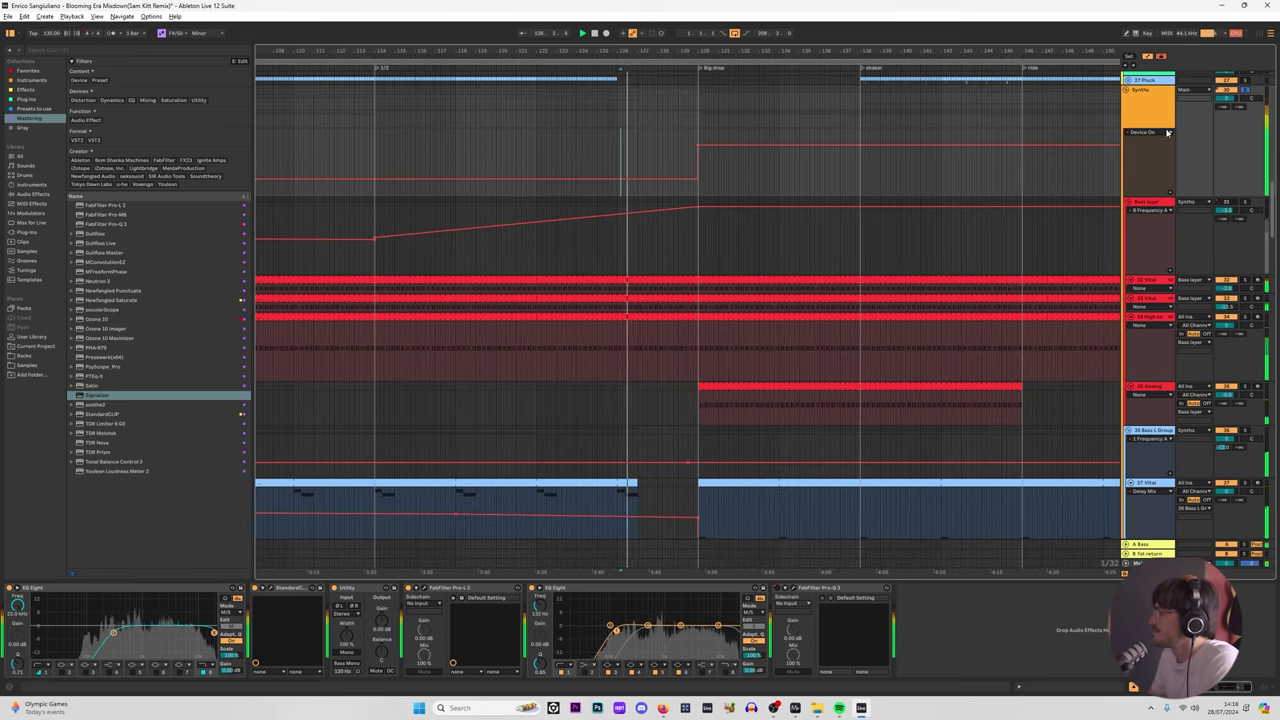
pyautogui.click(1167, 133)
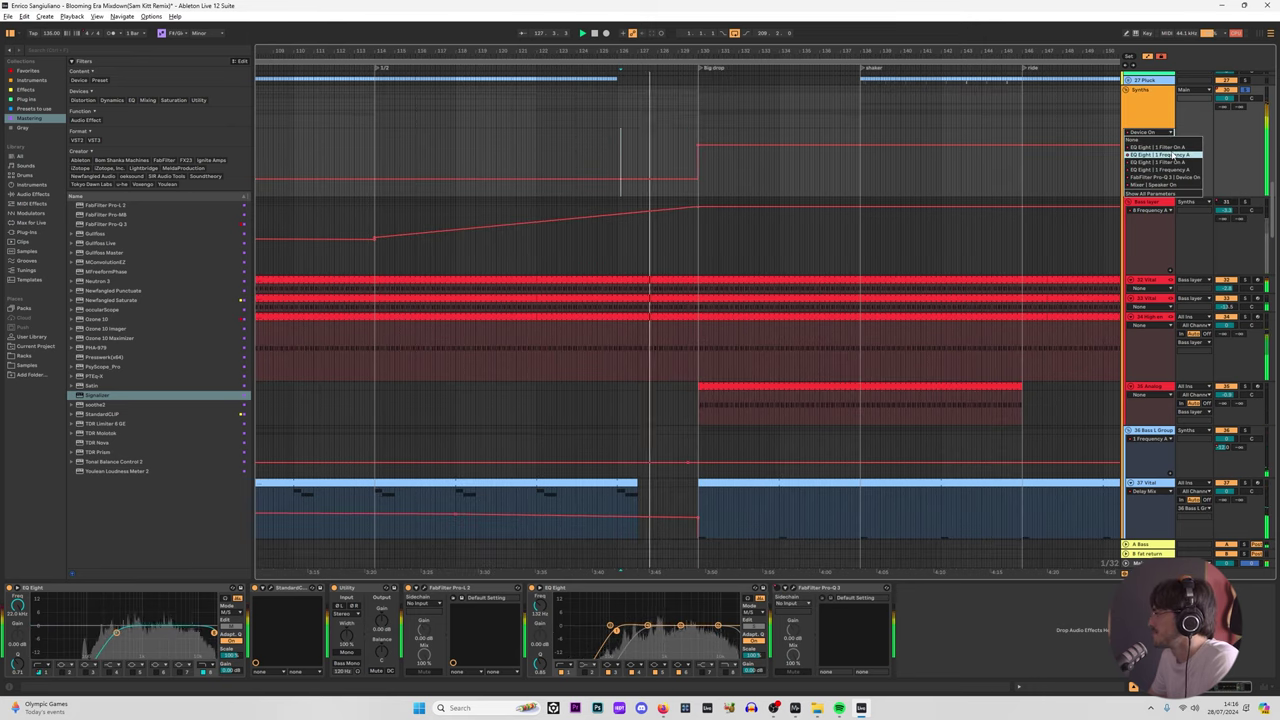
pyautogui.click(1168, 148)
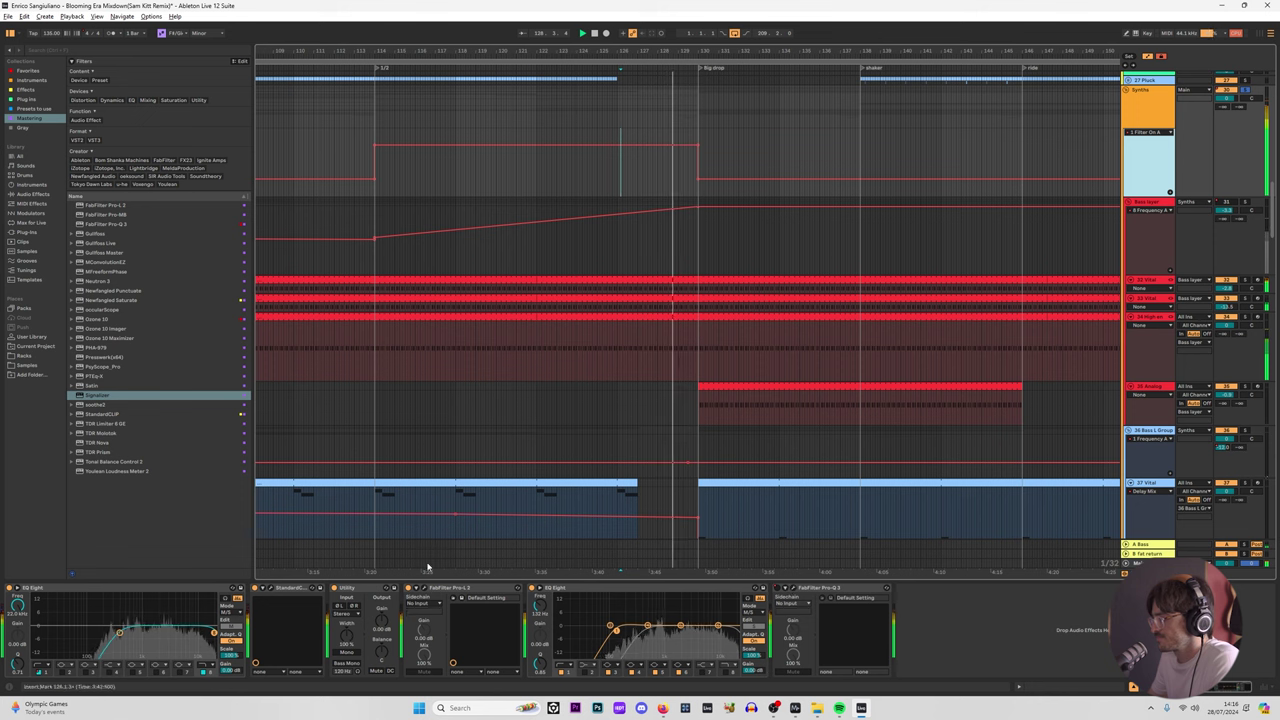
# Step: Add Youlean Loudness Meter 2 to the Synths group and hide the short-term curve in its graph
pyautogui.click(120, 472)
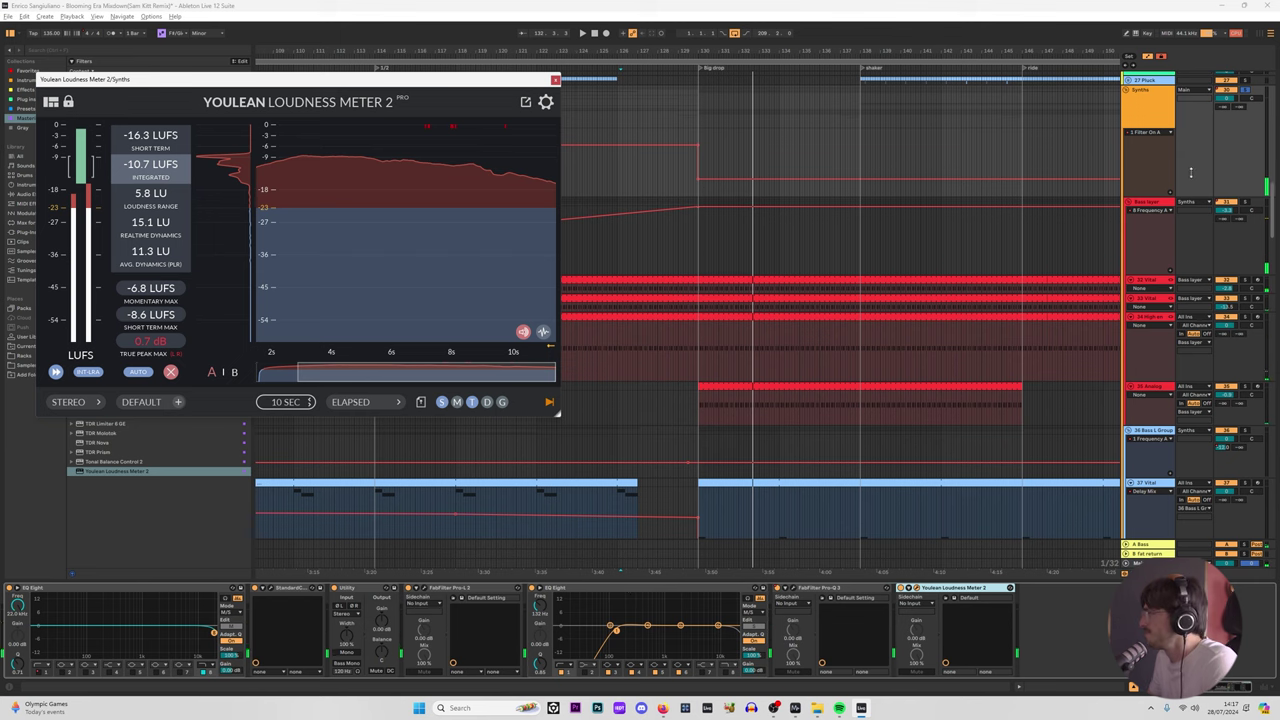
pyautogui.click(1000, 565)
pyautogui.click(985, 593)
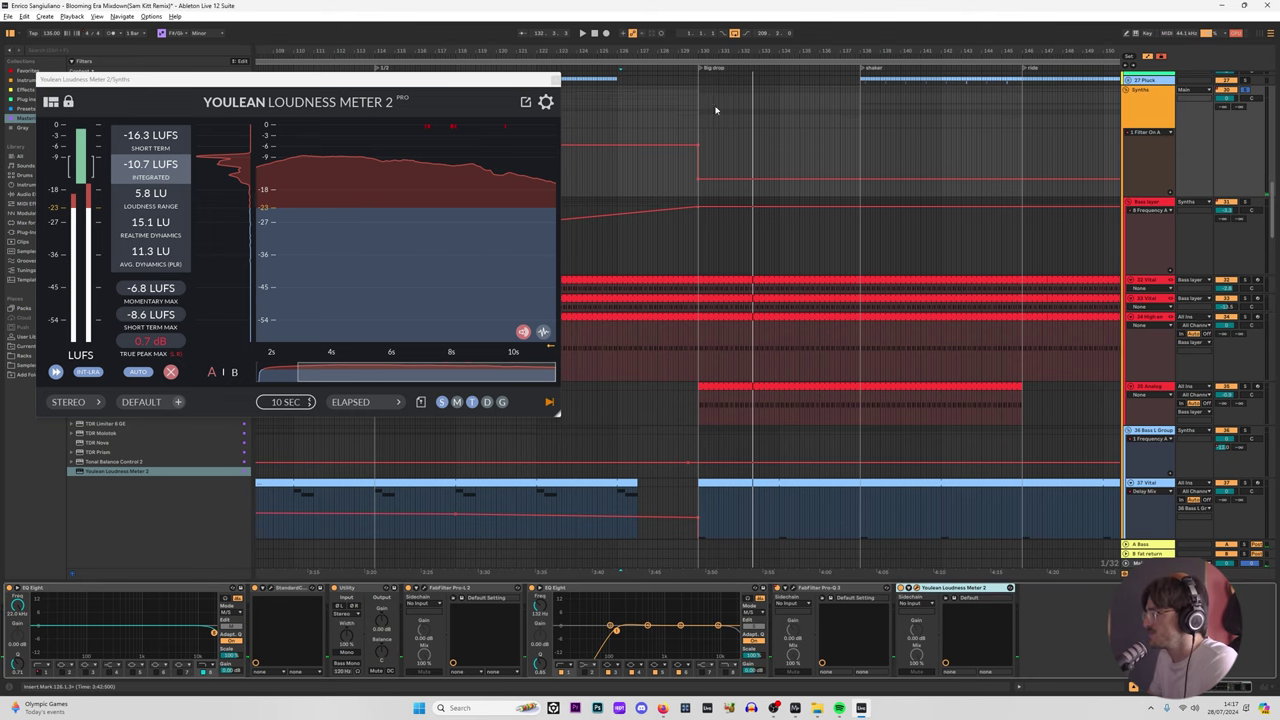
pyautogui.moveTo(677, 114)
pyautogui.mouseDown()
pyautogui.moveTo(760, 137)
pyautogui.moveTo(721, 118)
pyautogui.mouseUp()
pyautogui.moveTo(690, 53); pyautogui.dragTo(682, 214)
pyautogui.scroll(1, 682, 214)
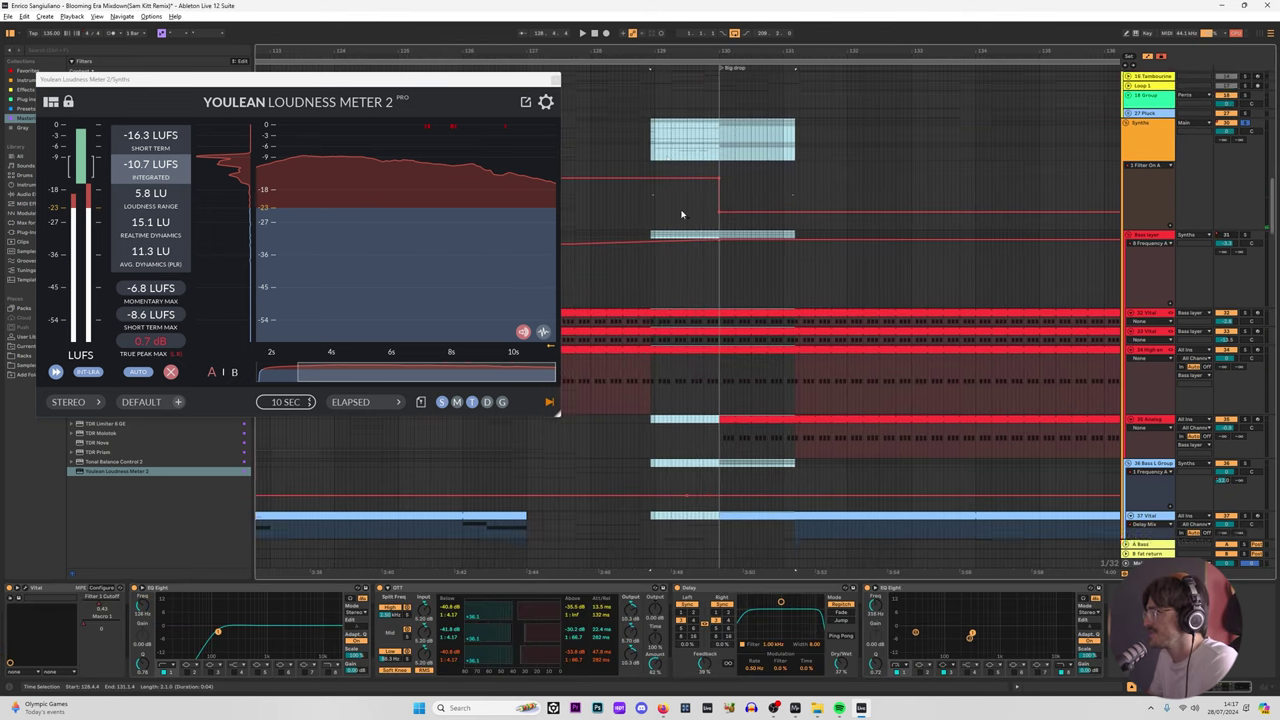
pyautogui.scroll(1, 682, 214)
pyautogui.click(442, 401)
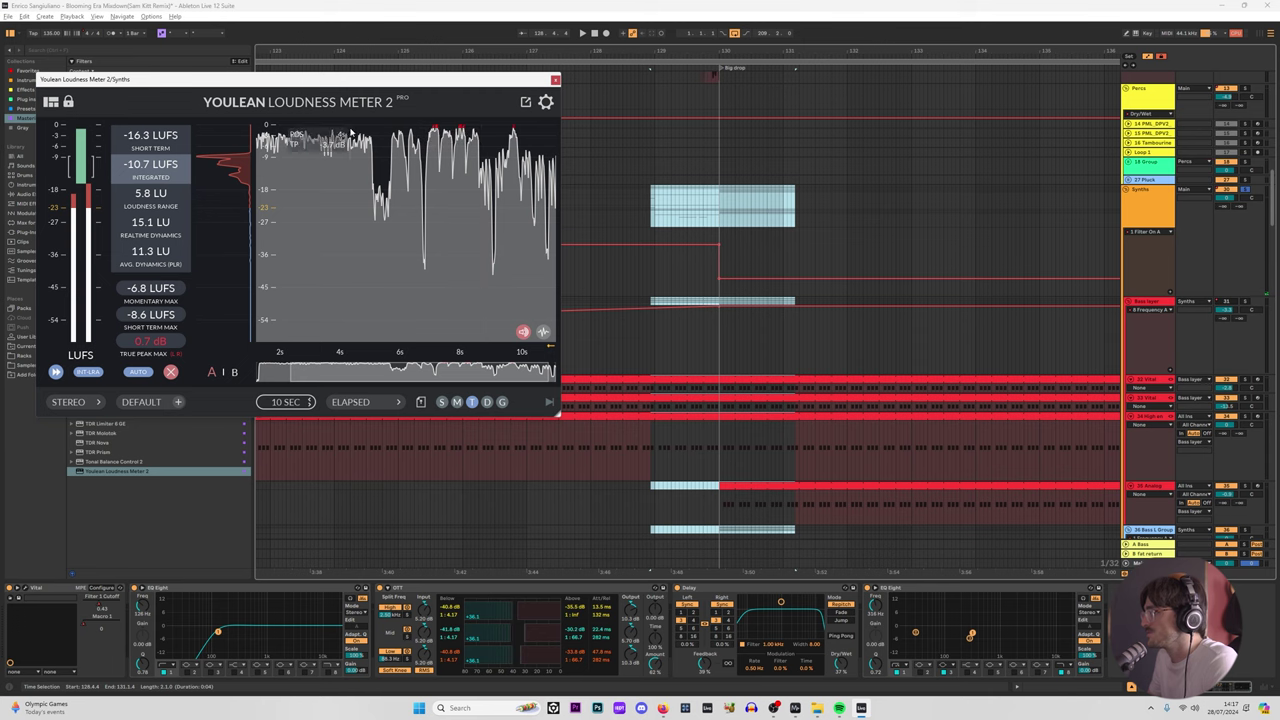
# Step: Set the playback position to about bar 126, ahead of the Big drop, and solo the Synths group
pyautogui.click(585, 200)
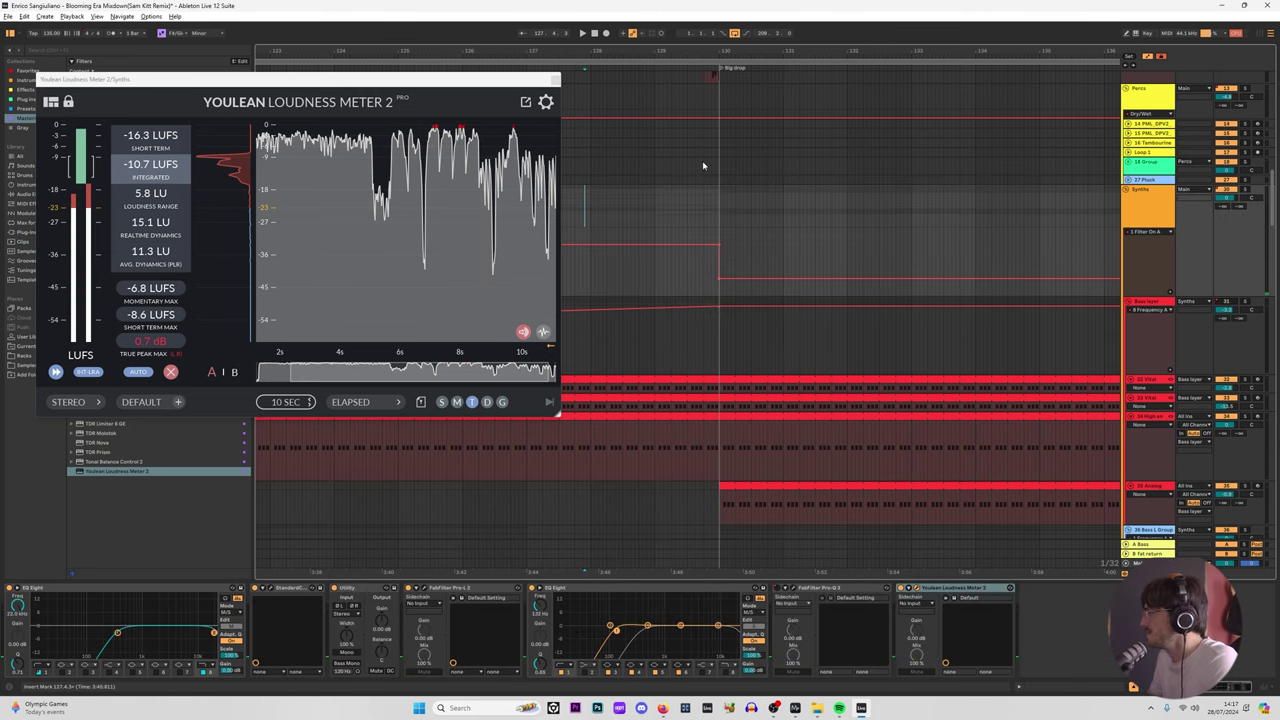
pyautogui.moveTo(623, 52); pyautogui.dragTo(853, 30)
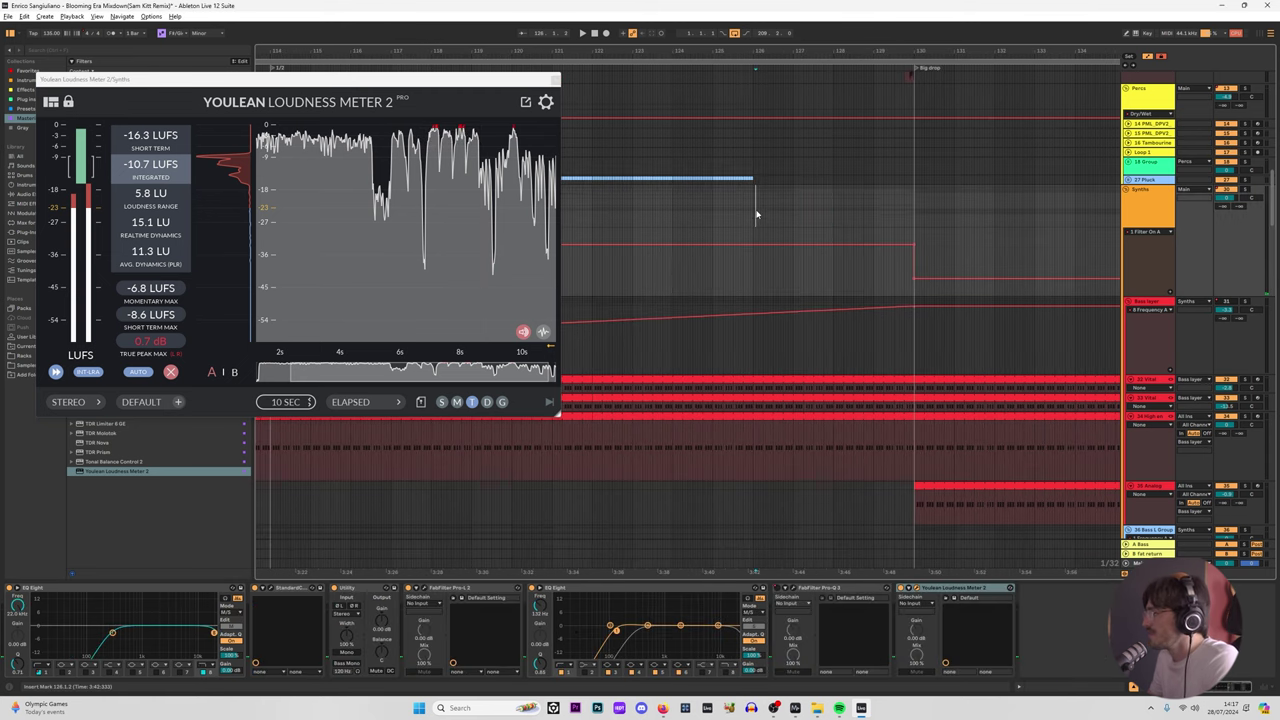
pyautogui.click(1160, 205)
pyautogui.click(1258, 192)
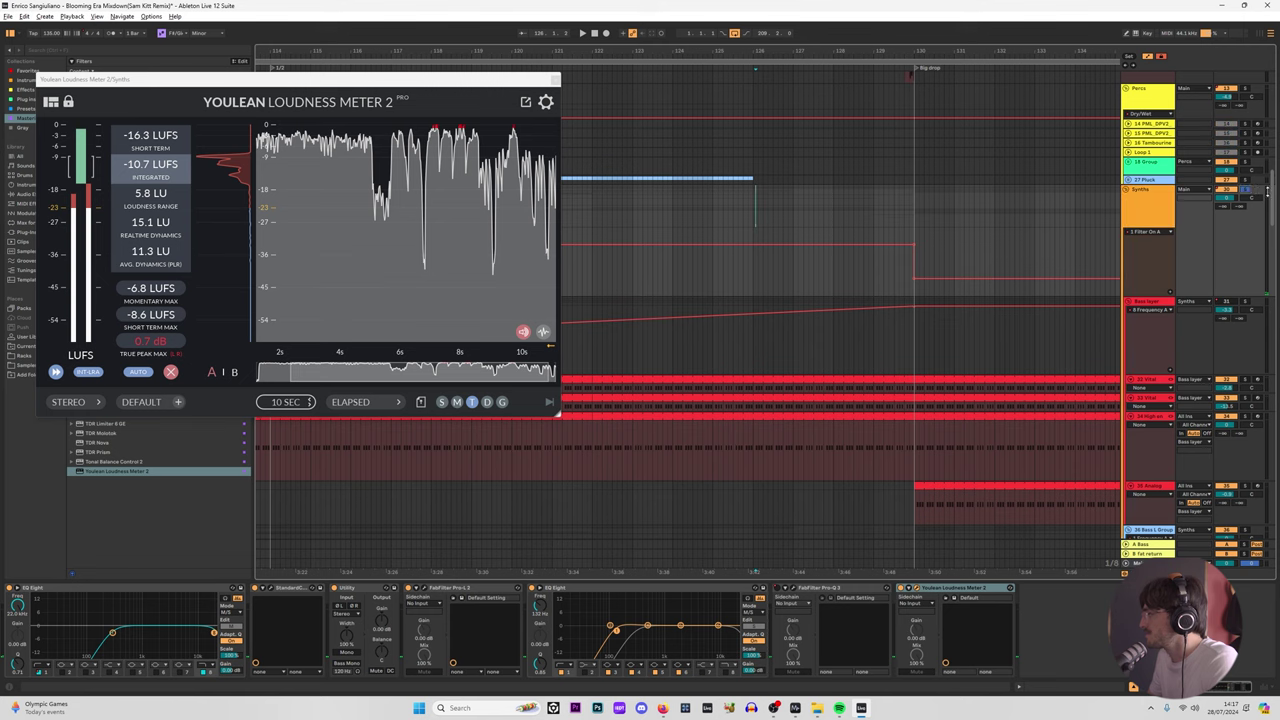
# Step: Show the Utility Gain automation of the FX Calmer rack on the Main track
pyautogui.moveTo(1271, 210); pyautogui.dragTo(1270, 500)
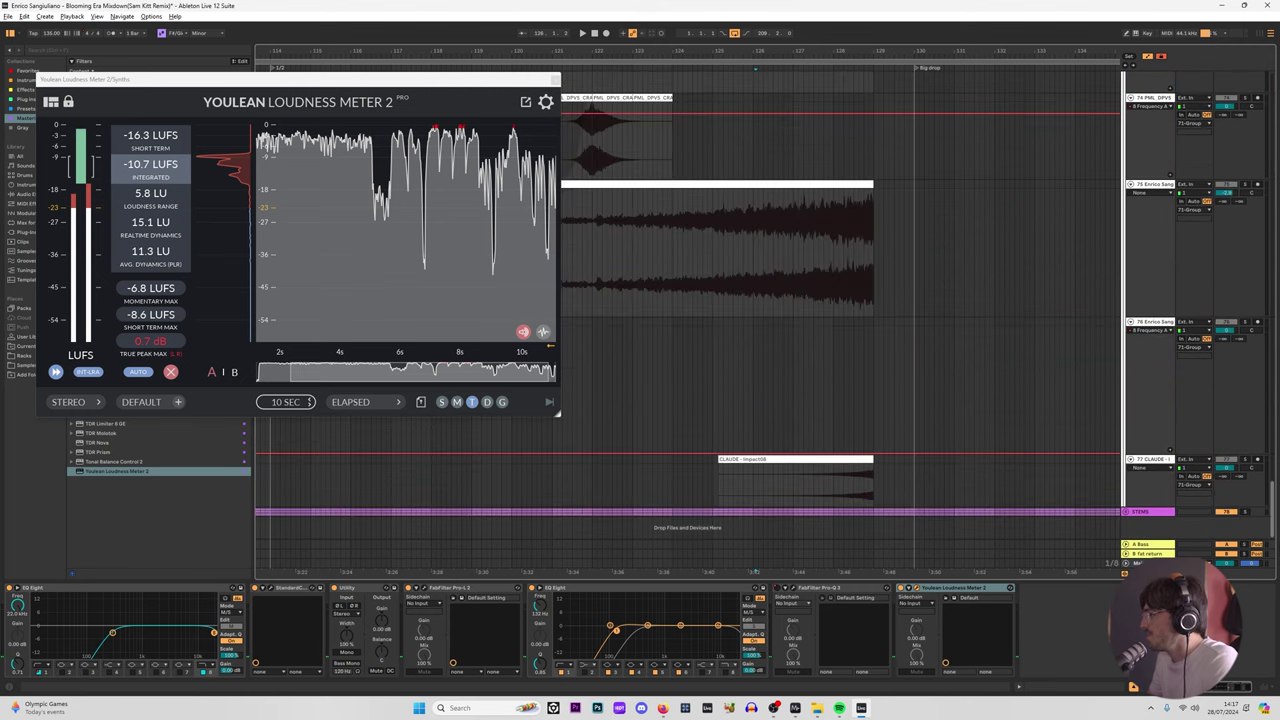
pyautogui.moveTo(1152, 558); pyautogui.dragTo(1148, 456)
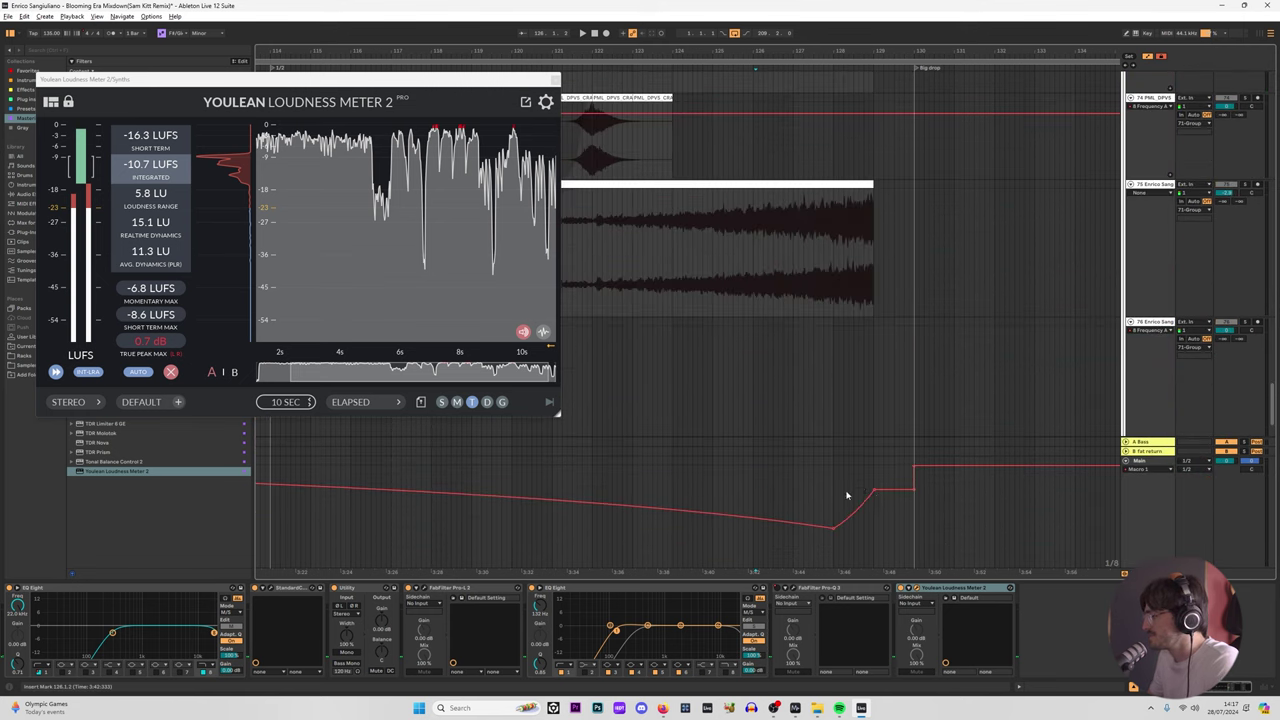
pyautogui.click(858, 480)
pyautogui.click(1150, 469)
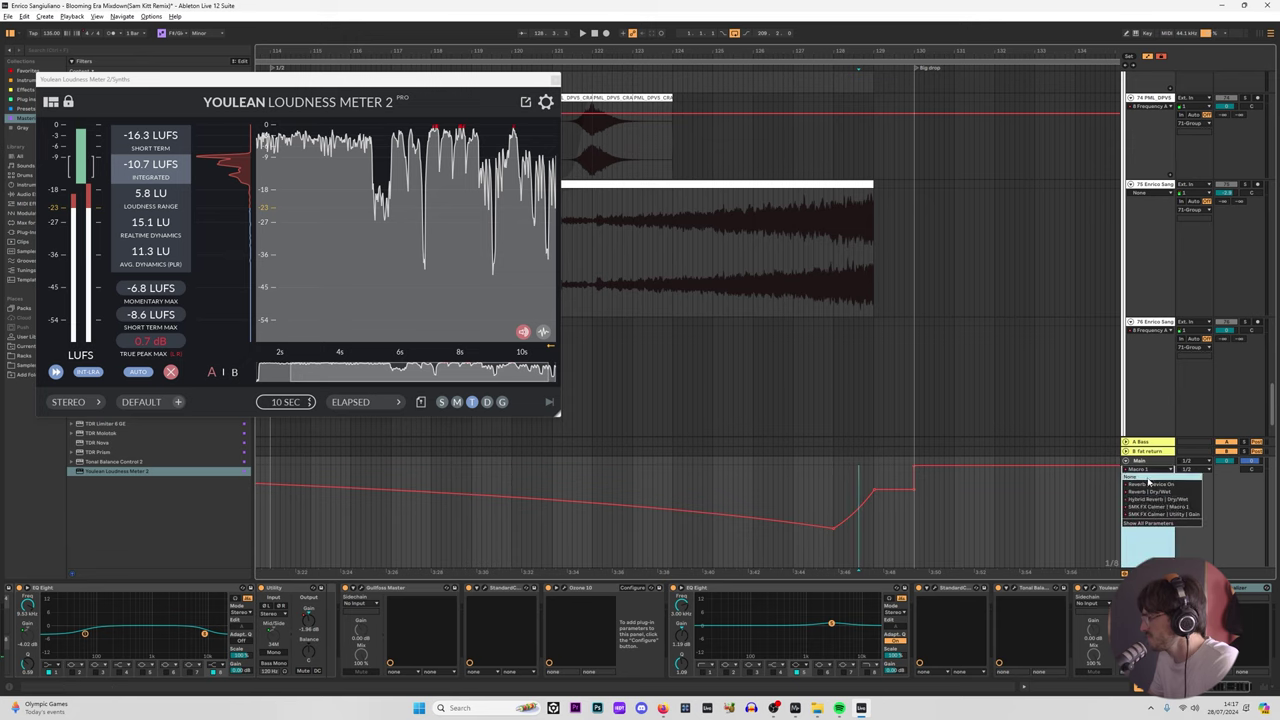
pyautogui.click(1170, 507)
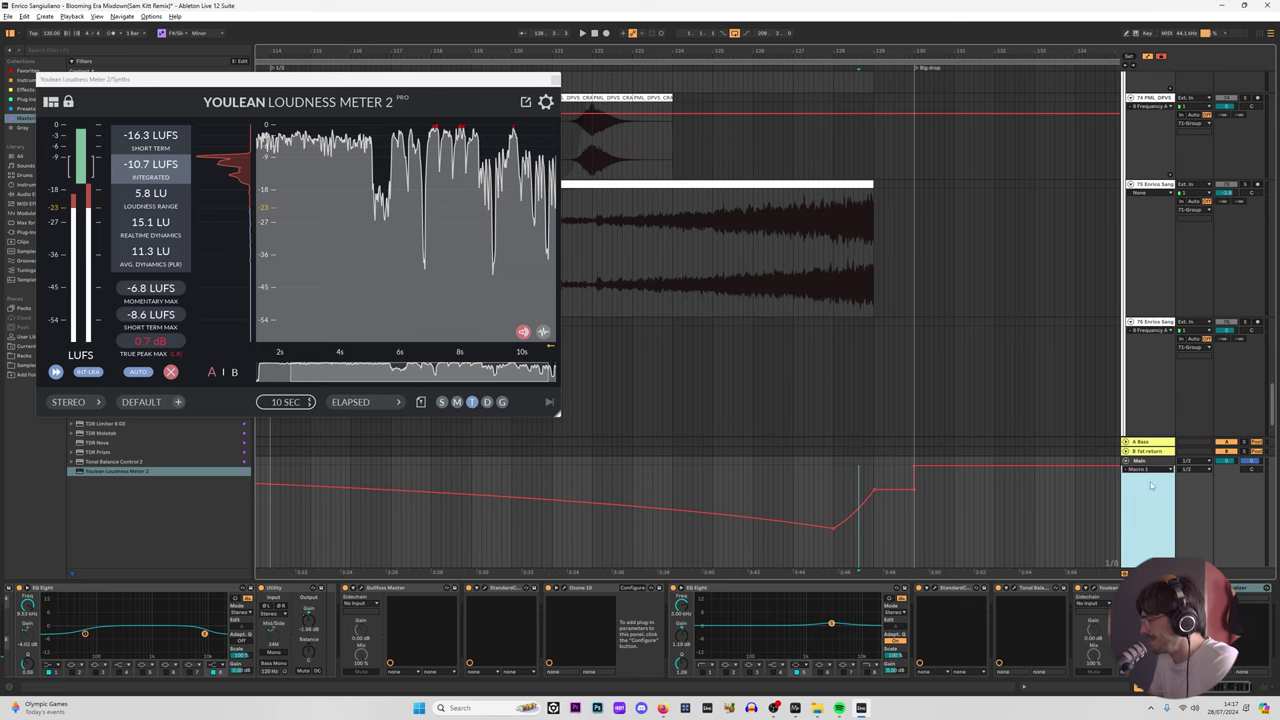
pyautogui.click(1150, 469)
pyautogui.click(1143, 516)
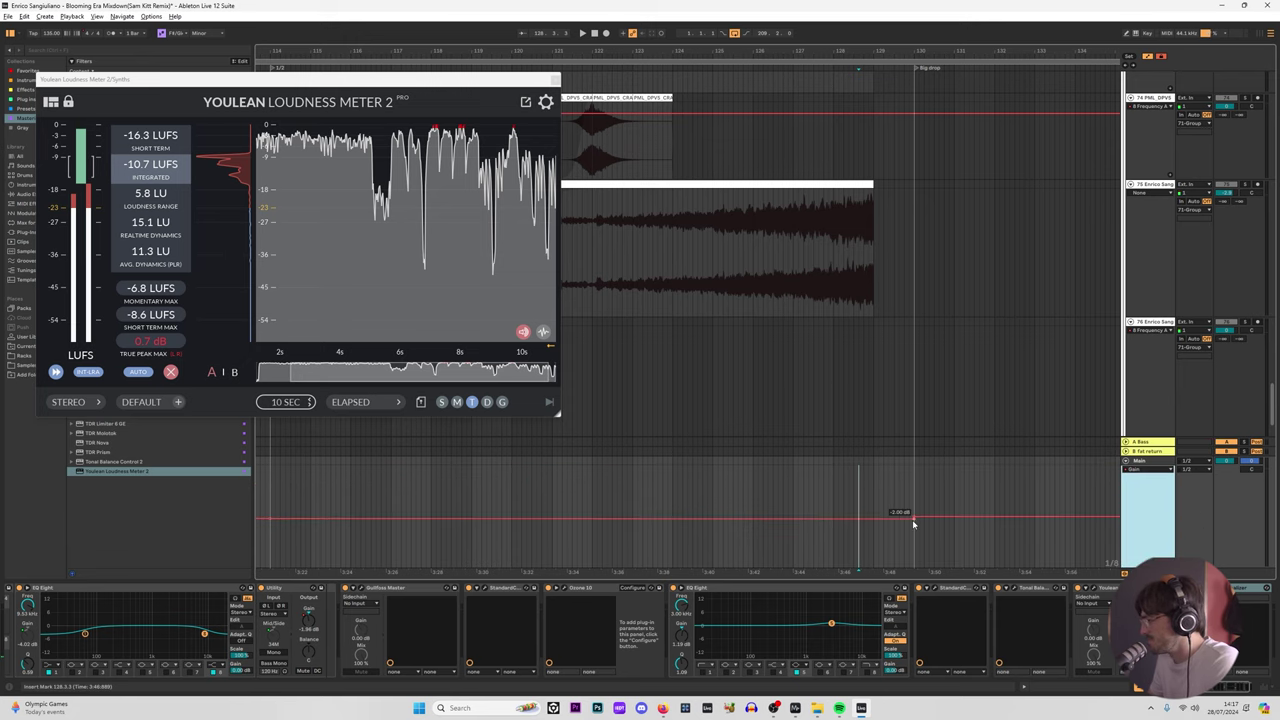
# Step: Adjust the Main track's Utility Gain automation around the 1/2 marker, within the ramp towards the Big drop
pyautogui.scroll(-5, 824, 513)
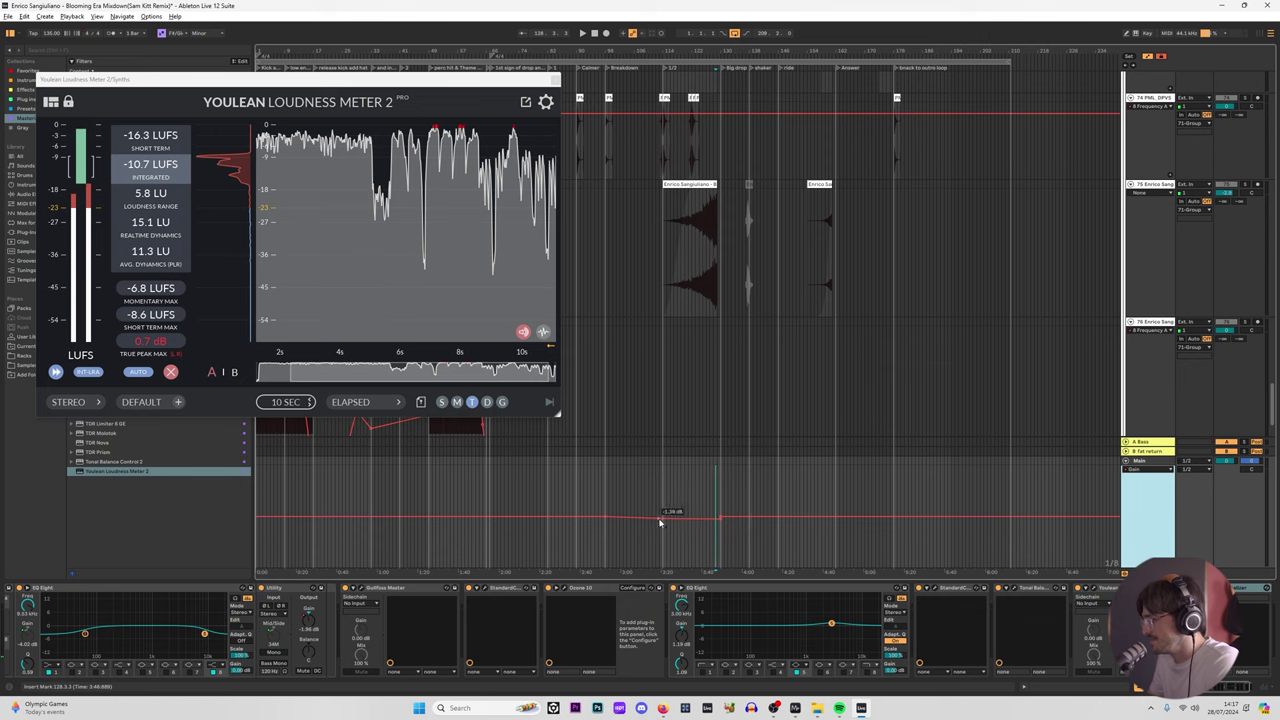
pyautogui.scroll(3, 659, 522)
pyautogui.moveTo(675, 520); pyautogui.dragTo(675, 528)
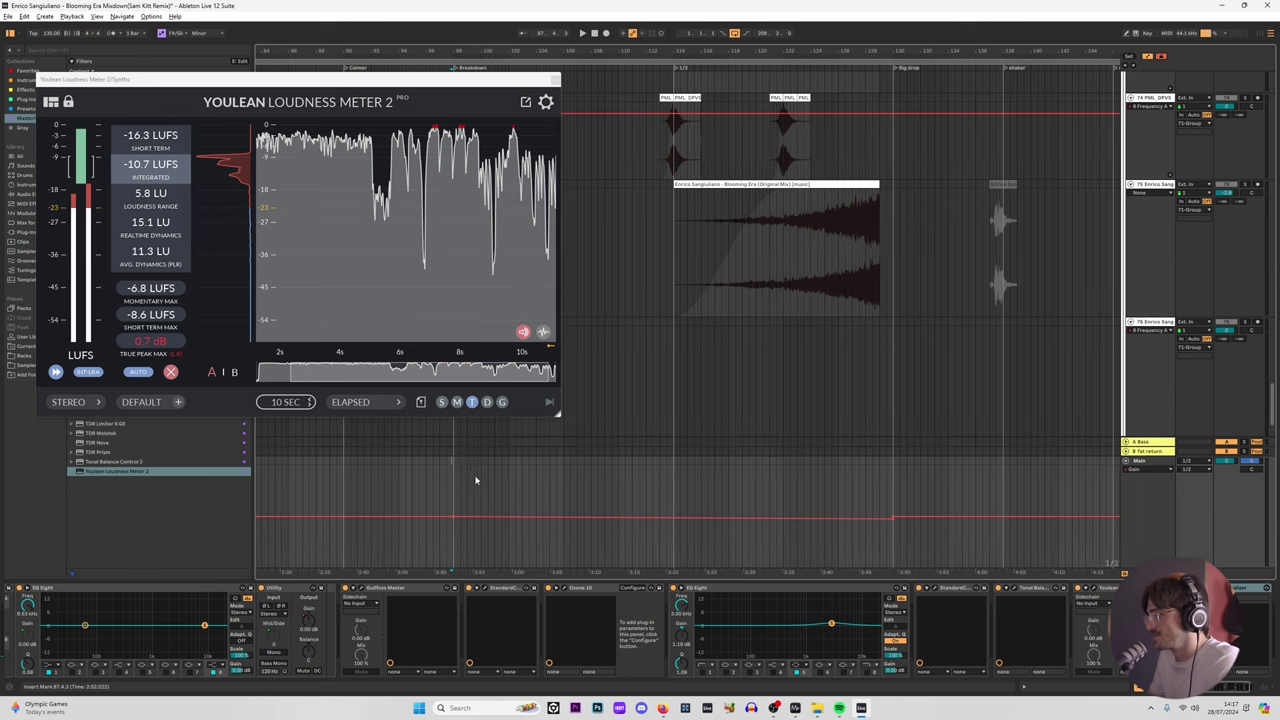
# Step: Play the arrangement from bar 96, just before the Breakdown, and close the Synths group's loudness meter
pyautogui.click(400, 468)
pyautogui.click(428, 471)
pyautogui.press('space')
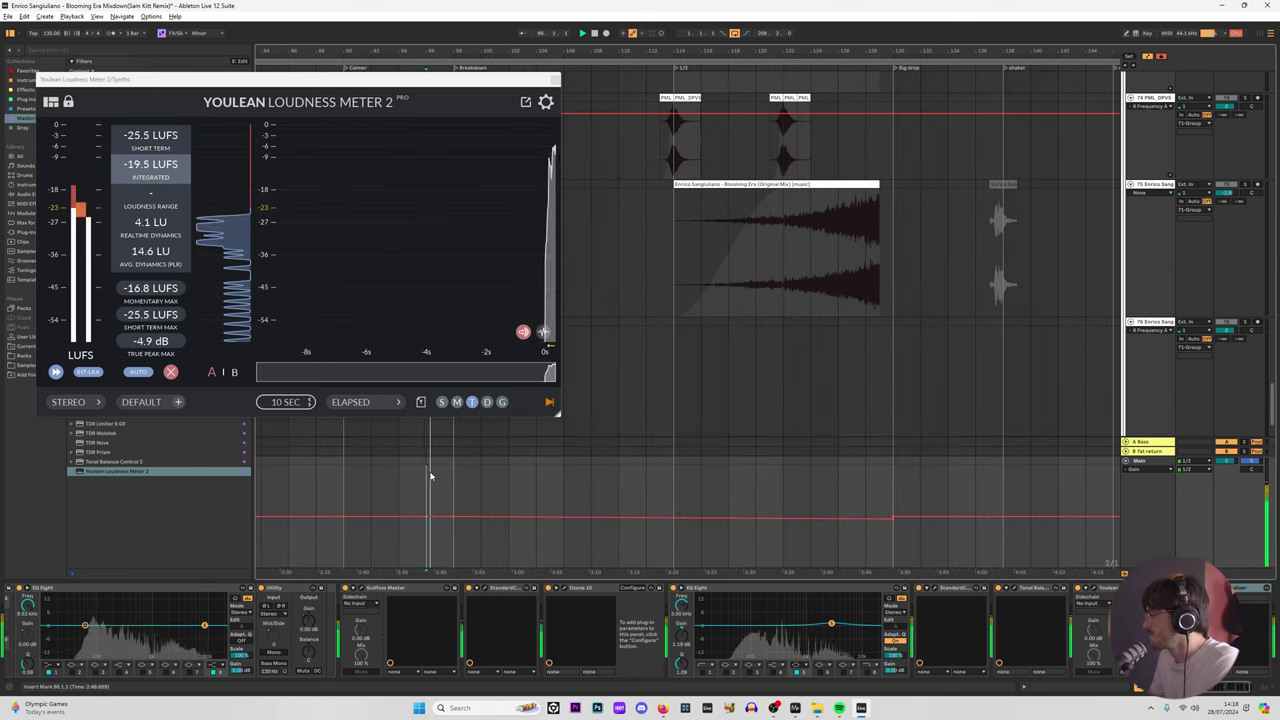
pyautogui.click(556, 80)
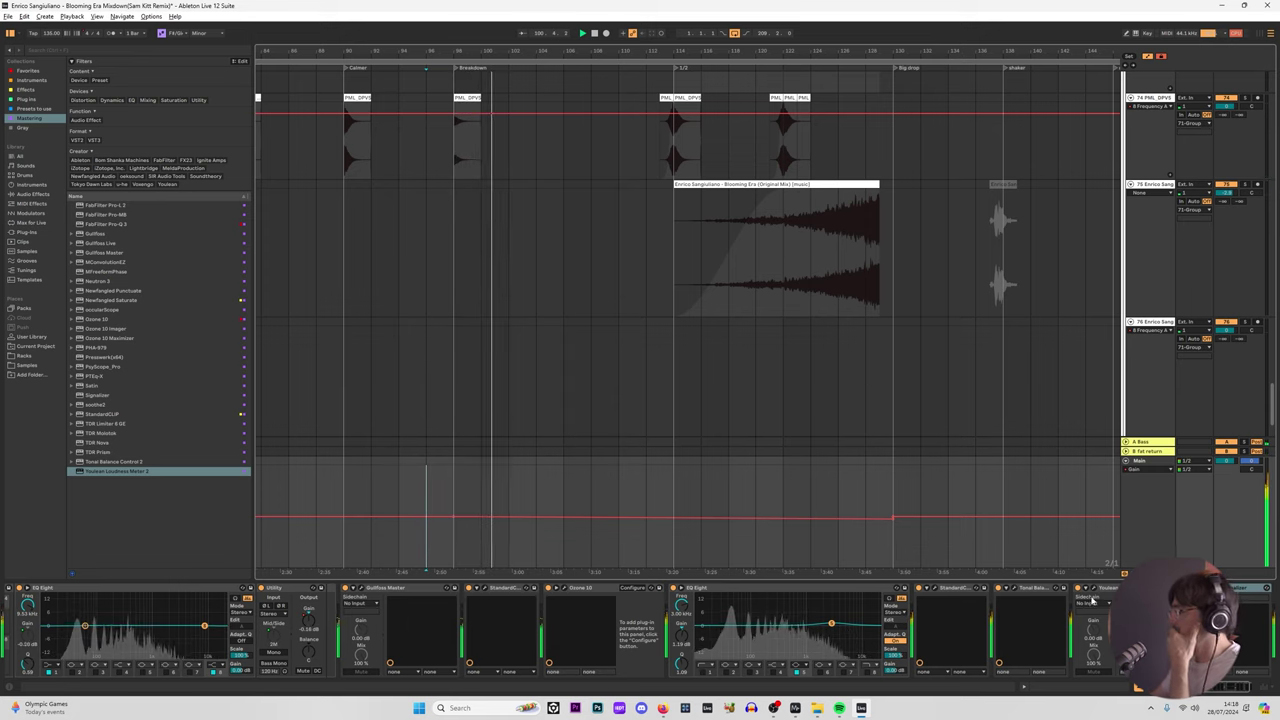
# Step: Check the Main track's Youlean Loudness Meter 2 over a 30 SEC time range during playback and close it
pyautogui.click(1094, 589)
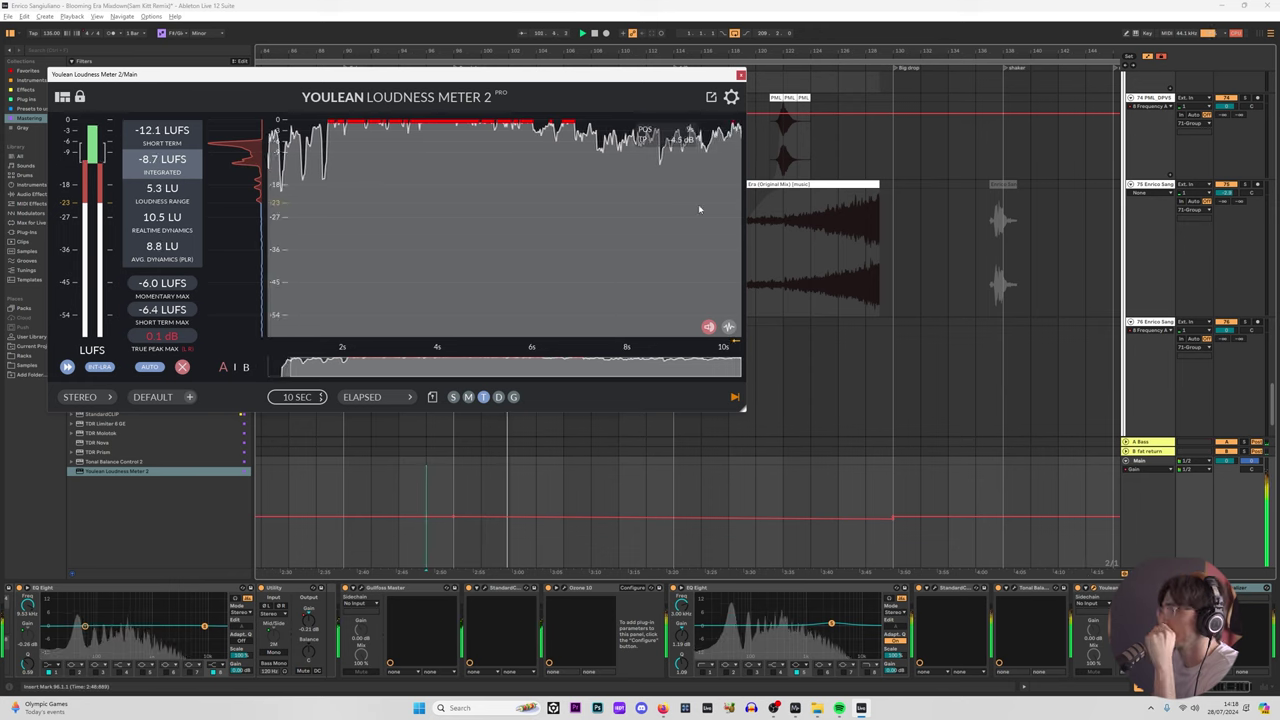
pyautogui.scroll(1, 635, 262)
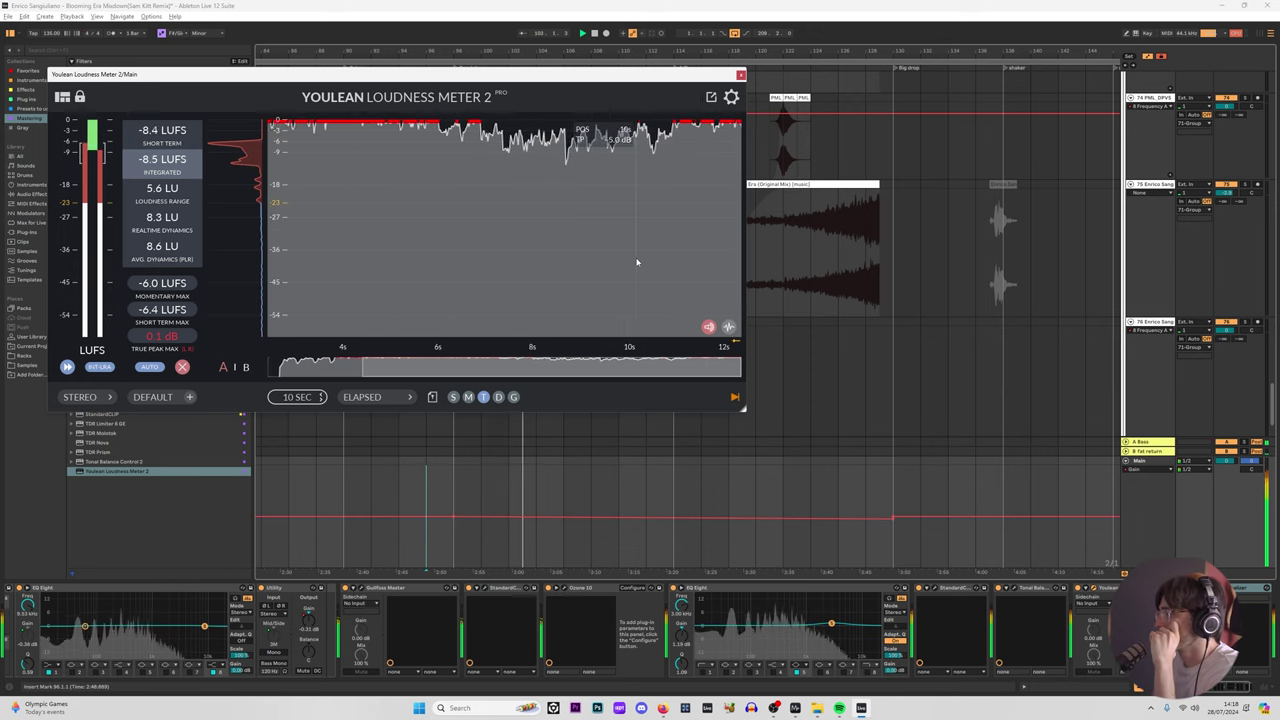
pyautogui.scroll(-2, 640, 240)
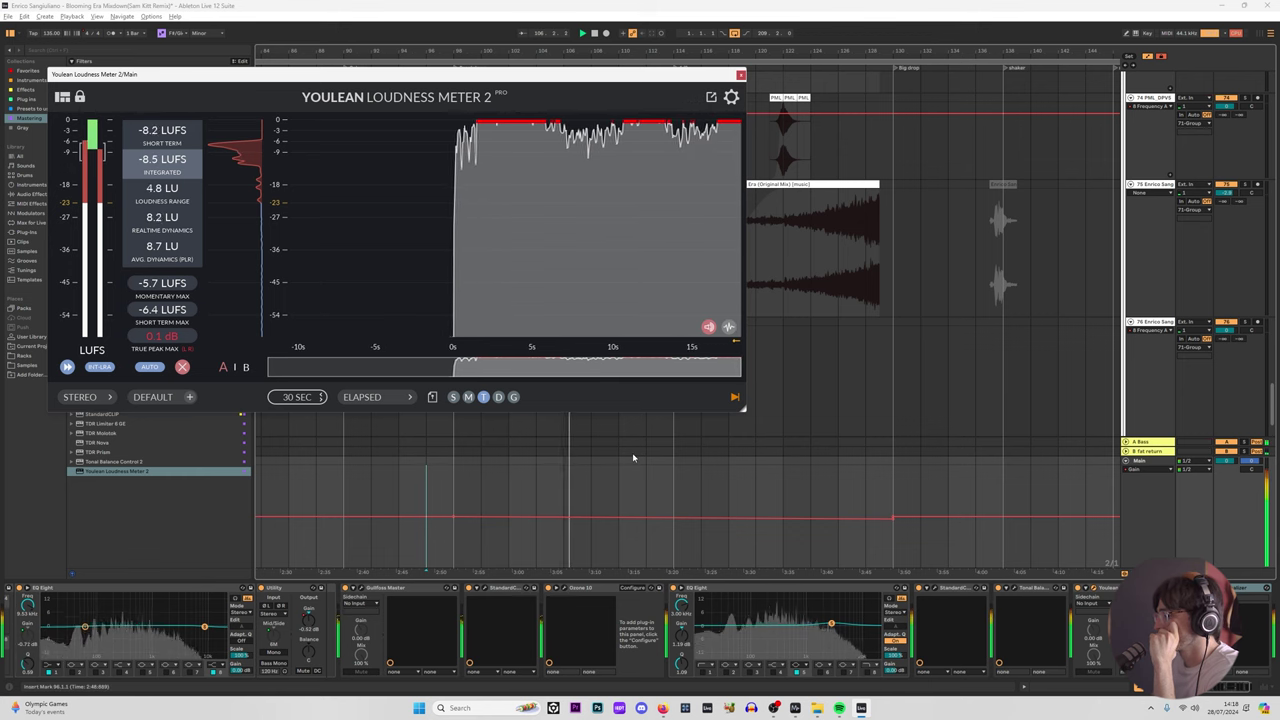
pyautogui.click(741, 76)
# Step: Examine the FX, Synths, bass and pad tracks from the Breakdown to the Big drop while the arrangement plays
pyautogui.scroll(10, 577, 383)
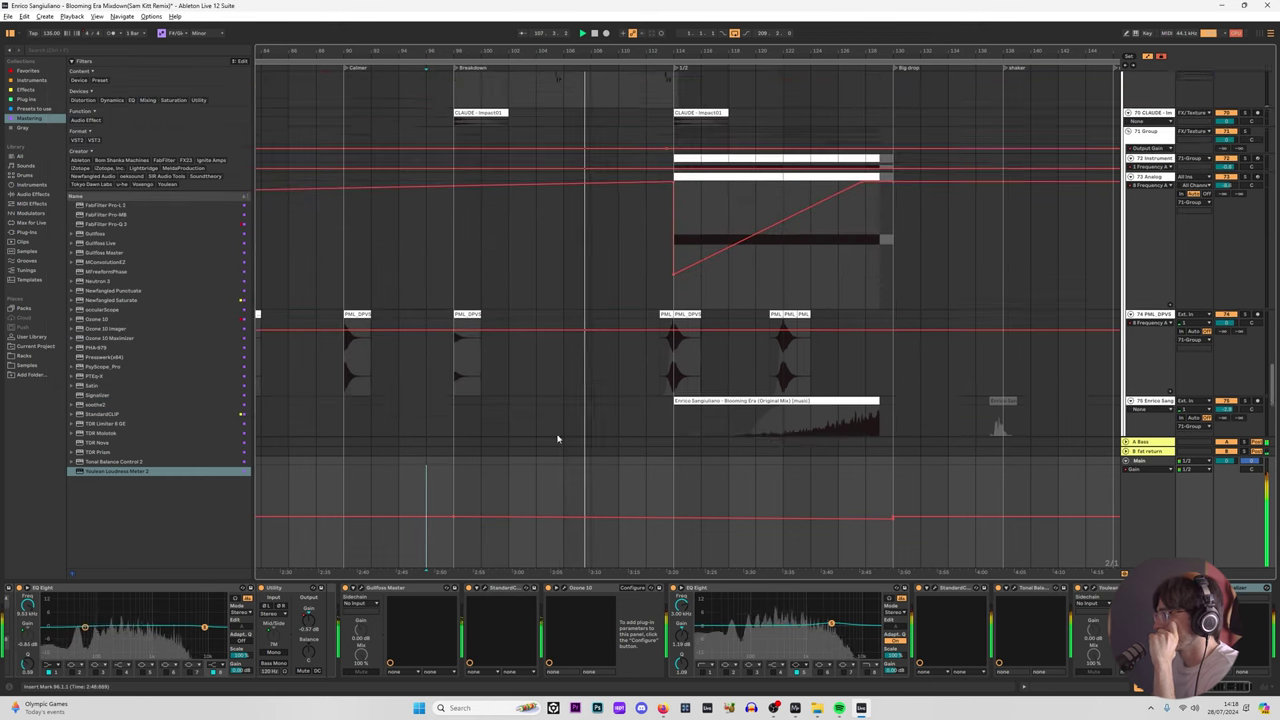
pyautogui.scroll(4, 595, 417)
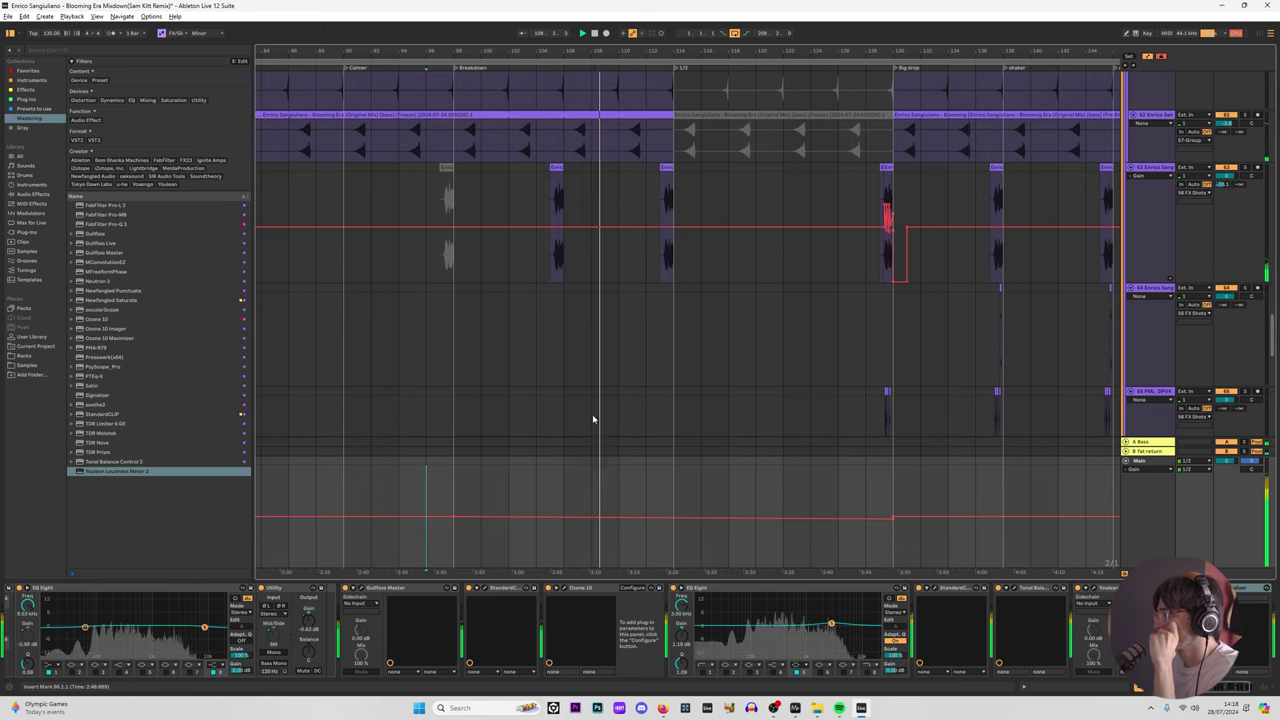
pyautogui.scroll(-2, 588, 422)
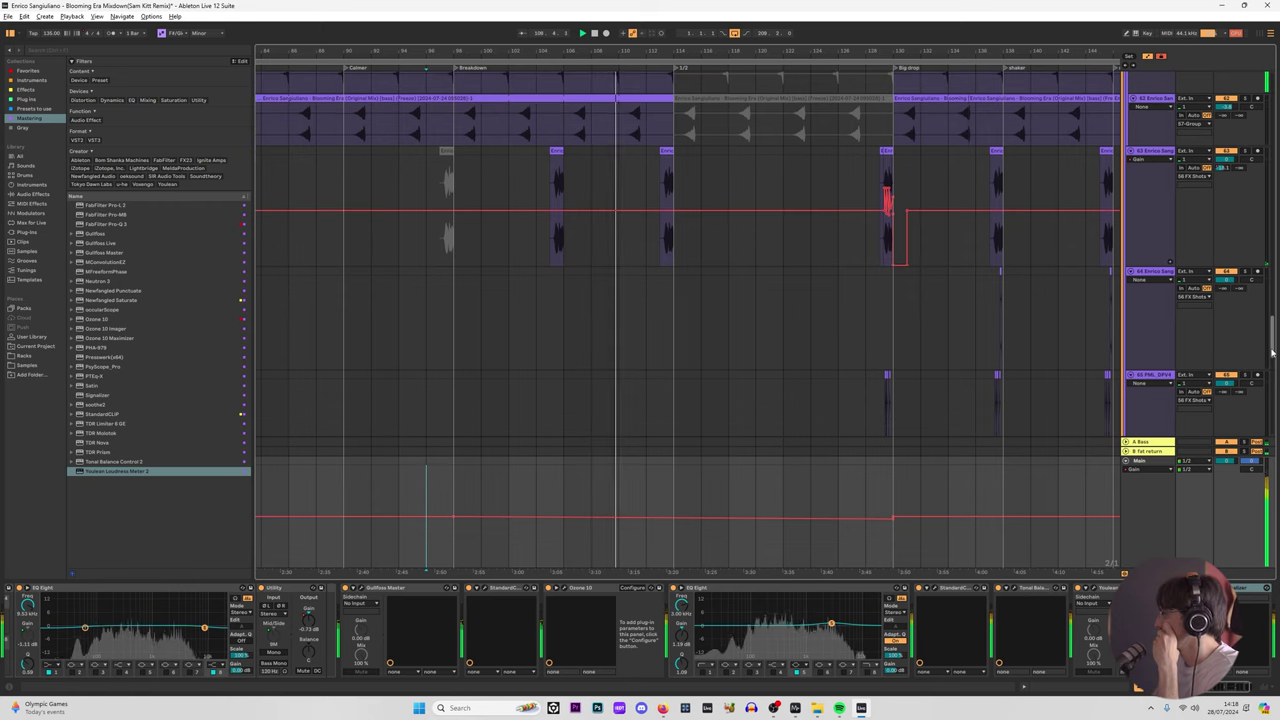
pyautogui.scroll(10, 1272, 352)
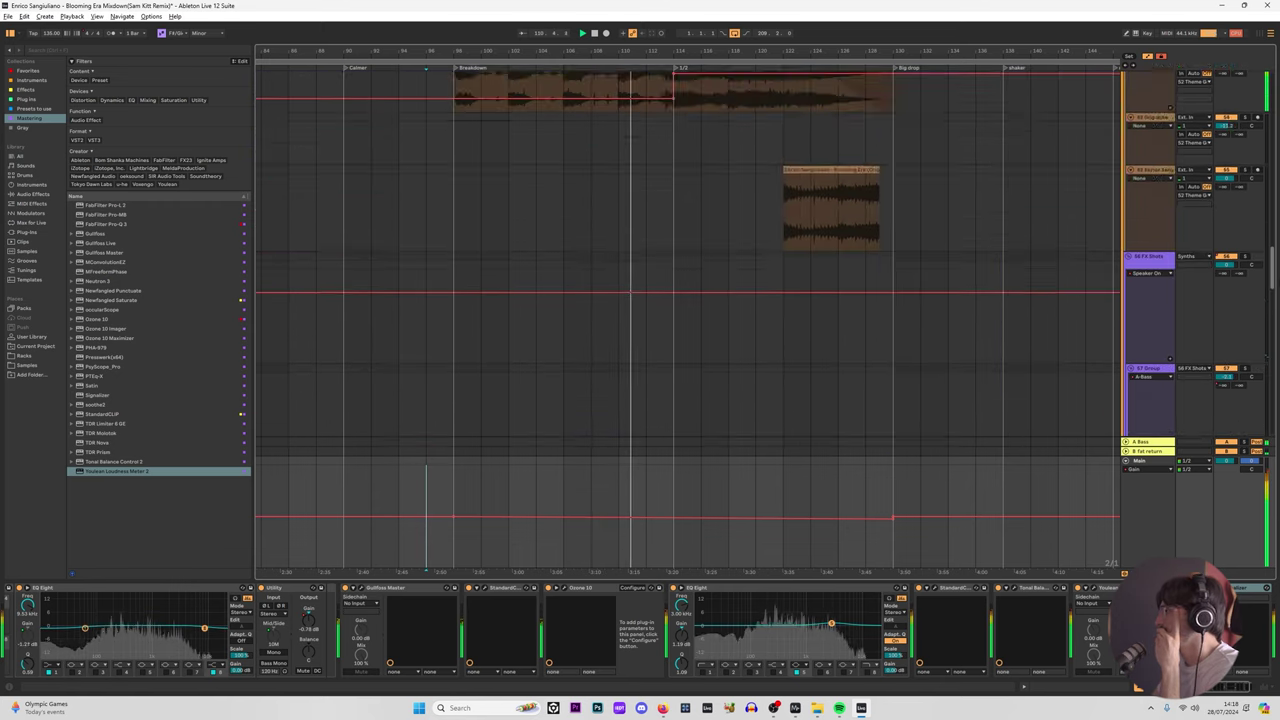
pyautogui.moveTo(1272, 352); pyautogui.dragTo(1272, 178)
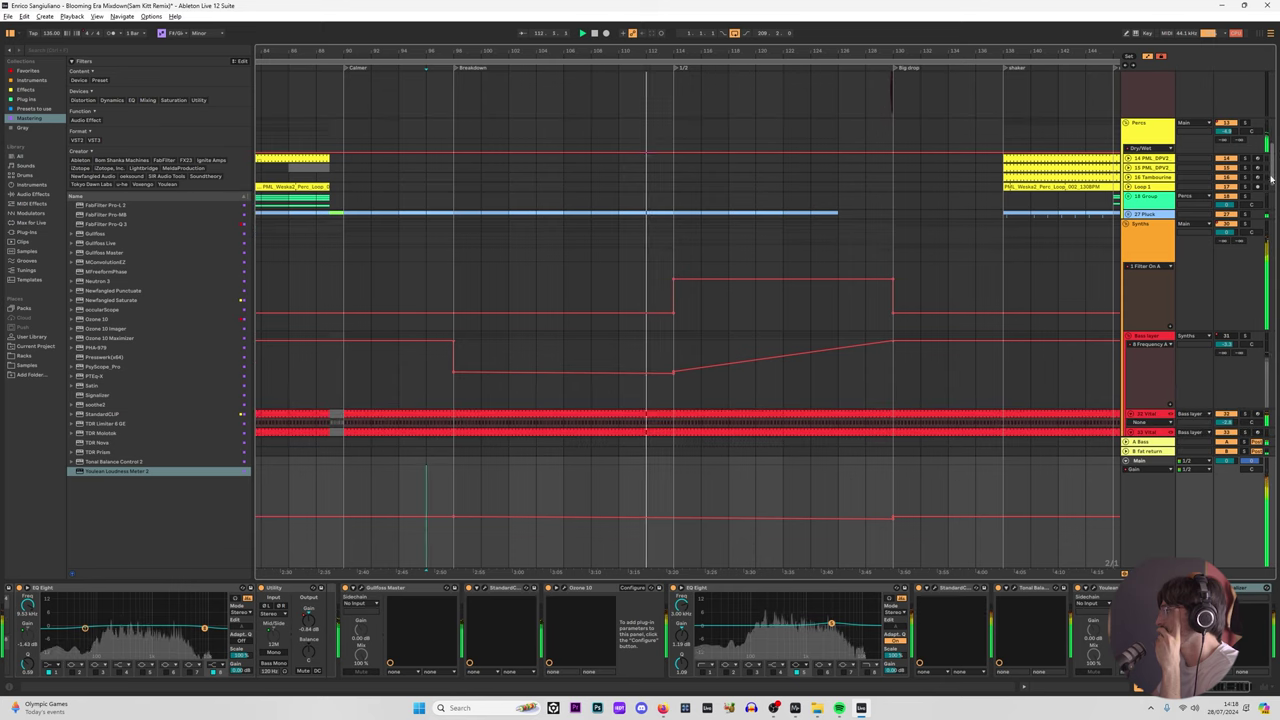
pyautogui.click(1160, 251)
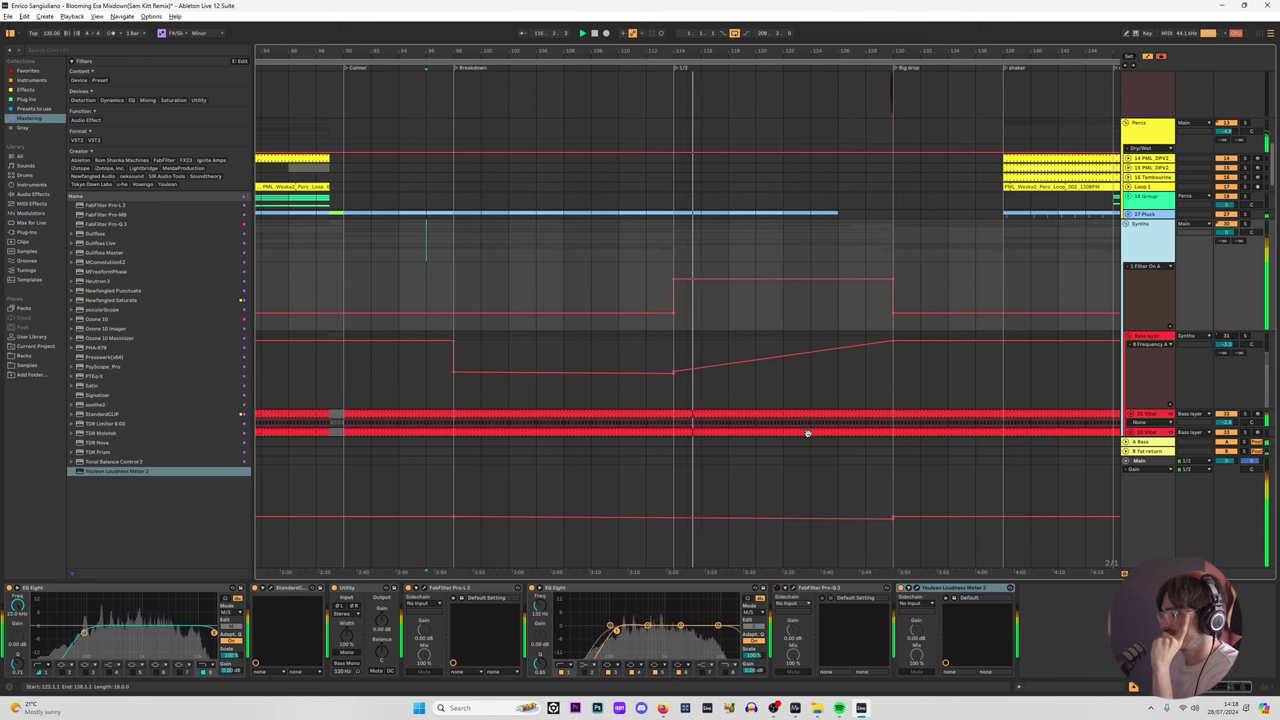
pyautogui.scroll(-10, 714, 400)
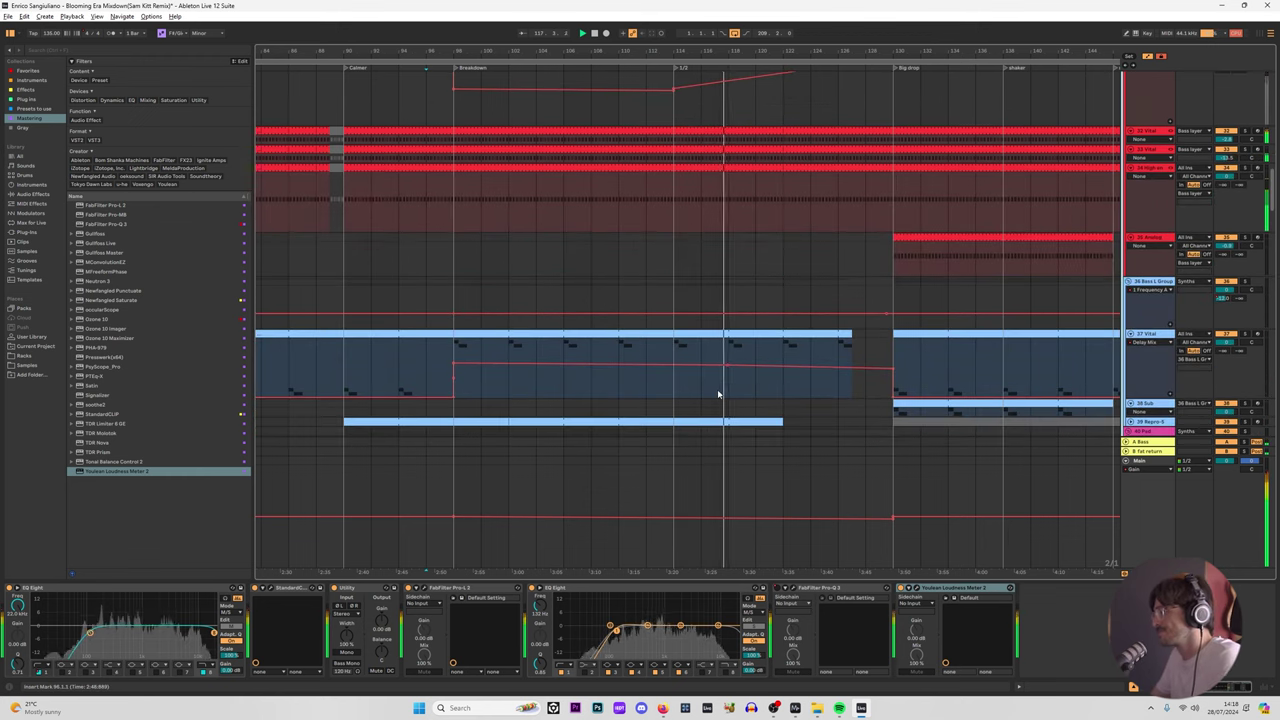
pyautogui.scroll(-15, 691, 326)
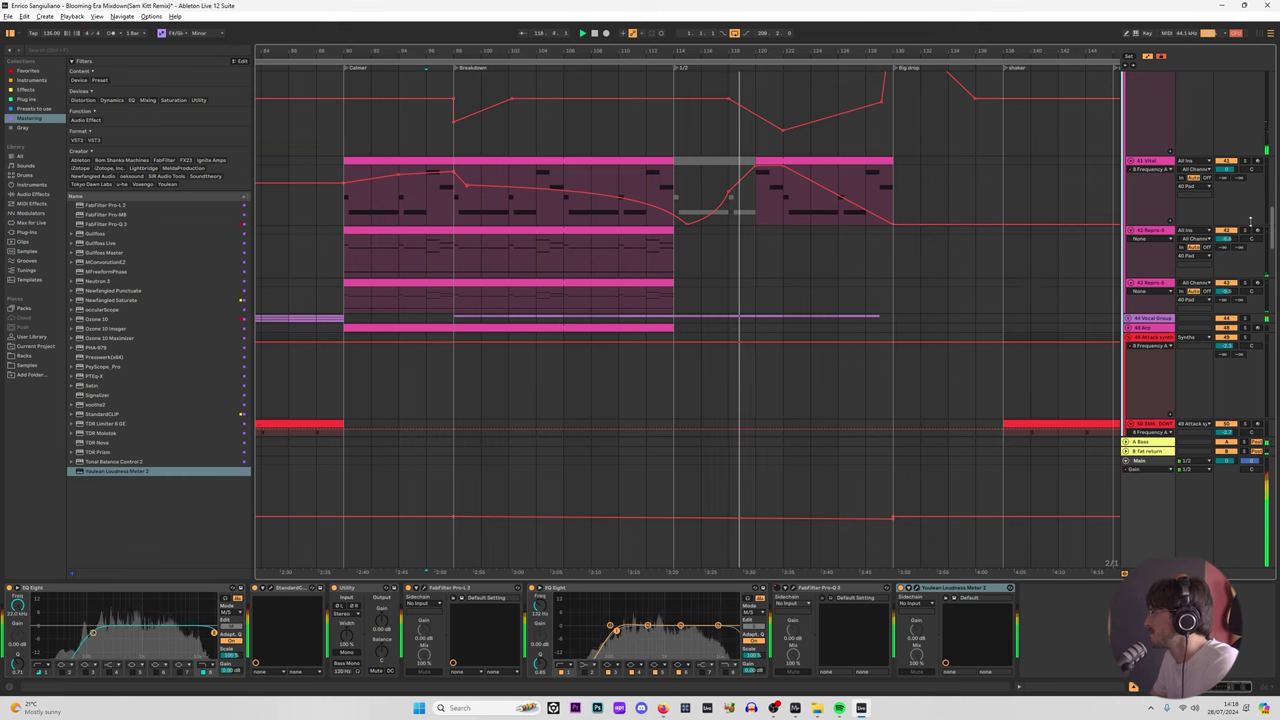
# Step: Stop playback and copy bars 122 to 130 of the KICK MIDI track in the Kick group
pyautogui.moveTo(1274, 228); pyautogui.dragTo(1275, 130)
pyautogui.press('space')
pyautogui.moveTo(782, 135); pyautogui.dragTo(832, 150)
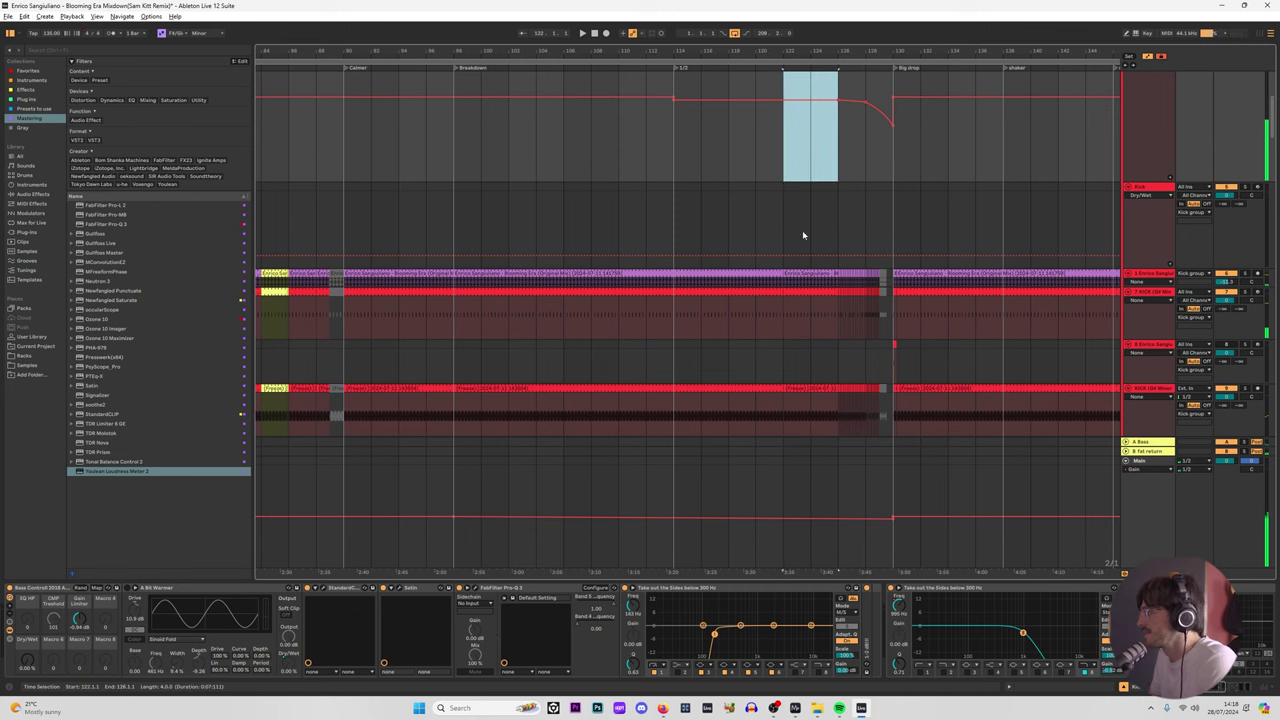
pyautogui.moveTo(785, 194); pyautogui.dragTo(901, 197)
pyautogui.moveTo(785, 347); pyautogui.dragTo(901, 276)
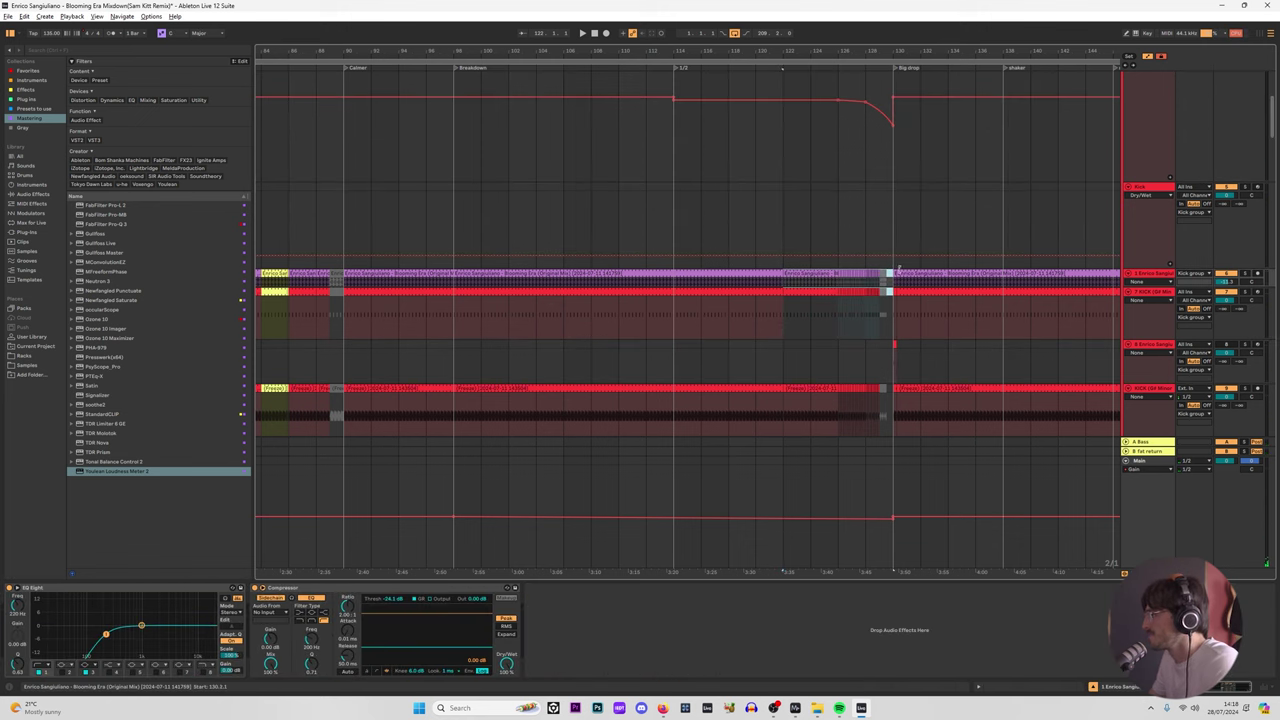
pyautogui.moveTo(782, 298); pyautogui.dragTo(891, 296)
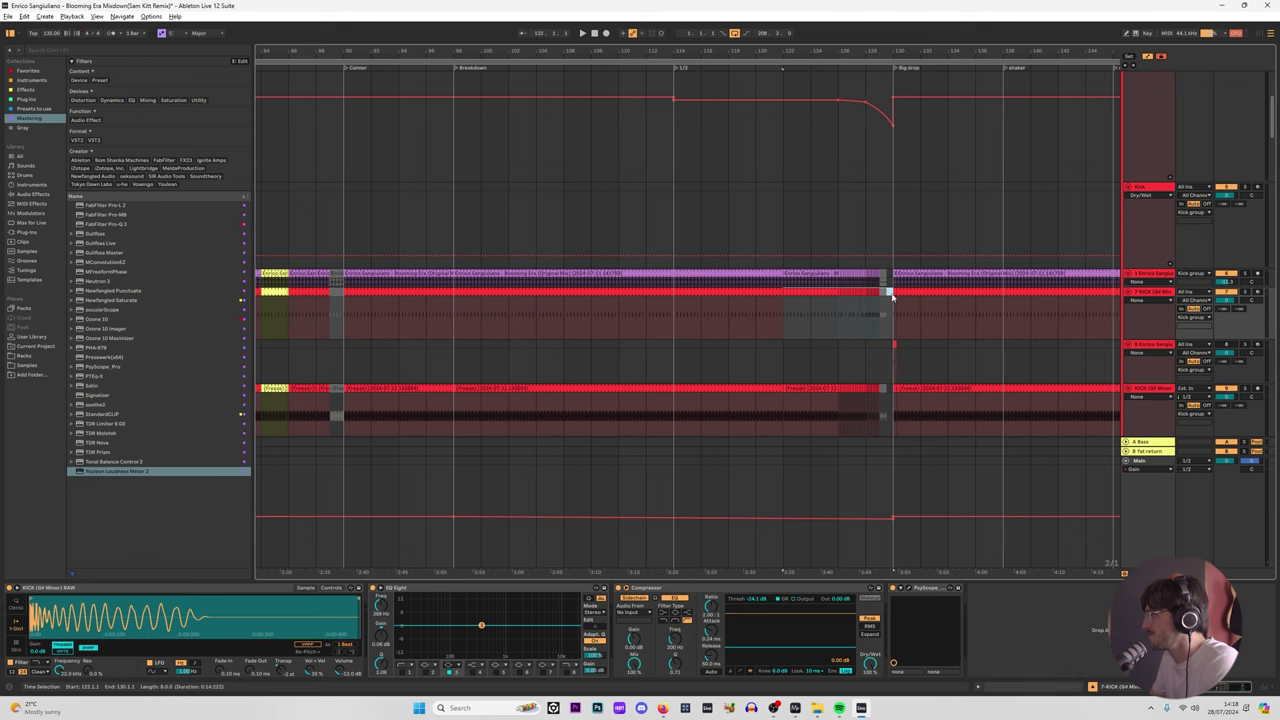
# Step: Insert a new MIDI track below the 73 Analog track and paste the copied kick pattern at bar 122
pyautogui.moveTo(1271, 122); pyautogui.dragTo(1264, 382)
pyautogui.click(1153, 279)
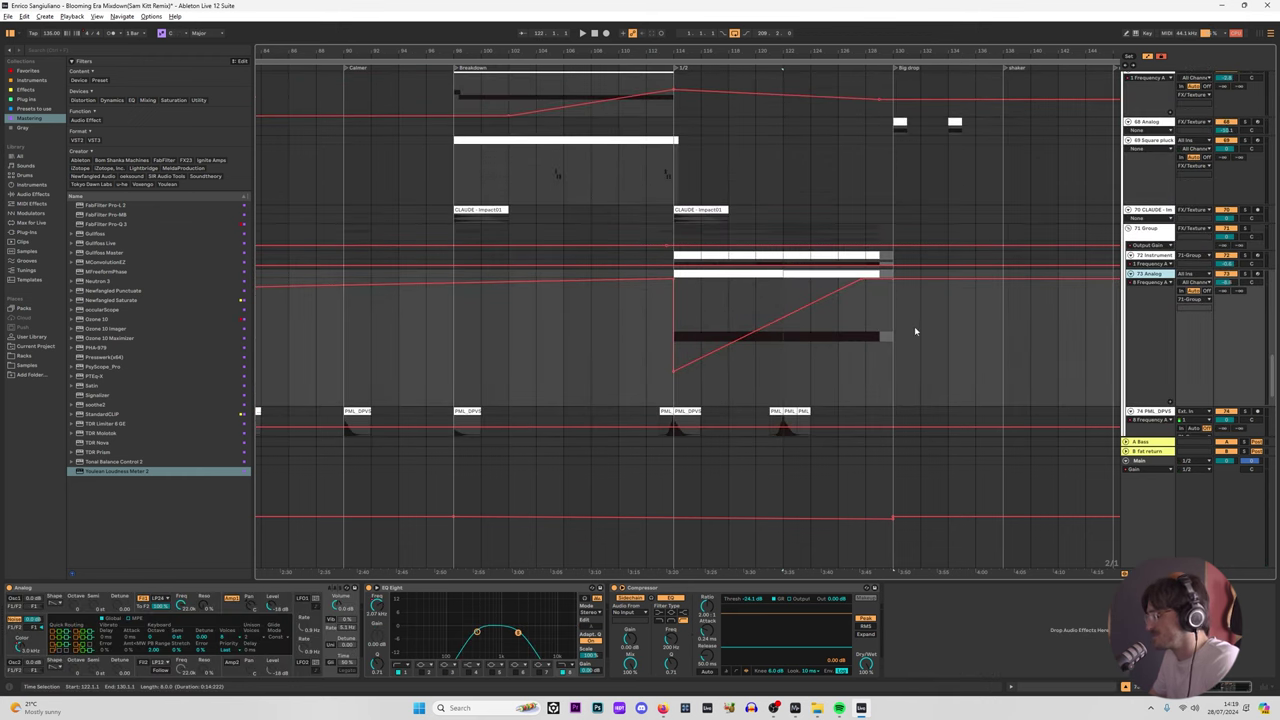
pyautogui.hotkey('ctrl', 'shift', 't')
pyautogui.click(785, 412)
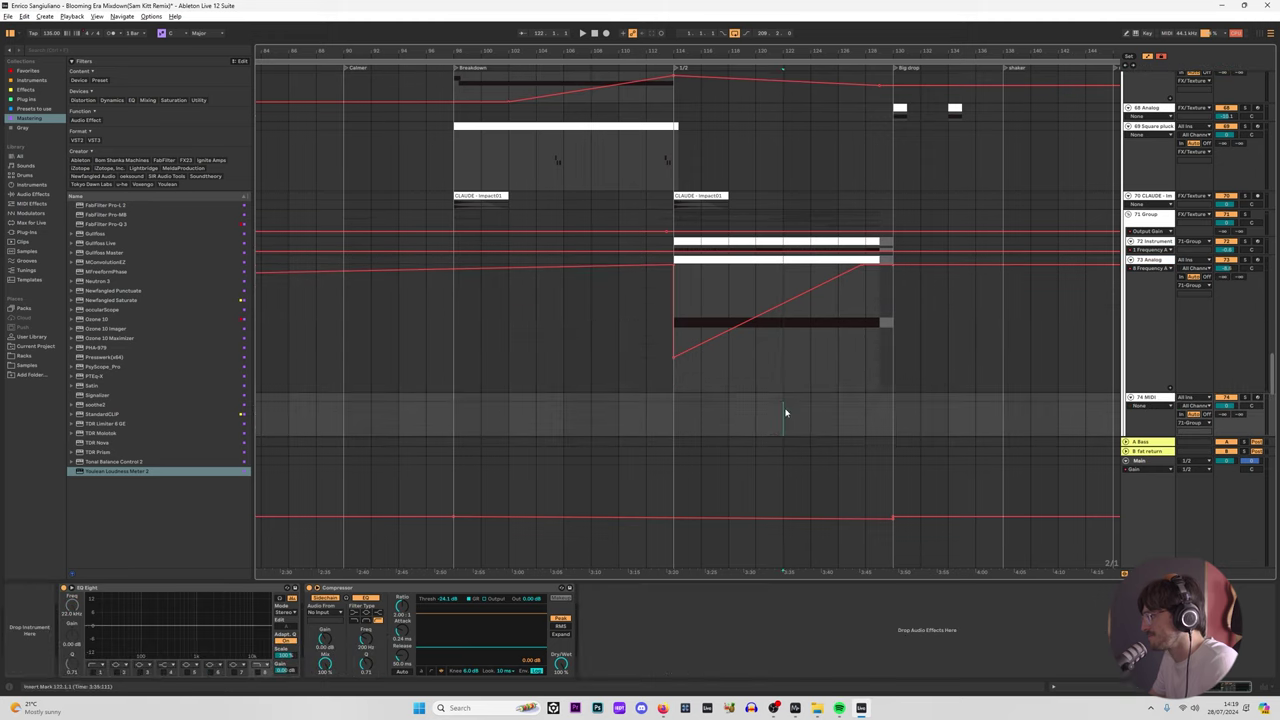
# Step: Search the Samples folder for snare sounds and expand the Drums folder in the results
pyautogui.click(35, 366)
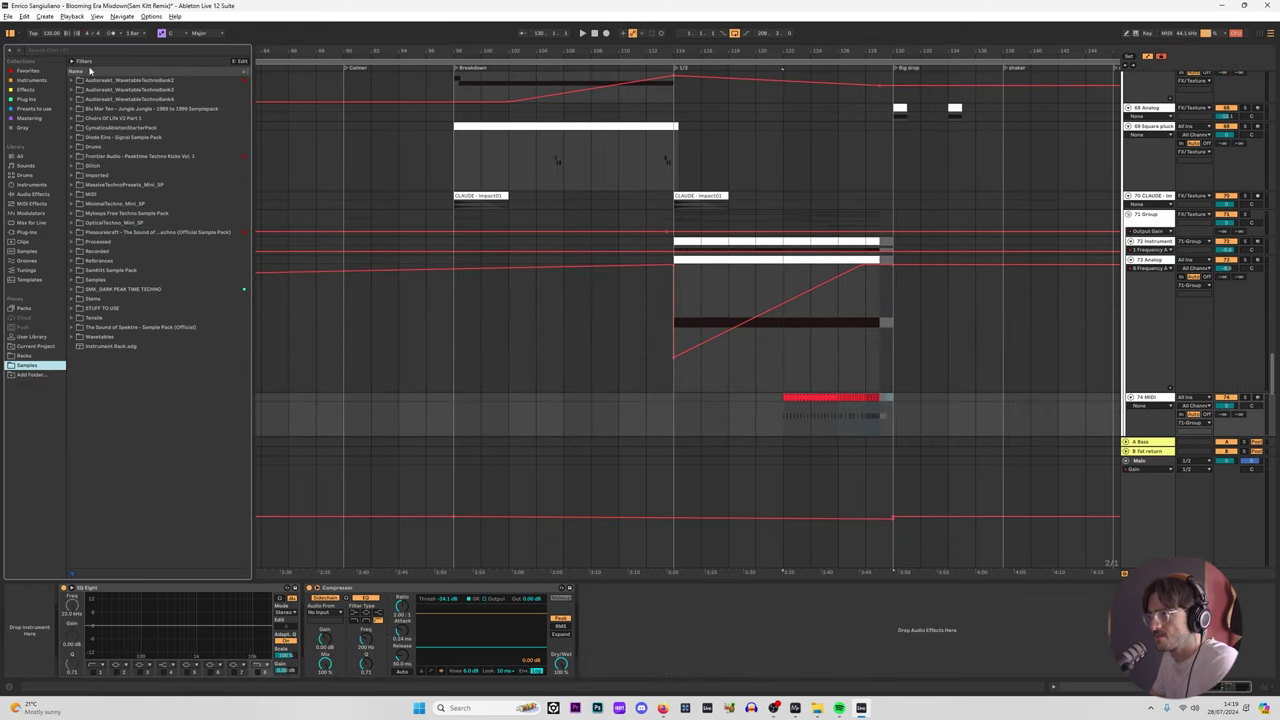
pyautogui.write('ine')
pyautogui.press('Down')
pyautogui.press('Down')
pyautogui.press('Down')
pyautogui.press('Down')
pyautogui.press('Down')
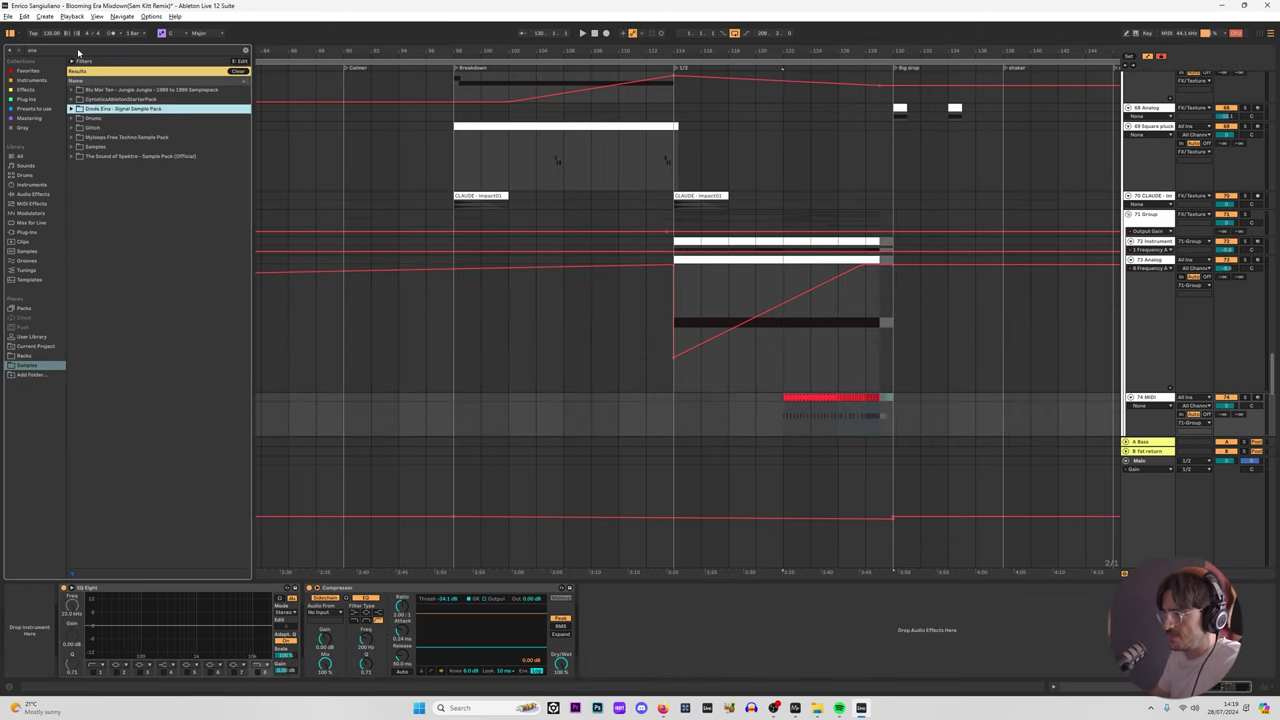
pyautogui.press('Up')
pyautogui.press('Down')
pyautogui.press('Down')
pyautogui.press('Down')
pyautogui.press('Down')
pyautogui.press('Down')
pyautogui.press('Down')
pyautogui.press('Down')
pyautogui.press('Down')
pyautogui.press('Down')
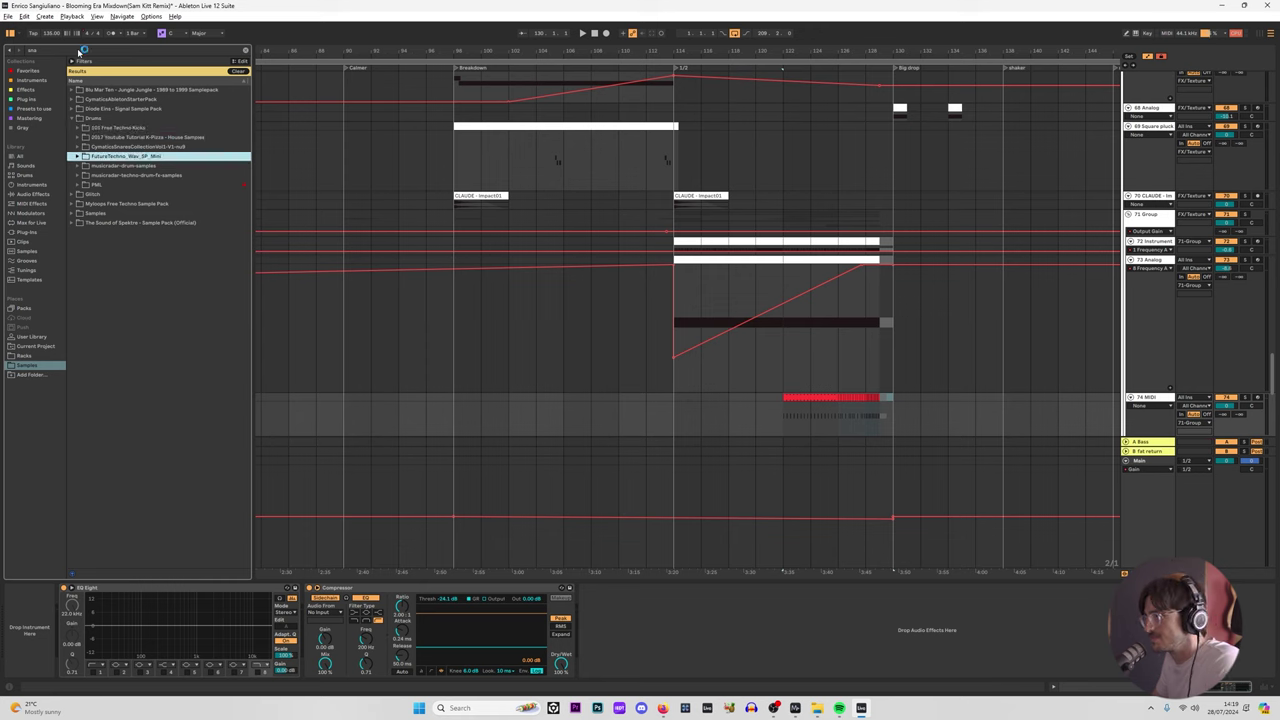
# Step: Load PML_DPV3_CLAP_001.wav from the CLAP_SNARE folder of PML Deep Premium Vol 3 onto the new MIDI track
pyautogui.press('Down')
pyautogui.press('Down')
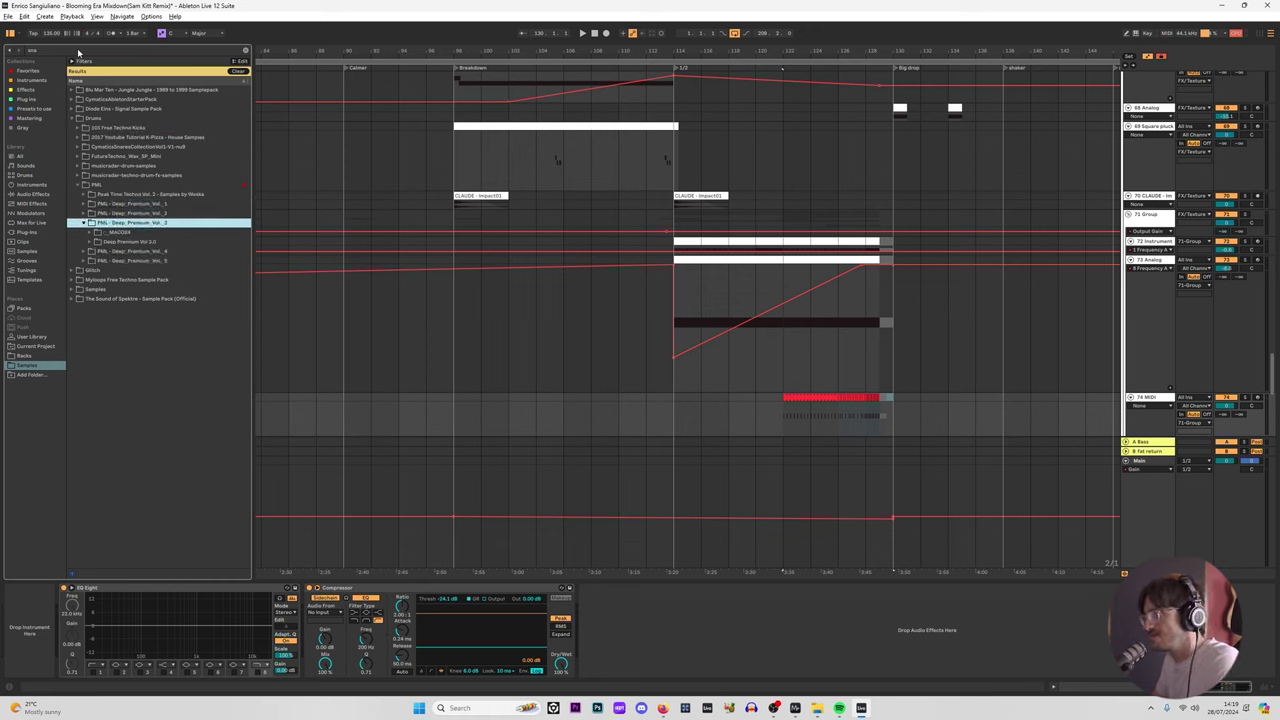
pyautogui.press('Down')
pyautogui.press('Down')
pyautogui.press('Right')
pyautogui.press('Down')
pyautogui.press('Right')
pyautogui.press('Down')
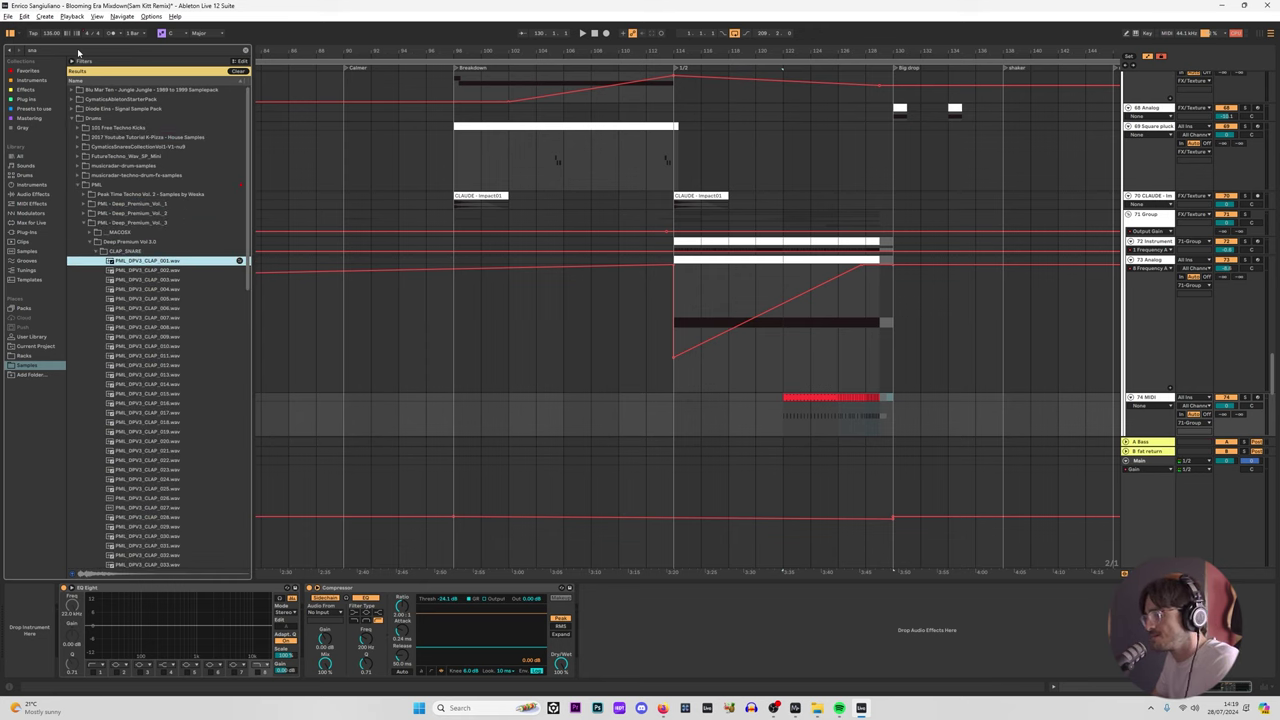
pyautogui.moveTo(163, 265); pyautogui.dragTo(163, 618)
# Step: Play the clap build from bar 122 and low-cut it with EQ Eight at about 446 Hz
pyautogui.moveTo(811, 383); pyautogui.dragTo(800, 390)
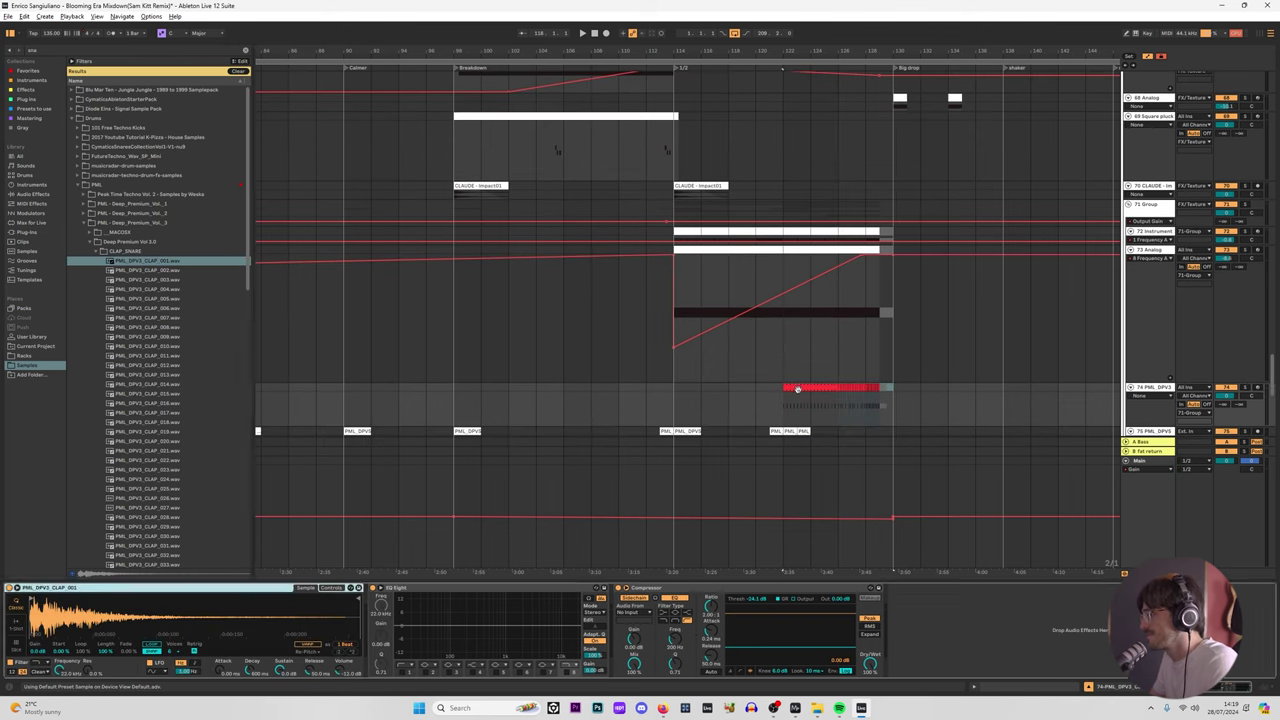
pyautogui.press('space')
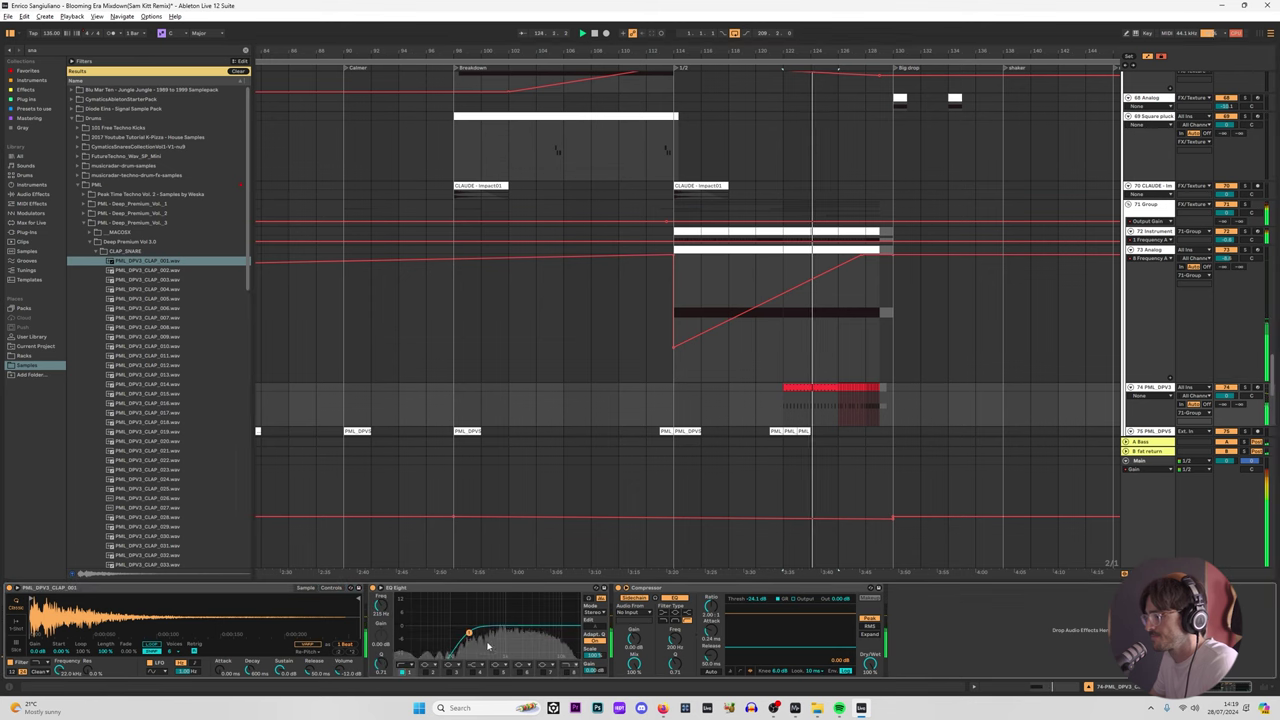
pyautogui.click(403, 667)
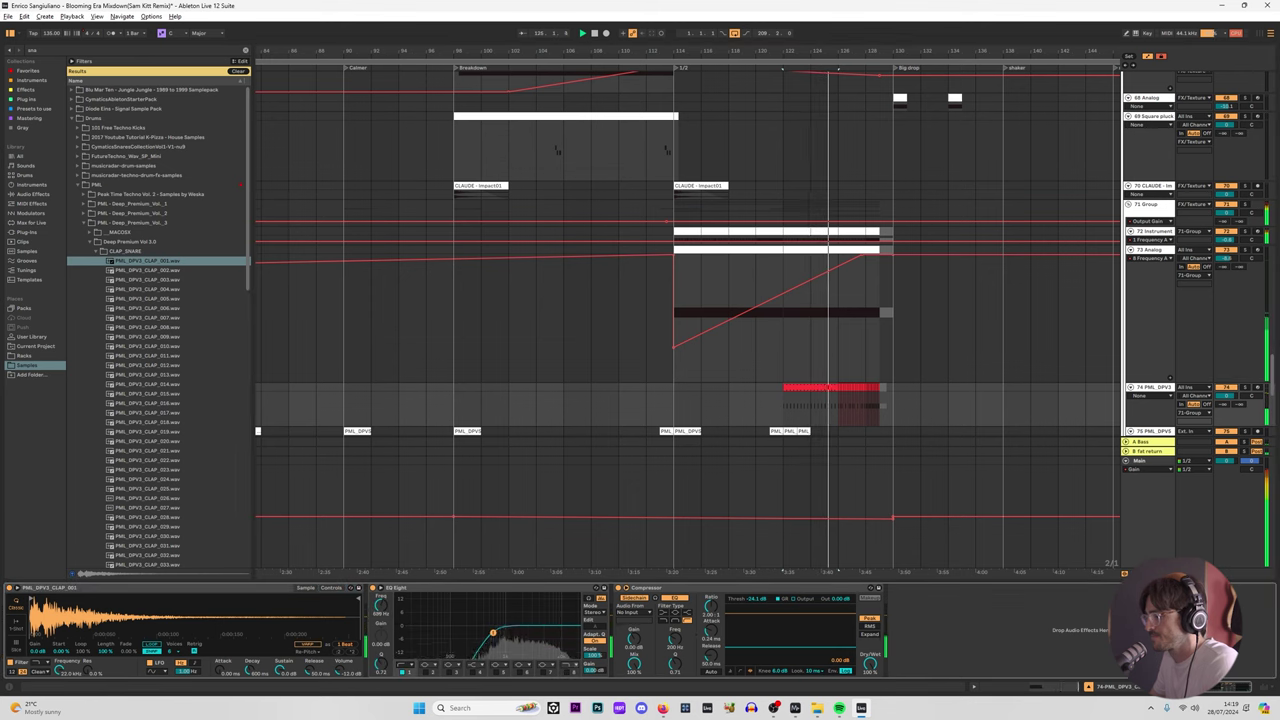
# Step: Place a copy of the clap pattern at the Big drop and trim it to a short hit at bar 130
pyautogui.scroll(5, 840, 397)
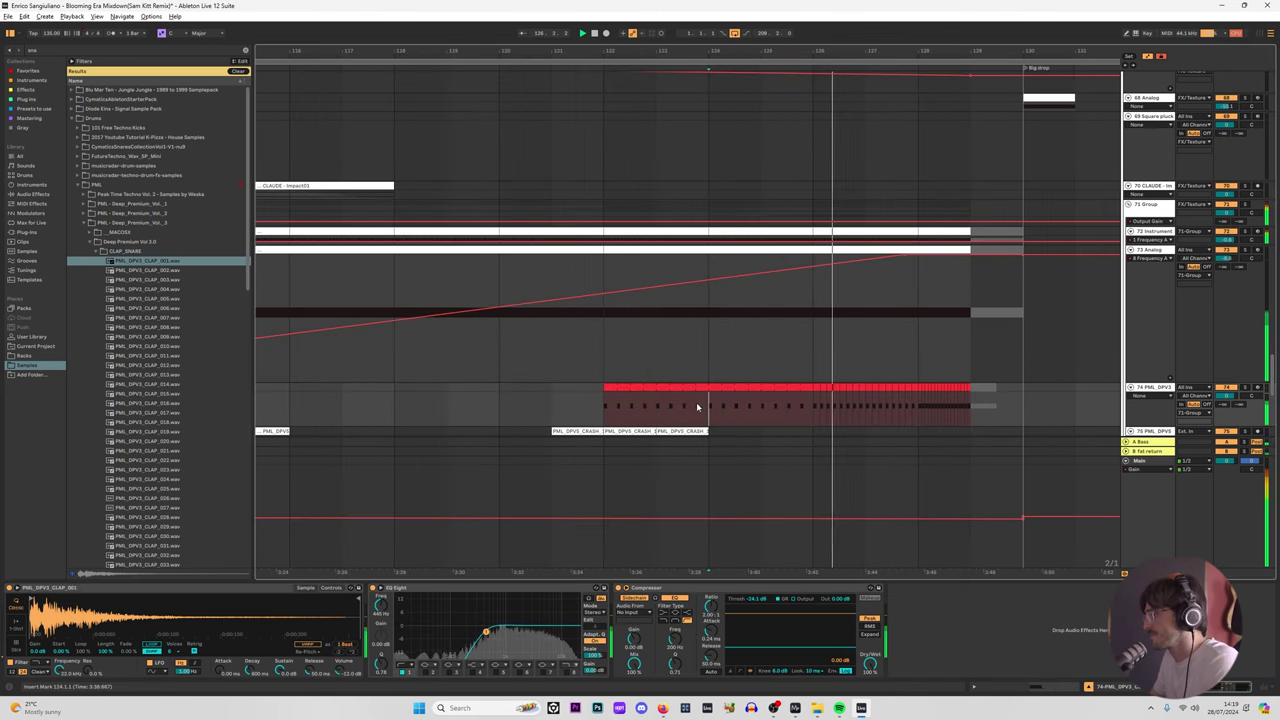
pyautogui.moveTo(668, 388); pyautogui.dragTo(1041, 391)
pyautogui.hotkey('ctrl', '1')
pyautogui.hotkey('ctrl', '1')
pyautogui.hotkey('ctrl', '1')
pyautogui.click(1035, 388)
pyautogui.hotkey('ctrl', 'e')
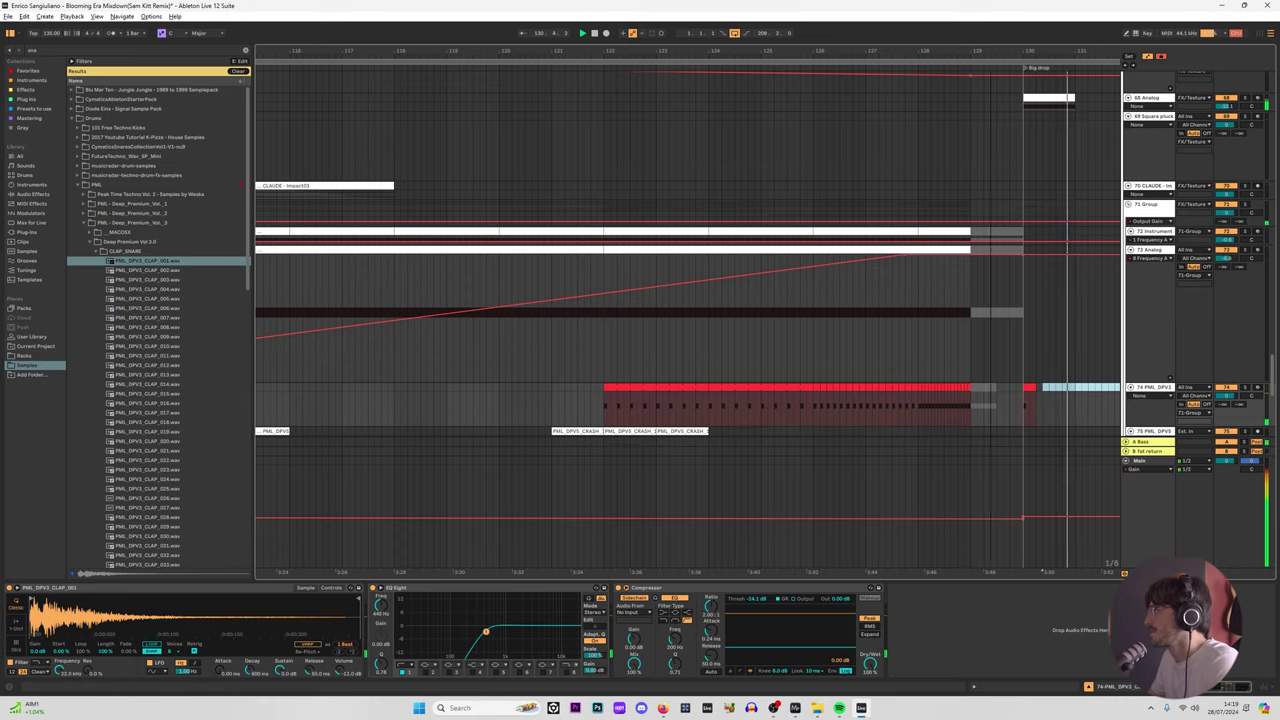
# Step: Play the clap build into the Big drop and check the short clap hit at bar 130
pyautogui.moveTo(800, 51); pyautogui.dragTo(752, 23)
pyautogui.press('space')
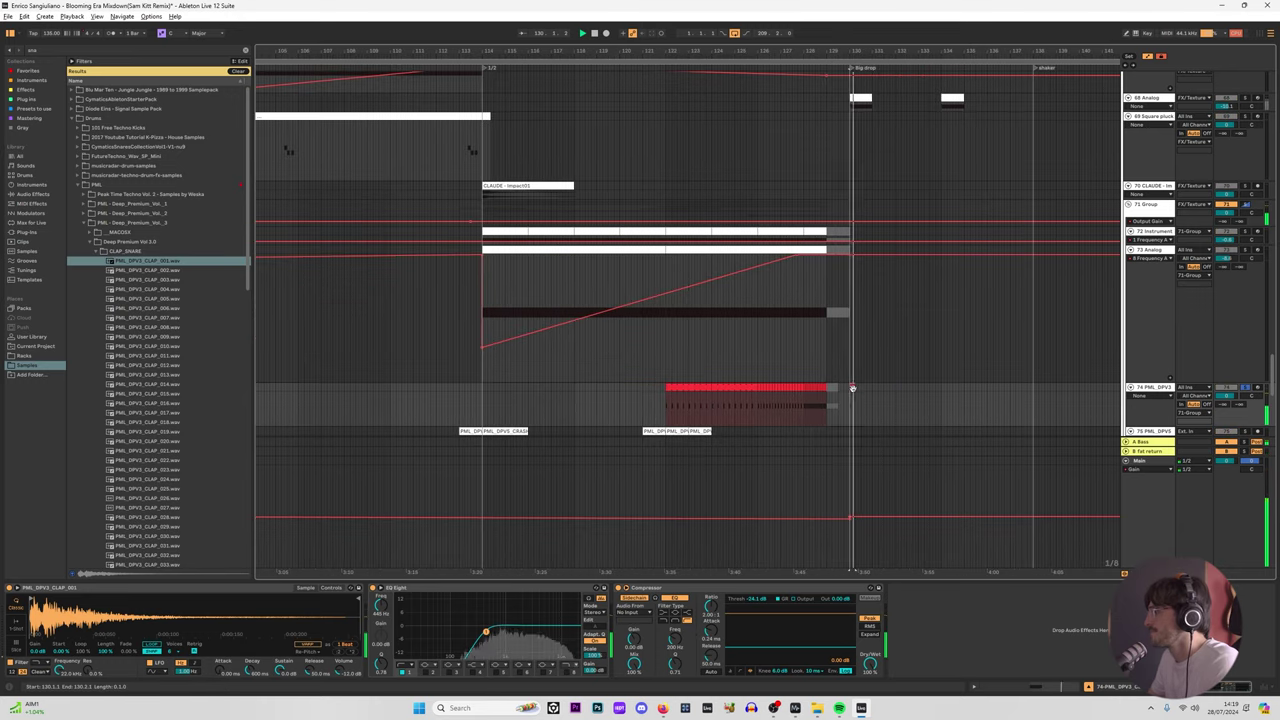
pyautogui.click(852, 388)
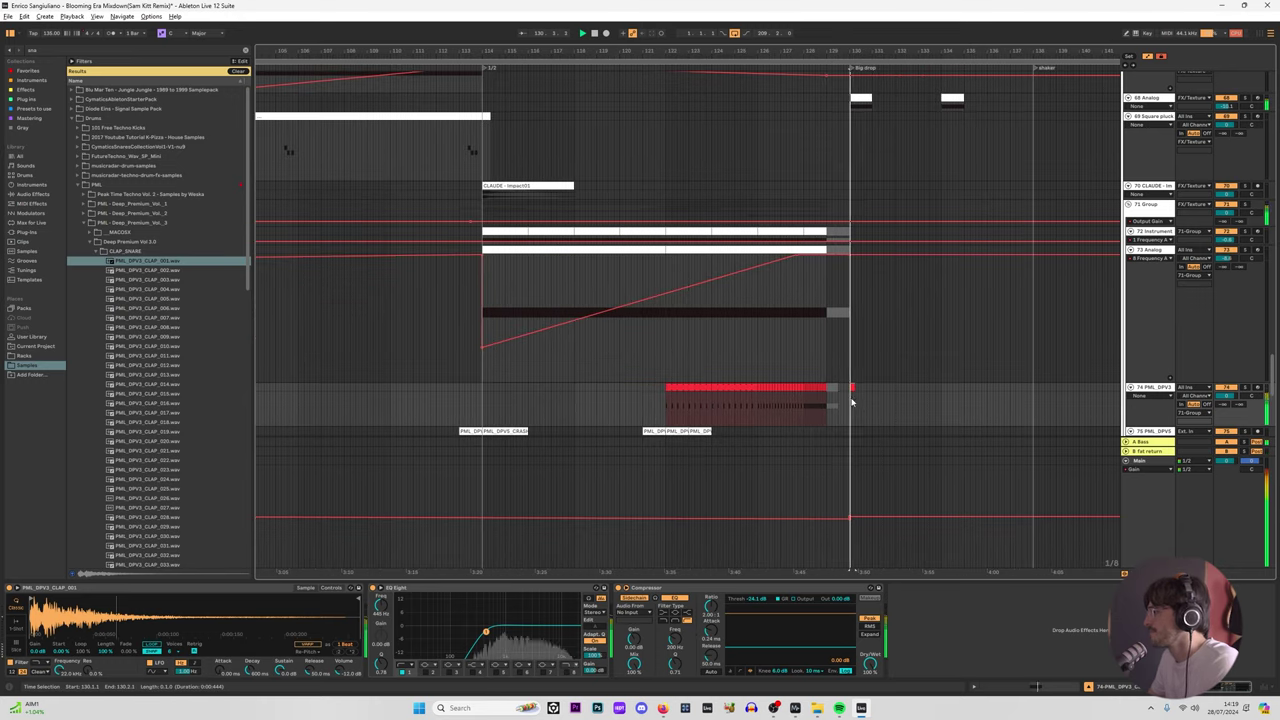
pyautogui.moveTo(851, 387)
pyautogui.mouseDown()
pyautogui.moveTo(941, 385)
pyautogui.moveTo(857, 386)
pyautogui.mouseUp()
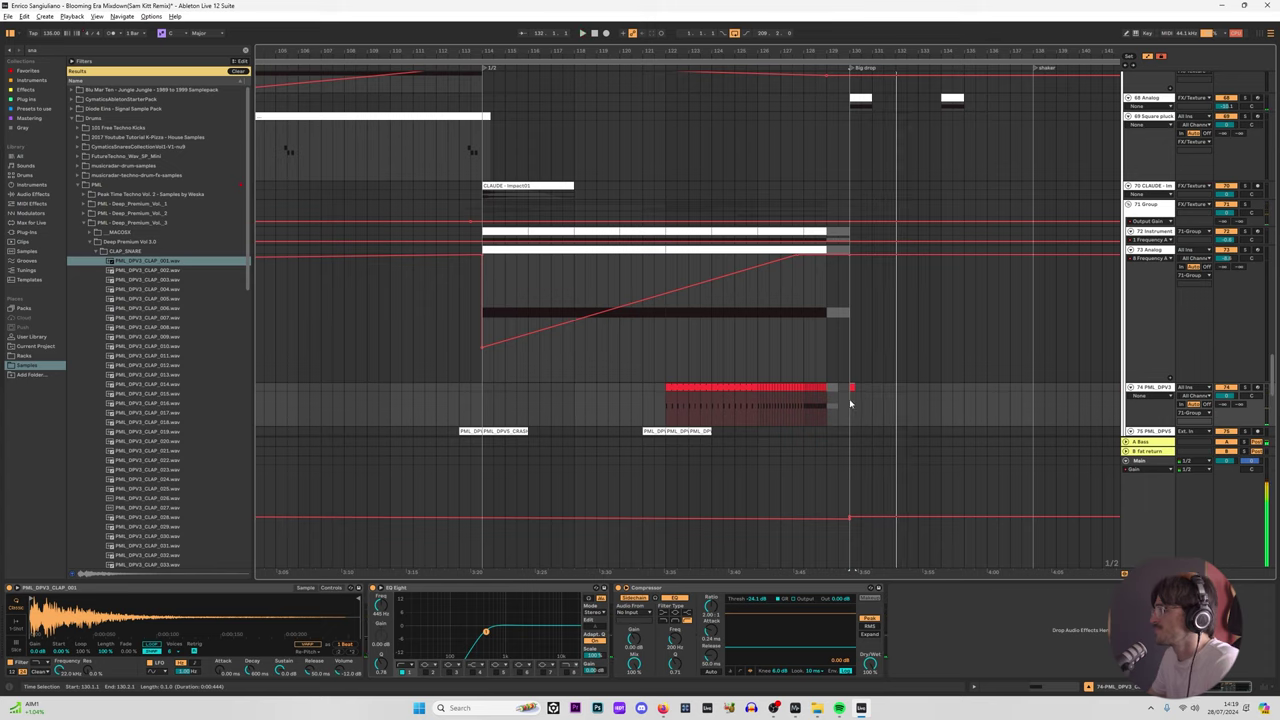
pyautogui.scroll(10, 850, 404)
pyautogui.scroll(-1, 815, 418)
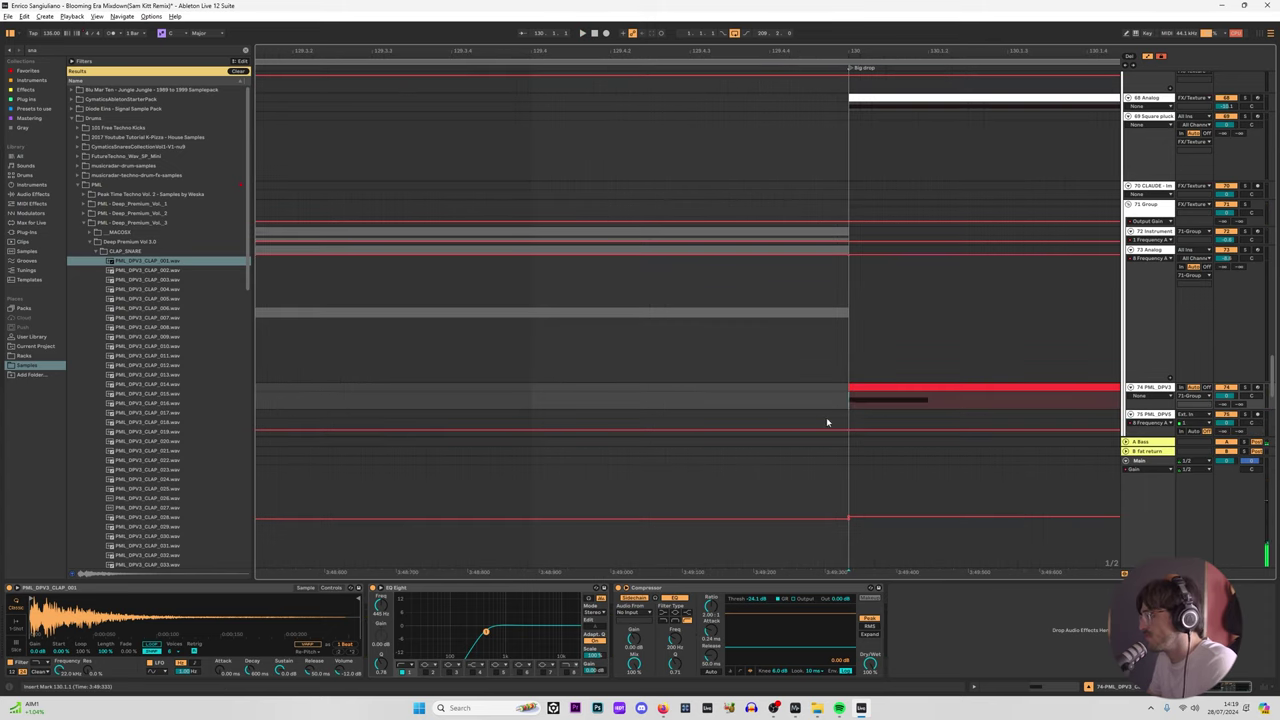
pyautogui.scroll(-3, 854, 413)
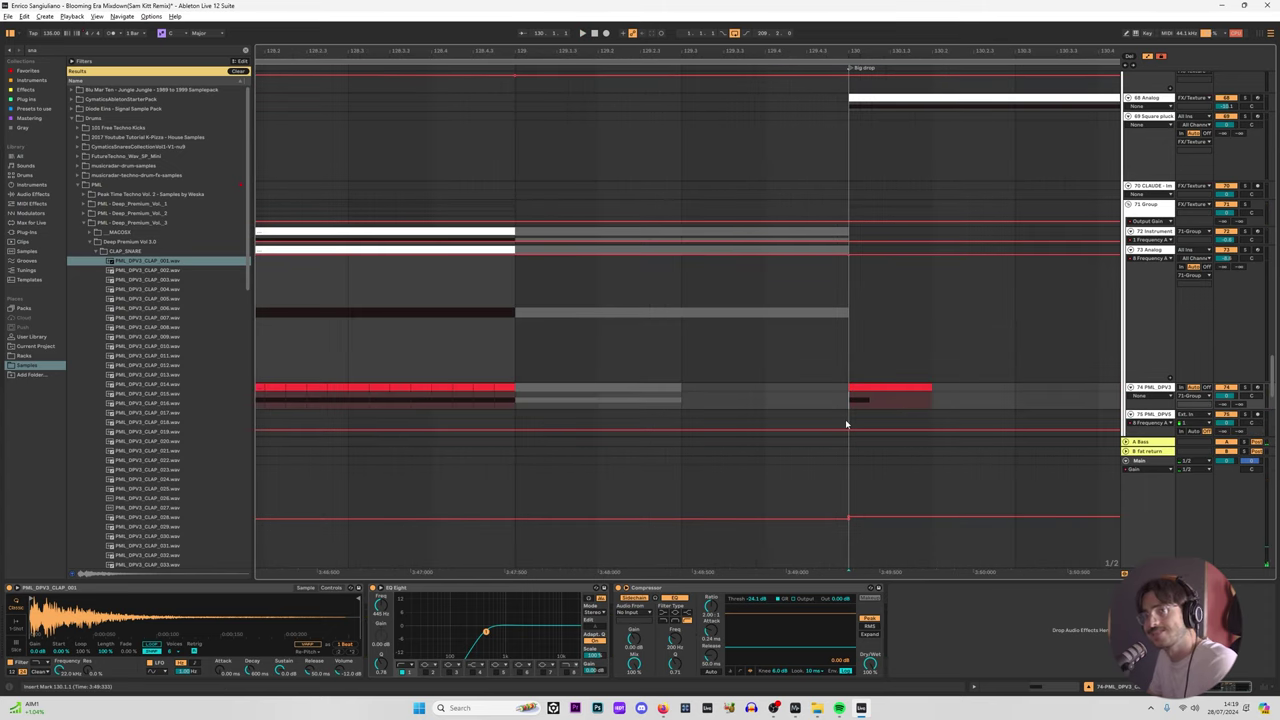
pyautogui.press('space')
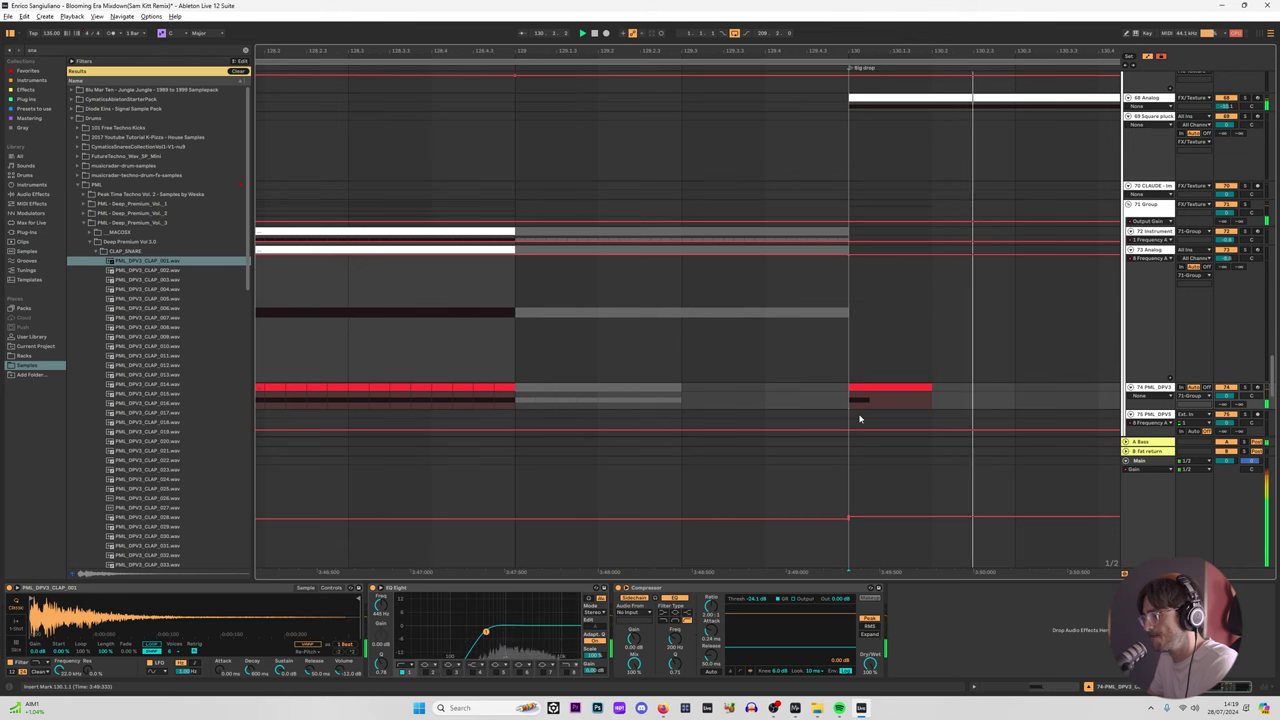
pyautogui.scroll(-3, 850, 350)
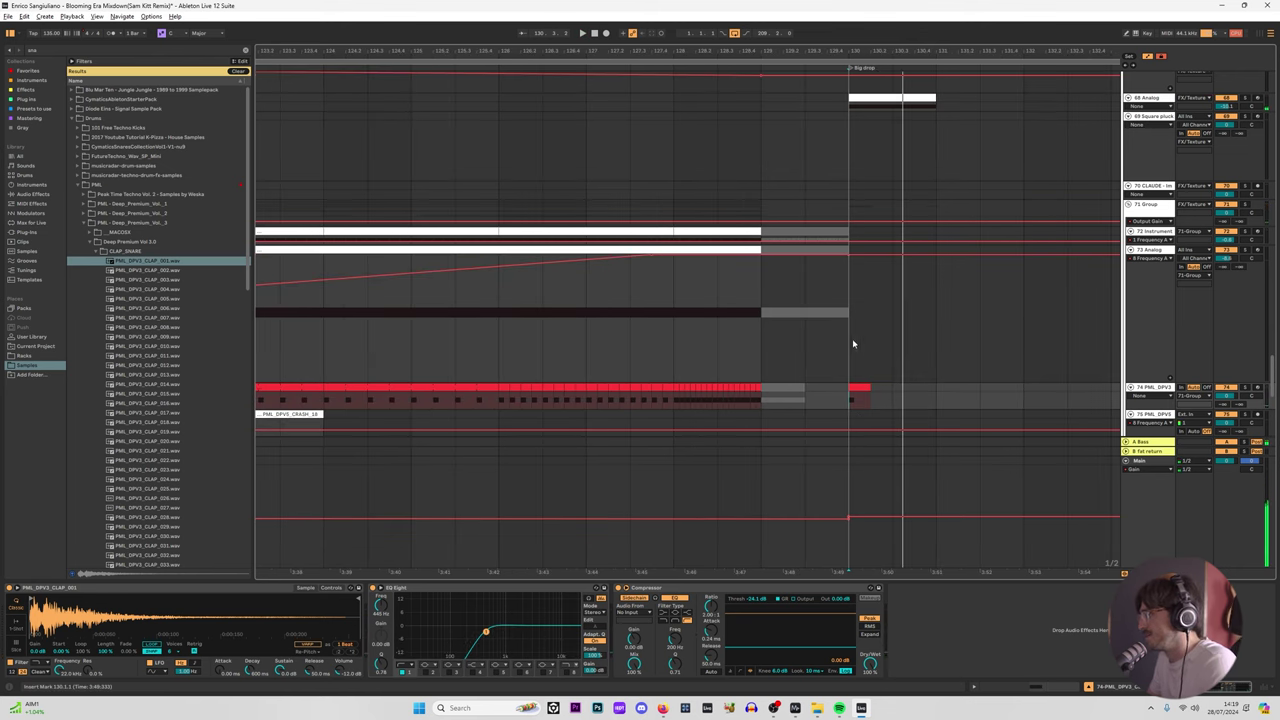
# Step: Inspect the 68 Analog clip at the Big drop and play the transition from just before the drop
pyautogui.scroll(3, 782, 337)
pyautogui.scroll(2, 860, 238)
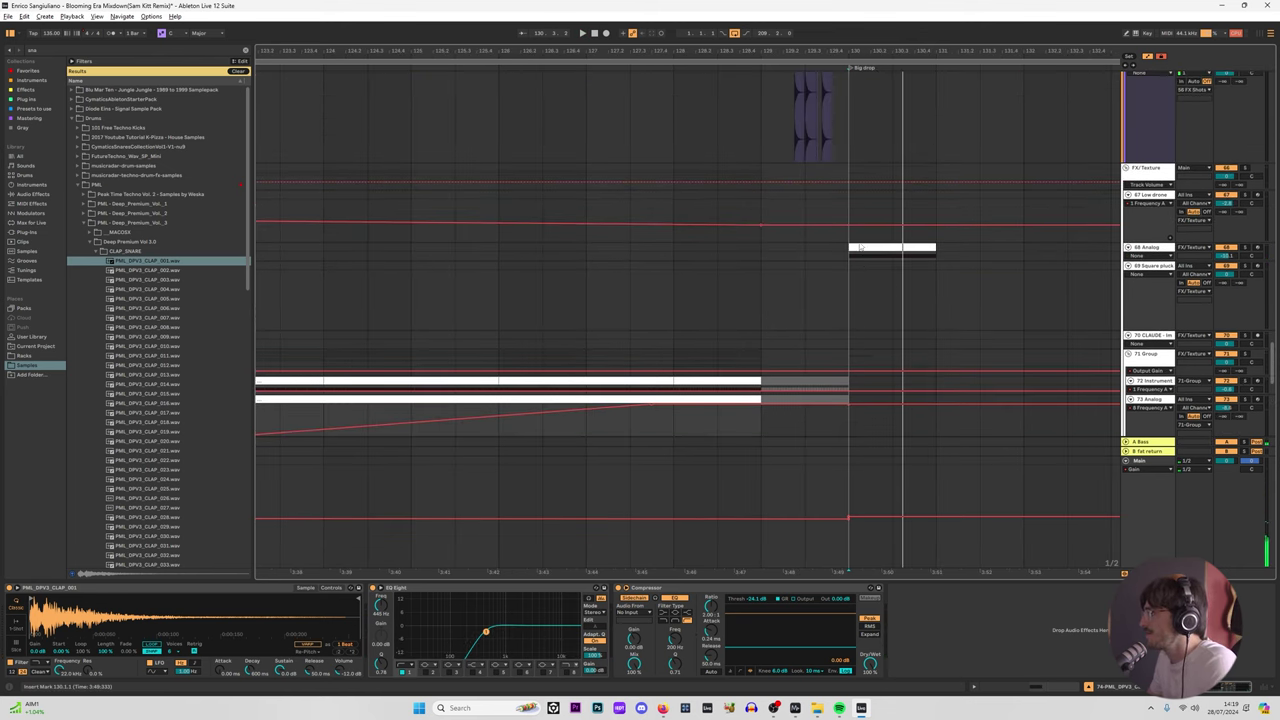
pyautogui.scroll(10, 858, 240)
pyautogui.click(1163, 256)
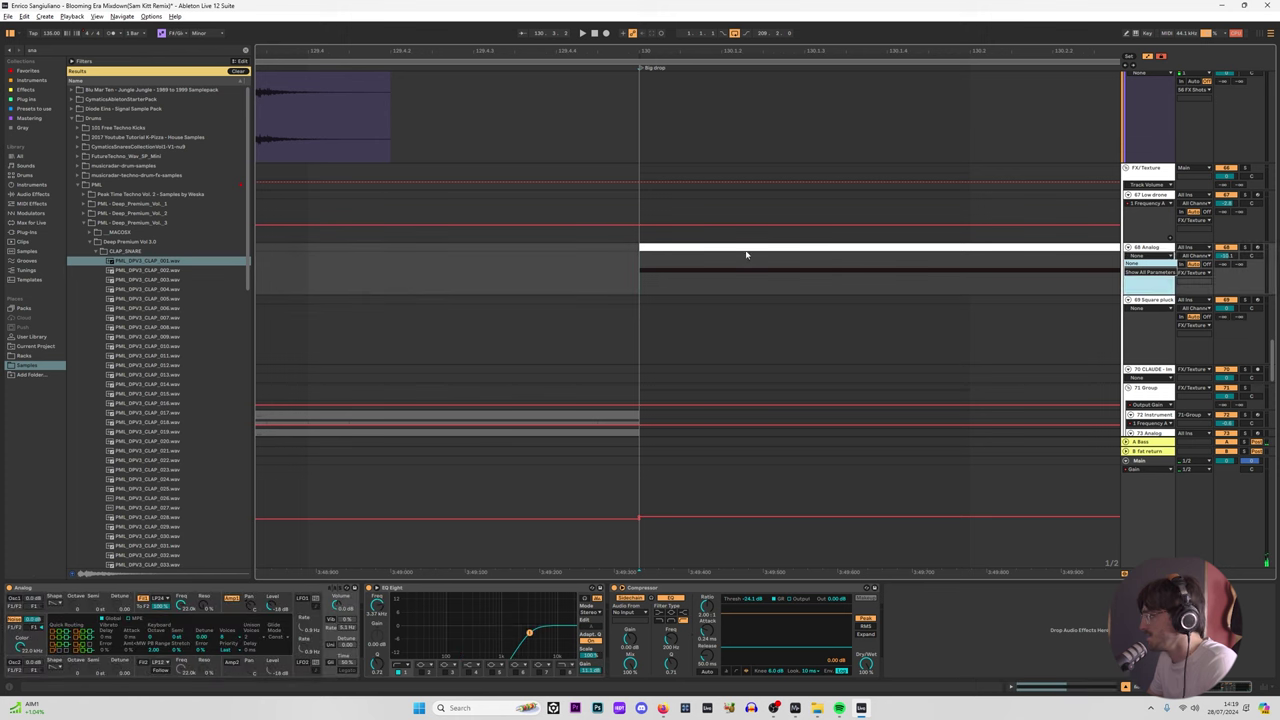
pyautogui.click(744, 249)
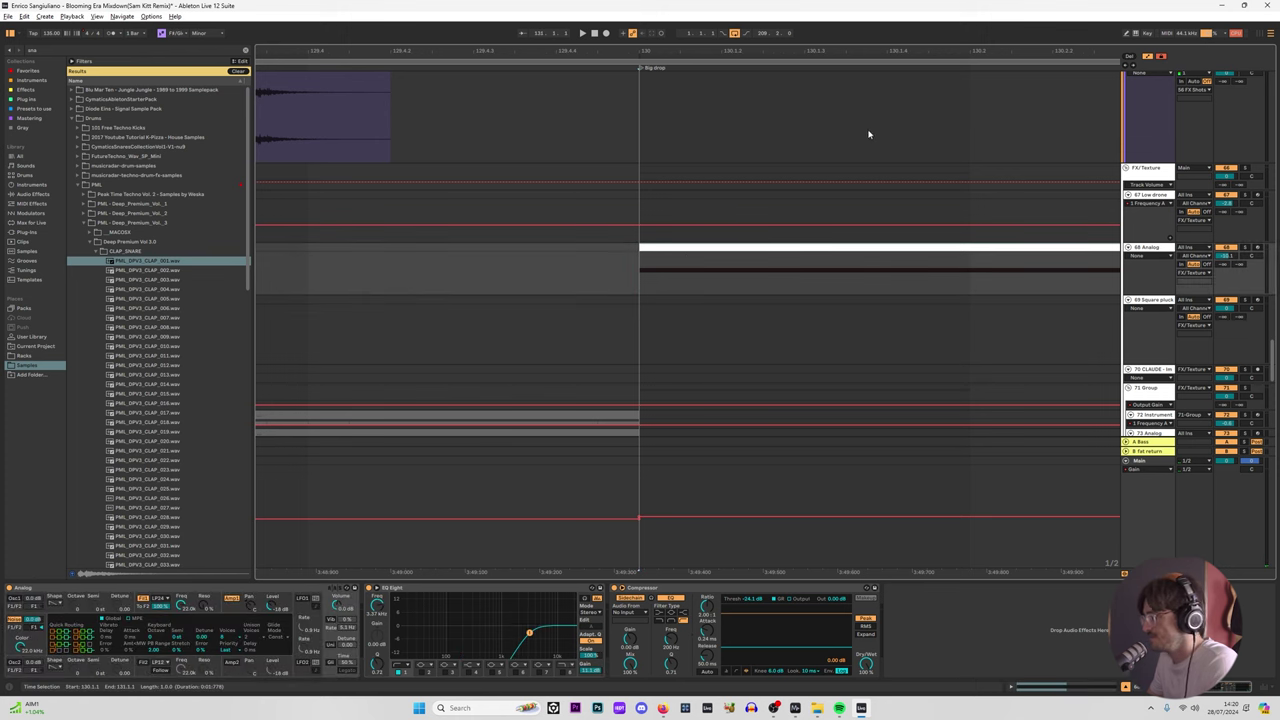
pyautogui.scroll(-10, 685, 258)
pyautogui.scroll(2, 680, 174)
pyautogui.click(664, 175)
pyautogui.press('space')
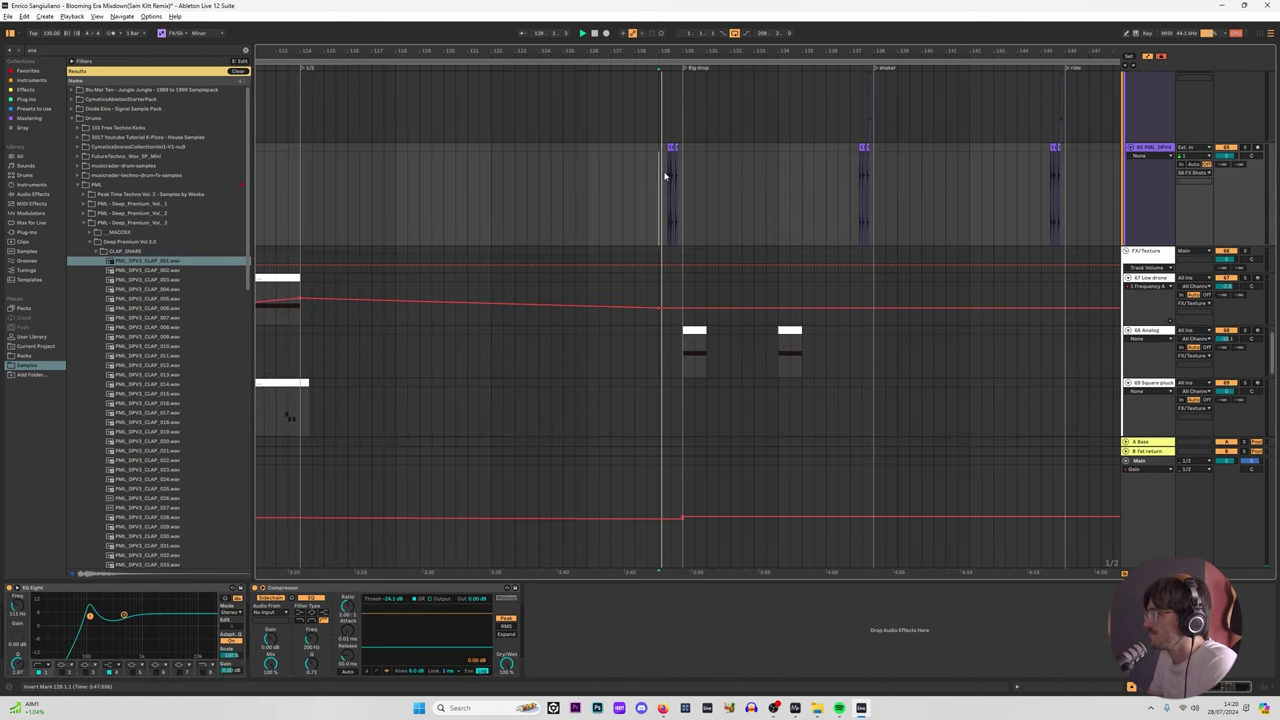
# Step: Set the Main gain automation point just before the Big drop to -2.60 dB and play from bar 126
pyautogui.scroll(2, 664, 175)
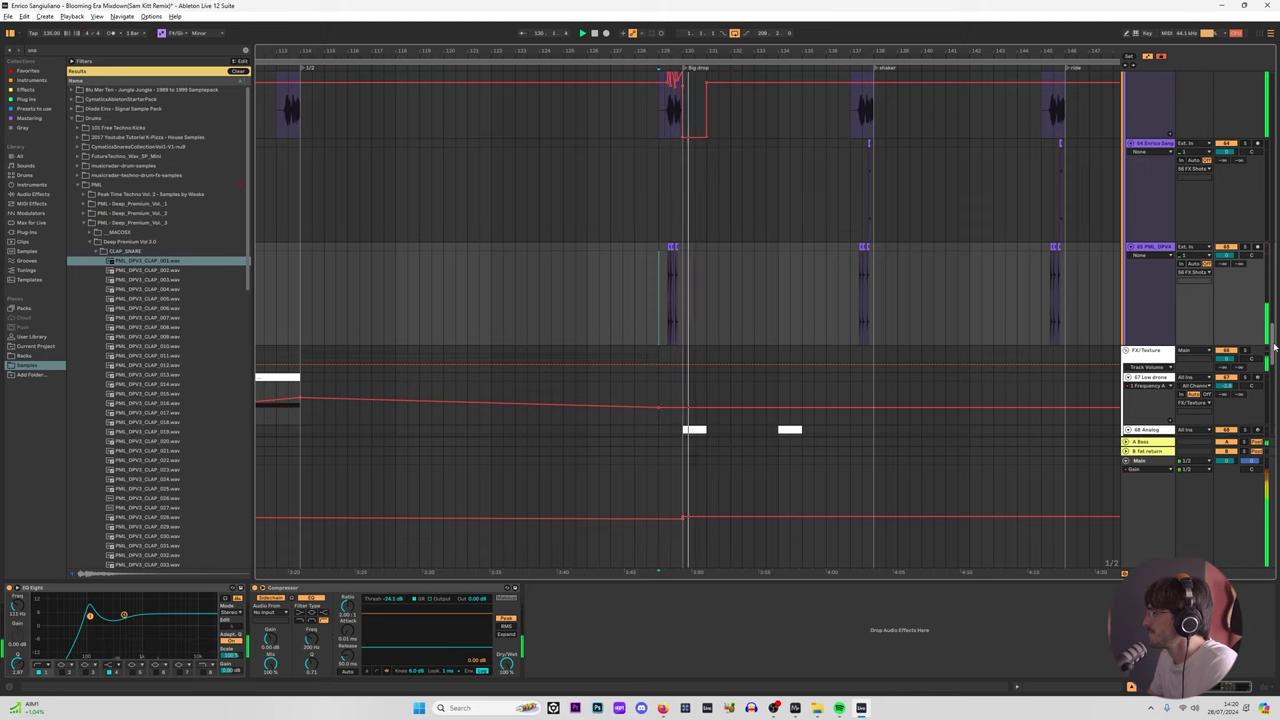
pyautogui.moveTo(1273, 345); pyautogui.dragTo(1269, 228)
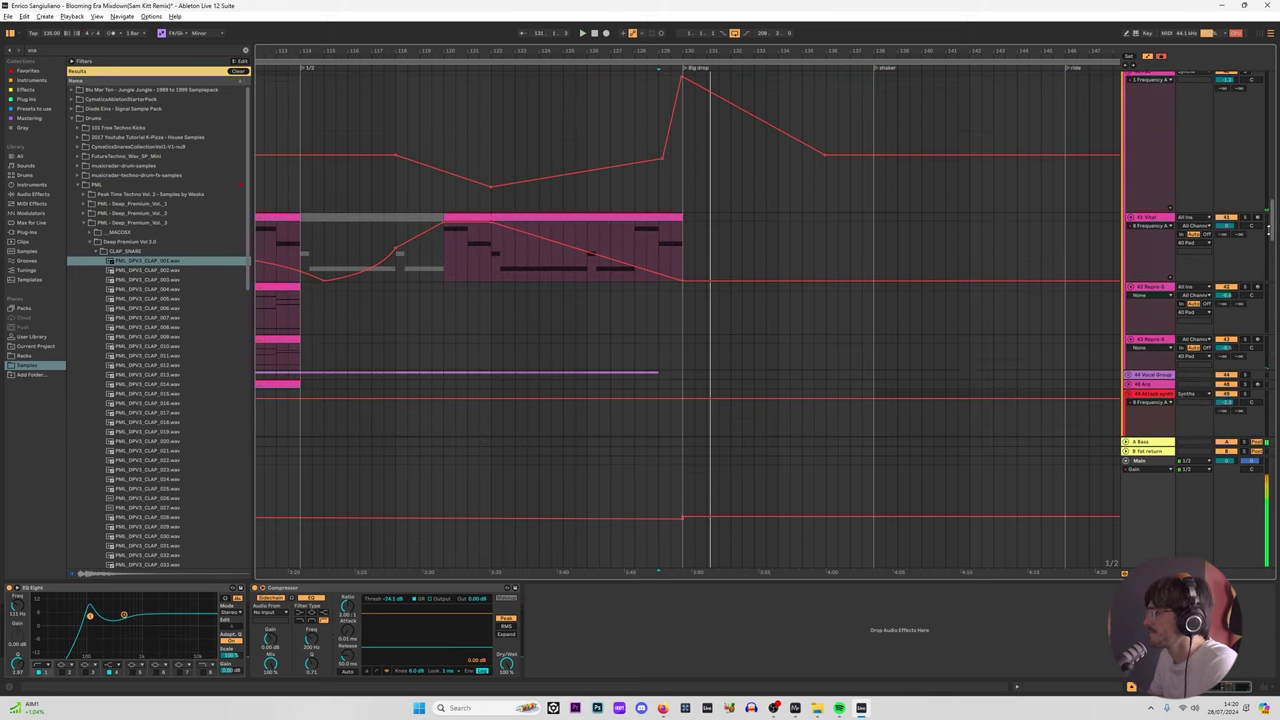
pyautogui.scroll(-4, 1031, 503)
pyautogui.click(611, 484)
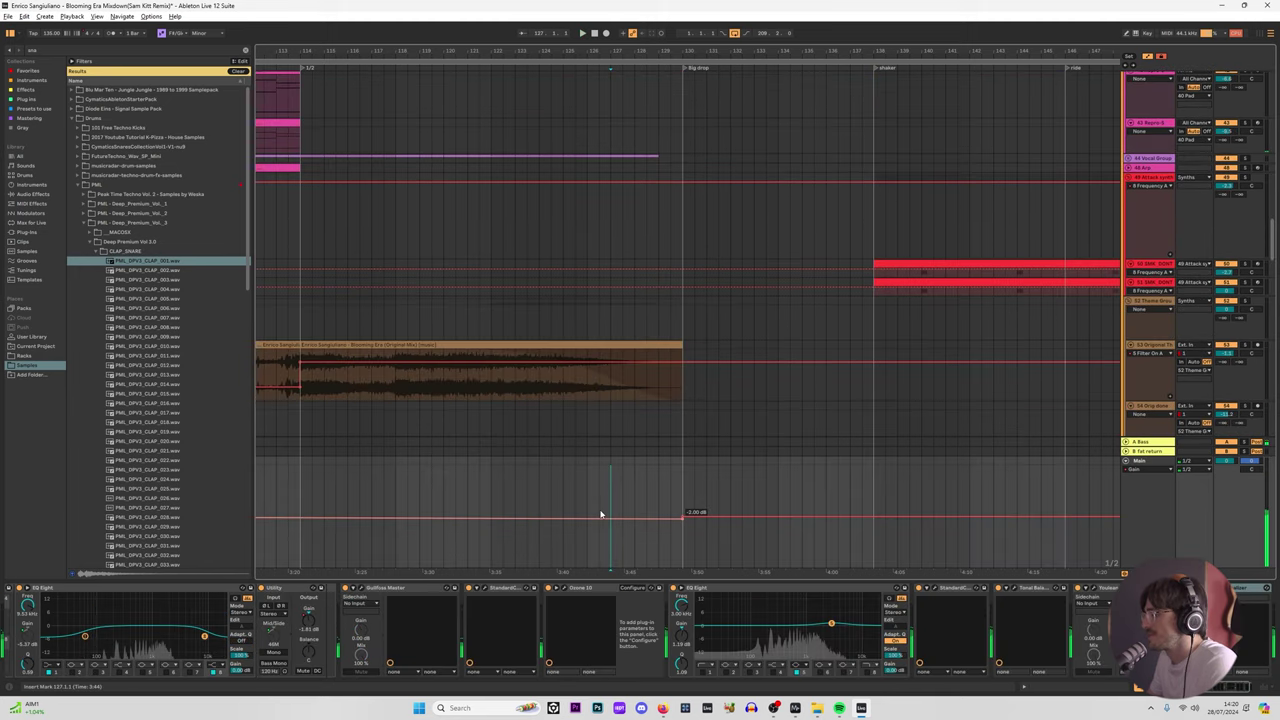
pyautogui.rightClick(682, 523)
pyautogui.click(745, 339)
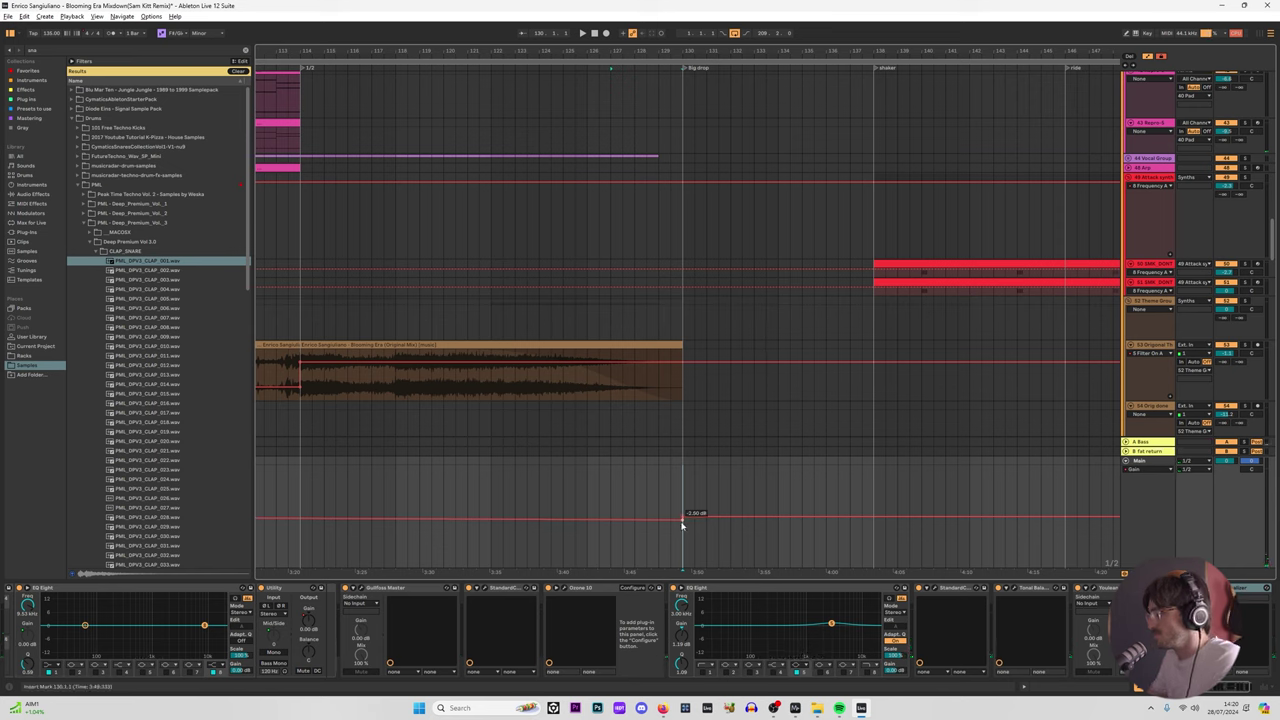
pyautogui.press('space')
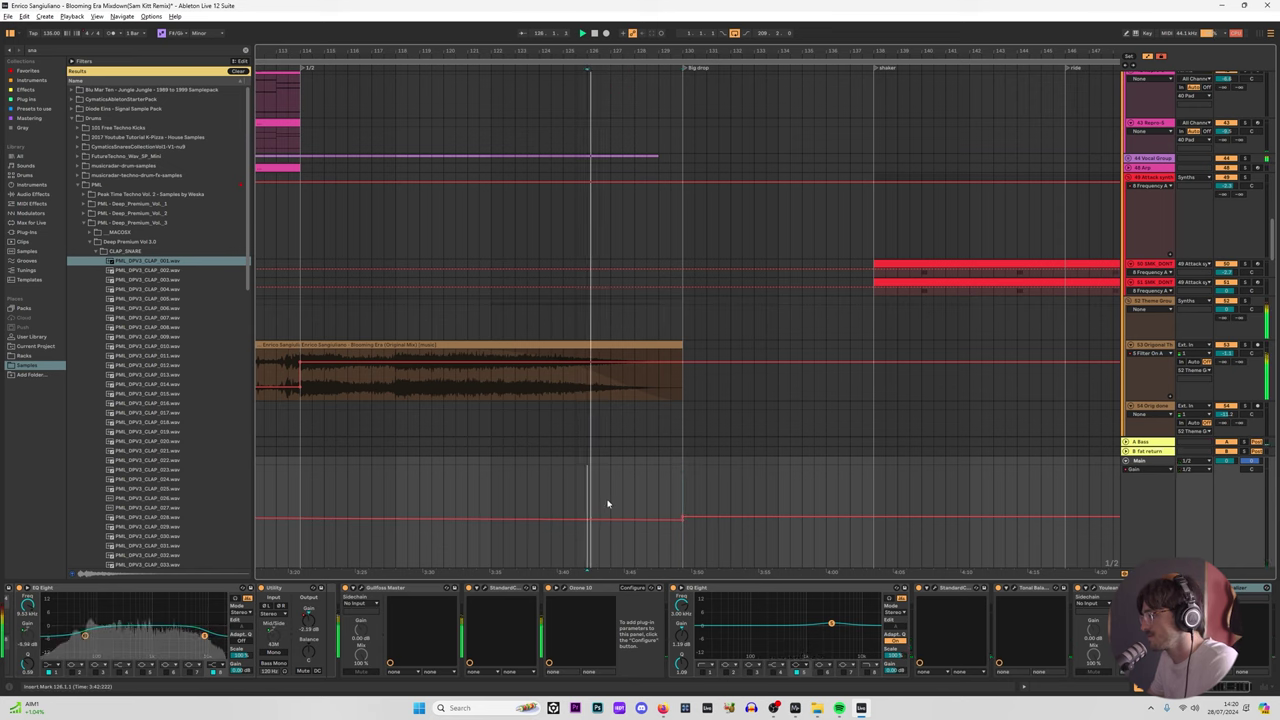
# Step: Listen through the Big drop and restart playback from just before the Breakdown
pyautogui.moveTo(560, 53); pyautogui.dragTo(770, 4)
pyautogui.scroll(-3, 751, 416)
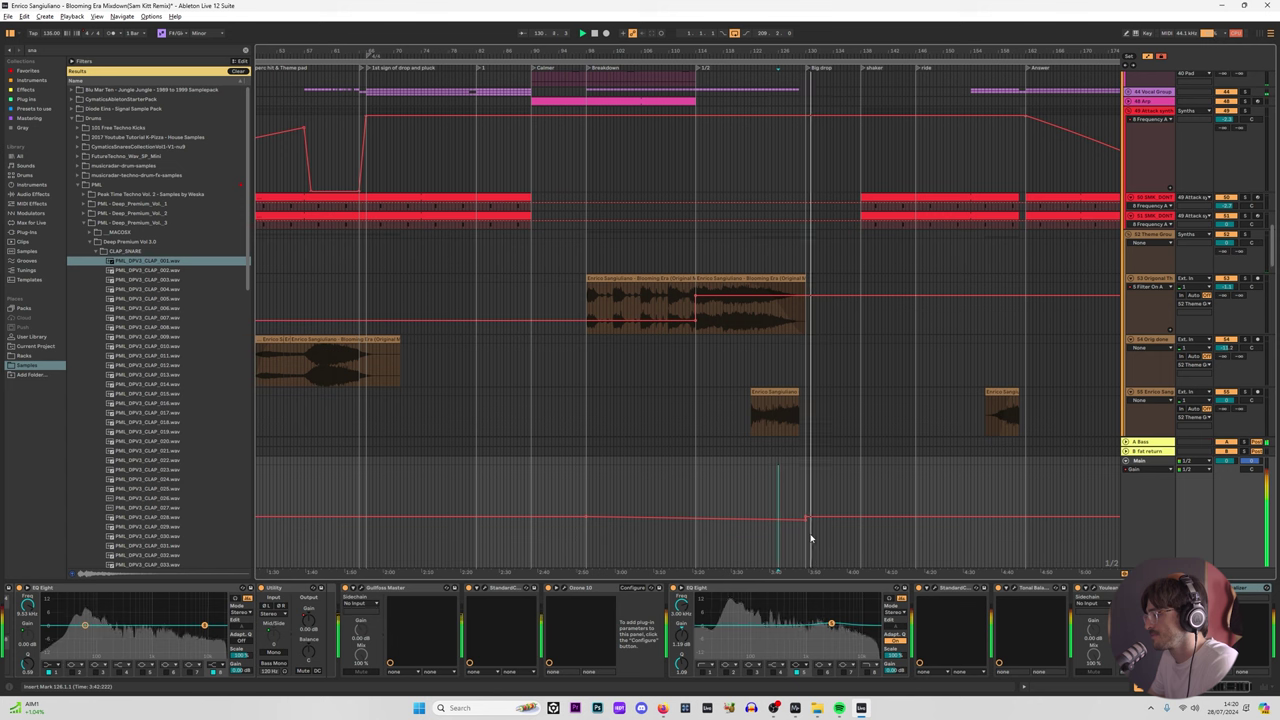
pyautogui.click(587, 477)
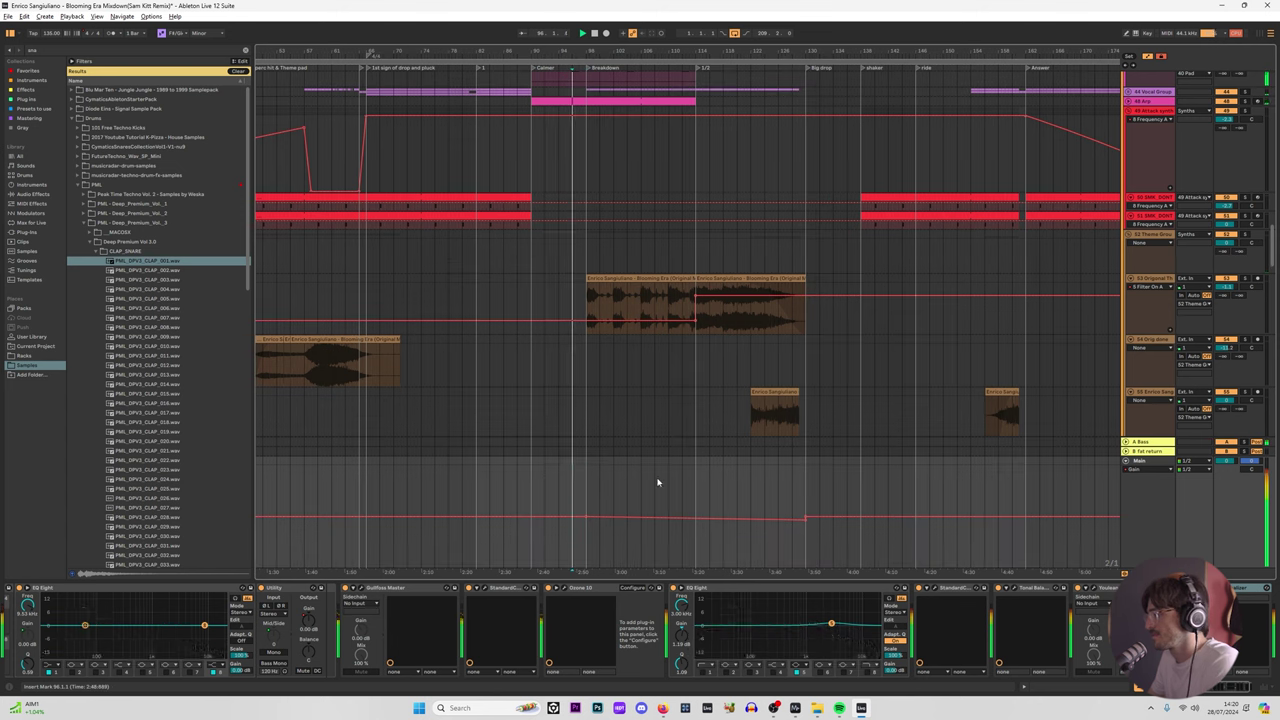
# Step: Open Youlean Loudness Meter 2 on Main, examine the loudness history from the breakdown towards the Big drop, and close it
pyautogui.click(1156, 516)
pyautogui.moveTo(1112, 591); pyautogui.dragTo(456, 636)
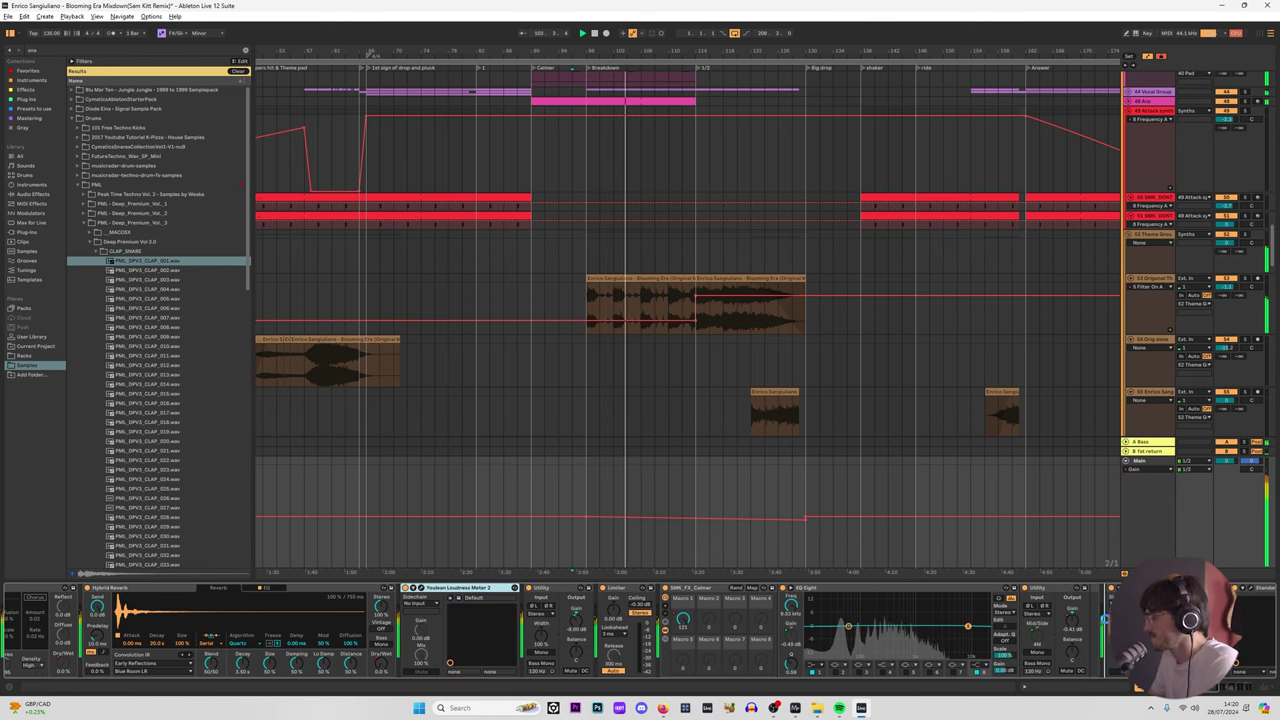
pyautogui.hotkey('ctrl', 'z')
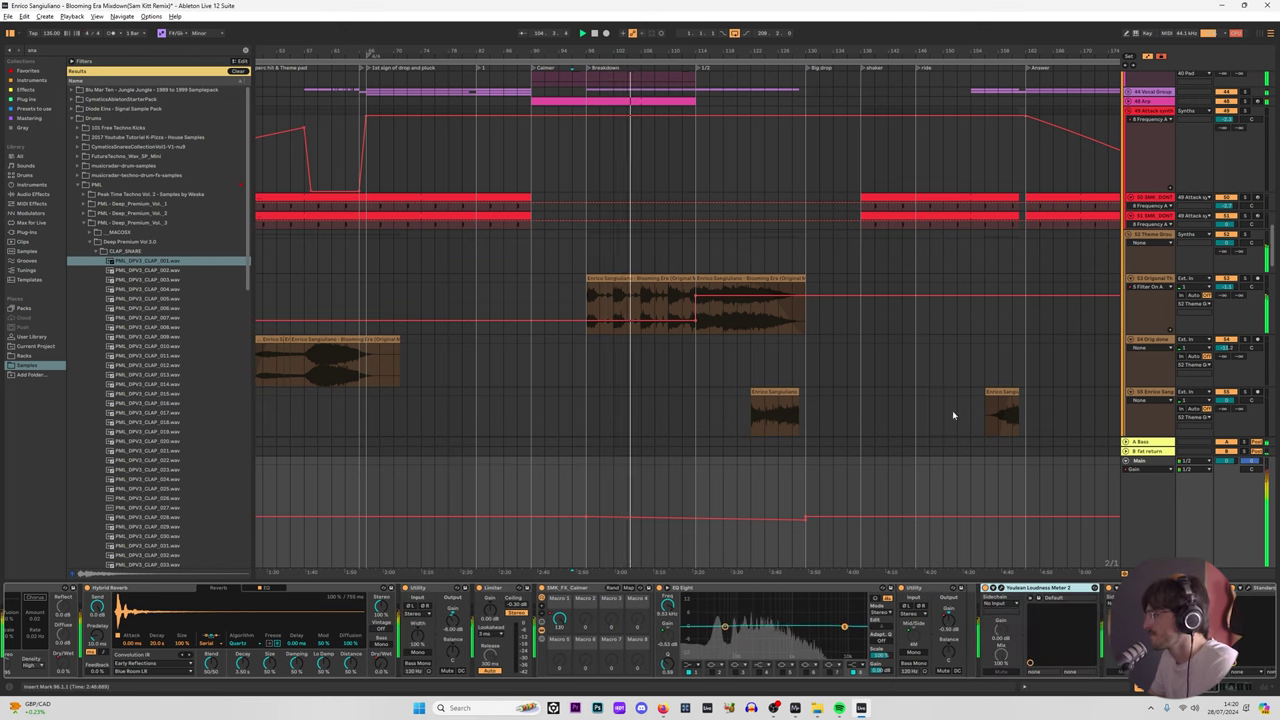
pyautogui.click(1001, 588)
pyautogui.moveTo(546, 76); pyautogui.dragTo(608, 162)
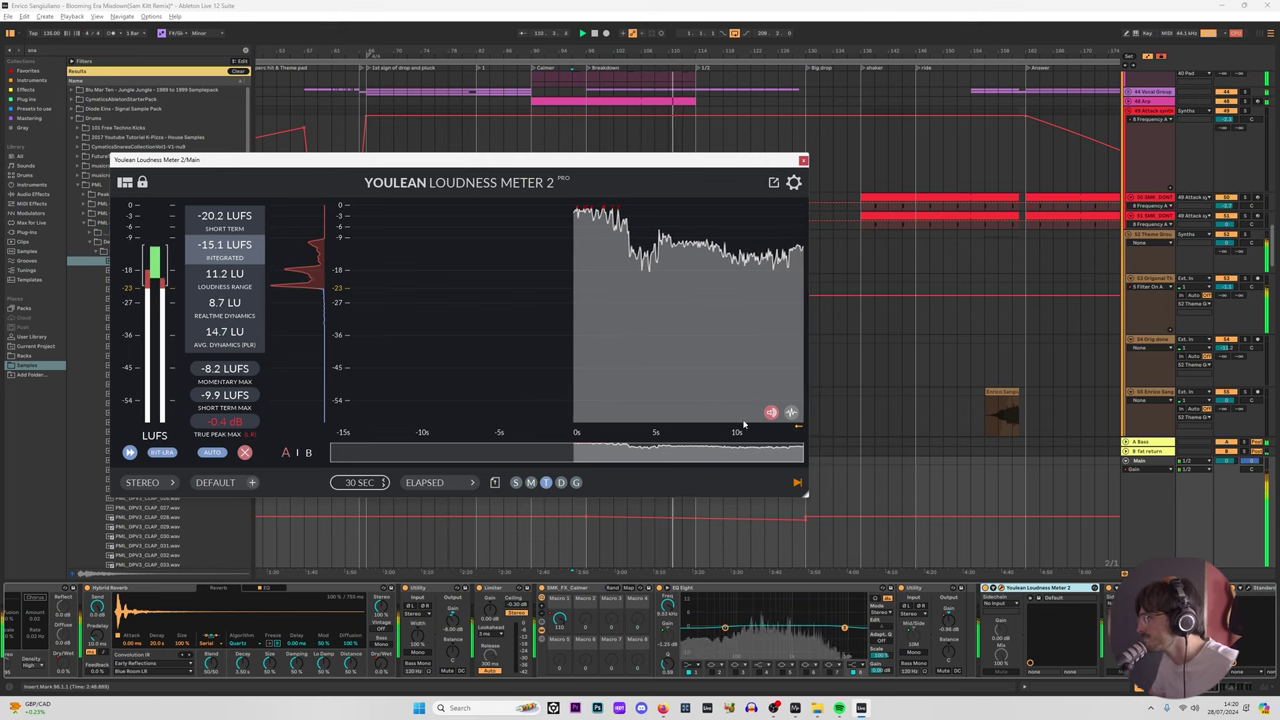
pyautogui.scroll(3, 743, 420)
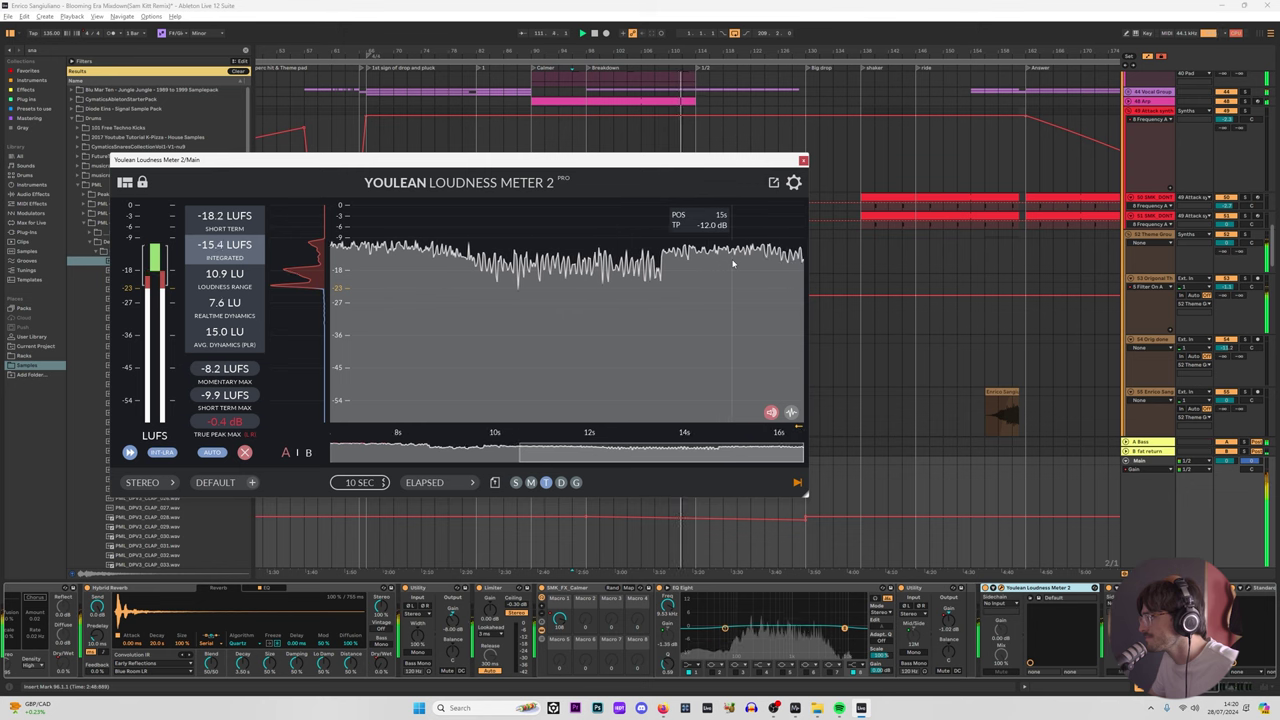
pyautogui.scroll(-2, 733, 262)
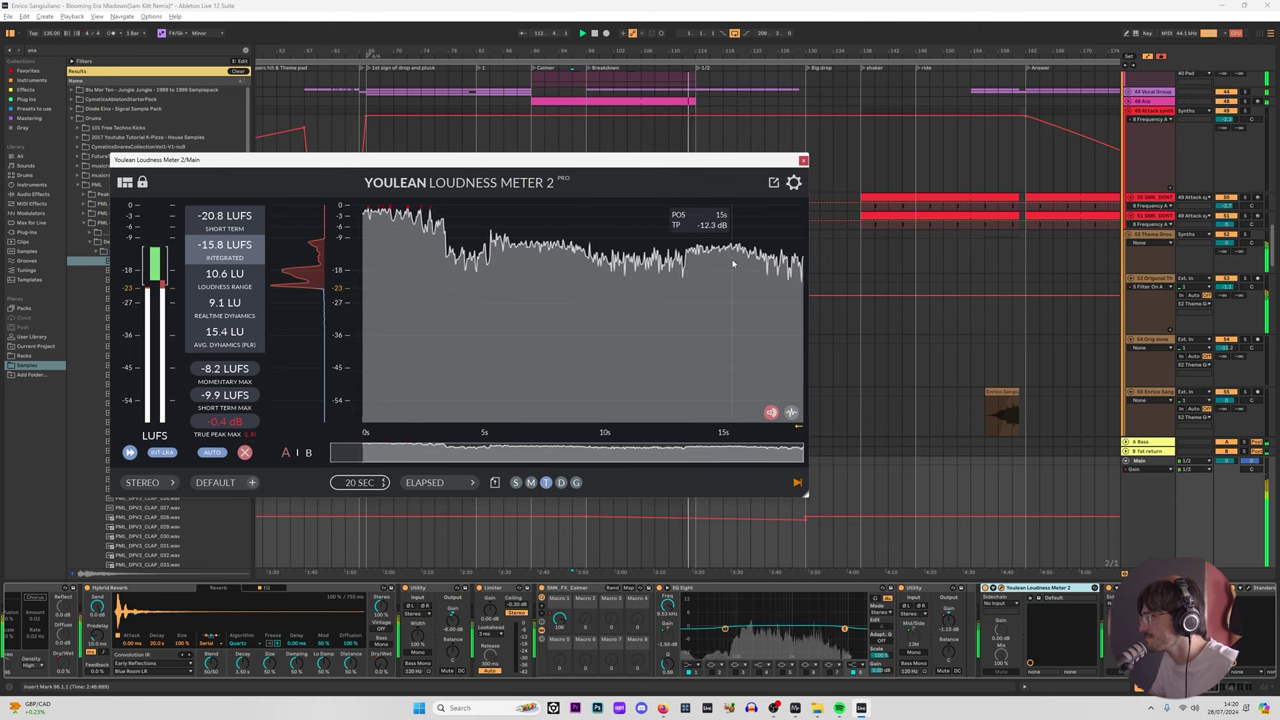
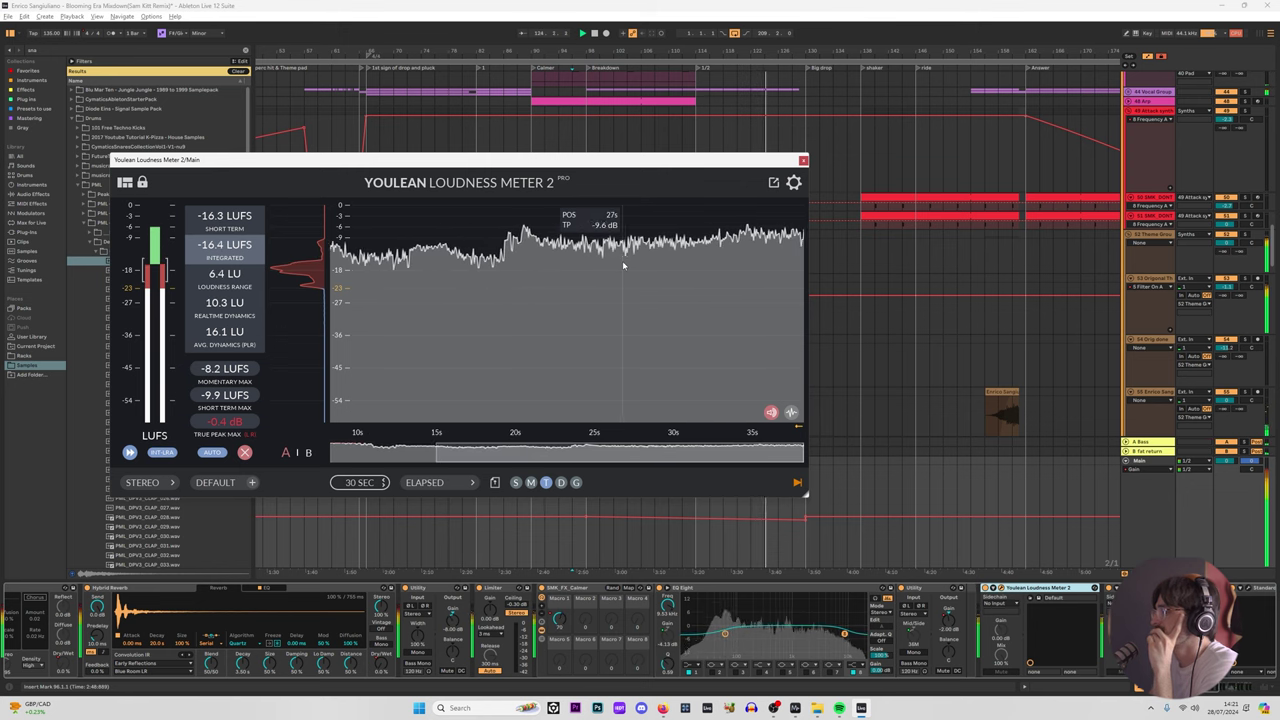
pyautogui.click(803, 160)
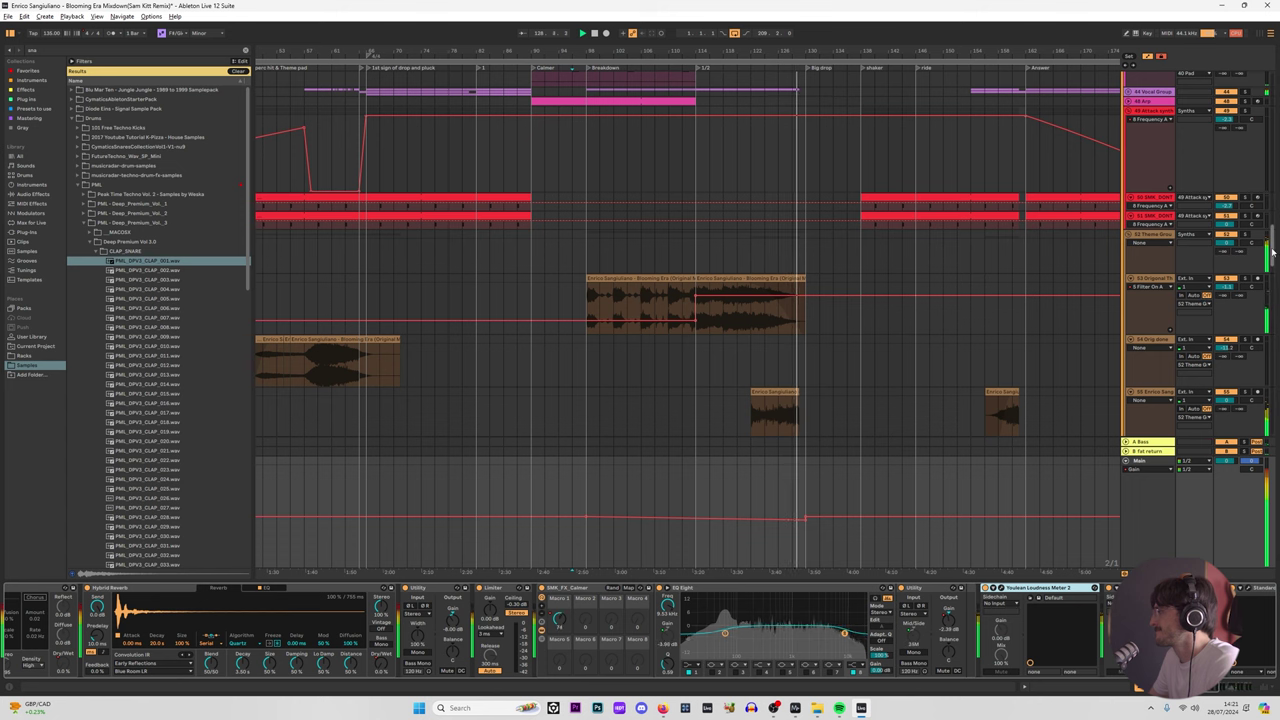
# Step: Review the FX, bass, pad and synth tracks and their automation around the Big drop
pyautogui.scroll(-2, 1272, 258)
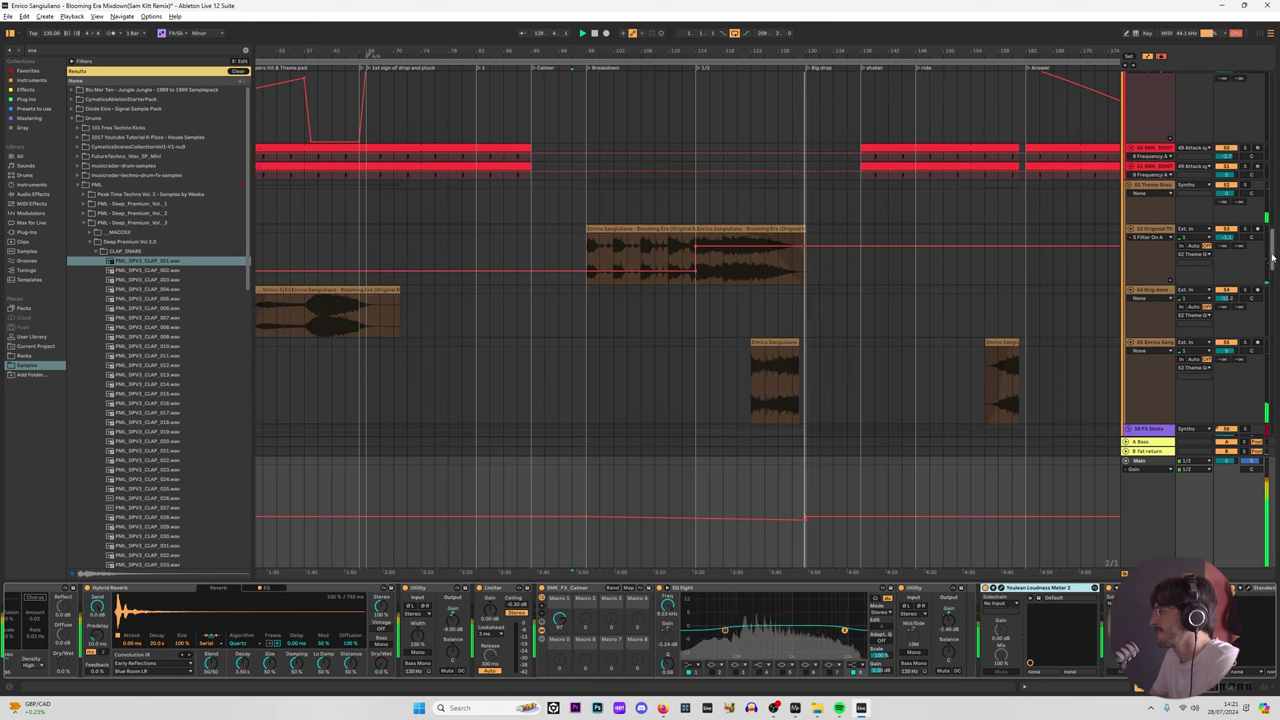
pyautogui.scroll(-10, 1272, 262)
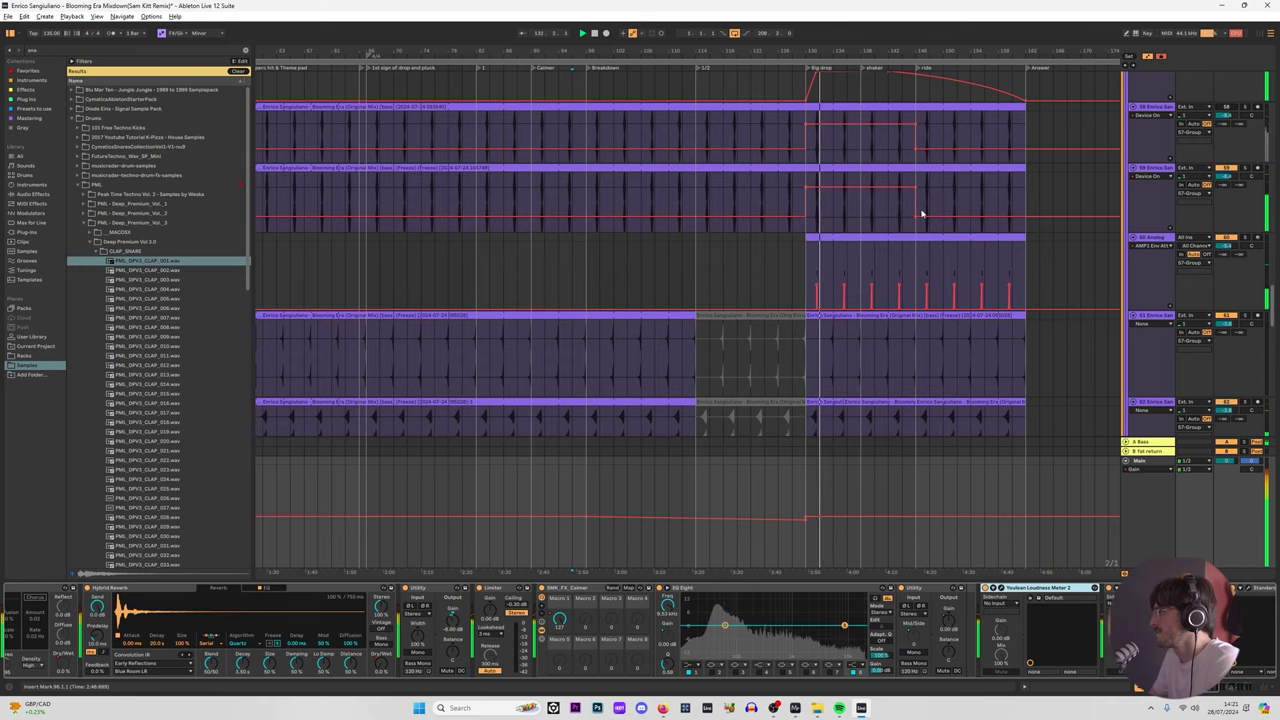
pyautogui.scroll(5, 920, 211)
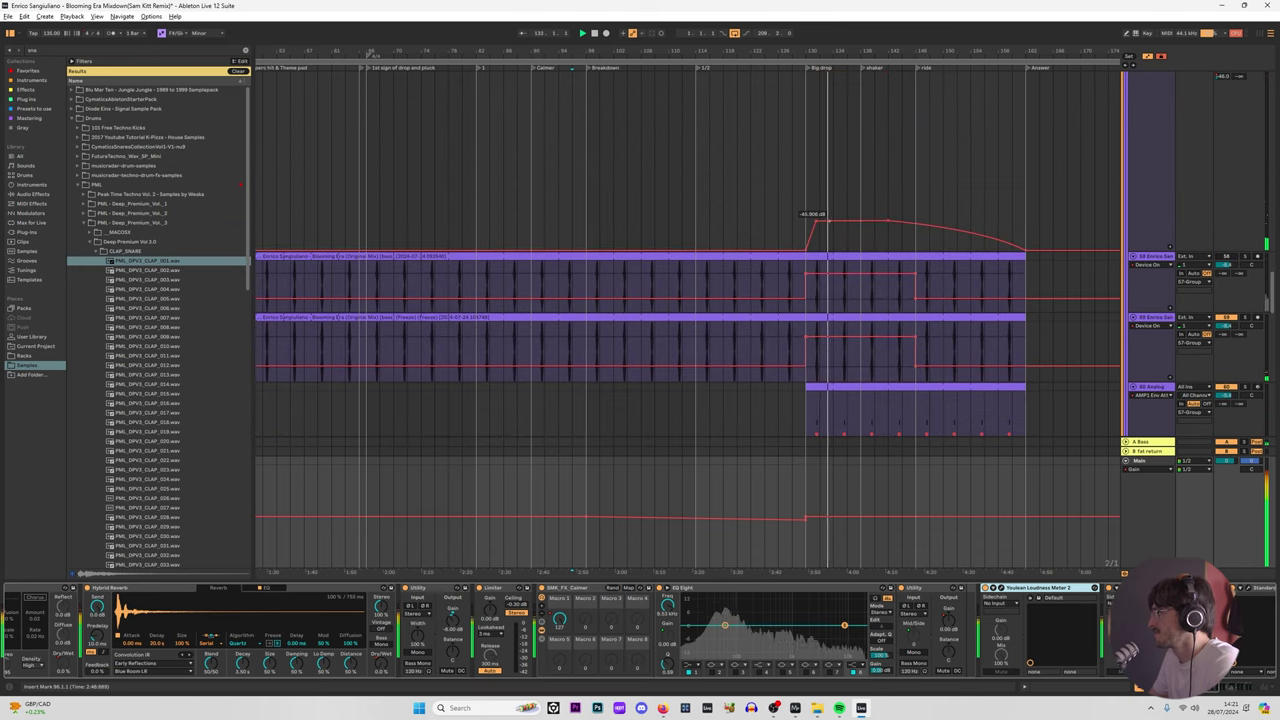
pyautogui.click(572, 490)
pyautogui.scroll(10, 1274, 240)
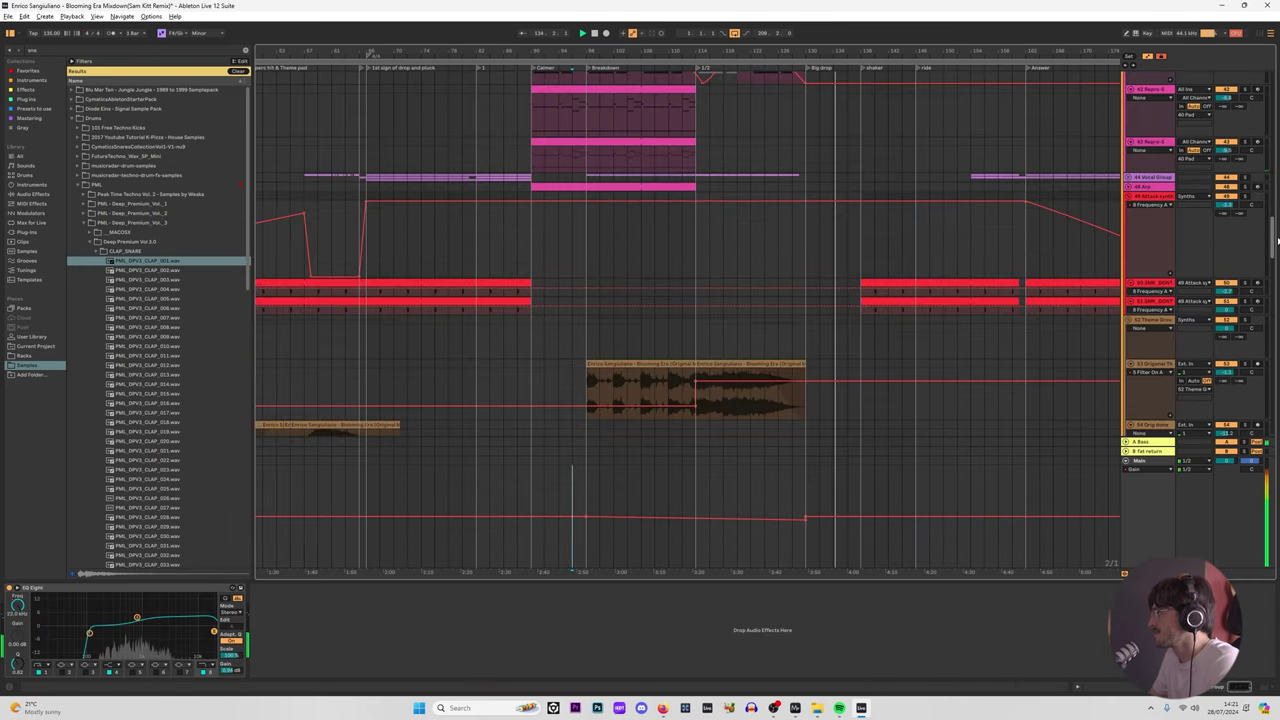
pyautogui.scroll(-4, 676, 293)
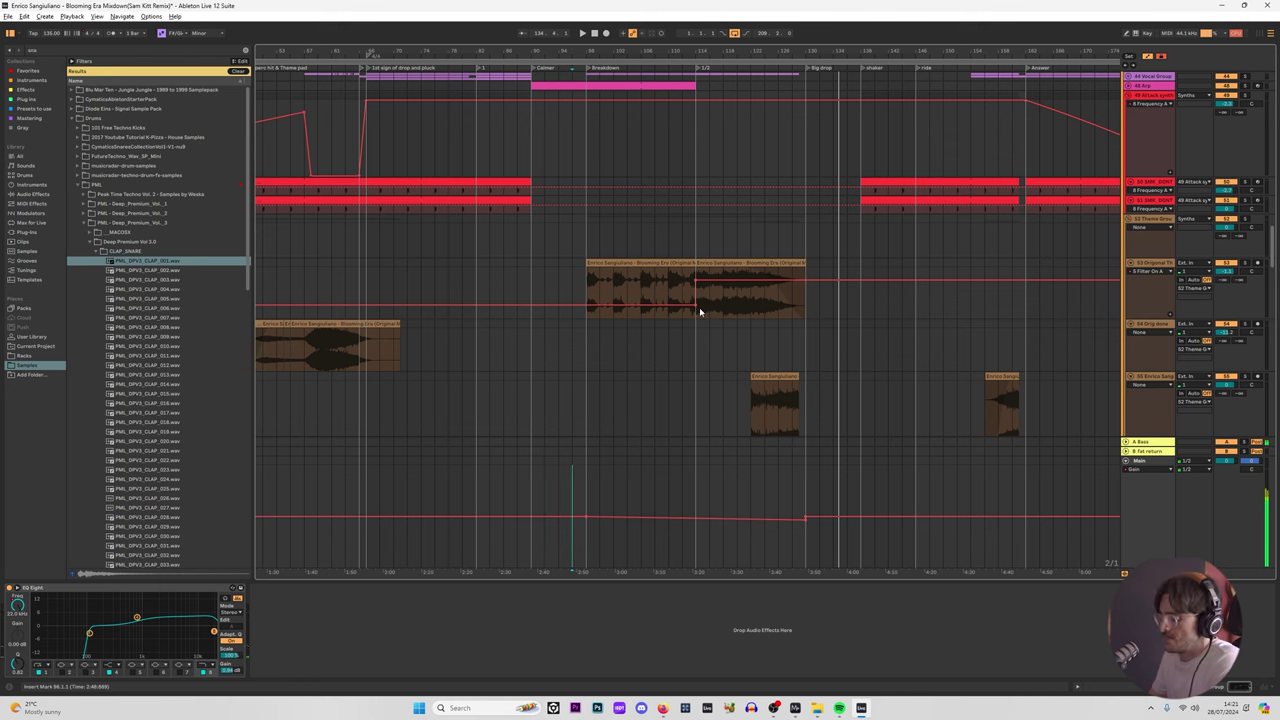
pyautogui.scroll(10, 843, 257)
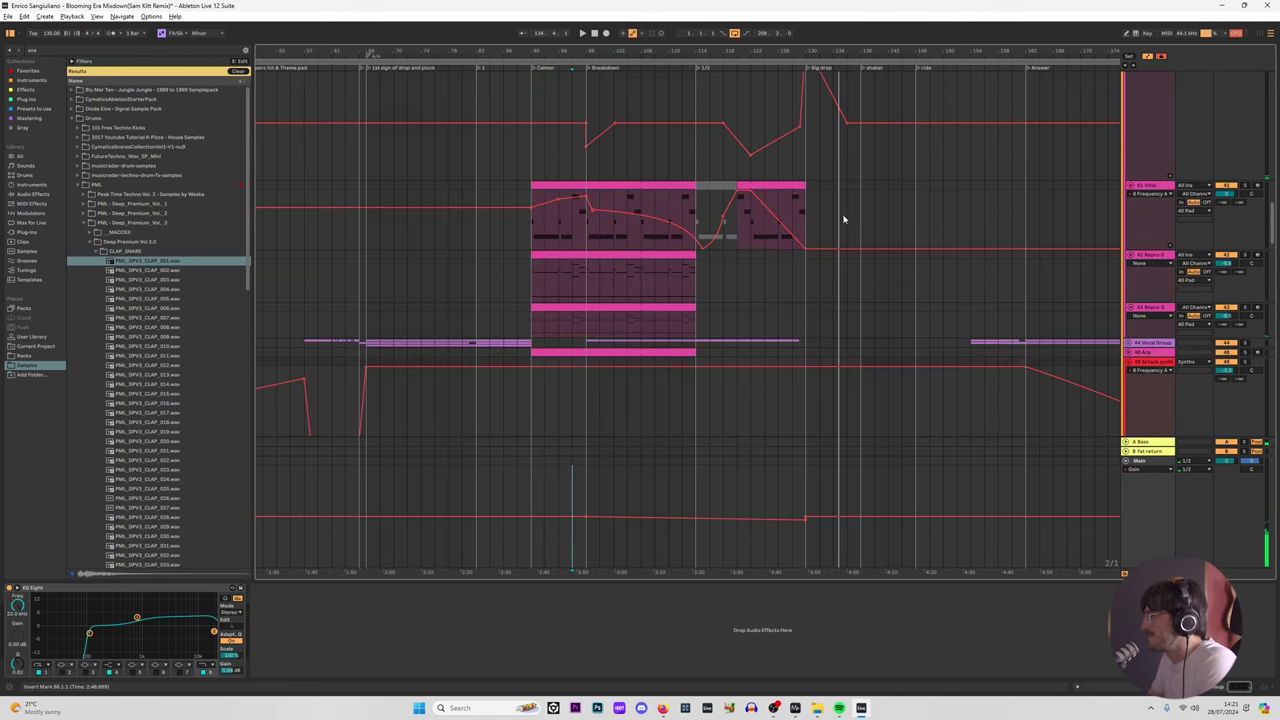
pyautogui.scroll(5, 843, 219)
# Step: Play the first drop section from its start and from bar 84 to compare it with the Big drop
pyautogui.click(369, 214)
pyautogui.press('space')
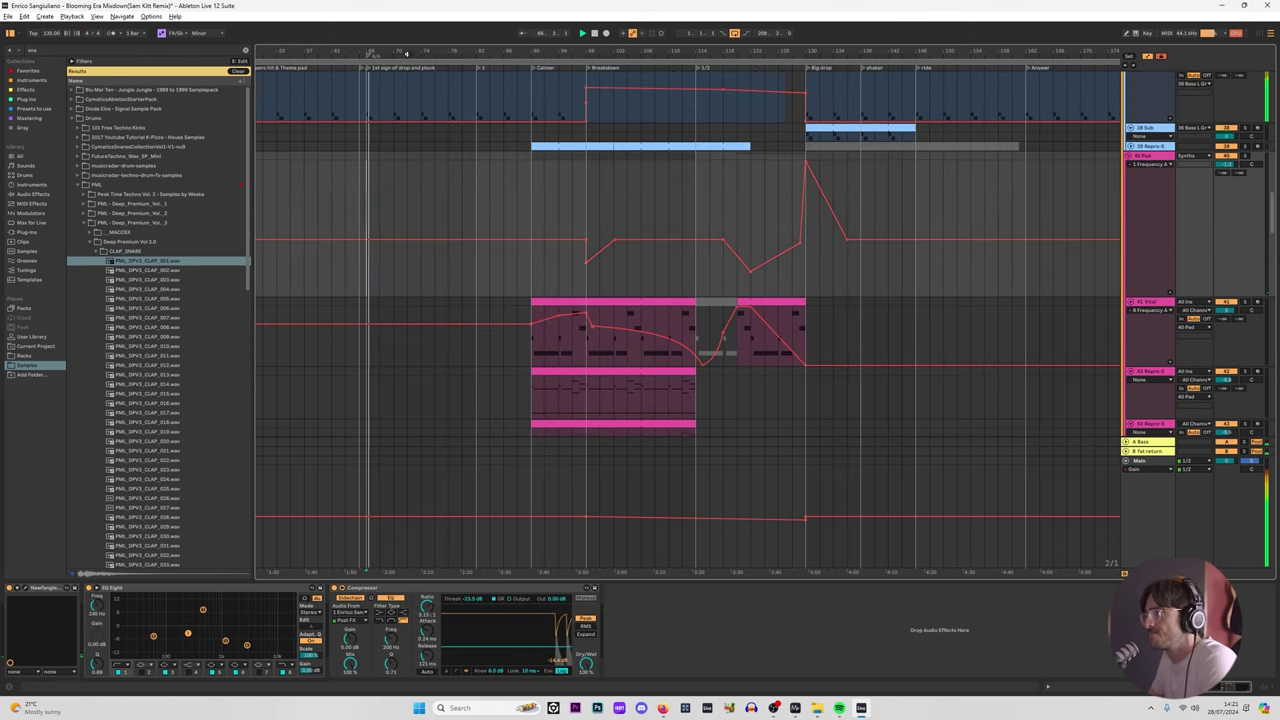
pyautogui.moveTo(406, 54); pyautogui.dragTo(499, 50)
pyautogui.click(550, 194)
pyautogui.press('space')
pyautogui.press('space')
pyautogui.click(572, 196)
pyautogui.press('space')
pyautogui.press('space')
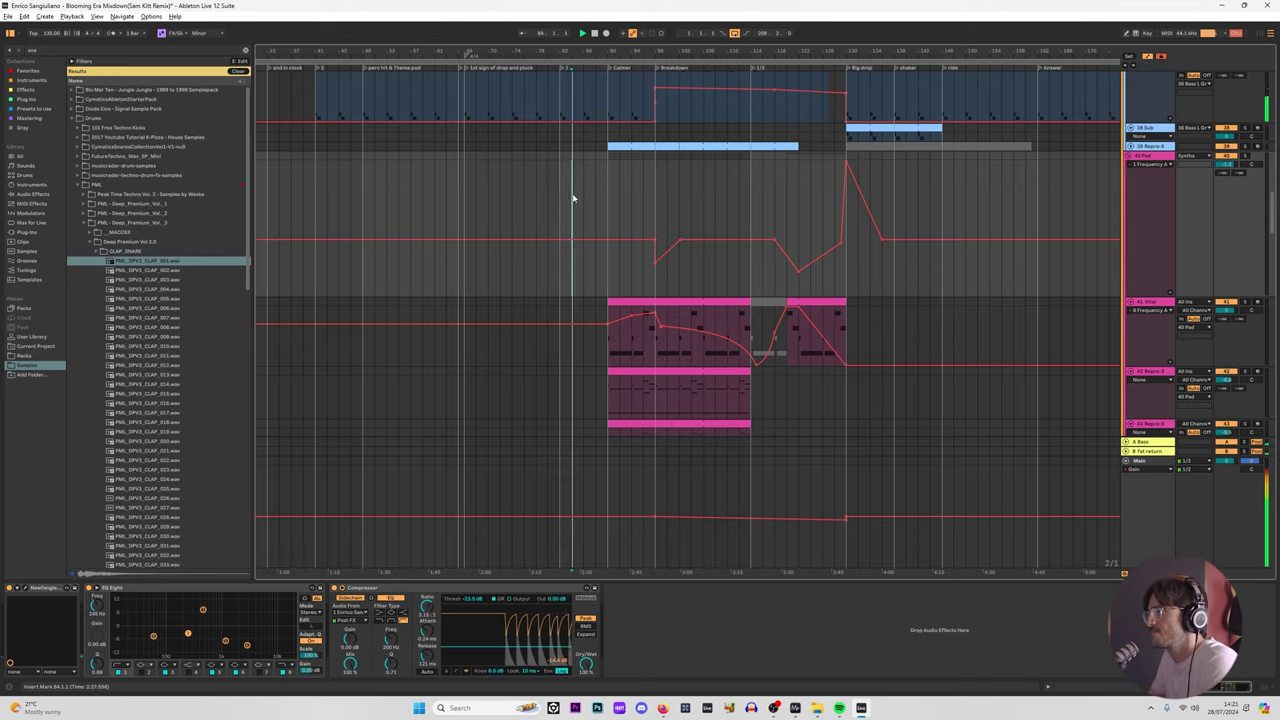
# Step: Extend the percussion loop clip on the Loop 1 track back from bar 138 to the Big drop at bar 130
pyautogui.scroll(15, 626, 246)
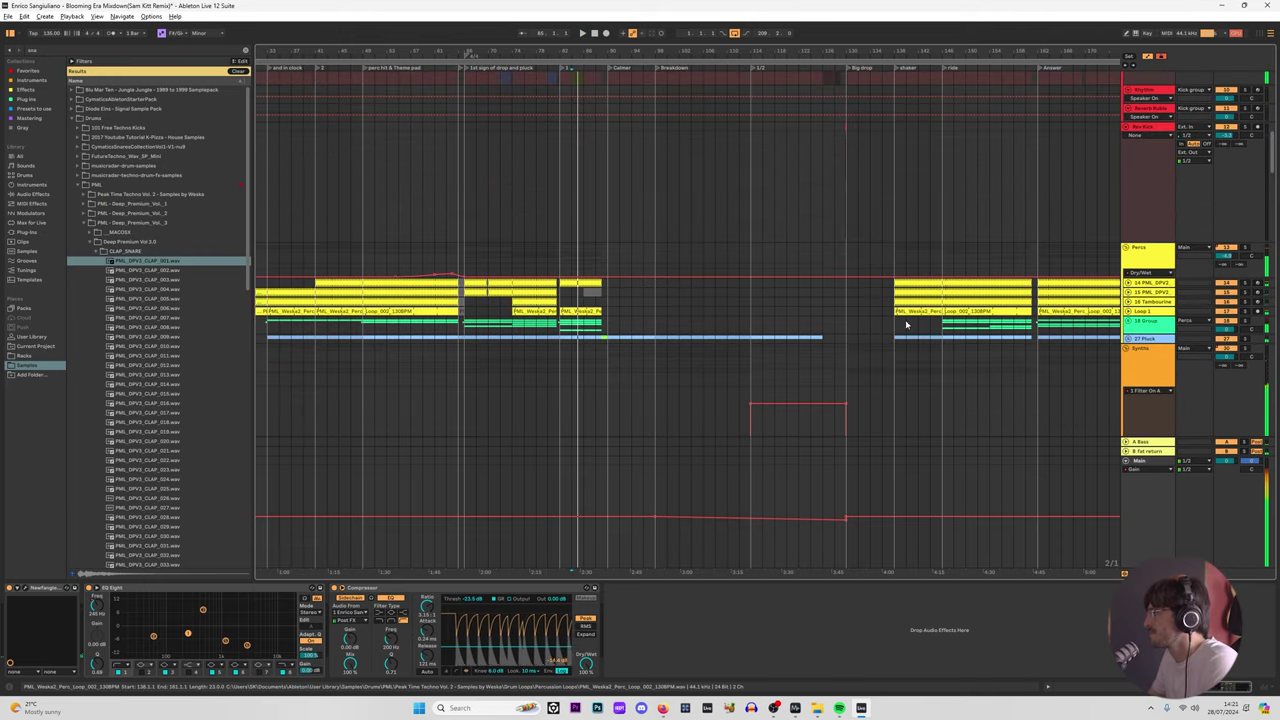
pyautogui.click(844, 311)
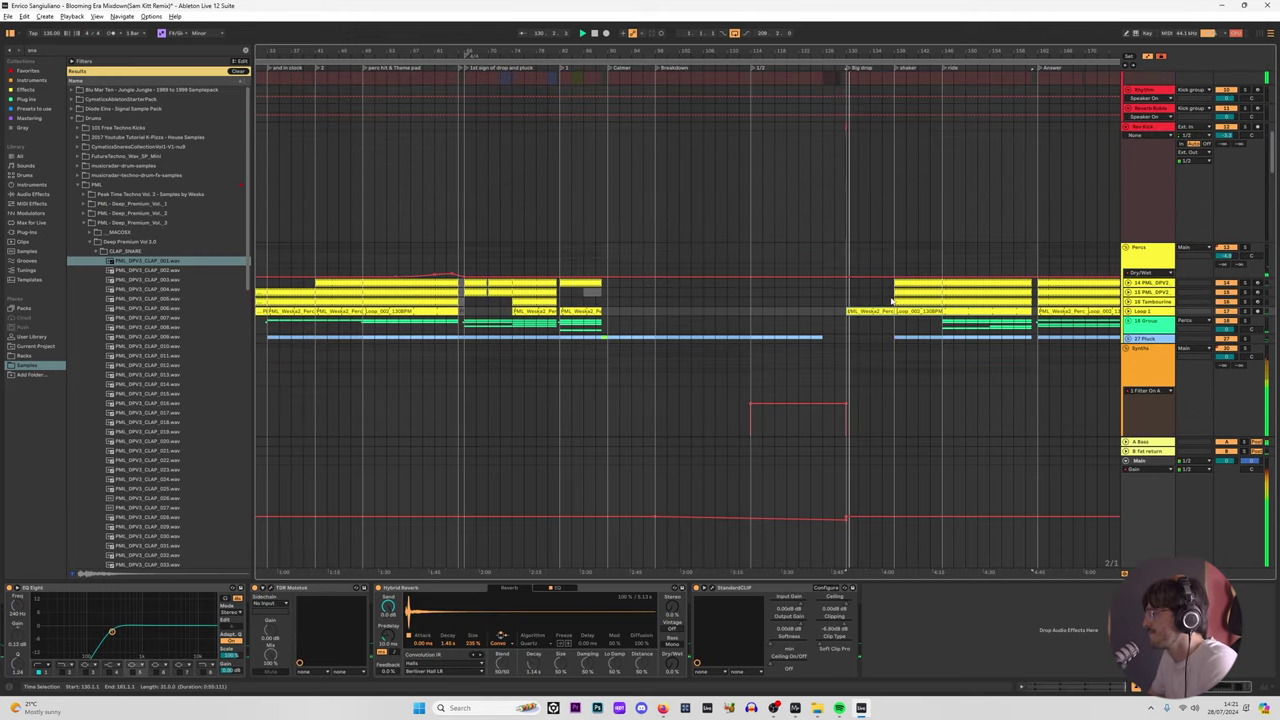
# Step: Try extending the Tambourine clip and the PML_DPV2 shaker clip back from bar 138 to the Big drop at bar 130
pyautogui.click(858, 301)
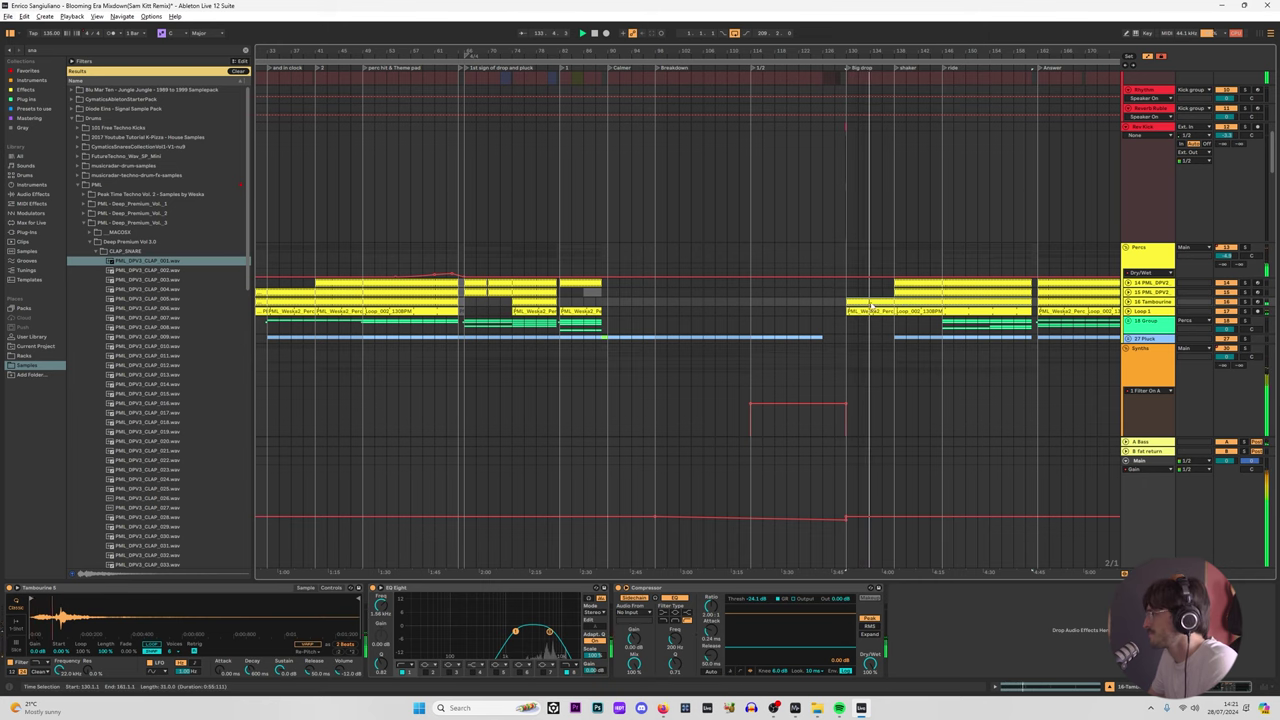
pyautogui.click(895, 296)
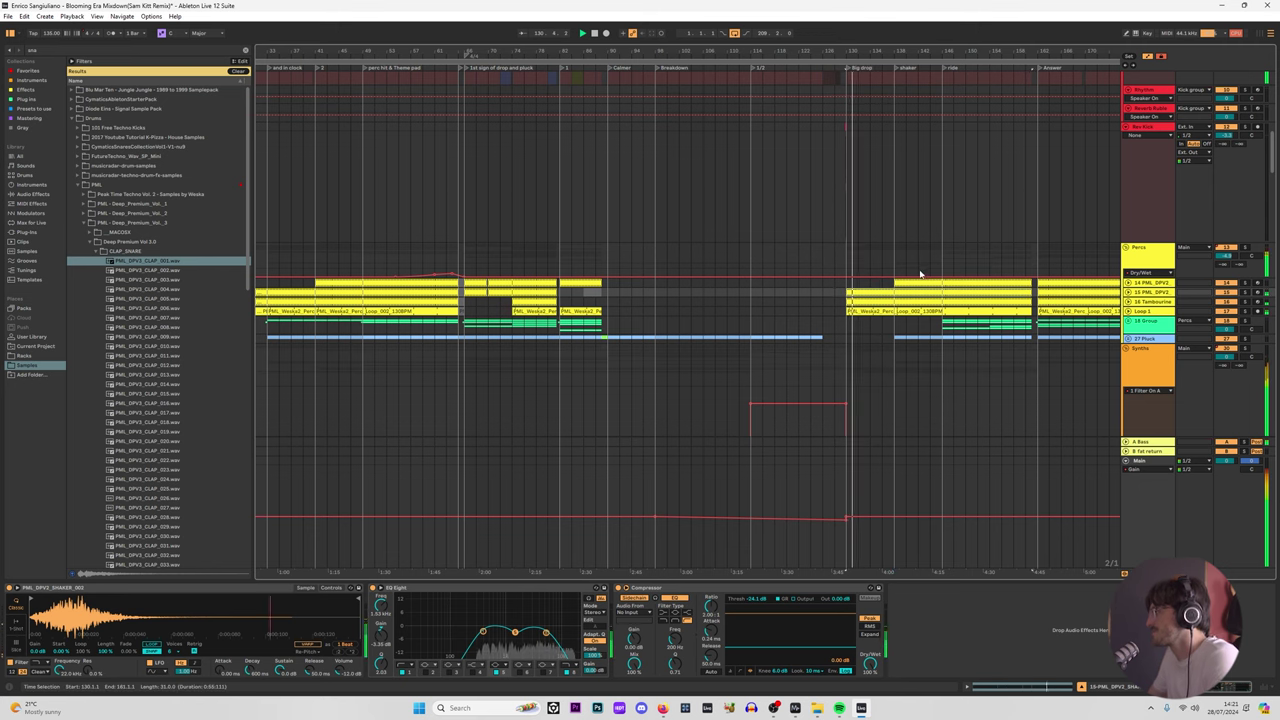
pyautogui.scroll(1, 876, 306)
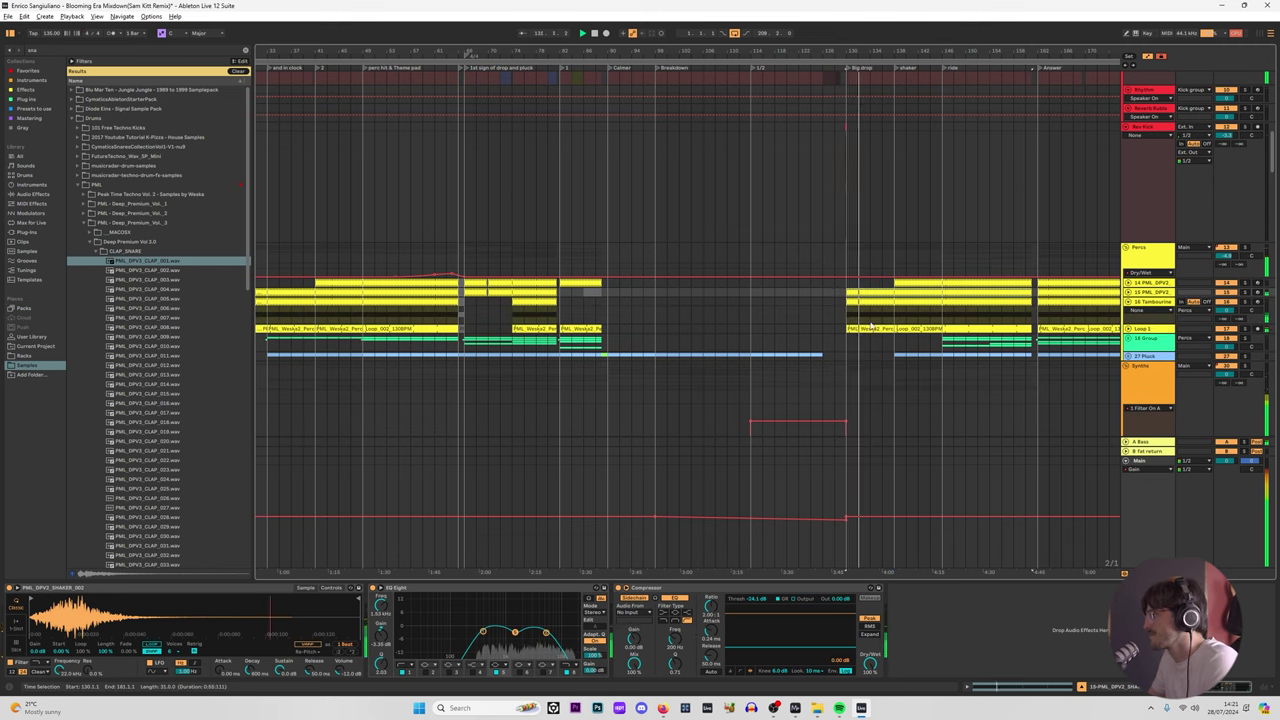
# Step: Remove the percussion extensions before bar 138, including Loop 1, and extend only the Tambourine clip back to bar 130
pyautogui.press('Delete')
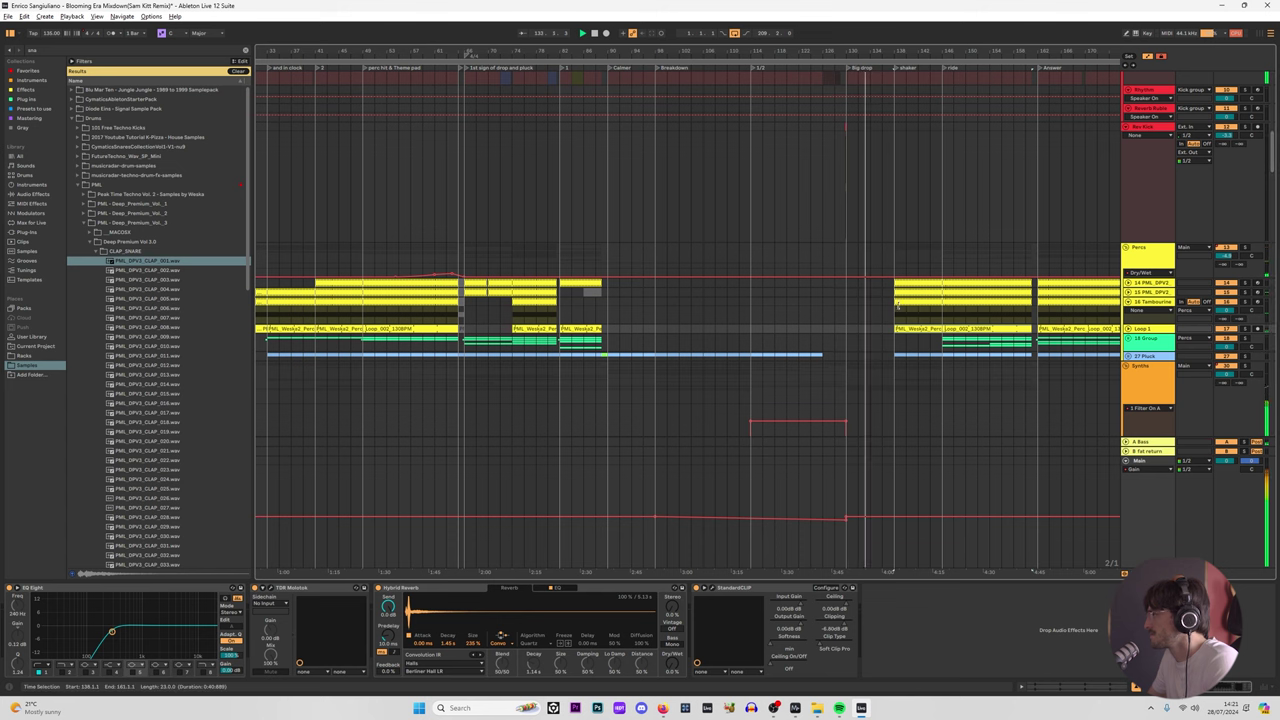
pyautogui.click(898, 300)
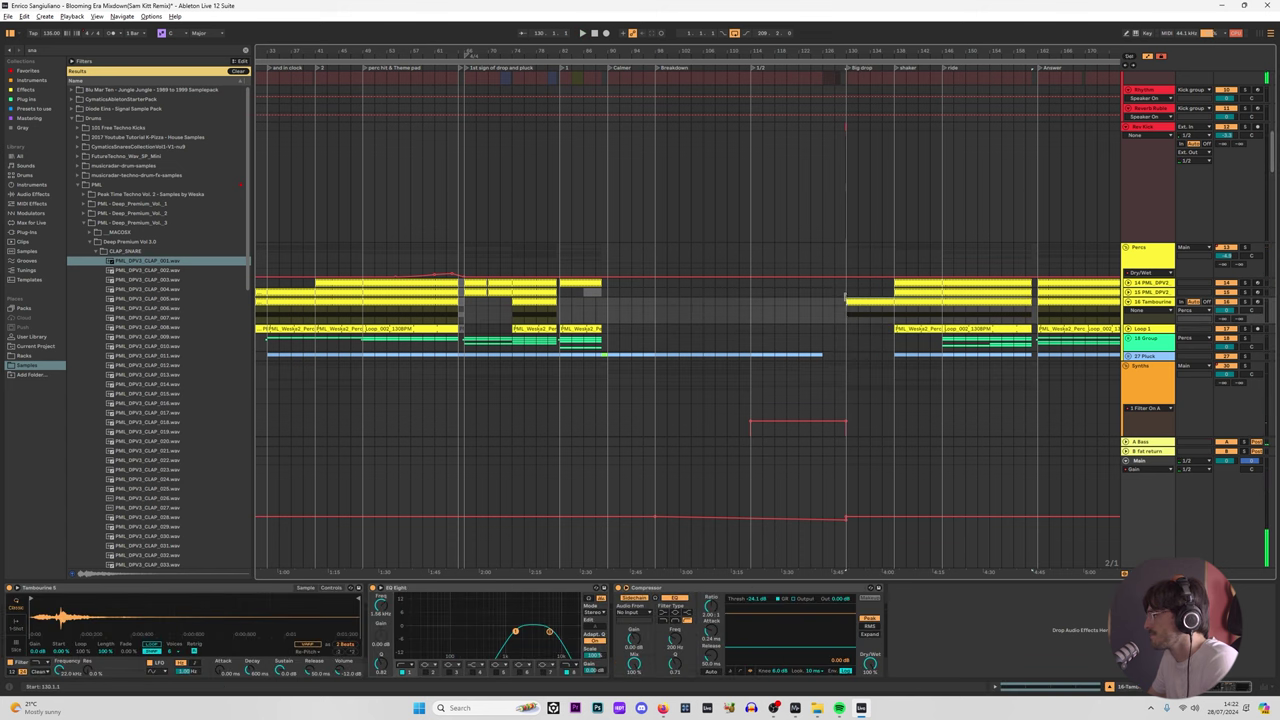
# Step: Play the arrangement from bar 49, the following build and the first drop at bar 66 to check how its layers enter
pyautogui.moveTo(1272, 161); pyautogui.dragTo(1258, 235)
pyautogui.scroll(3, 464, 349)
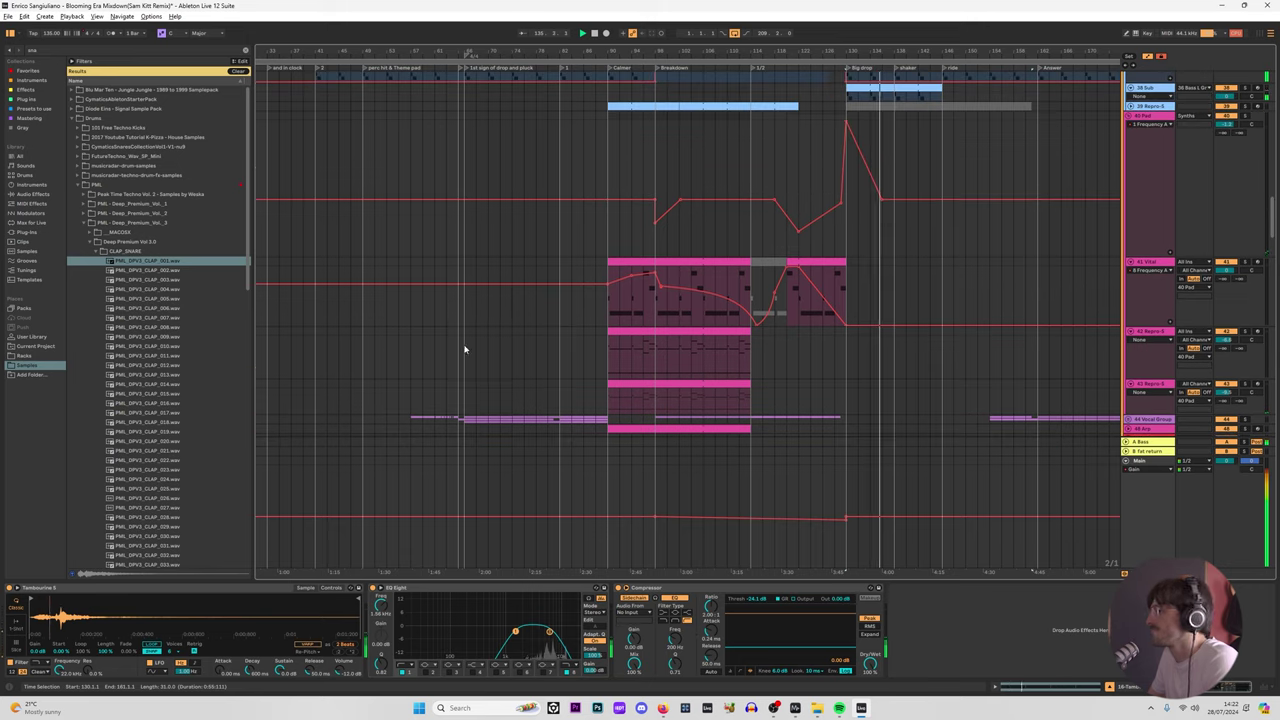
pyautogui.click(363, 314)
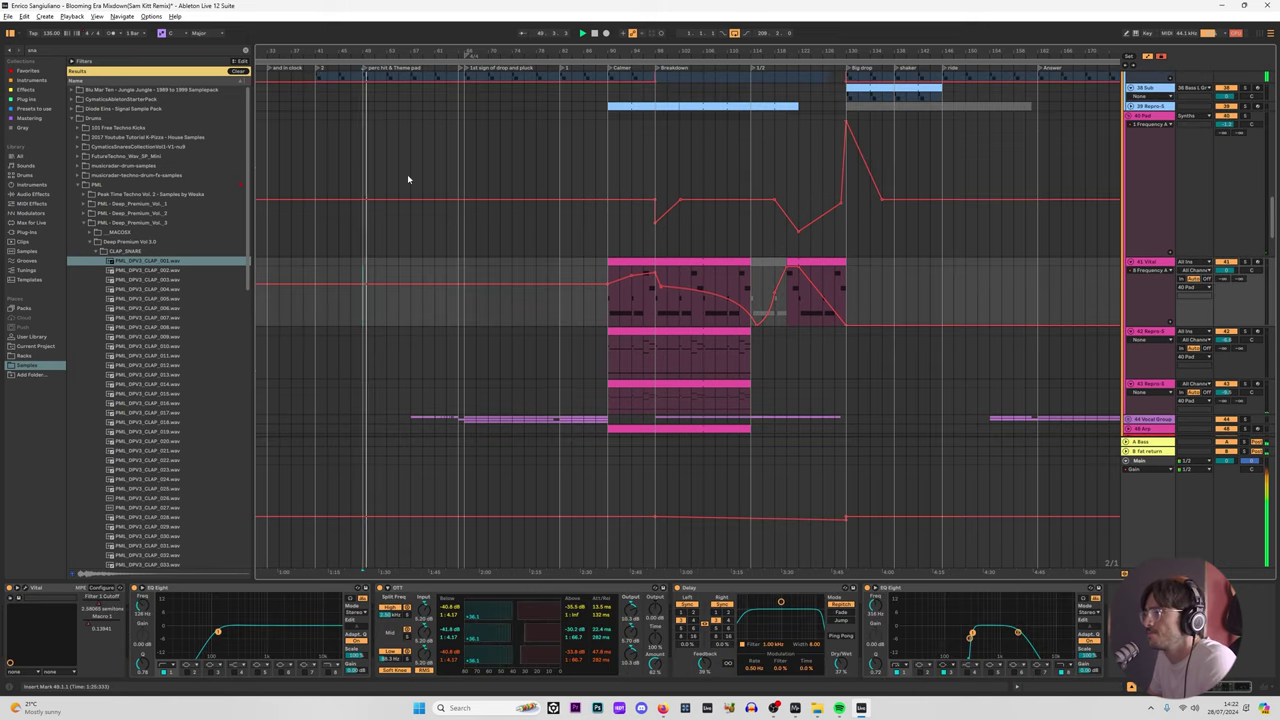
pyautogui.scroll(15, 408, 177)
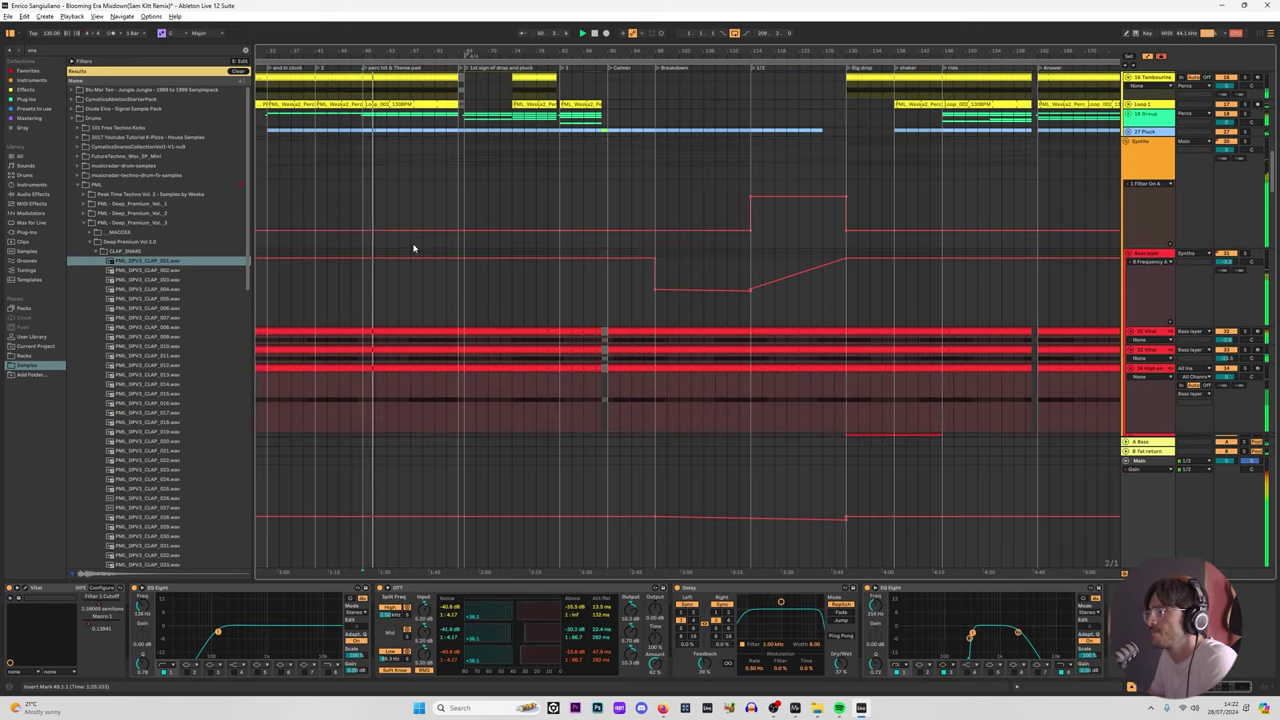
pyautogui.scroll(2, 413, 246)
pyautogui.click(414, 220)
pyautogui.press('space')
pyautogui.press('space')
pyautogui.click(464, 215)
pyautogui.press('space')
pyautogui.press('space')
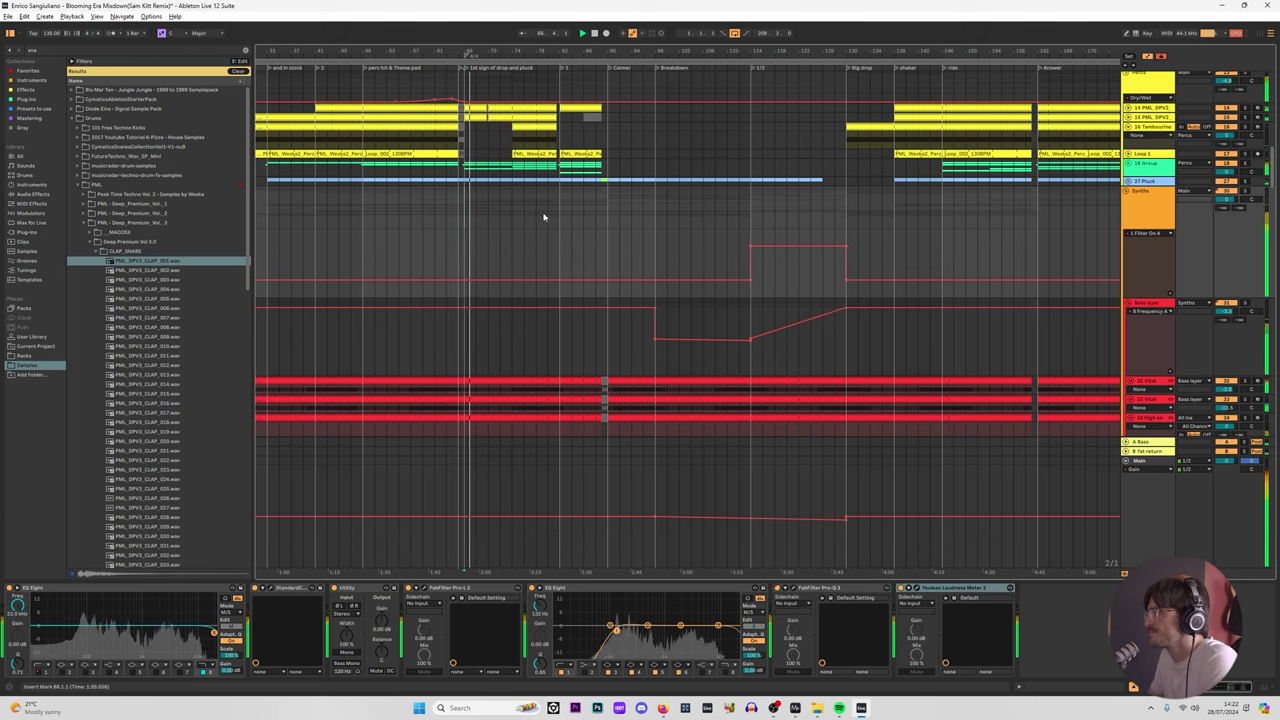
# Step: Play the first drop from bars 74 and 82 and compare it with the Big drop played from bar 130
pyautogui.click(517, 204)
pyautogui.press('space')
pyautogui.press('space')
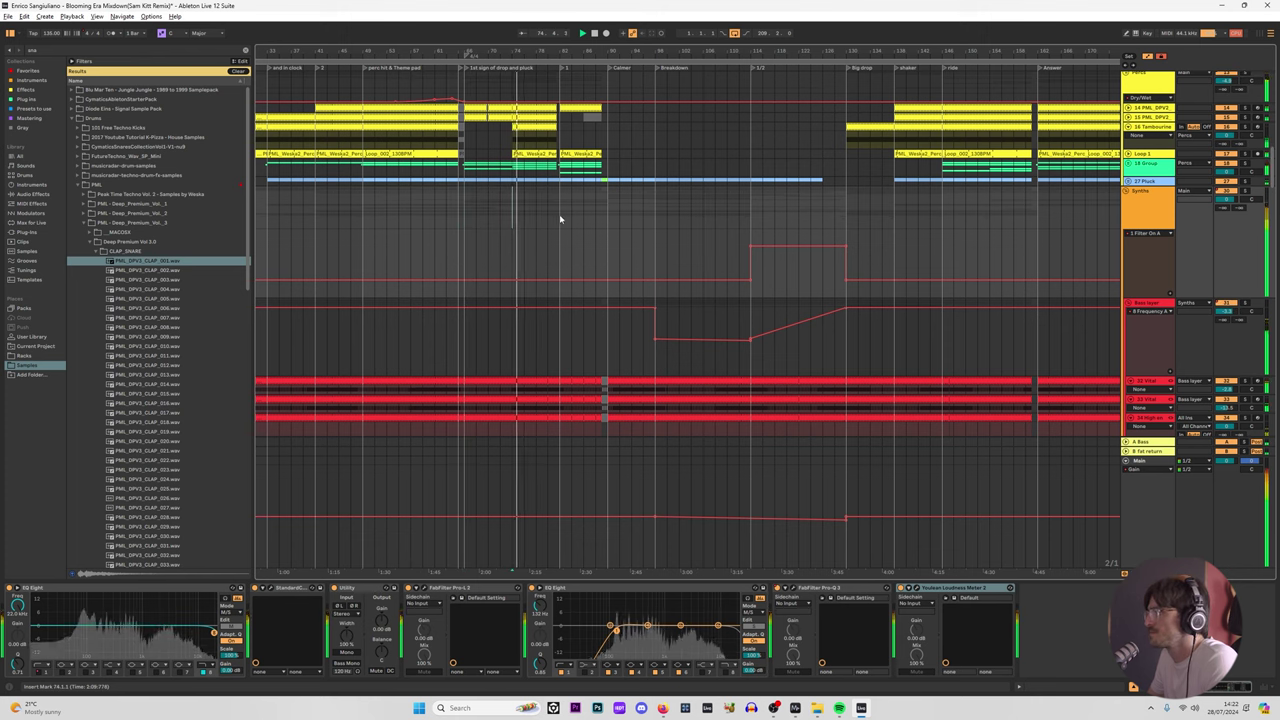
pyautogui.click(562, 217)
pyautogui.press('space')
pyautogui.press('space')
pyautogui.scroll(2, 620, 270)
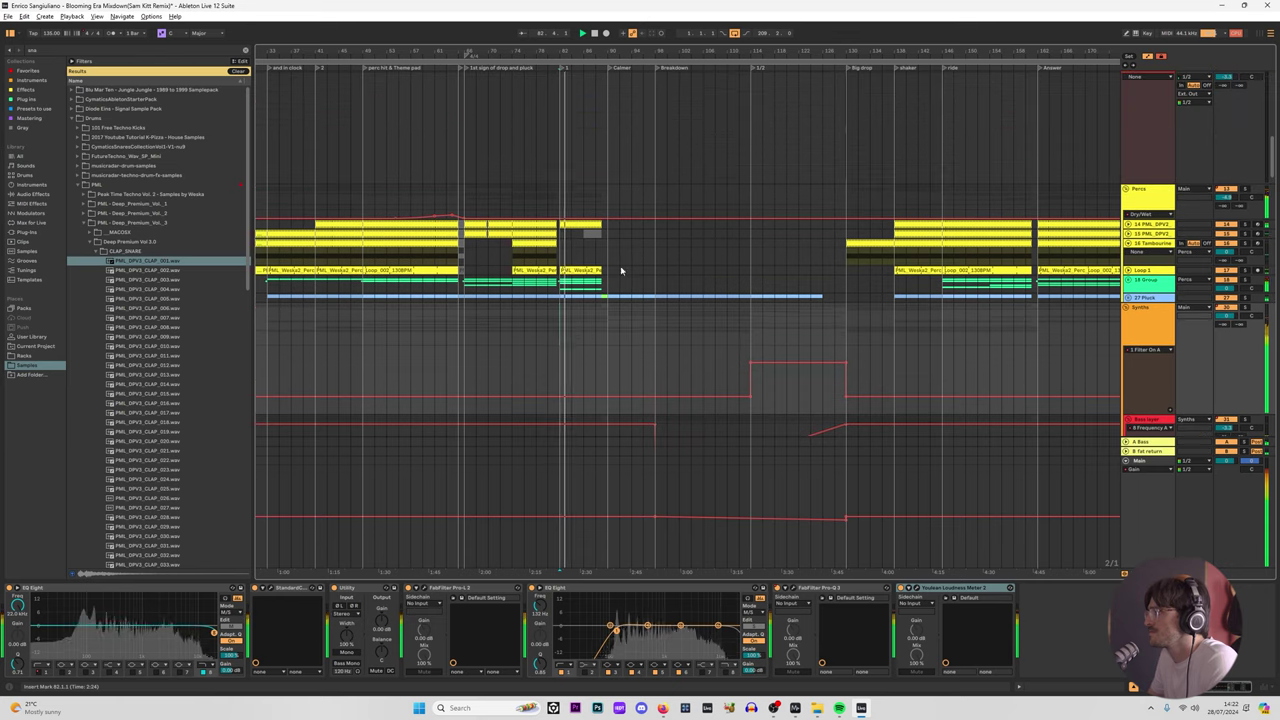
pyautogui.click(846, 322)
pyautogui.press('space')
pyautogui.press('space')
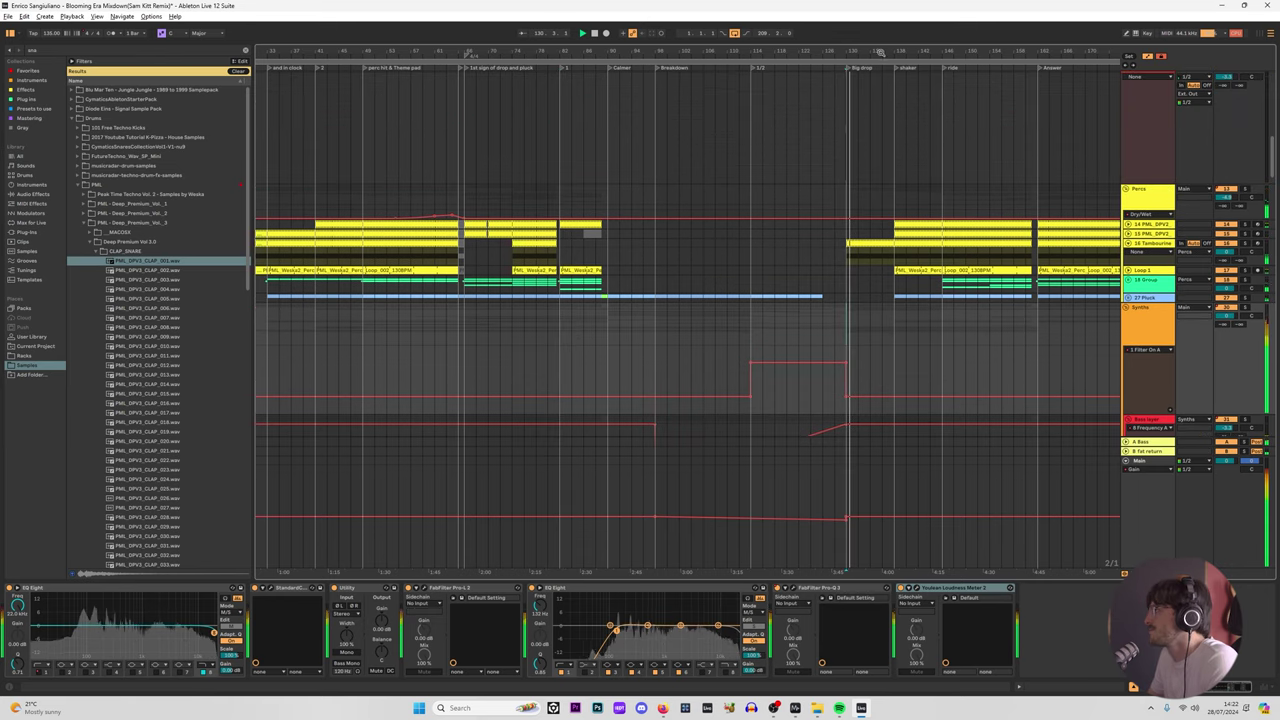
pyautogui.moveTo(877, 51); pyautogui.dragTo(877, 62)
pyautogui.scroll(3, 882, 243)
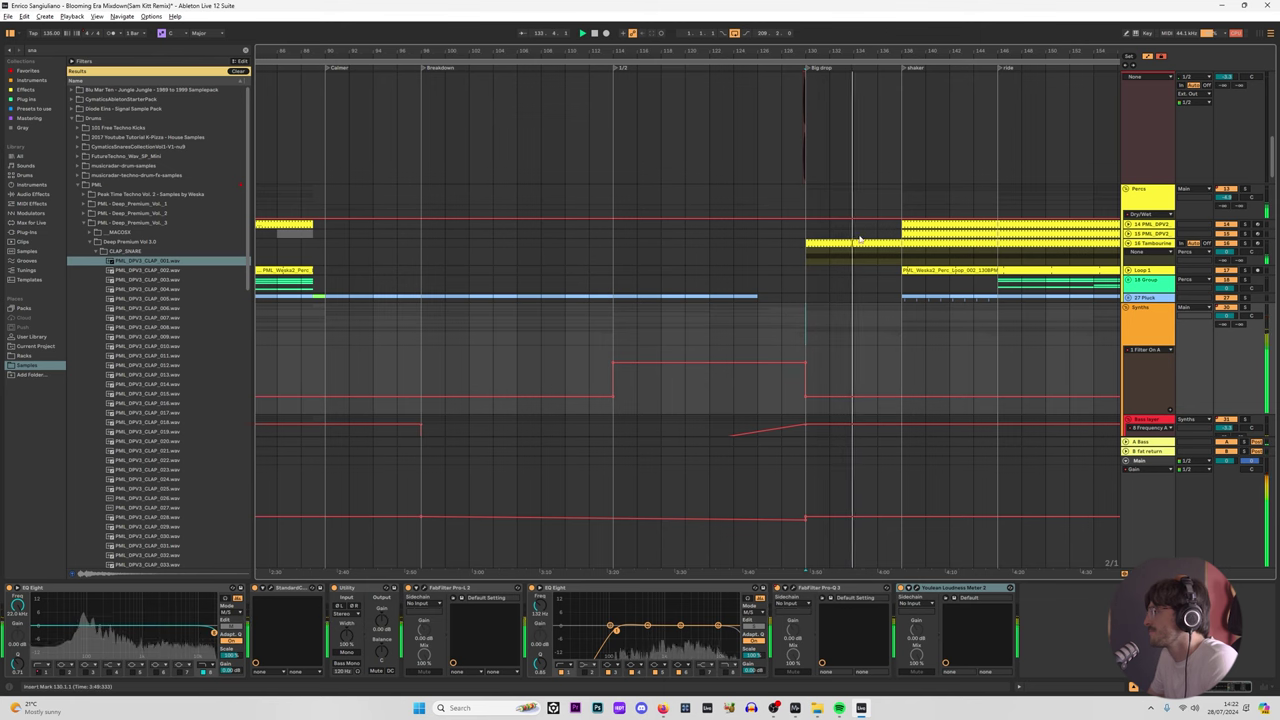
# Step: Replace the tambourine between bars 130 and 138 with the closed hi-hat clip on track 14, extended back to bar 130
pyautogui.click(892, 242)
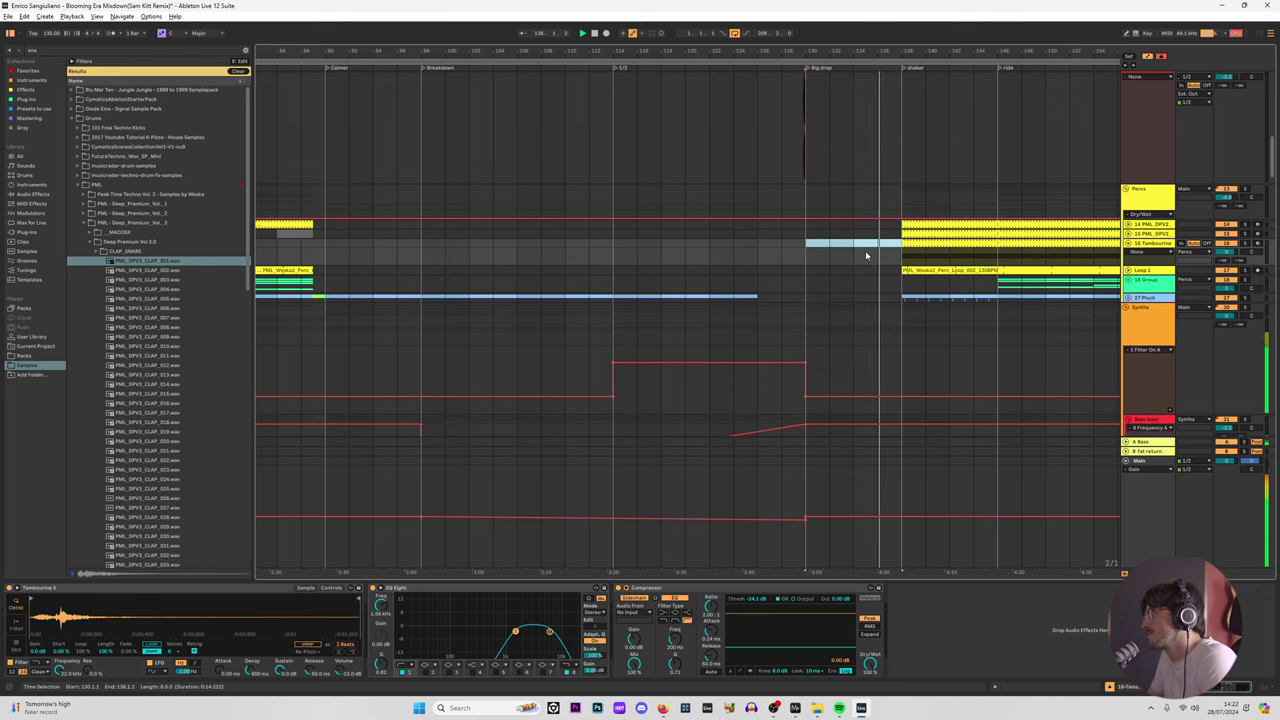
pyautogui.moveTo(902, 270); pyautogui.dragTo(808, 224)
pyautogui.press('space')
pyautogui.press('space')
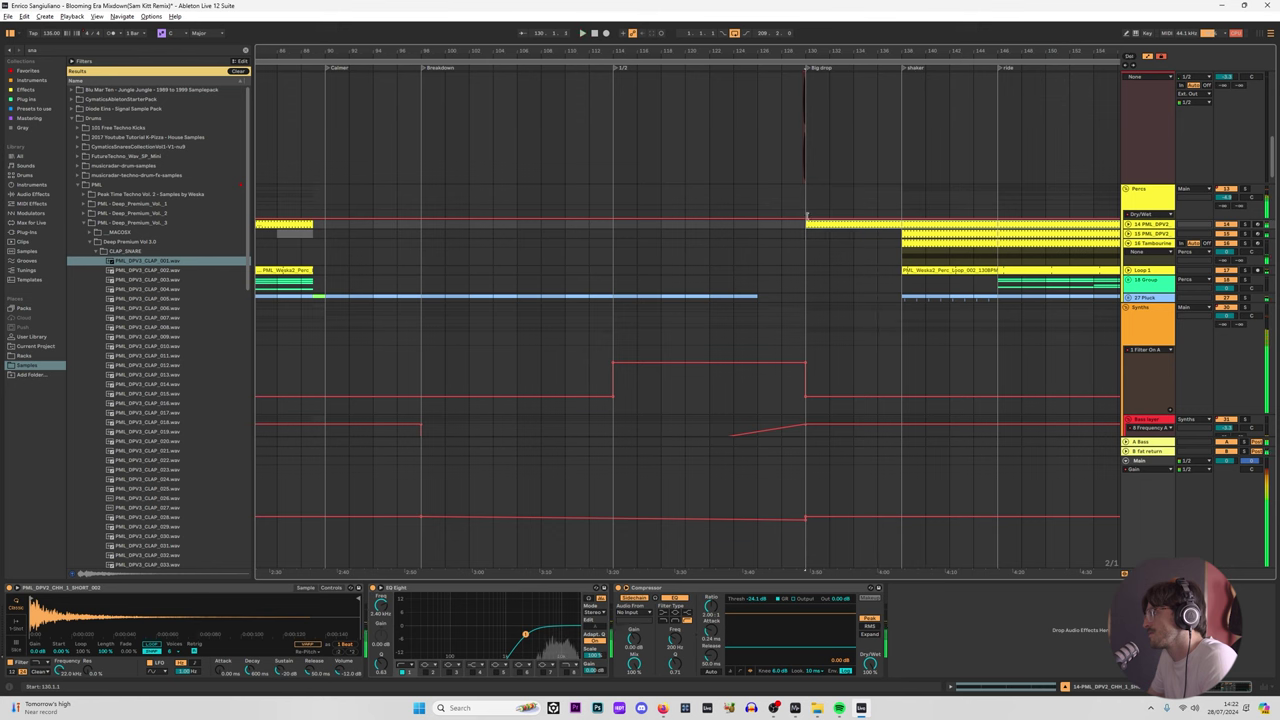
pyautogui.press('u')
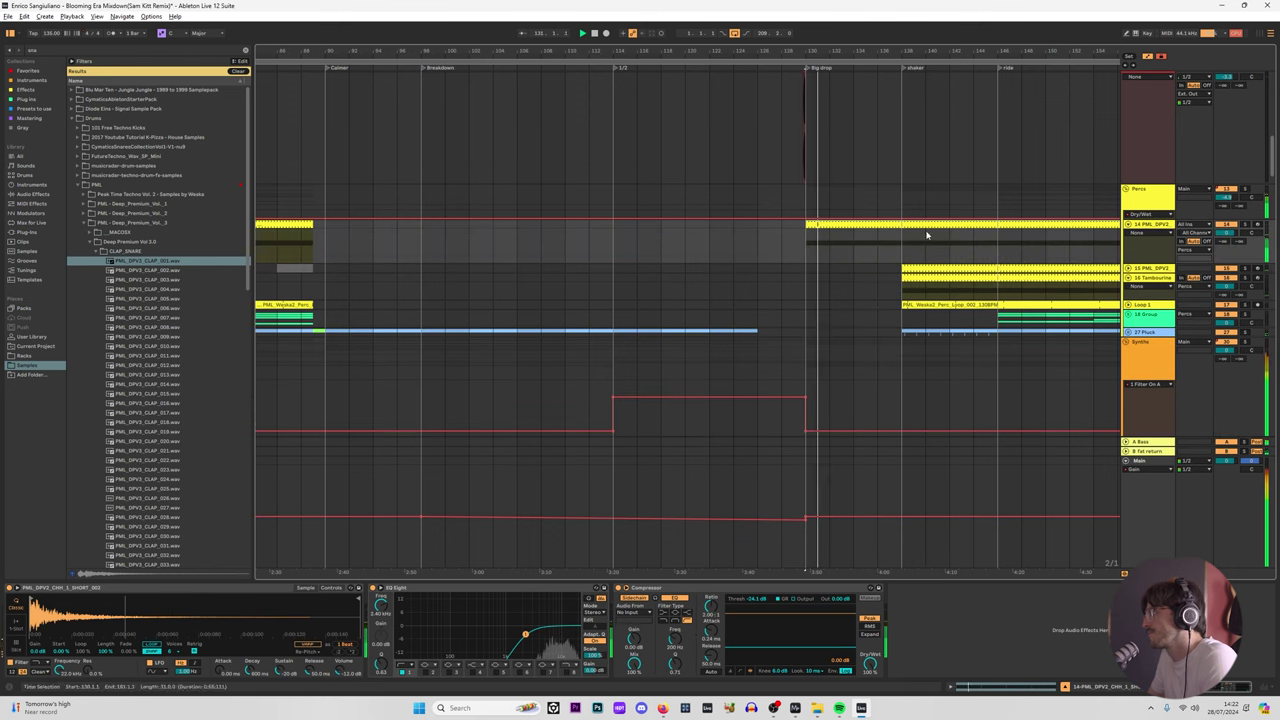
# Step: Extend the shaker clip on track 15 back to bar 130 and play the lead-in from bar 114
pyautogui.moveTo(903, 268); pyautogui.dragTo(807, 268)
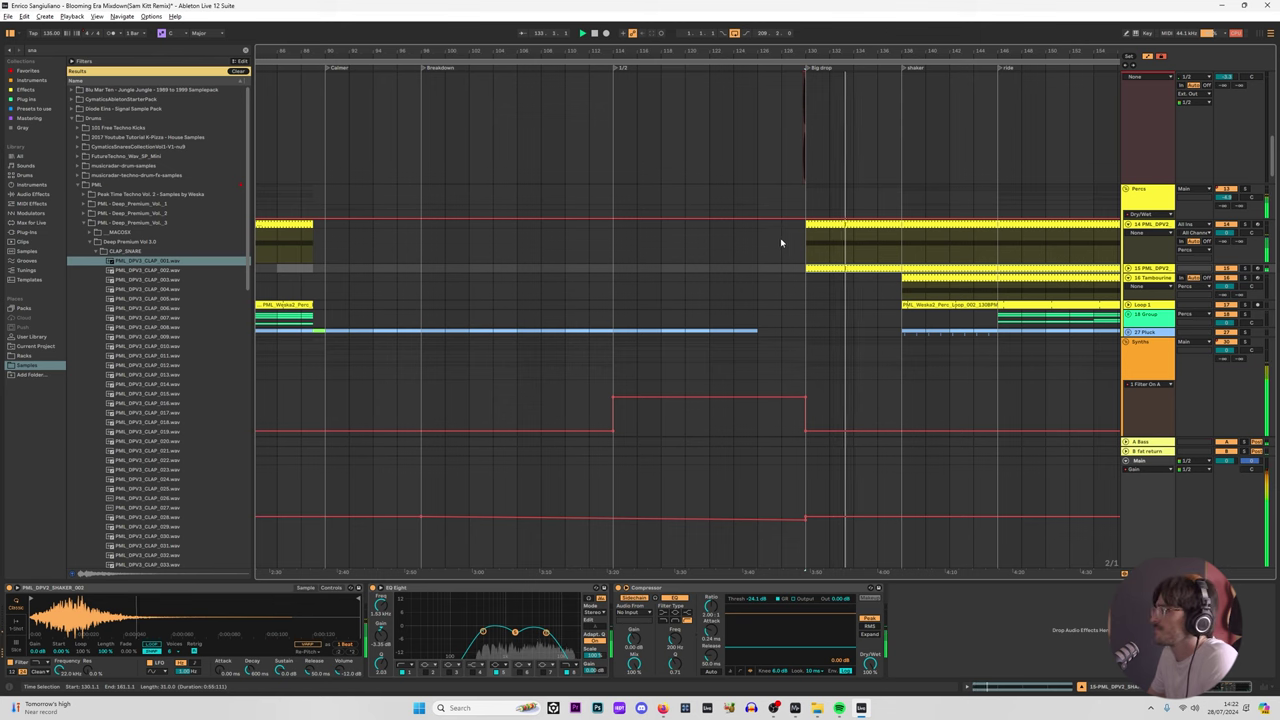
pyautogui.press('space')
pyautogui.click(622, 232)
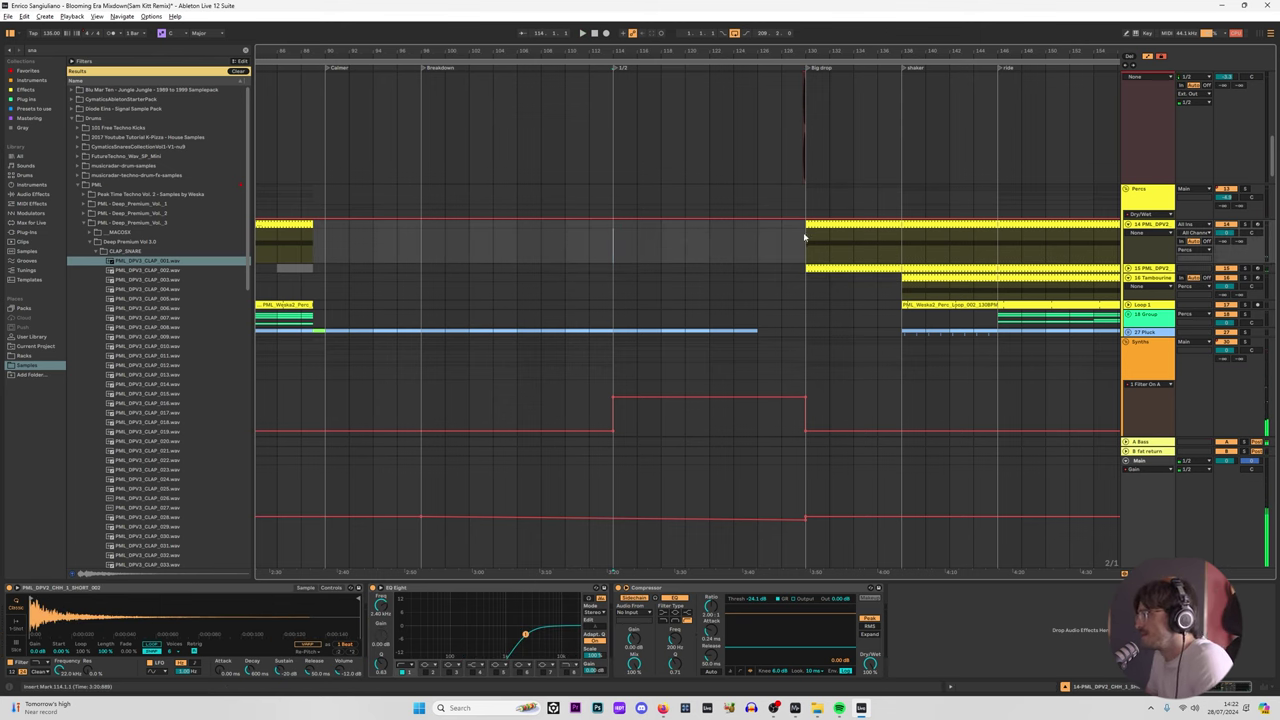
pyautogui.moveTo(808, 268); pyautogui.dragTo(883, 229)
pyautogui.click(612, 247)
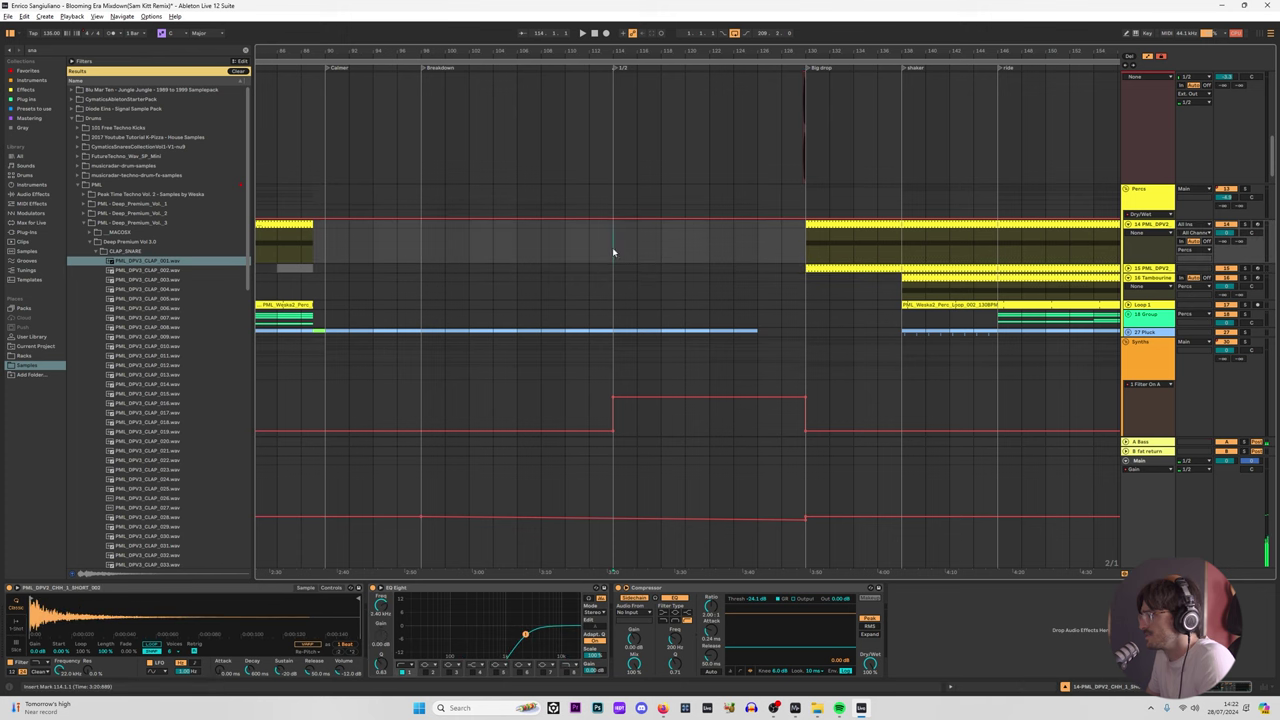
pyautogui.press('space')
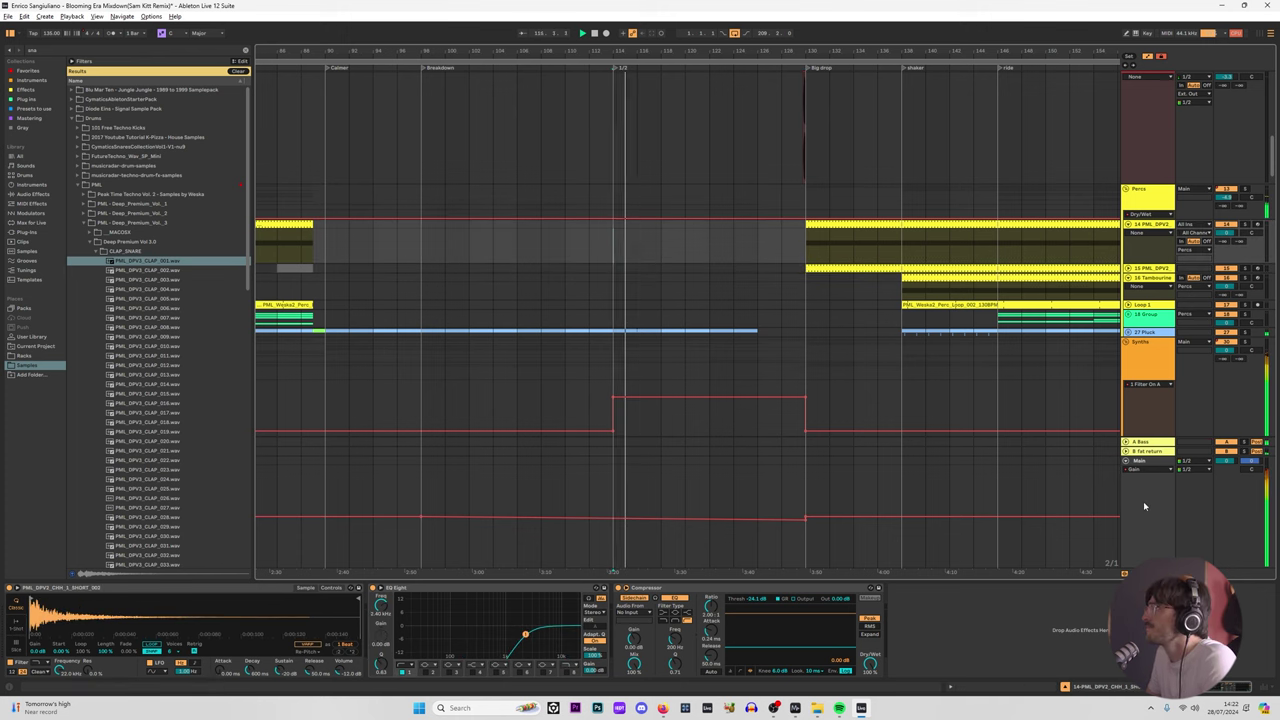
# Step: Open Youlean Loudness Meter 2 on Main and widen its history range to 8 minutes
pyautogui.click(1135, 503)
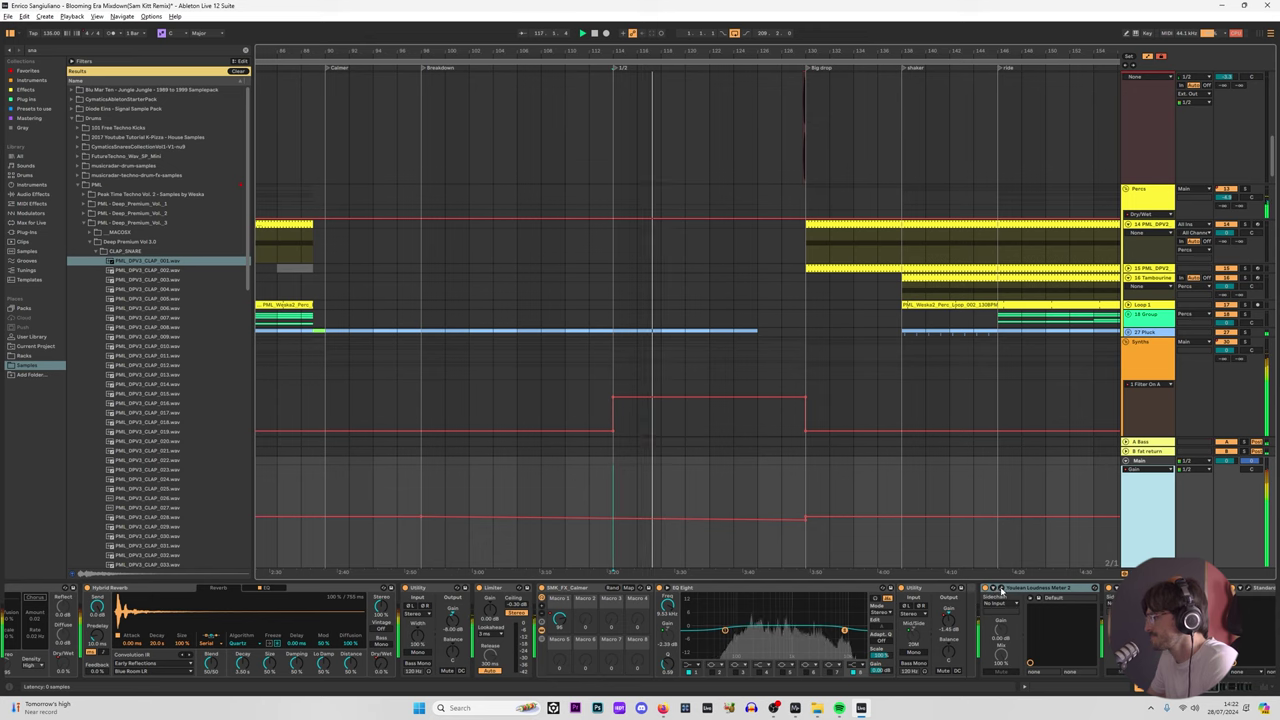
pyautogui.click(990, 588)
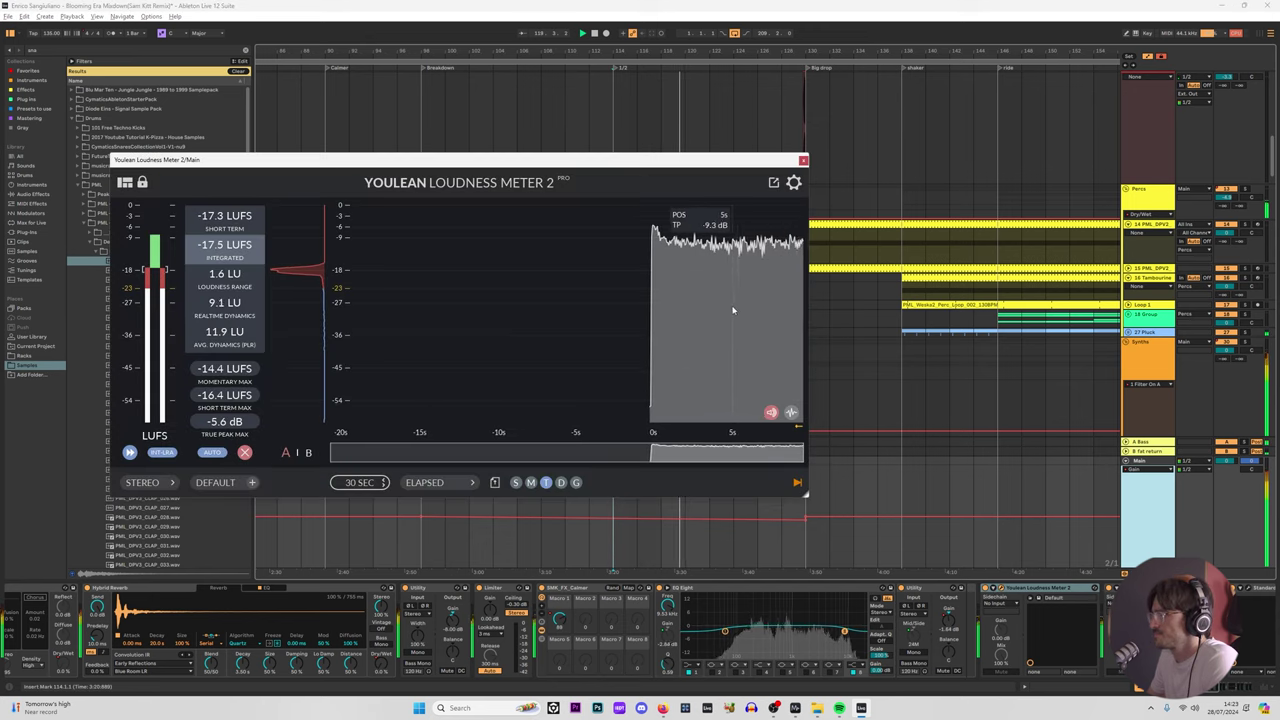
pyautogui.scroll(4, 740, 310)
pyautogui.scroll(10, 1182, 182)
pyautogui.scroll(5, 1182, 182)
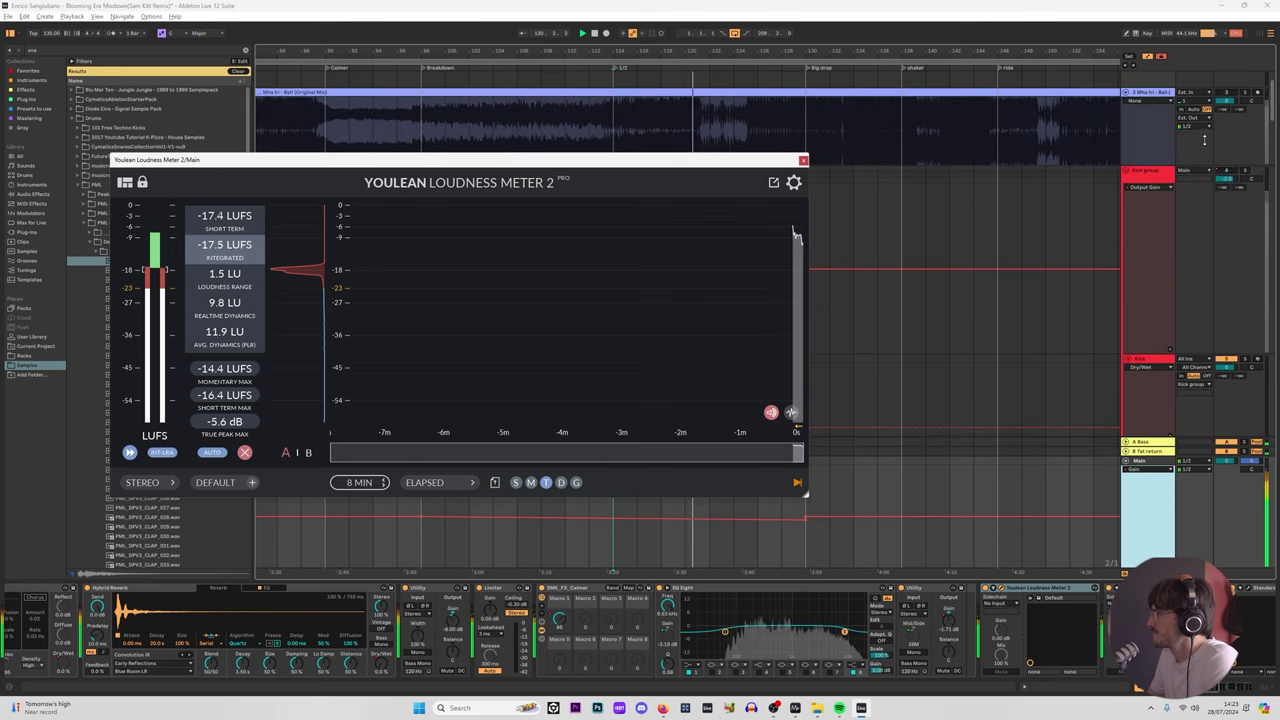
# Step: Show the Kick group's Speaker On automation and try switching it off from the Big drop at bar 130
pyautogui.moveTo(770, 160); pyautogui.dragTo(743, 119)
pyautogui.rightClick(1233, 207)
pyautogui.click(1207, 212)
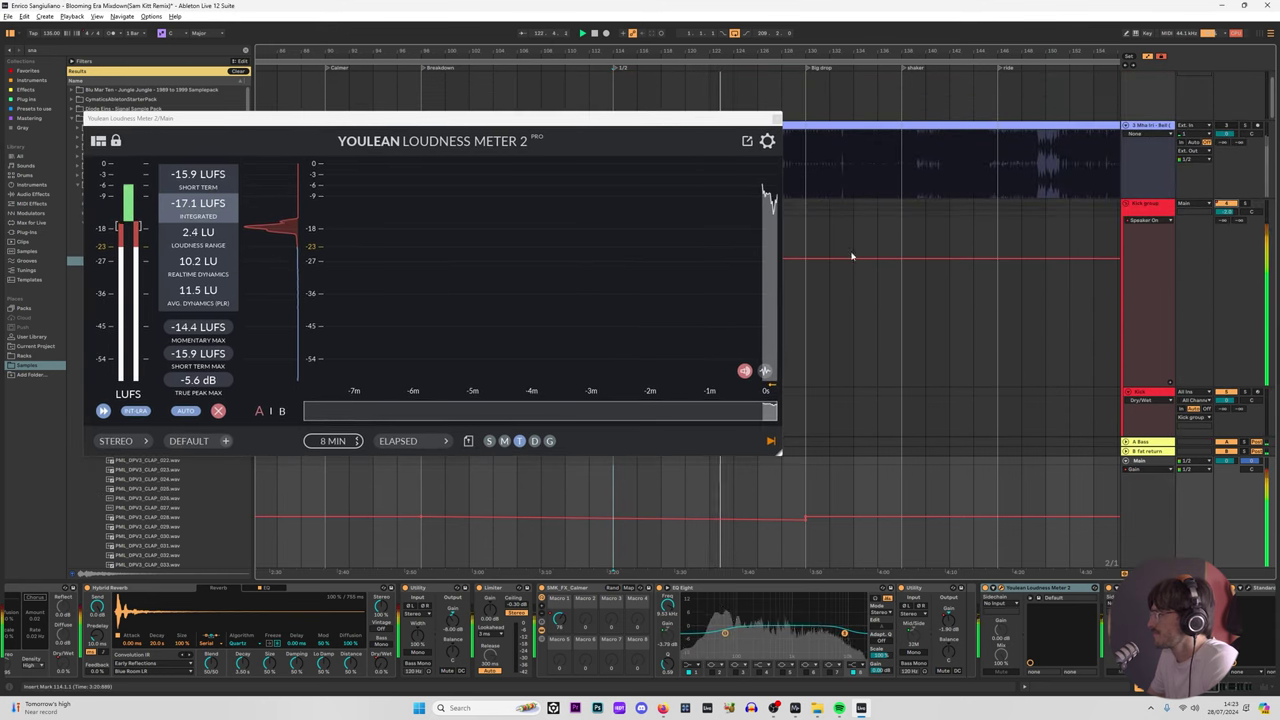
pyautogui.moveTo(810, 260); pyautogui.dragTo(806, 343)
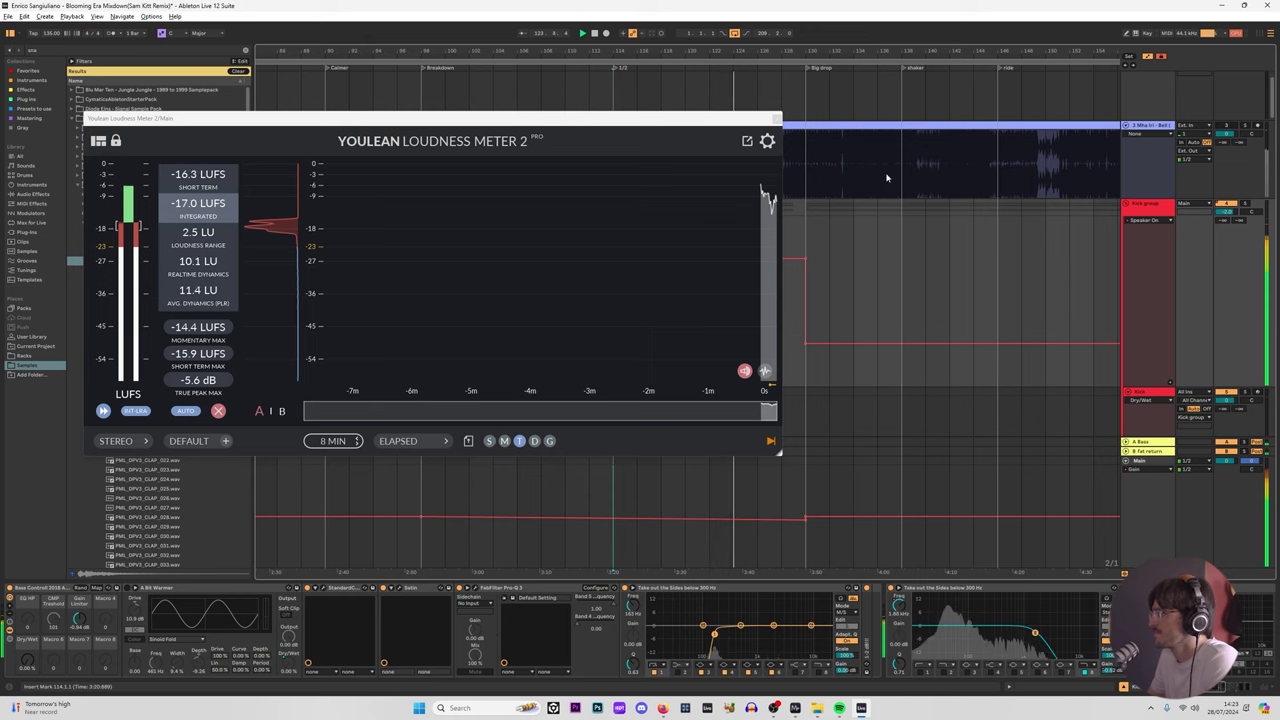
pyautogui.scroll(3, 743, 218)
pyautogui.scroll(2, 749, 216)
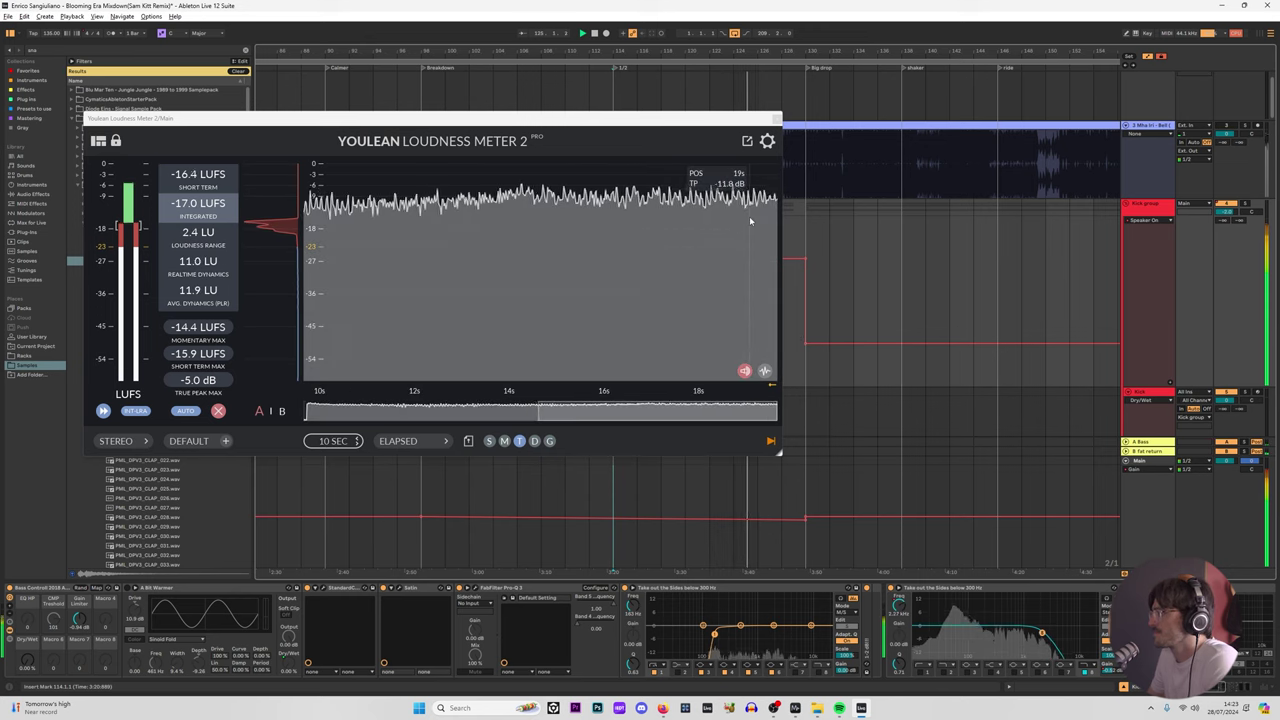
pyautogui.moveTo(807, 347); pyautogui.dragTo(806, 259)
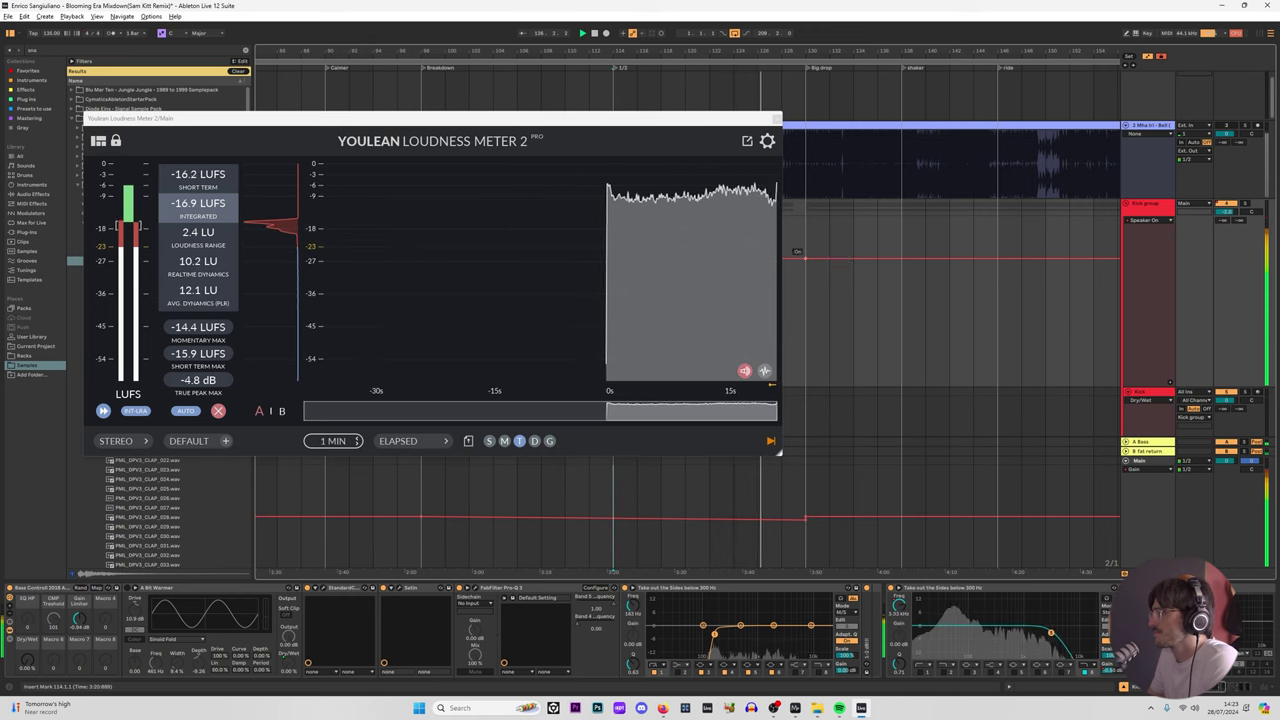
# Step: Examine the loudness history through the Big drop over a 30-second range, and close the loudness meter
pyautogui.moveTo(700, 121)
pyautogui.mouseDown()
pyautogui.moveTo(577, 109)
pyautogui.moveTo(693, 103)
pyautogui.mouseUp()
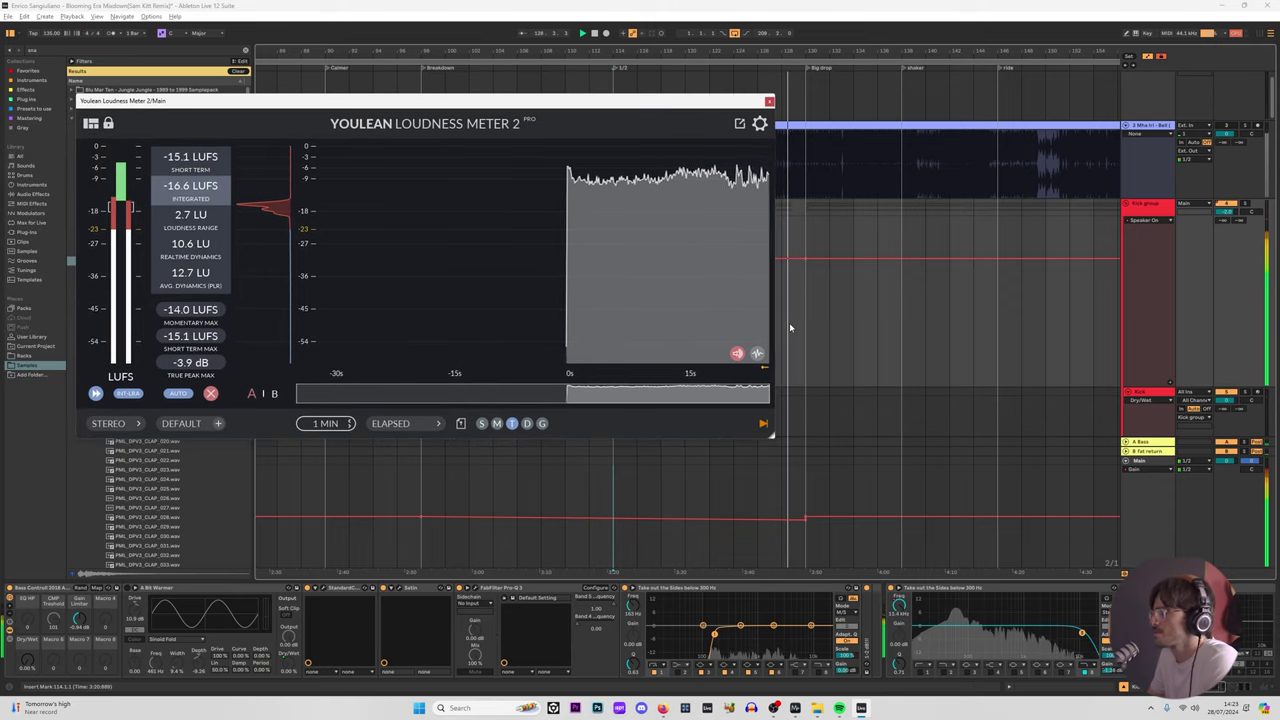
pyautogui.scroll(1, 755, 190)
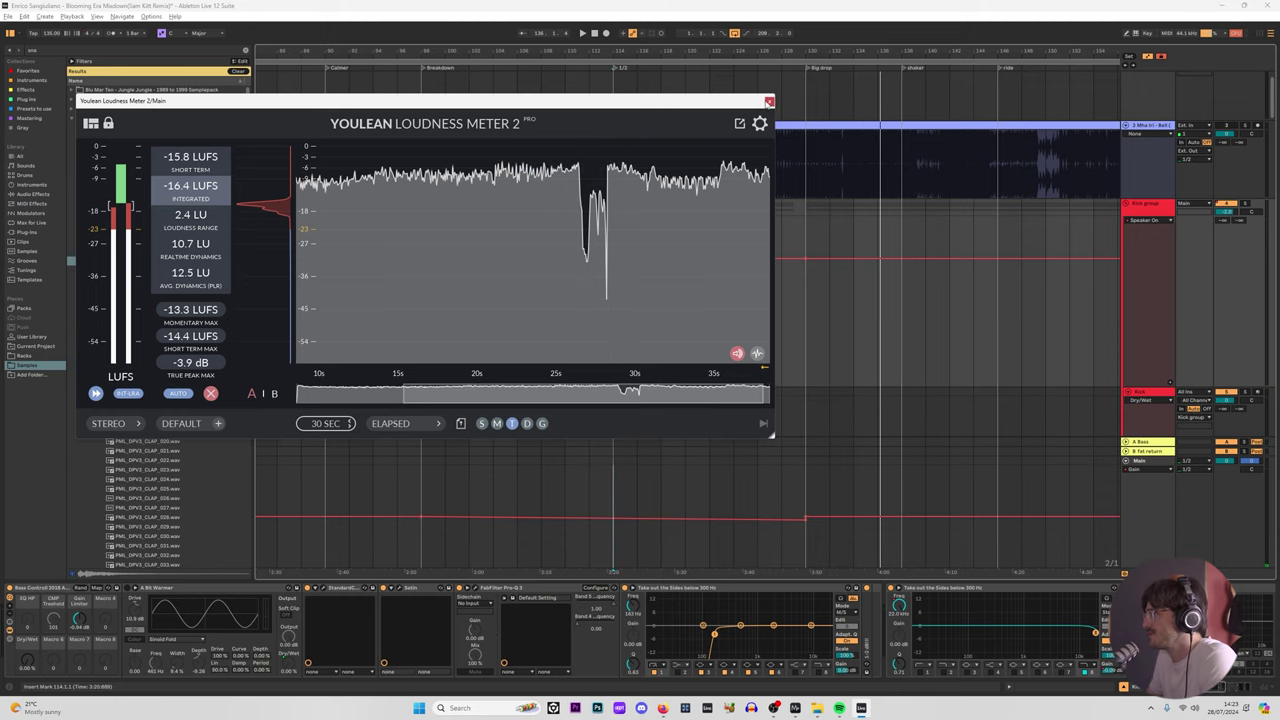
pyautogui.click(768, 102)
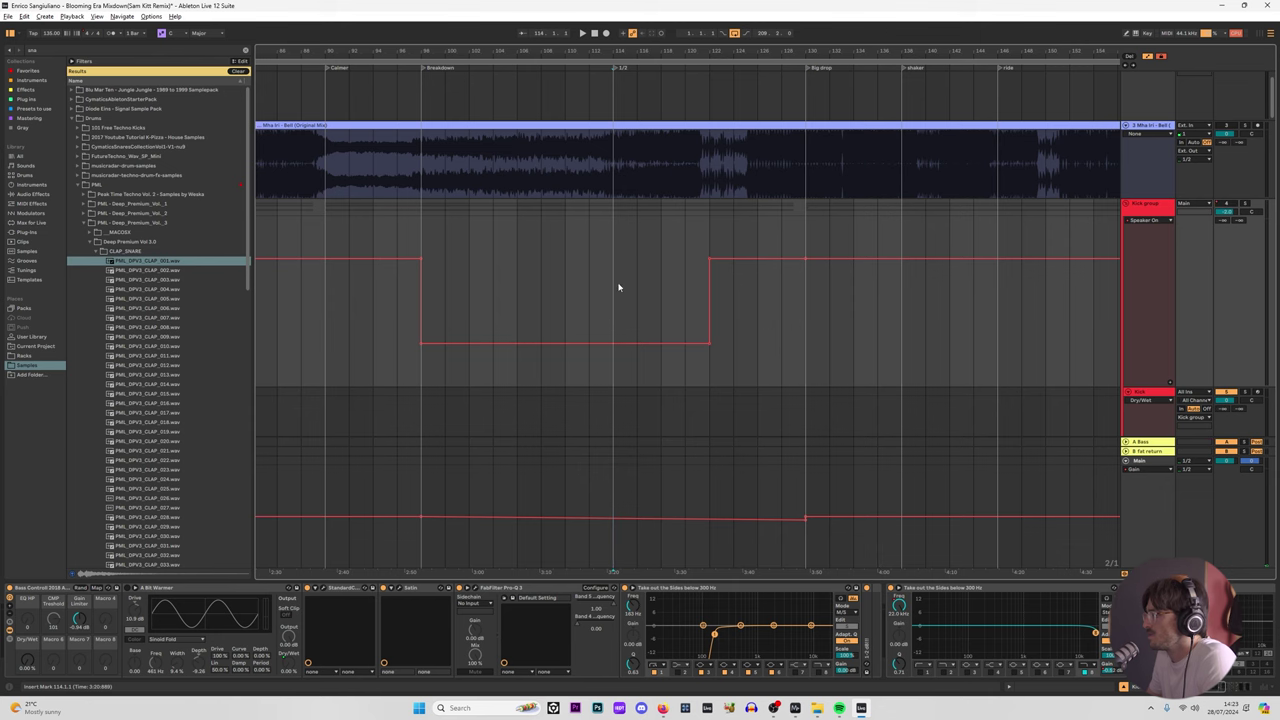
# Step: Reshape the Main gain automation so the dip is reached at bar 122 and held until the Big drop at bar 130
pyautogui.press('space')
pyautogui.moveTo(1274, 100); pyautogui.dragTo(1274, 402)
pyautogui.scroll(-4, 723, 500)
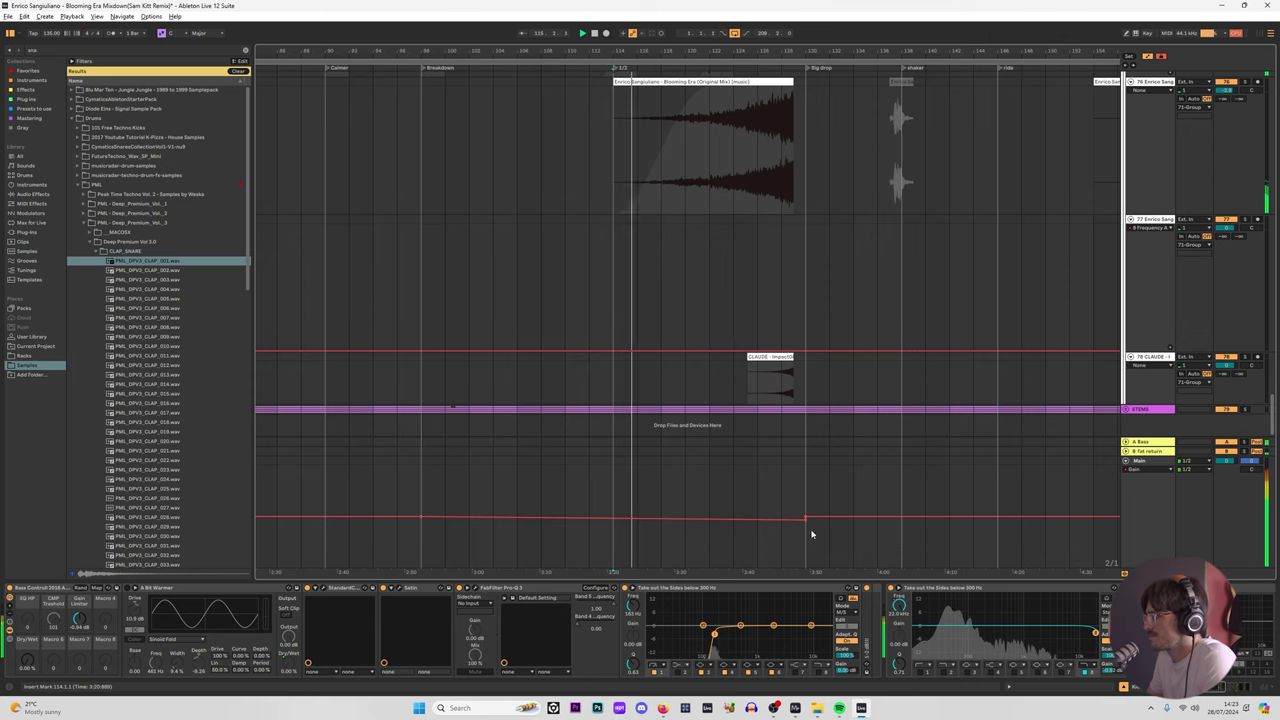
pyautogui.click(757, 518)
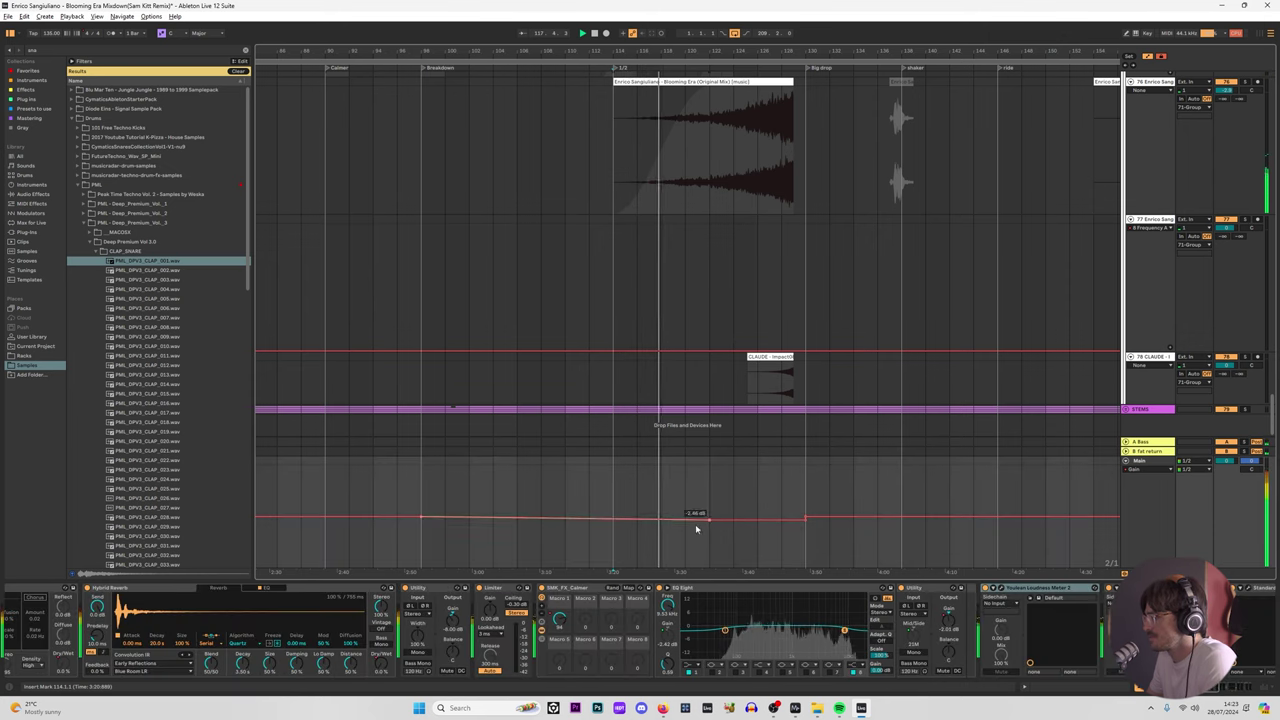
pyautogui.scroll(-3, 655, 478)
pyautogui.scroll(4, 700, 509)
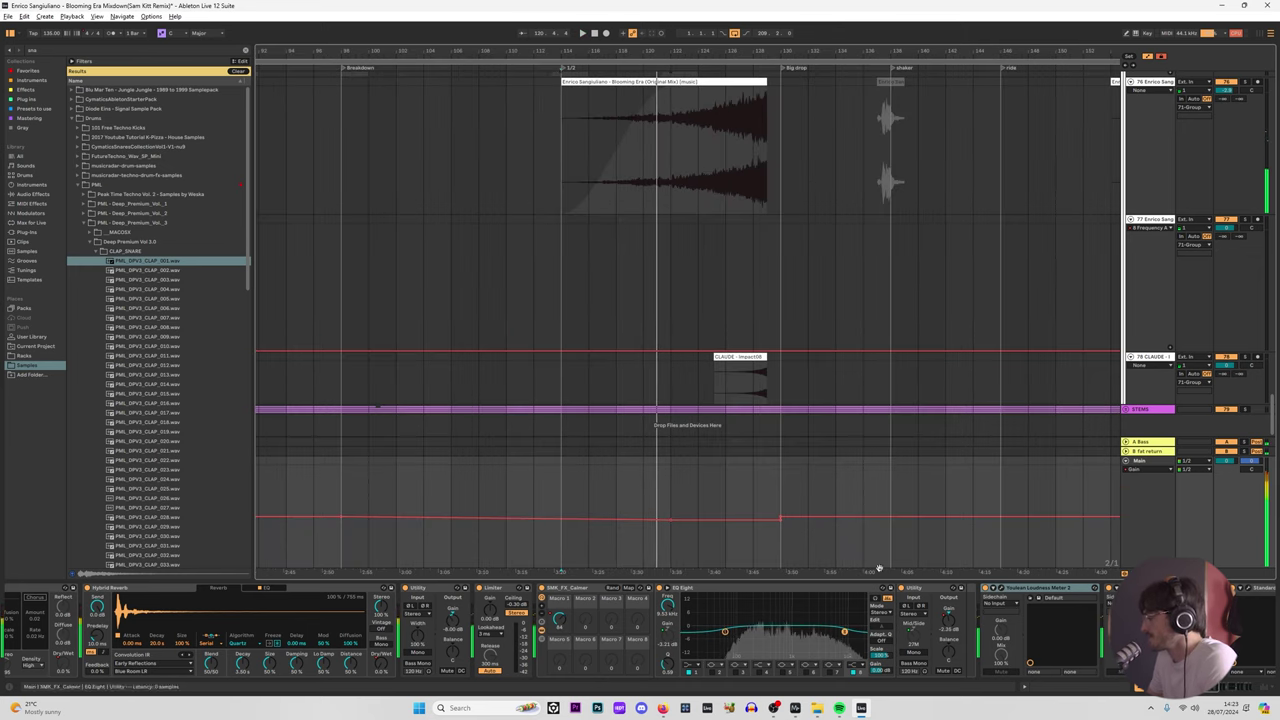
# Step: Display the Main track's device chain from Youlean Loudness Meter 2 onwards
pyautogui.click(1131, 553)
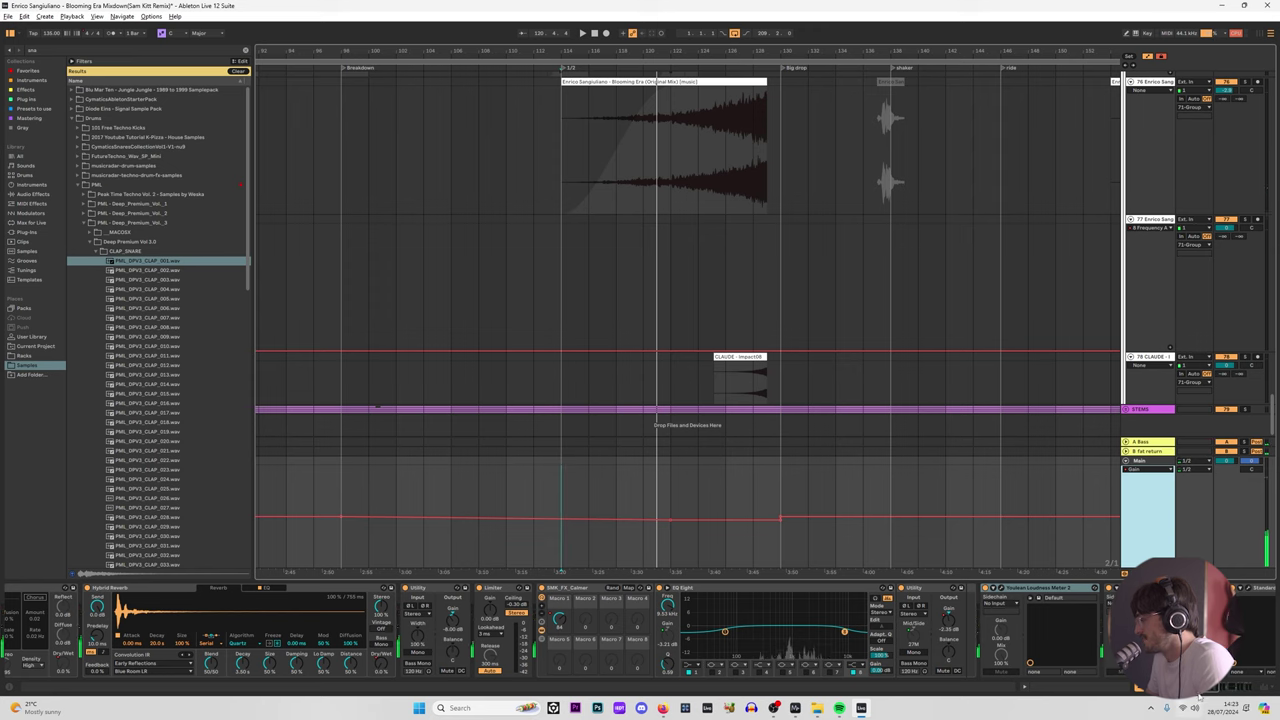
pyautogui.moveTo(1199, 695); pyautogui.dragTo(1253, 680)
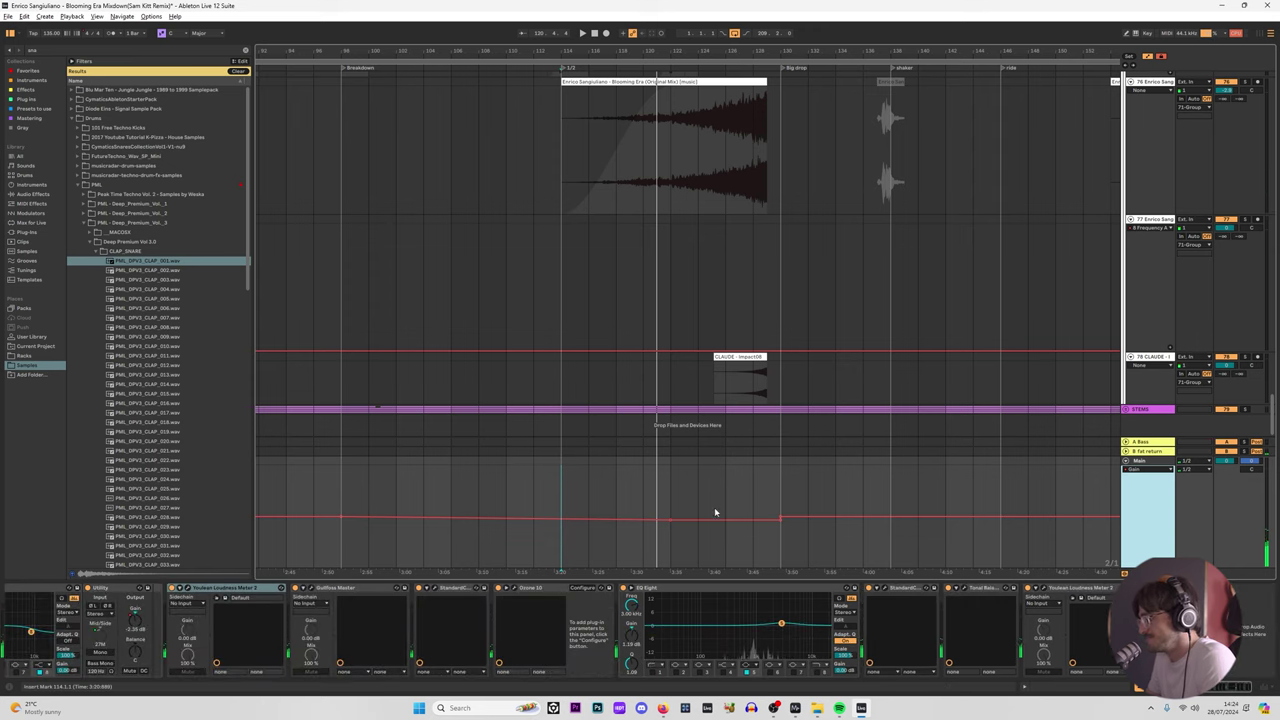
pyautogui.click(678, 522)
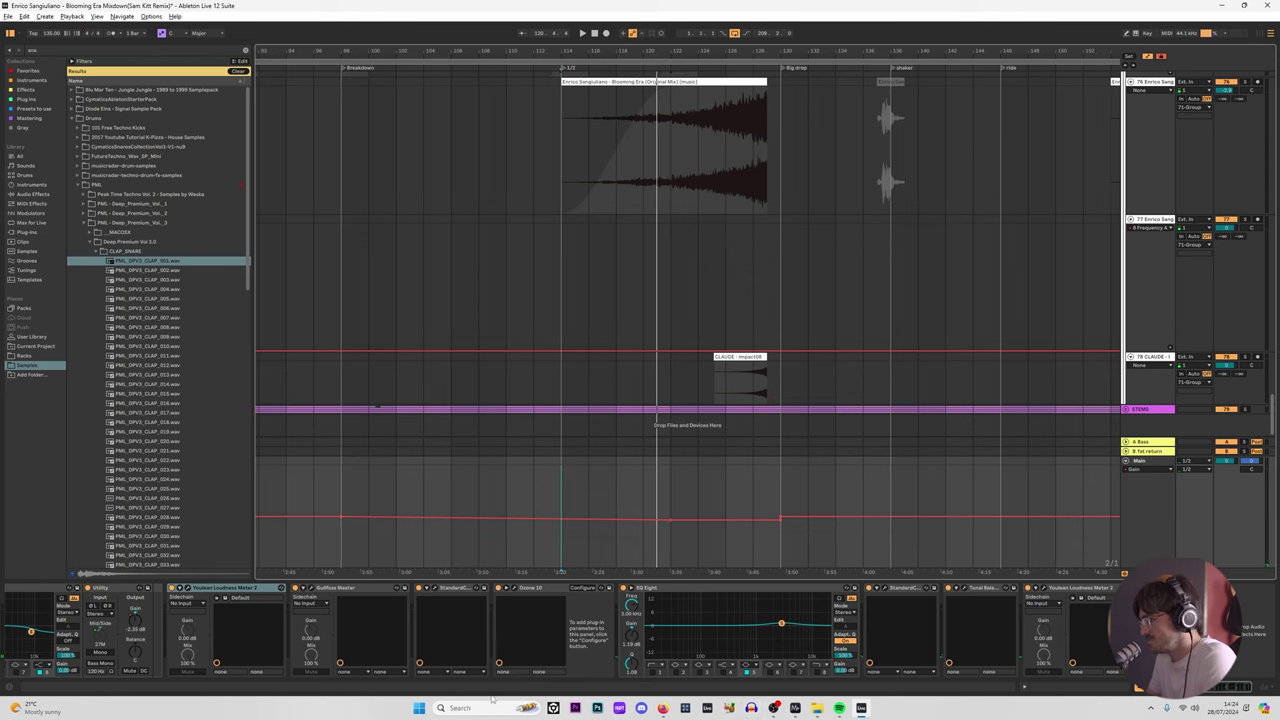
# Step: Open Notepad, note the time 18;20 in a new tab, and return to the Live arrangement
pyautogui.click(462, 706)
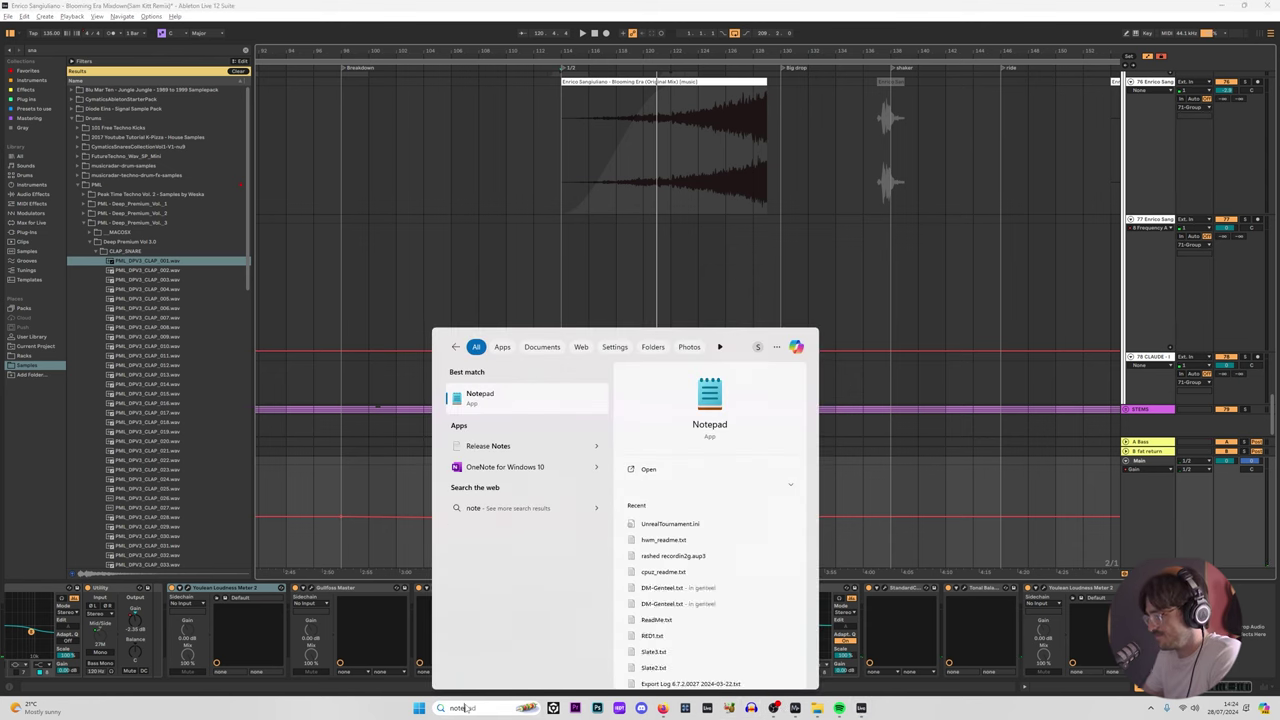
pyautogui.click(466, 708)
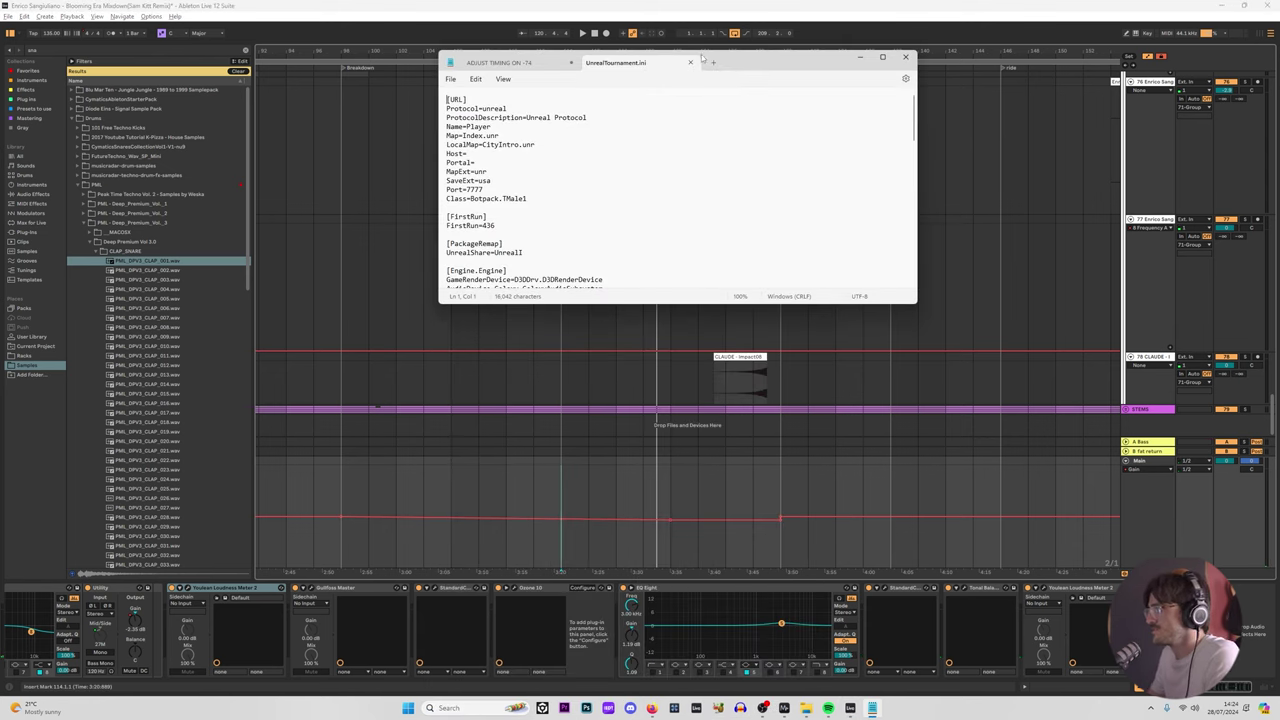
pyautogui.click(713, 62)
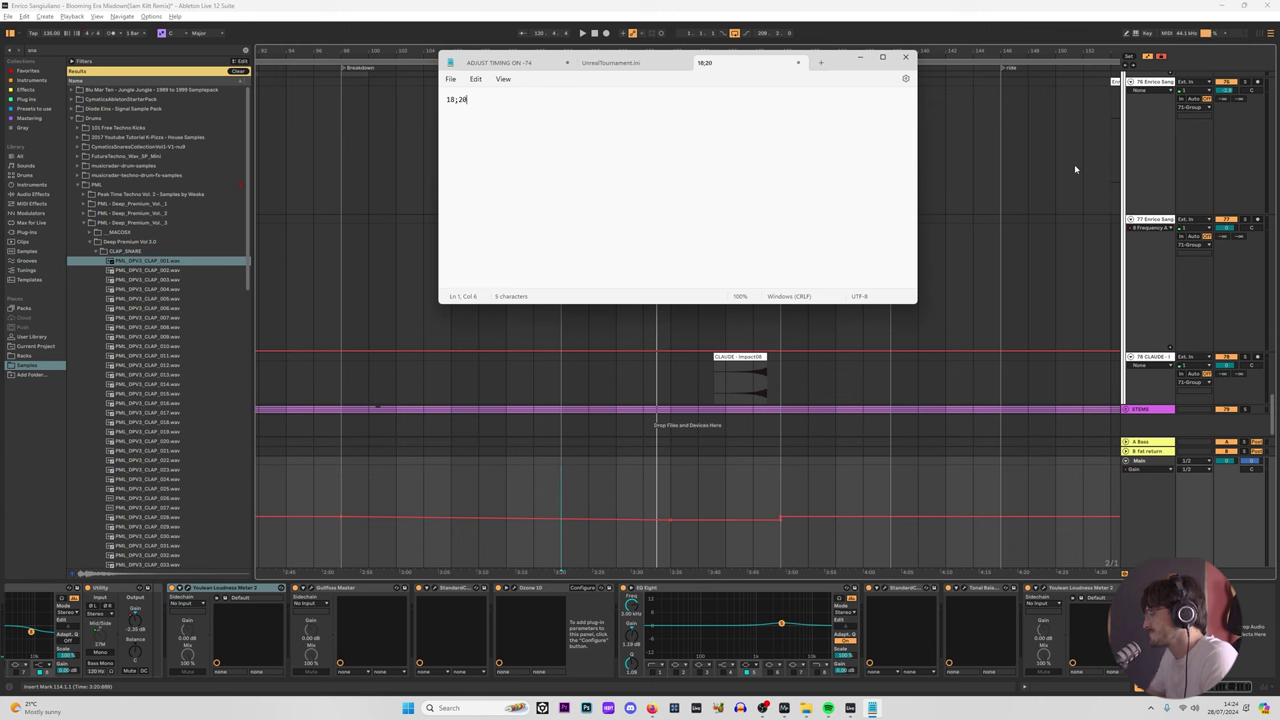
pyautogui.click(979, 231)
# Step: Compare sections by playing from bar 144 after the drop, from bar 96 before the breakdown, and from bar 114
pyautogui.click(977, 532)
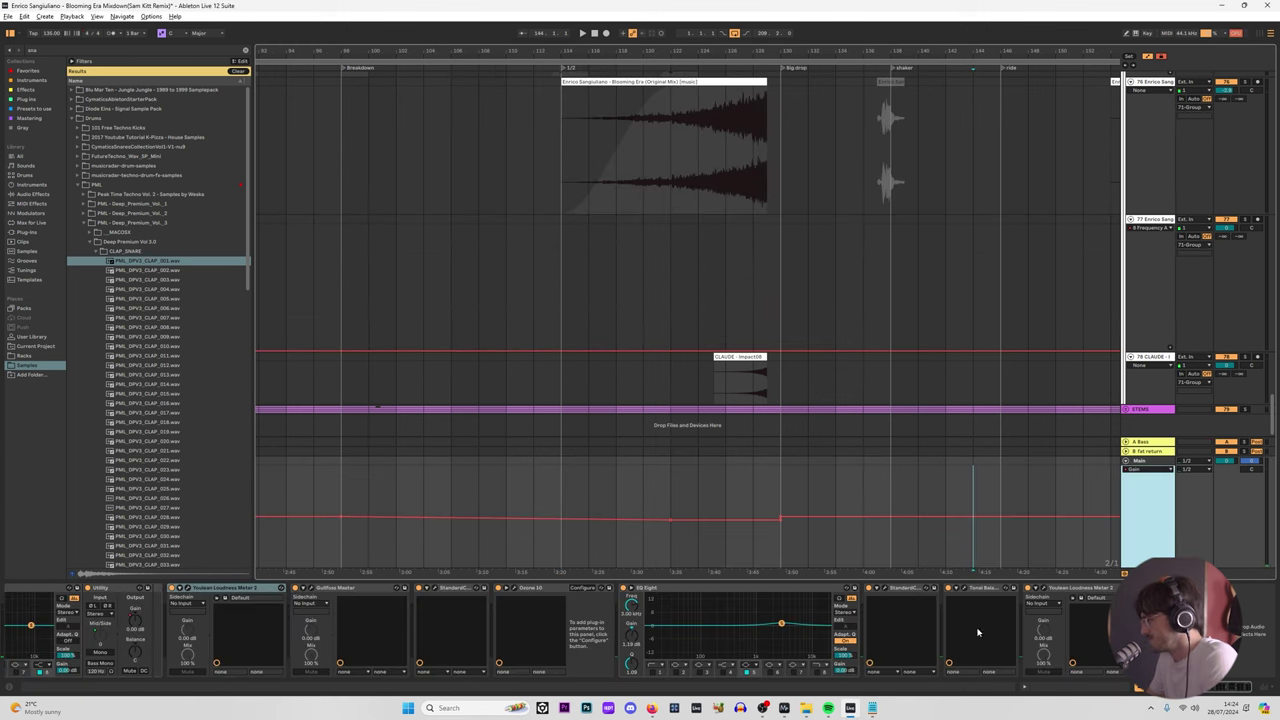
pyautogui.press('space')
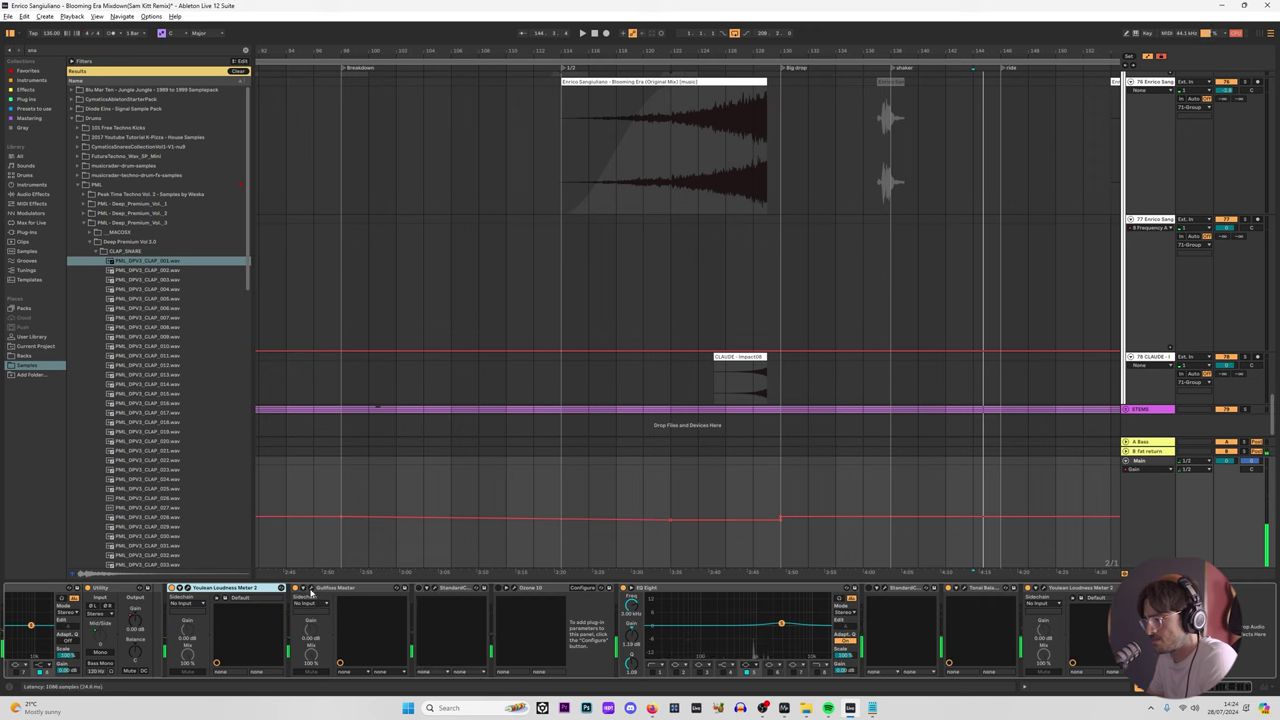
pyautogui.press('space')
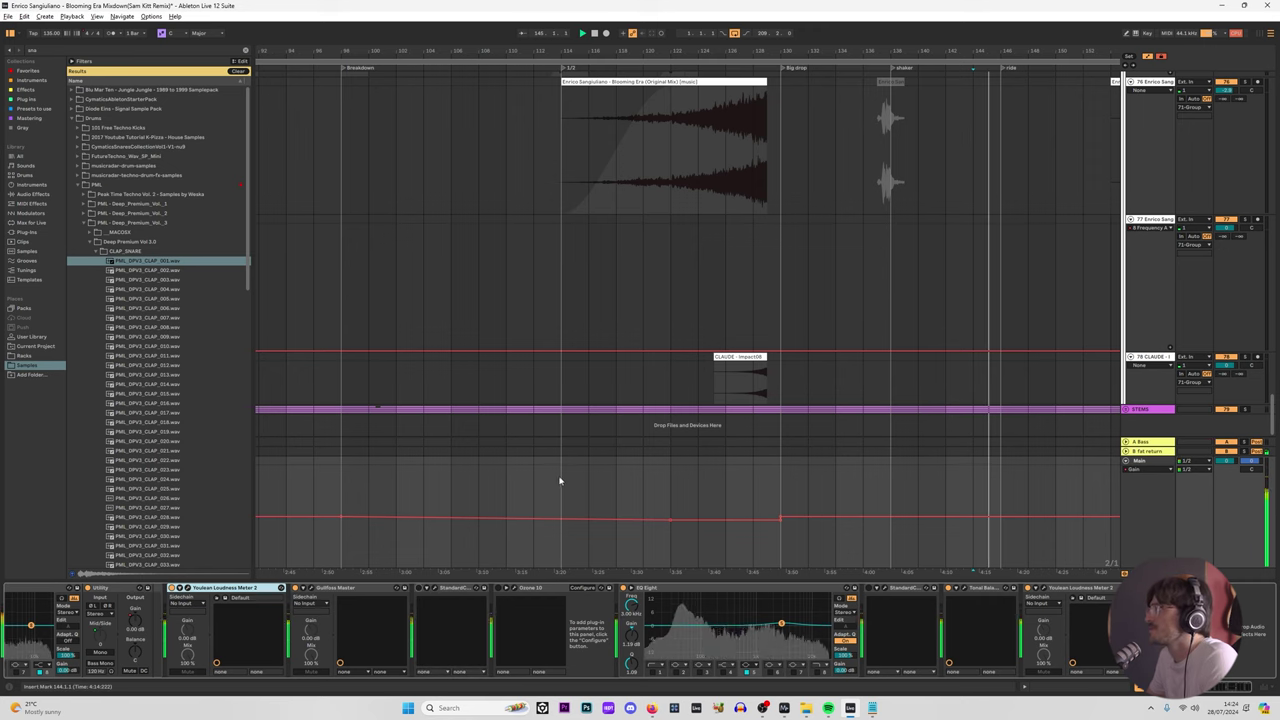
pyautogui.click(560, 481)
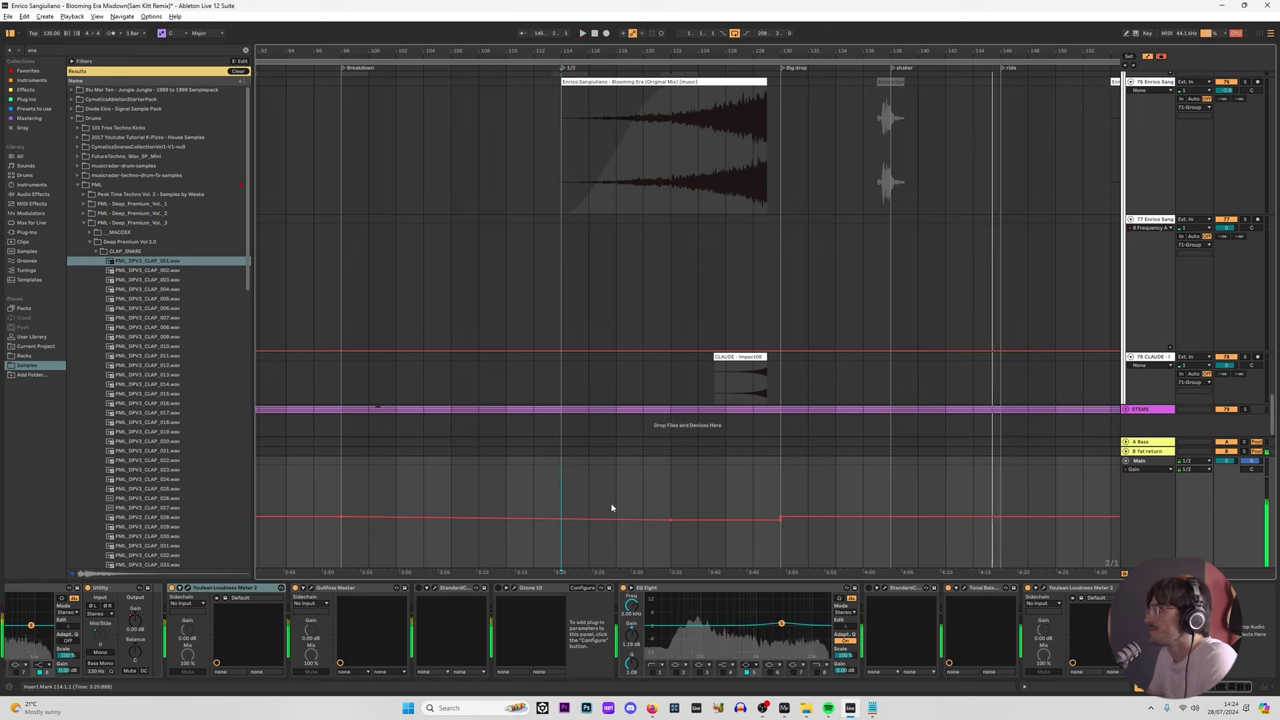
pyautogui.click(311, 474)
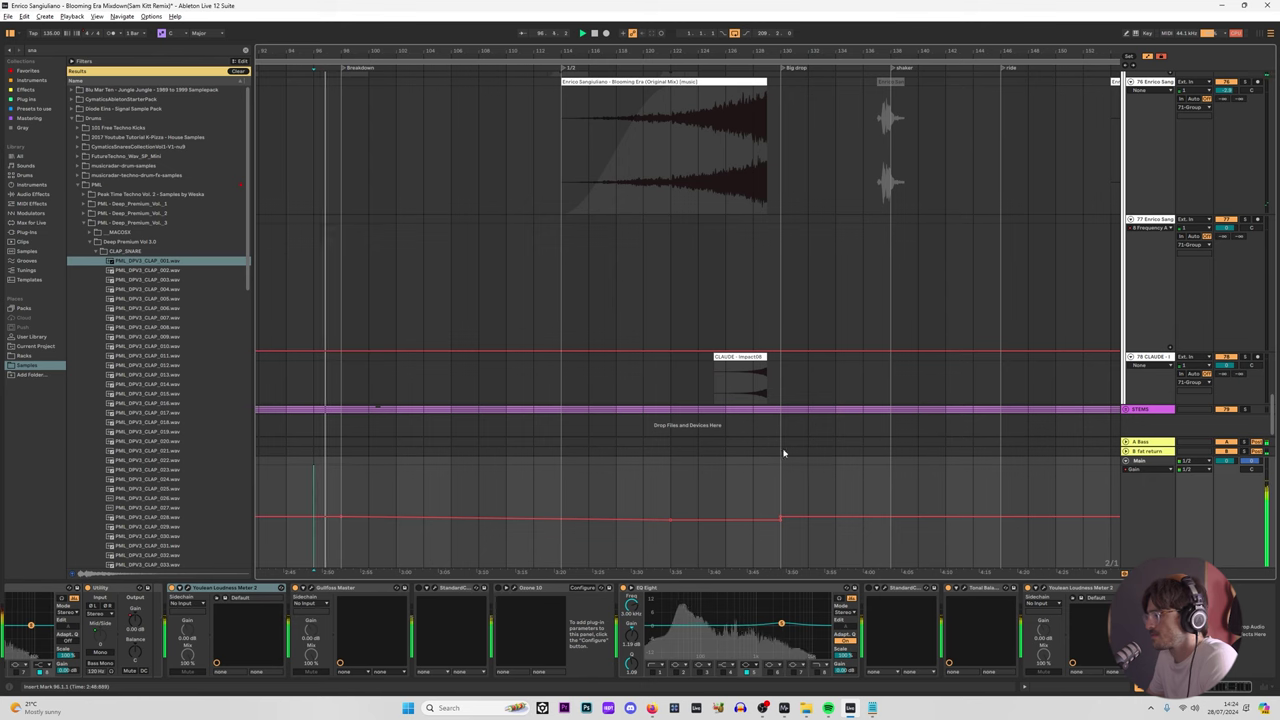
pyautogui.click(560, 477)
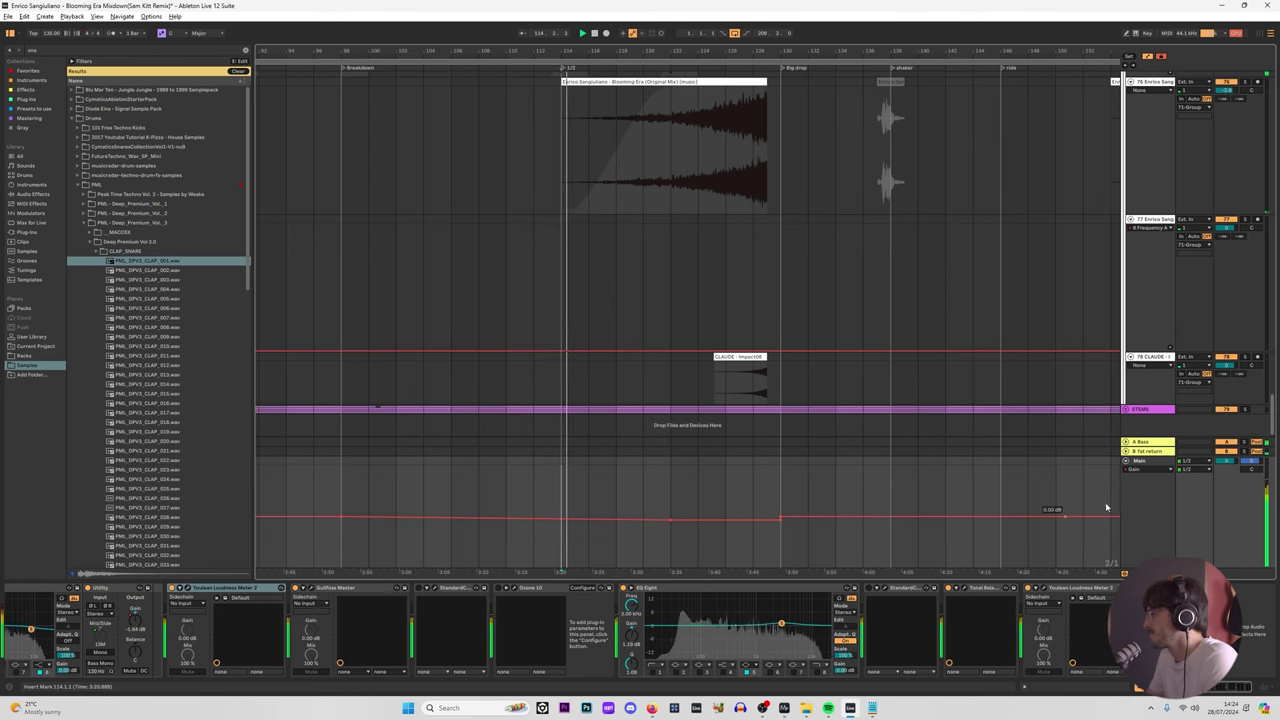
# Step: Select the clap roll clip on track 74 at bar 122 while listening through the buildup into the Big drop
pyautogui.scroll(3, 752, 316)
pyautogui.scroll(3, 775, 250)
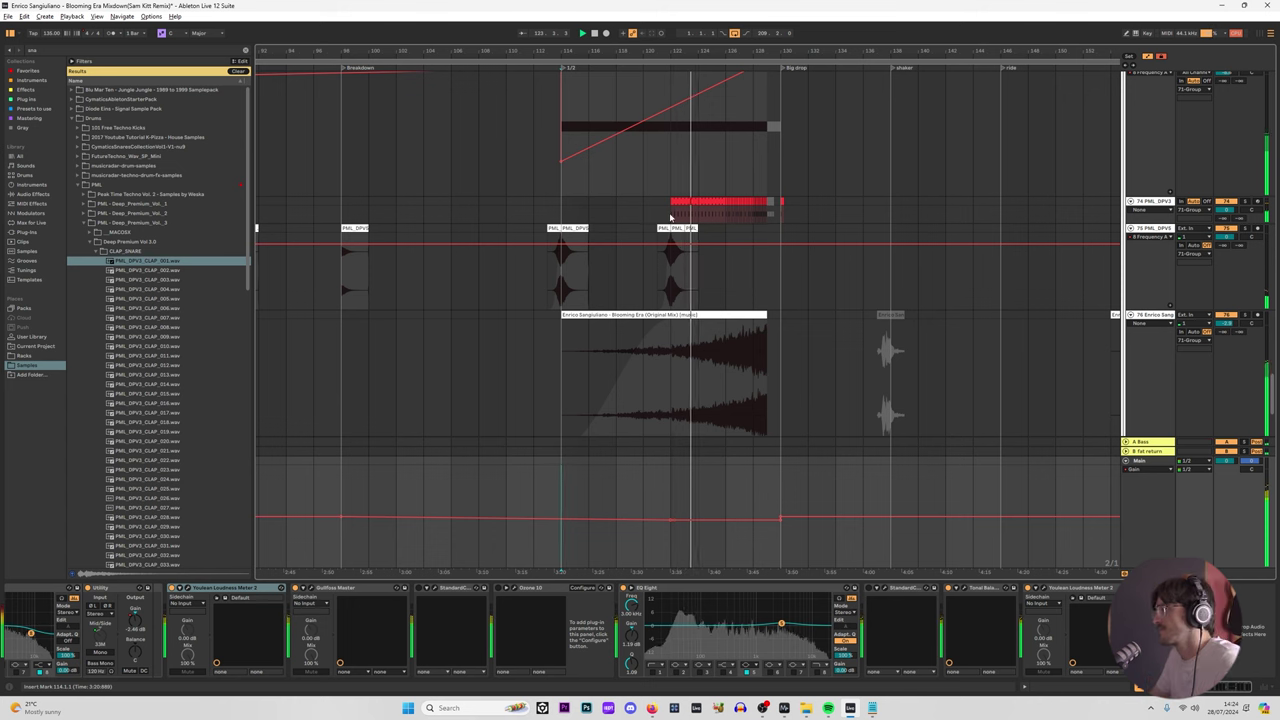
pyautogui.click(706, 203)
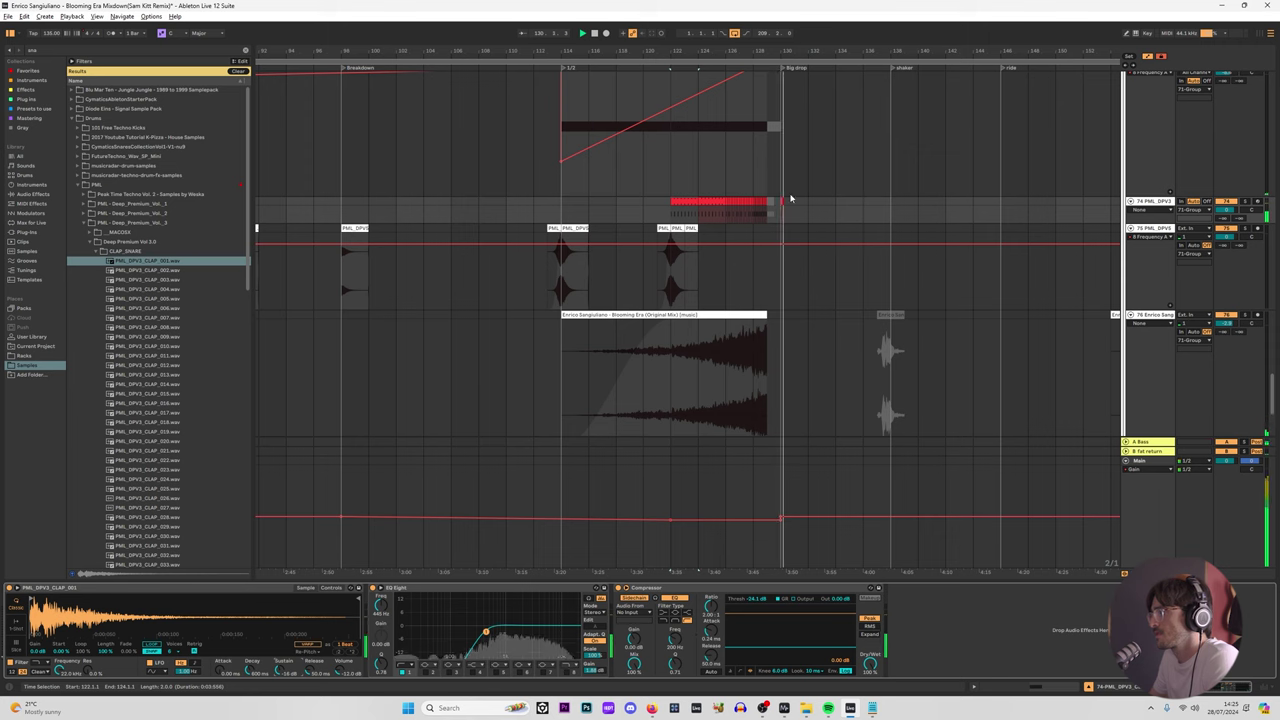
# Step: Inspect the music clip and Gain automation on track 63 just before the Big drop, playing from 129.2
pyautogui.scroll(6, 805, 252)
pyautogui.scroll(5, 782, 265)
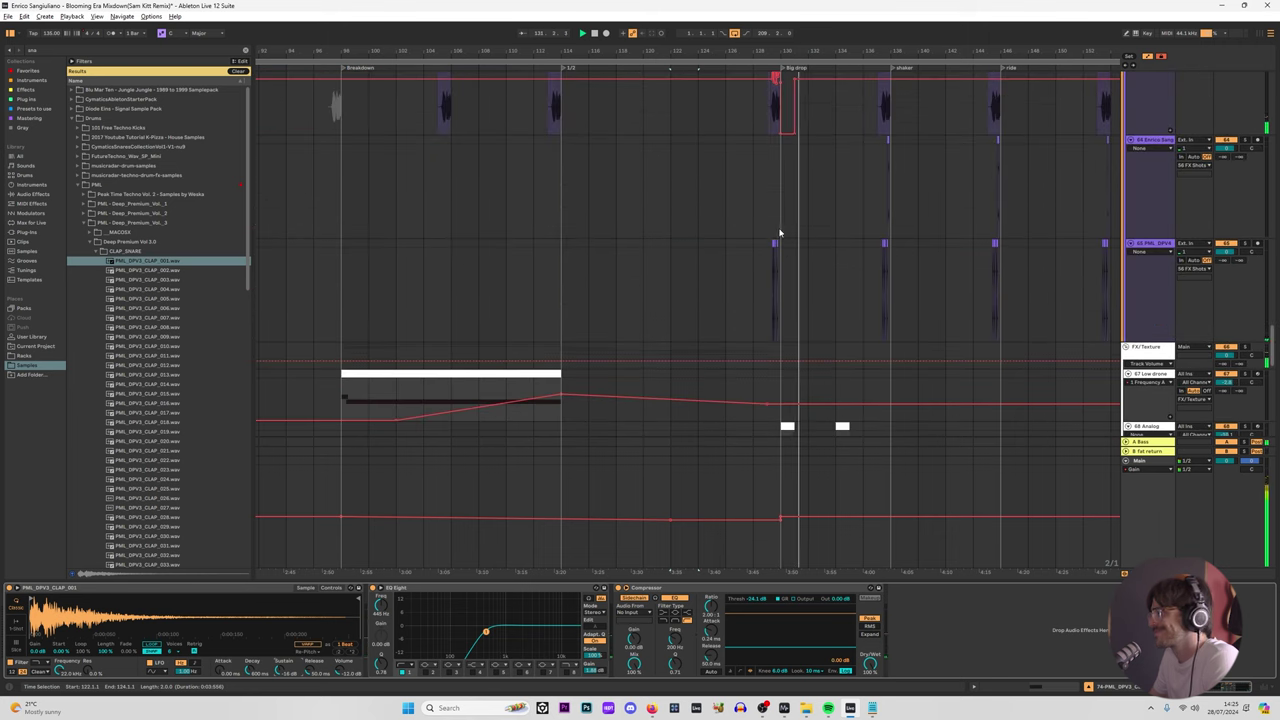
pyautogui.scroll(8, 780, 237)
pyautogui.scroll(5, 716, 194)
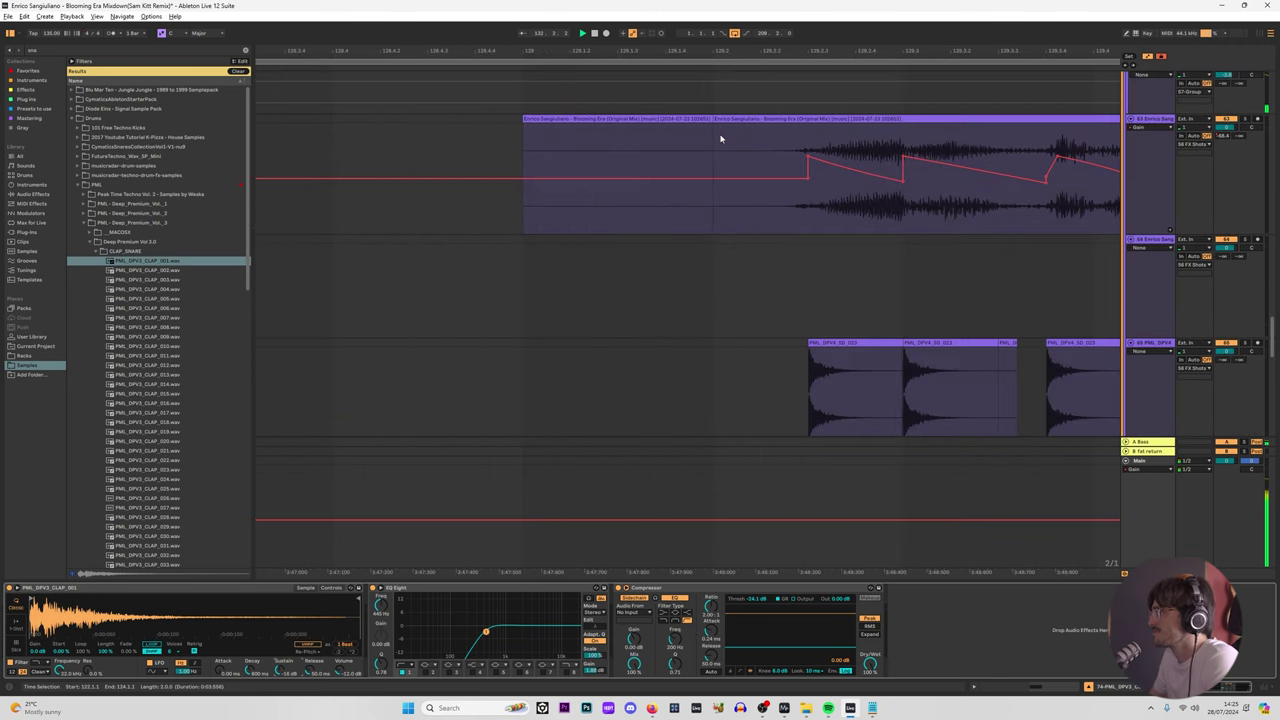
pyautogui.click(720, 137)
pyautogui.scroll(-2, 482, 180)
pyautogui.scroll(-1, 609, 151)
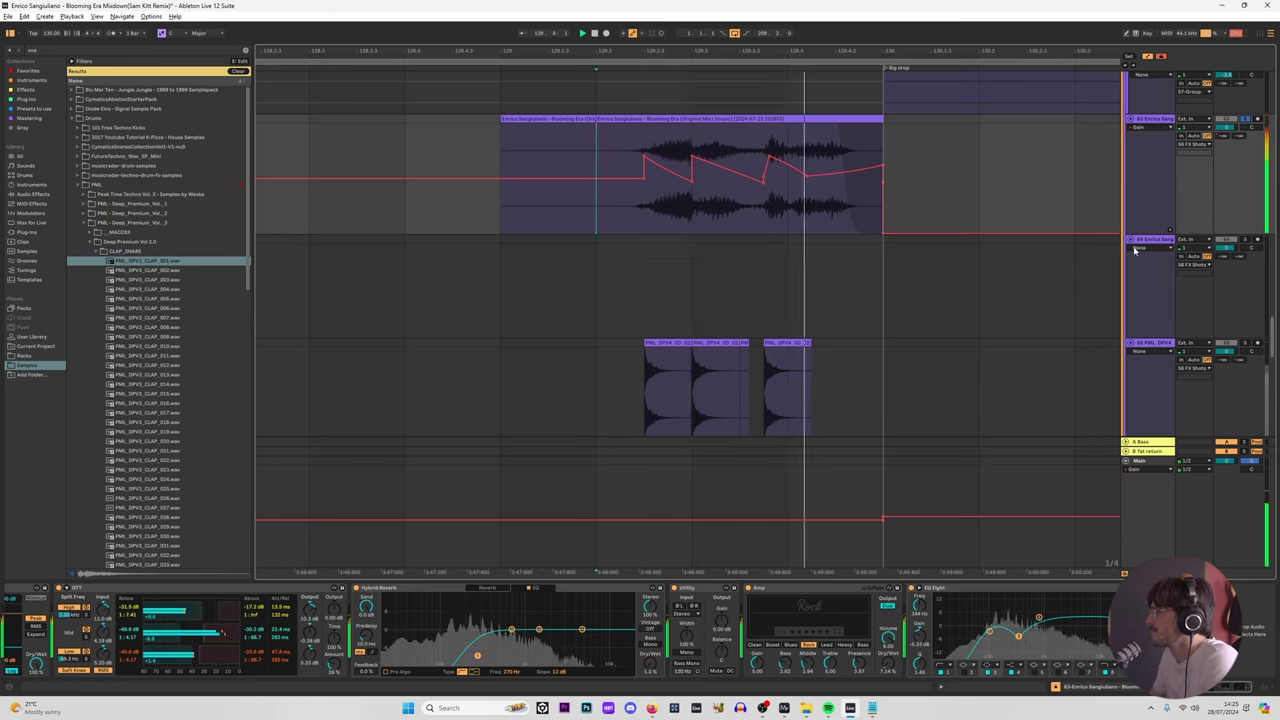
pyautogui.scroll(3, 1134, 250)
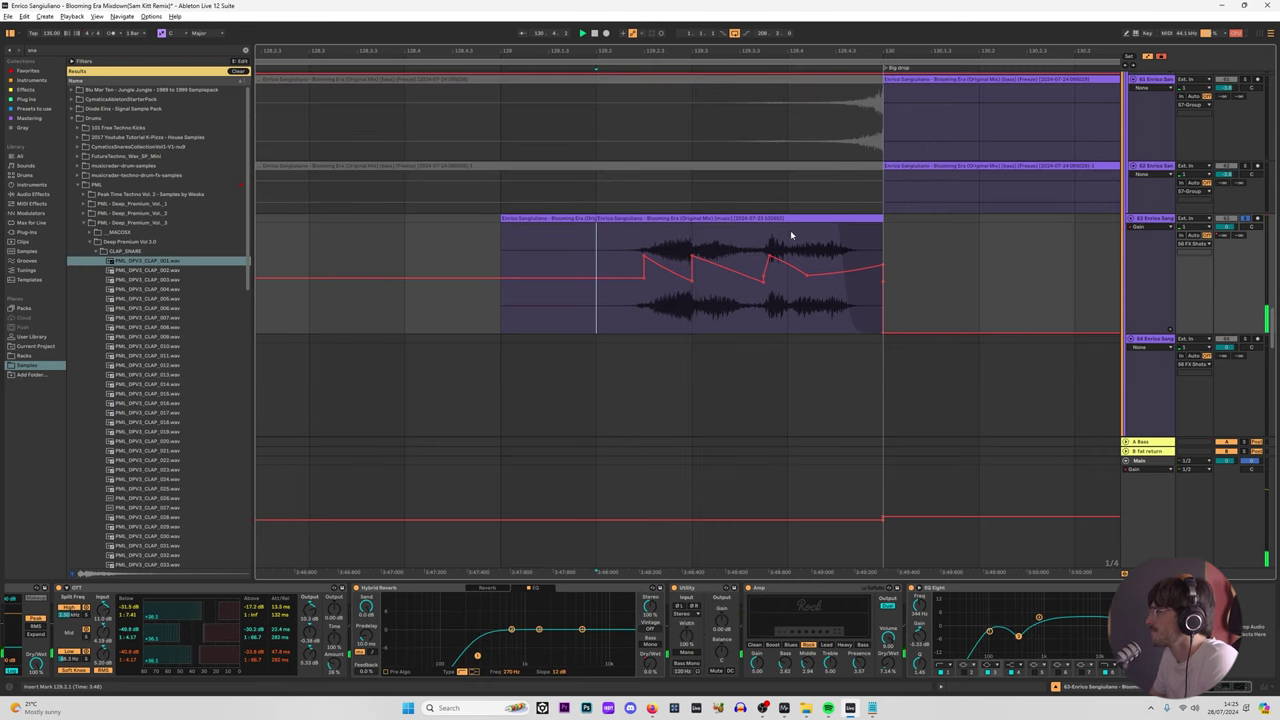
pyautogui.moveTo(829, 709)
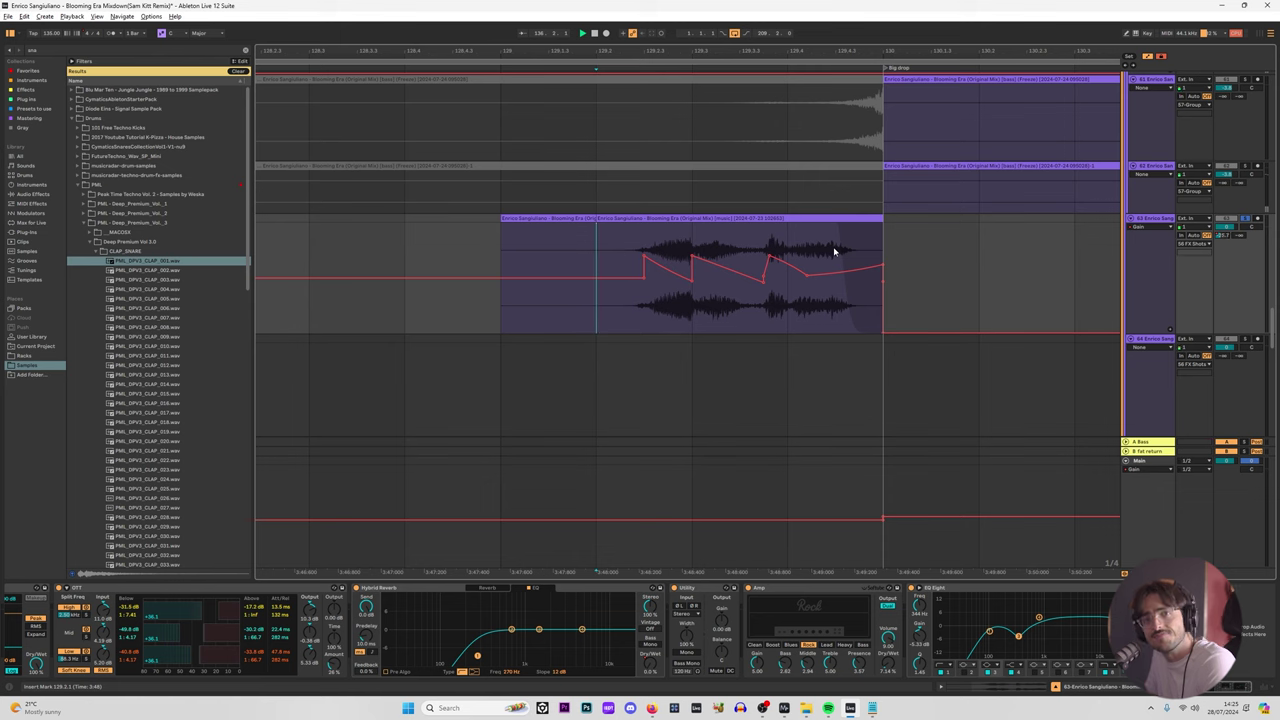
# Step: Hide the arrangement's automation lanes and bring the kick tracks into view while replaying from 129.2
pyautogui.press('a')
pyautogui.press('space')
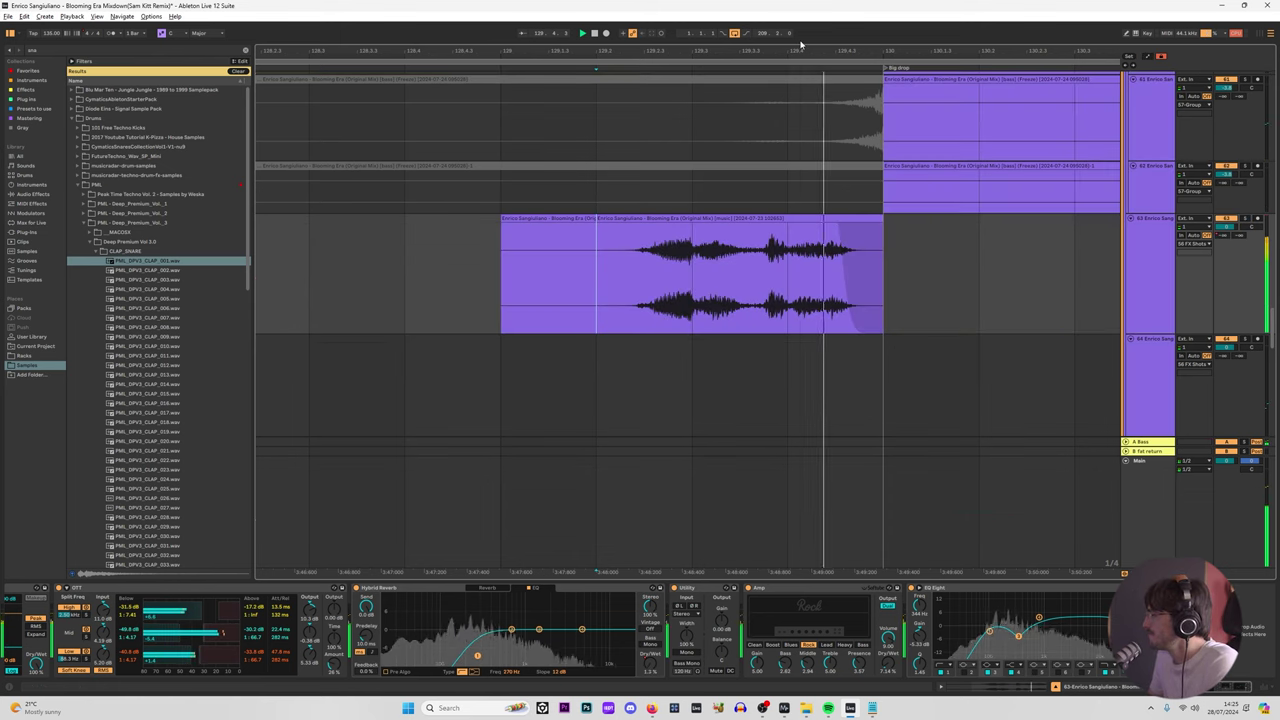
pyautogui.moveTo(1271, 325); pyautogui.dragTo(1138, 137)
pyautogui.press('space')
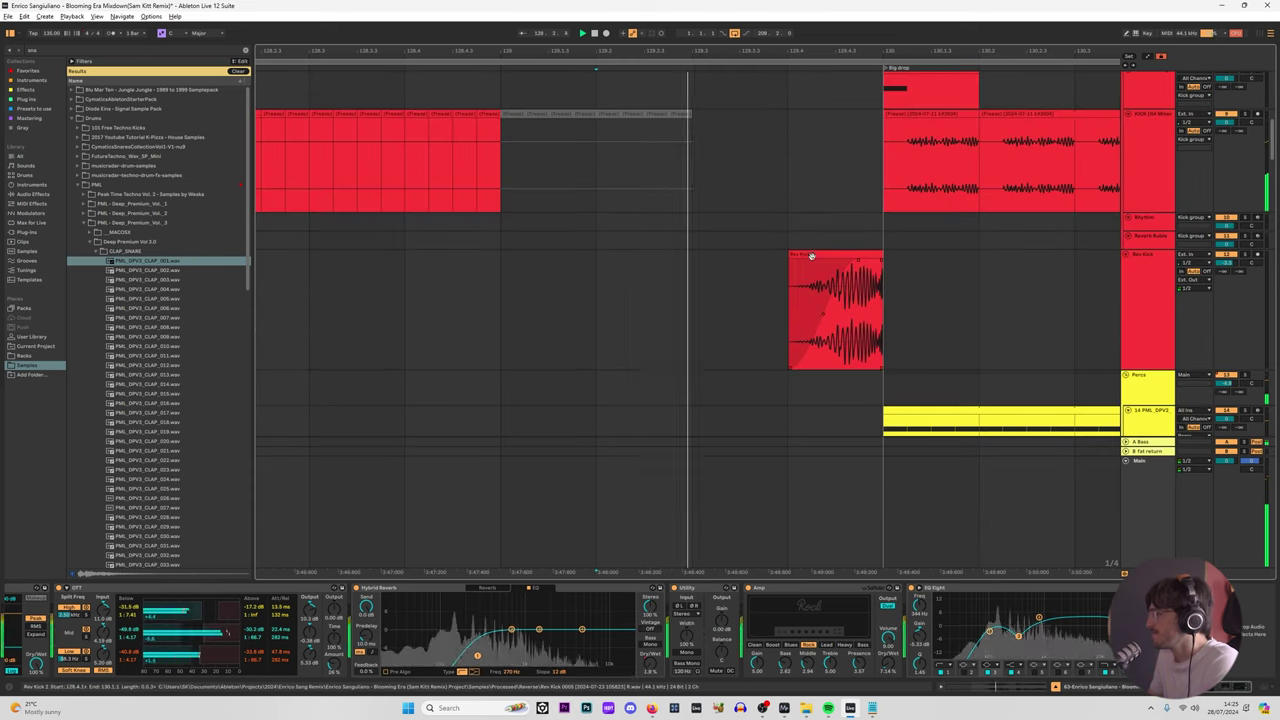
# Step: Try removing the Rev Kick clip before the Big drop, listen to the transition from around bar 125, and restore the clip
pyautogui.click(812, 257)
pyautogui.press('space')
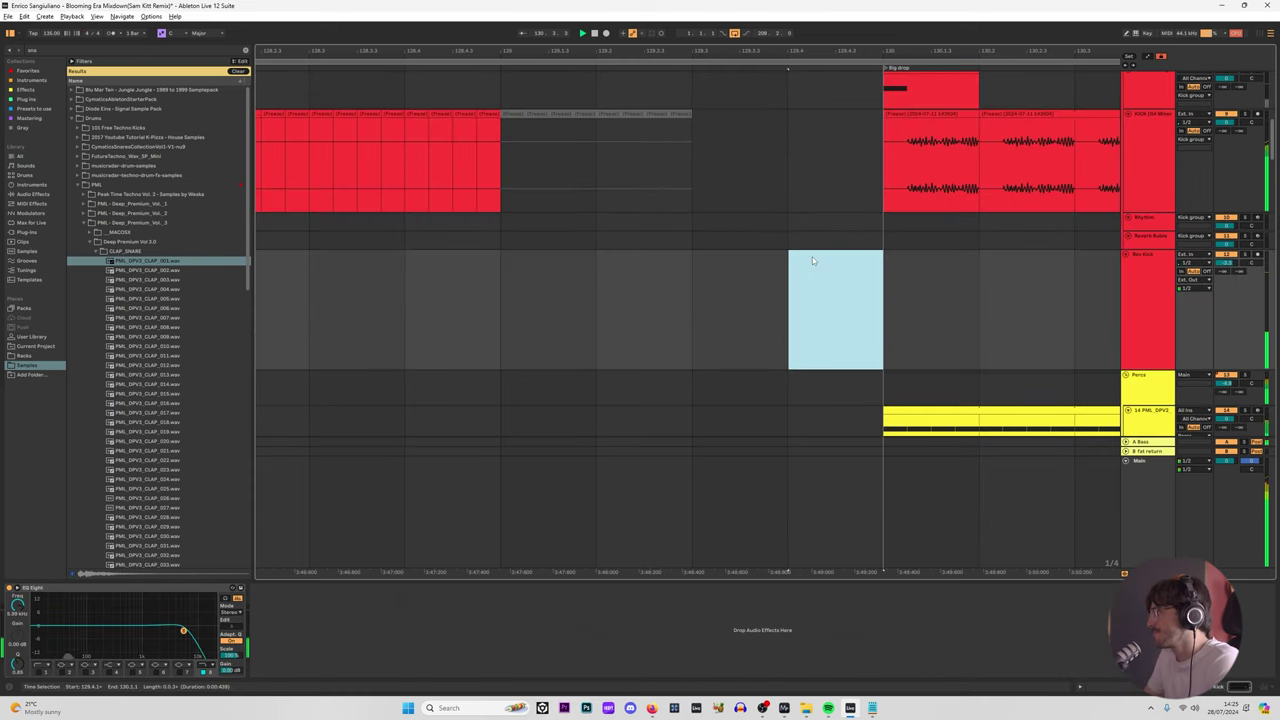
pyautogui.scroll(-4, 791, 248)
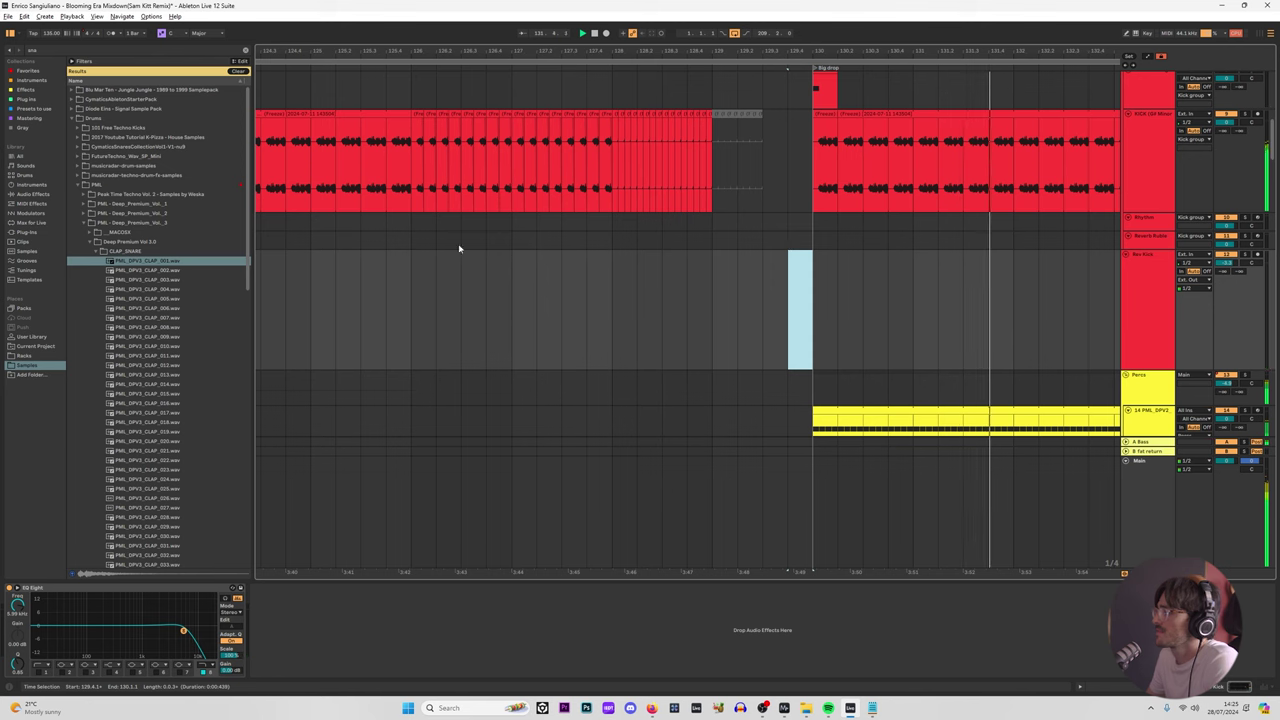
pyautogui.press('space')
pyautogui.moveTo(519, 51); pyautogui.dragTo(629, 47)
pyautogui.click(475, 287)
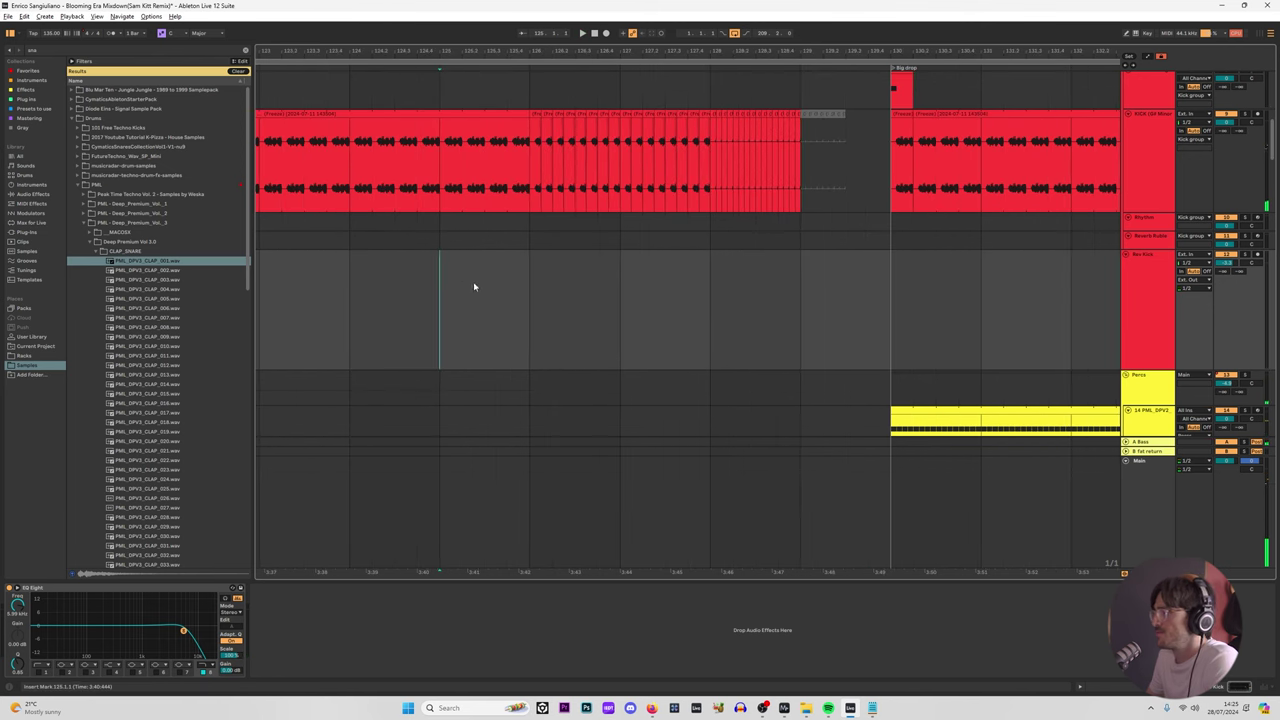
pyautogui.hotkey('ctrl', 'z')
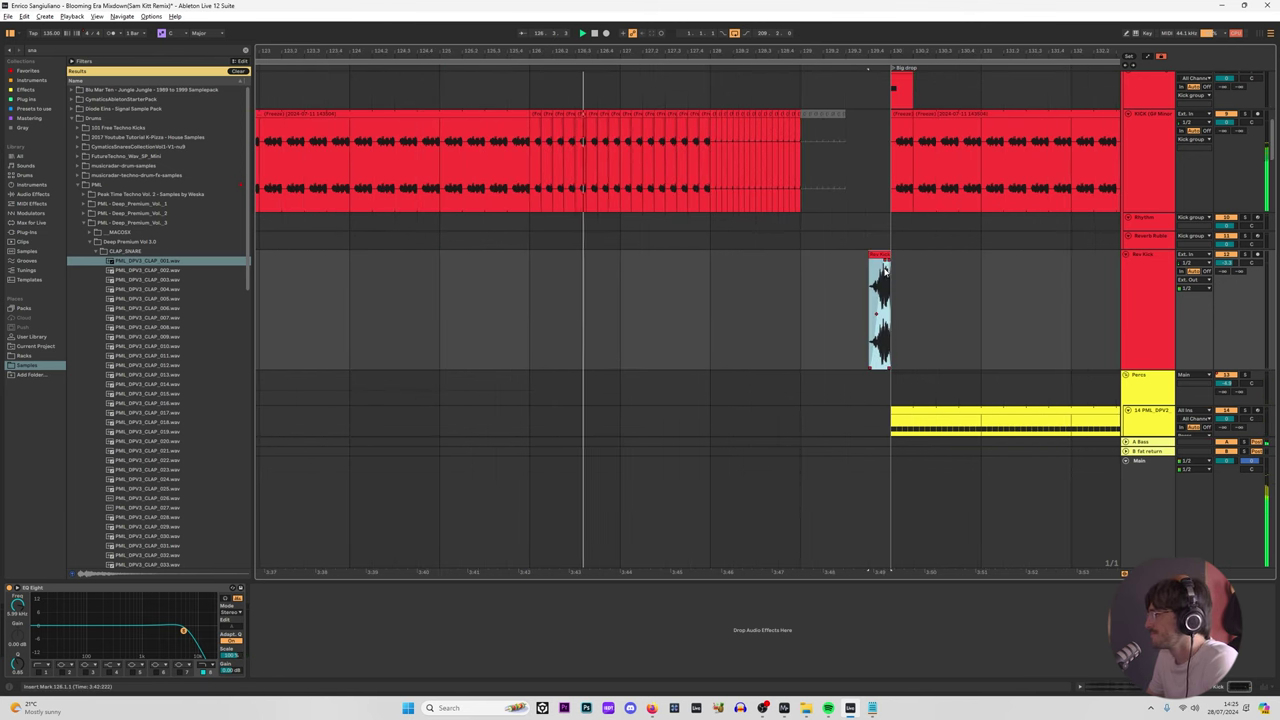
# Step: Deactivate the Rev Kick clip and delete the frozen kick audio track's clips from bar 128 to the Big drop at bar 130
pyautogui.click(886, 265)
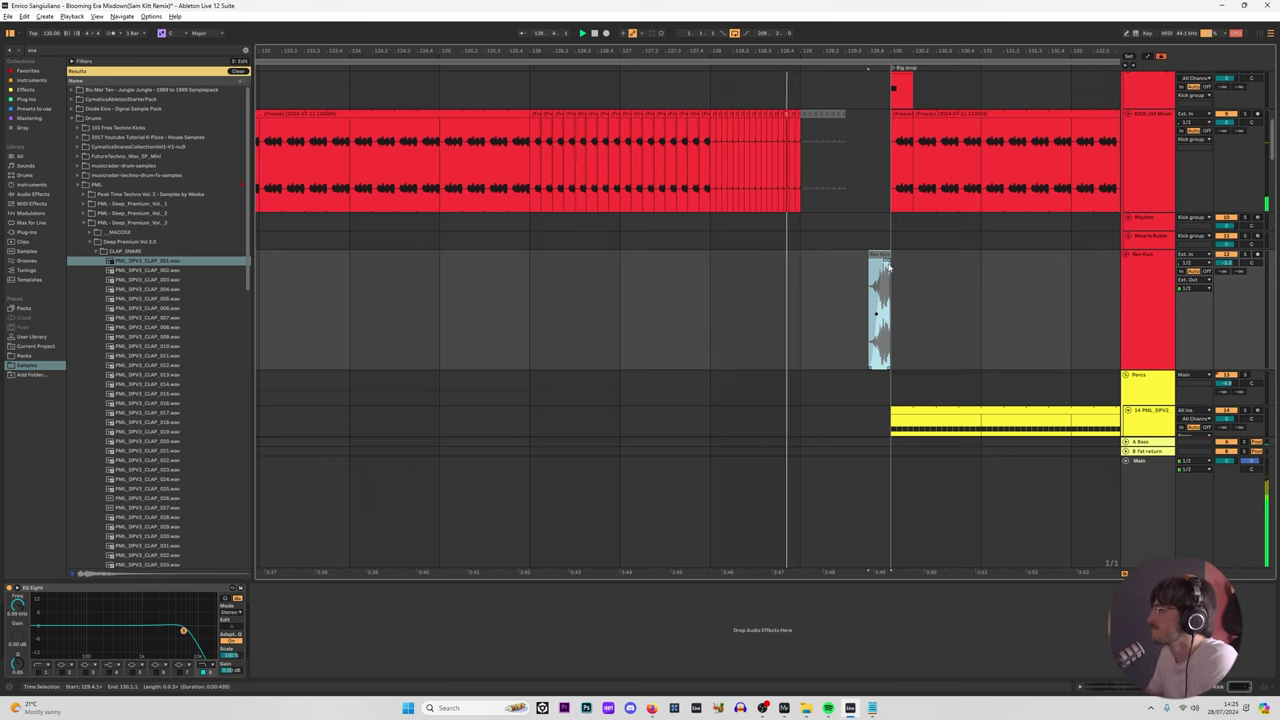
pyautogui.click(885, 140)
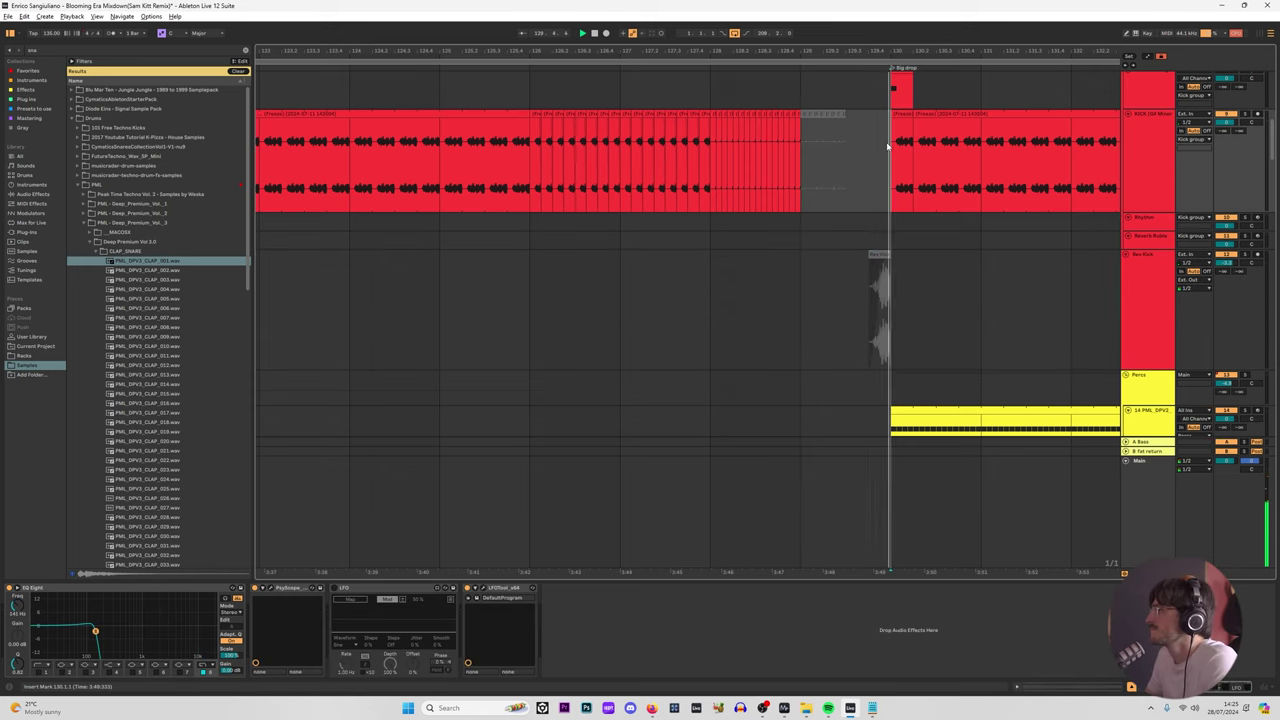
pyautogui.moveTo(886, 147); pyautogui.dragTo(710, 112)
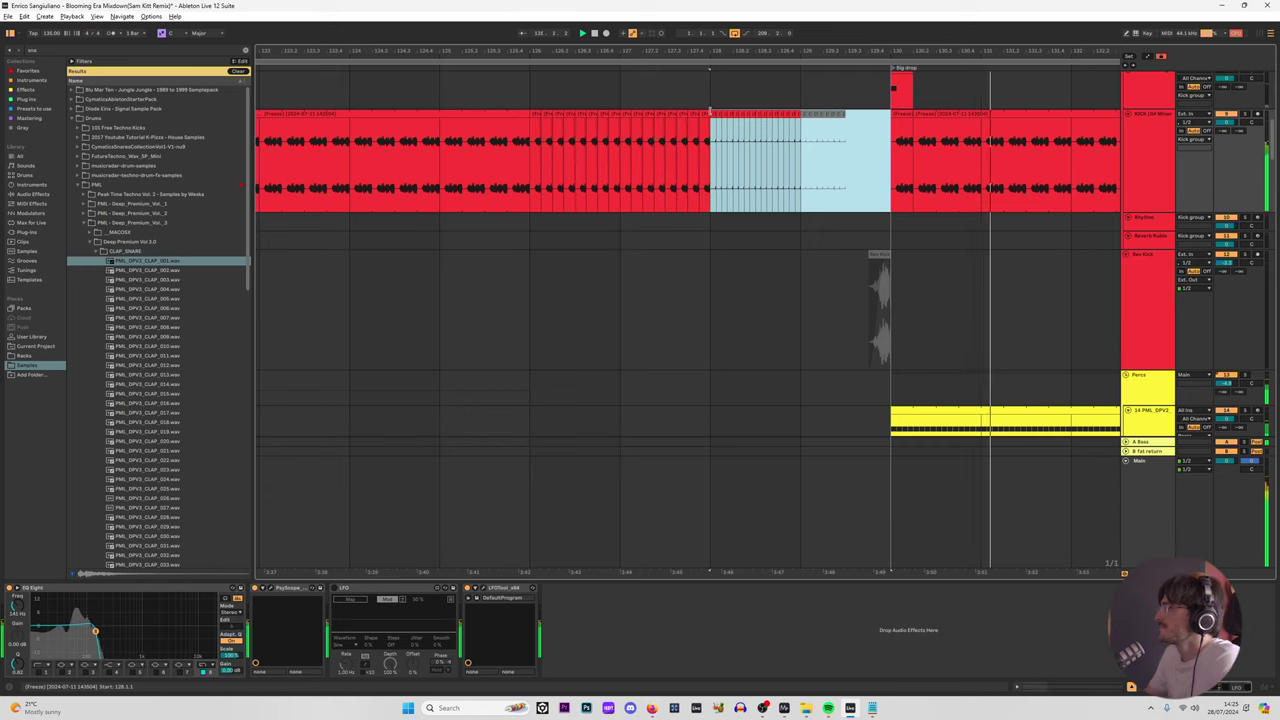
pyautogui.press('Delete')
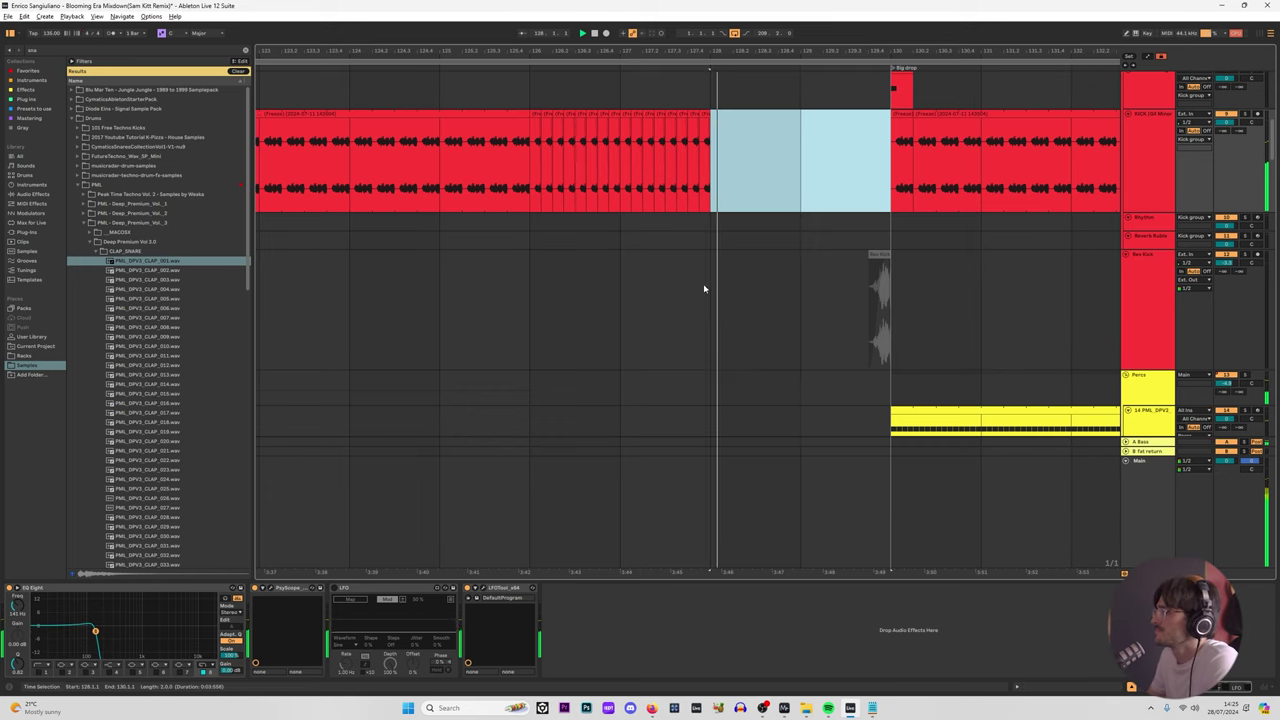
# Step: Reactivate the Rev Kick clip before the Big drop and replay the transition into the drop several times
pyautogui.click(878, 253)
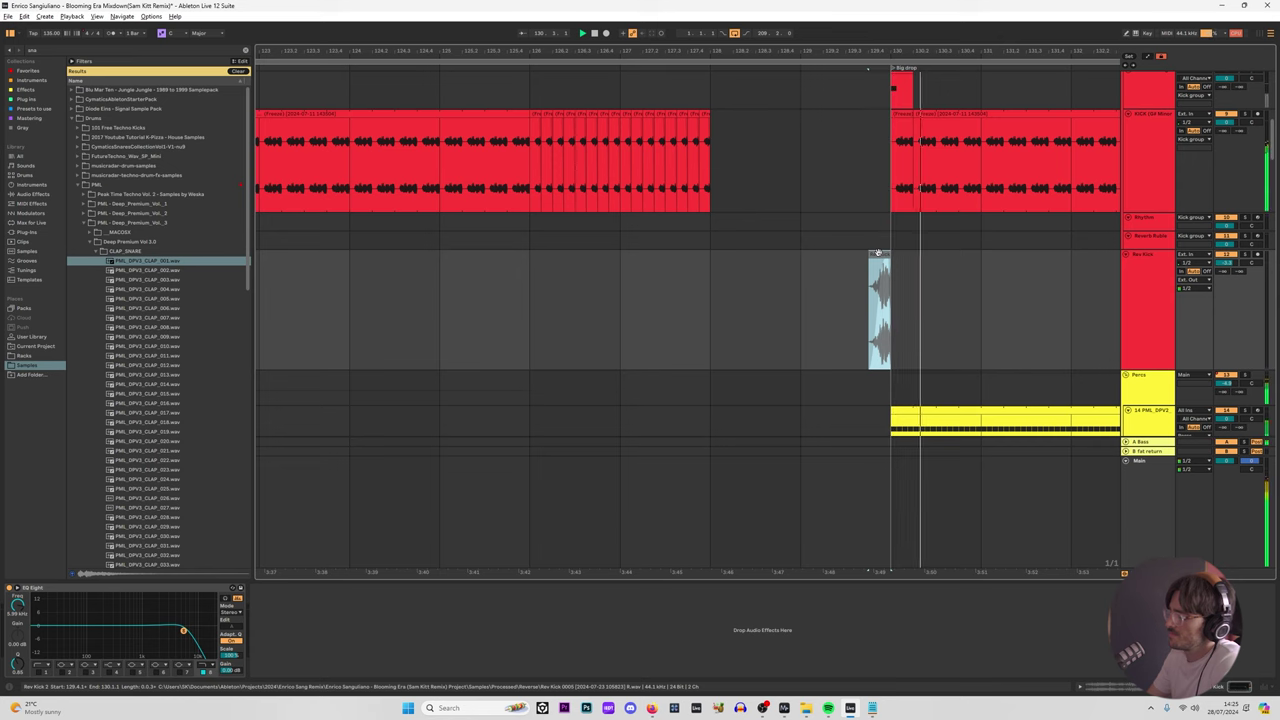
pyautogui.press('0')
pyautogui.press('space')
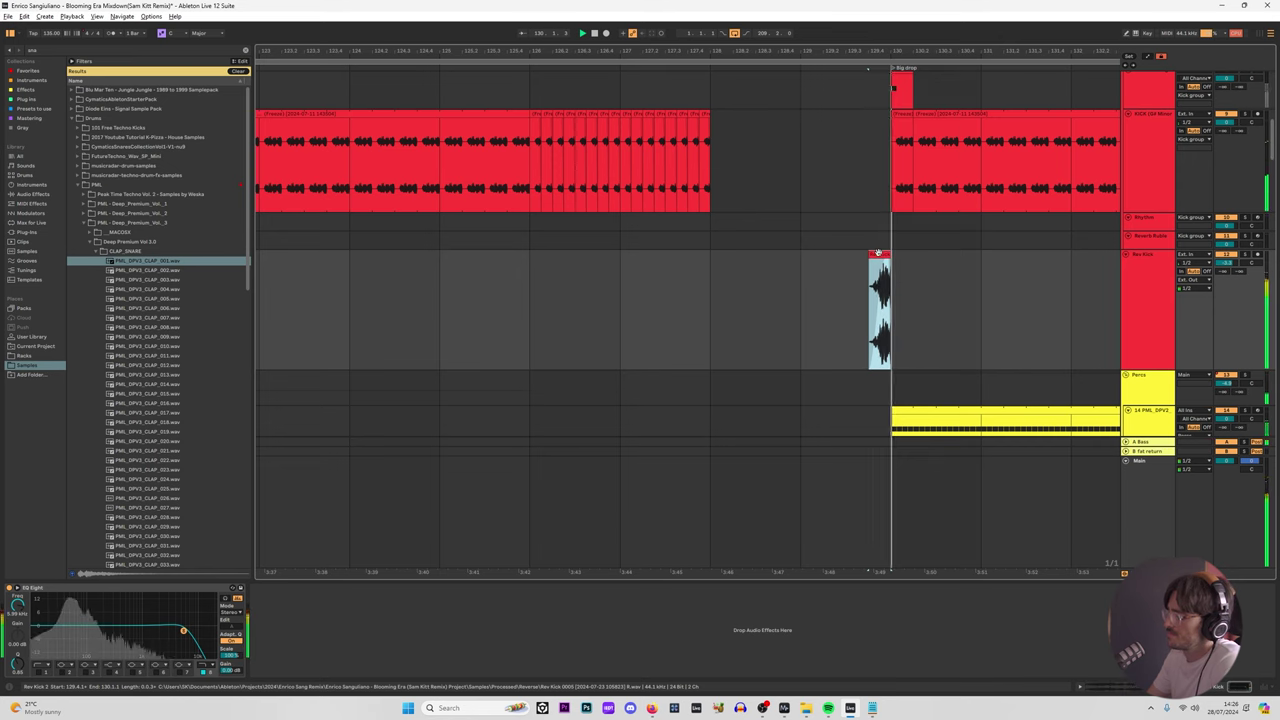
pyautogui.press('space')
pyautogui.press('space')
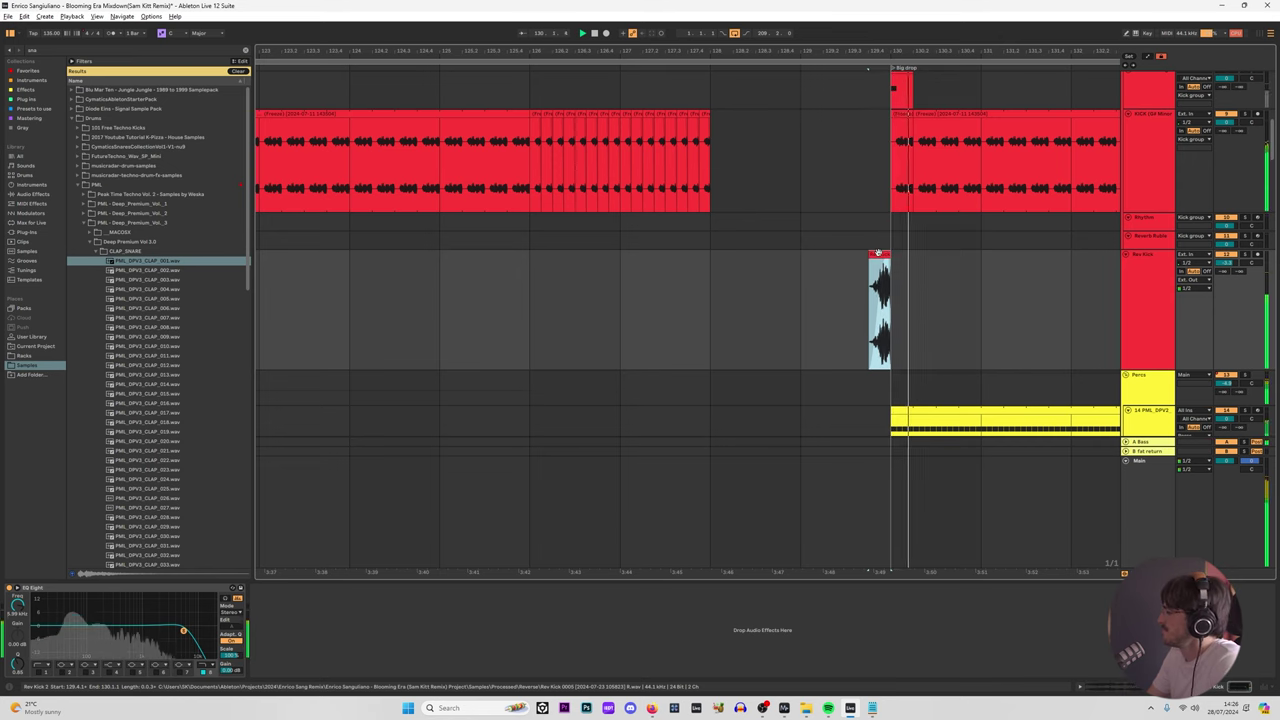
pyautogui.press('space')
pyautogui.press('space')
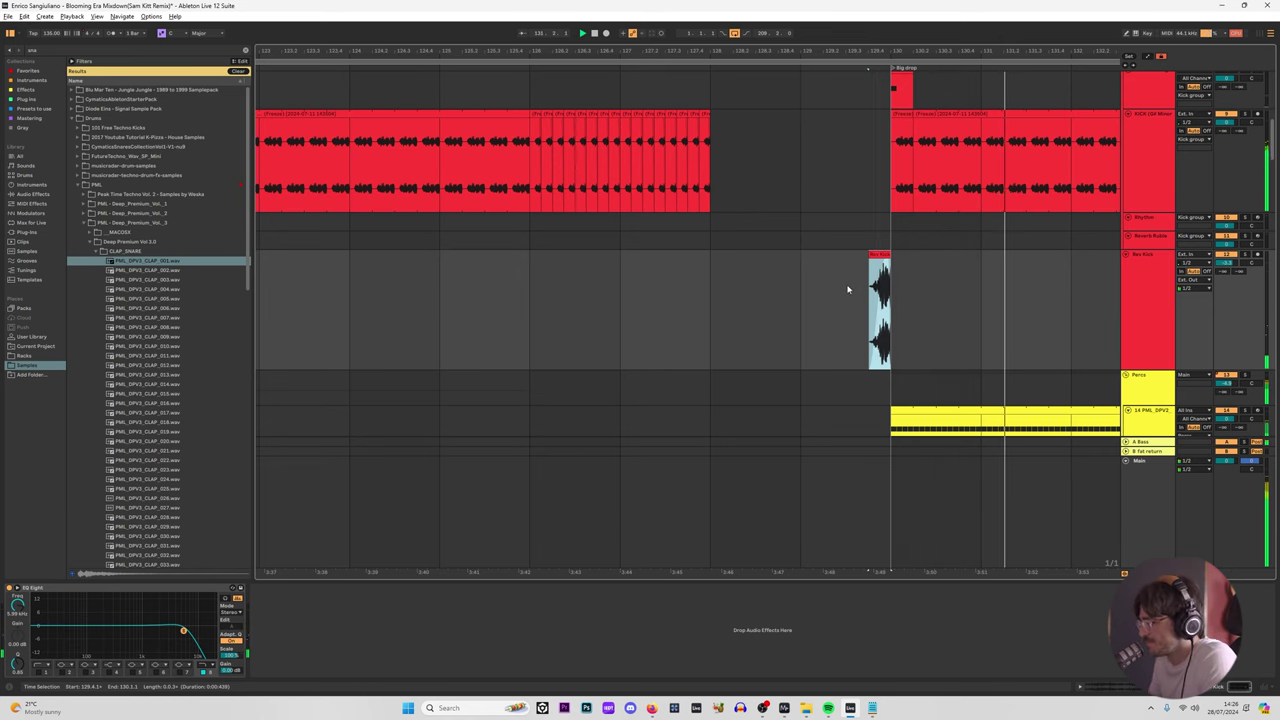
# Step: Solo the Rev Kick track with its clip before the Big drop in close view
pyautogui.scroll(5, 888, 268)
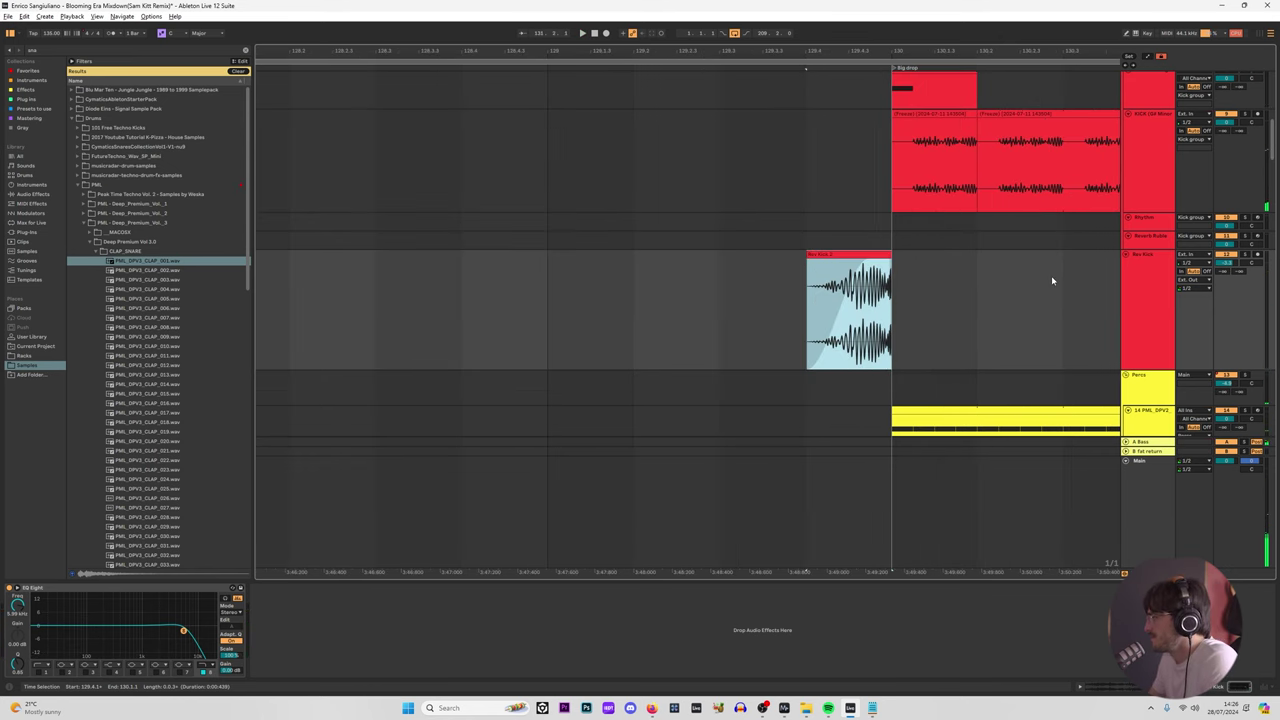
pyautogui.scroll(5, 1060, 300)
pyautogui.click(1142, 464)
pyautogui.scroll(2, 1150, 190)
pyautogui.click(1159, 161)
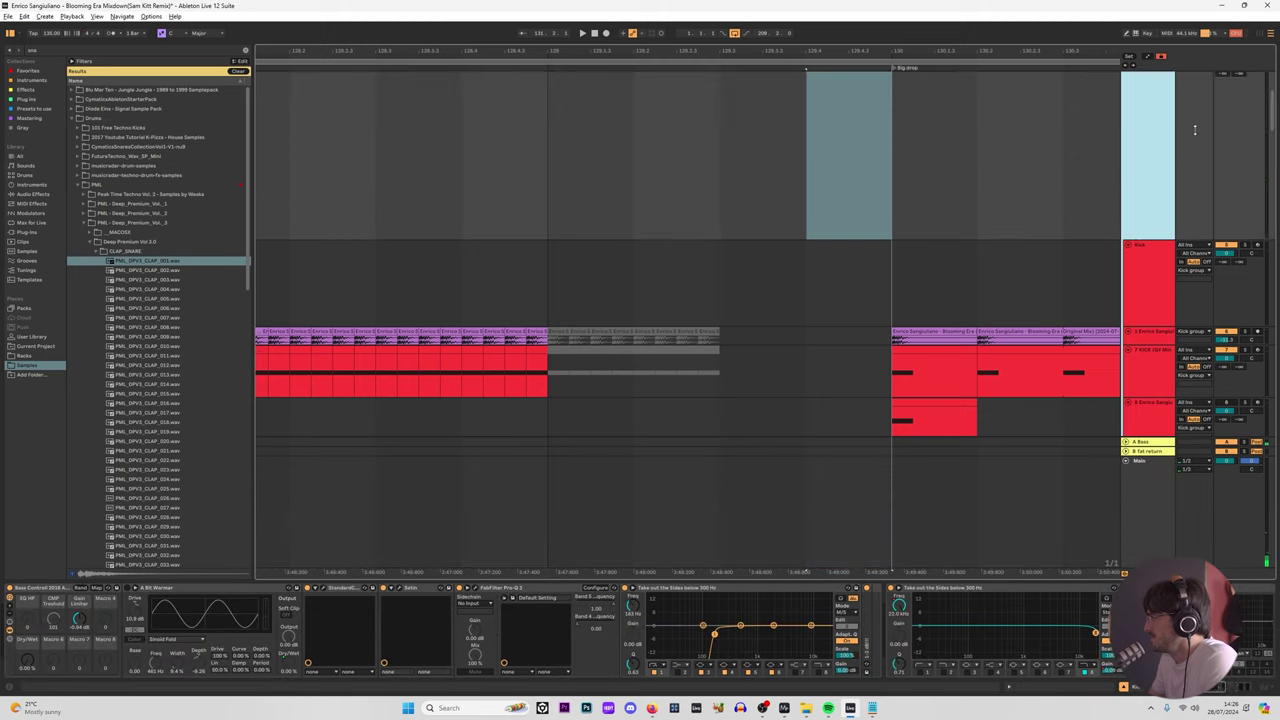
pyautogui.scroll(-5, 1195, 130)
pyautogui.click(1245, 256)
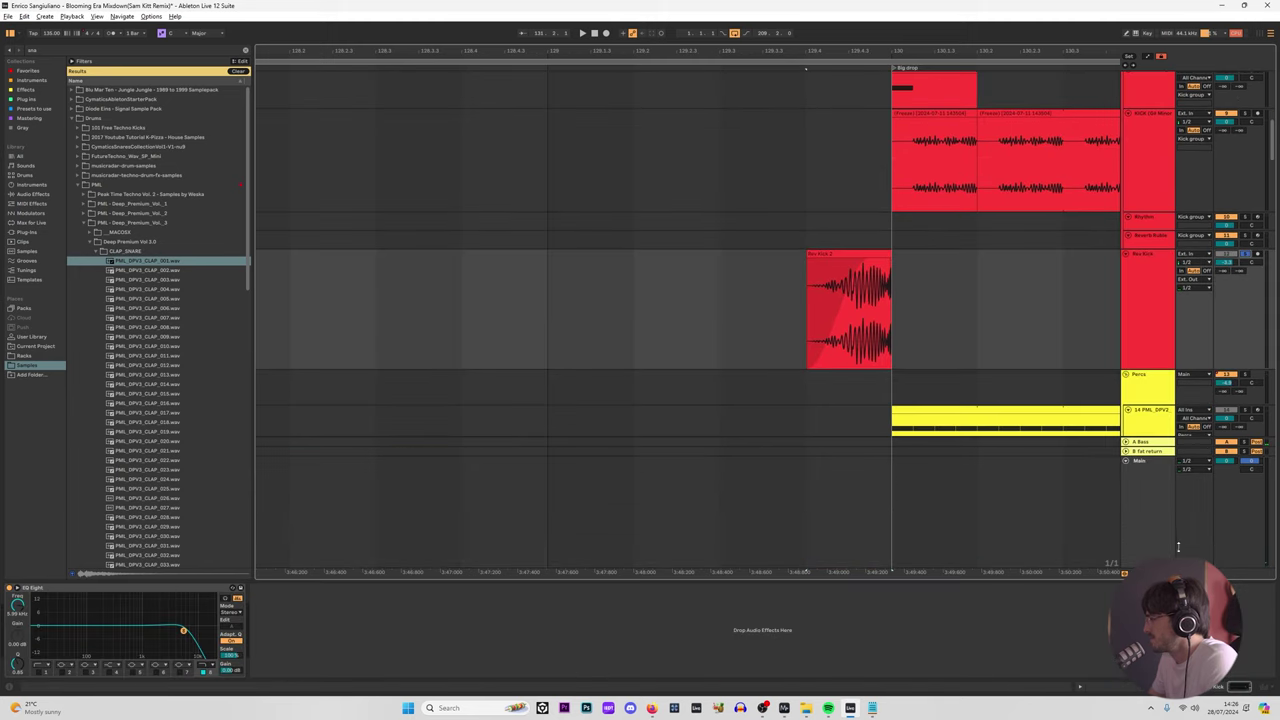
# Step: Open the Youlean Loudness Meter 2 on the Main track and play the soloed Rev Kick to check its level
pyautogui.click(1172, 543)
pyautogui.click(186, 588)
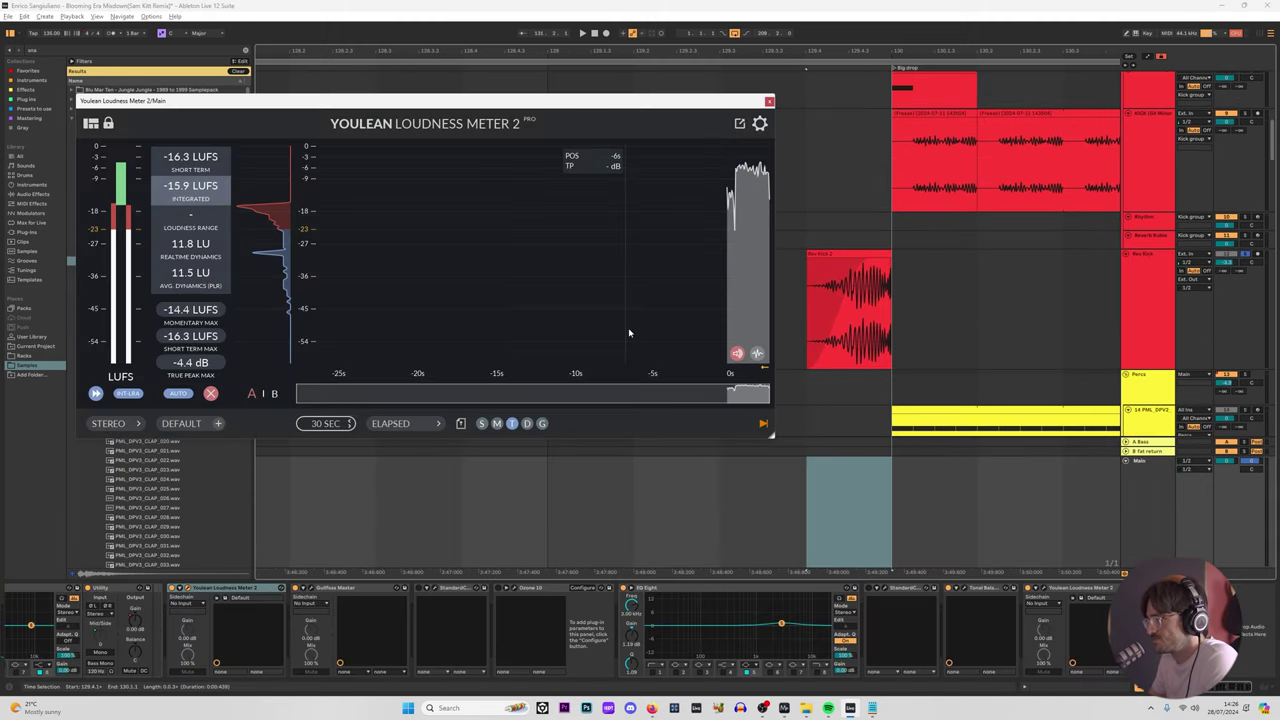
pyautogui.press('space')
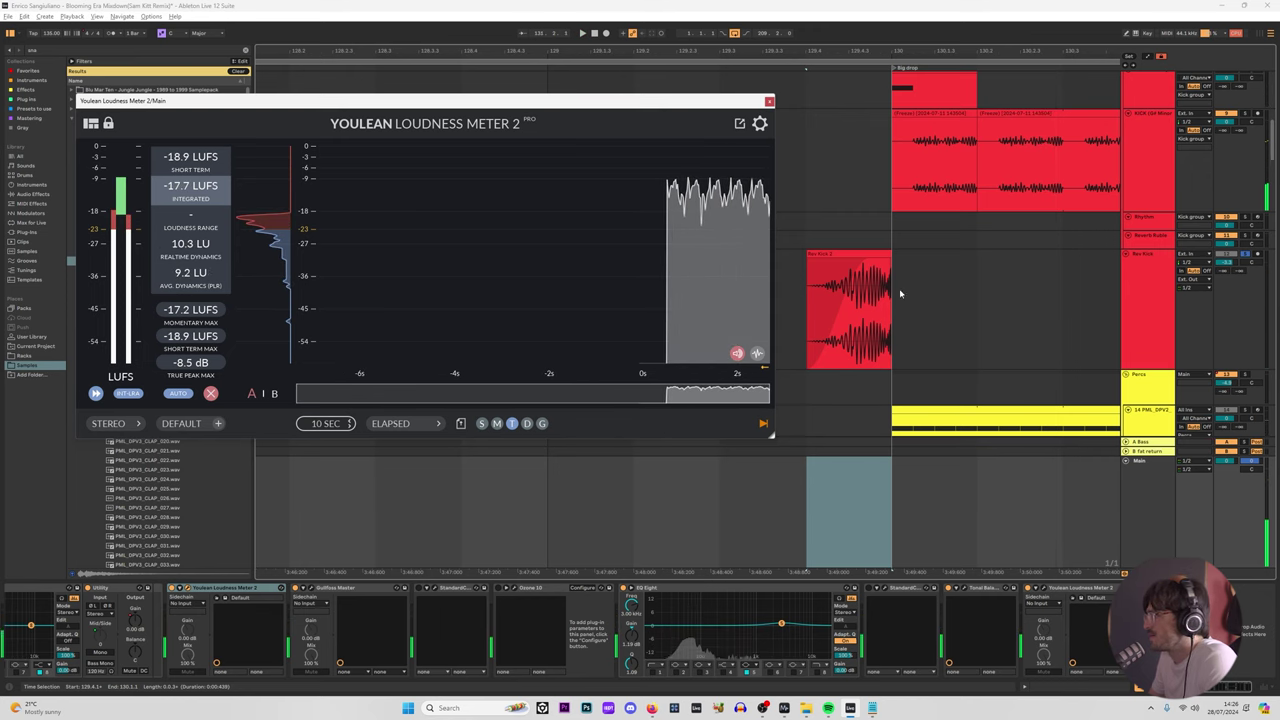
pyautogui.press('space')
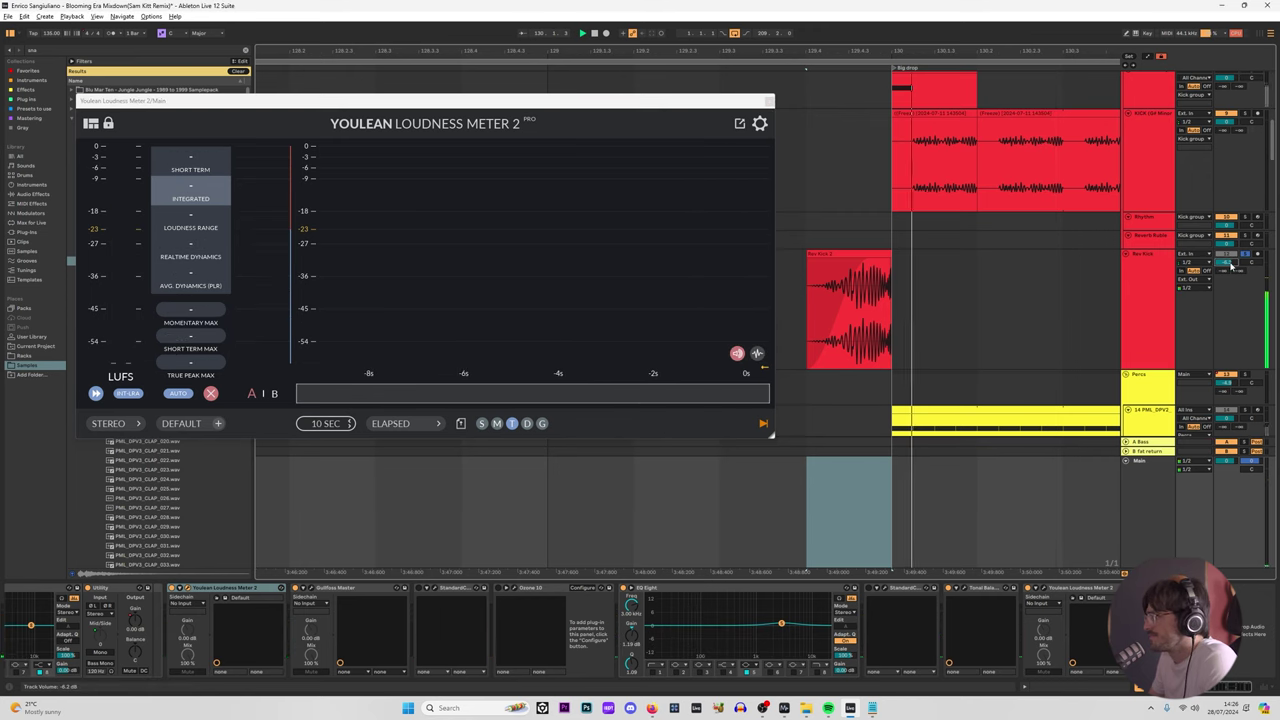
# Step: Try turning the soloed Rev Kick track's volume far down during playback, undo the change and replay into the drop
pyautogui.moveTo(1231, 266); pyautogui.dragTo(1231, 265)
pyautogui.press('space')
pyautogui.press('space')
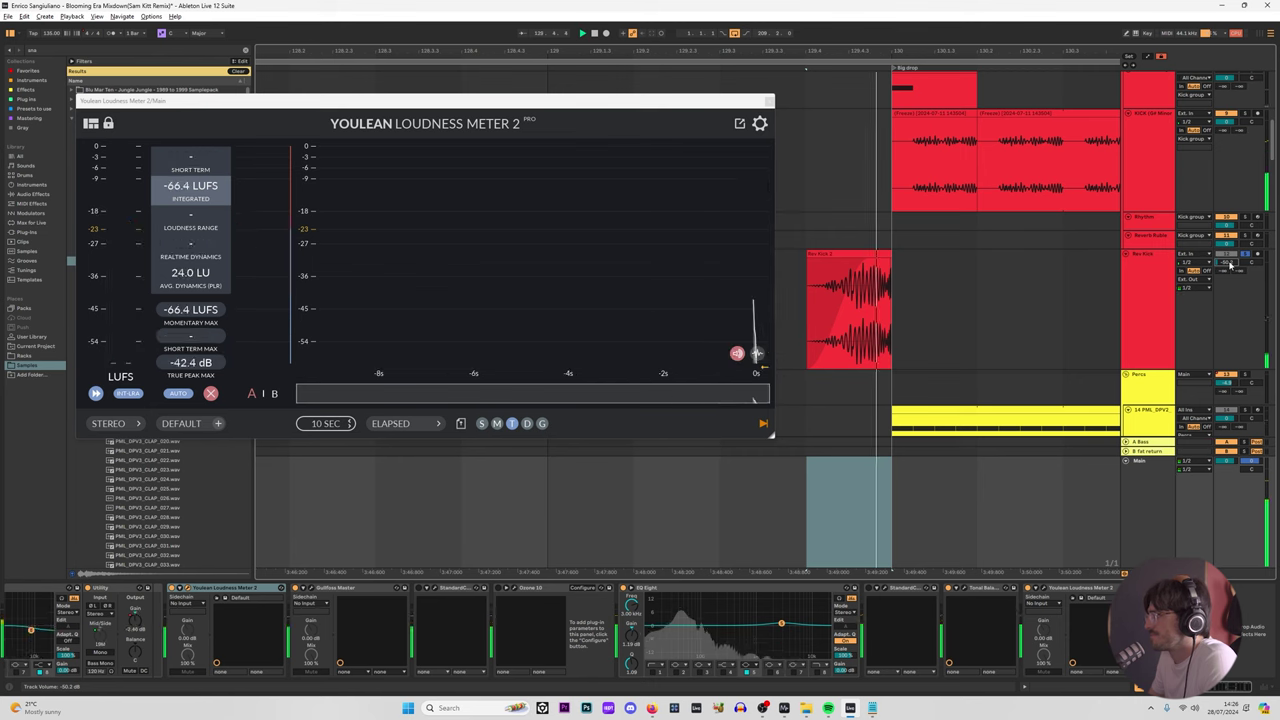
pyautogui.hotkey('ctrl', 'z')
pyautogui.press('space')
pyautogui.press('space')
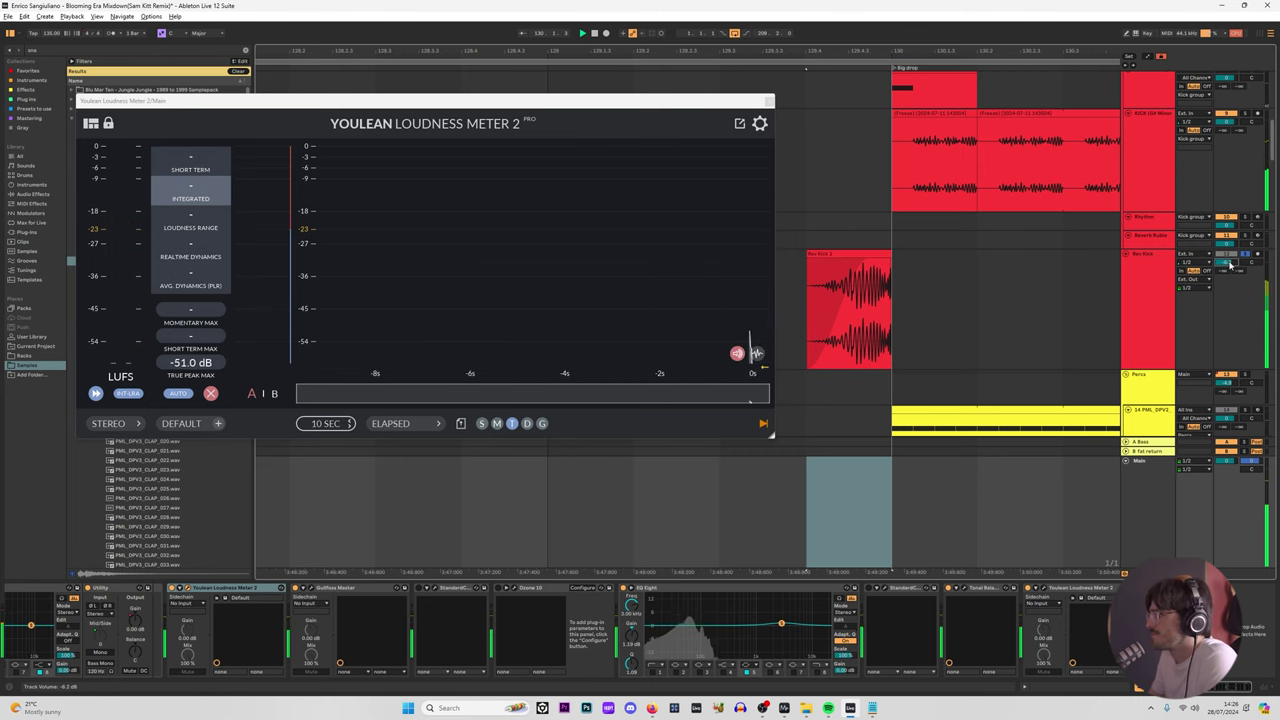
pyautogui.press('space')
pyautogui.press('space')
pyautogui.press('space')
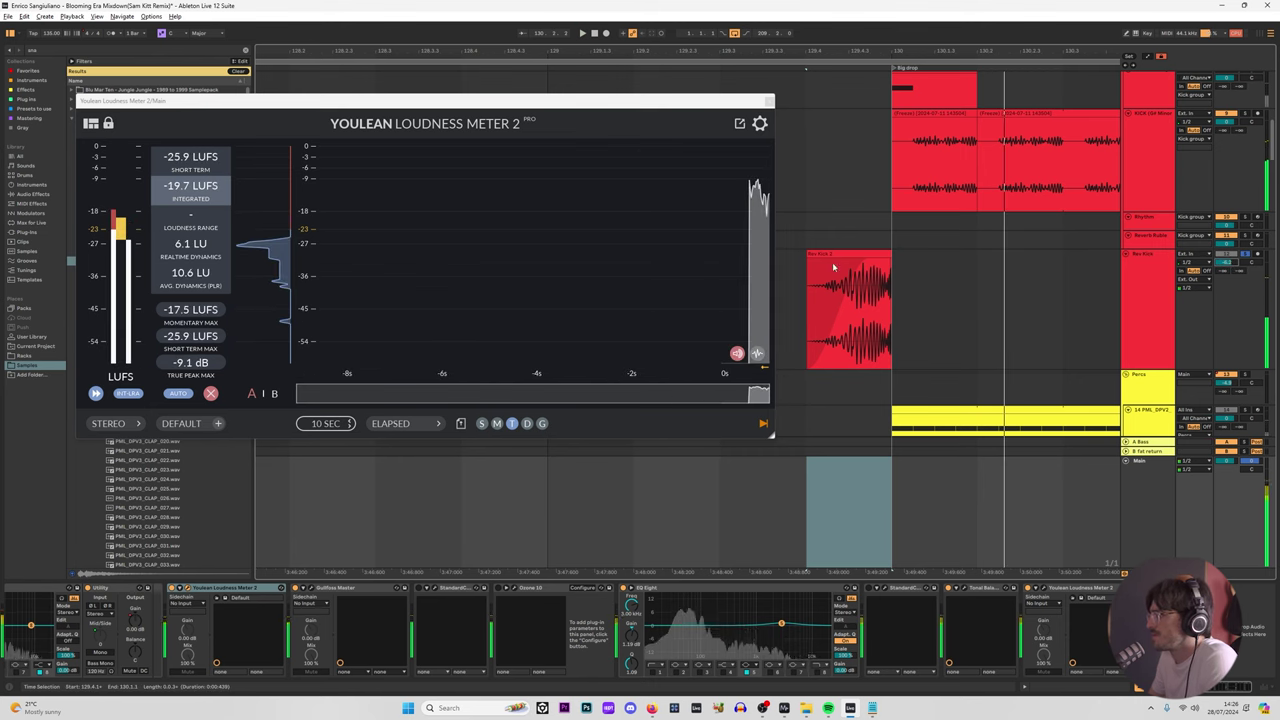
# Step: Route the Rev Kick track's output to Main instead of Ext. Out, unsolo the track and play into the Big drop
pyautogui.click(854, 255)
pyautogui.press('space')
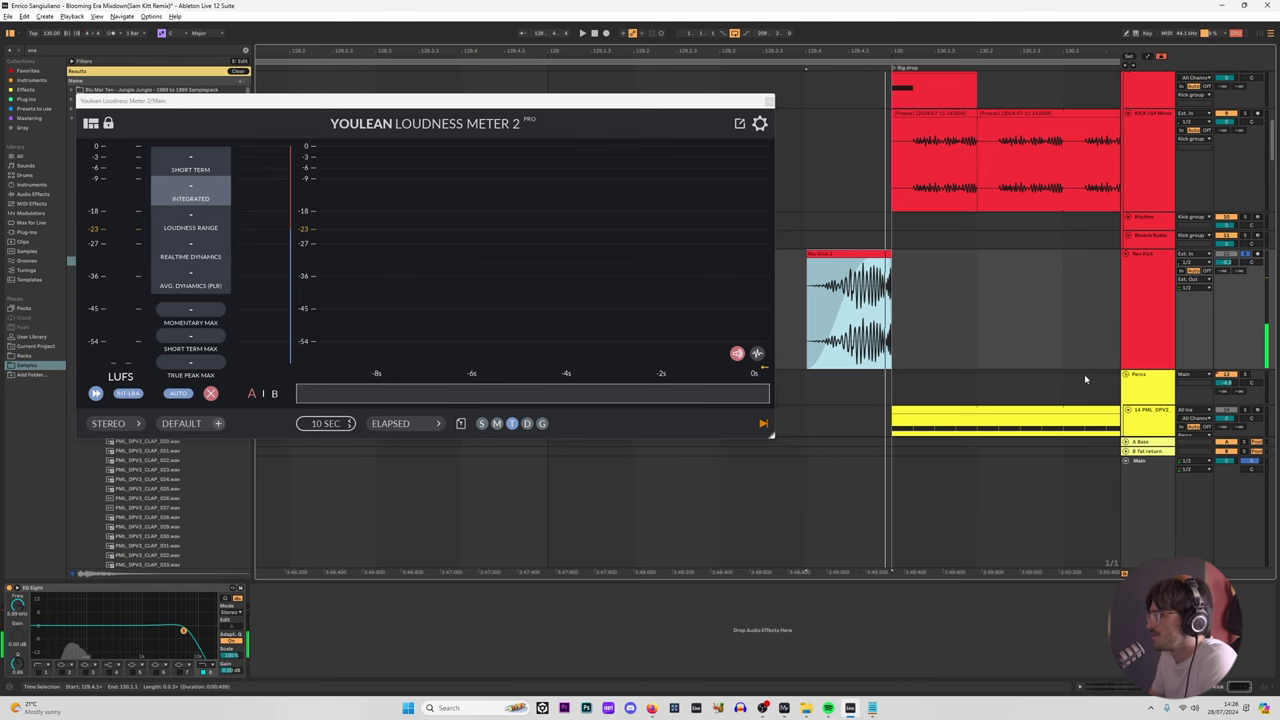
pyautogui.click(1152, 511)
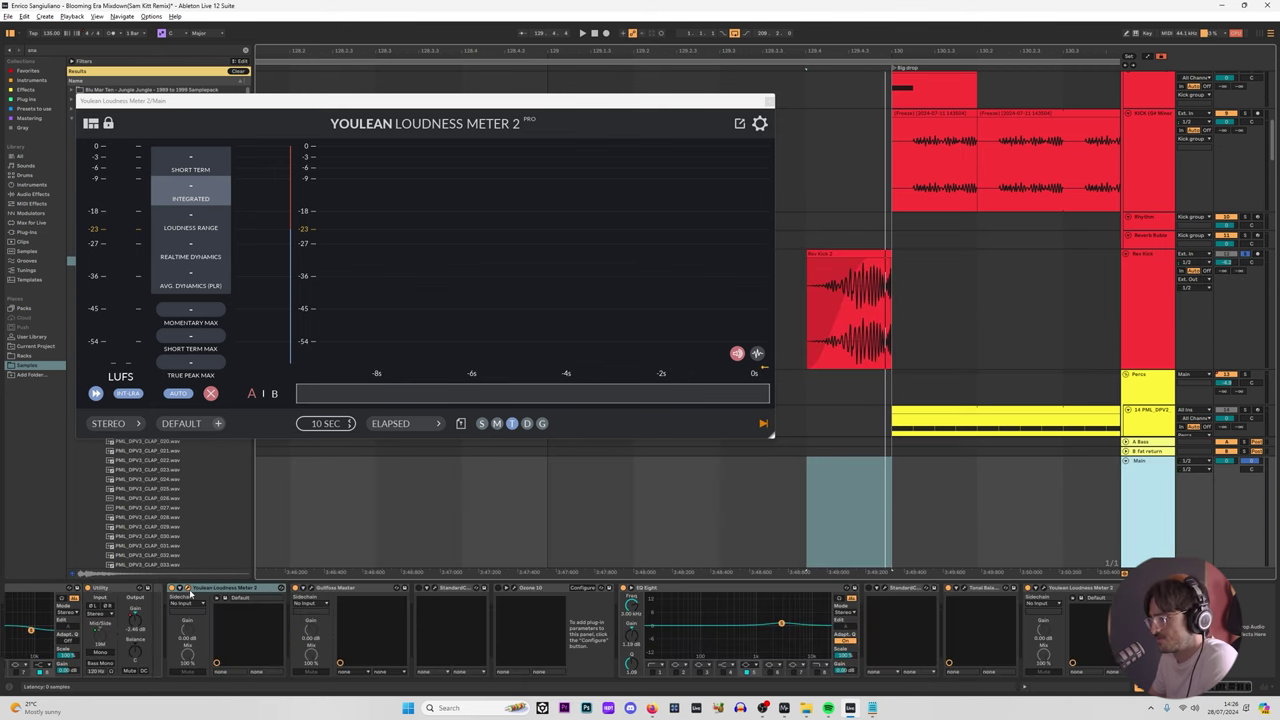
pyautogui.click(1195, 279)
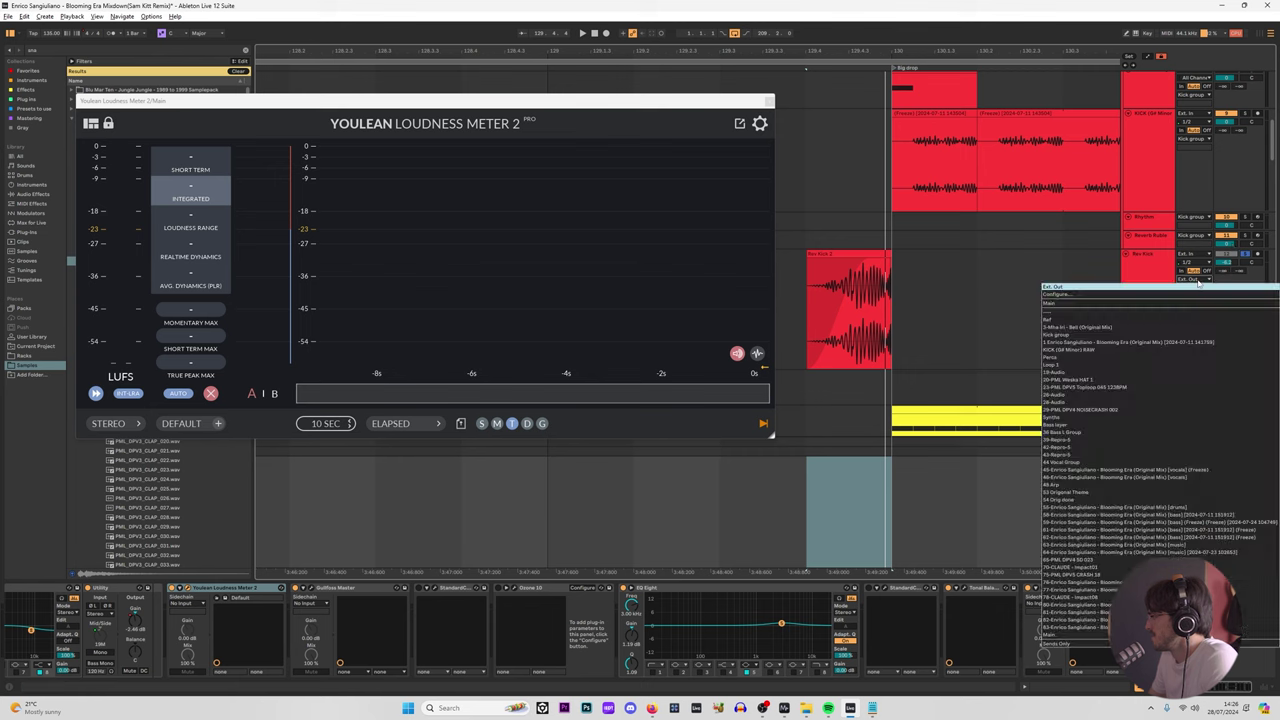
pyautogui.click(1130, 304)
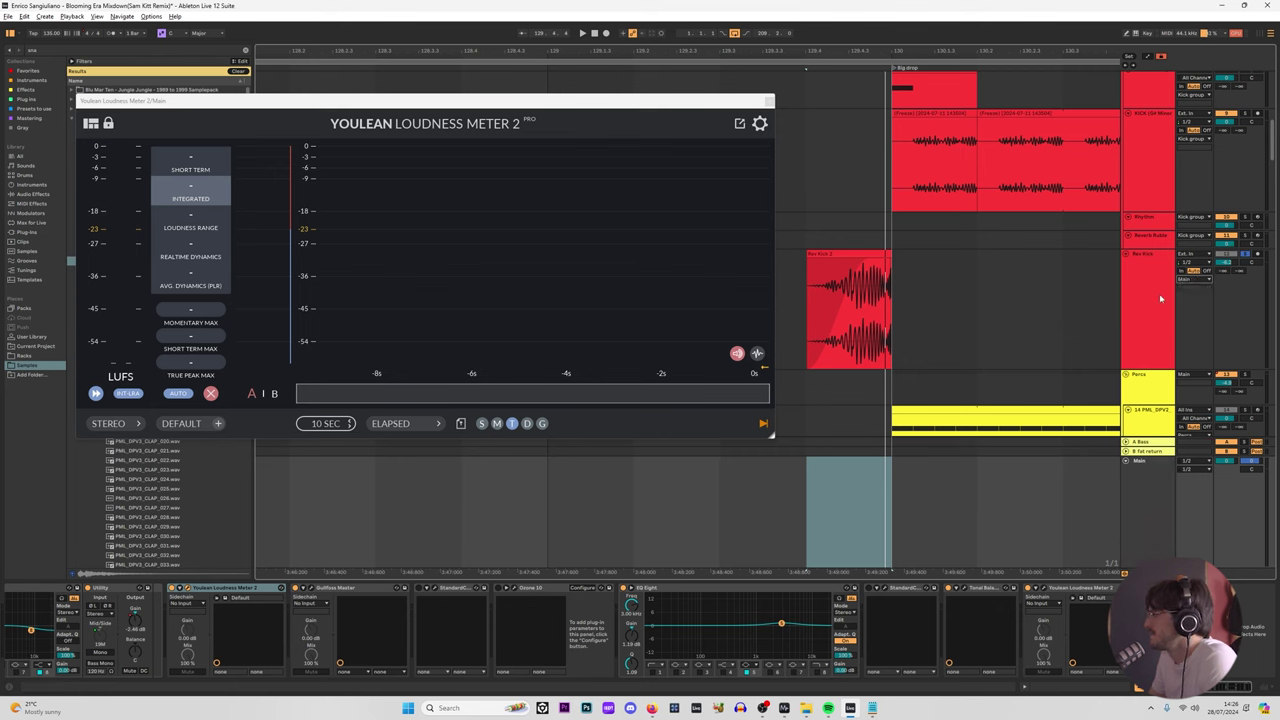
pyautogui.press('space')
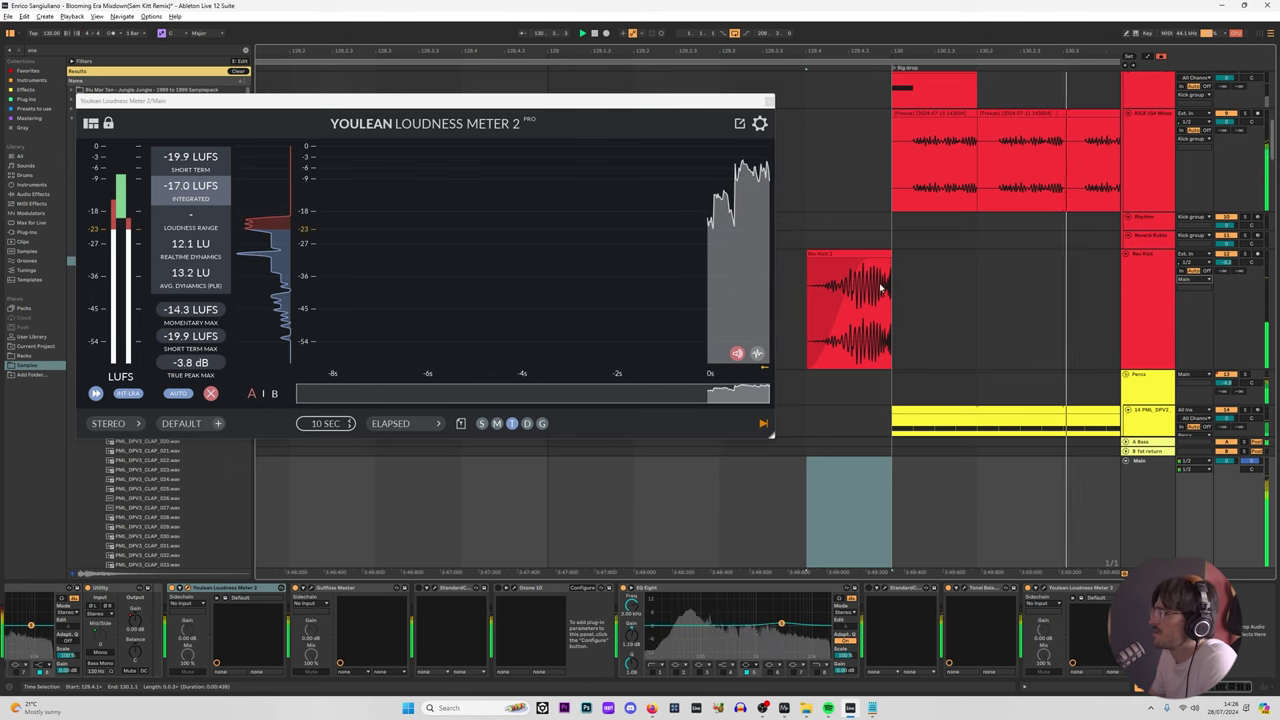
# Step: Reset the Rev Kick track's volume to its default and replay the transition into the Big drop
pyautogui.press('space')
pyautogui.press('space')
pyautogui.doubleClick(1227, 263)
pyautogui.press('space')
pyautogui.press('space')
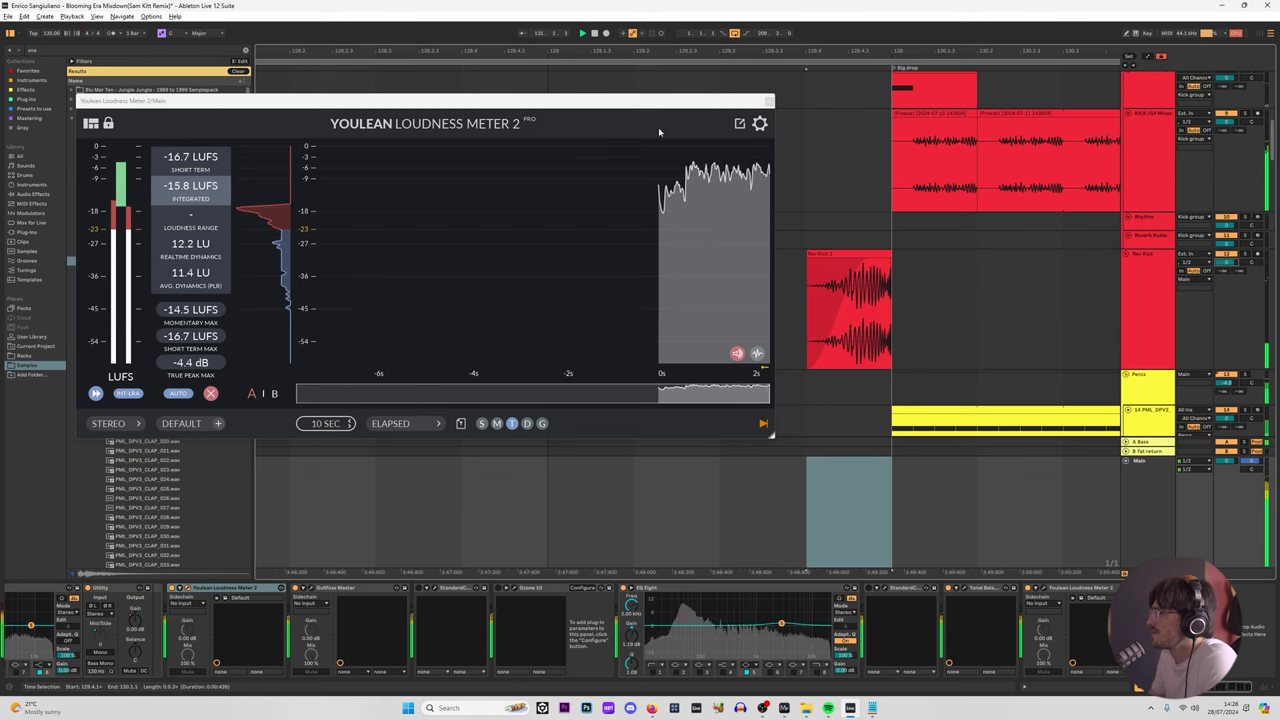
# Step: Close the loudness meter and listen to the transition into the Big drop from bar 128 and from bar 126
pyautogui.click(769, 101)
pyautogui.click(547, 260)
pyautogui.press('space')
pyautogui.press('space')
pyautogui.moveTo(519, 51); pyautogui.dragTo(519, 20)
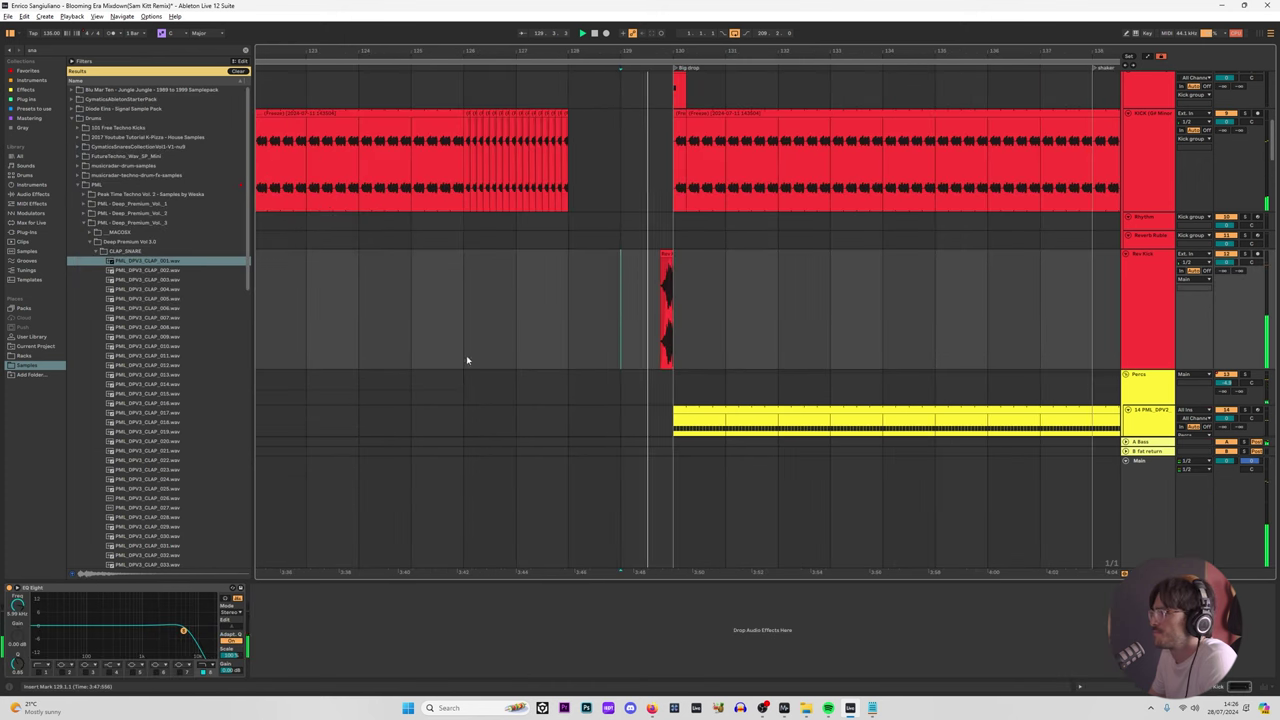
pyautogui.click(464, 304)
pyautogui.press('space')
pyautogui.press('space')
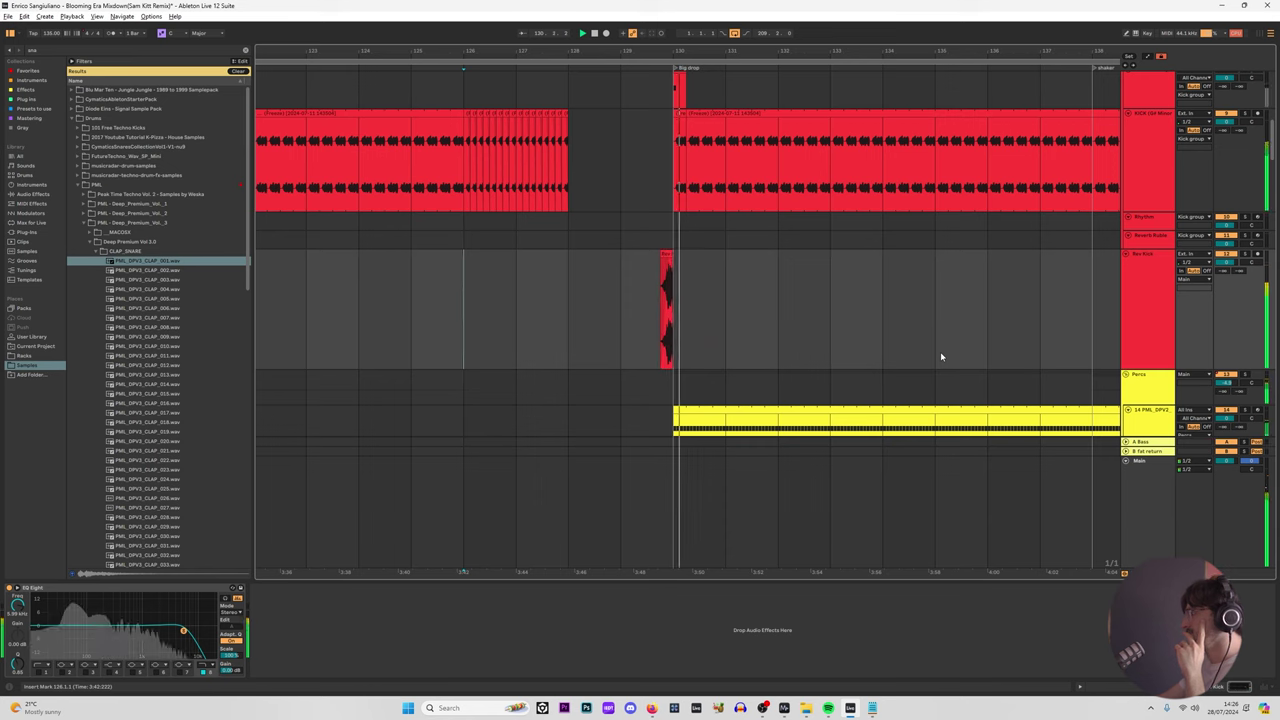
# Step: Toggle the activation of the kick track holding the short clip at bar 130 and replay the start of the Big drop
pyautogui.click(666, 256)
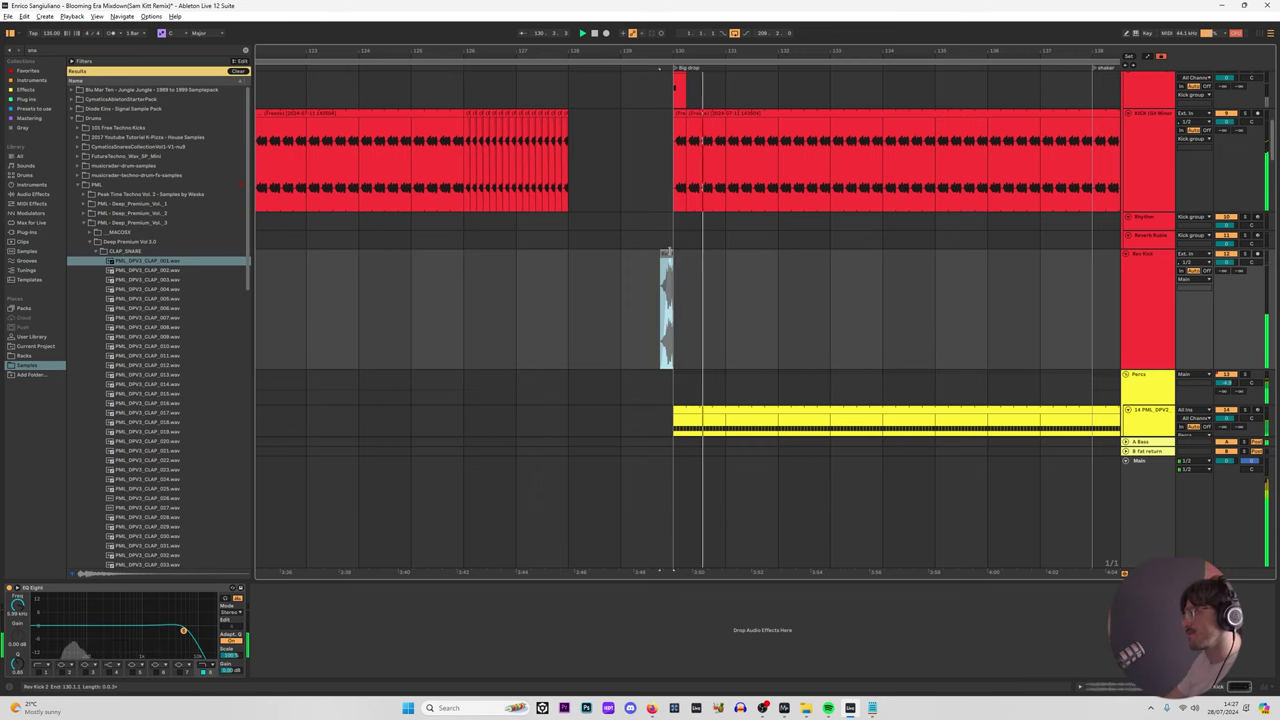
pyautogui.click(666, 252)
pyautogui.scroll(4, 737, 262)
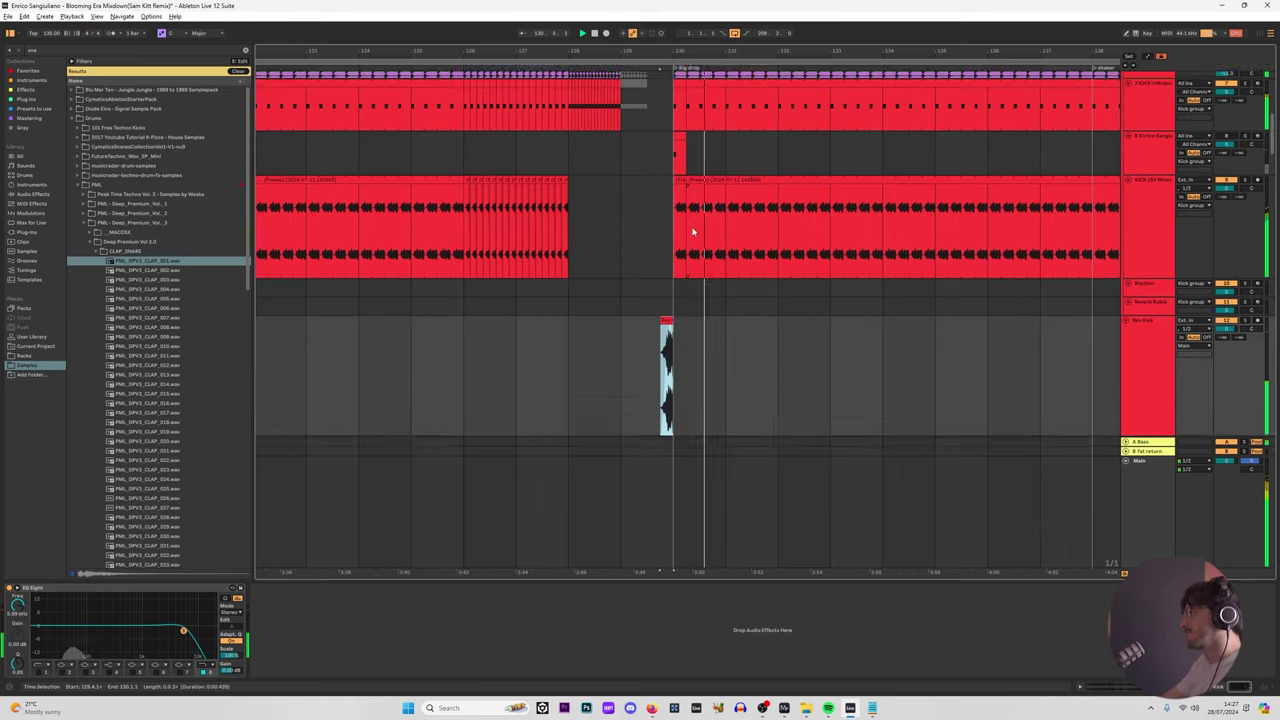
pyautogui.click(680, 245)
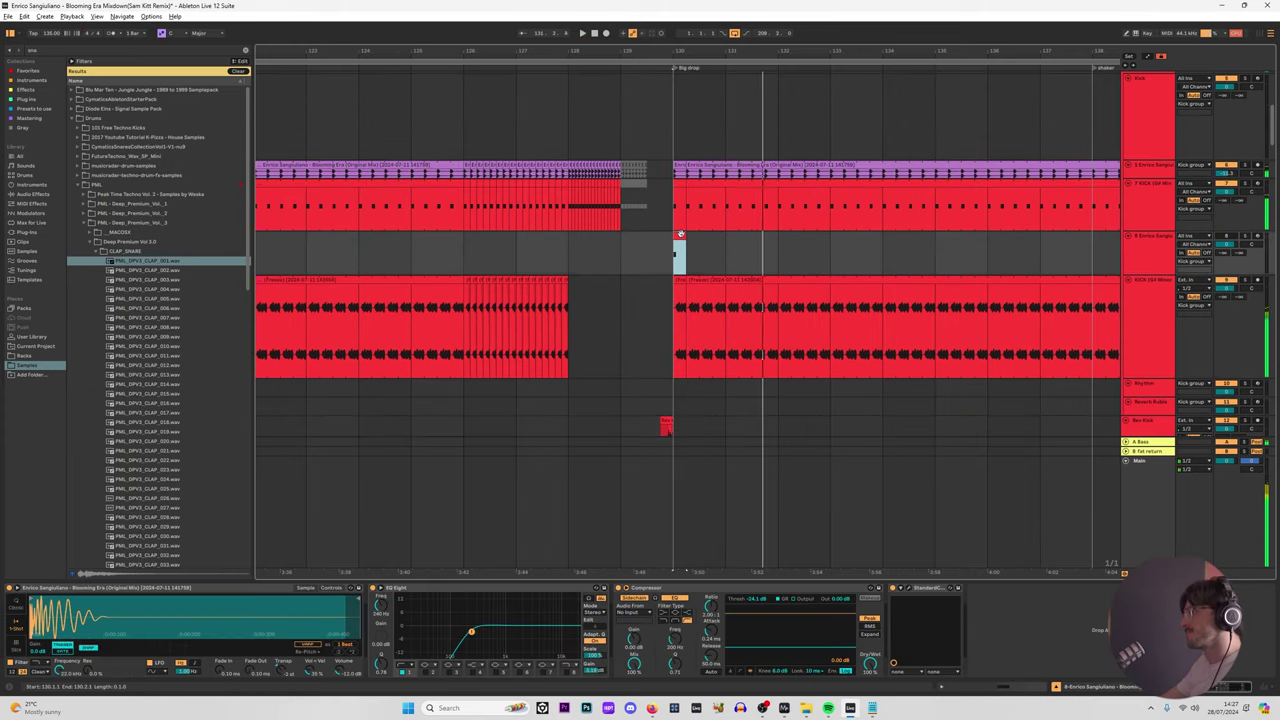
pyautogui.press('space')
pyautogui.click(1229, 237)
pyautogui.press('space')
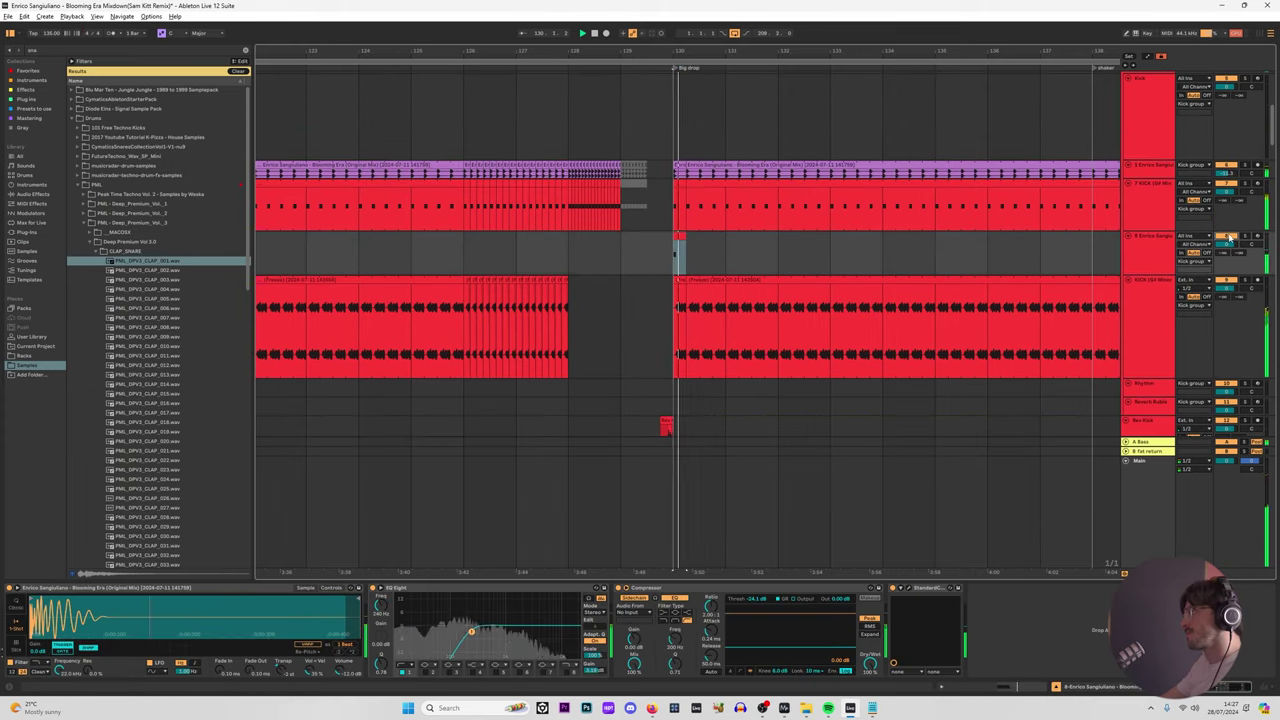
pyautogui.press('space')
pyautogui.press('space')
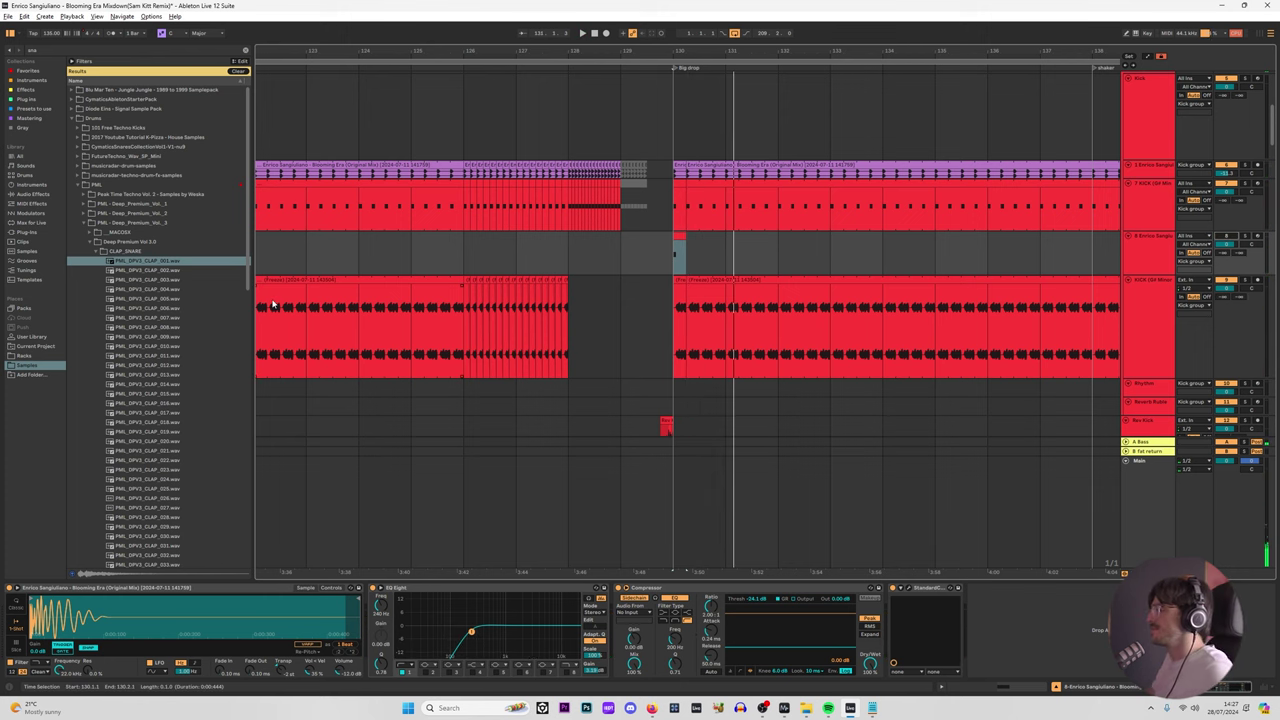
# Step: Play the arrangement past the Big drop and look through the kick, percussion, synth and FX tracks around the ride marker
pyautogui.moveTo(404, 53); pyautogui.dragTo(980, 20)
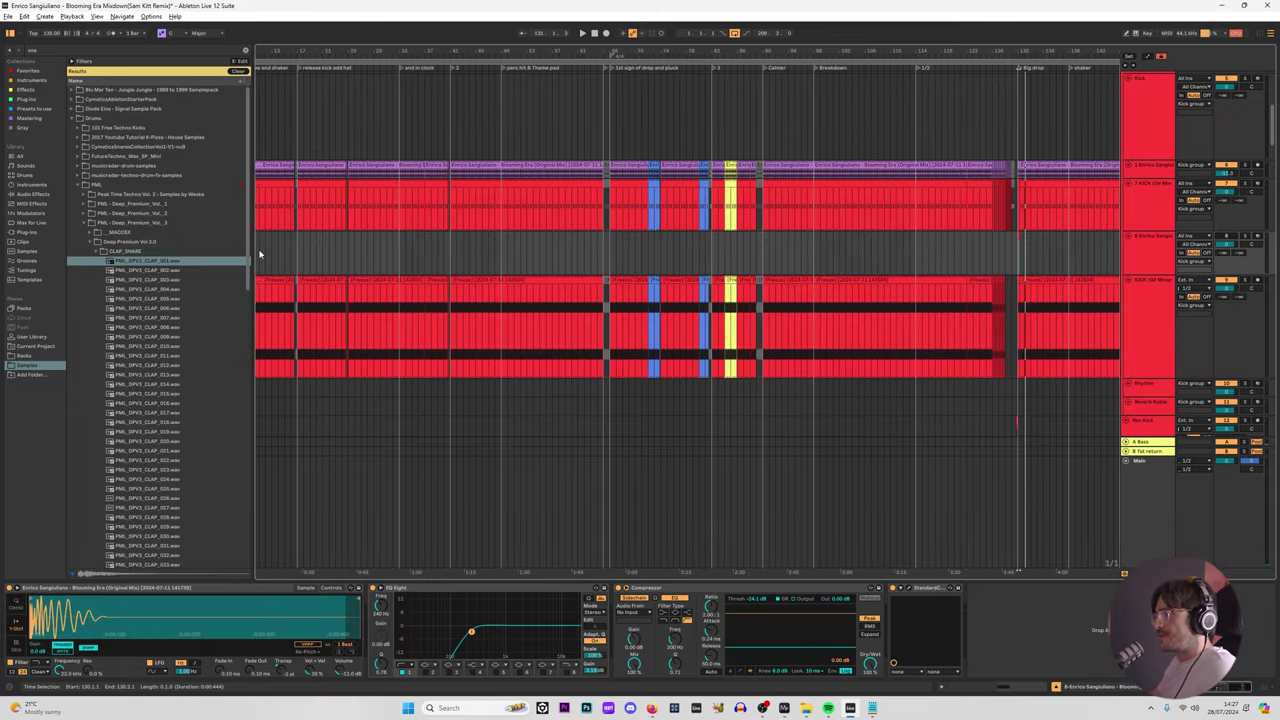
pyautogui.moveTo(259, 254); pyautogui.dragTo(992, 256)
pyautogui.click(762, 254)
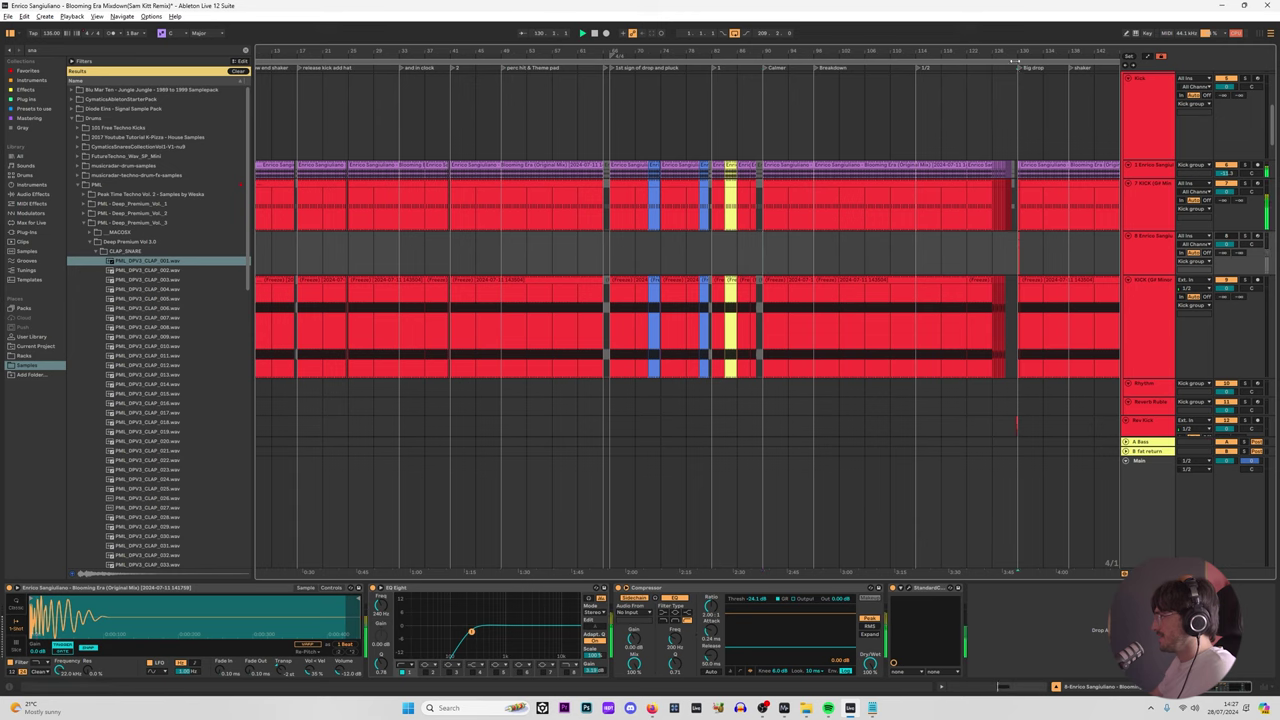
pyautogui.moveTo(1007, 51); pyautogui.dragTo(655, 46)
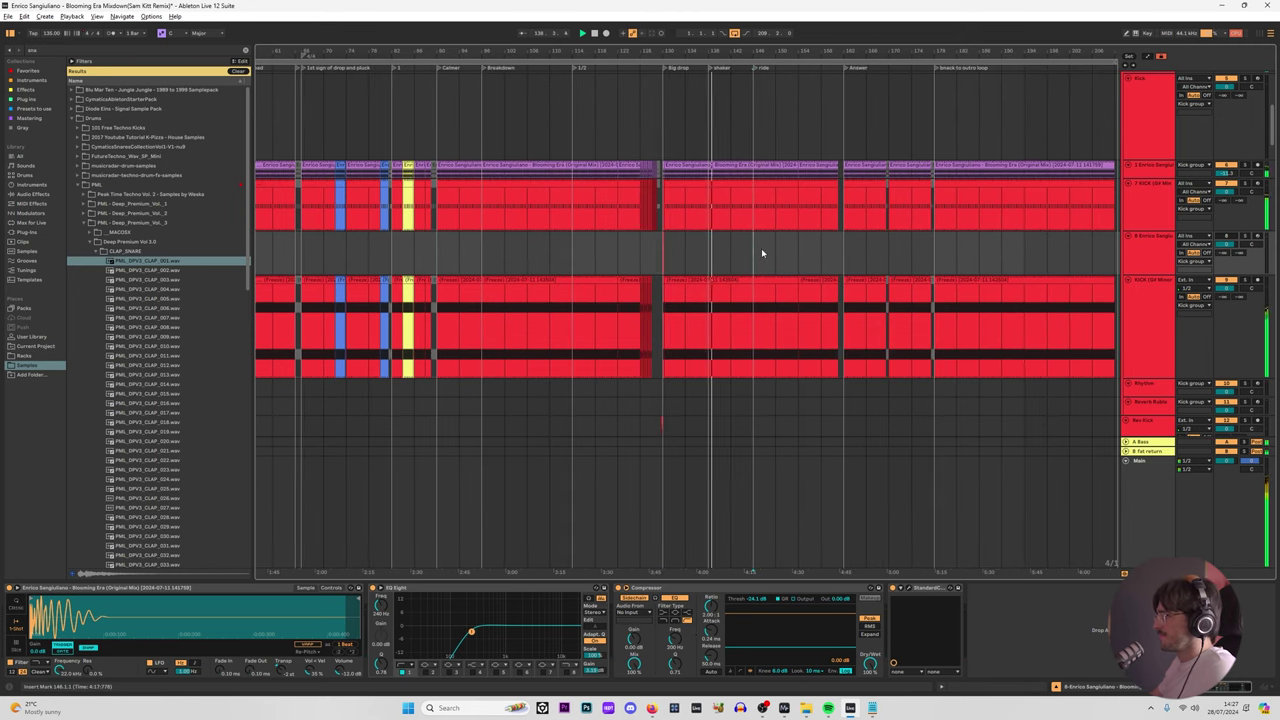
pyautogui.scroll(-10, 785, 266)
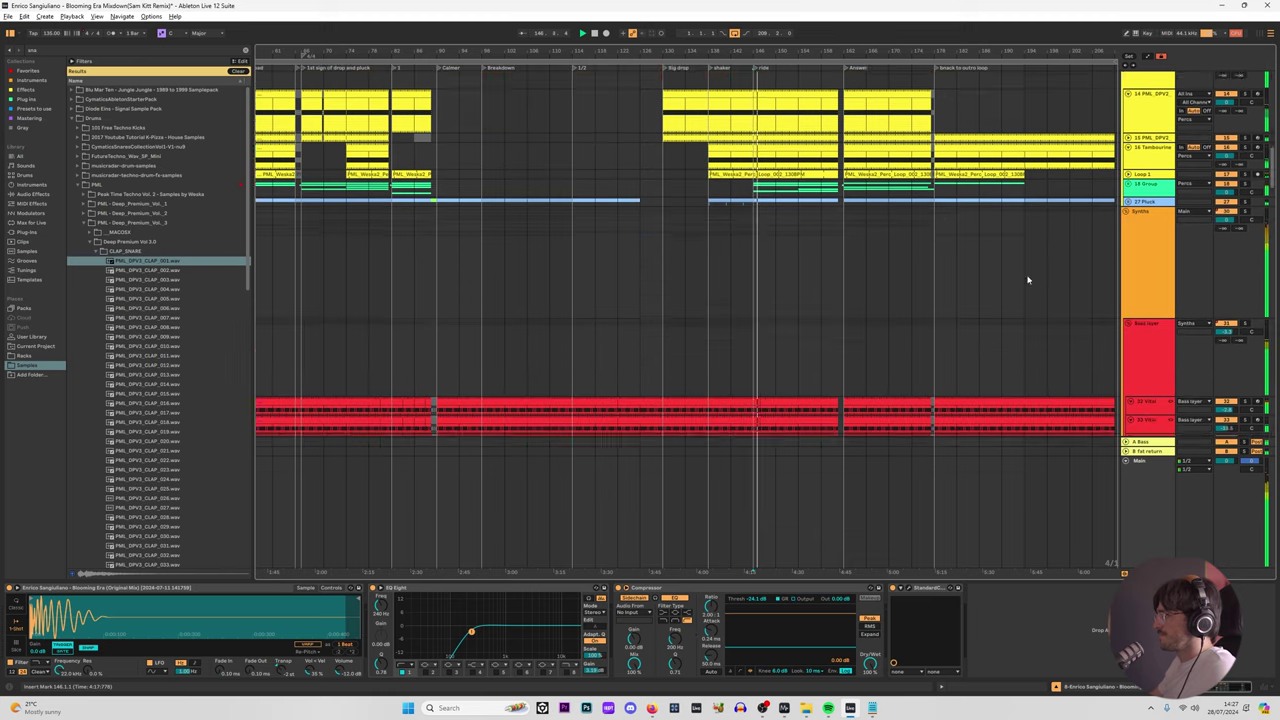
pyautogui.scroll(-10, 1262, 162)
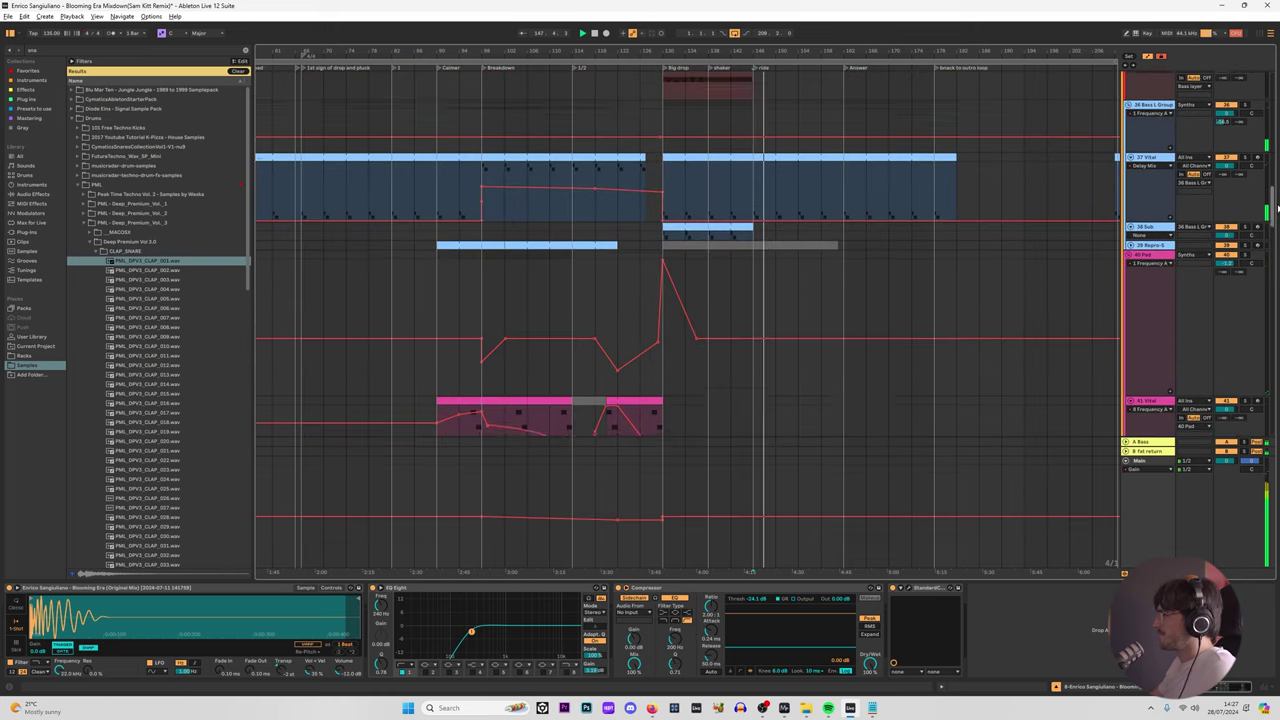
pyautogui.scroll(-10, 1145, 119)
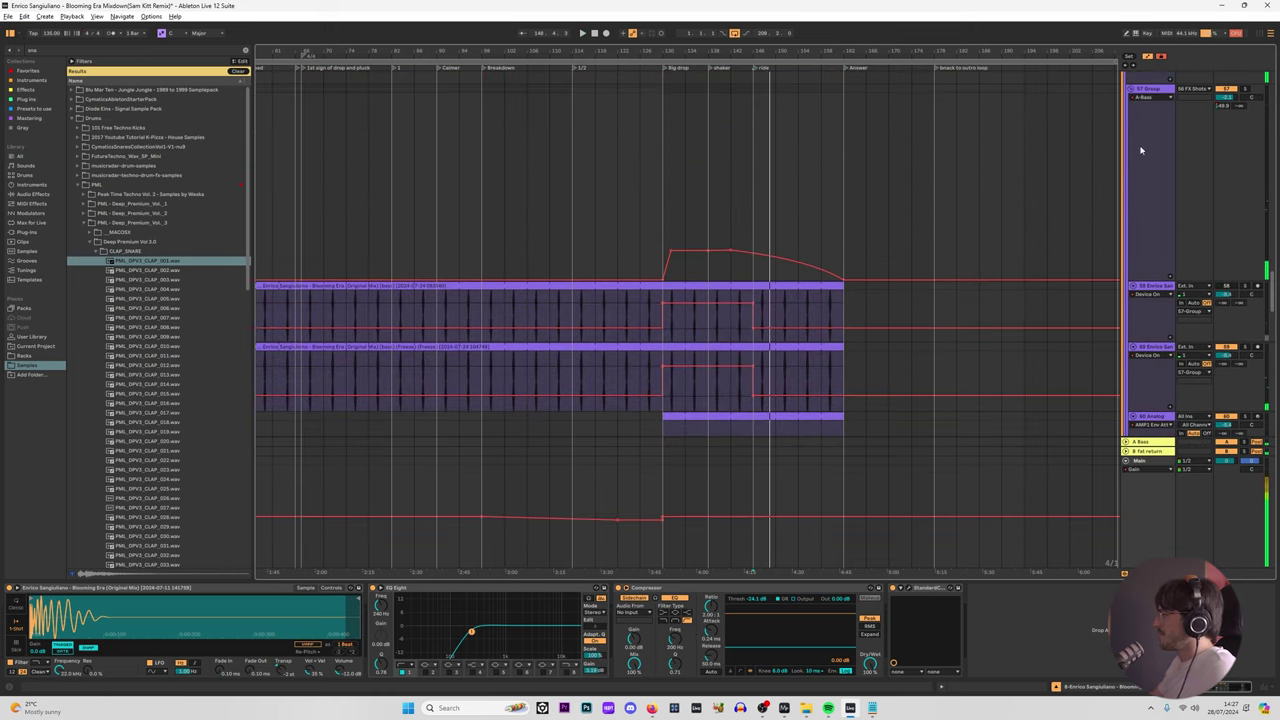
pyautogui.scroll(-10, 1145, 140)
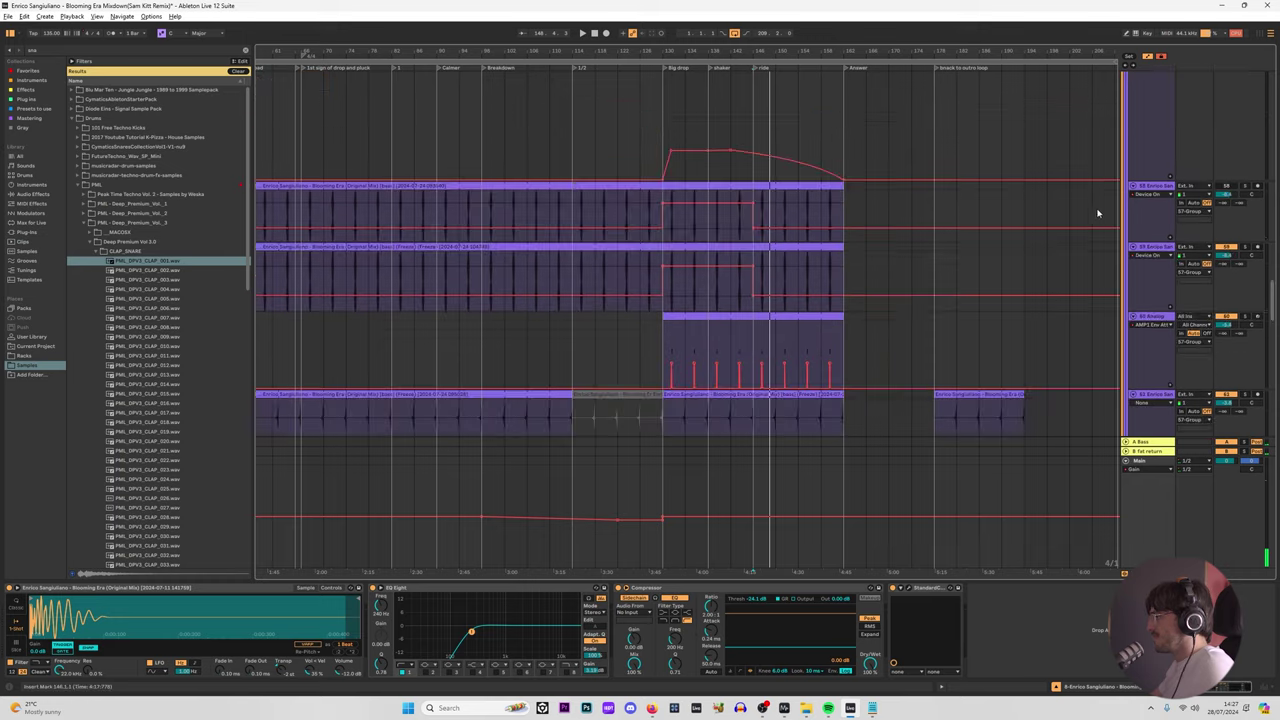
pyautogui.scroll(15, 1268, 328)
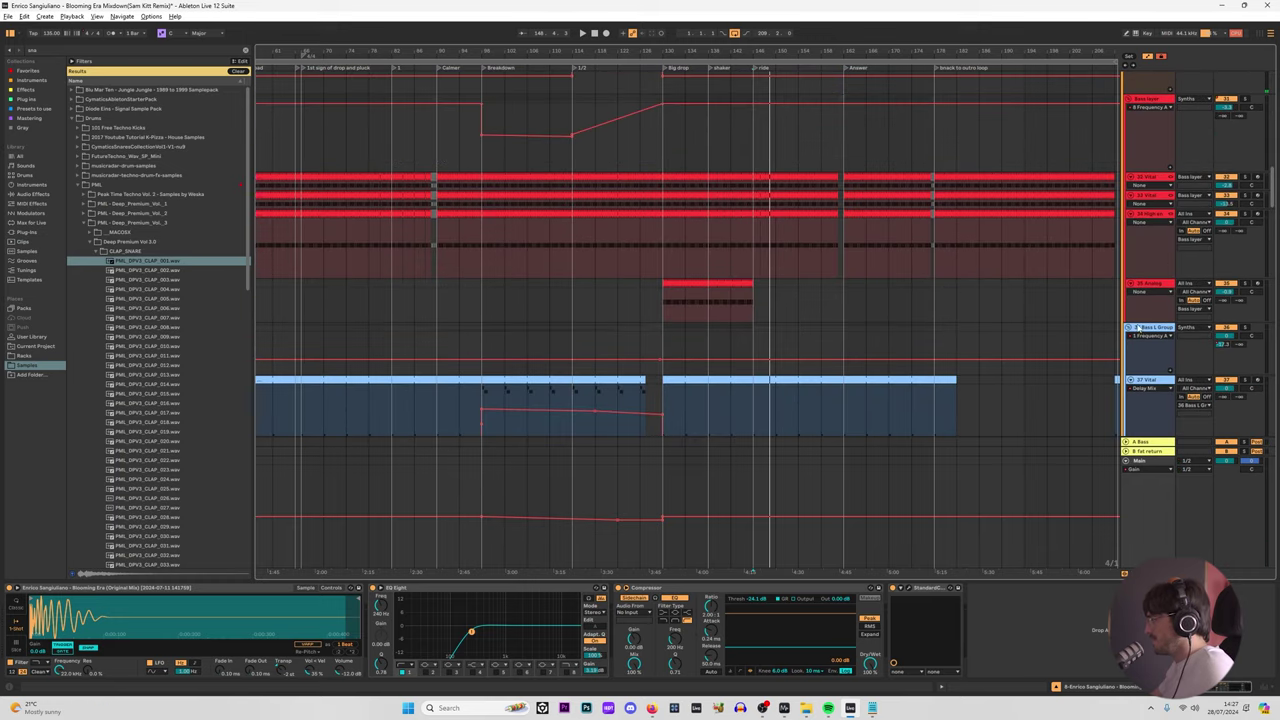
# Step: Play from the ride marker and show the A-Bass send automation on the Bass L Group track
pyautogui.click(783, 344)
pyautogui.press('space')
pyautogui.scroll(3, 757, 366)
pyautogui.scroll(-4, 757, 366)
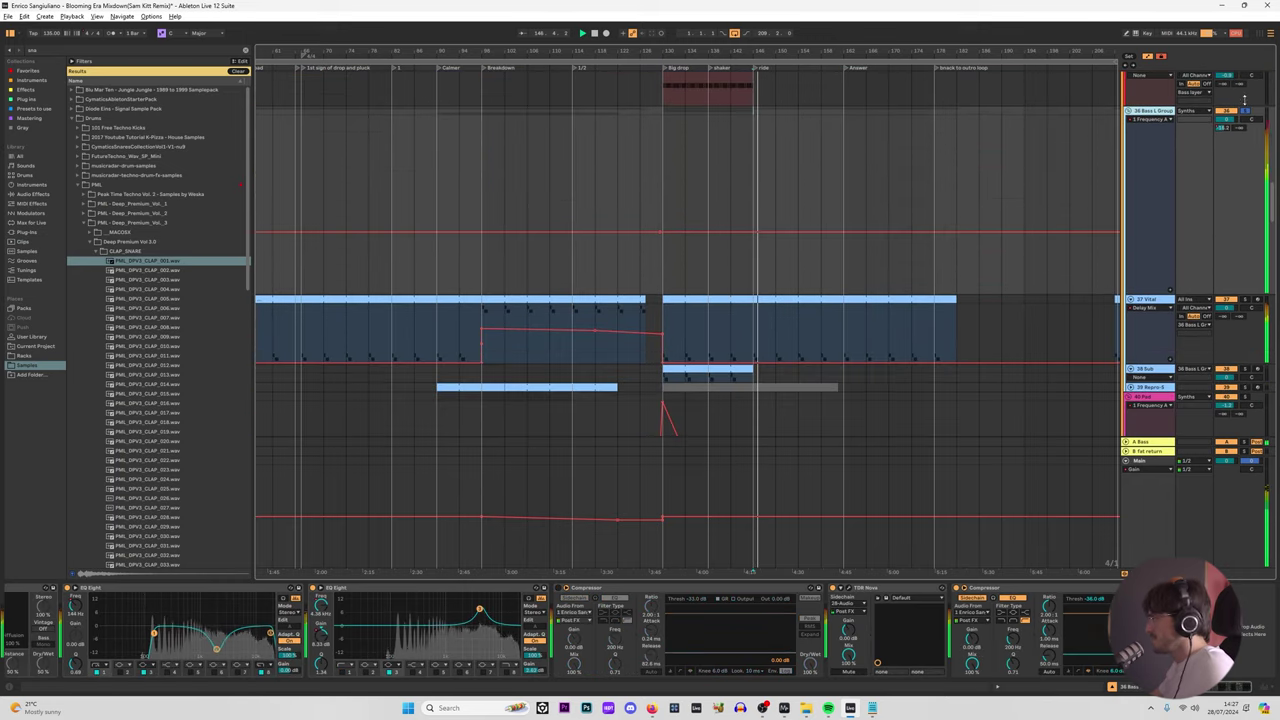
pyautogui.click(1161, 119)
pyautogui.click(1152, 172)
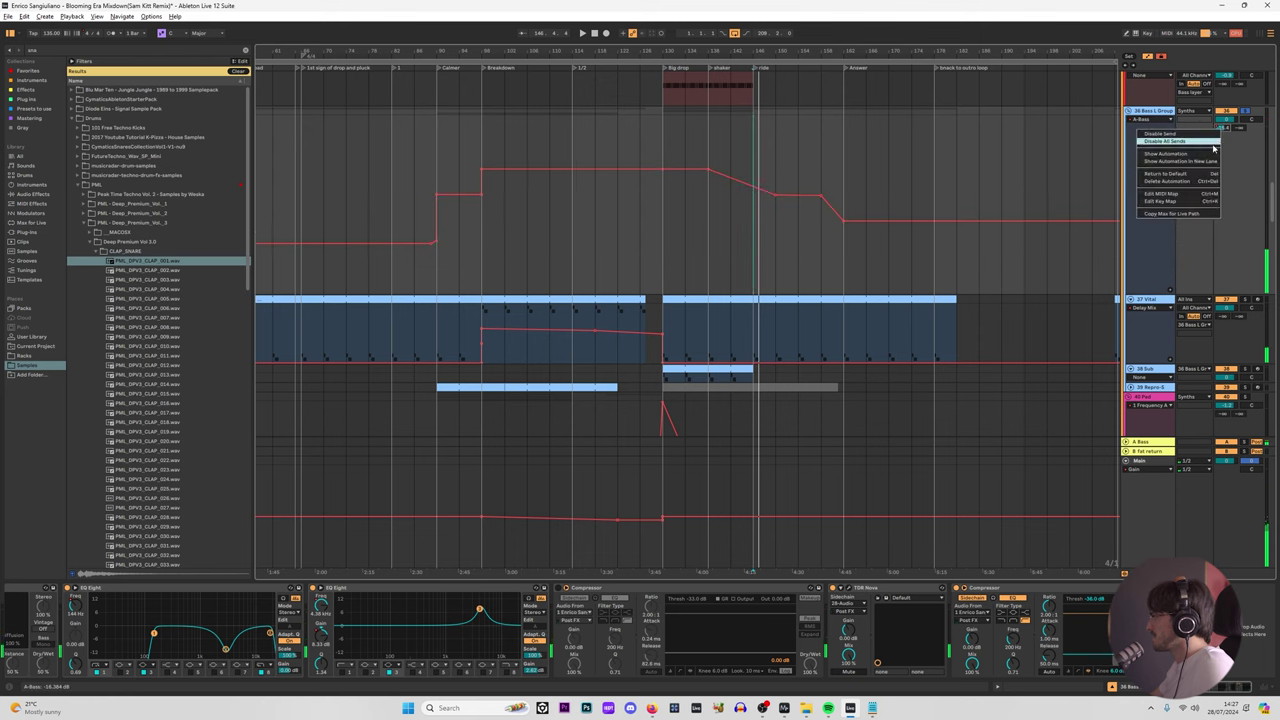
# Step: Reshape the Bass L Group's A-Bass send automation so it falls lower by the ride marker, removing the extra breakpoint before Answer
pyautogui.click(816, 198)
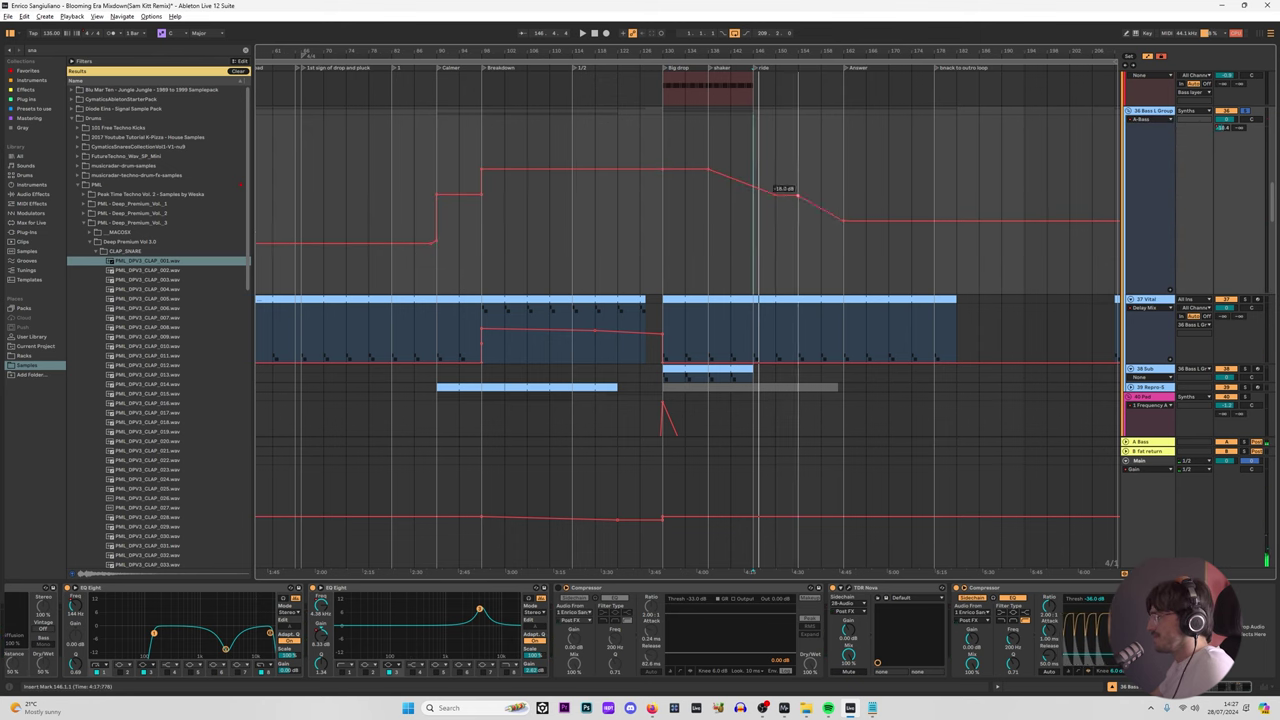
pyautogui.moveTo(776, 196); pyautogui.dragTo(755, 198)
pyautogui.press('space')
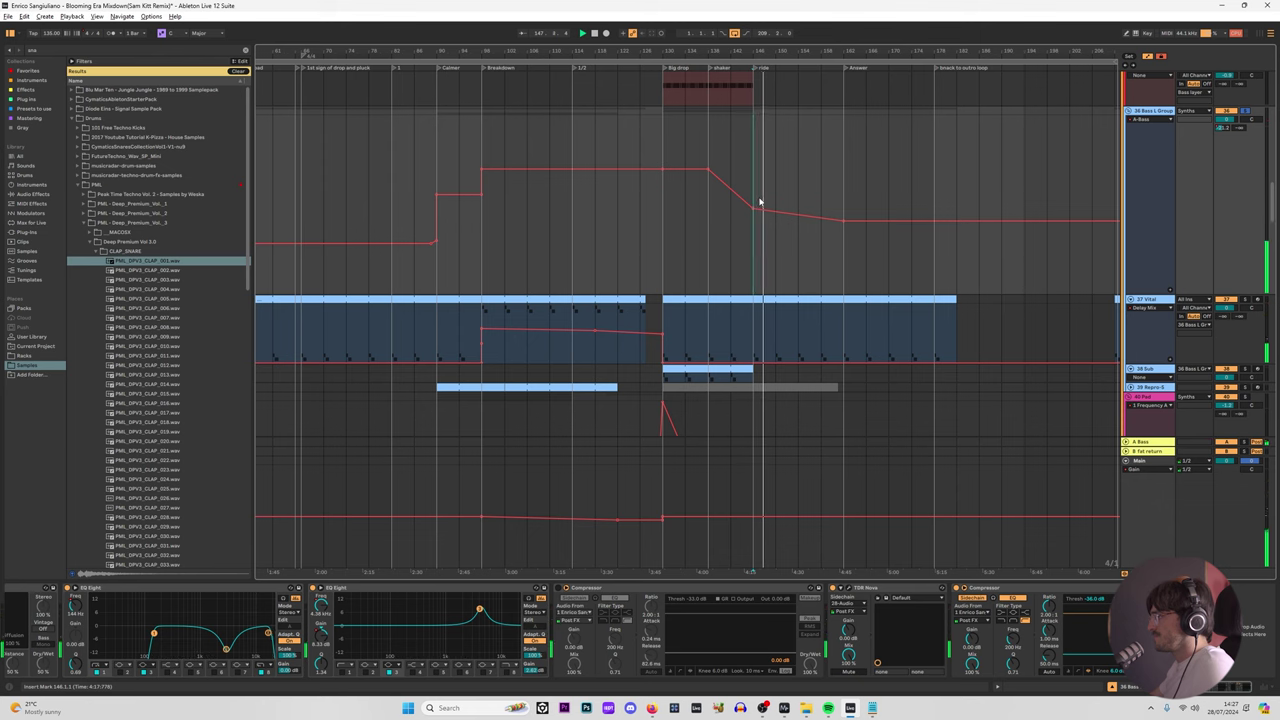
# Step: Listen to the bass send level from the ride marker and from the Calmer marker
pyautogui.scroll(-3, 843, 357)
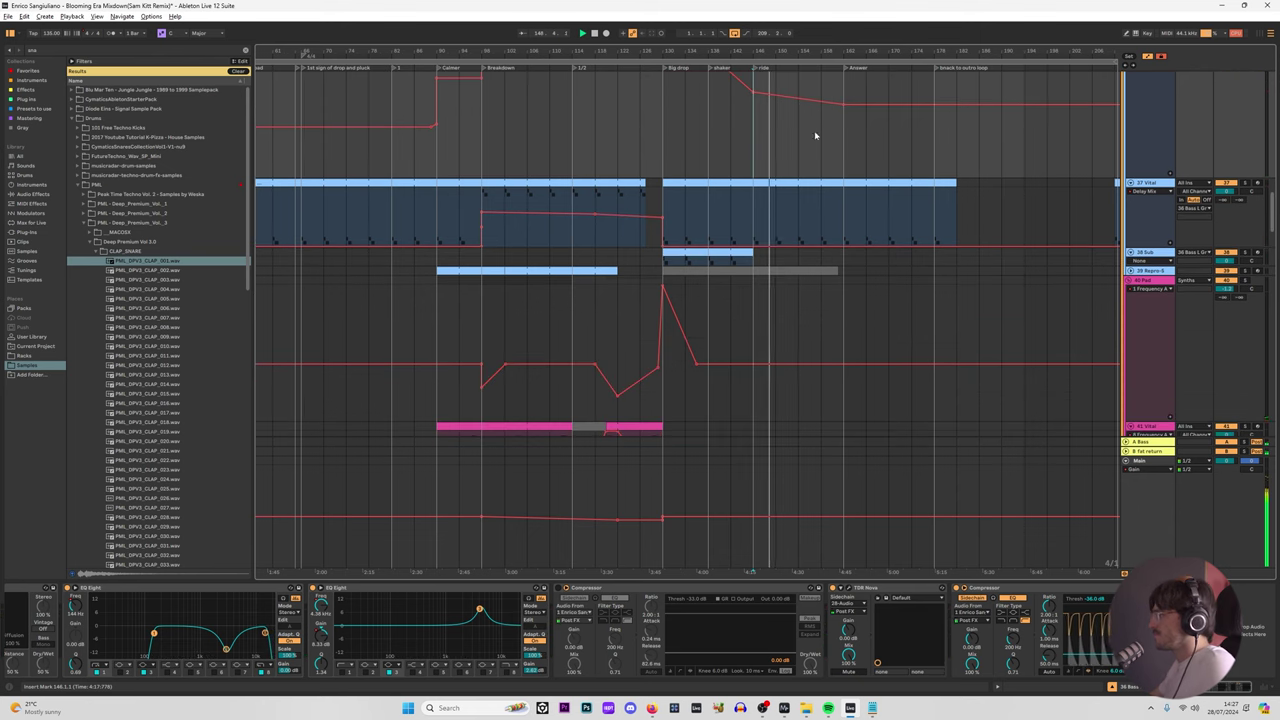
pyautogui.scroll(2, 766, 203)
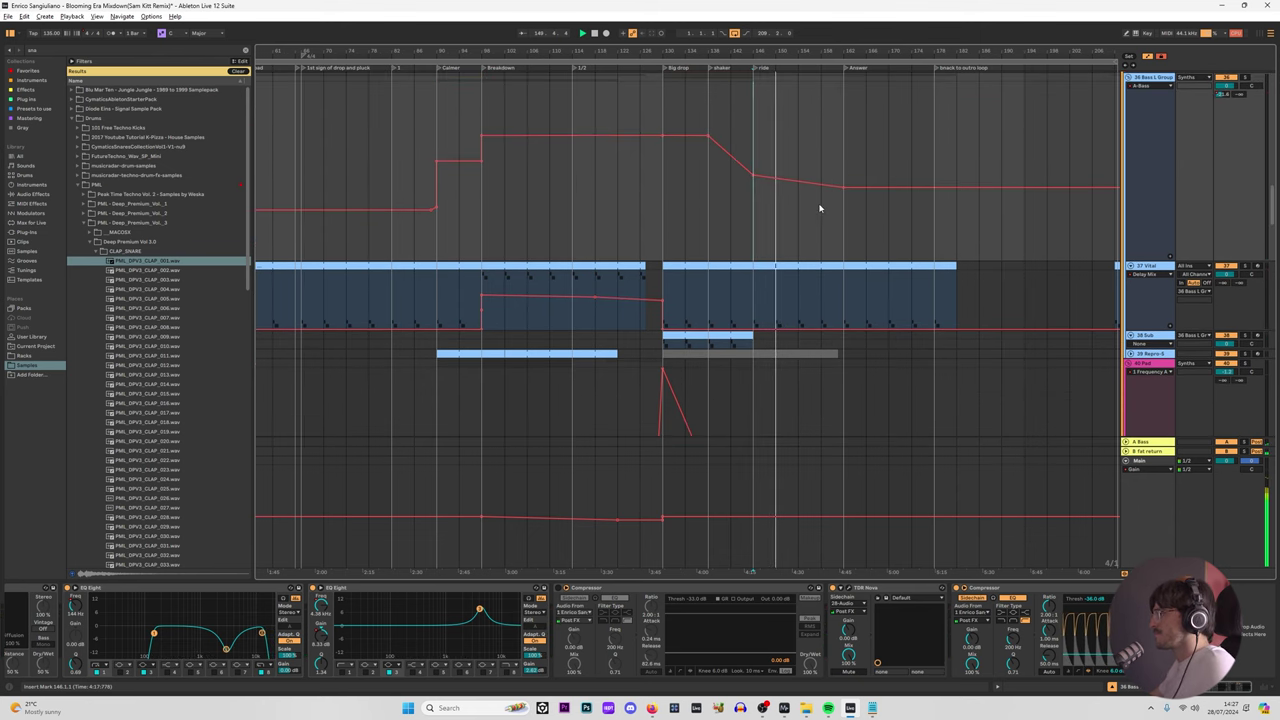
pyautogui.scroll(-3, 860, 242)
pyautogui.scroll(3, 580, 260)
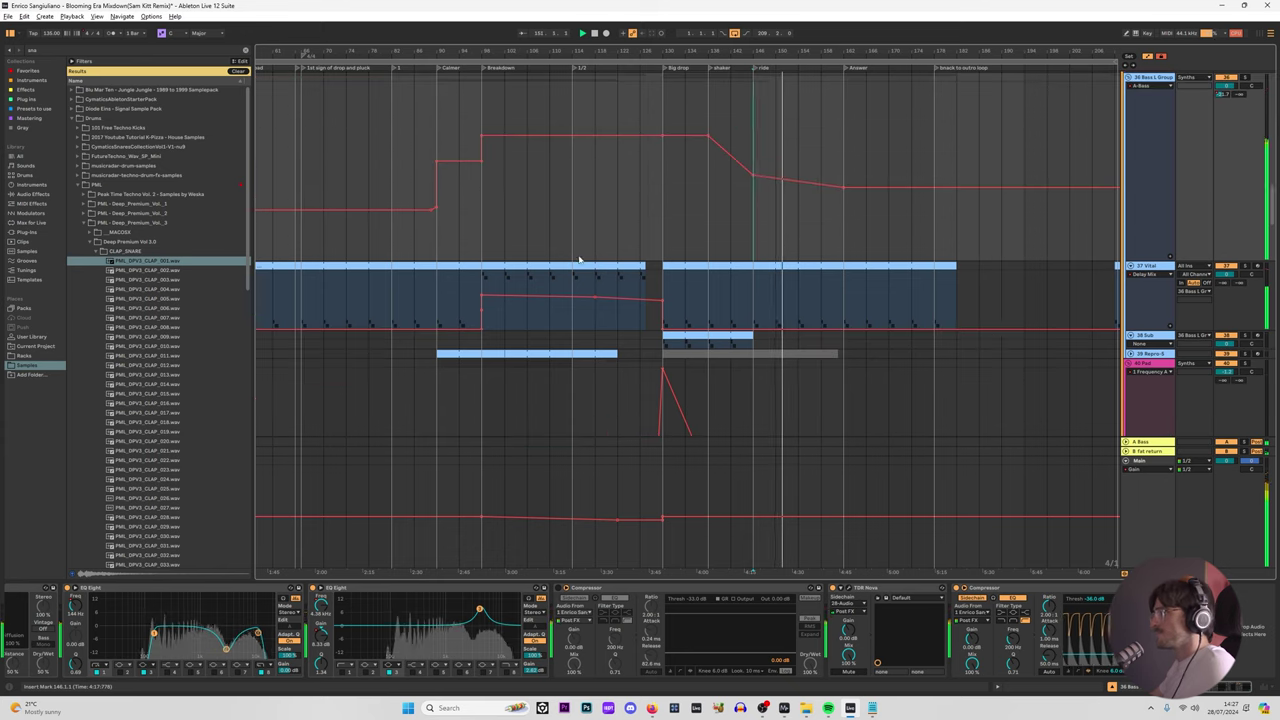
pyautogui.click(436, 142)
pyautogui.press('space')
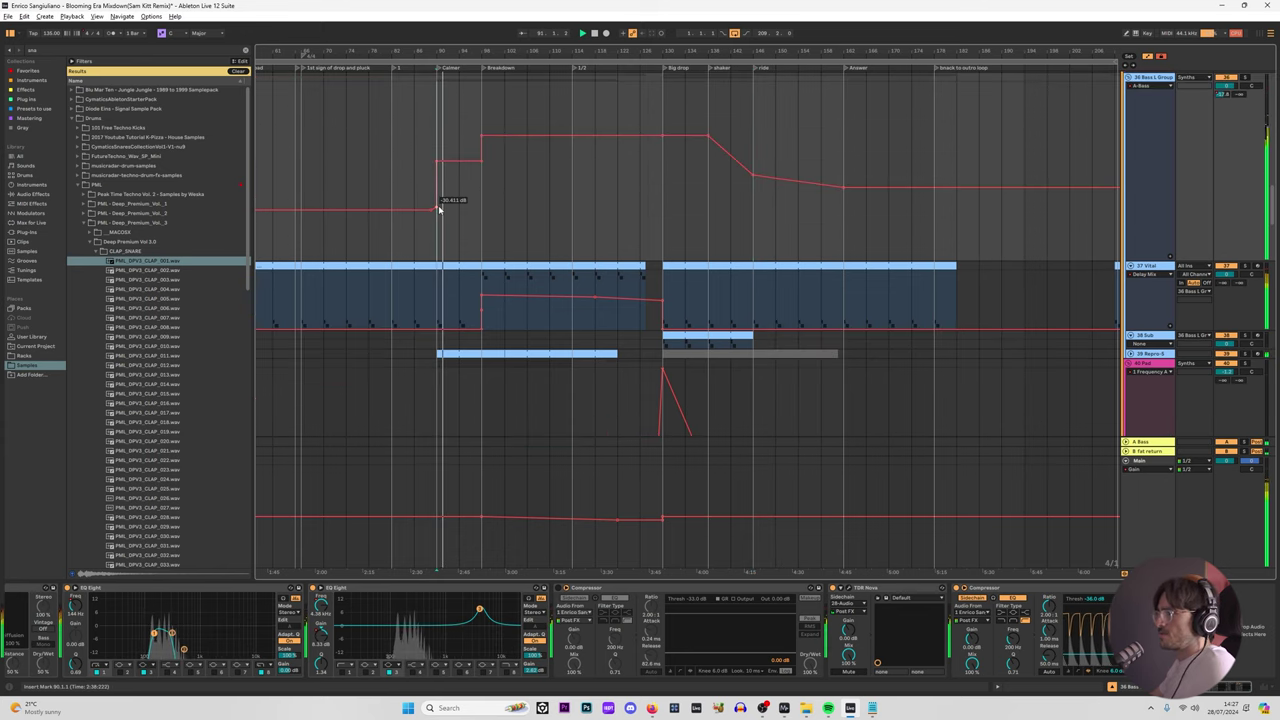
# Step: Open the StandardCLIP plug-in on the Main track
pyautogui.scroll(-10, 909, 209)
pyautogui.click(1150, 515)
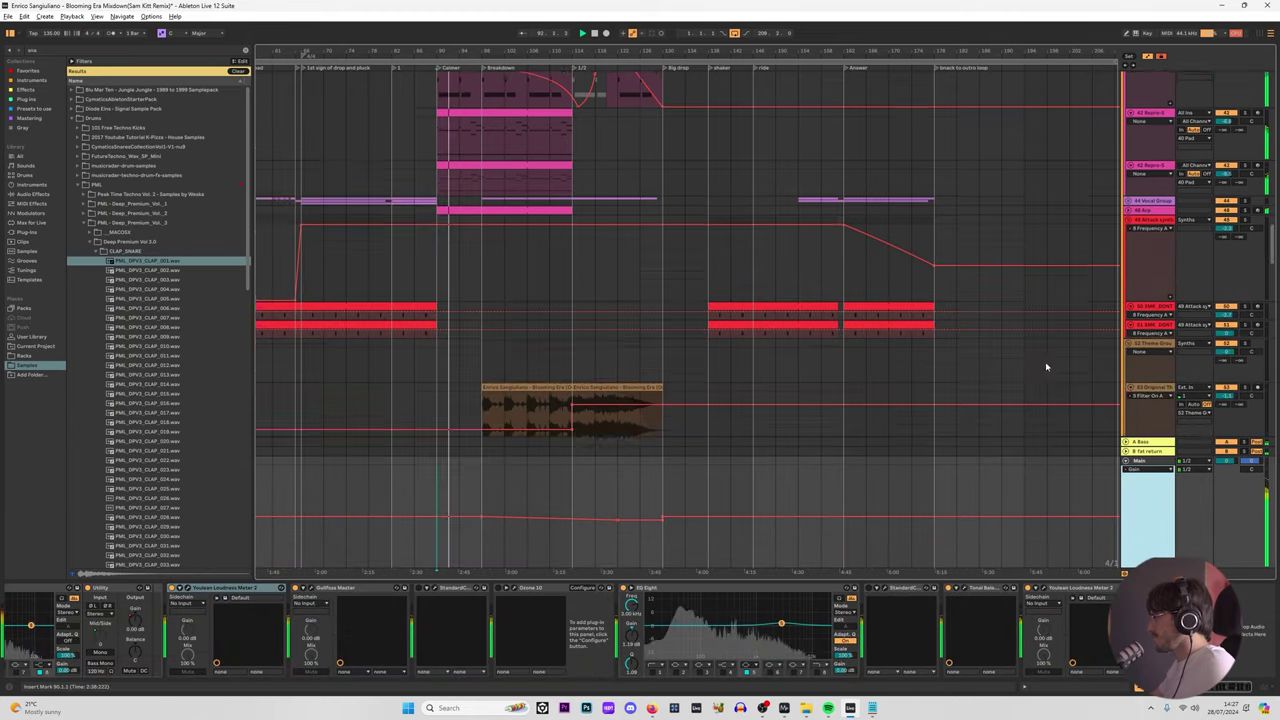
pyautogui.scroll(-12, 629, 300)
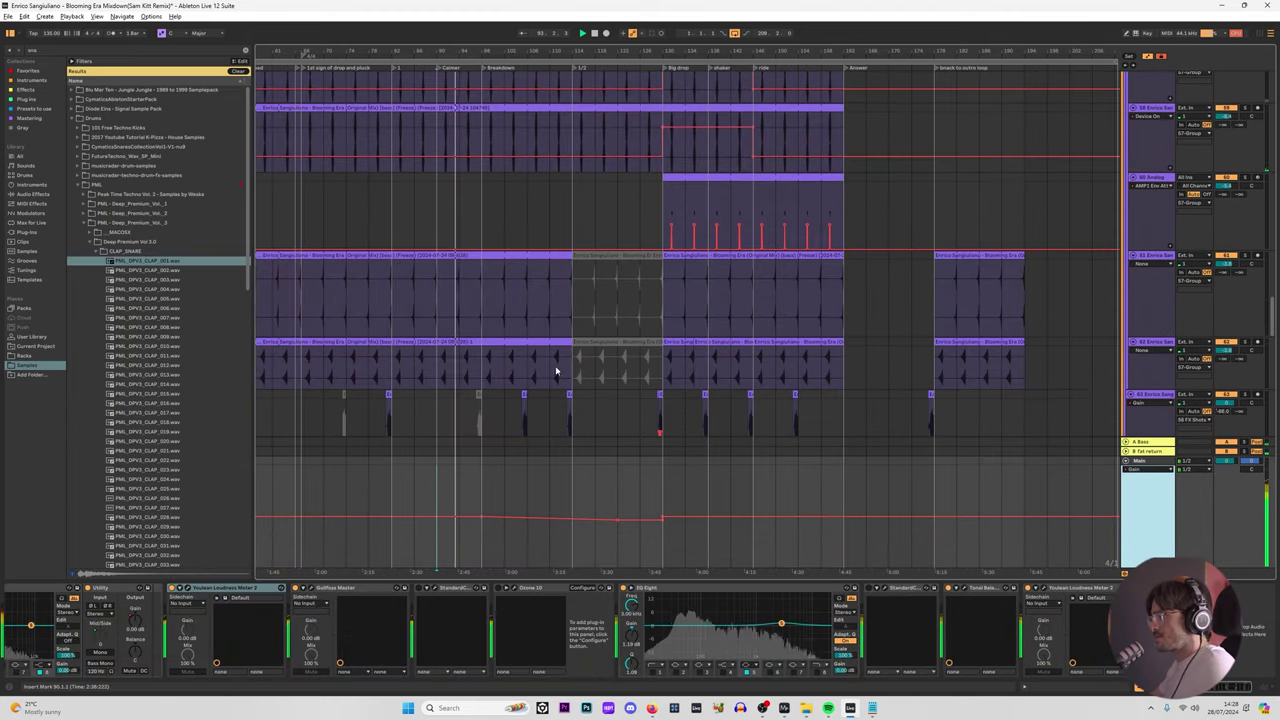
pyautogui.scroll(-5, 557, 372)
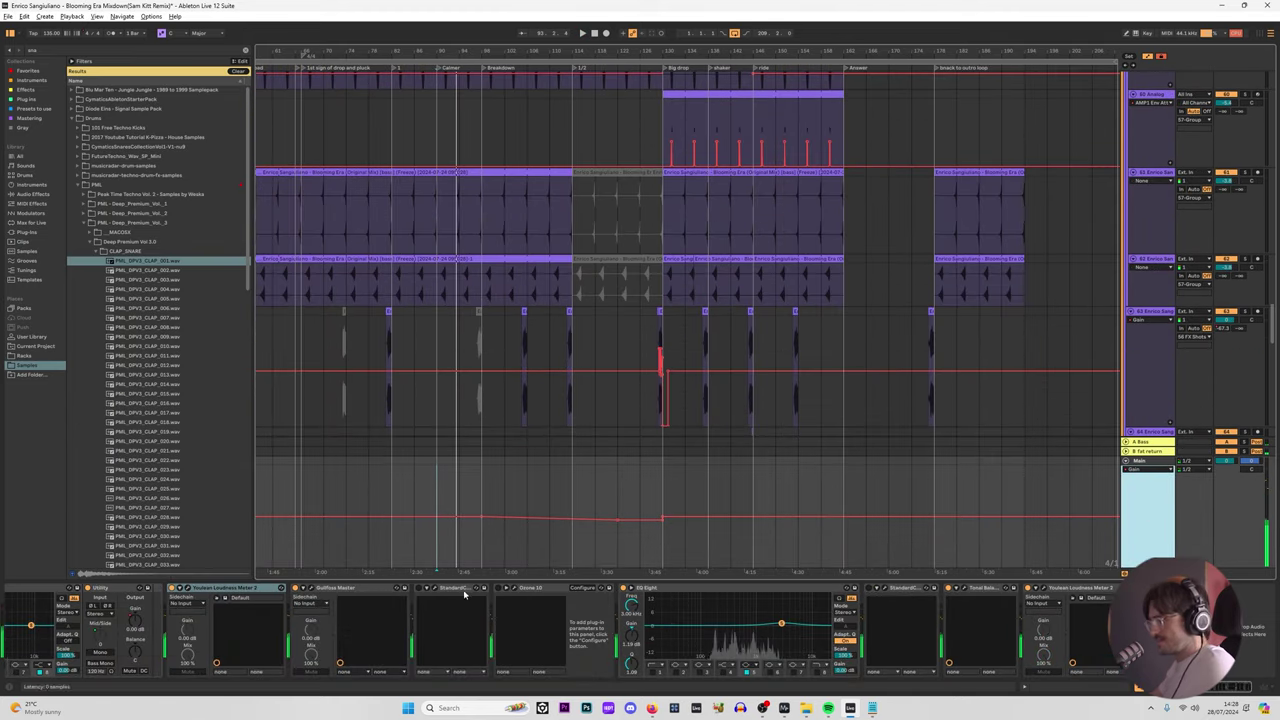
pyautogui.click(423, 588)
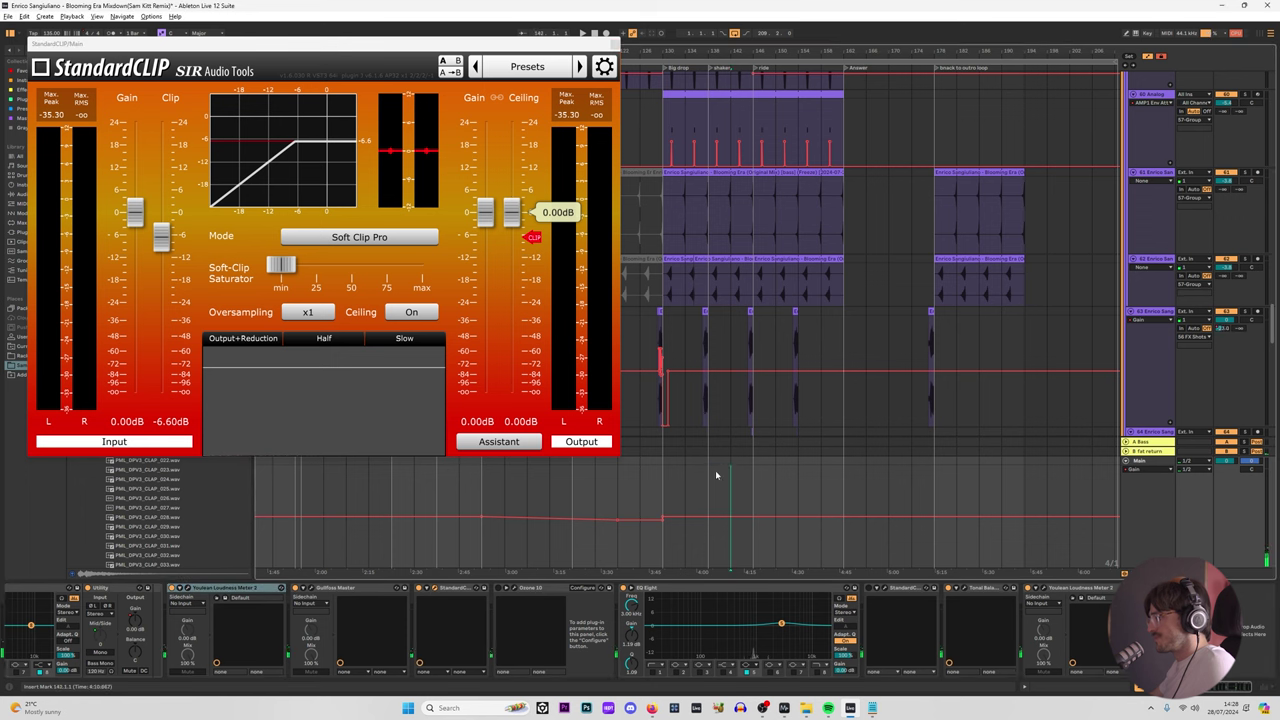
# Step: Play eight-bar sections from the shaker marker through Answer and watch how much StandardCLIP clips the peaks
pyautogui.moveTo(707, 480); pyautogui.dragTo(756, 473)
pyautogui.press('space')
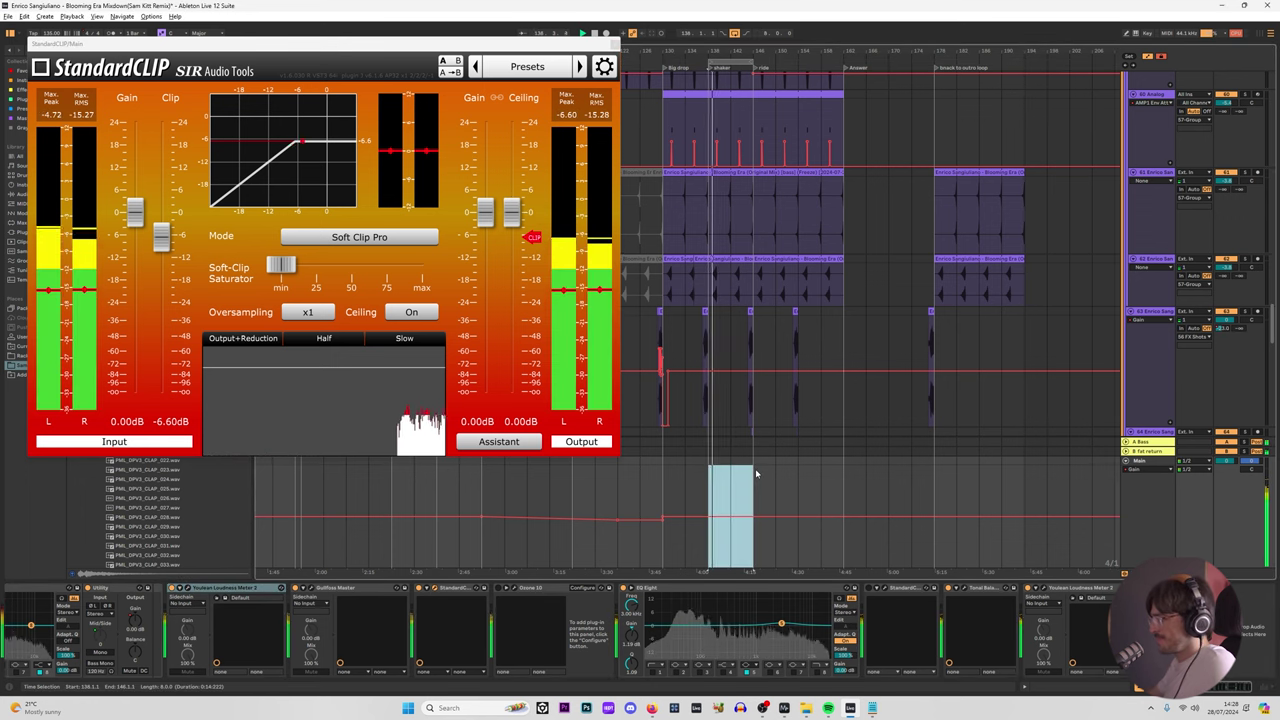
pyautogui.click(756, 473)
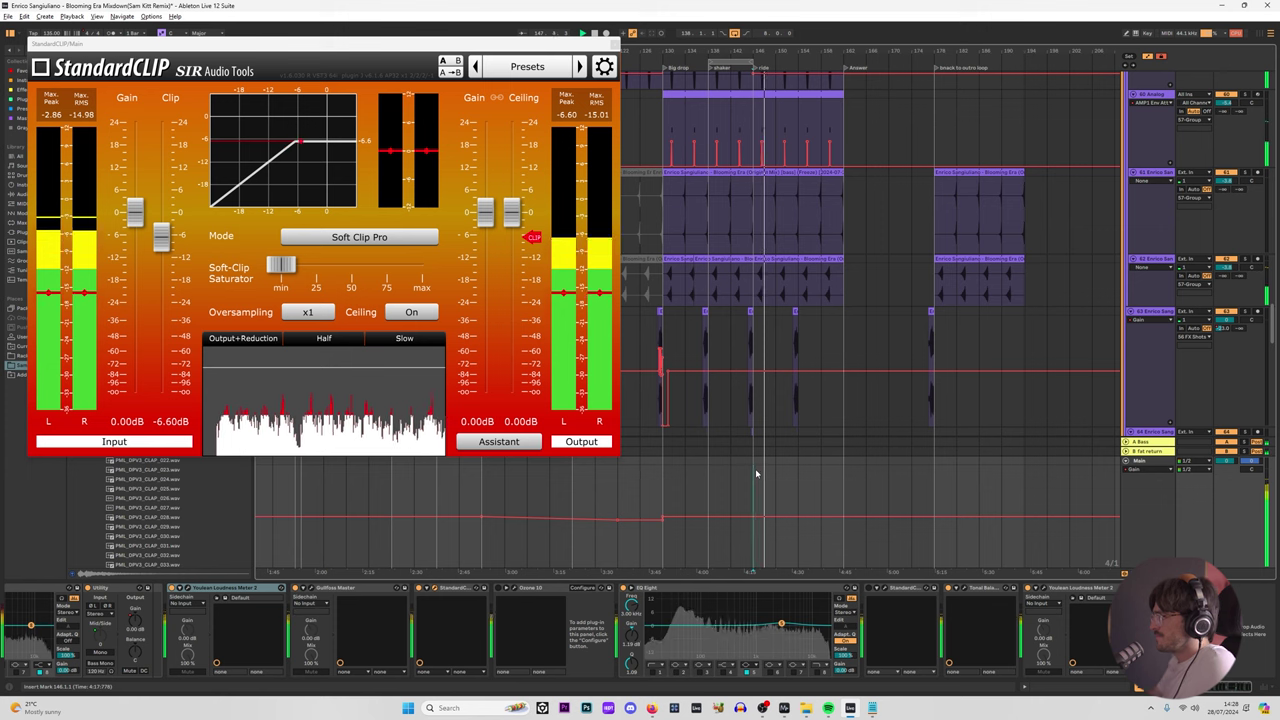
pyautogui.moveTo(737, 63); pyautogui.dragTo(827, 62)
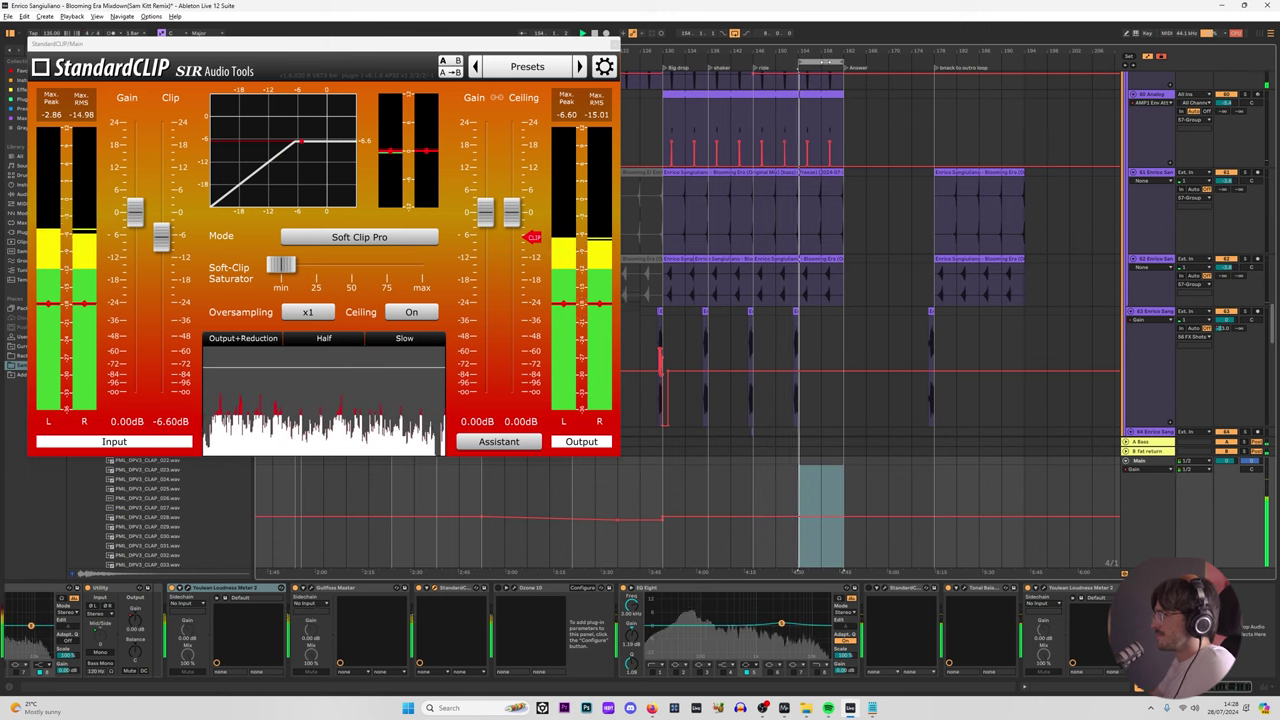
pyautogui.press('Down')
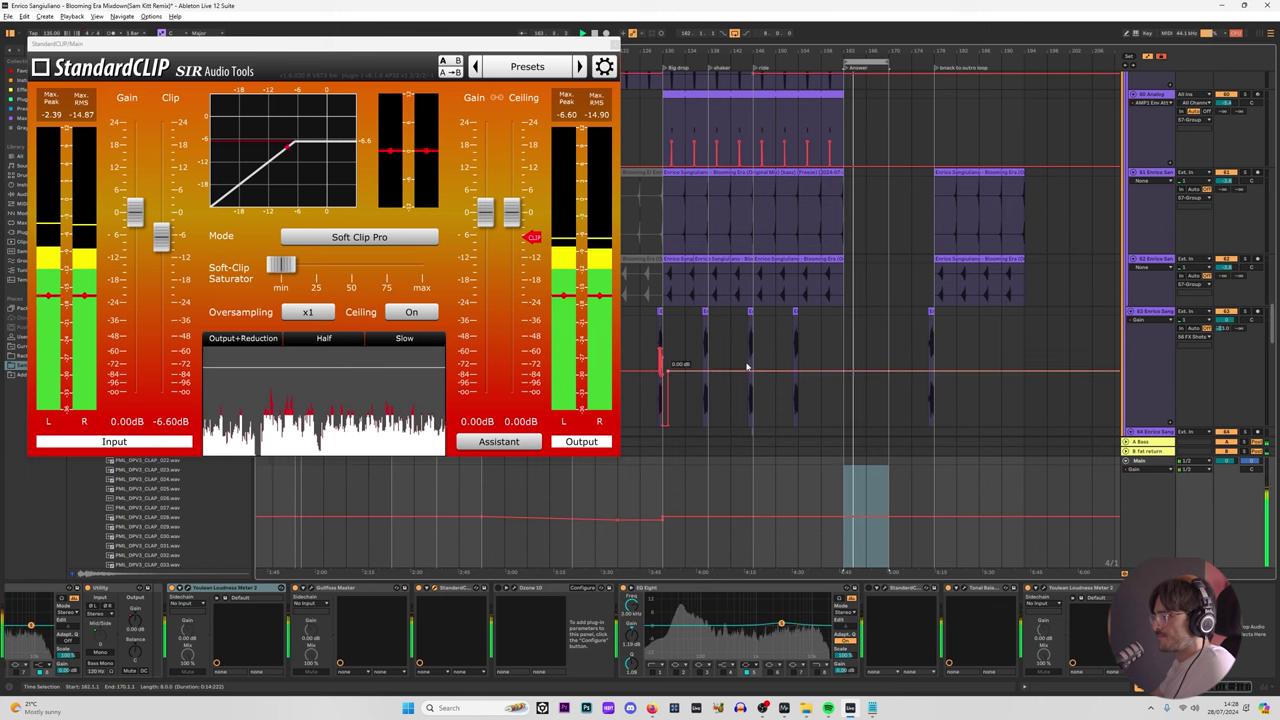
pyautogui.press('space')
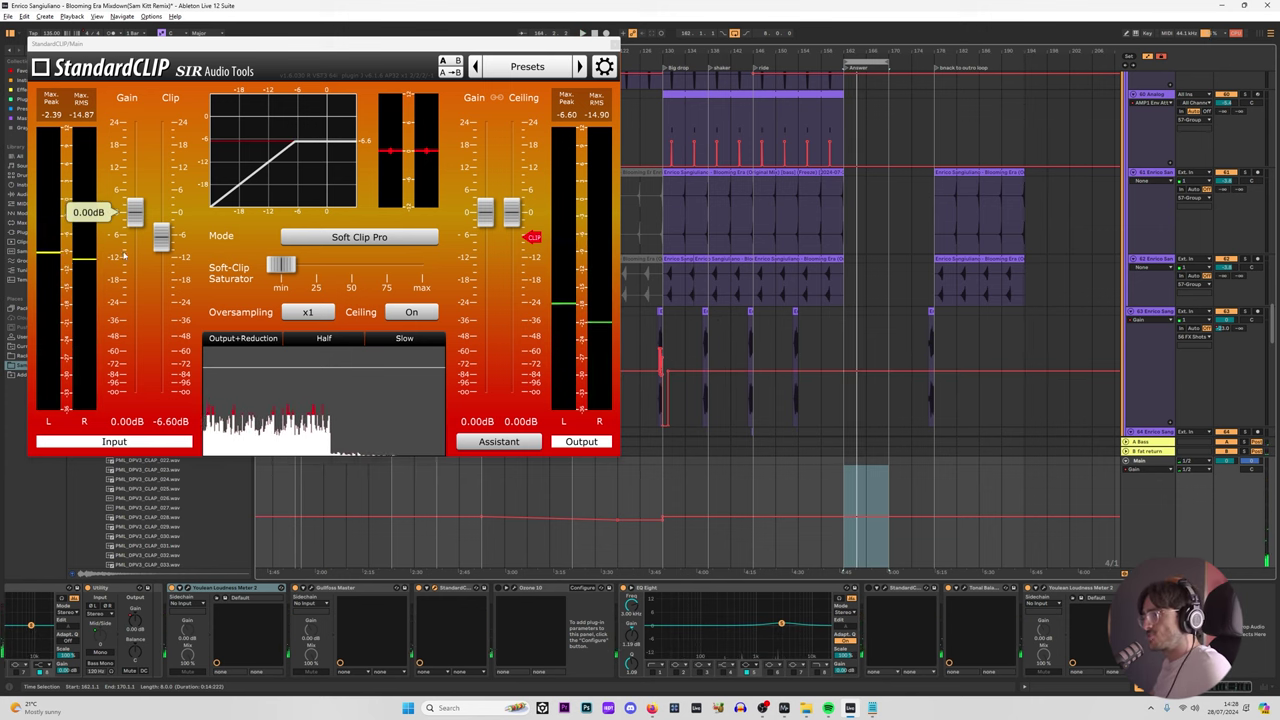
# Step: Try a drastically lower Clip level in StandardCLIP during playback and undo the change
pyautogui.moveTo(165, 233)
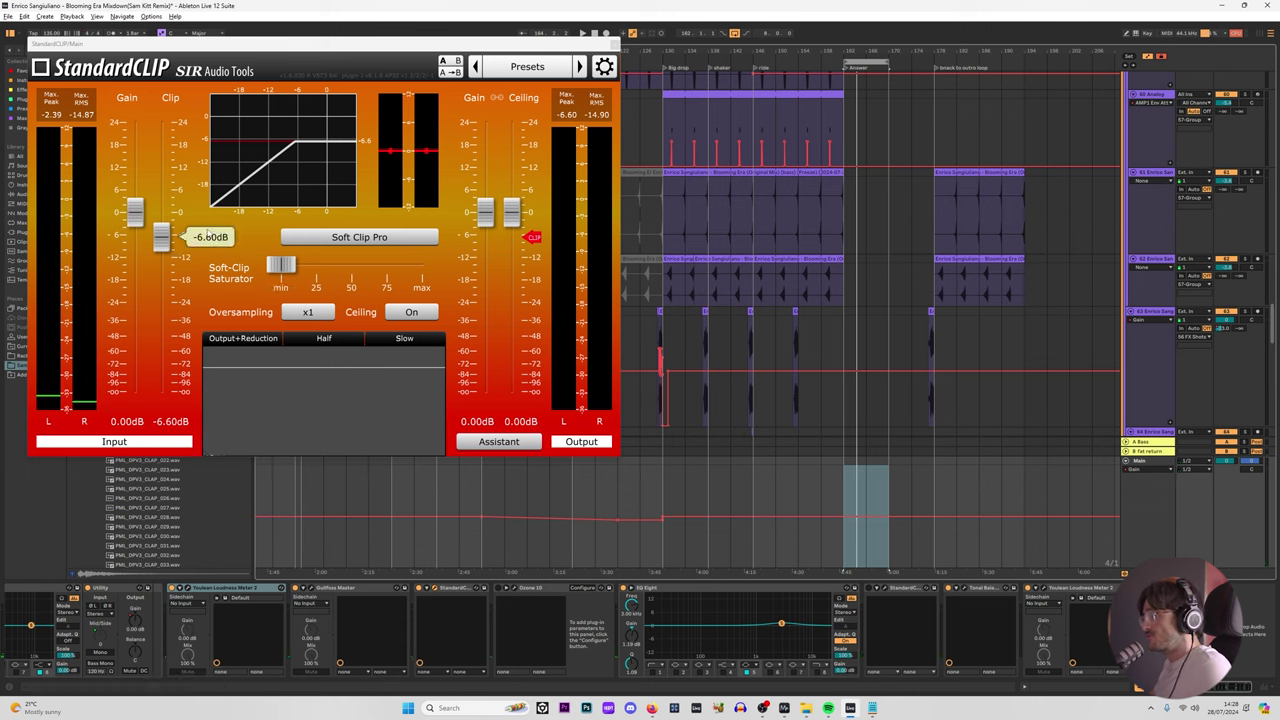
pyautogui.press('space')
pyautogui.moveTo(160, 240); pyautogui.dragTo(177, 310)
pyautogui.press('space')
pyautogui.hotkey('ctrl', 'z')
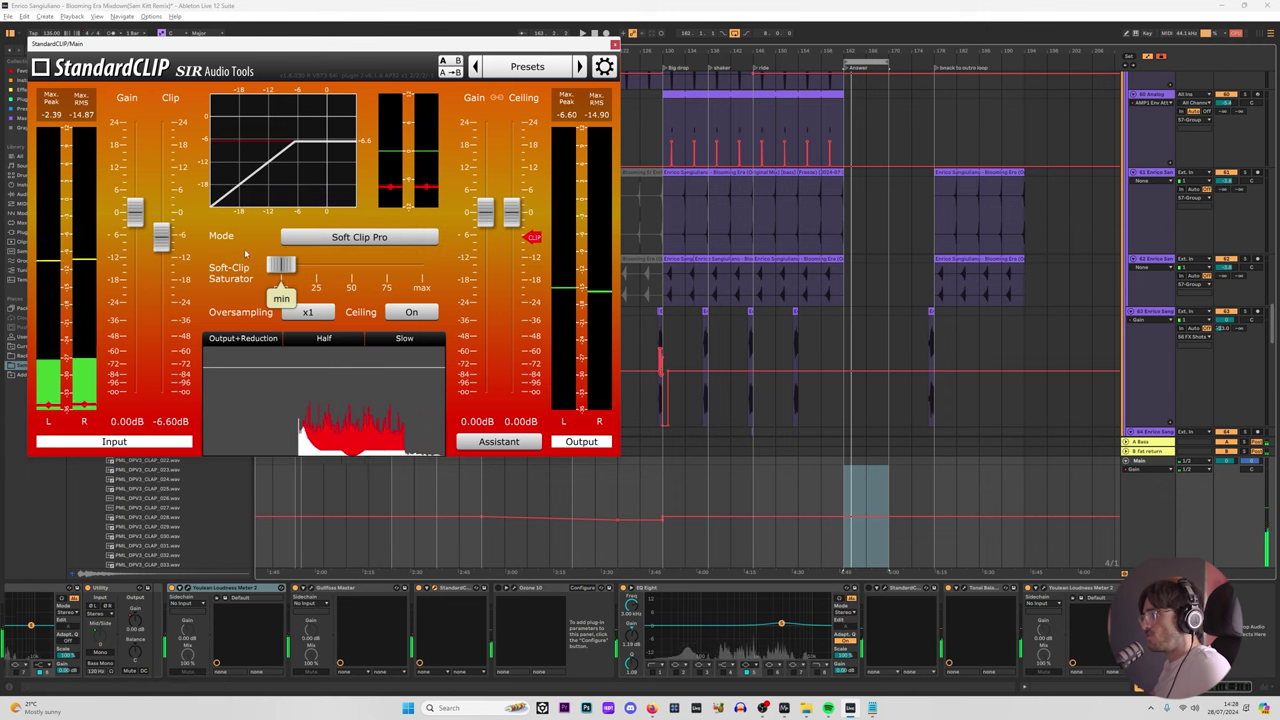
pyautogui.press('space')
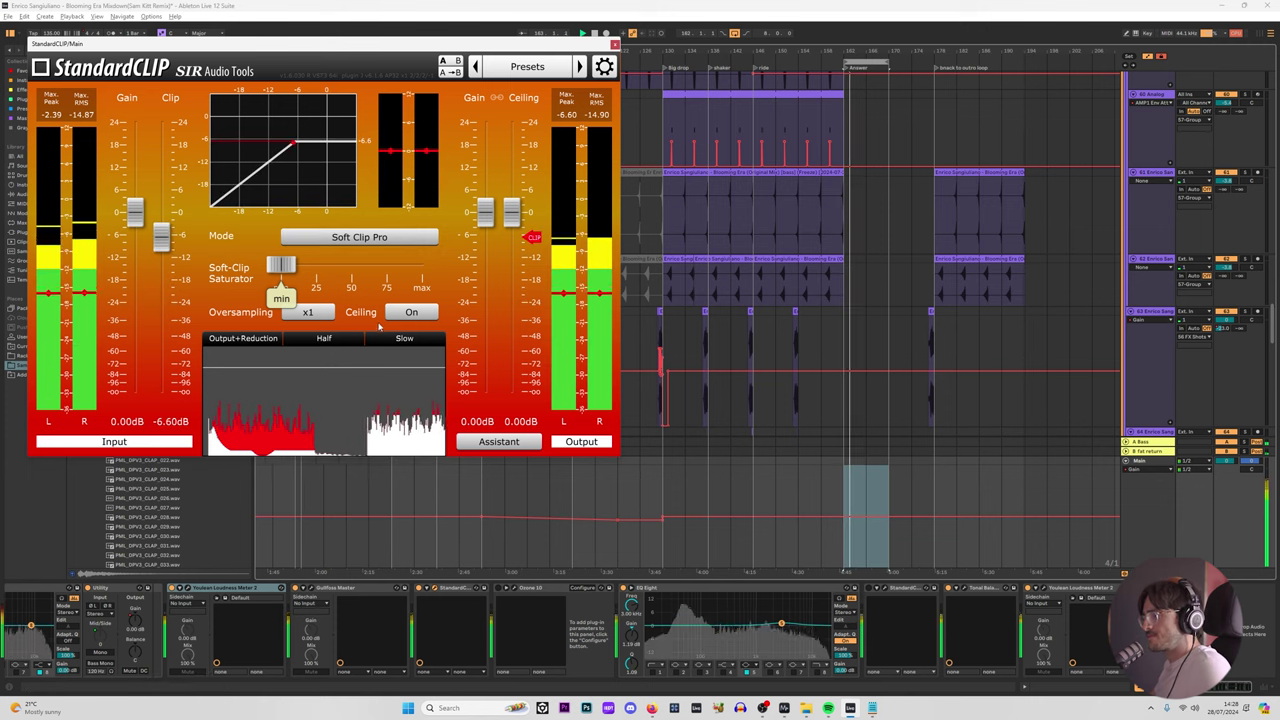
# Step: Narrow the grid and loop the two bars from the ride marker at bar 146 for playback
pyautogui.click(760, 471)
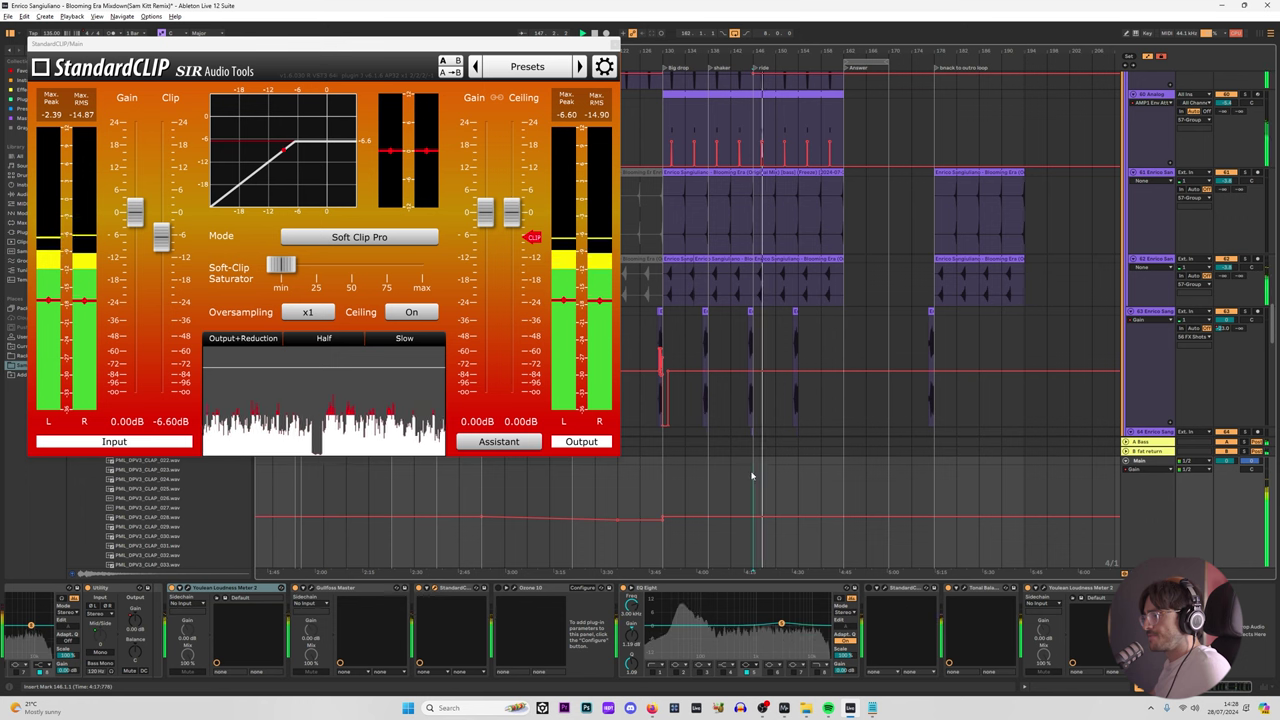
pyautogui.press('space')
pyautogui.hotkey('ctrl', '1')
pyautogui.hotkey('ctrl', '1')
pyautogui.moveTo(754, 463); pyautogui.dragTo(763, 462)
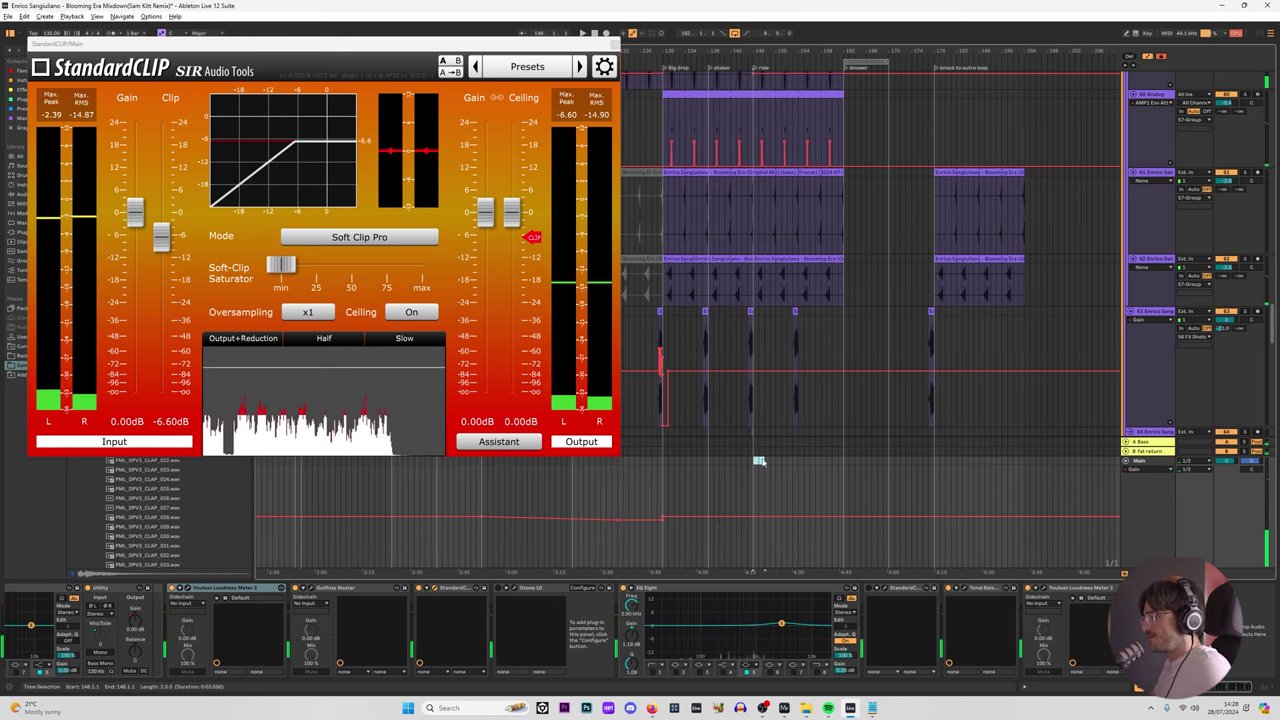
pyautogui.press('space')
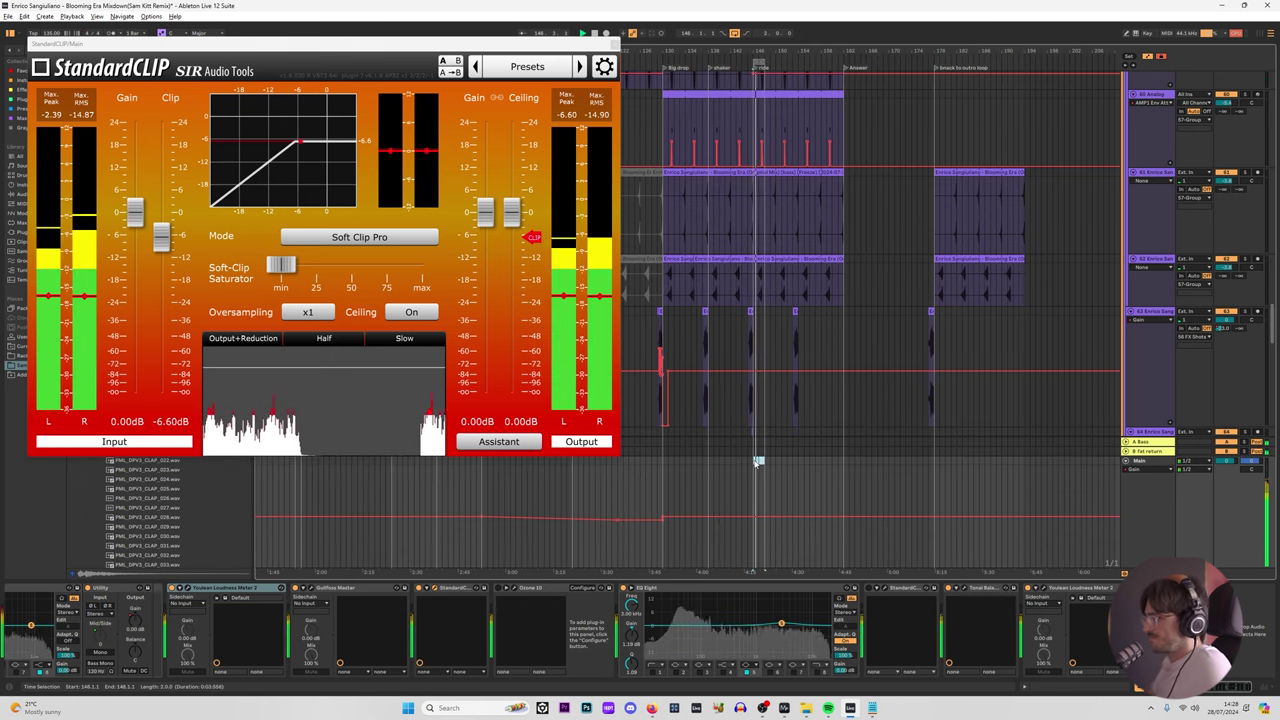
# Step: Set StandardCLIP's Clip level to -7.40 dB while the loop plays, and stop playback
pyautogui.doubleClick(162, 234)
pyautogui.scroll(-5, 162, 220)
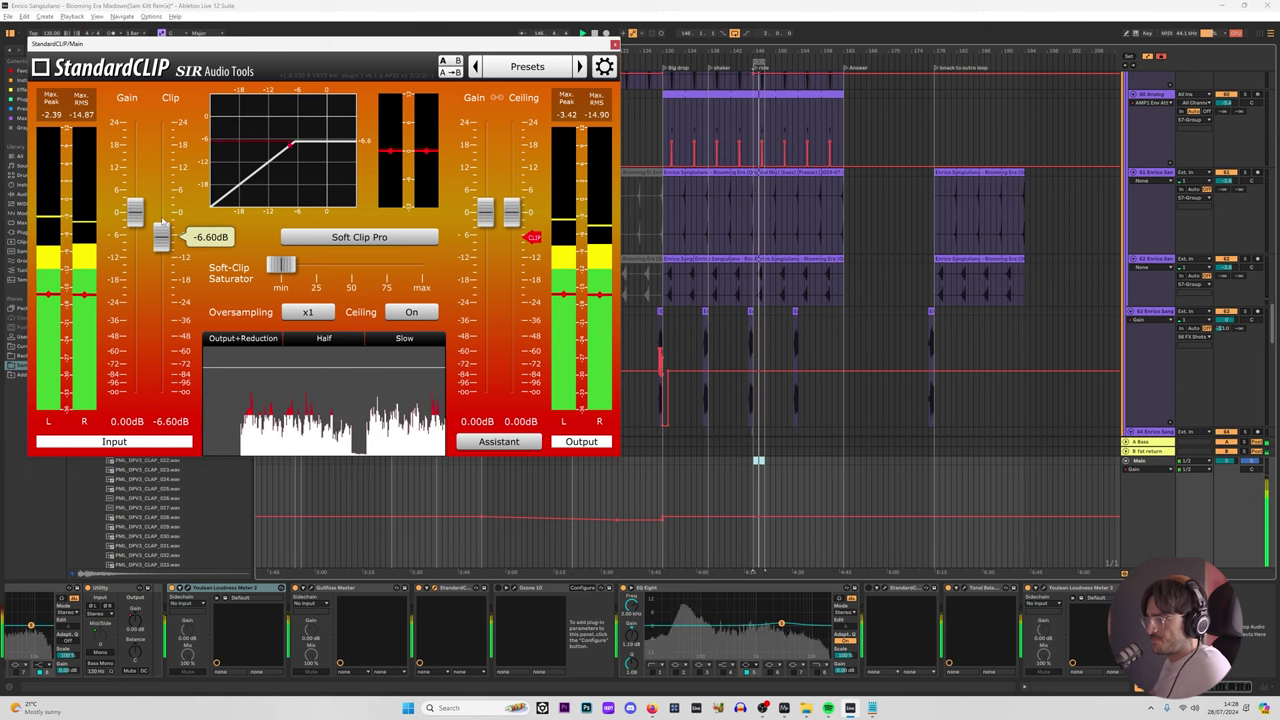
pyautogui.moveTo(163, 223); pyautogui.dragTo(161, 229)
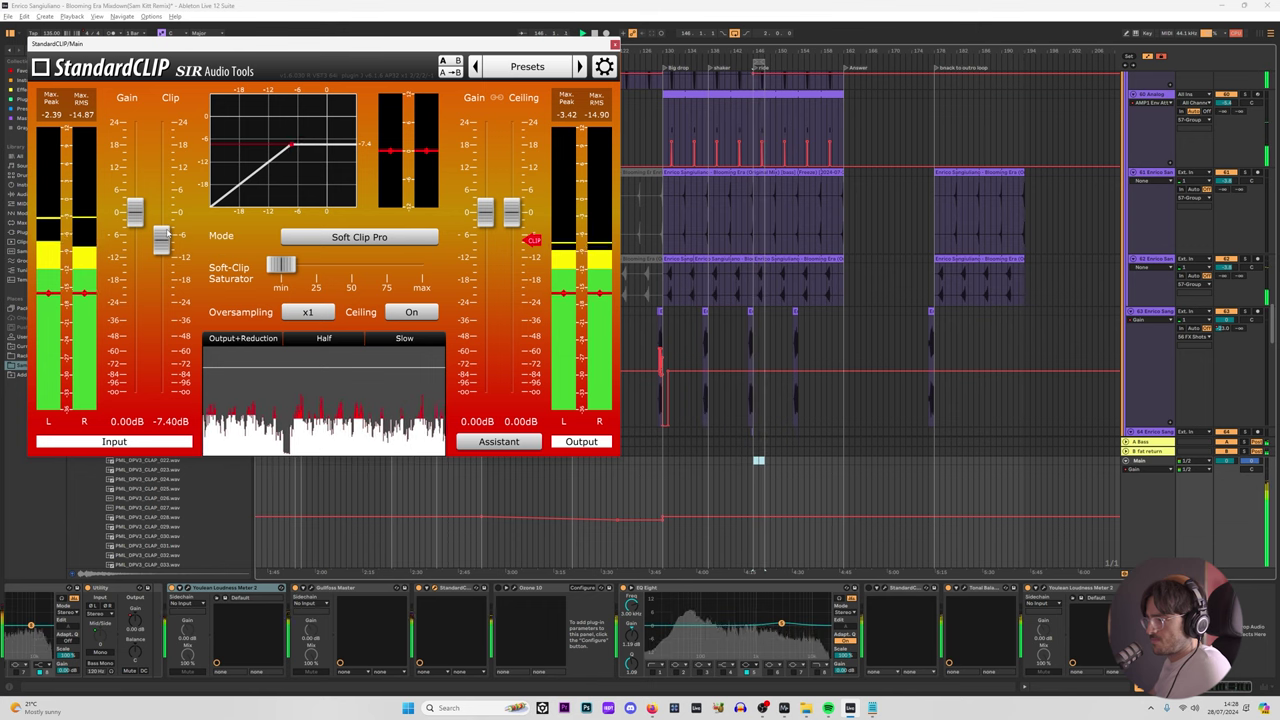
pyautogui.press('space')
# Step: Find and select the 36 Bass L Group track and play the looped ride section to check its device chain
pyautogui.moveTo(1273, 323); pyautogui.dragTo(1275, 152)
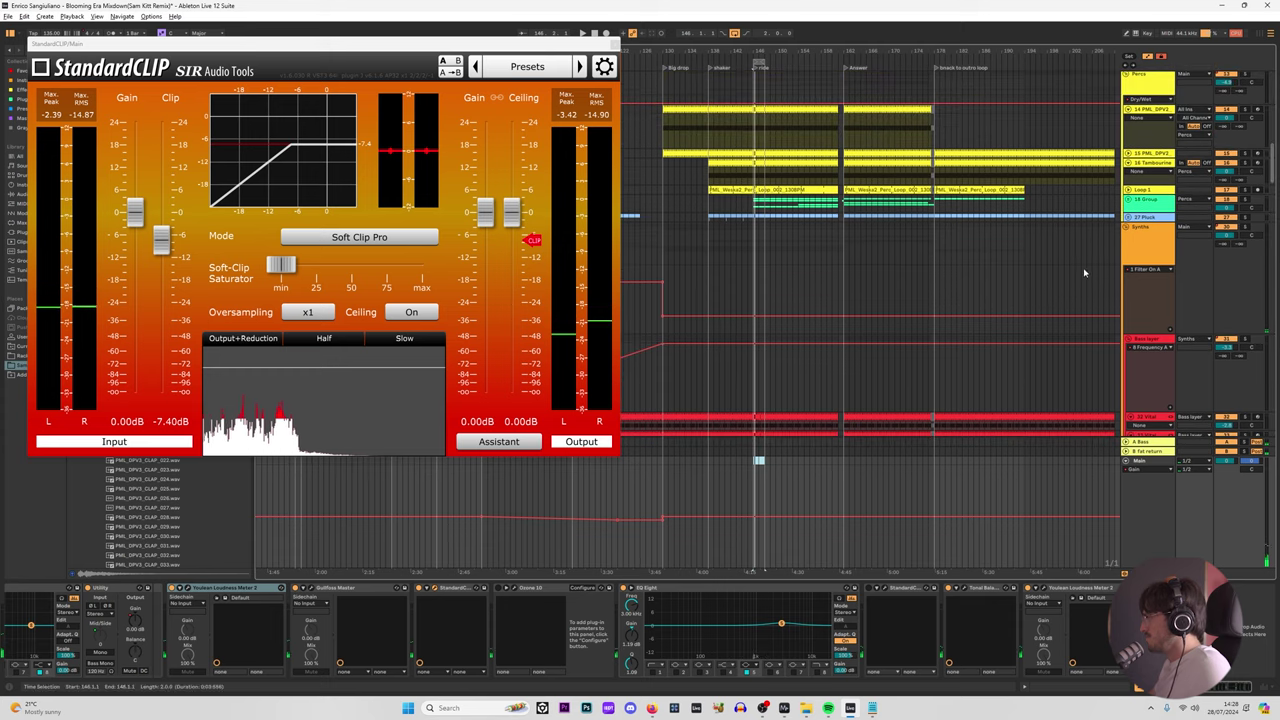
pyautogui.scroll(-10, 888, 266)
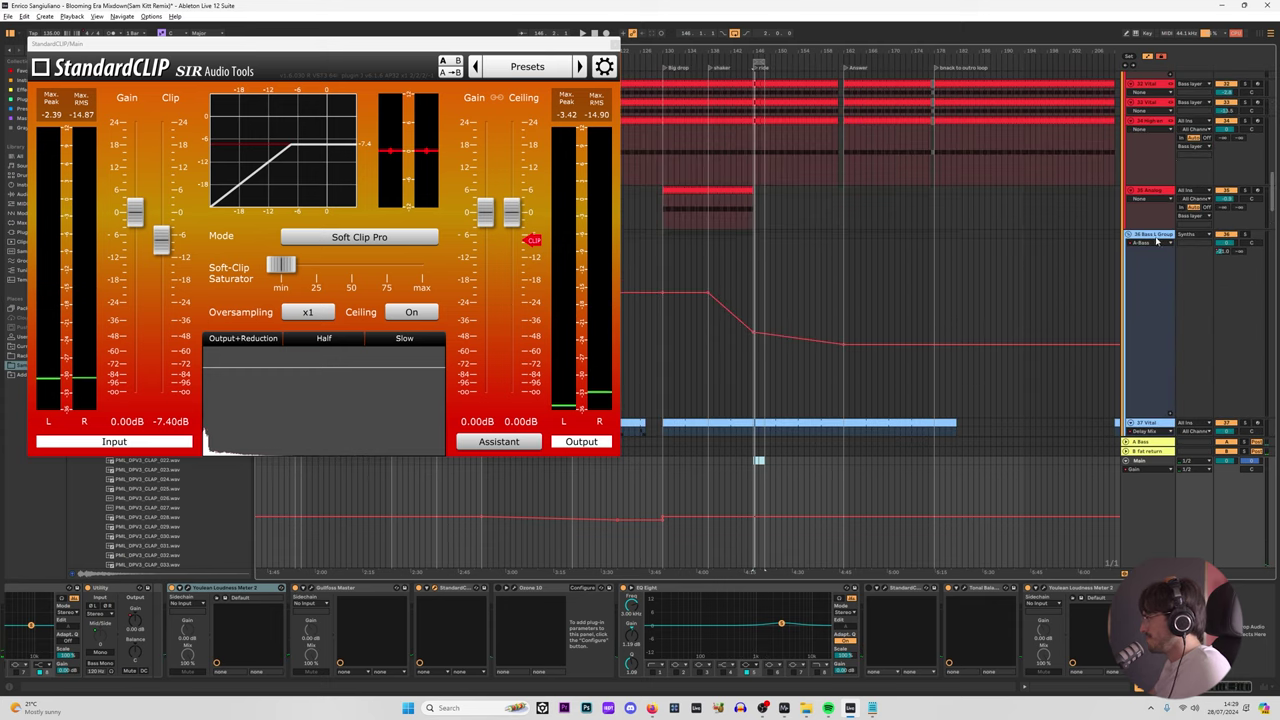
pyautogui.click(888, 266)
pyautogui.press('space')
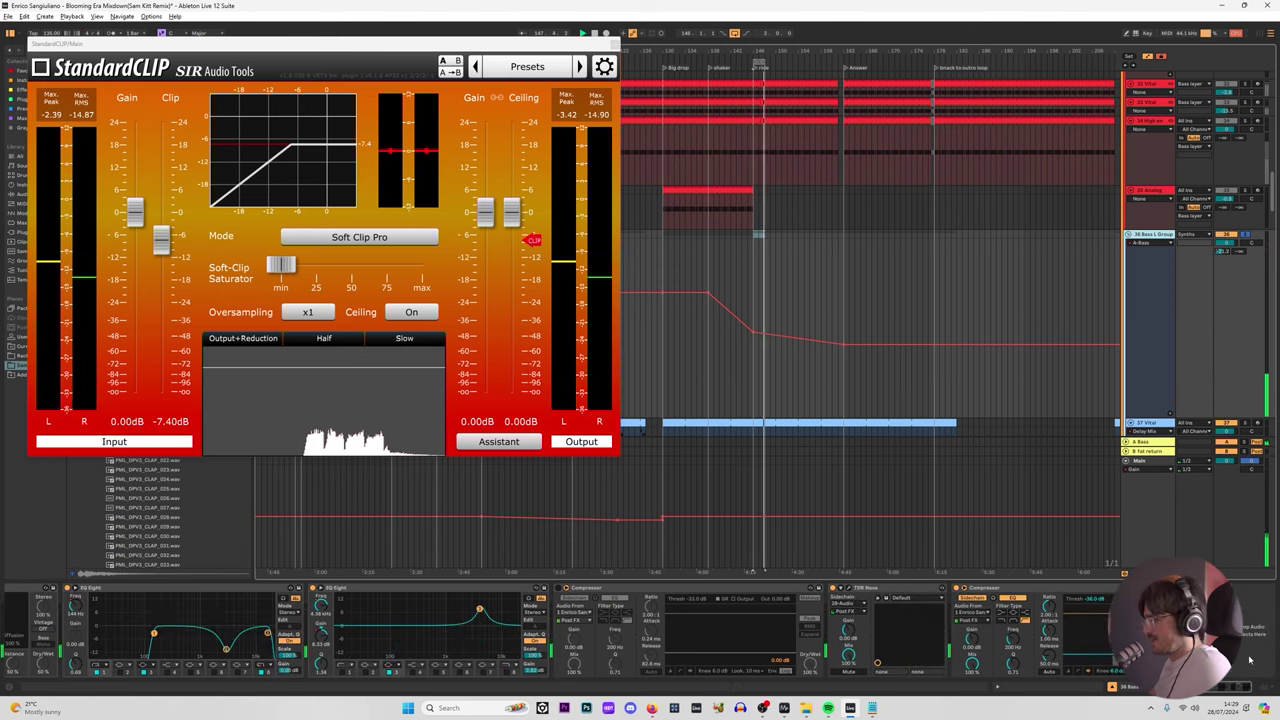
pyautogui.scroll(-3, 1152, 255)
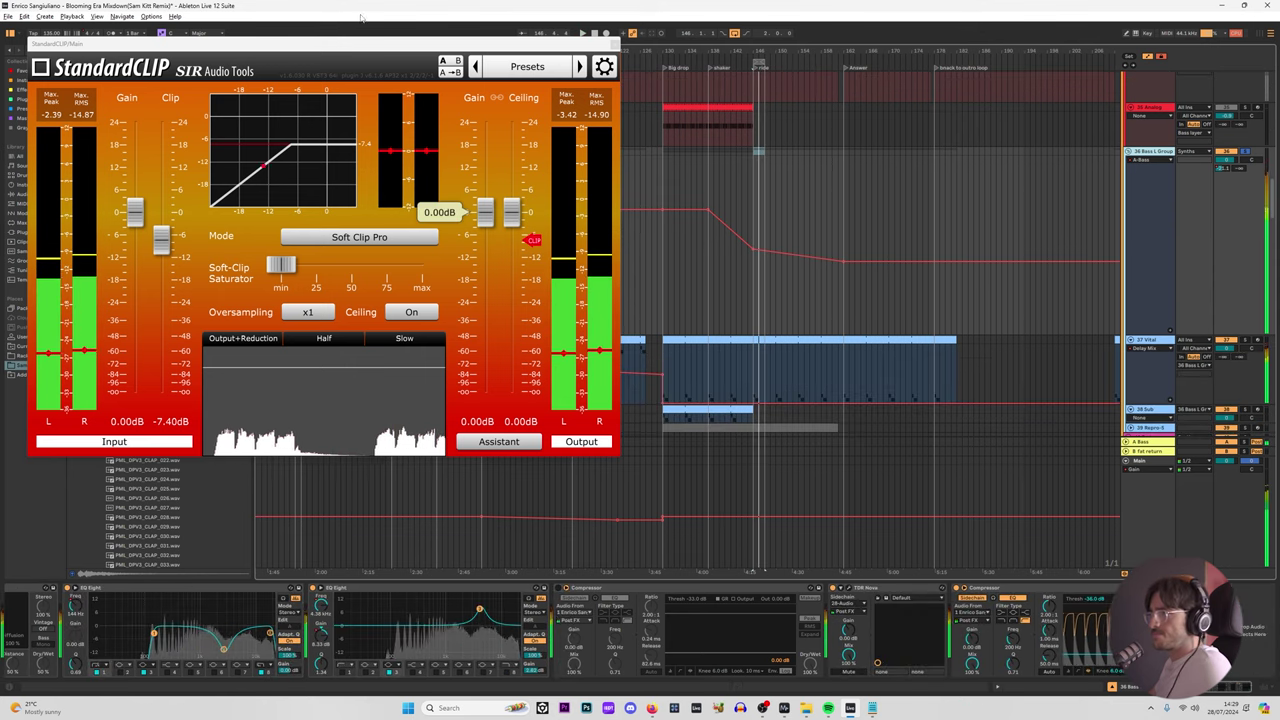
# Step: Add StandardCLIP from the Mastering collection to the Bass L Group and set its Clip level to -9.00 dB during playback
pyautogui.moveTo(344, 45); pyautogui.dragTo(780, 55)
pyautogui.click(30, 118)
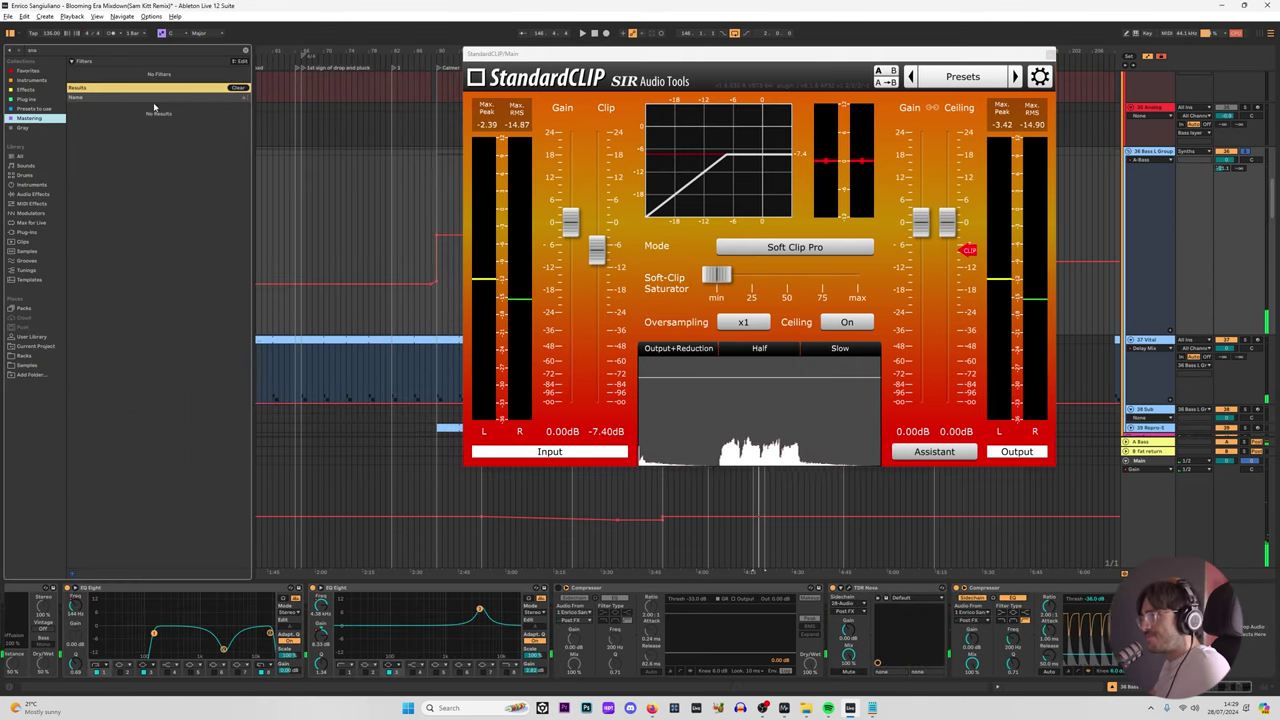
pyautogui.click(237, 88)
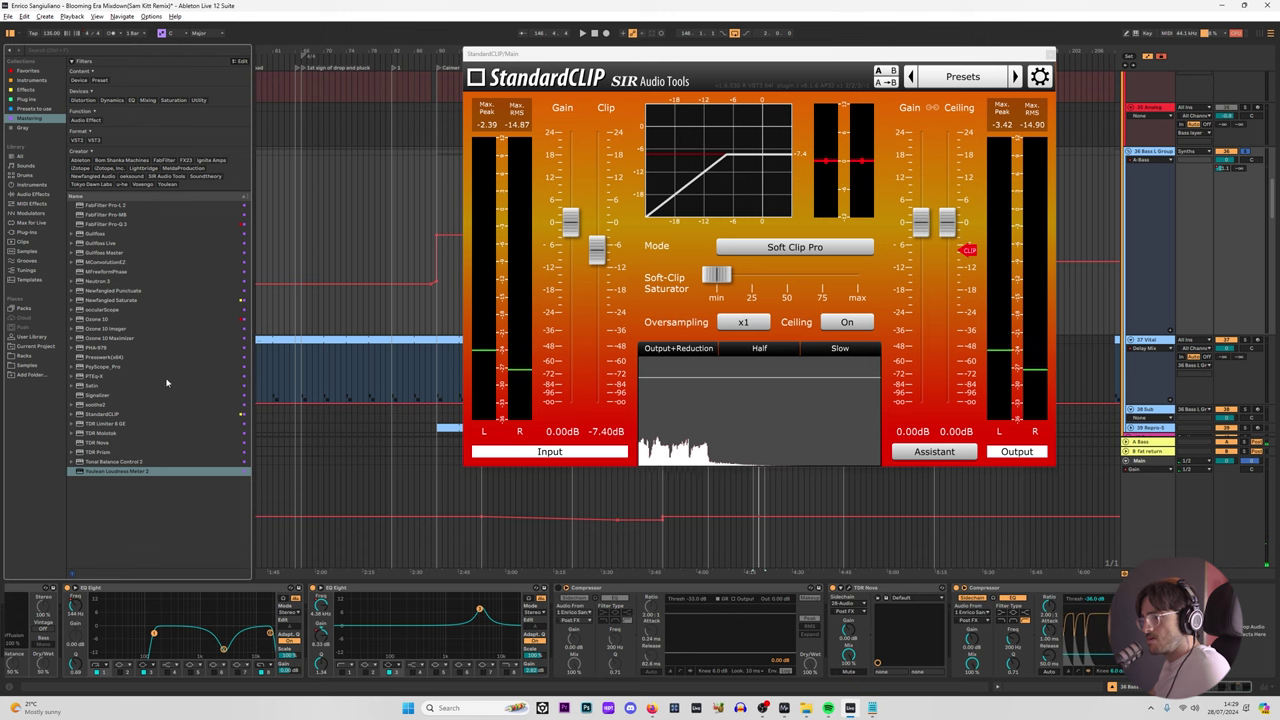
pyautogui.moveTo(140, 414); pyautogui.dragTo(162, 400)
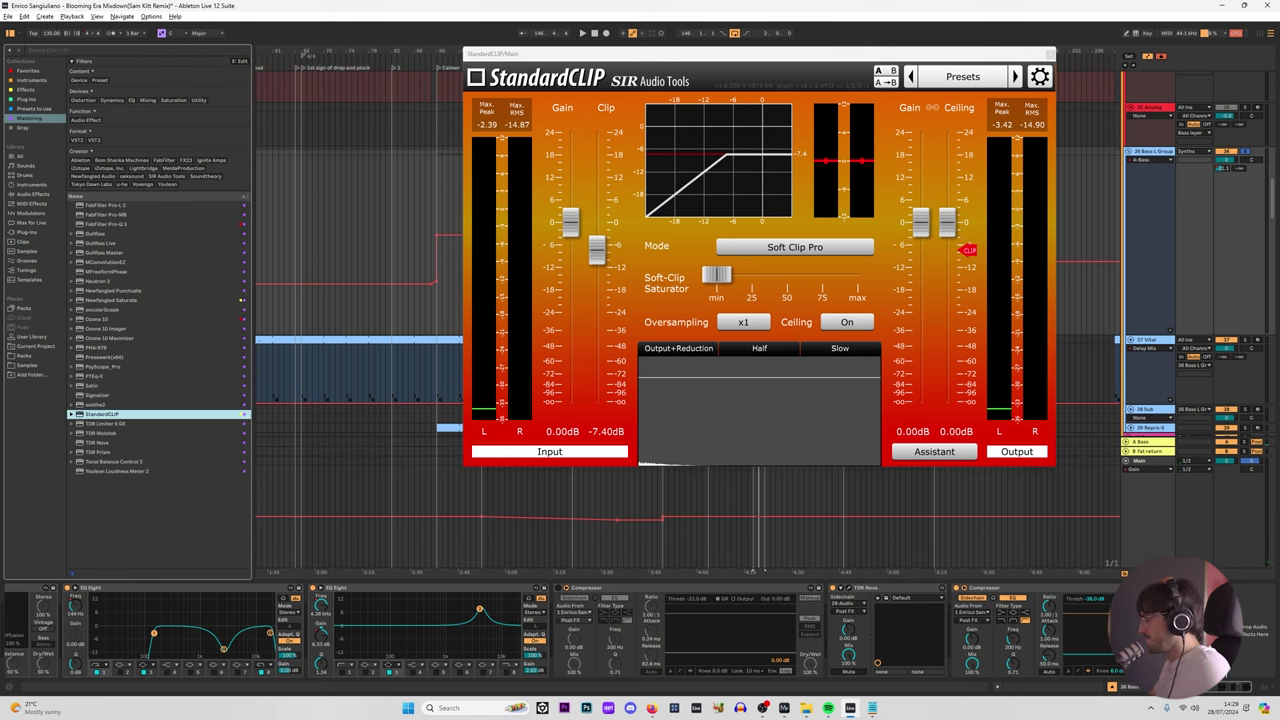
pyautogui.press('space')
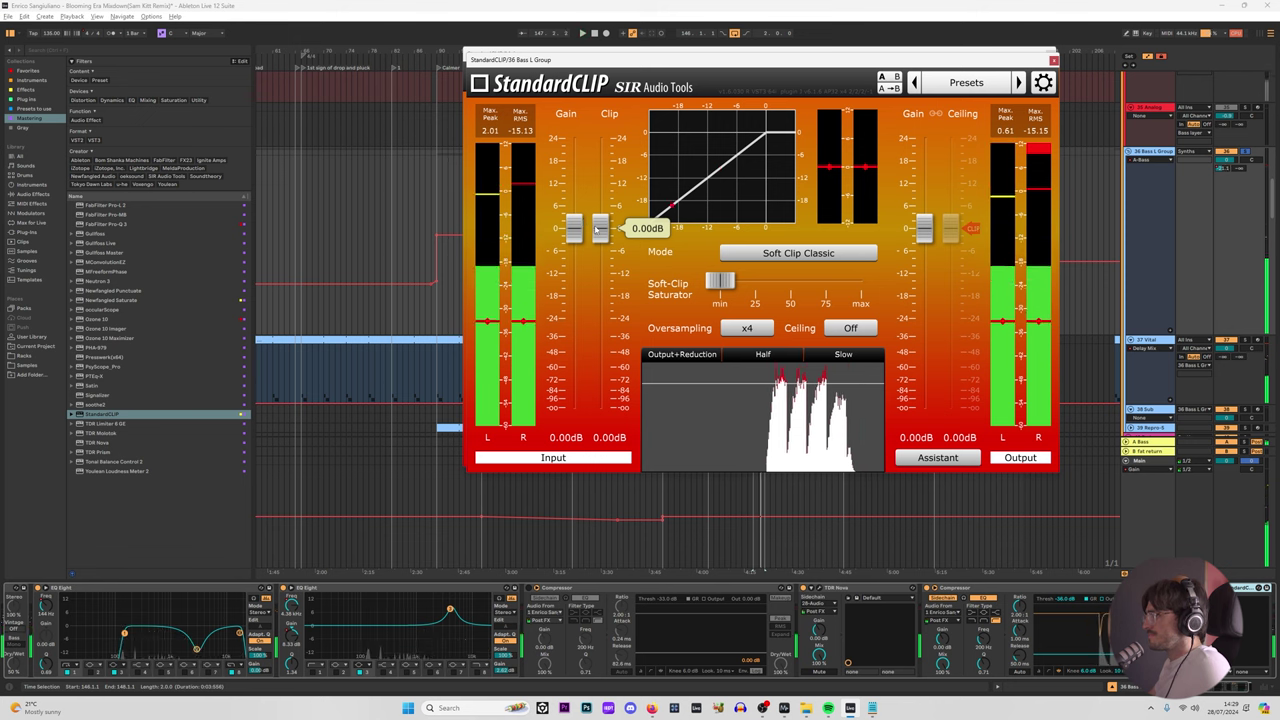
pyautogui.moveTo(600, 228); pyautogui.dragTo(598, 262)
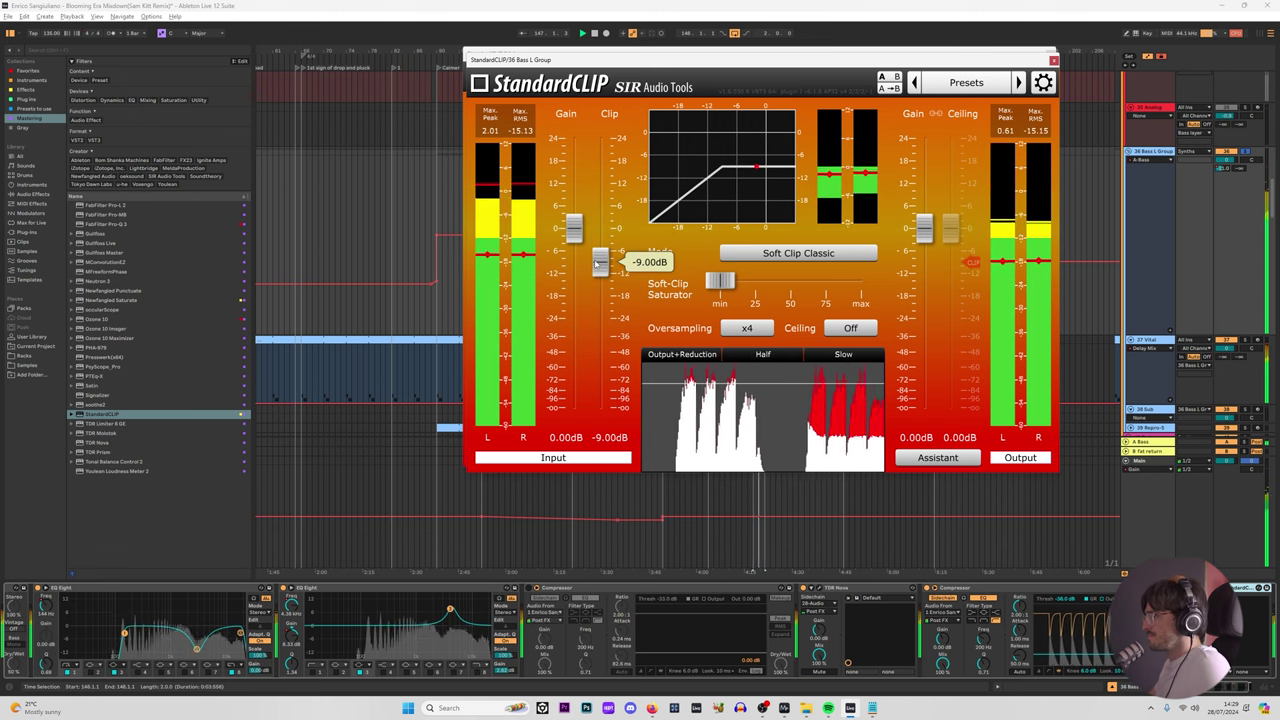
# Step: Examine the device chains of the Vital, Sub, Repro-5 and other synth tracks, plus the Synths and Bass layer groups, returning to Bass L Group
pyautogui.click(1160, 384)
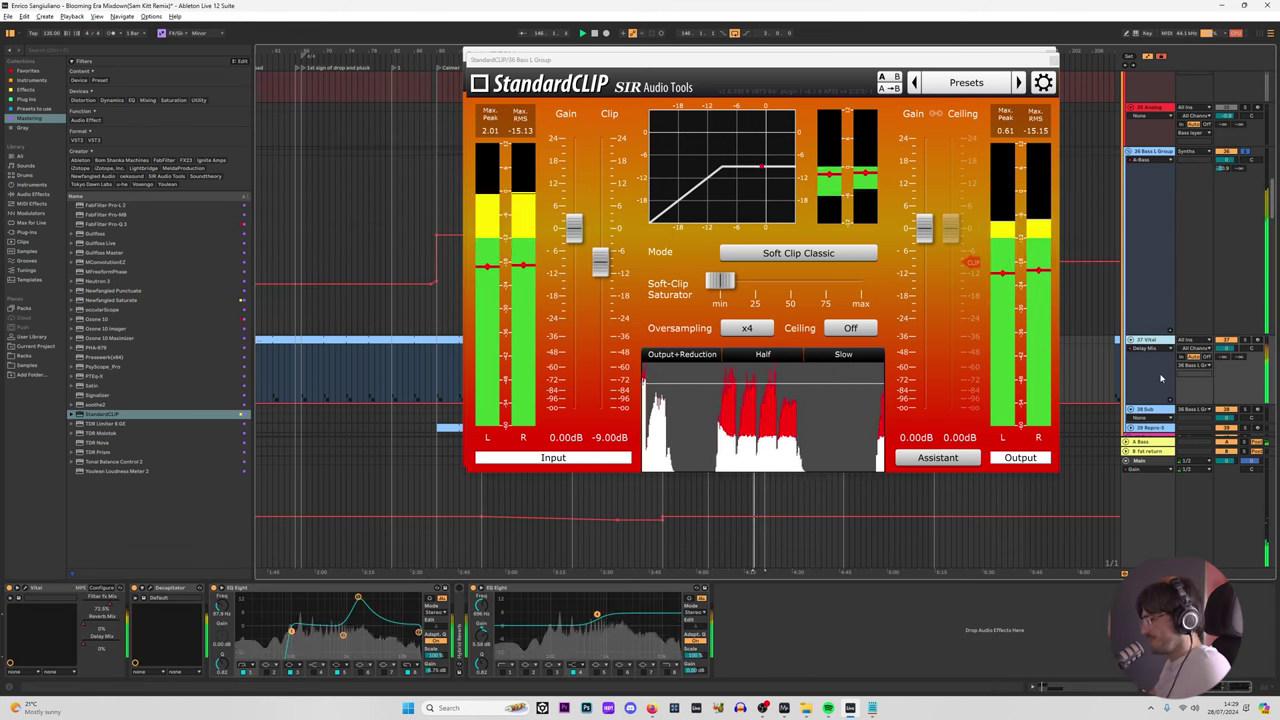
pyautogui.press('space')
pyautogui.click(1151, 409)
pyautogui.scroll(-2, 1151, 407)
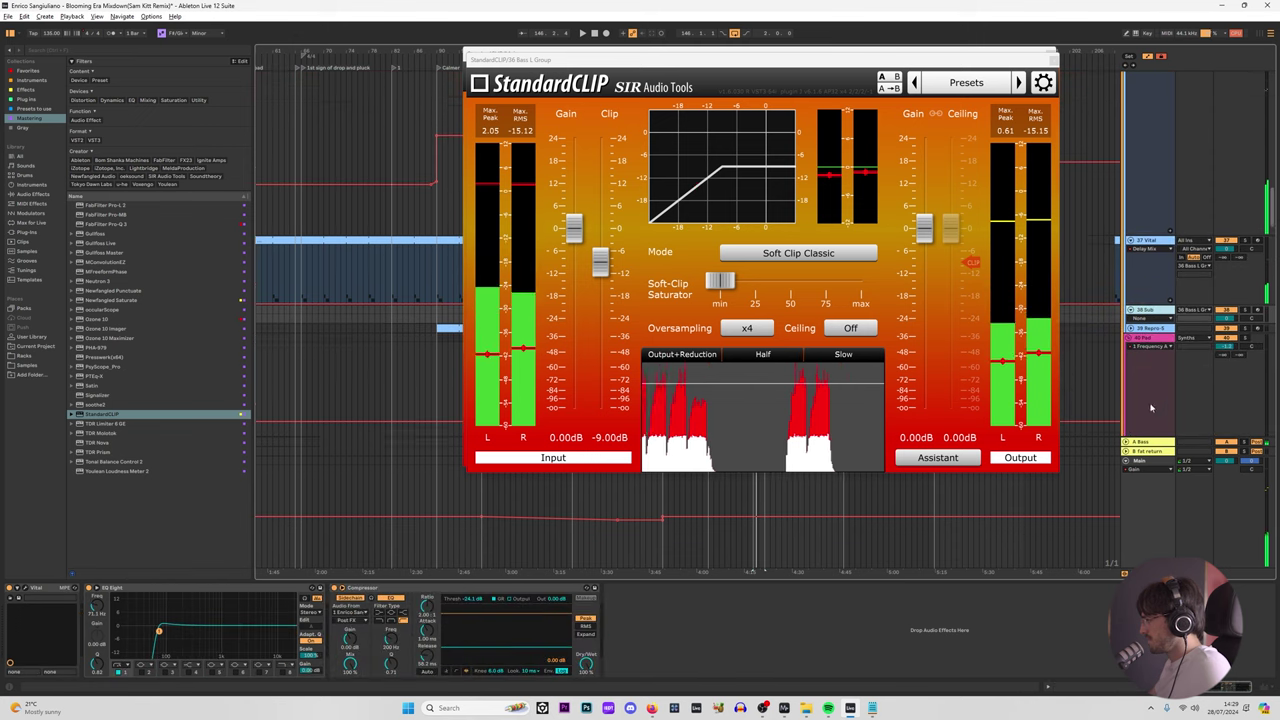
pyautogui.click(1152, 313)
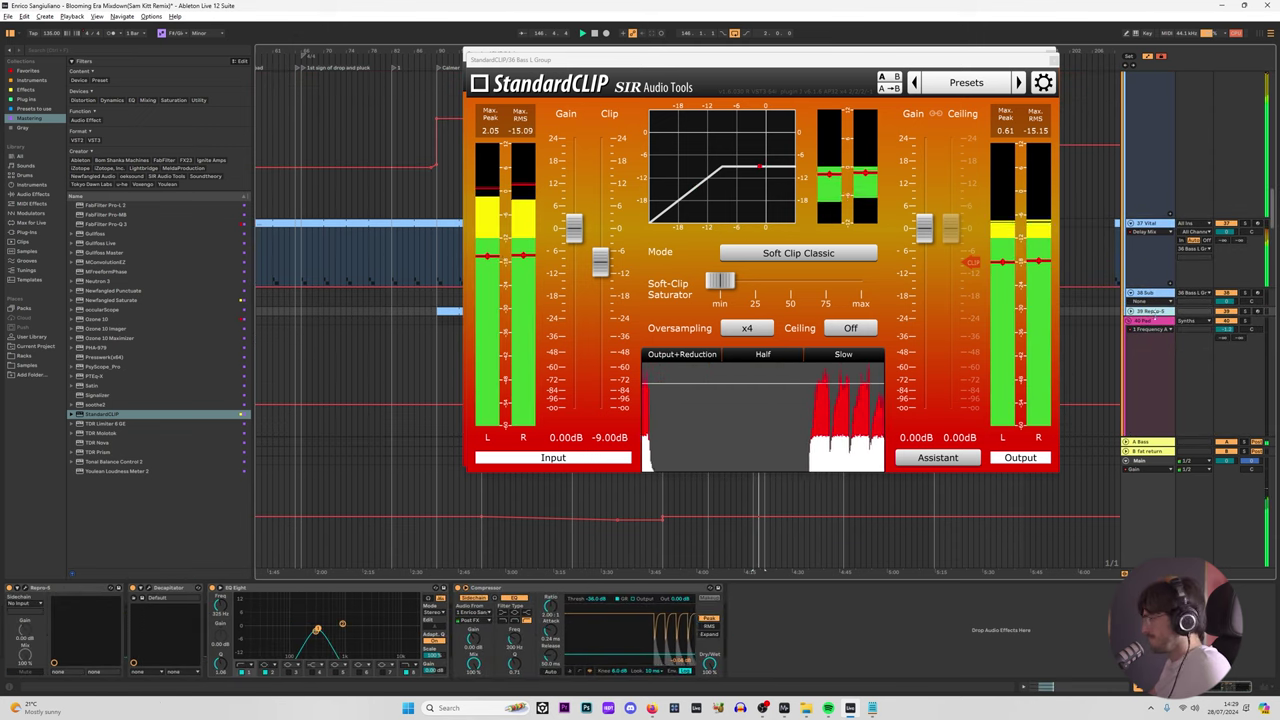
pyautogui.scroll(-3, 1154, 313)
pyautogui.scroll(-1, 1152, 313)
pyautogui.click(1147, 249)
pyautogui.scroll(6, 1147, 250)
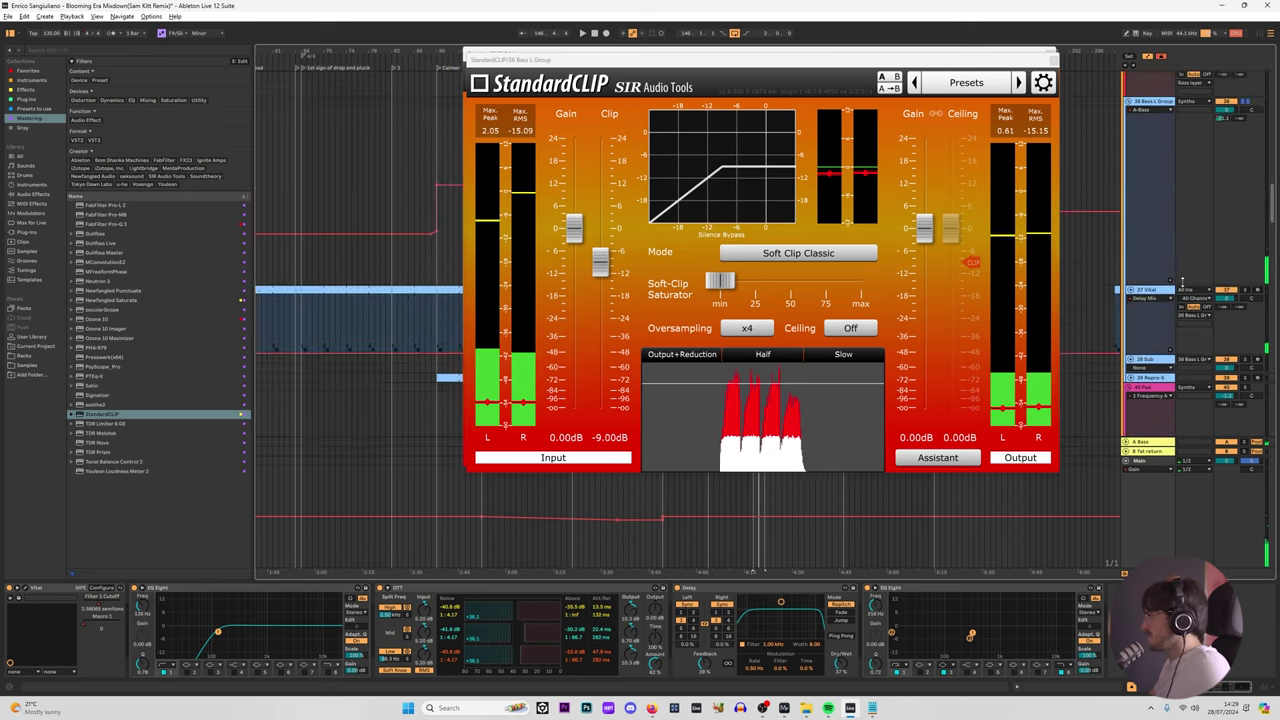
pyautogui.scroll(4, 1147, 250)
pyautogui.click(1147, 240)
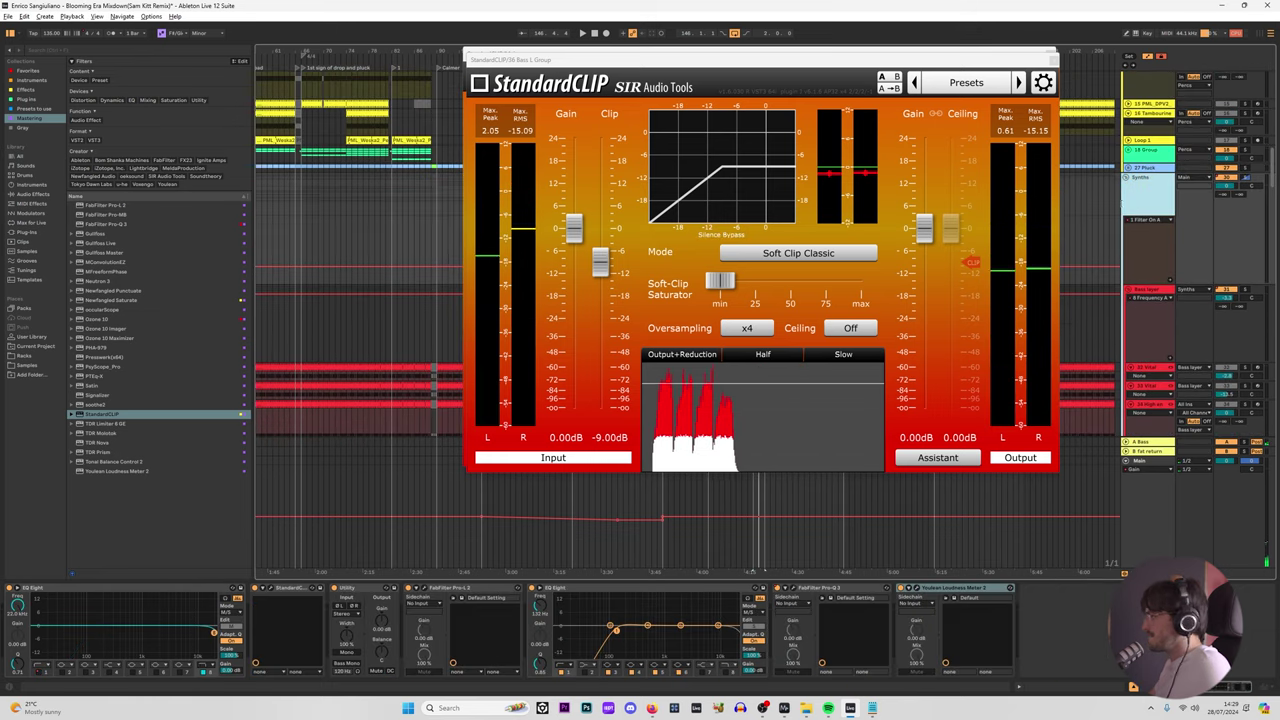
pyautogui.click(472, 589)
pyautogui.click(843, 590)
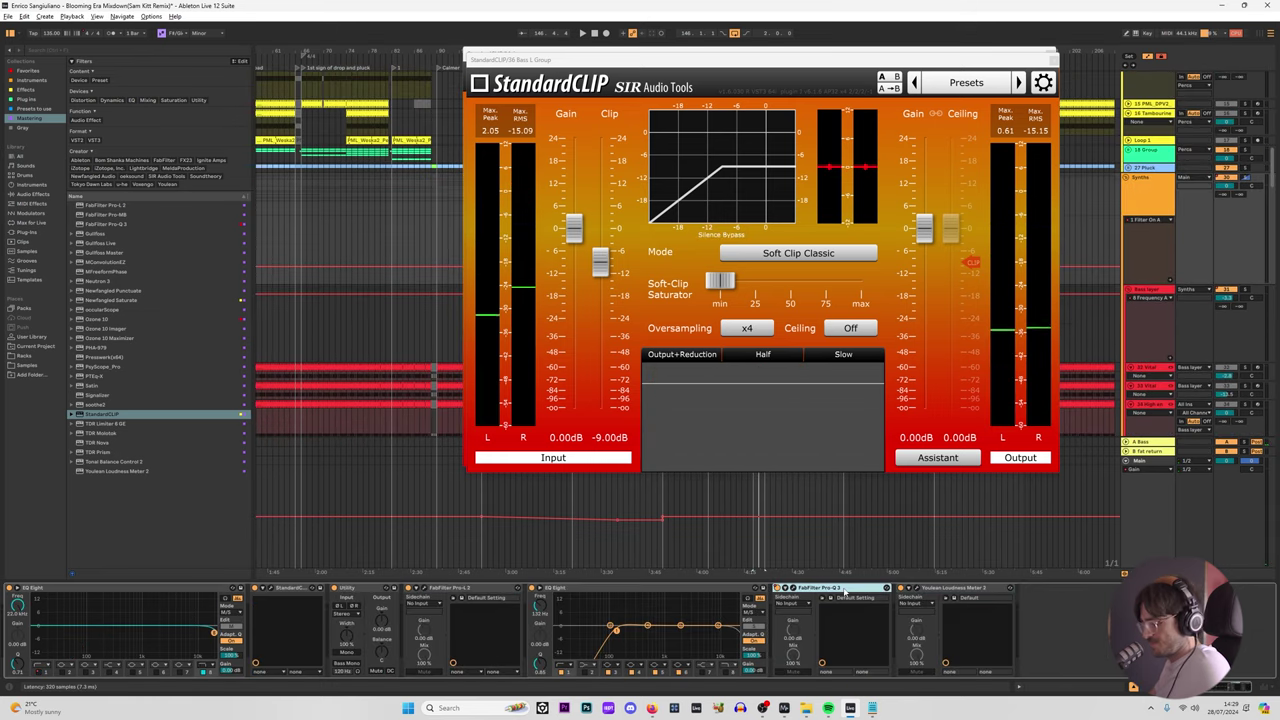
pyautogui.scroll(-5, 1163, 297)
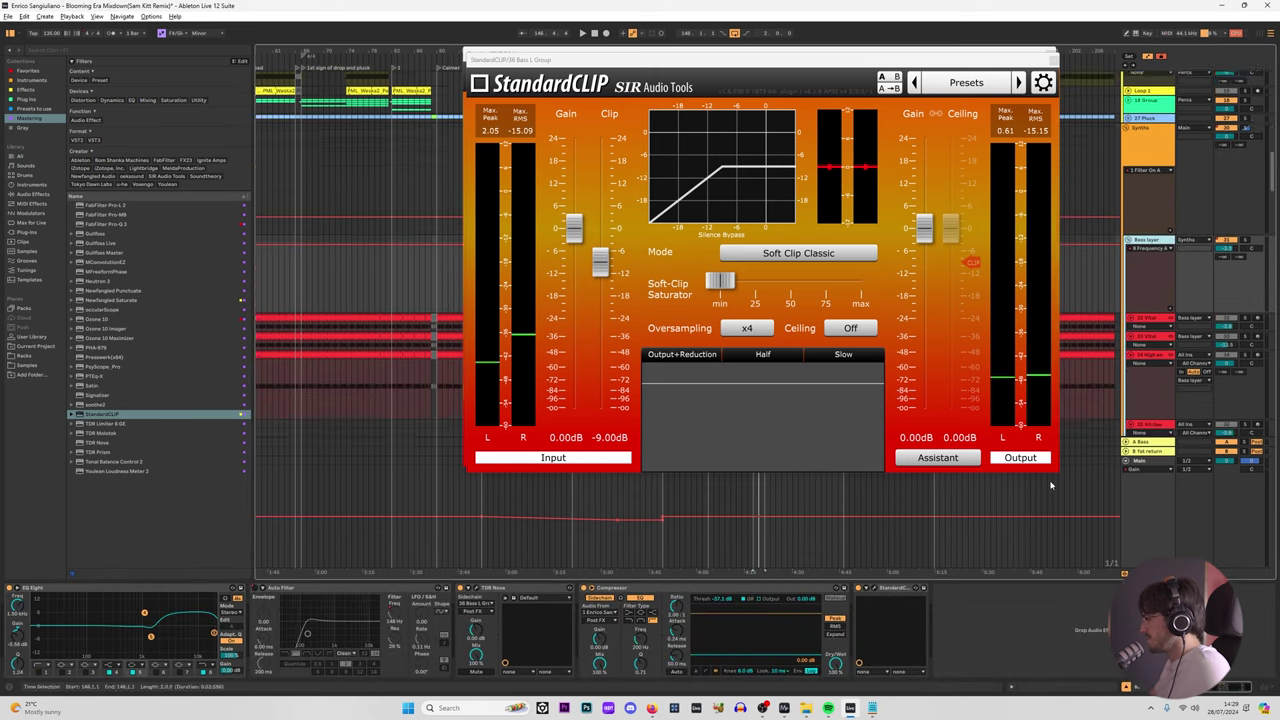
pyautogui.click(1150, 288)
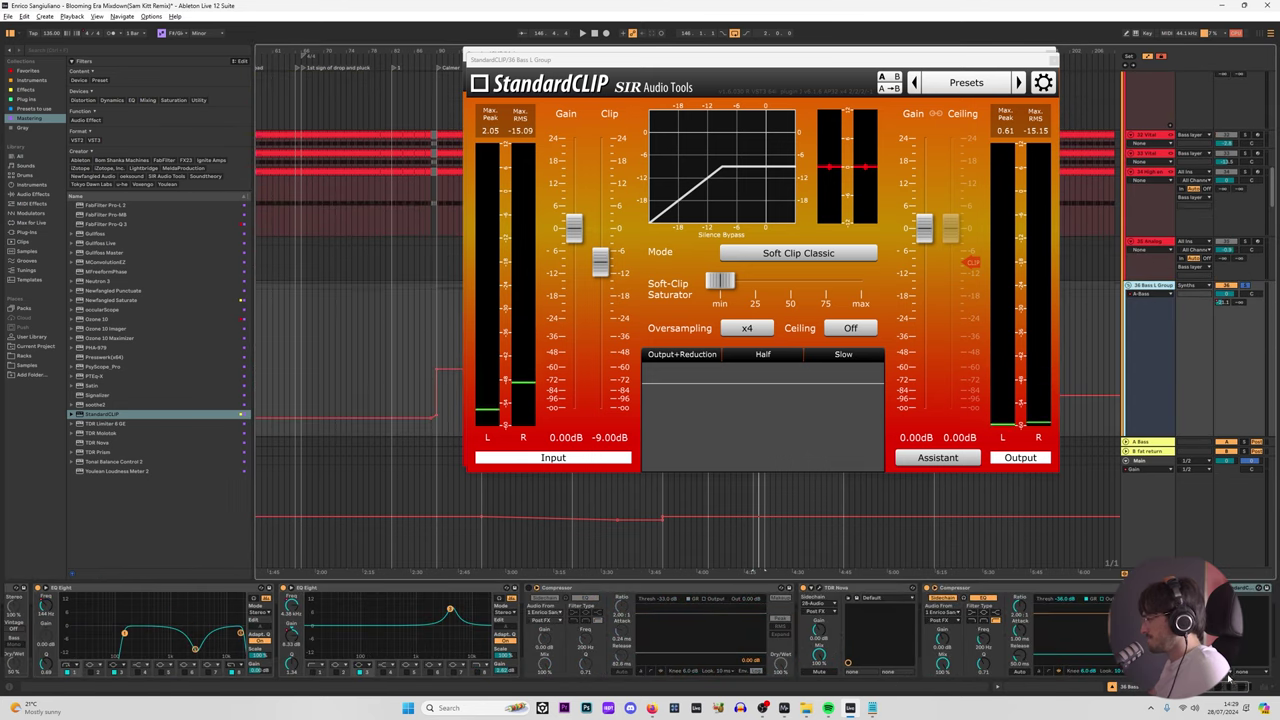
# Step: Reopen the Bass L Group's StandardCLIP and play from the Calmer marker at bar 90 to watch its clipping
pyautogui.hscroll(2, 1245, 650)
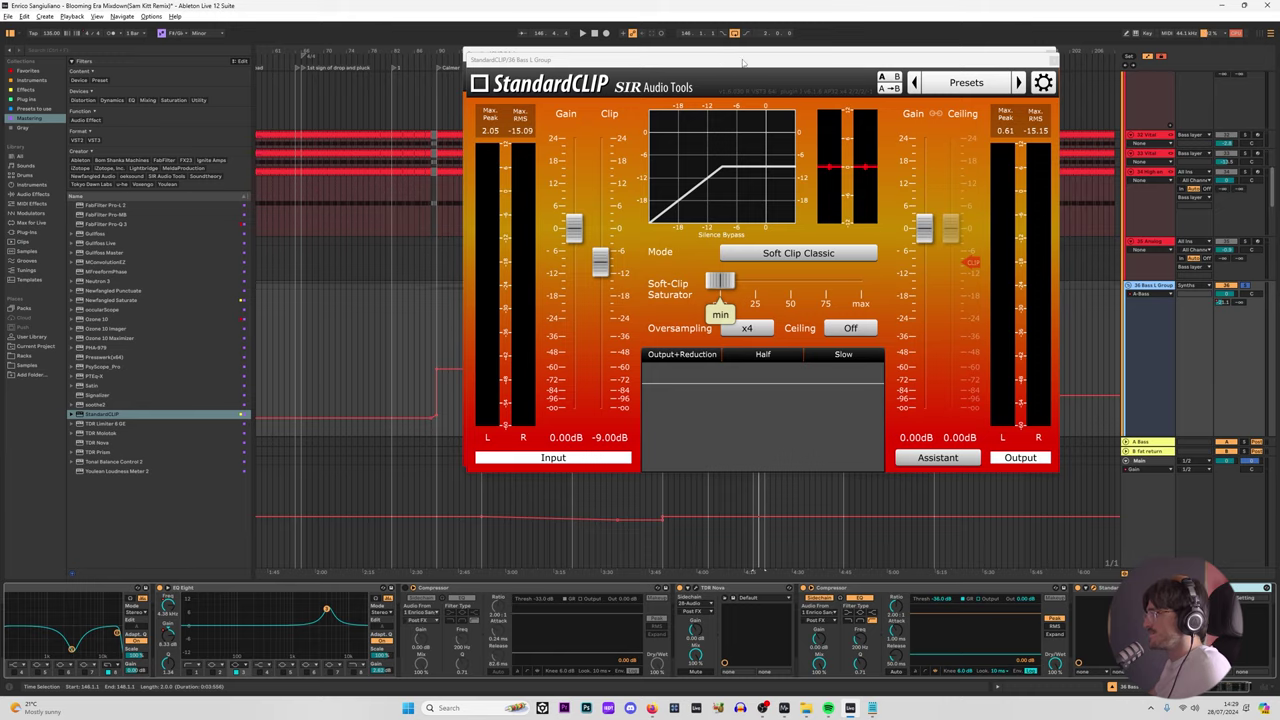
pyautogui.moveTo(743, 63); pyautogui.dragTo(929, 181)
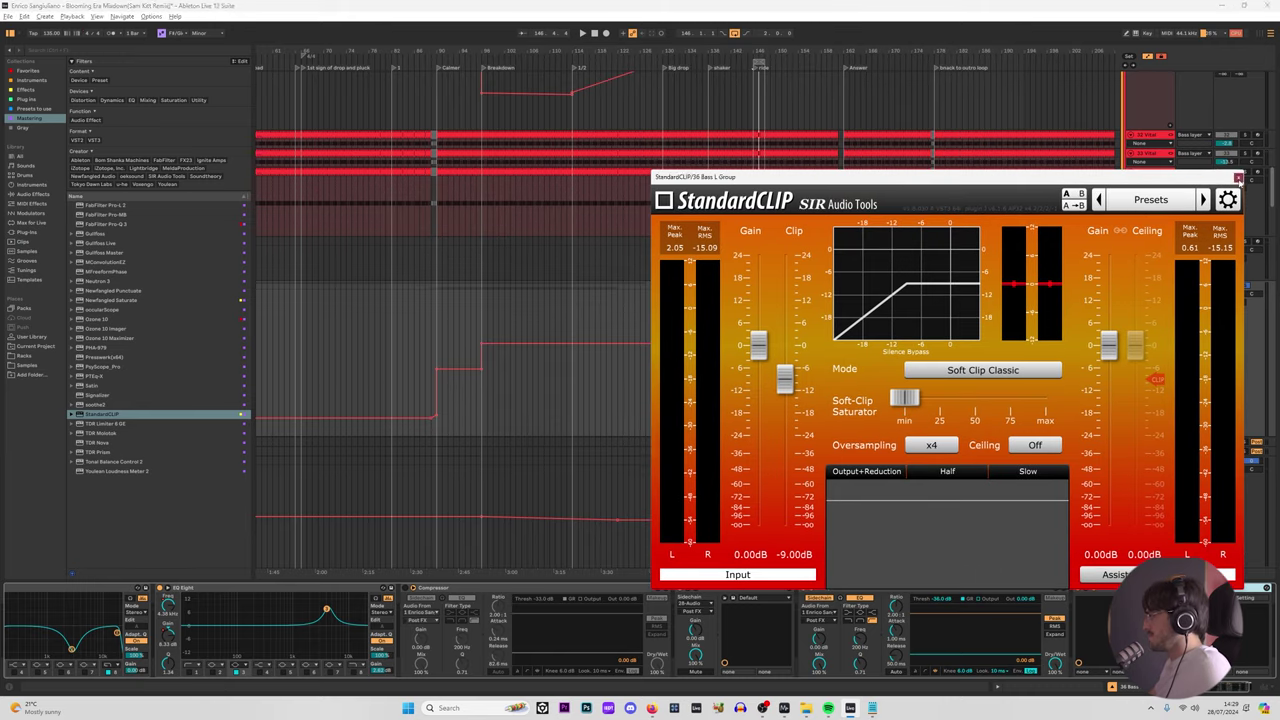
pyautogui.click(1238, 178)
pyautogui.click(1090, 592)
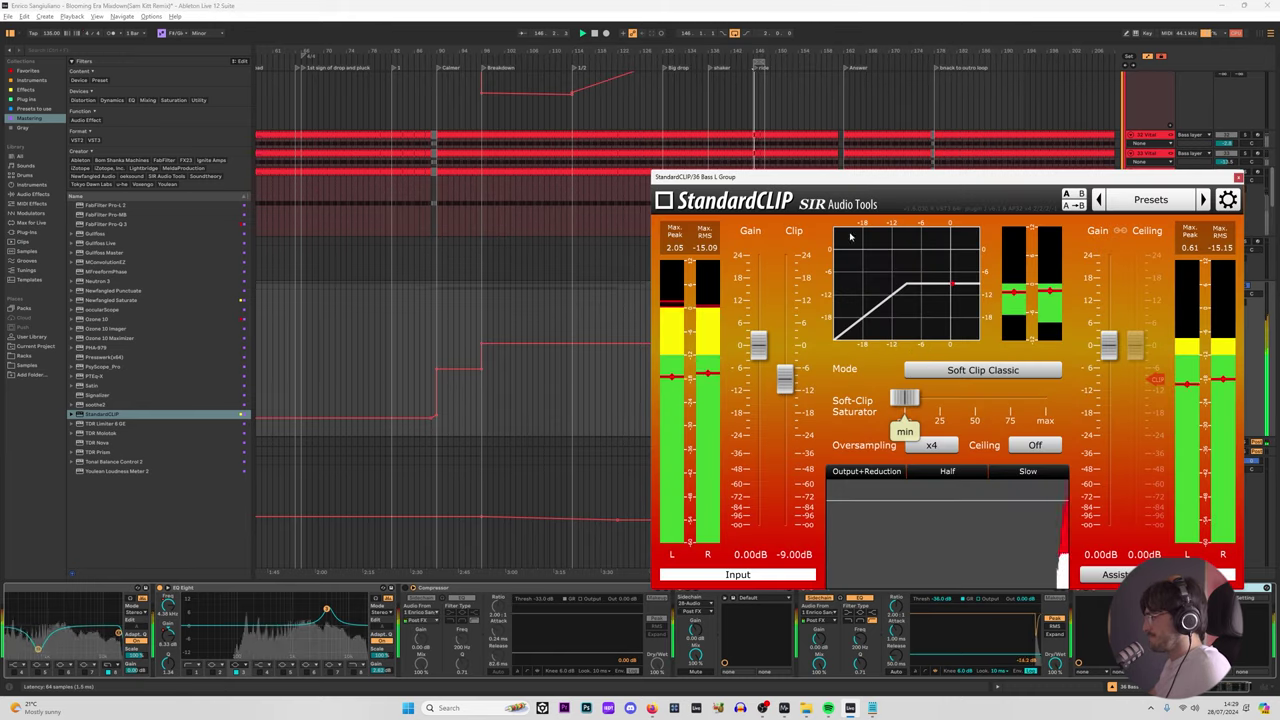
pyautogui.moveTo(876, 177); pyautogui.dragTo(712, 80)
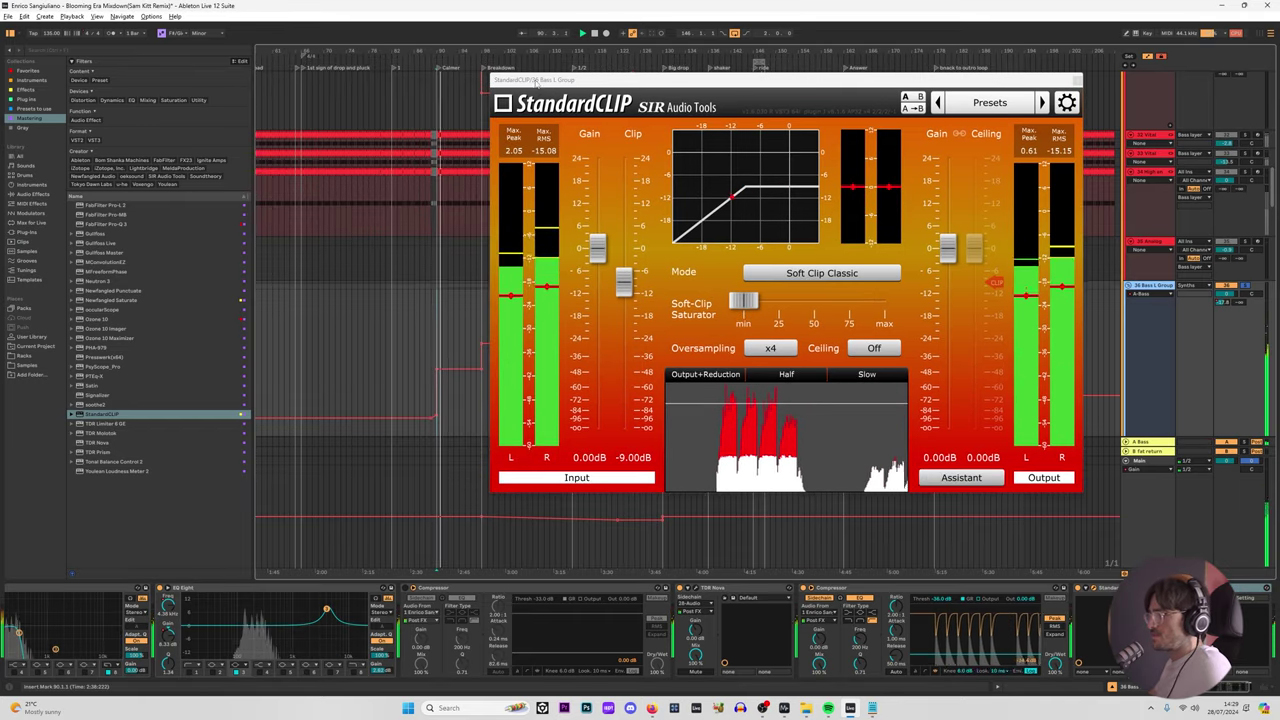
pyautogui.moveTo(544, 80); pyautogui.dragTo(642, 77)
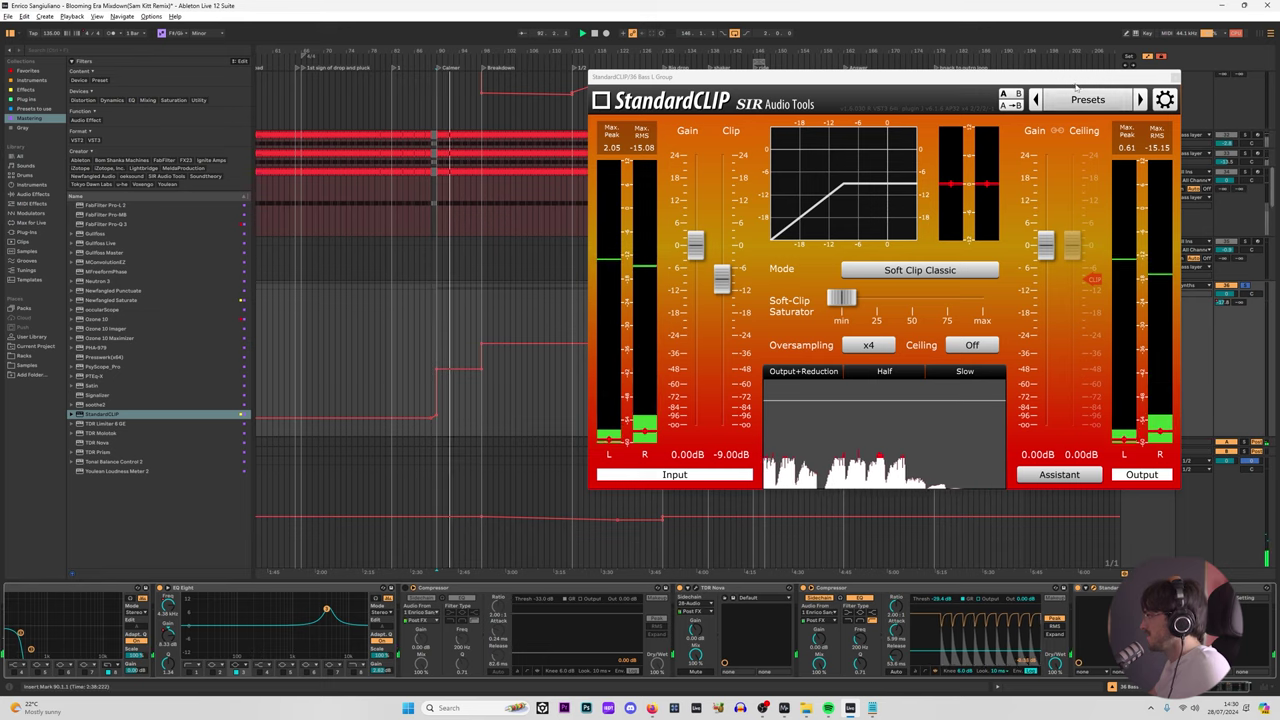
pyautogui.moveTo(1075, 78); pyautogui.dragTo(940, 62)
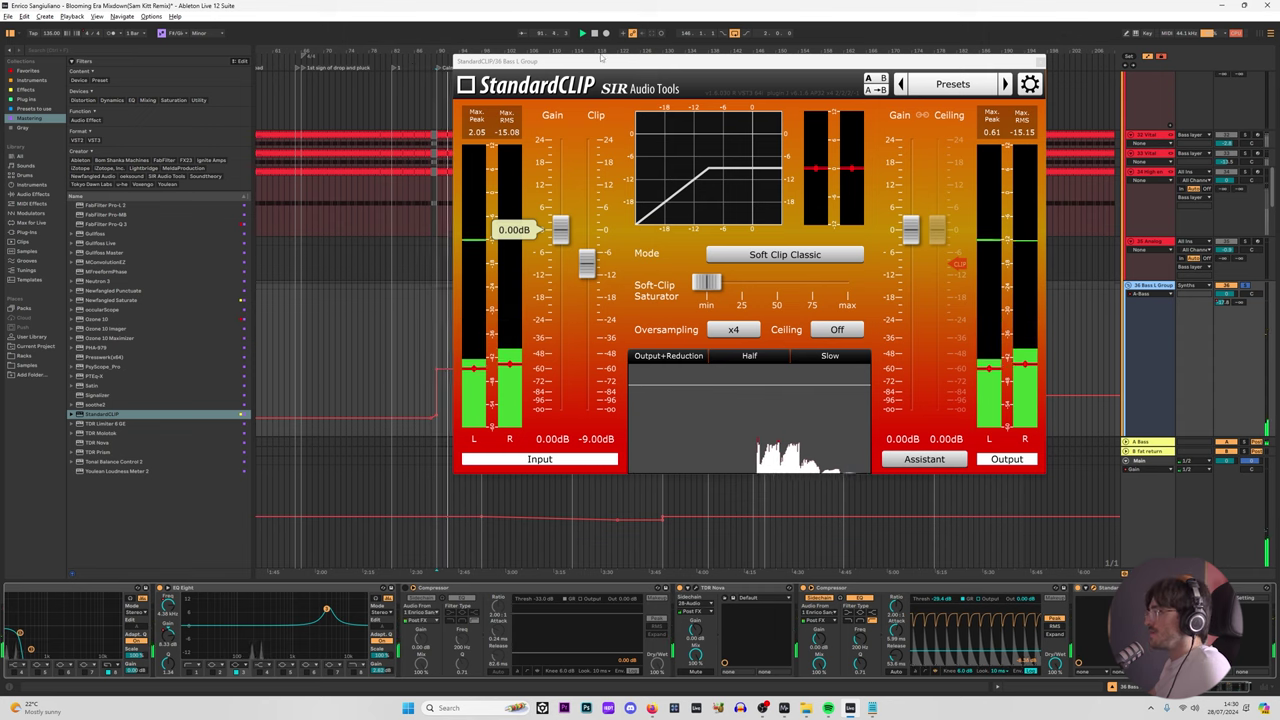
pyautogui.moveTo(603, 61); pyautogui.dragTo(806, 42)
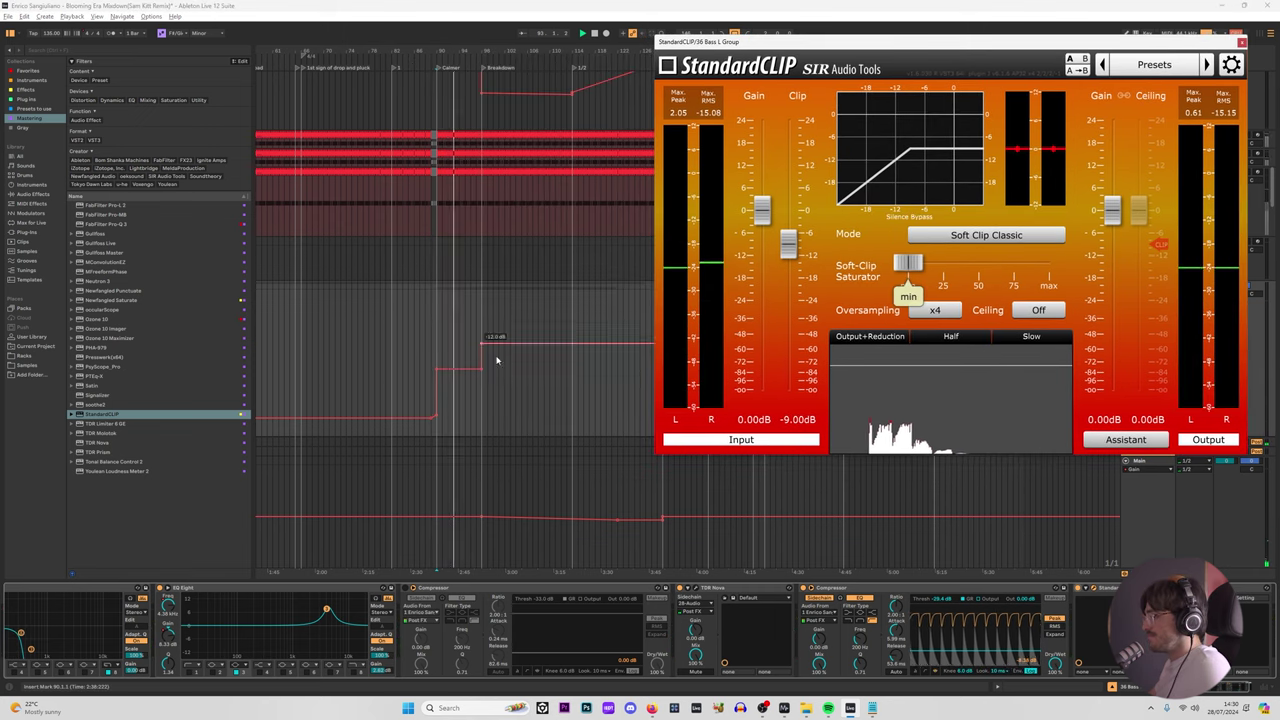
# Step: Play from the Breakdown marker at bar 98 and from bar 83 to compare StandardCLIP's reduction on the bass
pyautogui.click(480, 323)
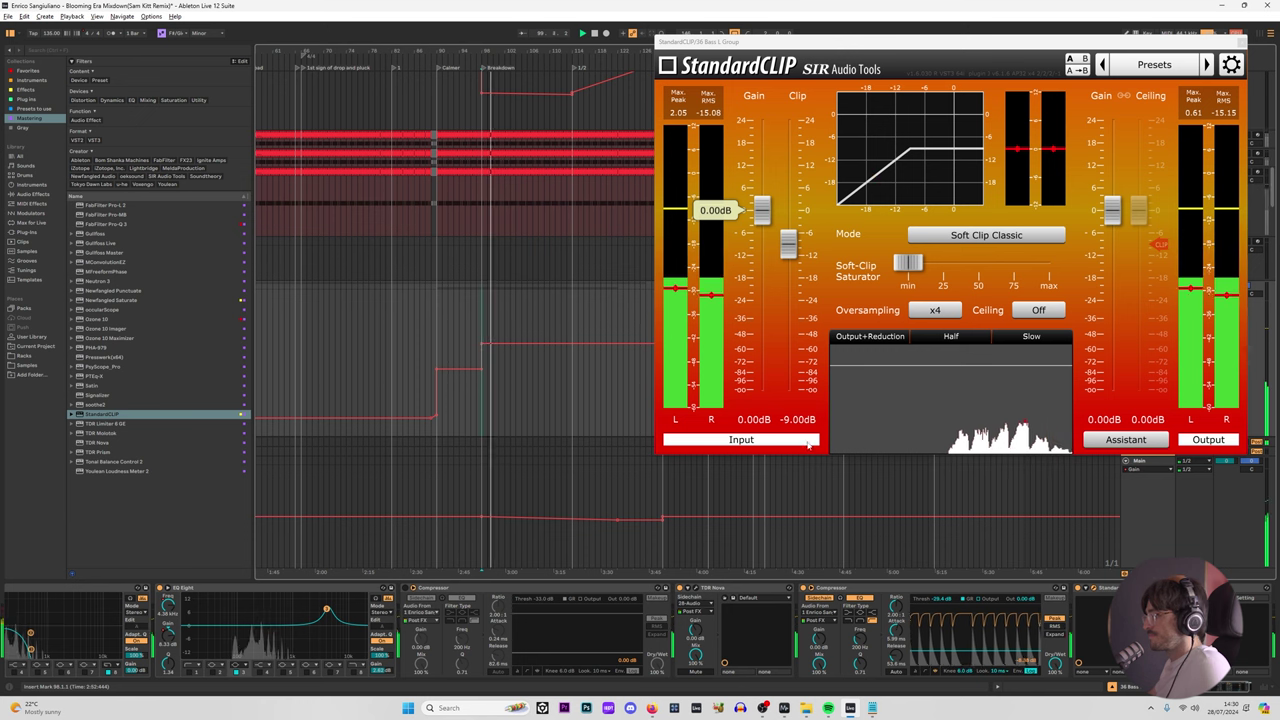
pyautogui.press('space')
pyautogui.press('space')
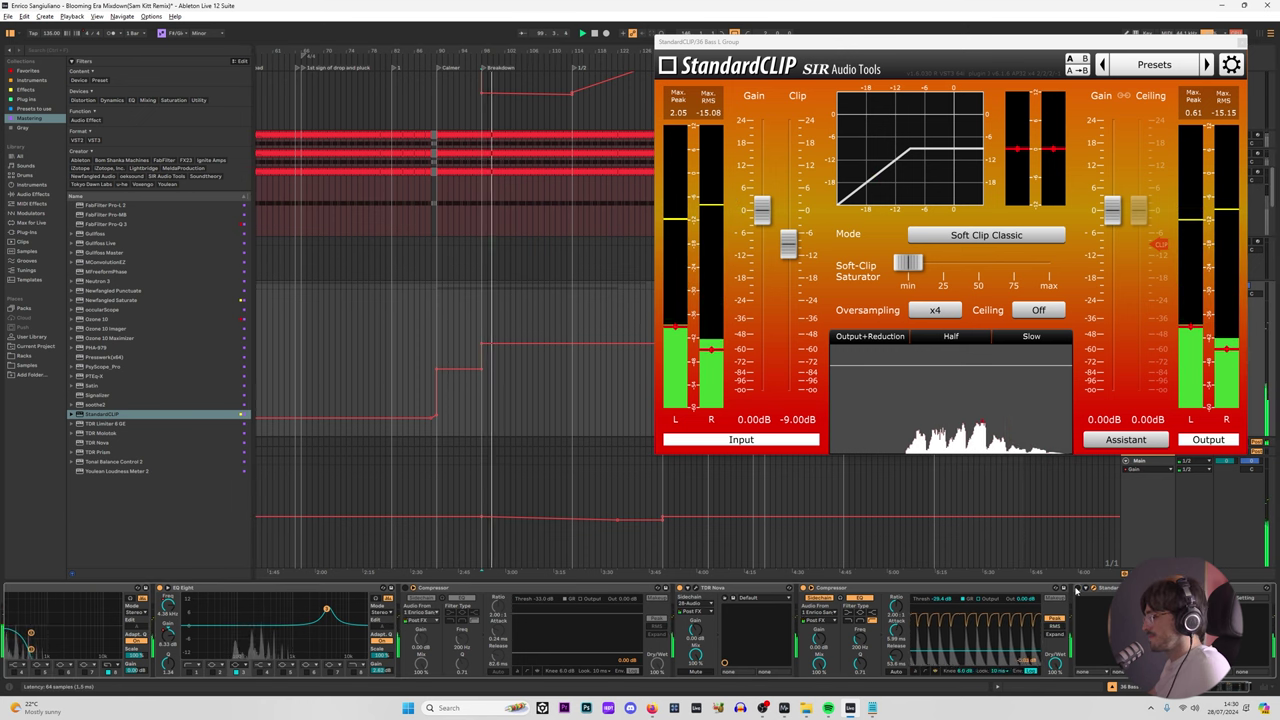
pyautogui.press('space')
pyautogui.press('space')
pyautogui.click(390, 349)
pyautogui.press('space')
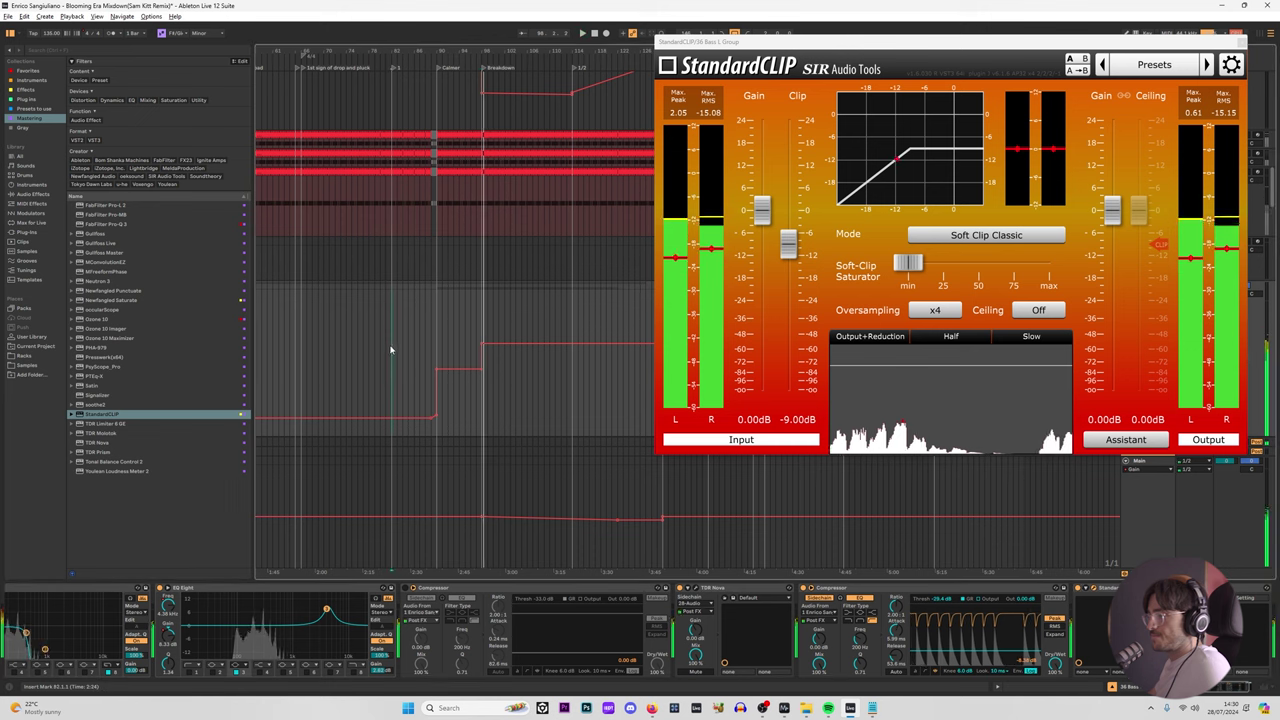
pyautogui.press('space')
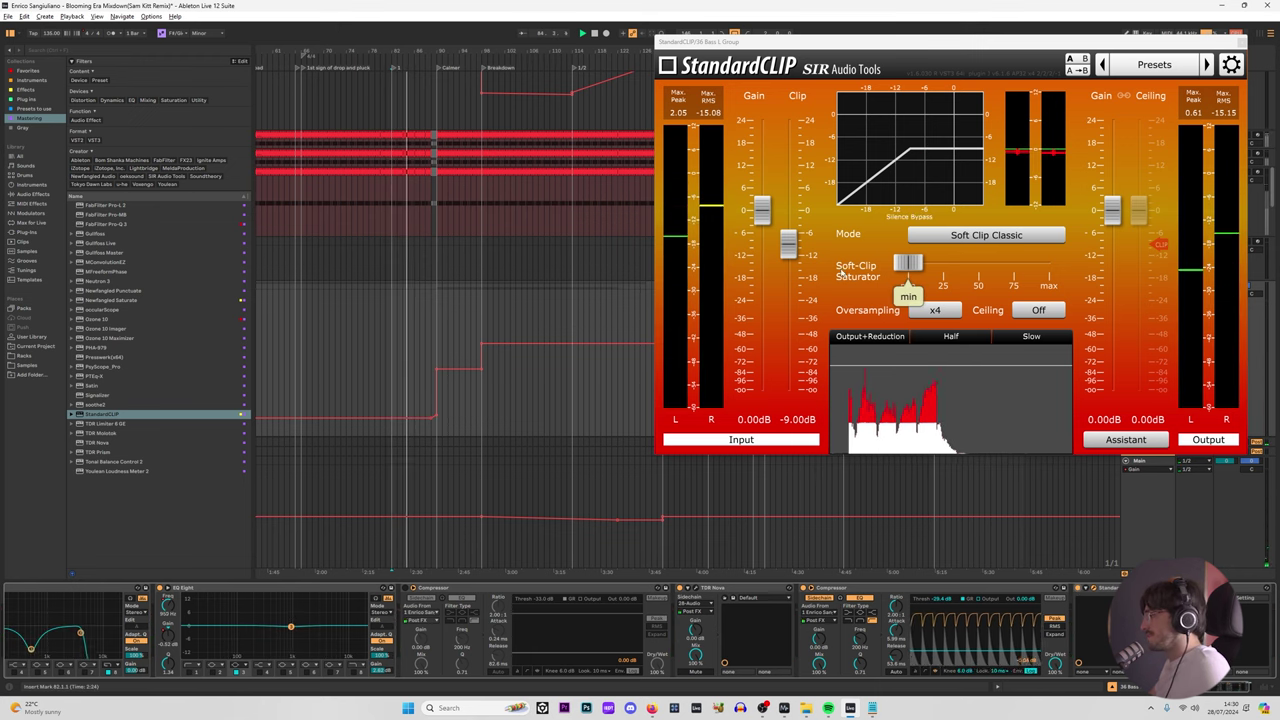
# Step: Uncover the timeline around the Big drop and toggle the bass group's StandardCLIP during playback from bar 130
pyautogui.moveTo(739, 42); pyautogui.dragTo(215, 64)
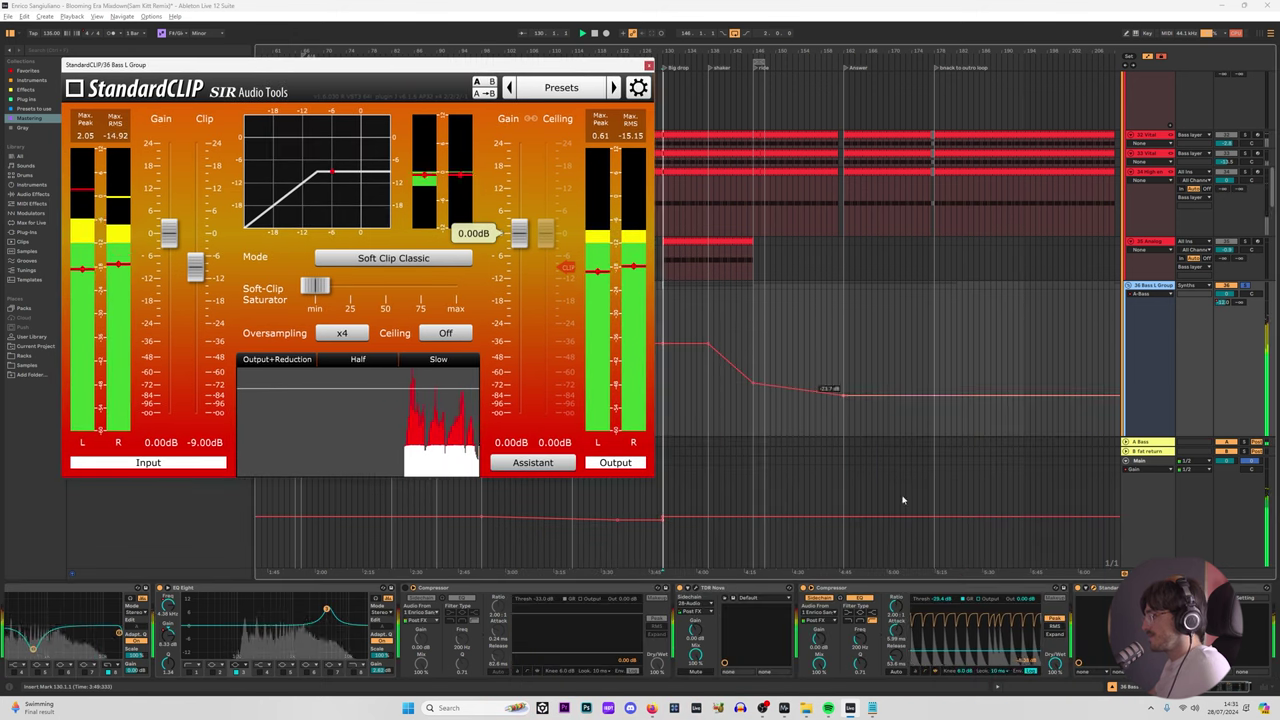
pyautogui.click(1079, 589)
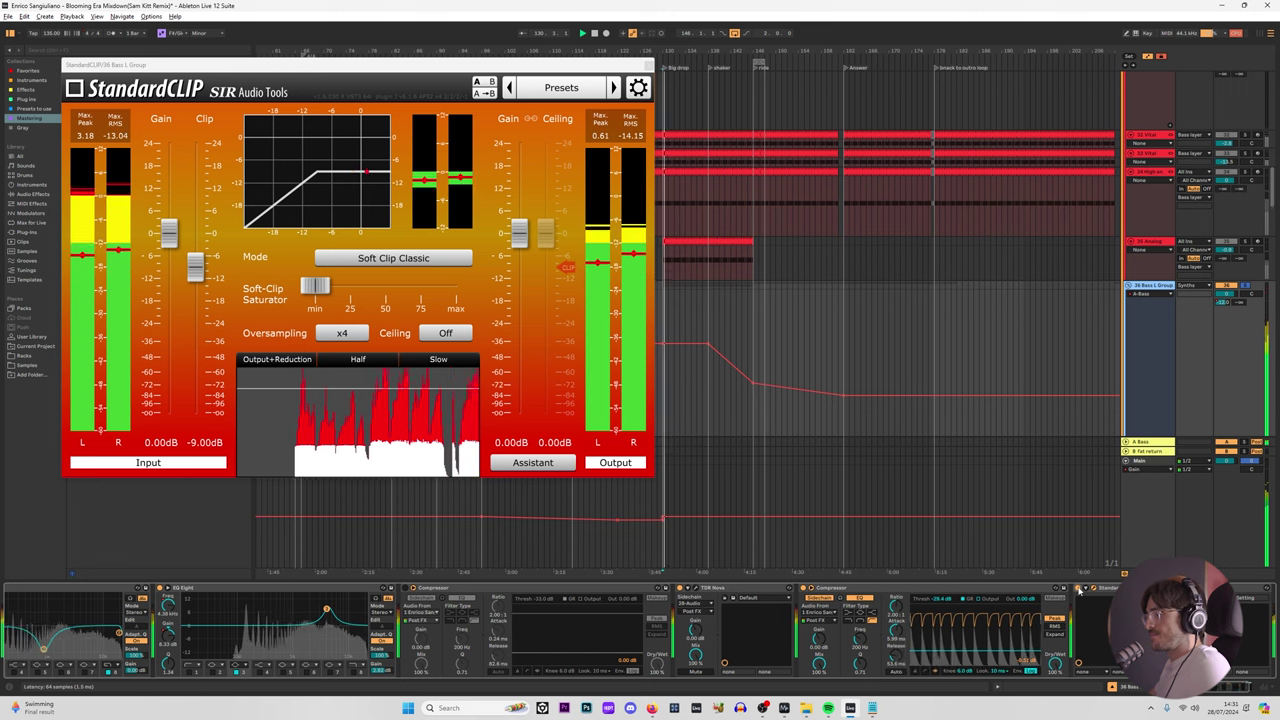
# Step: Audition the bass group's StandardCLIP with x1 oversampling from the Calmer marker, and switch the oversampling to x32
pyautogui.click(648, 65)
pyautogui.click(436, 351)
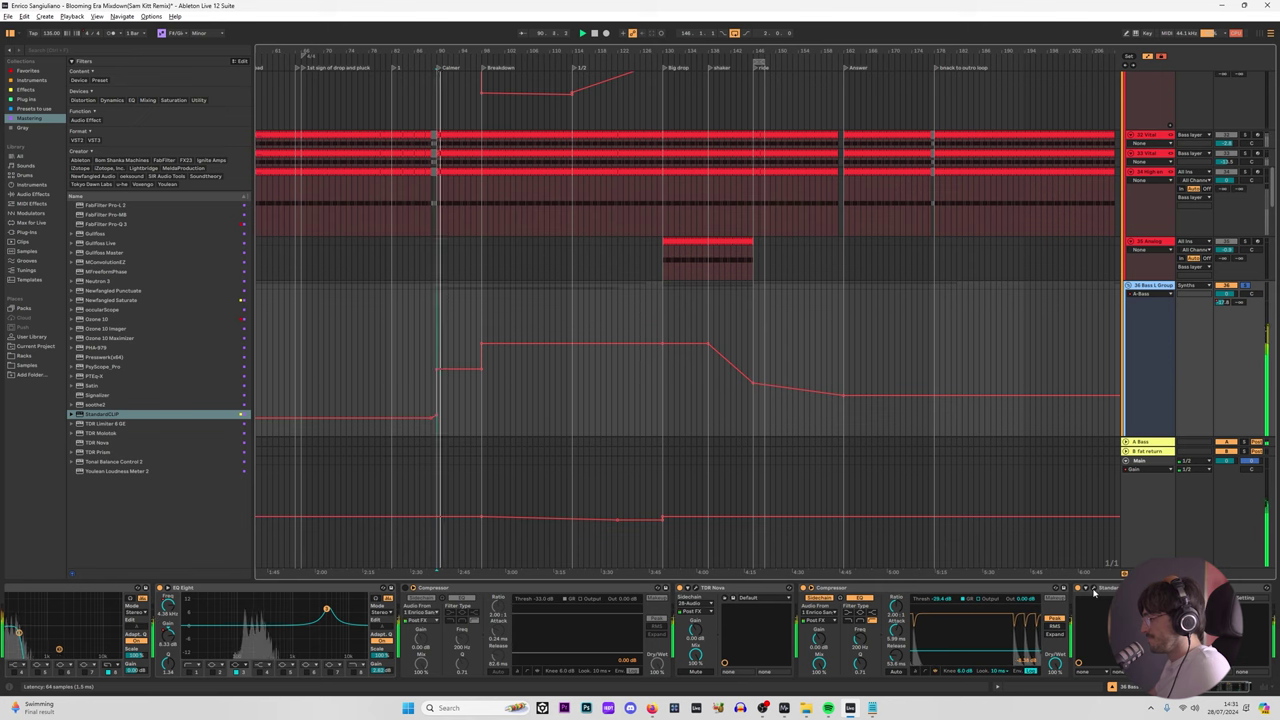
pyautogui.click(1094, 593)
pyautogui.click(342, 333)
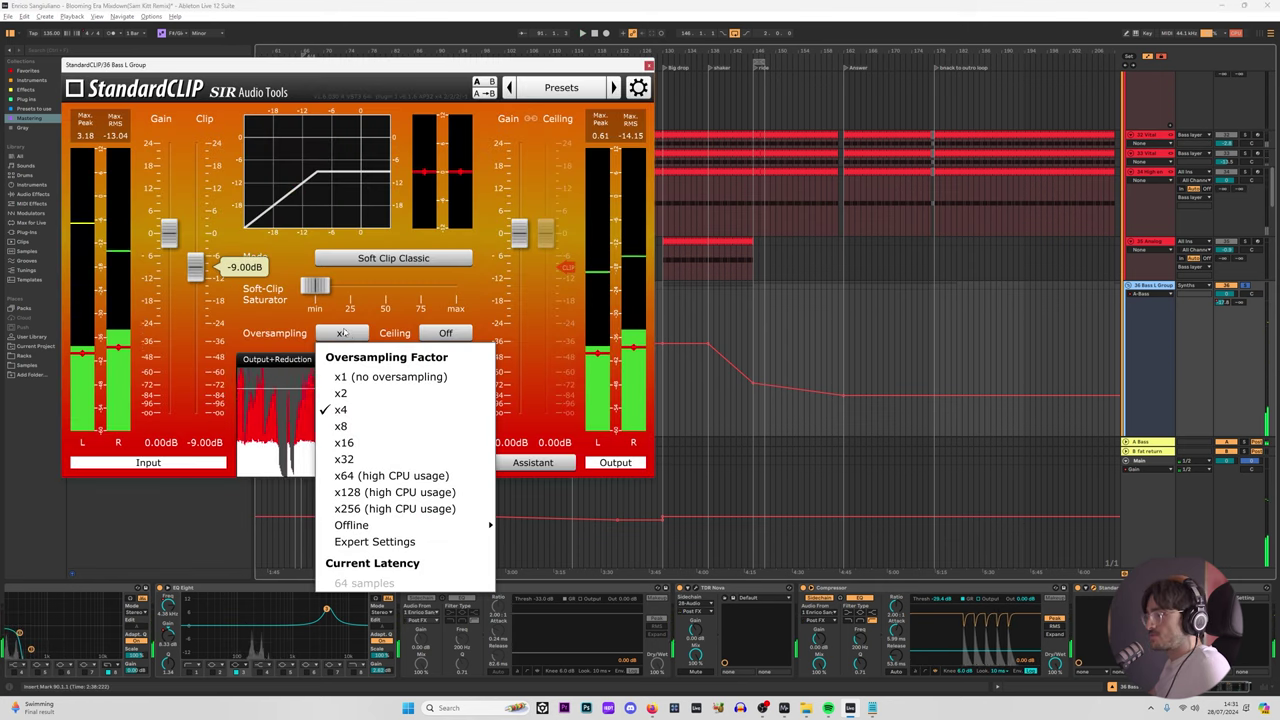
pyautogui.click(380, 376)
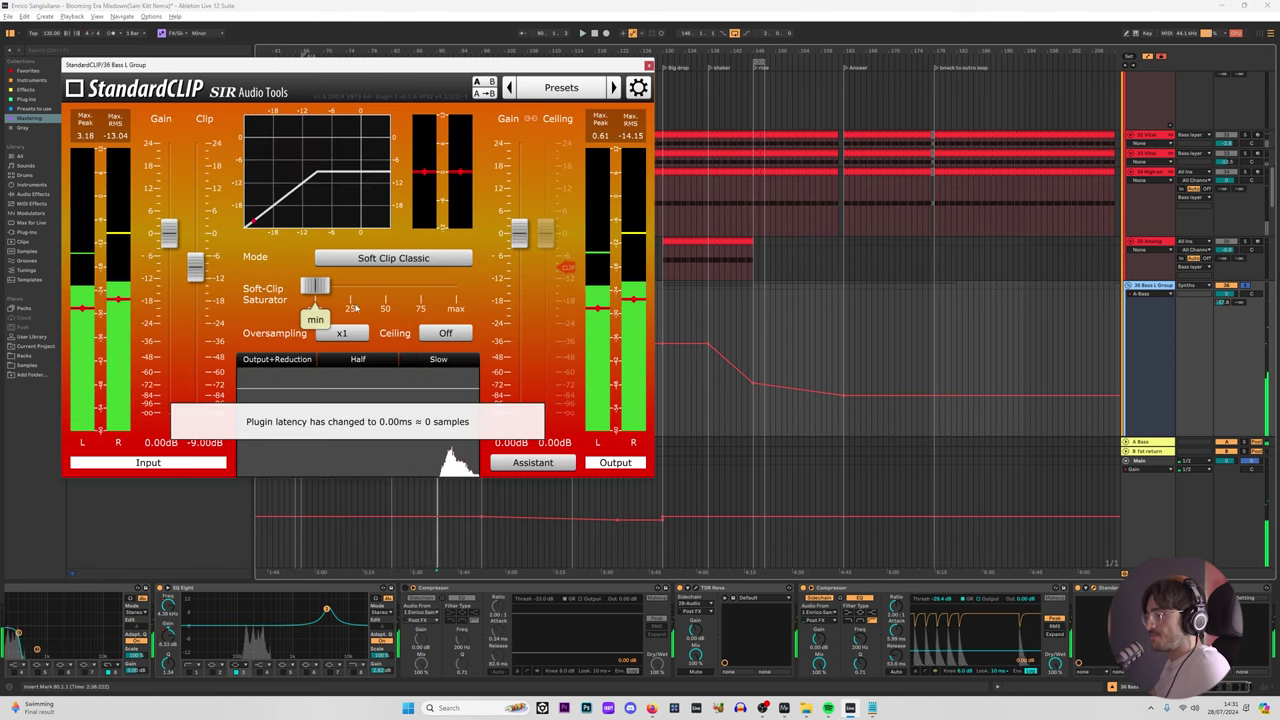
pyautogui.press('space')
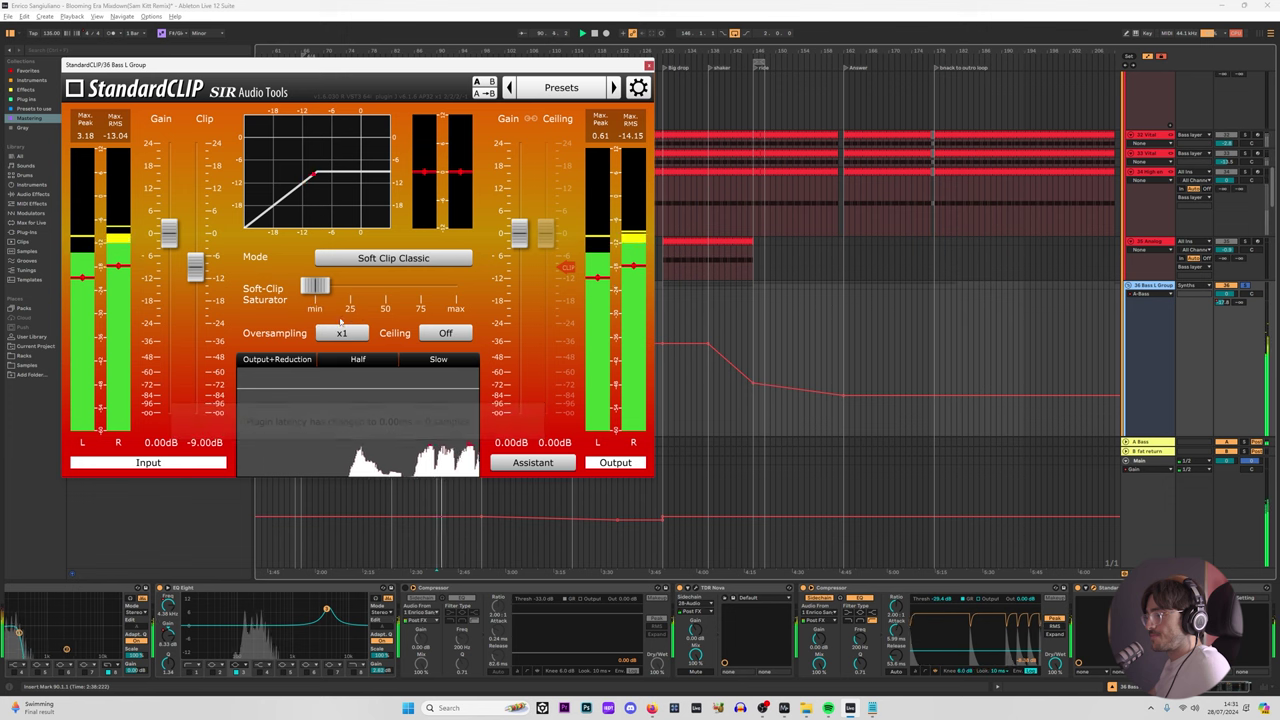
pyautogui.click(343, 335)
pyautogui.click(387, 460)
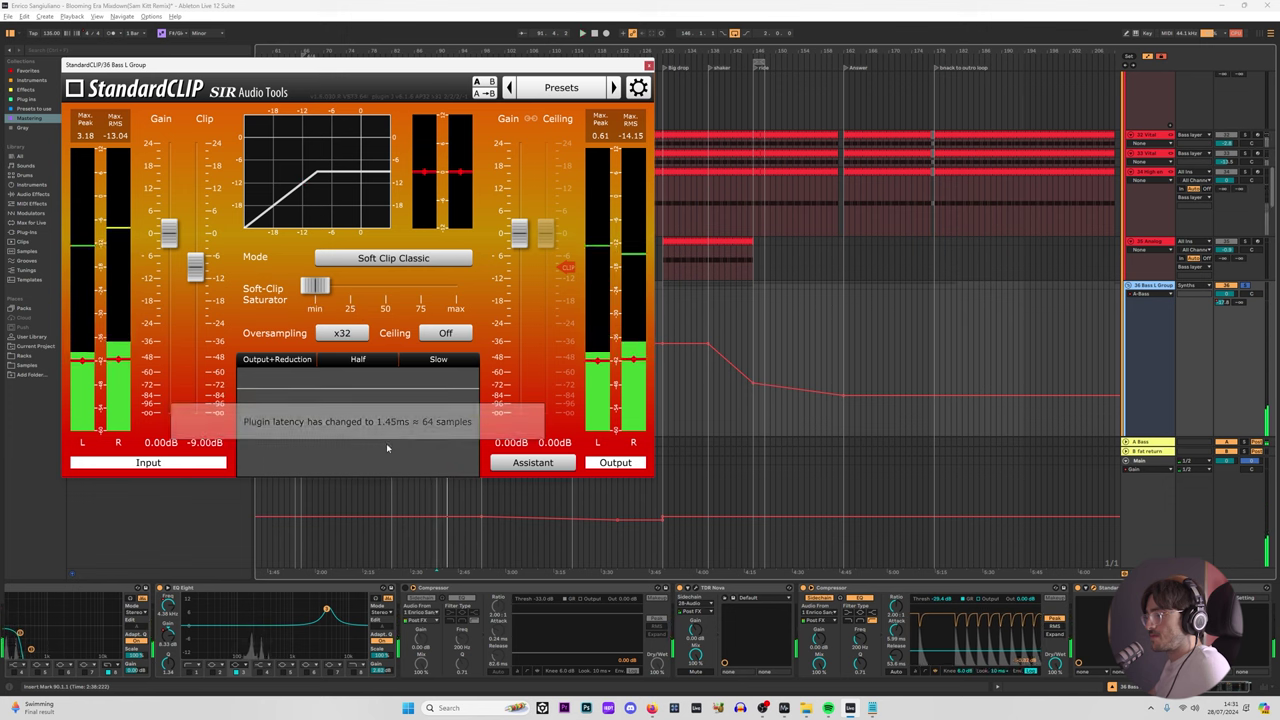
# Step: Set the oversampling of the Bass L Group's StandardCLIP to x1 and close the plugin window
pyautogui.click(340, 334)
pyautogui.click(392, 373)
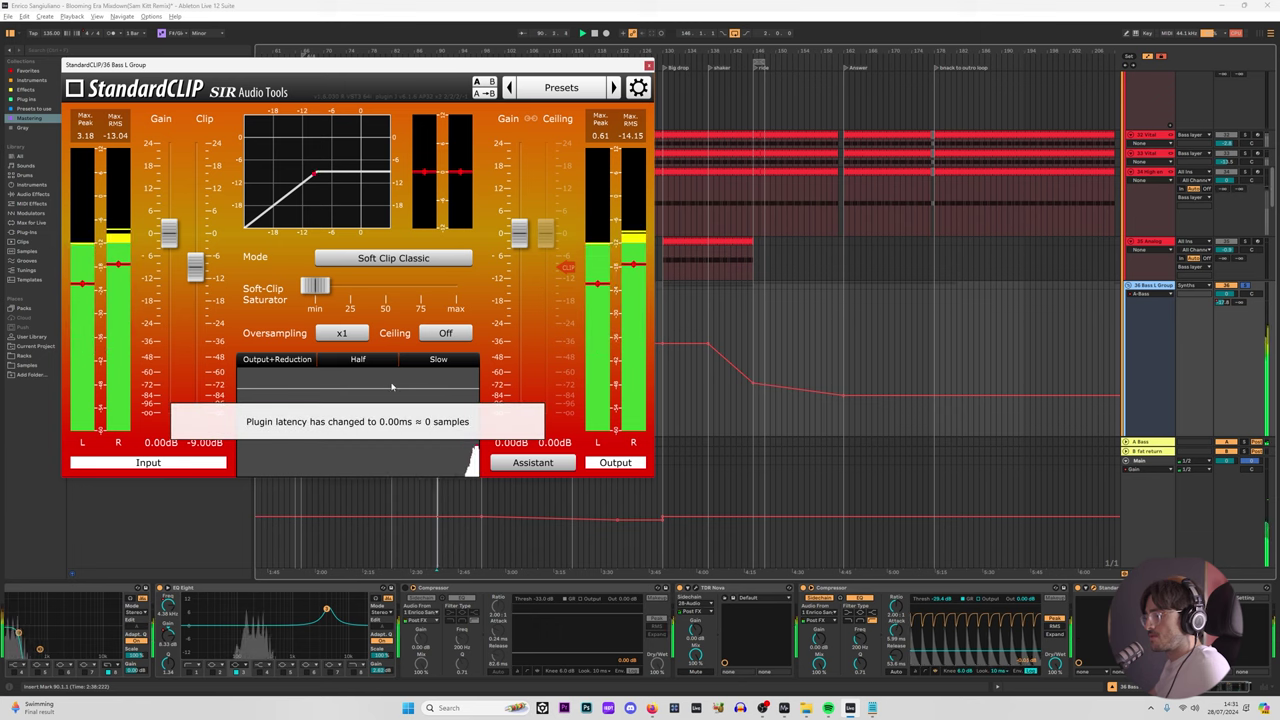
pyautogui.click(648, 65)
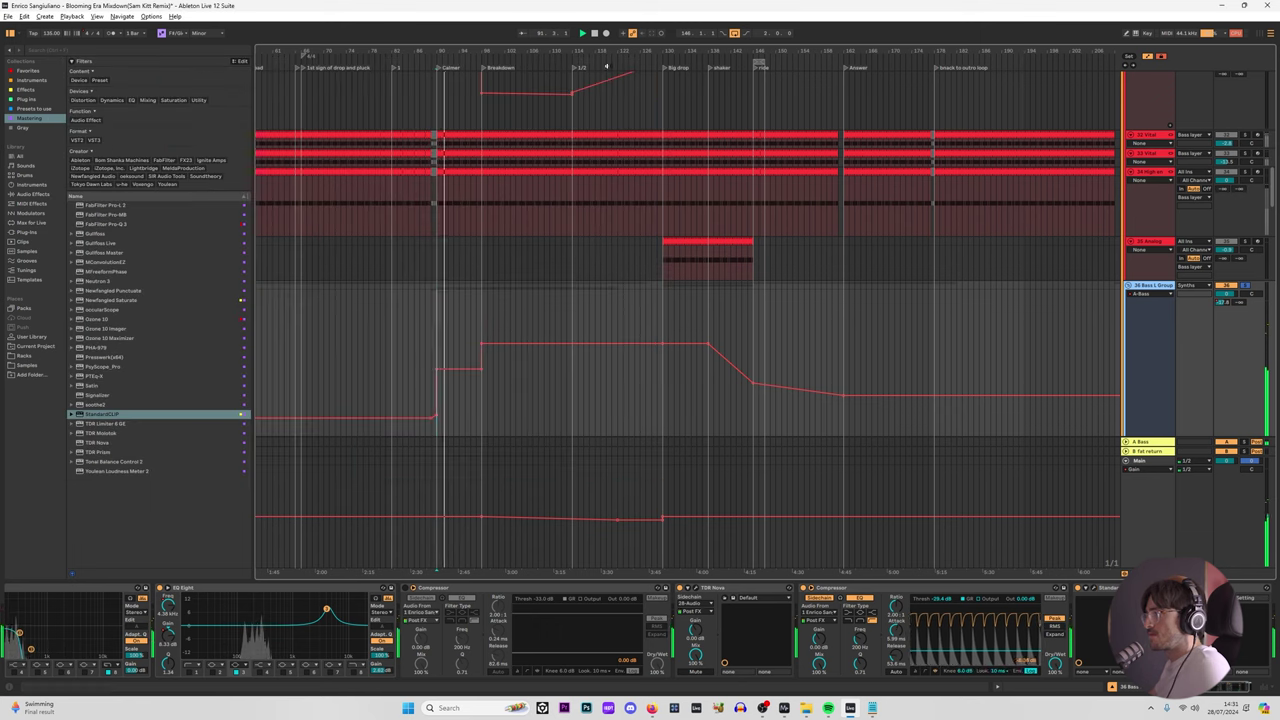
# Step: Raise the low cut in the Bass L Group's Pro-Q 3 to about 82 Hz, audition it at the Breakdown, and close the EQ
pyautogui.moveTo(365, 57); pyautogui.dragTo(853, 146)
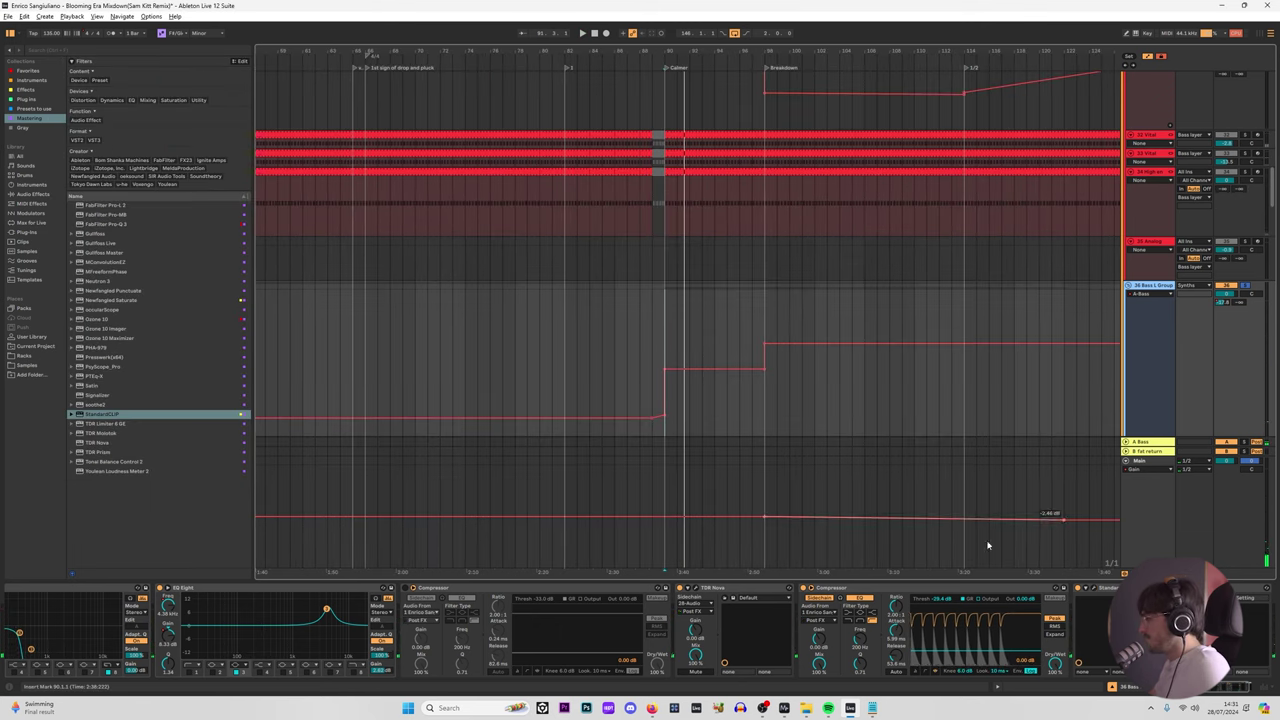
pyautogui.click(1172, 588)
pyautogui.press('space')
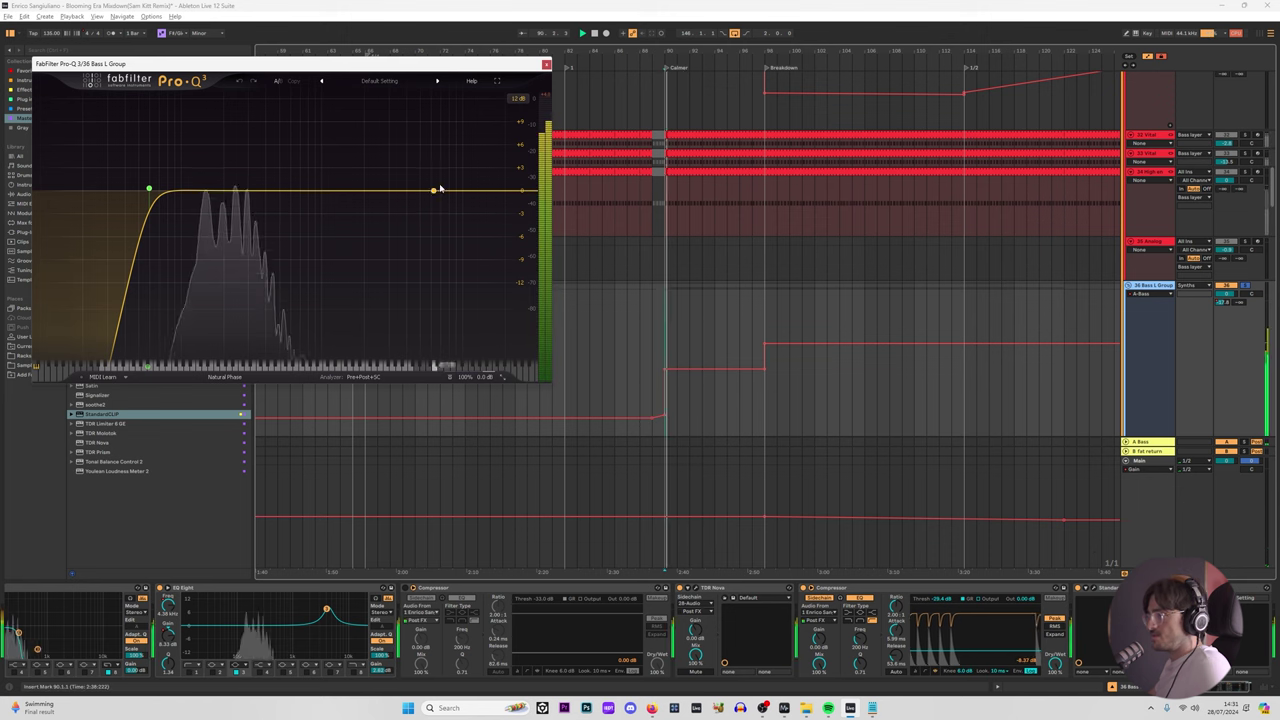
pyautogui.moveTo(151, 188)
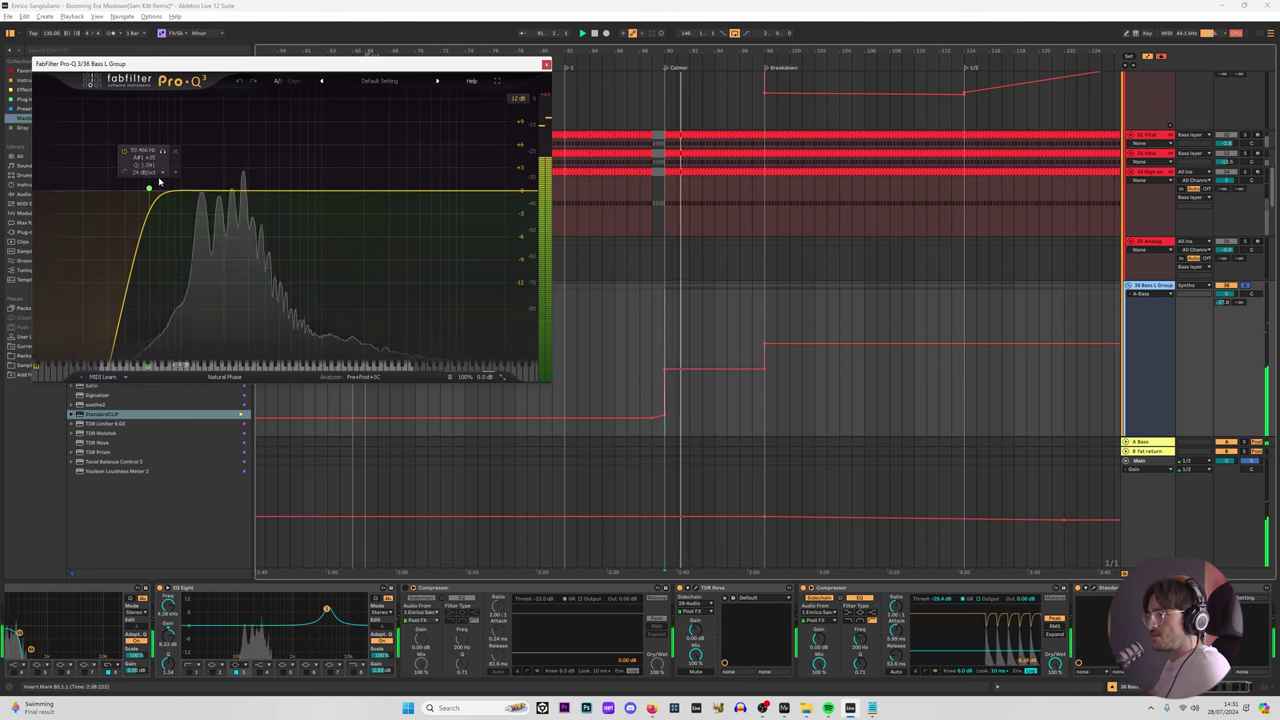
pyautogui.moveTo(148, 188); pyautogui.dragTo(168, 190)
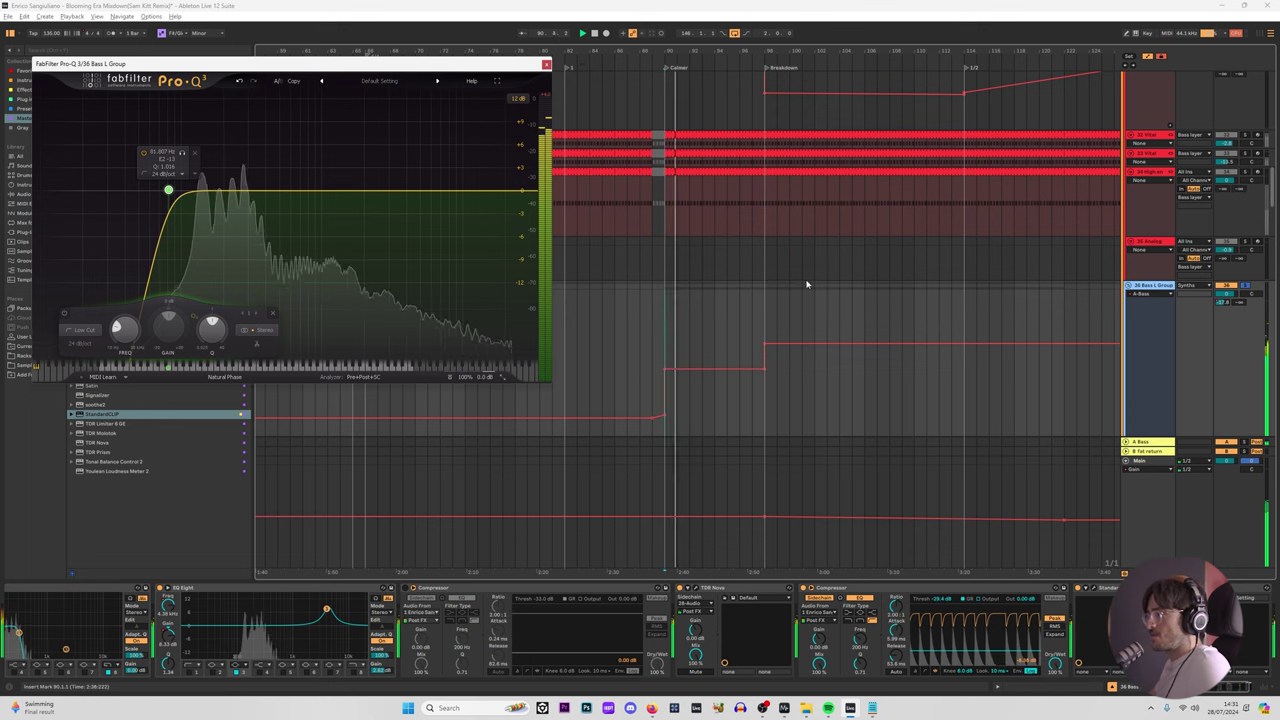
pyautogui.click(774, 311)
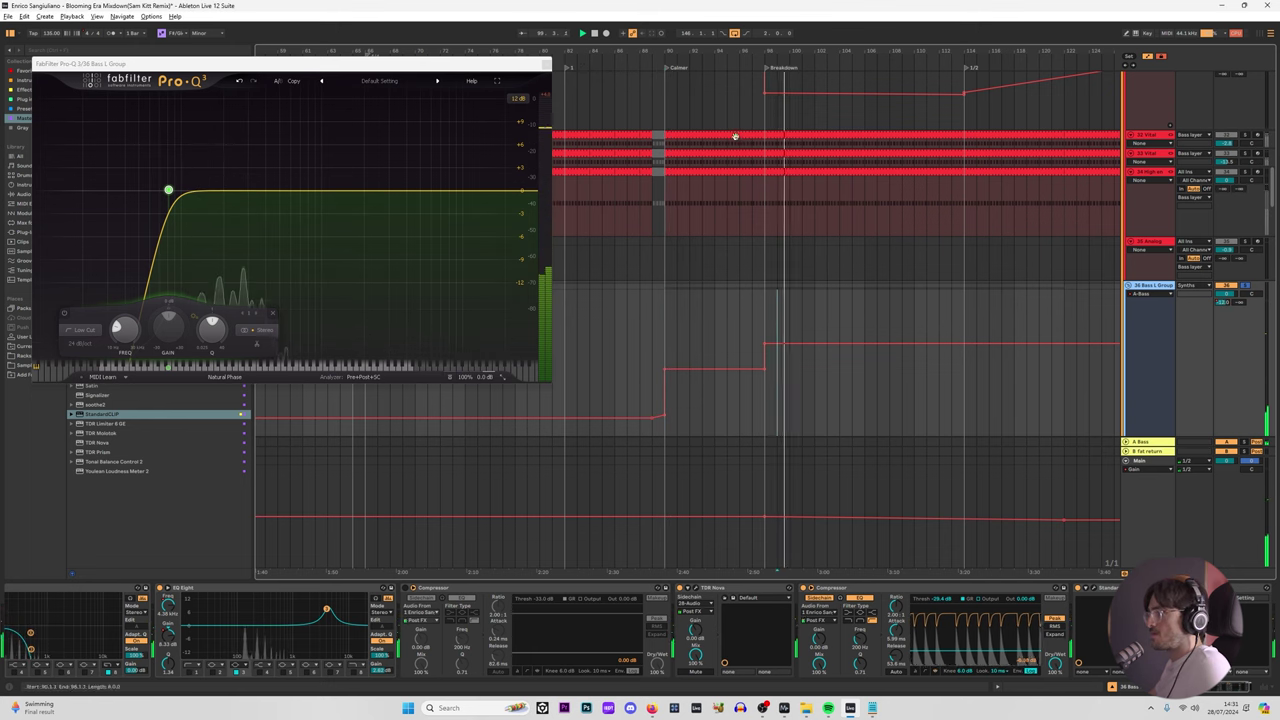
pyautogui.press('space')
pyautogui.click(546, 64)
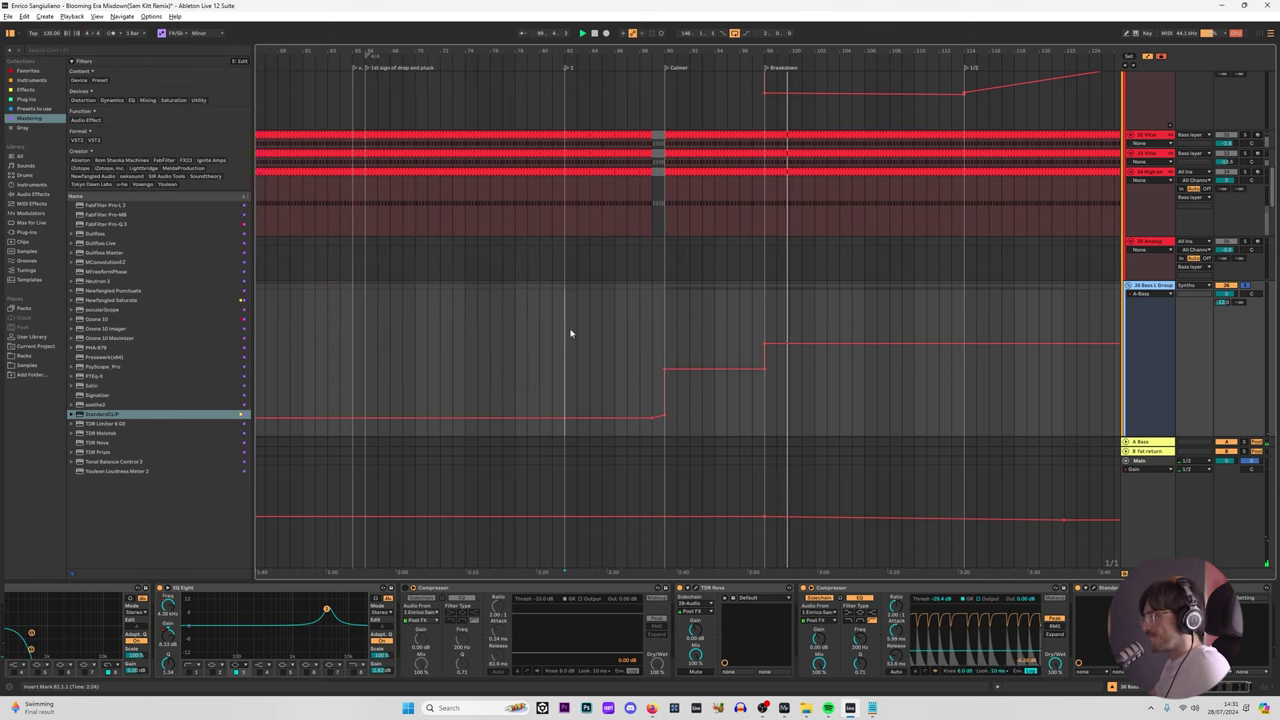
# Step: Play the Bass L Group from bar 82 and toggle its StandardCLIP to compare the clipped and unclipped bass
pyautogui.press('space')
pyautogui.click(1097, 591)
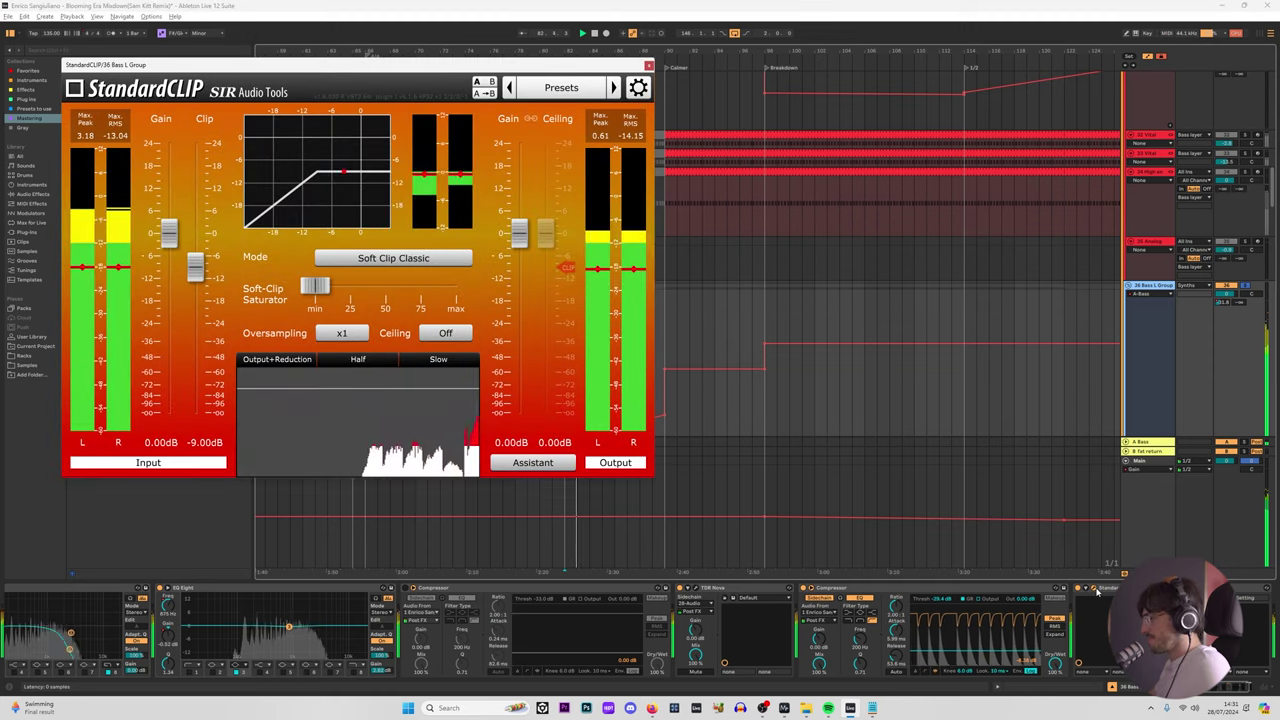
pyautogui.click(1095, 591)
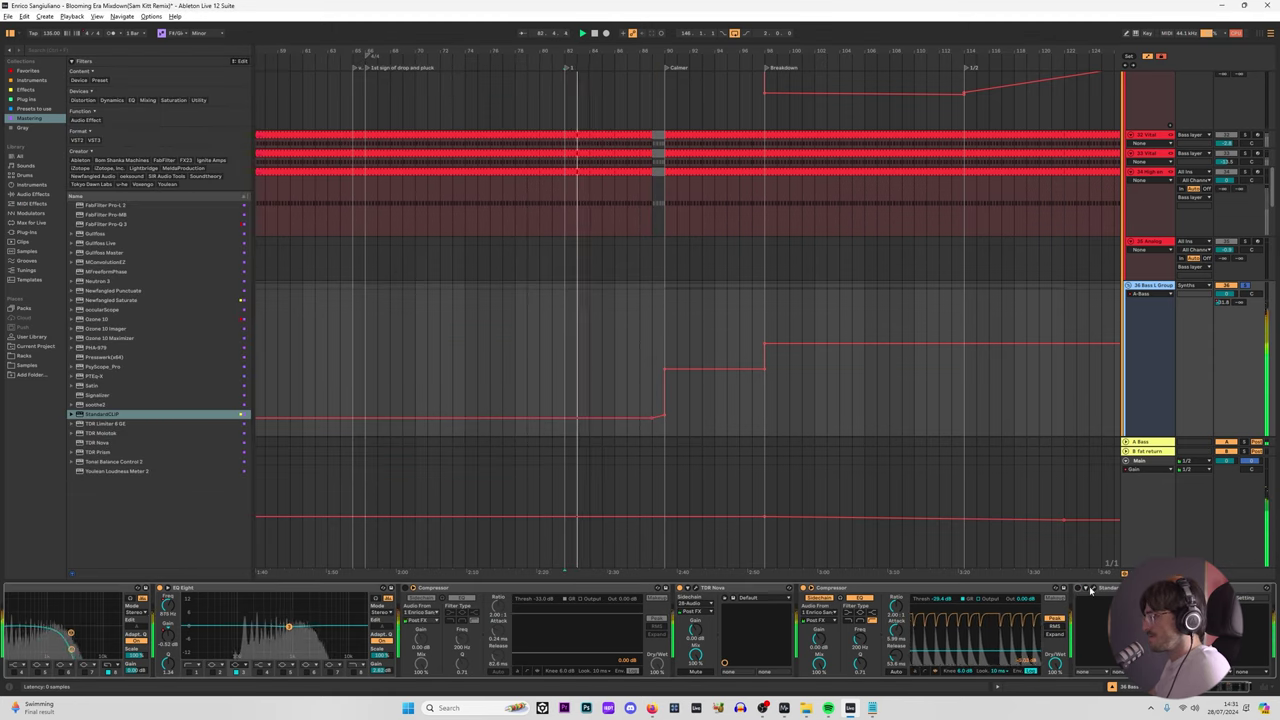
pyautogui.click(1093, 591)
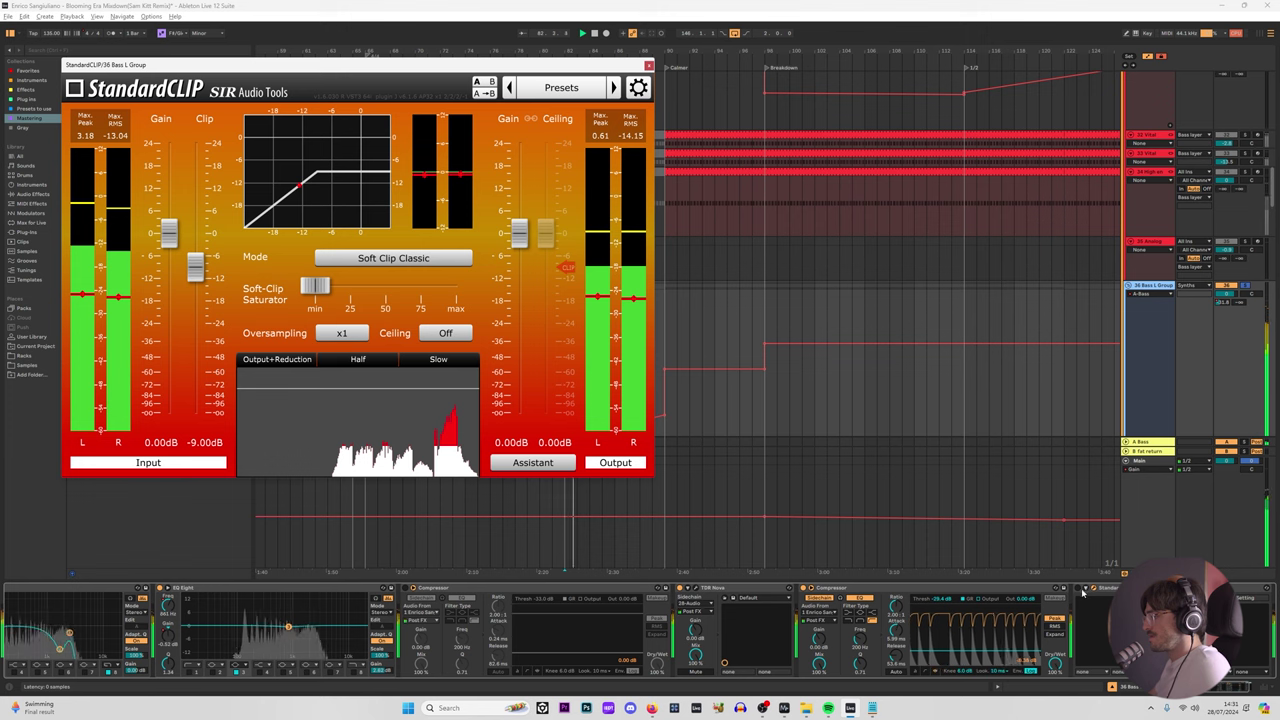
pyautogui.click(1077, 590)
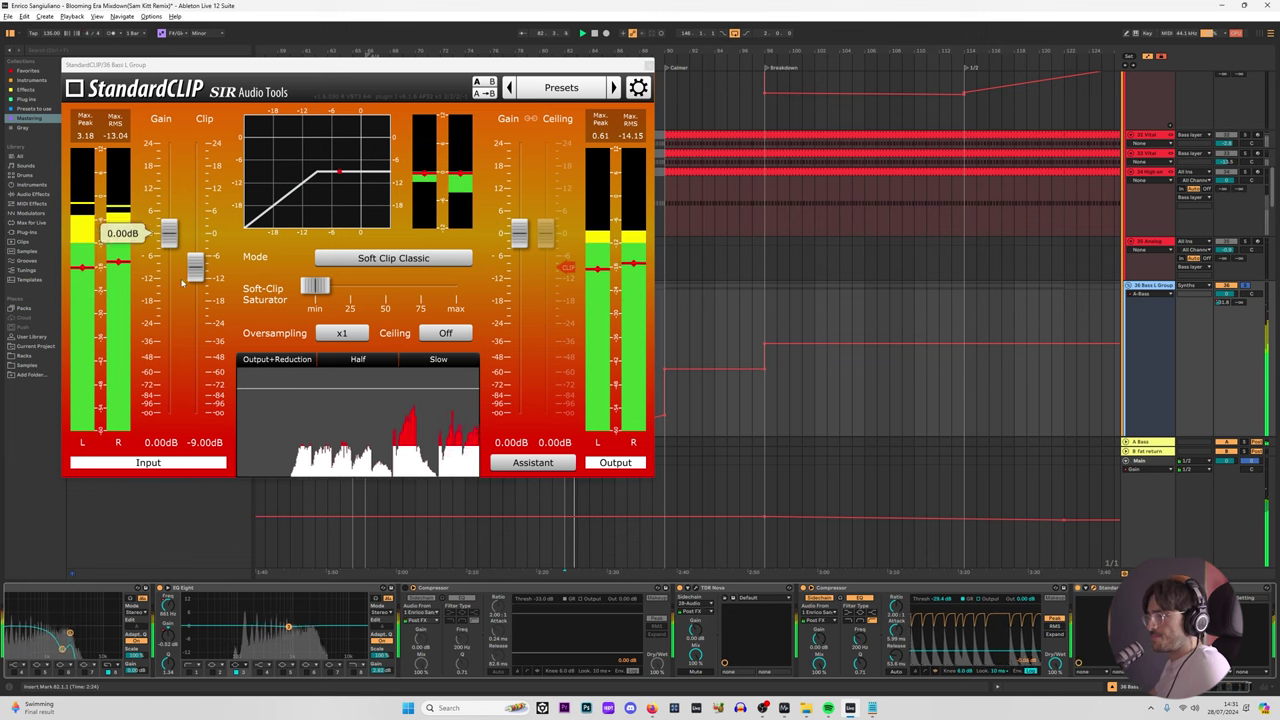
# Step: Set the bass group's StandardCLIP threshold to -5.20 dB in Soft Clip Pro mode, keeping the saturator at minimum
pyautogui.moveTo(197, 267); pyautogui.dragTo(197, 253)
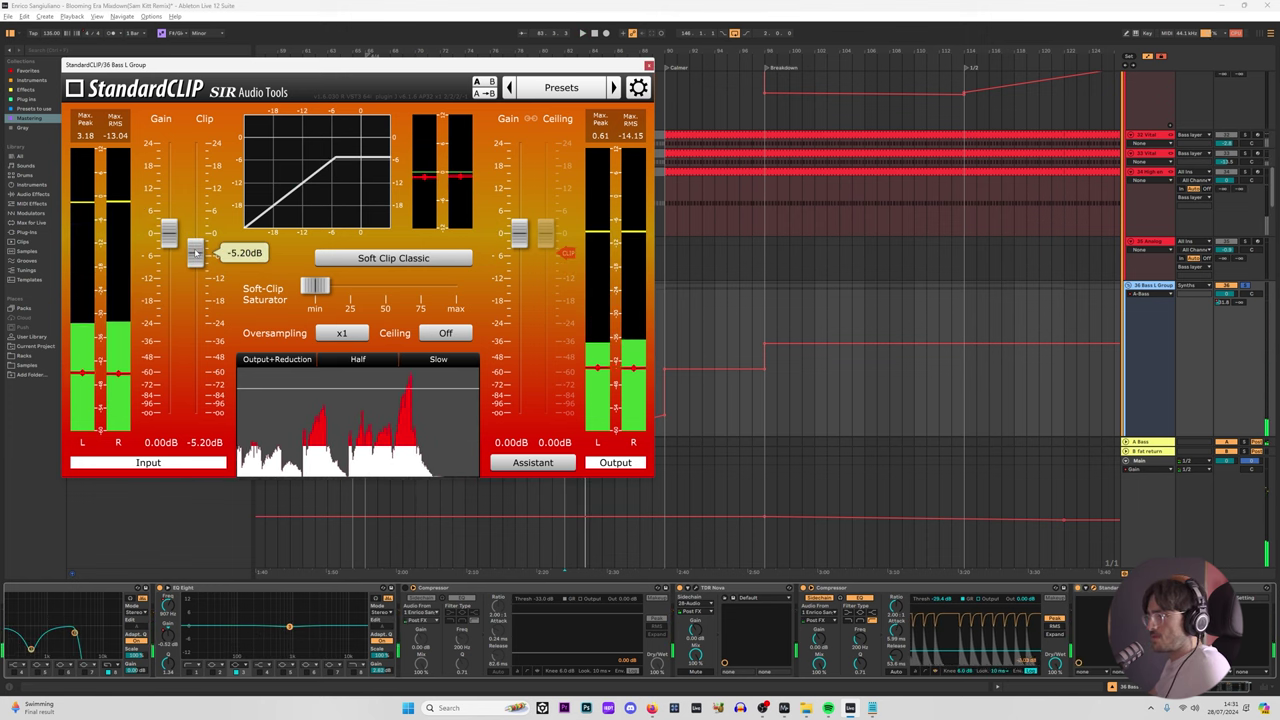
pyautogui.click(341, 256)
pyautogui.click(362, 291)
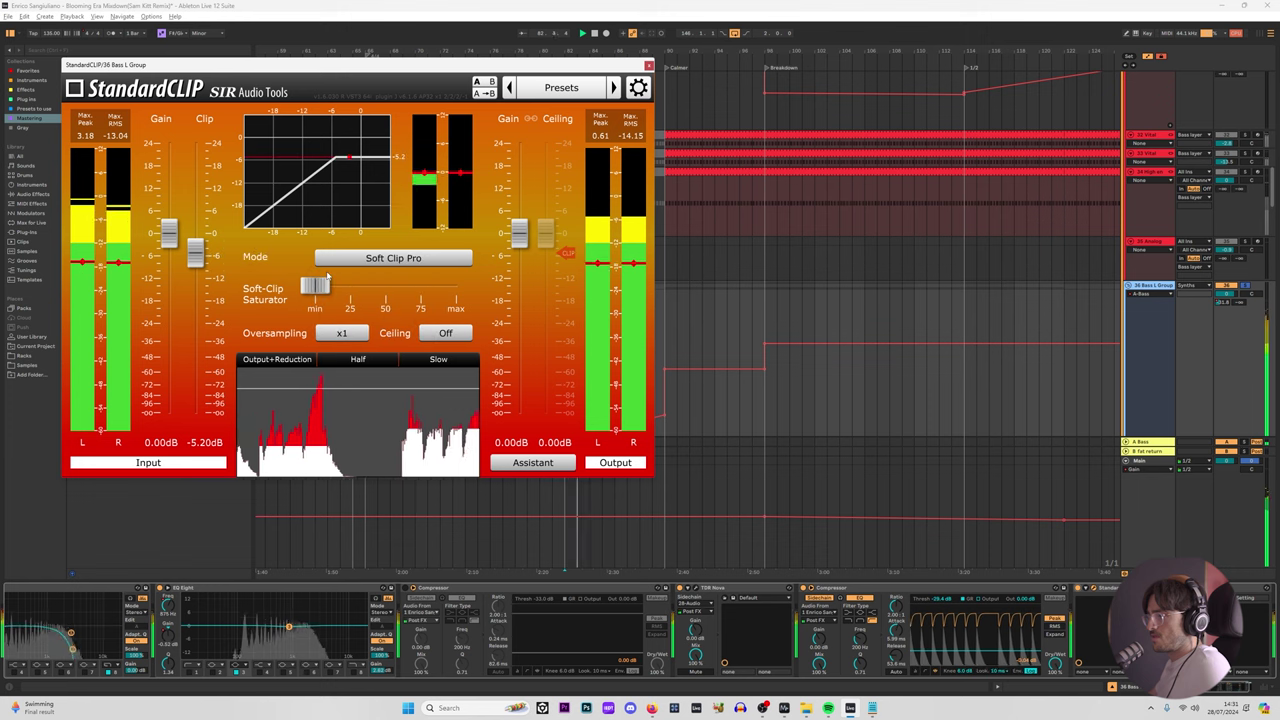
pyautogui.moveTo(197, 257)
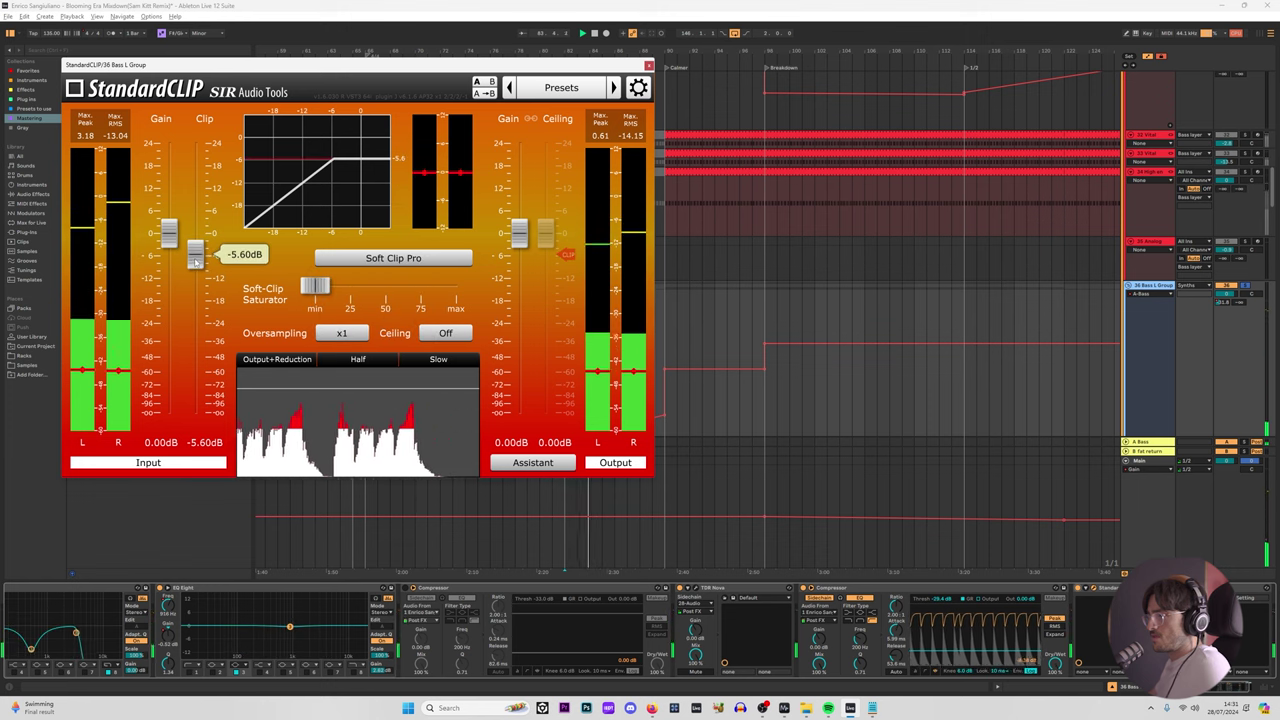
pyautogui.moveTo(310, 287)
pyautogui.mouseDown()
pyautogui.moveTo(341, 287)
pyautogui.moveTo(313, 287)
pyautogui.mouseUp()
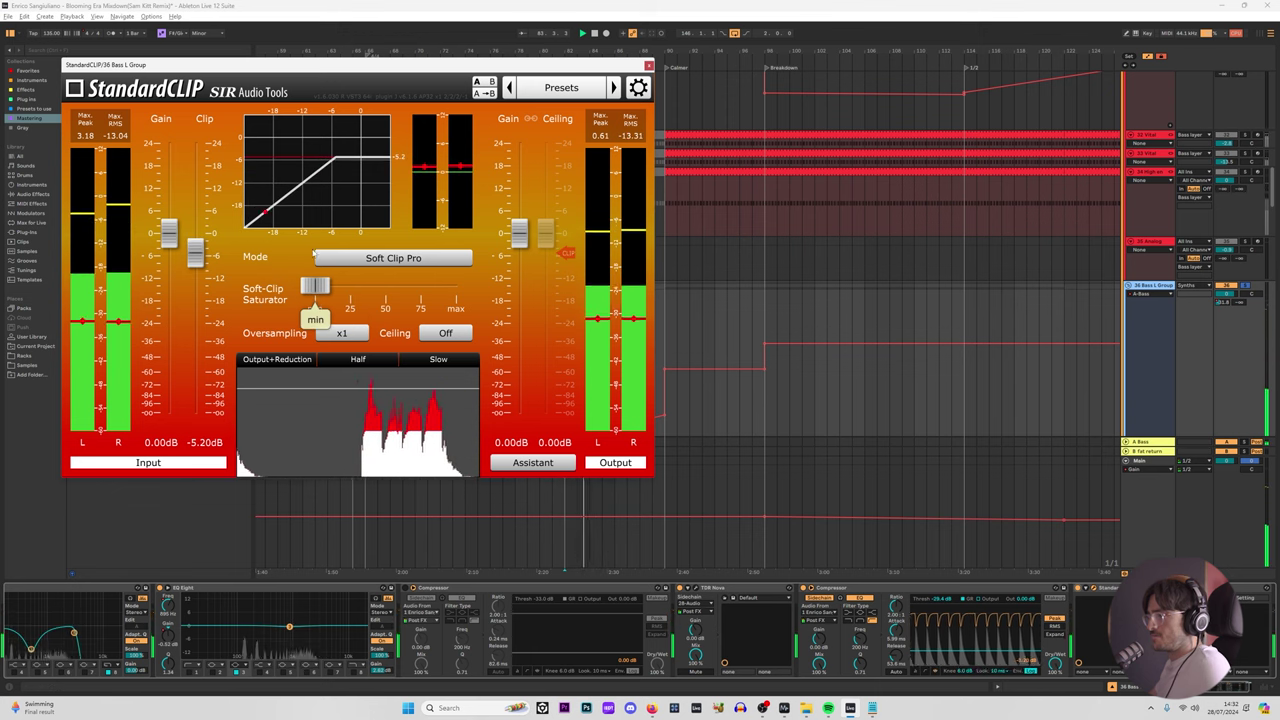
pyautogui.hscroll(-5, 561, 636)
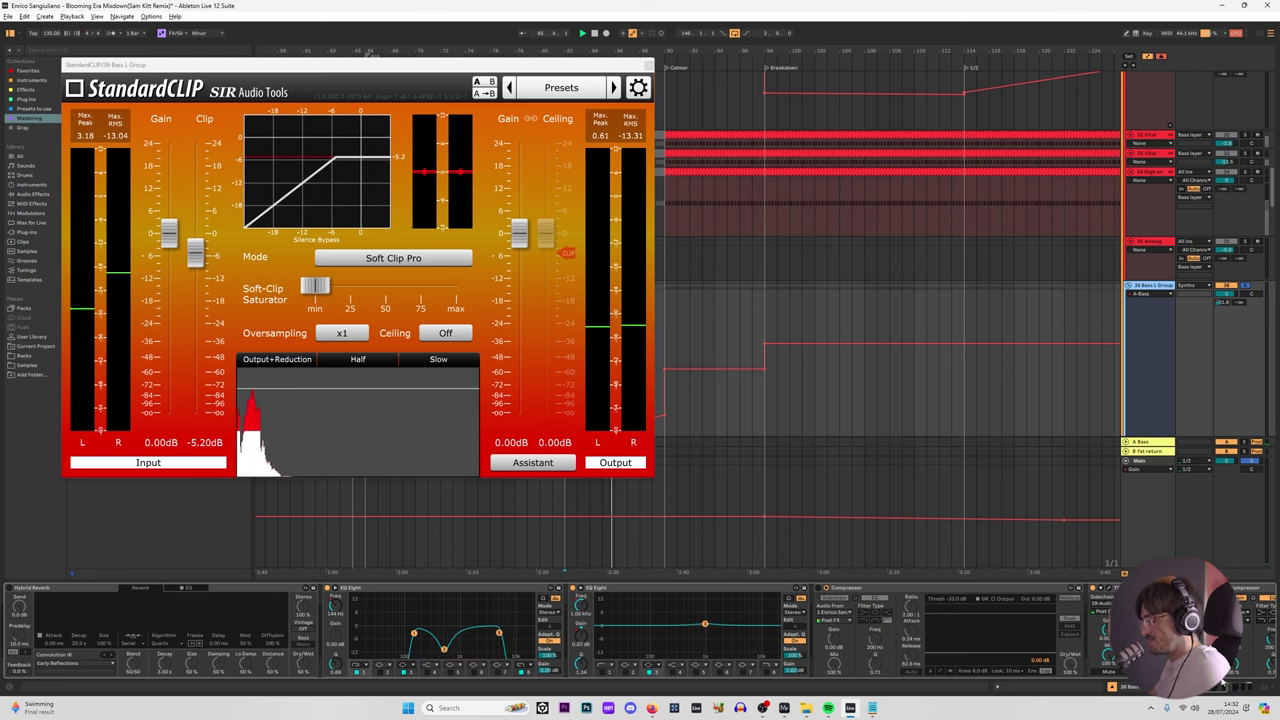
pyautogui.click(1234, 687)
pyautogui.press('space')
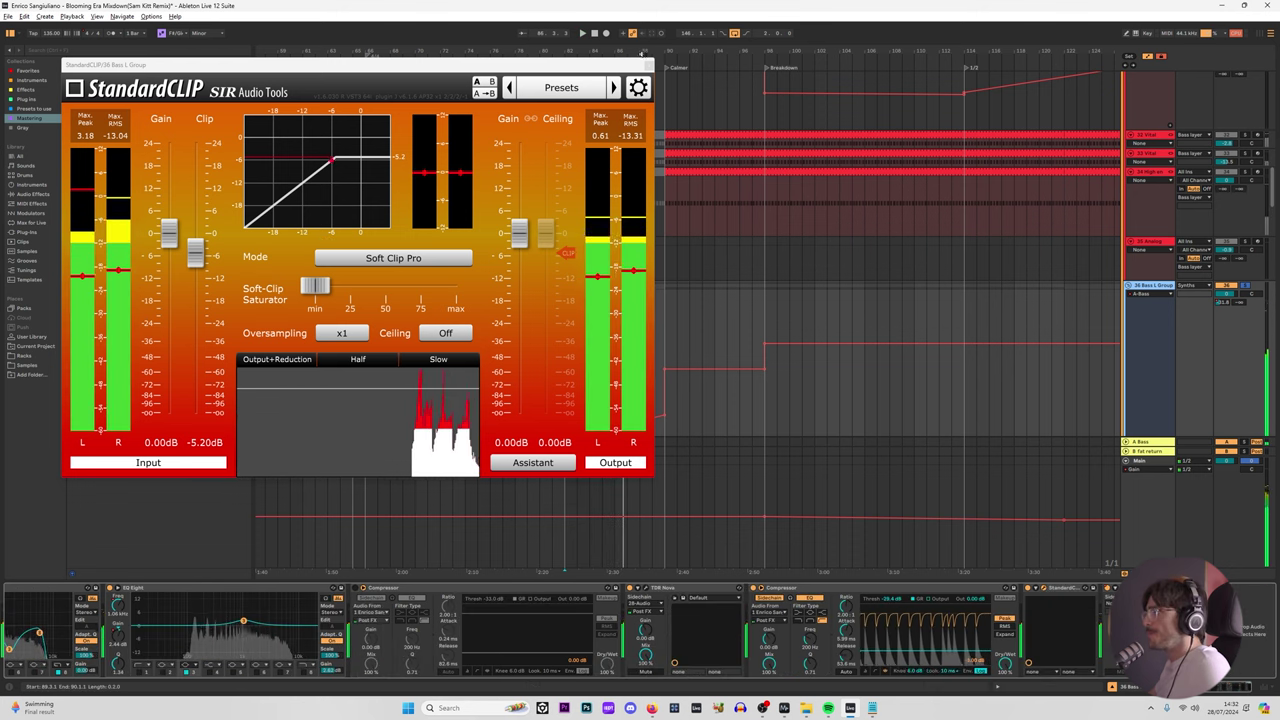
pyautogui.click(648, 65)
pyautogui.click(569, 361)
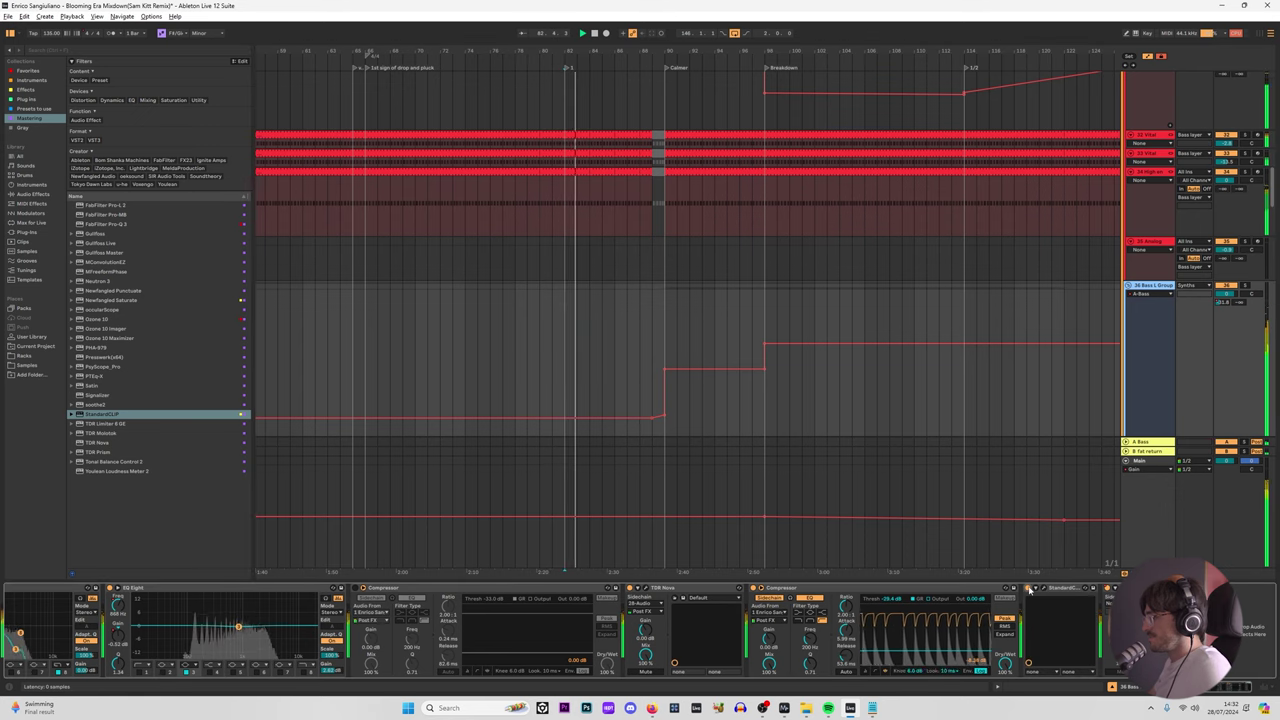
# Step: Solo the Synths group during playback and return to the Bass L Group's devices to compare with StandardCLIP bypassed
pyautogui.scroll(3, 1158, 366)
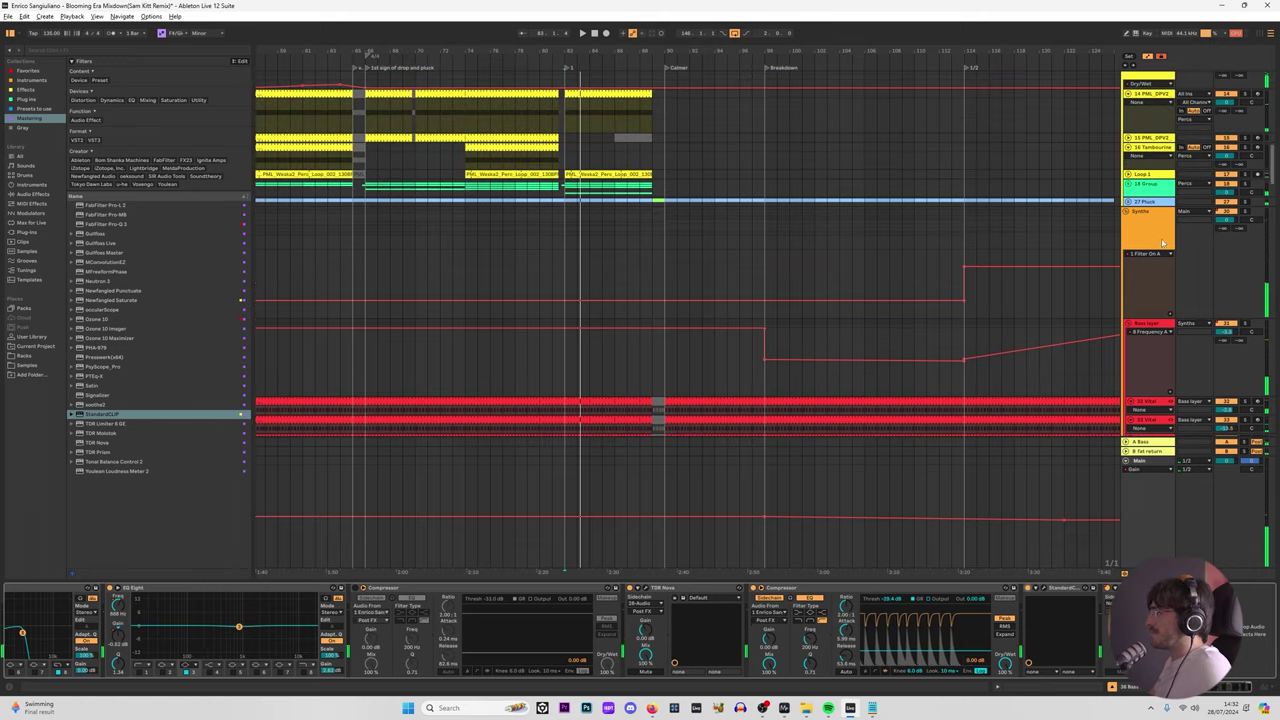
pyautogui.click(1149, 228)
pyautogui.scroll(-1, 800, 291)
pyautogui.scroll(1, 640, 292)
pyautogui.scroll(-3, 600, 280)
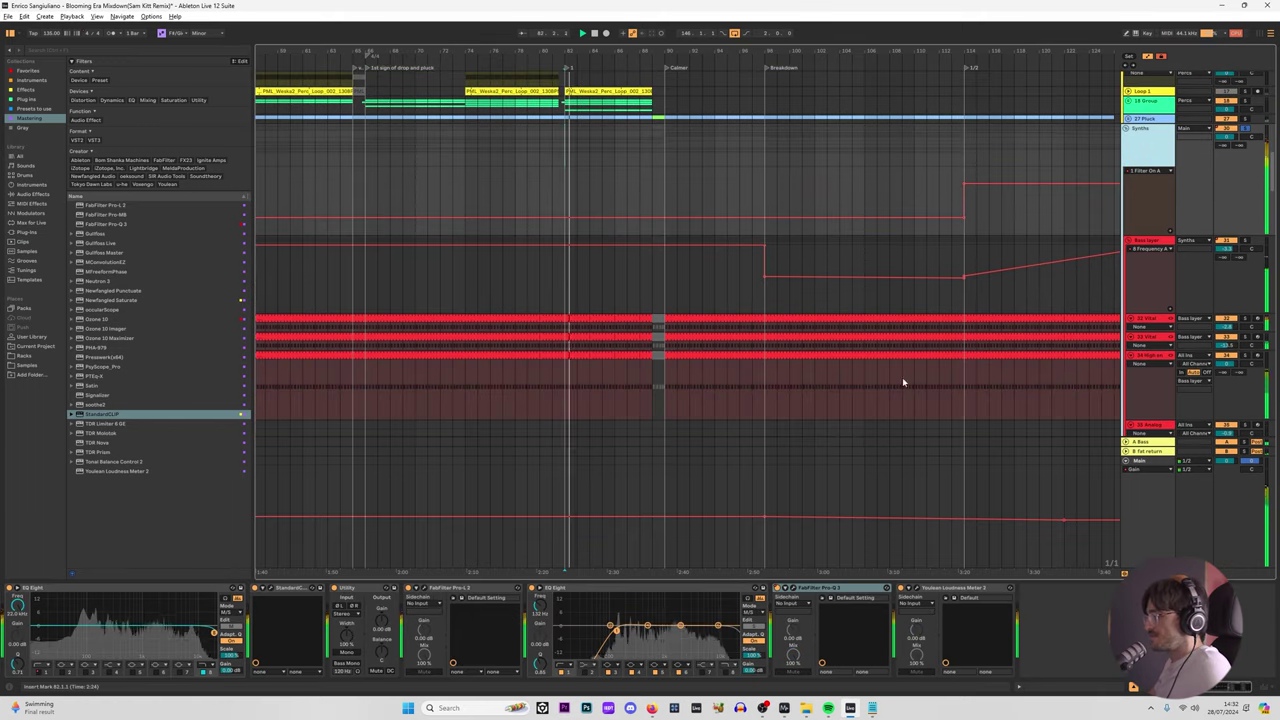
pyautogui.scroll(-3, 1040, 351)
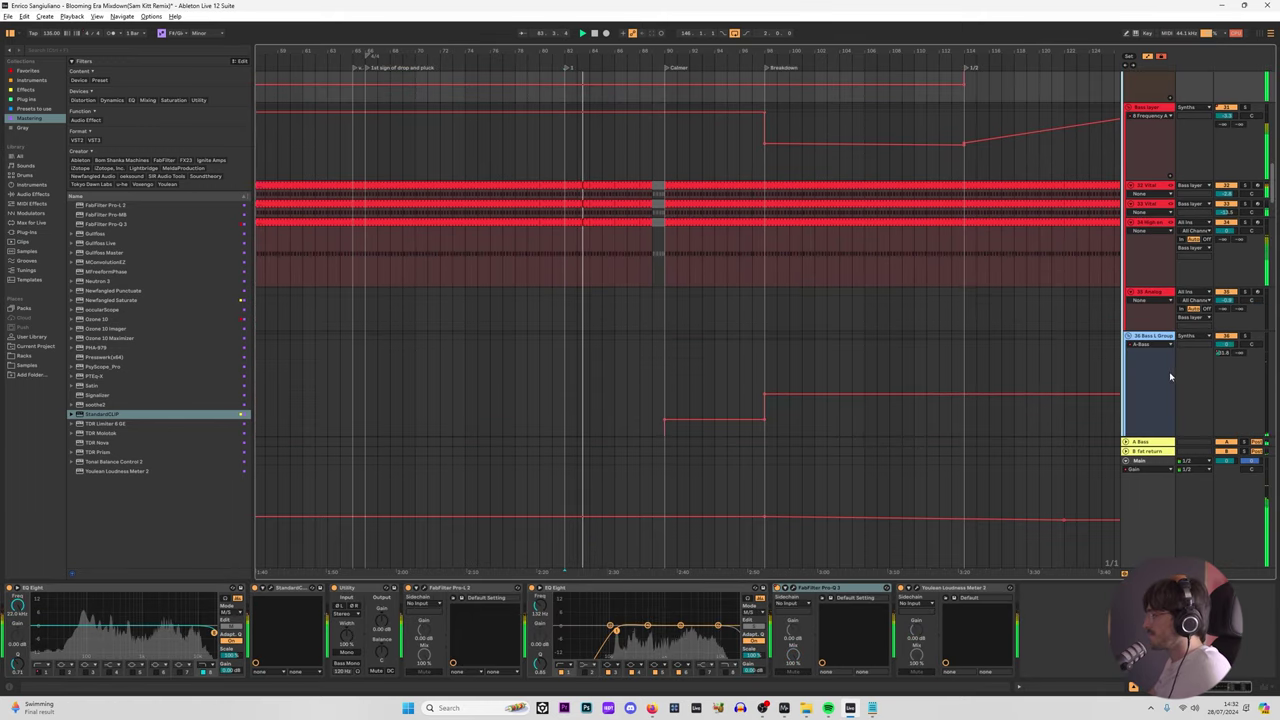
pyautogui.click(1155, 337)
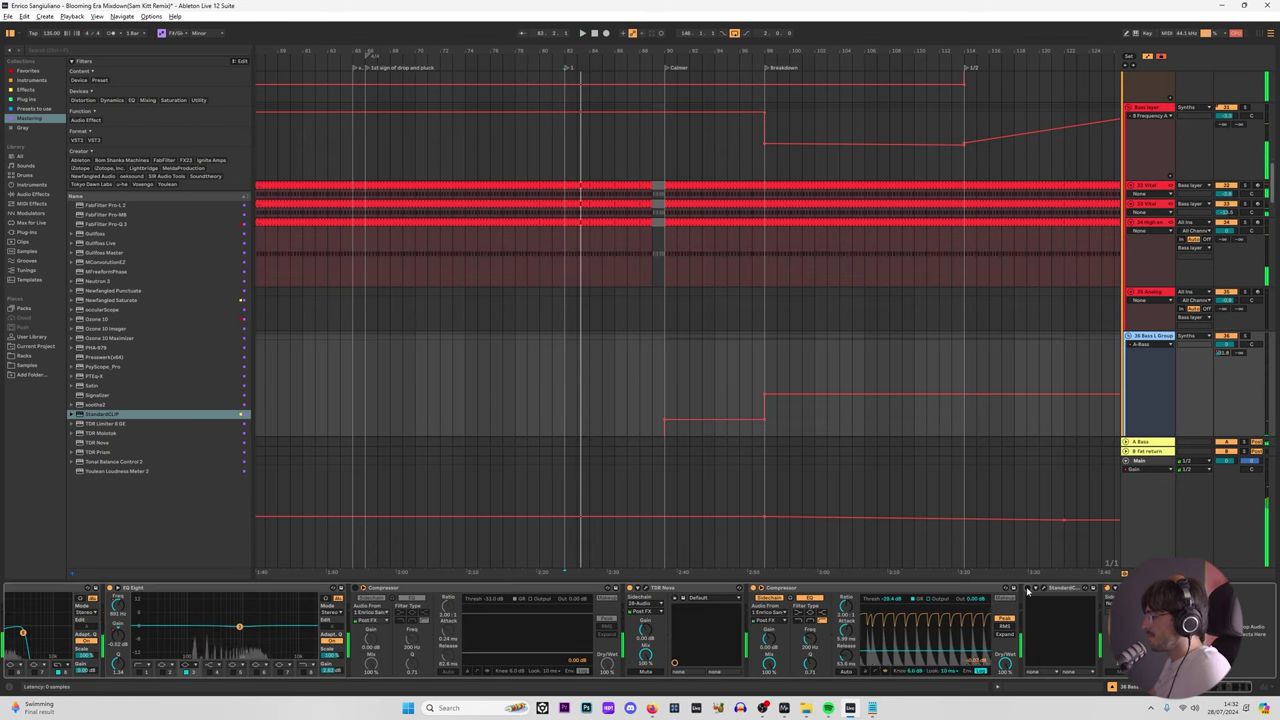
# Step: Re-enable the bass group's StandardCLIP and play from bar 82, checking its clipping in the plugin before closing it
pyautogui.scroll(-3, 1026, 337)
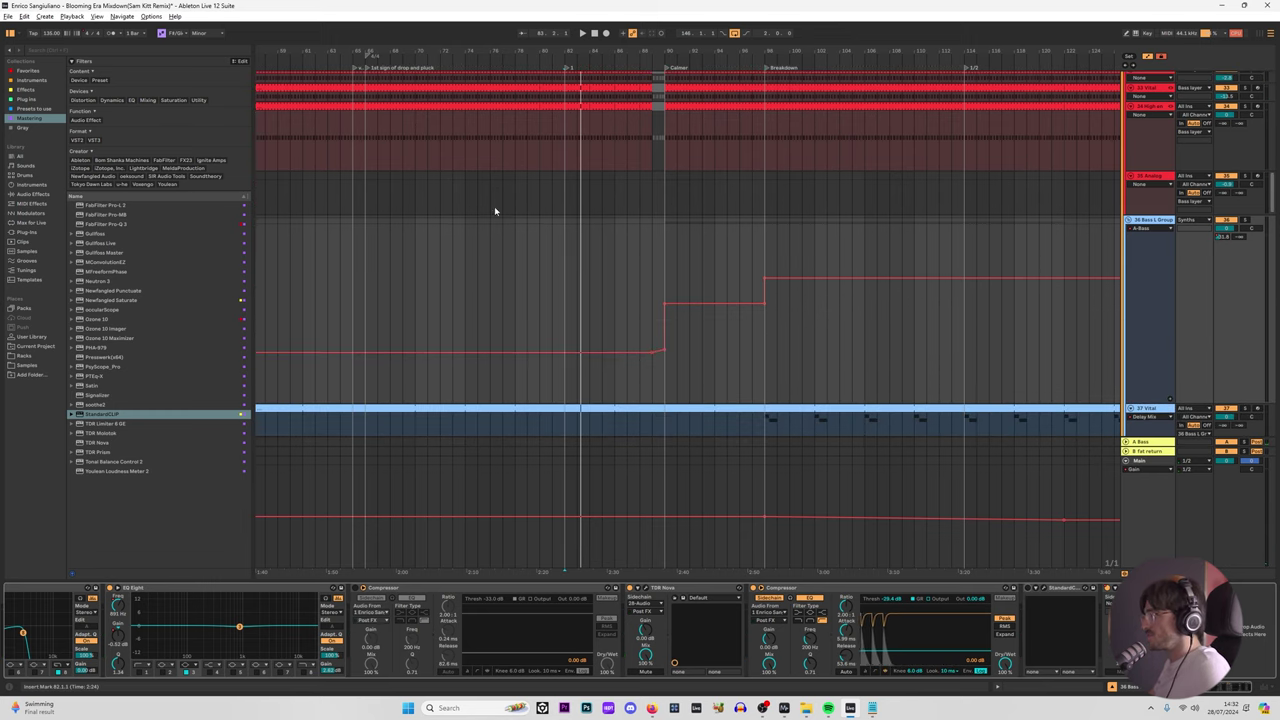
pyautogui.scroll(8, 494, 210)
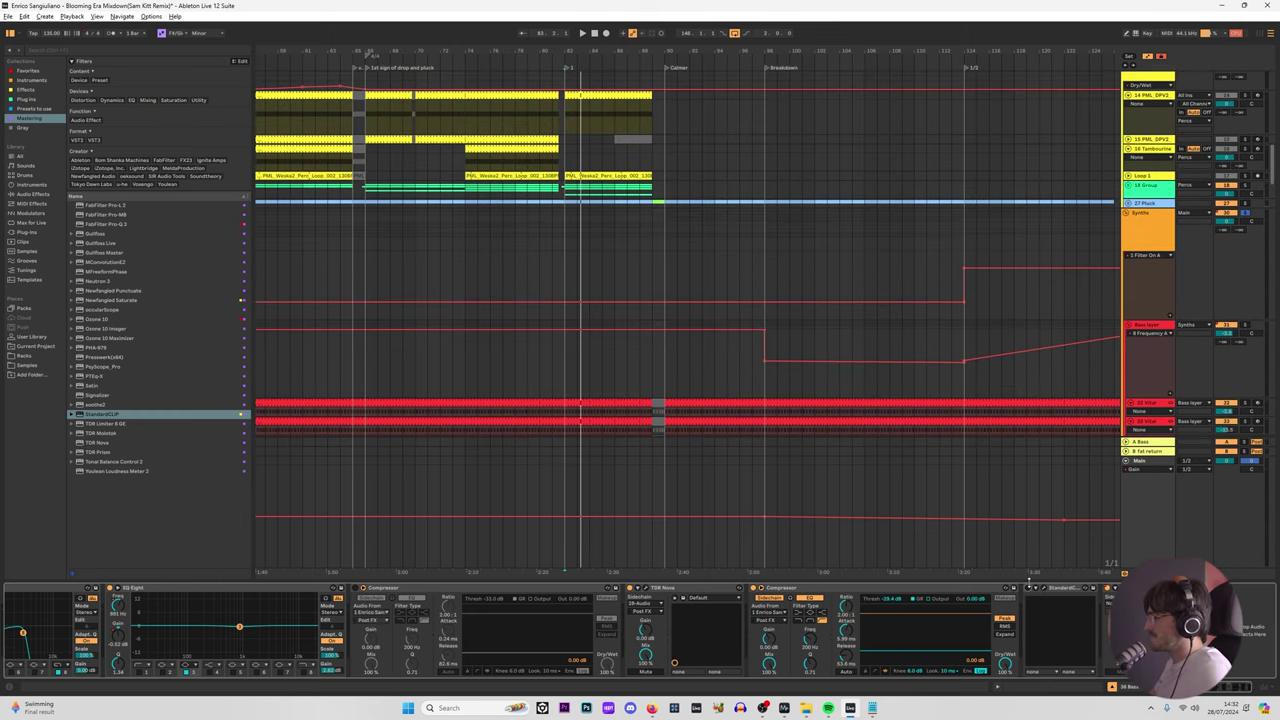
pyautogui.scroll(-5, 700, 434)
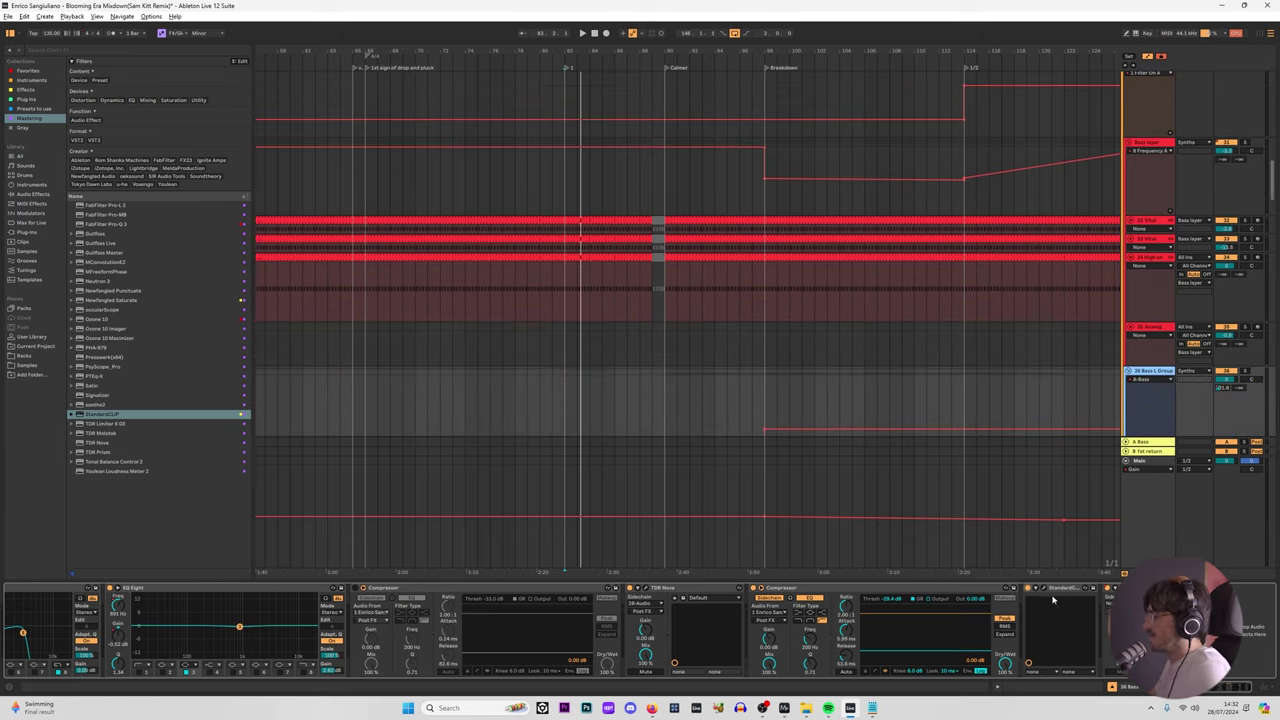
pyautogui.press('space')
pyautogui.click(1044, 588)
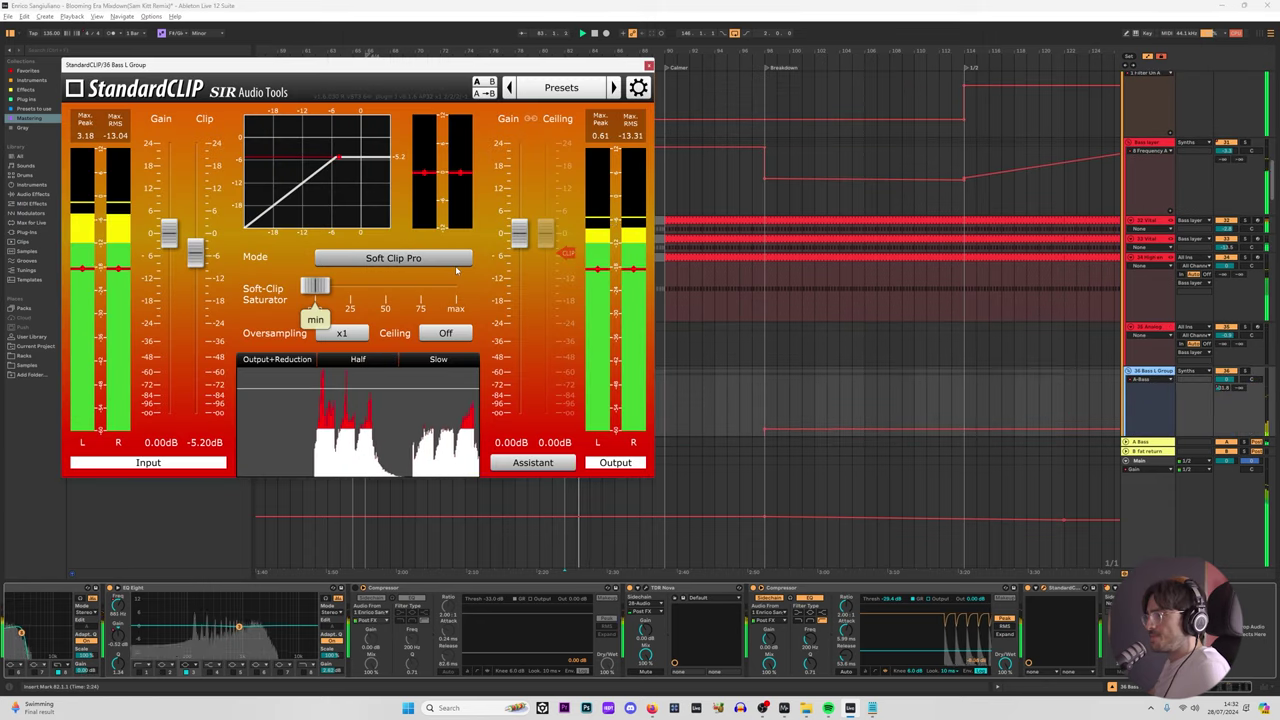
pyautogui.click(649, 66)
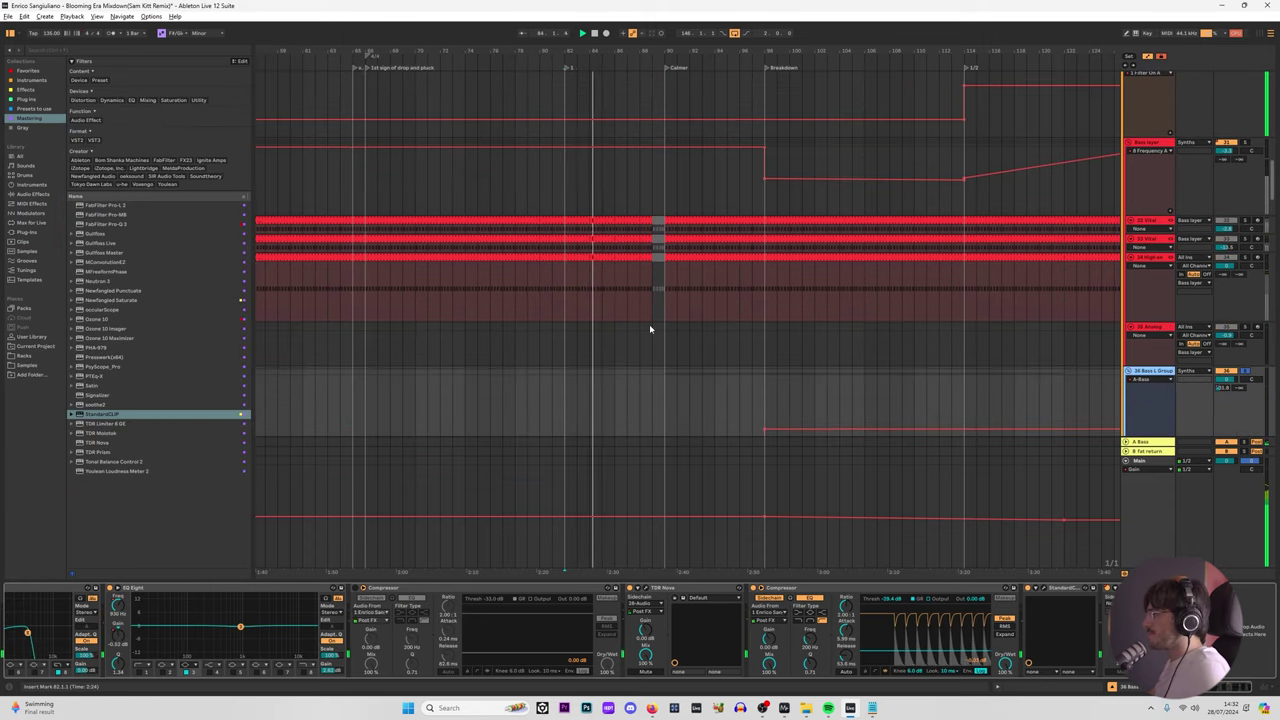
pyautogui.press('space')
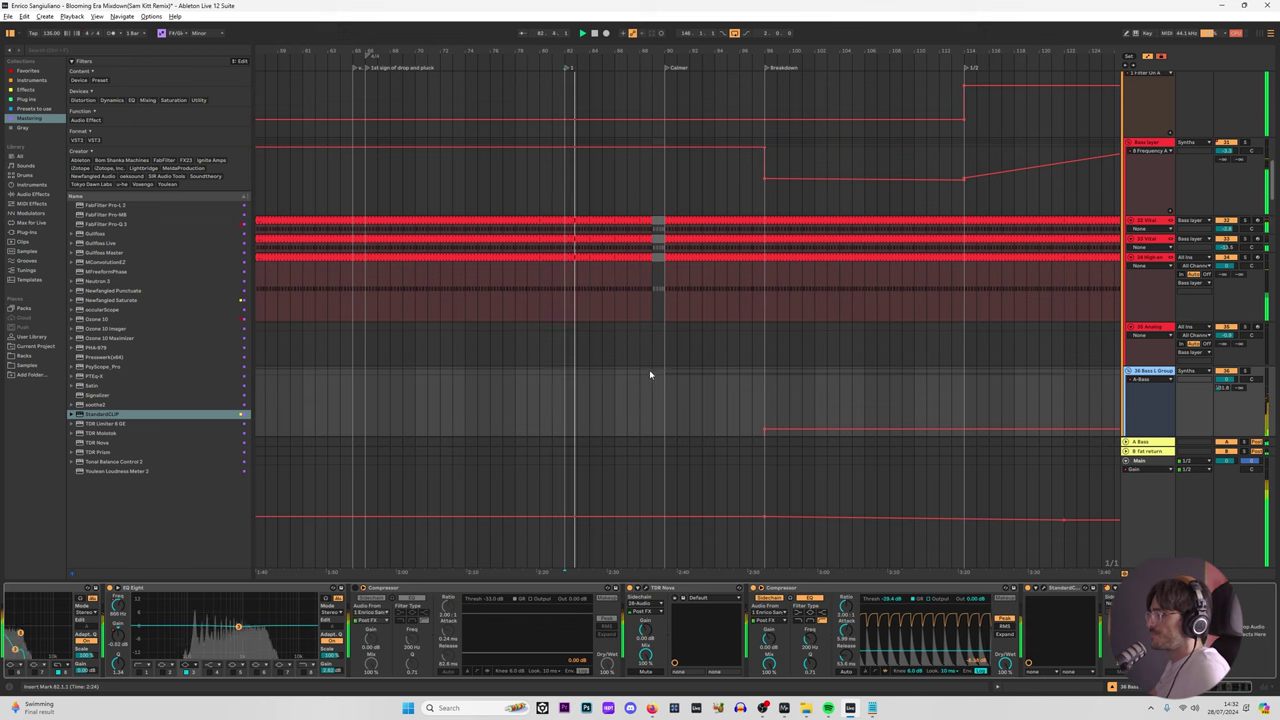
# Step: Audition the mix from the Calmer marker at bar 90 and from the 1/2 marker at bar 114
pyautogui.click(664, 377)
pyautogui.press('space')
pyautogui.press('space')
pyautogui.scroll(3, 1004, 343)
pyautogui.scroll(-2, 996, 400)
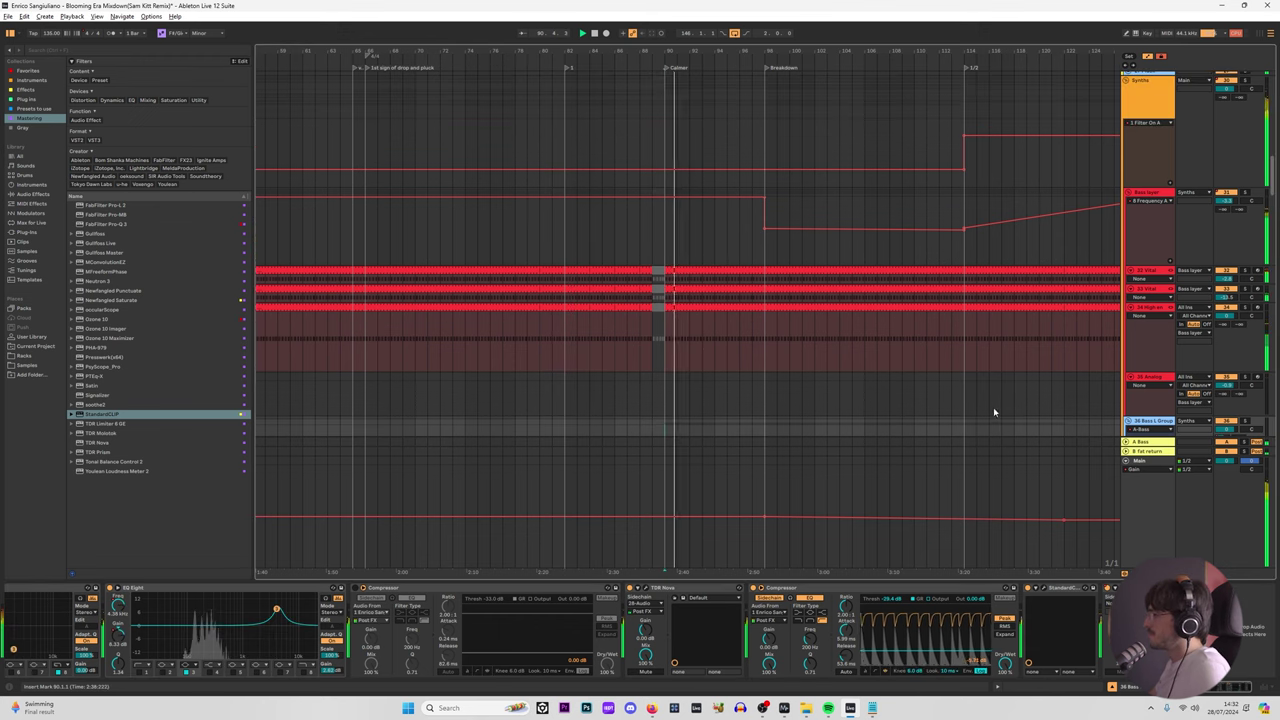
pyautogui.click(970, 400)
pyautogui.moveTo(972, 52); pyautogui.dragTo(846, 48)
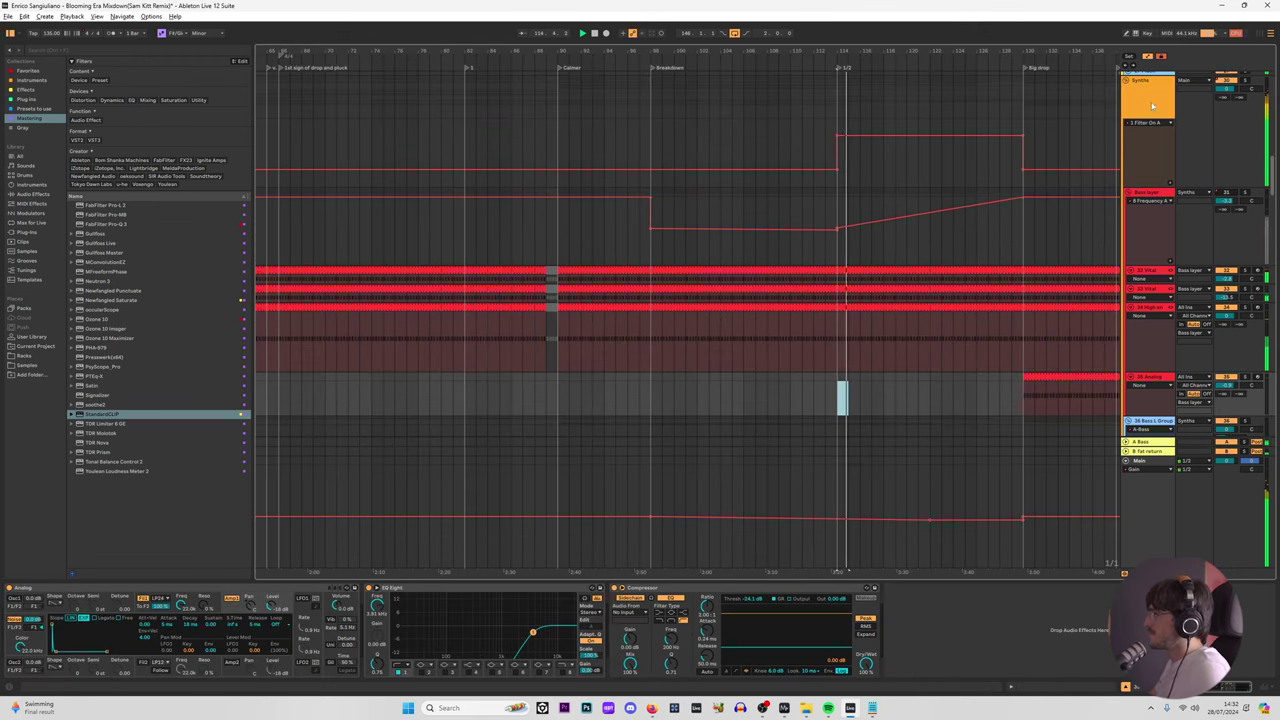
# Step: Solo the Synths group, play from the Big drop at bar 130, and open the group's FabFilter Pro-L 2
pyautogui.click(1245, 80)
pyautogui.click(1026, 107)
pyautogui.press('space')
pyautogui.press('space')
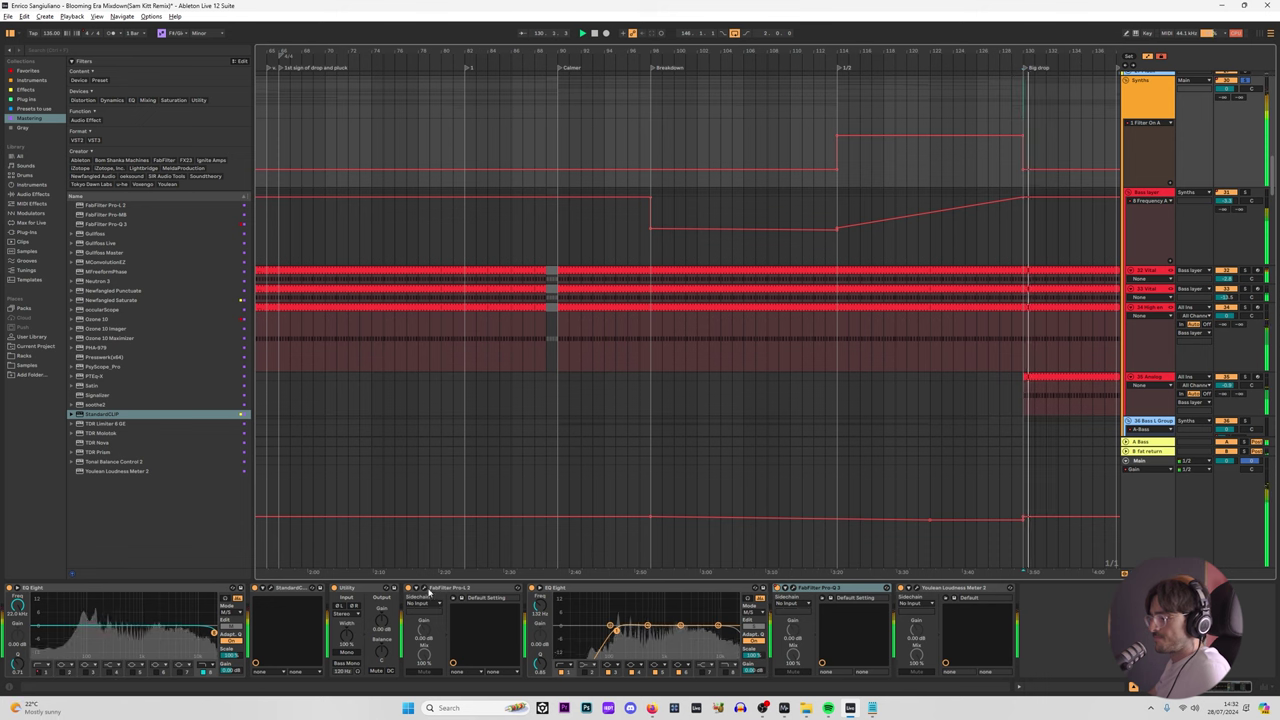
pyautogui.click(424, 590)
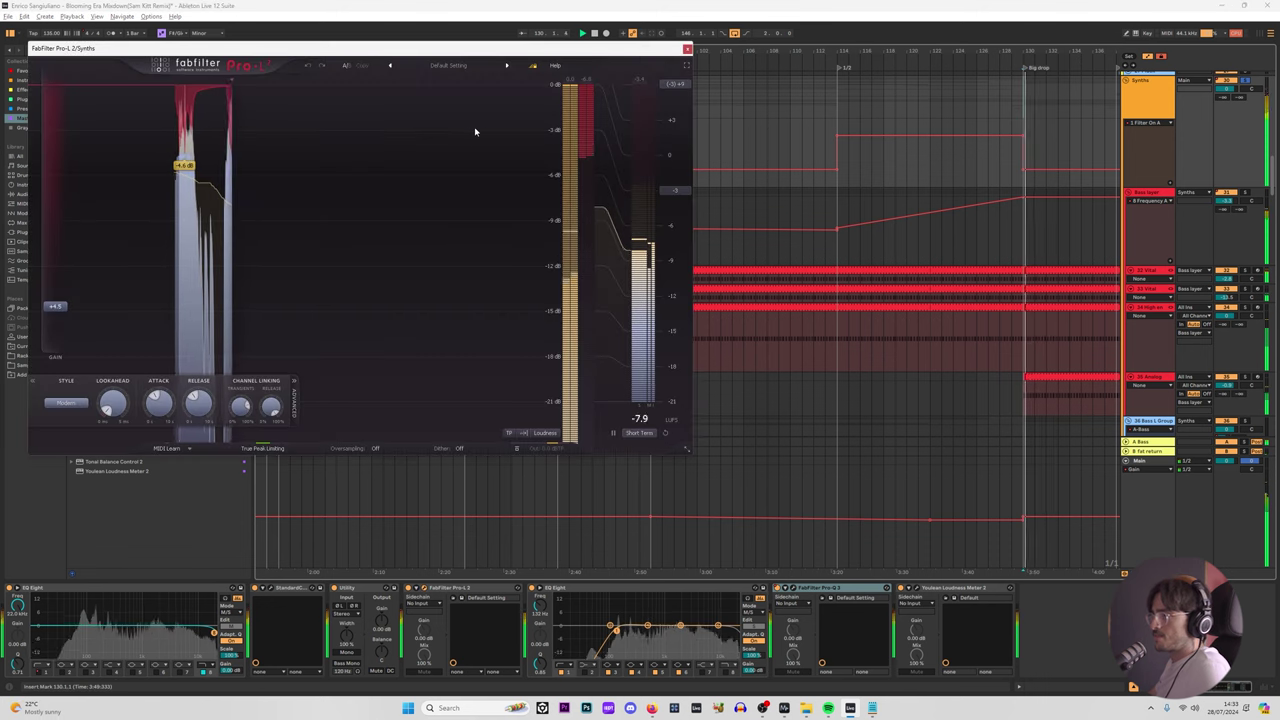
# Step: Replay the Big drop with the Bass L Group's StandardCLIP bypassed and compare the limiting in the Synths group's Pro-L 2
pyautogui.scroll(-2, 1163, 394)
pyautogui.click(1158, 354)
pyautogui.press('space')
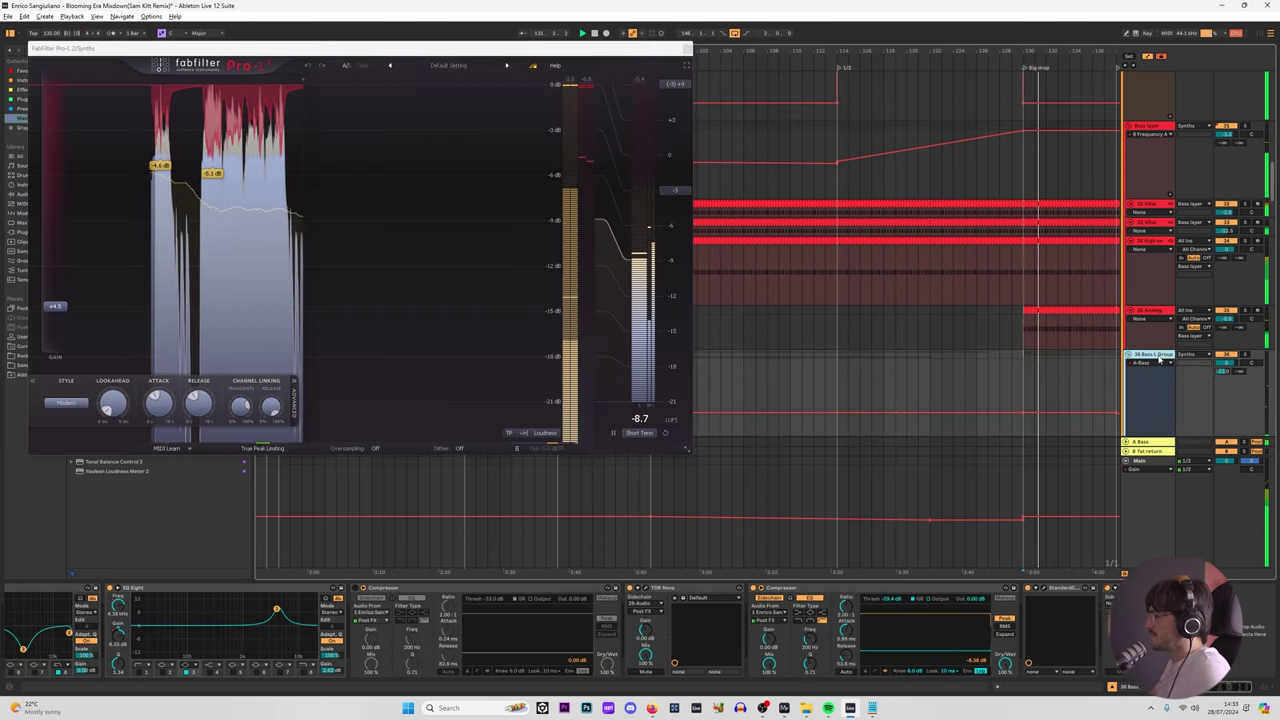
pyautogui.press('space')
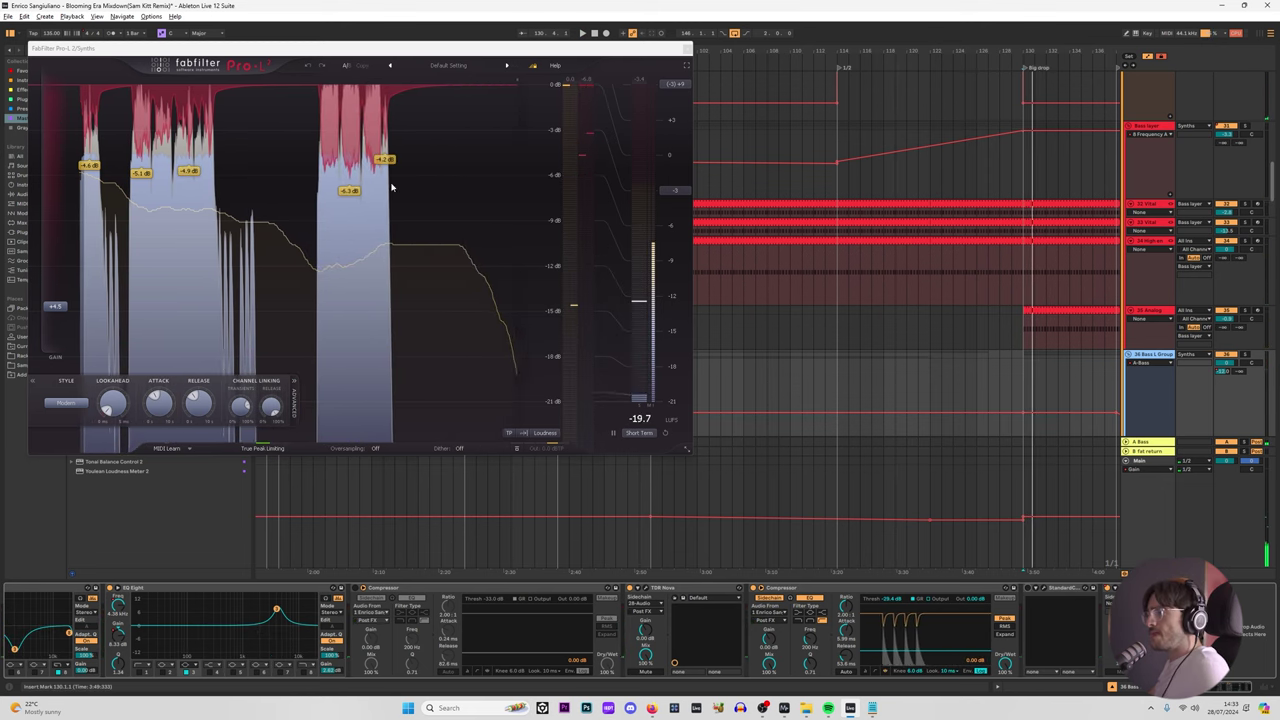
# Step: Re-enable the Bass L Group's StandardCLIP, replay the Big drop, and compare the limiting in the Synths group's Pro-L 2
pyautogui.click(1027, 589)
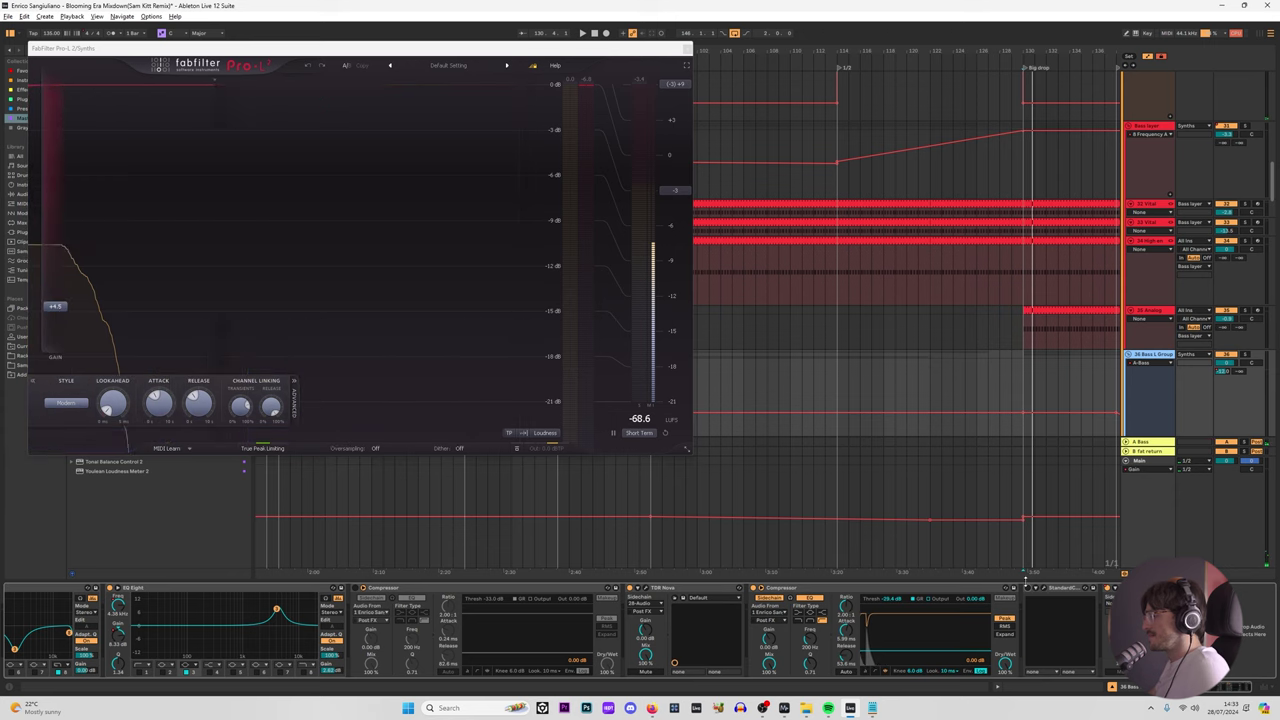
pyautogui.press('space')
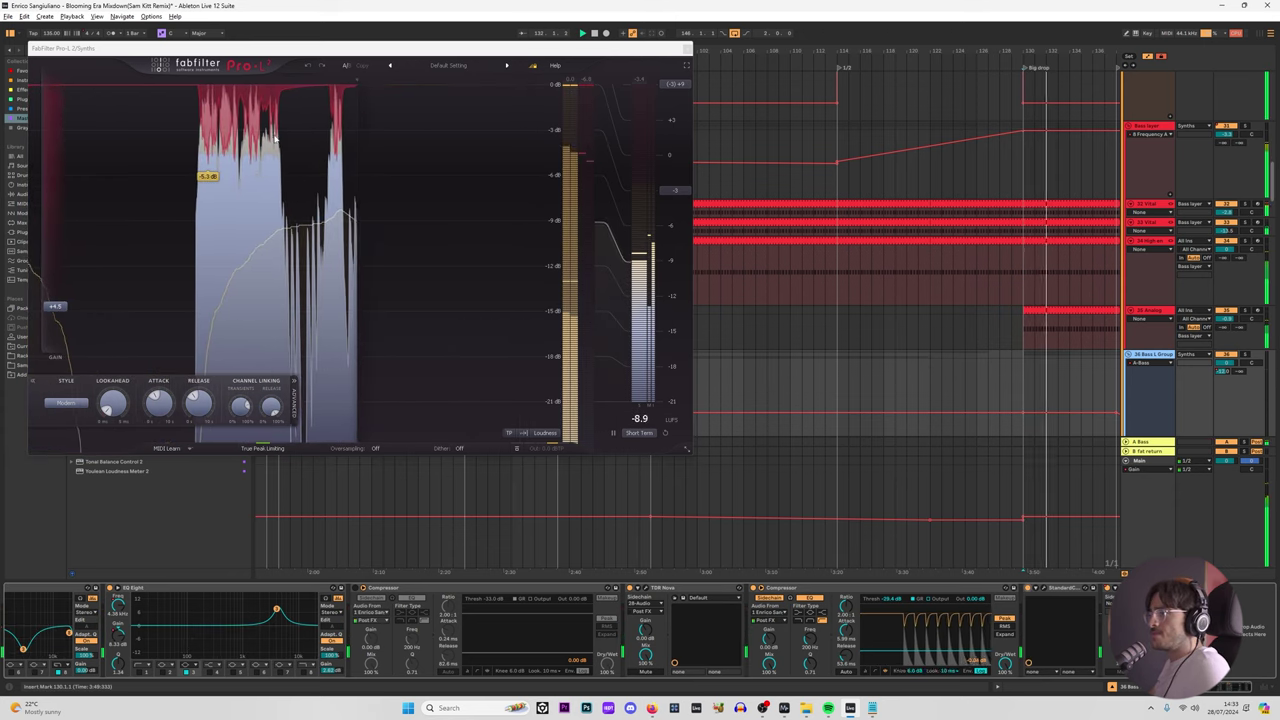
pyautogui.press('space')
pyautogui.click(84, 106)
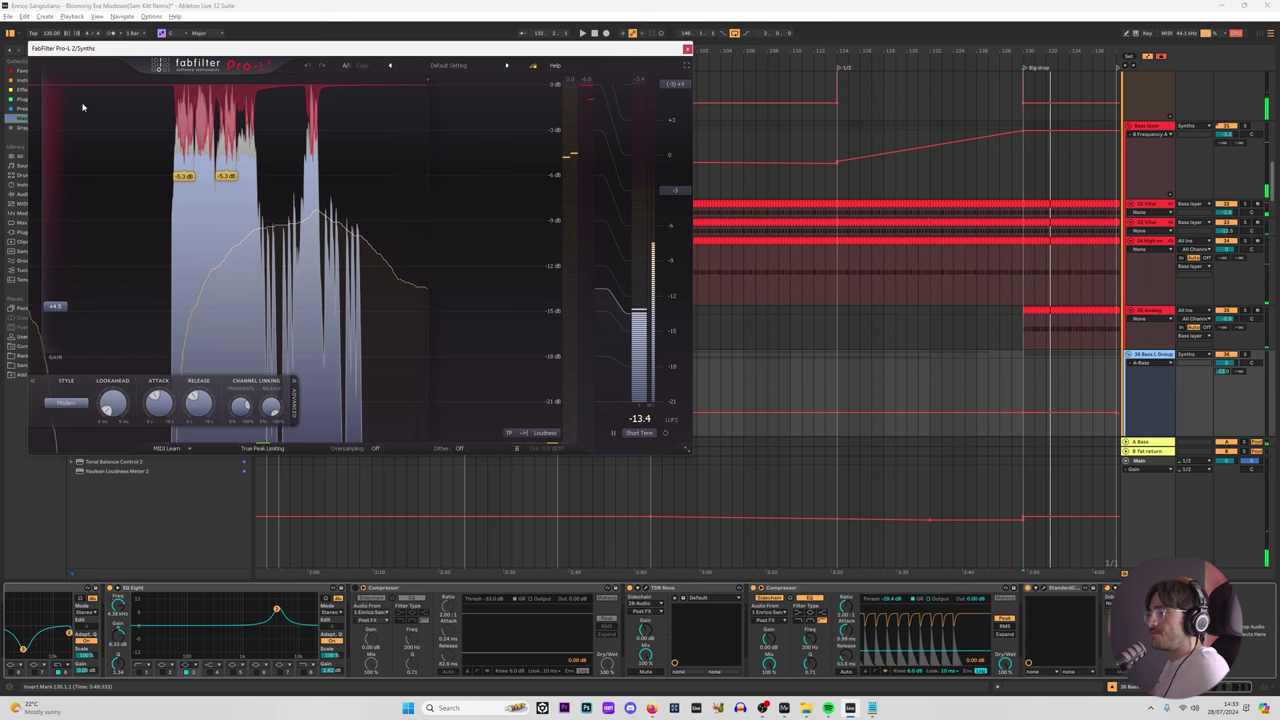
# Step: Play the Big drop with the Synths group's StandardCLIP open and compare the clipping with the group's first EQ Eight bypassed and enabled
pyautogui.scroll(3, 1179, 181)
pyautogui.click(1144, 130)
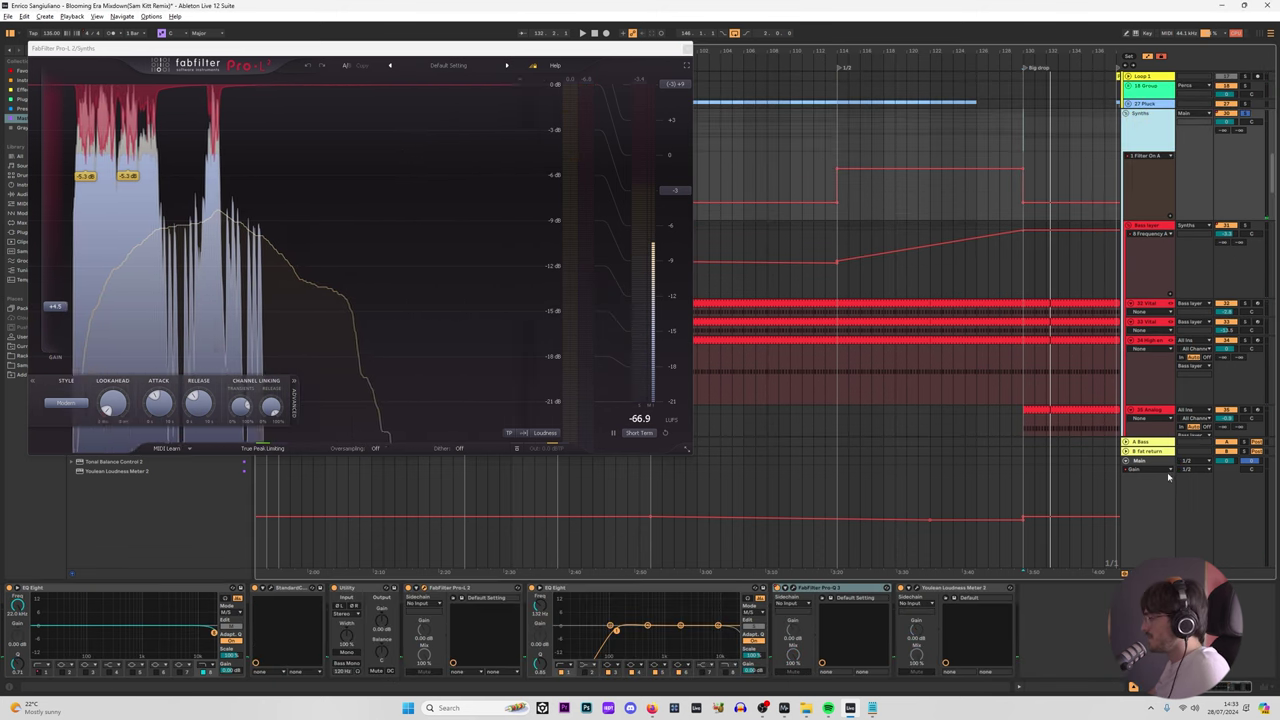
pyautogui.scroll(-2, 1119, 233)
pyautogui.scroll(-4, 1120, 230)
pyautogui.click(1130, 210)
pyautogui.scroll(8, 1127, 207)
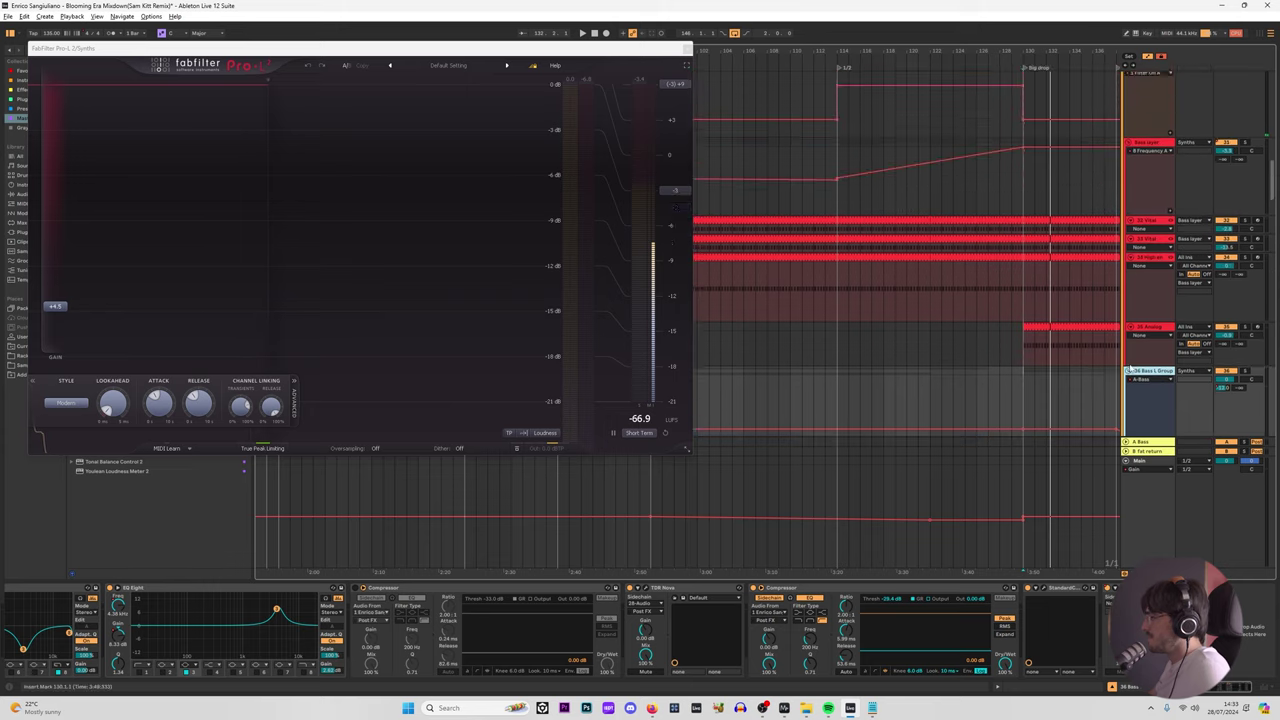
pyautogui.click(1127, 207)
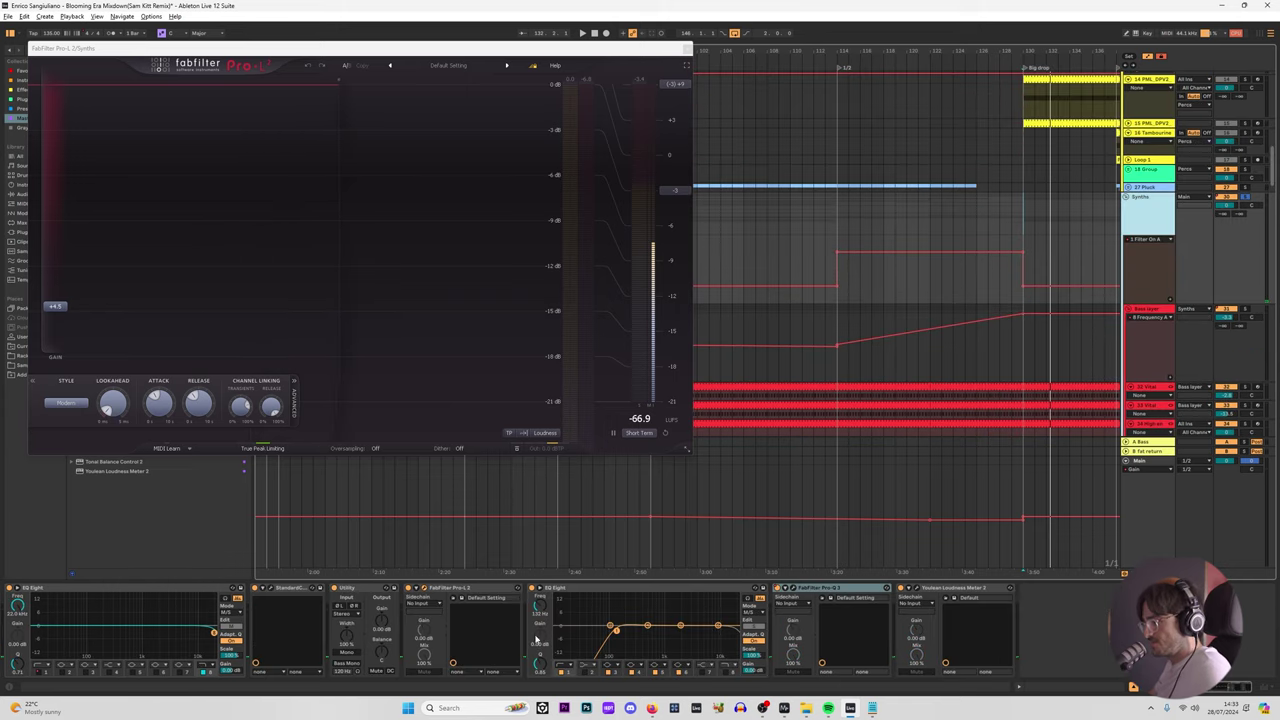
pyautogui.click(272, 587)
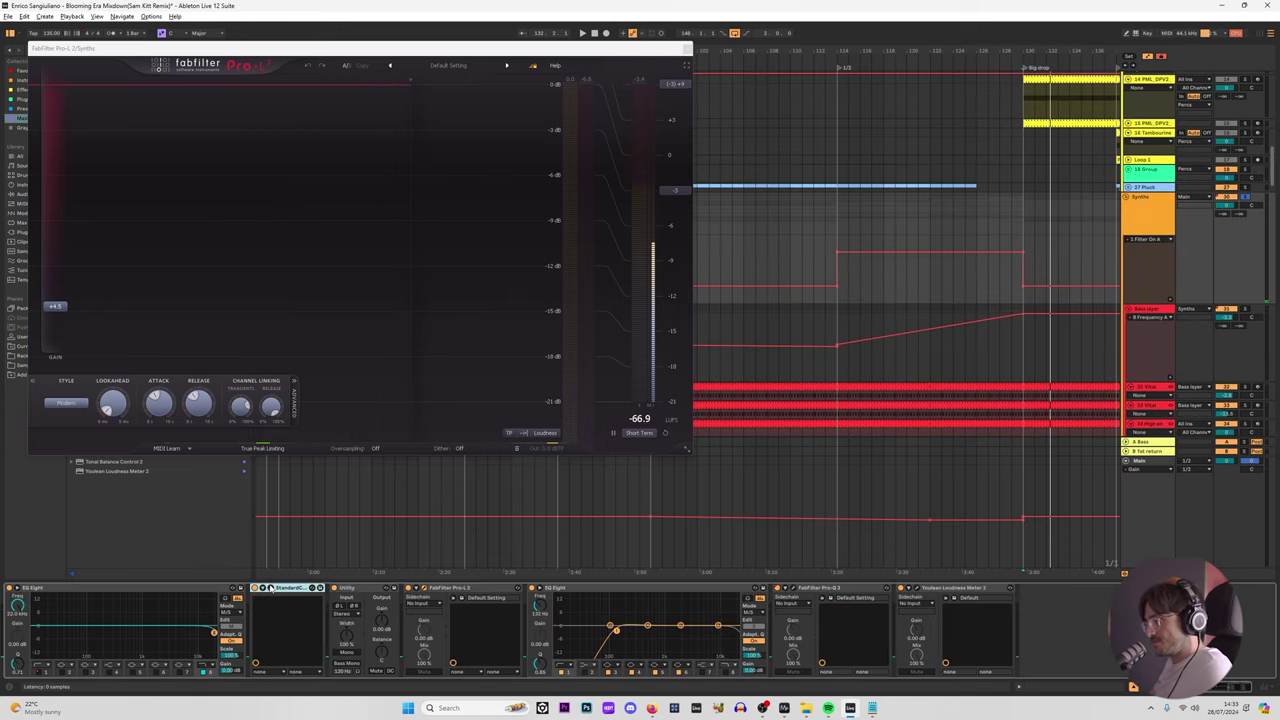
pyautogui.click(270, 588)
pyautogui.press('space')
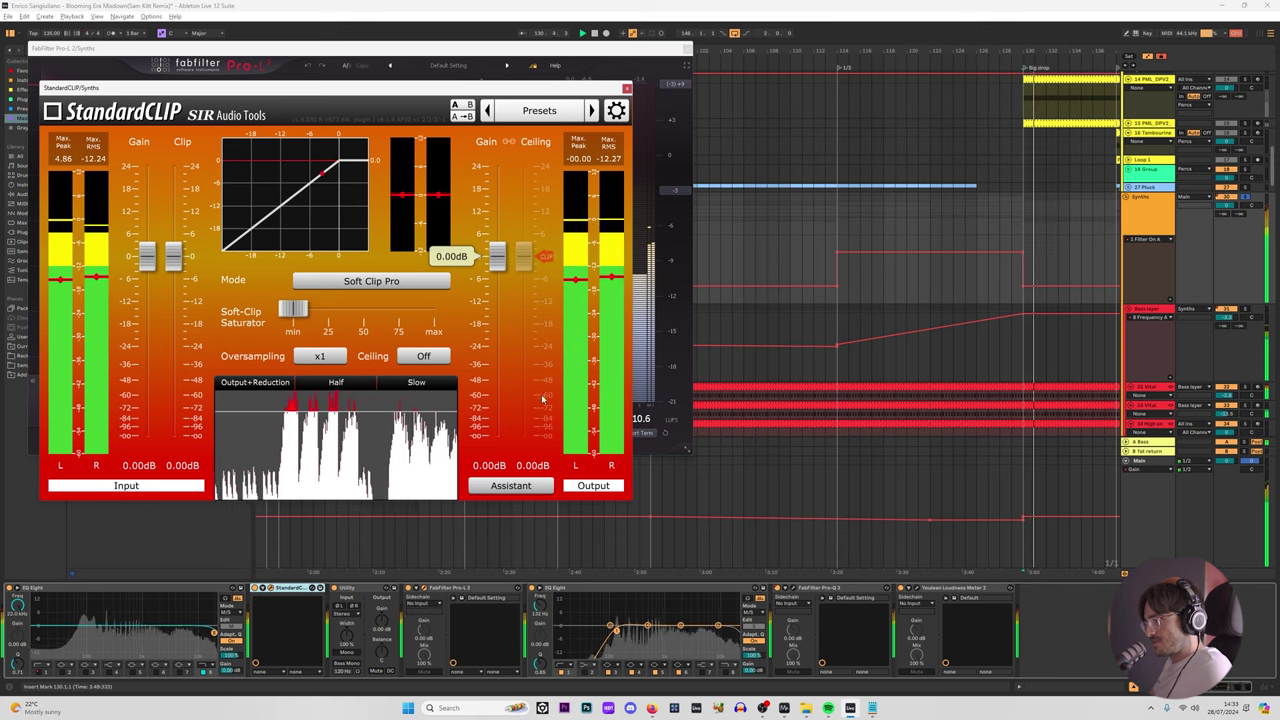
pyautogui.click(10, 588)
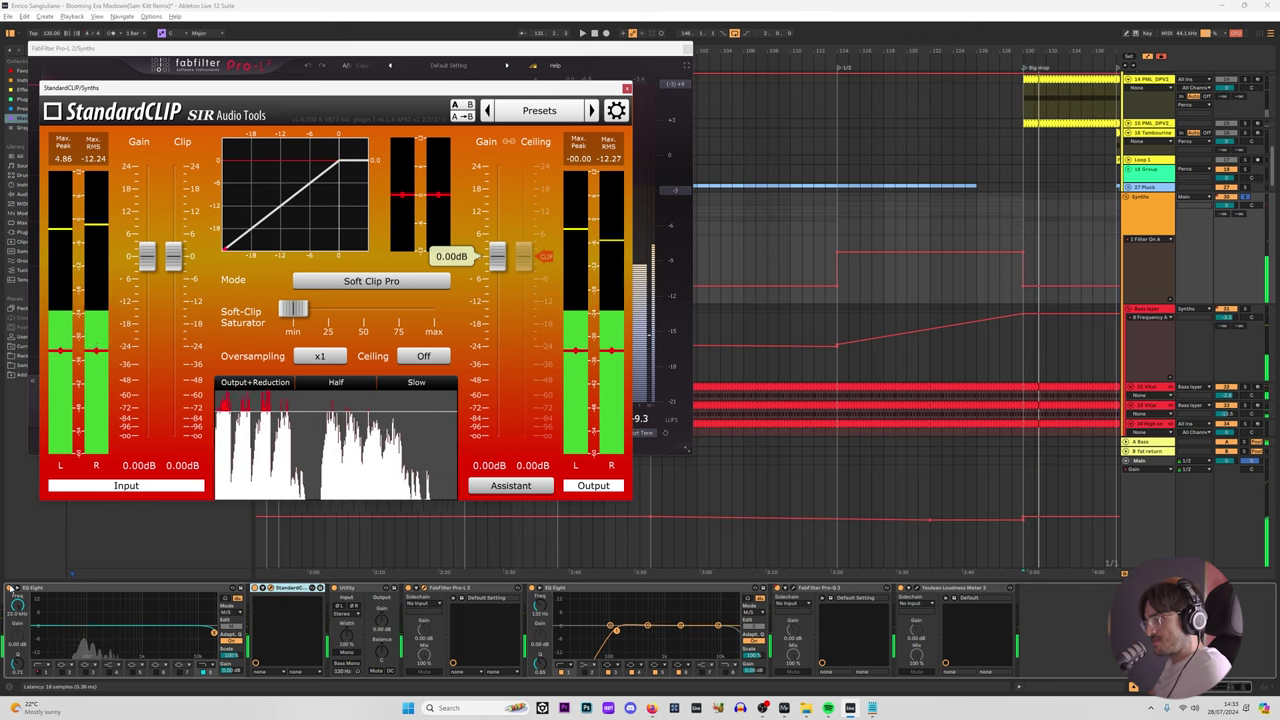
pyautogui.click(10, 588)
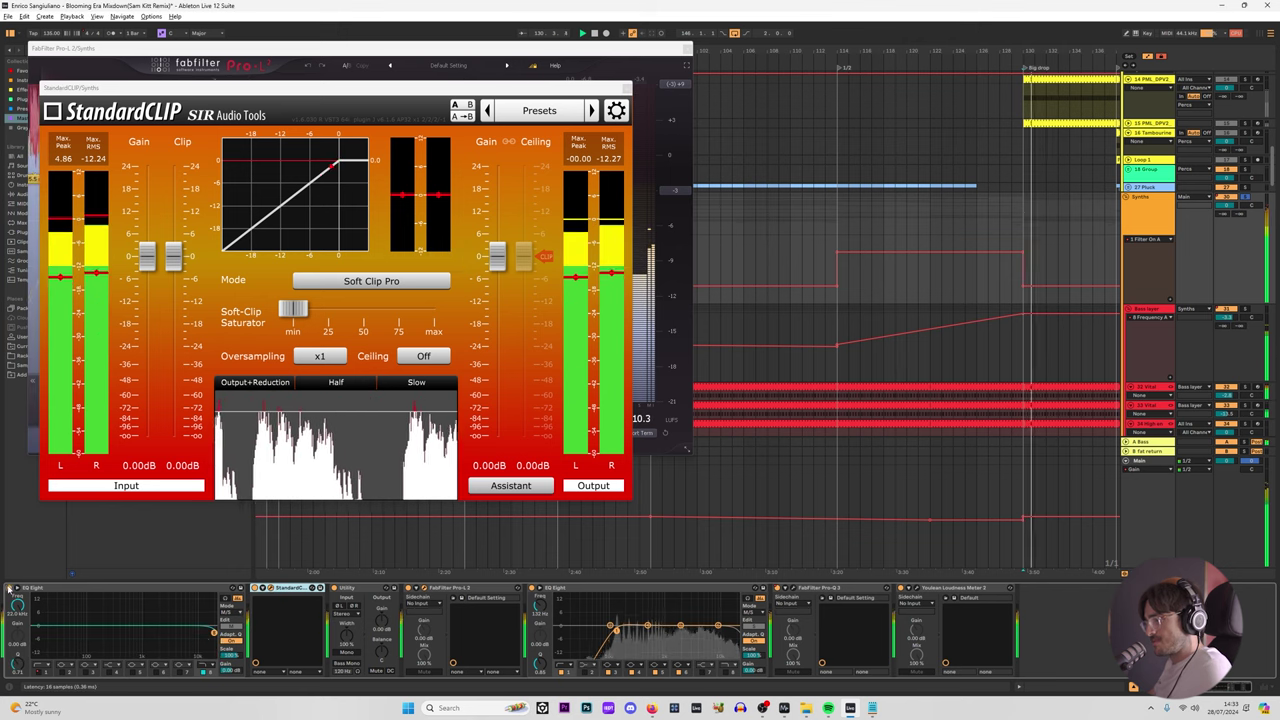
# Step: Open the Bass L Group's StandardCLIP and play the Big drop to examine how much it clips
pyautogui.click(1155, 310)
pyautogui.scroll(-3, 1150, 312)
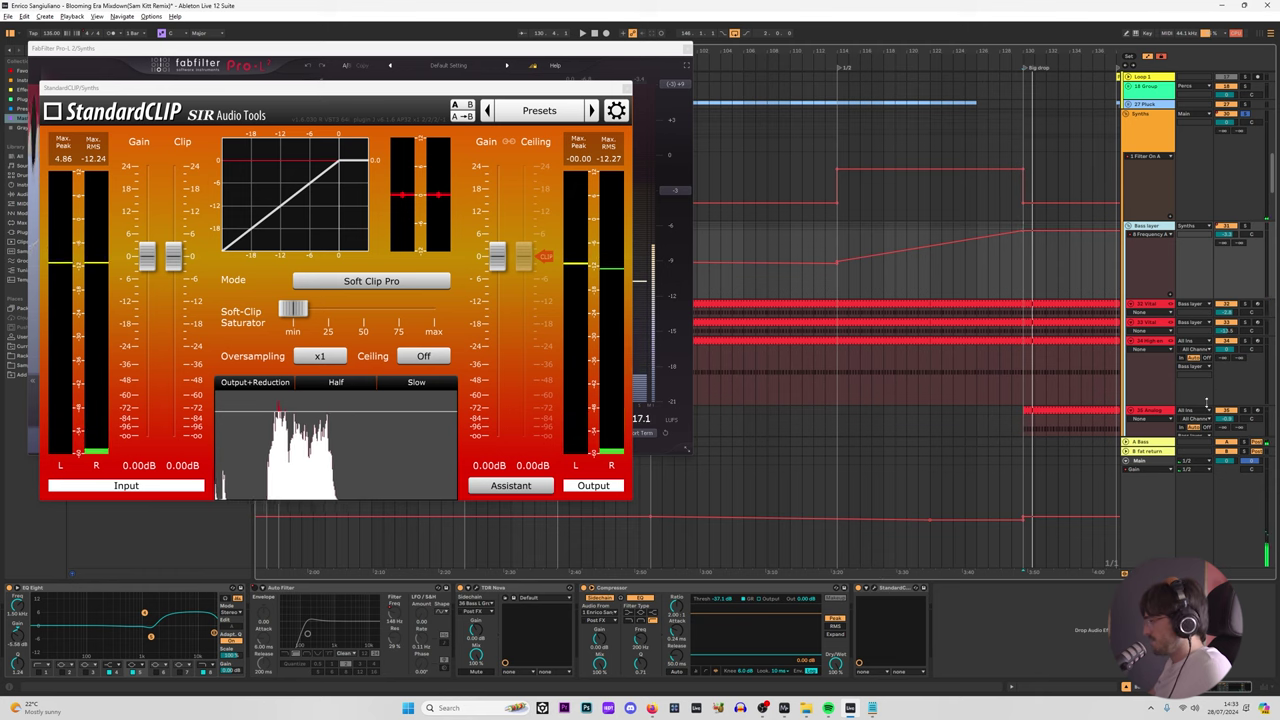
pyautogui.scroll(-4, 1206, 404)
pyautogui.click(969, 292)
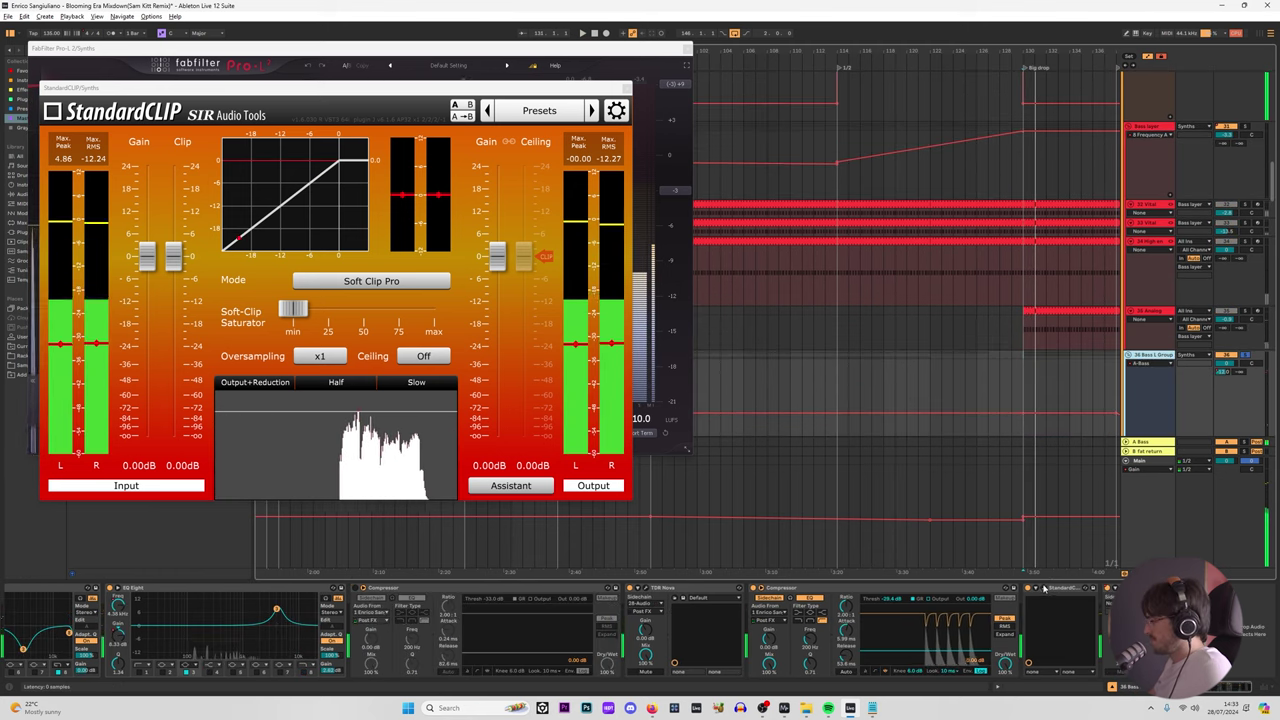
pyautogui.click(1043, 588)
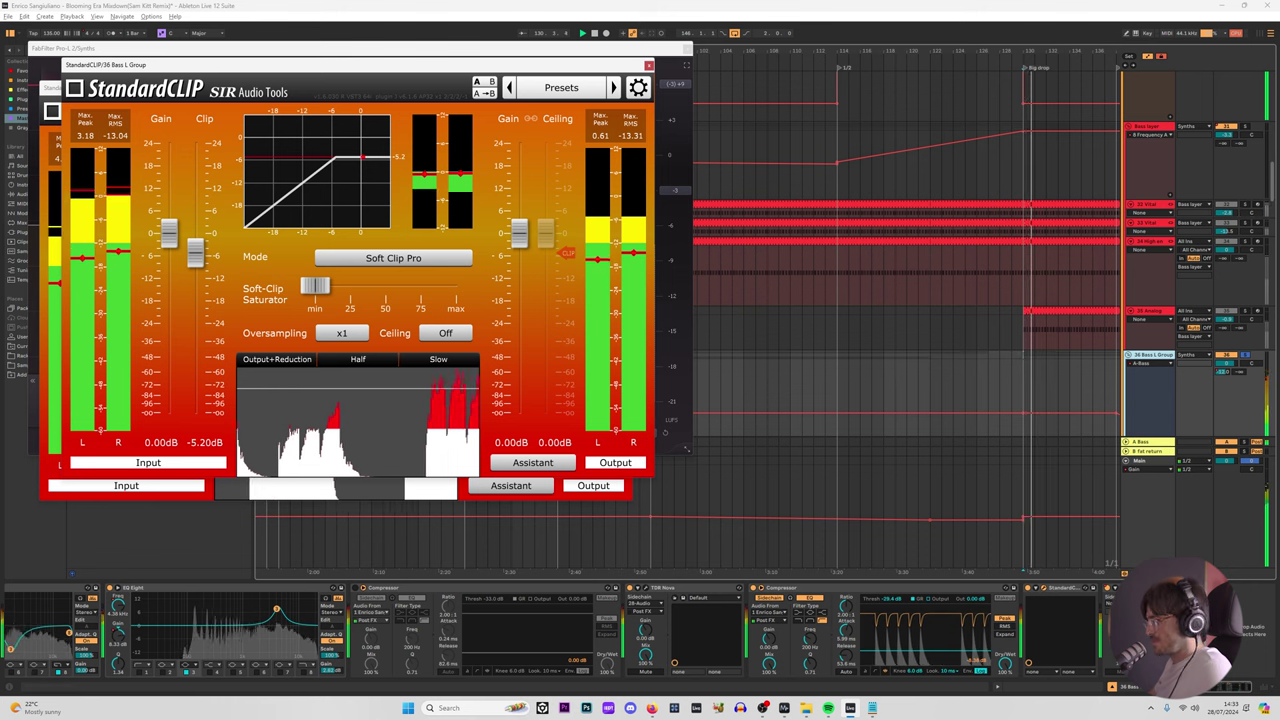
pyautogui.press('space')
# Step: Switch the Bass L Group's FabFilter Pro-Q 3 to Linear Phase processing and close the plugin
pyautogui.click(1119, 588)
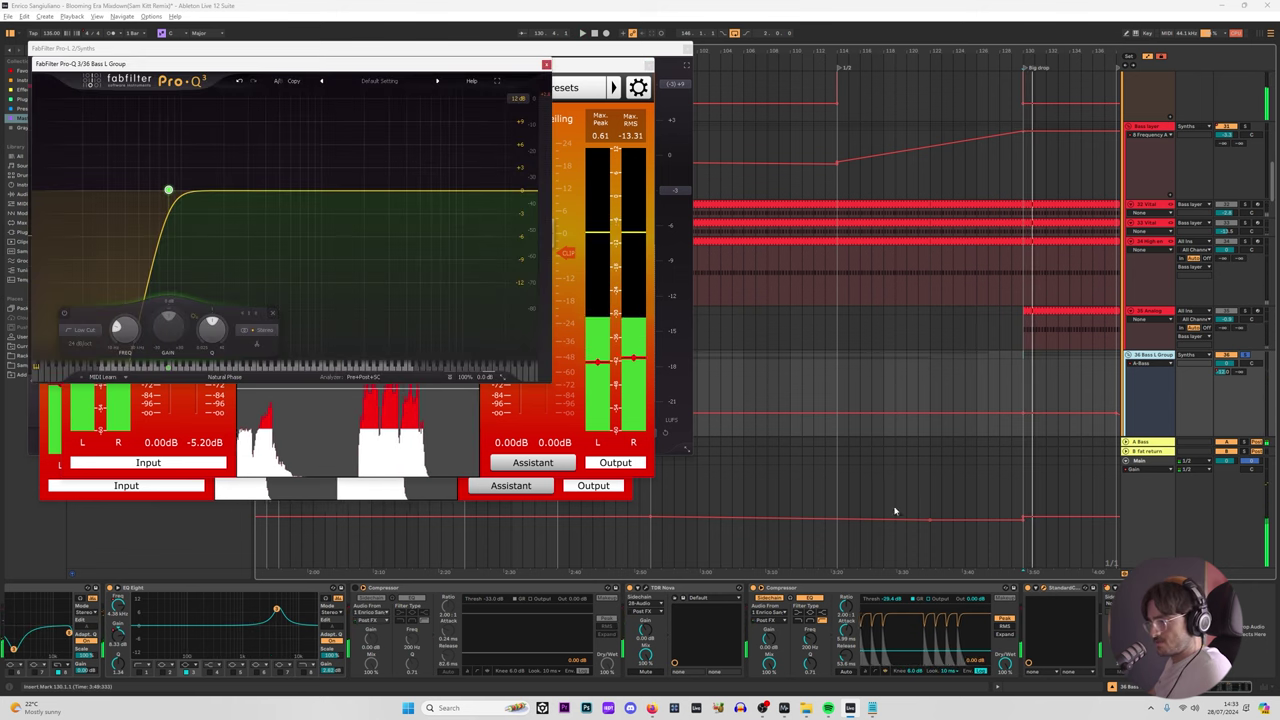
pyautogui.click(230, 372)
pyautogui.click(232, 410)
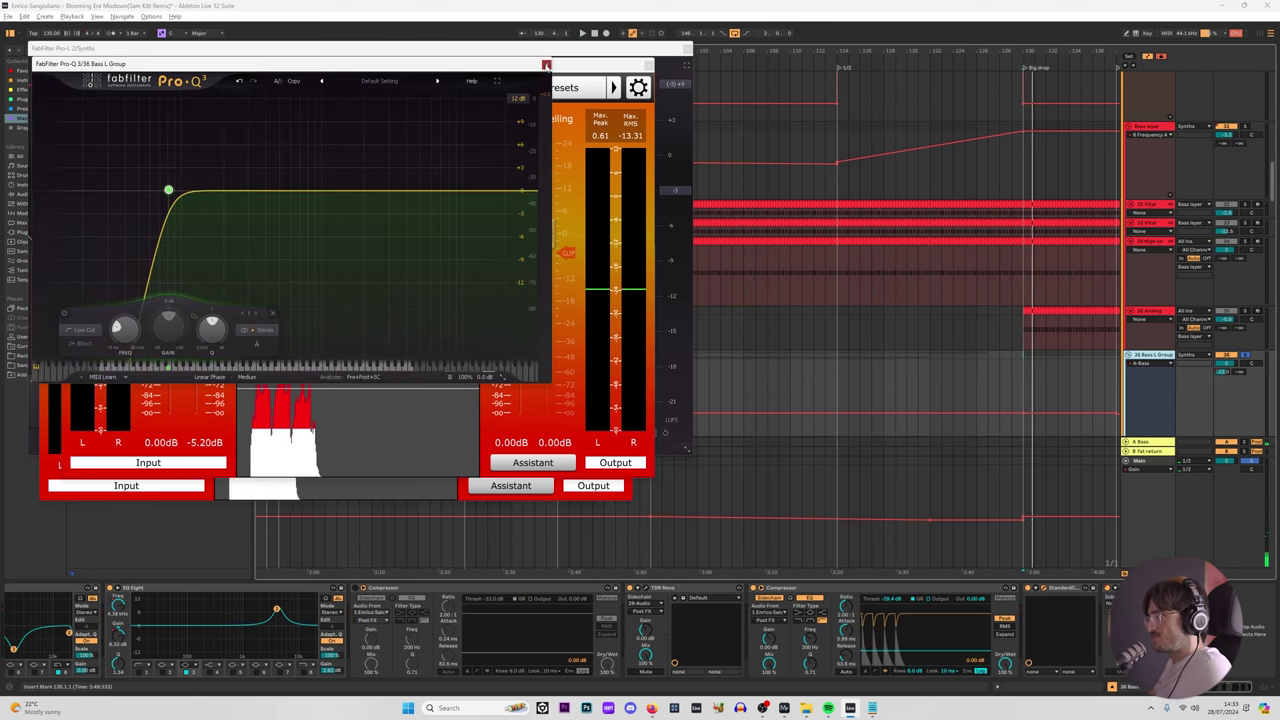
pyautogui.click(545, 65)
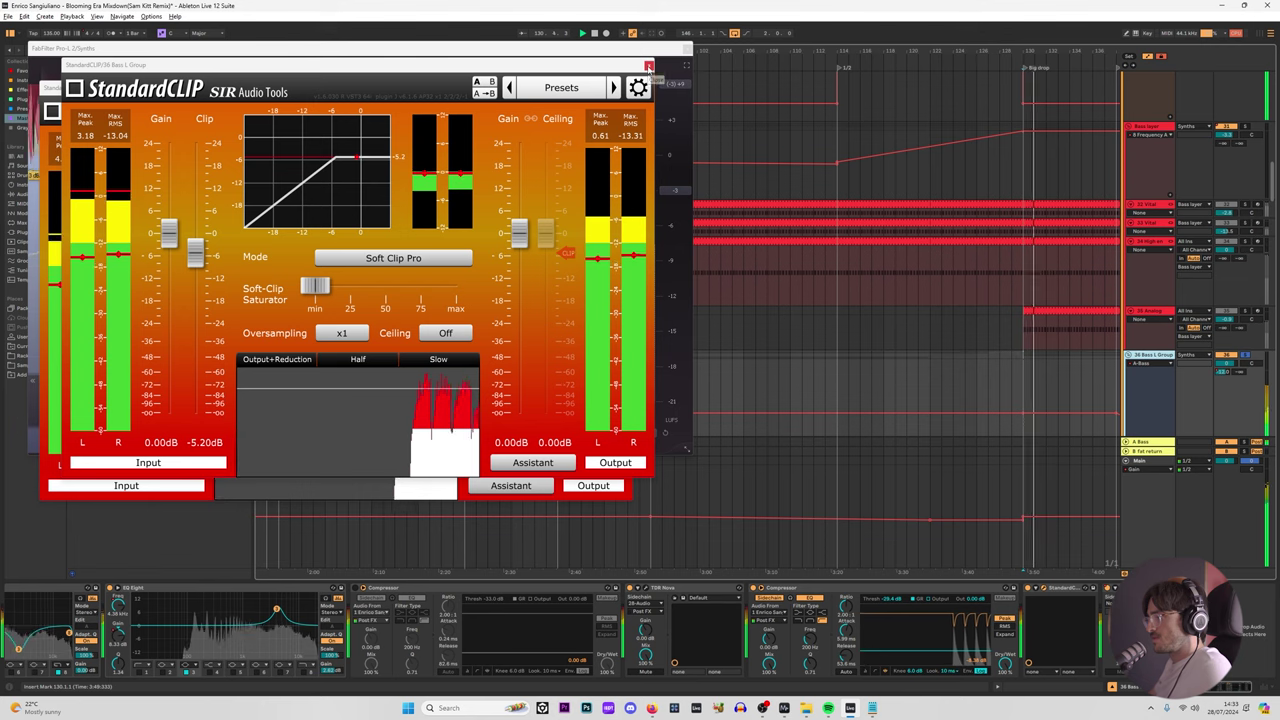
# Step: Close both StandardCLIP windows and examine the limiting in the Synths group's Pro-L 2 during the Big drop
pyautogui.click(648, 66)
pyautogui.click(632, 86)
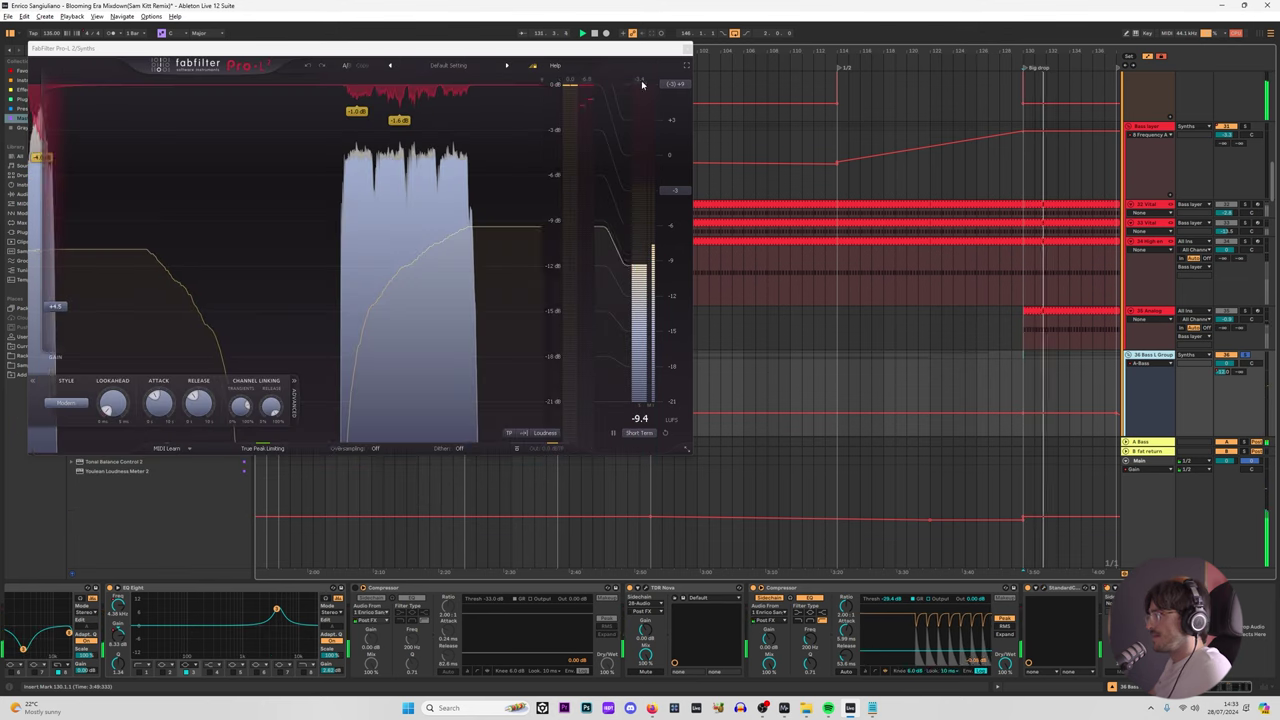
pyautogui.click(687, 49)
pyautogui.scroll(3, 960, 170)
pyautogui.click(1142, 182)
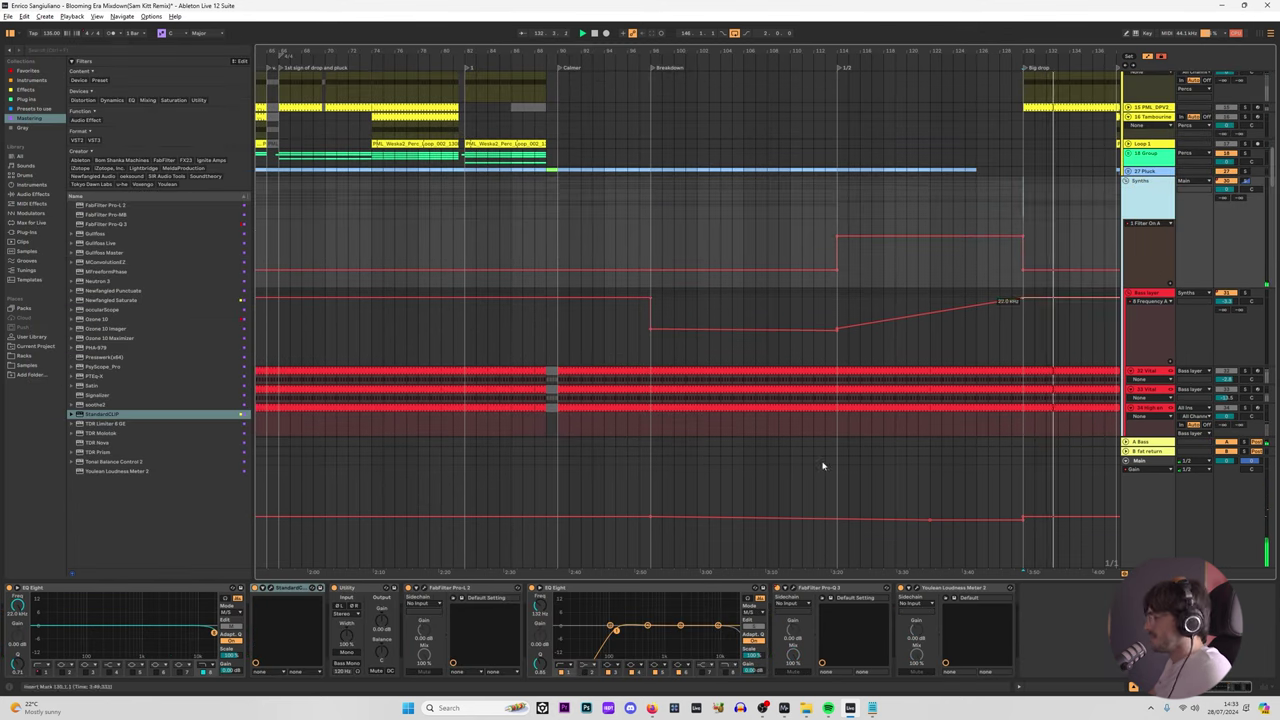
pyautogui.click(424, 589)
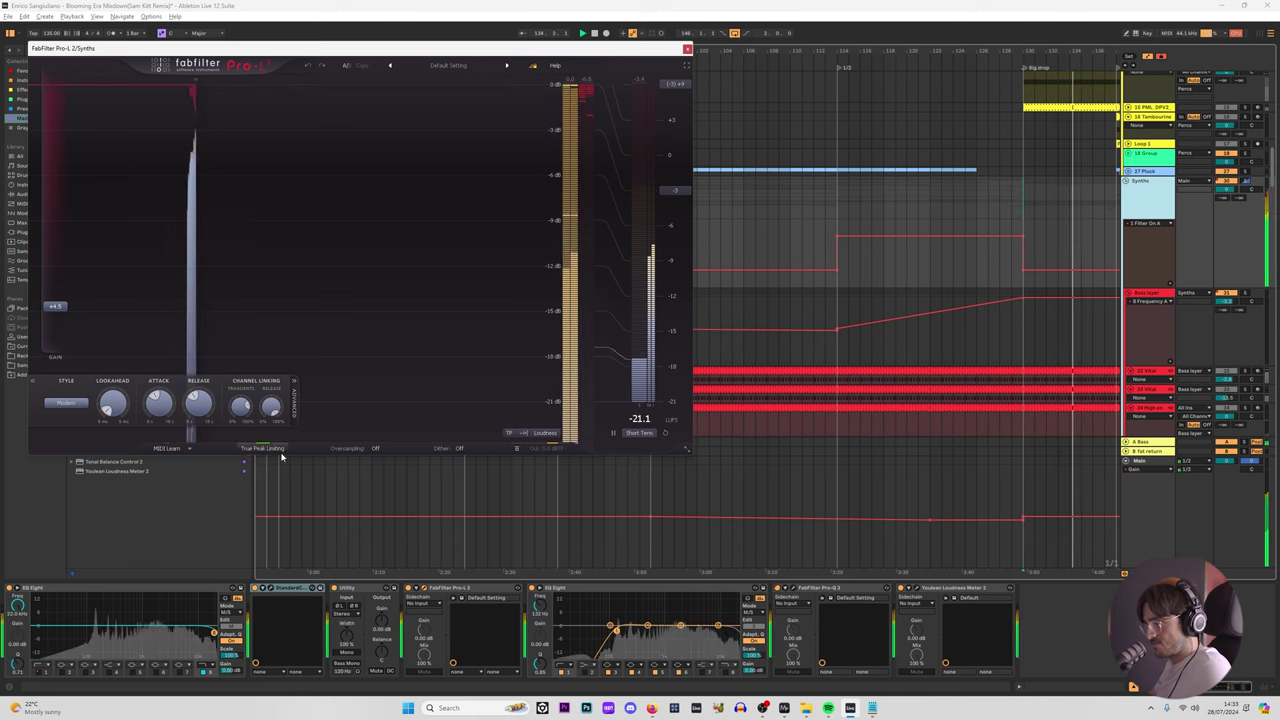
# Step: Switch the Synths group's FabFilter Pro-Q 3 to Linear Phase processing and close the group's plugin windows
pyautogui.click(796, 590)
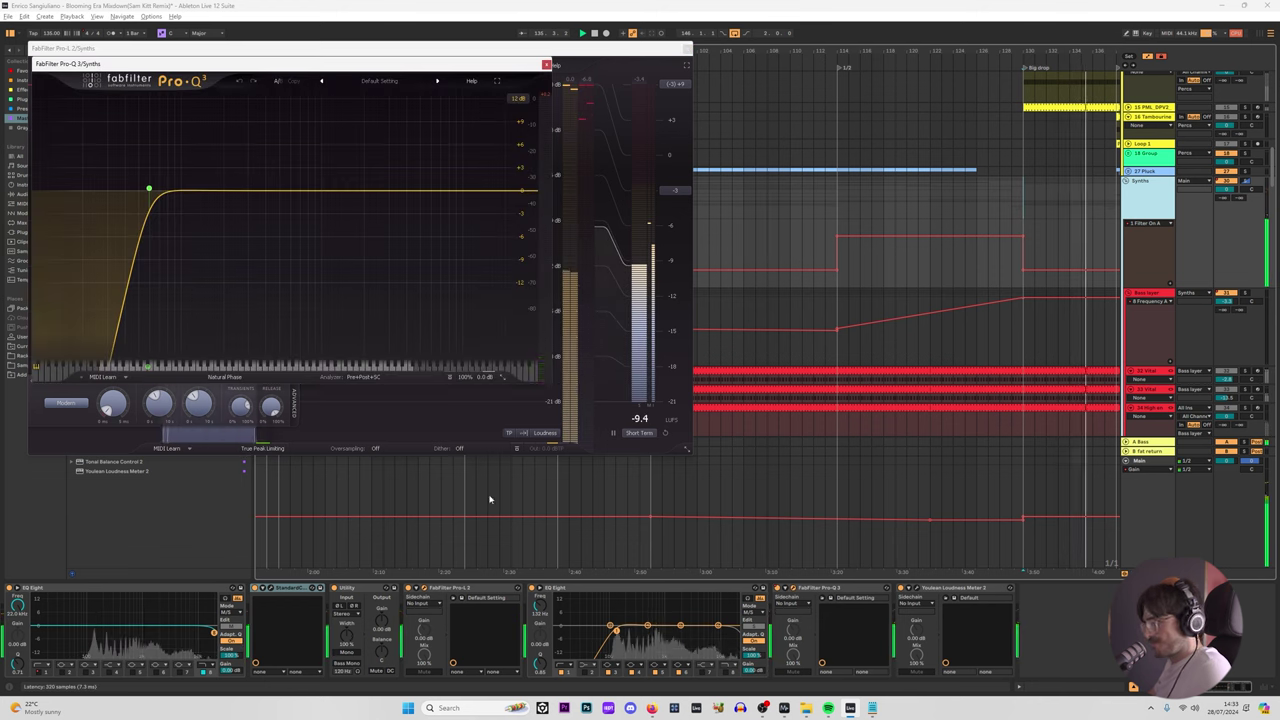
pyautogui.click(225, 377)
pyautogui.click(228, 411)
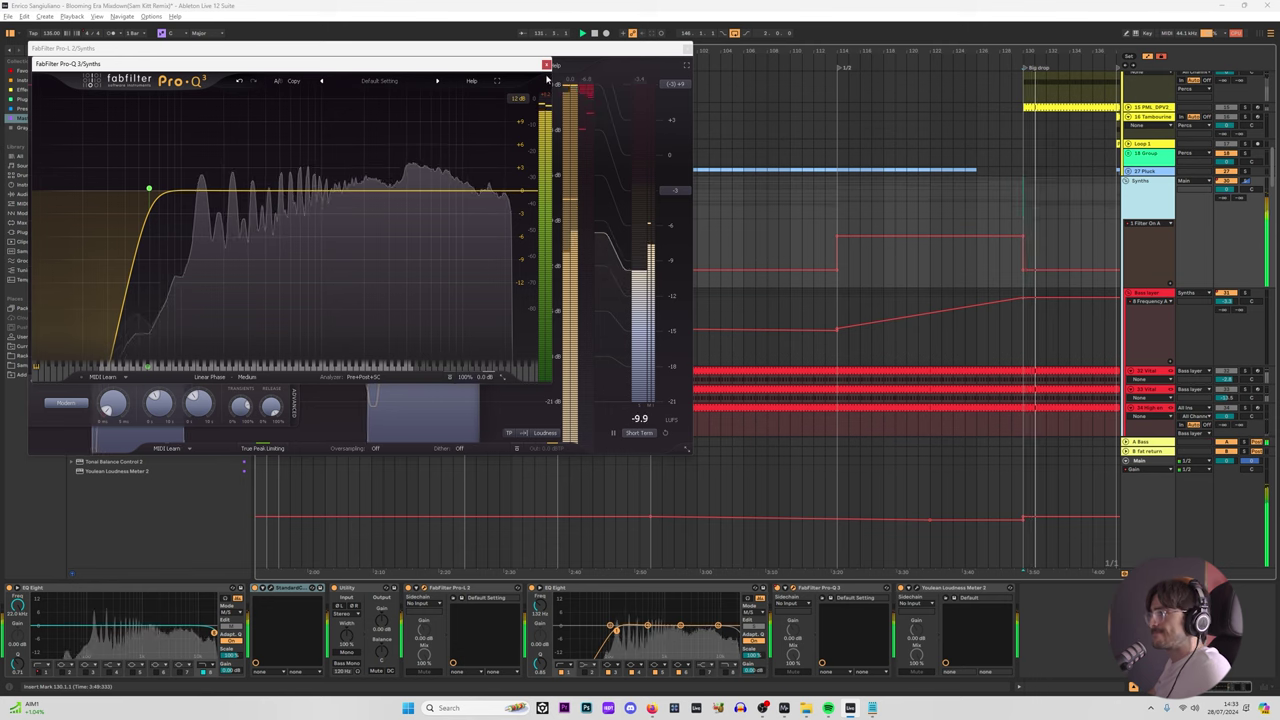
pyautogui.click(547, 65)
pyautogui.click(687, 49)
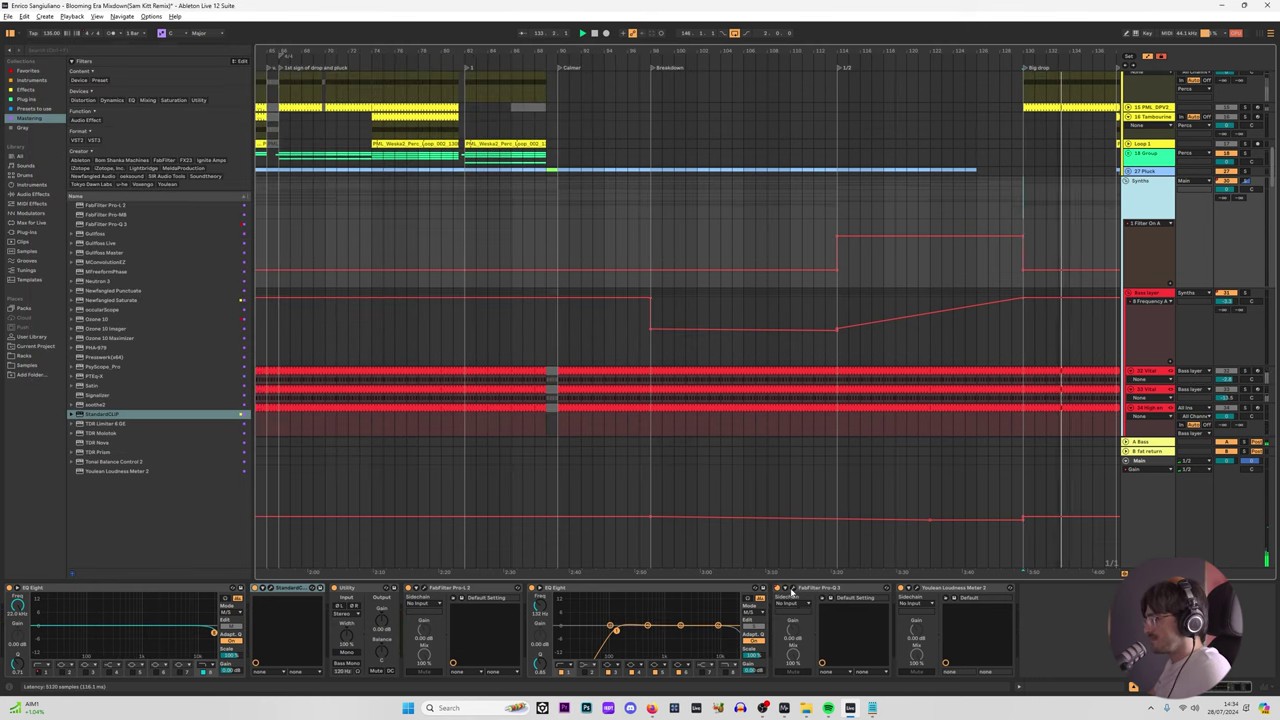
# Step: Replay the Big drop with the Synths group's Pro-Q 3 and Pro-L 2 open, check the limiting, and close both plugins
pyautogui.click(789, 590)
pyautogui.click(423, 589)
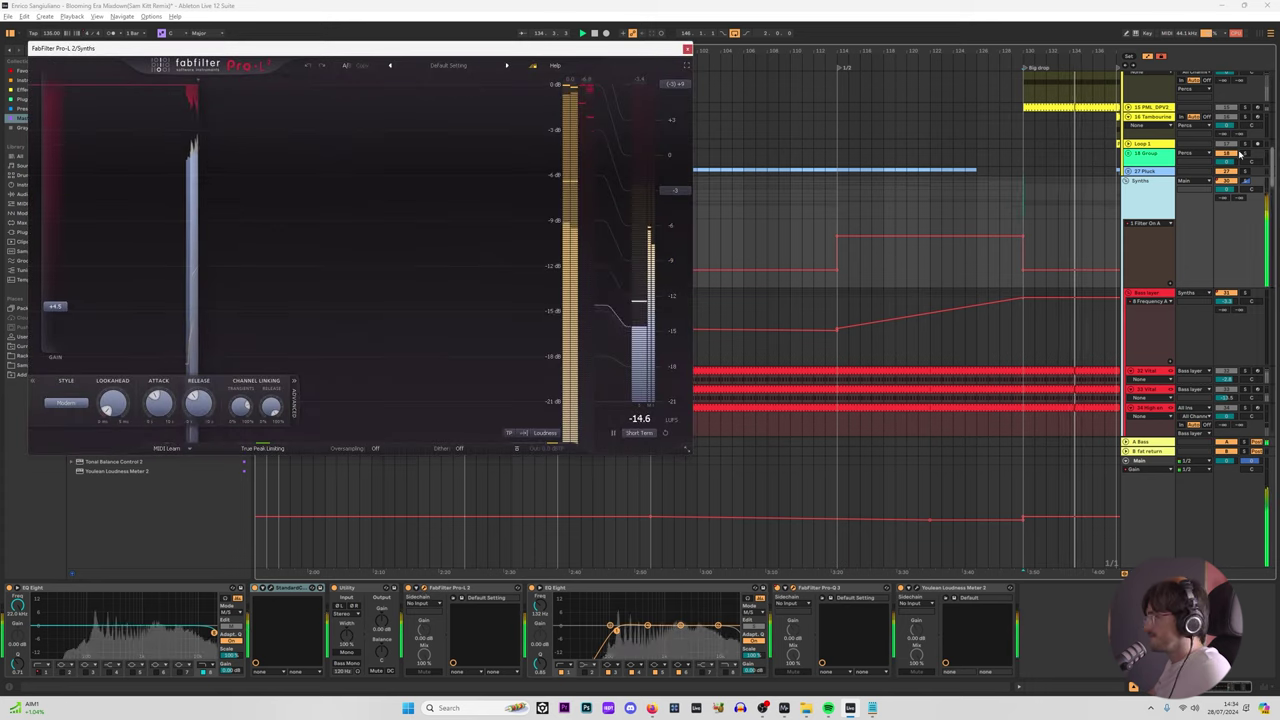
pyautogui.press('space')
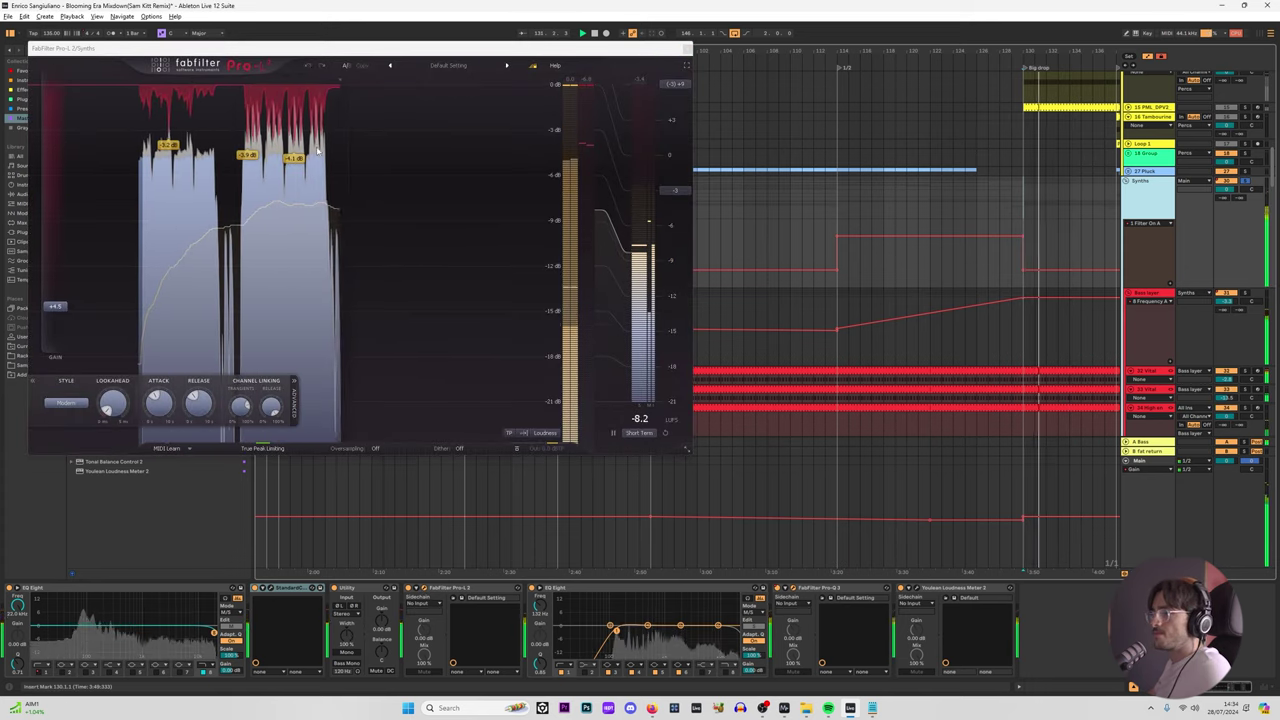
pyautogui.click(687, 51)
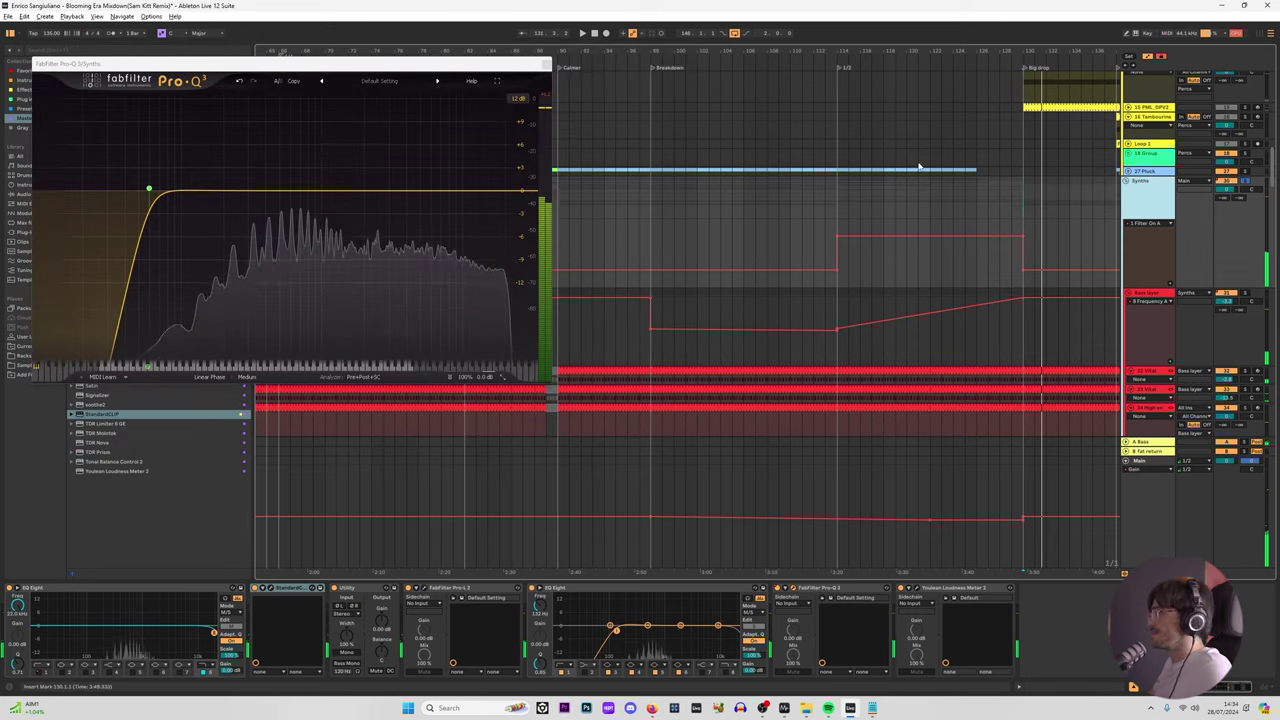
pyautogui.click(548, 62)
pyautogui.press('space')
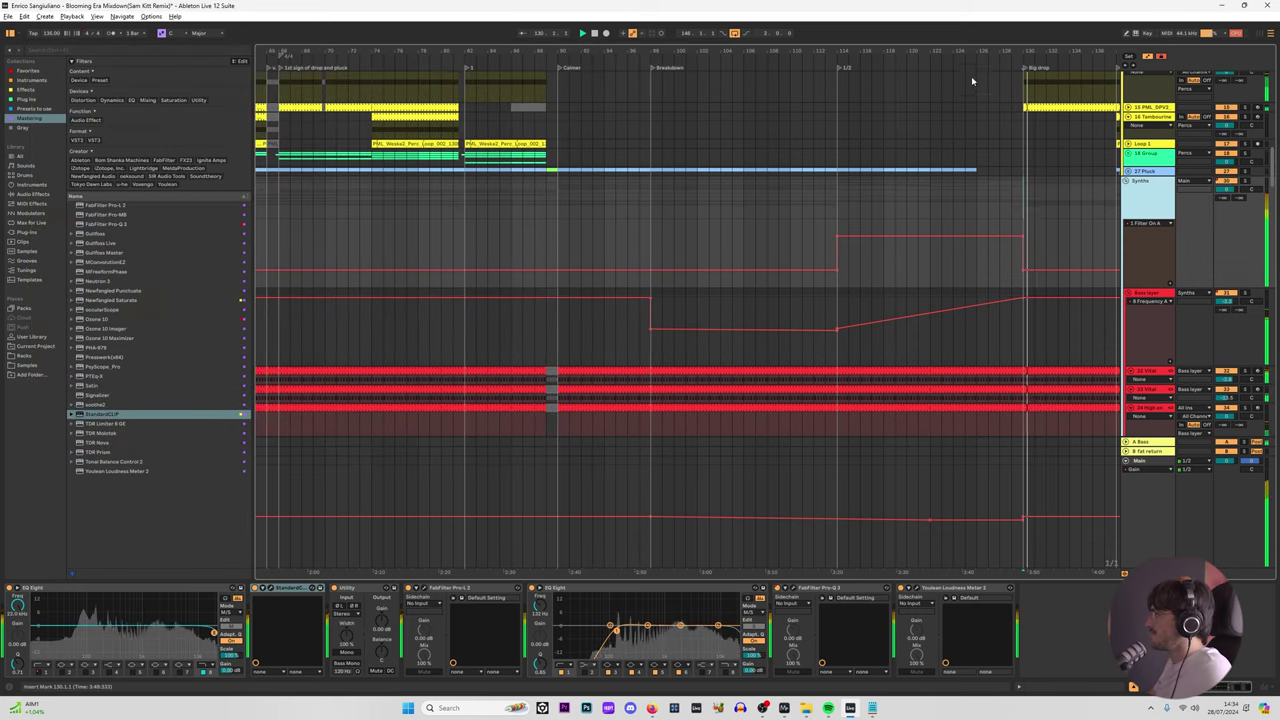
# Step: Audition the mix from the Breakdown and from bar 82, and open the Synths group's StandardCLIP to watch its clipping
pyautogui.click(653, 209)
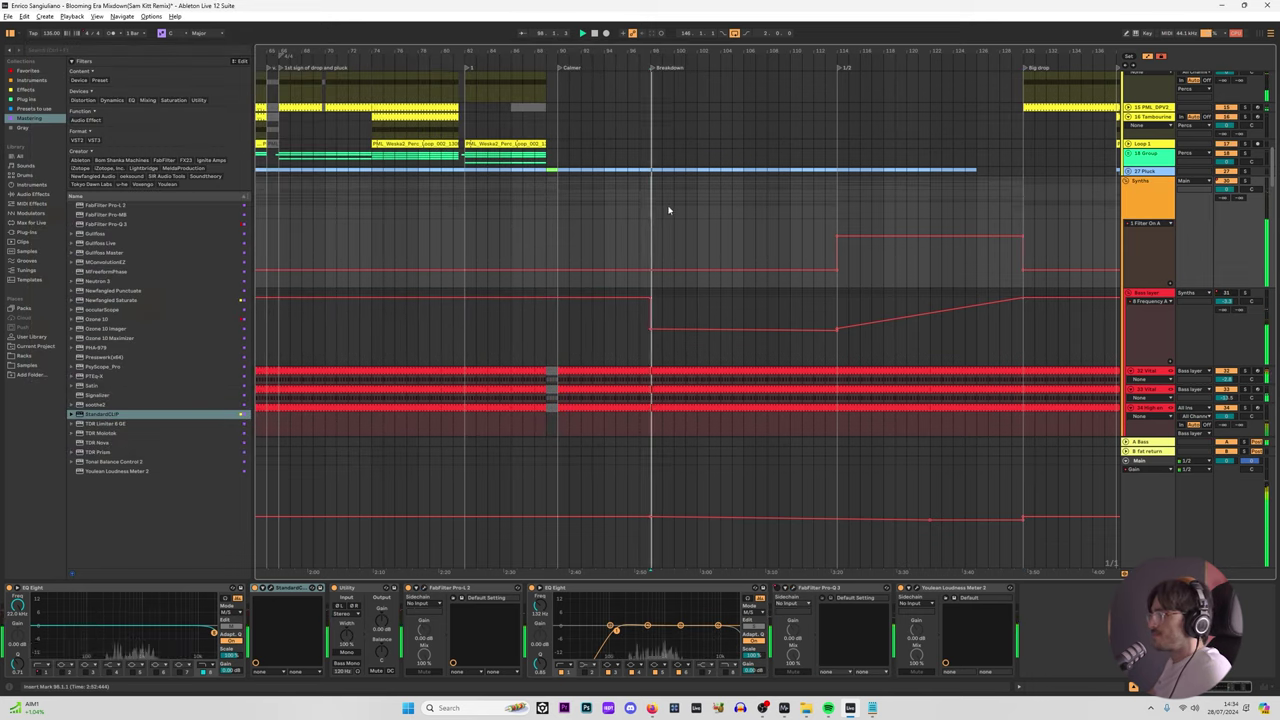
pyautogui.click(466, 229)
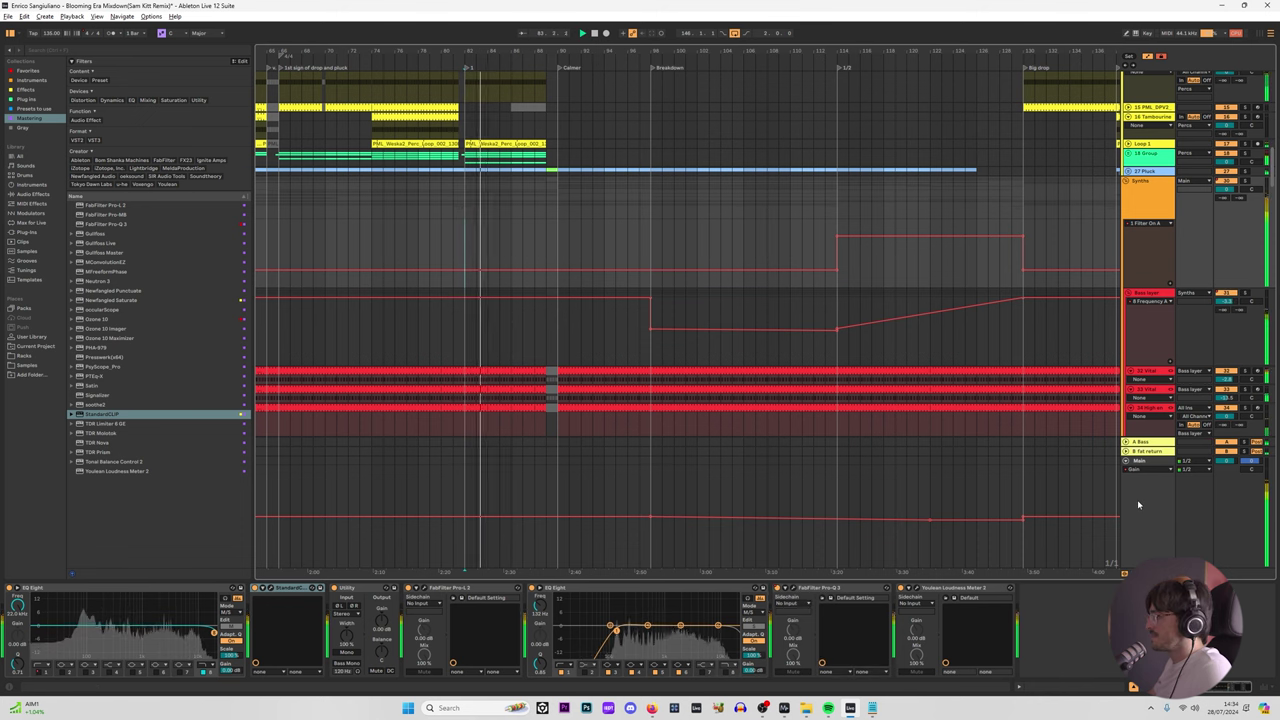
pyautogui.click(270, 587)
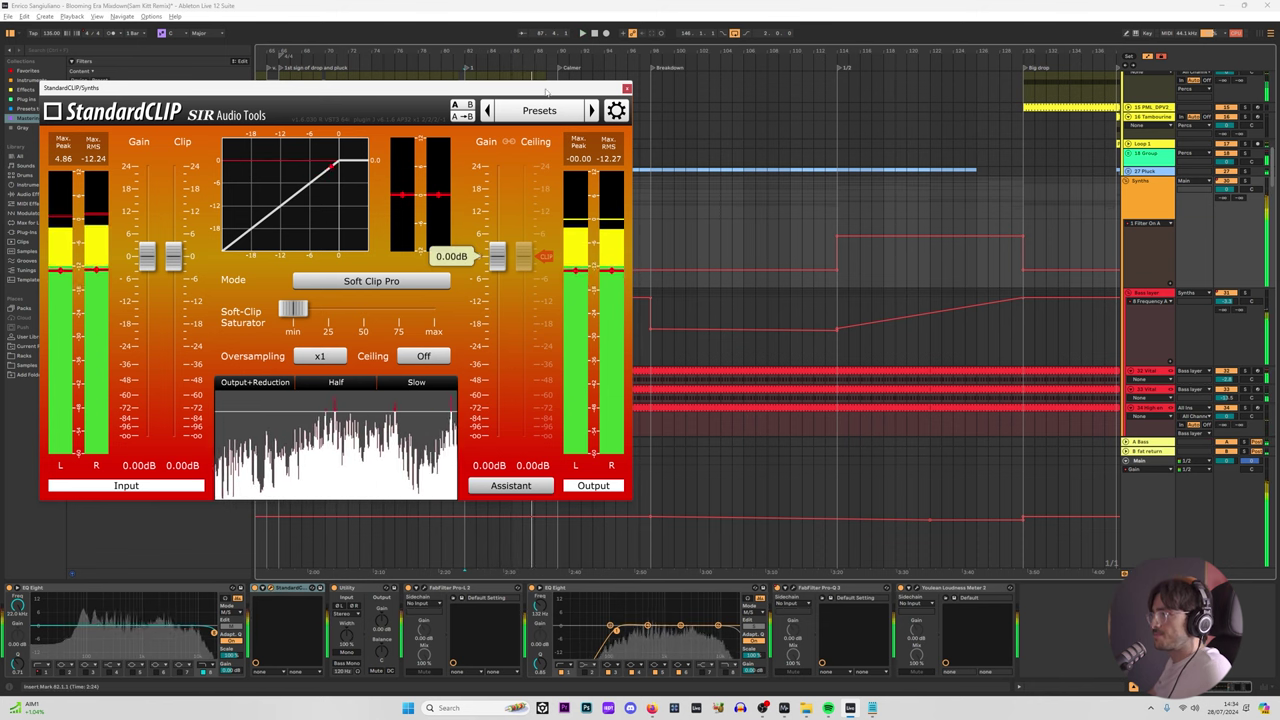
# Step: Move the Synths group's StandardCLIP window clear of the bass tracks and bring the Bass L Group into view
pyautogui.moveTo(545, 92); pyautogui.dragTo(947, 108)
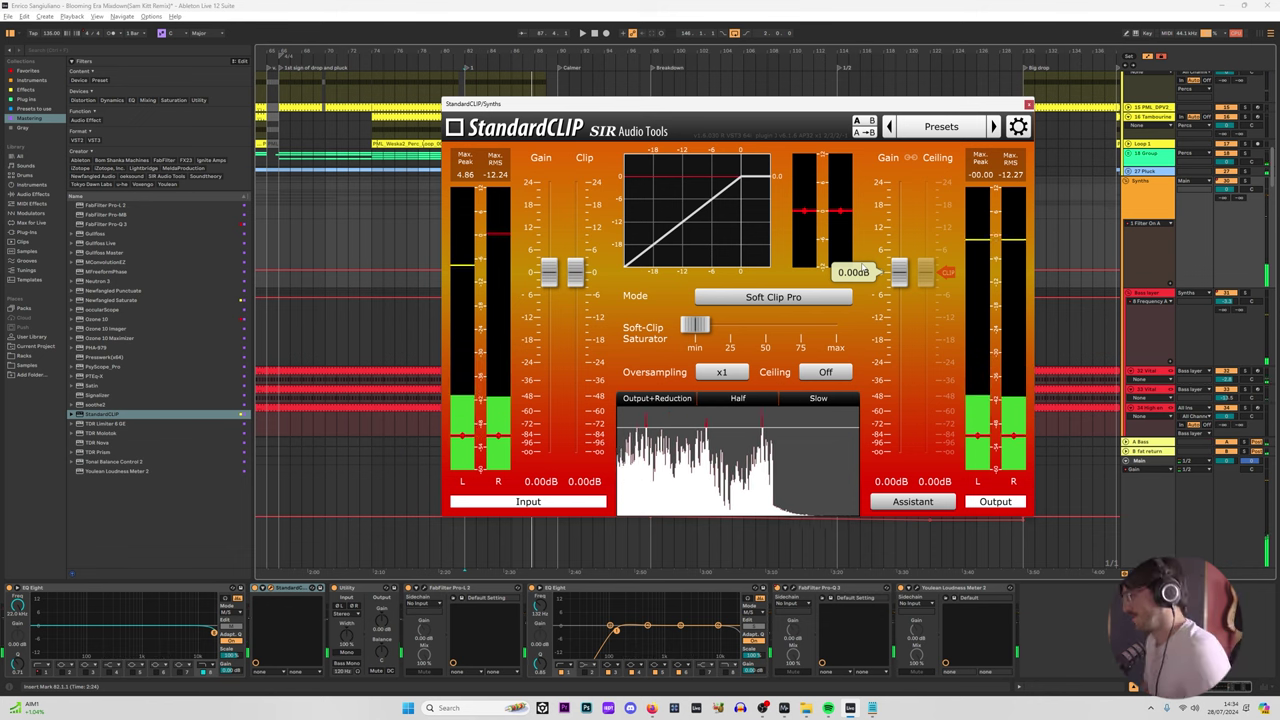
pyautogui.moveTo(740, 120); pyautogui.dragTo(743, 208)
pyautogui.scroll(-5, 433, 274)
pyautogui.moveTo(848, 228); pyautogui.dragTo(415, 236)
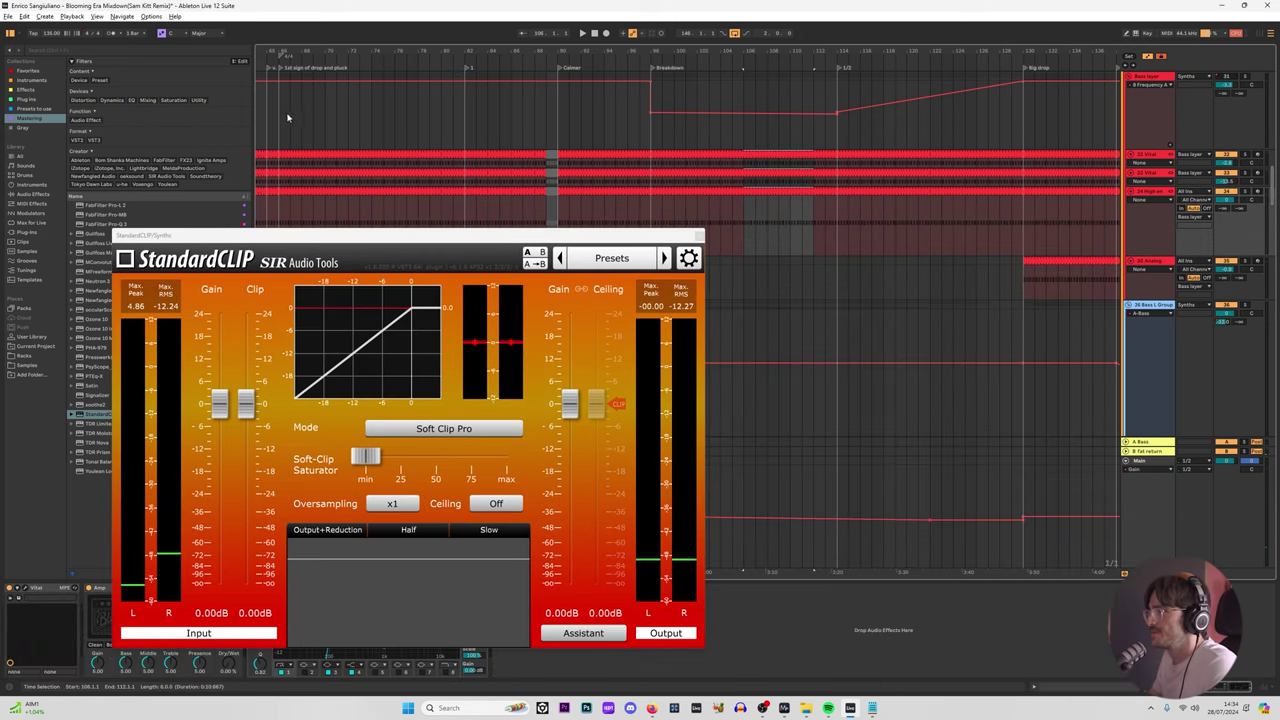
# Step: Audition the mix from the Calmer, Big drop, shaker and Answer markers with StandardCLIP open, turning the arrangement loop off
pyautogui.click(287, 118)
pyautogui.press('space')
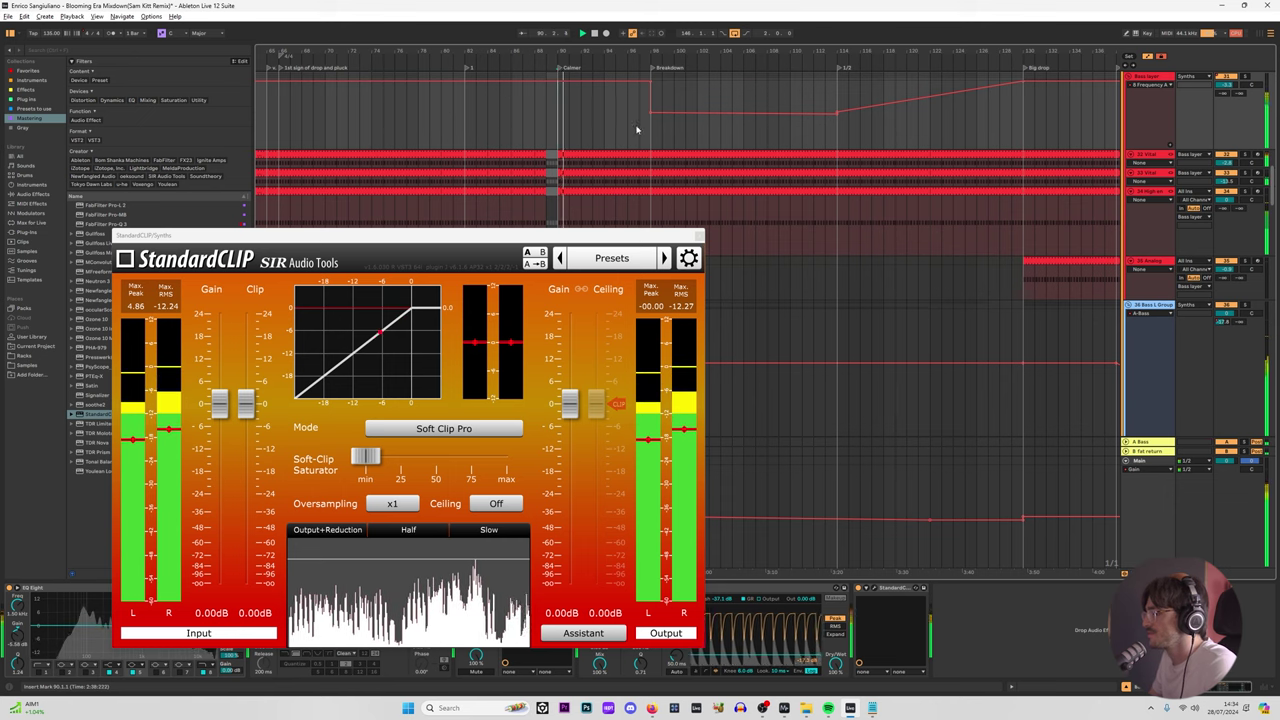
pyautogui.click(1025, 131)
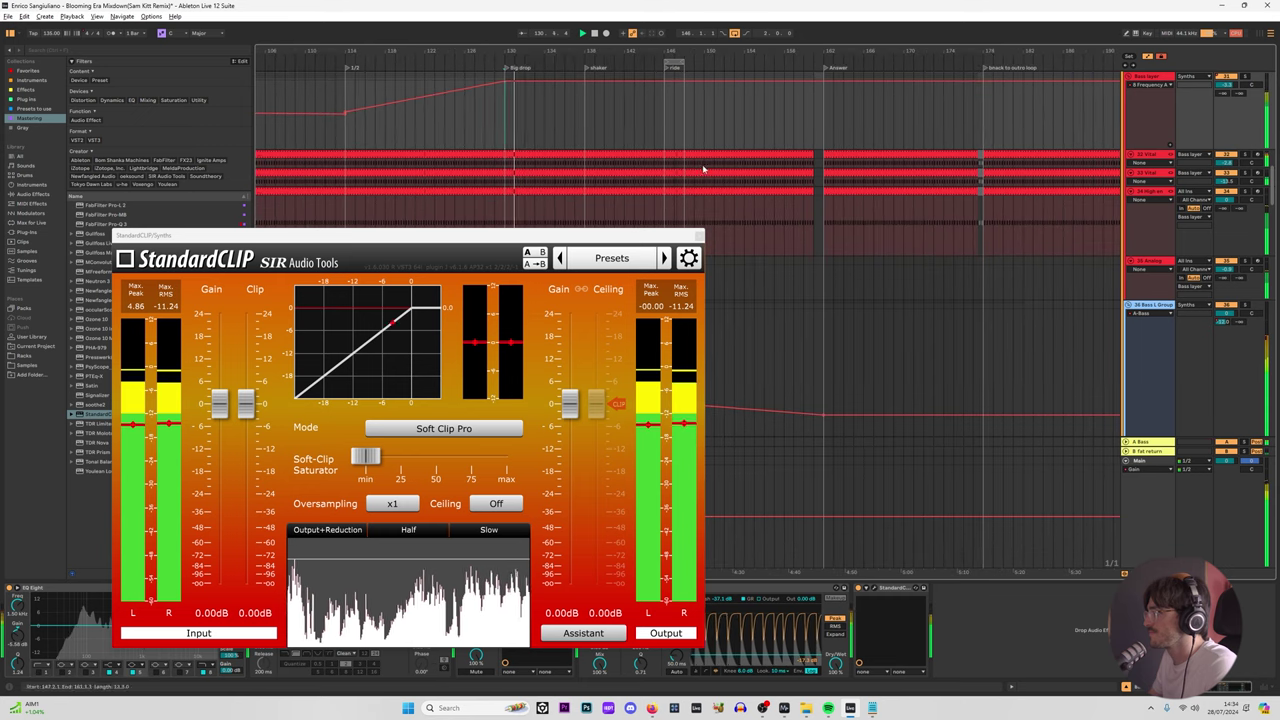
pyautogui.click(585, 125)
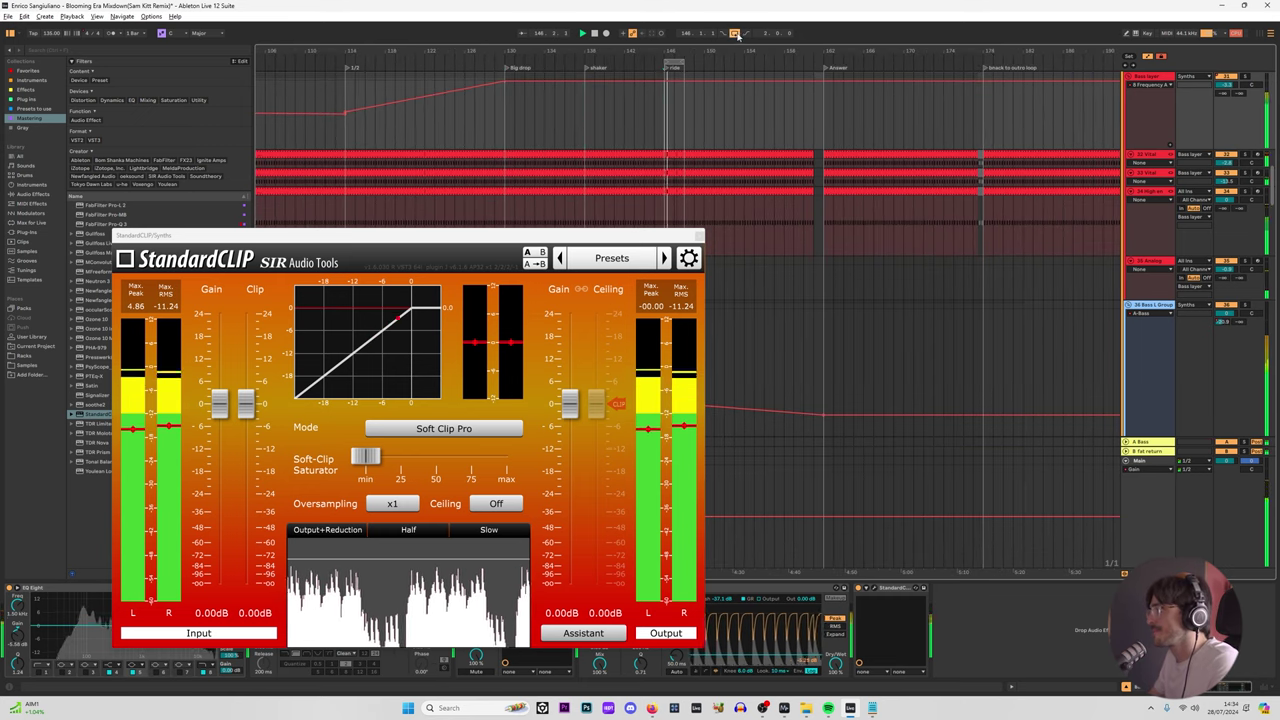
pyautogui.click(822, 138)
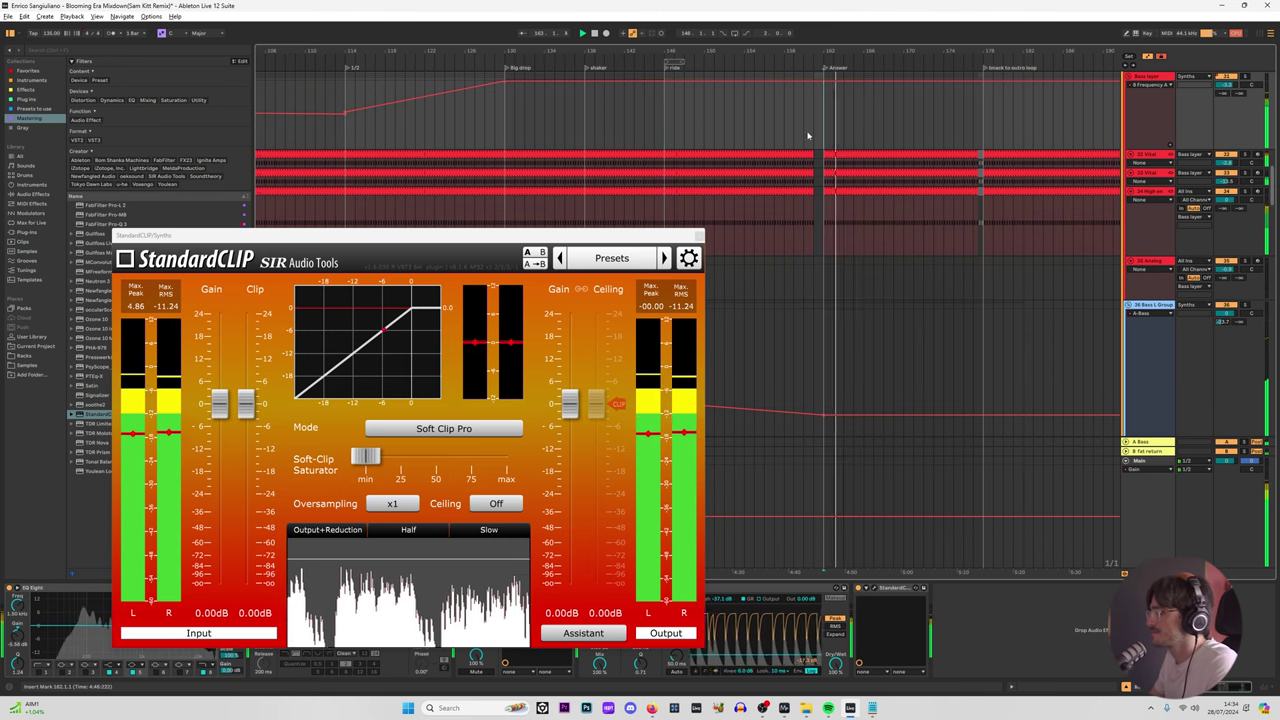
# Step: Audition the mix from the Big drop, Calmer and 1st sign of drop and pluck sections, and close the Synths group's StandardCLIP
pyautogui.click(507, 68)
pyautogui.hscroll(-5, 586, 136)
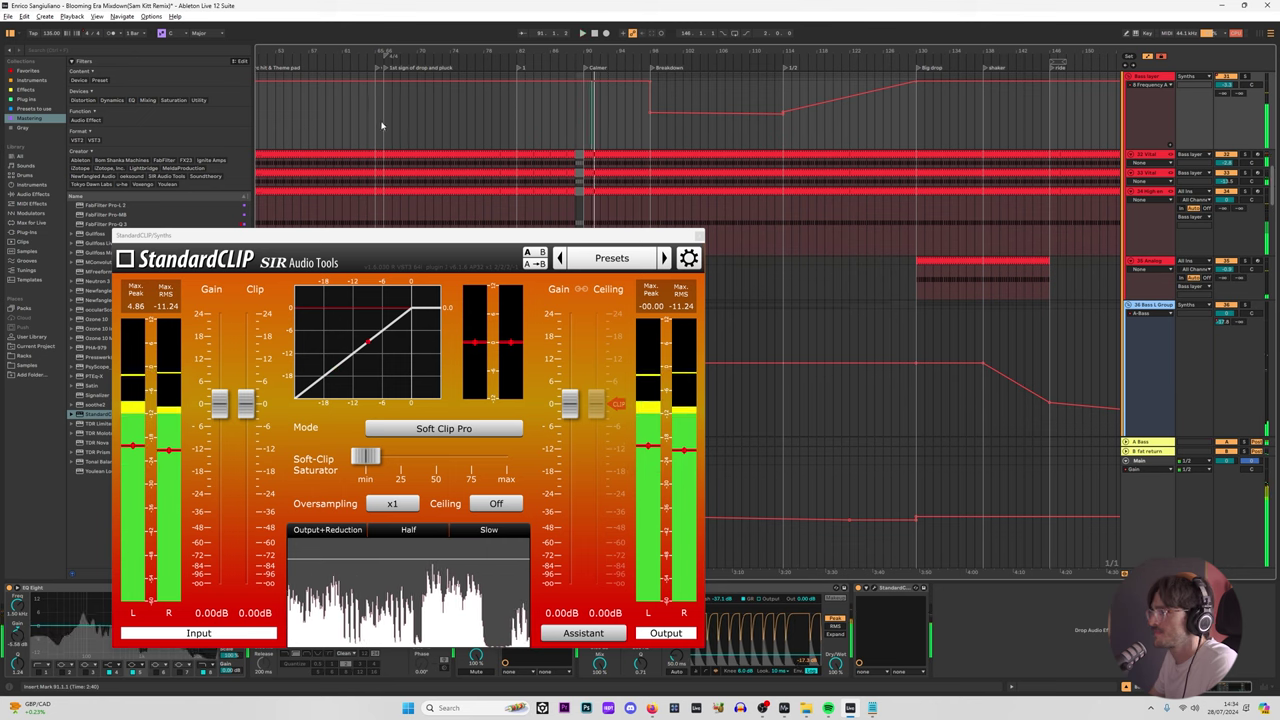
pyautogui.click(384, 130)
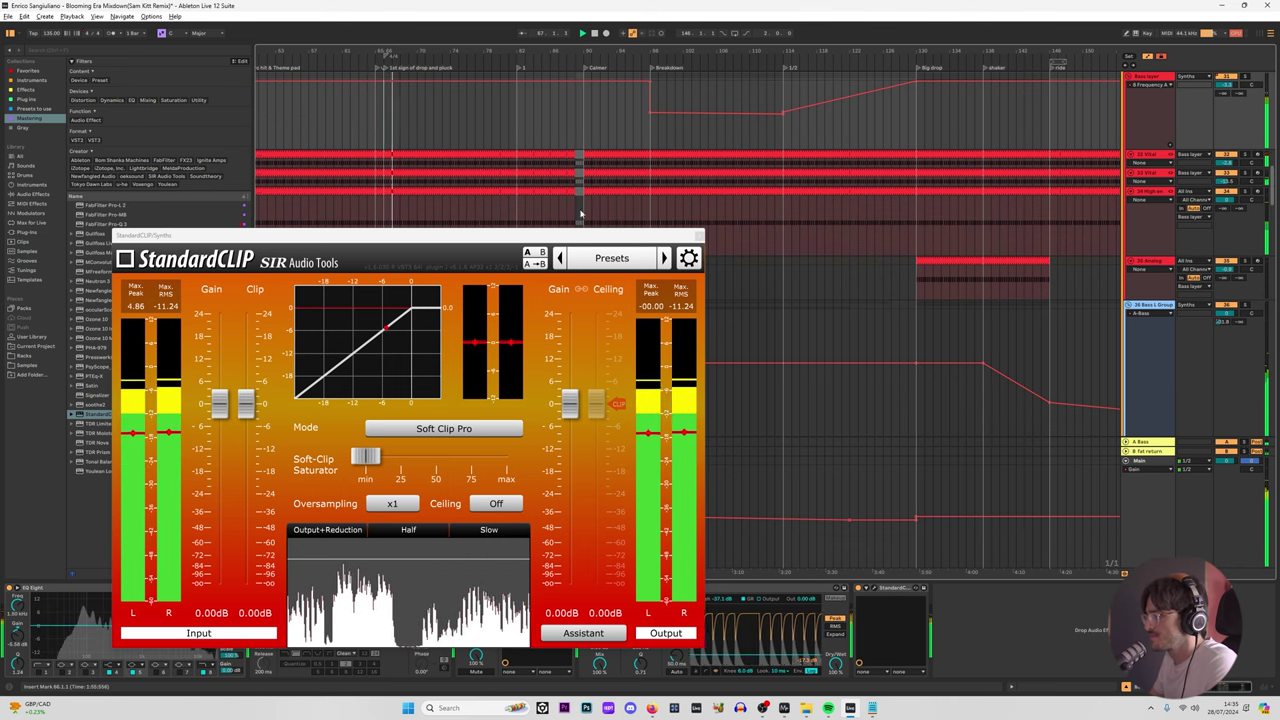
pyautogui.click(700, 237)
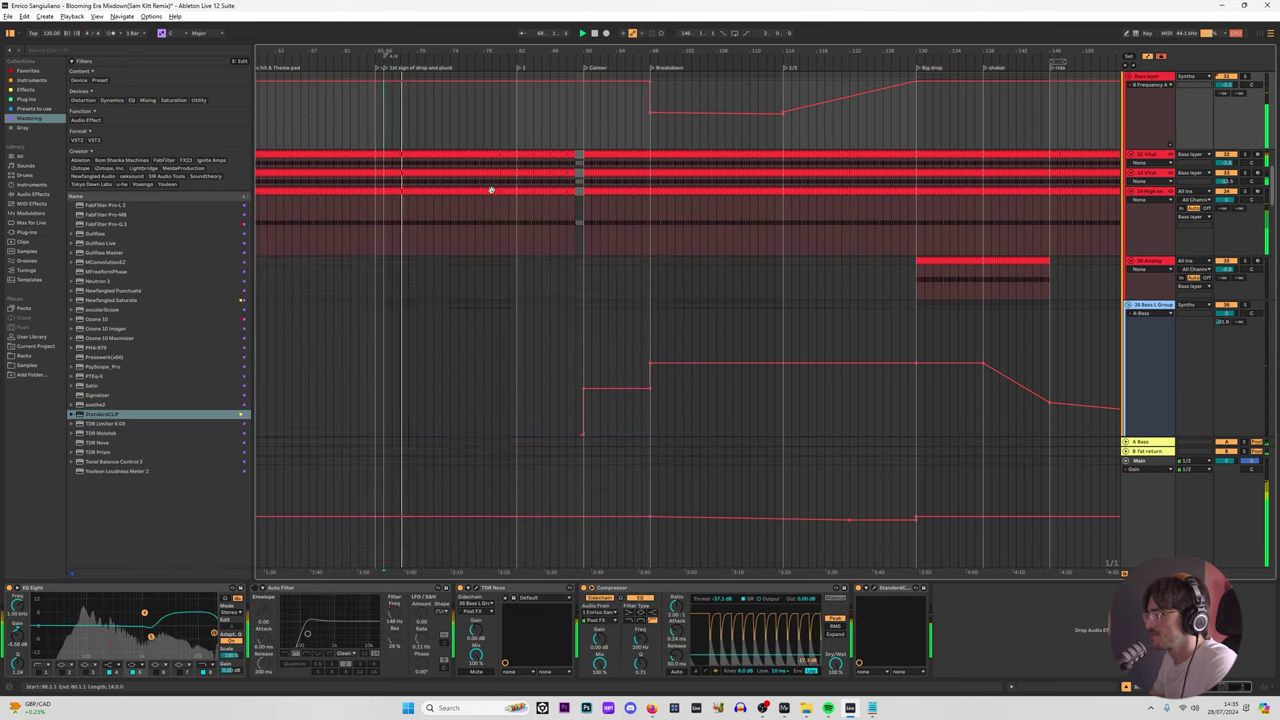
# Step: Stop playback and bring up the device chains of the Kick group and the Synths group
pyautogui.scroll(-10, 826, 295)
pyautogui.press('space')
pyautogui.scroll(-15, 805, 265)
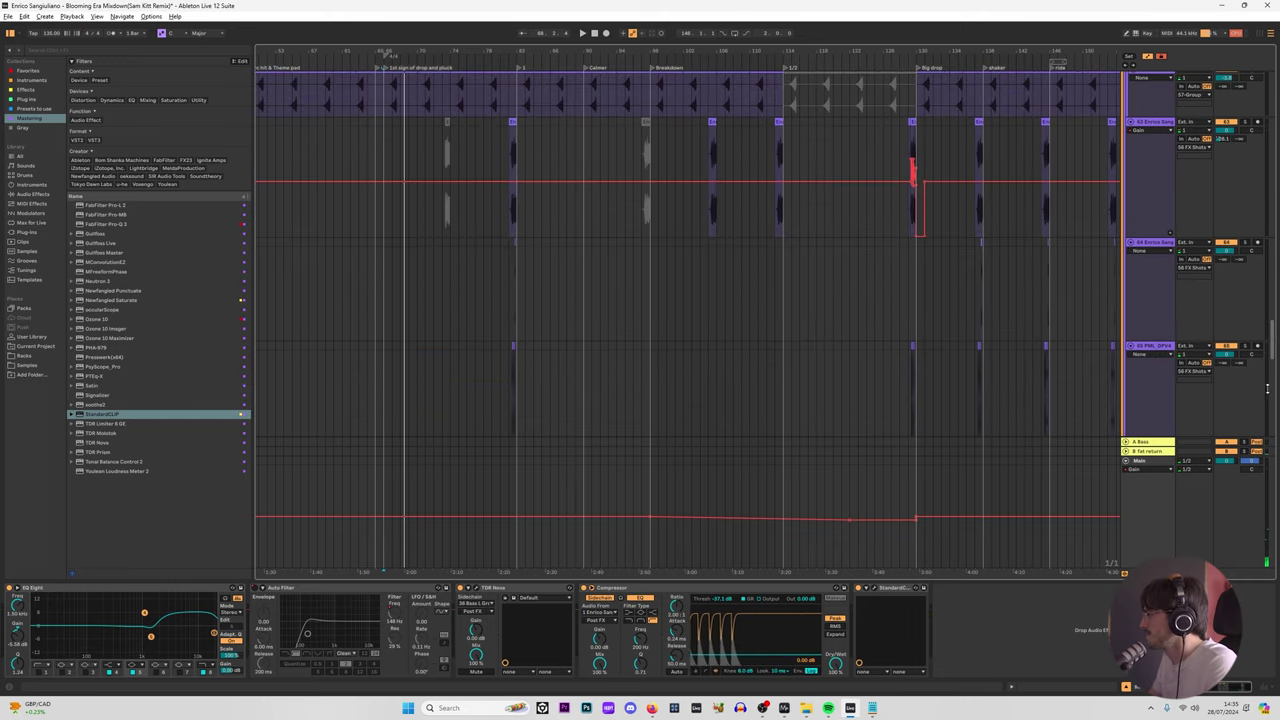
pyautogui.scroll(10, 1267, 388)
pyautogui.click(1148, 236)
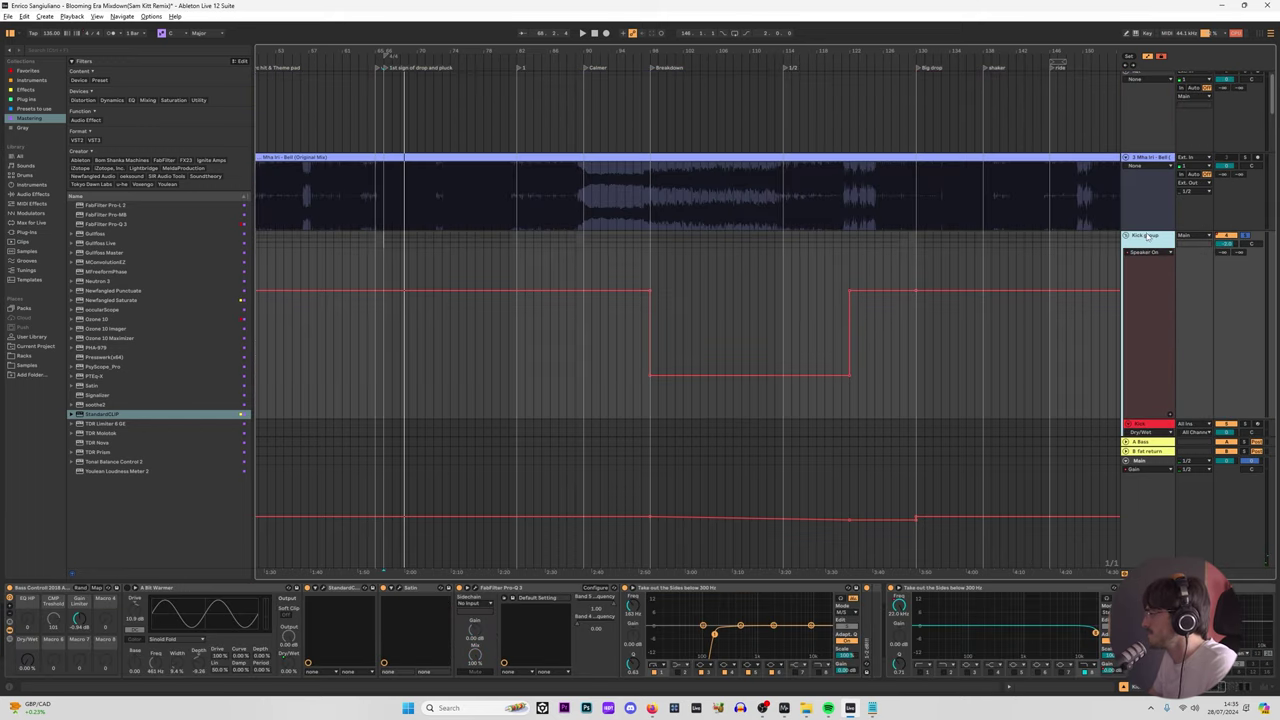
pyautogui.scroll(-8, 1150, 280)
pyautogui.click(1158, 307)
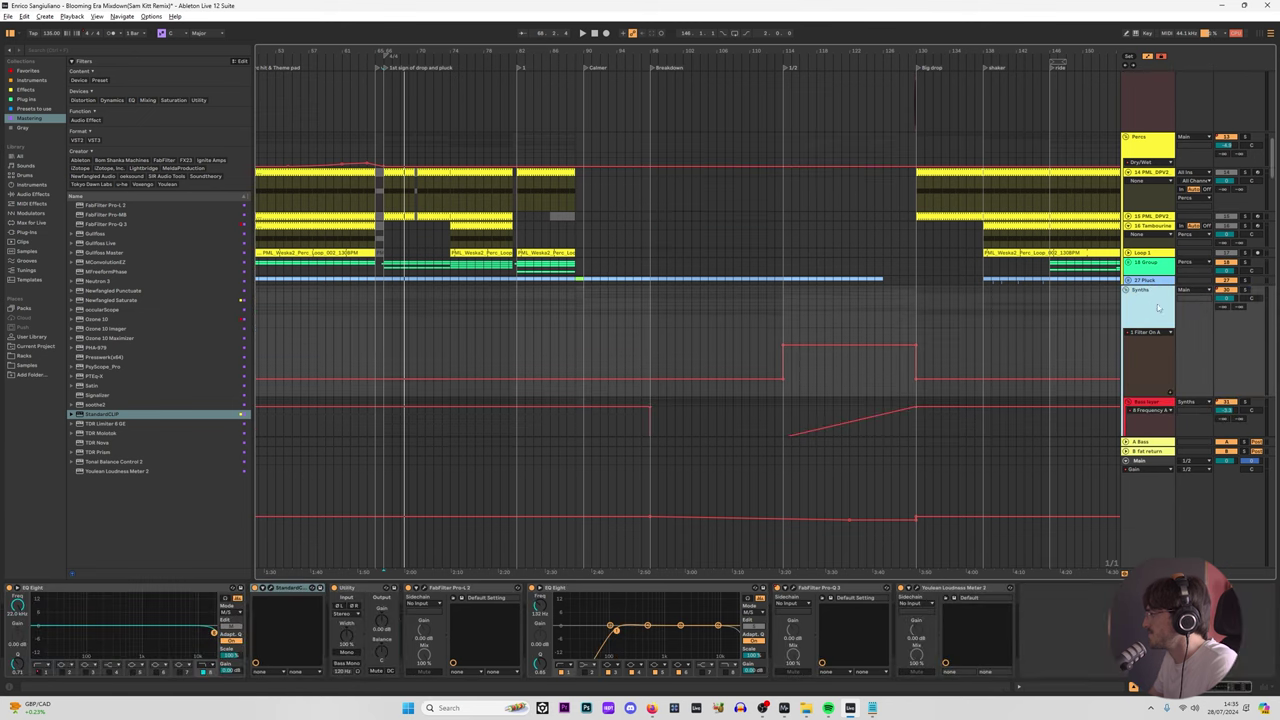
# Step: Play from bar 66 with the Synths group's StandardCLIP open, move its window aside, and lower its Clip level to -4.40 dB
pyautogui.click(388, 310)
pyautogui.scroll(-1, 390, 308)
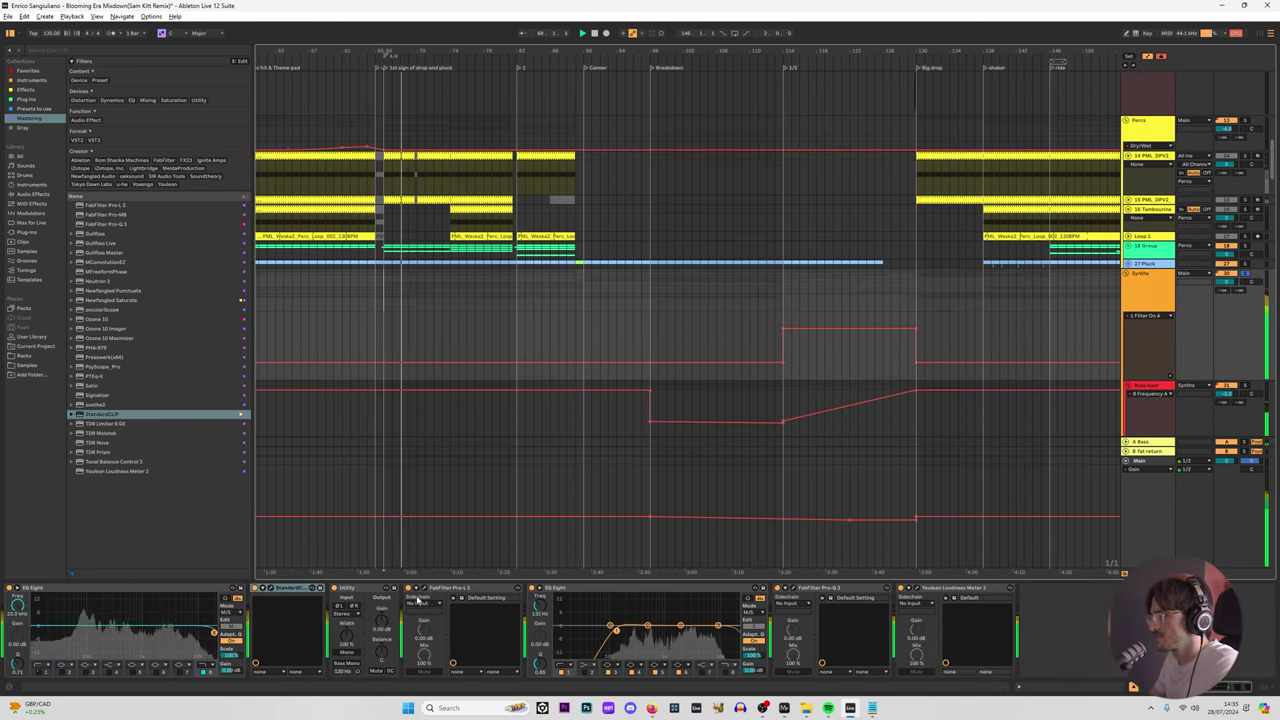
pyautogui.click(273, 589)
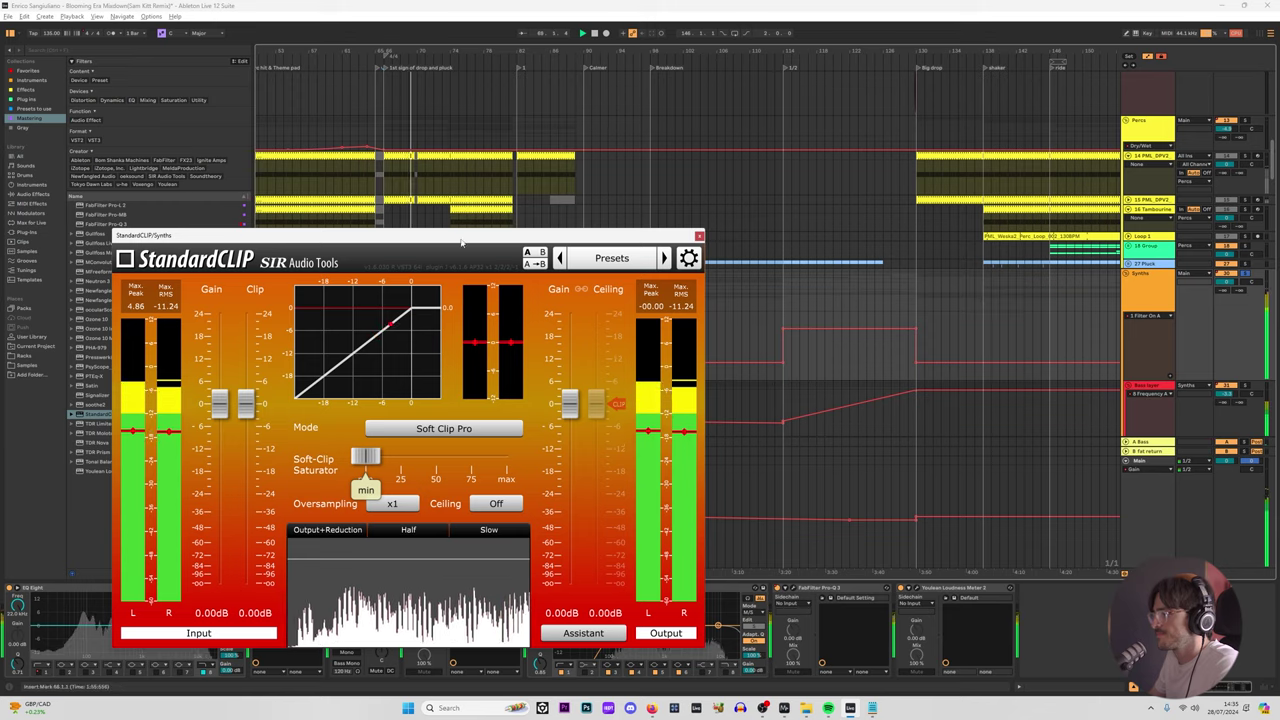
pyautogui.moveTo(451, 237); pyautogui.dragTo(497, 31)
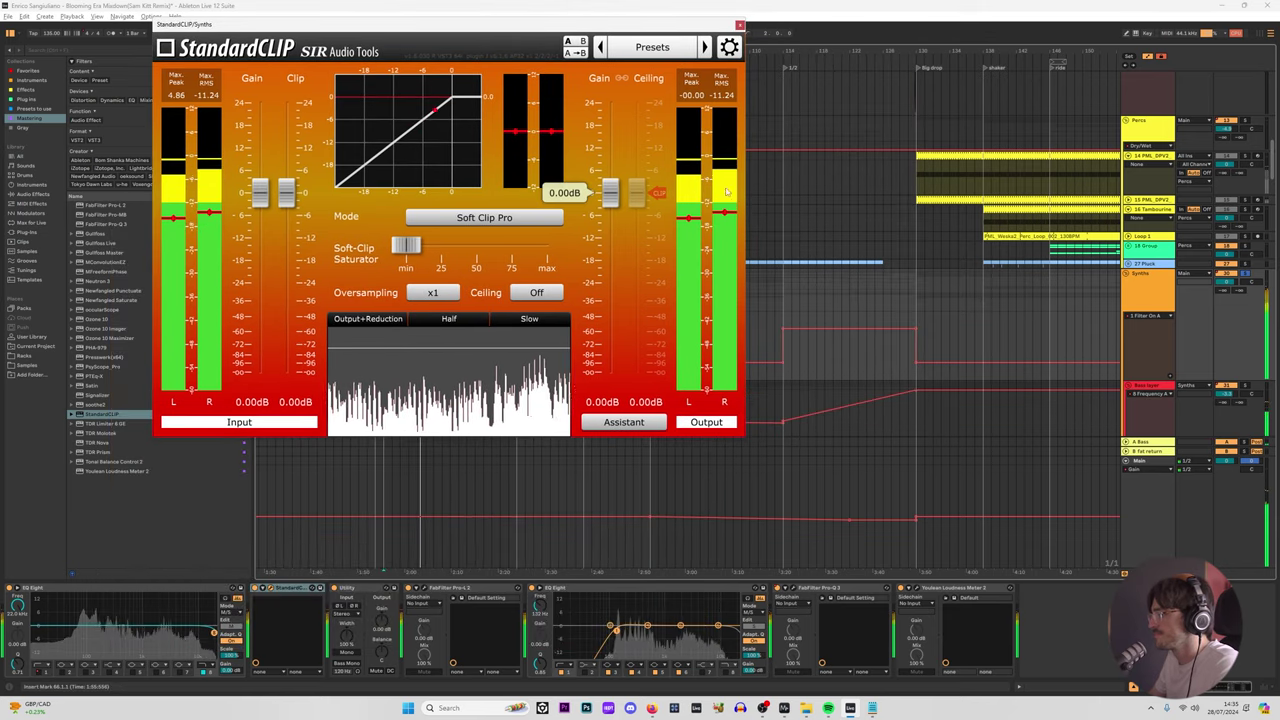
pyautogui.moveTo(287, 193); pyautogui.dragTo(287, 223)
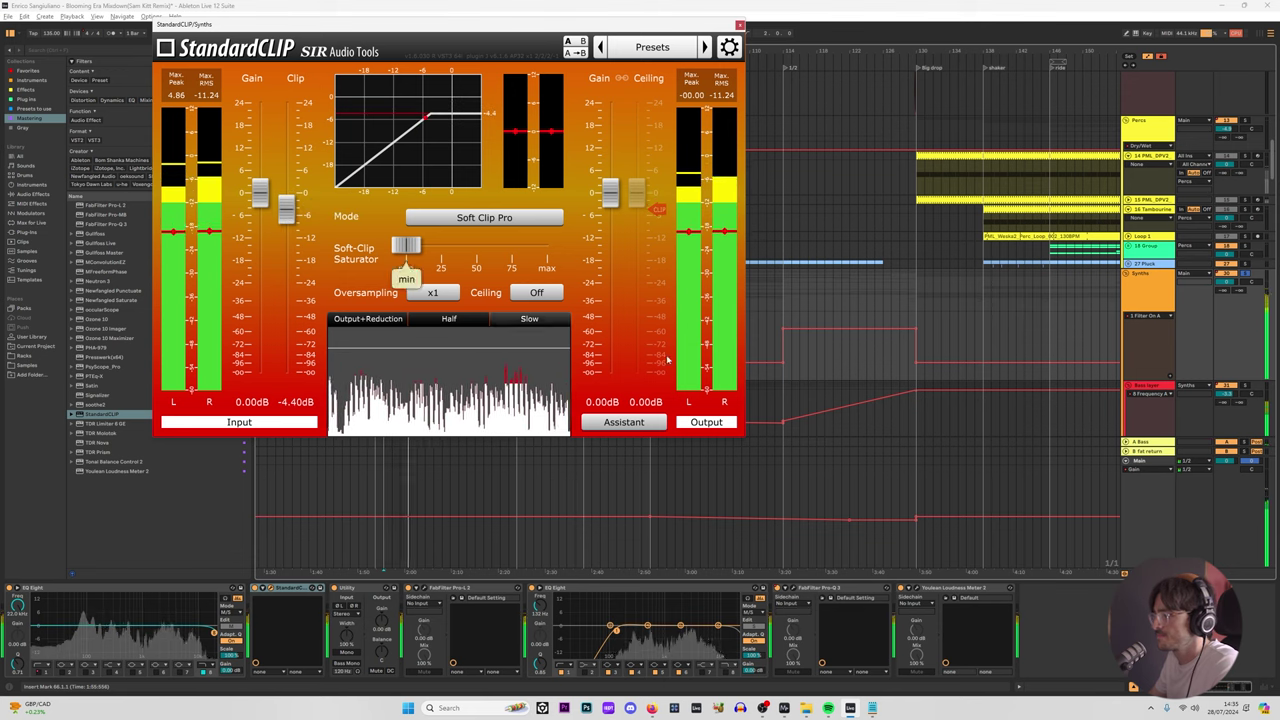
# Step: Audition the Big drop with the lowered clip level, check the limiting in the Synths group's Pro-L 2, and close the limiter
pyautogui.scroll(-5, 918, 272)
pyautogui.click(918, 272)
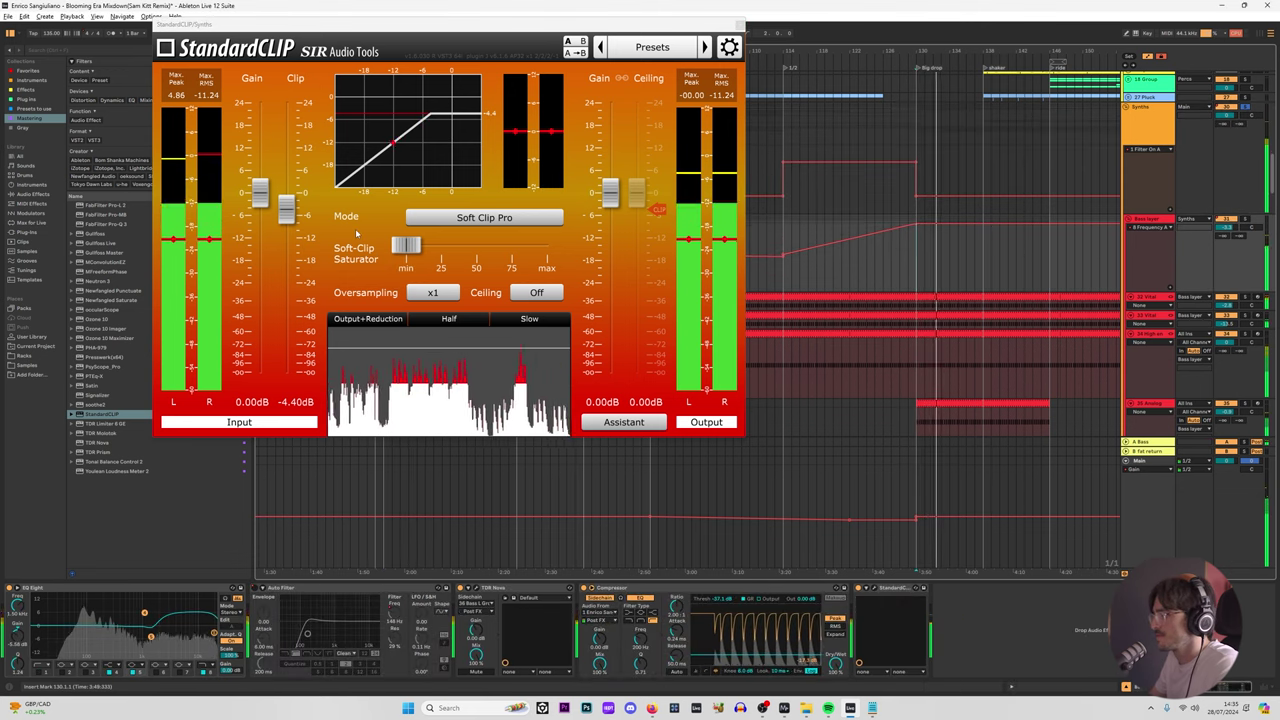
pyautogui.scroll(-5, 831, 411)
pyautogui.scroll(-4, 514, 480)
pyautogui.scroll(10, 1051, 237)
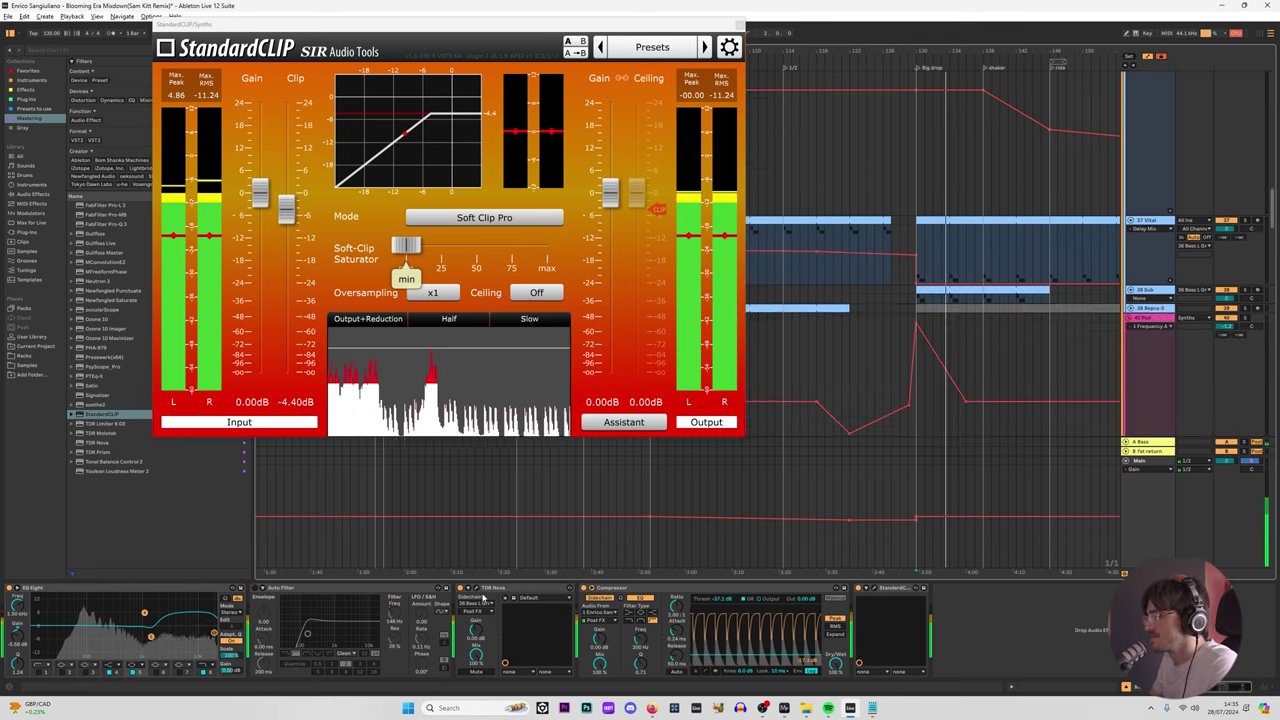
pyautogui.click(1155, 234)
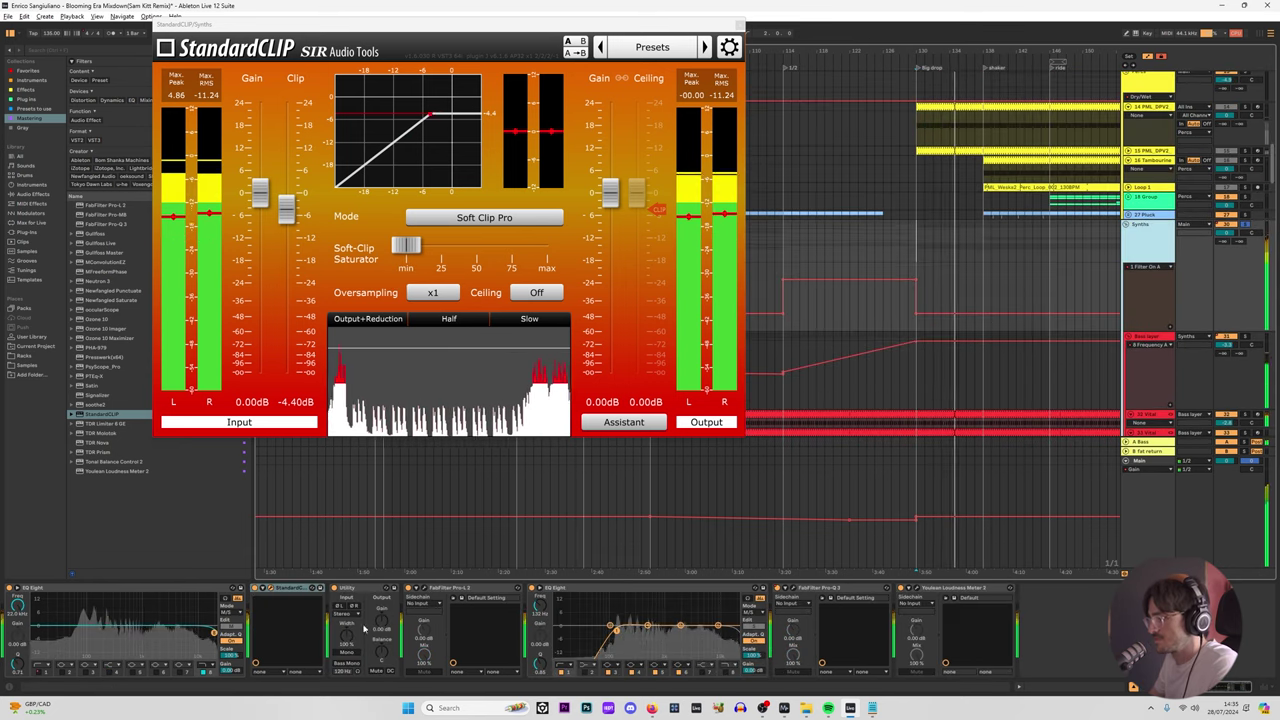
pyautogui.click(424, 590)
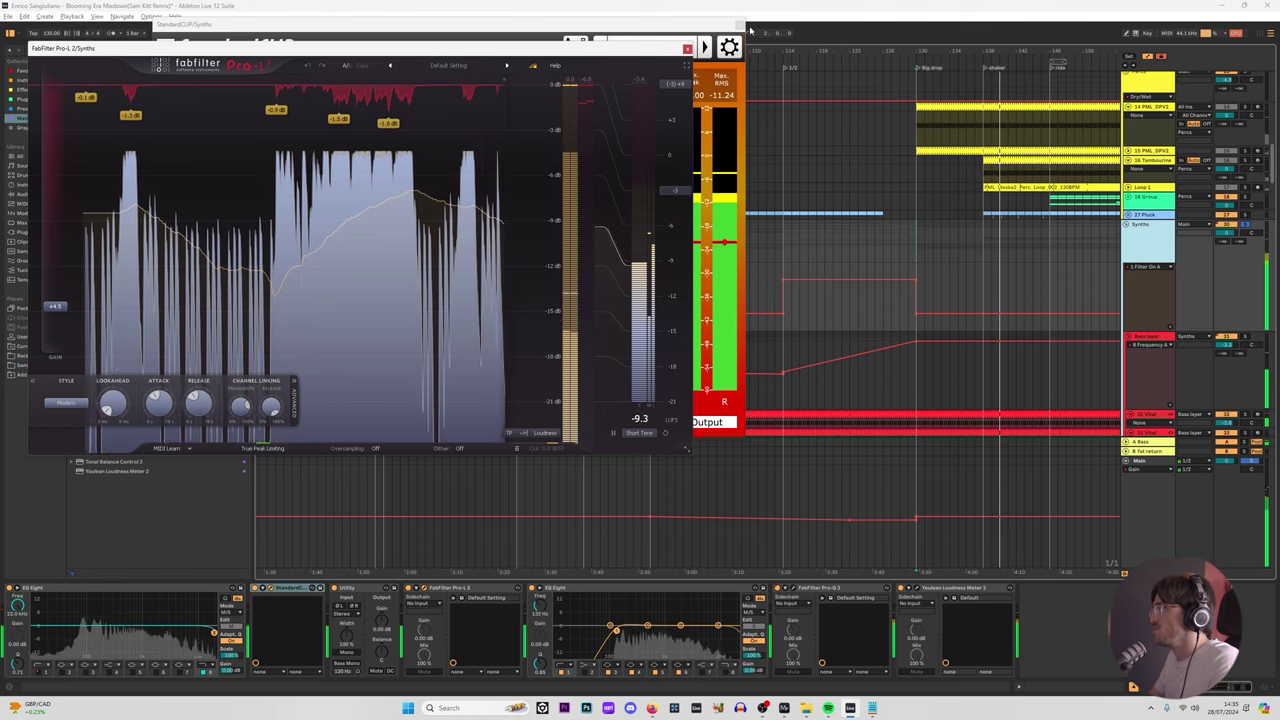
pyautogui.click(687, 49)
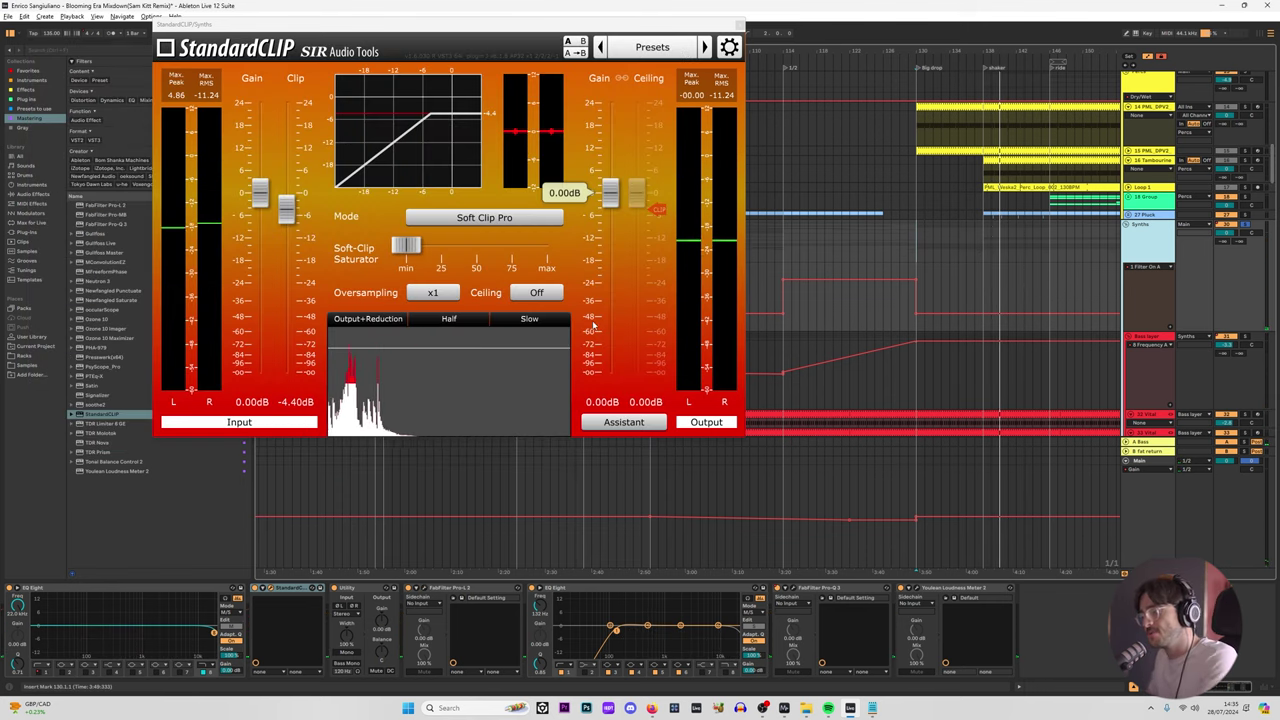
# Step: Close the Synths group's StandardCLIP and look through the tracks from the Bass L Group down to the FX shots
pyautogui.scroll(-2, 1168, 338)
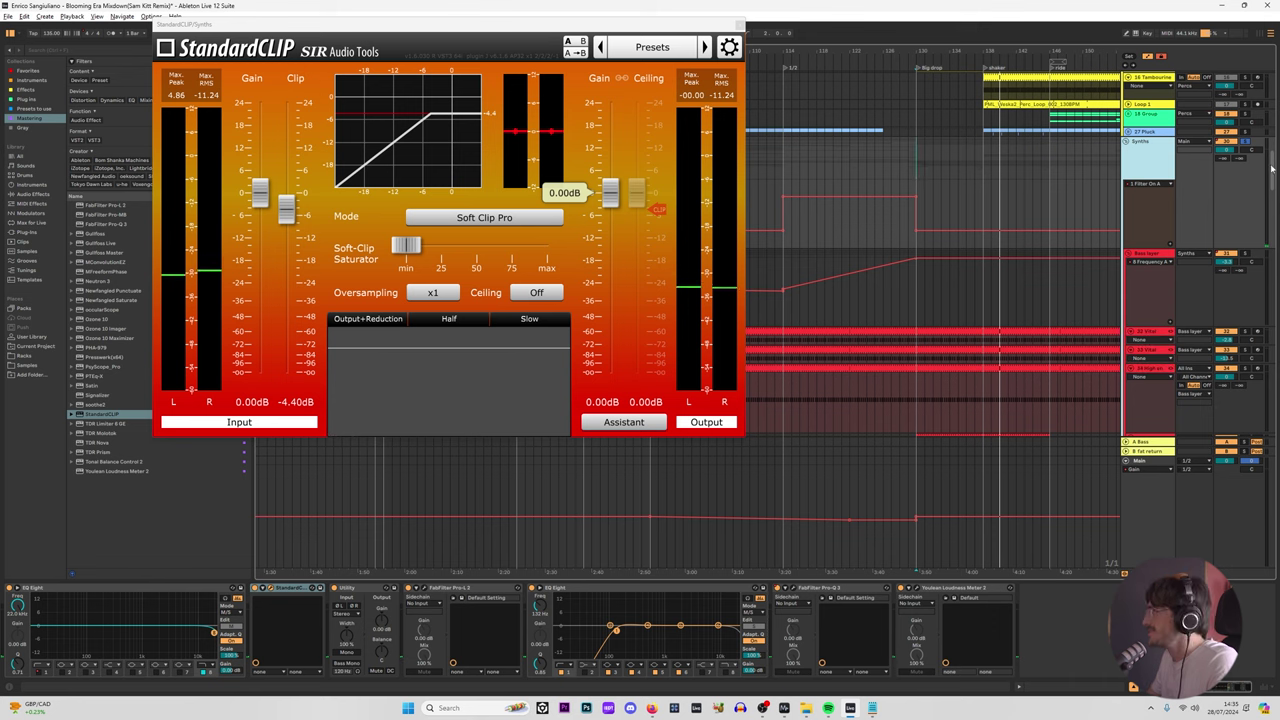
pyautogui.moveTo(1272, 170); pyautogui.dragTo(1273, 187)
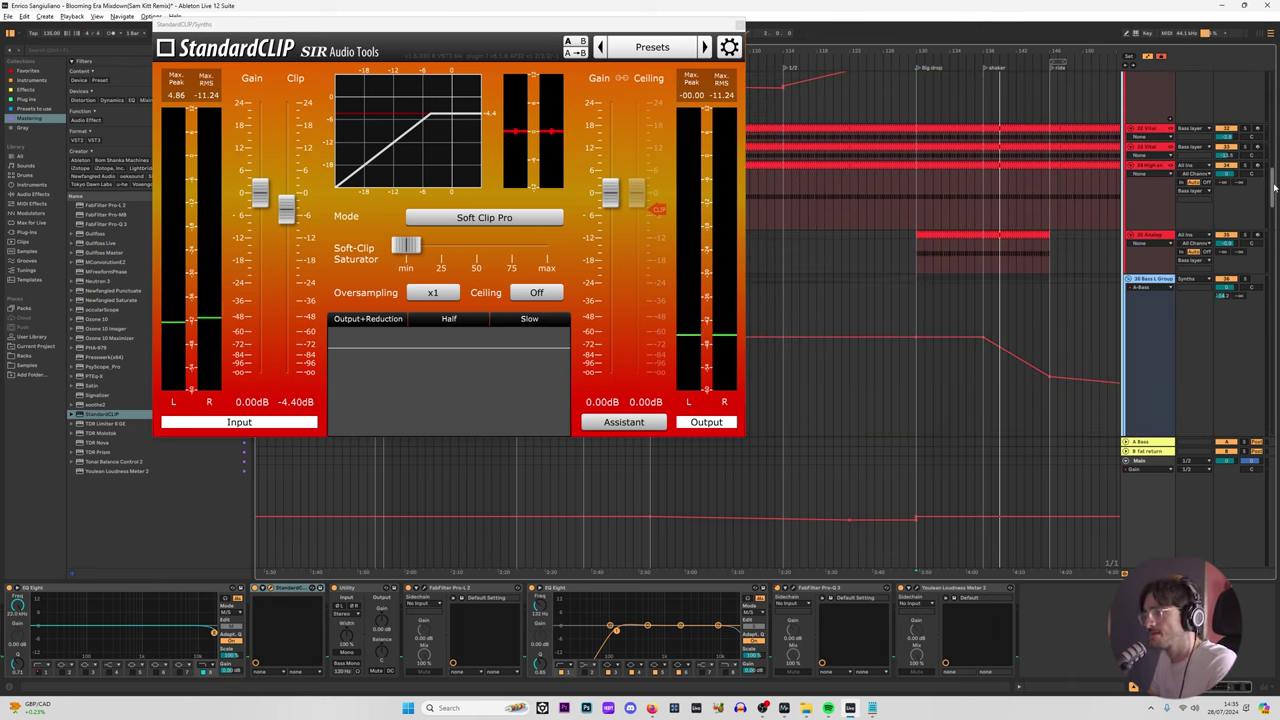
pyautogui.moveTo(1273, 187); pyautogui.dragTo(1273, 186)
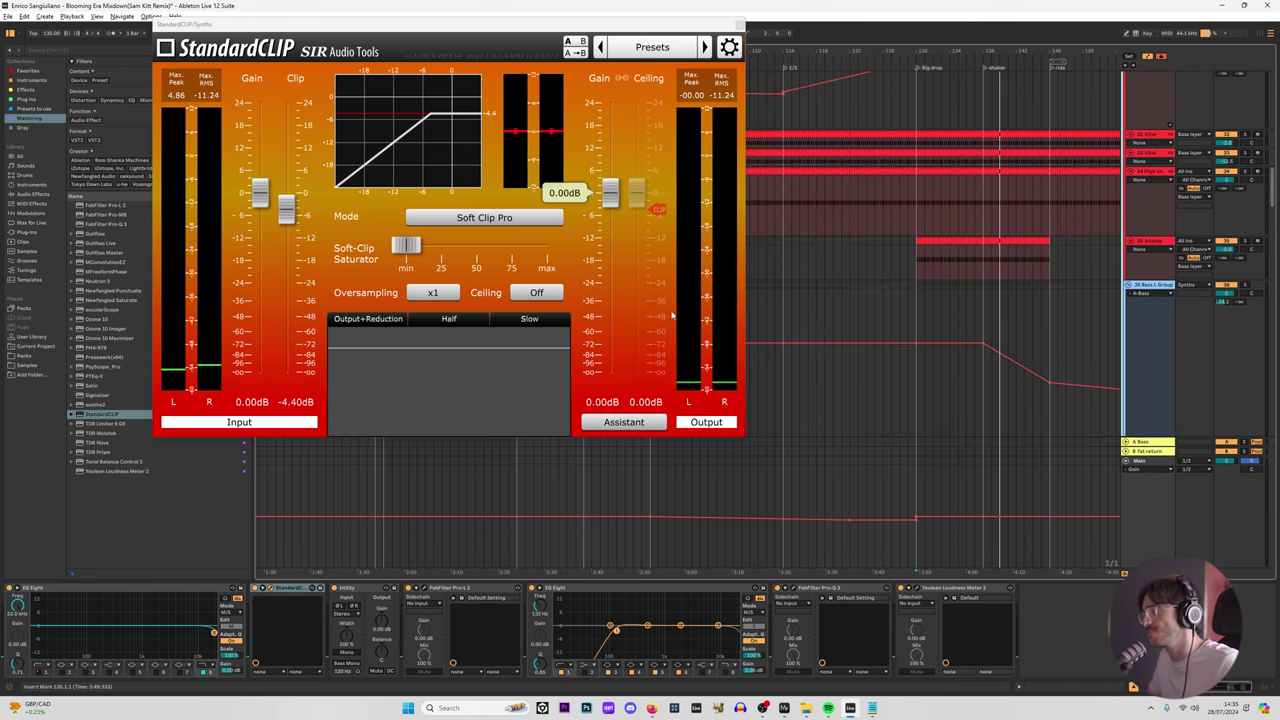
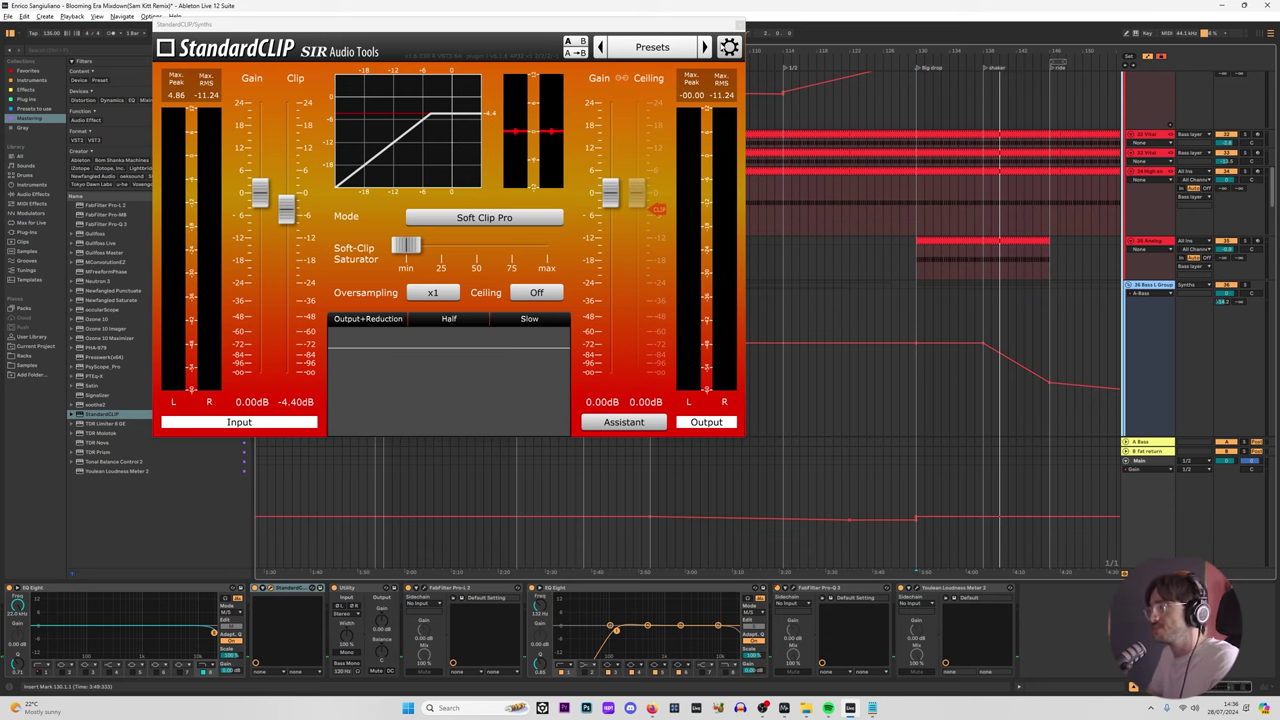
pyautogui.click(739, 25)
pyautogui.scroll(-6, 395, 349)
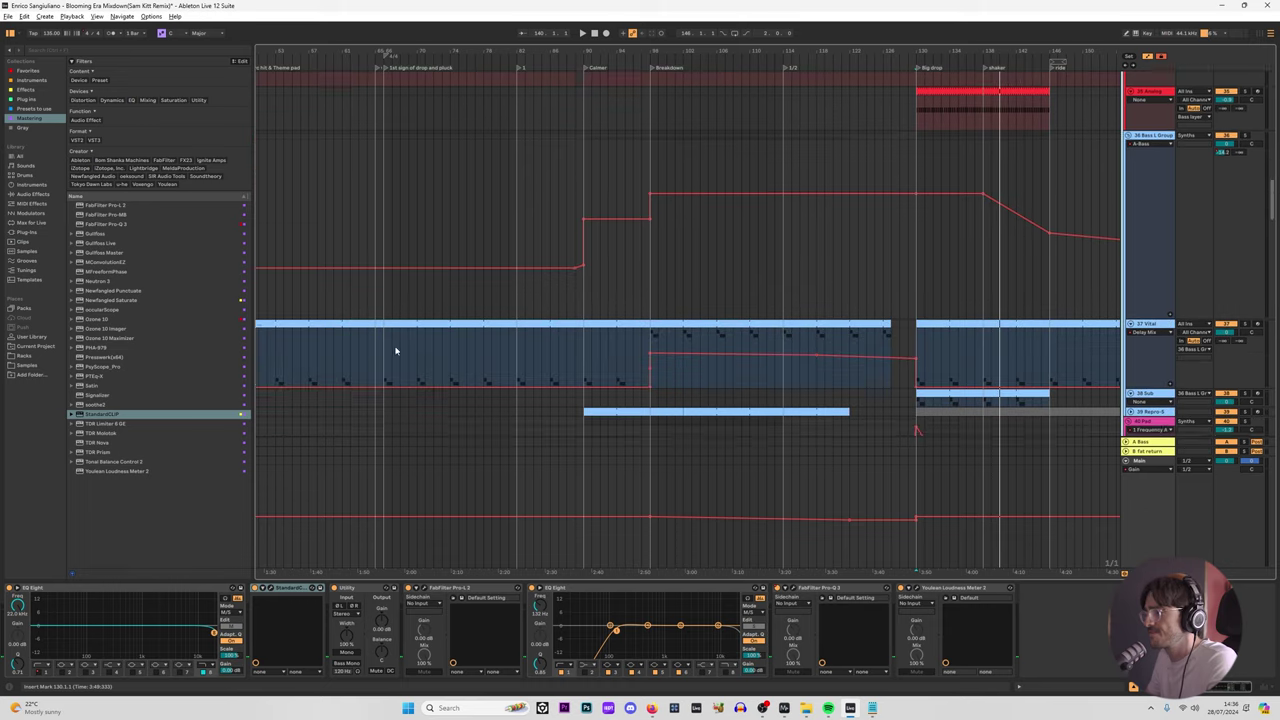
pyautogui.scroll(-5, 410, 350)
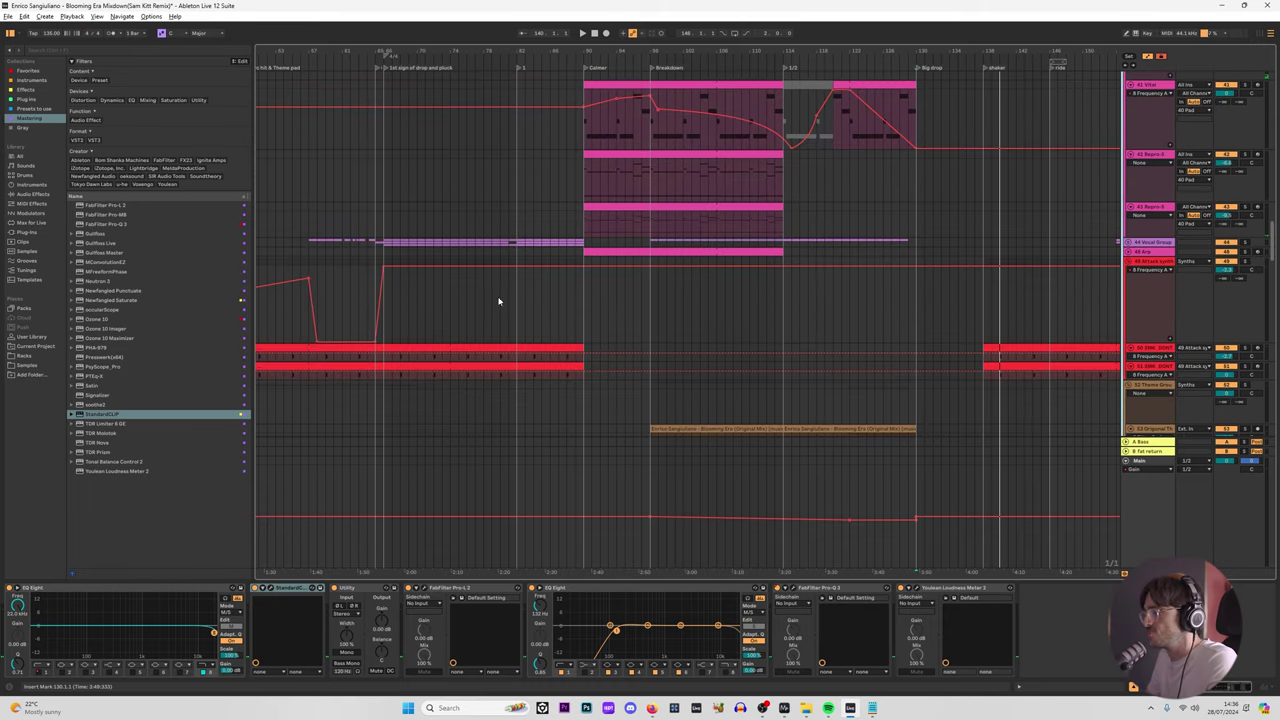
pyautogui.moveTo(1272, 233); pyautogui.dragTo(1276, 295)
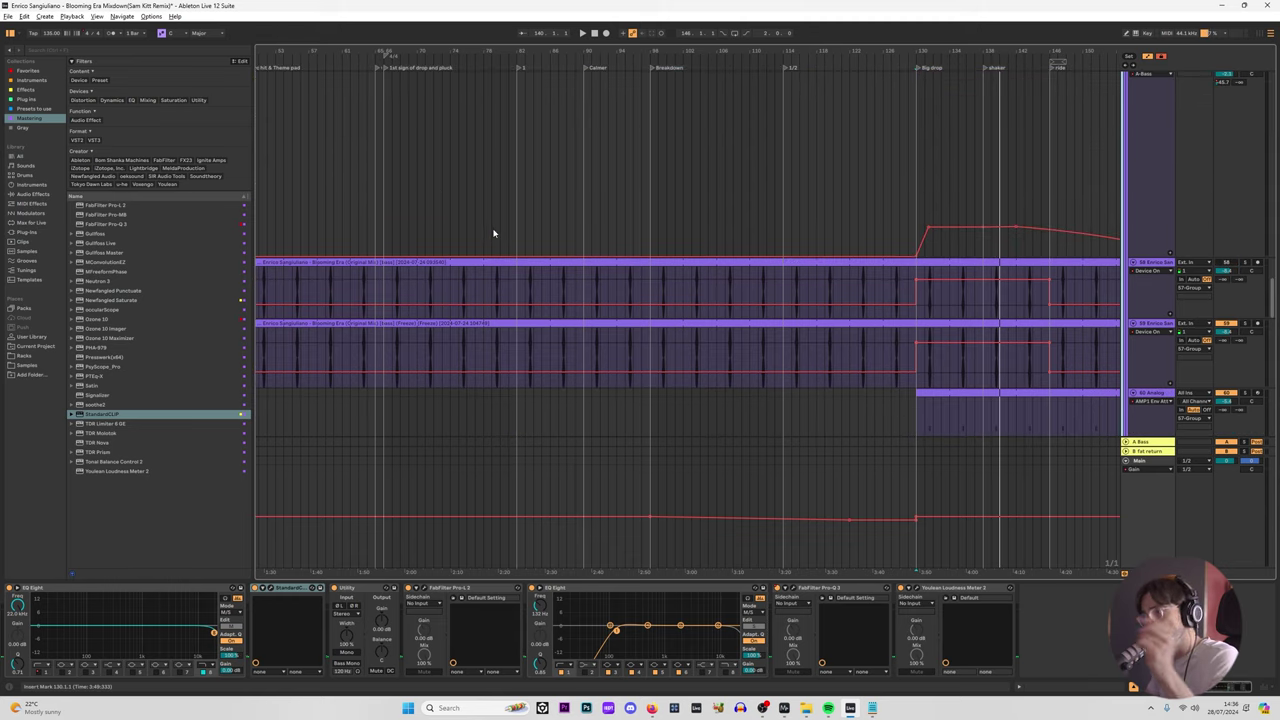
pyautogui.scroll(-8, 498, 304)
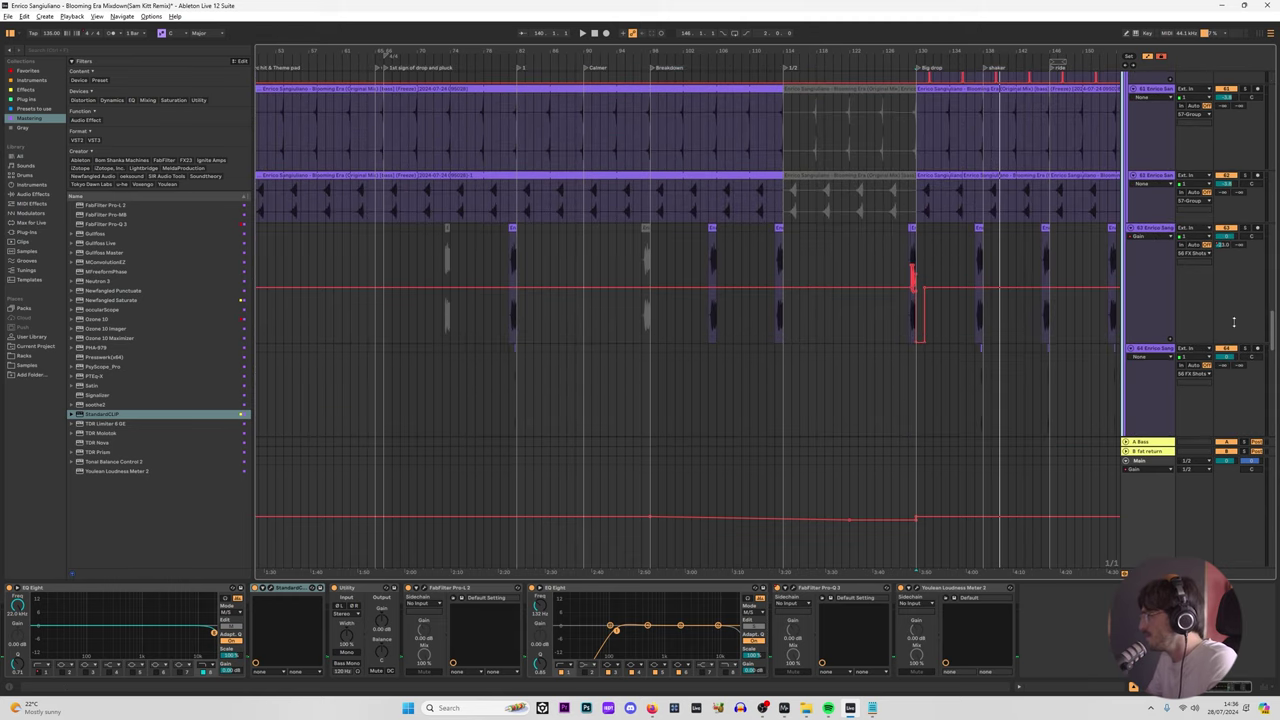
pyautogui.moveTo(1272, 340); pyautogui.dragTo(1271, 311)
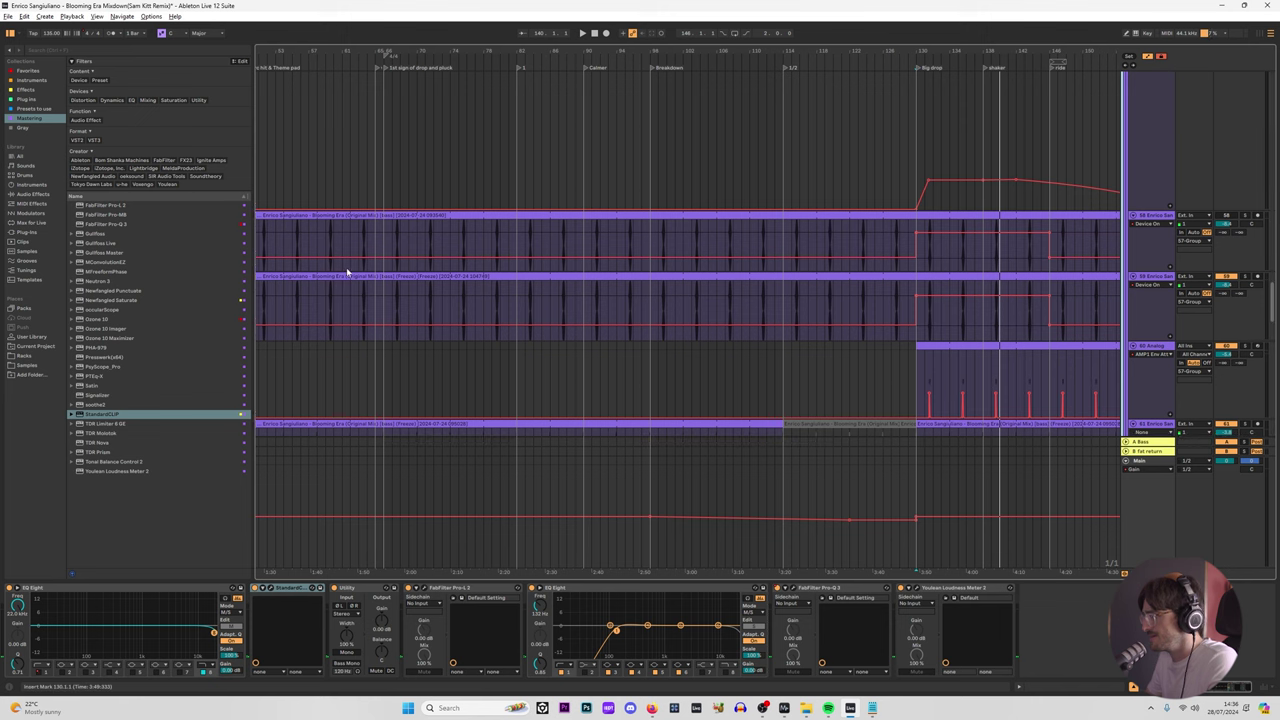
# Step: Set the play position to bar 66 and add StandardCLIP after TDR Nova on the Vocal Group
pyautogui.click(385, 230)
pyautogui.scroll(-10, 391, 257)
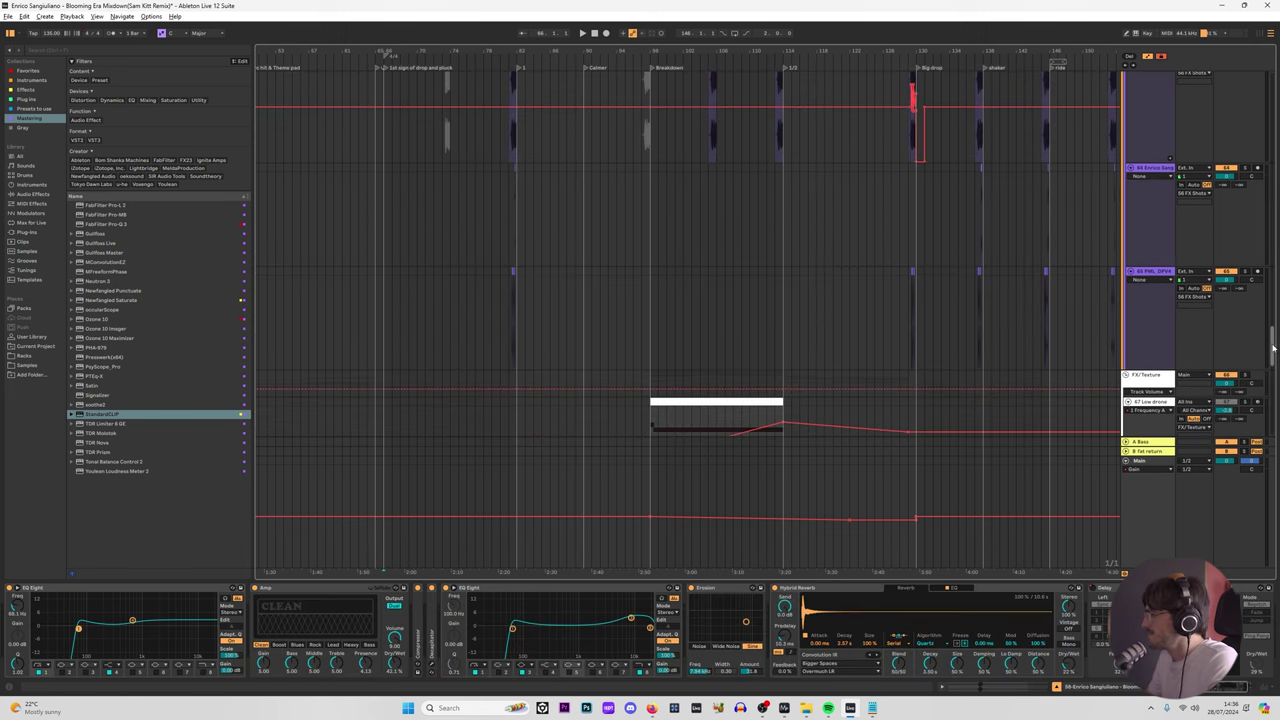
pyautogui.scroll(10, 1162, 254)
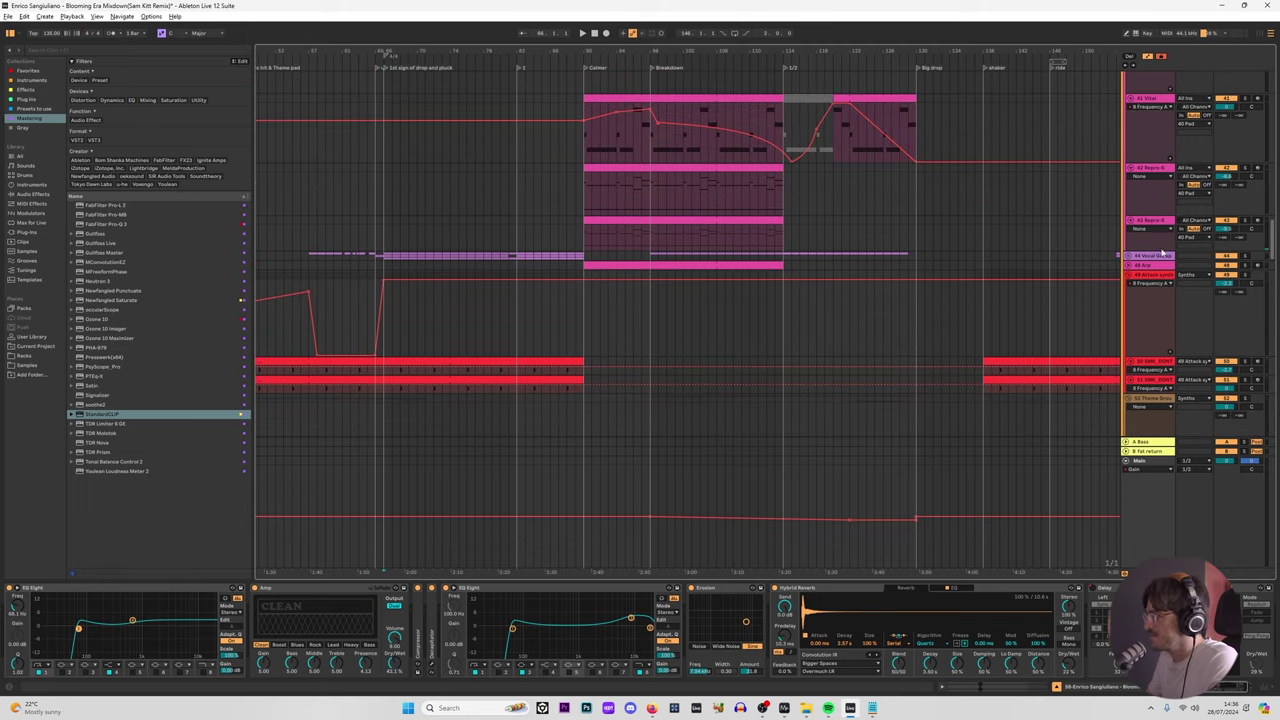
pyautogui.click(1142, 256)
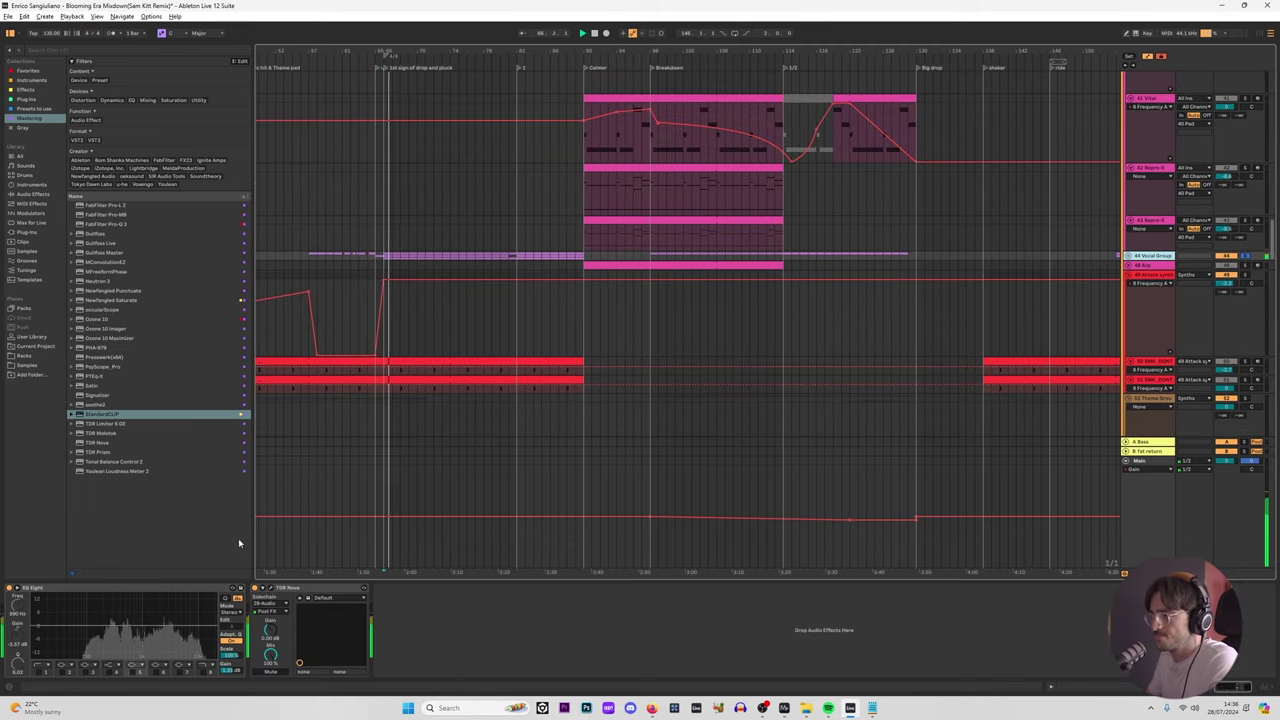
pyautogui.moveTo(90, 418); pyautogui.dragTo(418, 637)
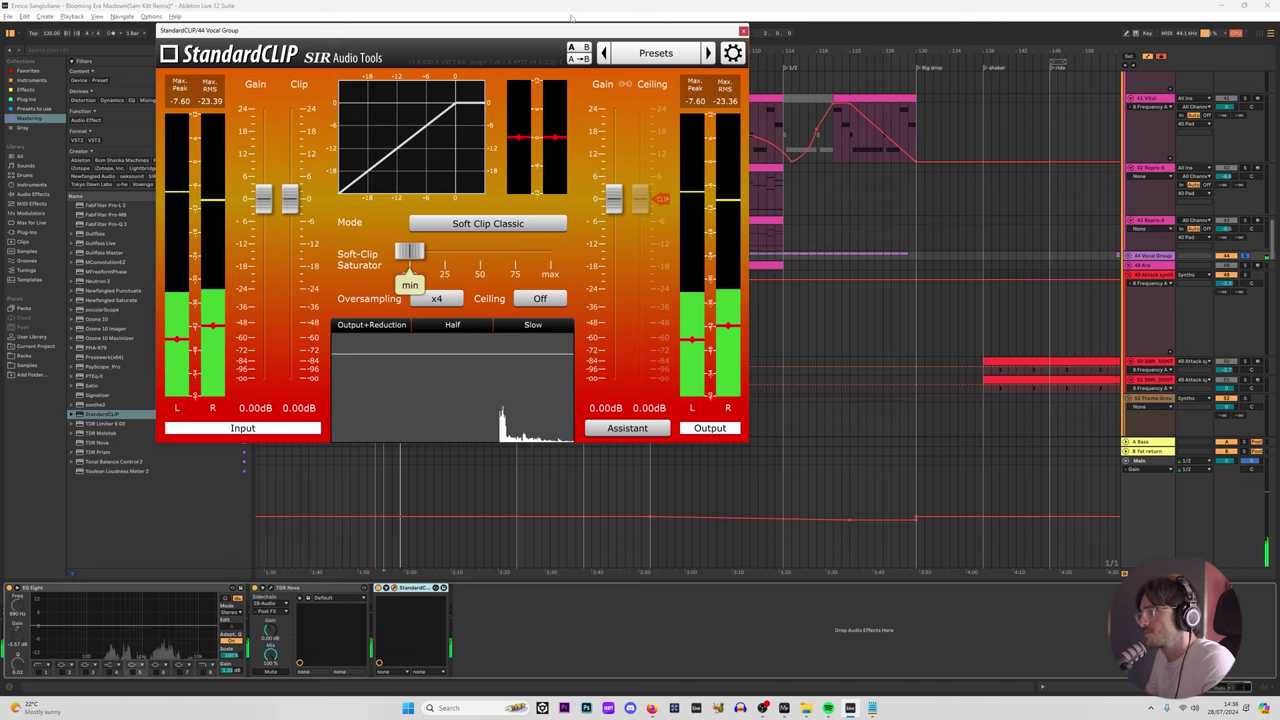
# Step: Set the Vocal Group's StandardCLIP to x1 (no oversampling) and Soft Clip Pro mode, moving its window clear of the browser
pyautogui.moveTo(572, 30); pyautogui.dragTo(777, 93)
pyautogui.click(640, 361)
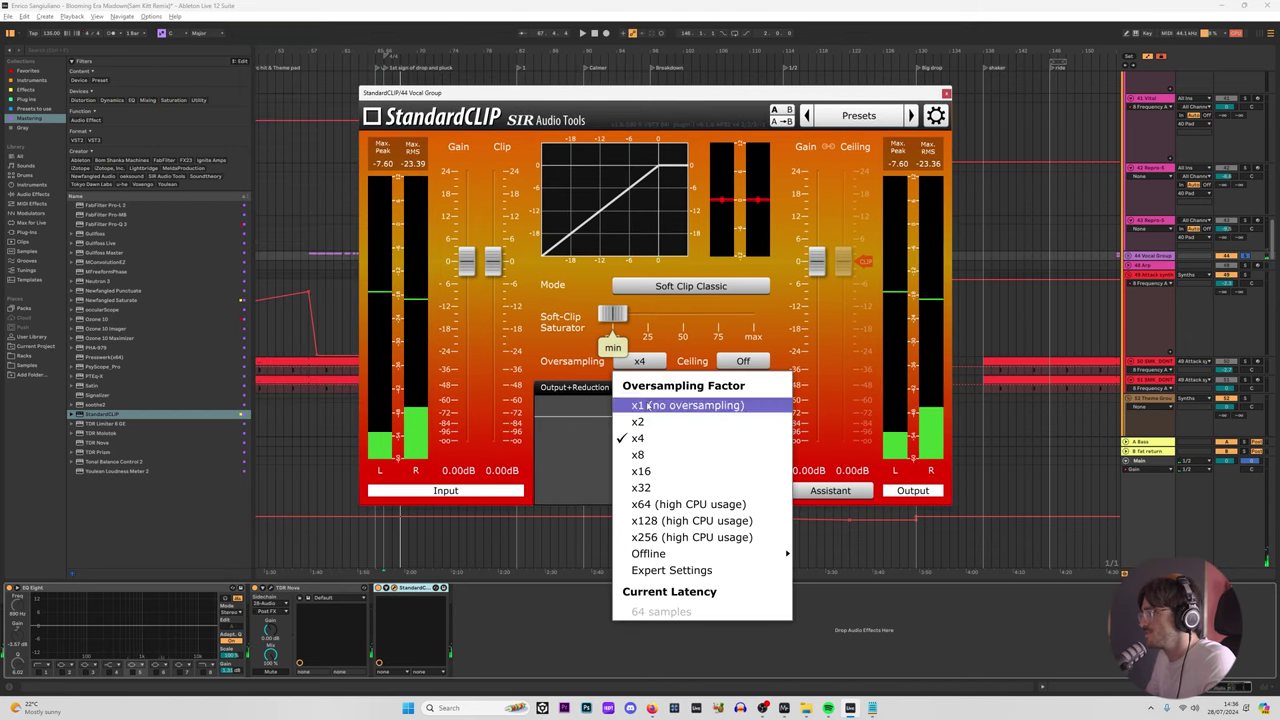
pyautogui.click(649, 405)
pyautogui.click(670, 286)
pyautogui.click(665, 320)
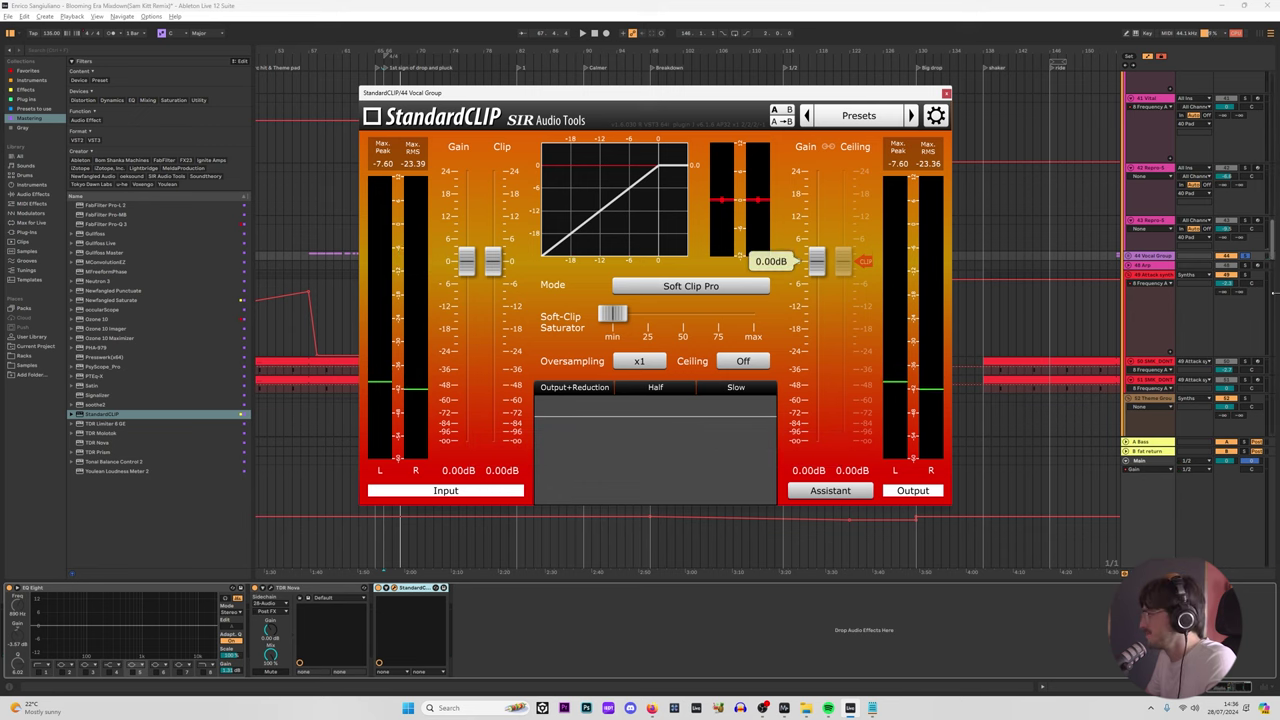
# Step: Close the Vocal Group's StandardCLIP and show the Device On automation of the Synths group's Pro-Q 3
pyautogui.scroll(5, 1273, 260)
pyautogui.click(555, 555)
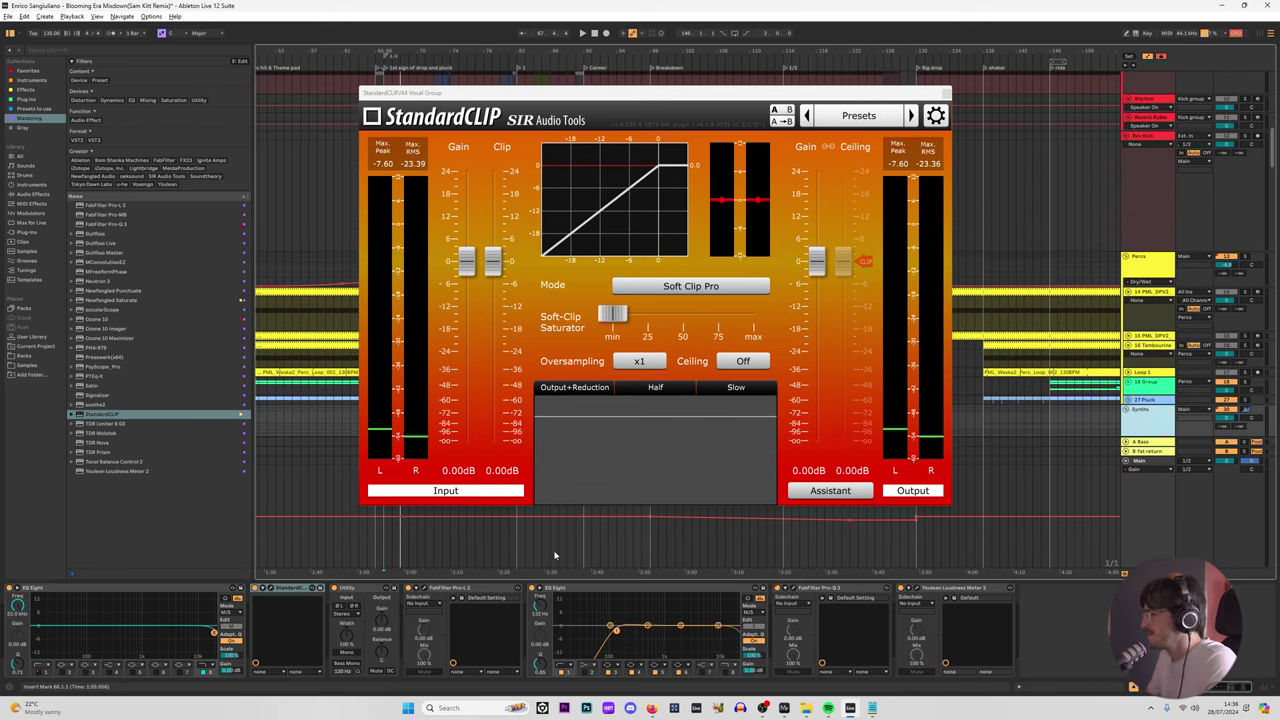
pyautogui.click(826, 596)
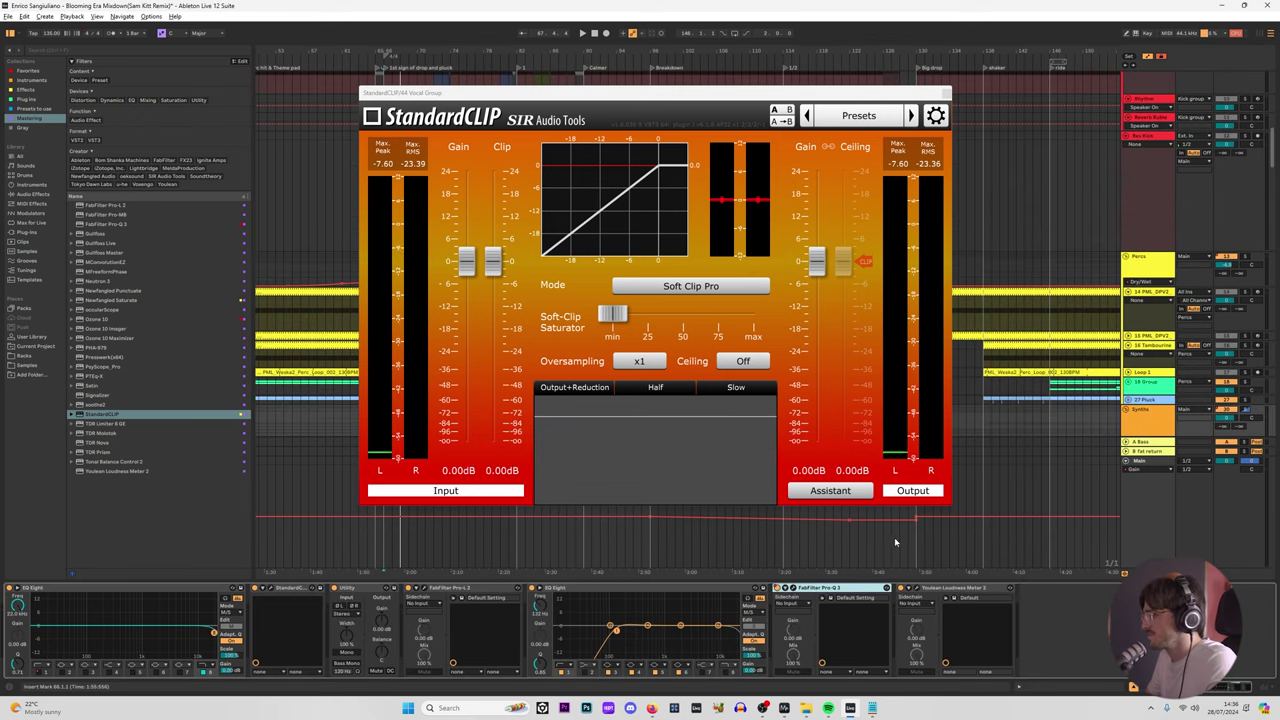
pyautogui.click(948, 93)
pyautogui.rightClick(777, 588)
pyautogui.click(786, 563)
# Step: Return to the Vocal Group and unfold it to show its tracks and device chain
pyautogui.scroll(-10, 786, 563)
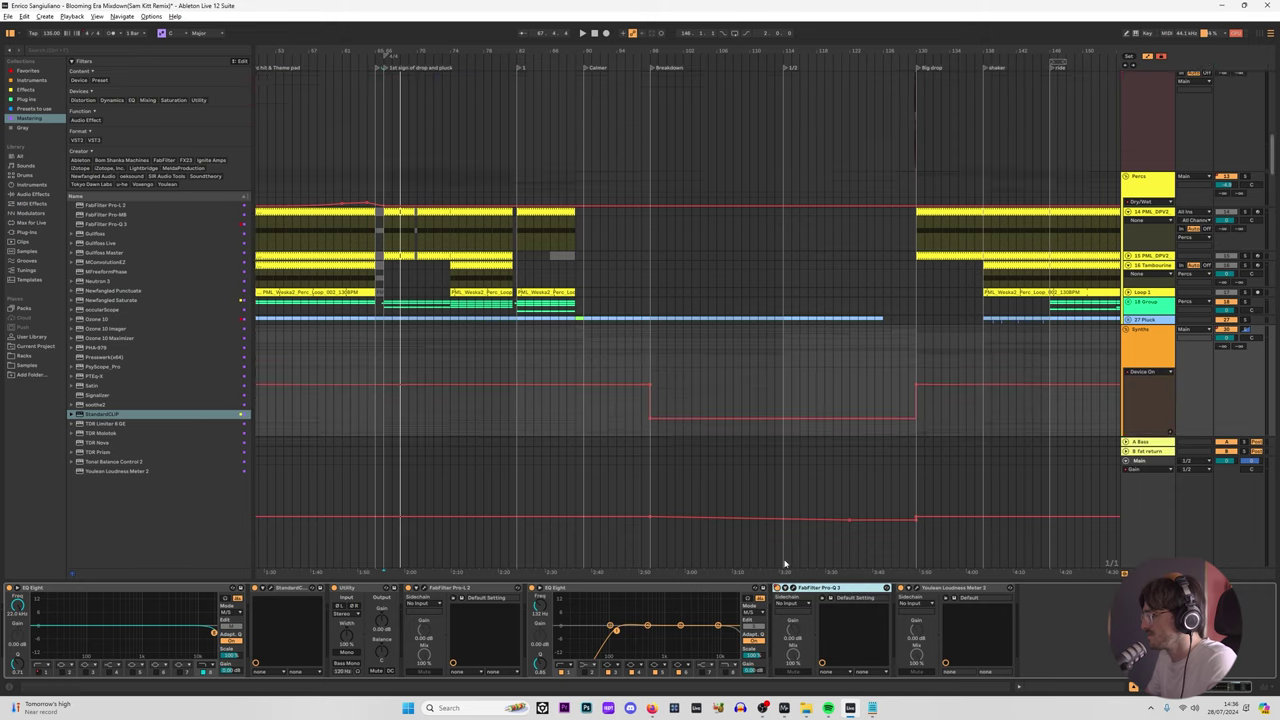
pyautogui.scroll(-10, 722, 358)
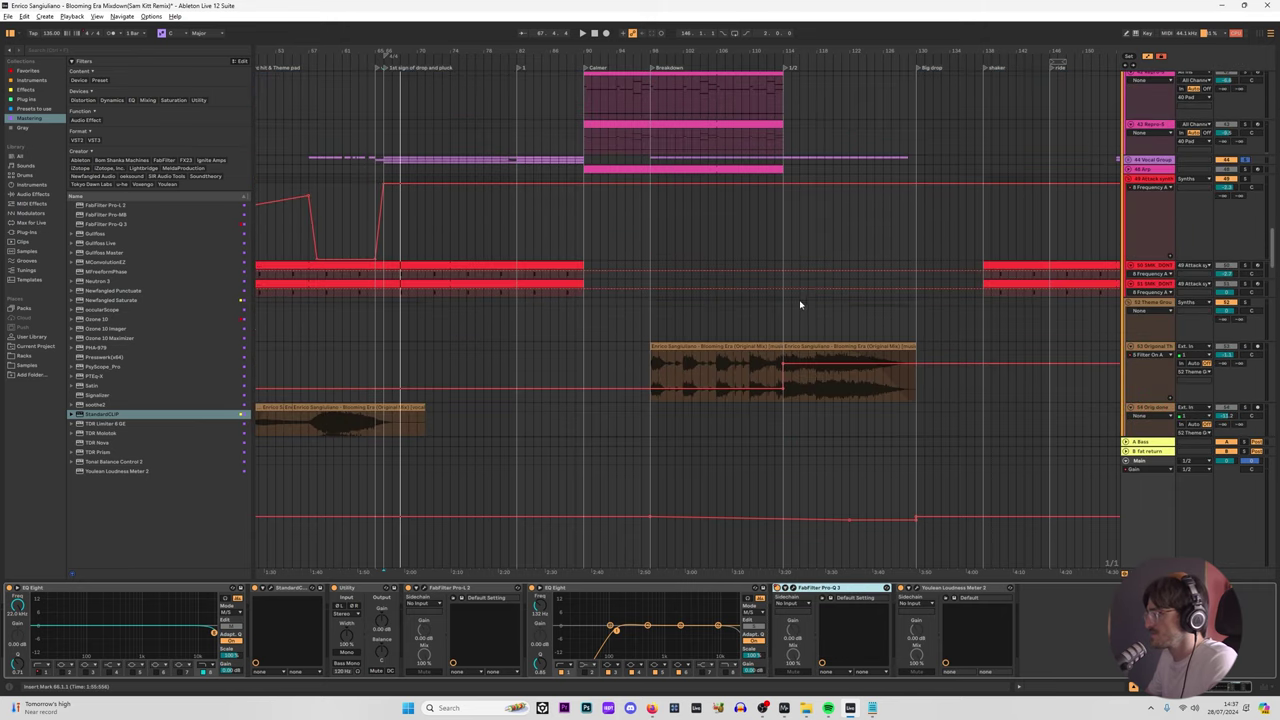
pyautogui.click(1128, 160)
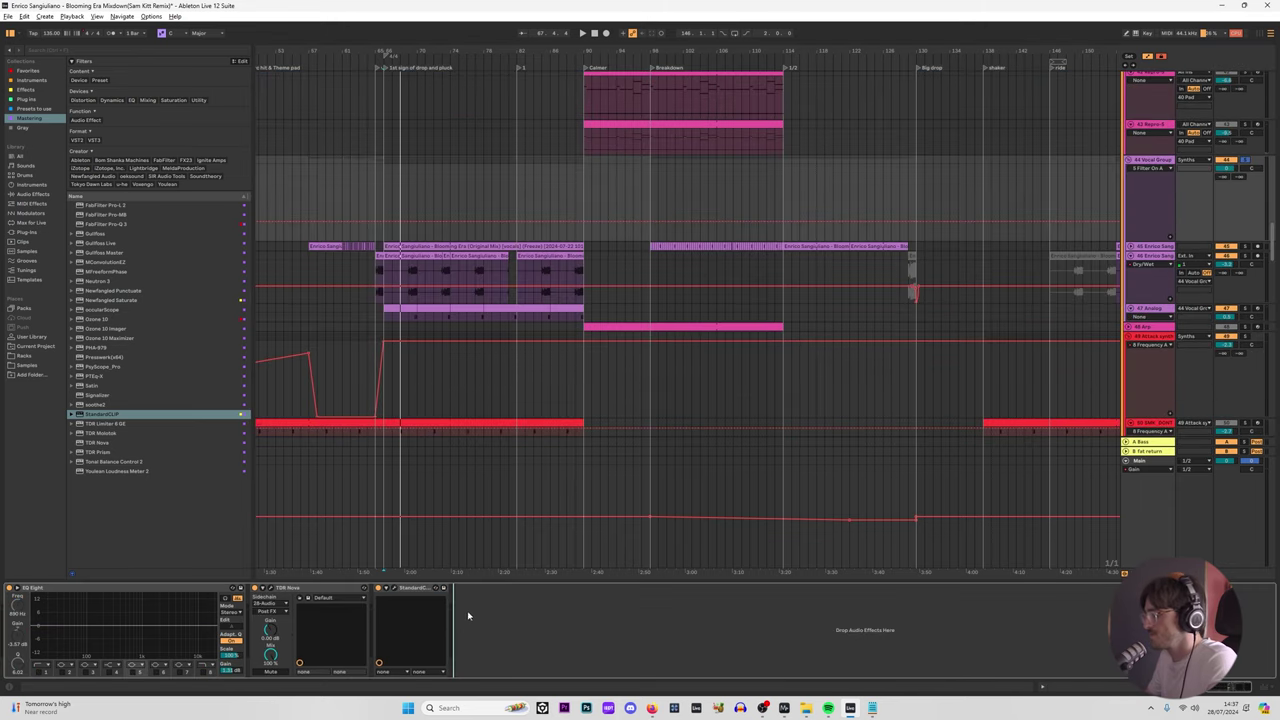
# Step: Reopen the Vocal Group's StandardCLIP, move its window clear of the arrangement, and loop bars 66 to 70
pyautogui.click(397, 588)
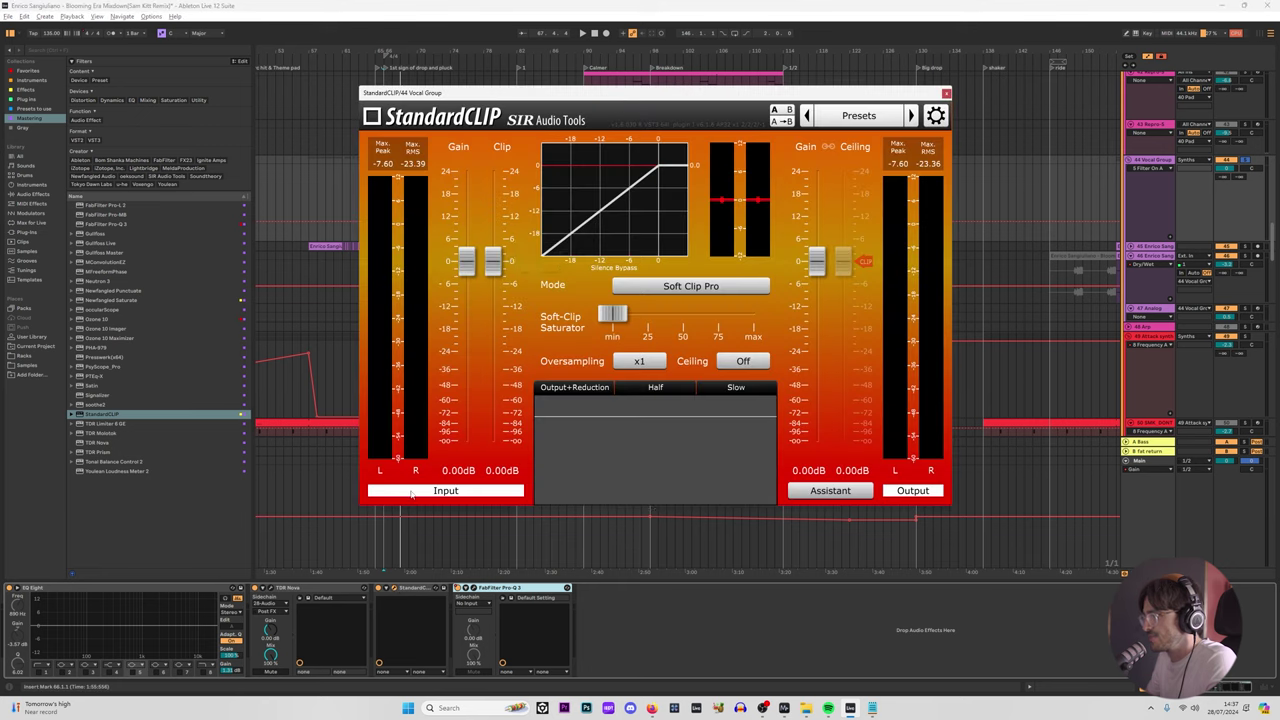
pyautogui.moveTo(676, 93); pyautogui.dragTo(1071, 126)
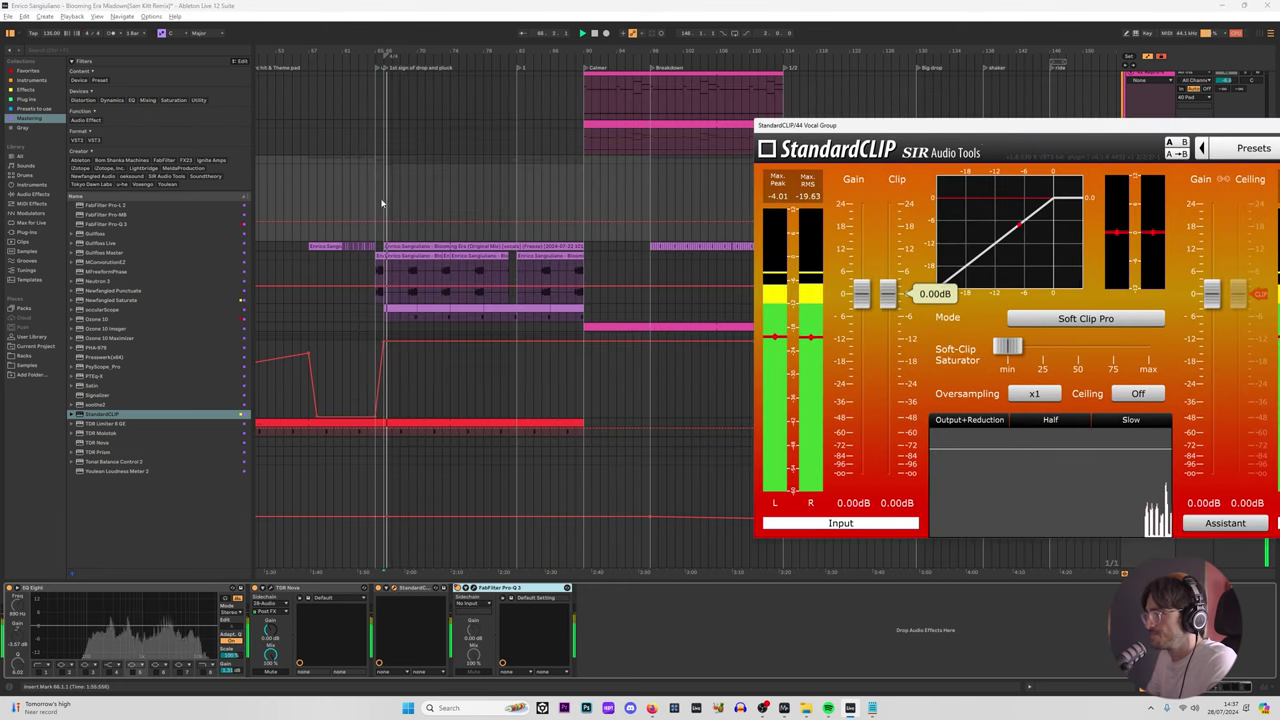
pyautogui.scroll(3, 381, 204)
pyautogui.moveTo(390, 197); pyautogui.dragTo(506, 202)
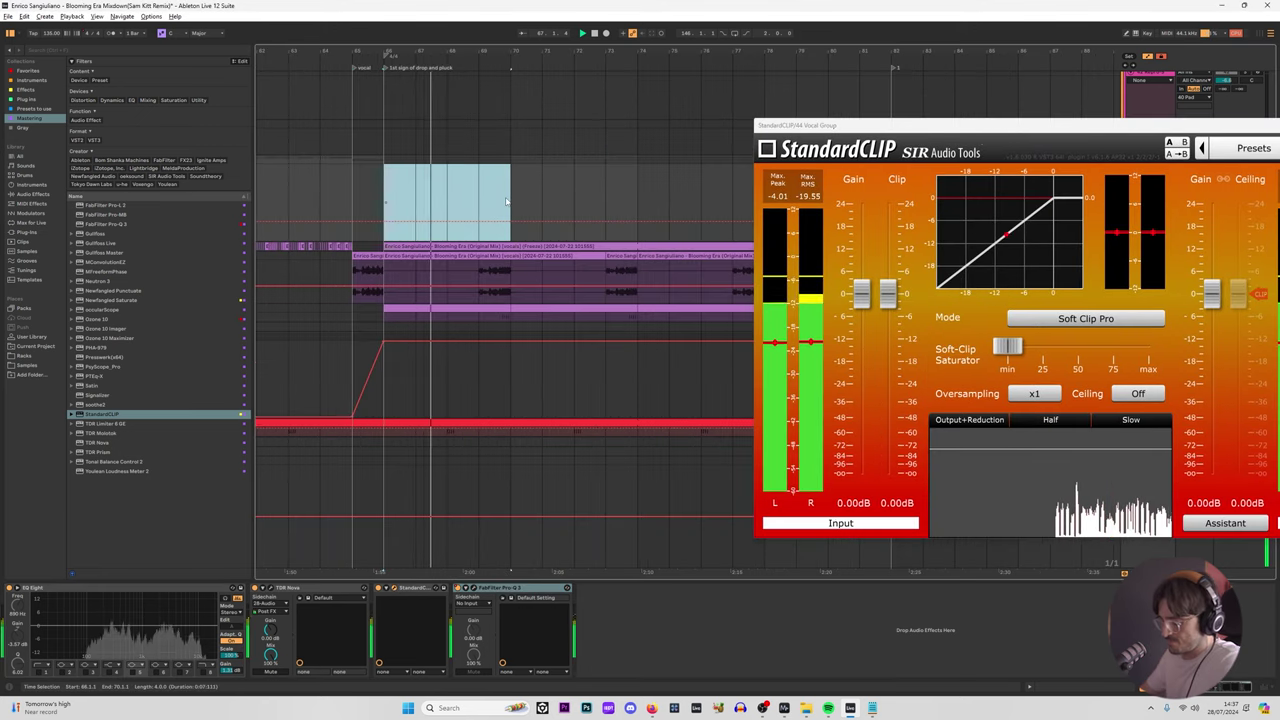
pyautogui.hotkey('ctrl', 'l')
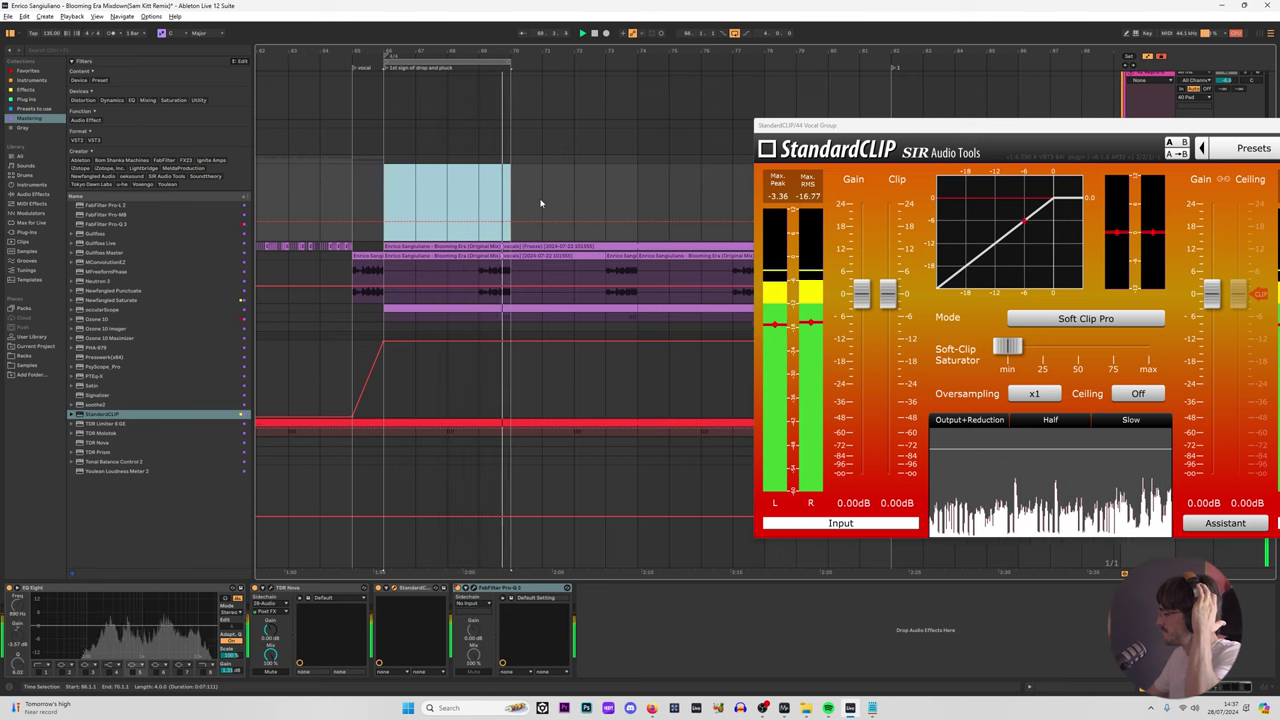
# Step: Set the Vocal Group's StandardCLIP to -6 dB Clip, 25% Soft-Clip Saturator and -3 dB output Gain
pyautogui.moveTo(896, 298)
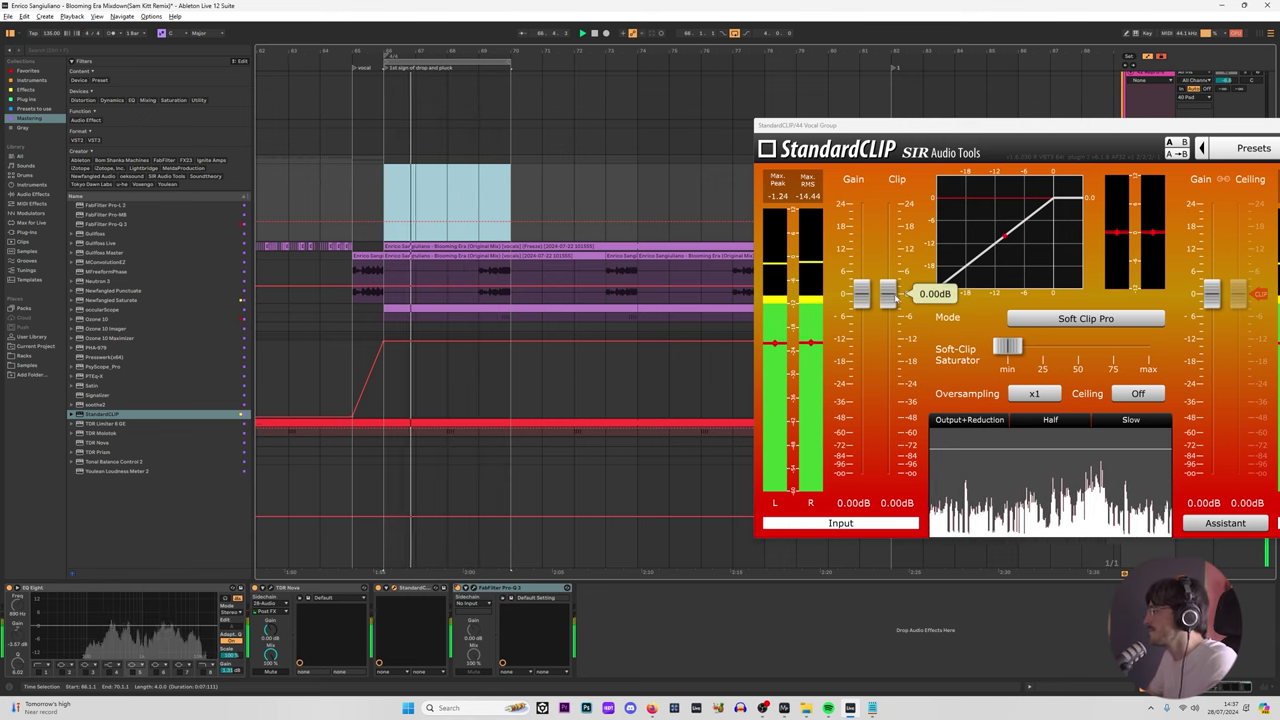
pyautogui.moveTo(889, 300); pyautogui.dragTo(901, 321)
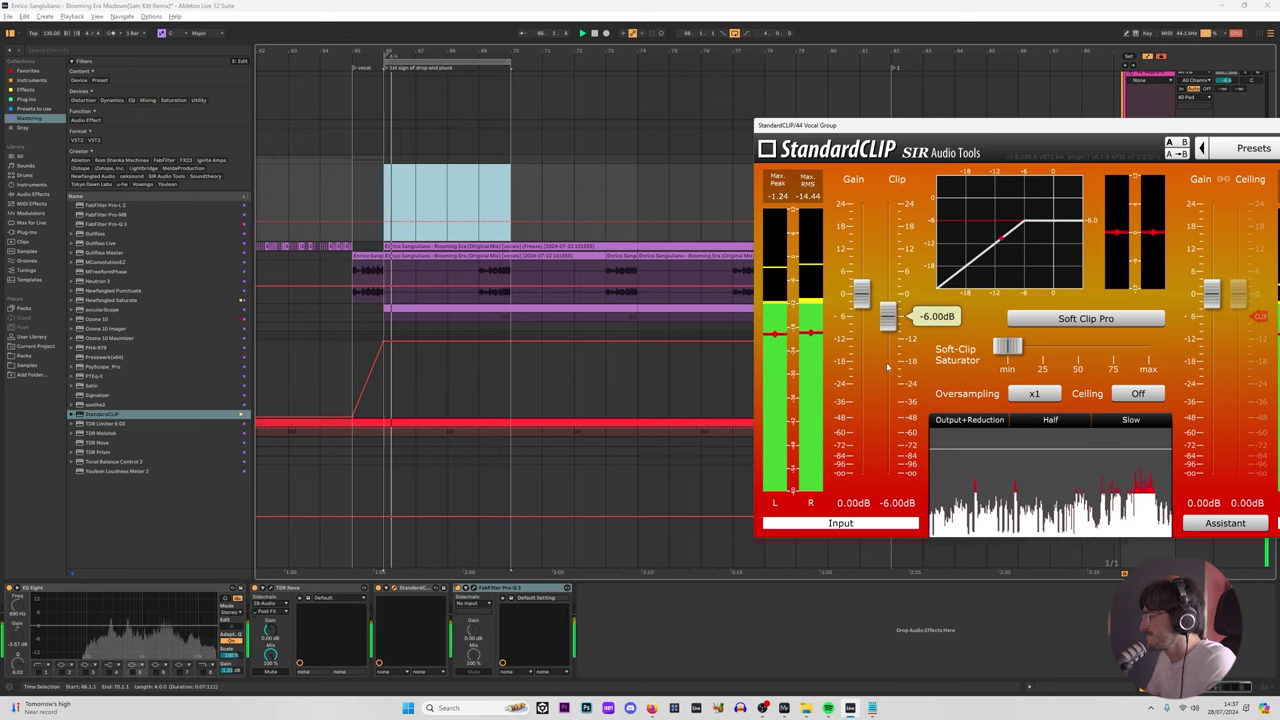
pyautogui.moveTo(1007, 346); pyautogui.dragTo(1042, 350)
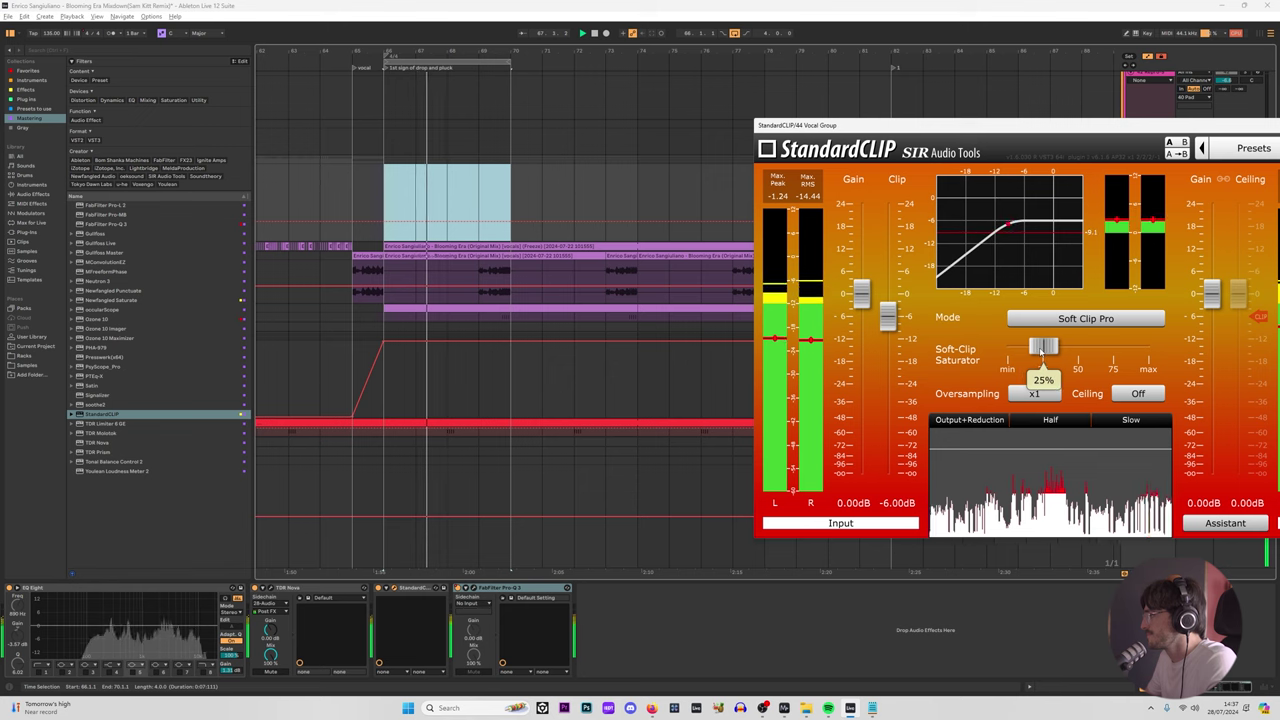
pyautogui.moveTo(1211, 294); pyautogui.dragTo(1215, 307)
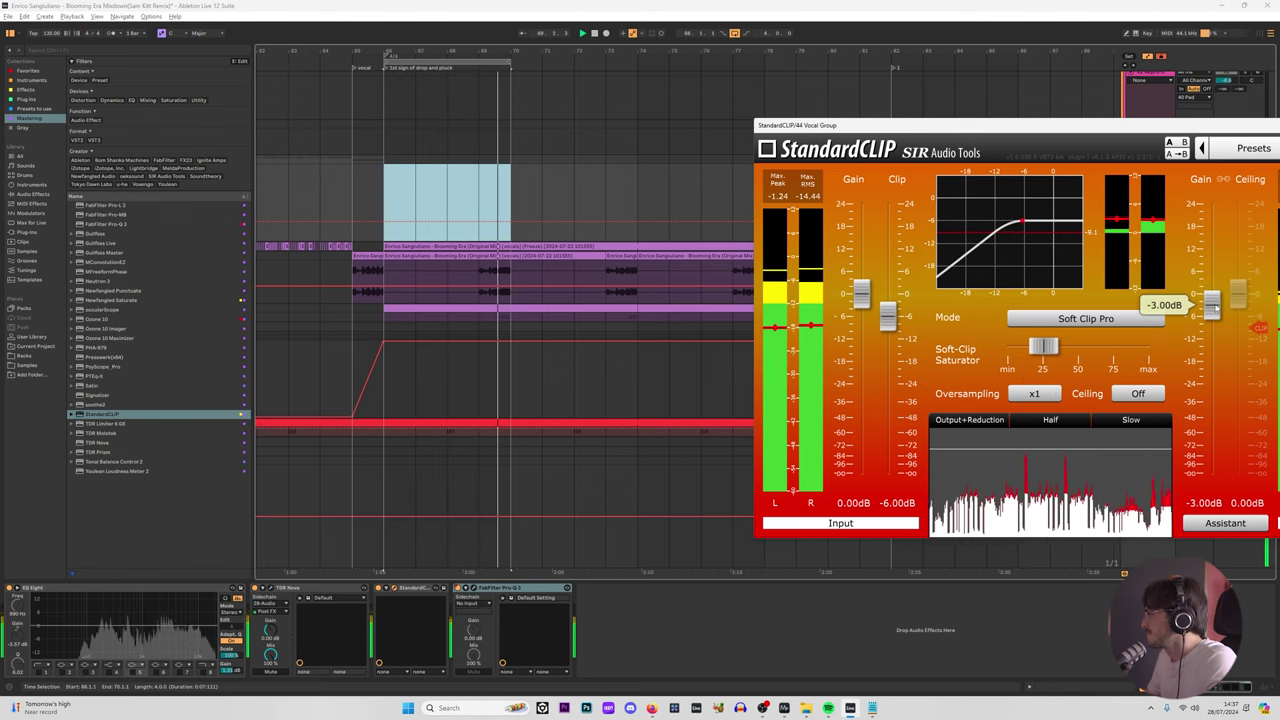
# Step: Raise the low-cut band of the Vocal Group's Pro-Q 3 to about 216 Hz and close its window
pyautogui.click(472, 593)
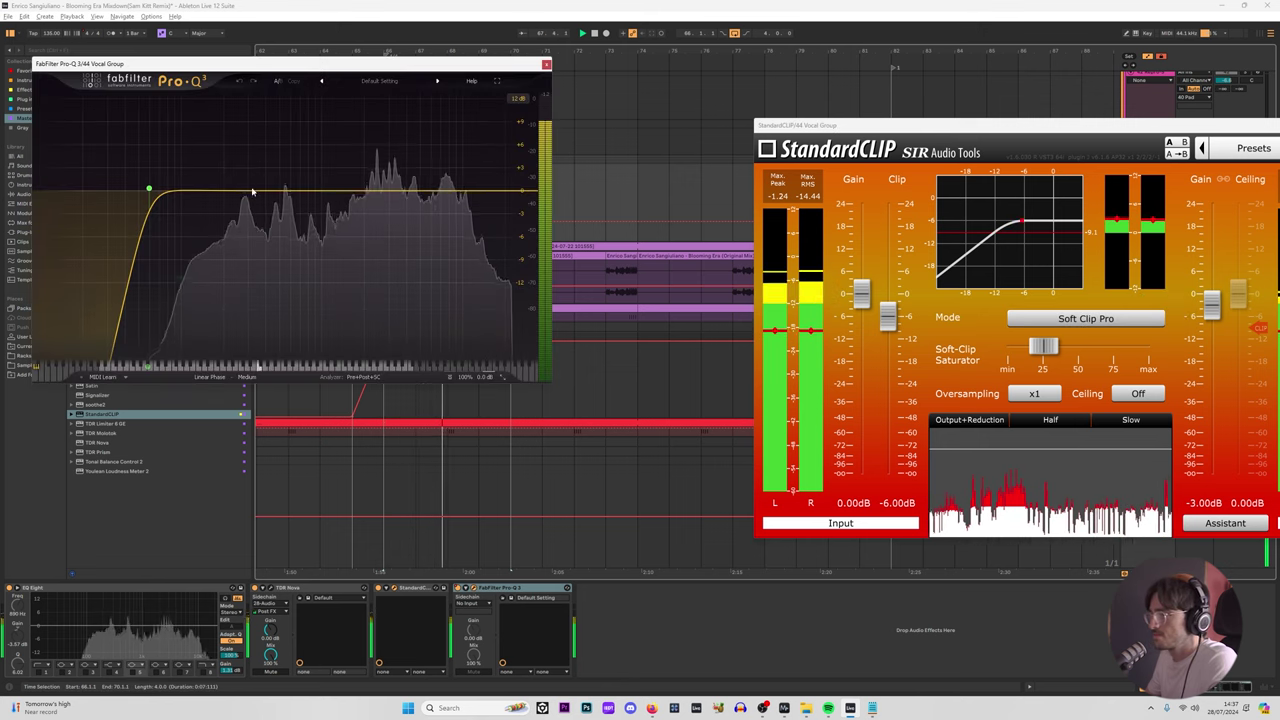
pyautogui.moveTo(149, 189); pyautogui.dragTo(219, 193)
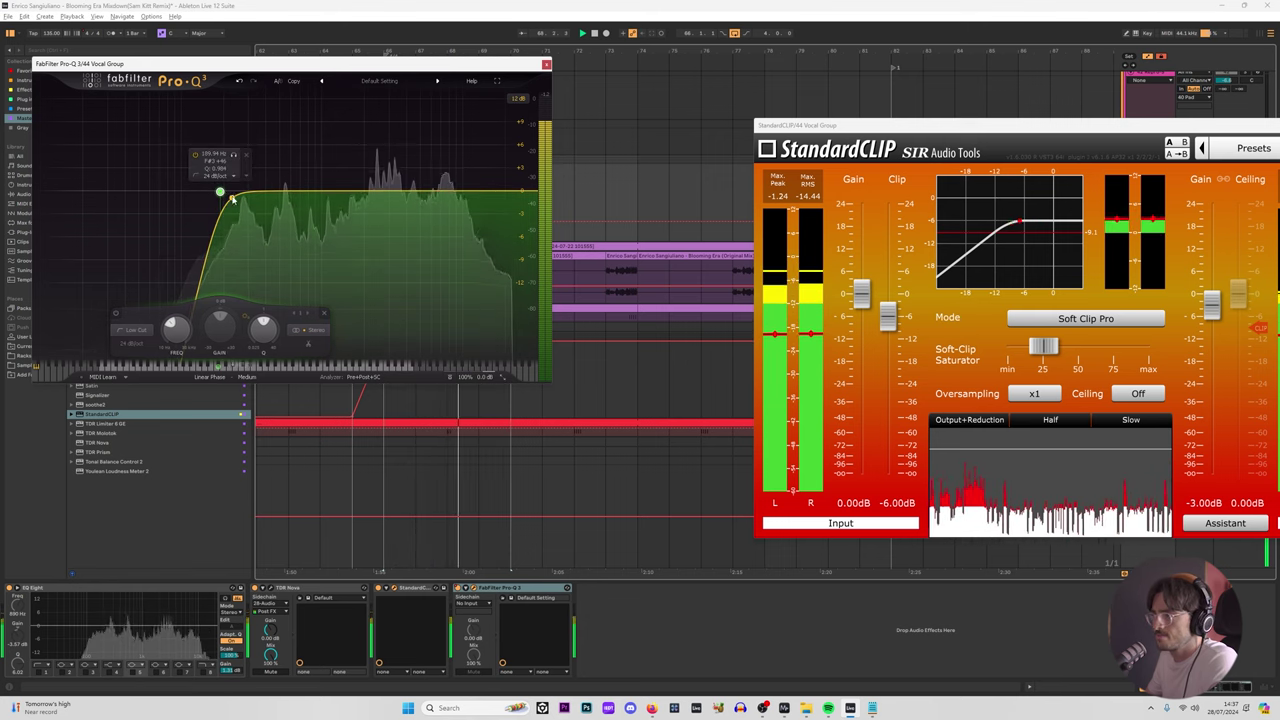
pyautogui.moveTo(220, 193); pyautogui.dragTo(228, 193)
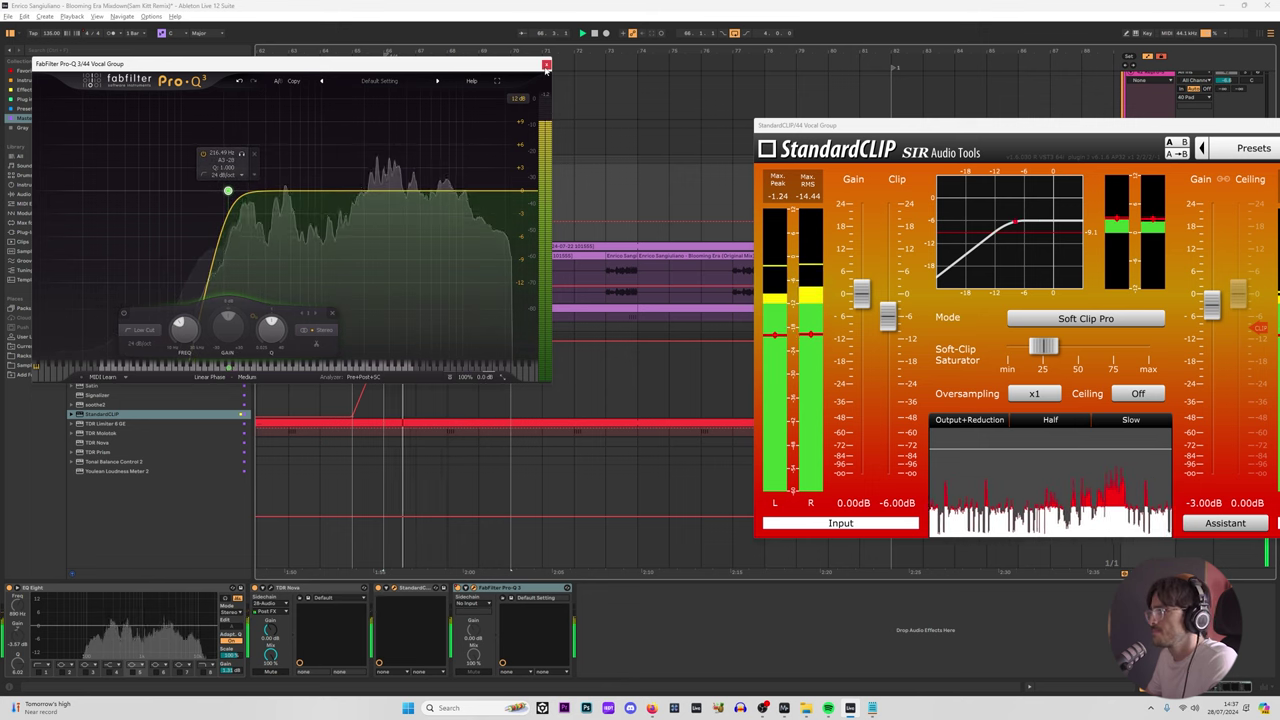
pyautogui.click(546, 65)
# Step: Close the Vocal Group's StandardCLIP and play from bar 63 with the Synths group's StandardCLIP open to check its clipping
pyautogui.click(311, 233)
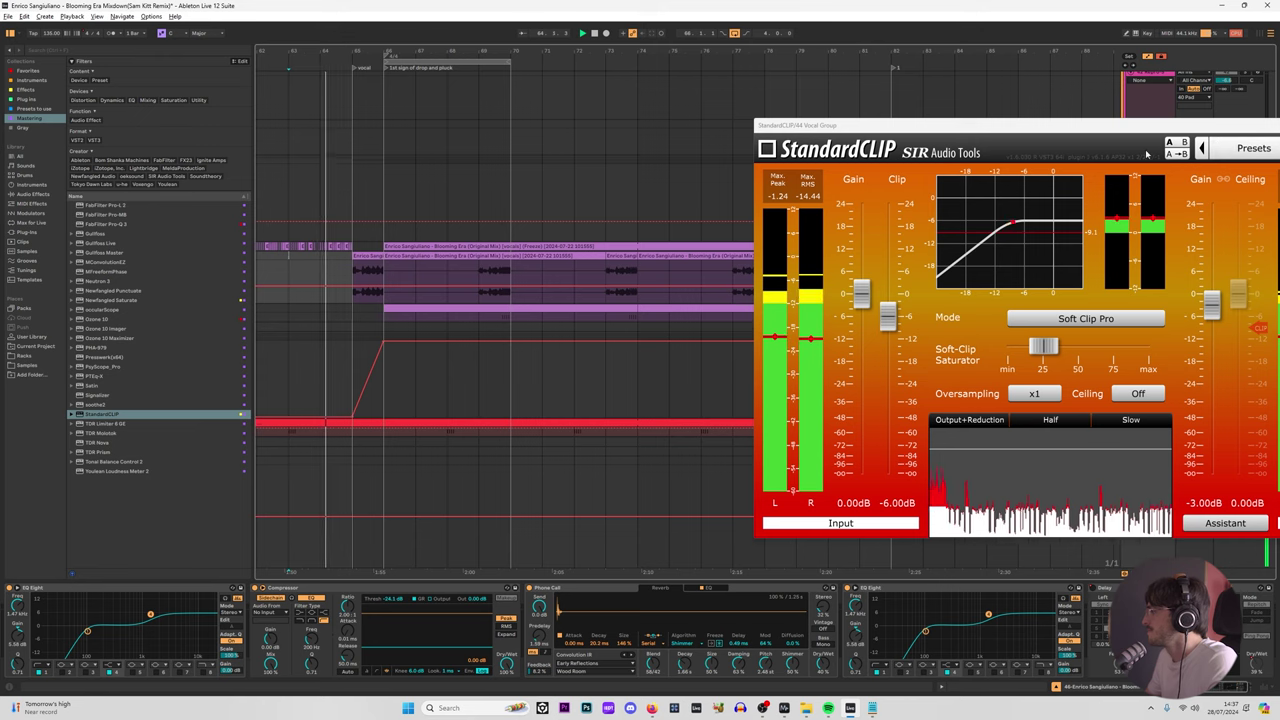
pyautogui.moveTo(1147, 126); pyautogui.dragTo(579, 230)
pyautogui.click(779, 228)
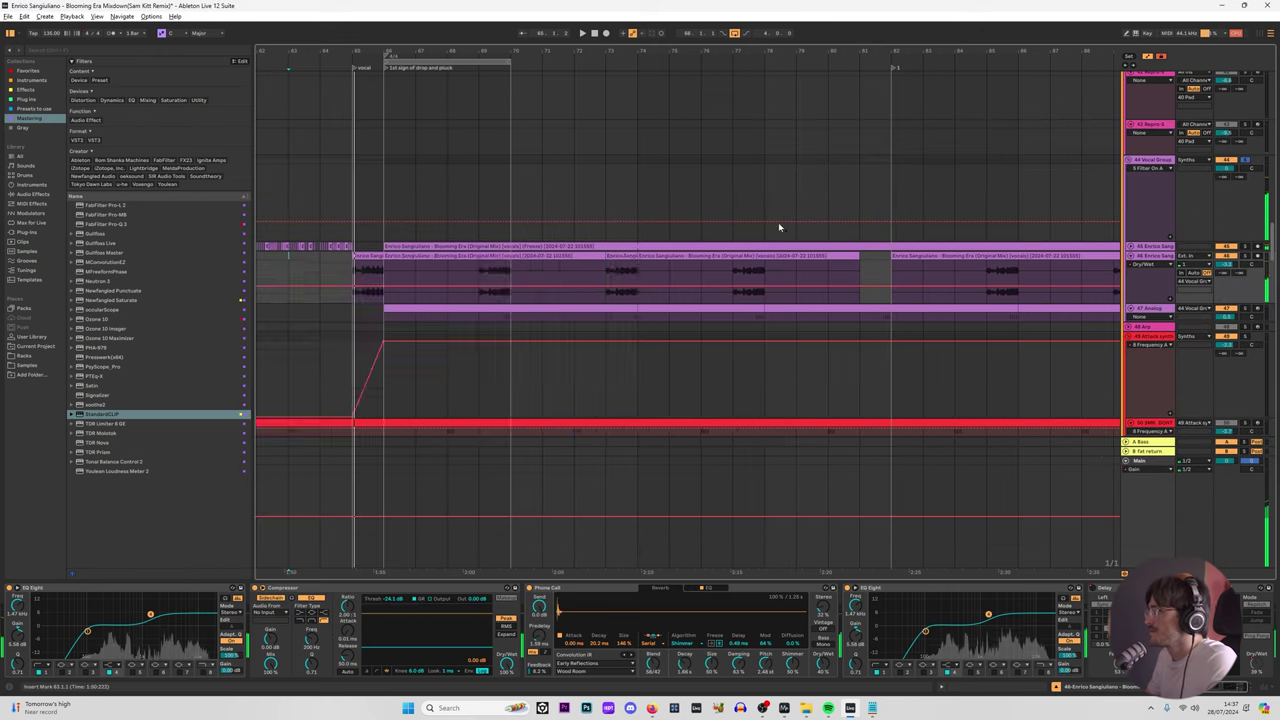
pyautogui.scroll(15, 779, 228)
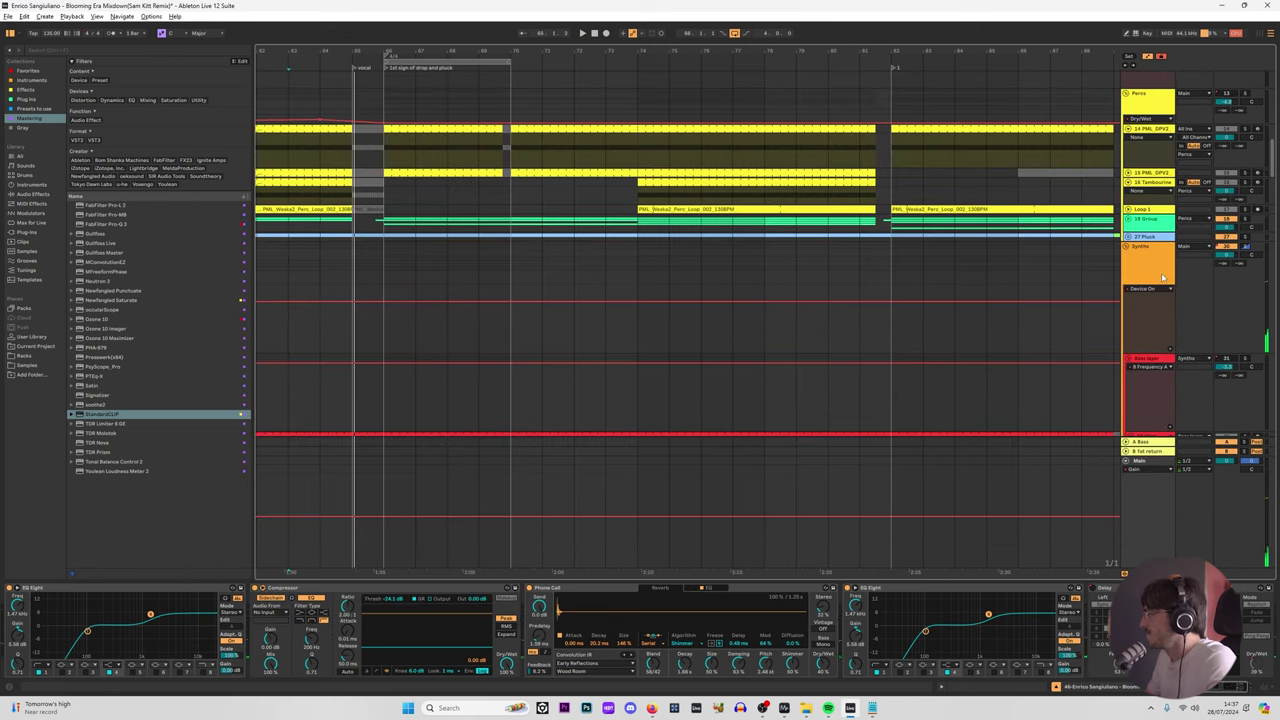
pyautogui.click(1163, 278)
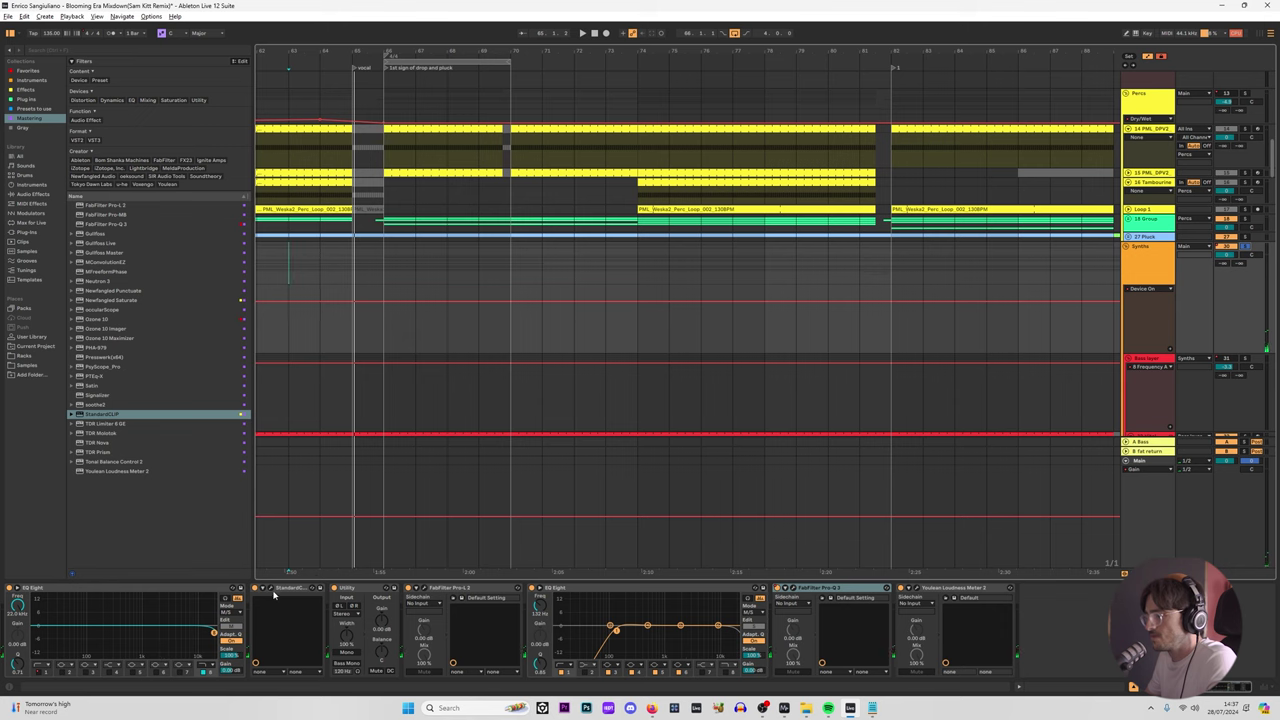
pyautogui.click(273, 592)
pyautogui.press('space')
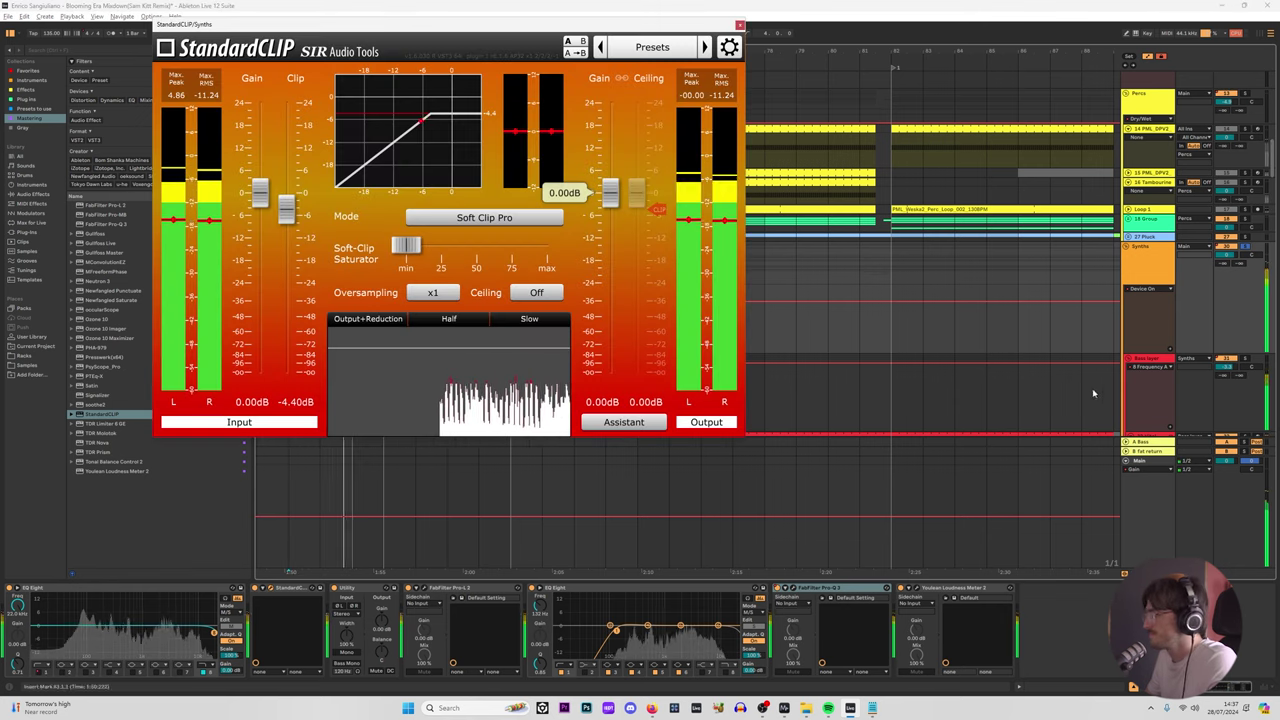
# Step: Audition the soloed Vocal Group with its StandardCLIP bypassed and re-enabled, and close the Synths group's StandardCLIP window
pyautogui.scroll(-5, 1093, 393)
pyautogui.moveTo(1273, 186); pyautogui.dragTo(1273, 242)
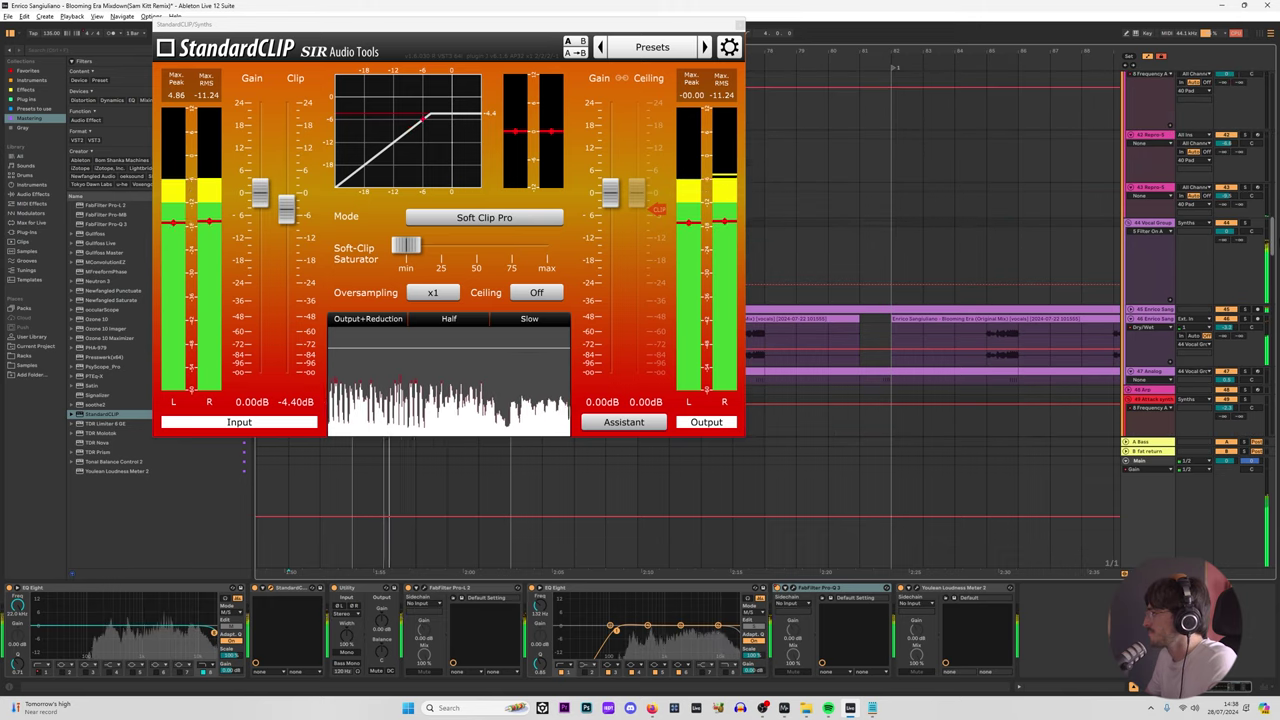
pyautogui.click(1246, 227)
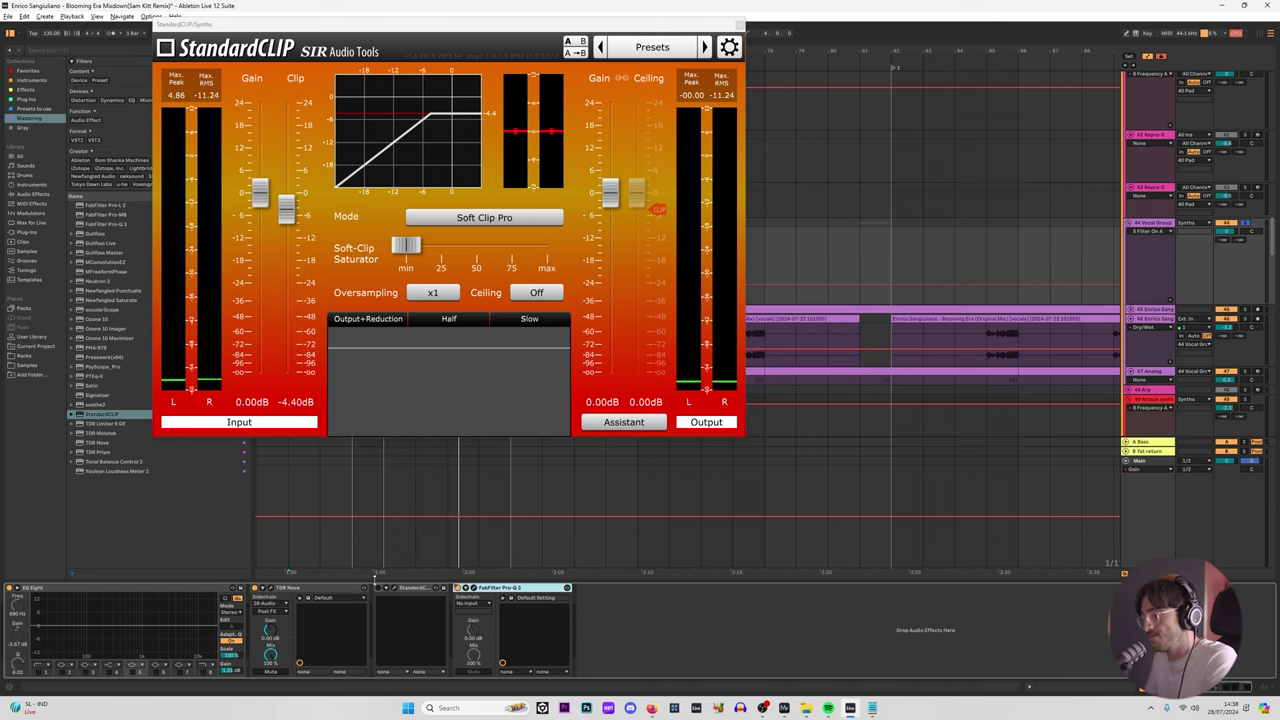
pyautogui.press('space')
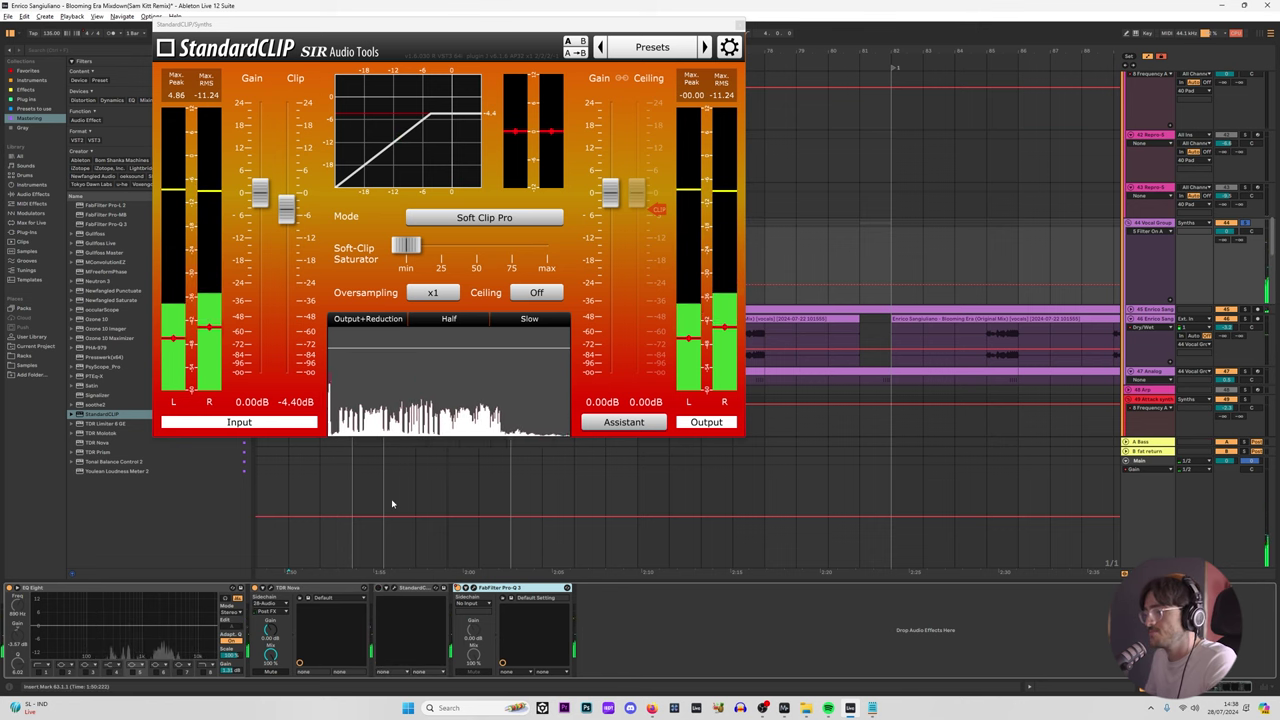
pyautogui.moveTo(408, 248)
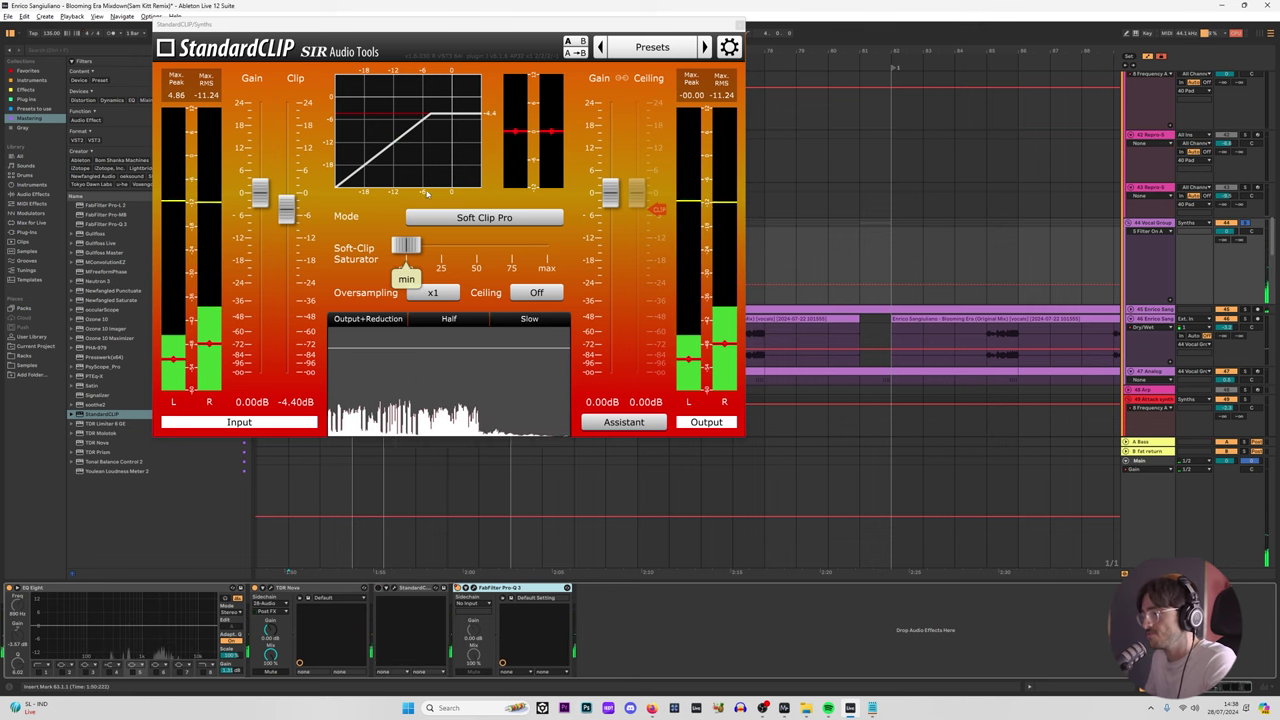
pyautogui.click(390, 589)
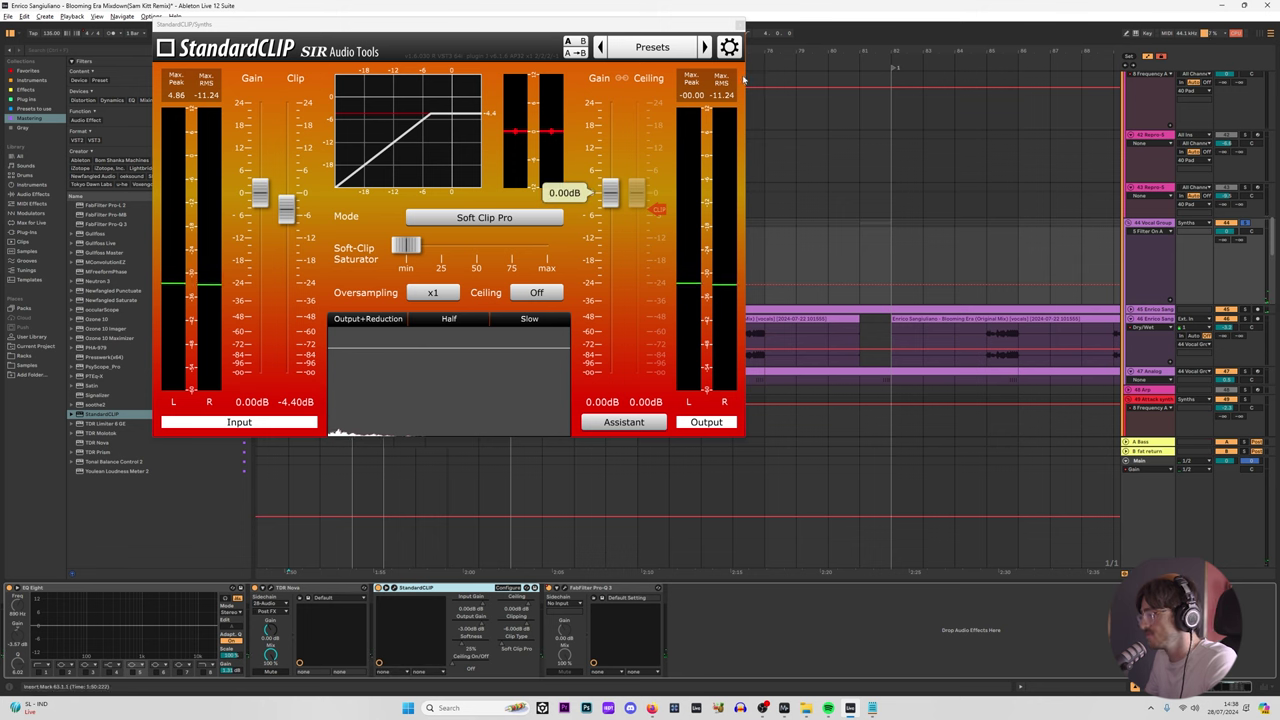
pyautogui.click(741, 25)
# Step: Check the clipping and limiting in the Synths group's StandardCLIP and Pro-L 2 while playing from bar 66
pyautogui.scroll(2, 443, 323)
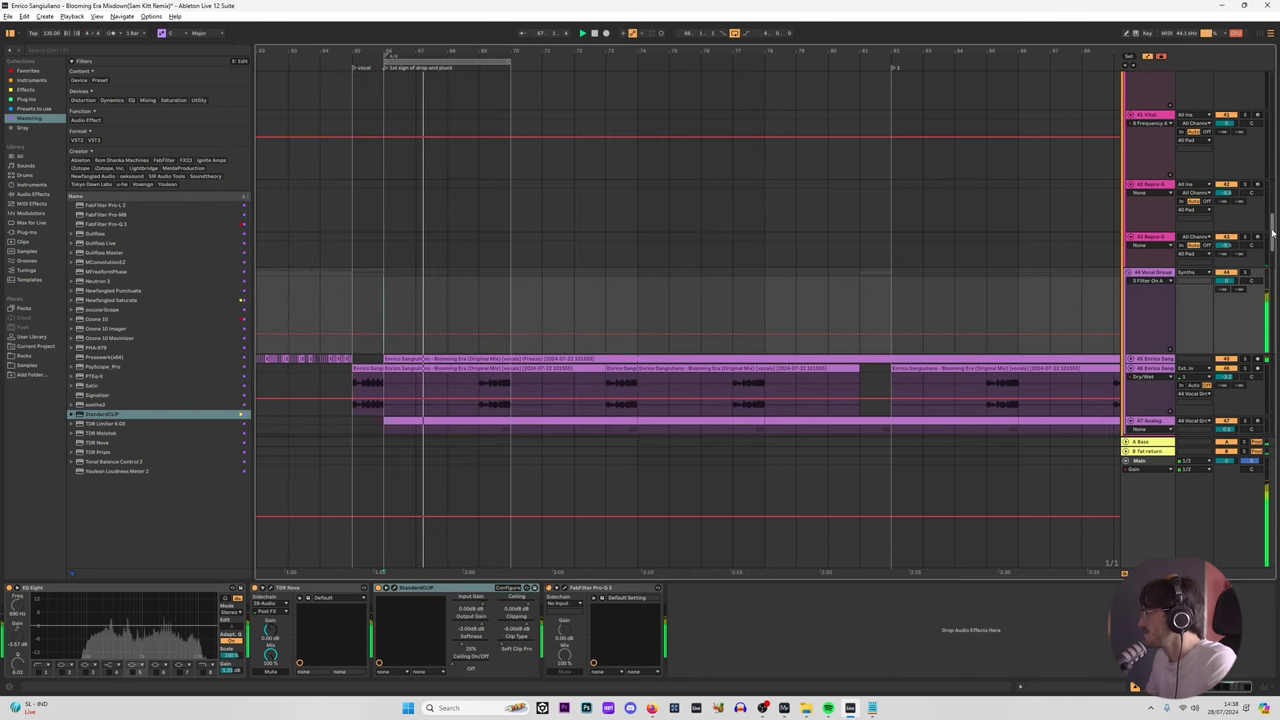
pyautogui.moveTo(1273, 233); pyautogui.dragTo(1273, 160)
pyautogui.click(1147, 232)
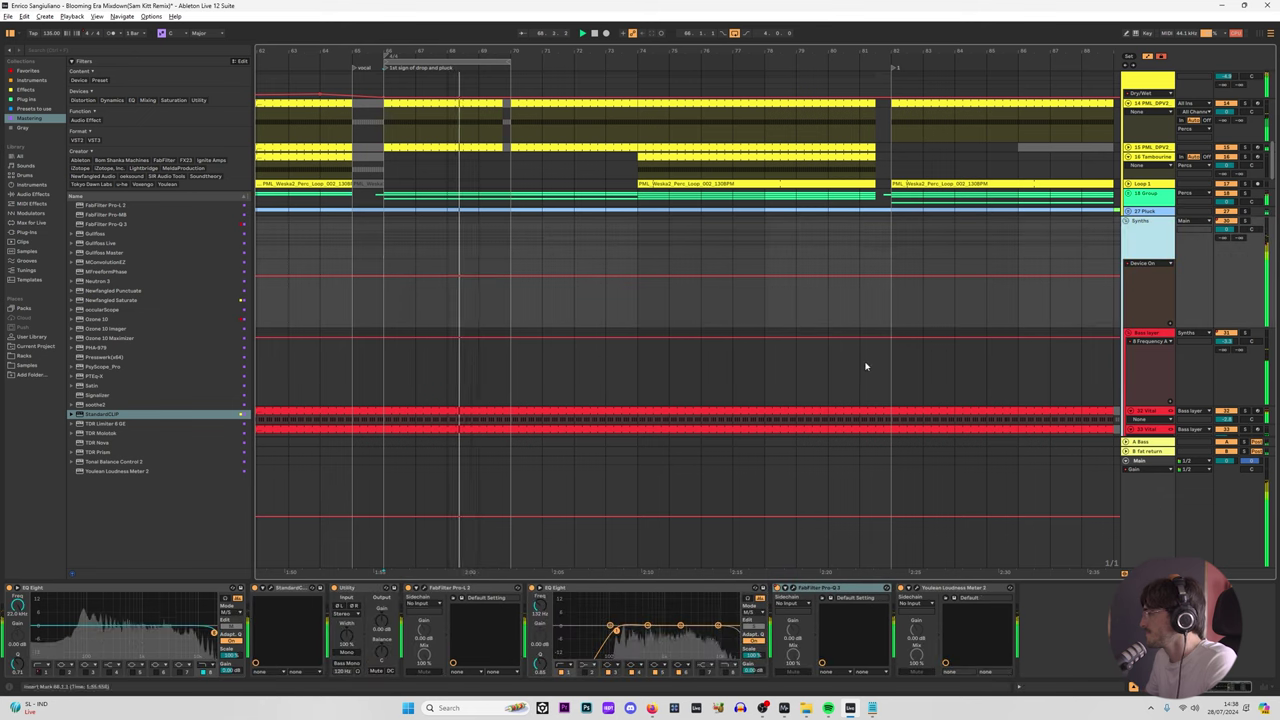
pyautogui.click(268, 589)
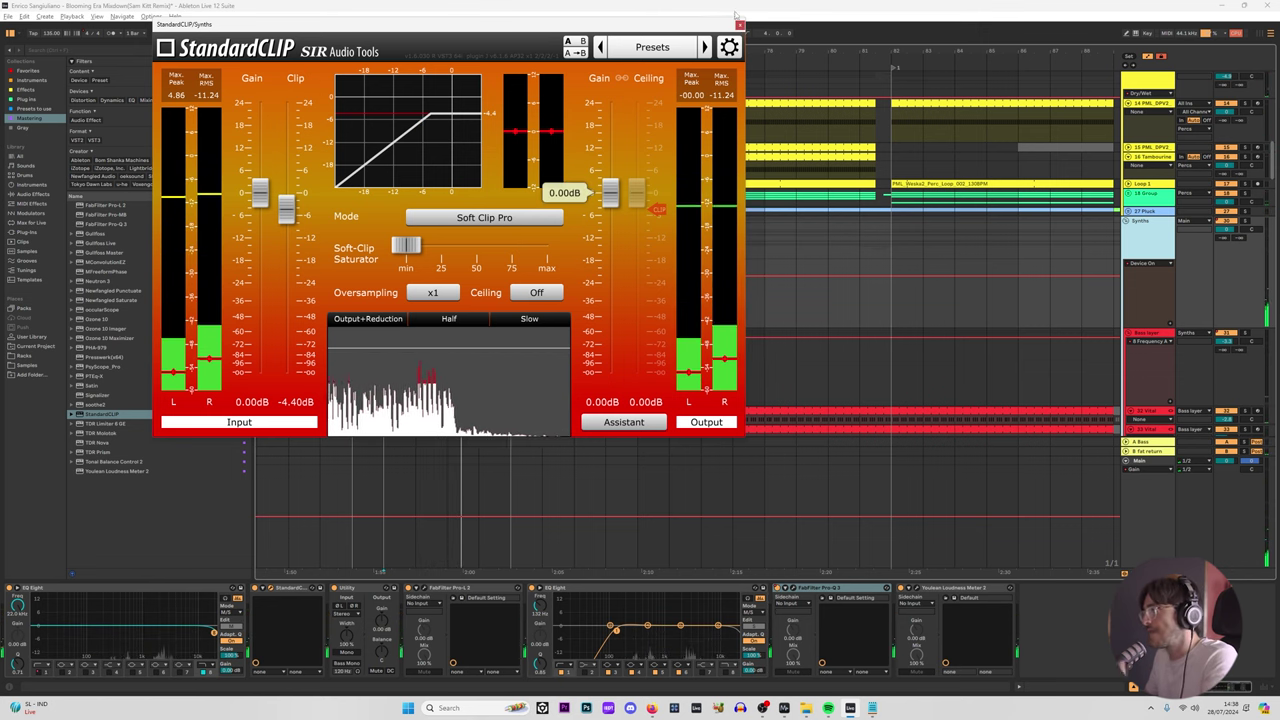
pyautogui.click(425, 589)
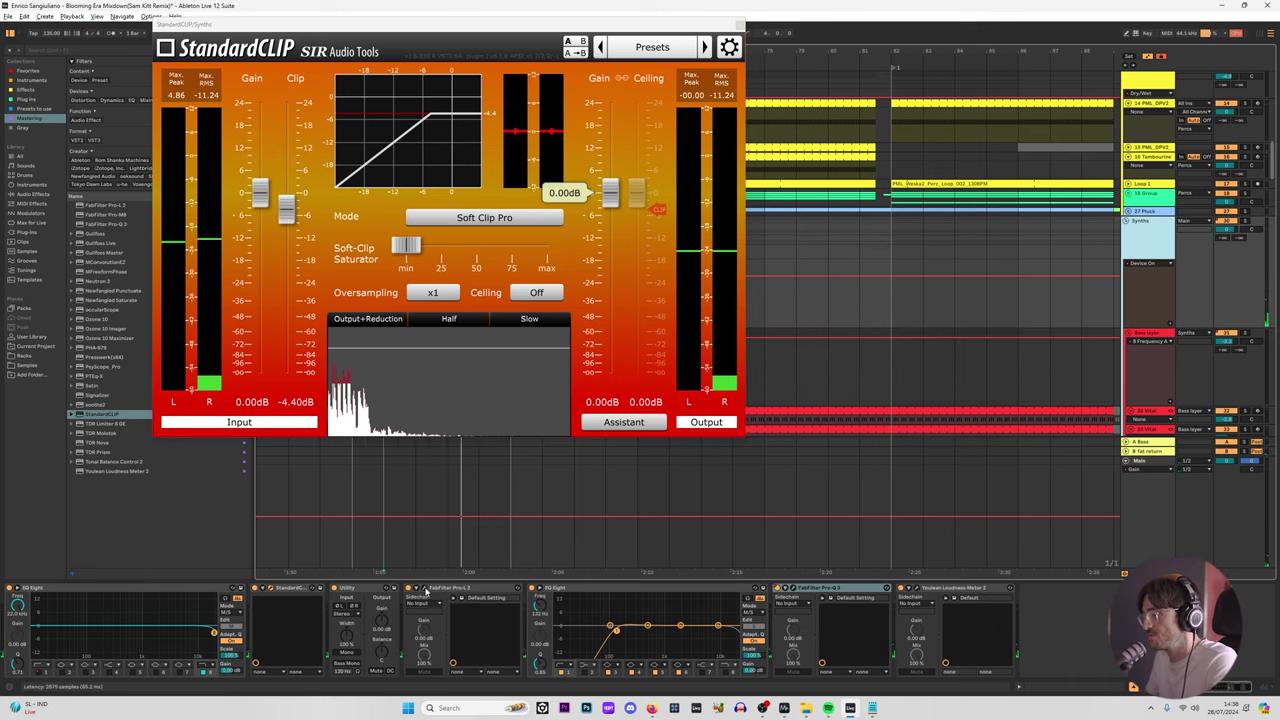
pyautogui.press('space')
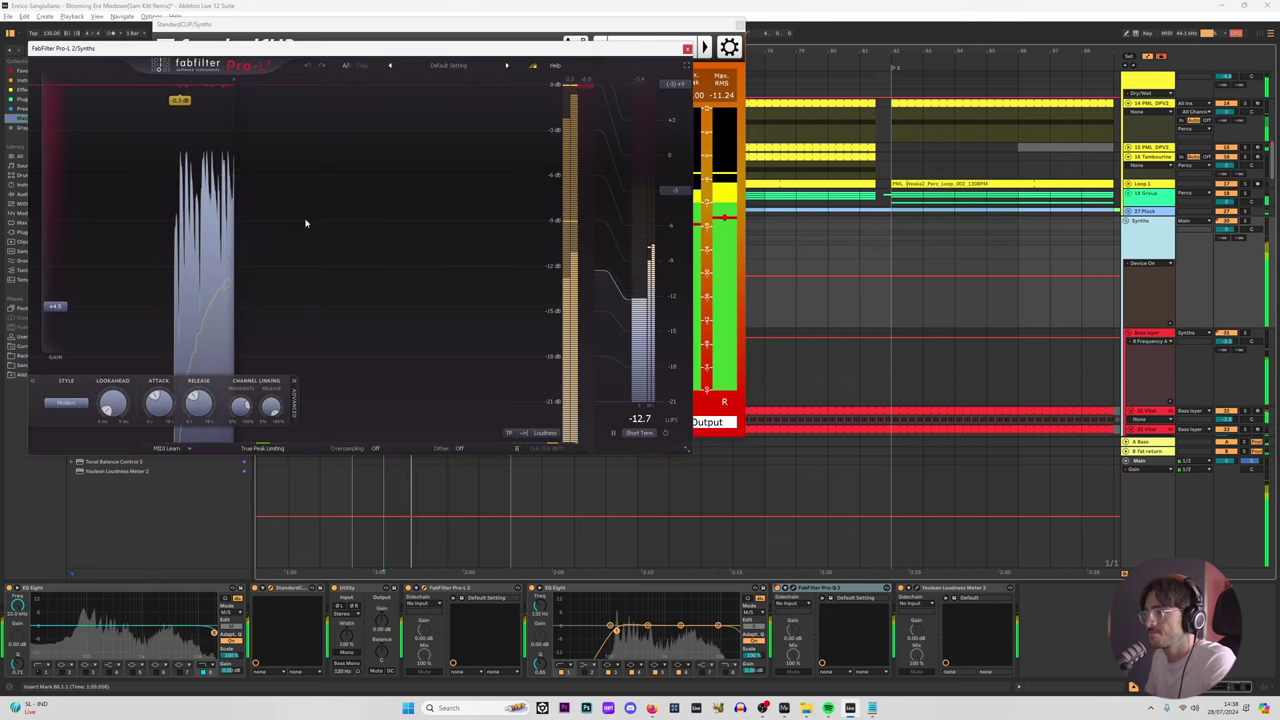
pyautogui.press('space')
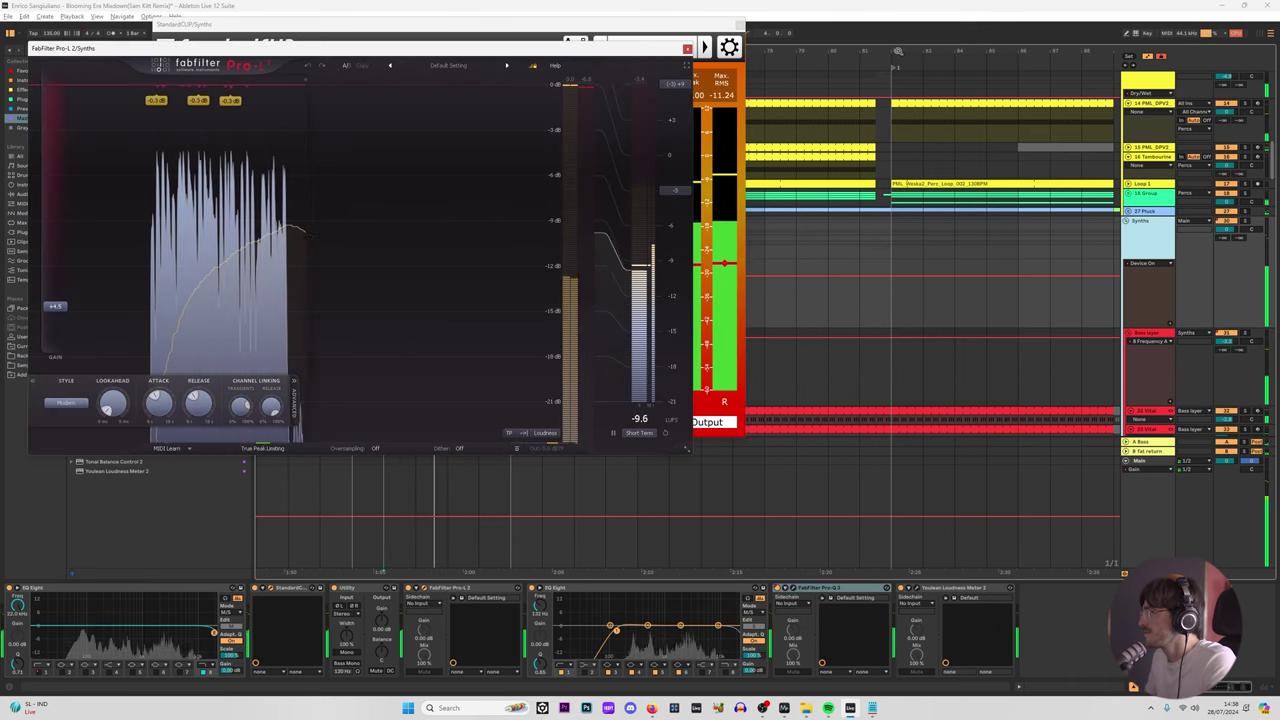
# Step: Close the Synths group's StandardCLIP and Pro-L 2 windows and select the Vocal Group
pyautogui.moveTo(897, 50); pyautogui.dragTo(546, 44)
pyautogui.scroll(-5, 870, 222)
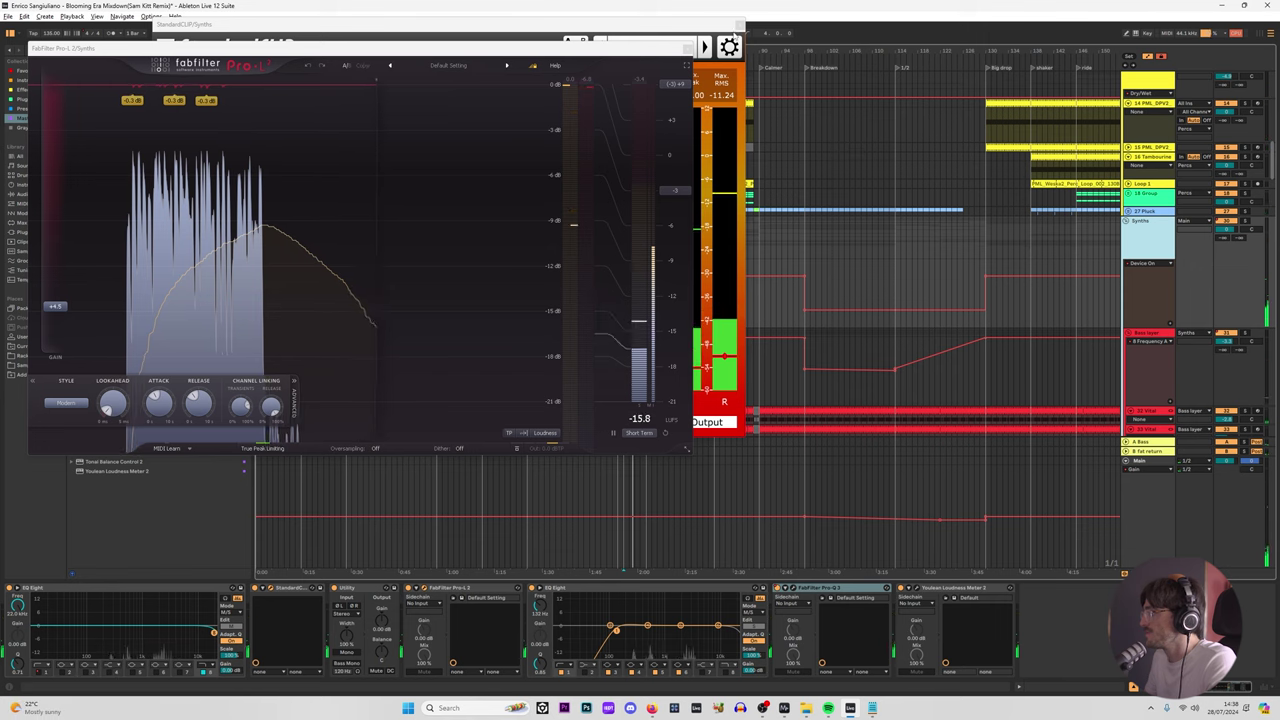
pyautogui.click(740, 25)
pyautogui.click(687, 50)
pyautogui.scroll(-15, 535, 412)
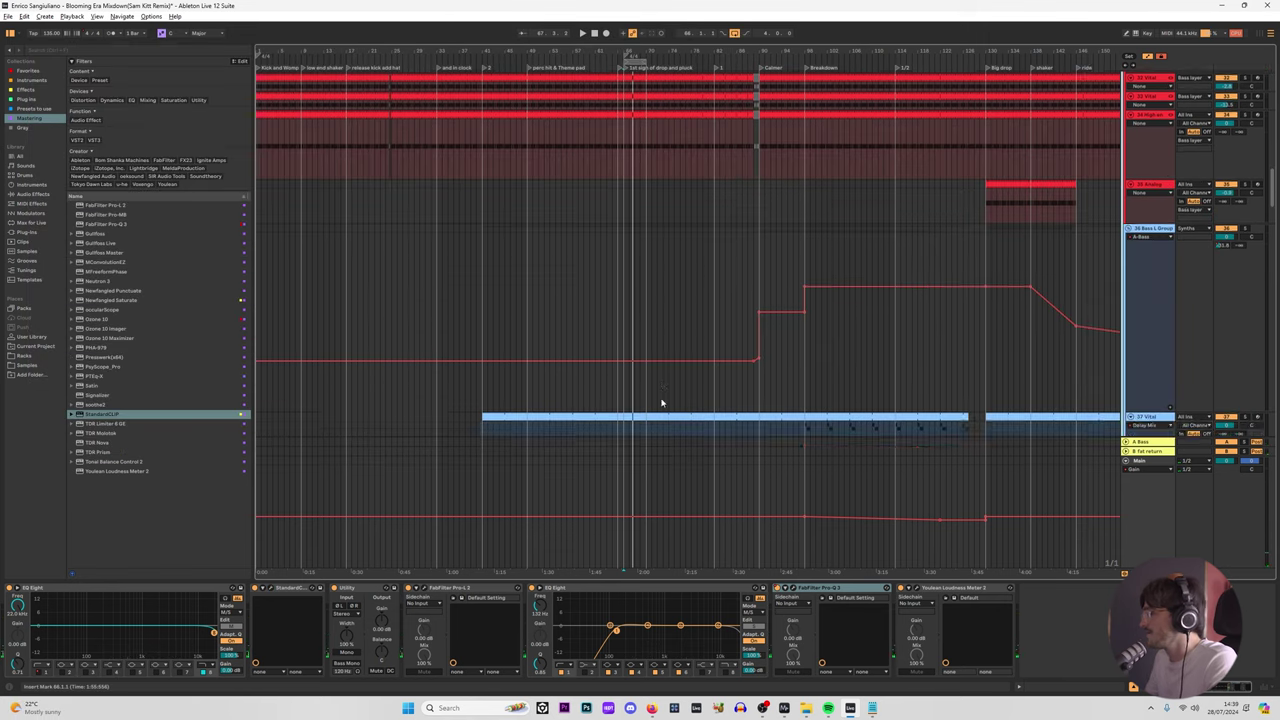
pyautogui.scroll(-5, 735, 350)
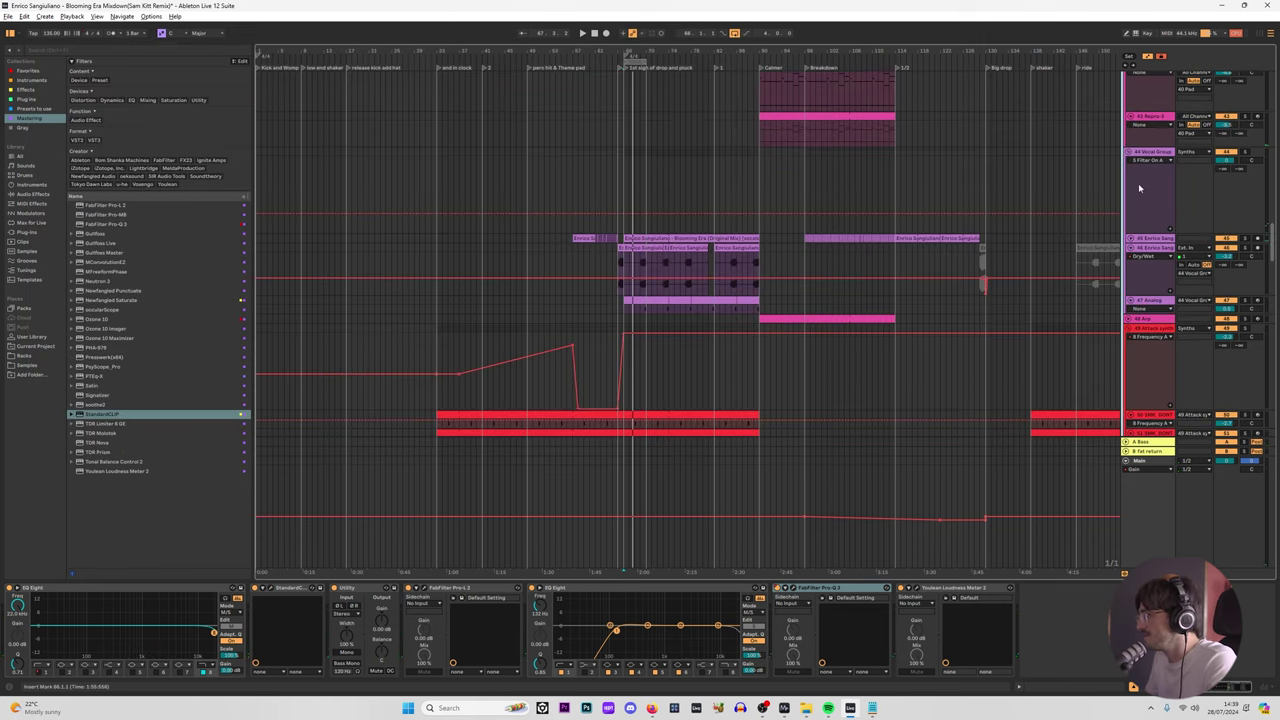
pyautogui.click(1149, 155)
# Step: Show the Attack synth group's device chain and loop the first two beats of bar 68
pyautogui.scroll(4, 586, 200)
pyautogui.scroll(-5, 666, 289)
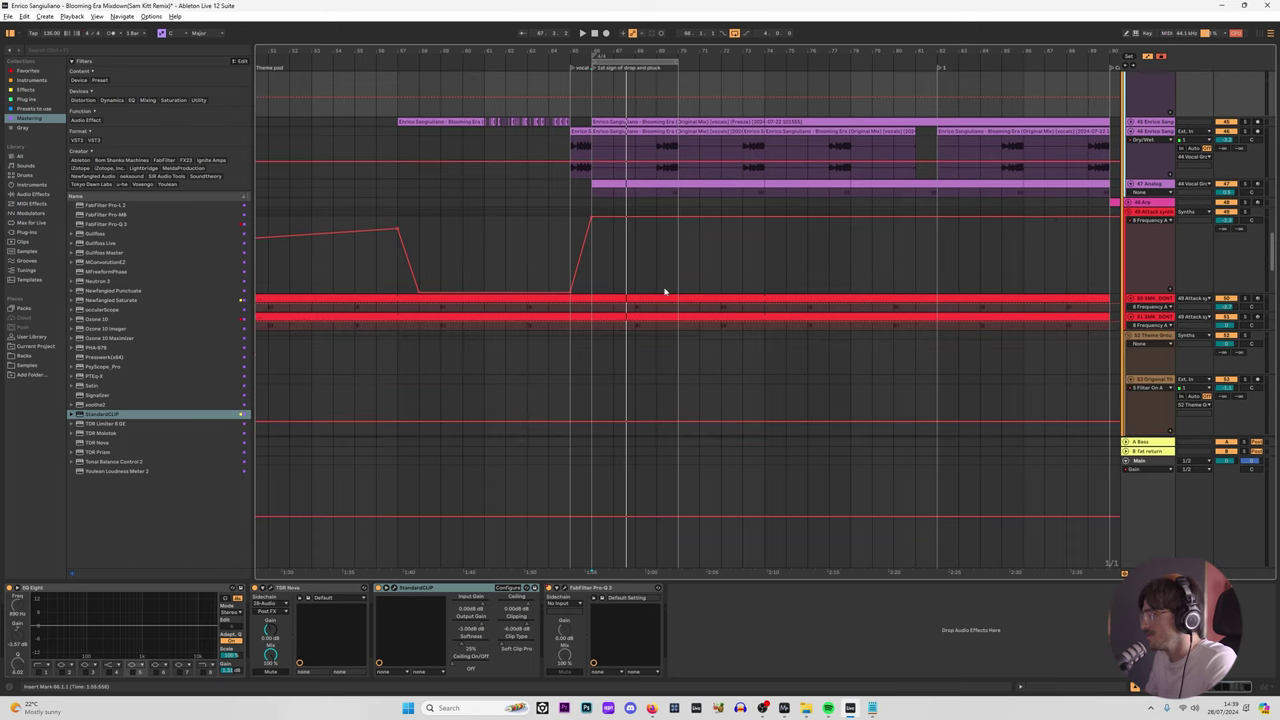
pyautogui.click(1138, 117)
pyautogui.click(573, 193)
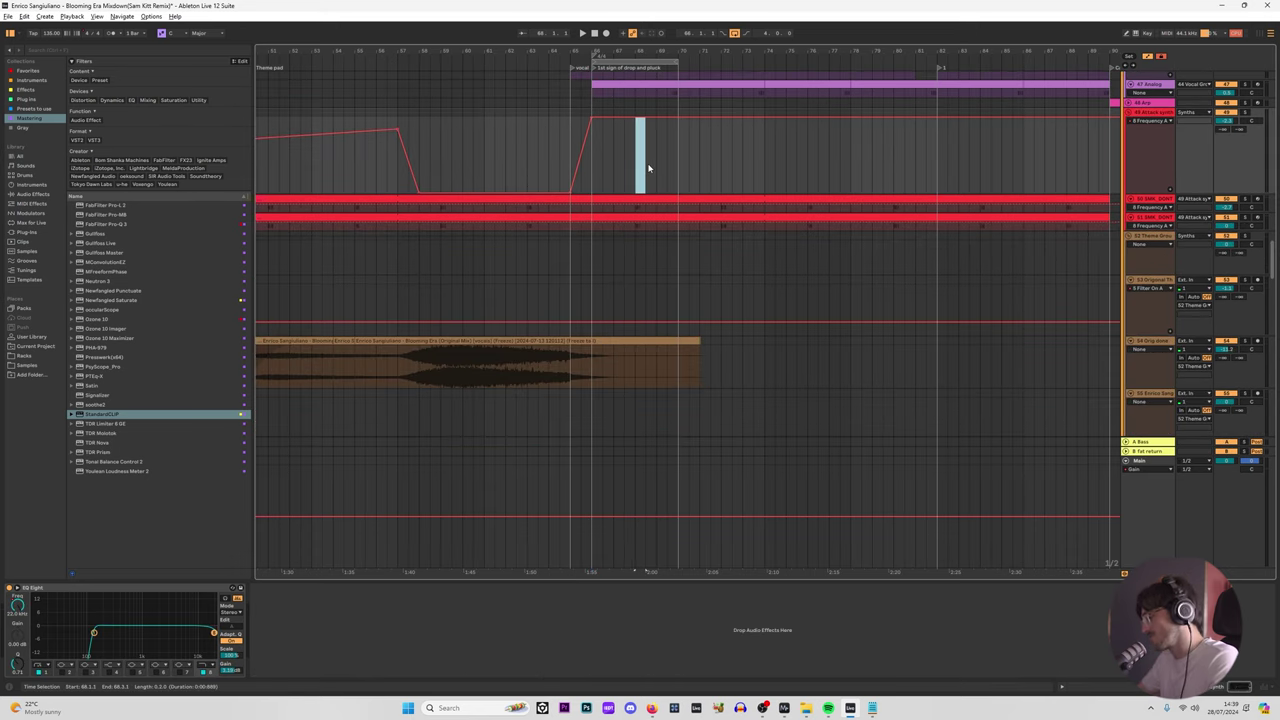
# Step: Add StandardCLIP after EQ Eight on the Attack synth group, lower its Clip to -12 dB and bypass it for comparison
pyautogui.doubleClick(116, 413)
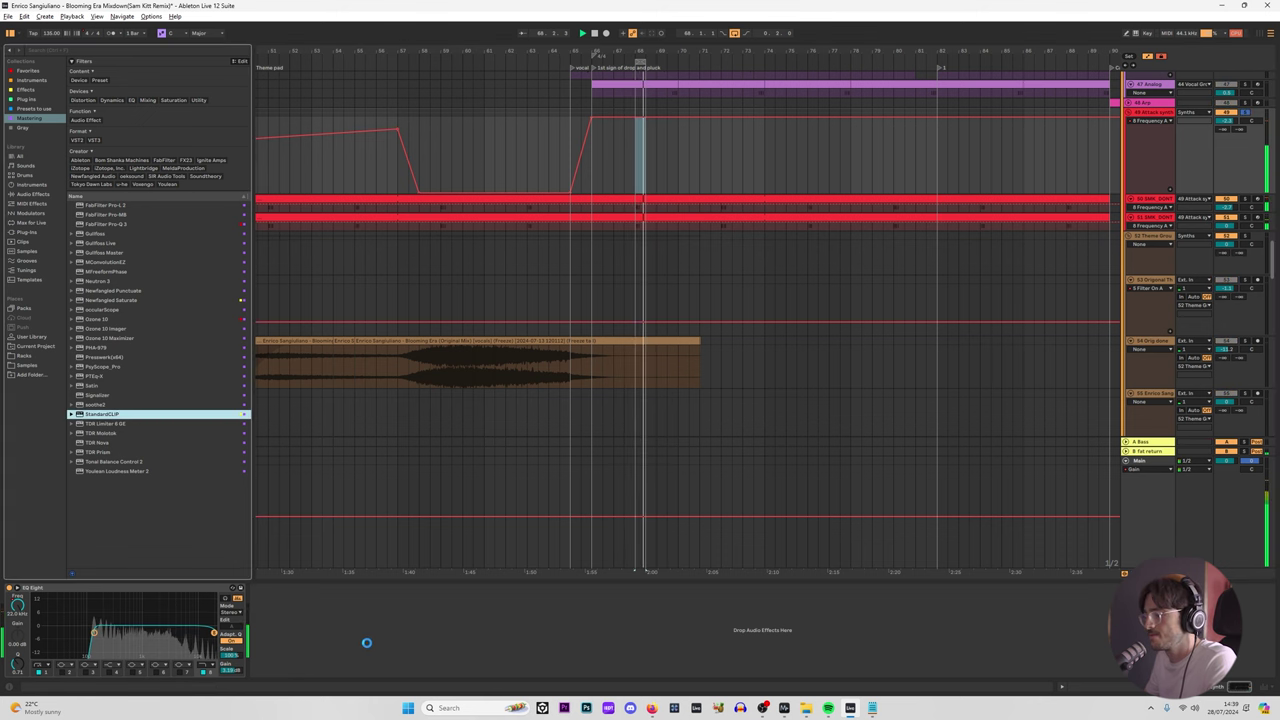
pyautogui.moveTo(300, 207); pyautogui.dragTo(300, 253)
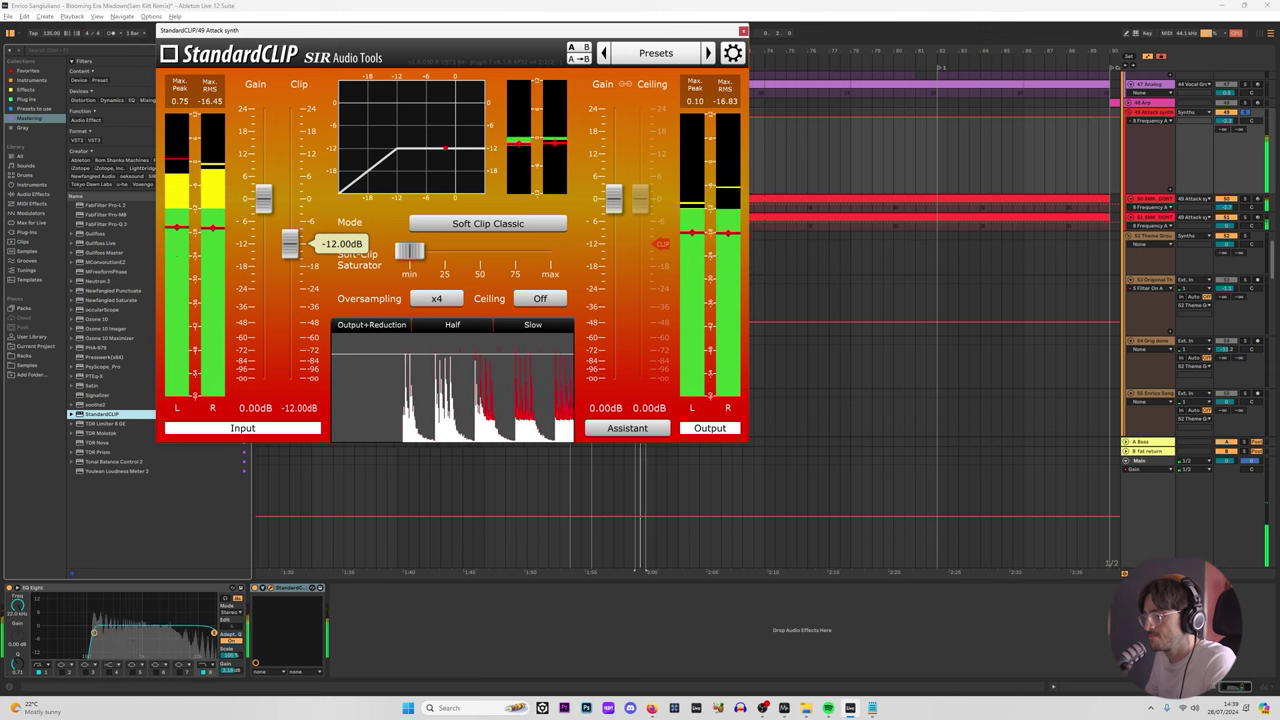
pyautogui.click(255, 588)
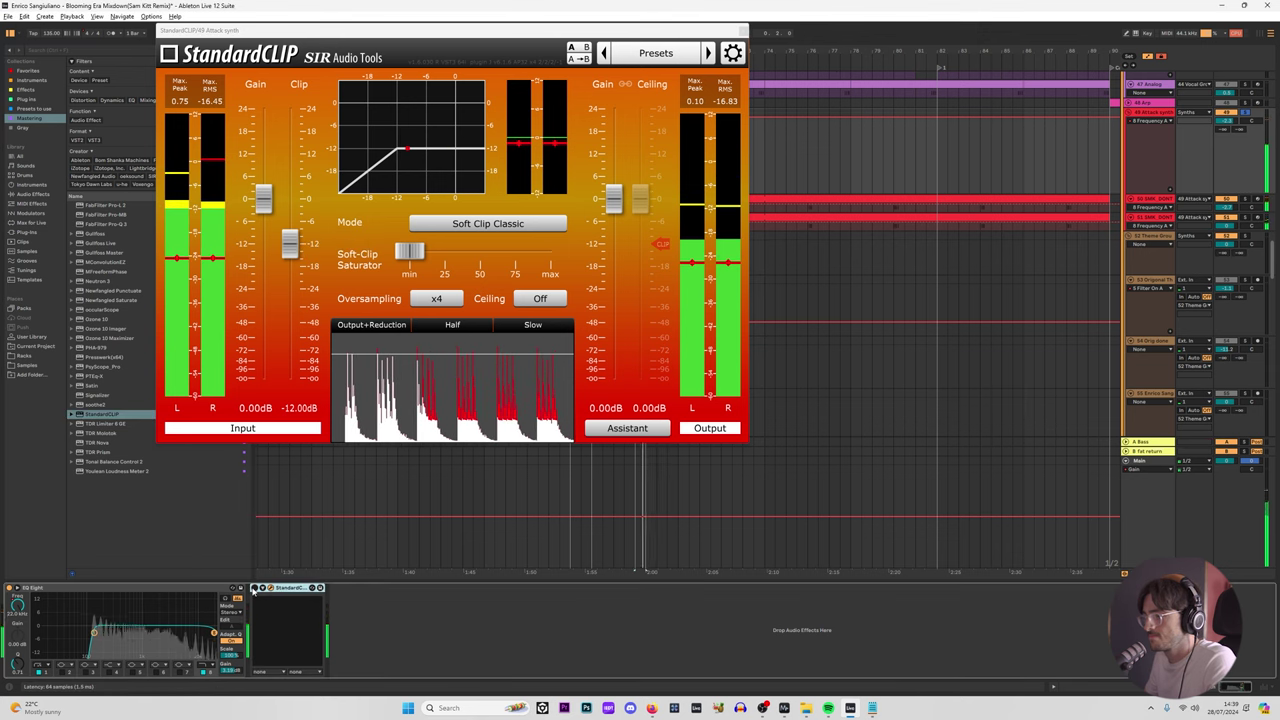
# Step: Re-enable StandardCLIP on the Attack synth group, switch its mode to Soft Clip Pro and raise Clip to -8.4 dB
pyautogui.click(255, 588)
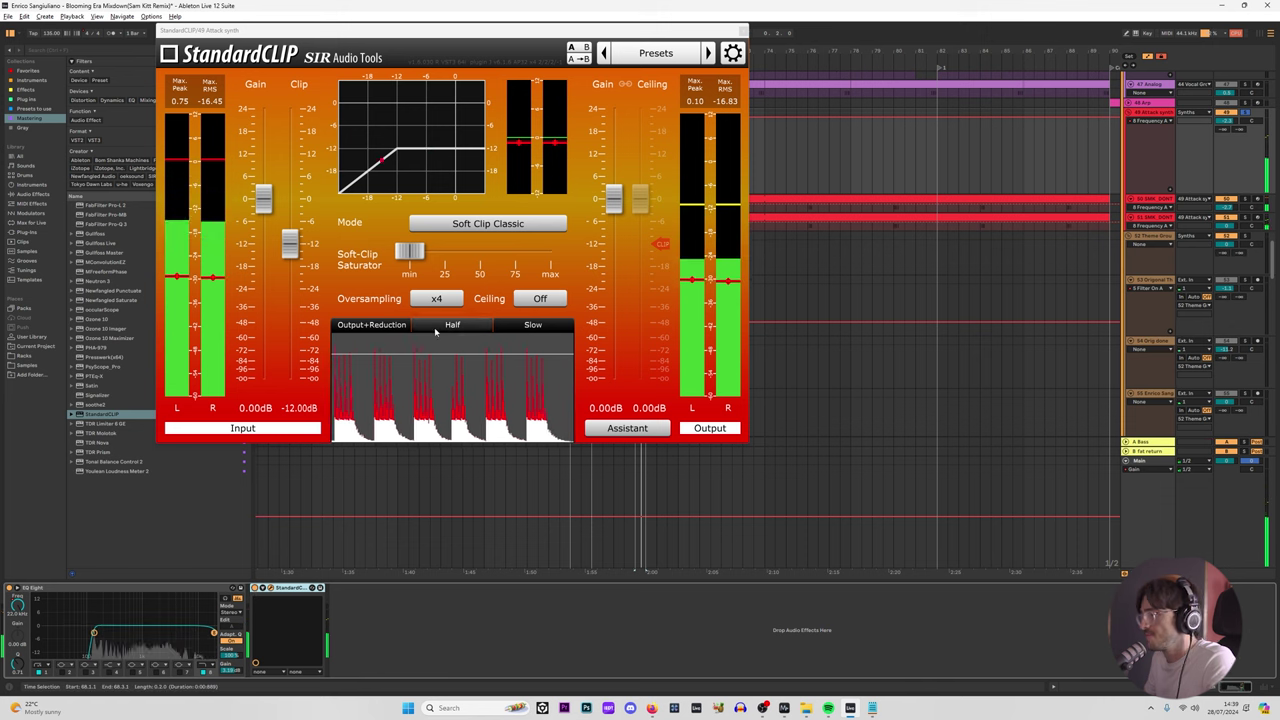
pyautogui.click(470, 224)
pyautogui.click(473, 260)
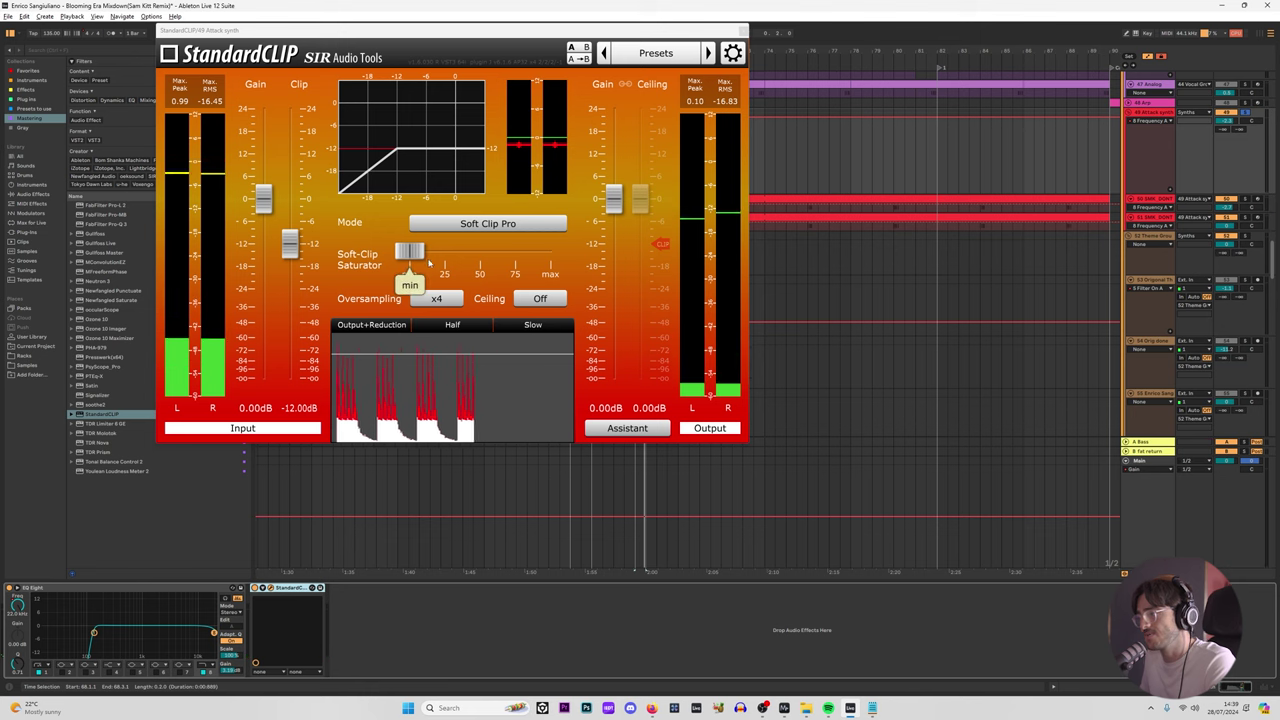
pyautogui.moveTo(290, 260); pyautogui.dragTo(294, 247)
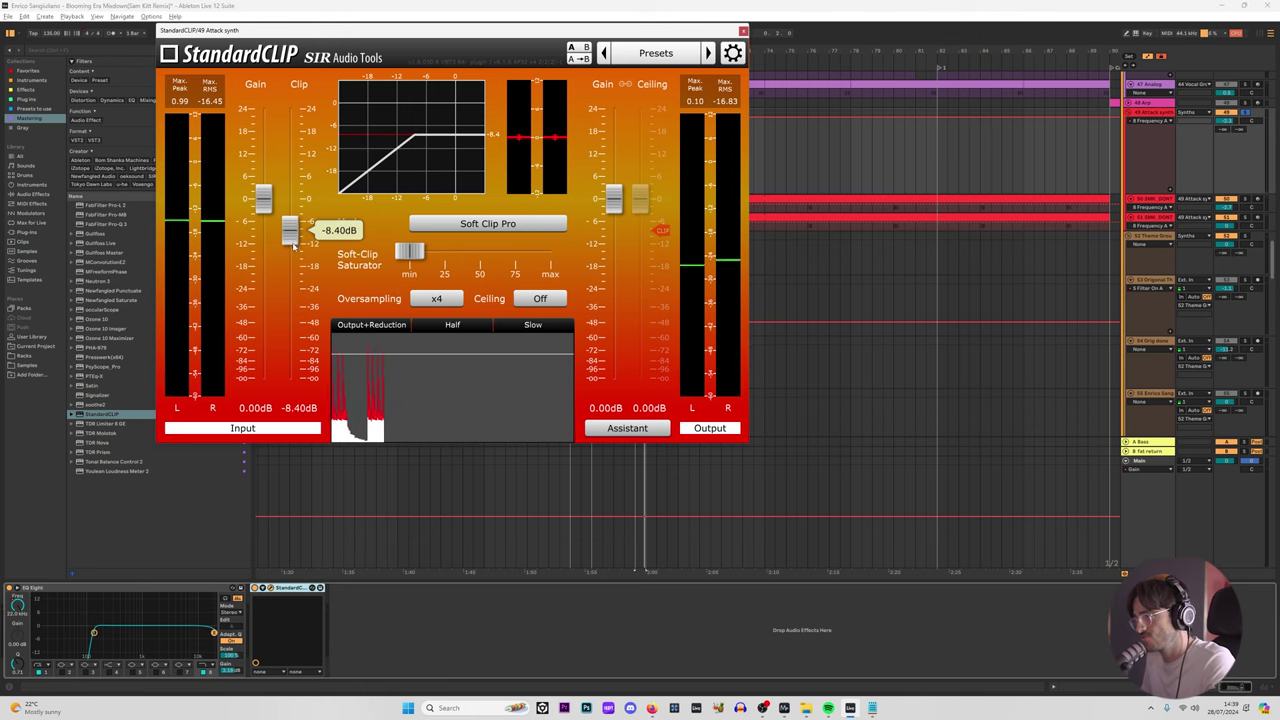
pyautogui.press('space')
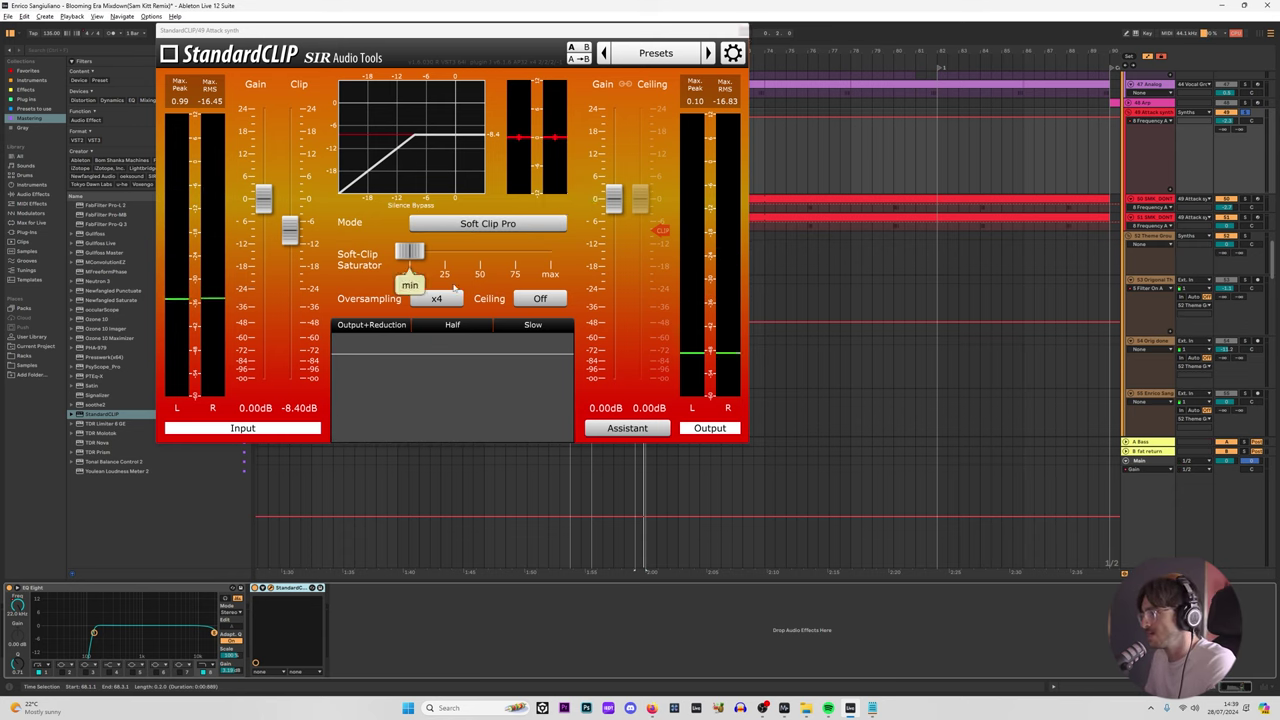
# Step: Compare StandardCLIP's Soft-Clip Saturator at 25% against the minimum during loop playback and return it to the minimum
pyautogui.moveTo(410, 251); pyautogui.dragTo(455, 254)
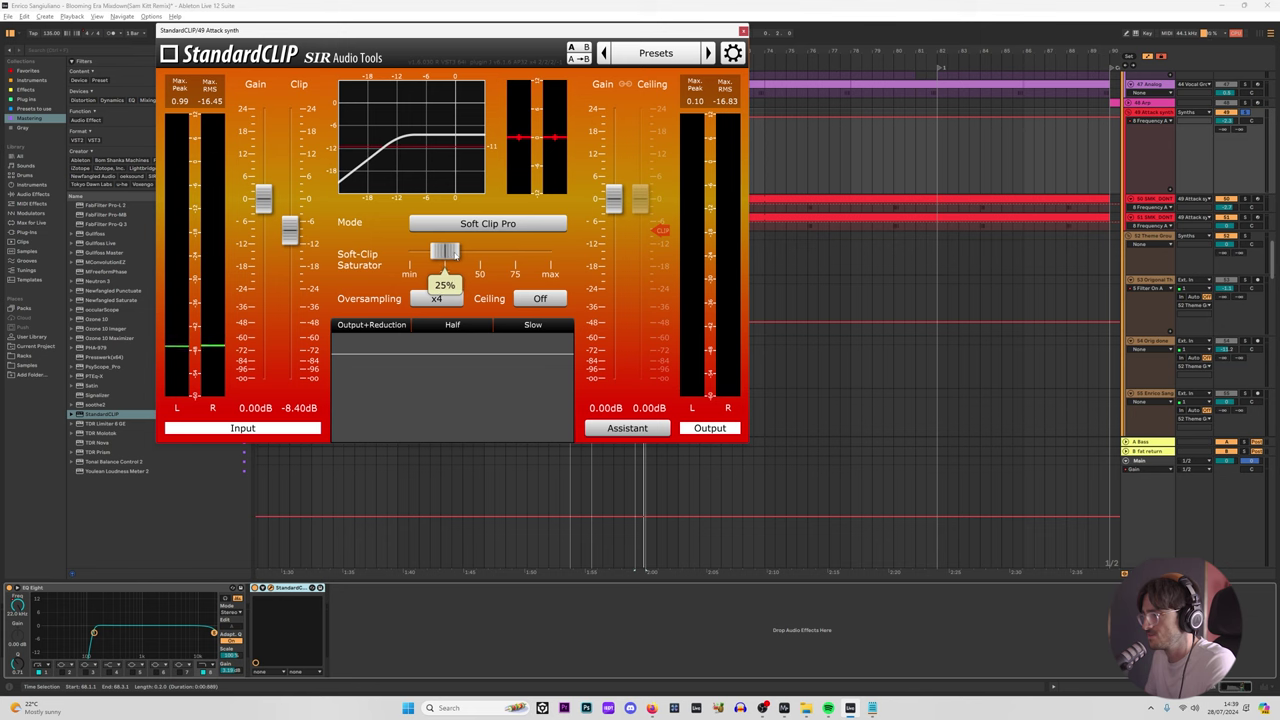
pyautogui.press('space')
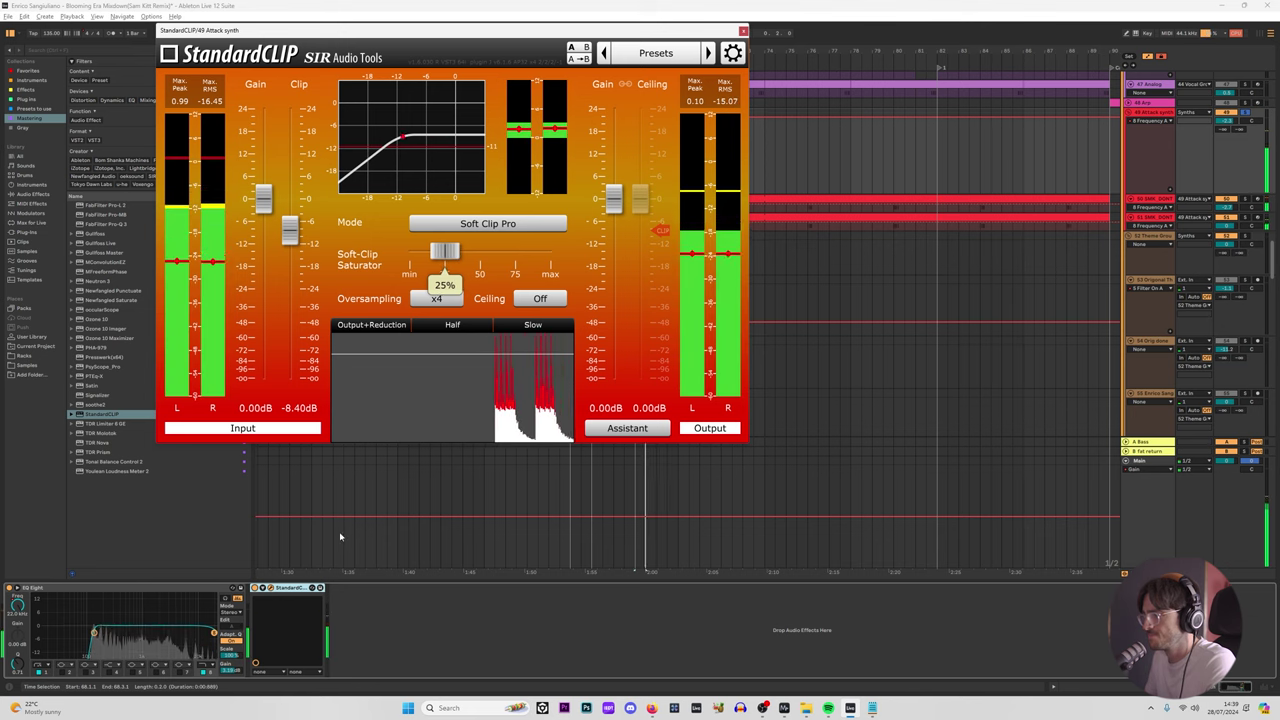
pyautogui.moveTo(611, 199); pyautogui.dragTo(613, 198)
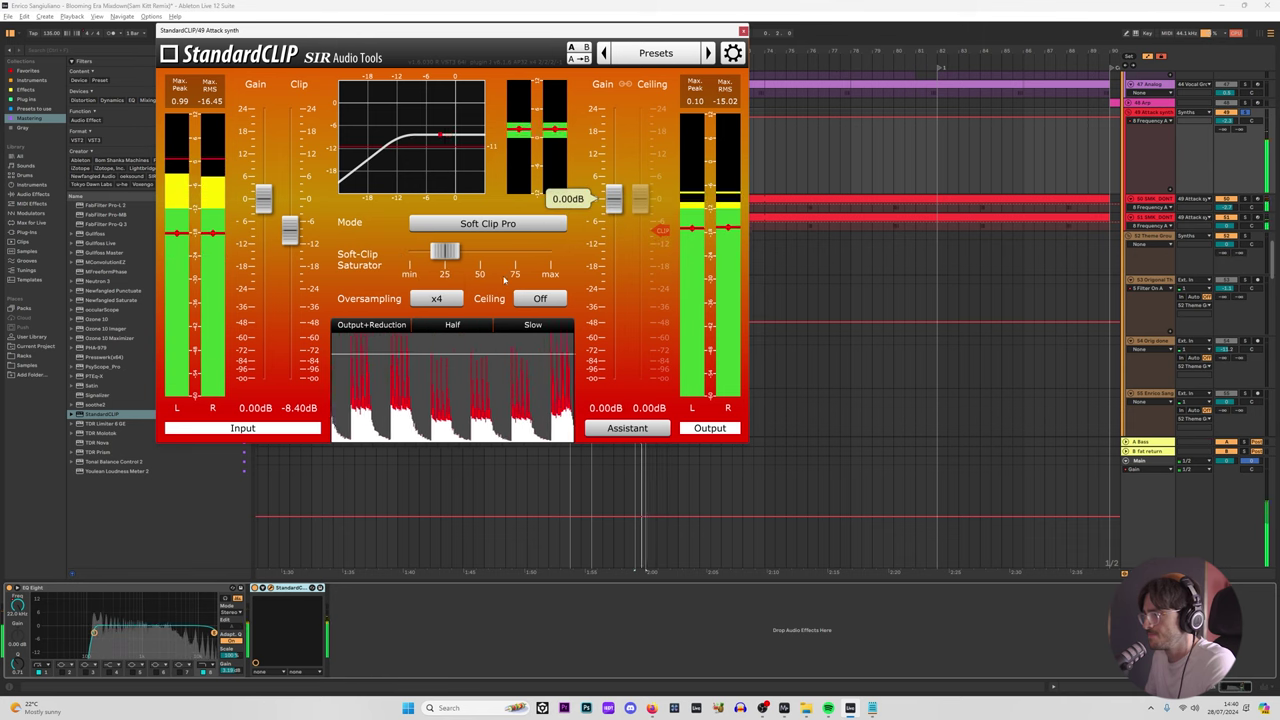
pyautogui.click(405, 252)
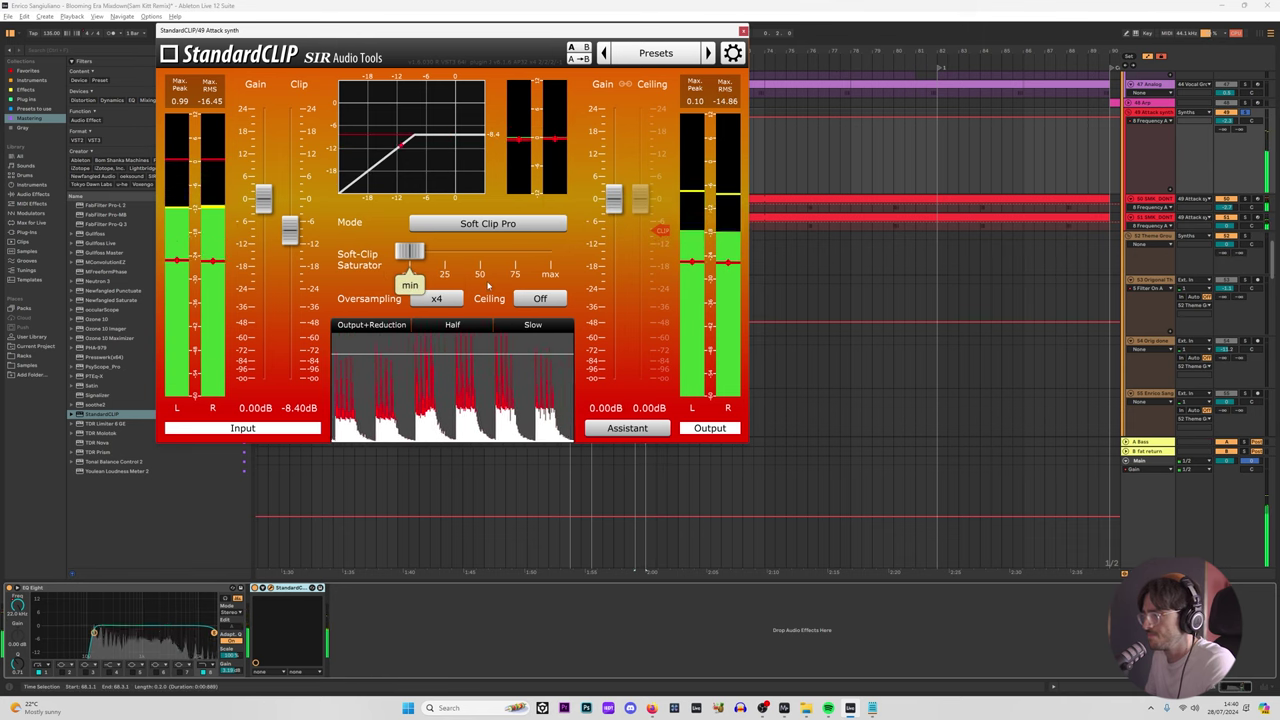
pyautogui.click(445, 252)
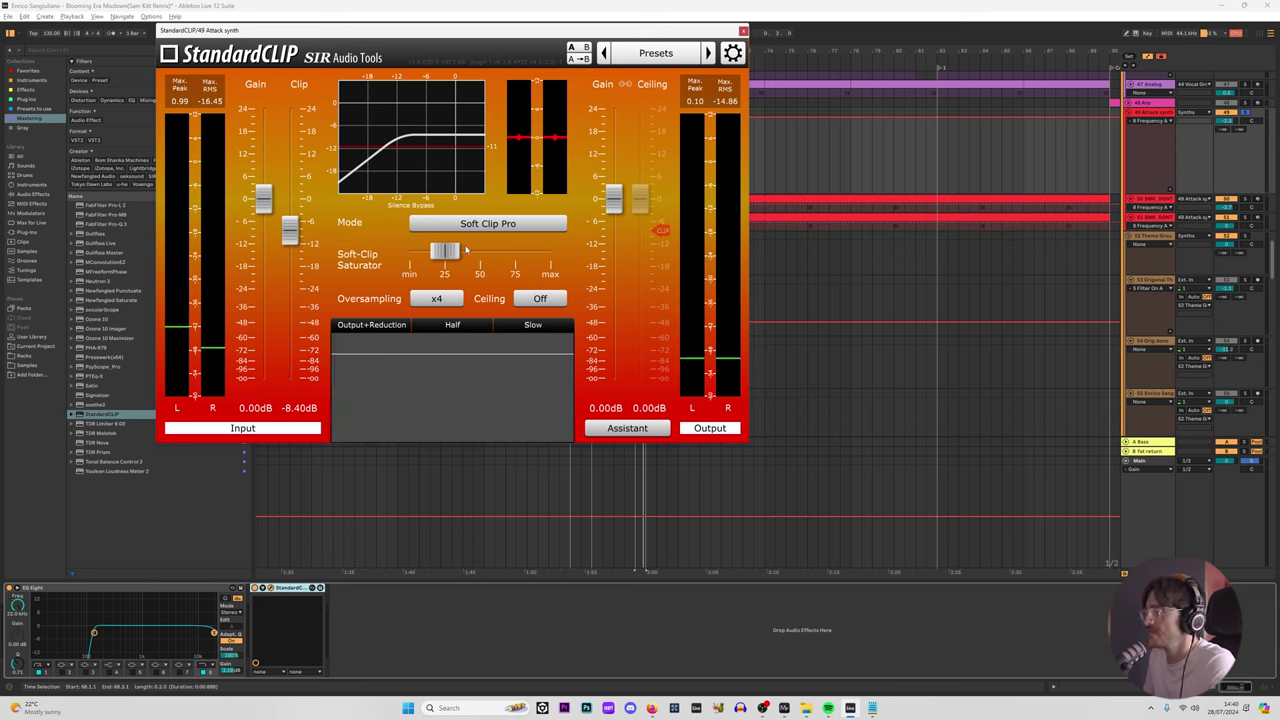
pyautogui.moveTo(445, 251); pyautogui.dragTo(409, 251)
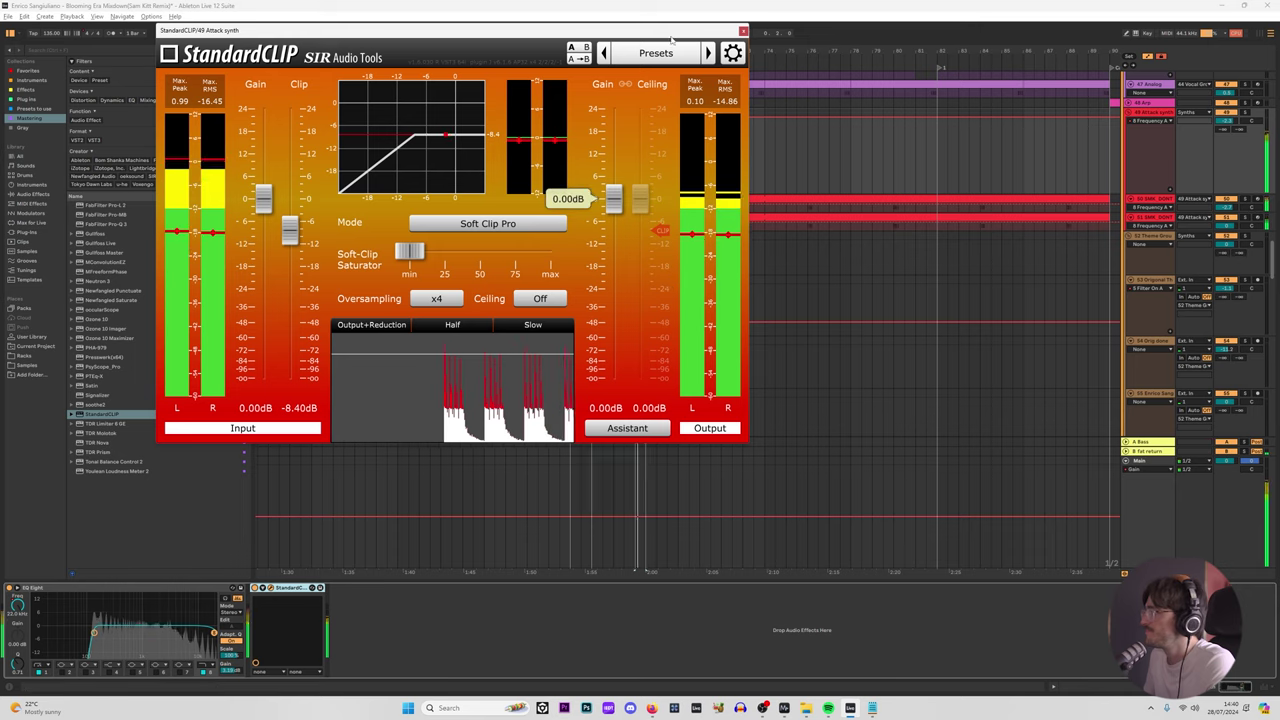
# Step: Move StandardCLIP clear of the timeline, widen the loop to bars 66 to 70, then close the plugin window
pyautogui.moveTo(676, 31); pyautogui.dragTo(708, 238)
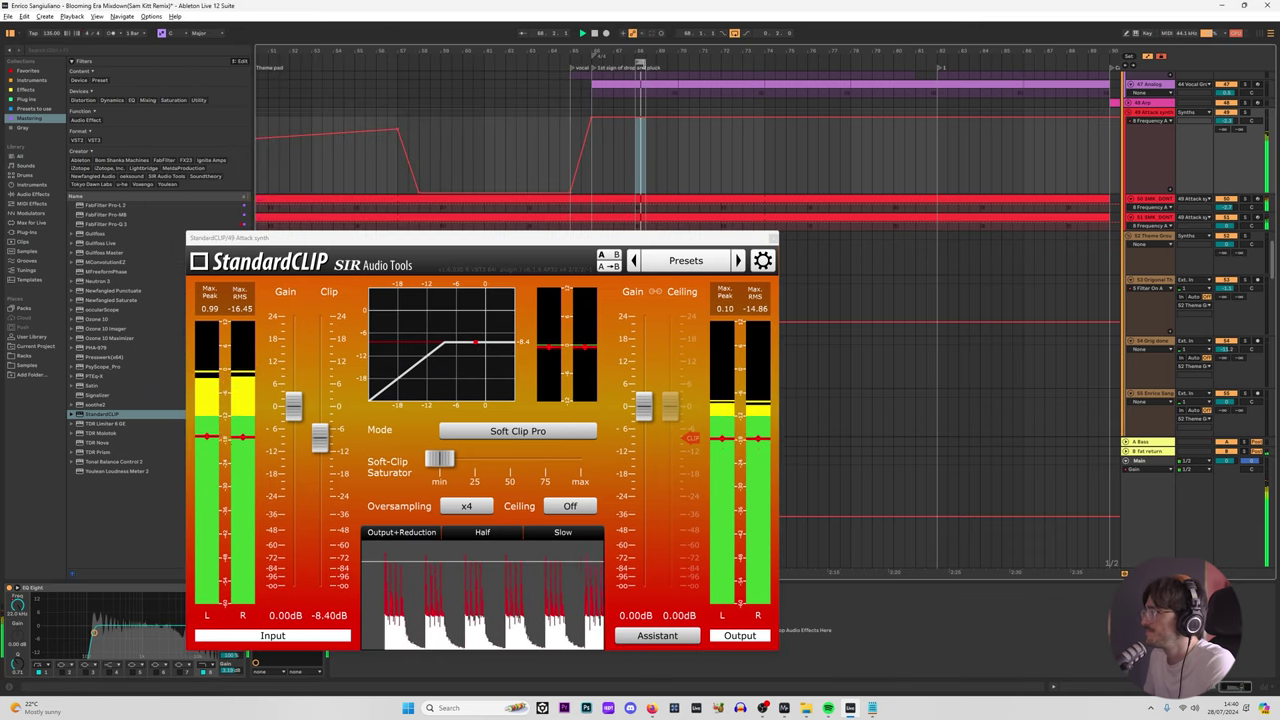
pyautogui.moveTo(645, 63); pyautogui.dragTo(593, 65)
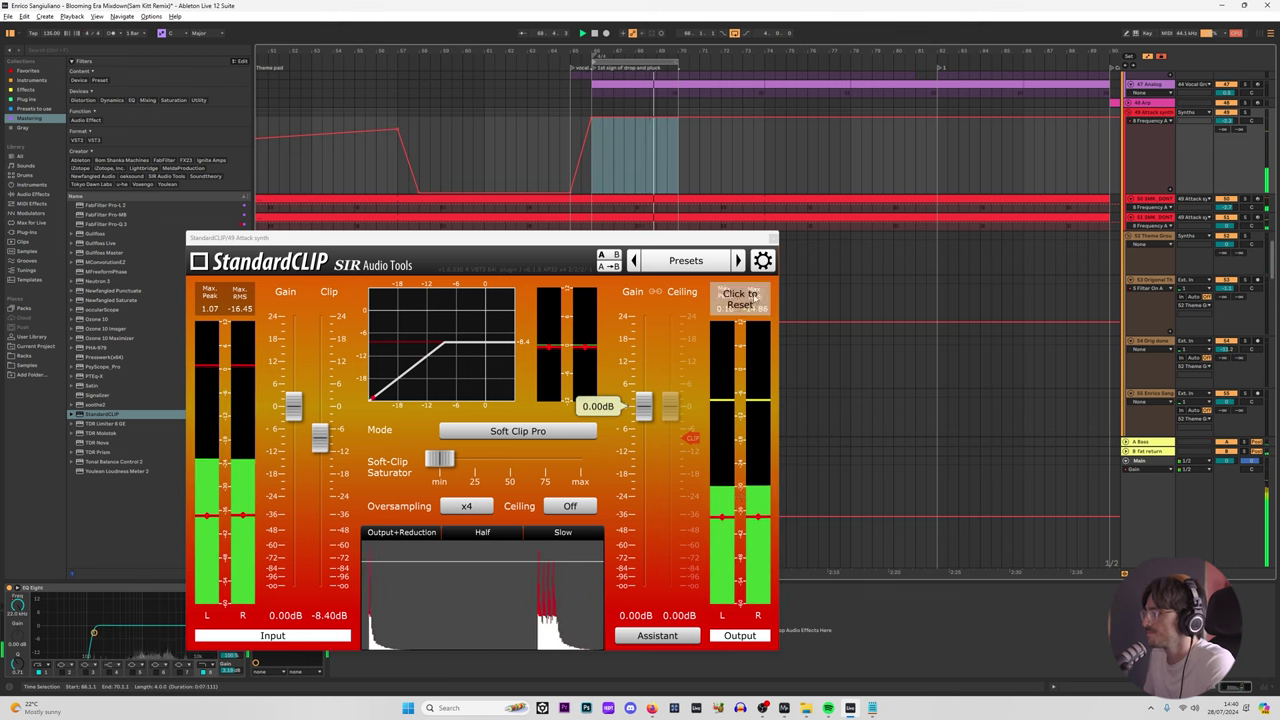
pyautogui.click(772, 238)
# Step: Copy FabFilter Pro-Q 3 from the Vocal Group and paste it after StandardCLIP on the Attack synth group
pyautogui.scroll(5, 1066, 294)
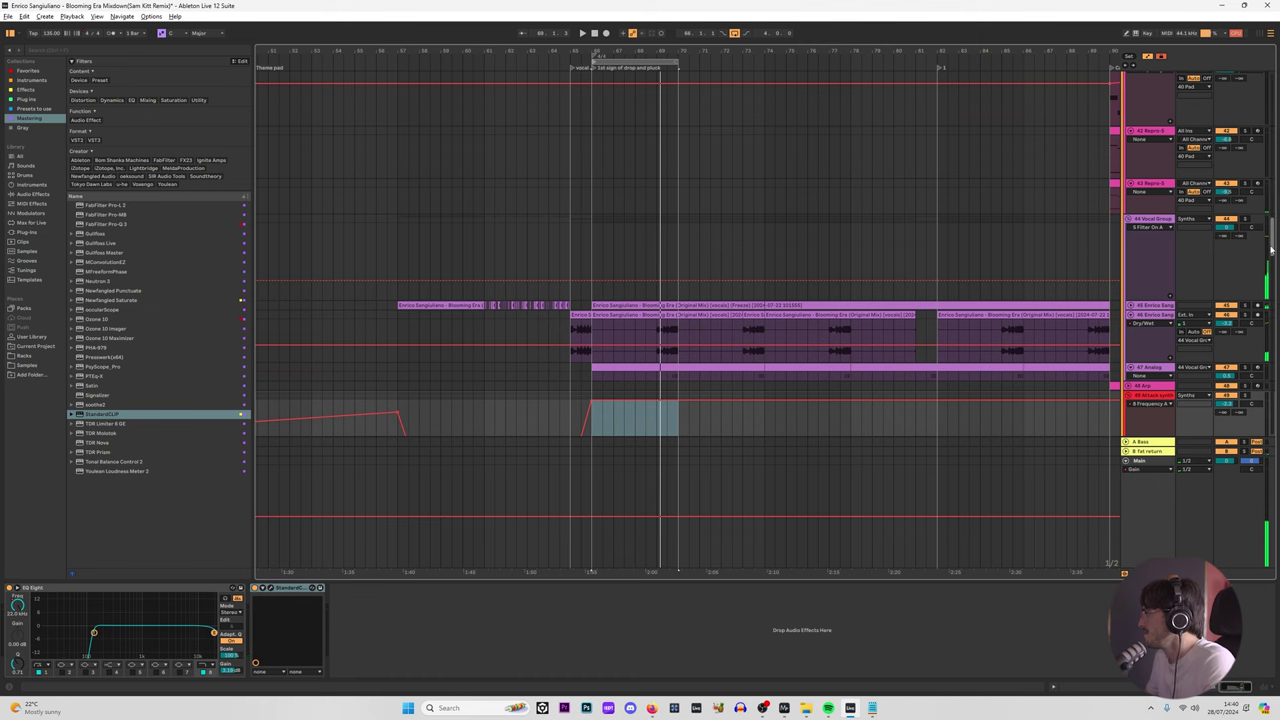
pyautogui.click(1183, 230)
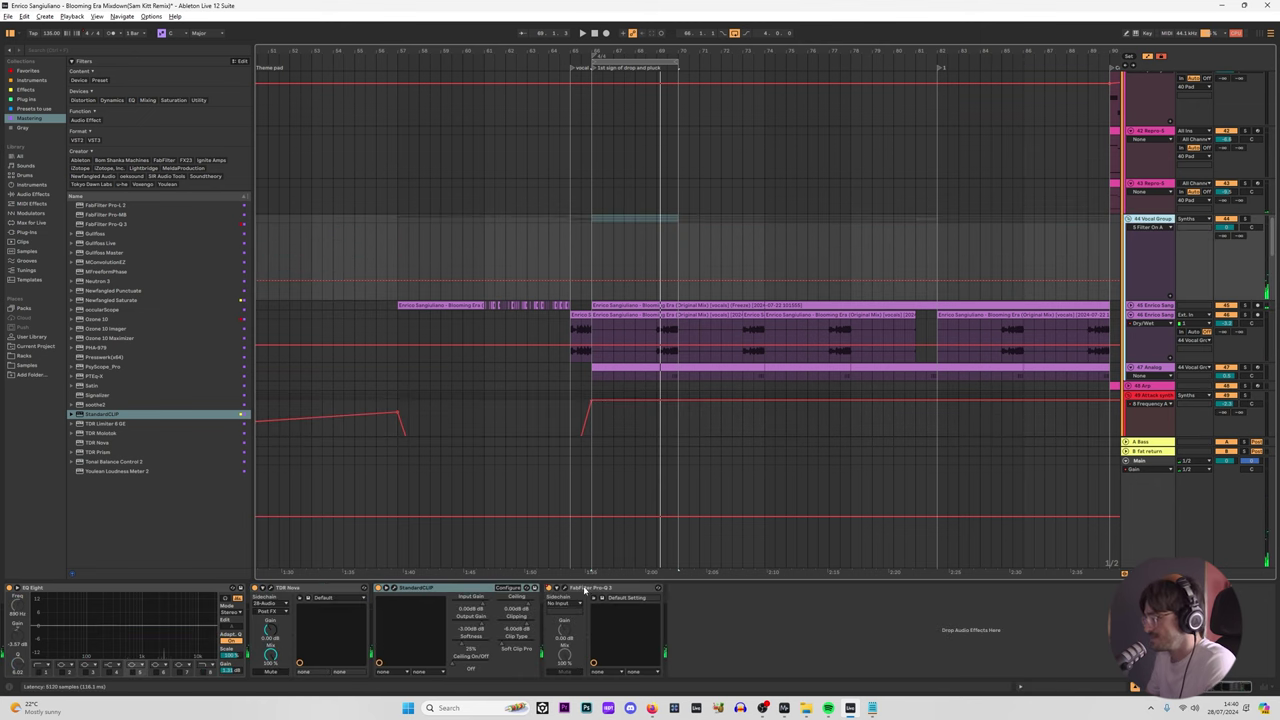
pyautogui.scroll(-3, 620, 291)
pyautogui.click(628, 330)
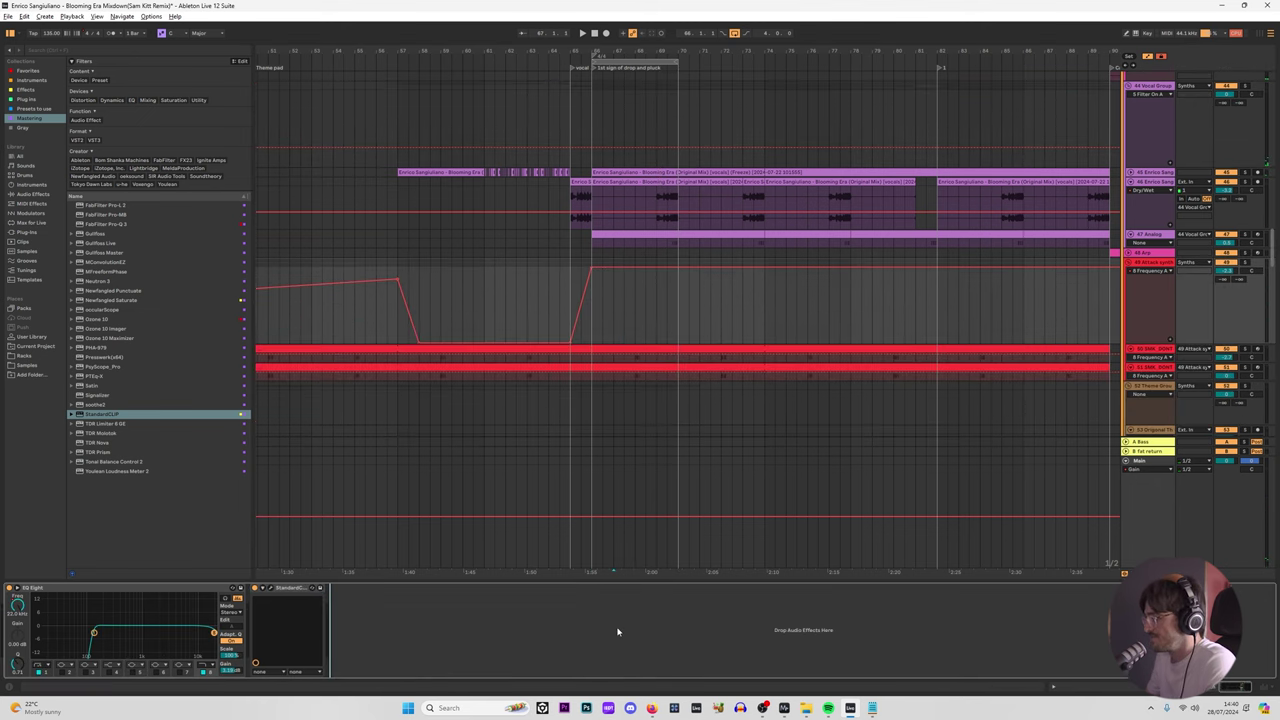
pyautogui.hotkey('ctrl', 'v')
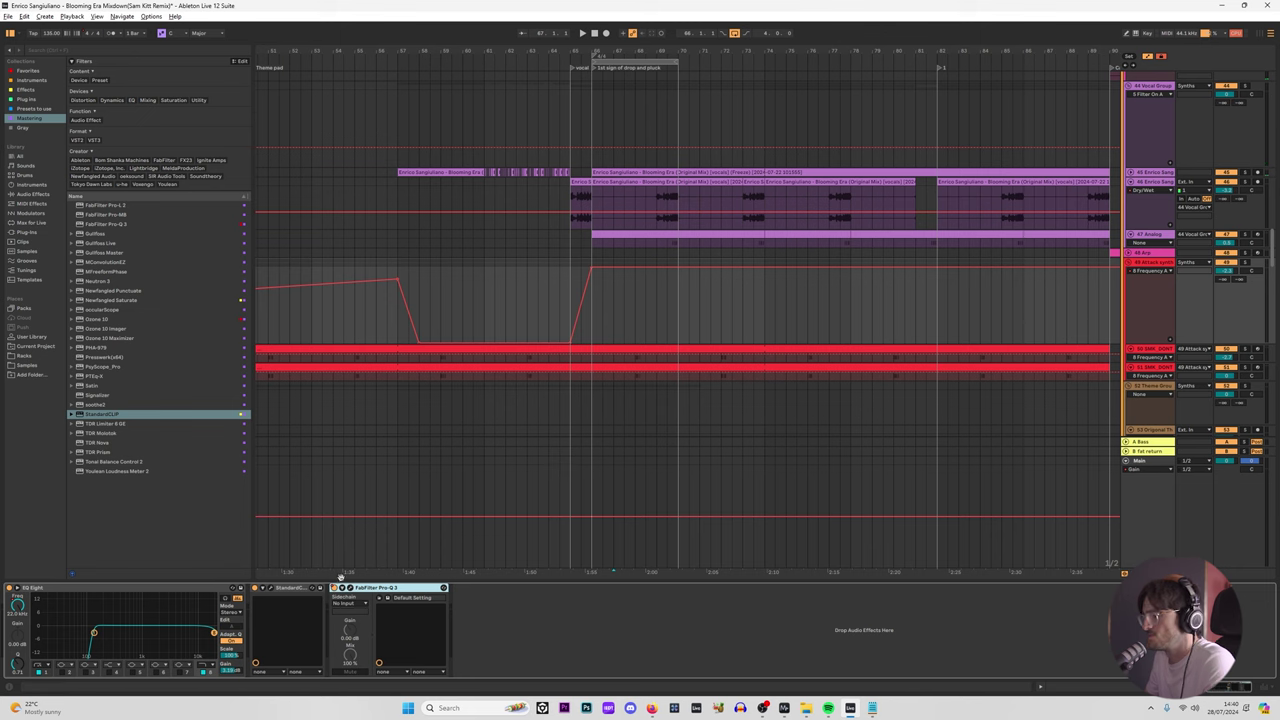
# Step: Show the Attack synth group's Pro-Q 3 Device On automation and keep the device on across bars 98 to 130
pyautogui.scroll(-4, 795, 329)
pyautogui.click(822, 300)
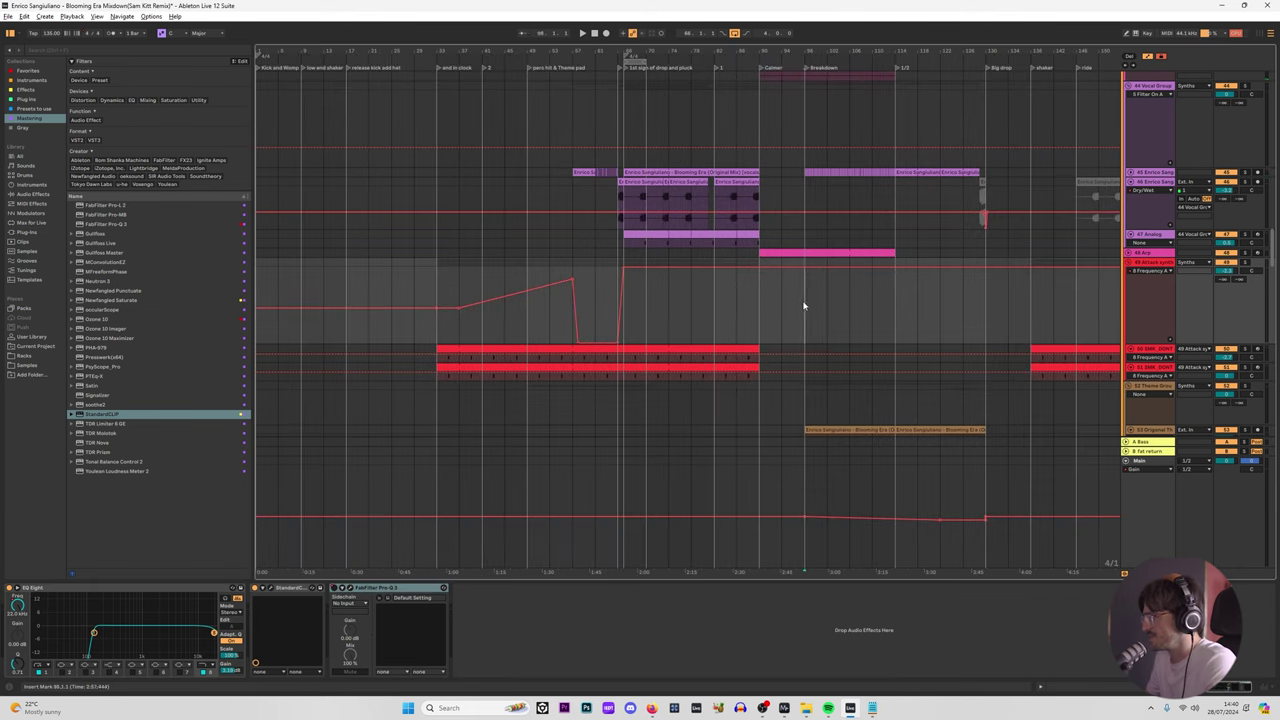
pyautogui.moveTo(803, 305); pyautogui.dragTo(991, 318)
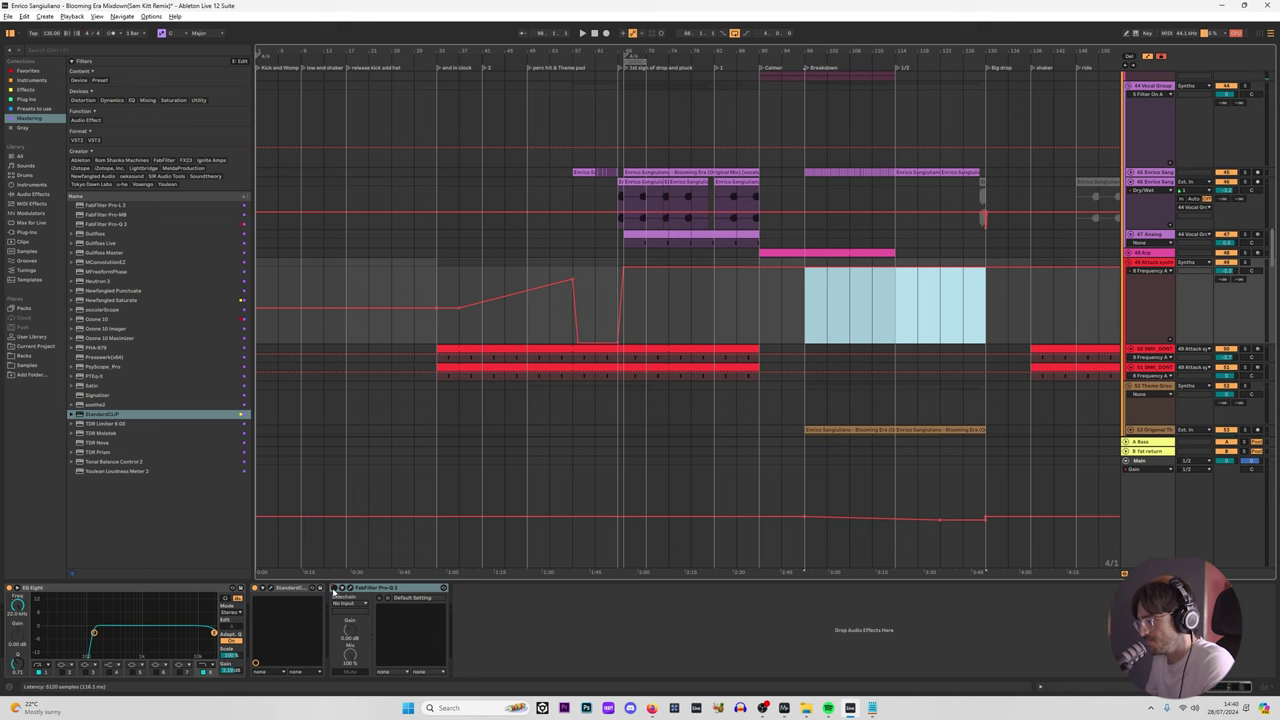
pyautogui.rightClick(334, 591)
pyautogui.click(763, 296)
pyautogui.hotkey('ctrl', 'z')
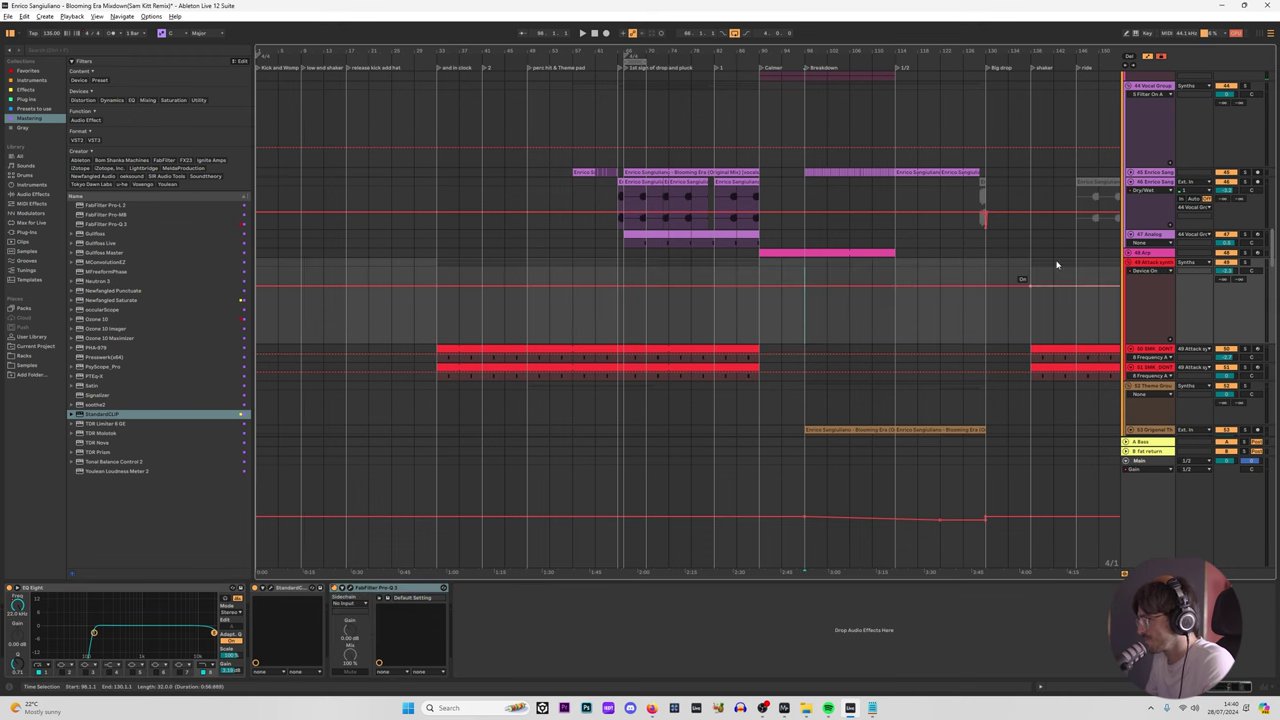
# Step: Show the Vocal Group's Pro-Q 3 Device On automation and flatten it so the EQ stays on throughout the breakdown
pyautogui.scroll(3, 1074, 288)
pyautogui.click(1157, 227)
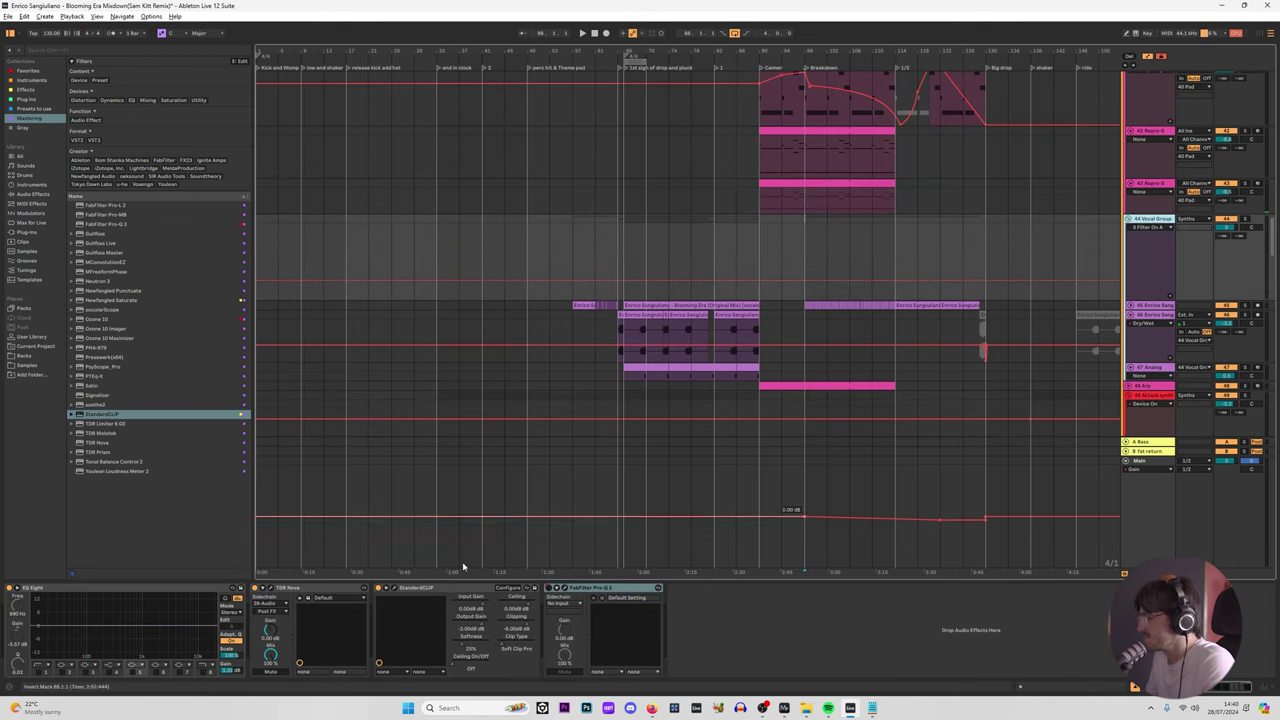
pyautogui.rightClick(548, 591)
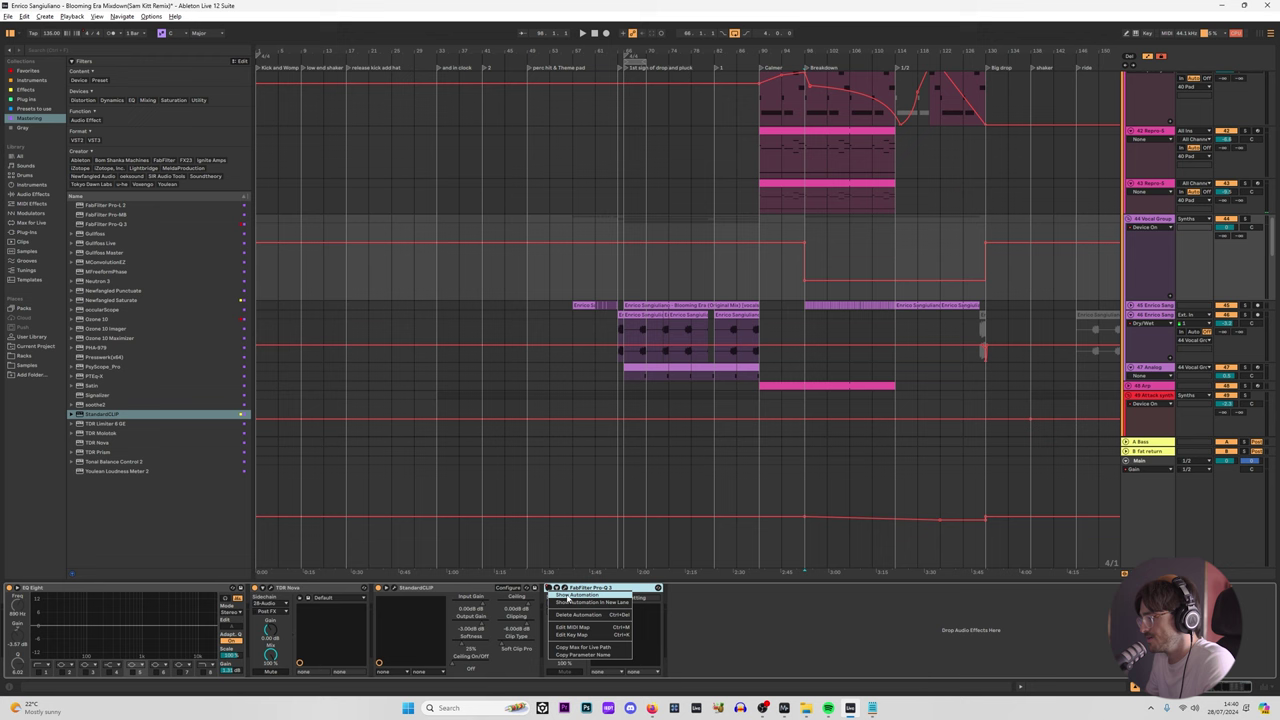
pyautogui.click(772, 271)
pyautogui.click(771, 244)
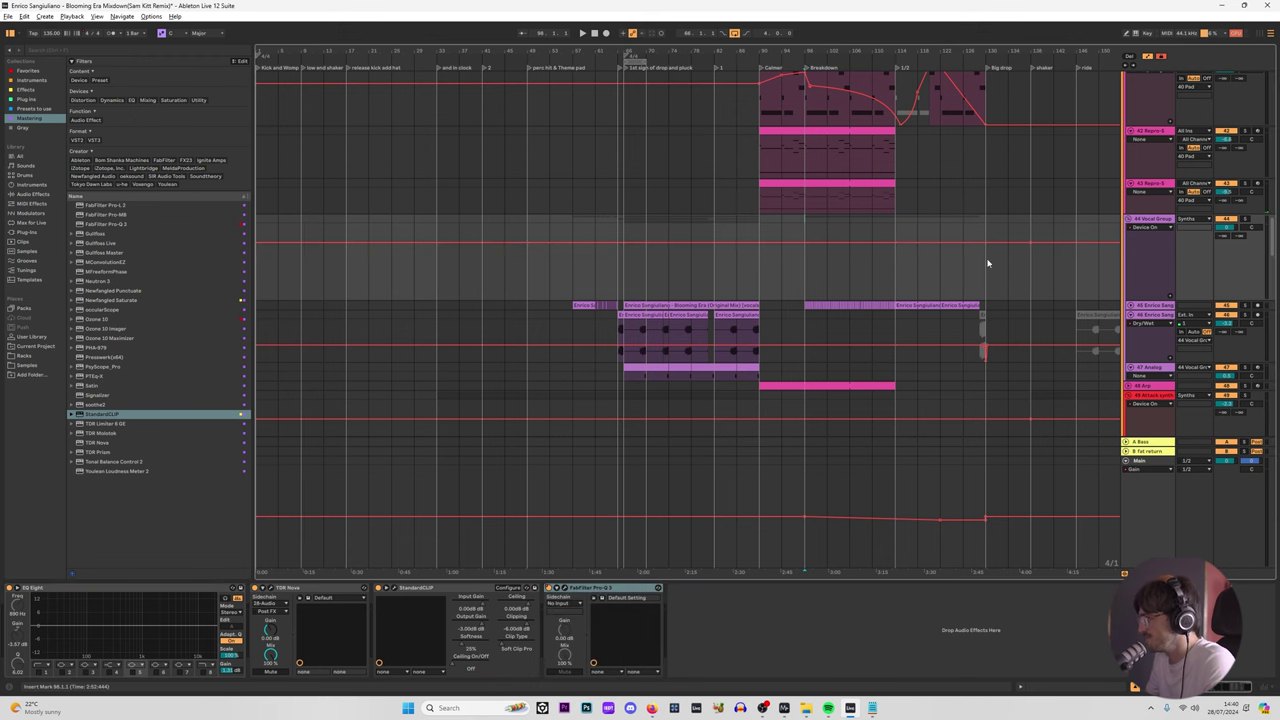
# Step: Solo the Theme Group and listen to its breakdown audio from bars 98 and 114
pyautogui.scroll(-8, 871, 277)
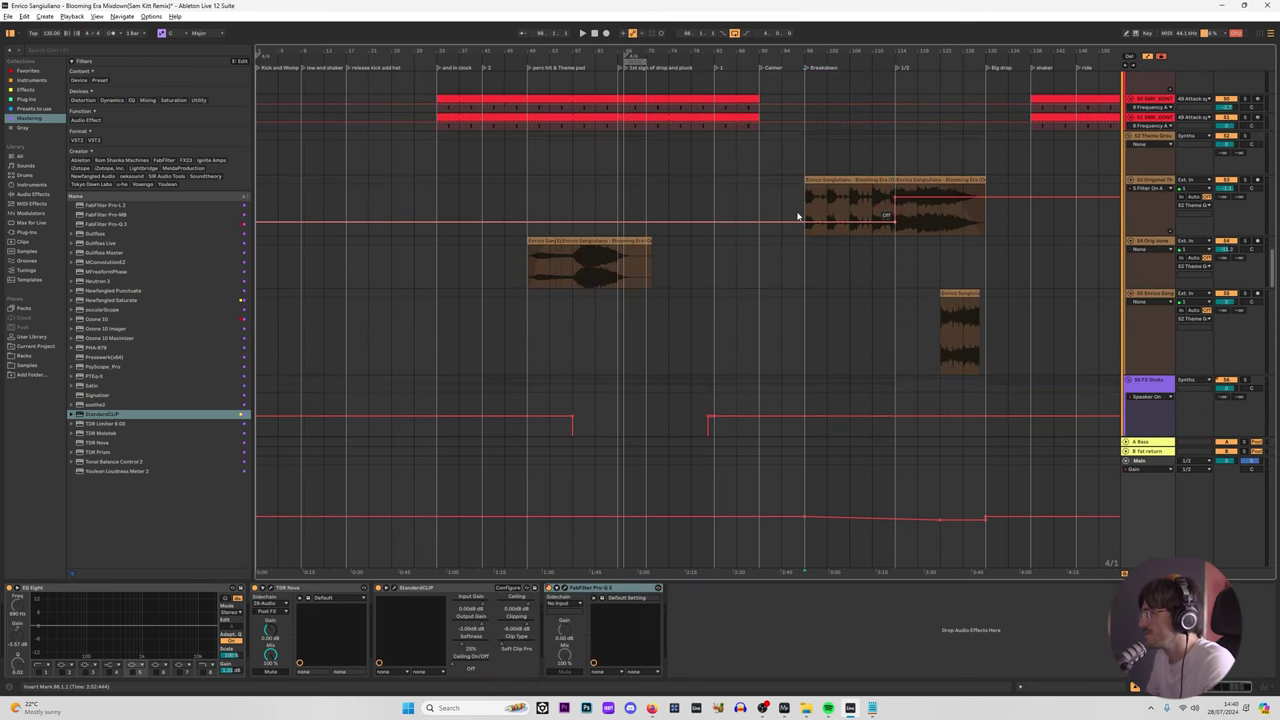
pyautogui.click(806, 208)
pyautogui.click(1163, 145)
pyautogui.press('space')
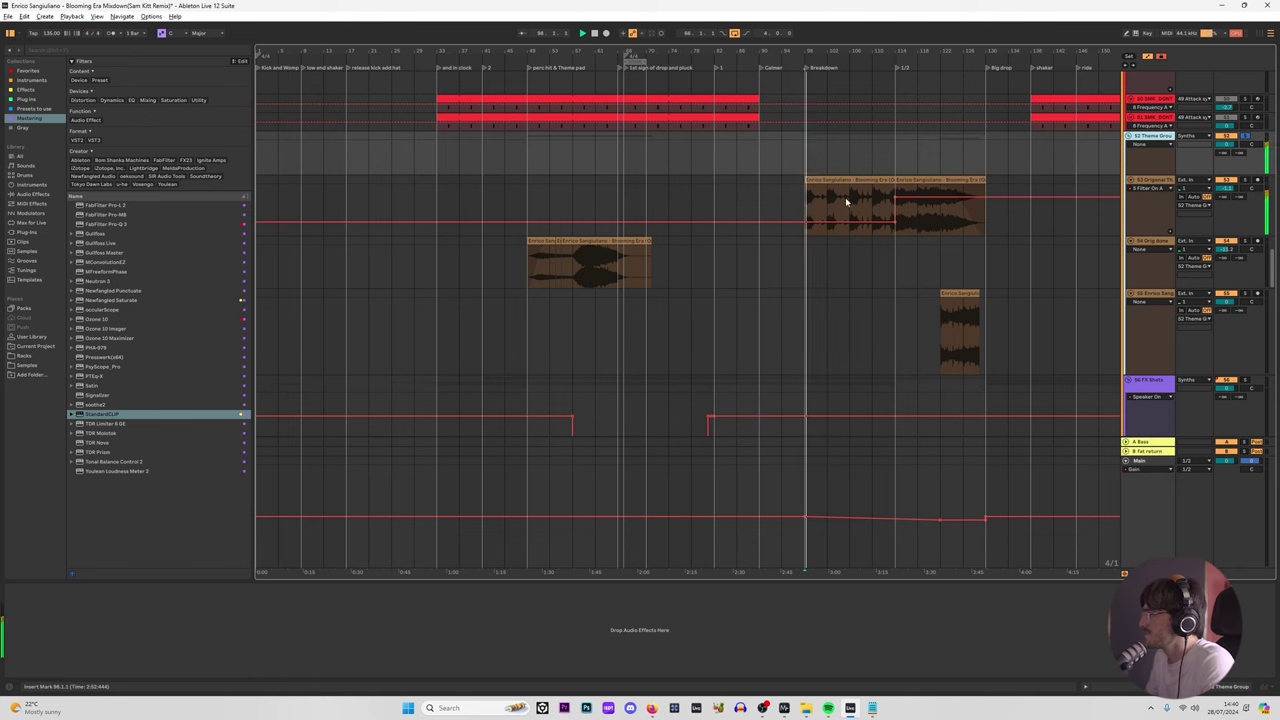
pyautogui.click(913, 228)
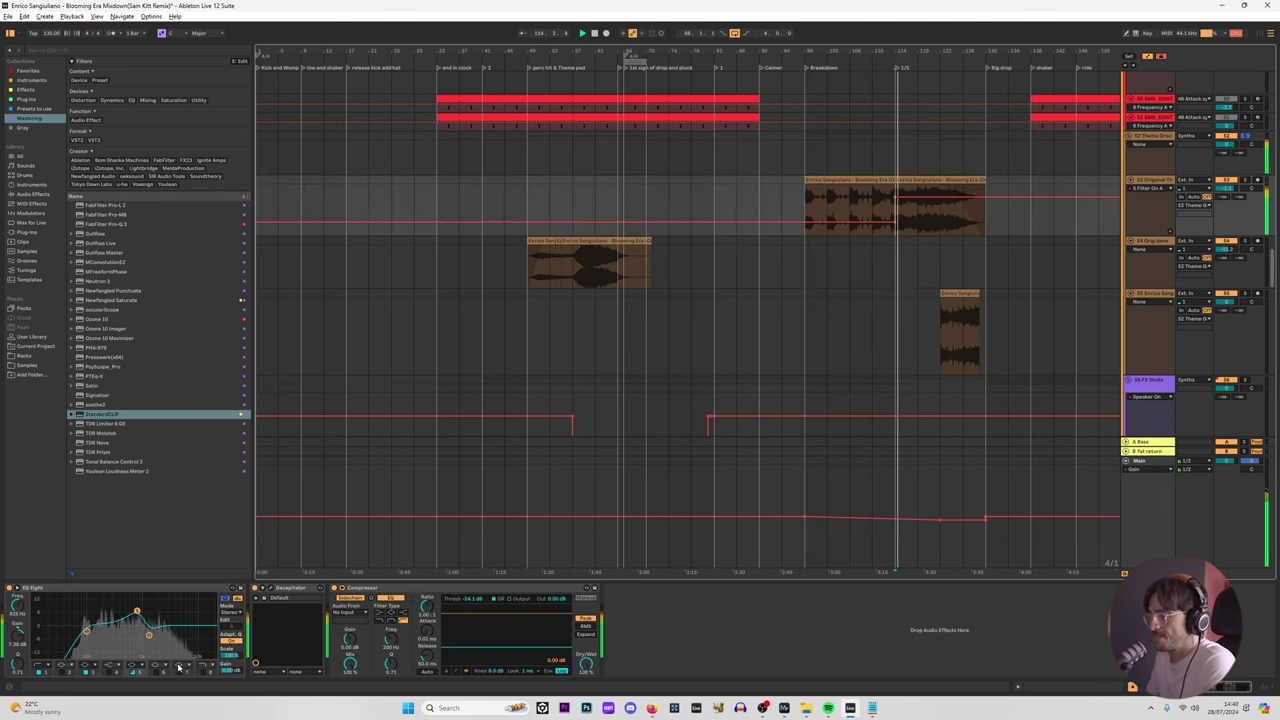
# Step: Copy Pro-Q 3 from the Attack synth group and paste it onto the Theme Group
pyautogui.click(1155, 145)
pyautogui.scroll(2, 1104, 258)
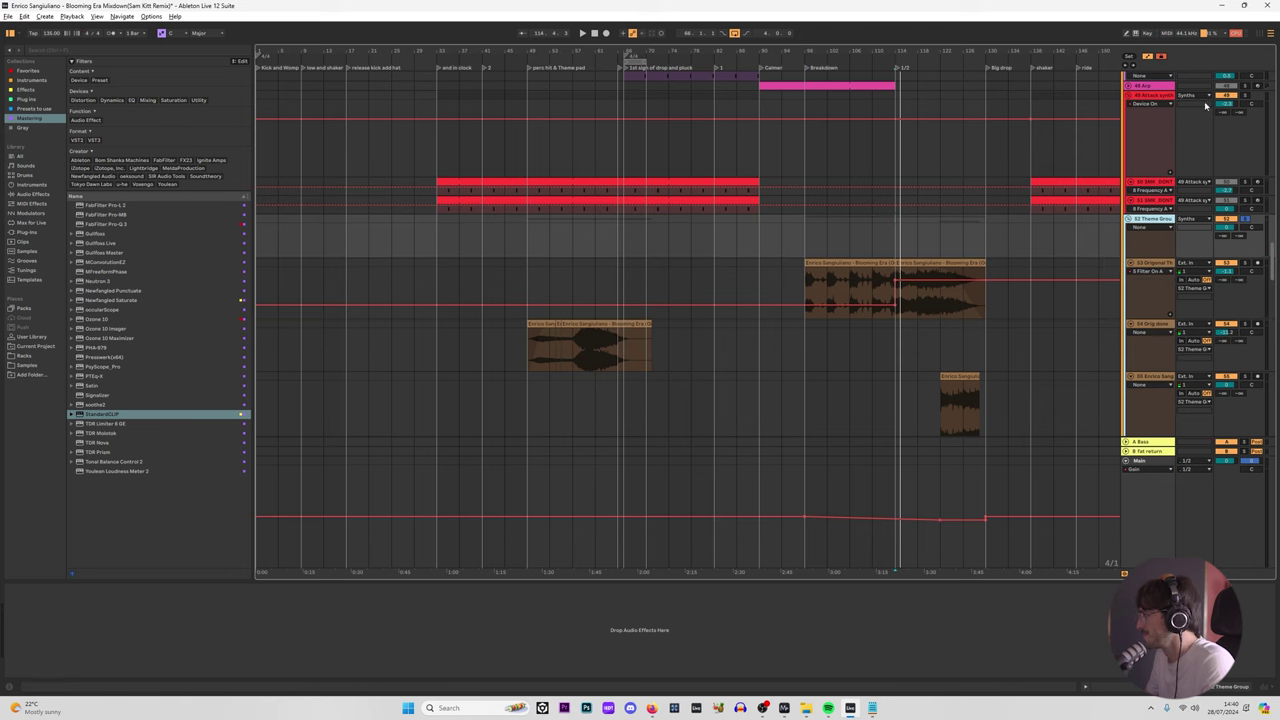
pyautogui.click(1162, 104)
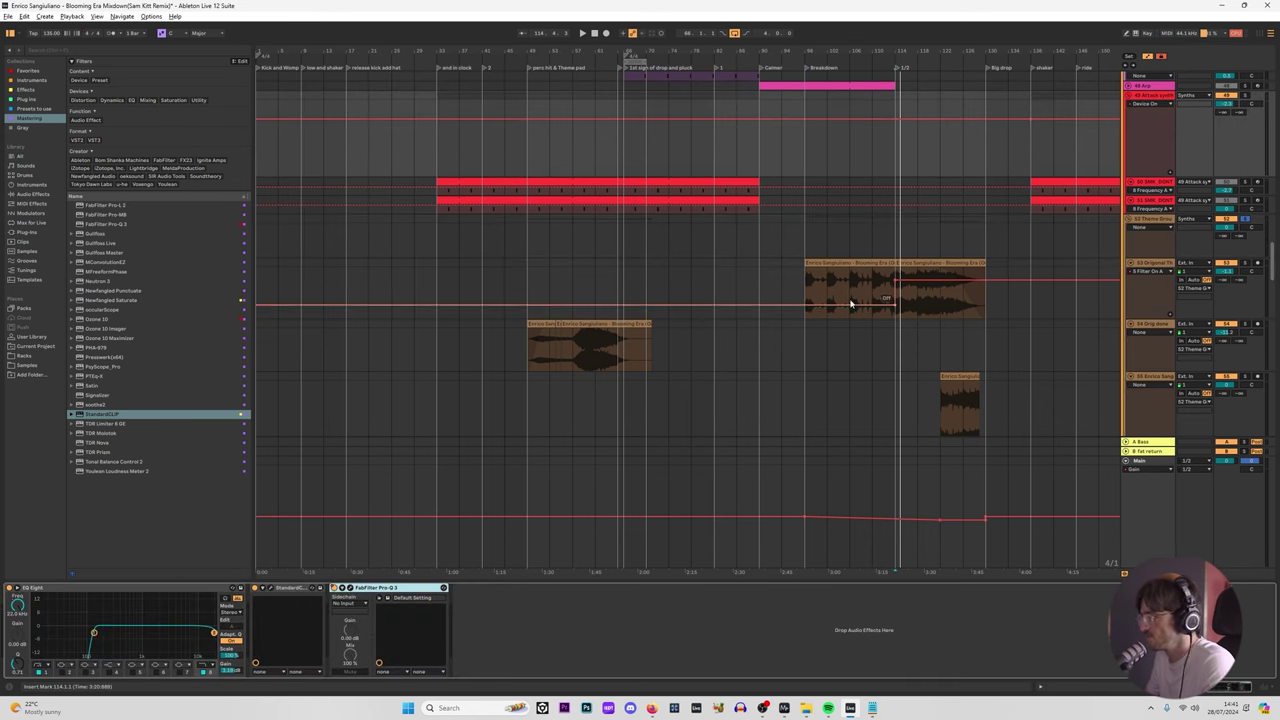
pyautogui.click(894, 225)
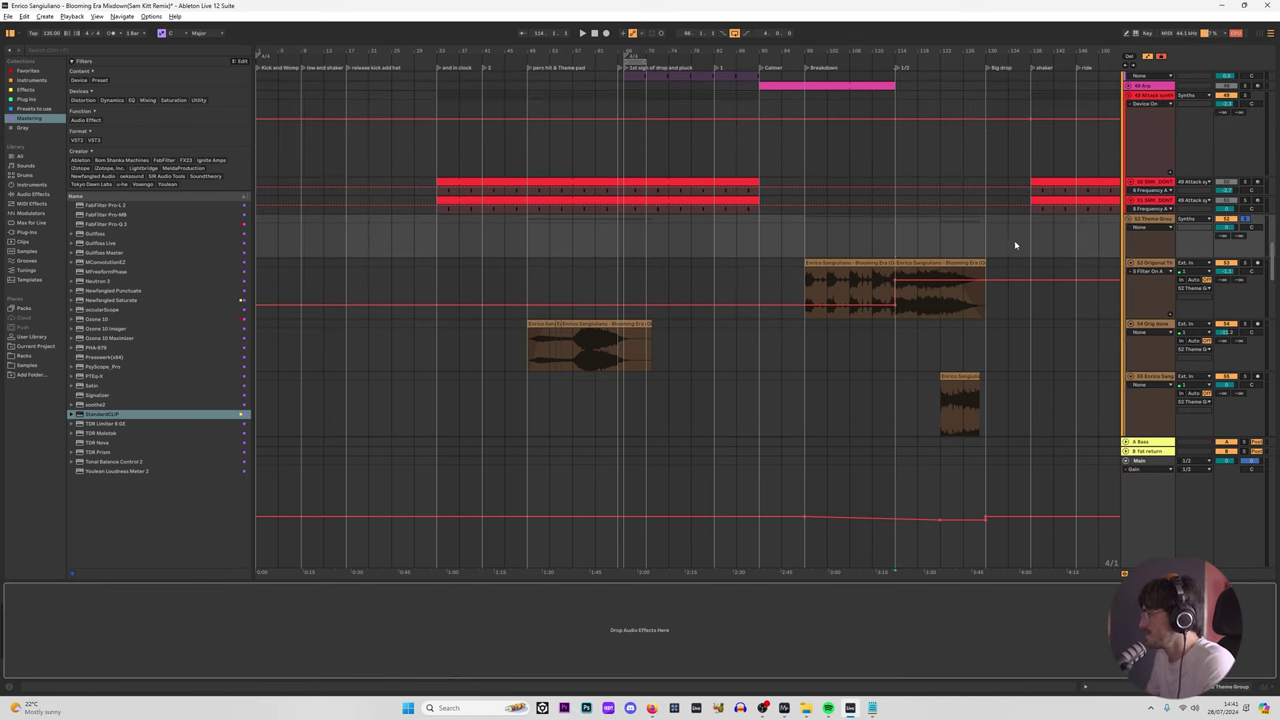
pyautogui.hotkey('ctrl', 'v')
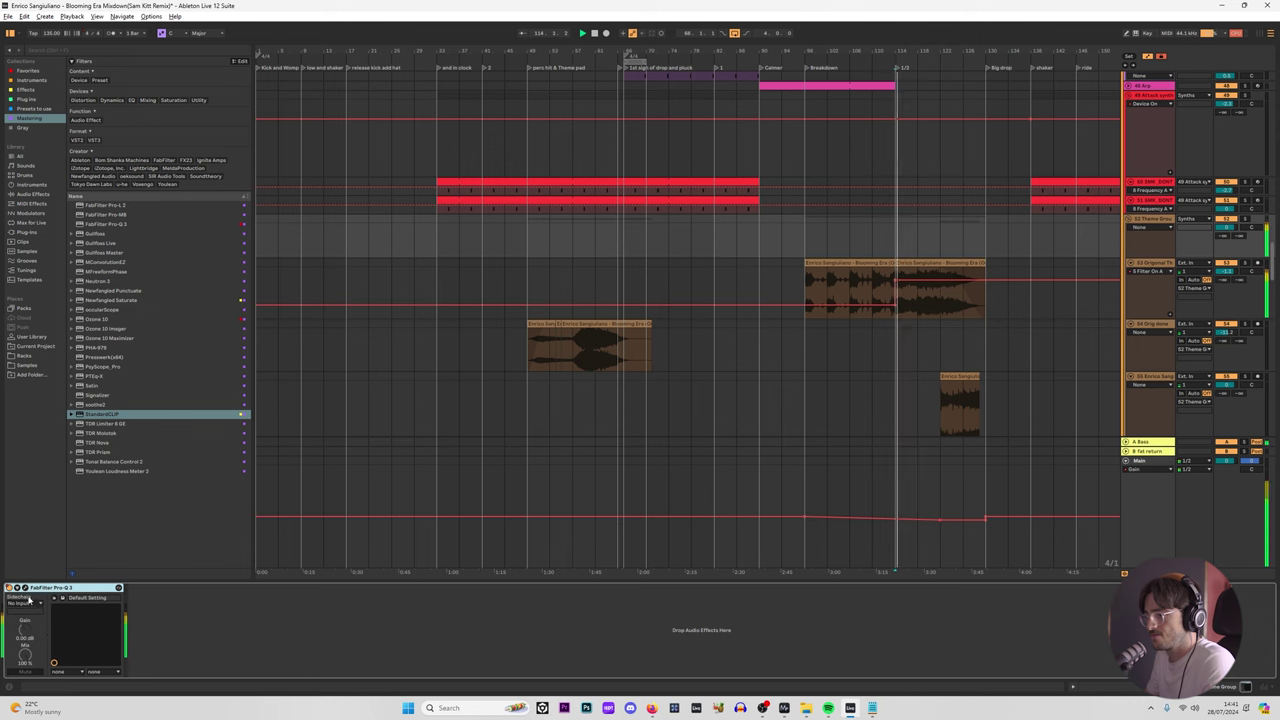
# Step: Open the Theme Group's Pro-Q 3 and lower its low-cut frequency while listening from bar 114
pyautogui.click(27, 590)
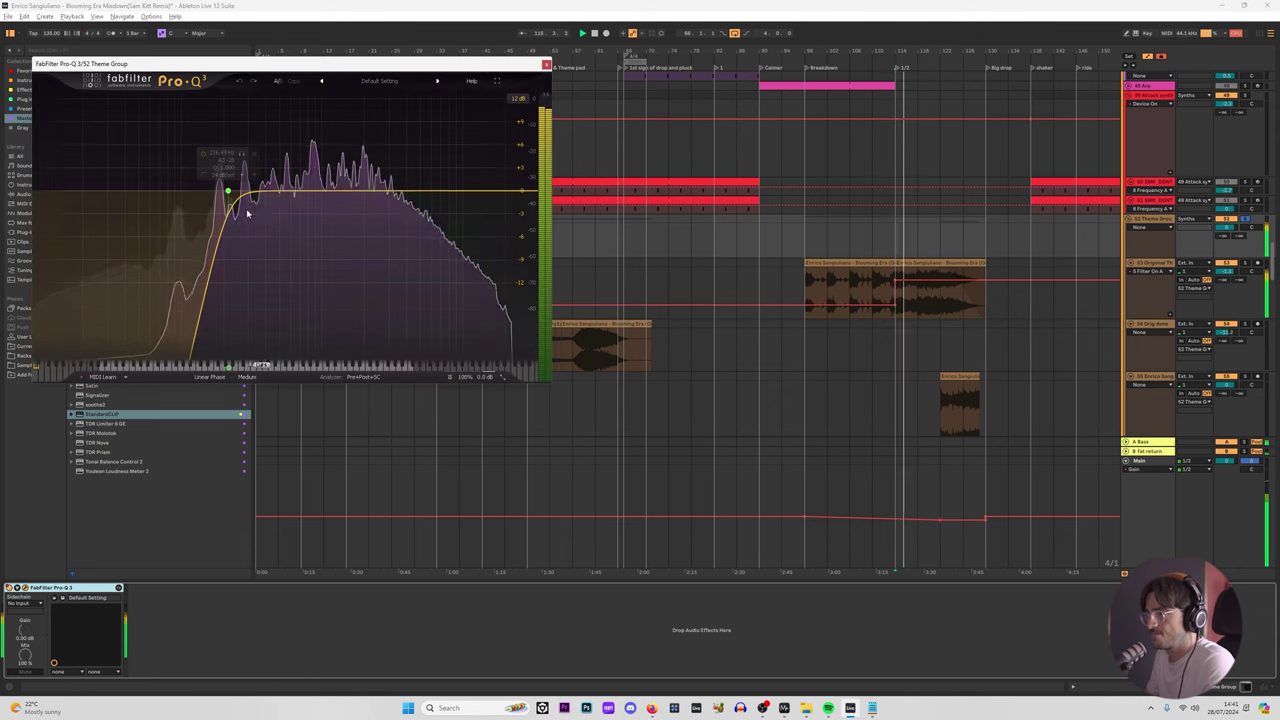
pyautogui.moveTo(228, 191); pyautogui.dragTo(191, 191)
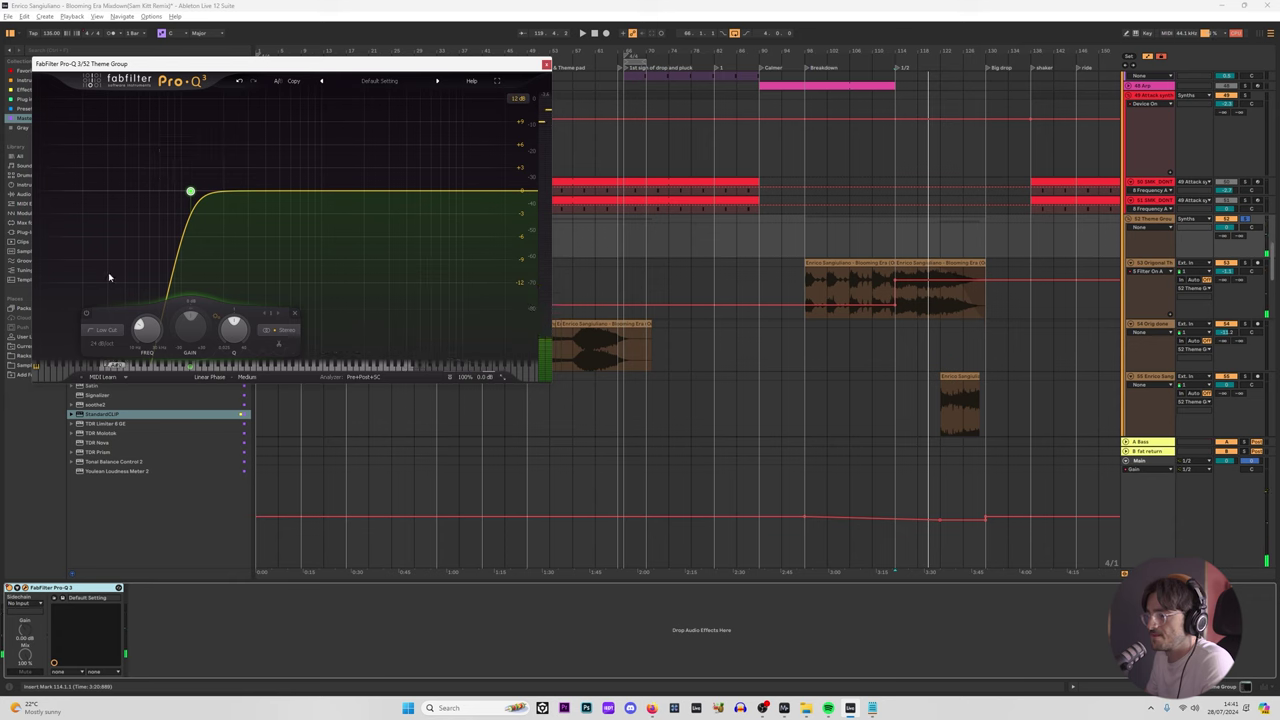
pyautogui.press('space')
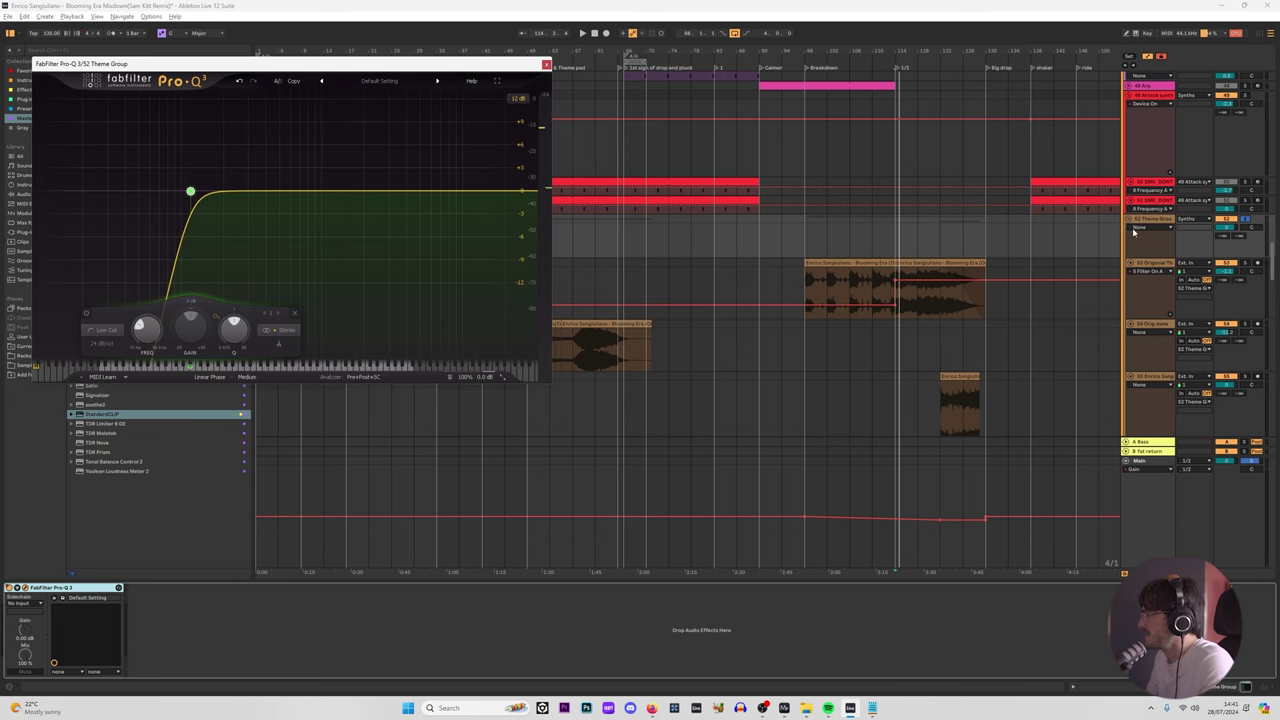
# Step: Check the Orig done clip through Pro-Q 3 from bars 57 and 61, solo its track and close the EQ window
pyautogui.click(577, 358)
pyautogui.press('space')
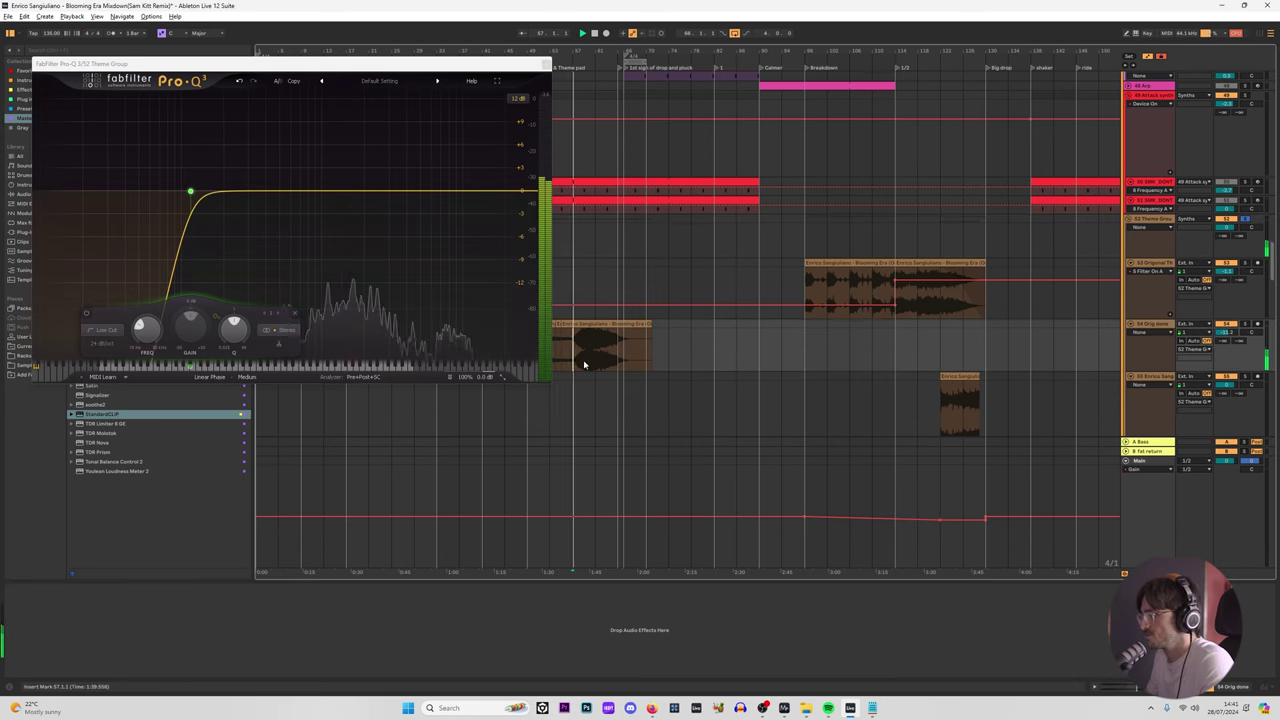
pyautogui.click(594, 356)
pyautogui.press('space')
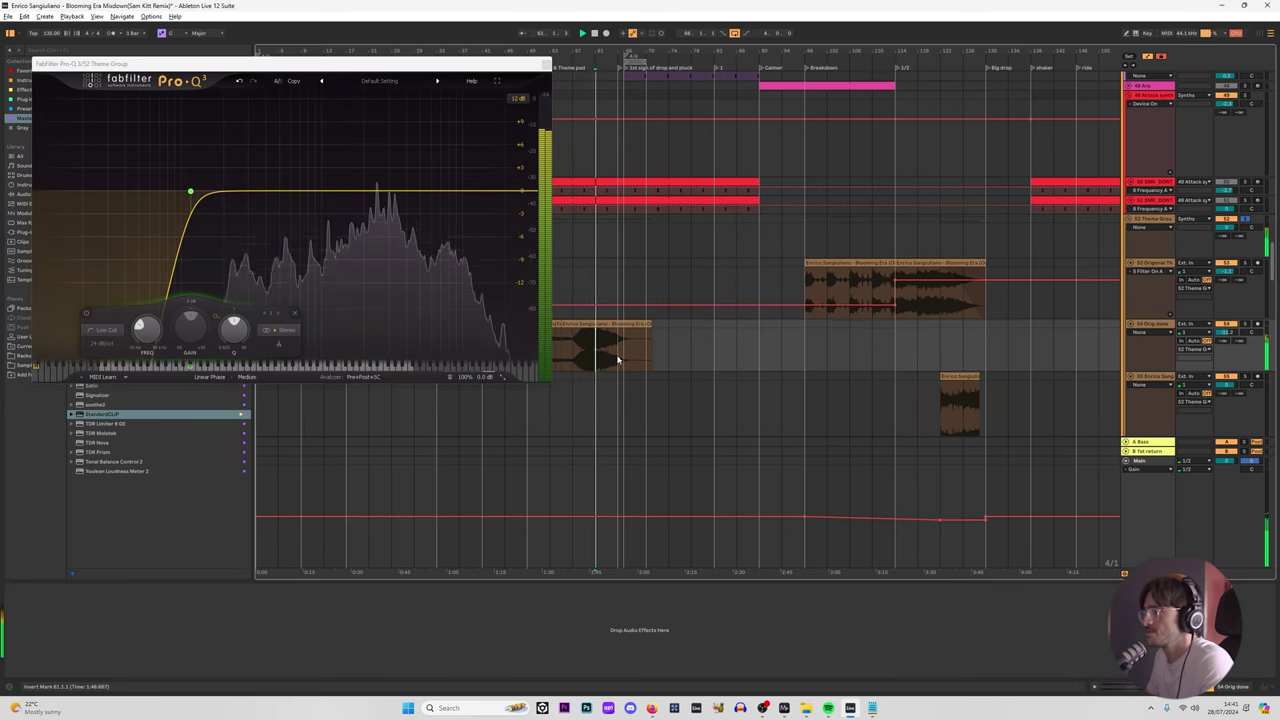
pyautogui.press('space')
pyautogui.press('s')
pyautogui.click(546, 66)
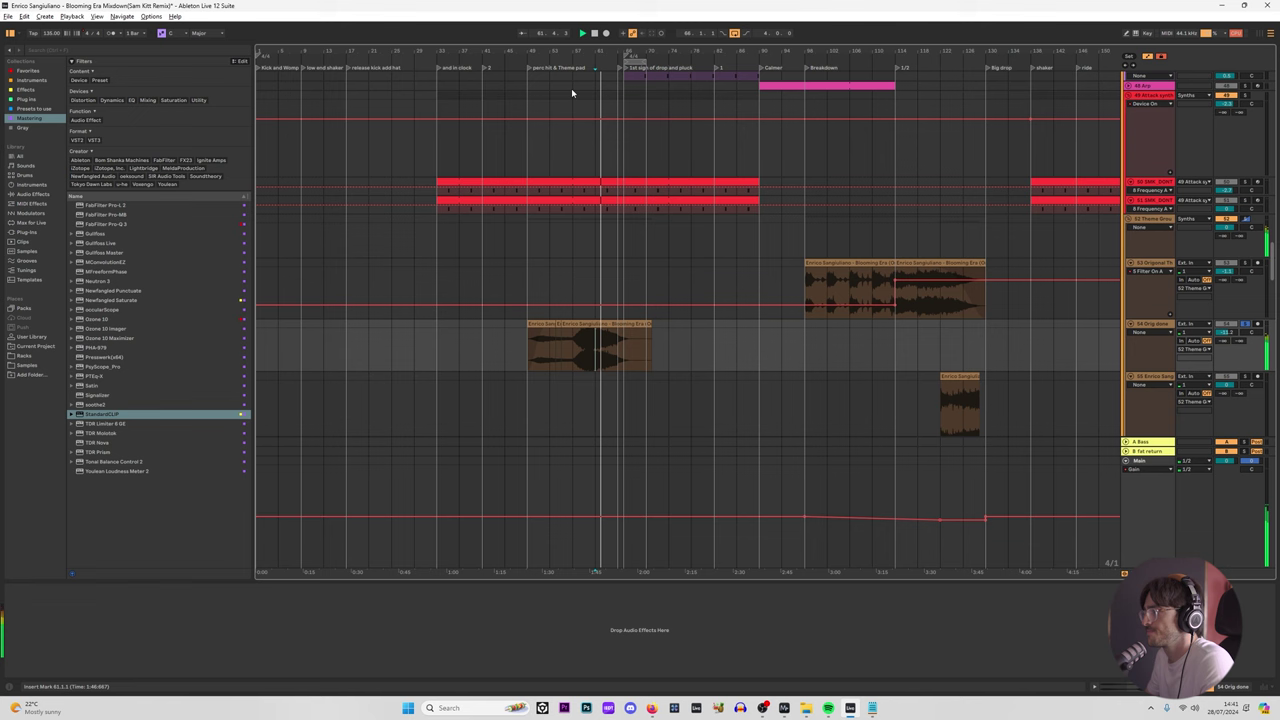
# Step: Try StandardCLIP ahead of Pro-Q 3 on the Theme Group while playing its breakdown audio from bar 114
pyautogui.click(802, 243)
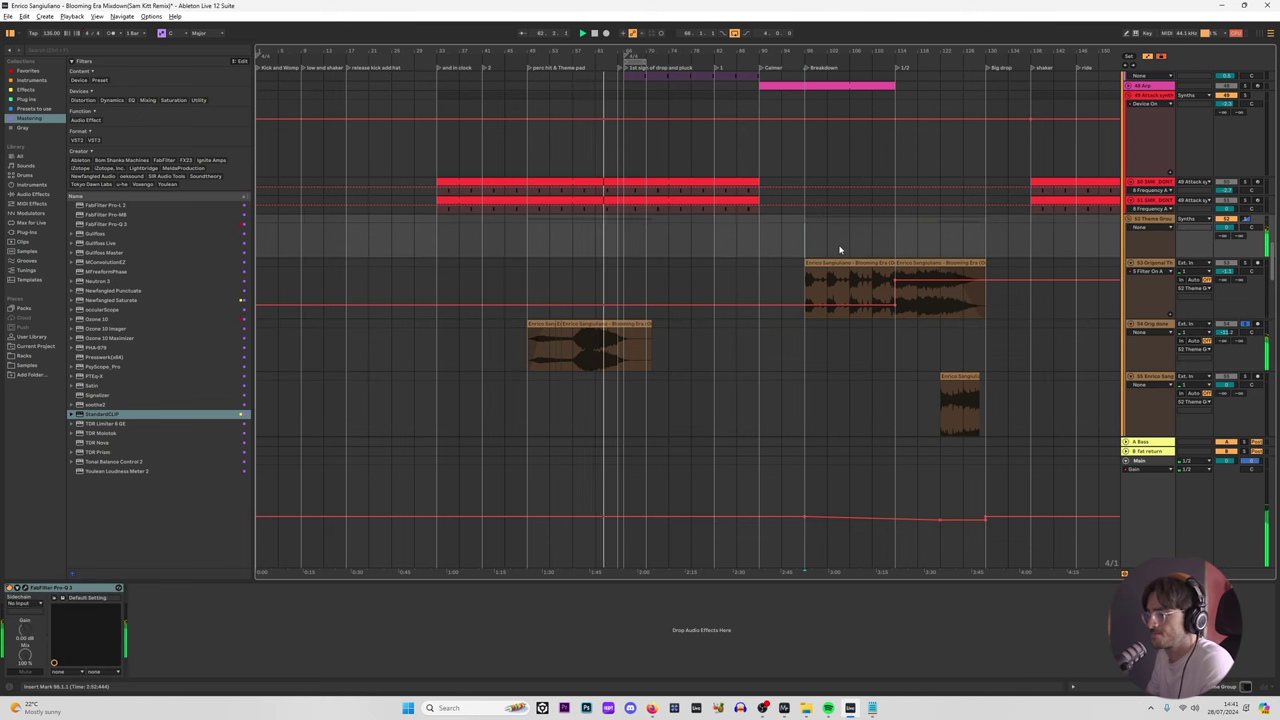
pyautogui.click(900, 273)
pyautogui.press('space')
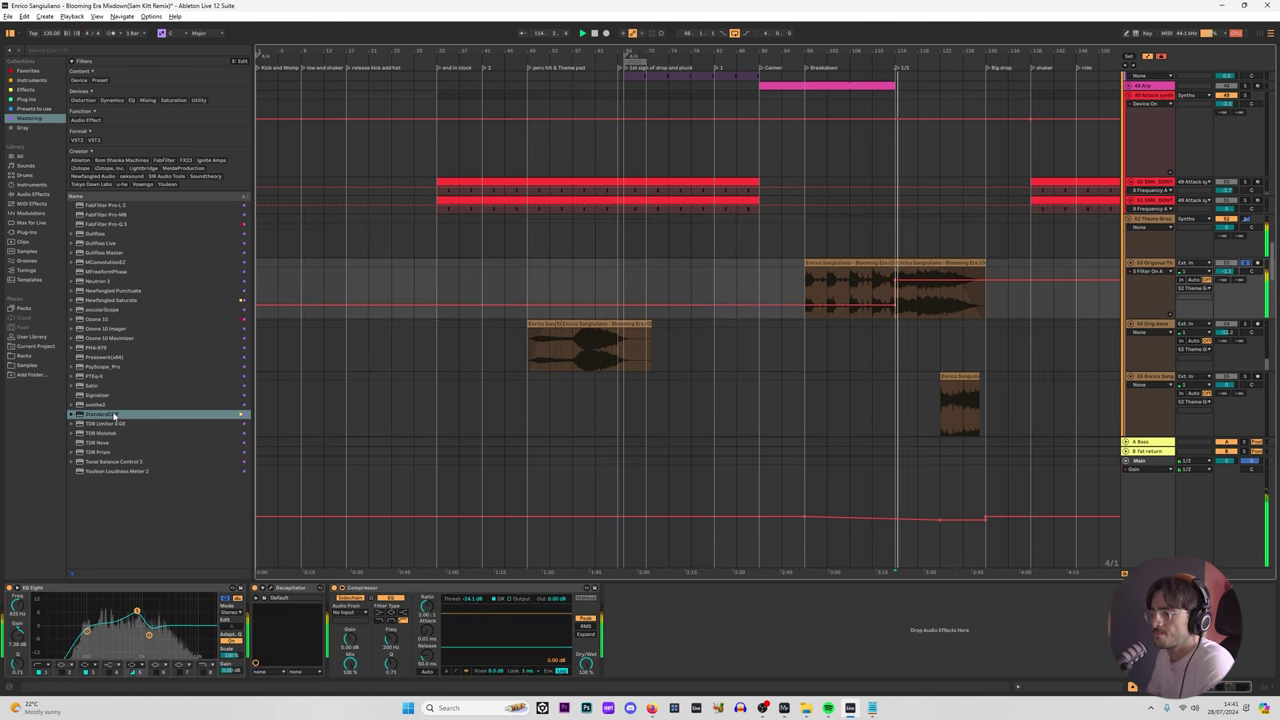
pyautogui.moveTo(112, 416); pyautogui.dragTo(224, 515)
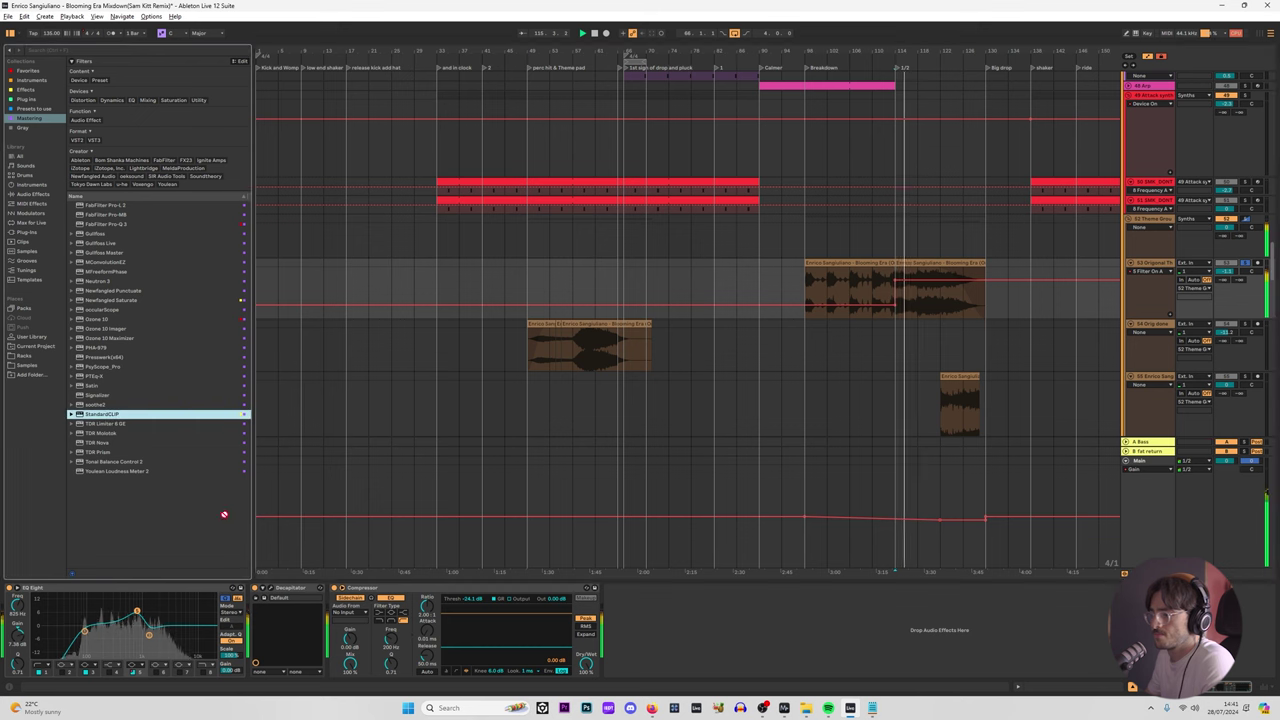
pyautogui.click(894, 242)
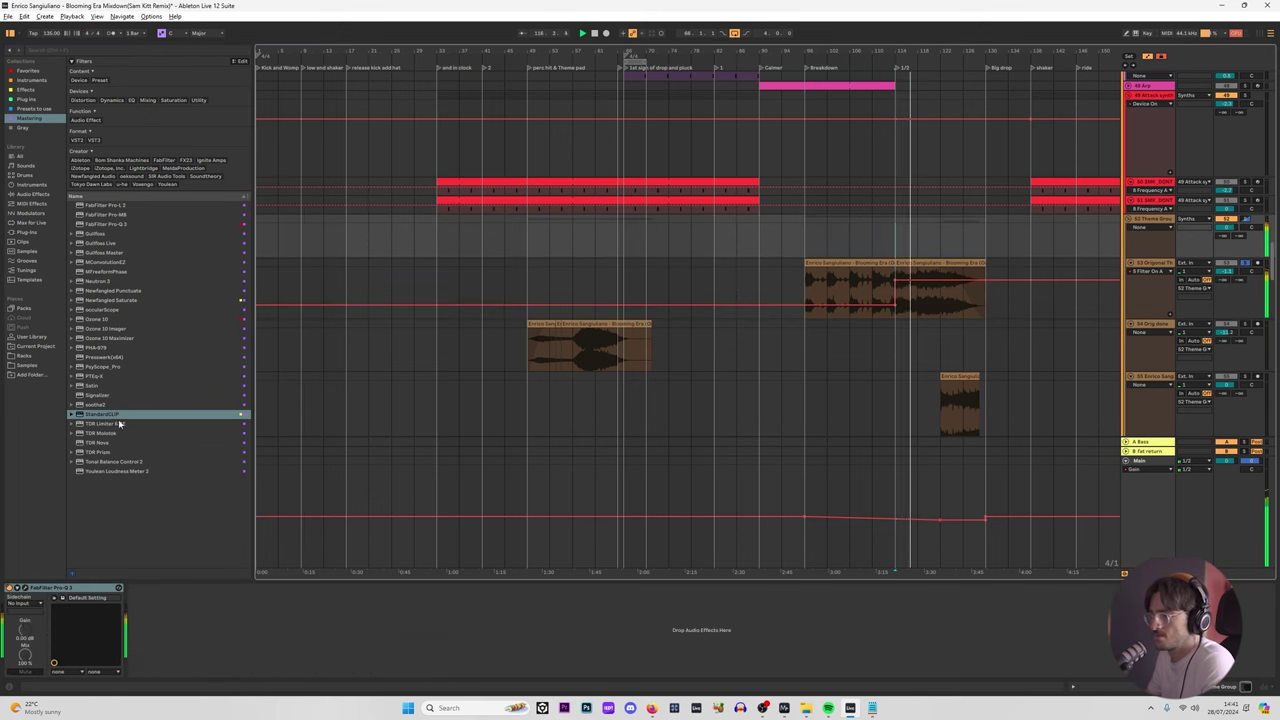
pyautogui.moveTo(109, 415); pyautogui.dragTo(14, 602)
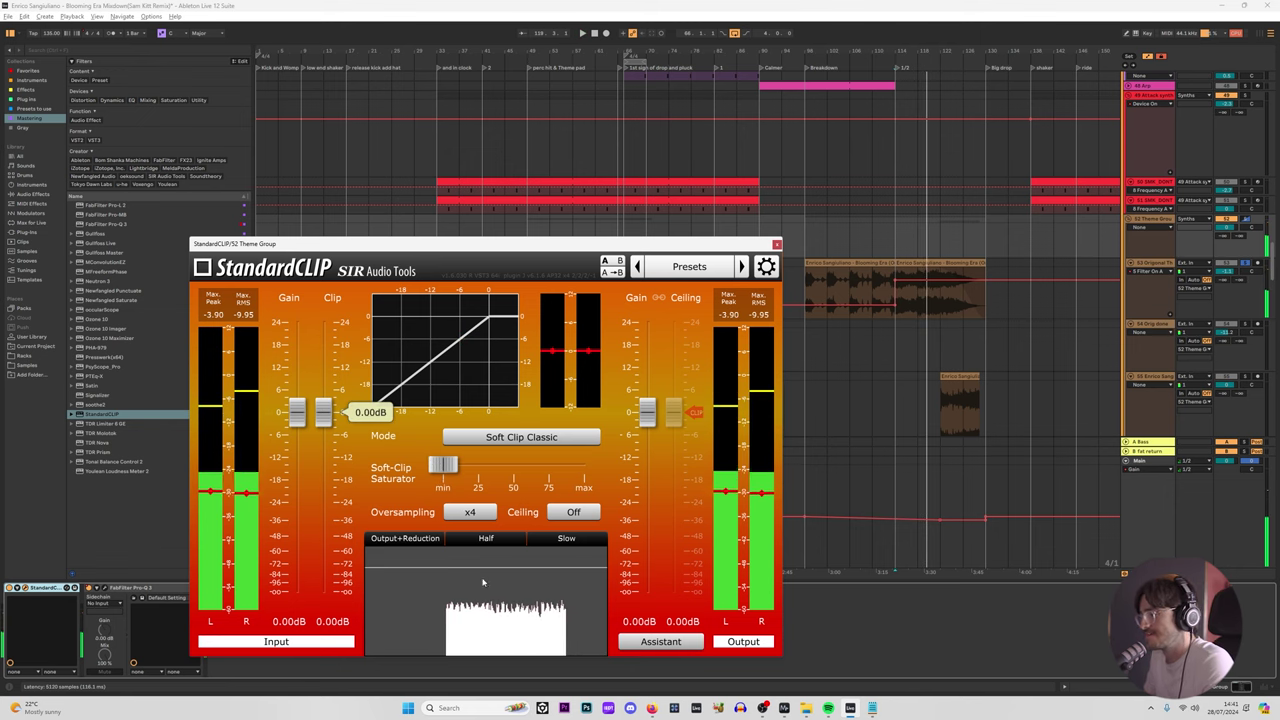
pyautogui.click(777, 244)
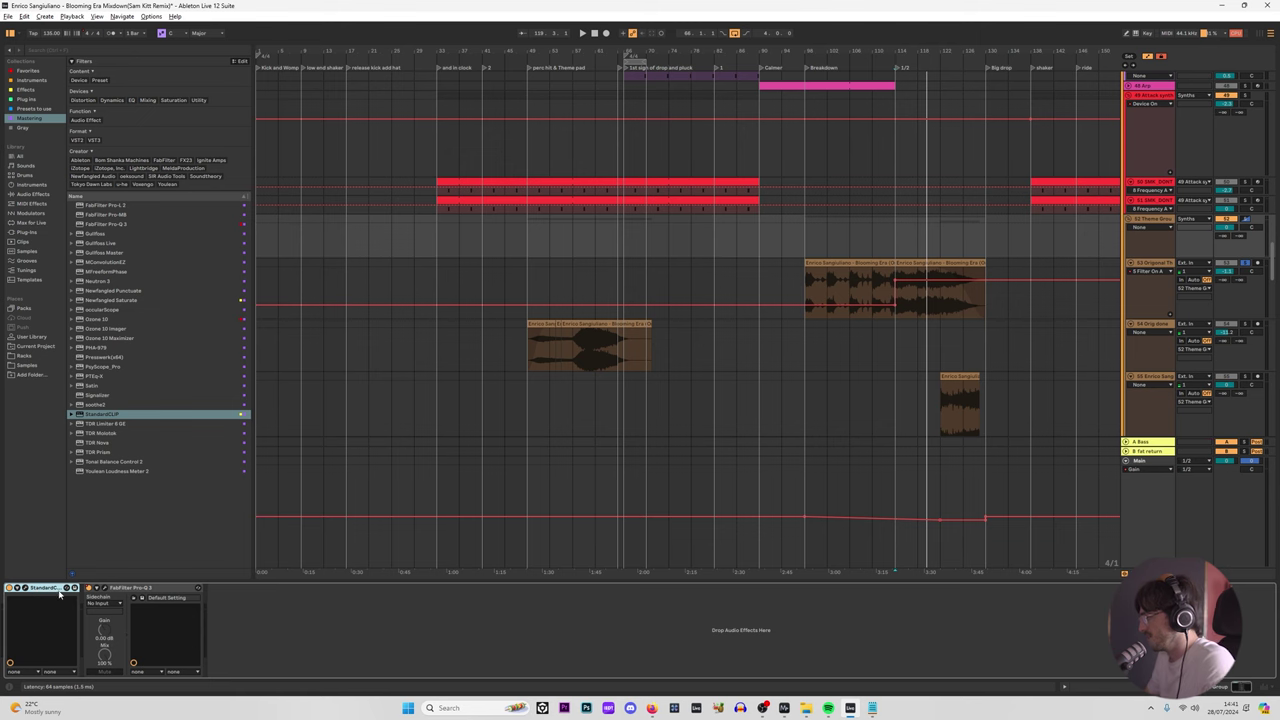
# Step: Play from the drum clip at bar 122 and add StandardCLIP after Pro-Q 3 on the Theme Group
pyautogui.click(942, 414)
pyautogui.scroll(-5, 975, 335)
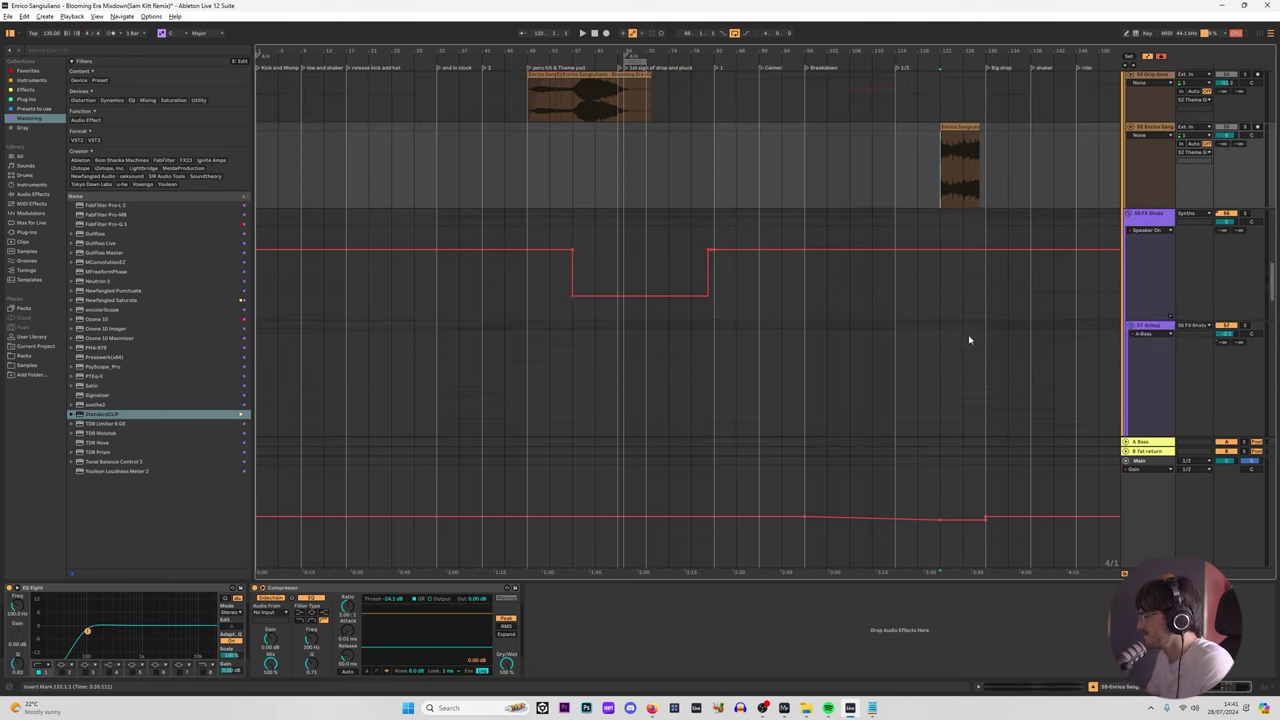
pyautogui.scroll(5, 972, 335)
pyautogui.click(943, 243)
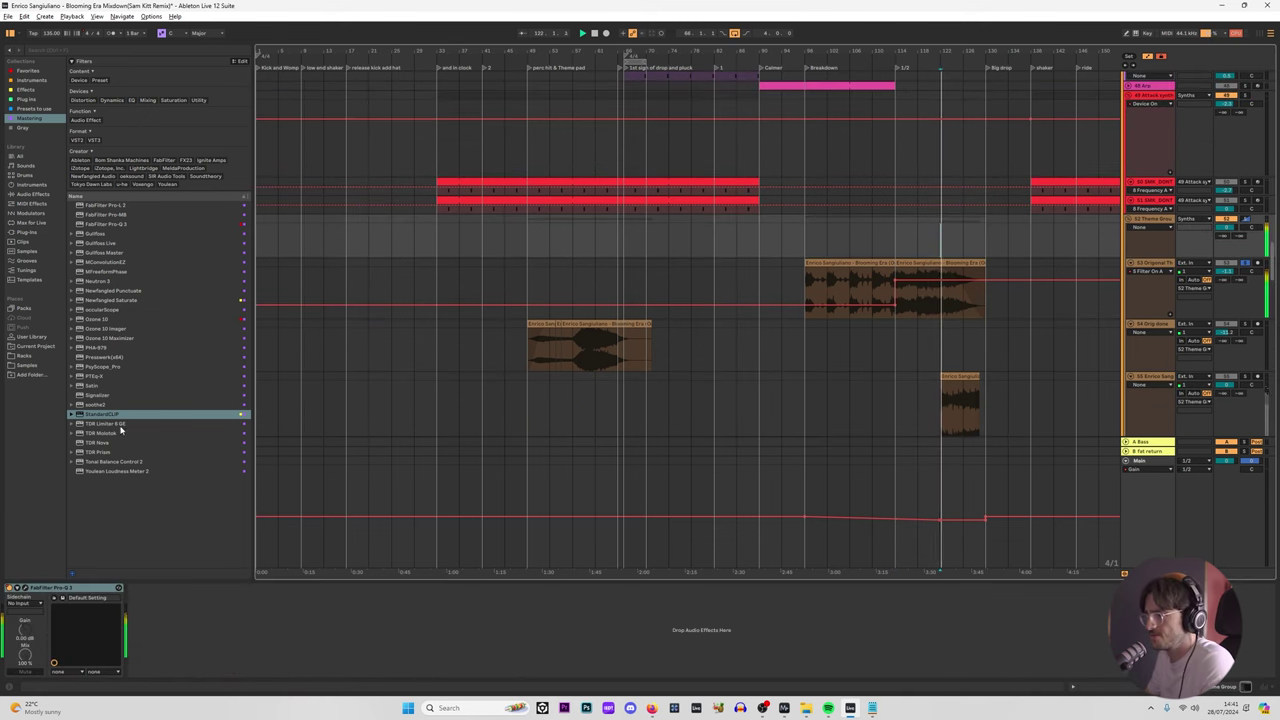
pyautogui.moveTo(110, 414); pyautogui.dragTo(181, 644)
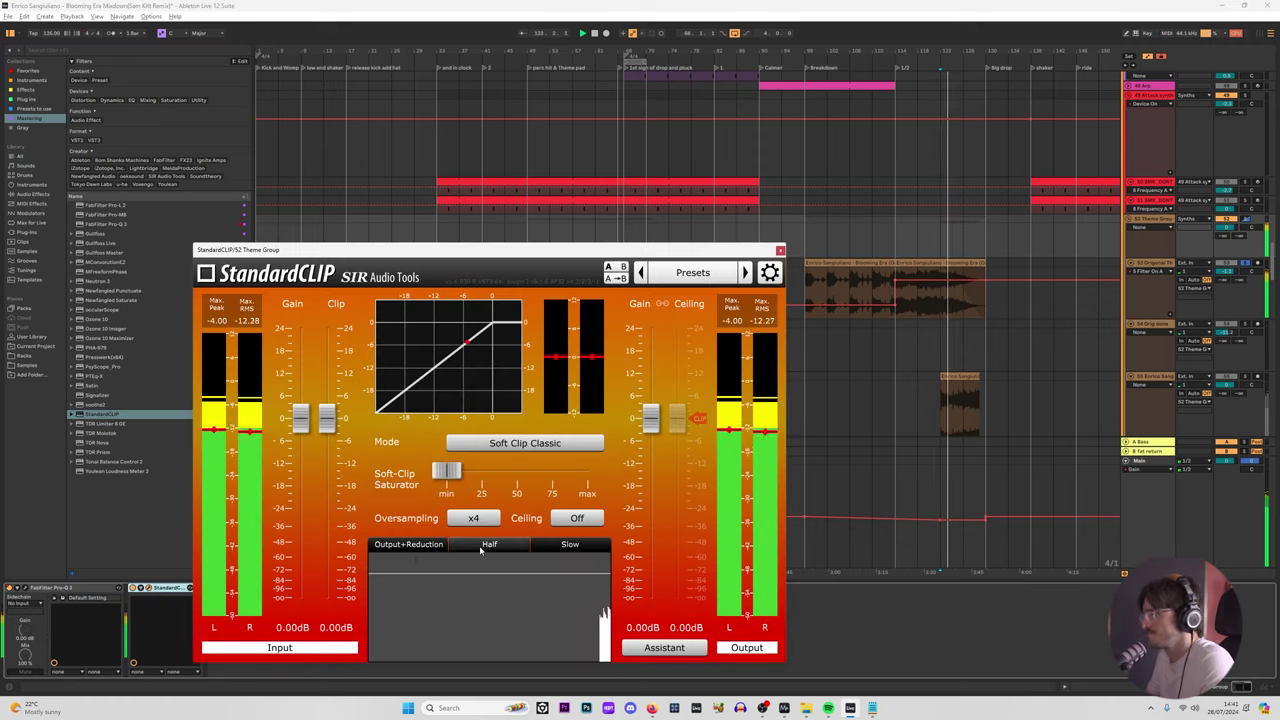
# Step: Solo the Theme Group and check its StandardCLIP meters while playing the drum clip from bar 122
pyautogui.click(980, 413)
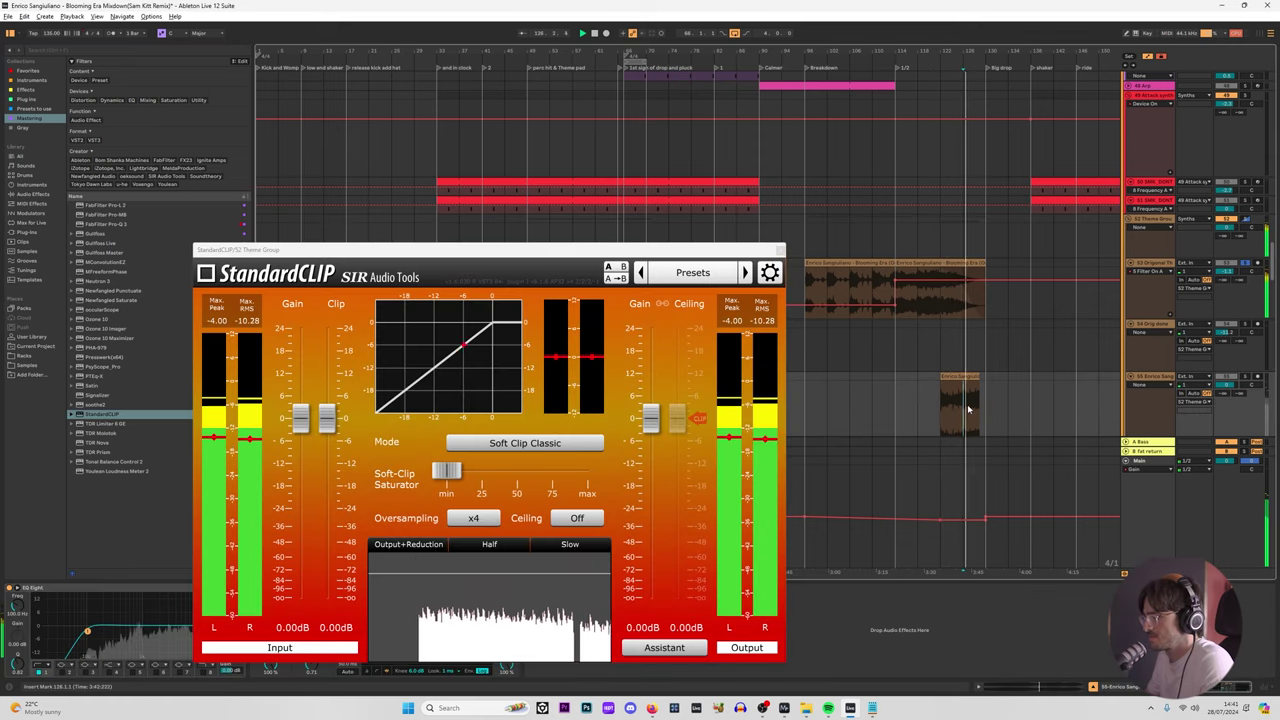
pyautogui.click(1247, 221)
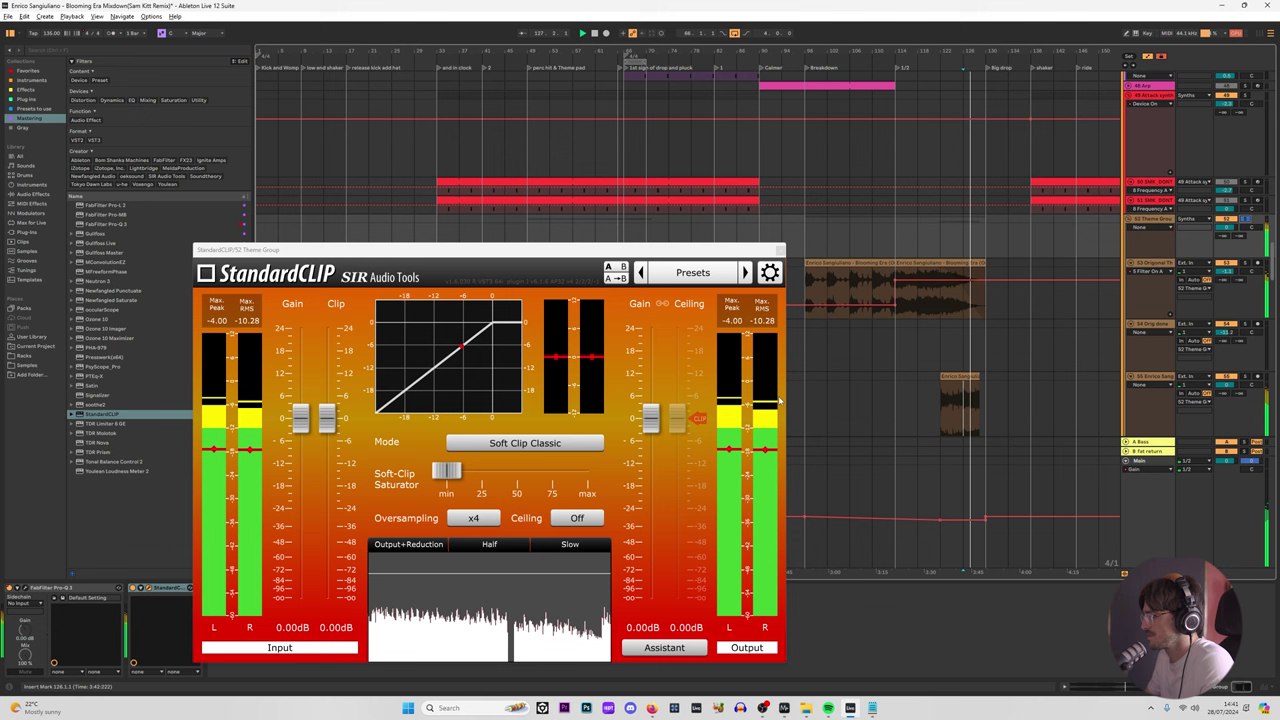
pyautogui.click(937, 398)
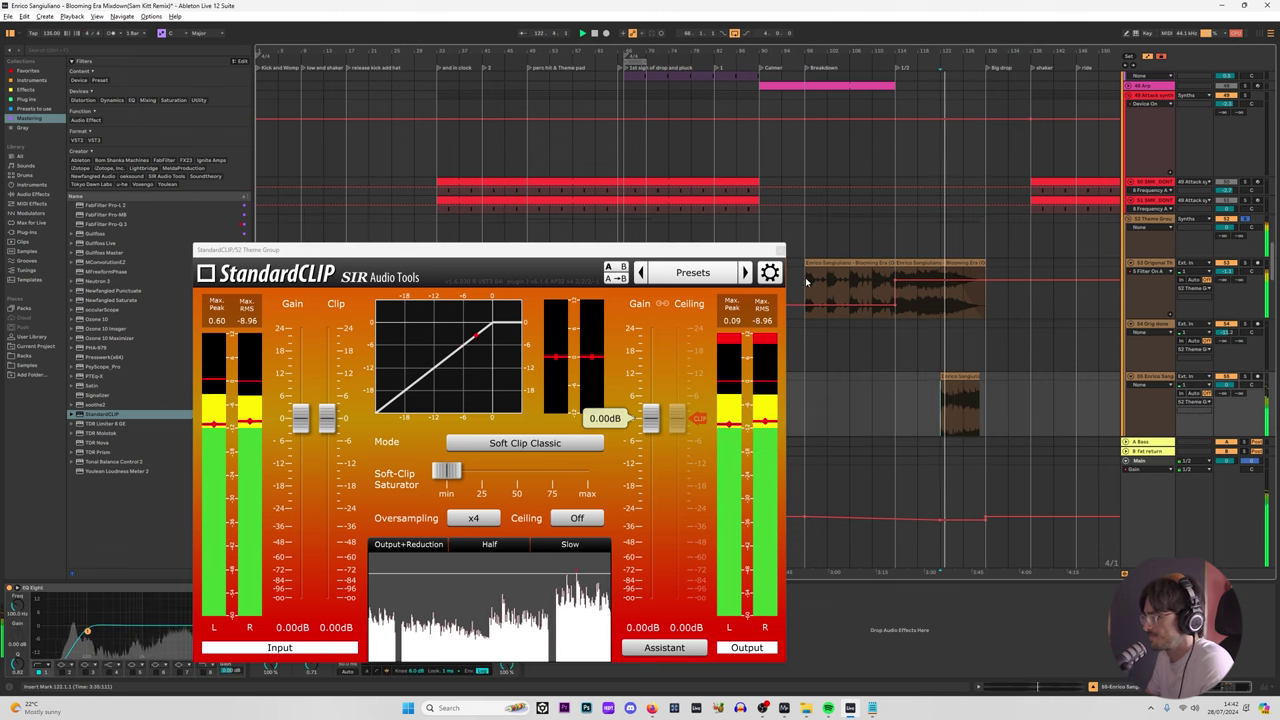
# Step: Lower the Theme Group's StandardCLIP clip level to -2.40 dB, move the clipper ahead of Pro-Q 3 and close its window
pyautogui.click(1152, 220)
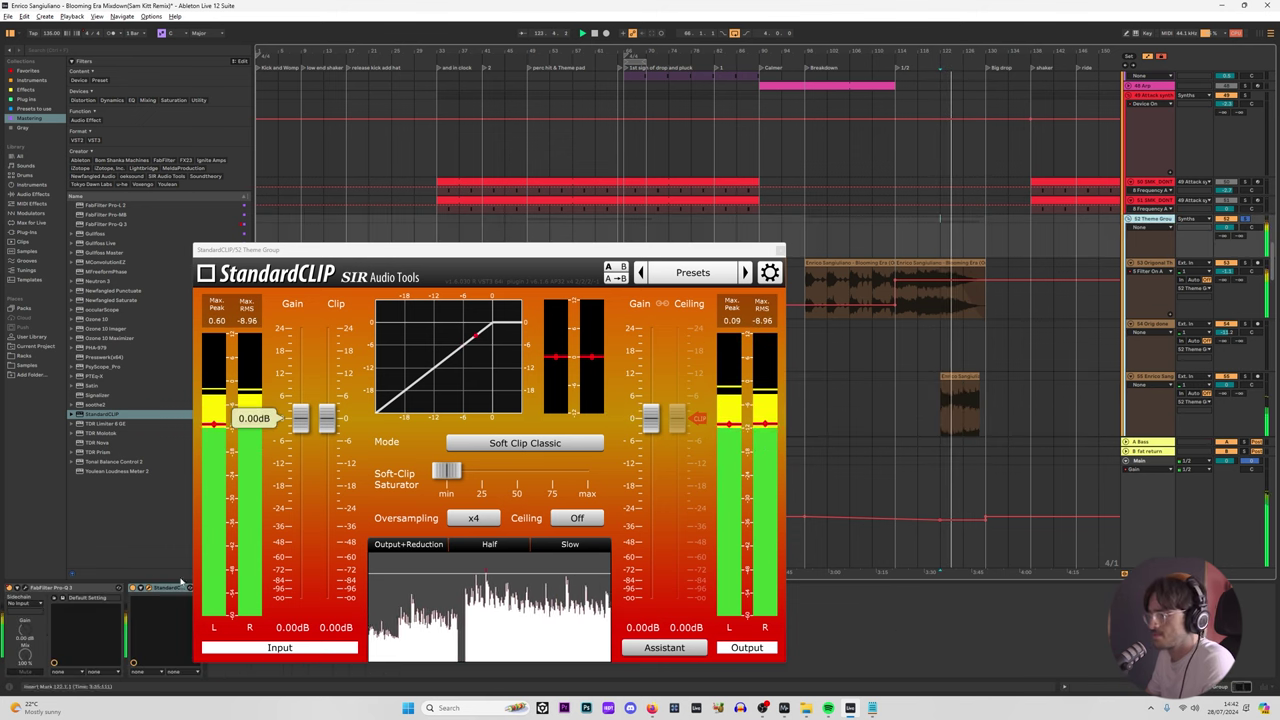
pyautogui.click(163, 590)
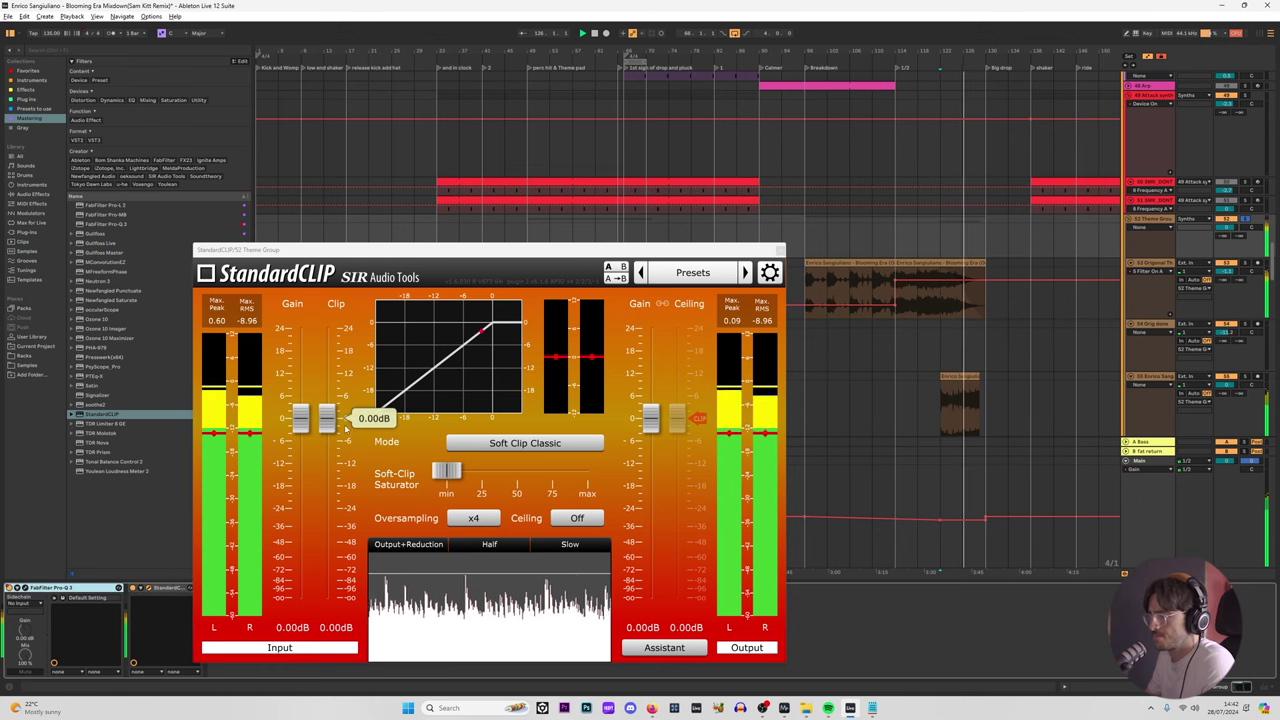
pyautogui.moveTo(327, 418); pyautogui.dragTo(335, 427)
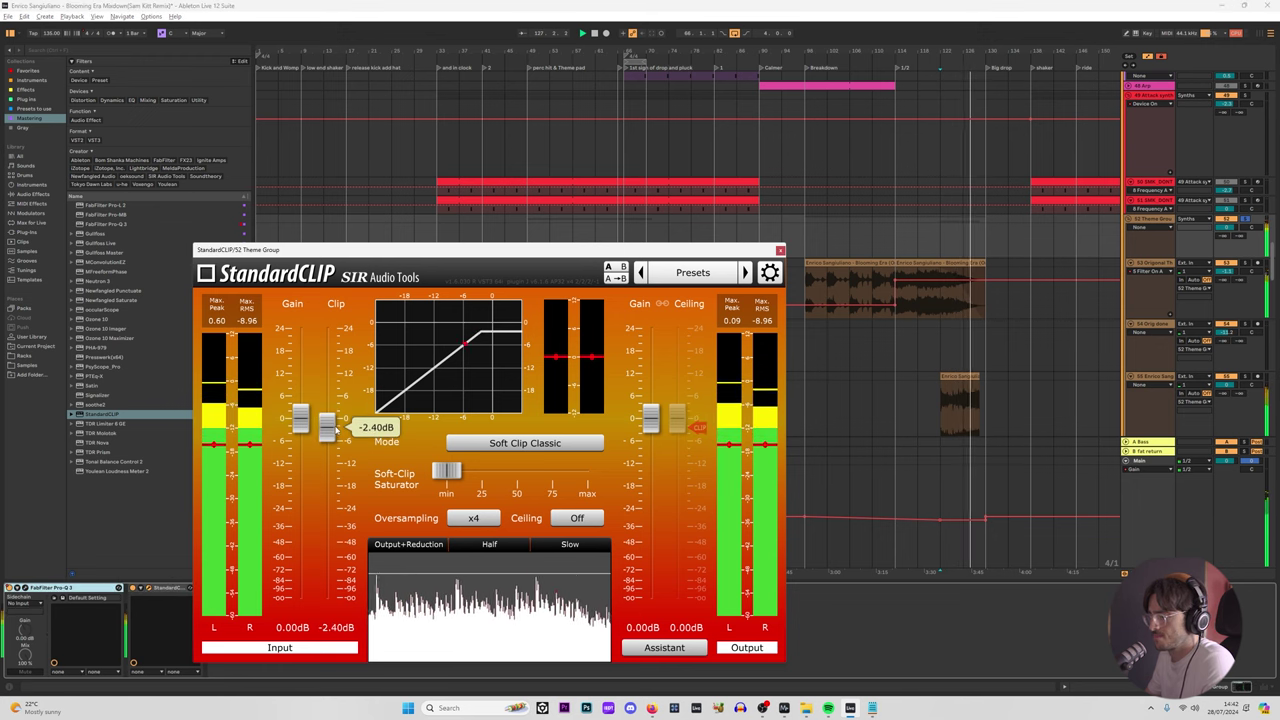
pyautogui.click(168, 590)
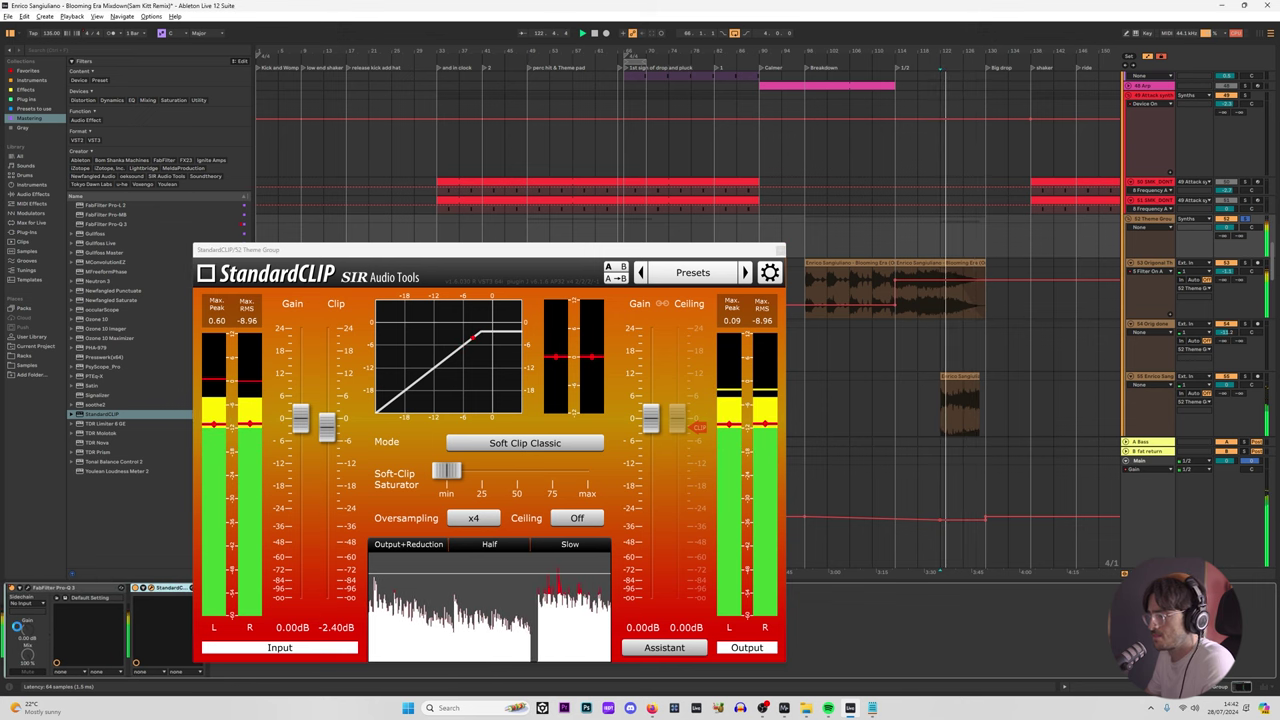
pyautogui.moveTo(168, 588); pyautogui.dragTo(22, 625)
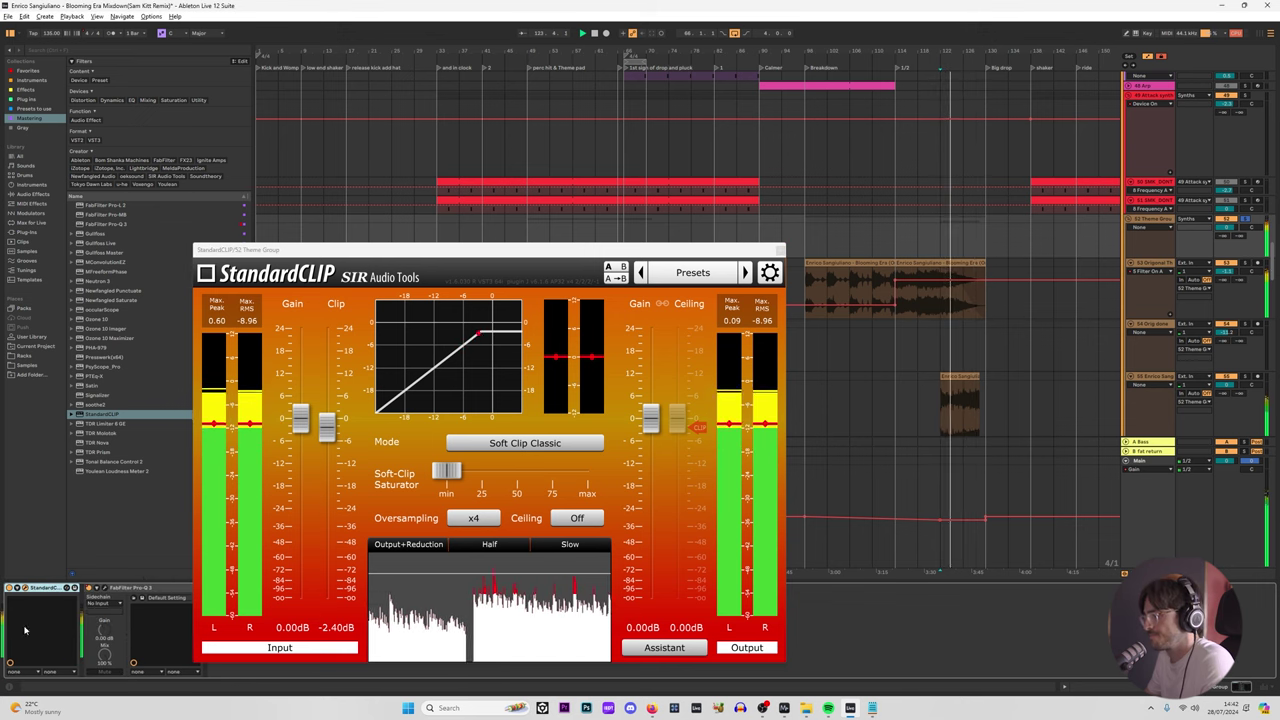
pyautogui.click(781, 251)
# Step: Play the Big drop from bar 130 and inspect the devices on FX Shots and its nested bass group
pyautogui.scroll(-8, 1082, 314)
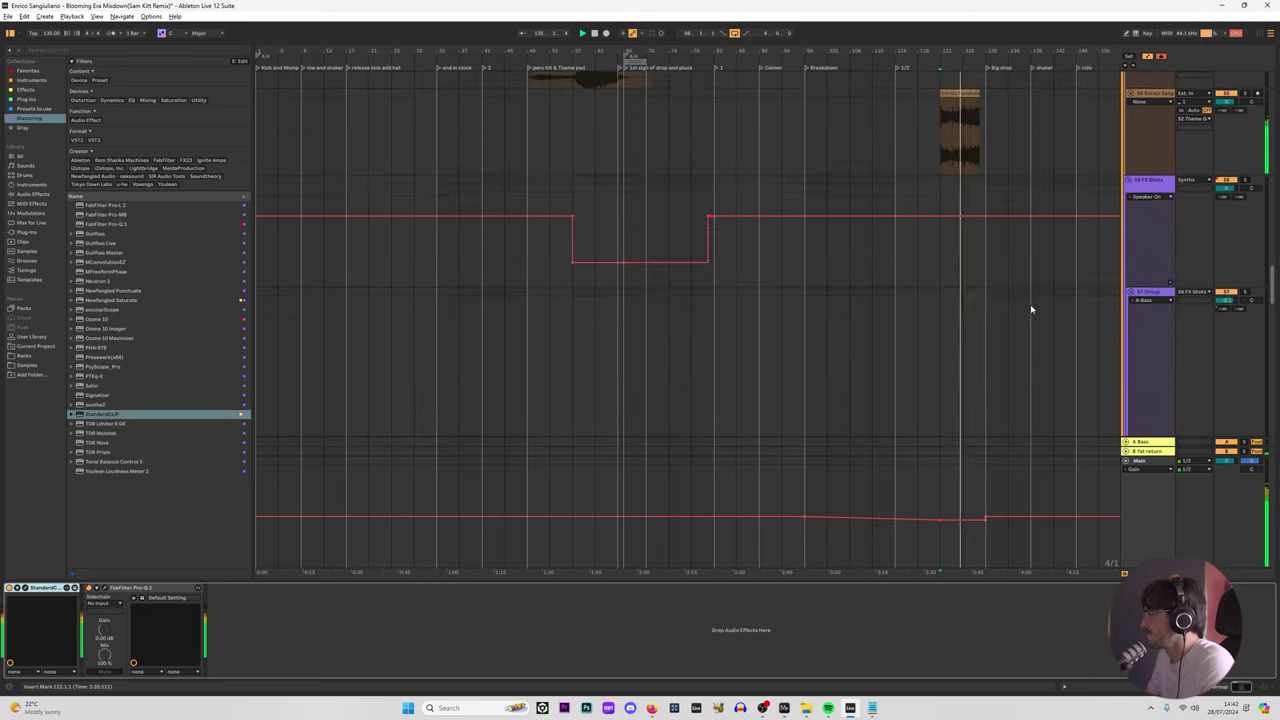
pyautogui.click(1158, 187)
pyautogui.scroll(-4, 1081, 285)
pyautogui.click(990, 131)
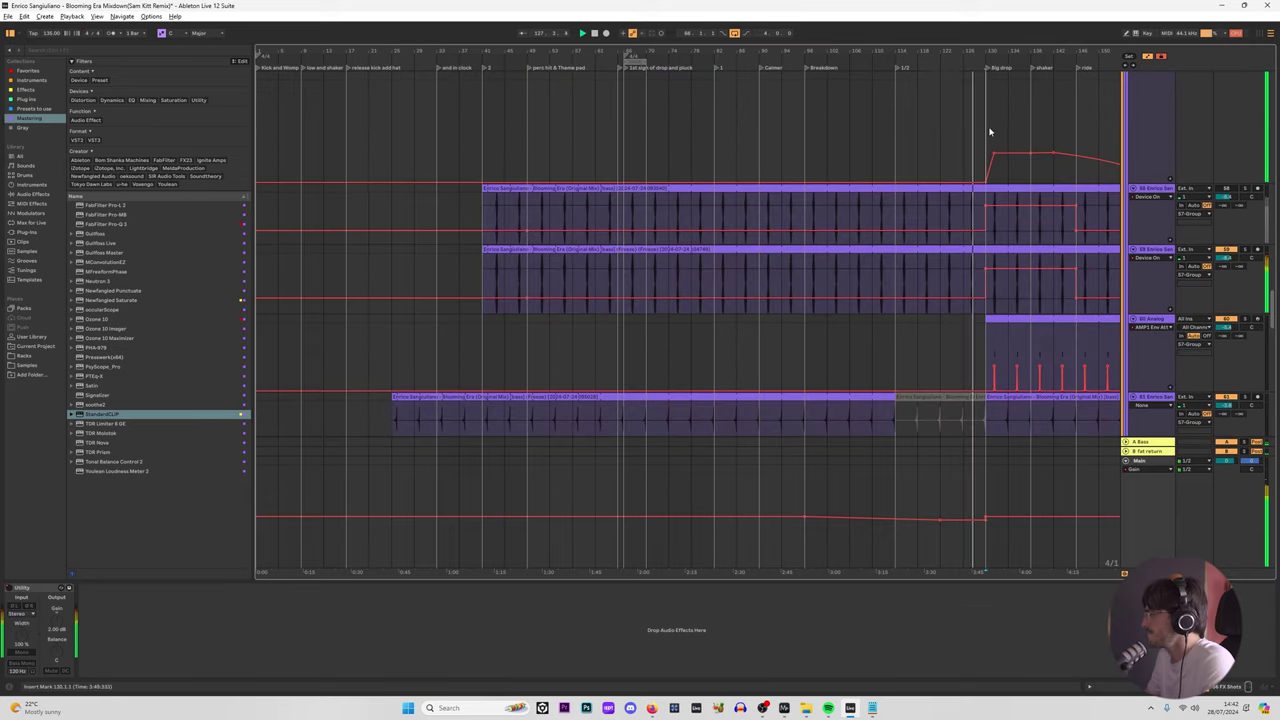
pyautogui.press('space')
pyautogui.press('space')
pyautogui.scroll(3, 1174, 228)
pyautogui.click(1168, 142)
pyautogui.scroll(3, 1170, 146)
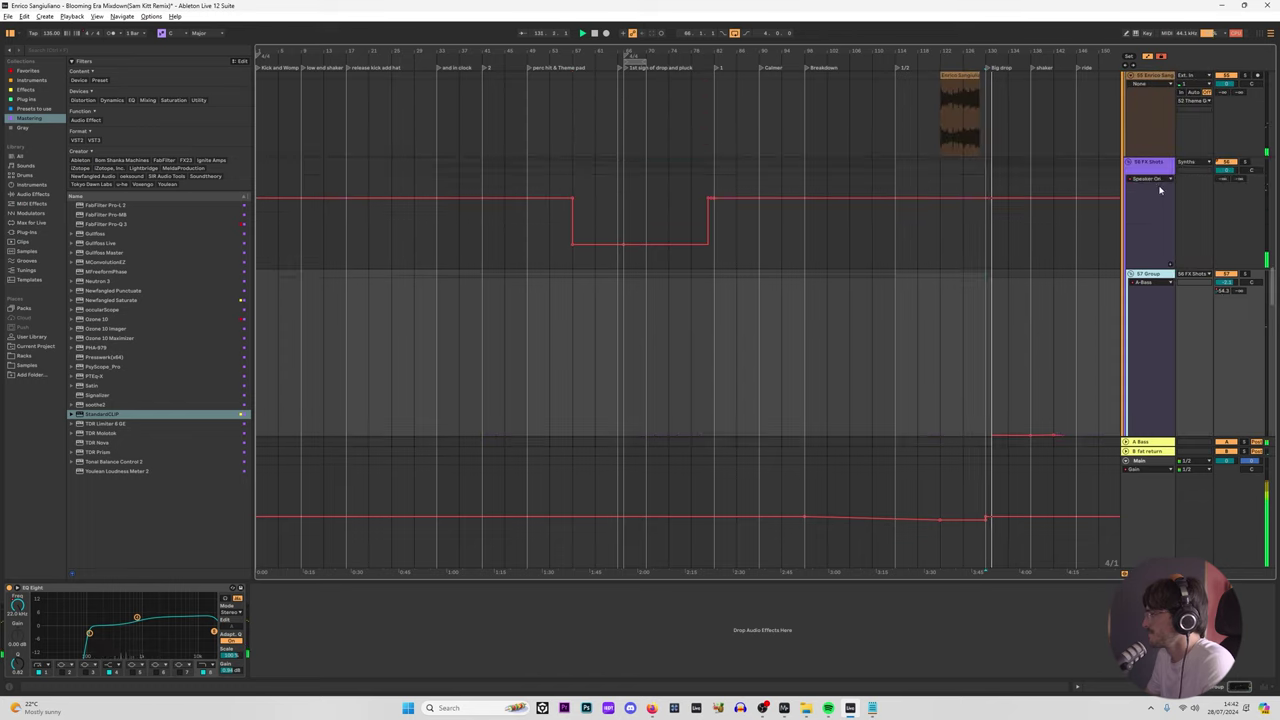
# Step: Solo the FX Shots group, play it from bar 131.3 and add StandardCLIP after its Utility
pyautogui.click(1158, 178)
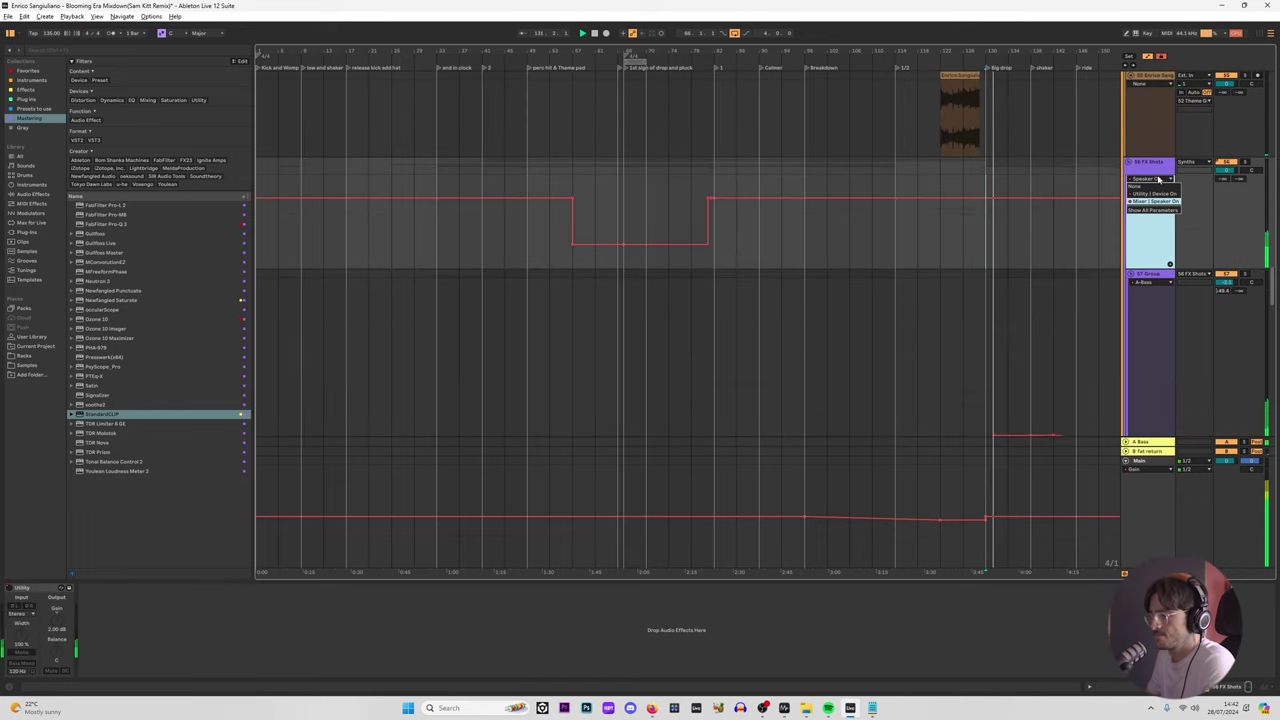
pyautogui.click(1043, 180)
pyautogui.scroll(4, 1007, 175)
pyautogui.scroll(-3, 966, 181)
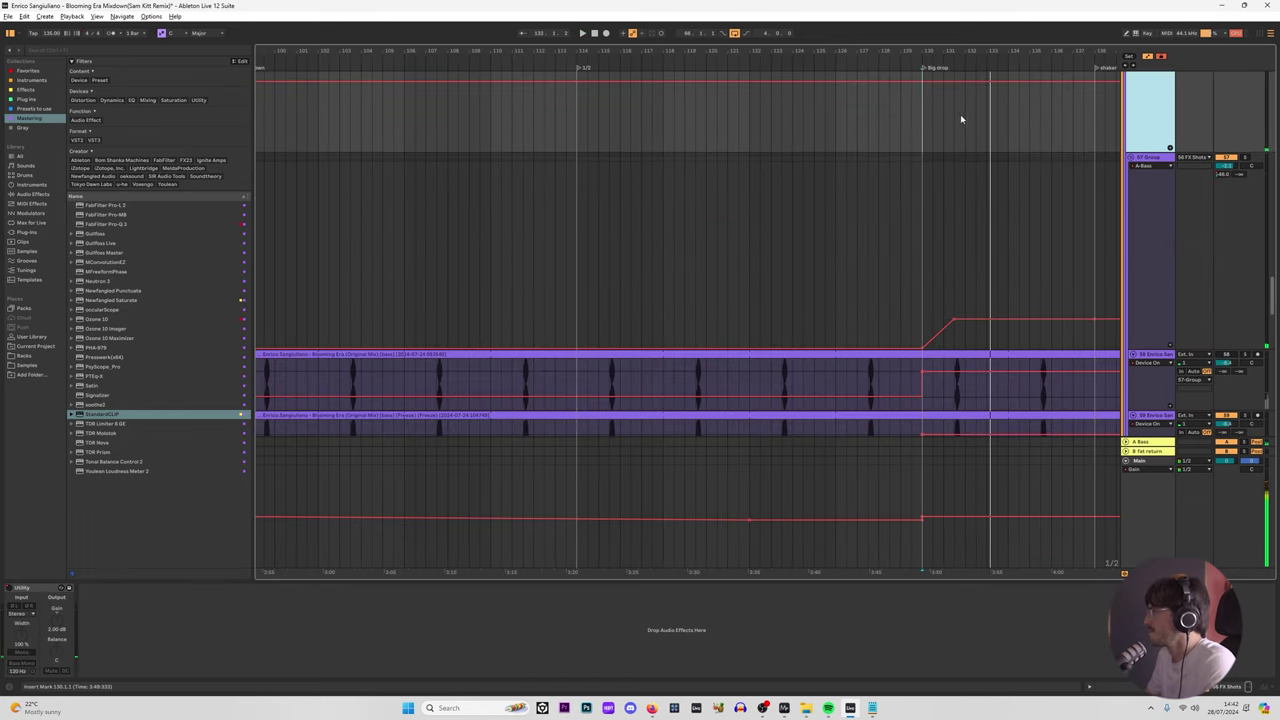
pyautogui.scroll(4, 958, 110)
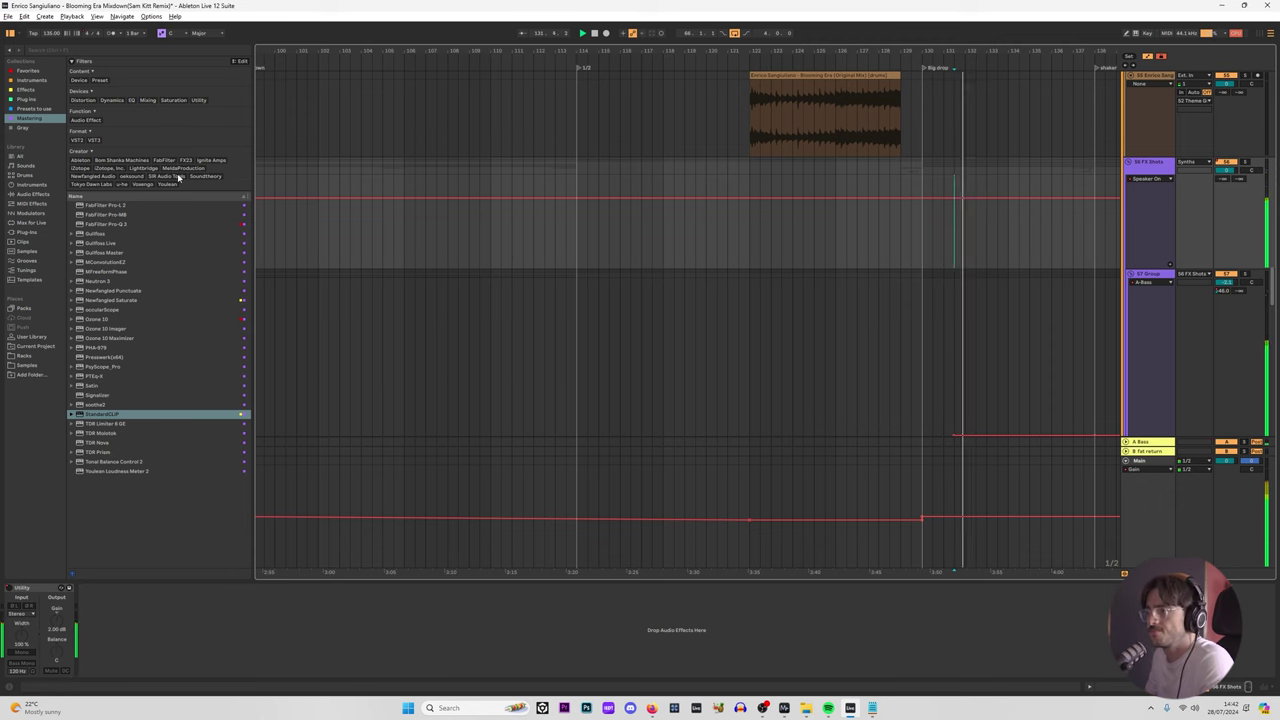
pyautogui.moveTo(102, 414); pyautogui.dragTo(106, 683)
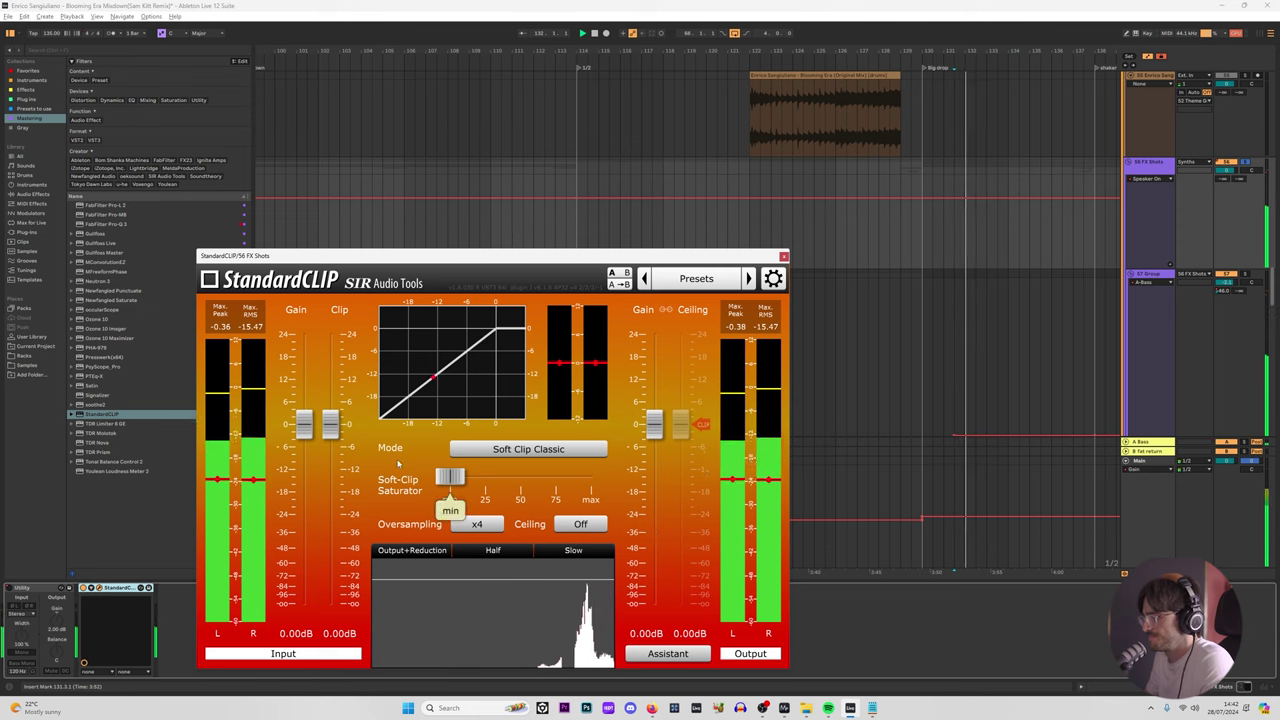
# Step: Set the FX Shots StandardCLIP clip level to -6.60 dB, compare it against bypass and close its window
pyautogui.moveTo(330, 424); pyautogui.dragTo(345, 457)
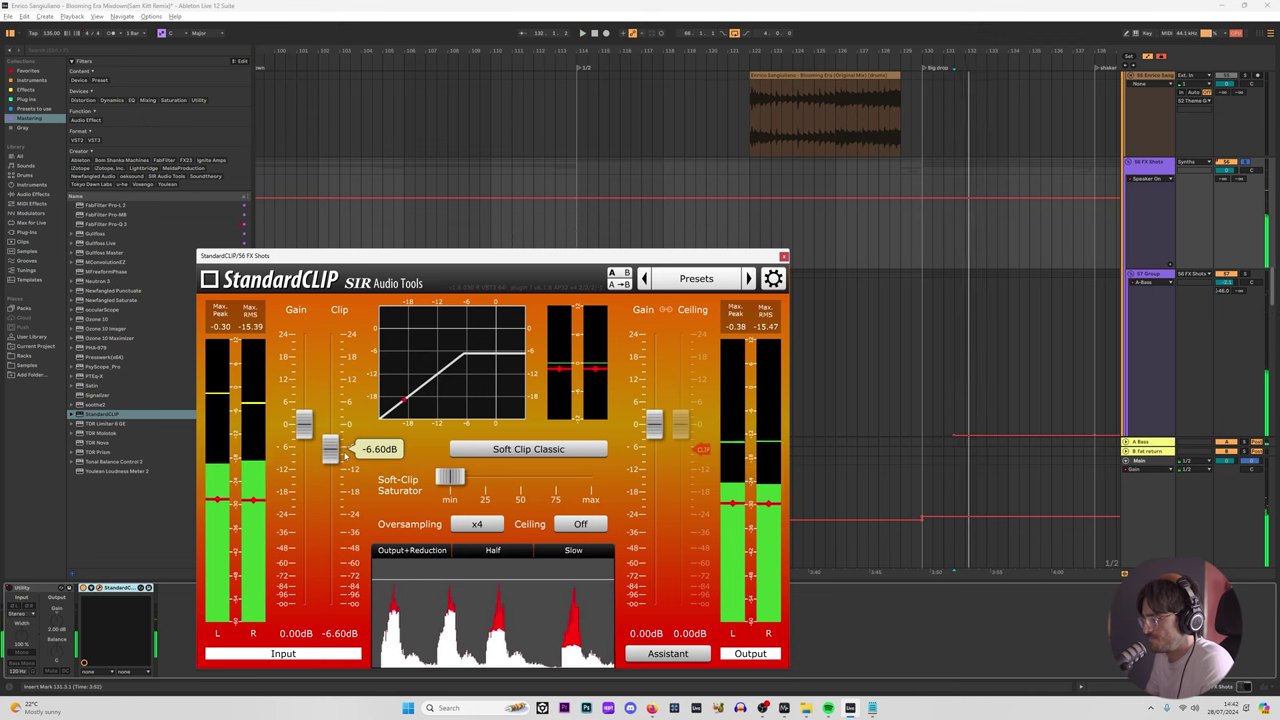
pyautogui.press('space')
pyautogui.click(84, 589)
pyautogui.press('space')
pyautogui.press('space')
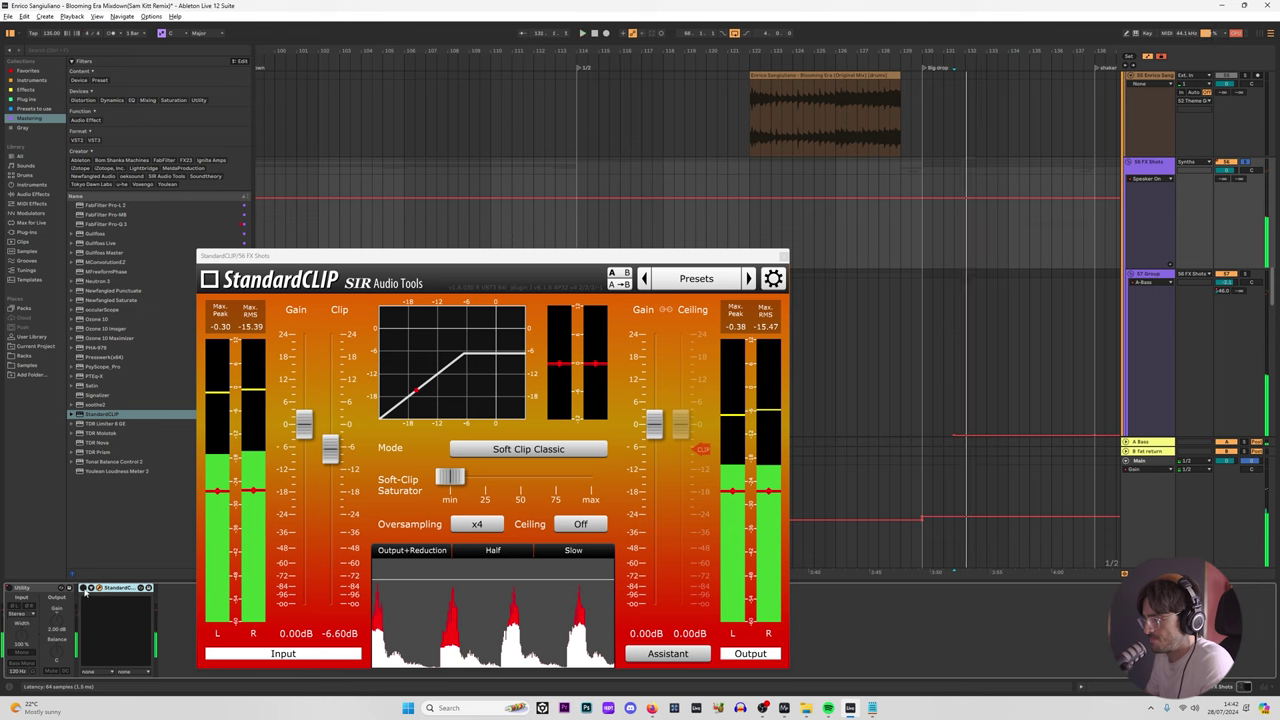
pyautogui.click(84, 590)
pyautogui.press('space')
pyautogui.press('space')
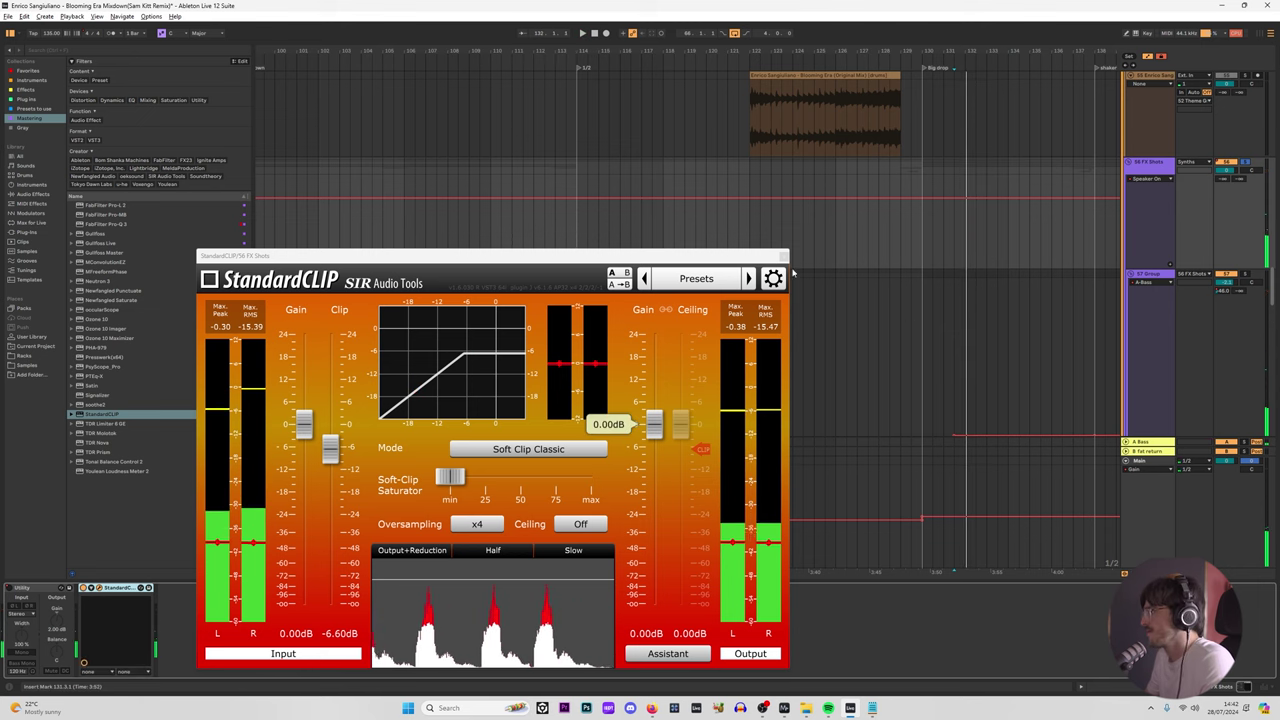
pyautogui.click(783, 256)
# Step: Copy Pro-Q 3 from the Attack synth group and paste it after StandardCLIP on FX Shots
pyautogui.scroll(7, 585, 241)
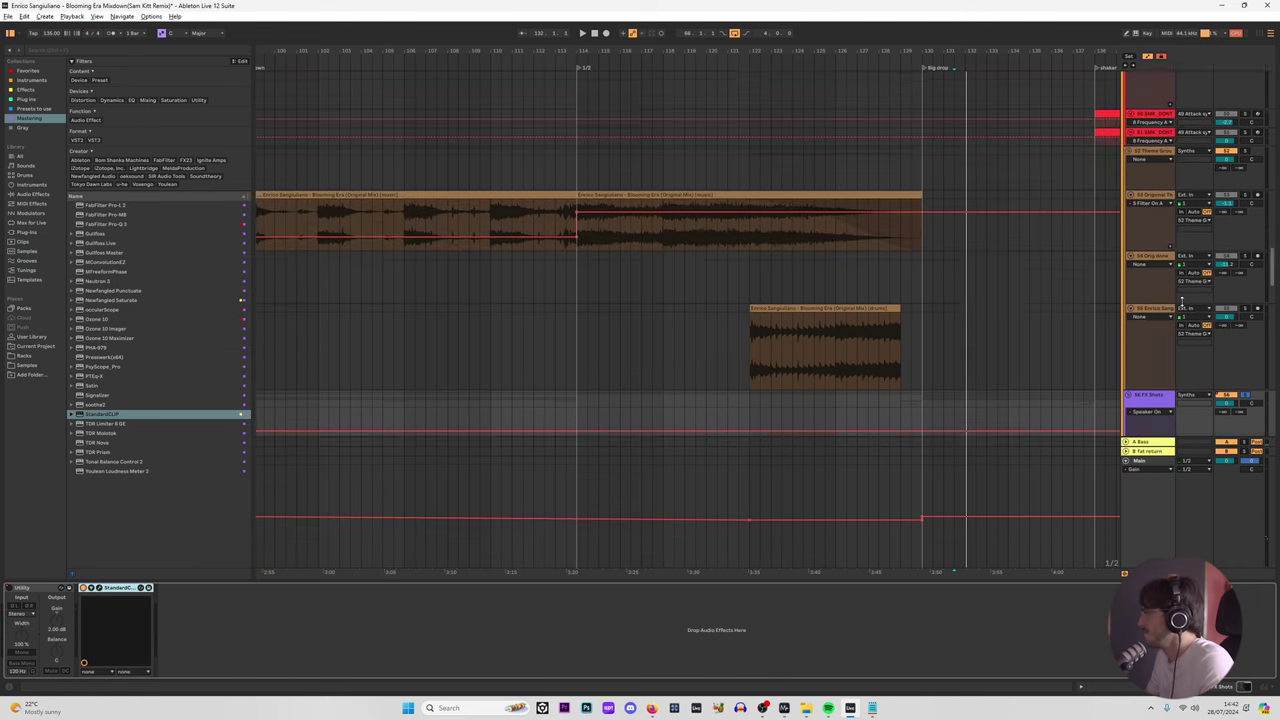
pyautogui.click(1157, 210)
pyautogui.scroll(2, 1157, 212)
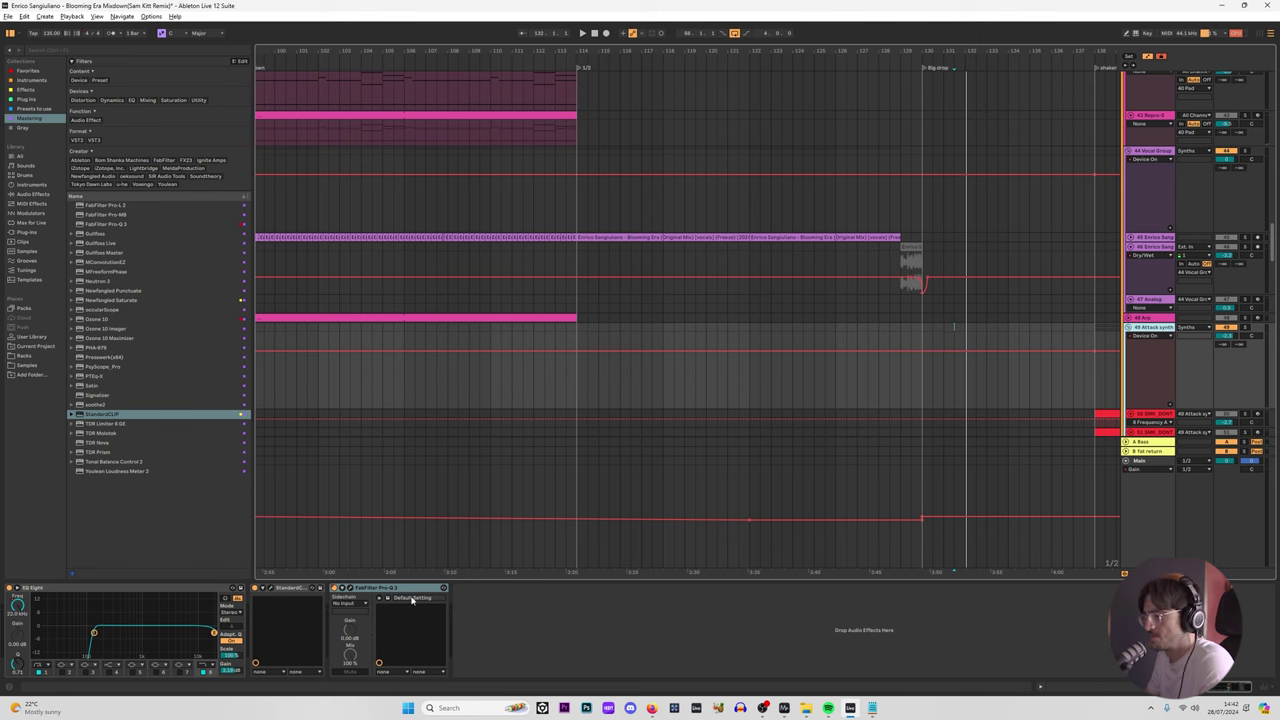
pyautogui.scroll(-8, 940, 345)
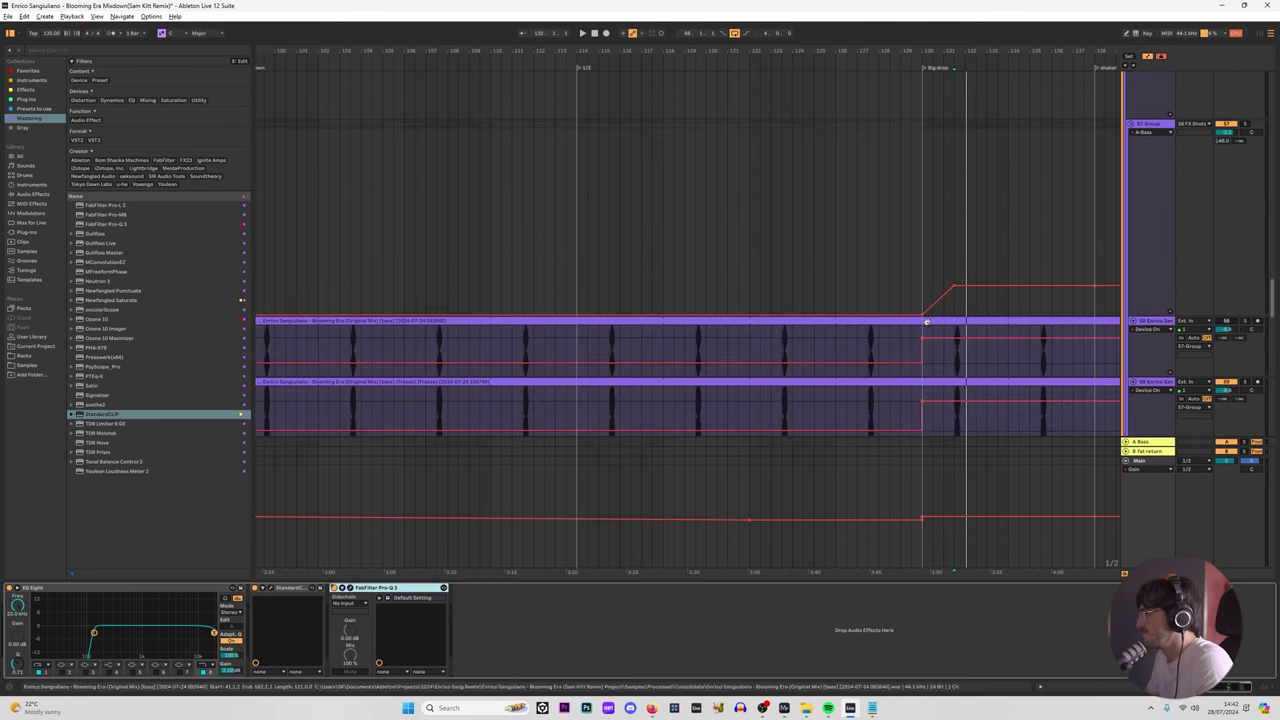
pyautogui.click(966, 250)
pyautogui.scroll(4, 1155, 191)
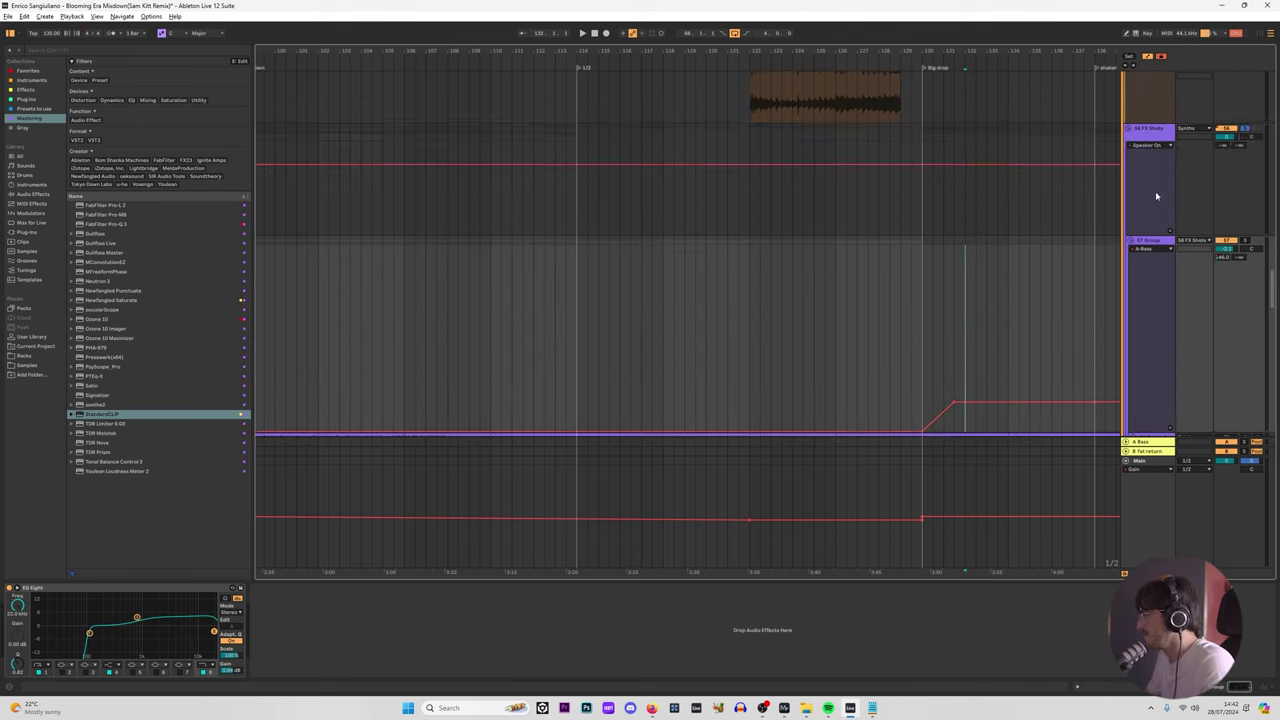
pyautogui.click(1155, 191)
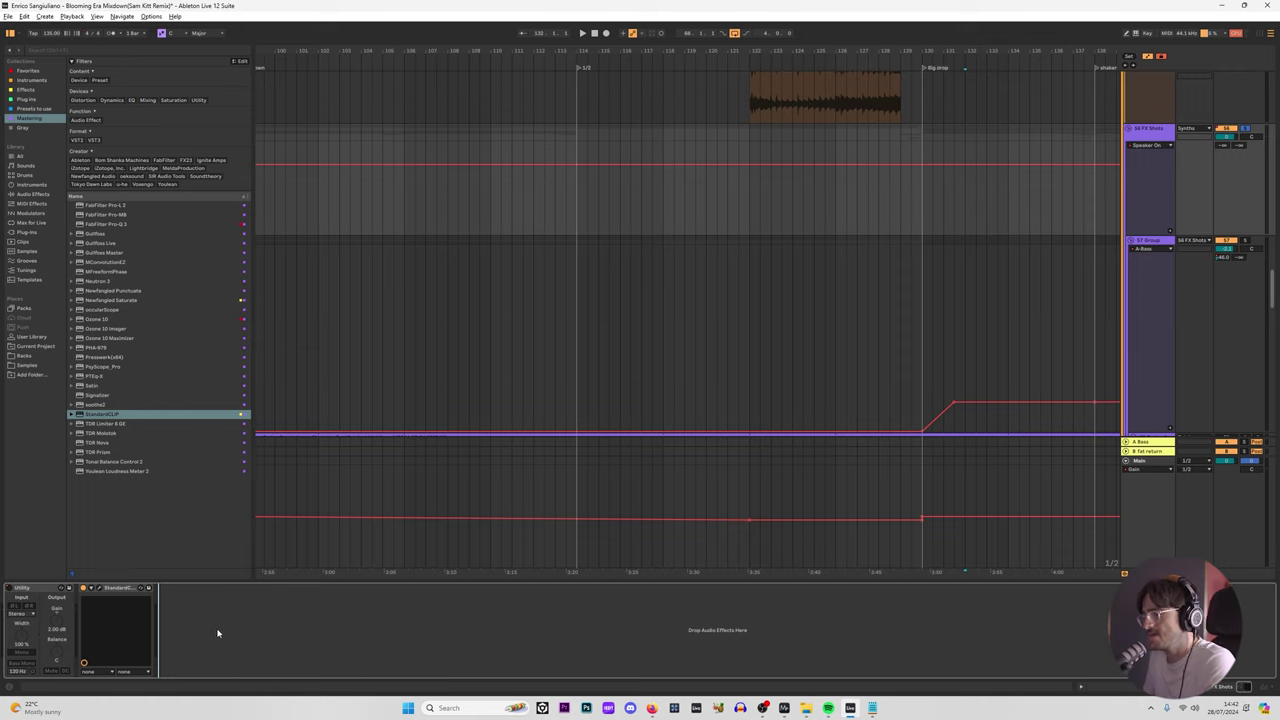
pyautogui.moveTo(217, 632); pyautogui.dragTo(185, 660)
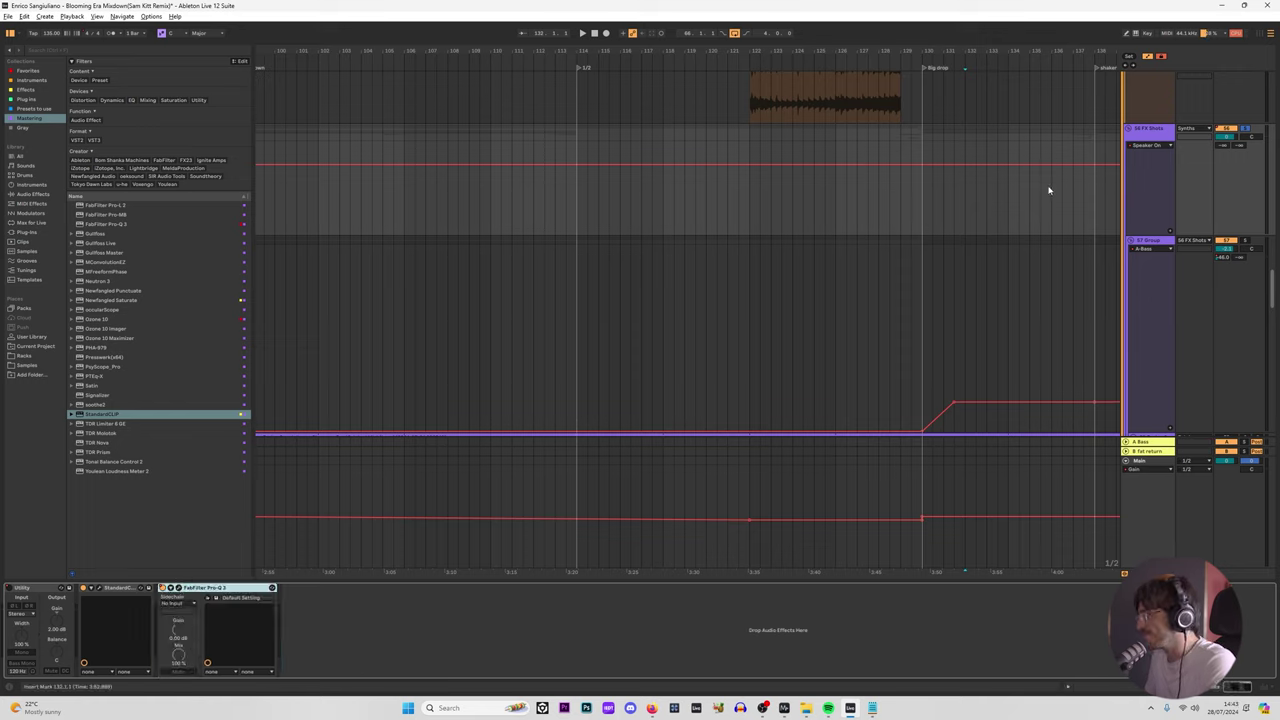
# Step: Play the Big drop from bar 131.3 and move the FX Shots Pro-Q 3 low cut to about 128 Hz
pyautogui.click(1145, 135)
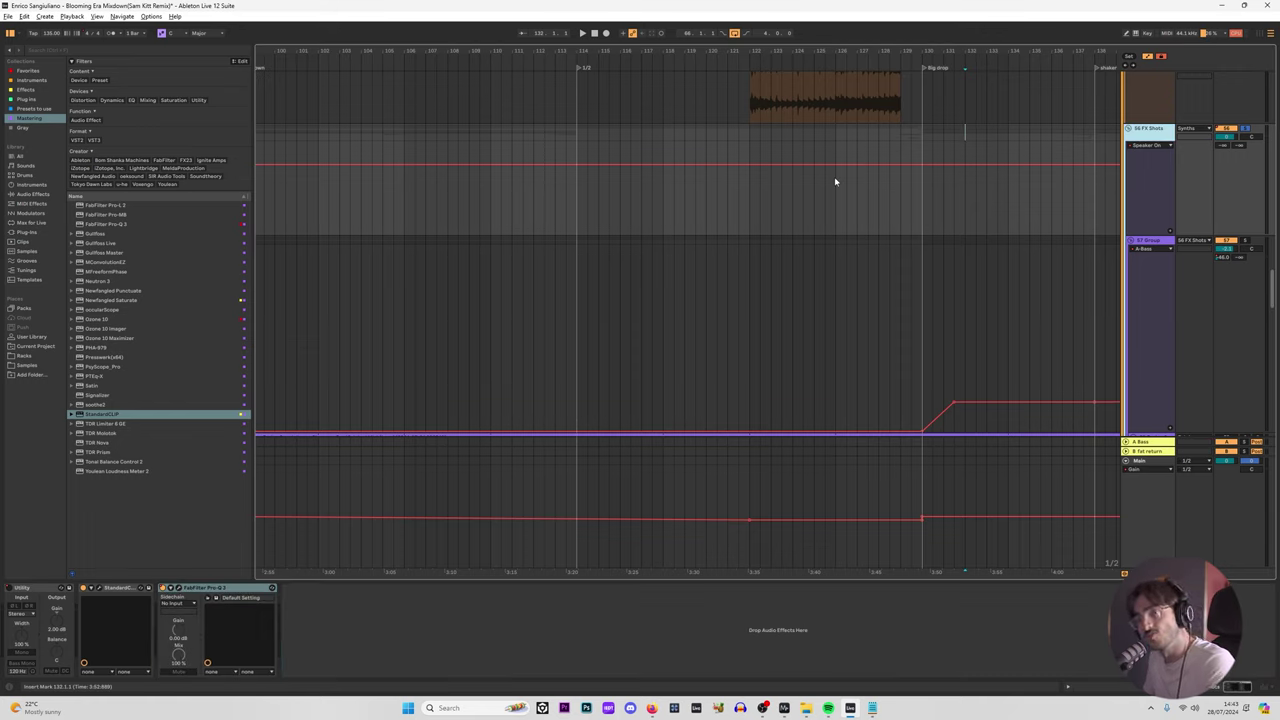
pyautogui.click(178, 588)
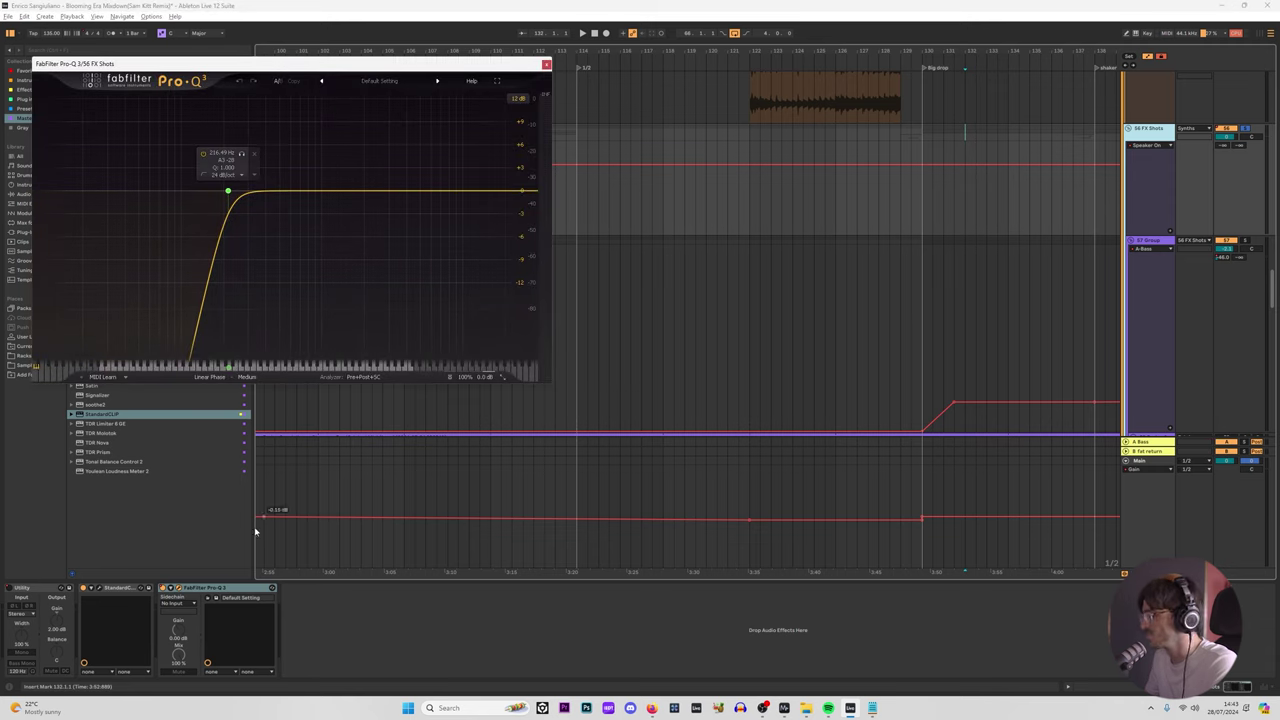
pyautogui.rightClick(166, 588)
pyautogui.click(477, 218)
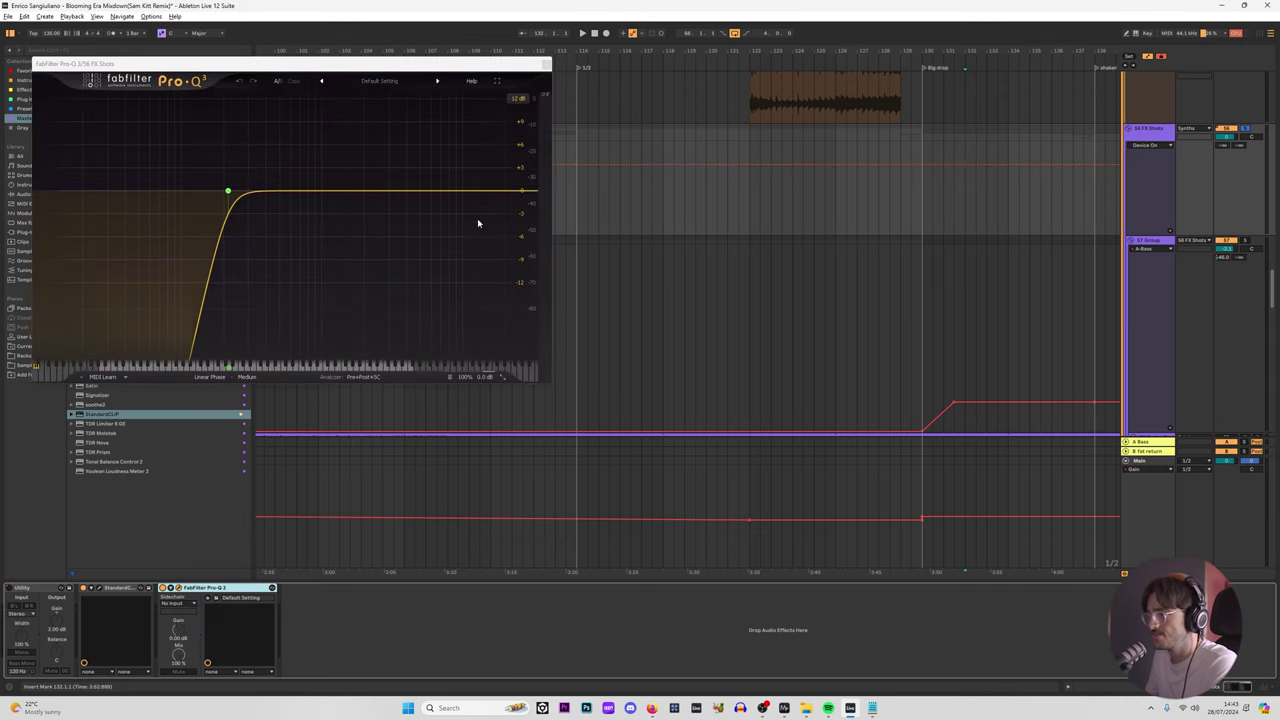
pyautogui.scroll(-2, 940, 270)
pyautogui.click(948, 254)
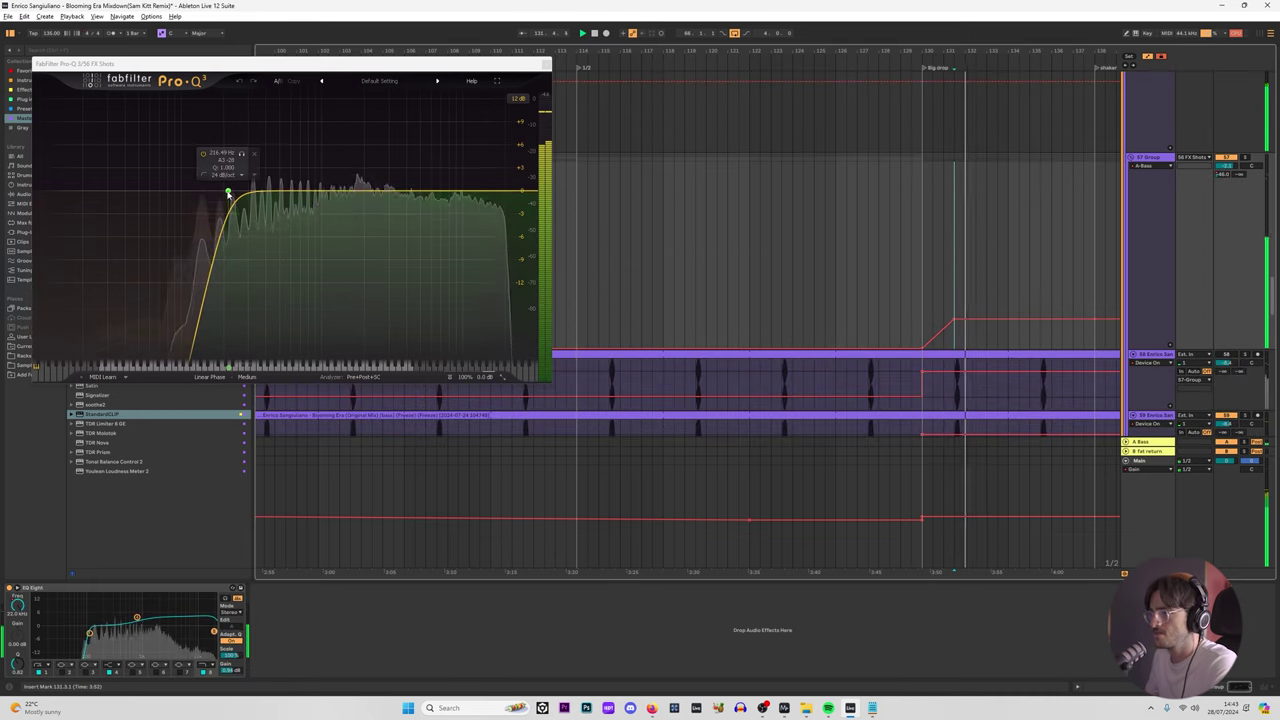
pyautogui.moveTo(228, 190); pyautogui.dragTo(196, 190)
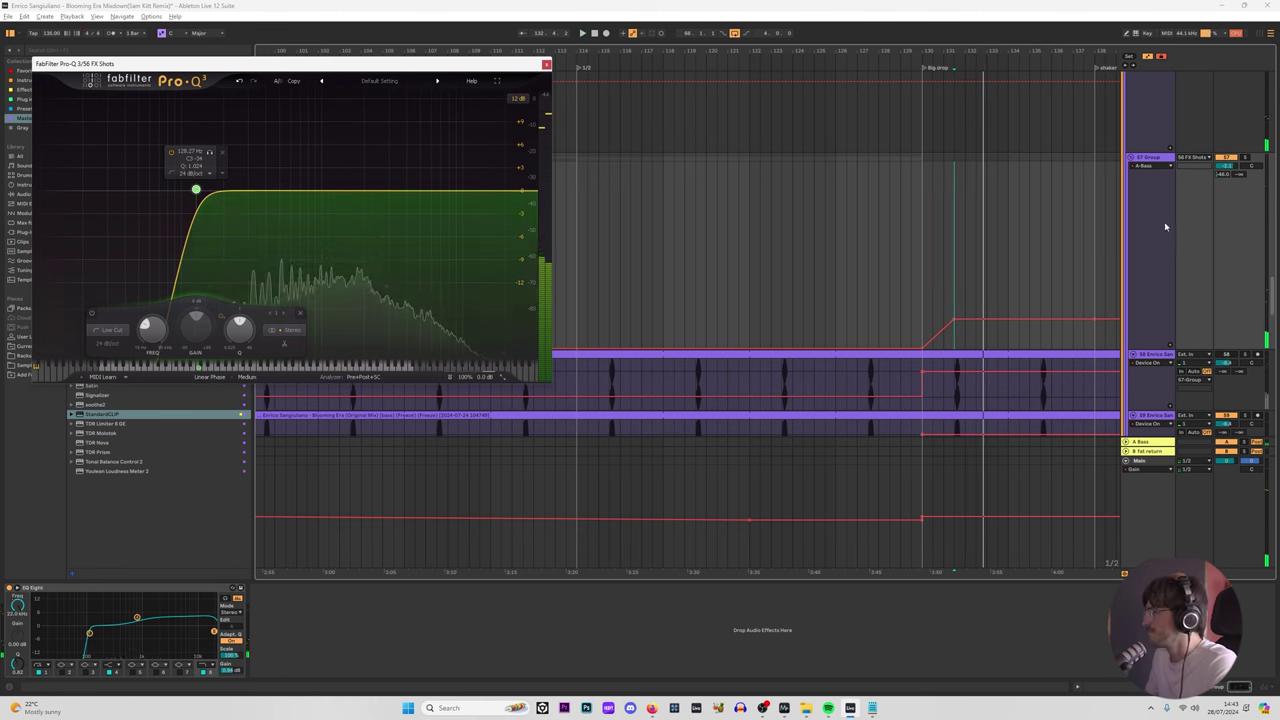
# Step: Replay the FX Shots group, review the clipping in its StandardCLIP and close both plugin windows
pyautogui.press('Up')
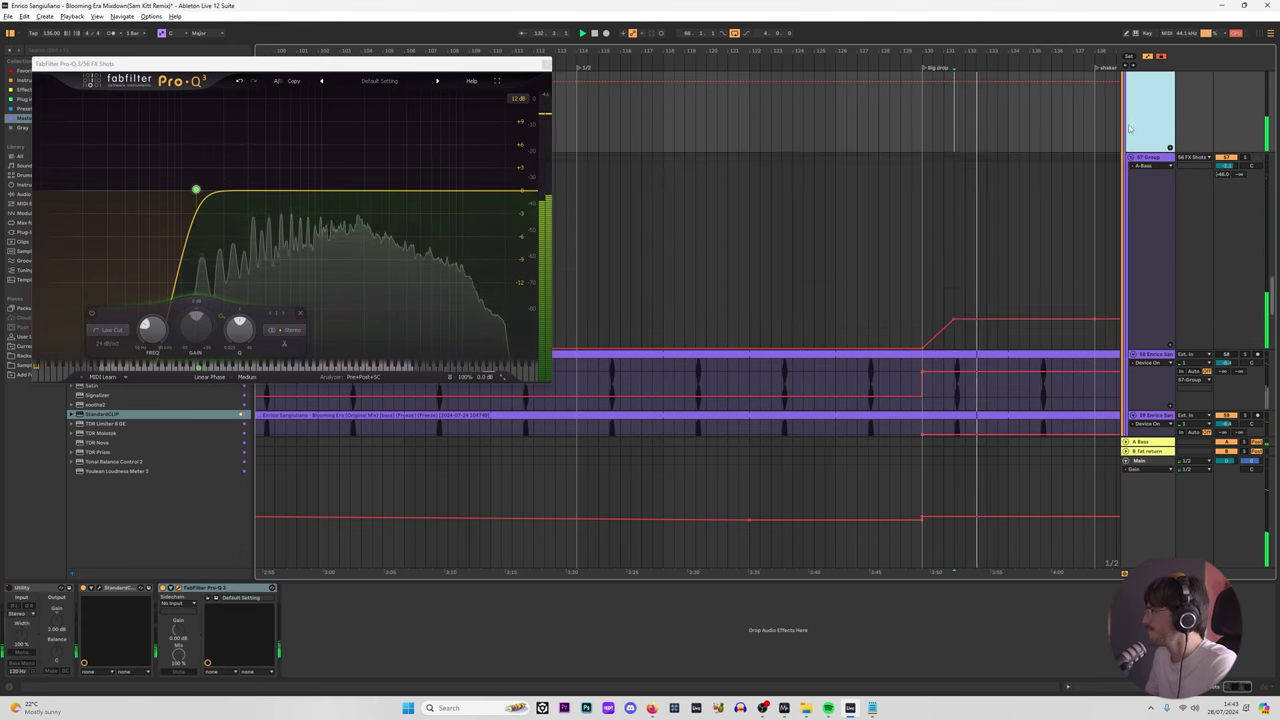
pyautogui.press('space')
pyautogui.press('space')
pyautogui.click(100, 588)
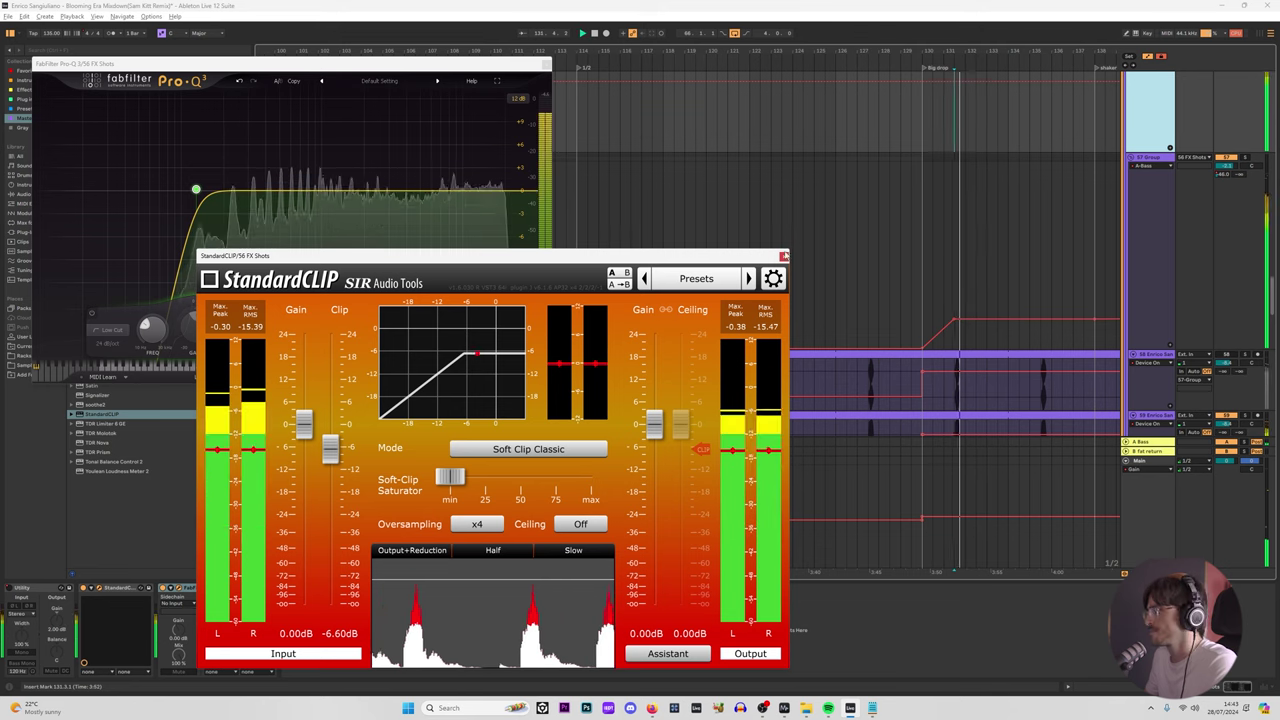
pyautogui.click(784, 257)
pyautogui.press('space')
pyautogui.press('space')
pyautogui.click(546, 64)
# Step: Play around the Big drop and examine the FX Shots group and the tracks in its nested bass group
pyautogui.scroll(4, 1040, 264)
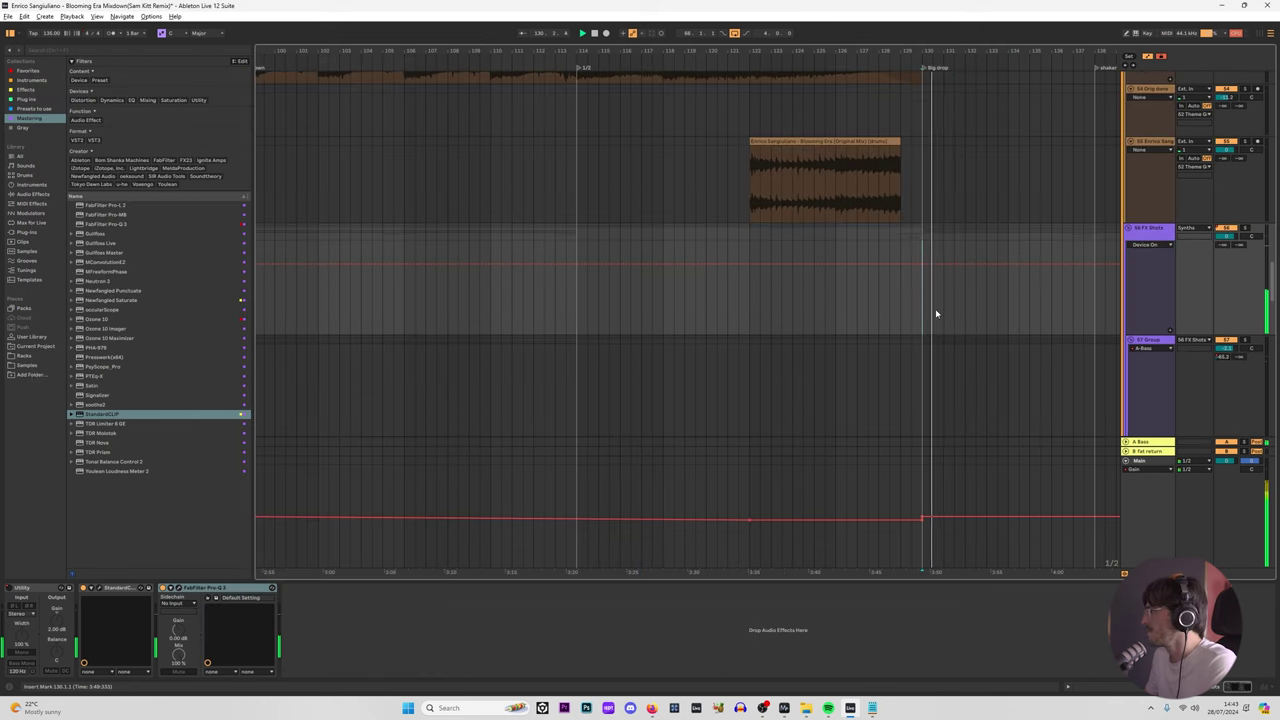
pyautogui.scroll(3, 948, 312)
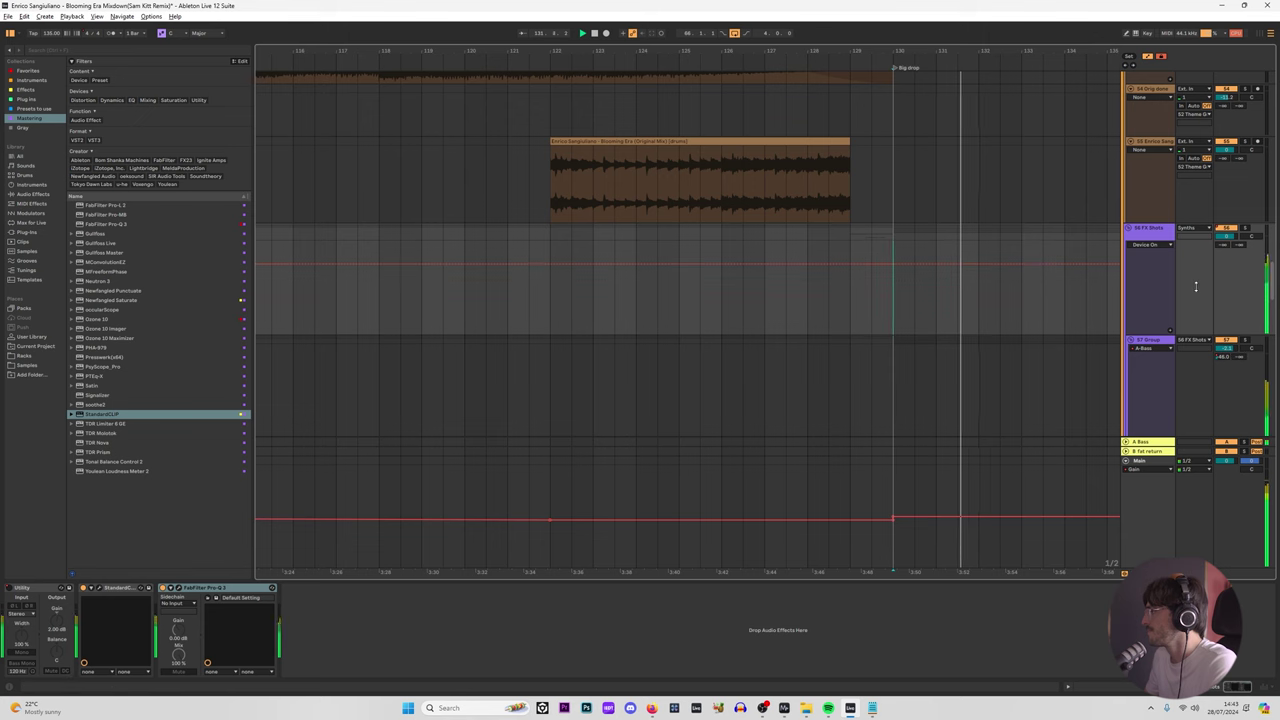
pyautogui.scroll(-3, 1120, 279)
pyautogui.scroll(5, 947, 297)
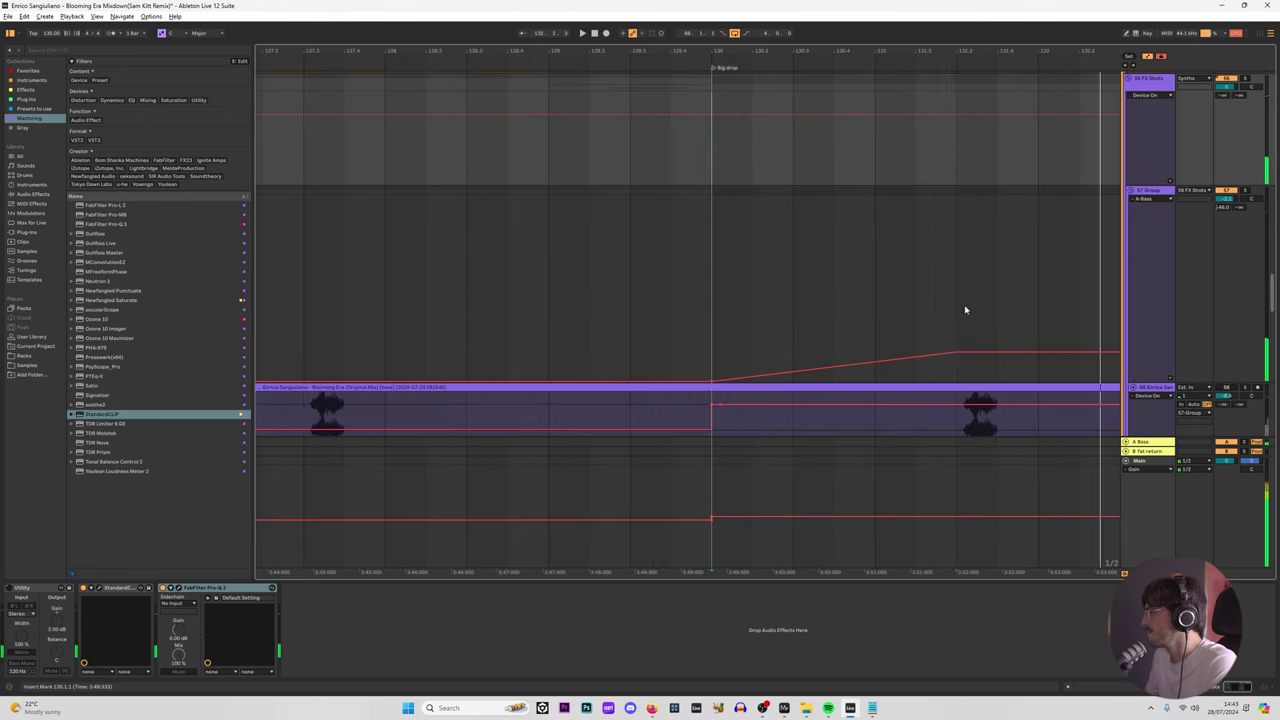
pyautogui.click(971, 305)
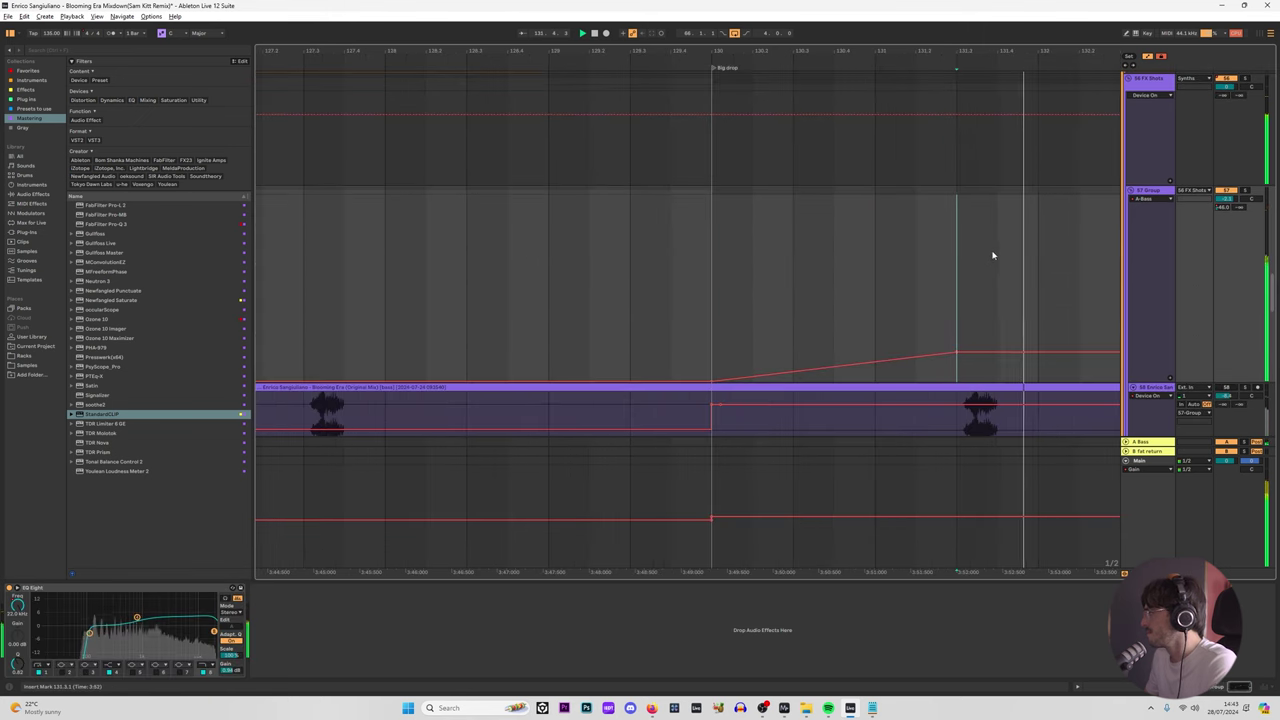
pyautogui.click(884, 145)
pyautogui.scroll(-10, 900, 148)
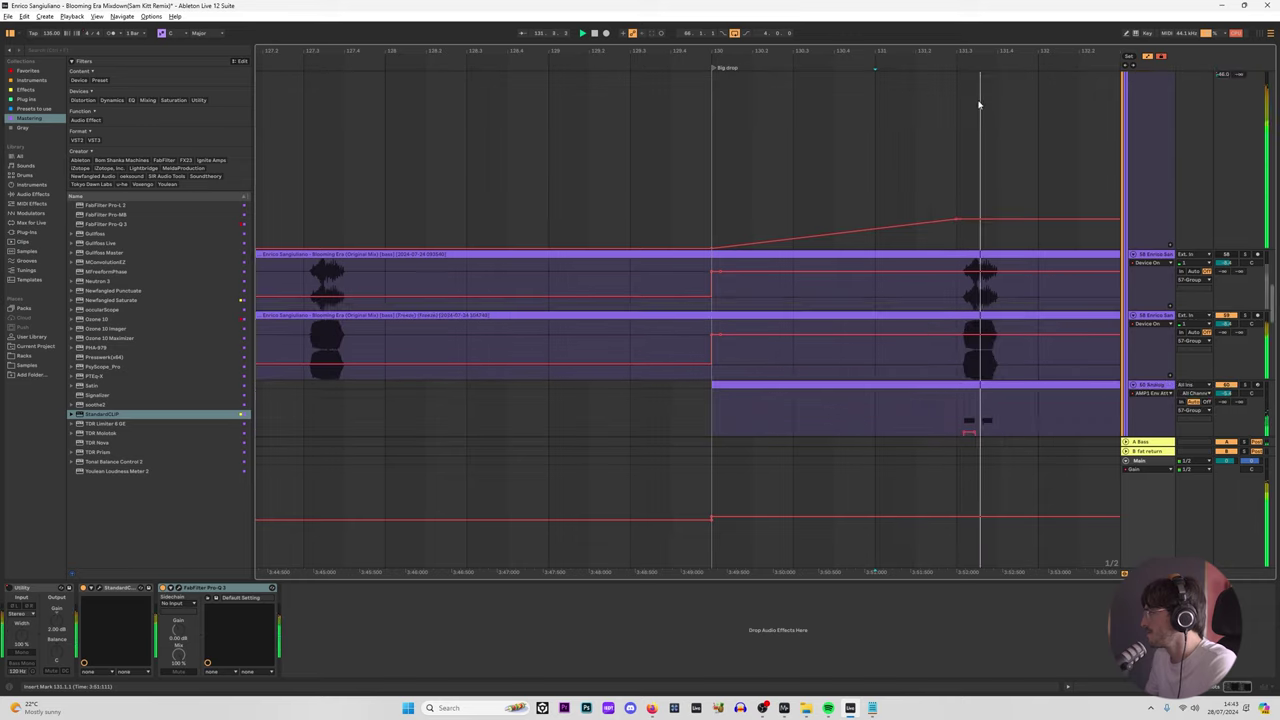
pyautogui.click(887, 272)
pyautogui.press('space')
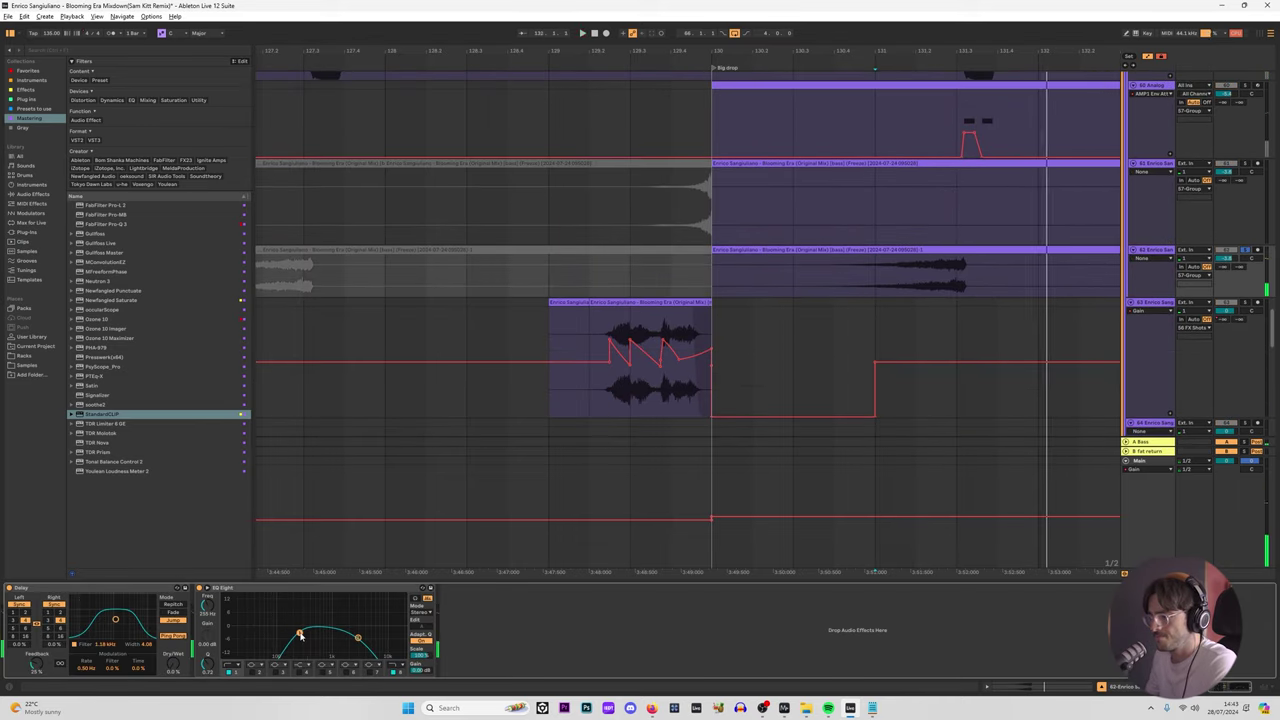
# Step: Examine the remaining FX Shots tracks and the FX/Texture group while playing from just before the Big drop
pyautogui.scroll(-3, 917, 372)
pyautogui.scroll(-4, 751, 324)
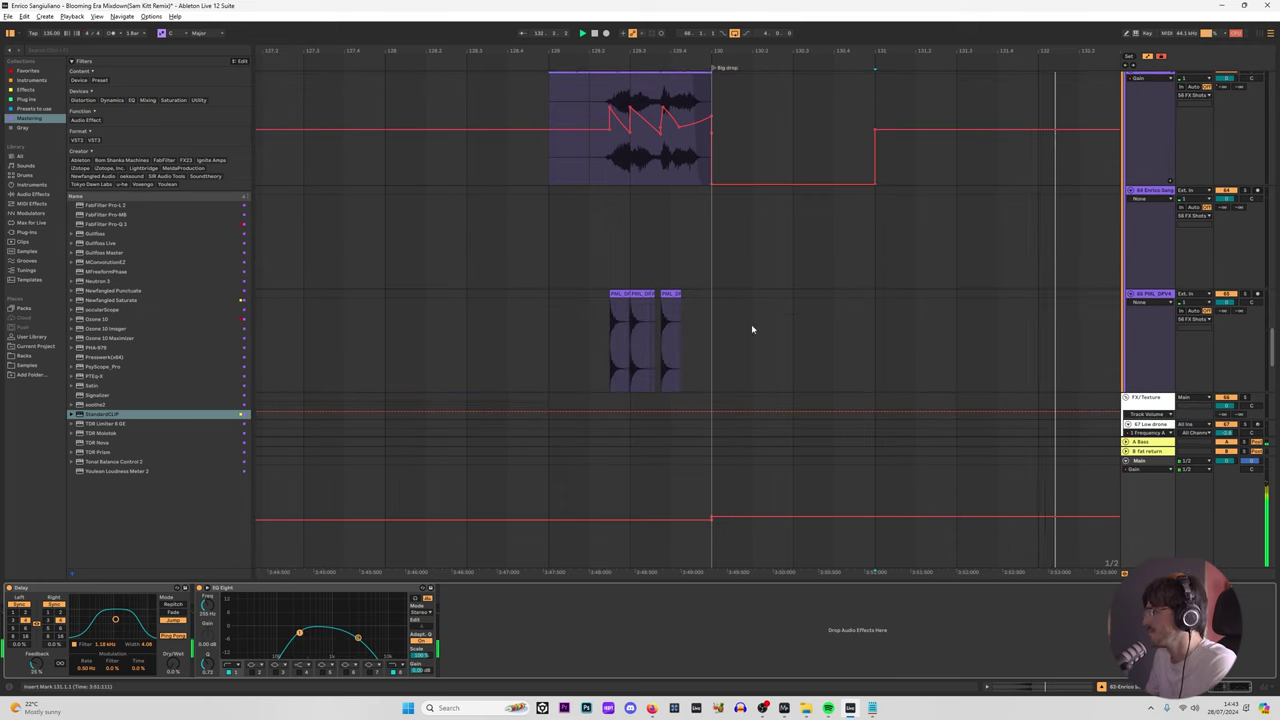
pyautogui.click(614, 314)
pyautogui.scroll(-5, 620, 318)
pyautogui.scroll(-3, 623, 319)
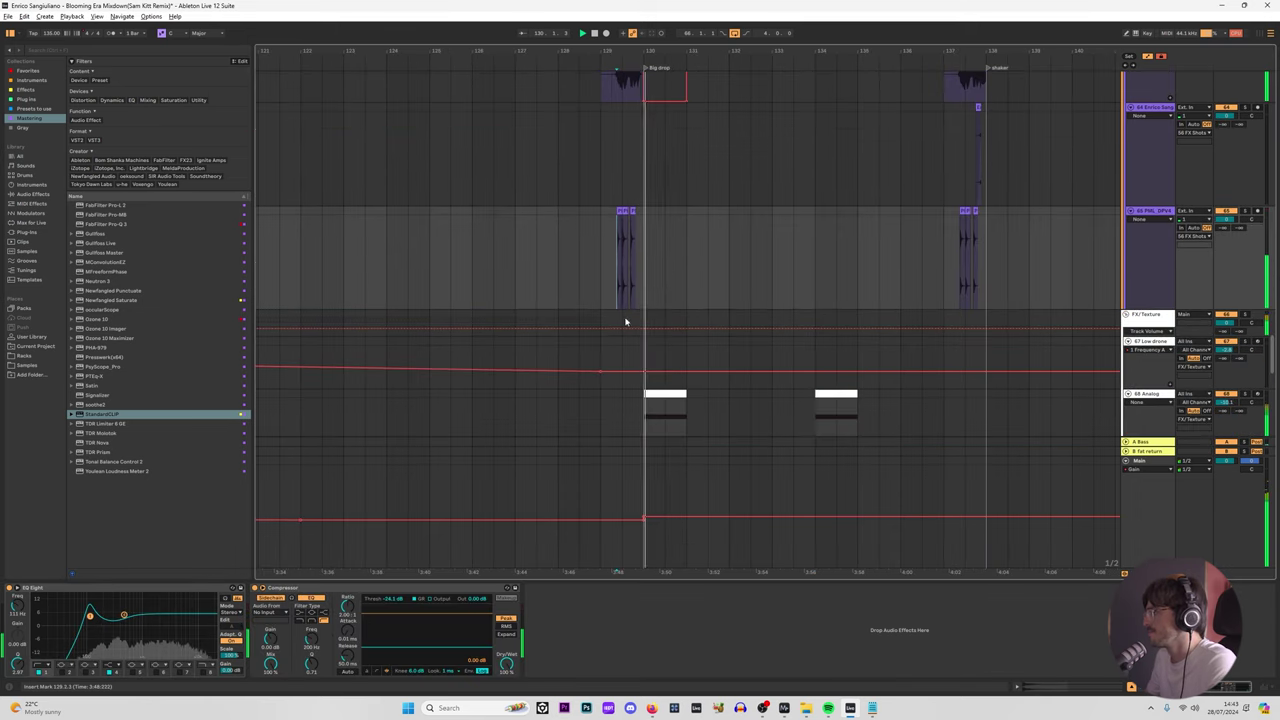
pyautogui.scroll(-3, 659, 333)
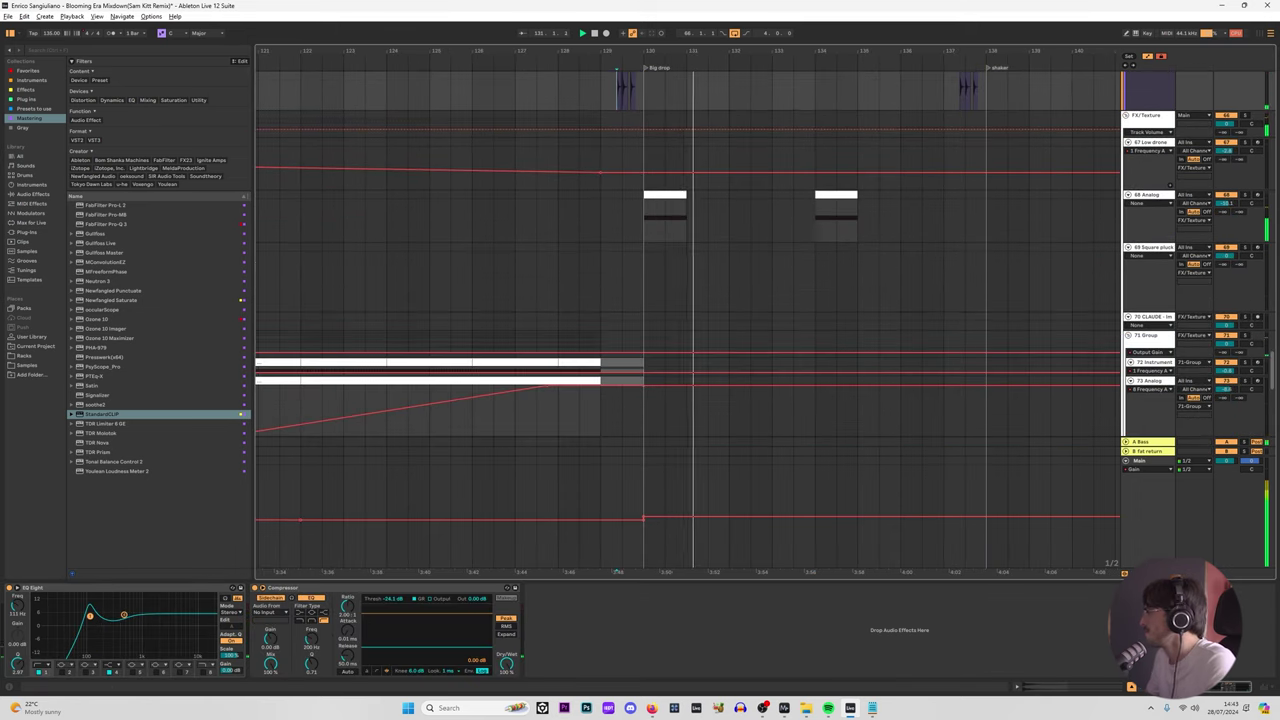
# Step: Open StandardCLIP on the Synths group and play from bar 130 to examine its clipping
pyautogui.moveTo(1271, 362); pyautogui.dragTo(1271, 159)
pyautogui.press('space')
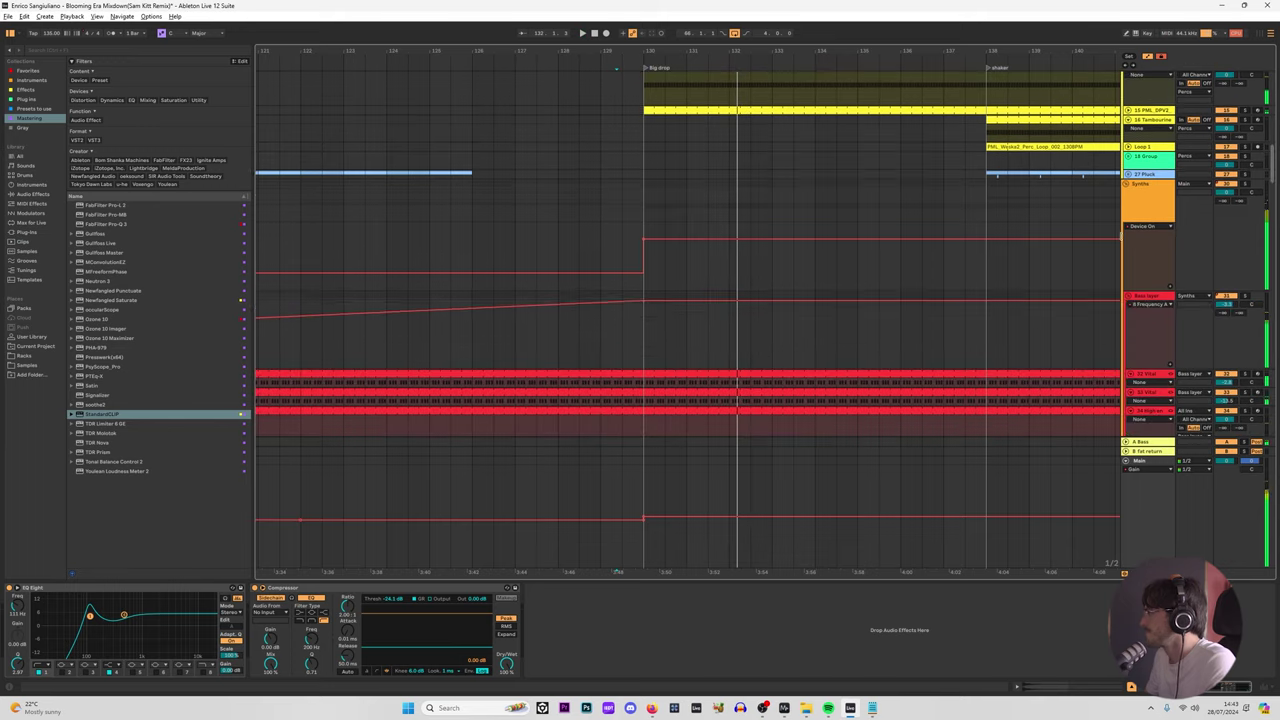
pyautogui.click(1148, 185)
pyautogui.click(643, 208)
pyautogui.click(271, 588)
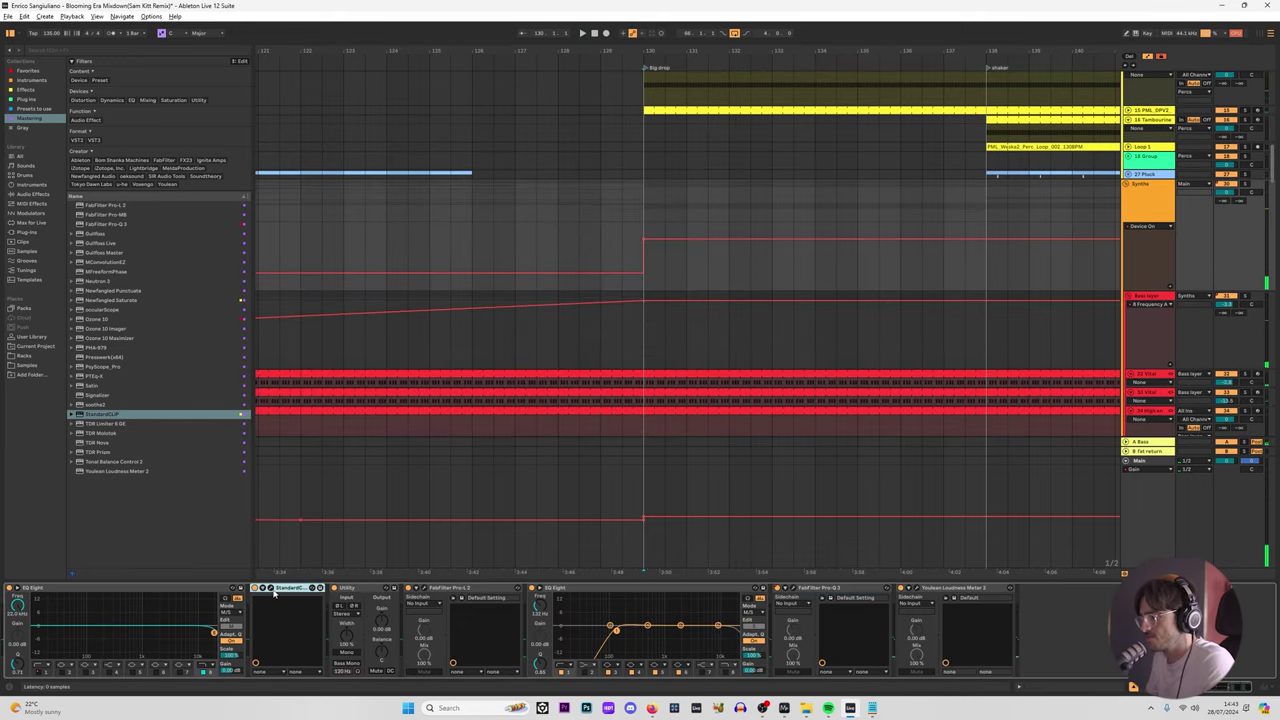
pyautogui.press('space')
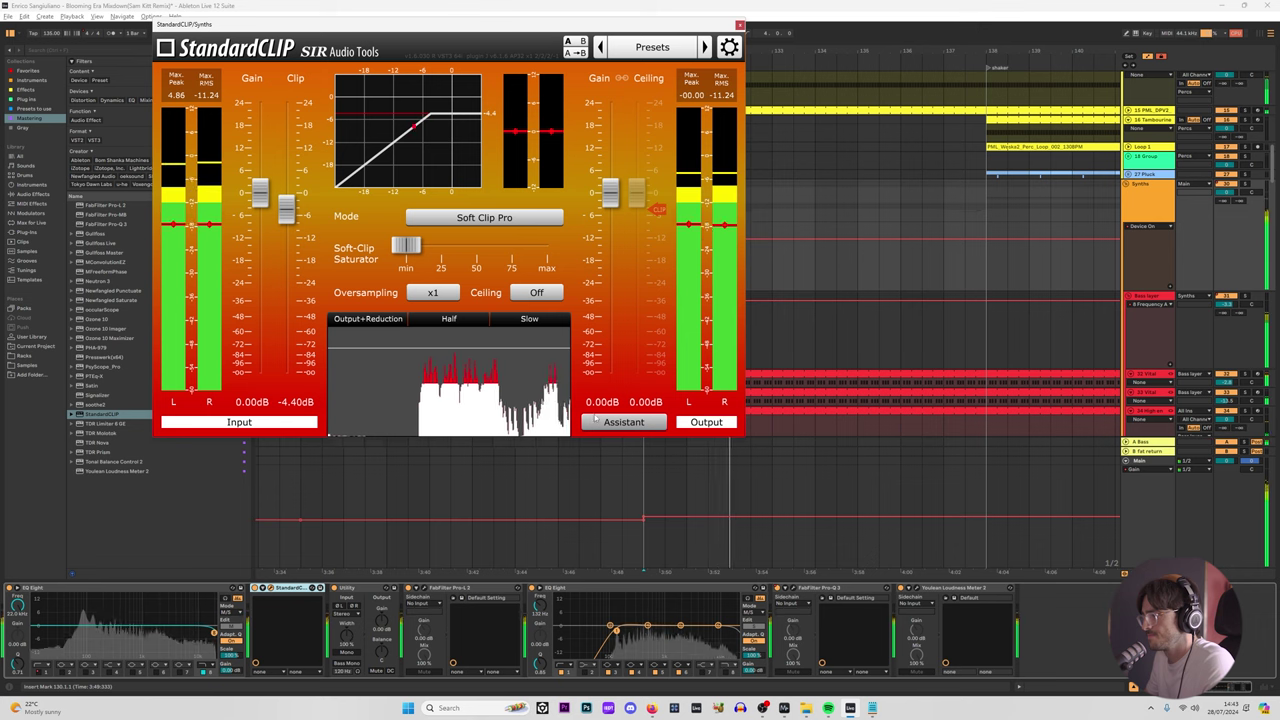
pyautogui.moveTo(610, 192)
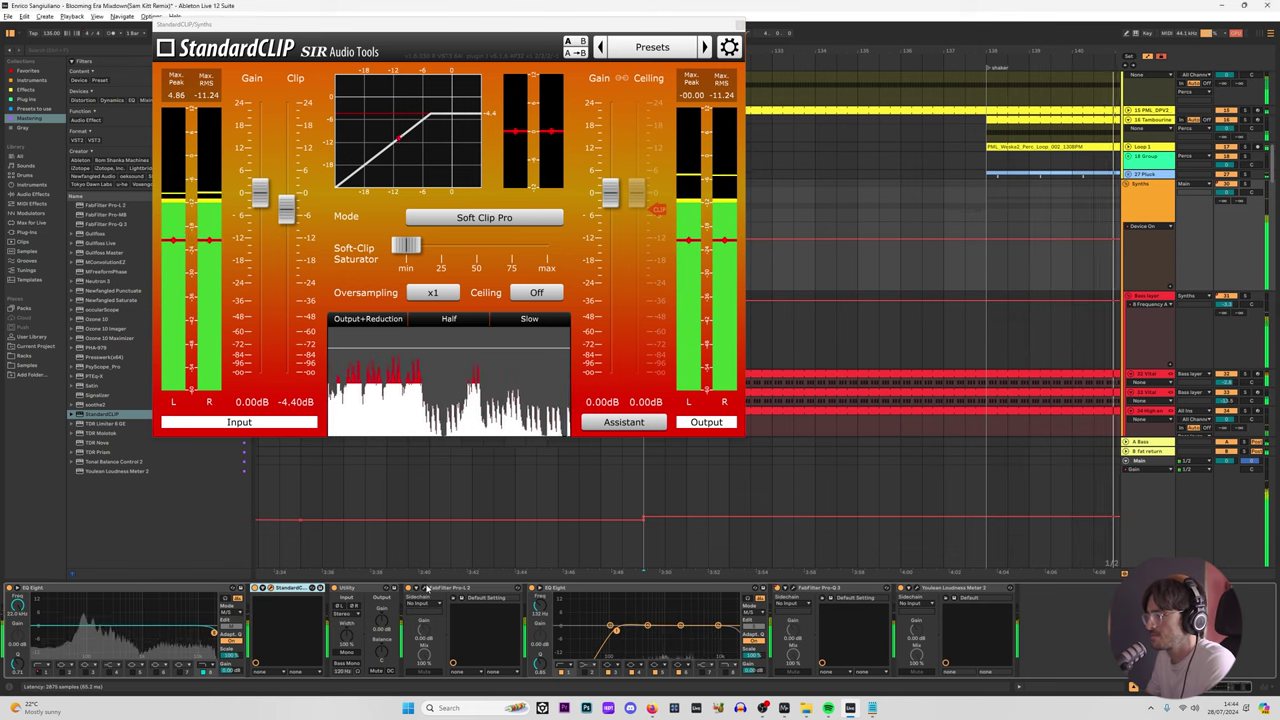
# Step: Set the Pro-L 2 gain on the Synths group to +5.0 dB and close both plugin windows
pyautogui.click(422, 588)
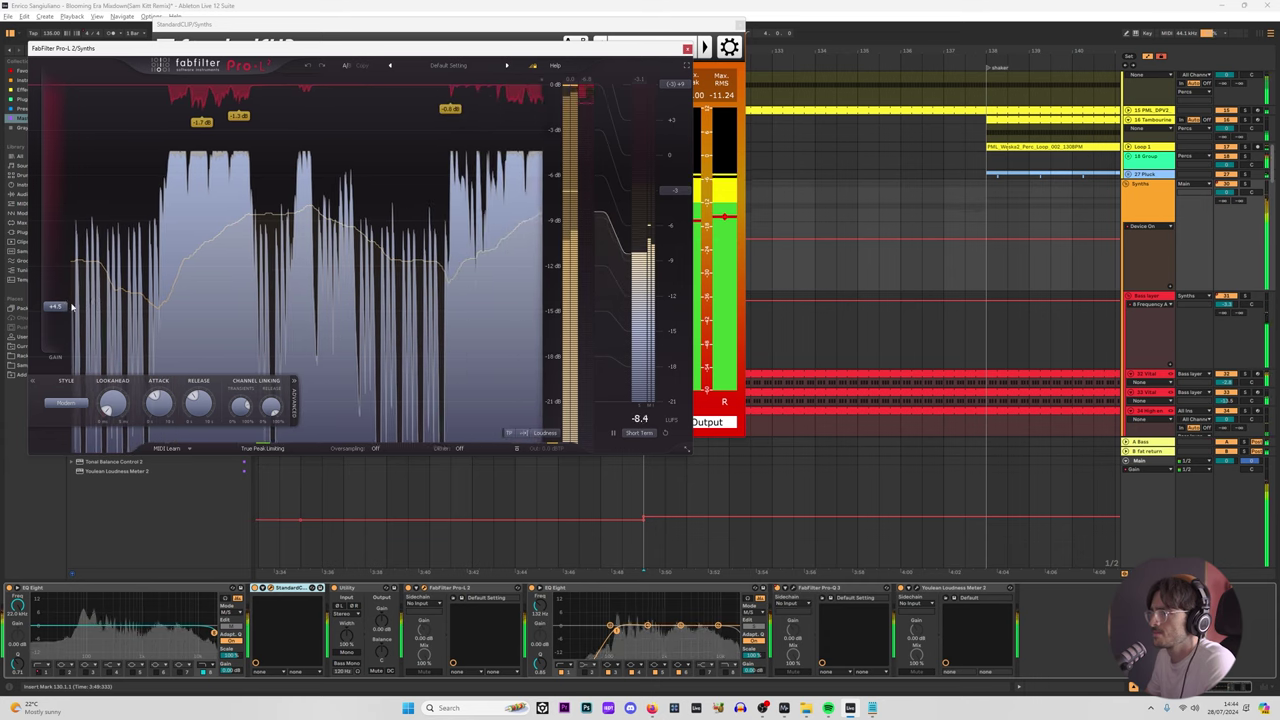
pyautogui.moveTo(57, 308)
pyautogui.moveTo(57, 308); pyautogui.dragTo(57, 303)
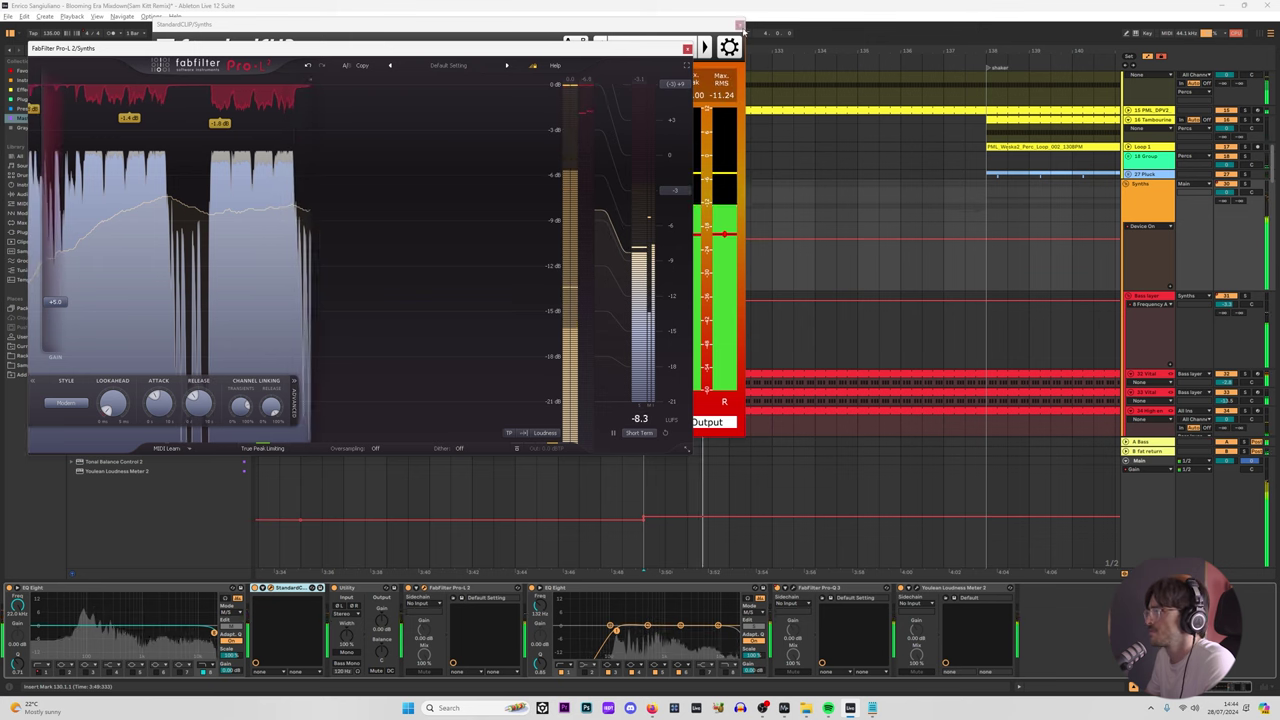
pyautogui.click(740, 24)
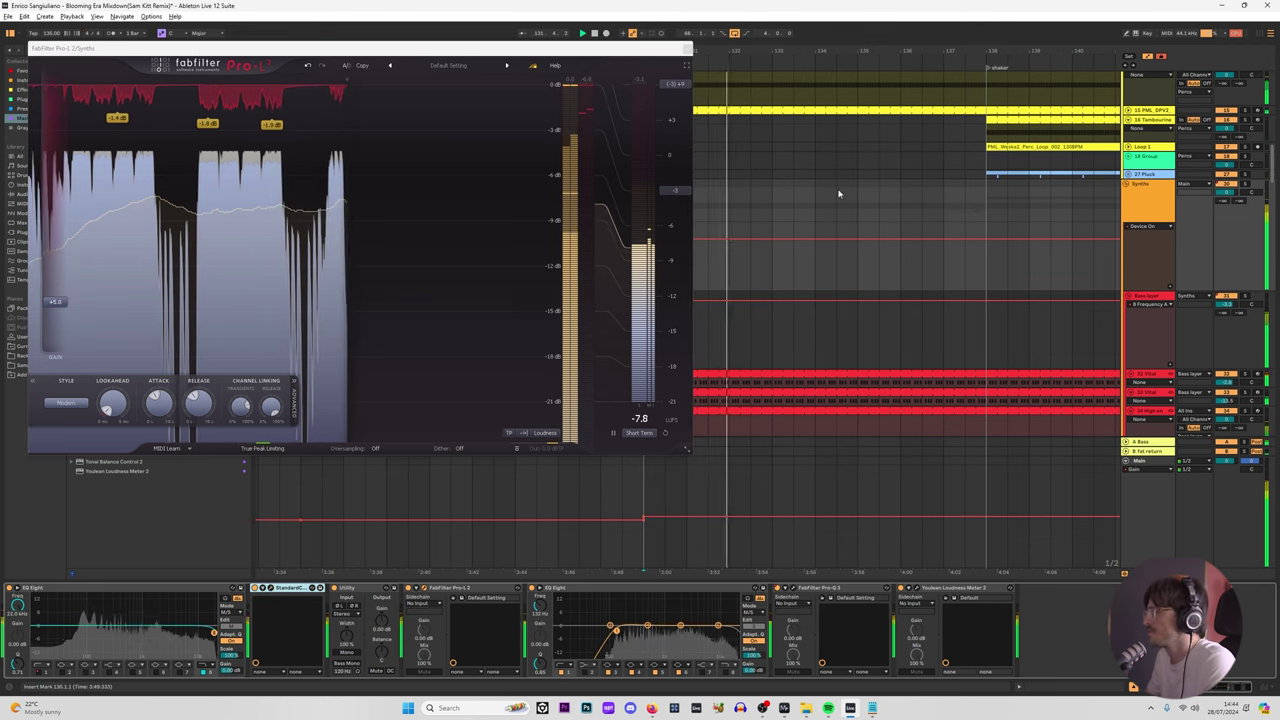
pyautogui.click(687, 48)
# Step: Look through the tracks during playback and inspect the Kick group's device chain up to its StandardCLIP
pyautogui.scroll(-3, 620, 230)
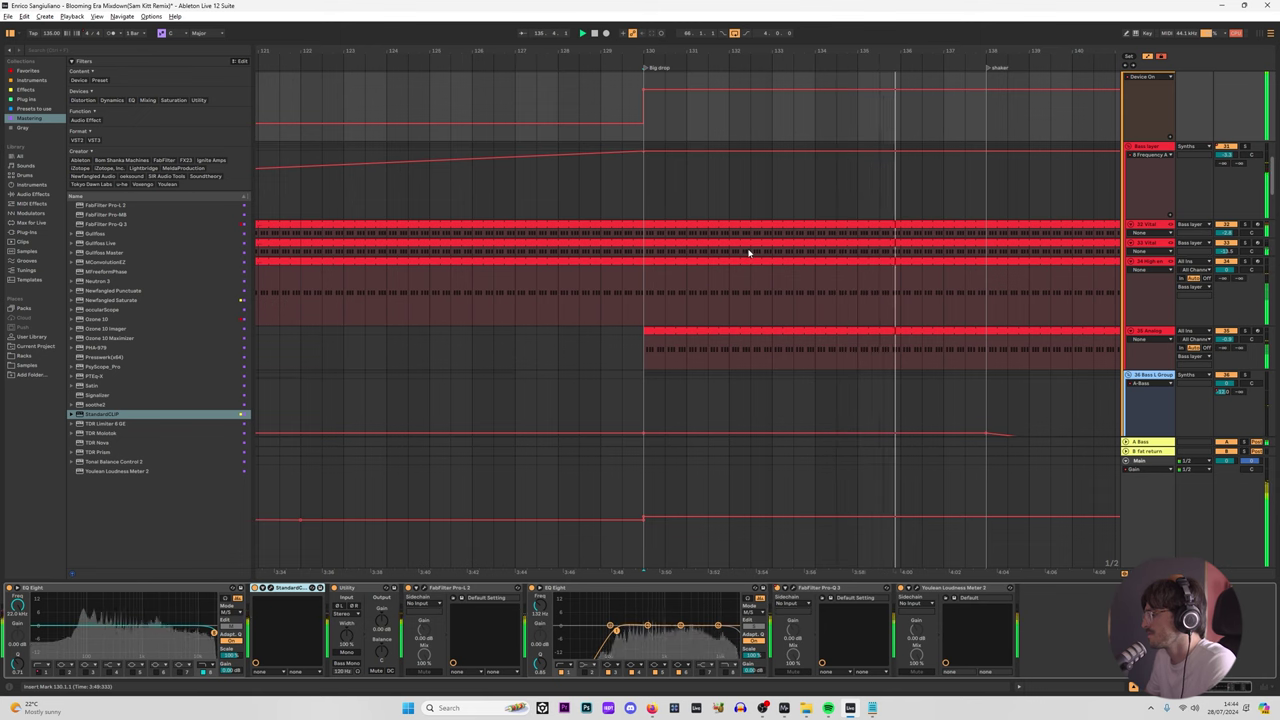
pyautogui.scroll(-10, 770, 240)
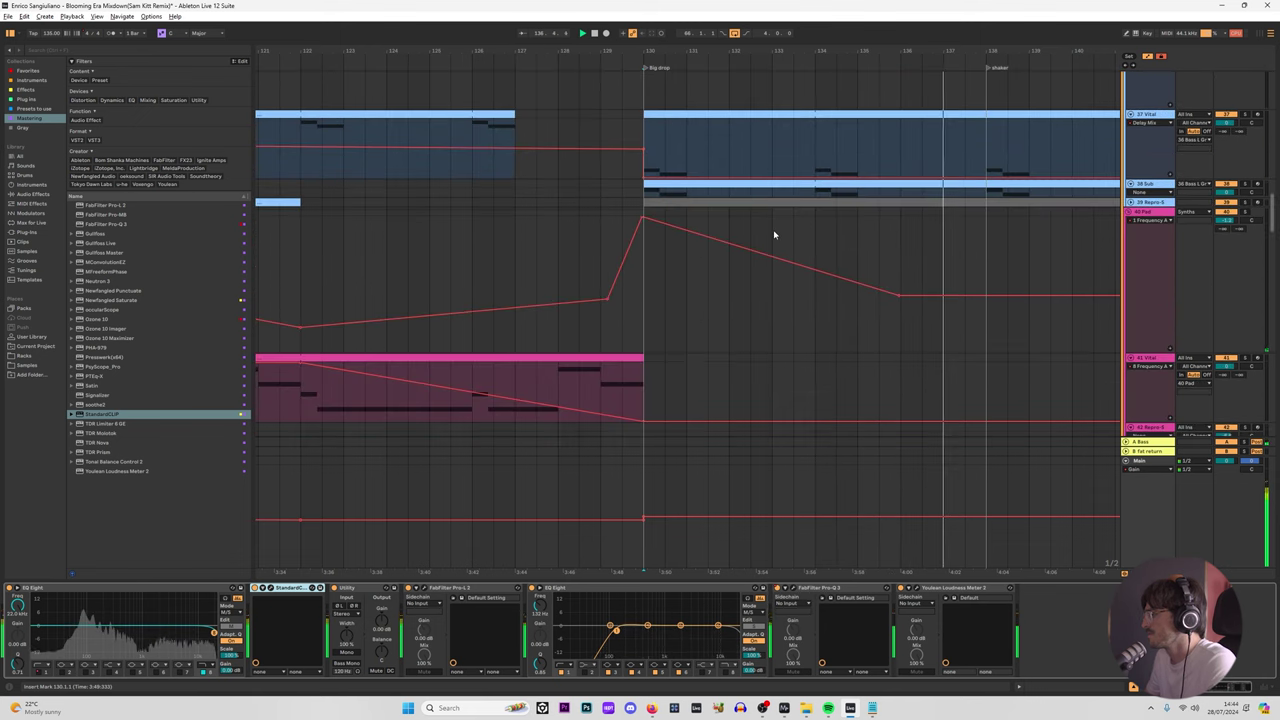
pyautogui.scroll(-10, 1016, 255)
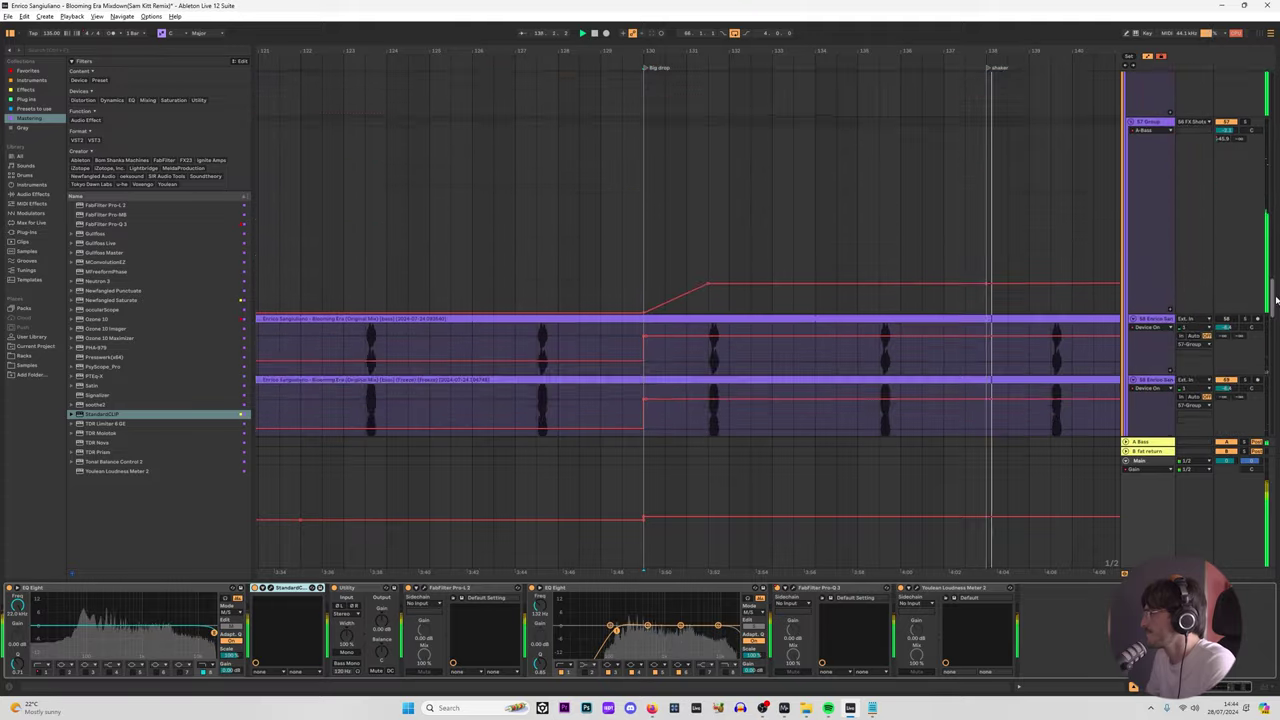
pyautogui.scroll(1, 1160, 186)
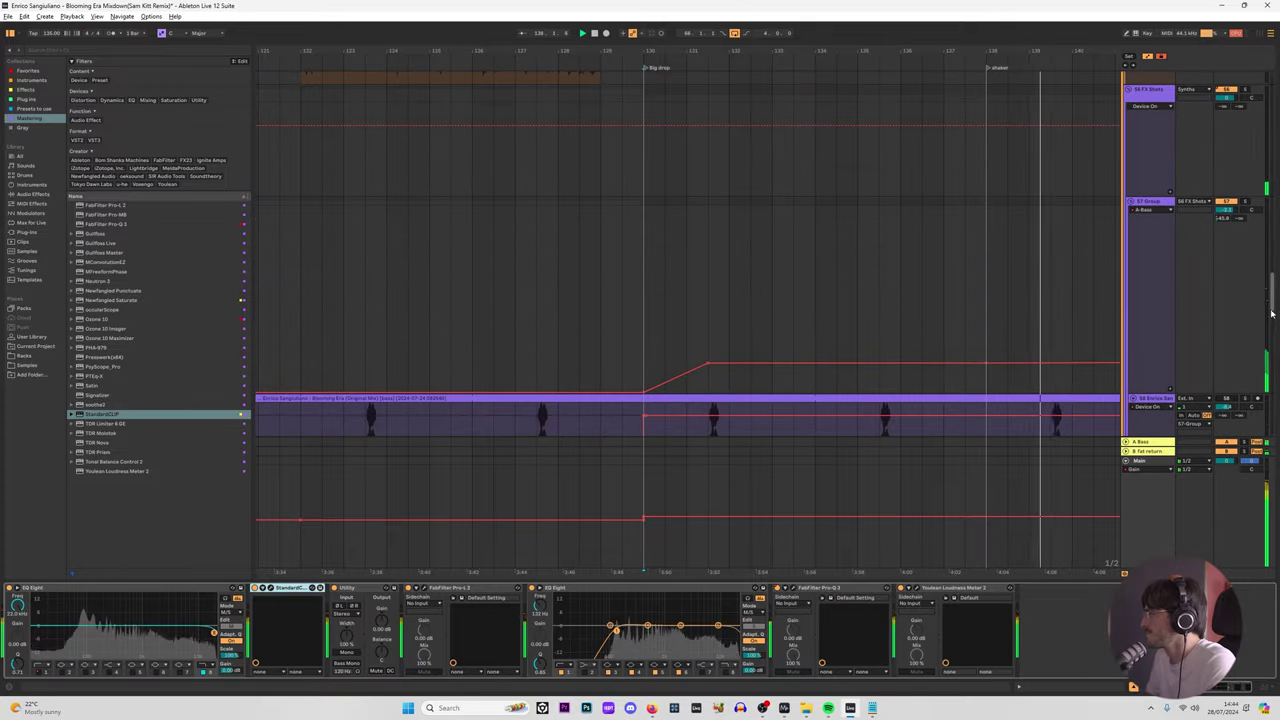
pyautogui.moveTo(1268, 394); pyautogui.dragTo(1278, 167)
pyautogui.scroll(5, 1120, 185)
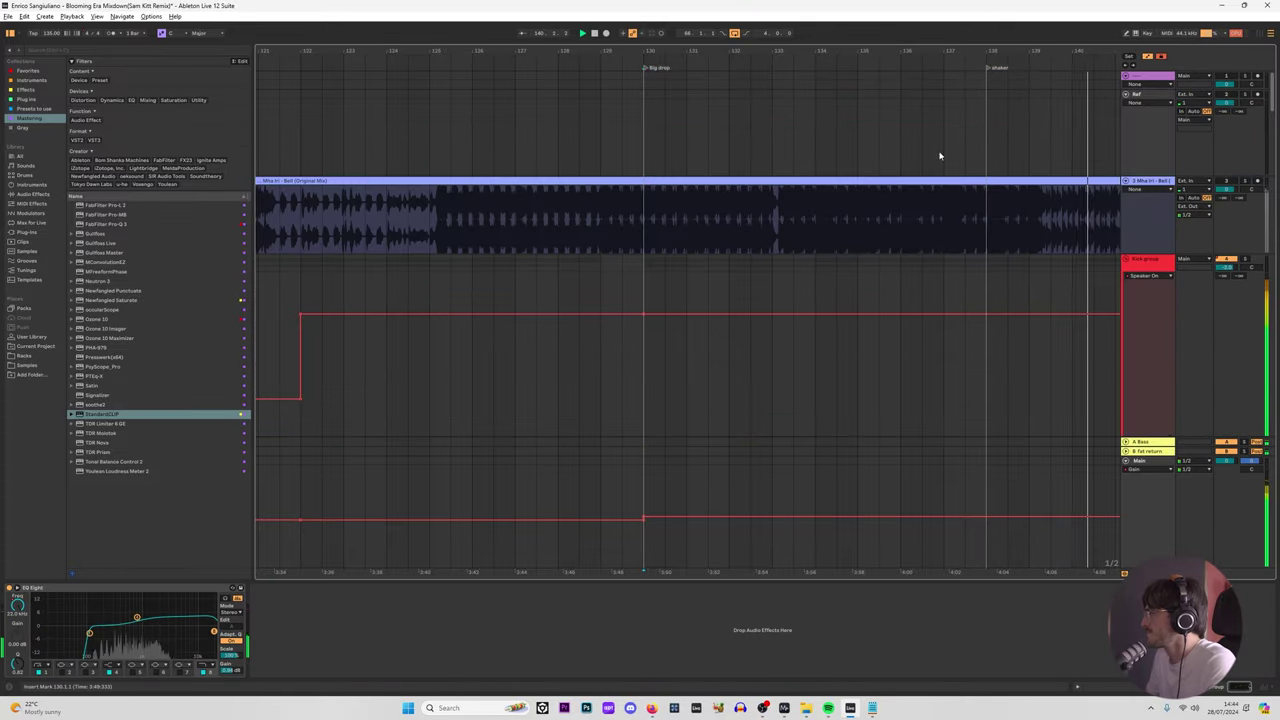
pyautogui.click(1125, 162)
pyautogui.click(1122, 160)
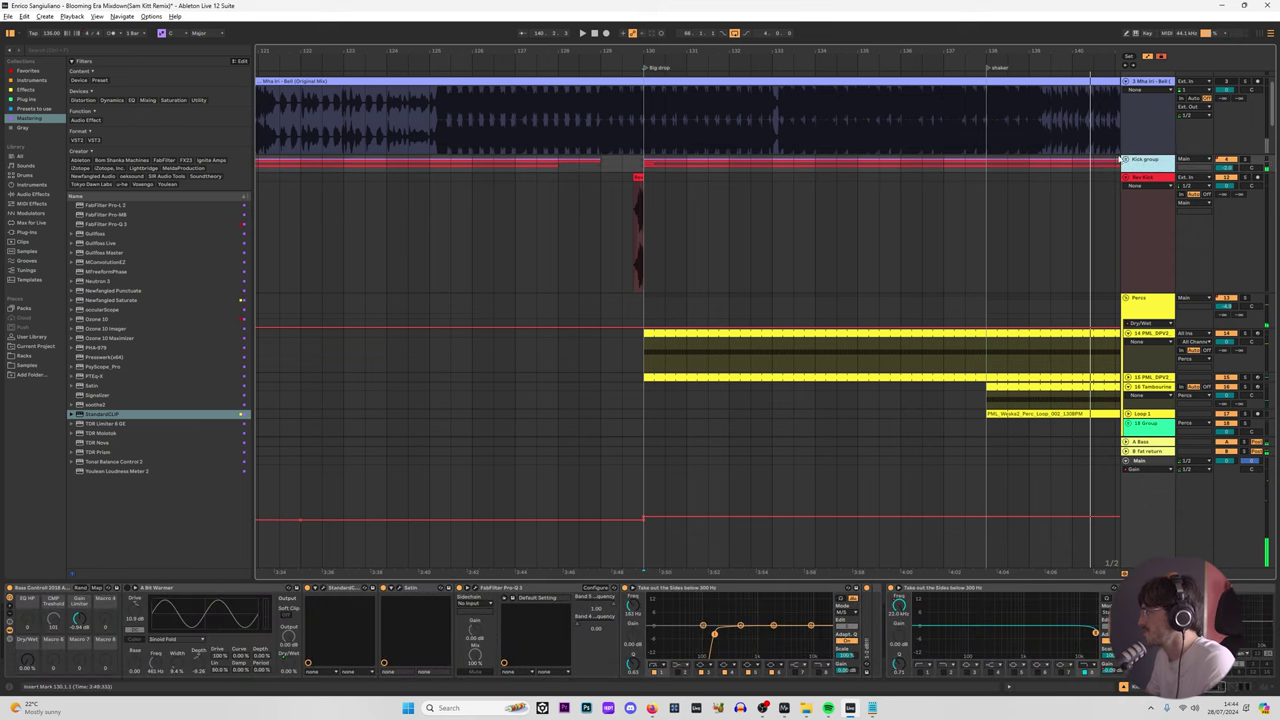
pyautogui.click(1125, 160)
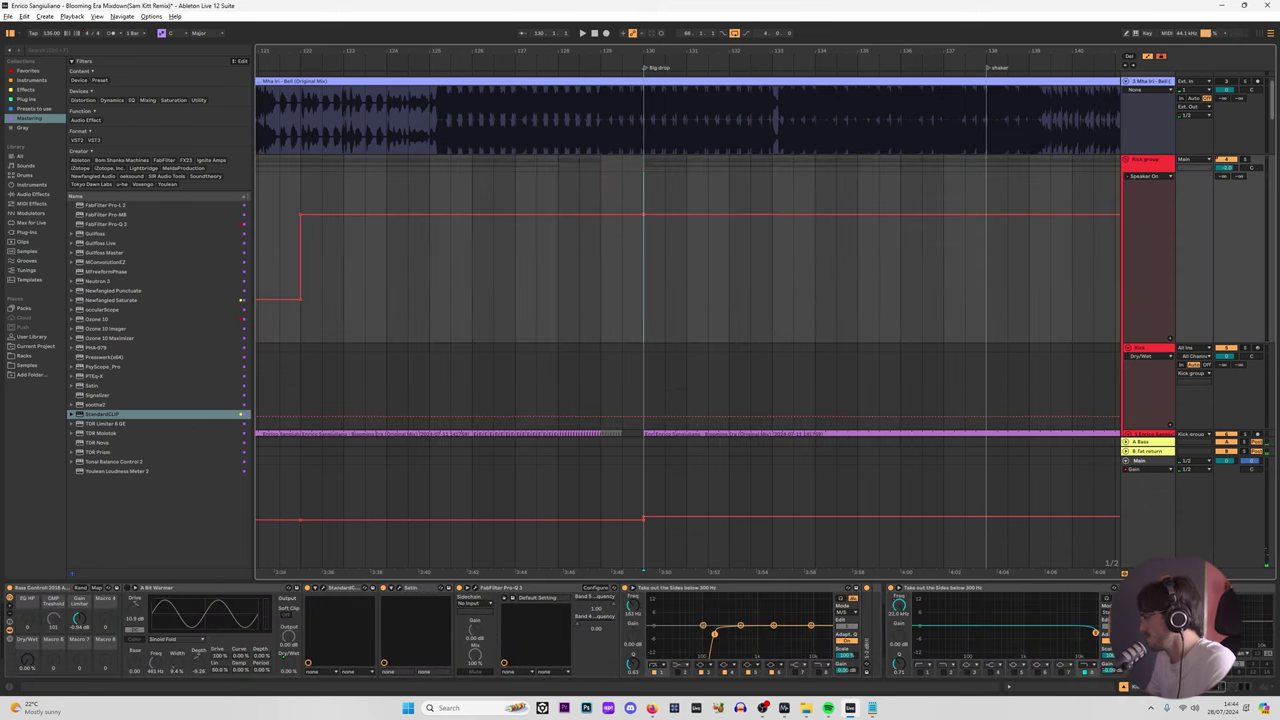
pyautogui.moveTo(1210, 690); pyautogui.dragTo(1230, 689)
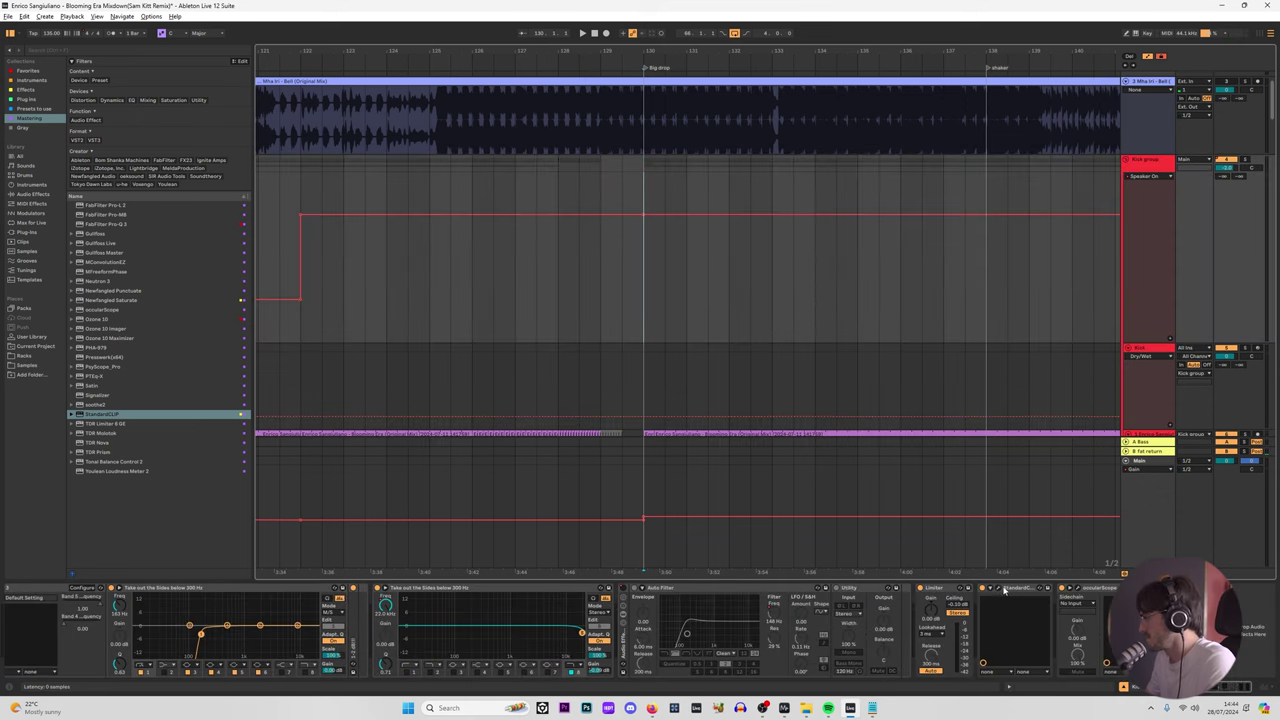
# Step: Open the Kick group's StandardCLIP, play the soloed group from the Big drop and compare it against bypass
pyautogui.click(1004, 589)
pyautogui.press('space')
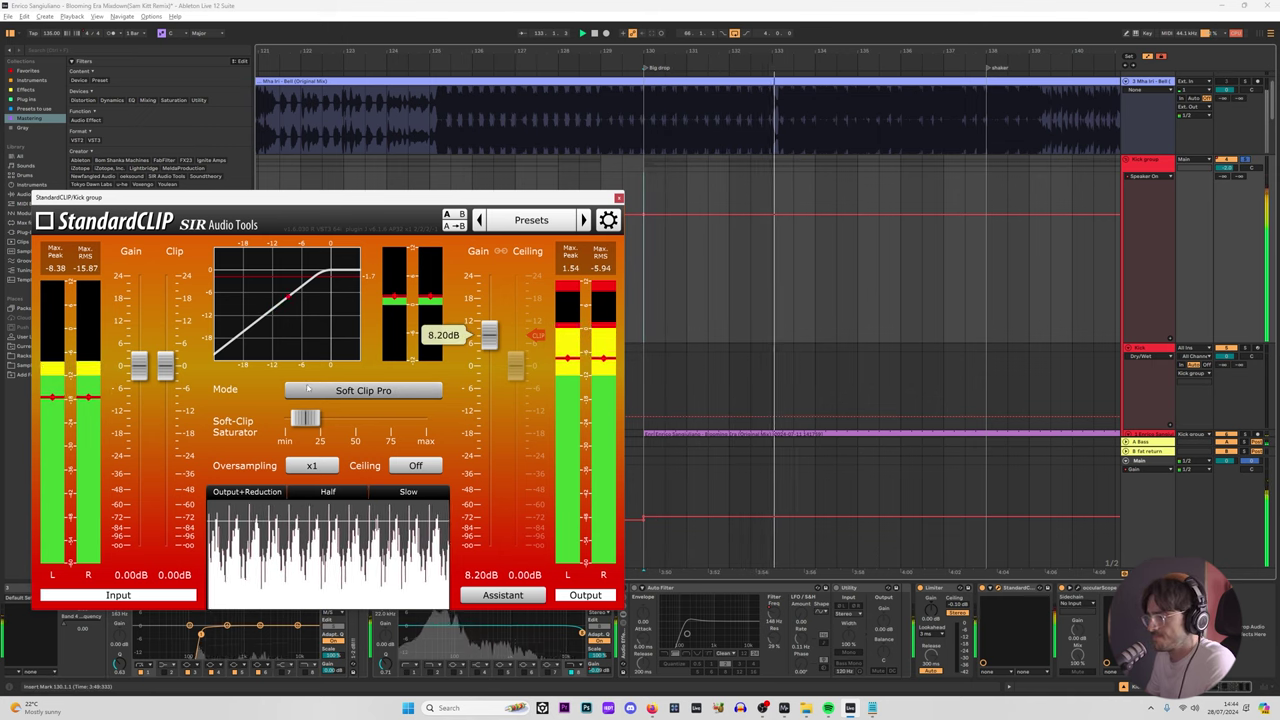
pyautogui.moveTo(306, 418)
pyautogui.mouseDown()
pyautogui.moveTo(286, 418)
pyautogui.moveTo(307, 412)
pyautogui.mouseUp()
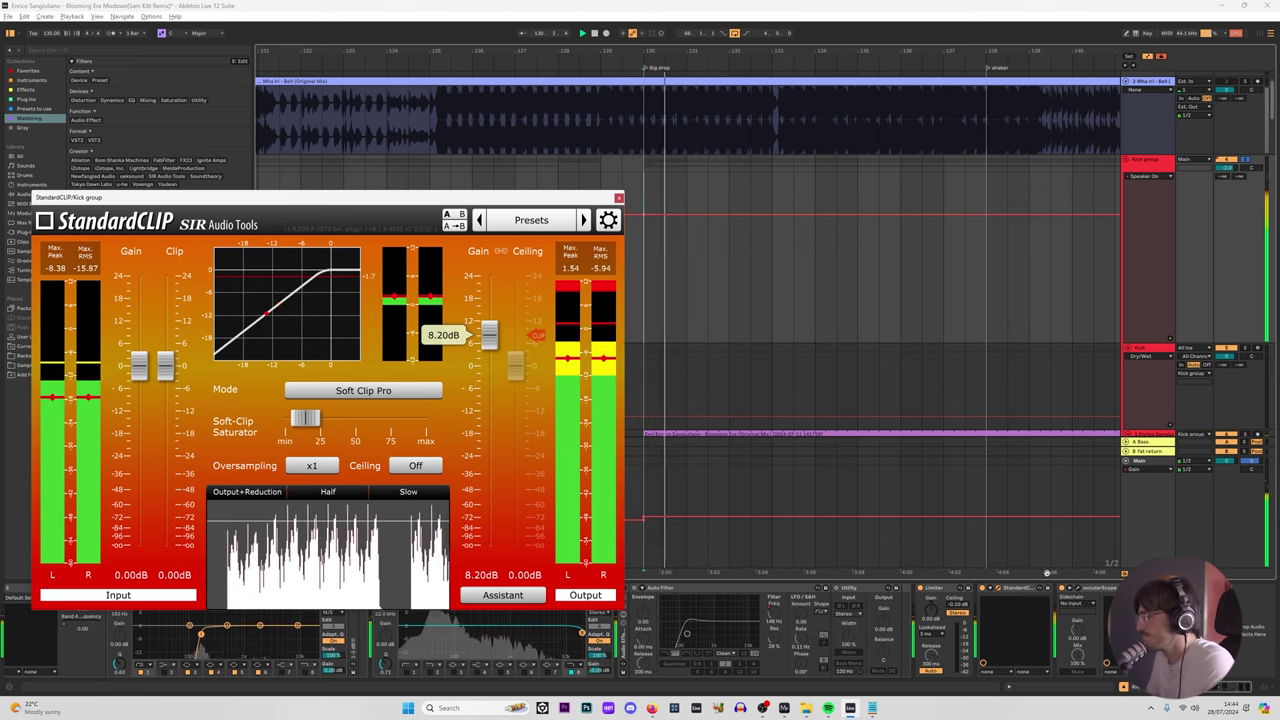
pyautogui.click(983, 589)
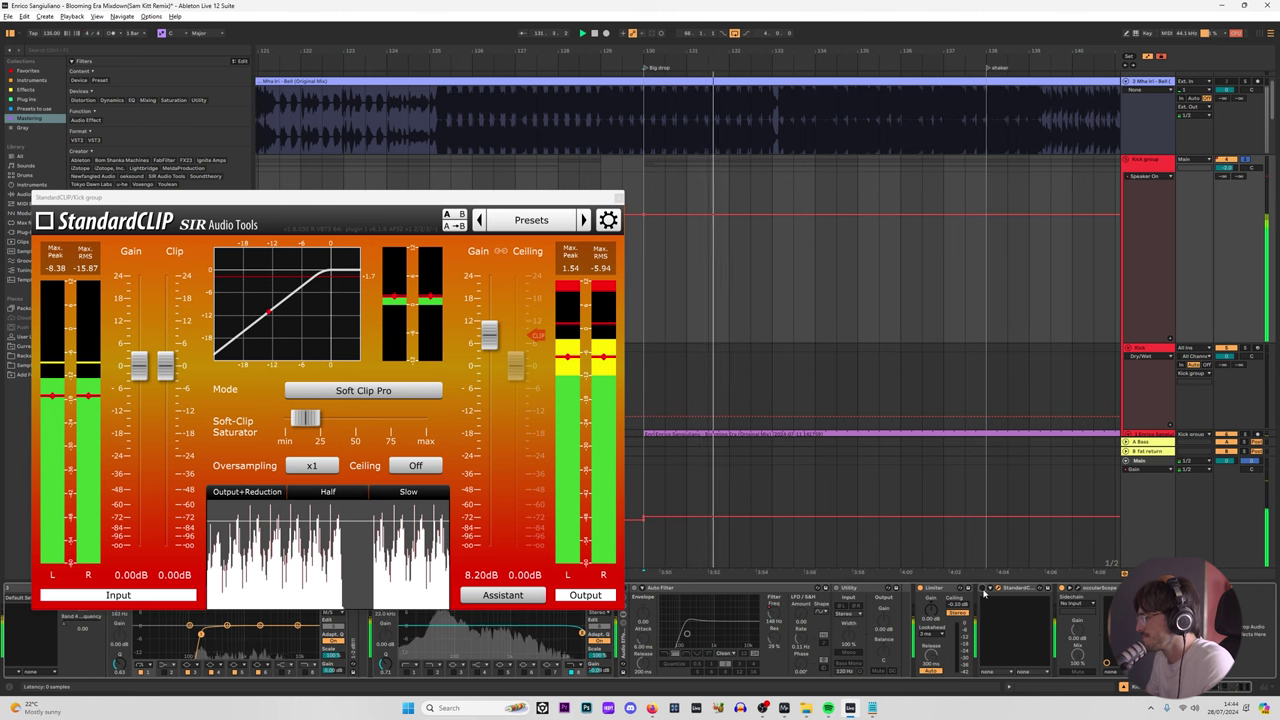
pyautogui.click(983, 590)
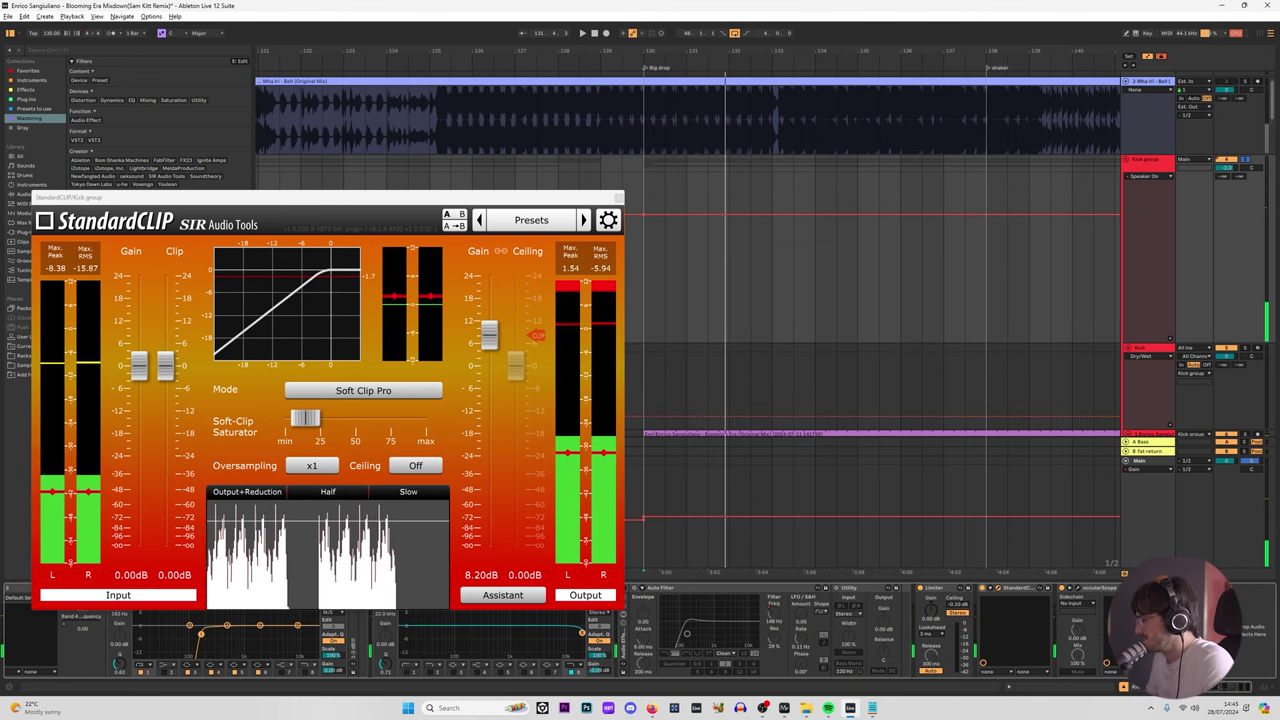
# Step: Move StandardCLIP aside and solo the kick sampler track inside the Kick group, playing it from the Big drop
pyautogui.moveTo(1240, 689); pyautogui.dragTo(1211, 690)
pyautogui.press('space')
pyautogui.moveTo(549, 201); pyautogui.dragTo(631, 94)
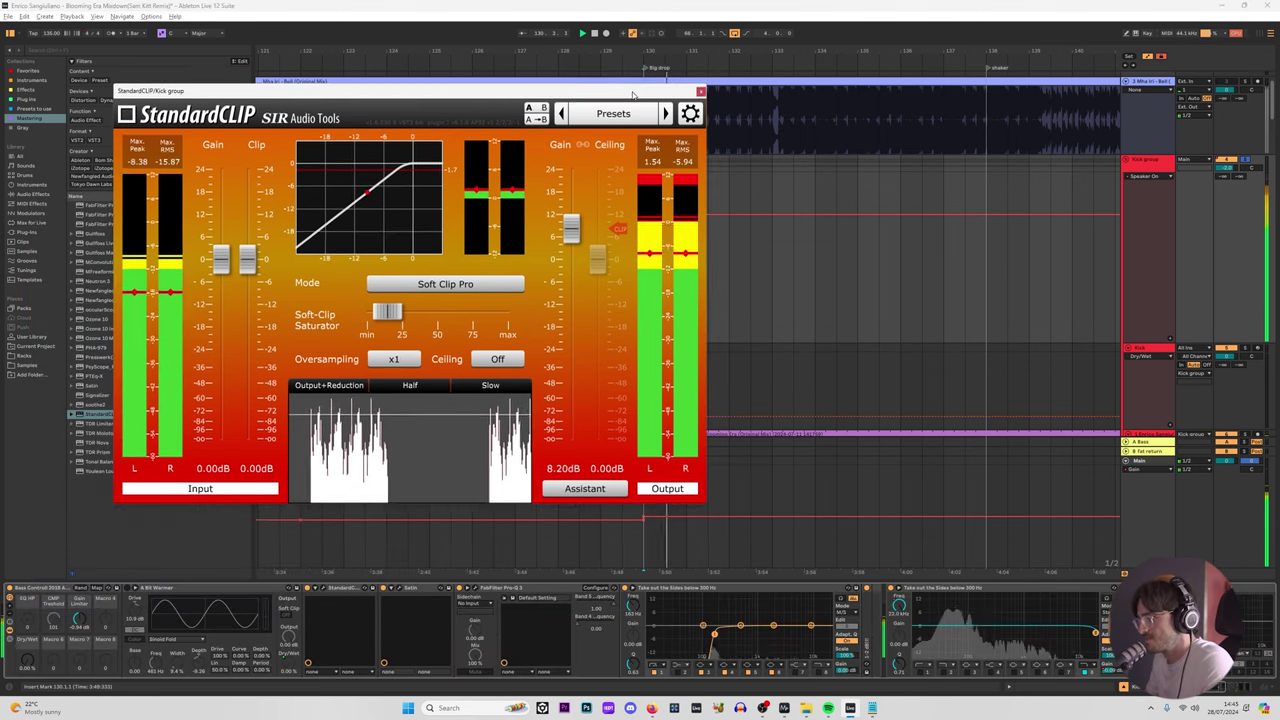
pyautogui.scroll(-5, 1150, 320)
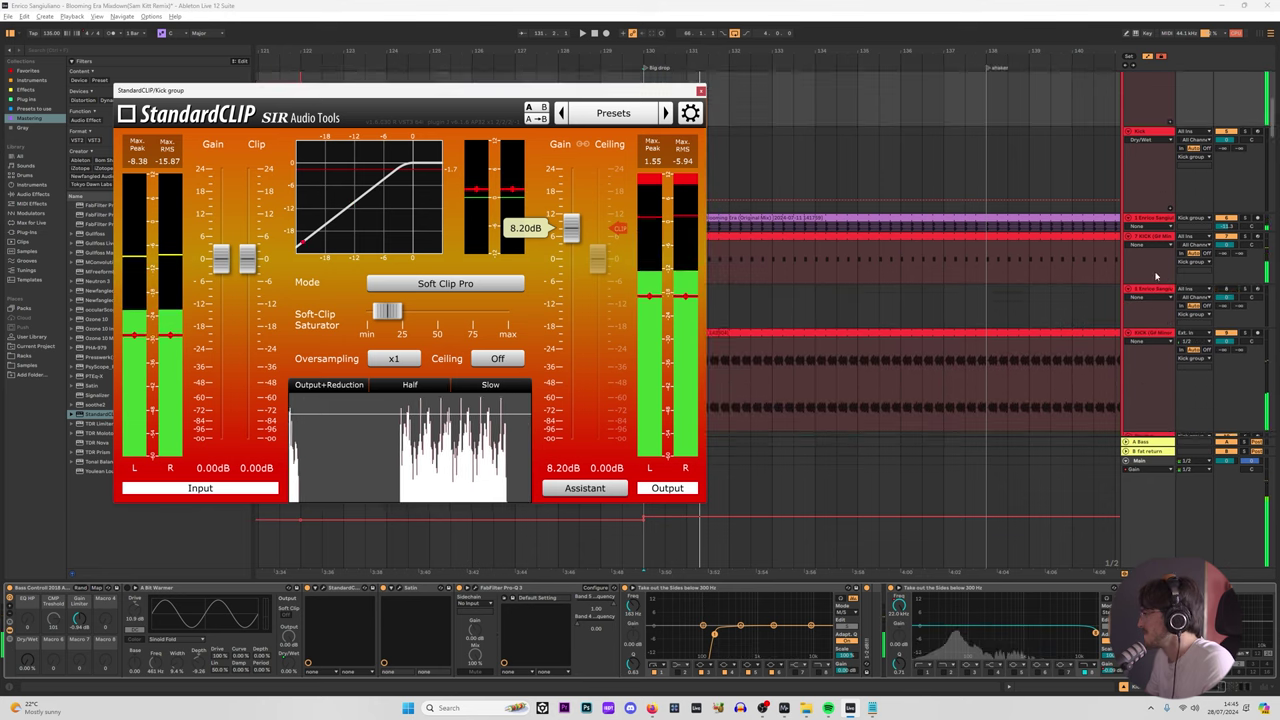
pyautogui.click(1145, 268)
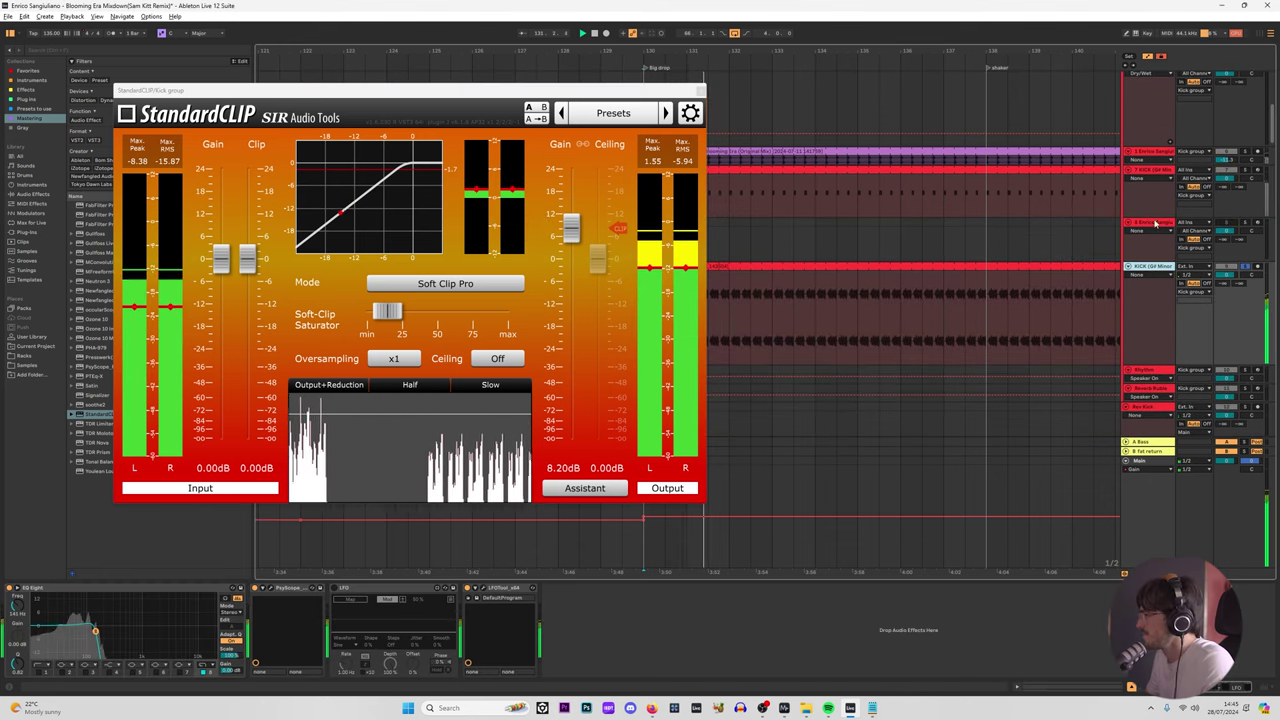
pyautogui.click(1242, 170)
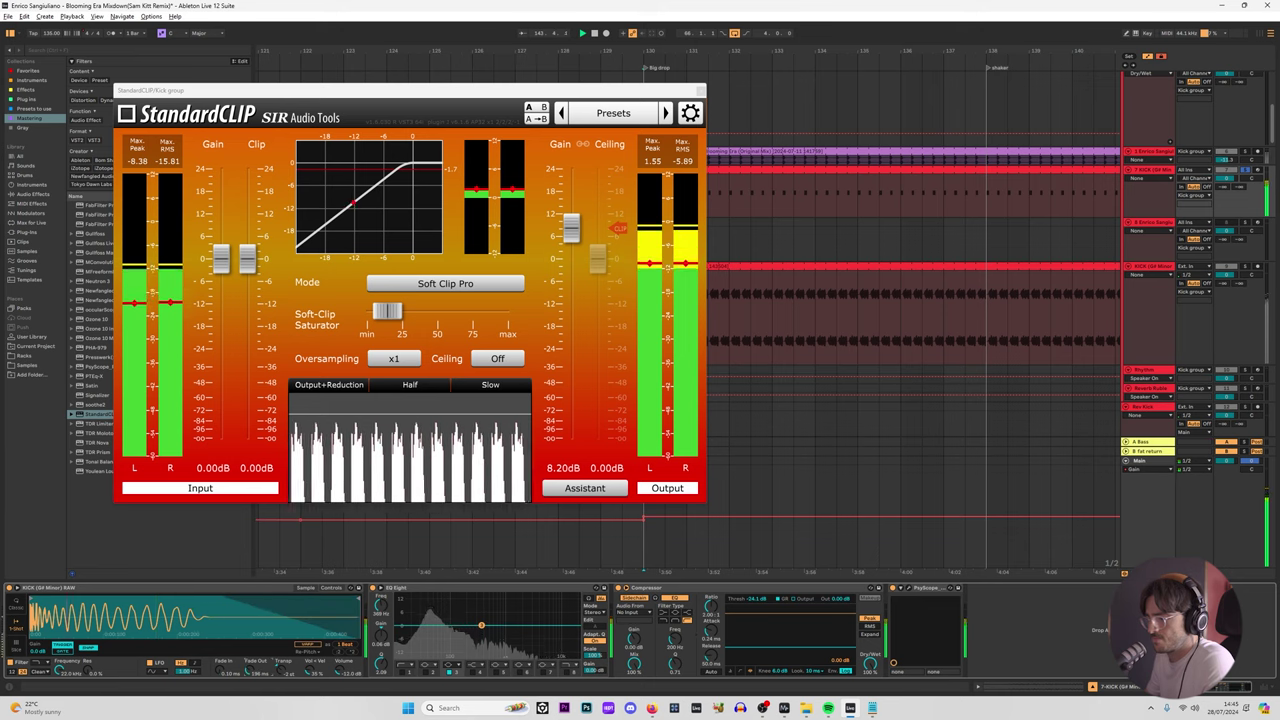
# Step: Audition shorter end points for the kick sample, restore its full length and adjust its fade-out
pyautogui.moveTo(350, 601); pyautogui.dragTo(271, 602)
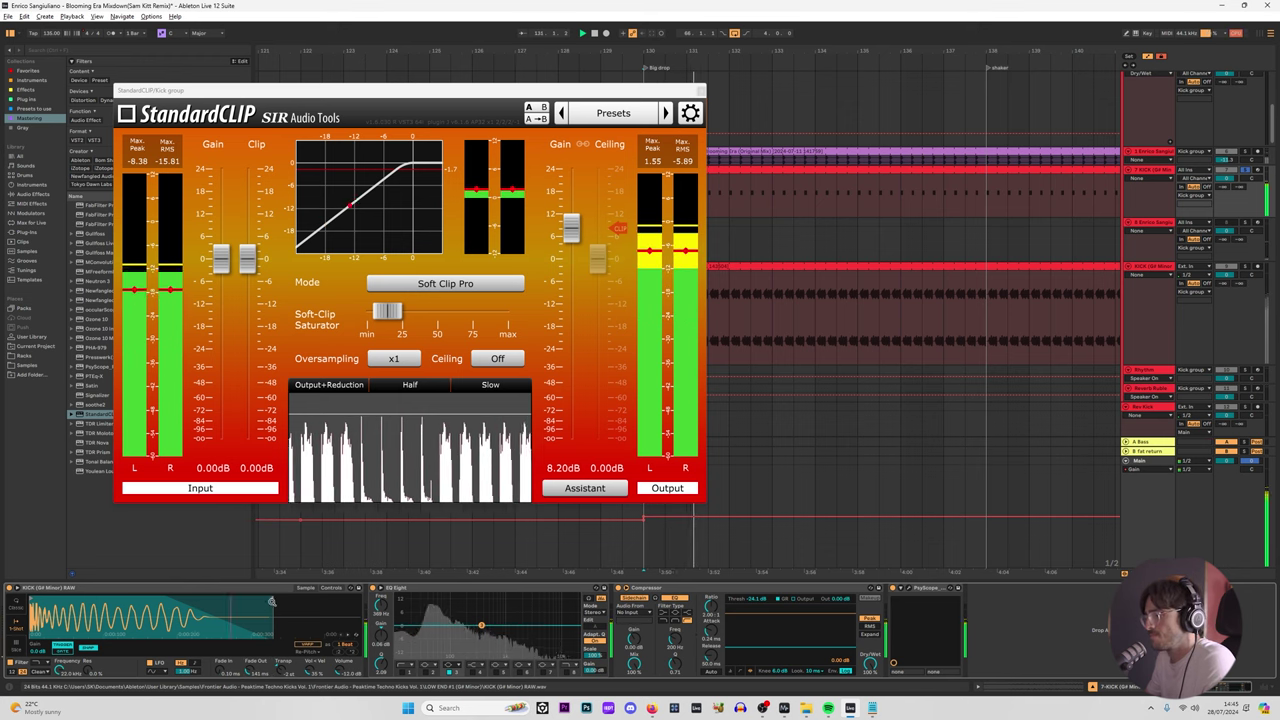
pyautogui.moveTo(355, 594)
pyautogui.mouseDown()
pyautogui.moveTo(439, 593)
pyautogui.moveTo(236, 597)
pyautogui.mouseUp()
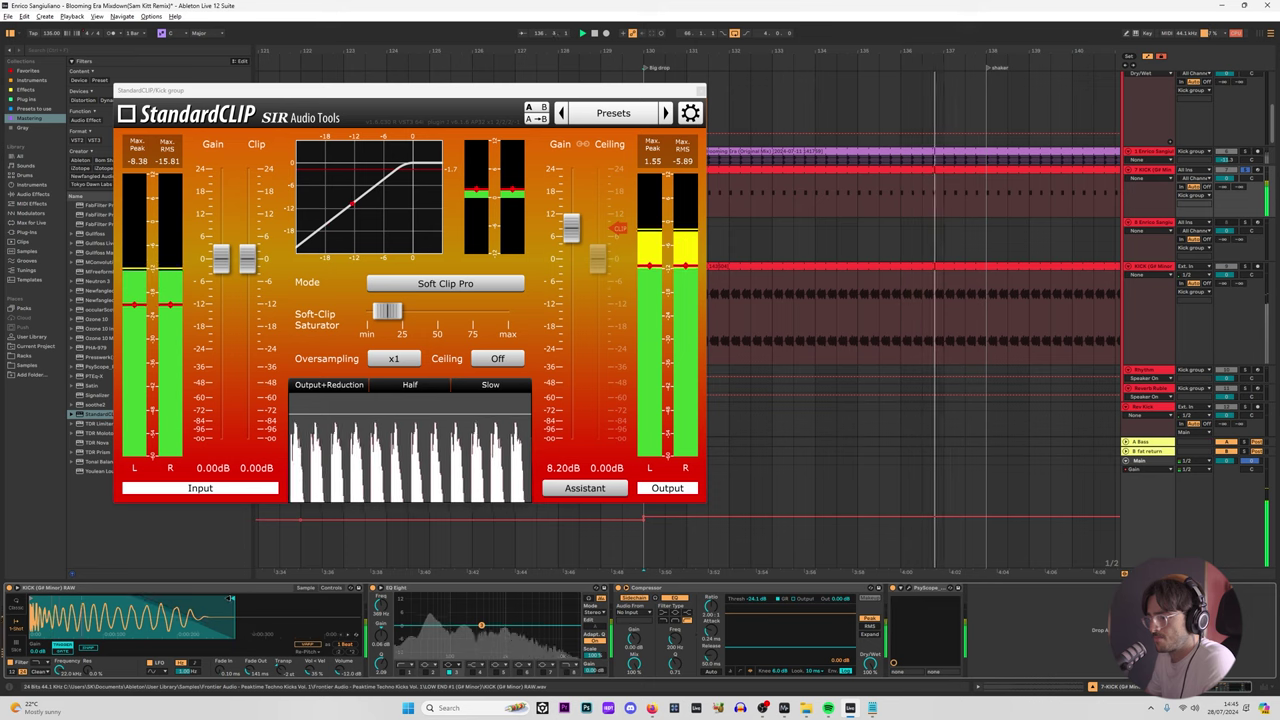
pyautogui.moveTo(233, 603); pyautogui.dragTo(399, 603)
pyautogui.moveTo(265, 672)
pyautogui.mouseDown()
pyautogui.moveTo(265, 645)
pyautogui.moveTo(248, 690)
pyautogui.mouseUp()
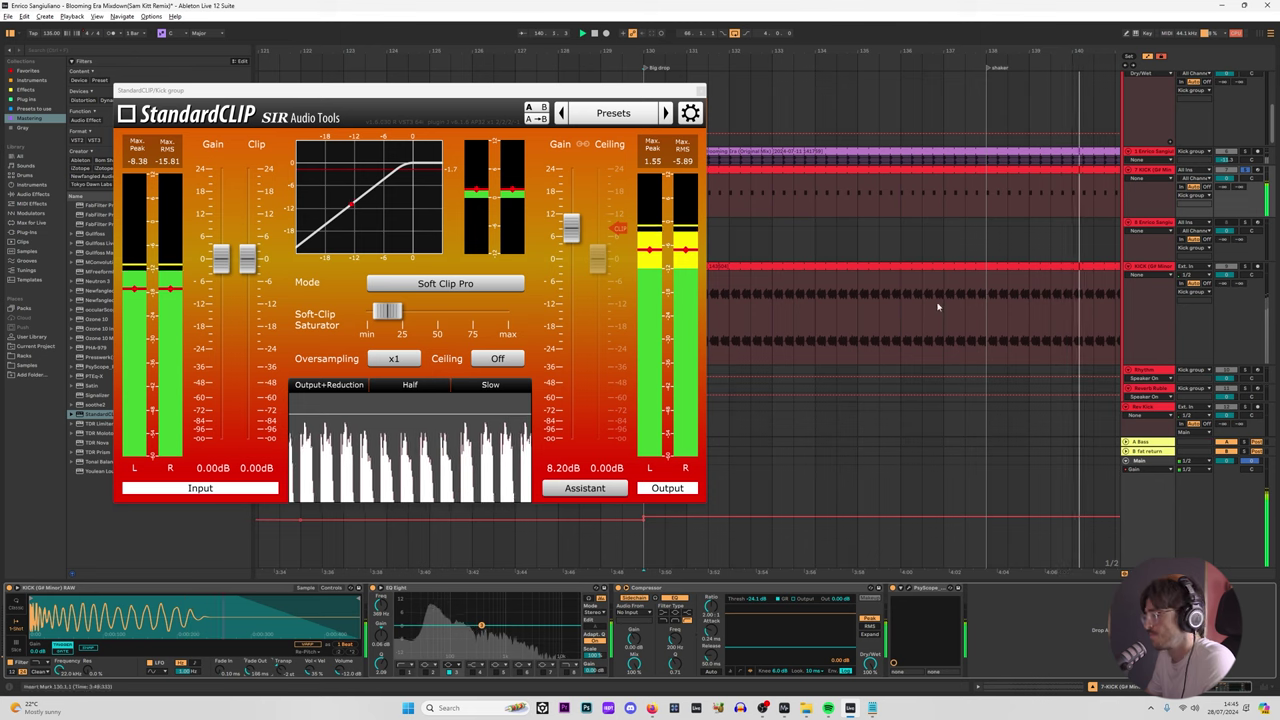
# Step: Solo the purple Blooming Era layer alongside the kick sampler track during playback and close StandardCLIP
pyautogui.scroll(3, 938, 307)
pyautogui.click(1243, 240)
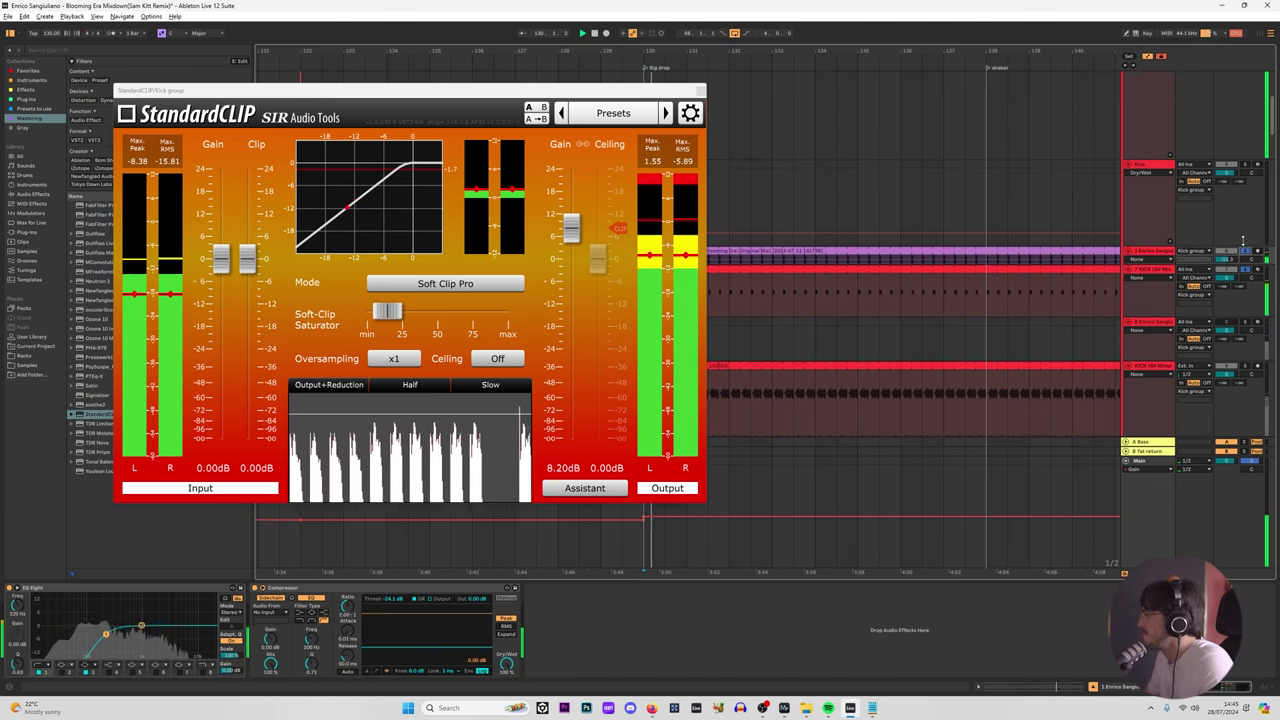
pyautogui.scroll(4, 1187, 200)
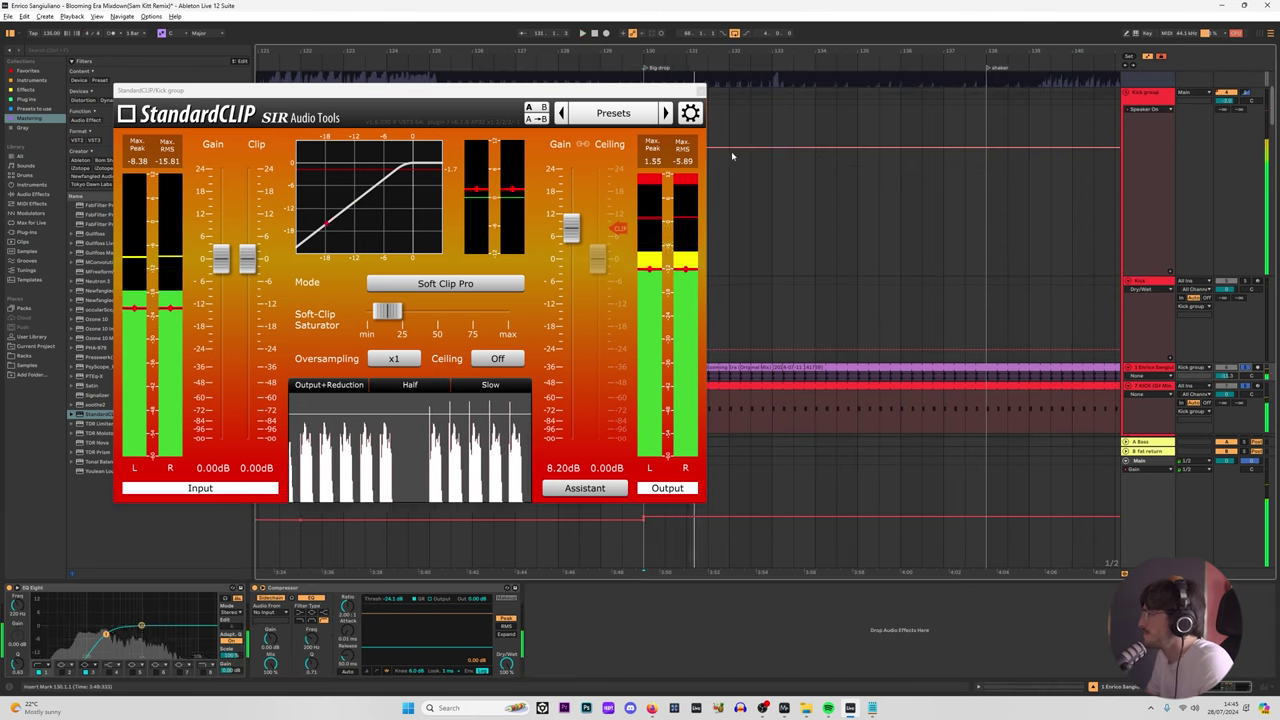
pyautogui.click(699, 92)
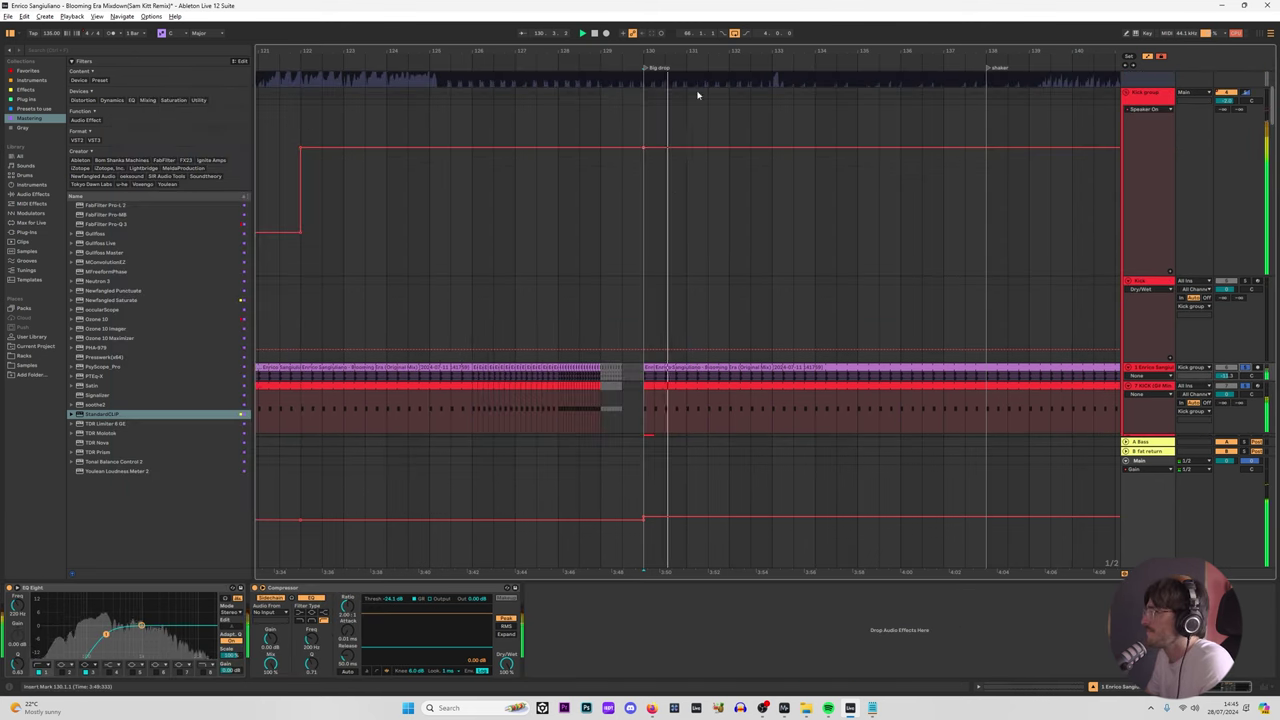
# Step: Play the soloed kick layers from the Big drop and examine their clips around bar 130 up close
pyautogui.click(650, 330)
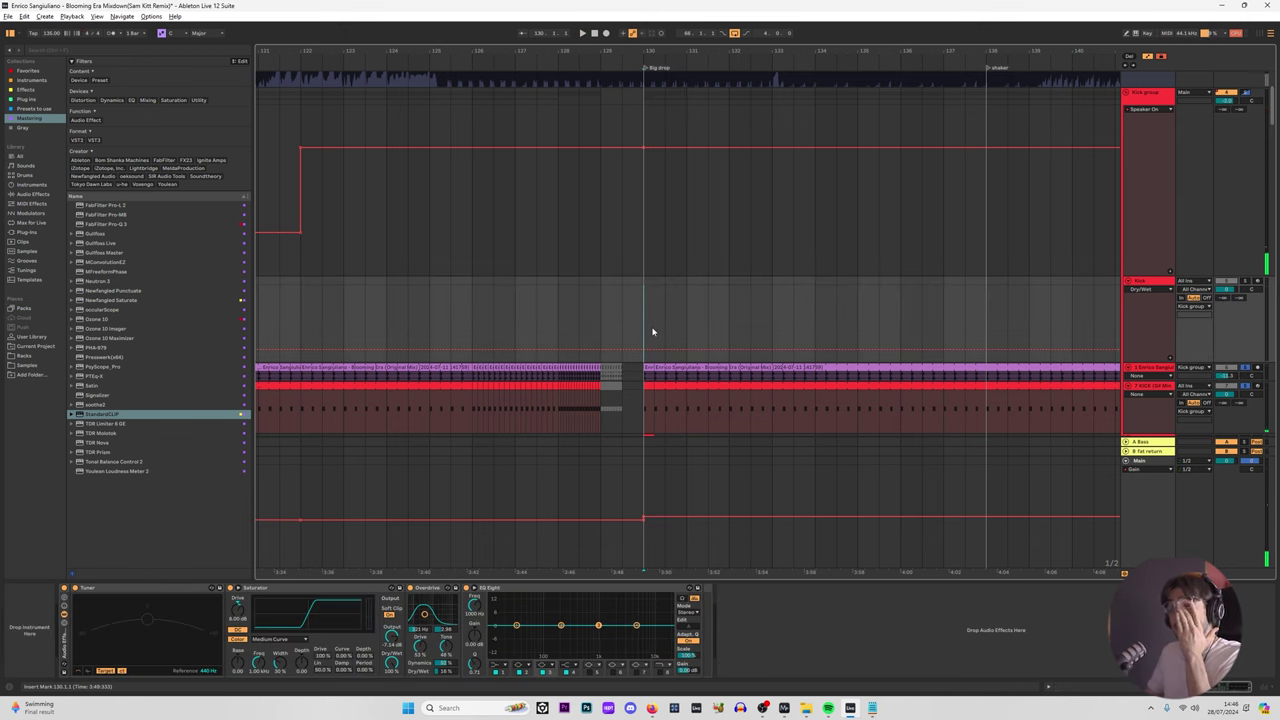
pyautogui.scroll(-2, 652, 337)
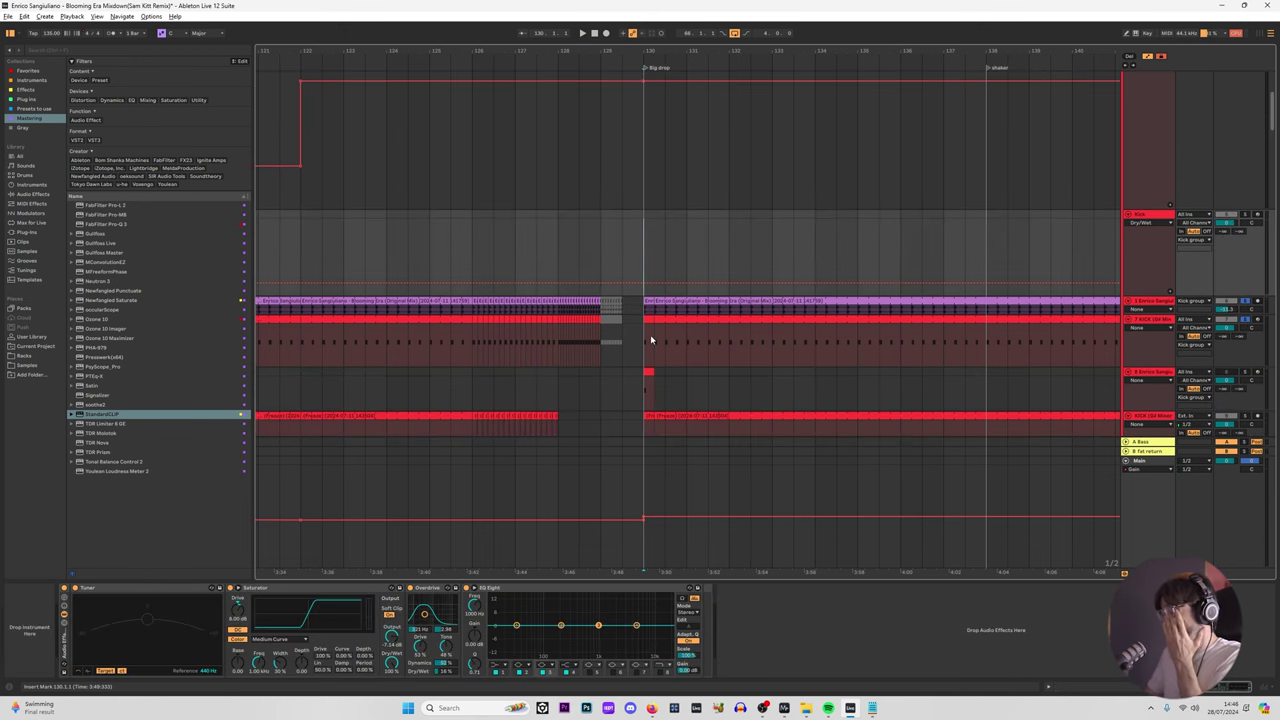
pyautogui.click(652, 320)
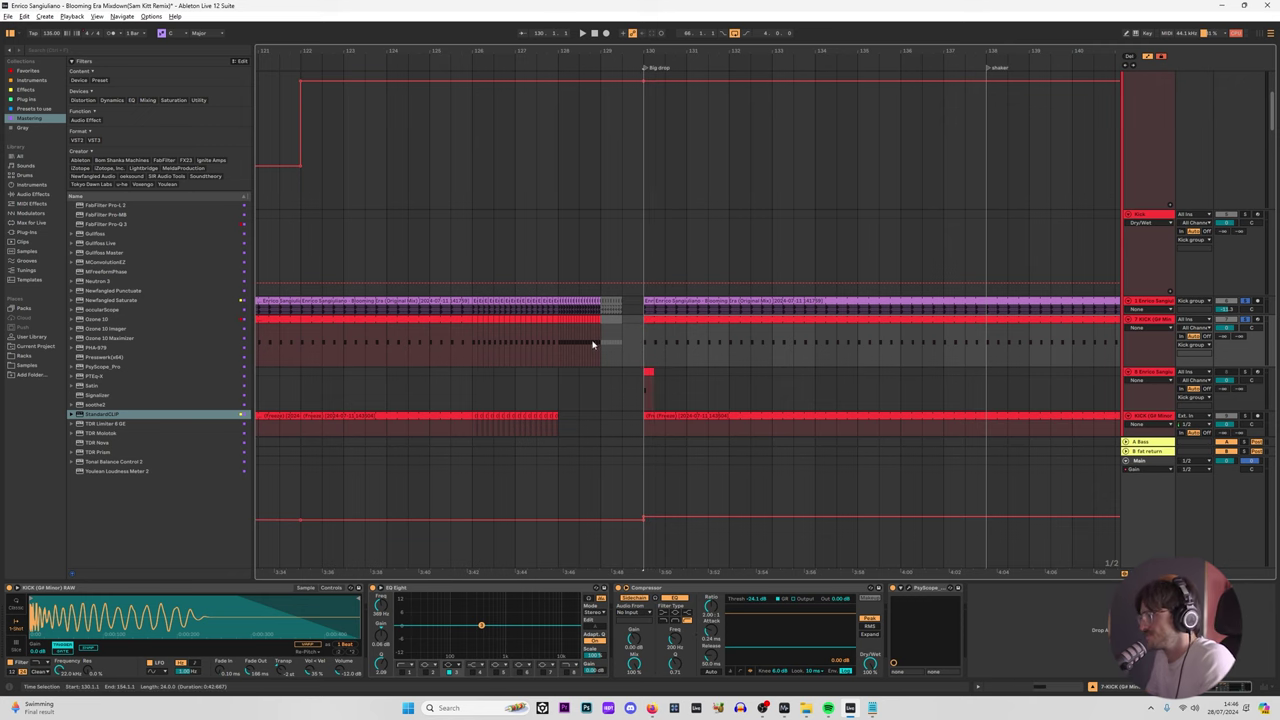
pyautogui.press('space')
pyautogui.scroll(5, 638, 360)
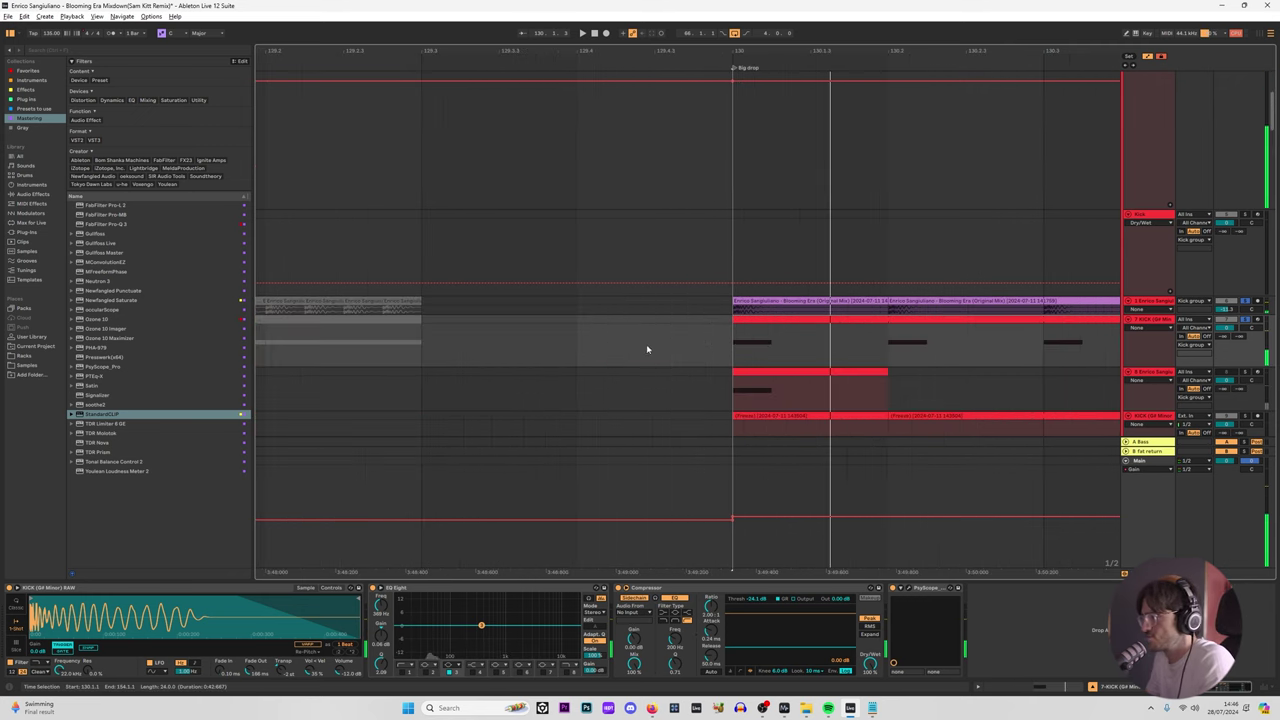
pyautogui.press('space')
pyautogui.click(889, 340)
pyautogui.press('space')
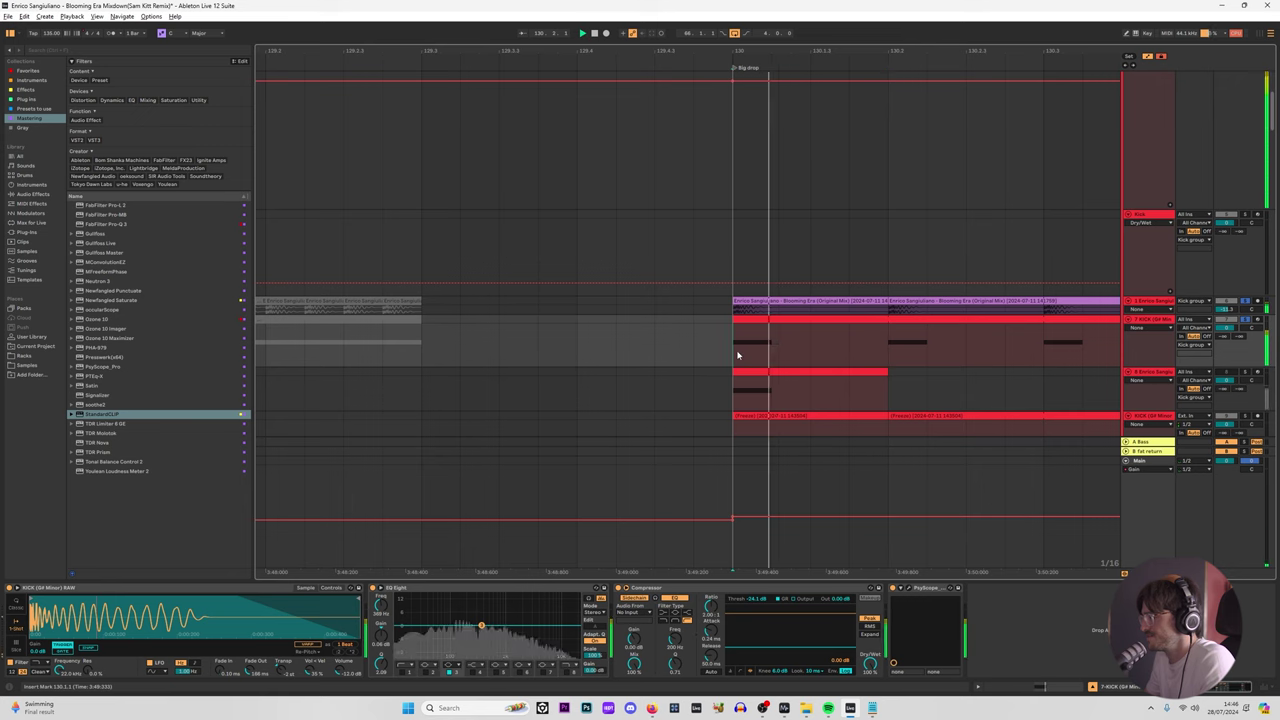
# Step: Extend the second purple Blooming Era clip back to the Big drop at bar 130, covering the short clip before it
pyautogui.click(898, 302)
pyautogui.moveTo(899, 302); pyautogui.dragTo(740, 300)
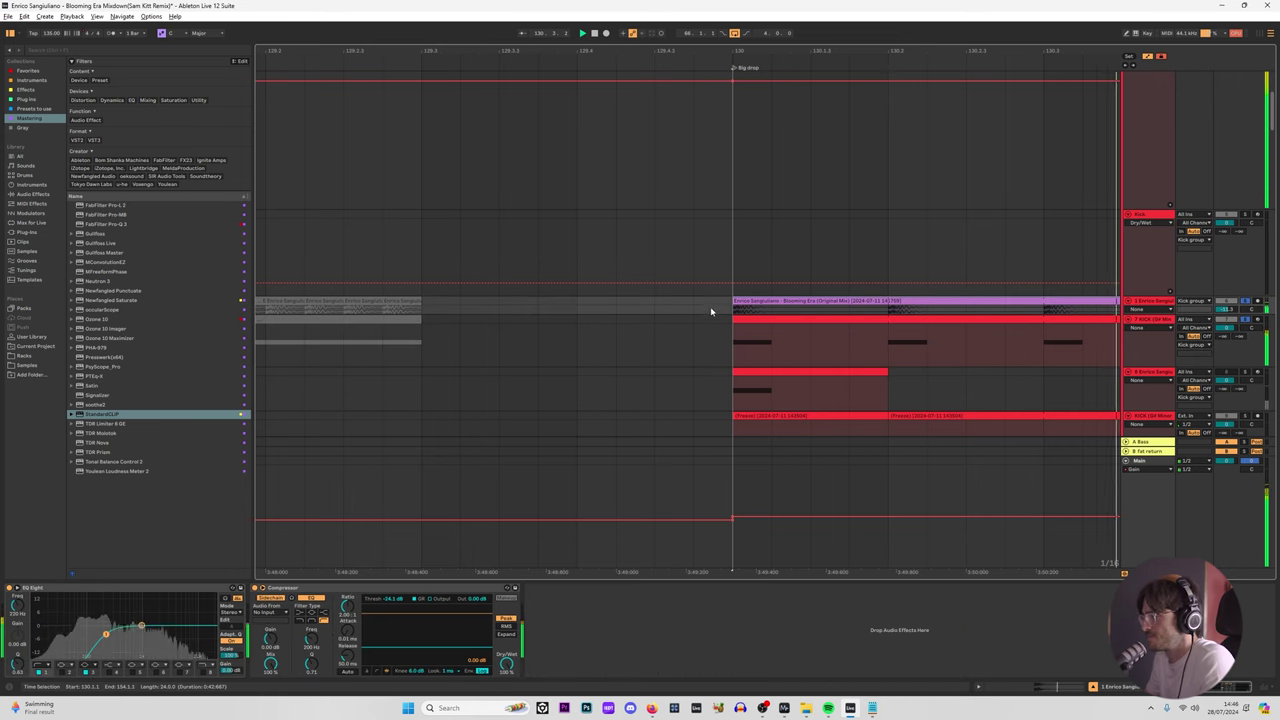
pyautogui.scroll(-3, 765, 317)
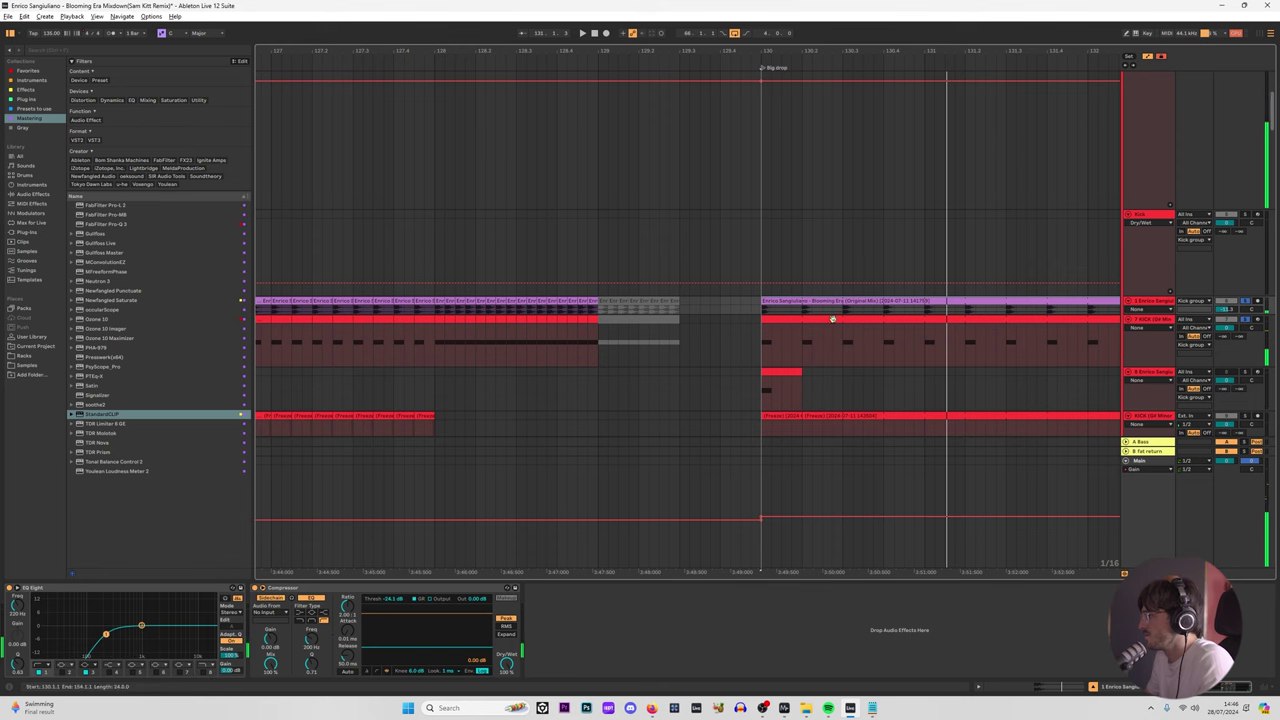
# Step: Open Satin on the Kick group and play from the Big drop to examine its tape saturation settings
pyautogui.scroll(-2, 1174, 382)
pyautogui.click(1148, 138)
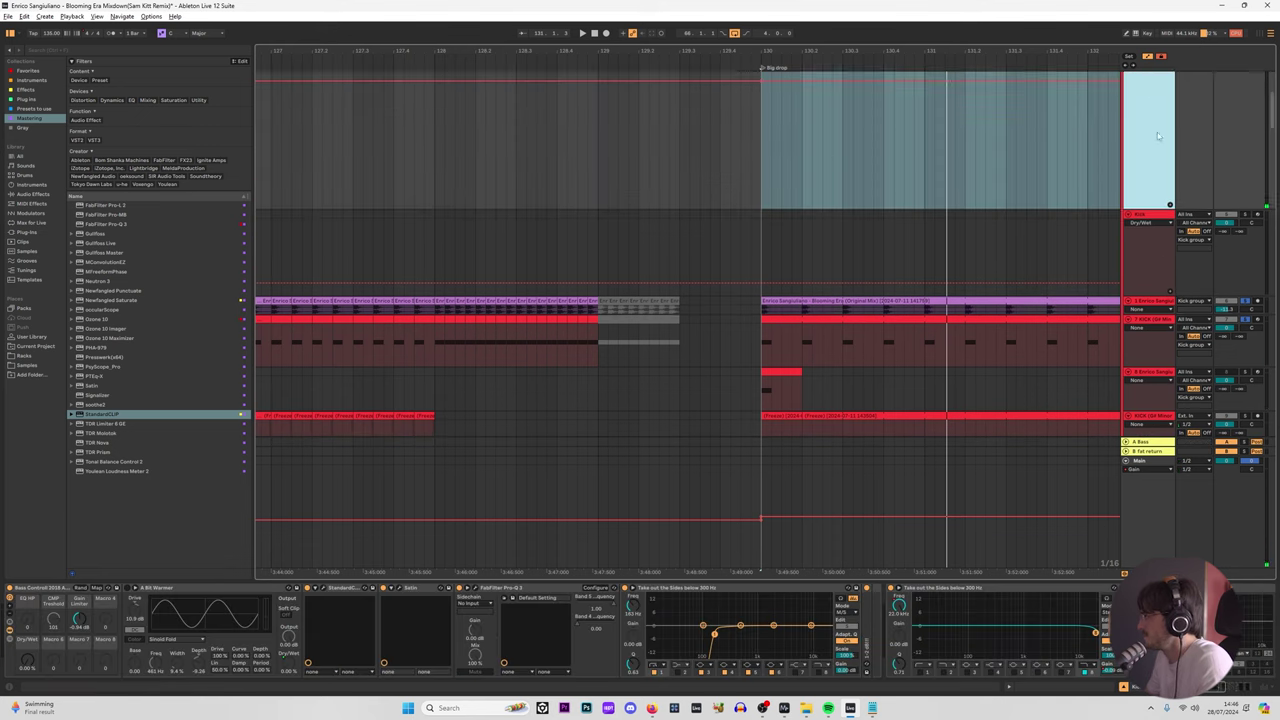
pyautogui.click(413, 590)
pyautogui.press('space')
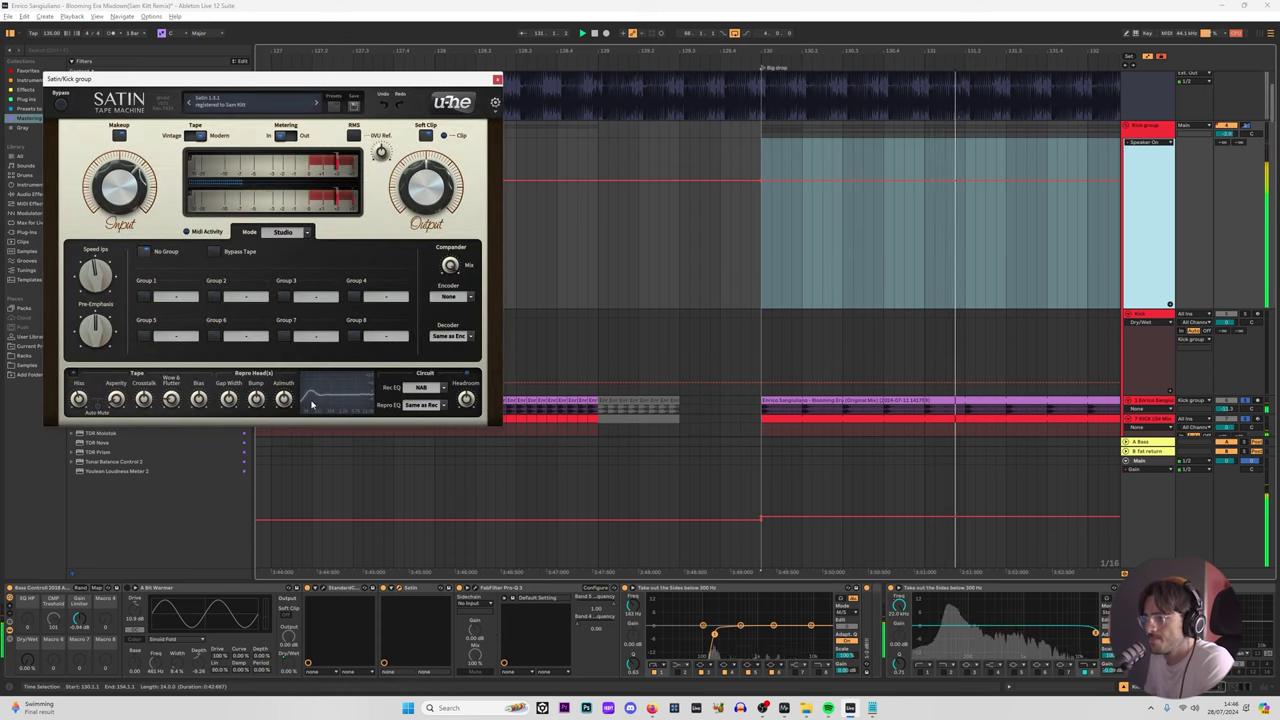
pyautogui.click(73, 373)
pyautogui.click(73, 373)
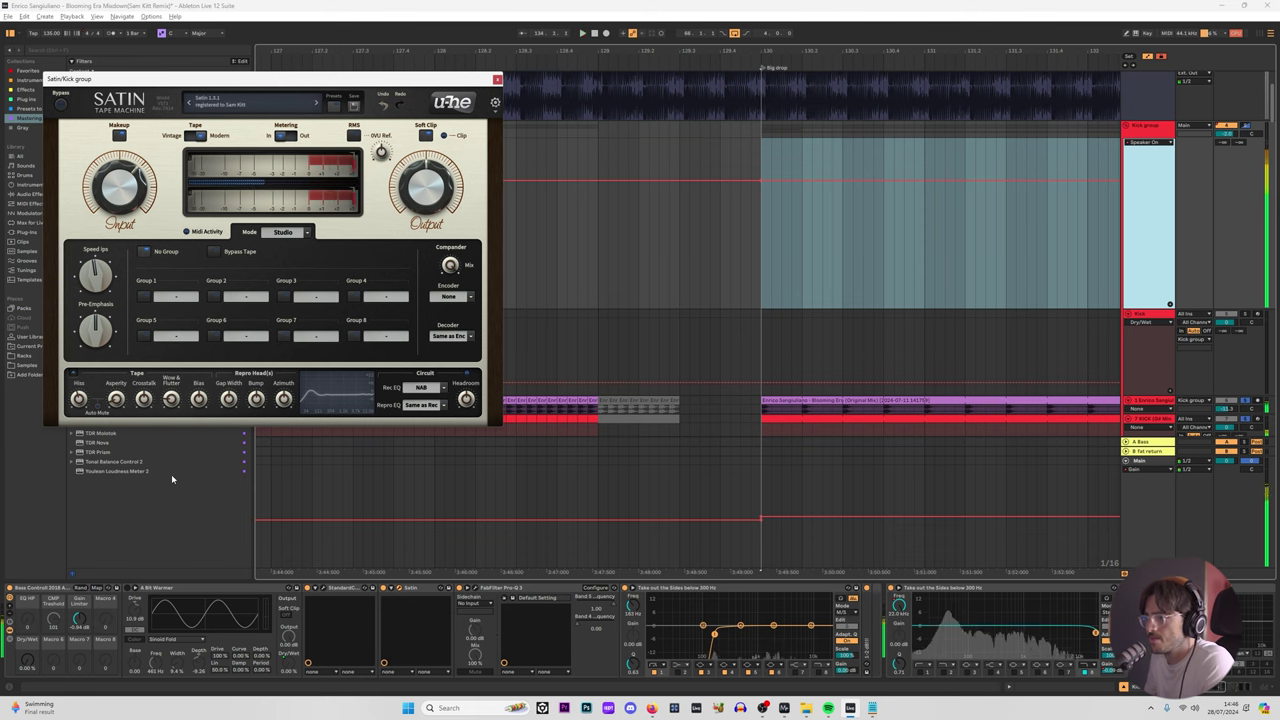
pyautogui.press('space')
pyautogui.press('space')
pyautogui.scroll(1, 314, 536)
pyautogui.scroll(-1, 322, 570)
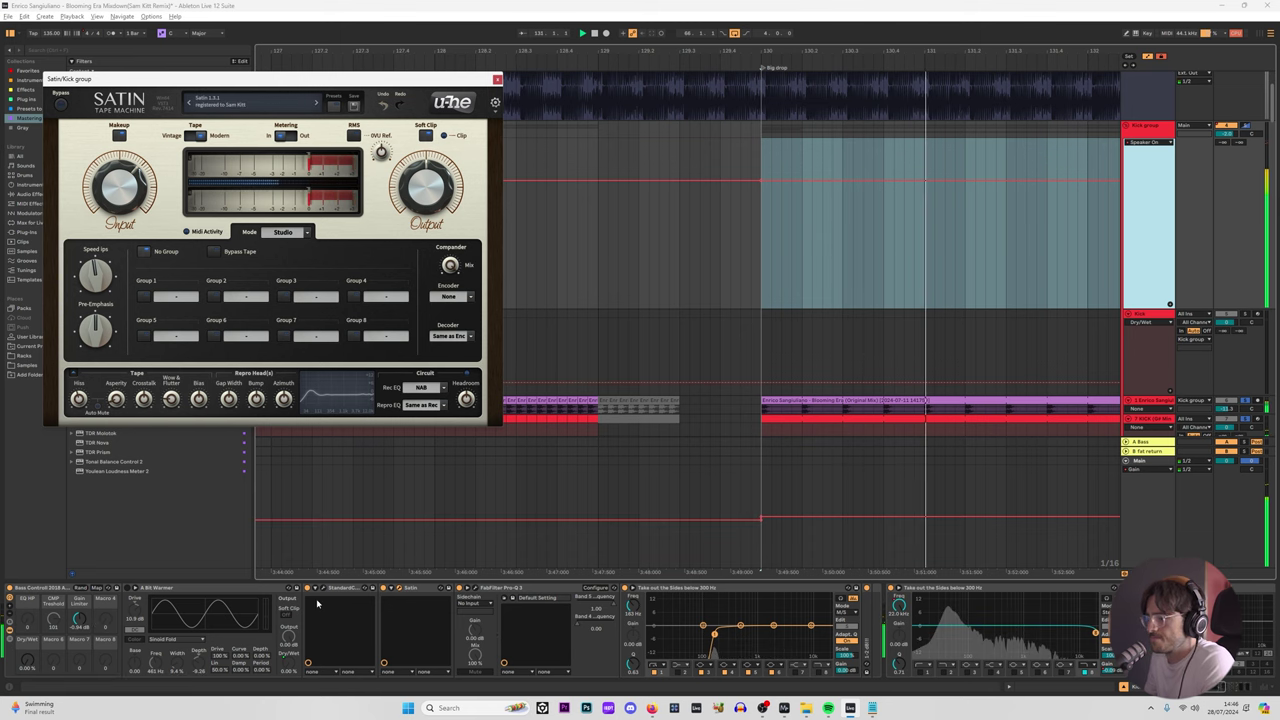
# Step: Inspect the Kick group's Pro-Q 3 curve, close the Satin and Pro-Q 3 windows and solo the whole Kick group
pyautogui.click(478, 593)
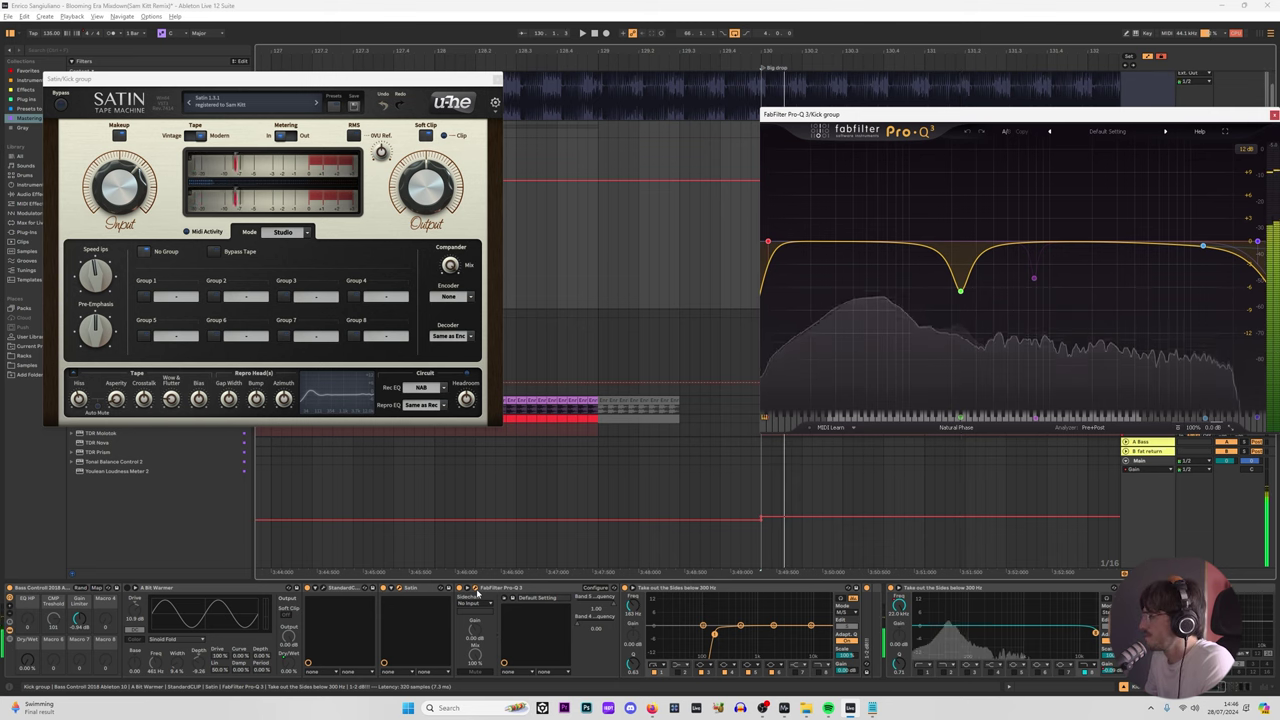
pyautogui.click(497, 78)
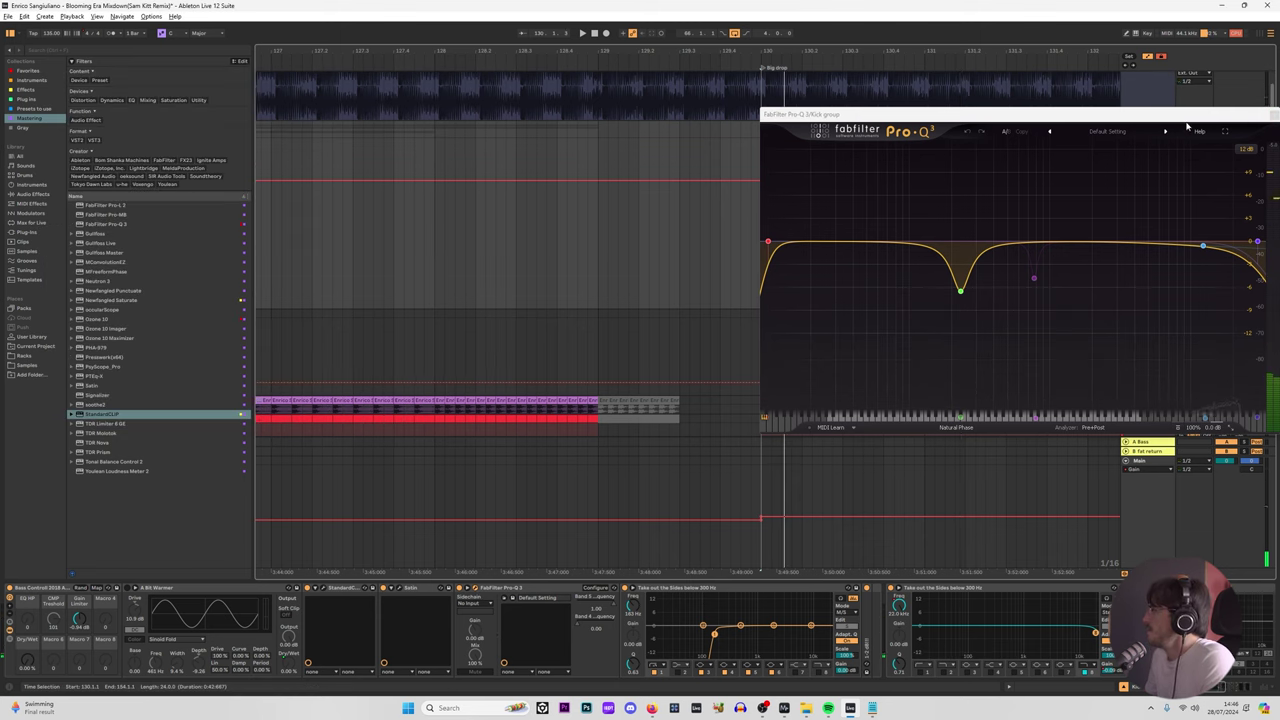
pyautogui.moveTo(1187, 125); pyautogui.dragTo(1086, 130)
pyautogui.click(1055, 131)
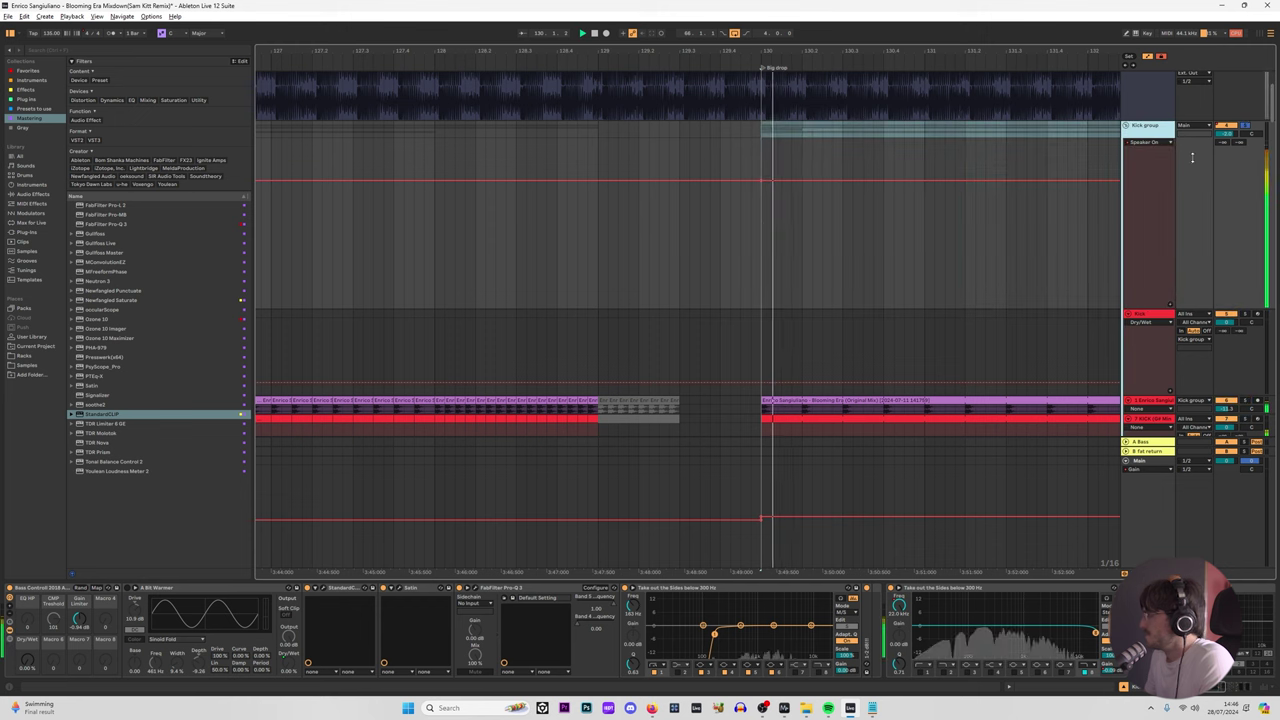
# Step: Play the kick clips from the start of the arrangement and around bar 18, examining the layers up close
pyautogui.moveTo(852, 53); pyautogui.dragTo(792, 29)
pyautogui.press('space')
pyautogui.moveTo(717, 52); pyautogui.dragTo(712, 6)
pyautogui.click(283, 419)
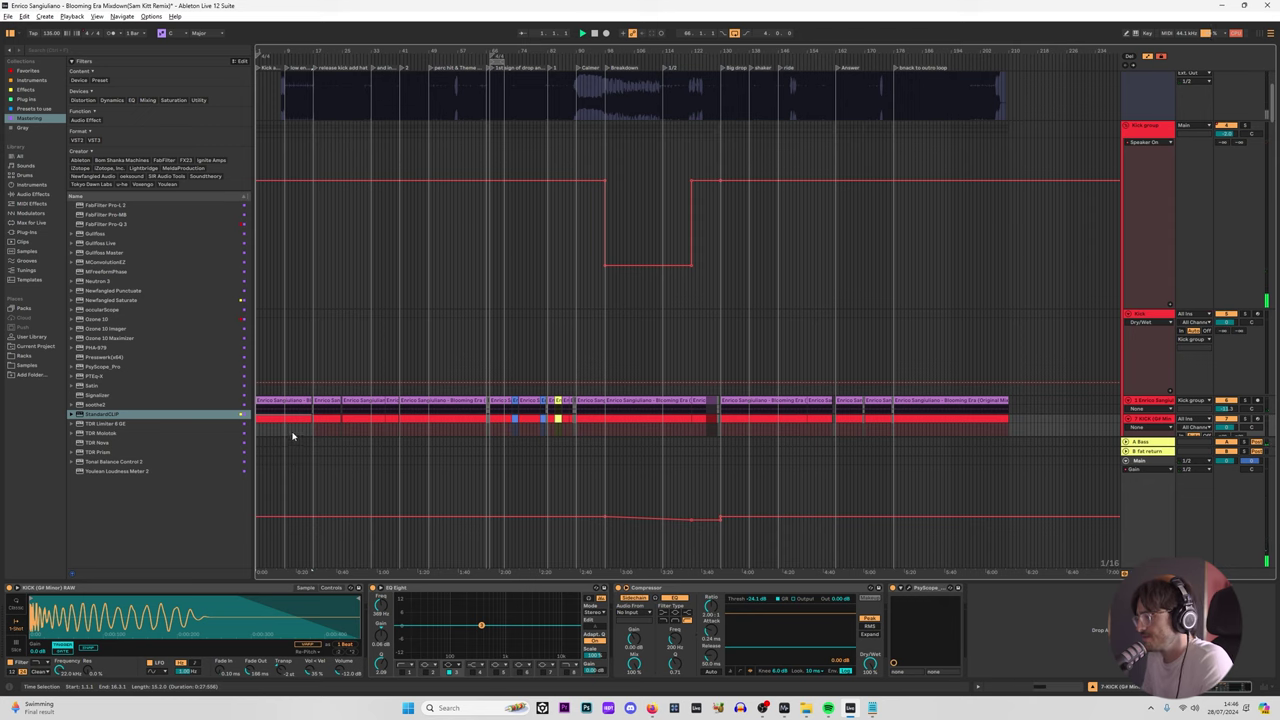
pyautogui.press('space')
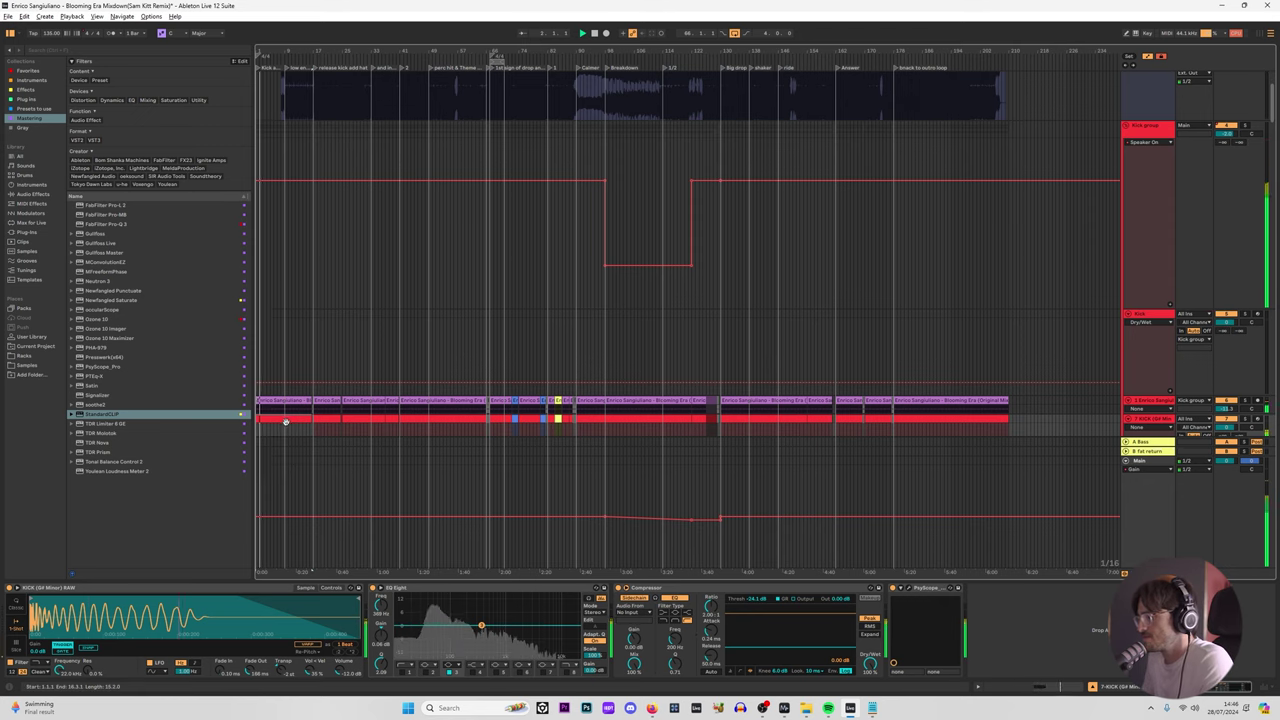
pyautogui.click(288, 425)
pyautogui.click(318, 420)
pyautogui.press('space')
pyautogui.press('space')
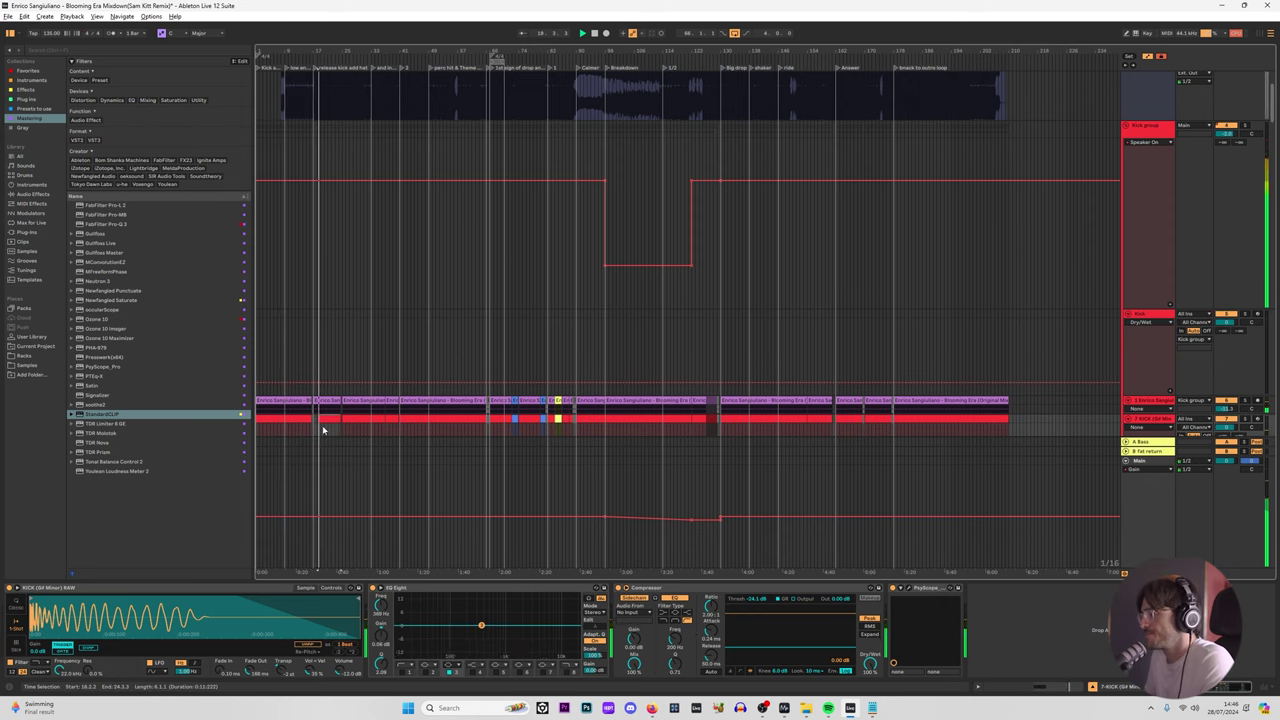
pyautogui.scroll(-1, 322, 426)
pyautogui.scroll(-5, 325, 416)
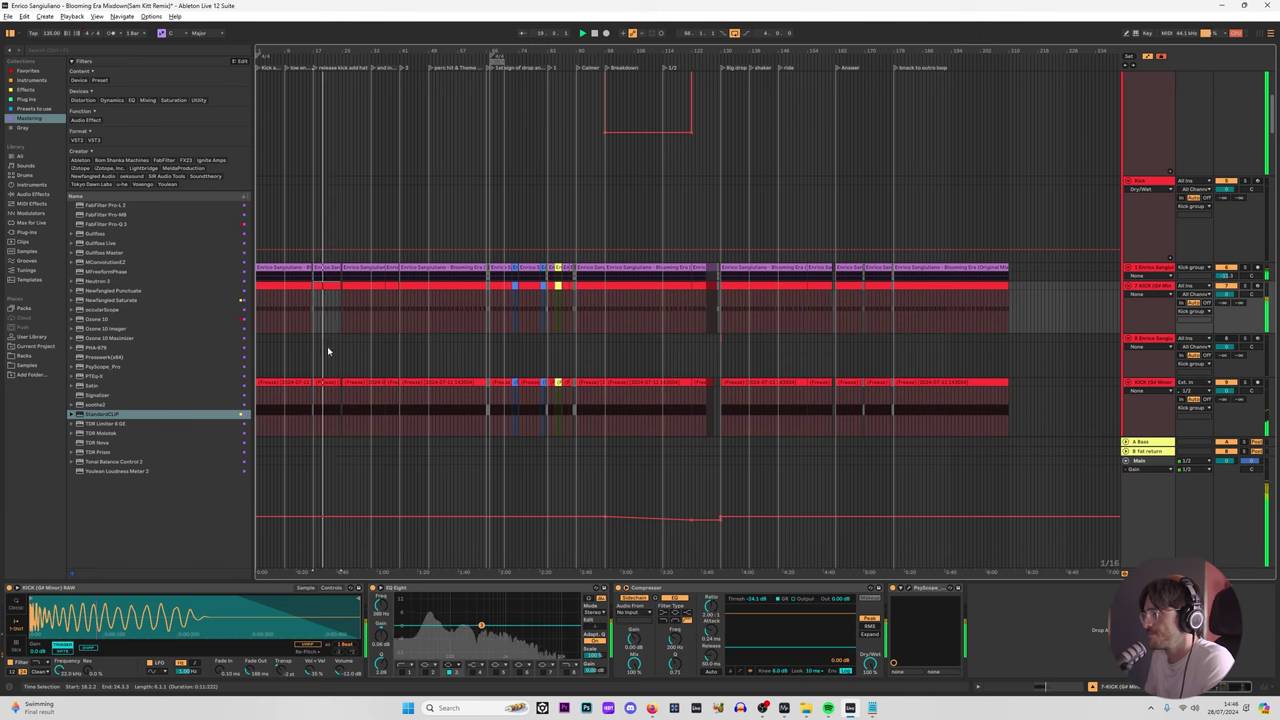
pyautogui.scroll(12, 312, 344)
pyautogui.press('space')
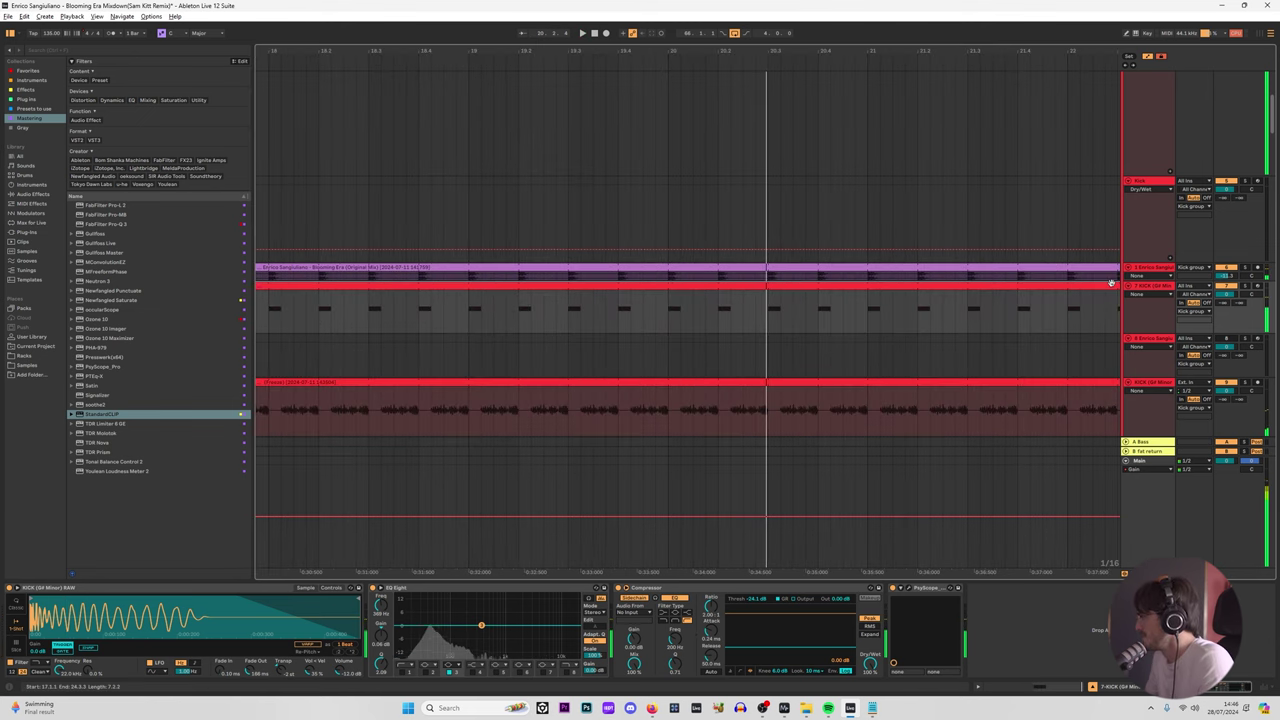
# Step: Reopen Satin on the Kick group and play from bar 17 to examine its soft clip and tape parameters
pyautogui.scroll(-5, 925, 333)
pyautogui.click(1156, 107)
pyautogui.scroll(8, 1136, 160)
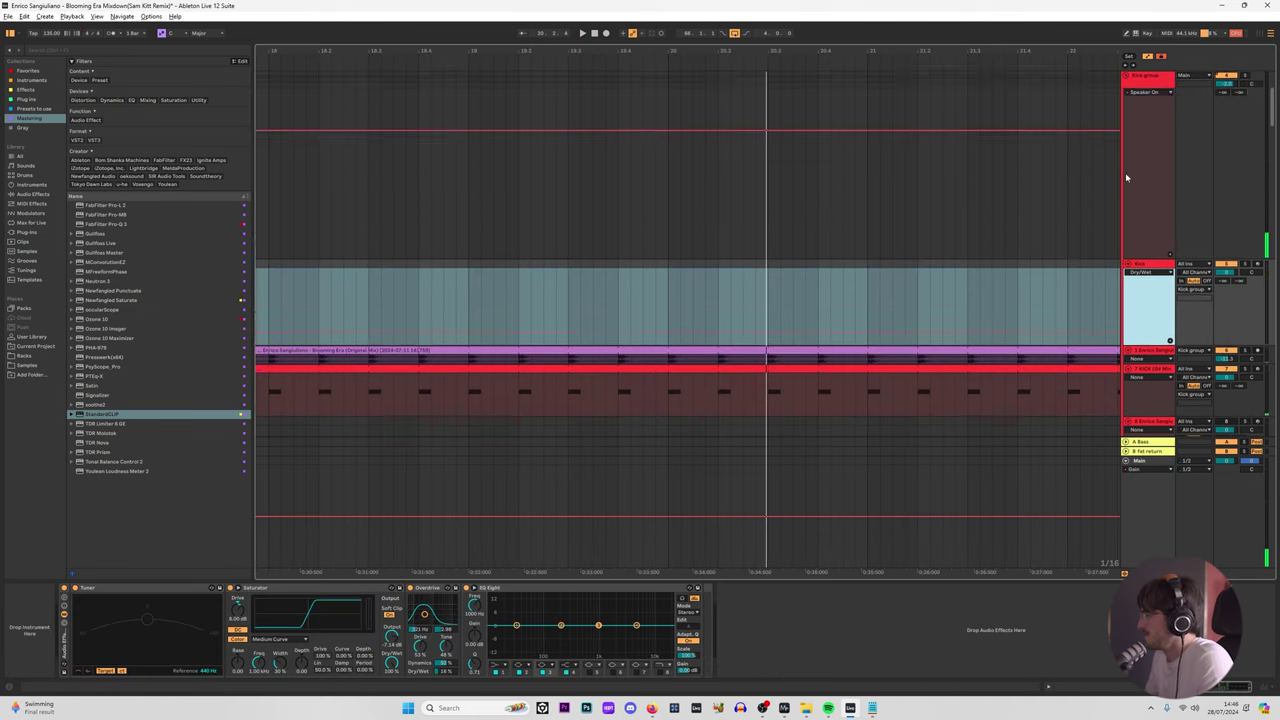
pyautogui.click(1127, 177)
pyautogui.scroll(-5, 470, 505)
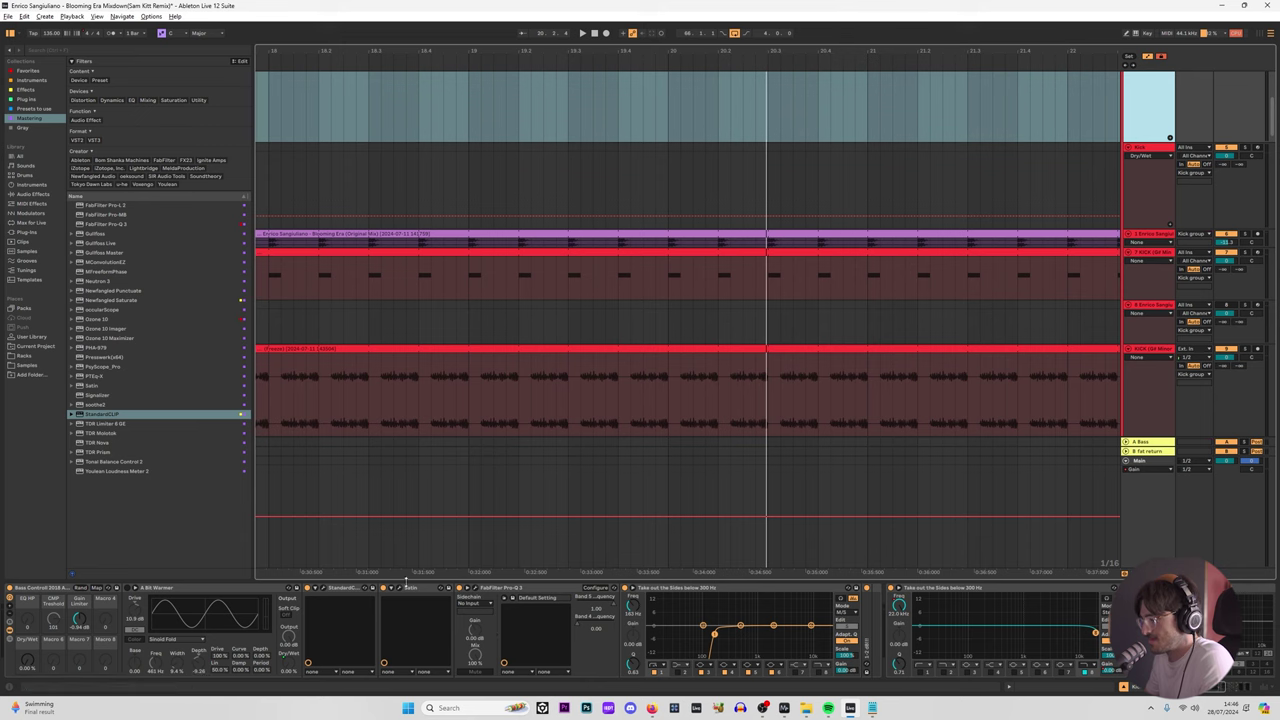
pyautogui.click(399, 588)
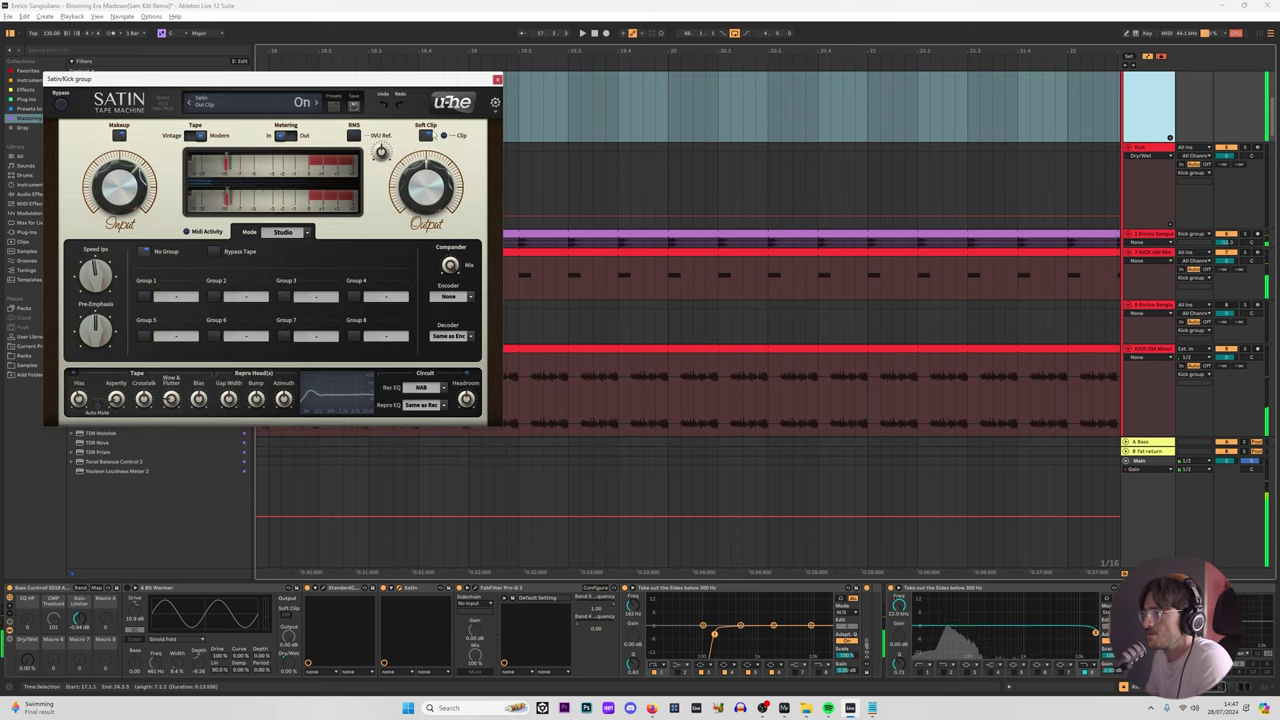
pyautogui.click(428, 137)
pyautogui.press('space')
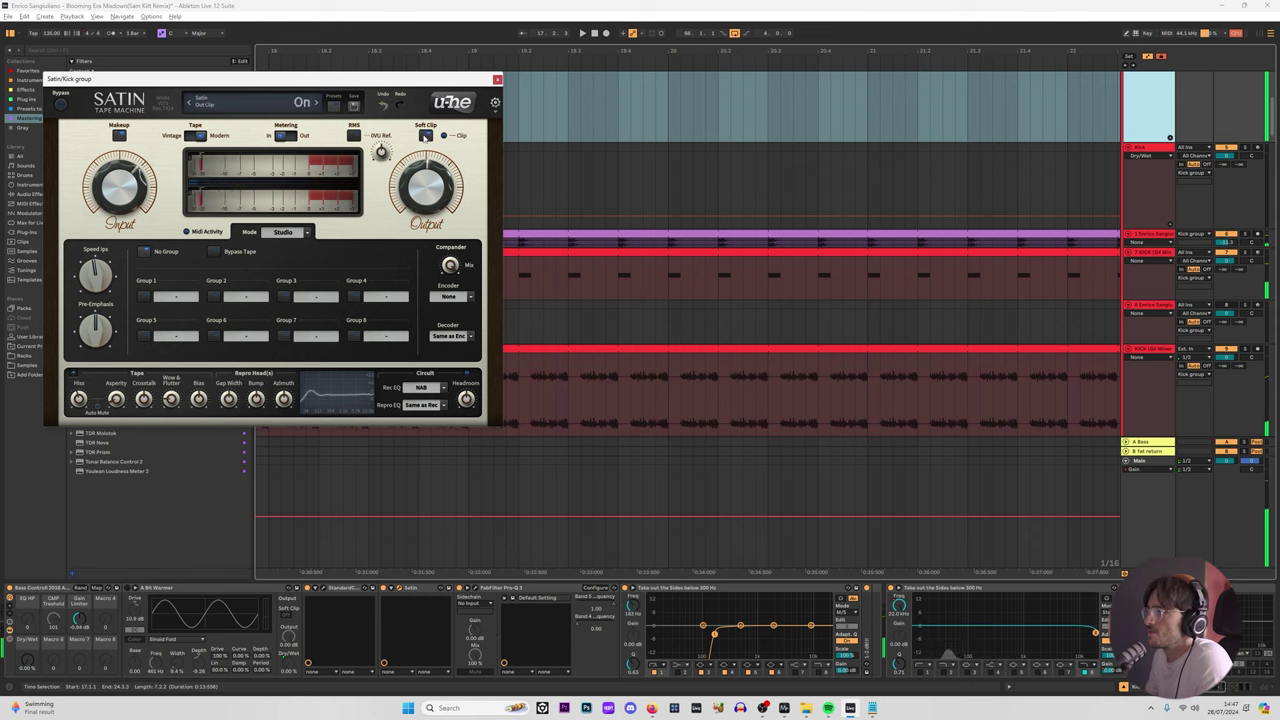
pyautogui.press('space')
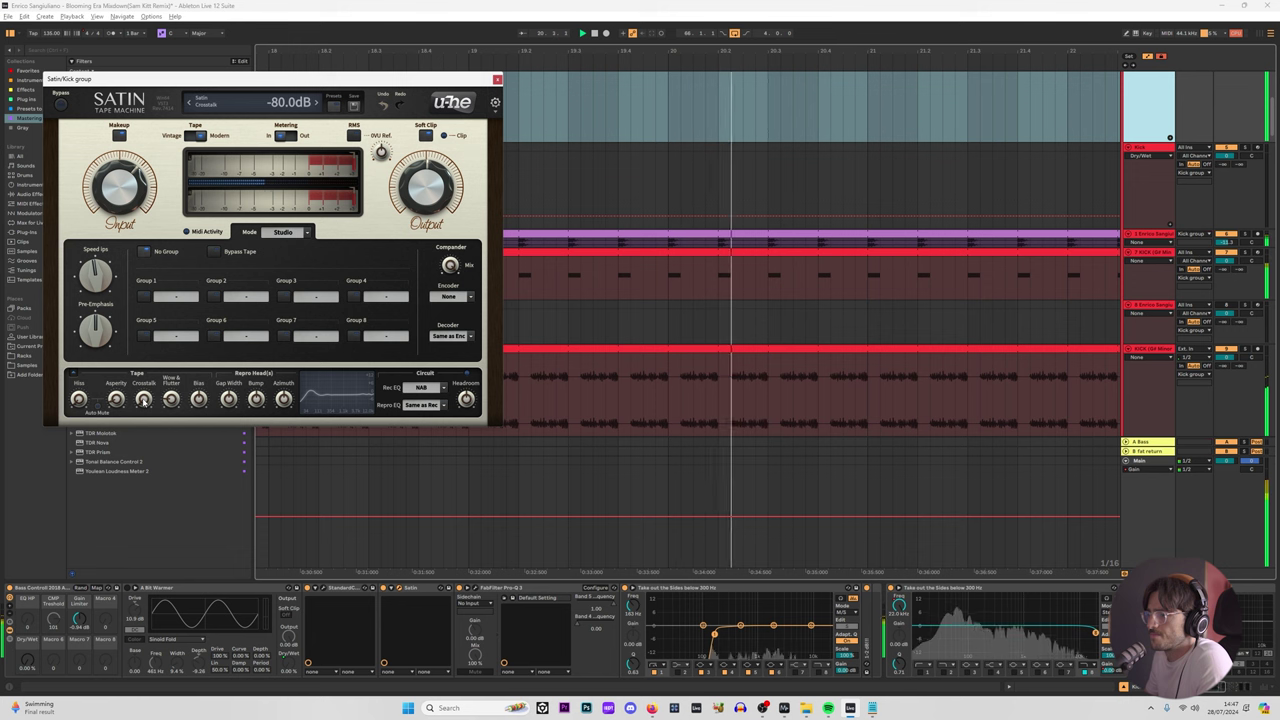
pyautogui.scroll(3, 1172, 213)
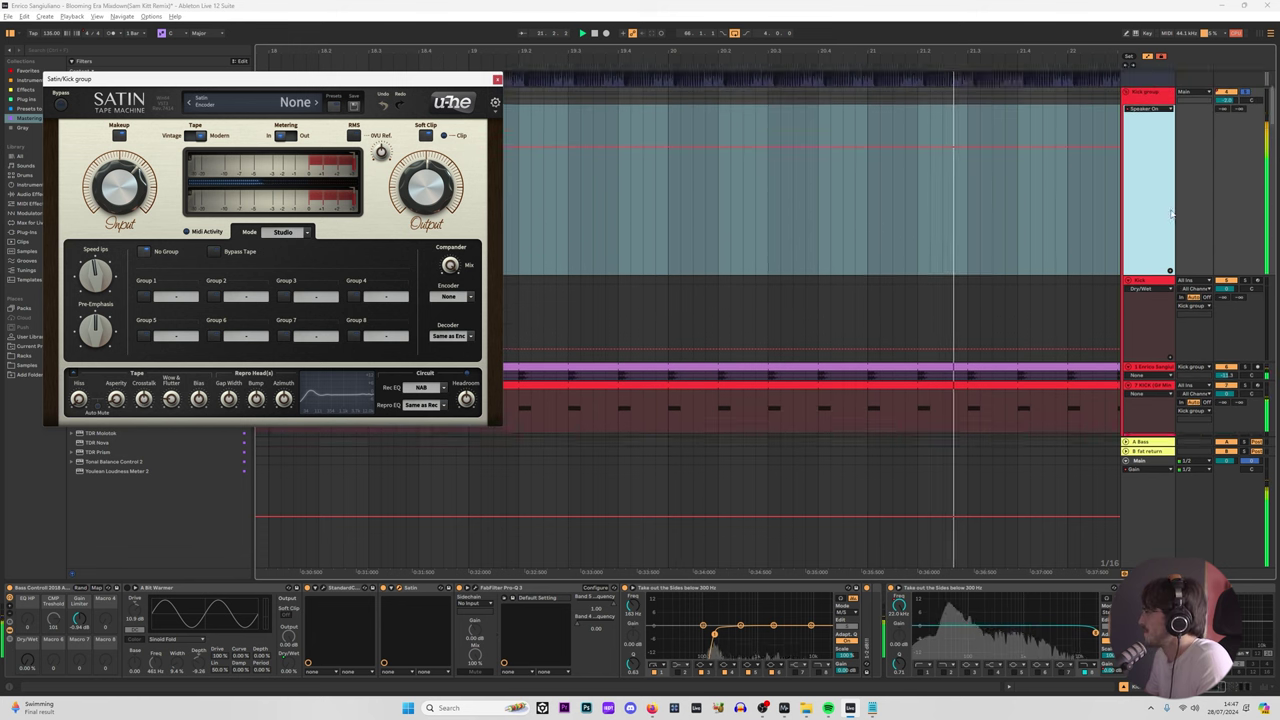
# Step: Play from the KICK (G# Minor) RAW layer's track while examining Satin's tape, repro head and circuit parameters
pyautogui.scroll(2, 1172, 213)
pyautogui.press('space')
pyautogui.scroll(-4, 1140, 262)
pyautogui.click(1153, 277)
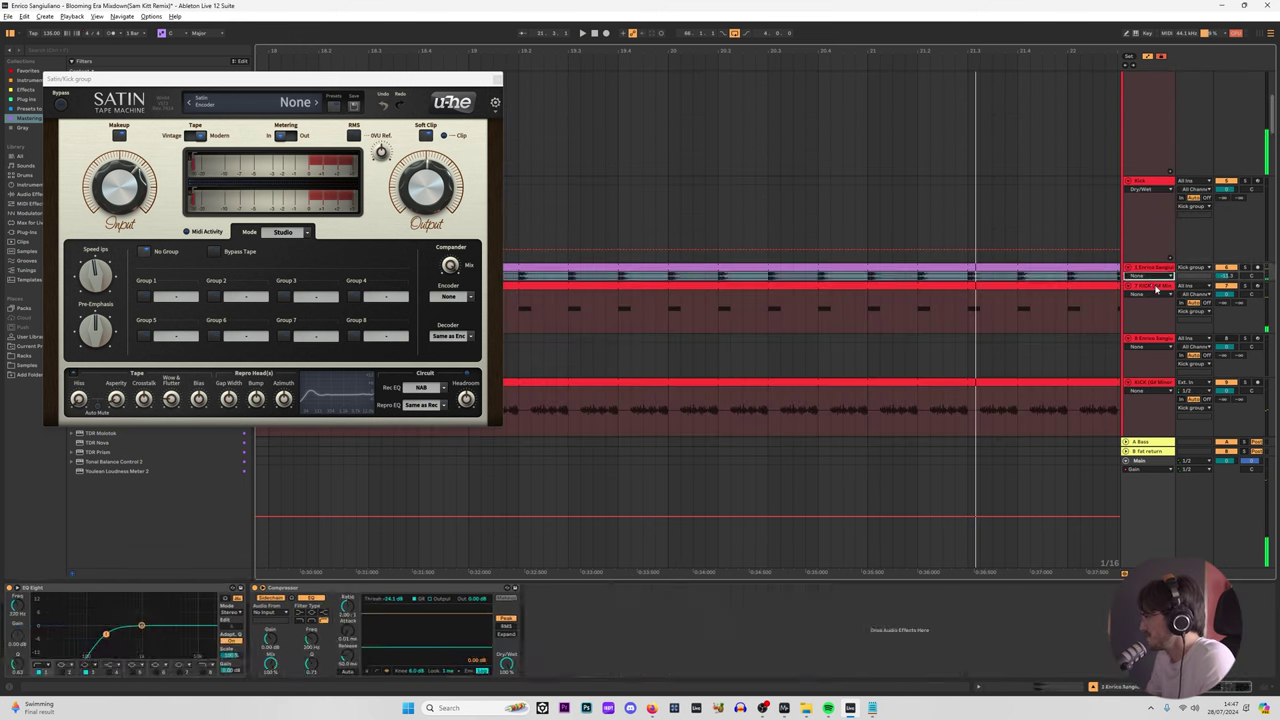
pyautogui.click(1153, 287)
pyautogui.press('space')
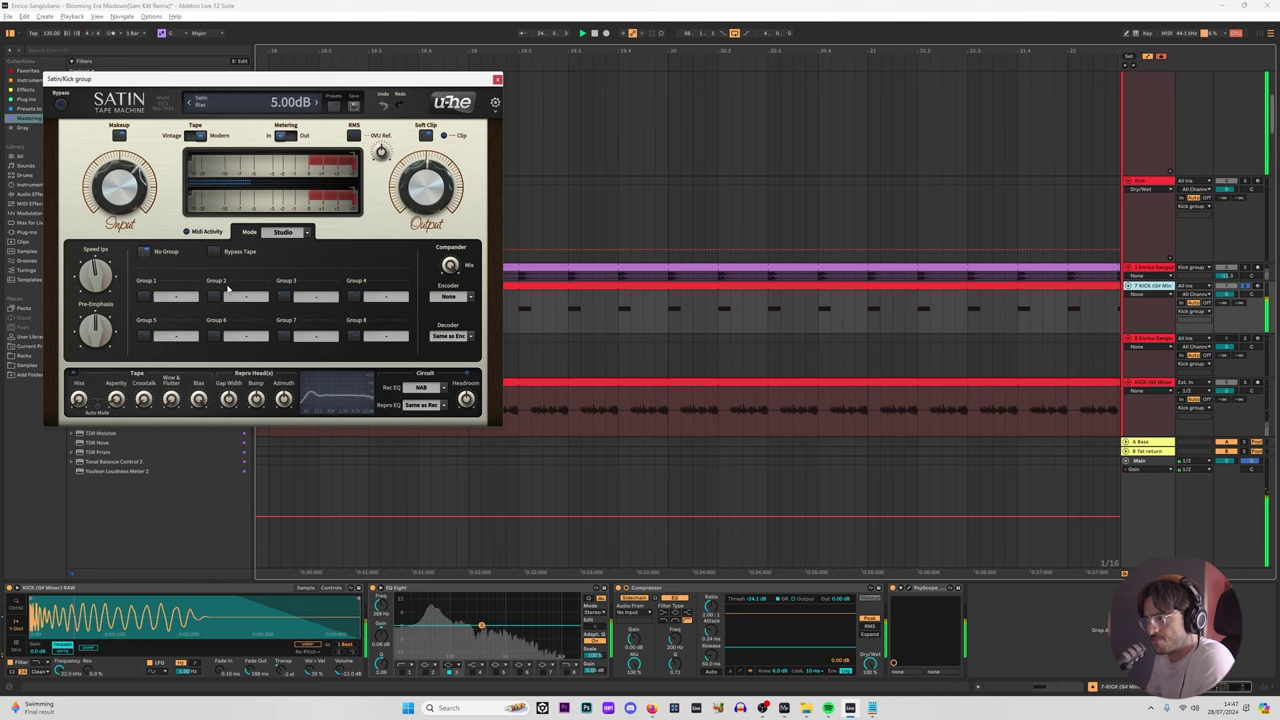
pyautogui.doubleClick(199, 399)
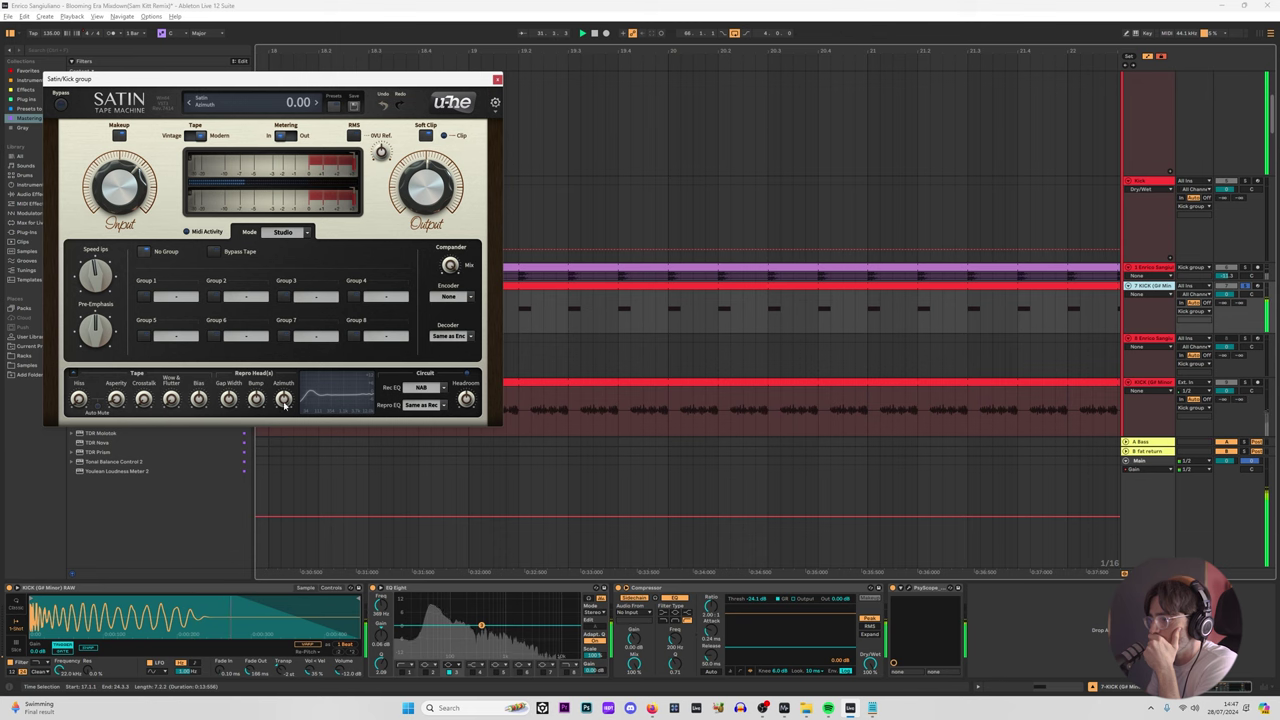
pyautogui.scroll(3, 1150, 150)
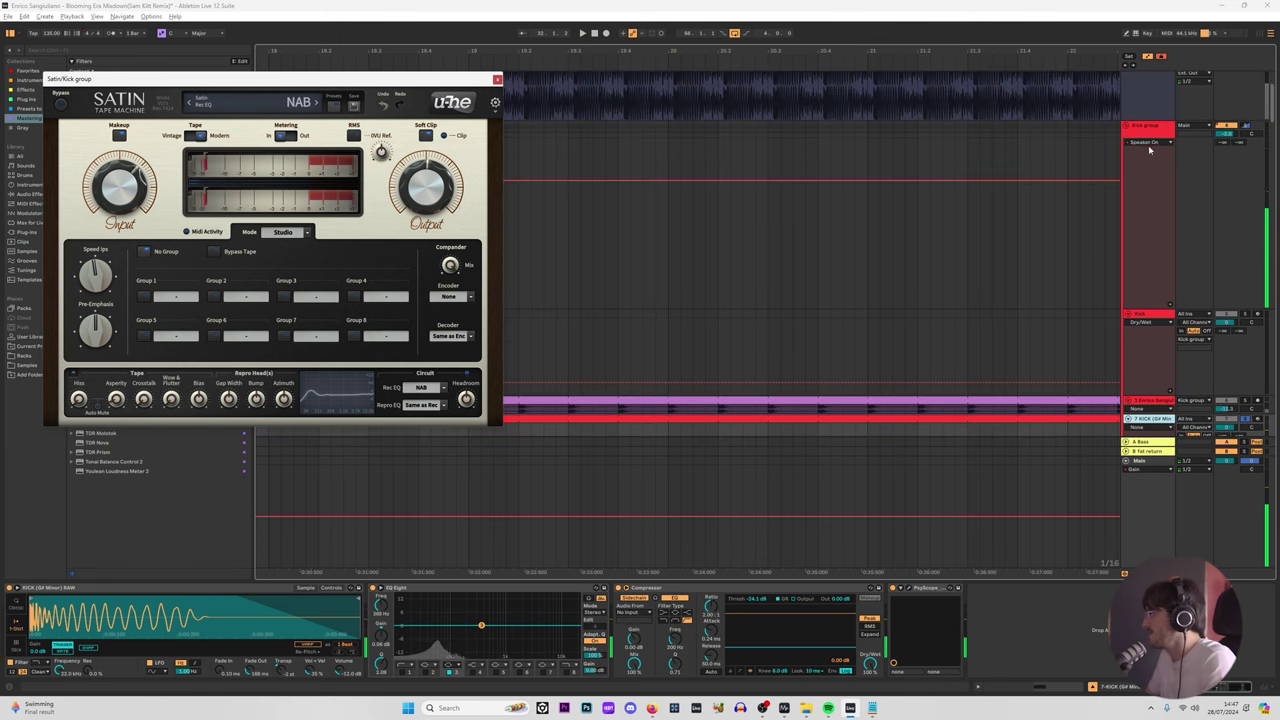
# Step: Fold the Kick group, insert a new audio track below Rev Kick and set its input to the Kick group
pyautogui.click(1146, 128)
pyautogui.scroll(-2, 1137, 172)
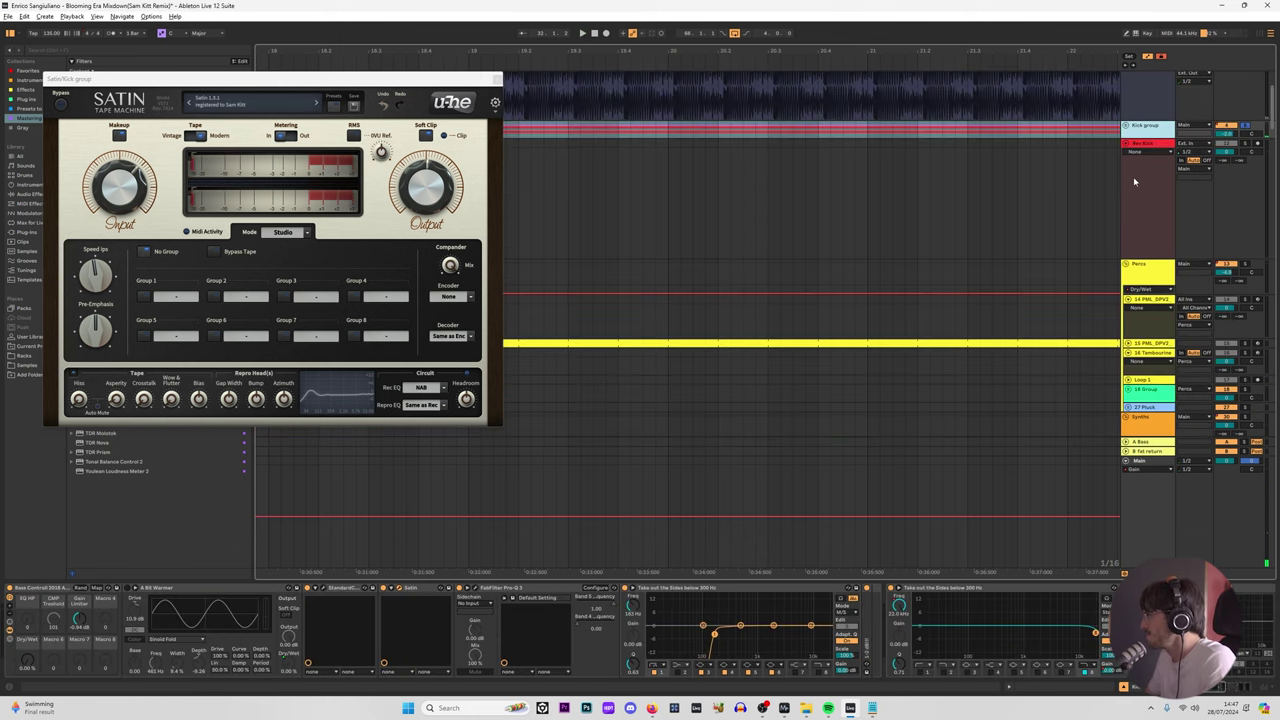
pyautogui.click(1150, 175)
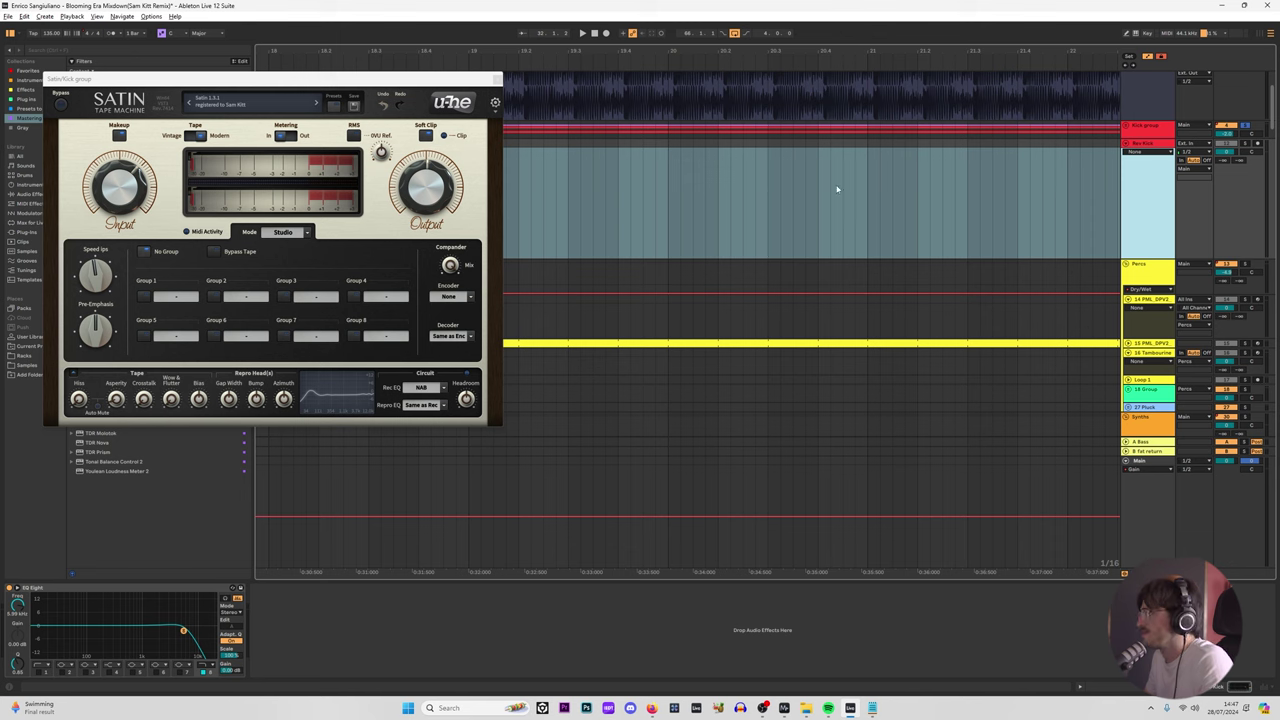
pyautogui.hotkey('ctrl', 't')
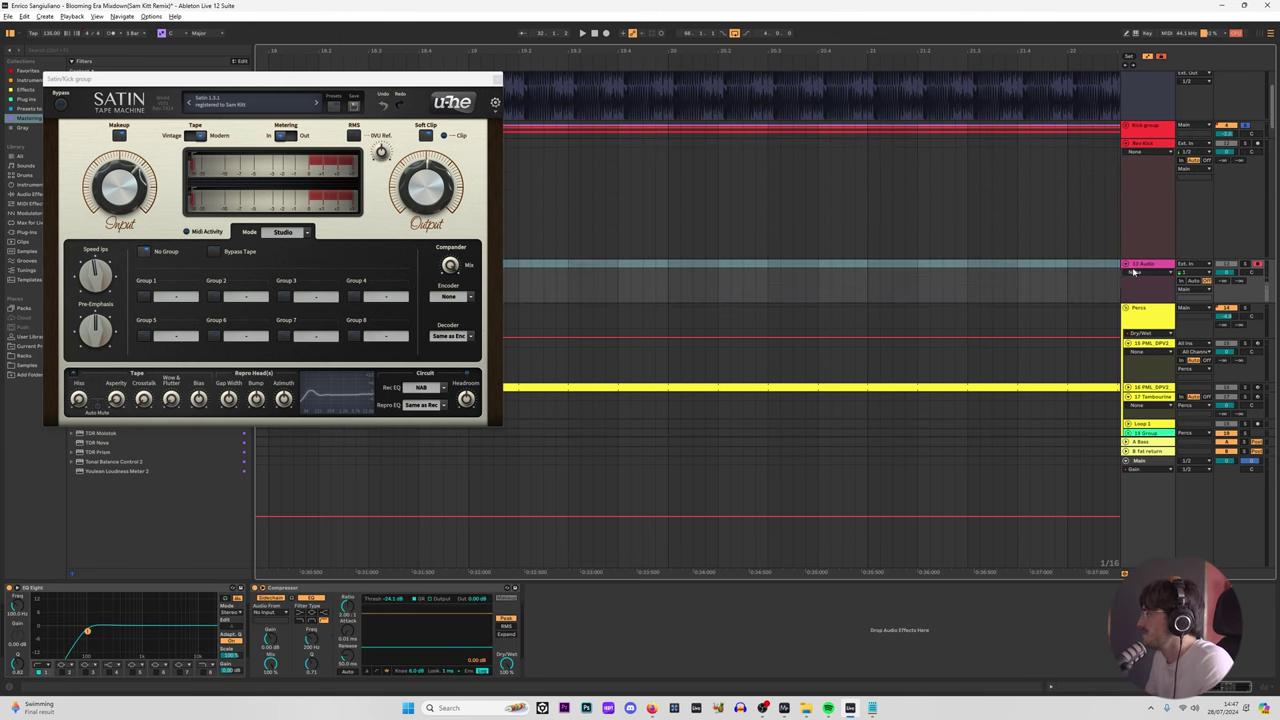
pyautogui.click(1201, 265)
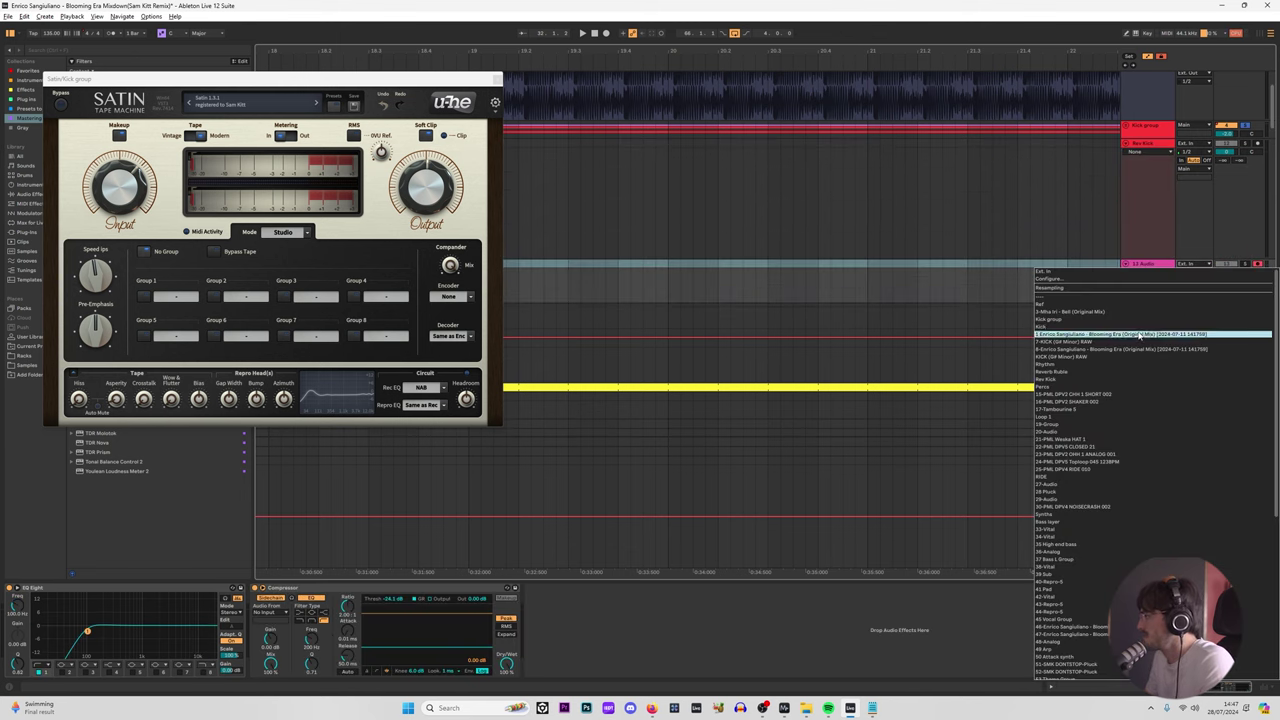
pyautogui.click(874, 270)
# Step: Record the Kick group onto the new audio track from bar 21, split off the first beat and consolidate it
pyautogui.click(868, 267)
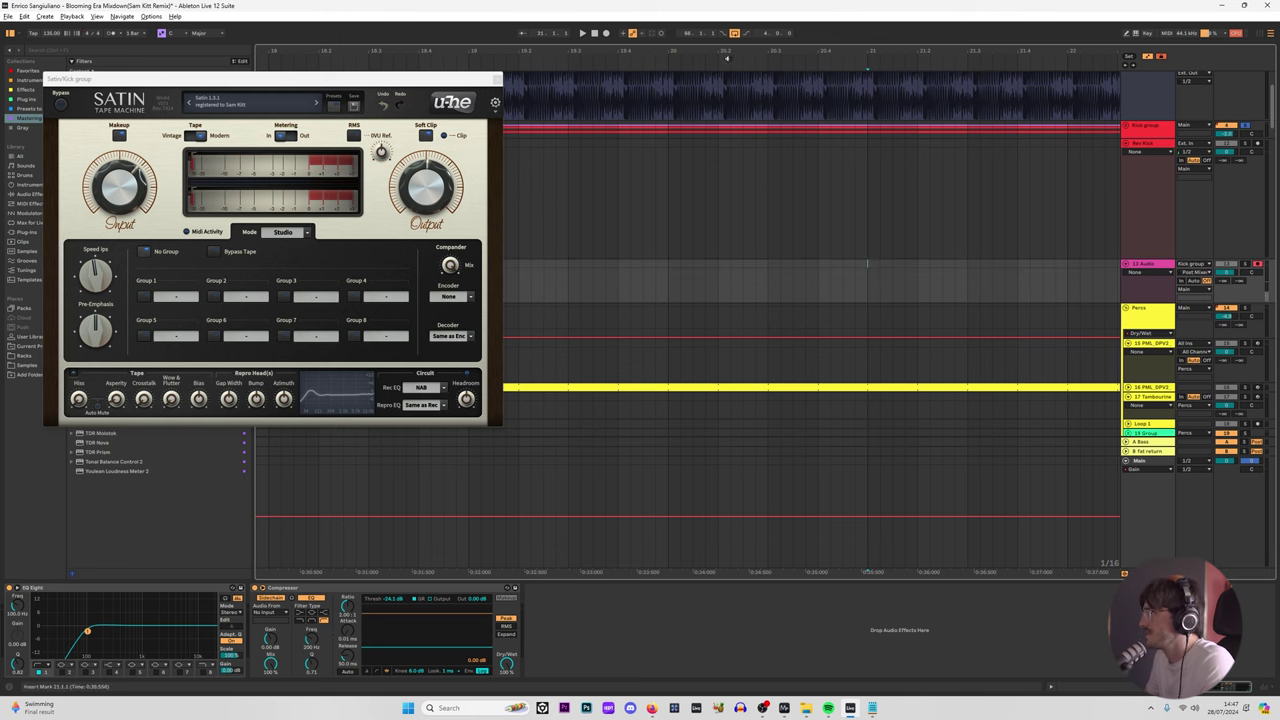
pyautogui.press('F9')
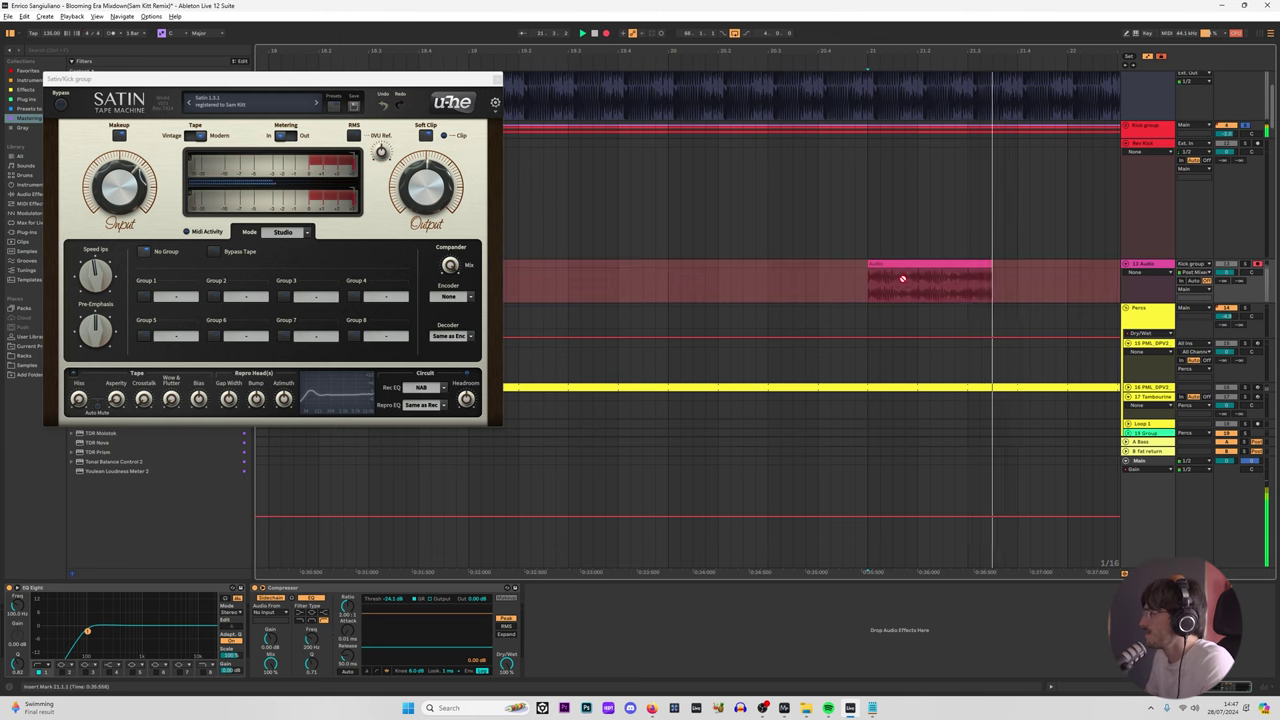
pyautogui.press('space')
pyautogui.scroll(4, 920, 286)
pyautogui.hotkey('ctrl', 'e')
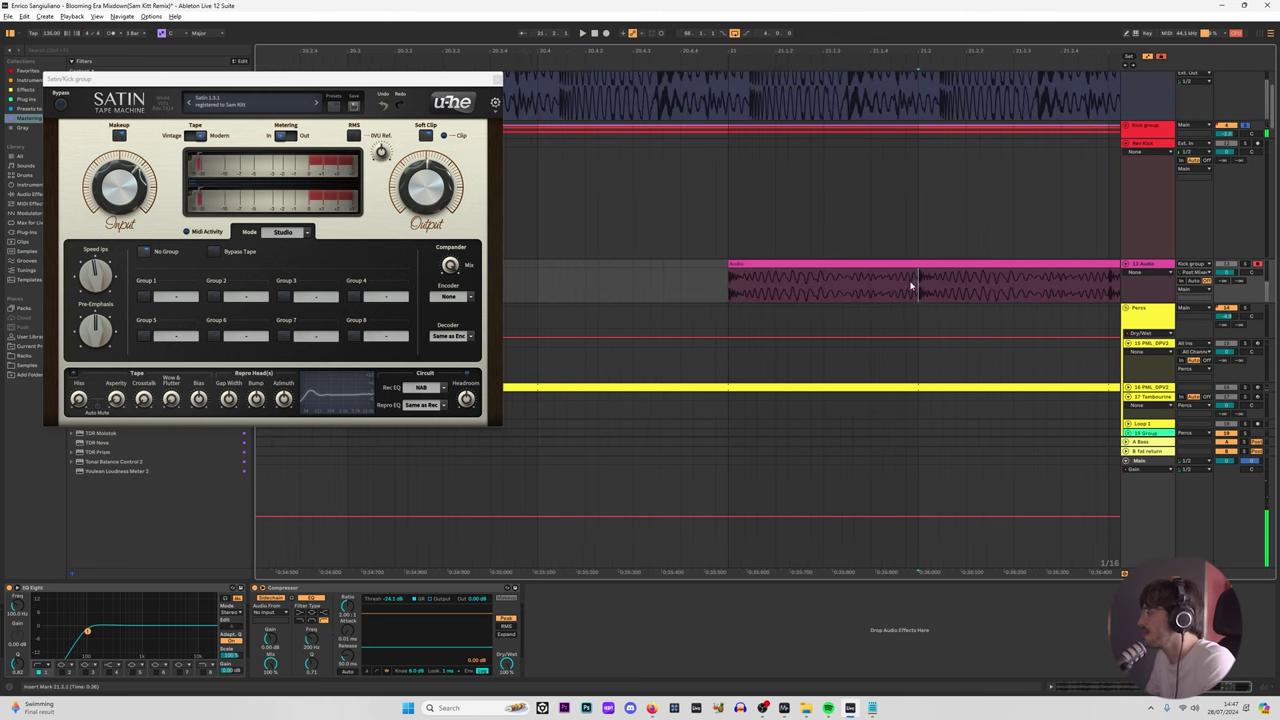
pyautogui.click(895, 264)
pyautogui.hotkey('ctrl', 'j')
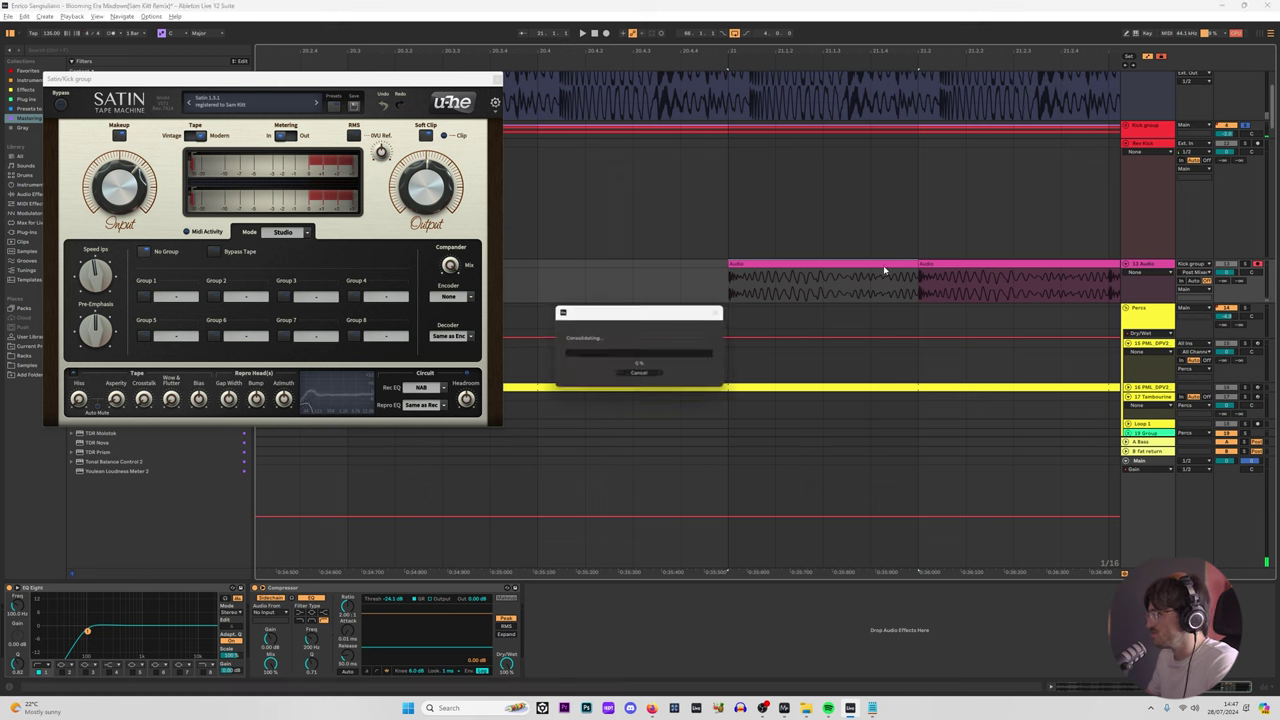
pyautogui.press('z')
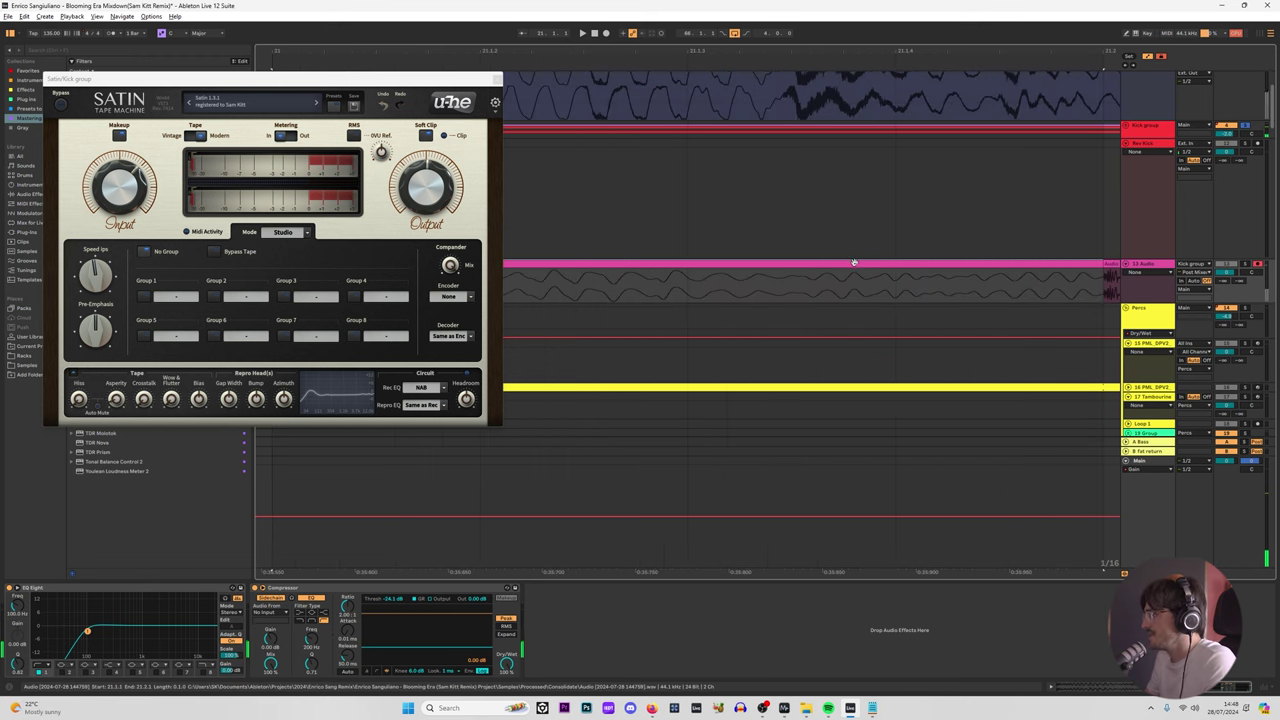
# Step: Solo the recorded track, close Satin, enlarge the waveforms and play the consolidated kick clip in a one-beat loop
pyautogui.click(506, 86)
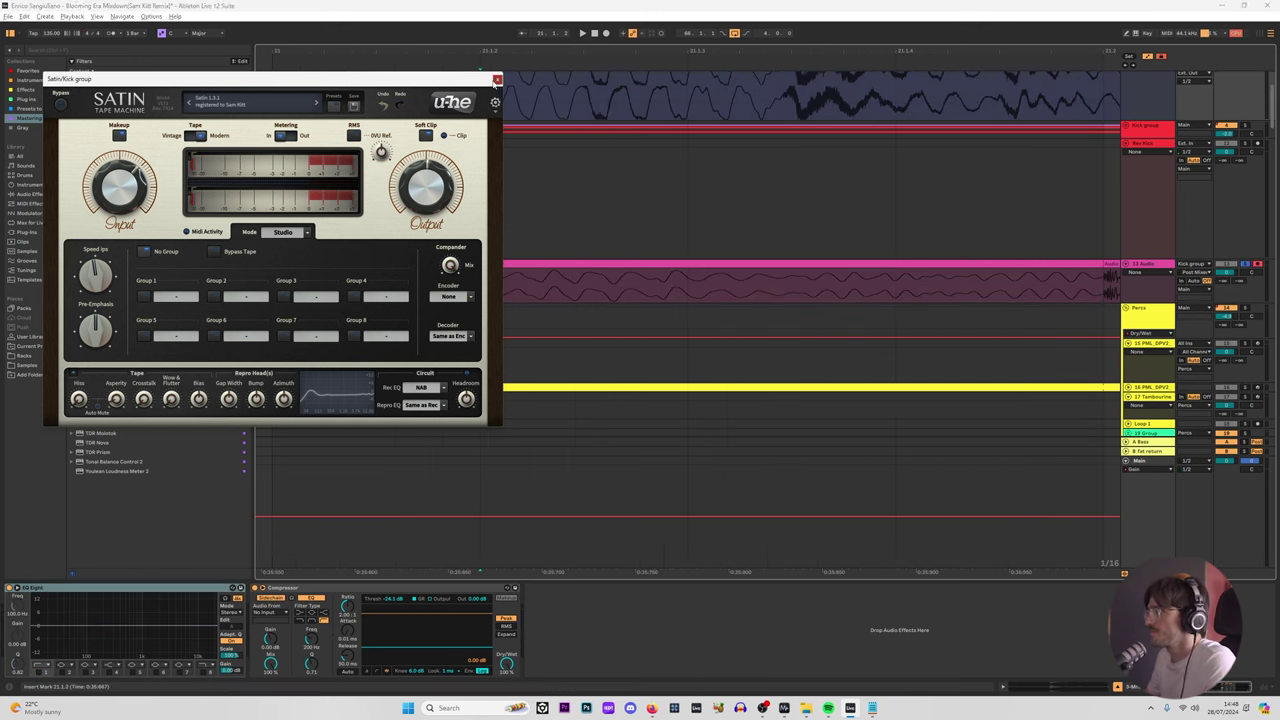
pyautogui.click(497, 79)
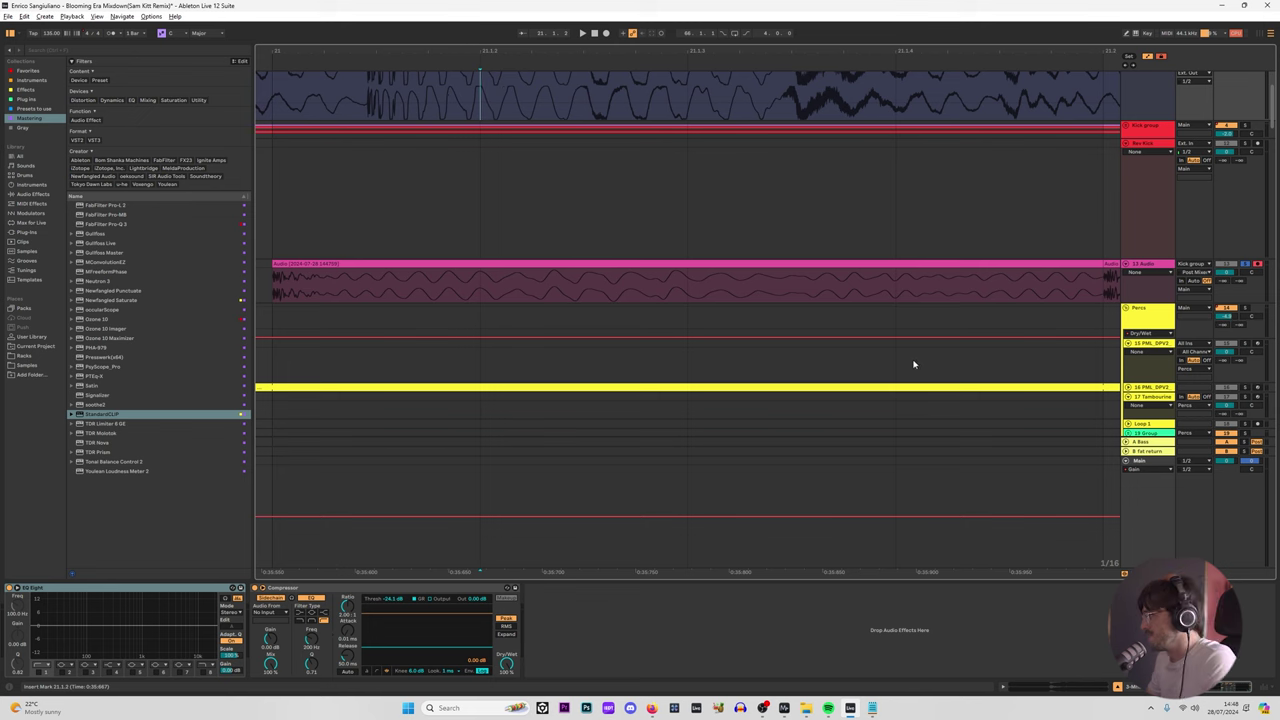
pyautogui.scroll(5, 861, 293)
pyautogui.scroll(-4, 853, 297)
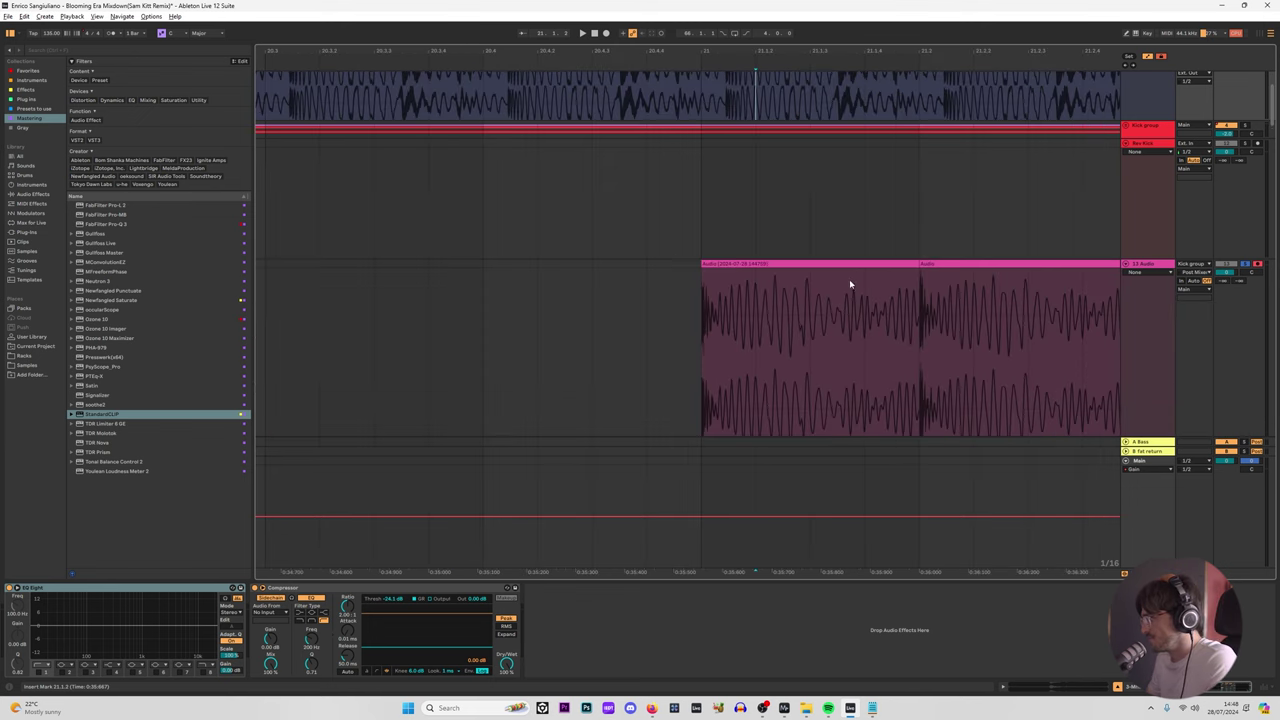
pyautogui.click(905, 266)
pyautogui.press('space')
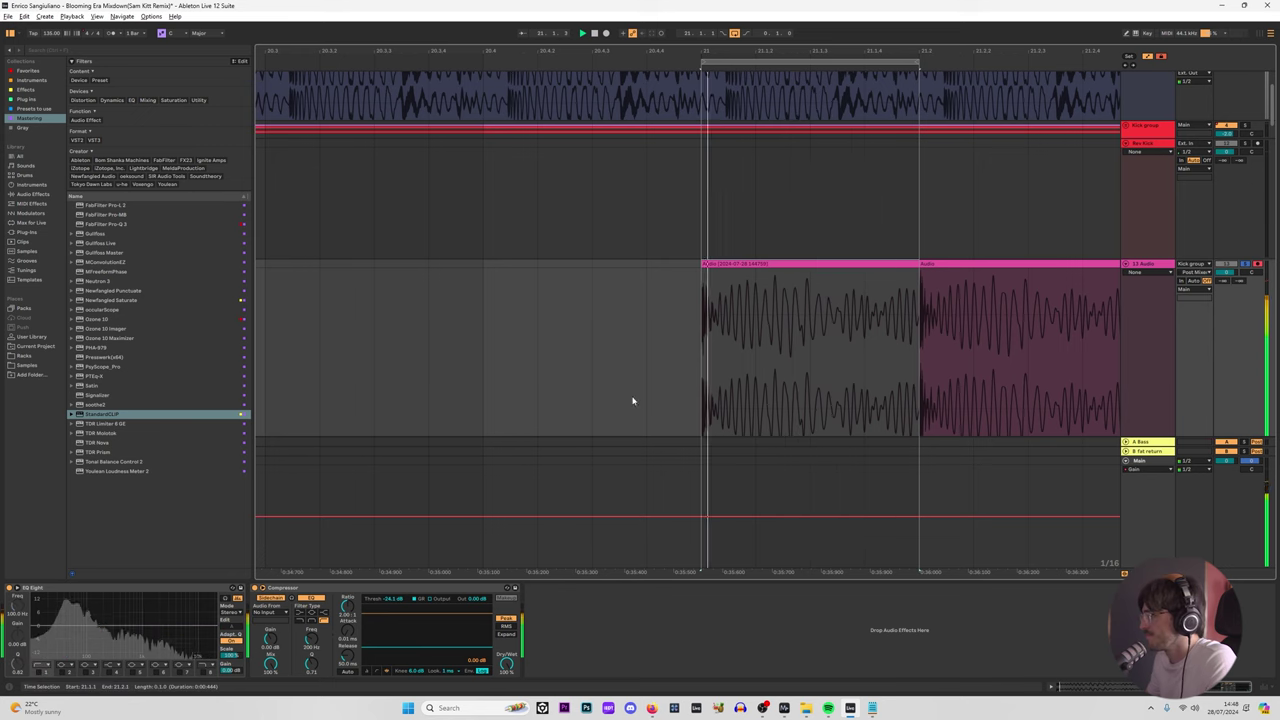
# Step: Split the consolidated kick clip at 21.1.2 and deactivate its first sixteenth, the transient part
pyautogui.scroll(4, 804, 322)
pyautogui.click(804, 322)
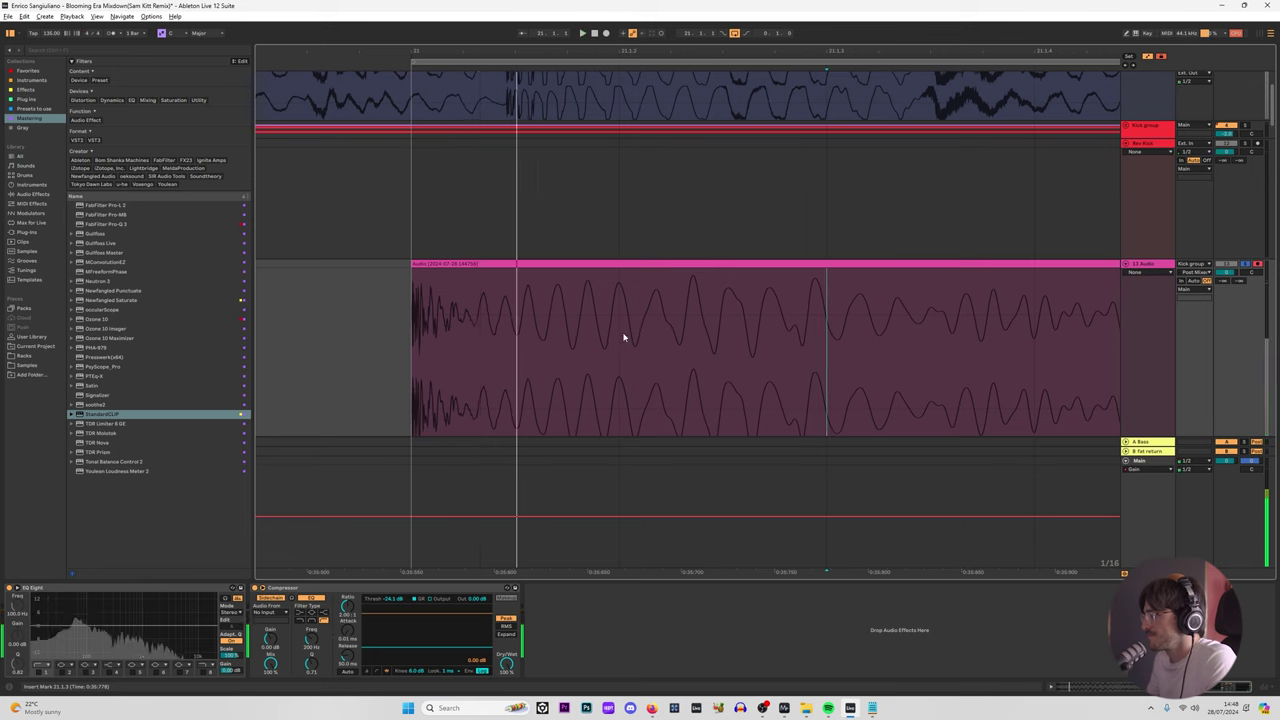
pyautogui.hotkey('ctrl', 'e')
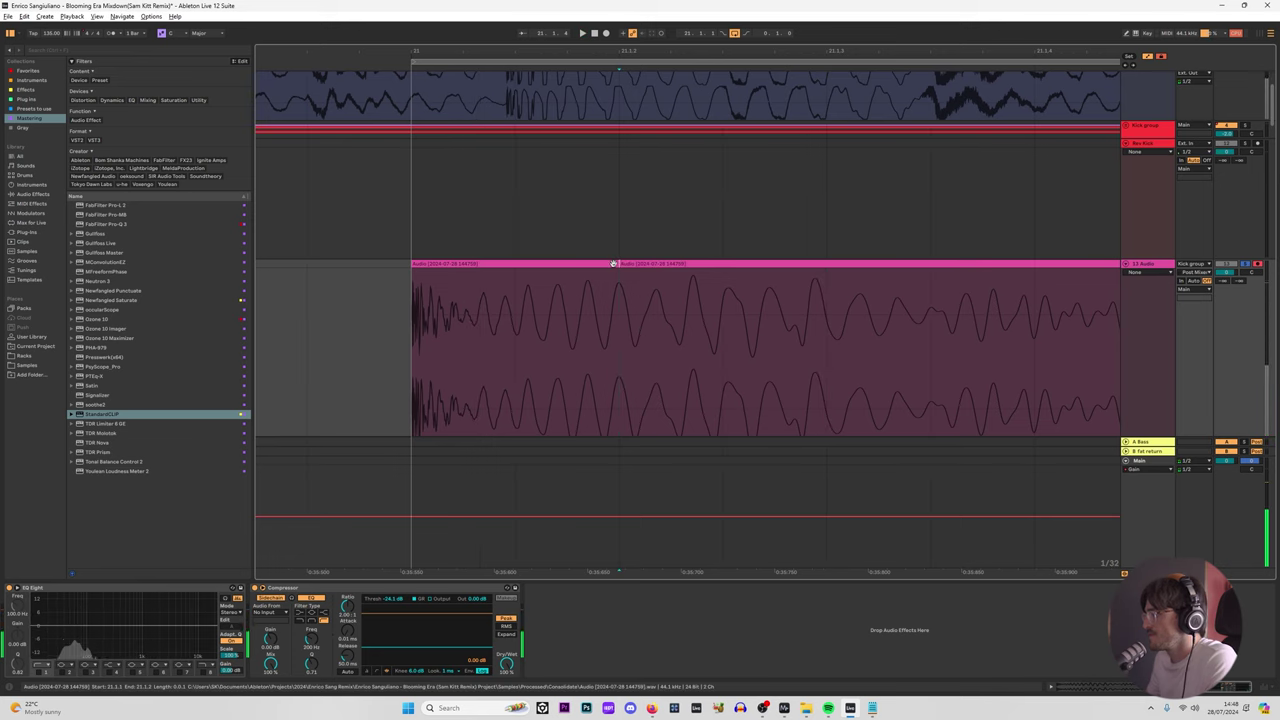
pyautogui.hotkey('ctrl', '1')
pyautogui.moveTo(615, 264); pyautogui.dragTo(407, 267)
pyautogui.moveTo(570, 259); pyautogui.dragTo(586, 263)
pyautogui.press('0')
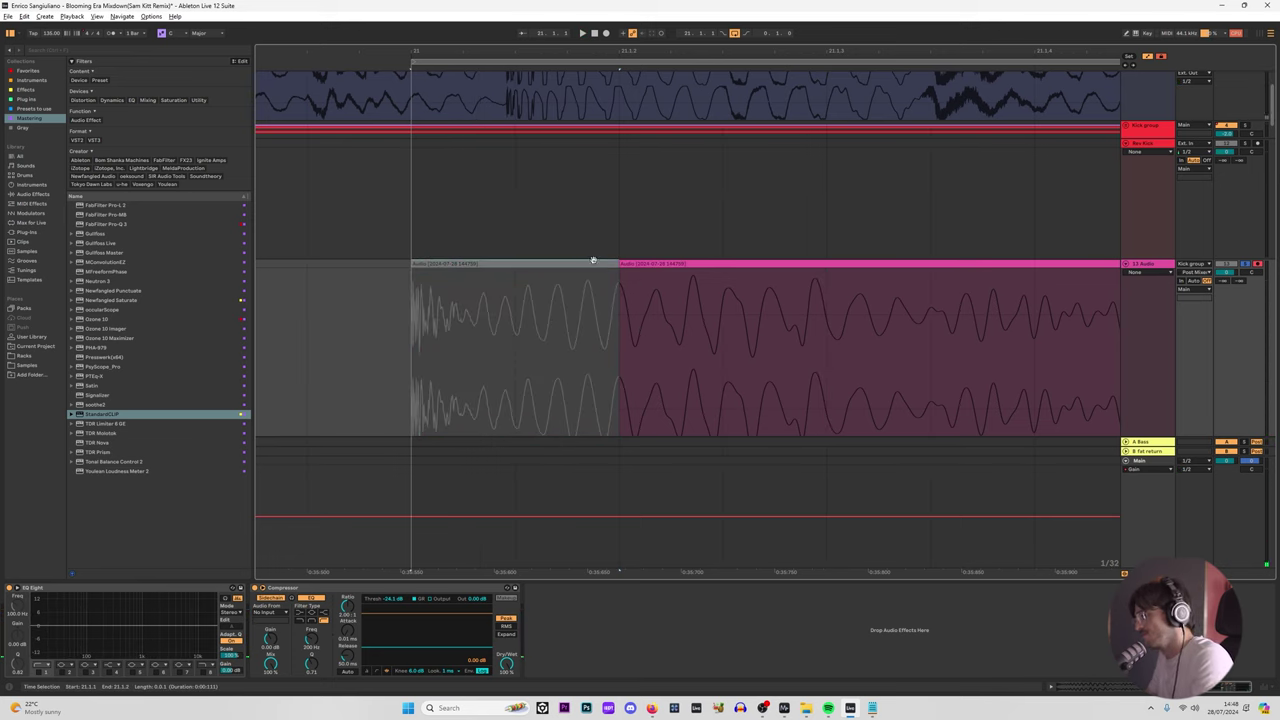
# Step: Loop the remaining kick tail with automation hidden, and shape it with a short fade-in and a long fade-out
pyautogui.click(666, 265)
pyautogui.press('space')
pyautogui.moveTo(745, 53); pyautogui.dragTo(680, 18)
pyautogui.press('a')
pyautogui.moveTo(633, 270); pyautogui.dragTo(641, 272)
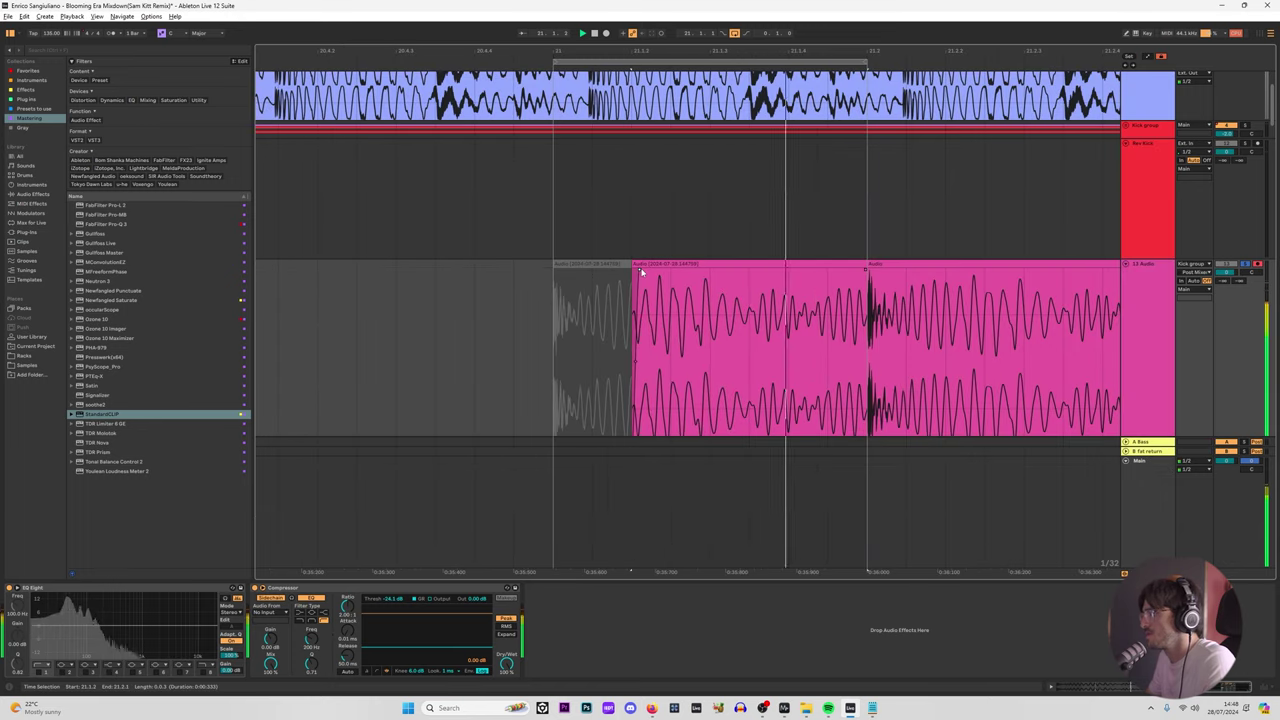
pyautogui.moveTo(866, 272); pyautogui.dragTo(646, 277)
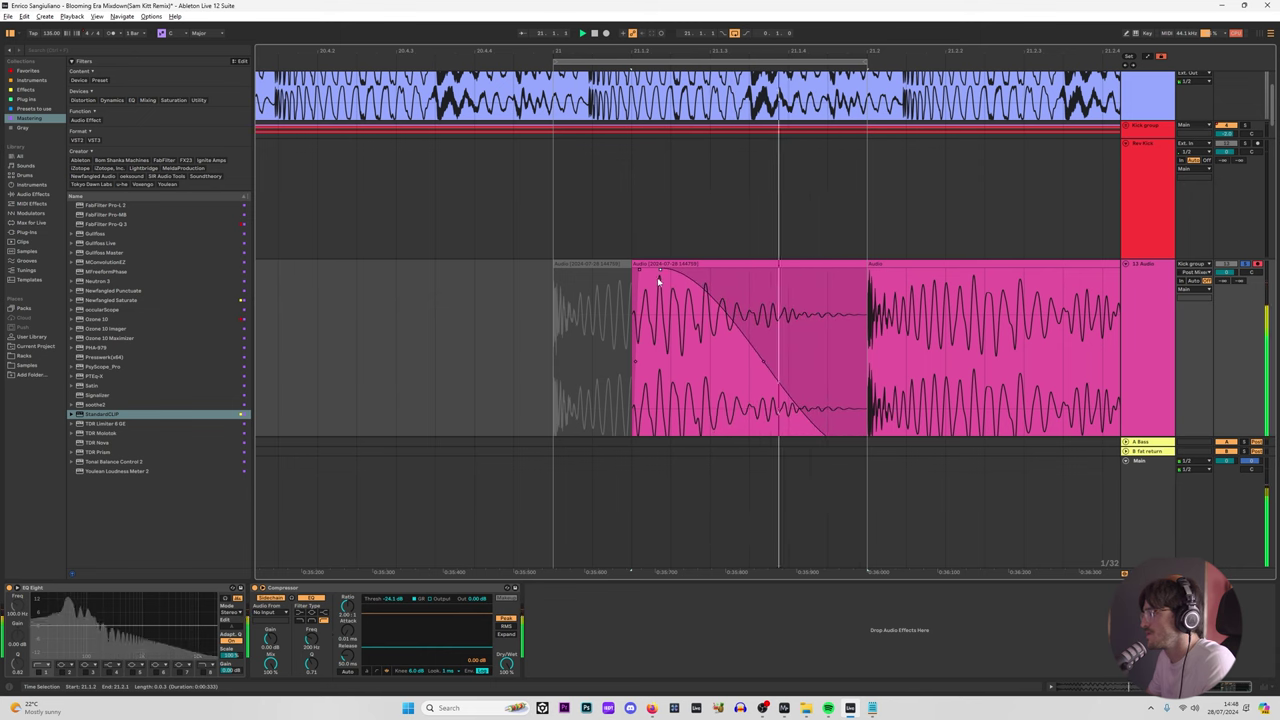
# Step: Inspect the StandardCLIP plug-in on the Main track and collapse the Hybrid Reverb device
pyautogui.click(1128, 538)
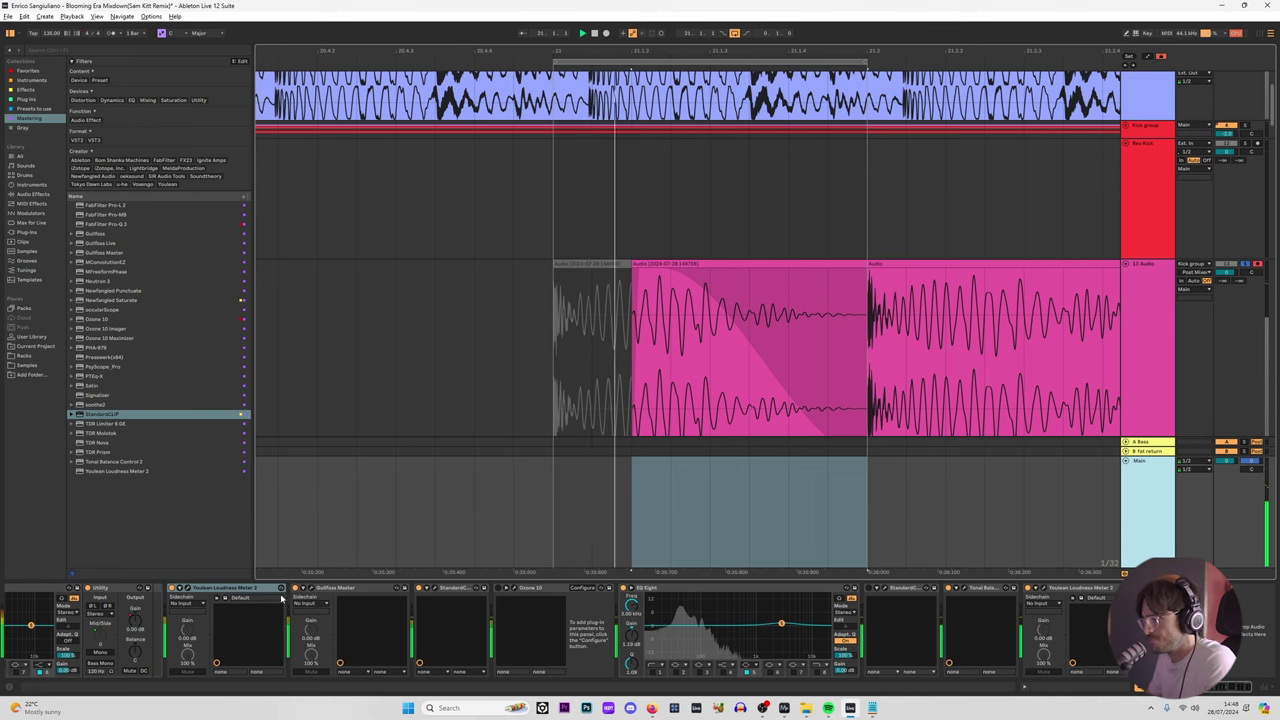
pyautogui.click(433, 589)
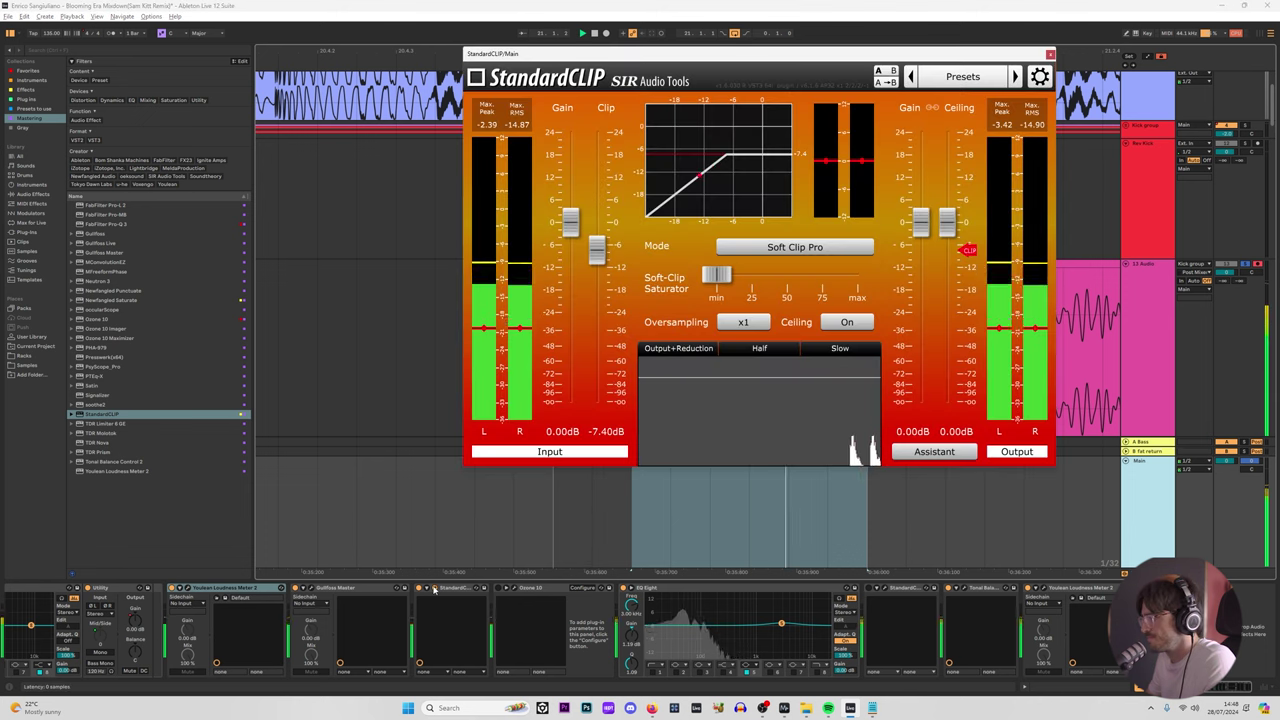
pyautogui.click(433, 589)
pyautogui.hscroll(-5, 433, 589)
pyautogui.hscroll(-5, 433, 589)
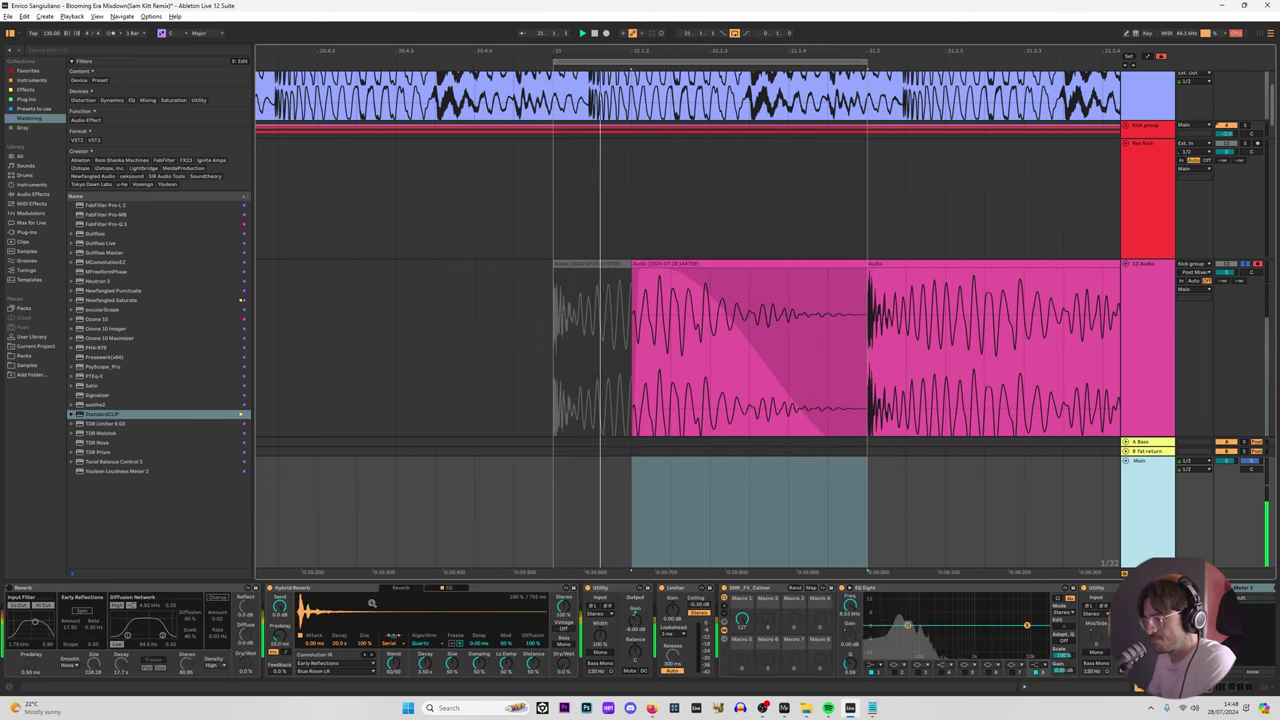
pyautogui.doubleClick(295, 589)
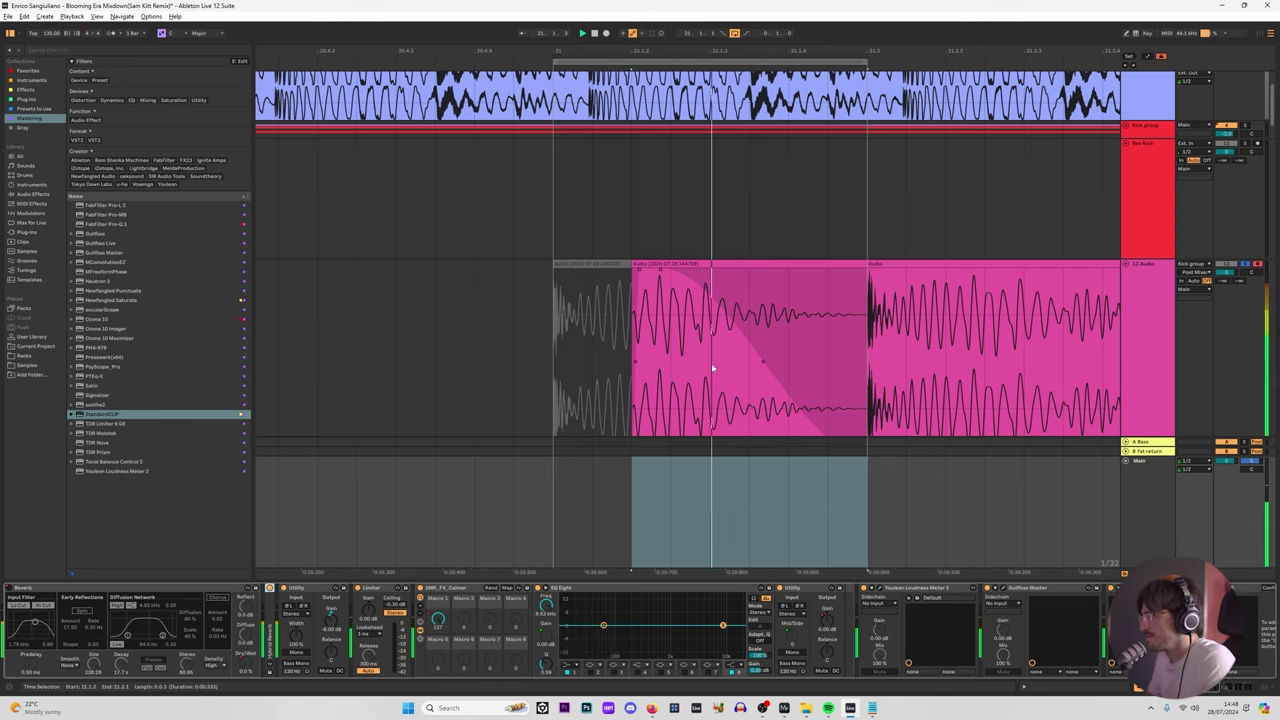
# Step: Low-pass the 12 Audio track at about 245 Hz with EQ Eight band 8 and remove the long fade-out from its 21.1.2 clip
pyautogui.click(743, 263)
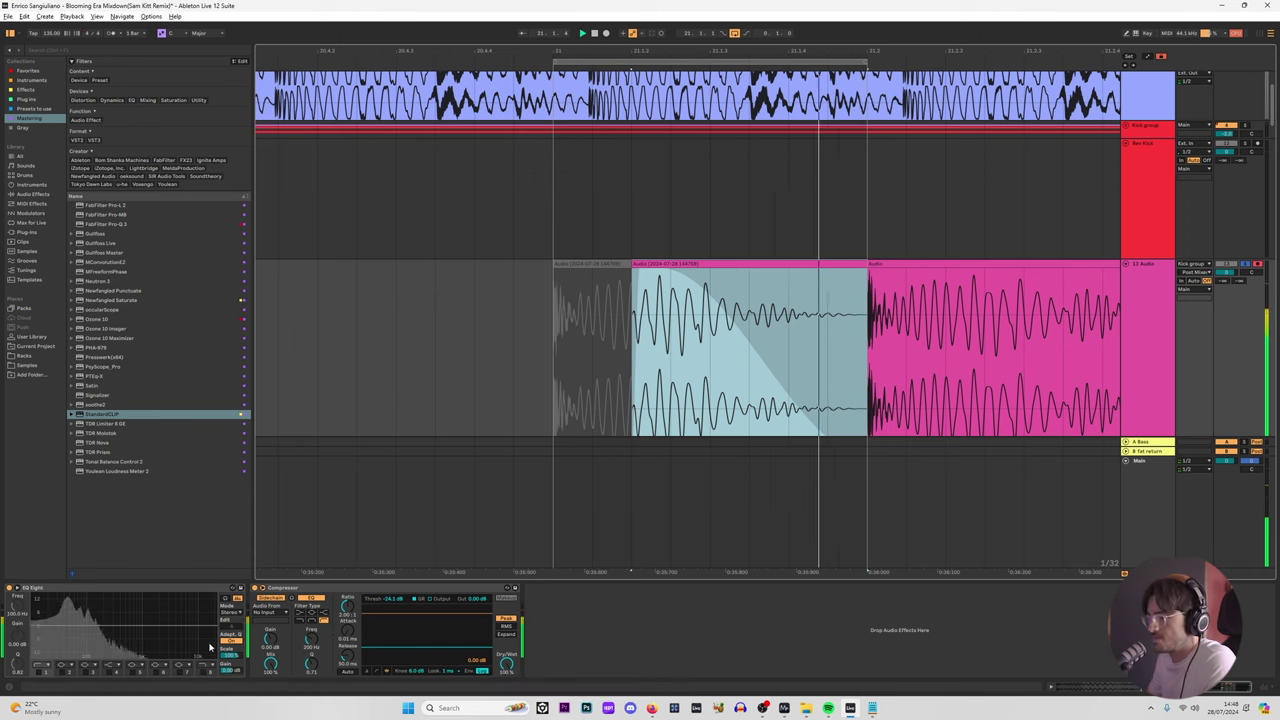
pyautogui.click(199, 674)
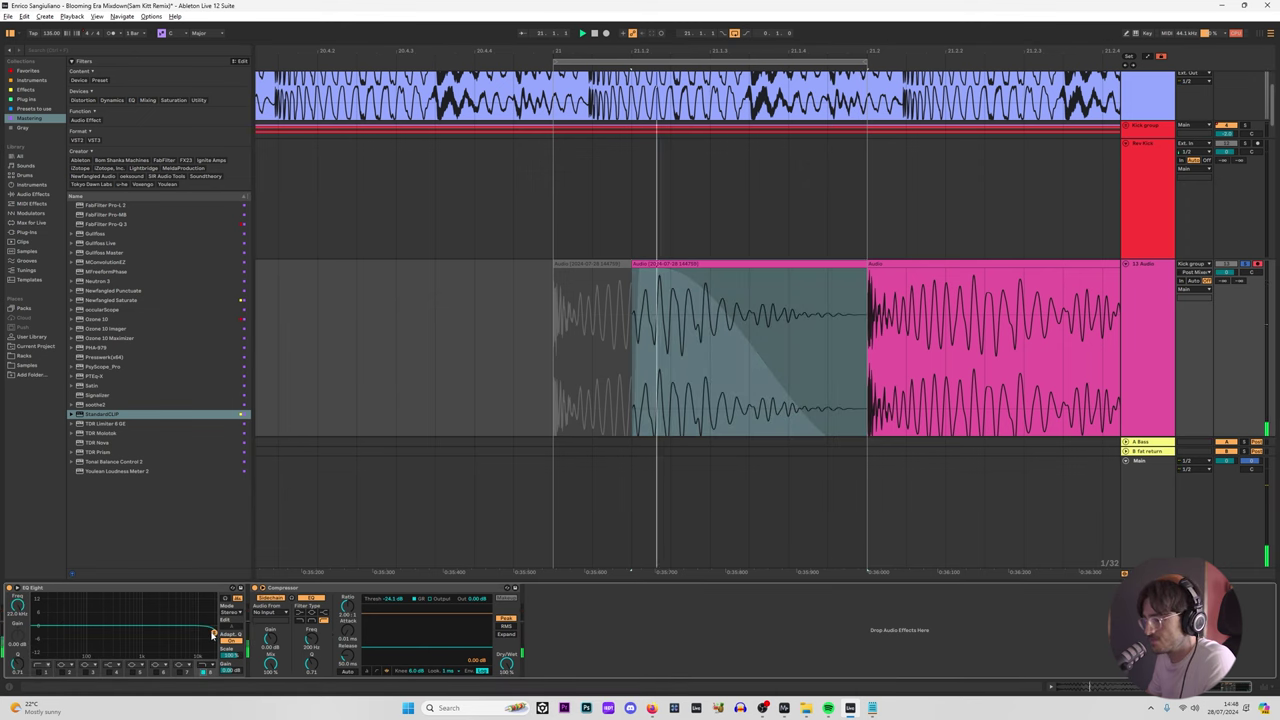
pyautogui.moveTo(212, 635); pyautogui.dragTo(101, 630)
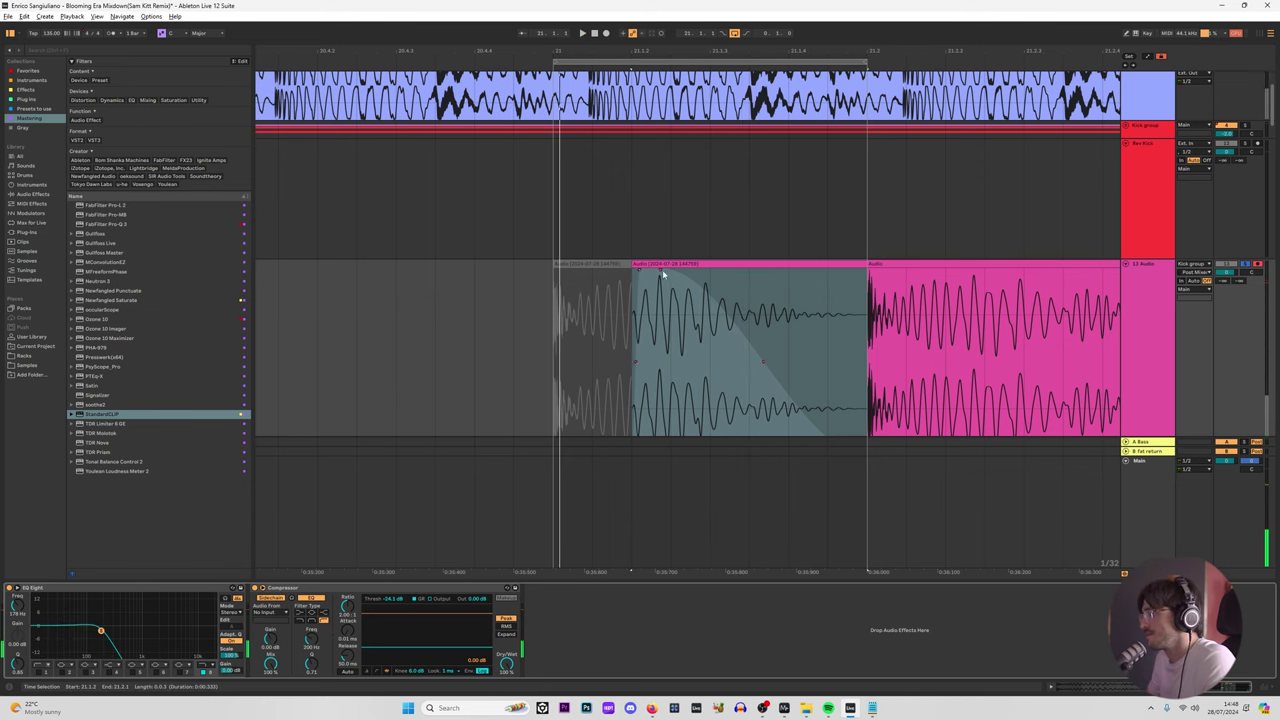
pyautogui.moveTo(662, 273); pyautogui.dragTo(862, 273)
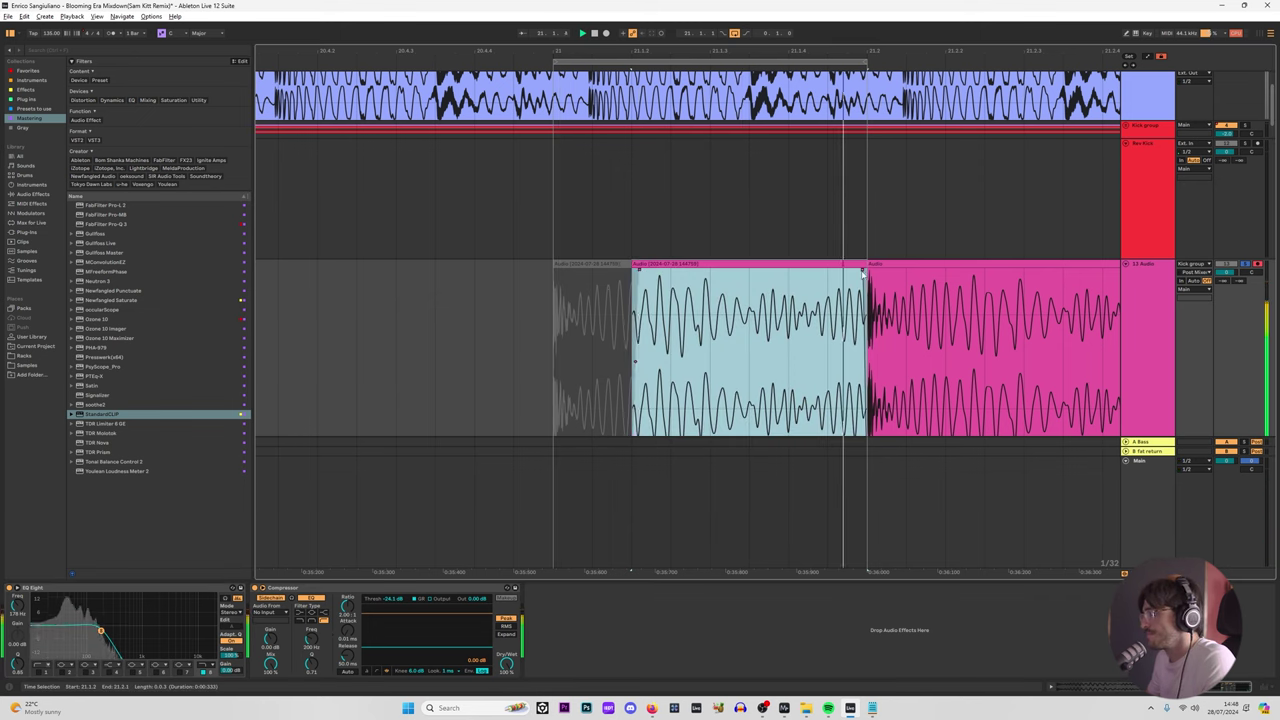
pyautogui.moveTo(101, 630)
pyautogui.mouseDown()
pyautogui.moveTo(170, 631)
pyautogui.moveTo(107, 634)
pyautogui.mouseUp()
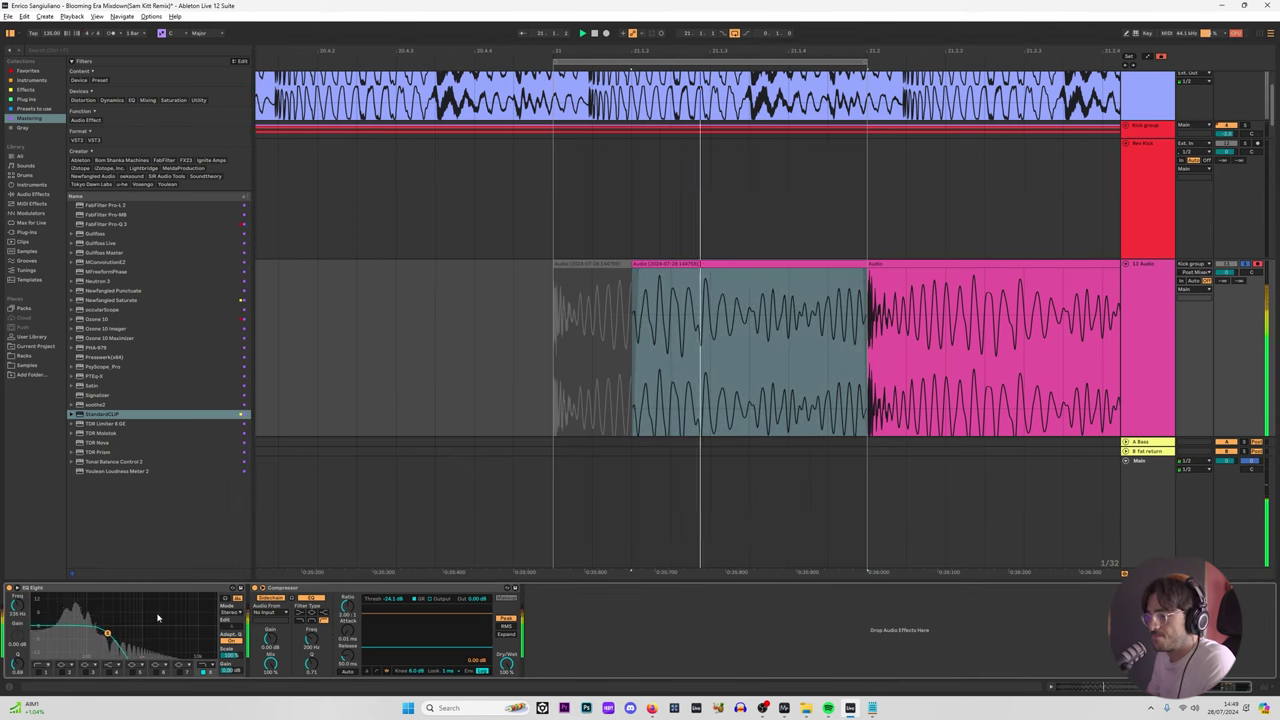
# Step: Copy the deactivated kick clip at 21.1.1 from 12 Audio to the magenta audio track below, activate it and play it back soloed
pyautogui.click(1159, 318)
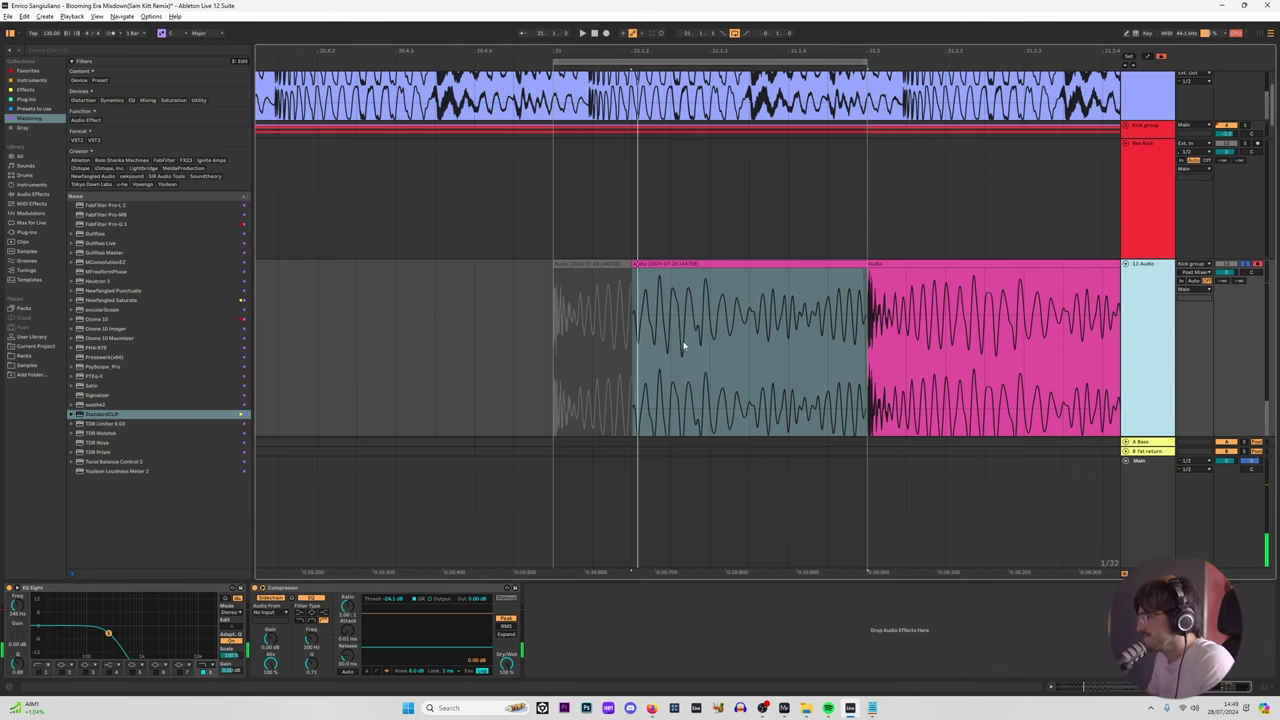
pyautogui.press('Down')
pyautogui.scroll(-1, 609, 216)
pyautogui.moveTo(607, 101); pyautogui.dragTo(612, 307)
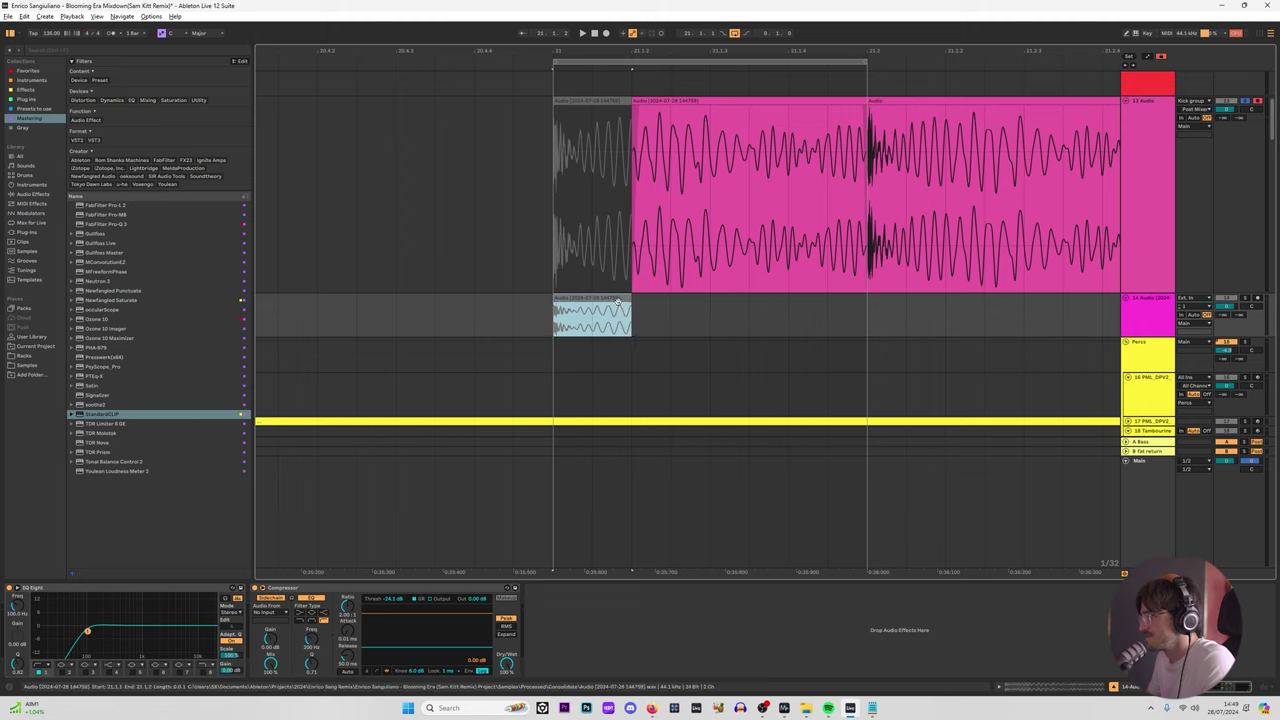
pyautogui.press('0')
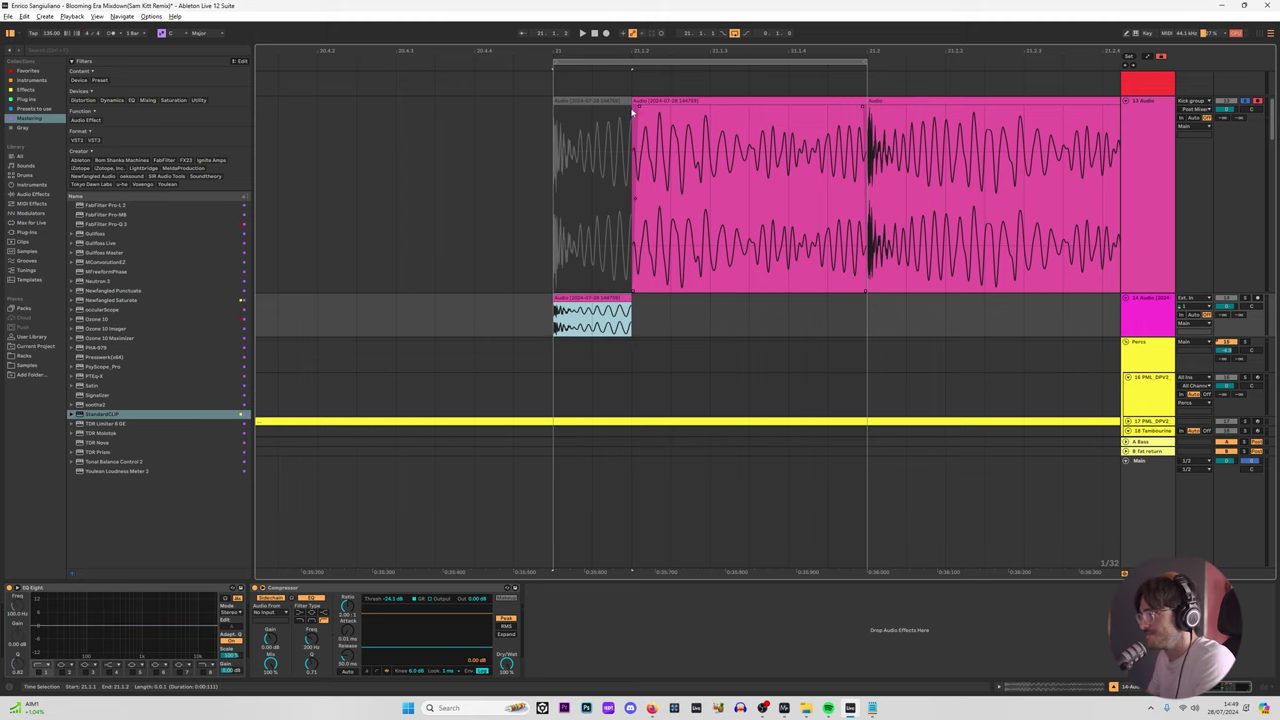
pyautogui.press('space')
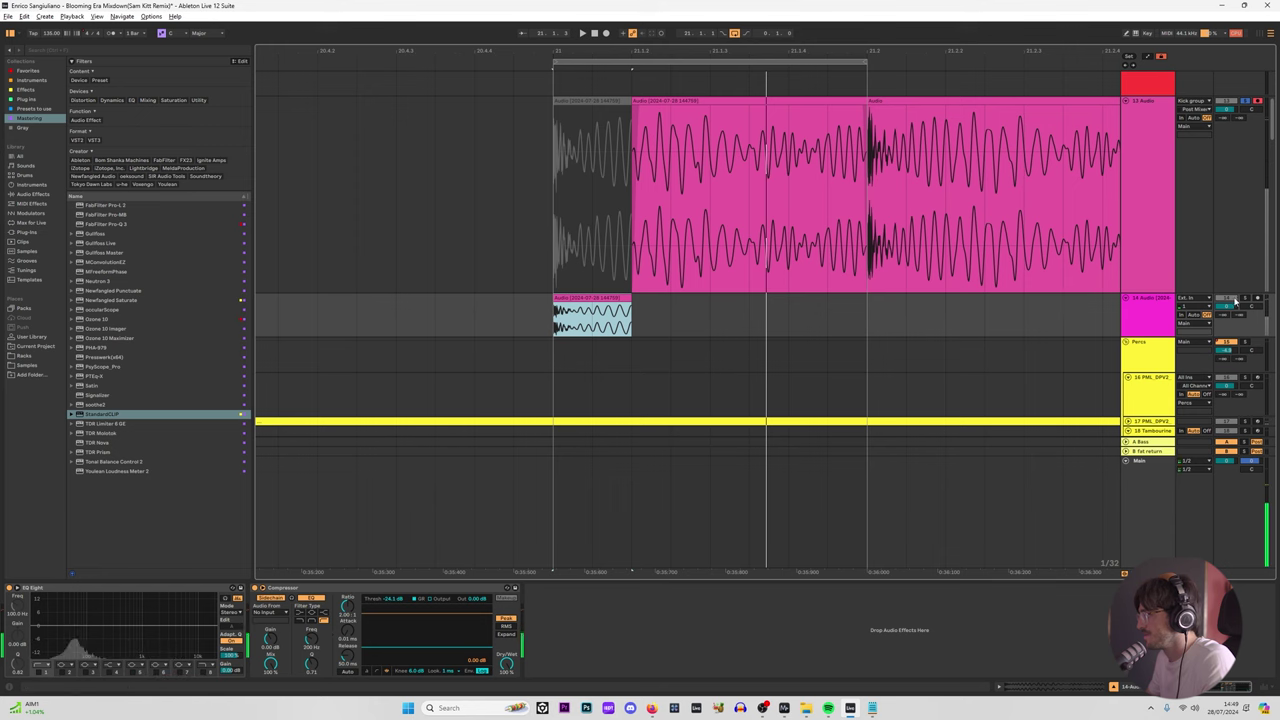
pyautogui.press('space')
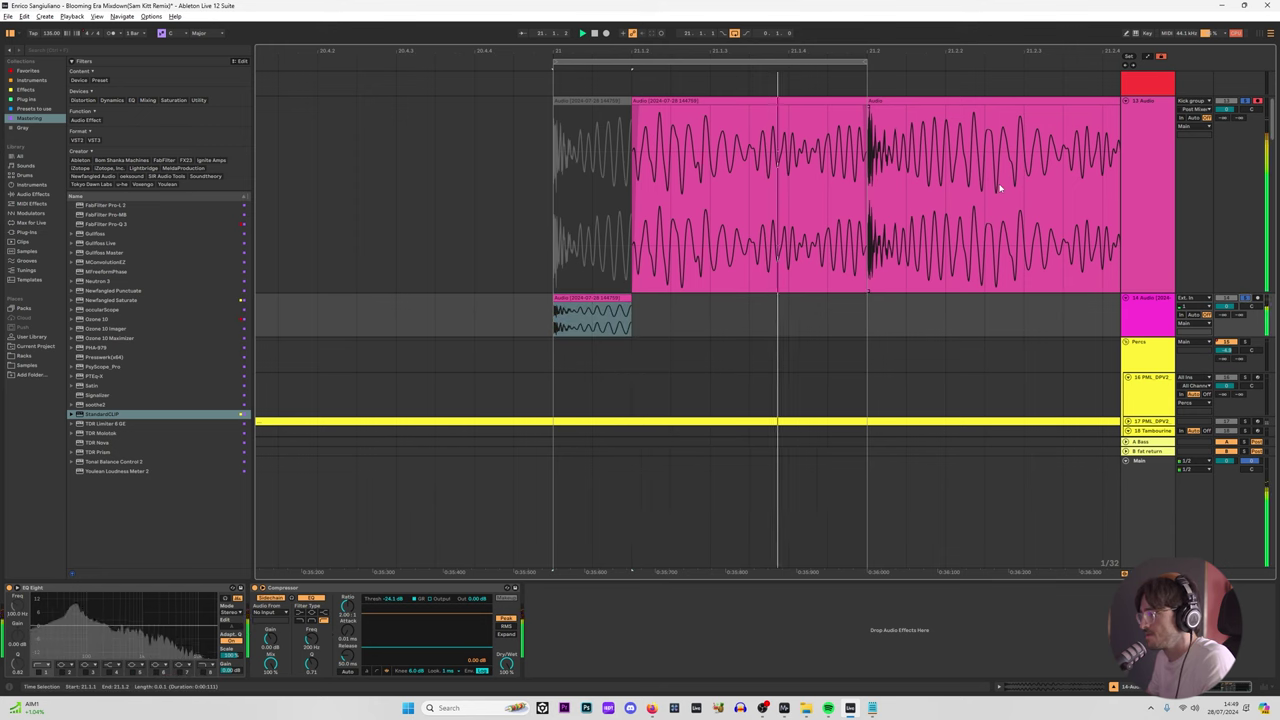
# Step: Add a short fade-out at the end of the copied kick clip and enlarge its track's height
pyautogui.scroll(5, 624, 307)
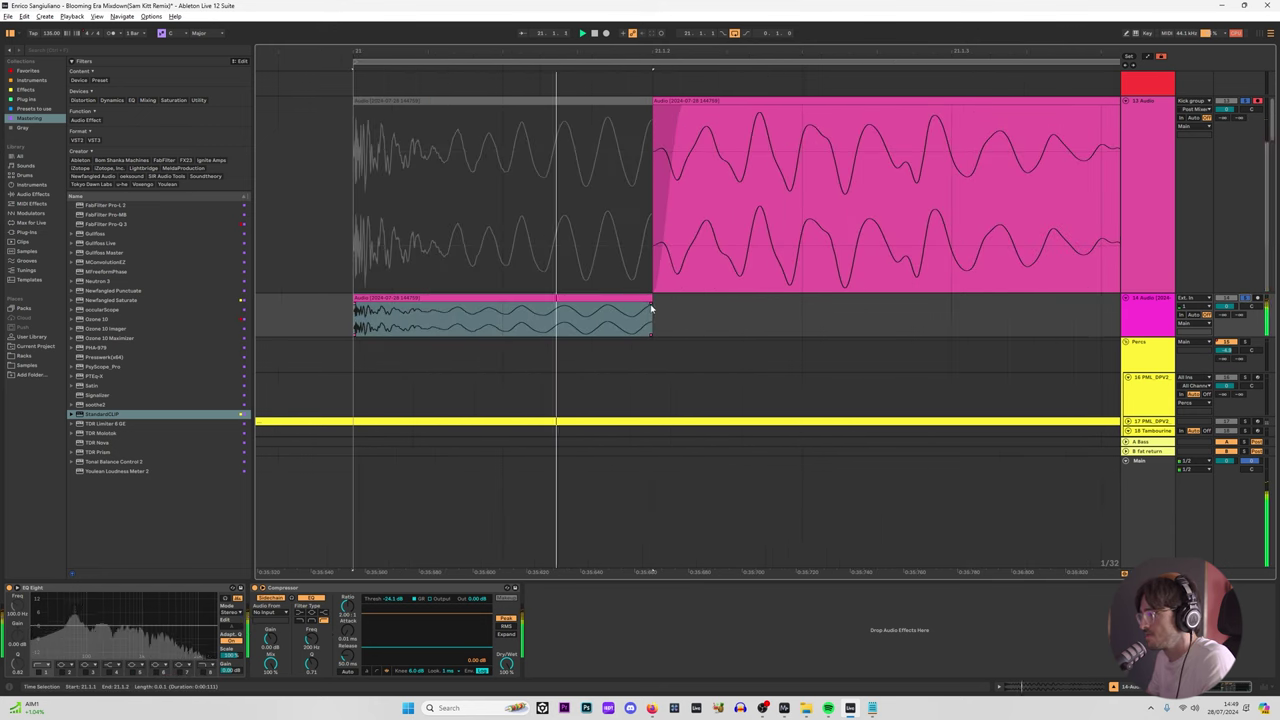
pyautogui.moveTo(651, 305); pyautogui.dragTo(643, 308)
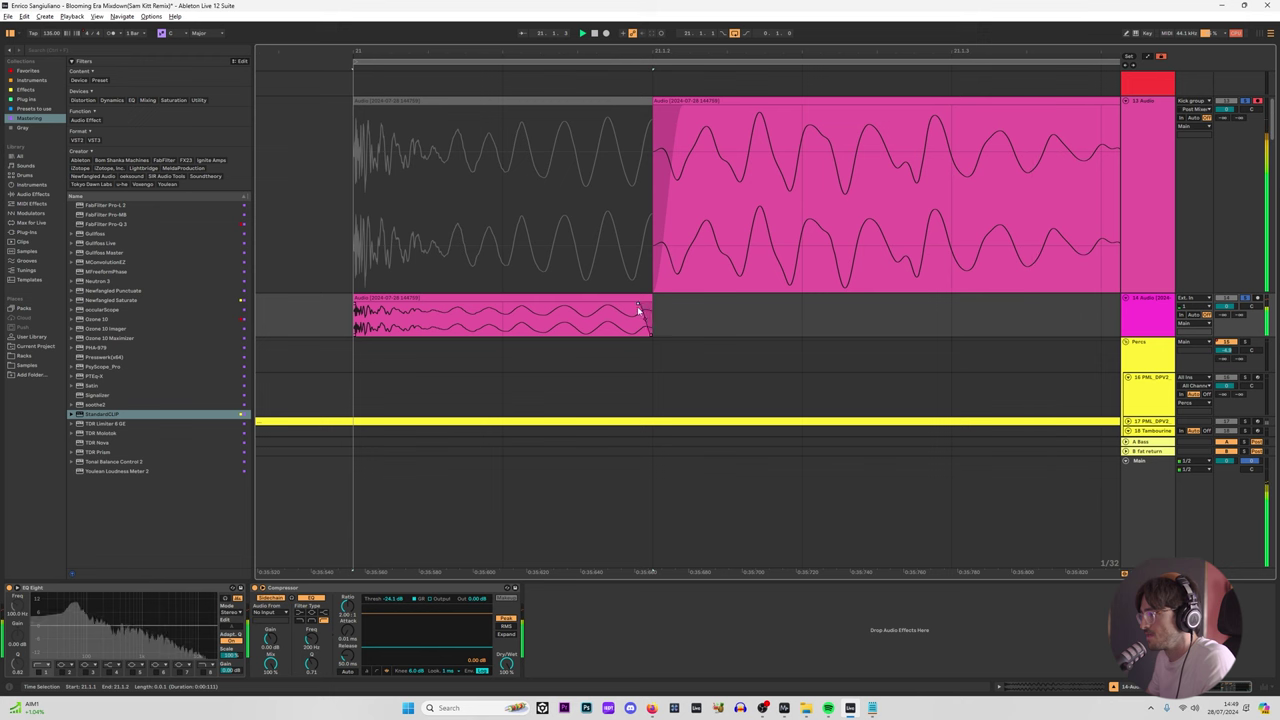
pyautogui.scroll(4, 654, 313)
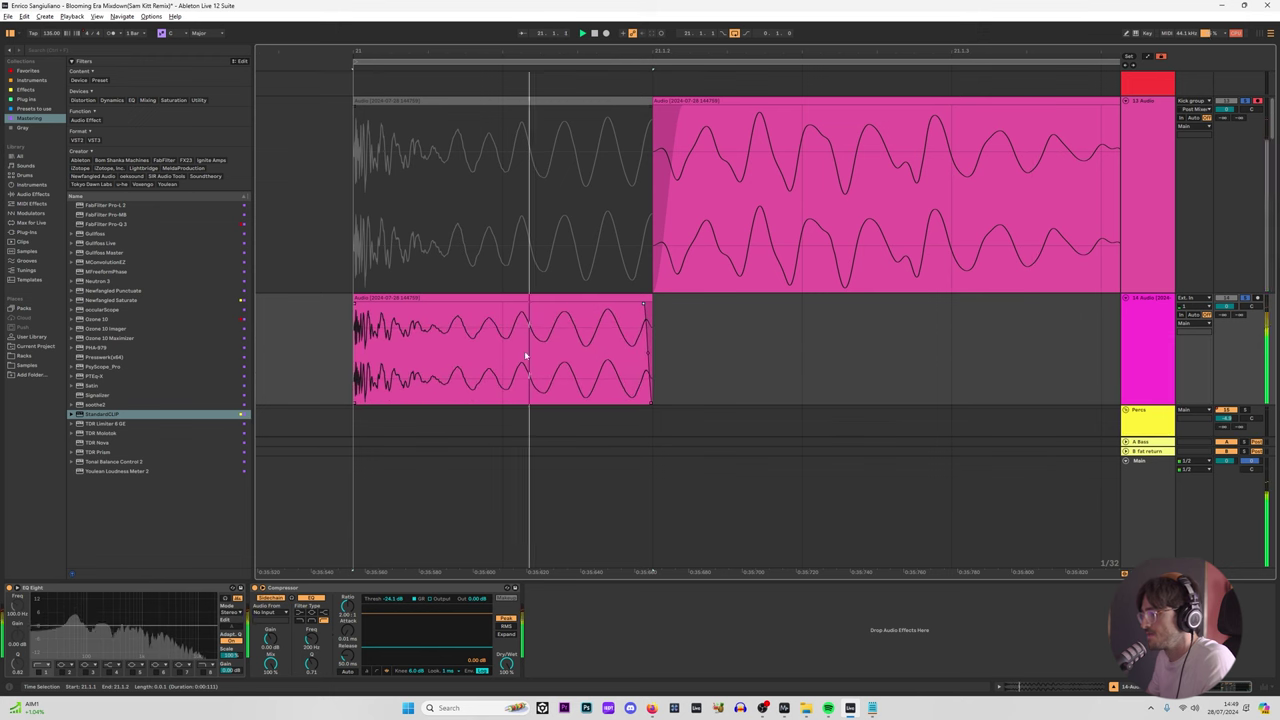
# Step: Extend the loop region's end to 21.3 and listen to the loop
pyautogui.scroll(-6, 536, 345)
pyautogui.scroll(4, 563, 203)
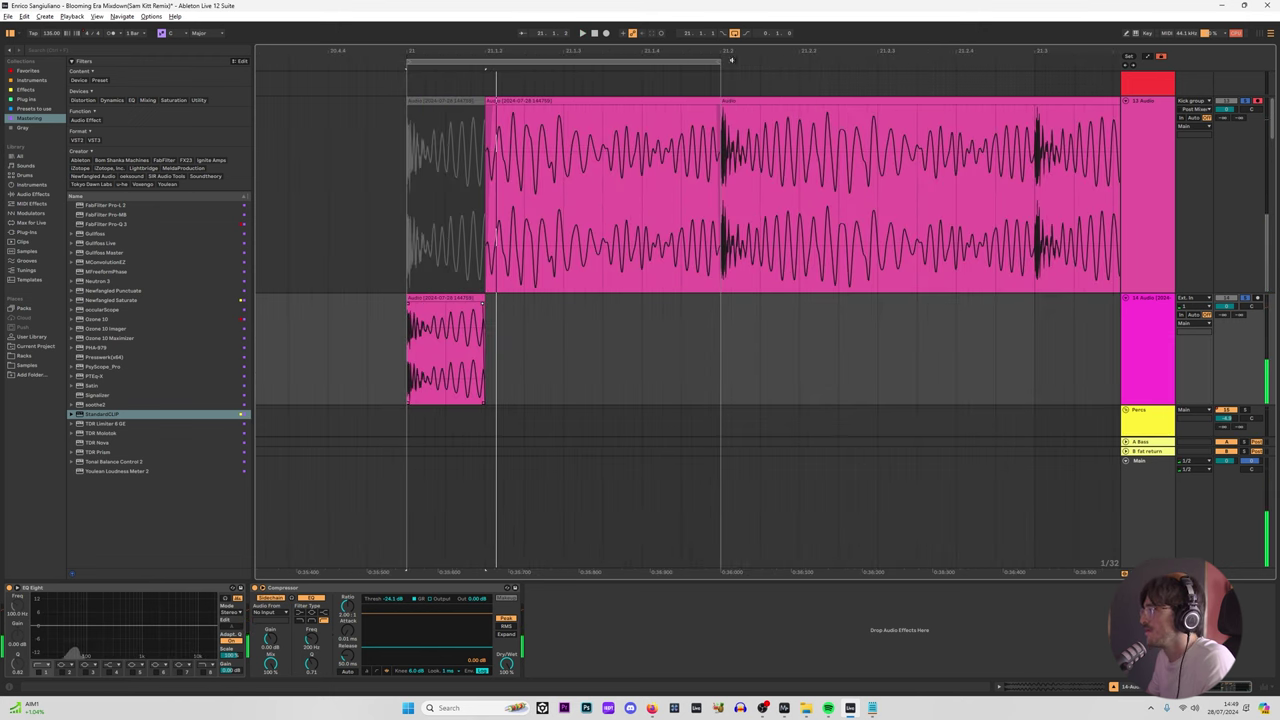
pyautogui.moveTo(719, 63); pyautogui.dragTo(1034, 63)
pyautogui.press('space')
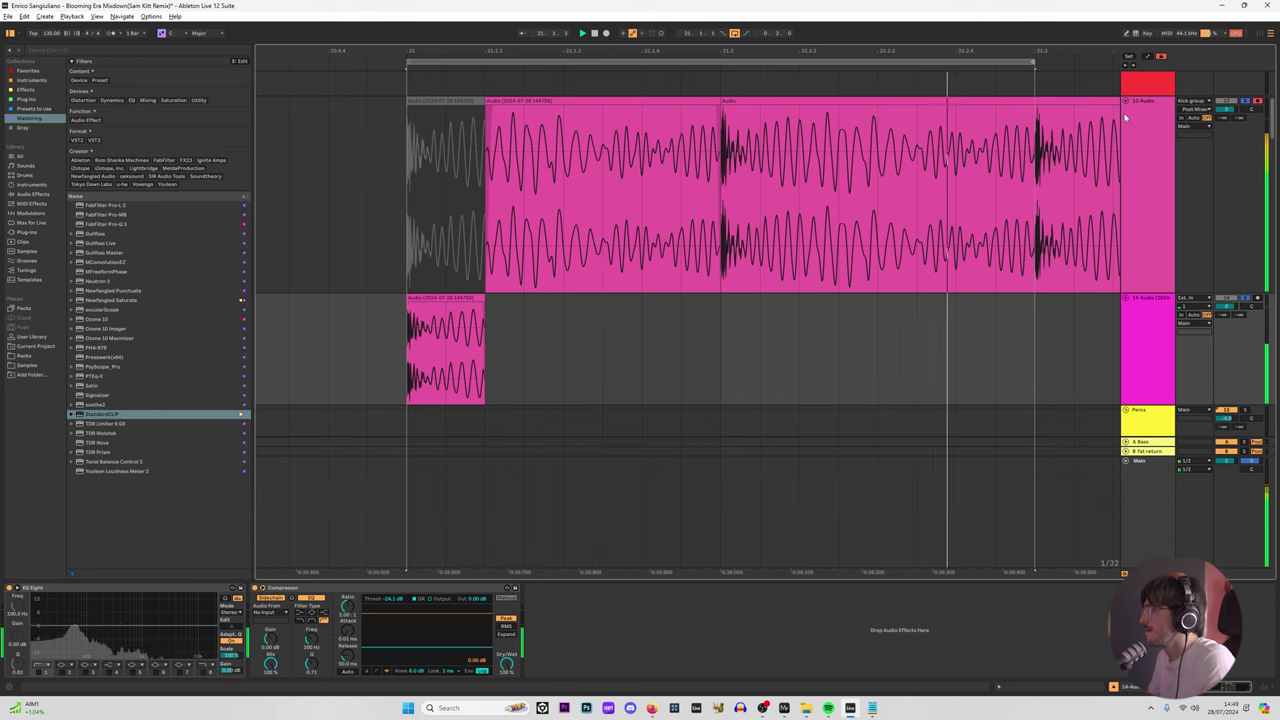
pyautogui.press('space')
# Step: Insert a new audio track directly below 12 Audio
pyautogui.click(1149, 188)
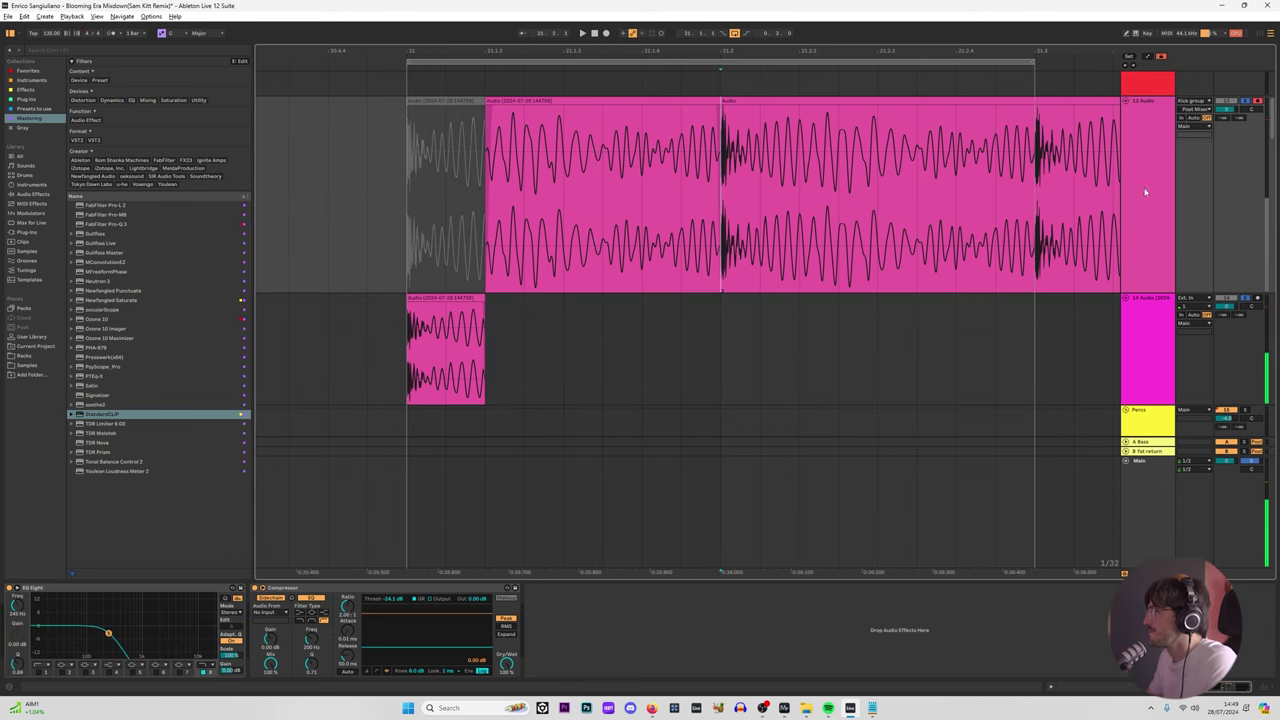
pyautogui.hotkey('ctrl', 't')
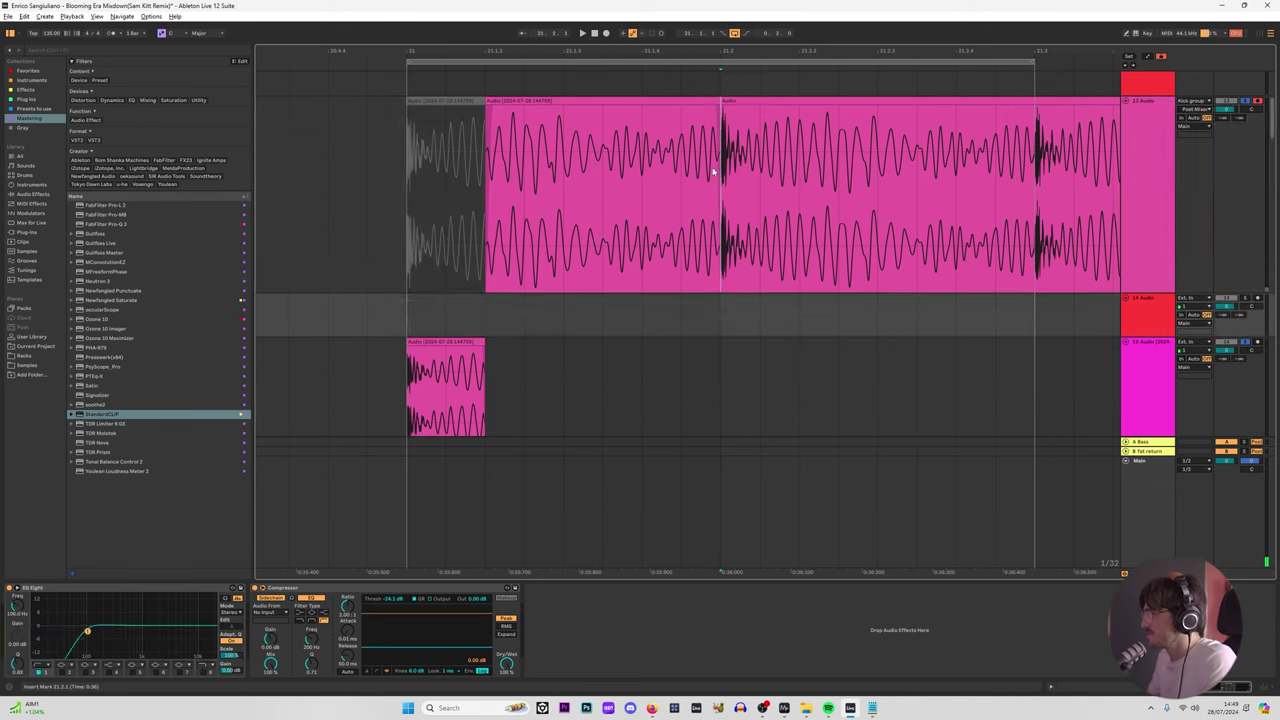
pyautogui.click(757, 148)
pyautogui.hotkey('ctrl', 't')
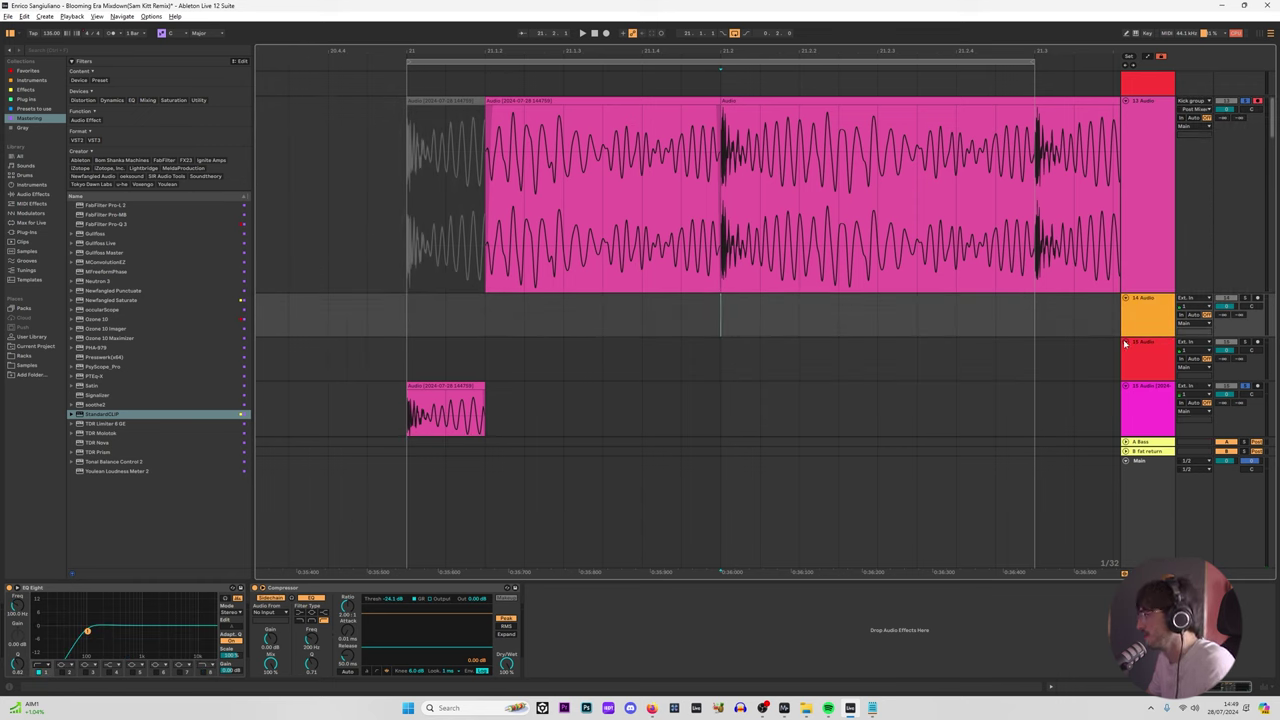
pyautogui.click(1125, 344)
pyautogui.press('Delete')
# Step: Split the 12 Audio clip at 21.3.1 and move the segment between 21.2 and 21.3 to the new audio track
pyautogui.click(799, 107)
pyautogui.click(1049, 150)
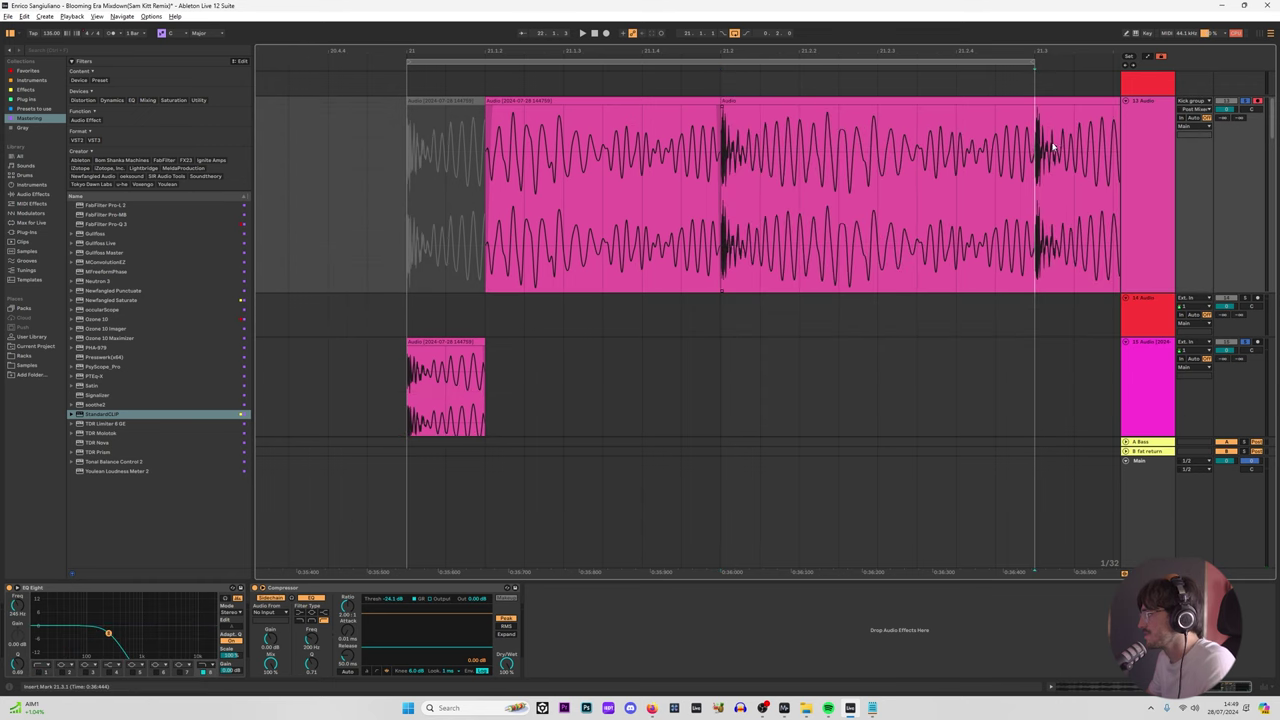
pyautogui.hotkey('ctrl', 'e')
pyautogui.moveTo(983, 101); pyautogui.dragTo(977, 221)
pyautogui.moveTo(980, 297); pyautogui.dragTo(980, 312)
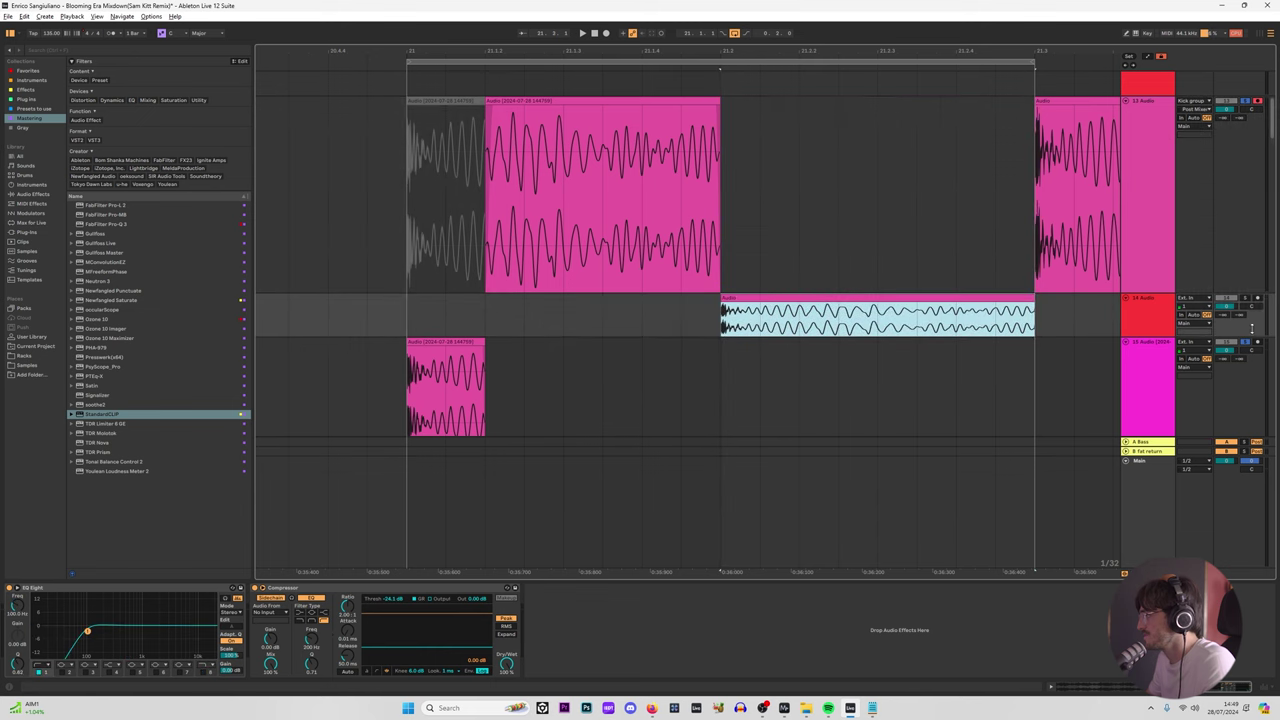
# Step: Solo the new red audio track and audition the moved unfiltered kick segment
pyautogui.press('space')
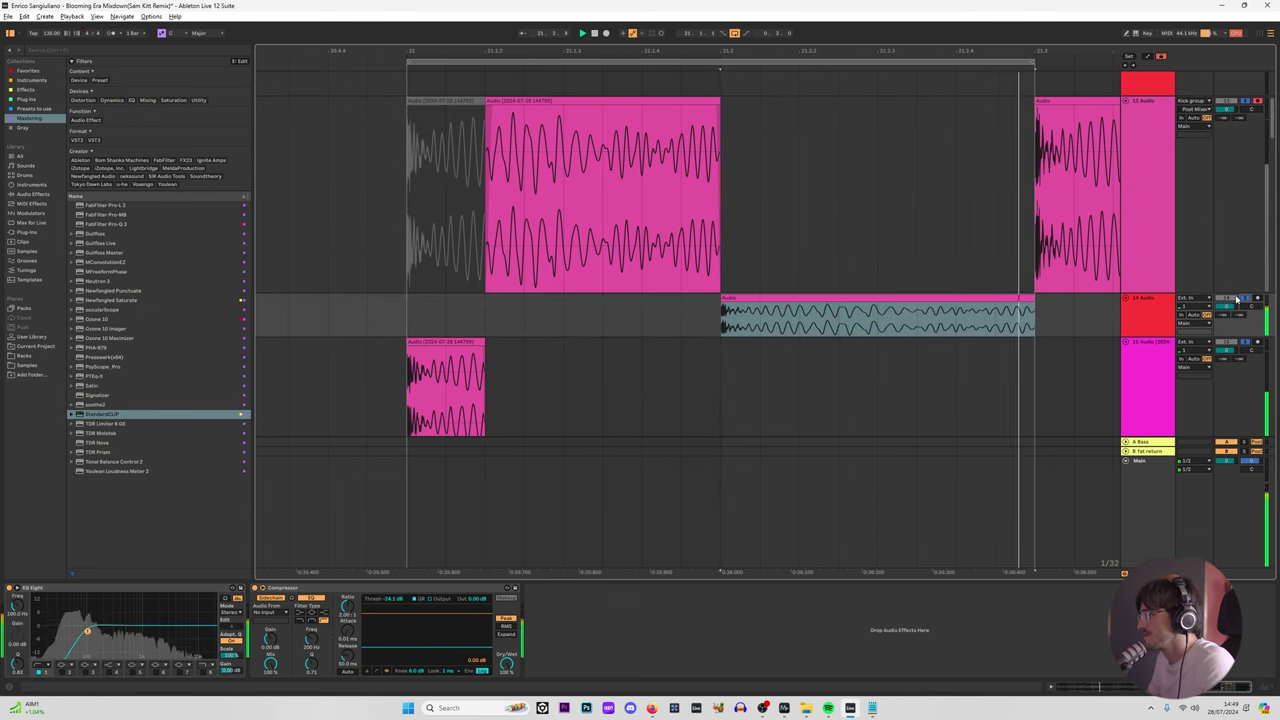
pyautogui.click(720, 328)
pyautogui.press('space')
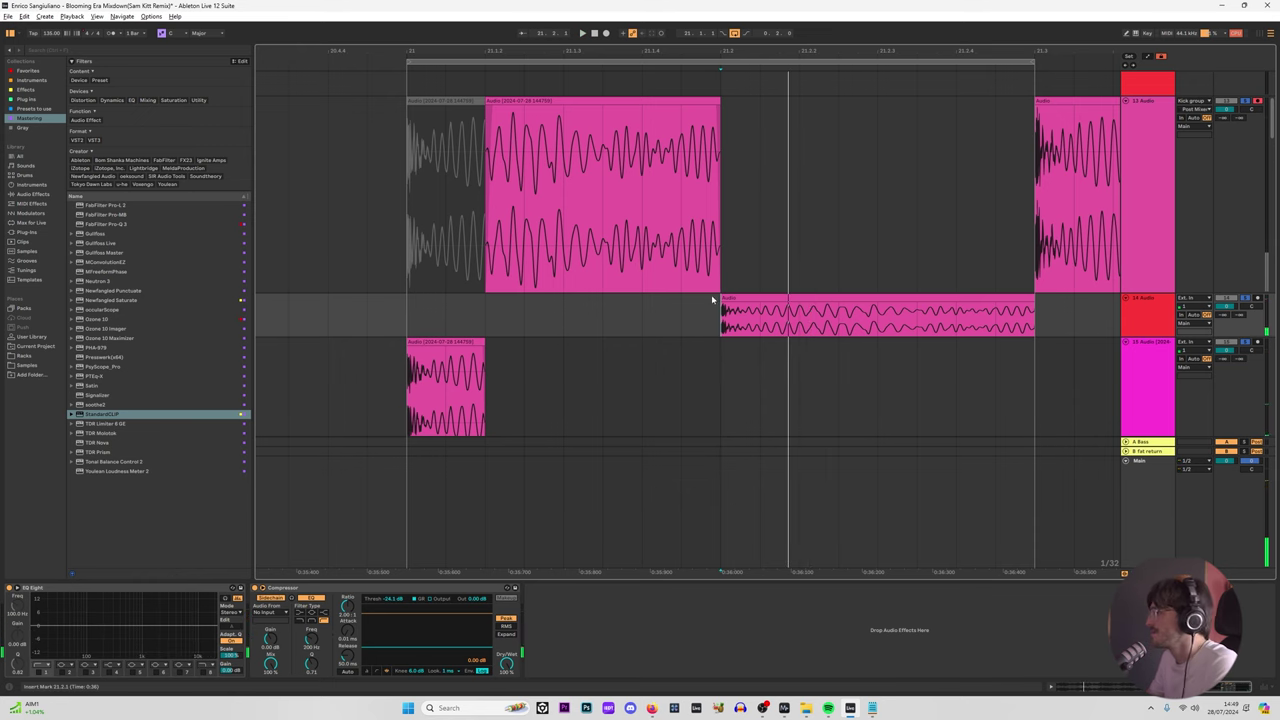
# Step: Copy the layered kick clips at 21.1 back to 20.4, and duplicate the new track's 21.2 clip to 21.3
pyautogui.scroll(-5, 713, 300)
pyautogui.moveTo(711, 372); pyautogui.dragTo(583, 105)
pyautogui.click(725, 335)
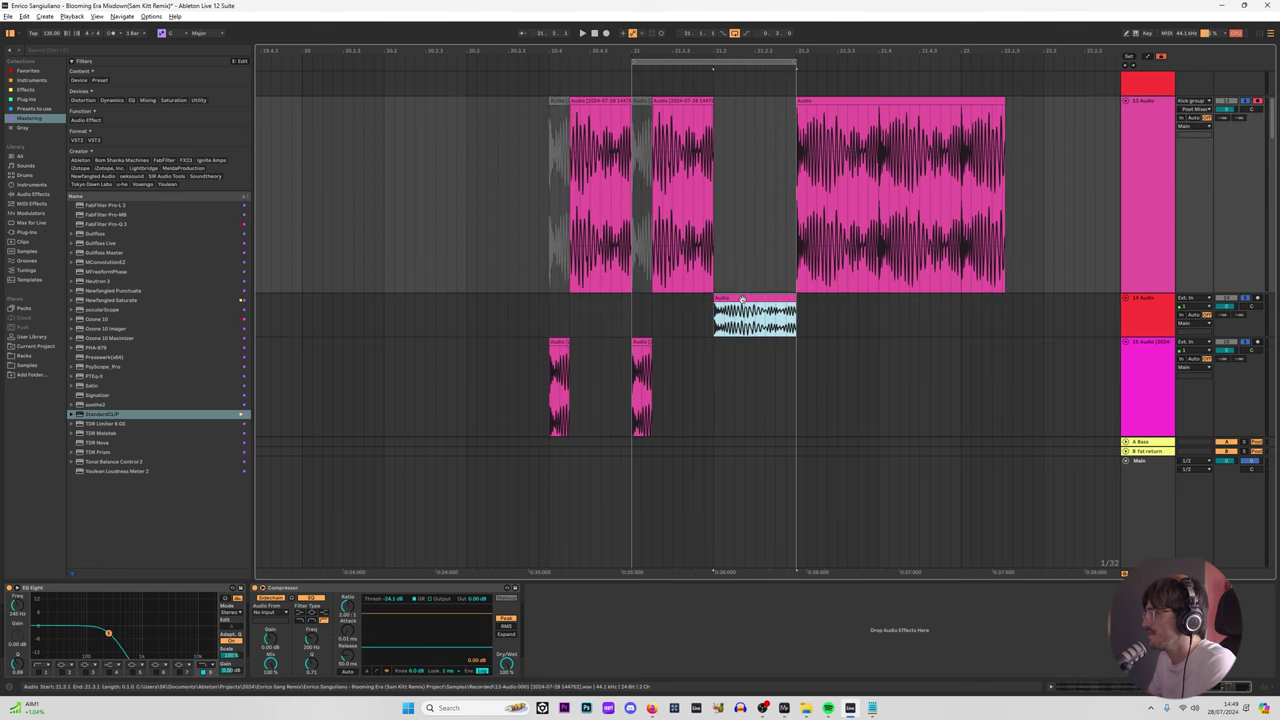
pyautogui.hotkey('ctrl', 'd')
# Step: Delete the leftover 12 Audio clip from 21.3 onward and loop playback over the range 20.4.1 to 21.4.1
pyautogui.click(830, 101)
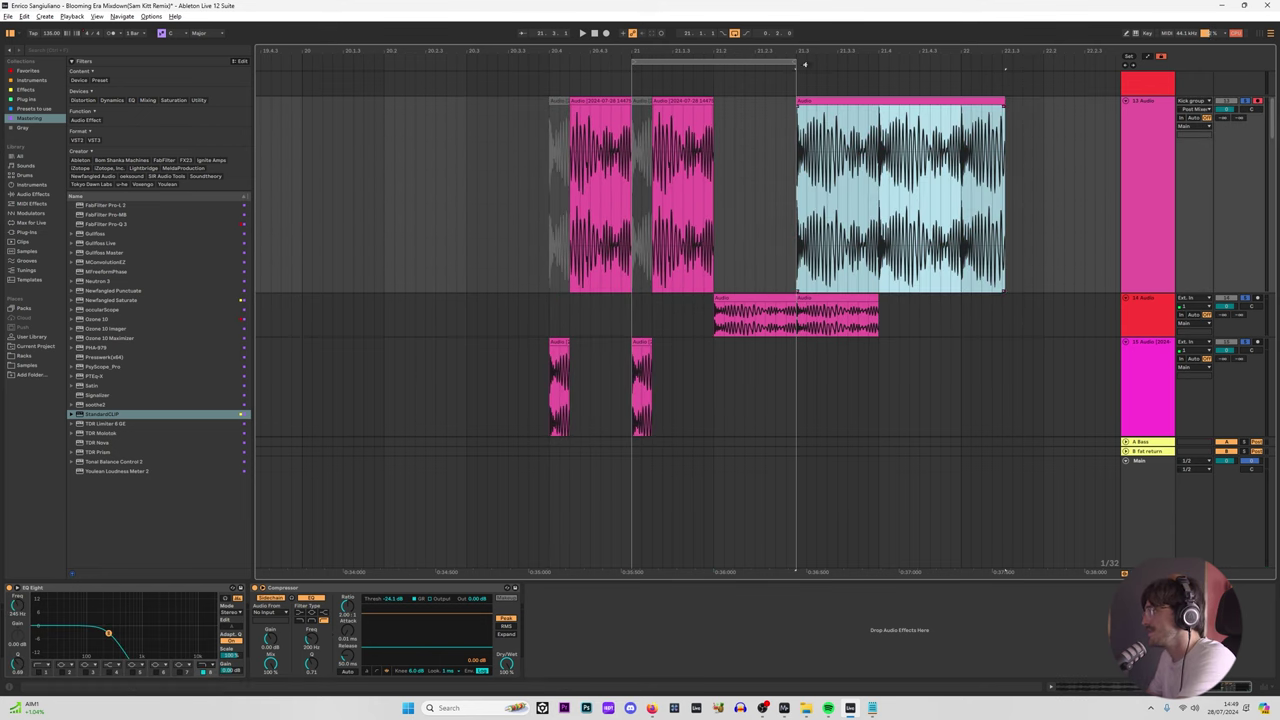
pyautogui.press('Delete')
pyautogui.click(557, 344)
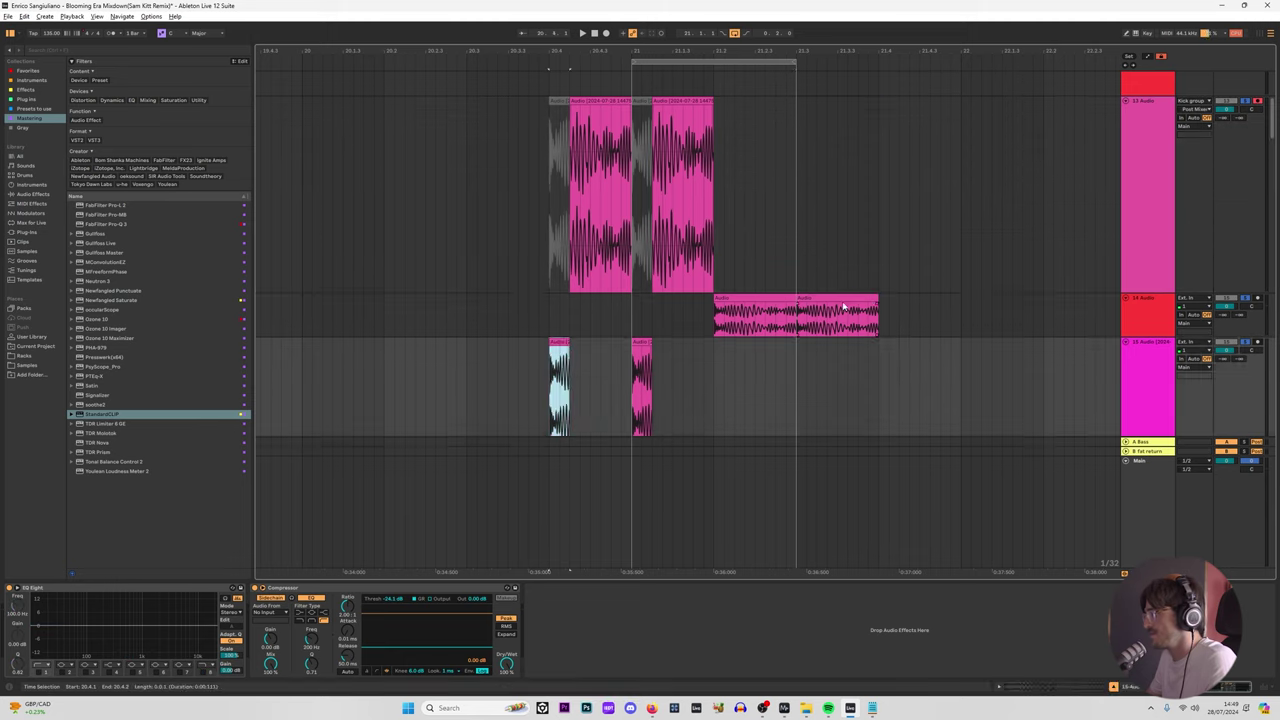
pyautogui.keyDown('shift'); pyautogui.click(845, 304); pyautogui.keyUp('shift')
pyautogui.keyDown('shift'); pyautogui.click(853, 296); pyautogui.keyUp('shift')
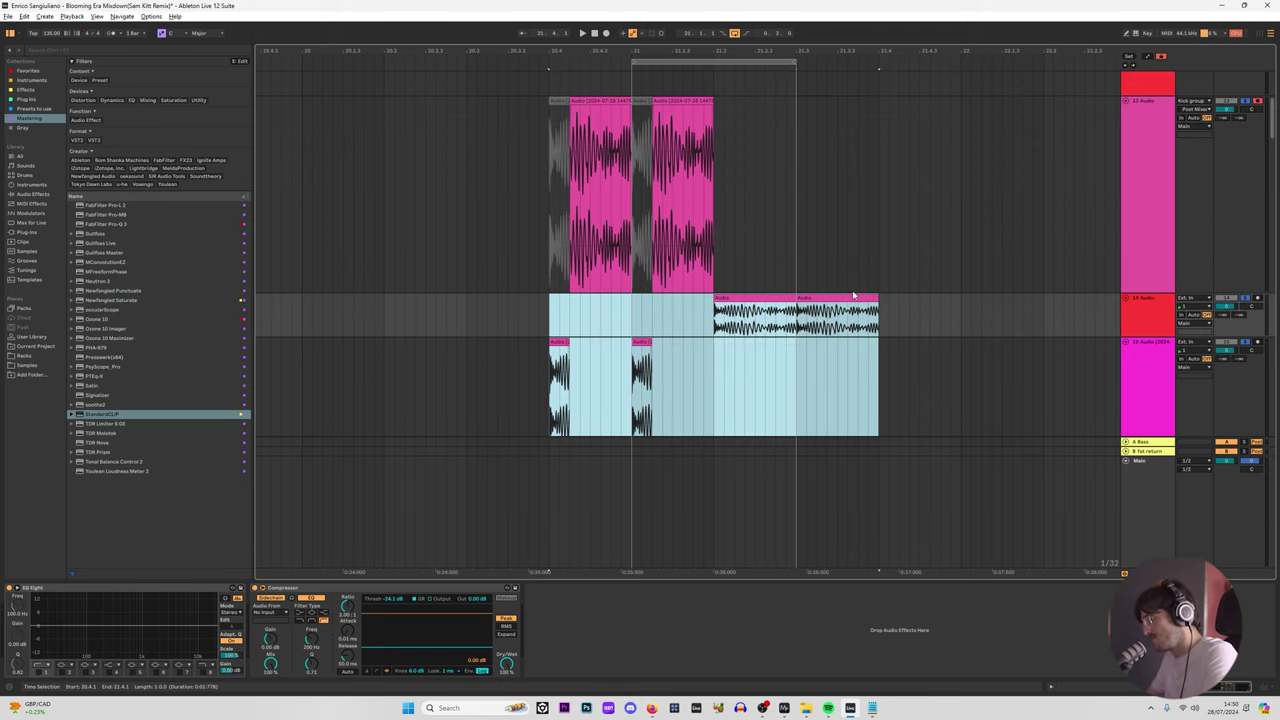
pyautogui.hotkey('ctrl', 'l')
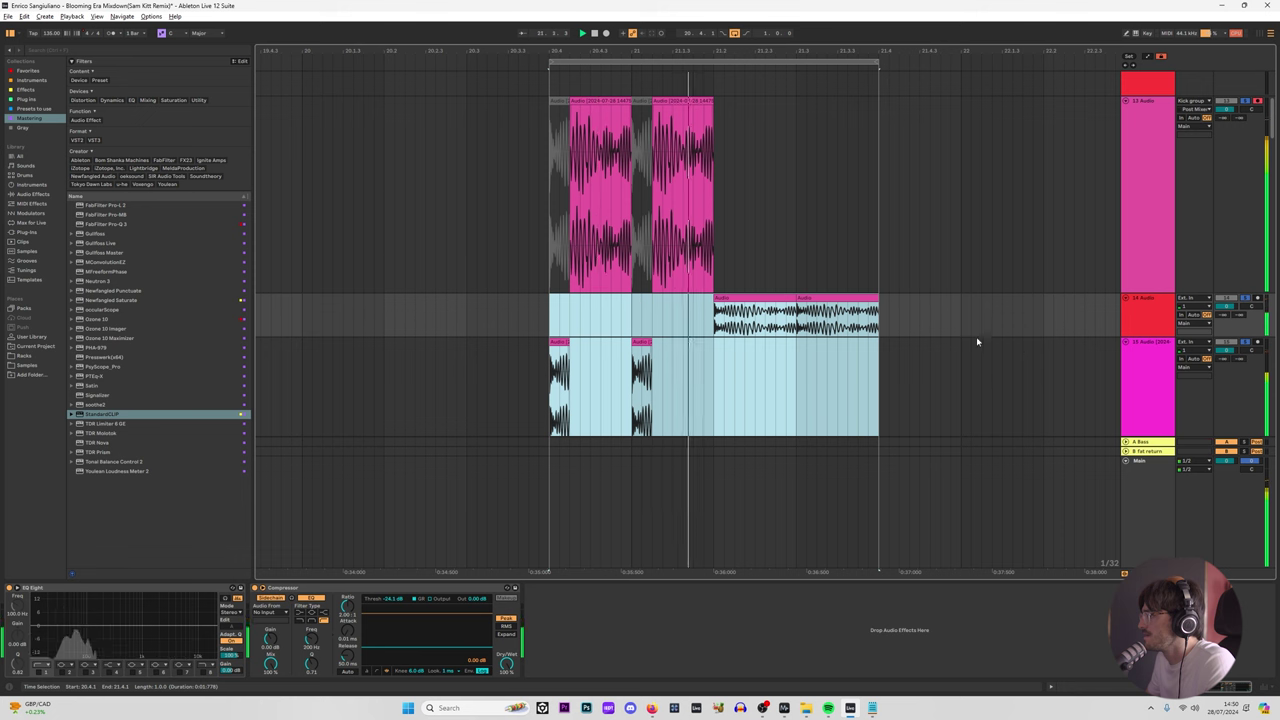
pyautogui.press('space')
# Step: Insert FabFilter Pro-Q 3 between EQ Eight and Compressor on the 12 Audio track
pyautogui.scroll(8, 558, 270)
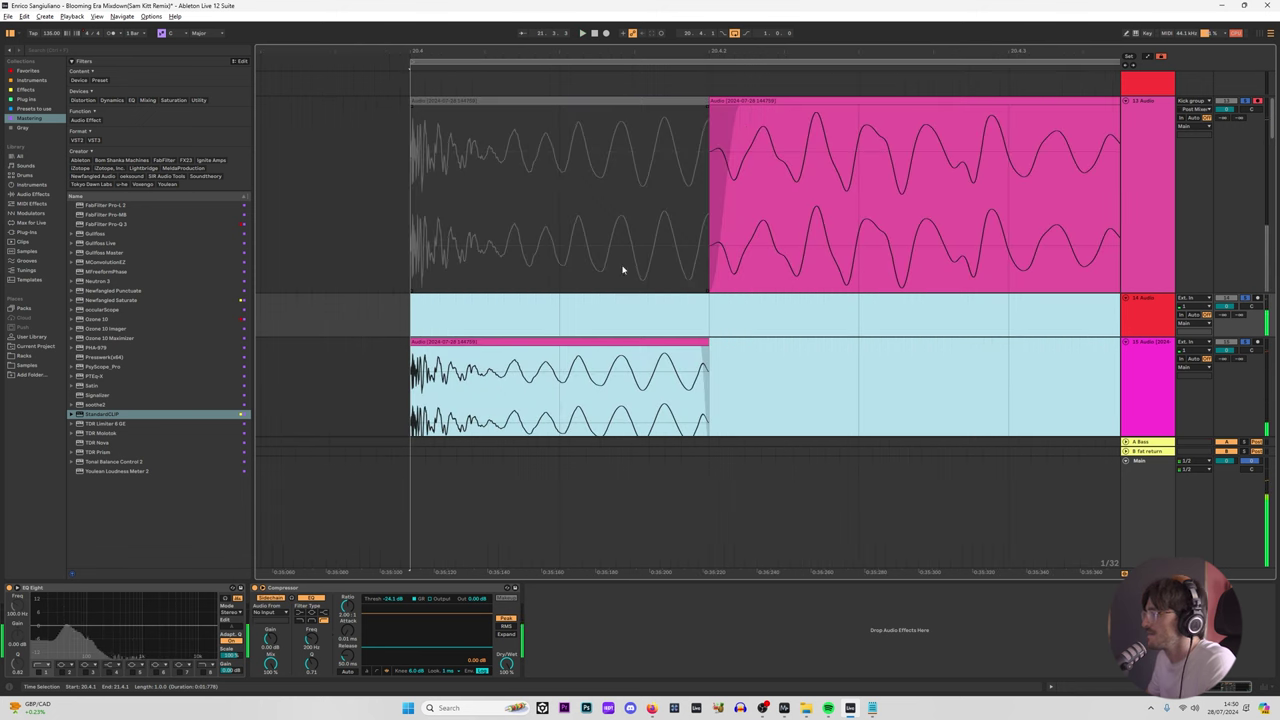
pyautogui.click(720, 300)
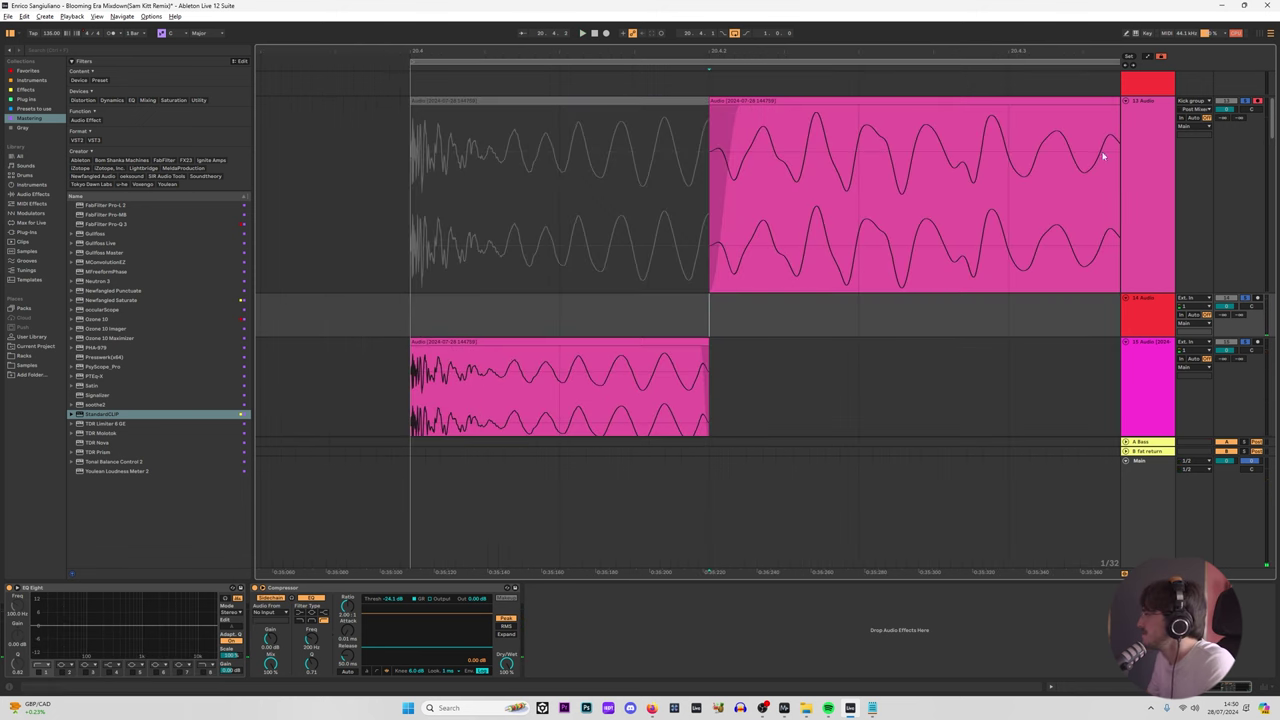
pyautogui.click(1153, 150)
pyautogui.click(102, 591)
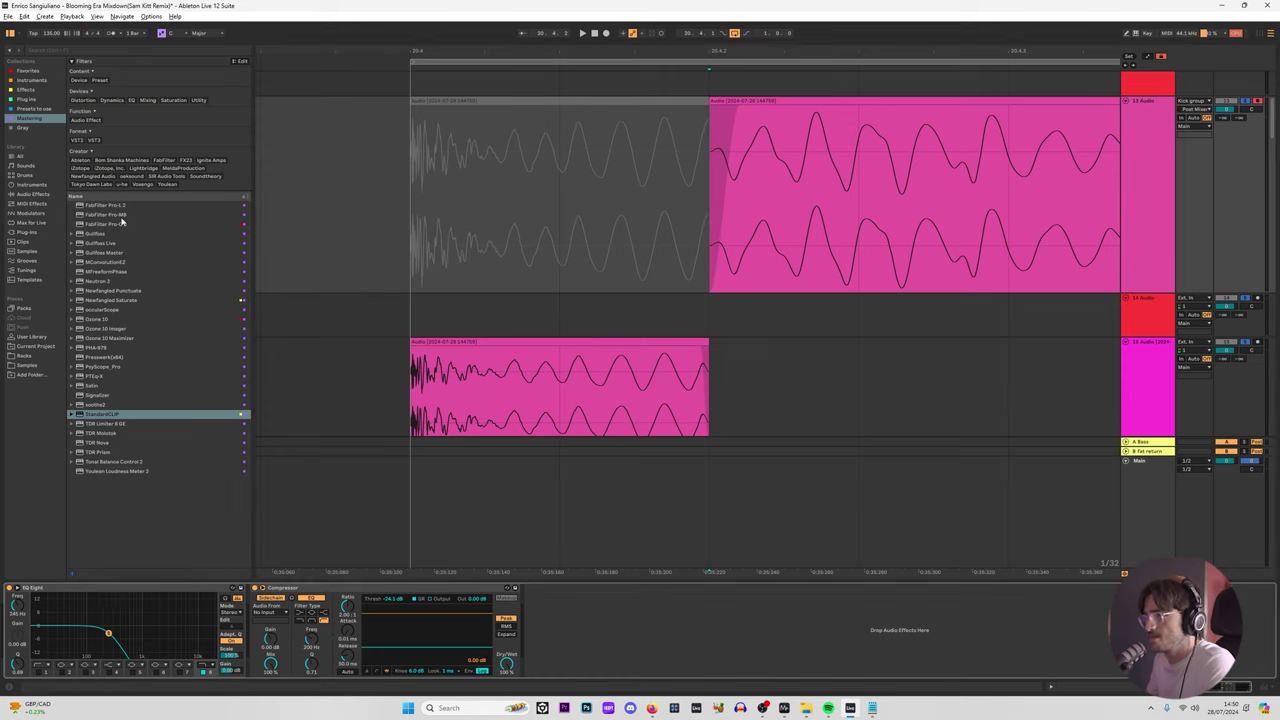
pyautogui.moveTo(110, 225); pyautogui.dragTo(251, 637)
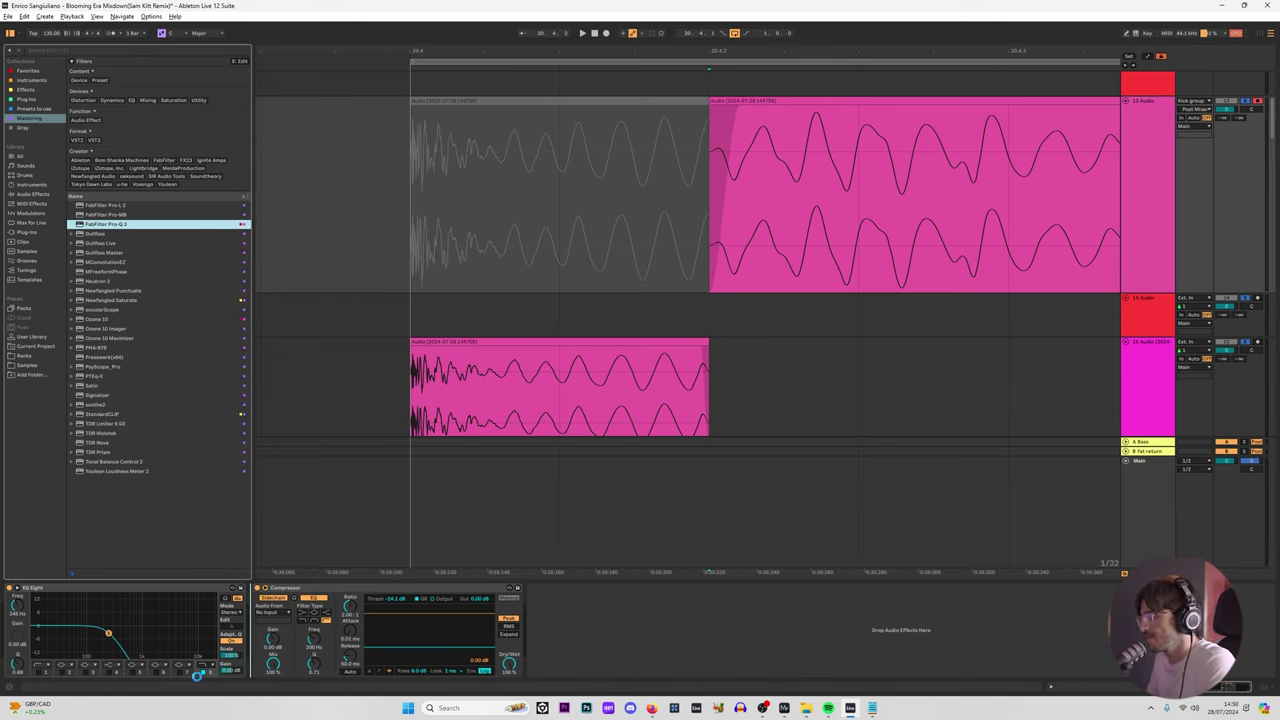
# Step: Place EQ Eight after FabFilter Pro-Q 3 in the device chain and move the plug-in window clear of the kick clips
pyautogui.moveTo(197, 675); pyautogui.dragTo(205, 678)
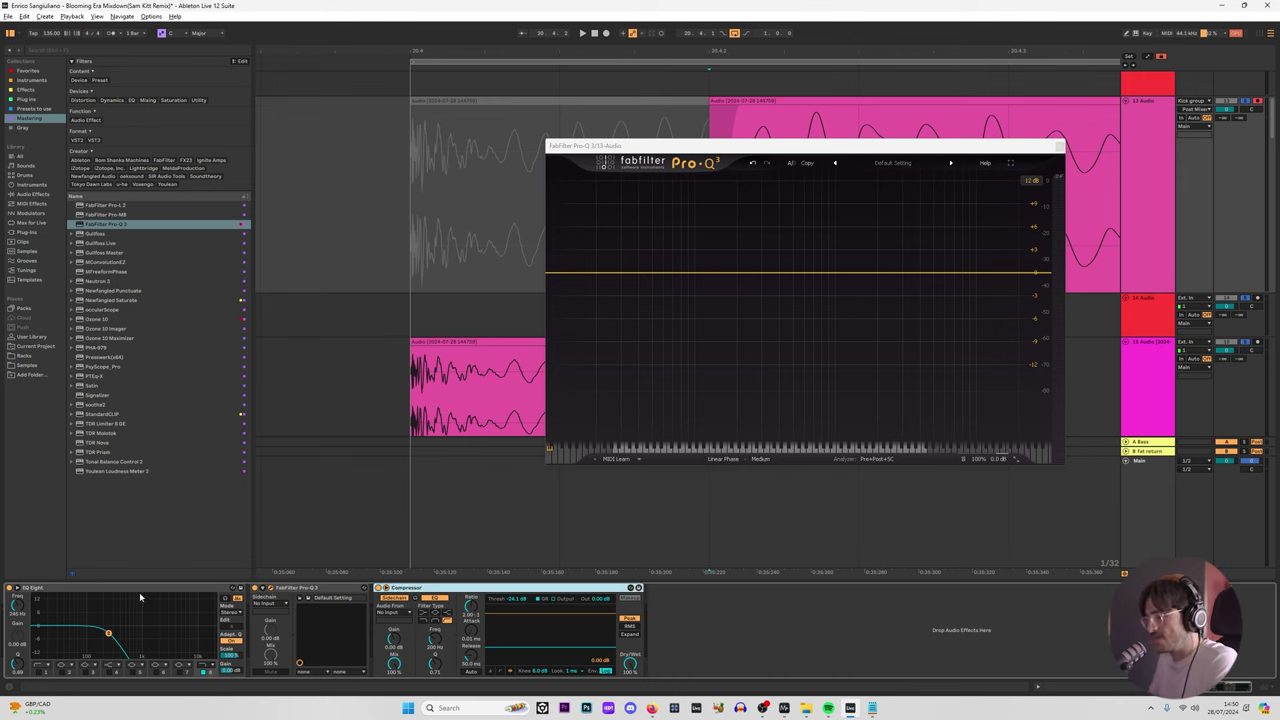
pyautogui.moveTo(139, 590); pyautogui.dragTo(442, 609)
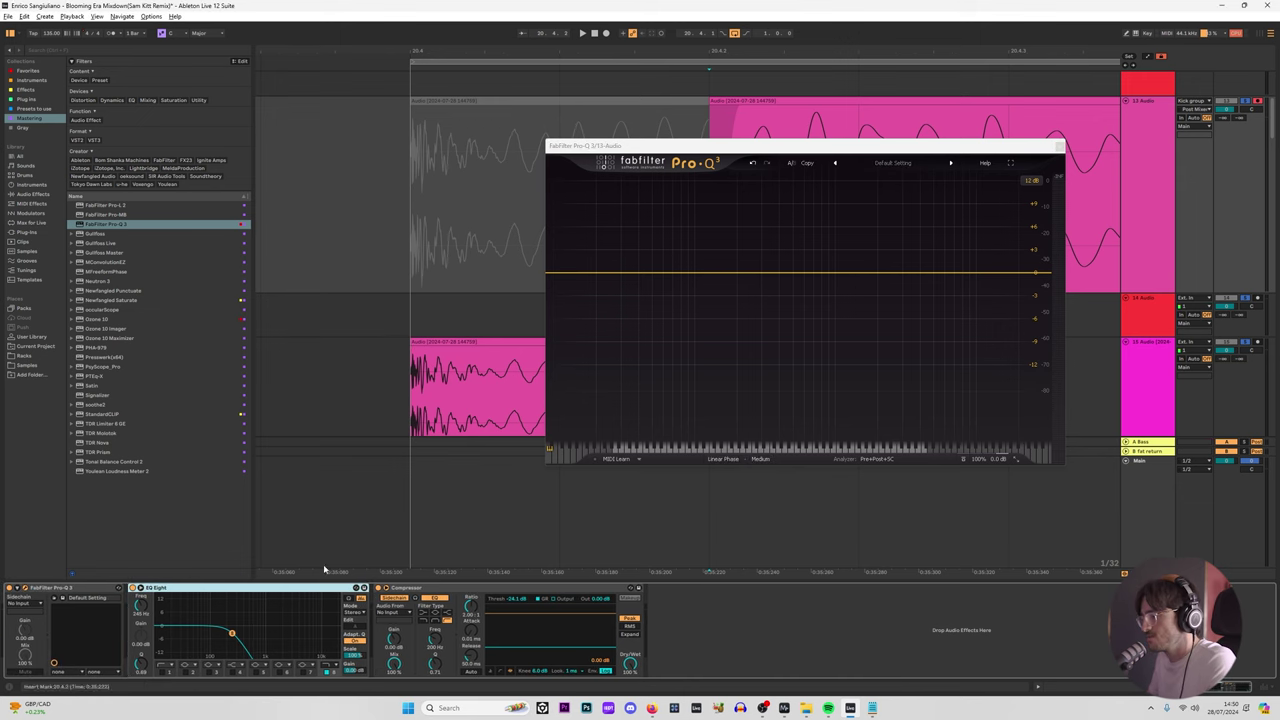
pyautogui.moveTo(826, 148); pyautogui.dragTo(805, 284)
pyautogui.scroll(-4, 806, 208)
pyautogui.moveTo(660, 281); pyautogui.dragTo(283, 68)
pyautogui.scroll(1, 1182, 228)
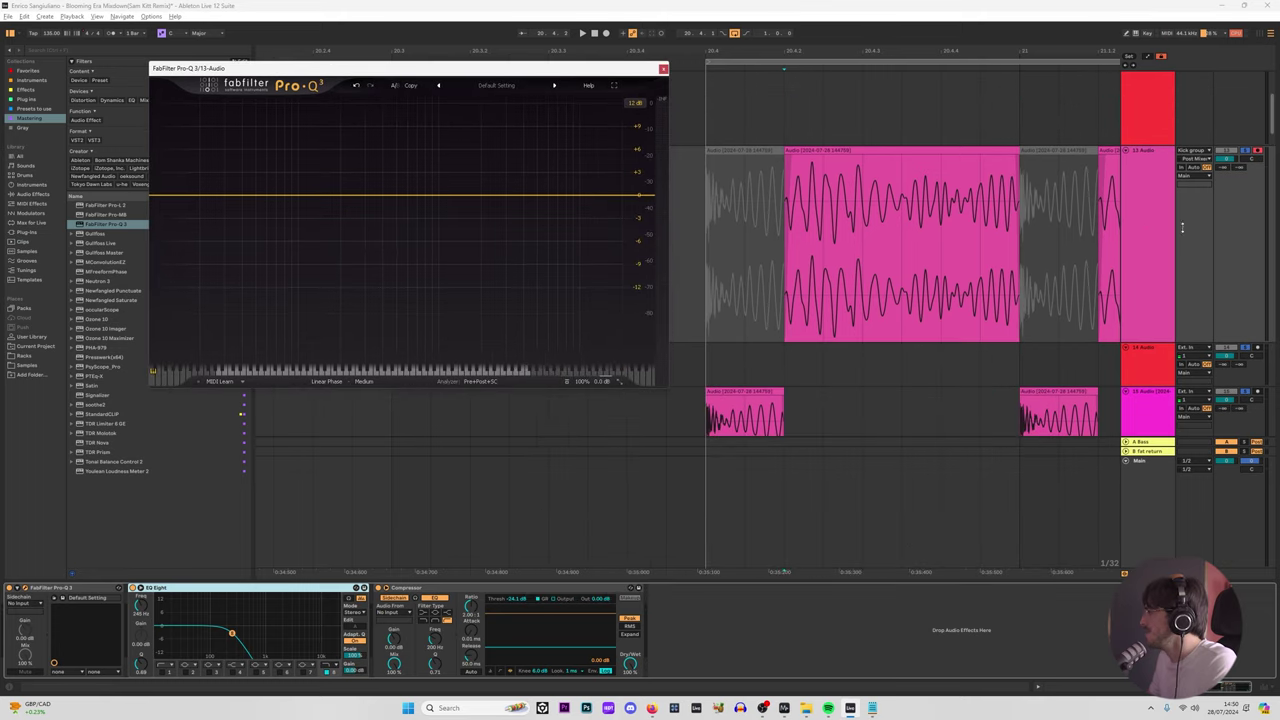
pyautogui.click(1149, 208)
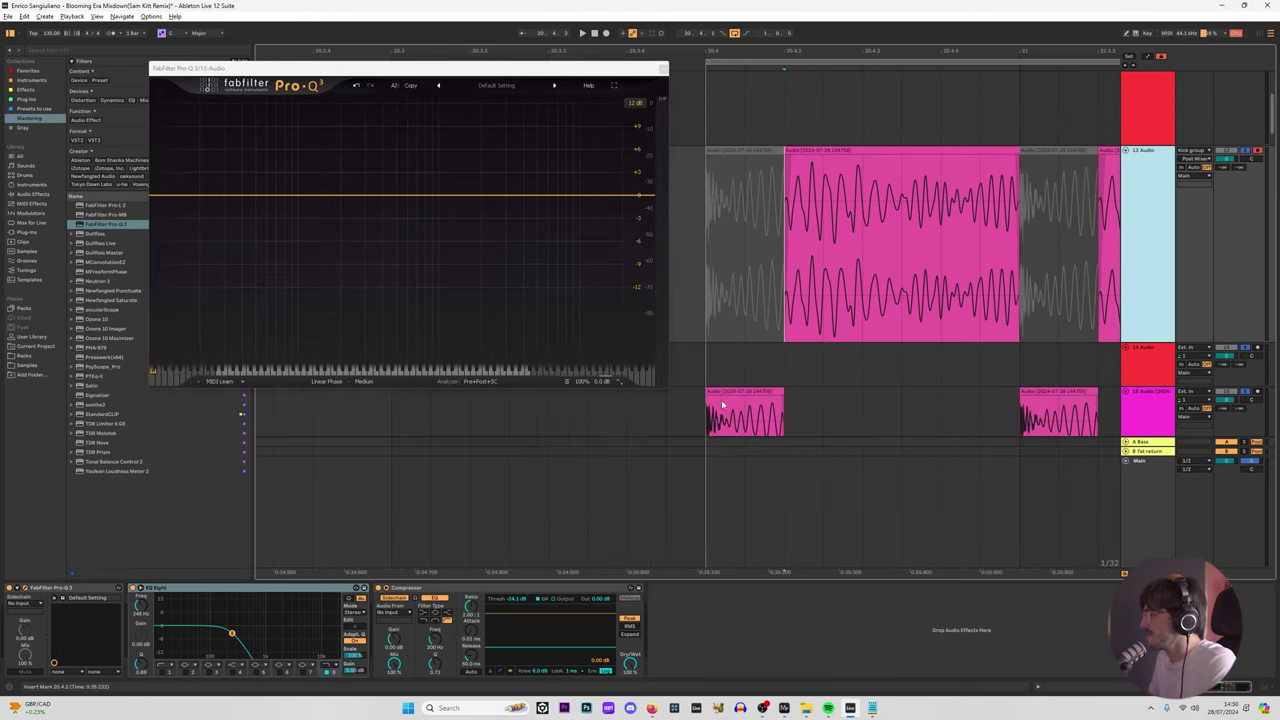
# Step: Shorten the tail clip's fade at 20.4.2 to a small crossfade, remove the transient clip's fade-out, and audition the join
pyautogui.scroll(3, 778, 403)
pyautogui.scroll(-2, 823, 400)
pyautogui.press('a')
pyautogui.press('a')
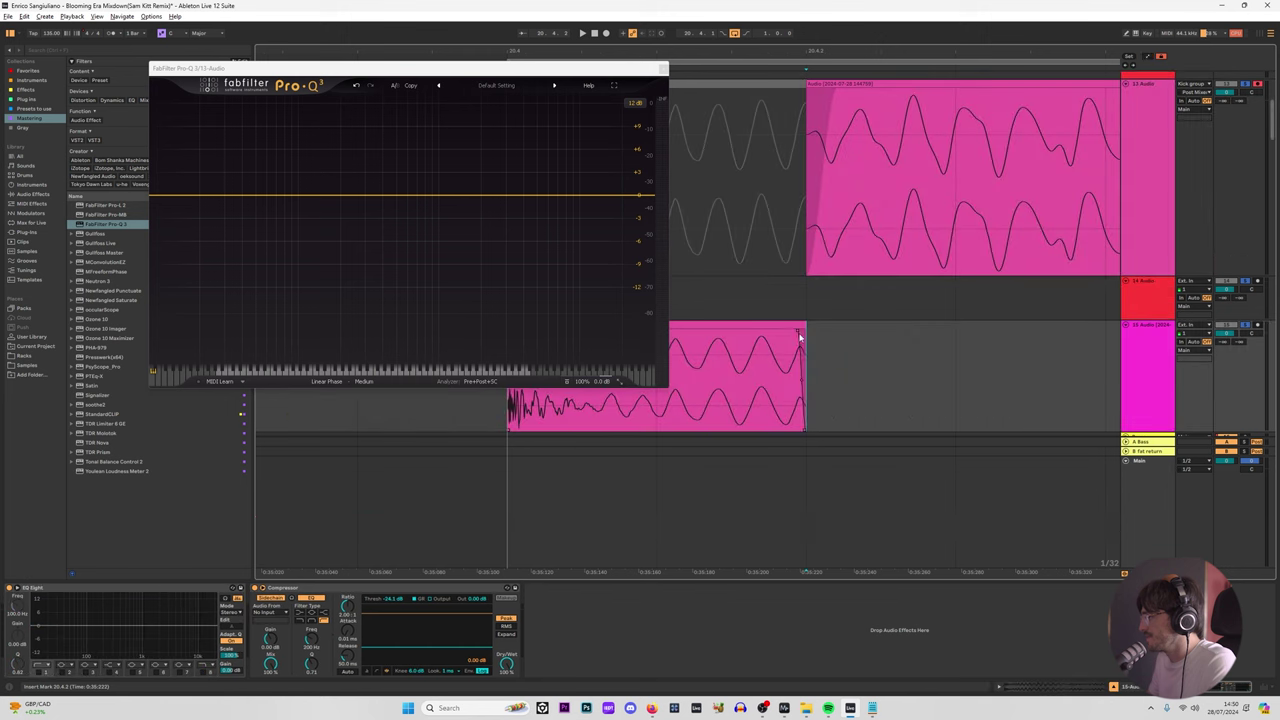
pyautogui.moveTo(837, 91); pyautogui.dragTo(789, 93)
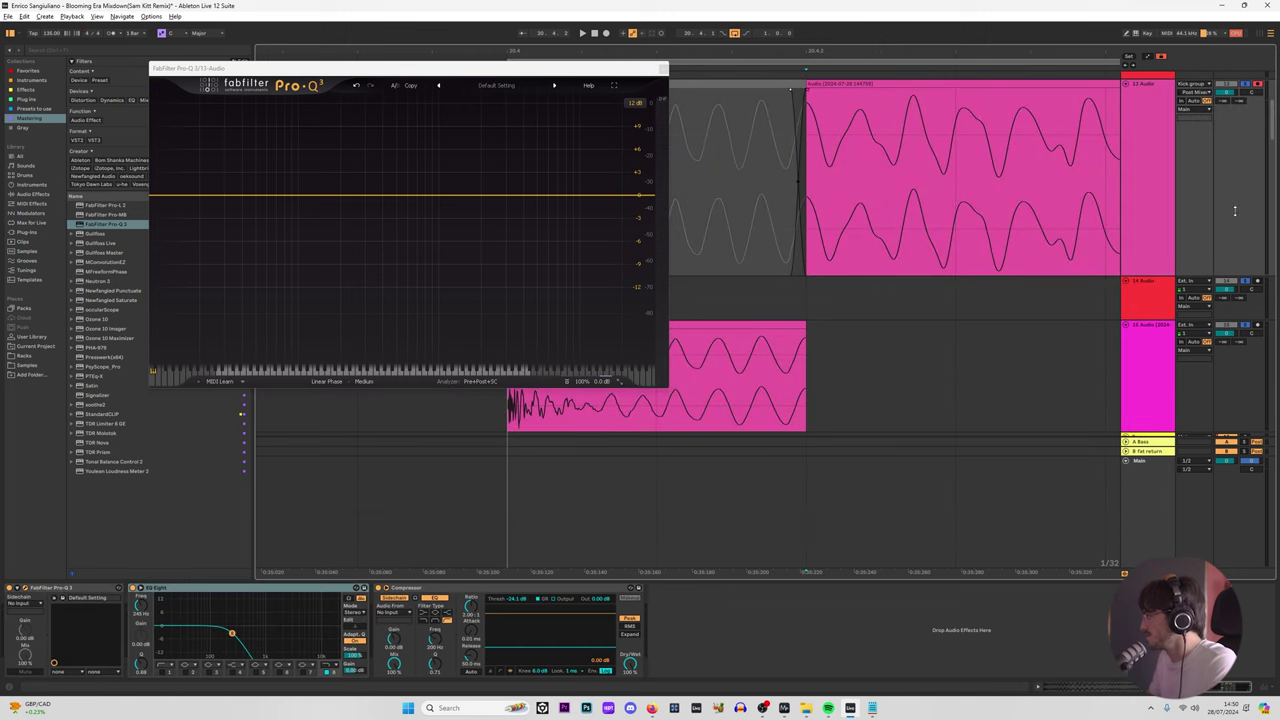
pyautogui.click(781, 325)
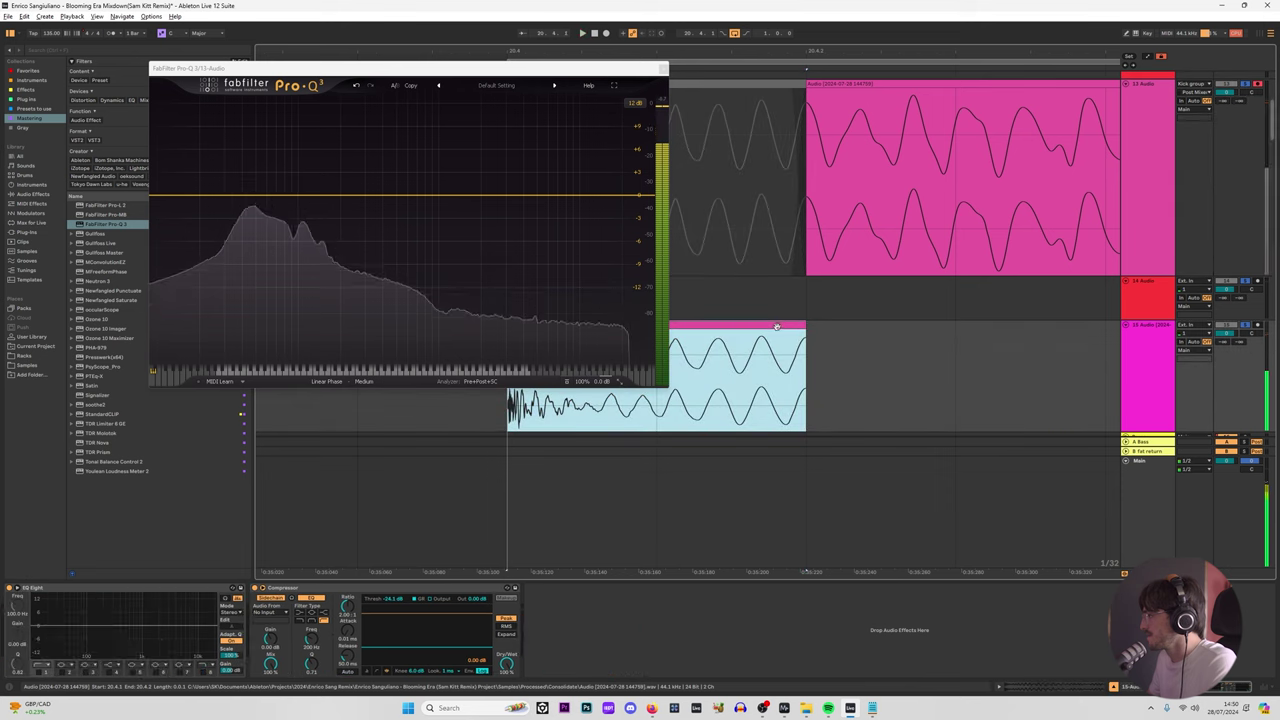
pyautogui.scroll(-6, 985, 212)
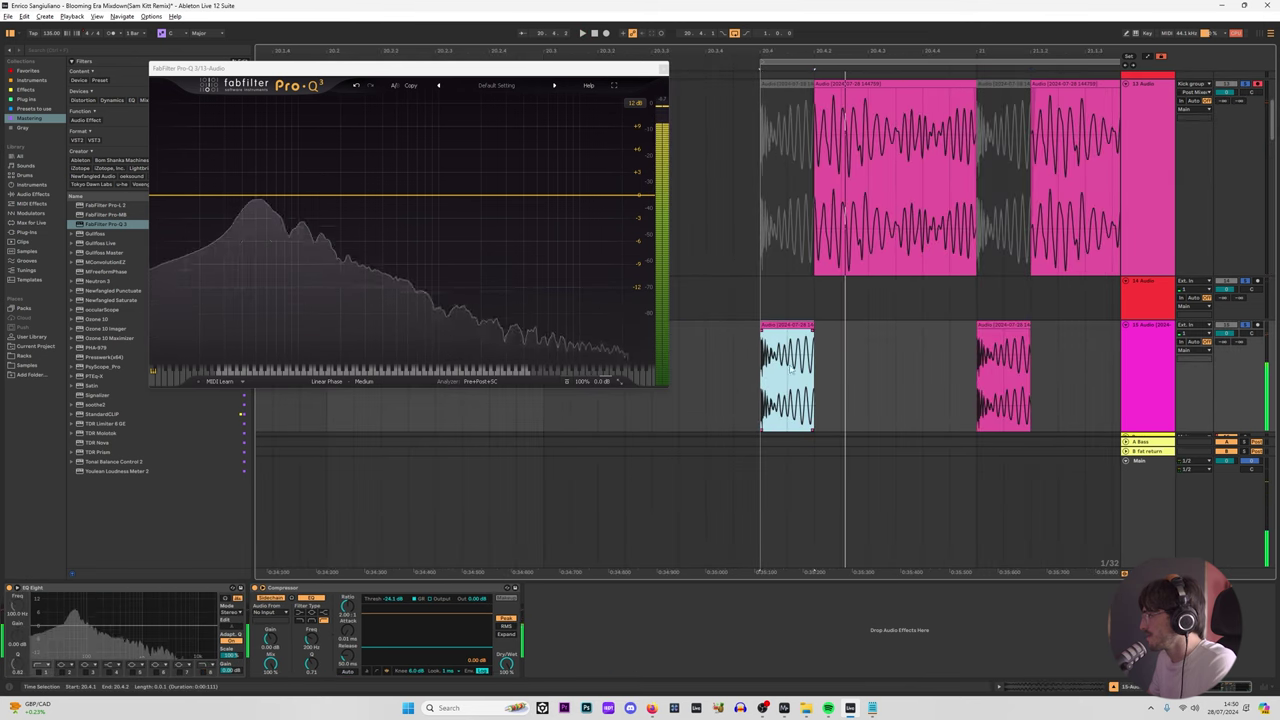
pyautogui.click(842, 348)
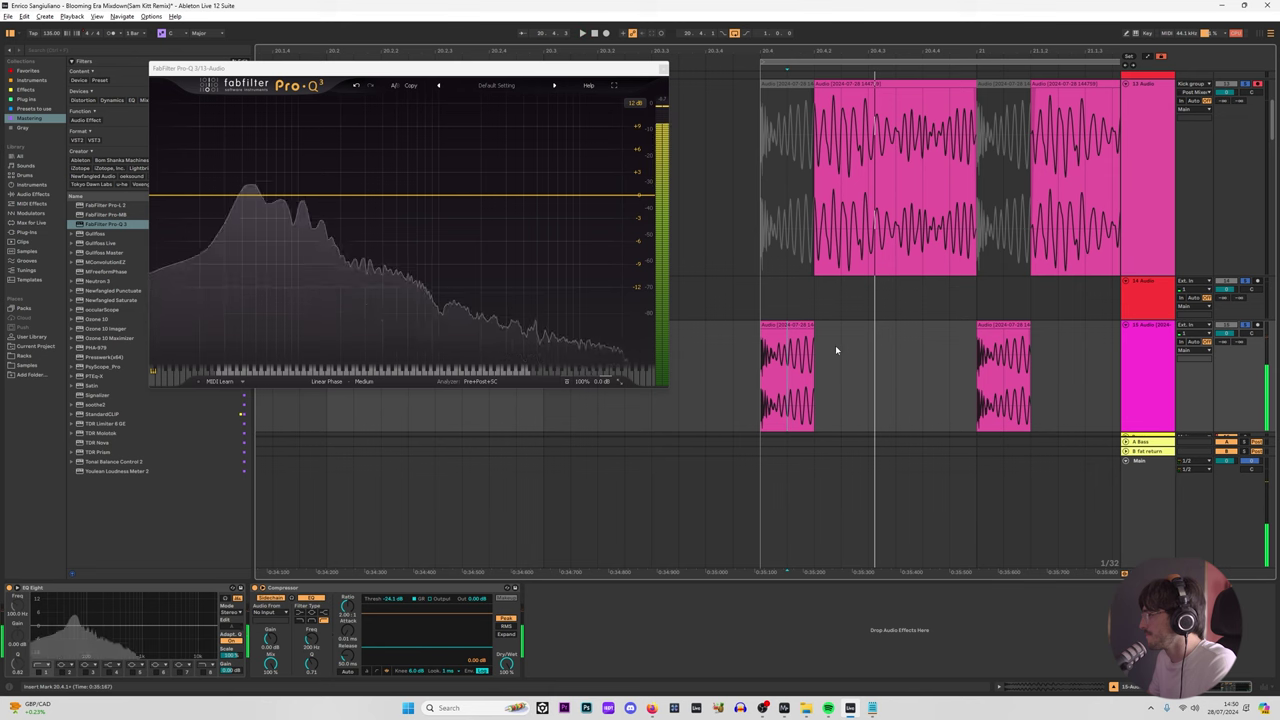
# Step: Trim the end of the first transient clip to slightly before 20.4.2
pyautogui.scroll(6, 830, 345)
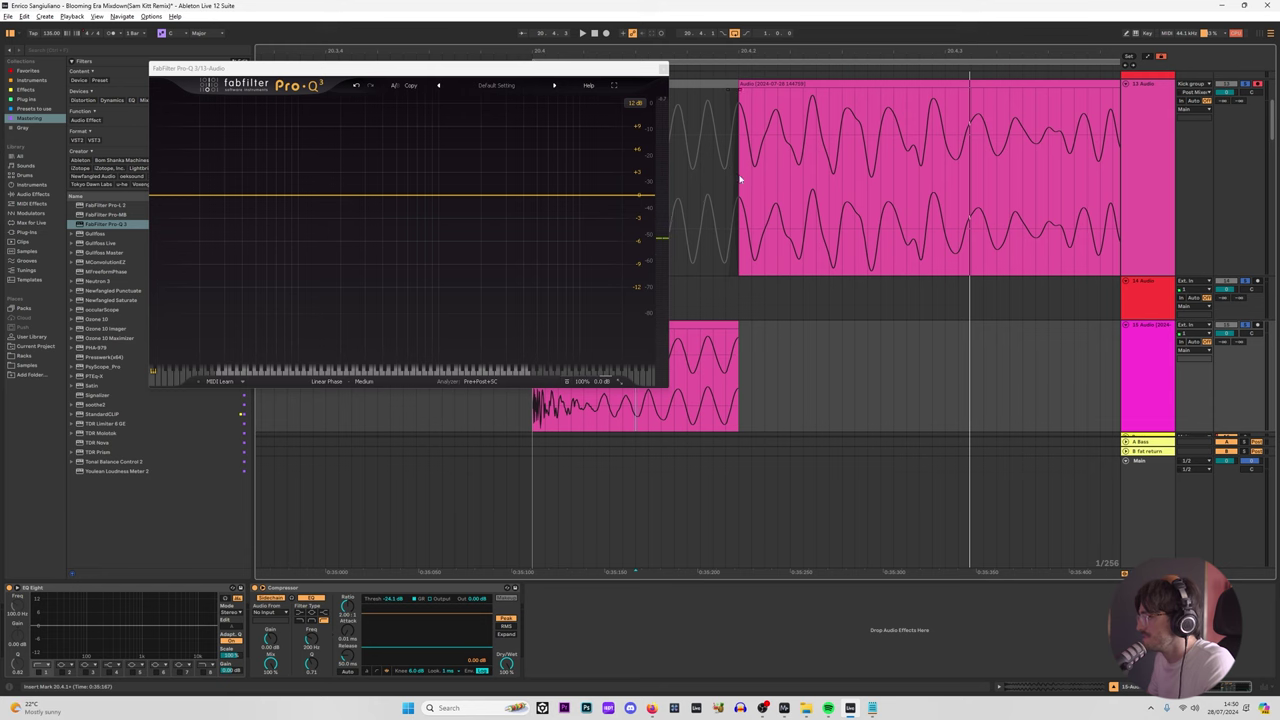
pyautogui.scroll(3, 801, 342)
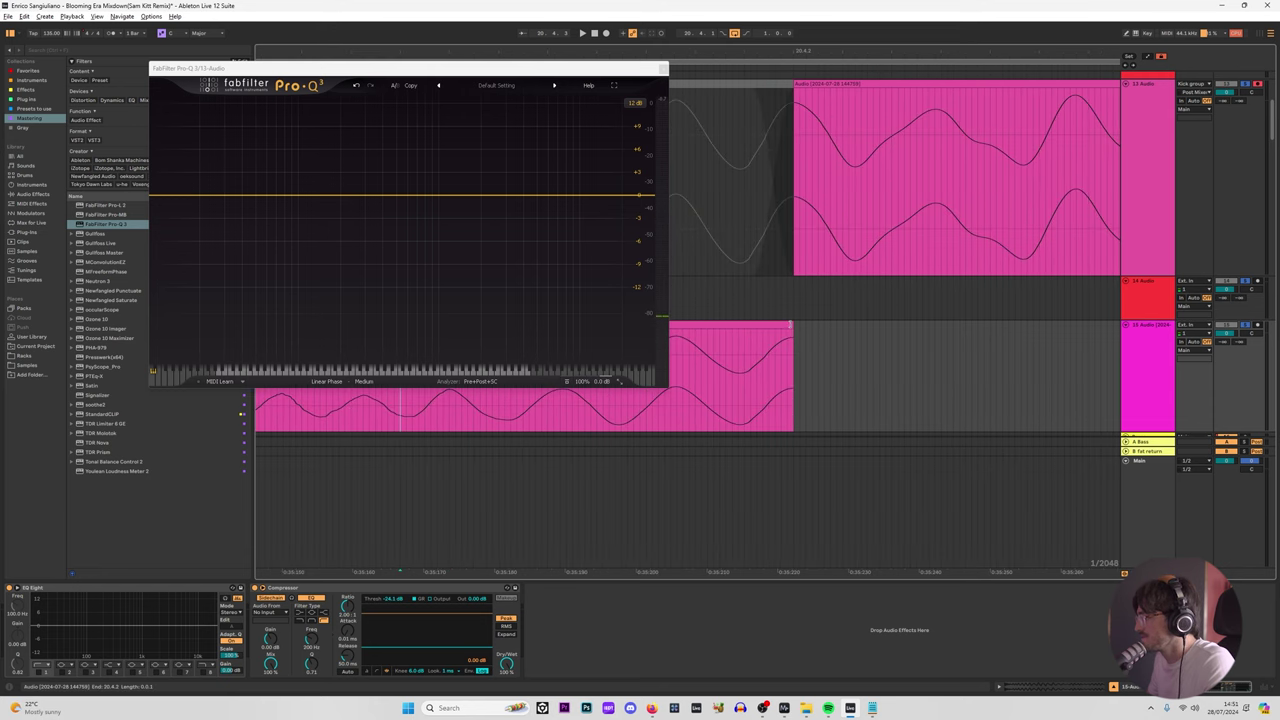
pyautogui.moveTo(790, 325)
pyautogui.mouseDown()
pyautogui.moveTo(775, 325)
pyautogui.moveTo(809, 325)
pyautogui.mouseUp()
pyautogui.scroll(3, 760, 346)
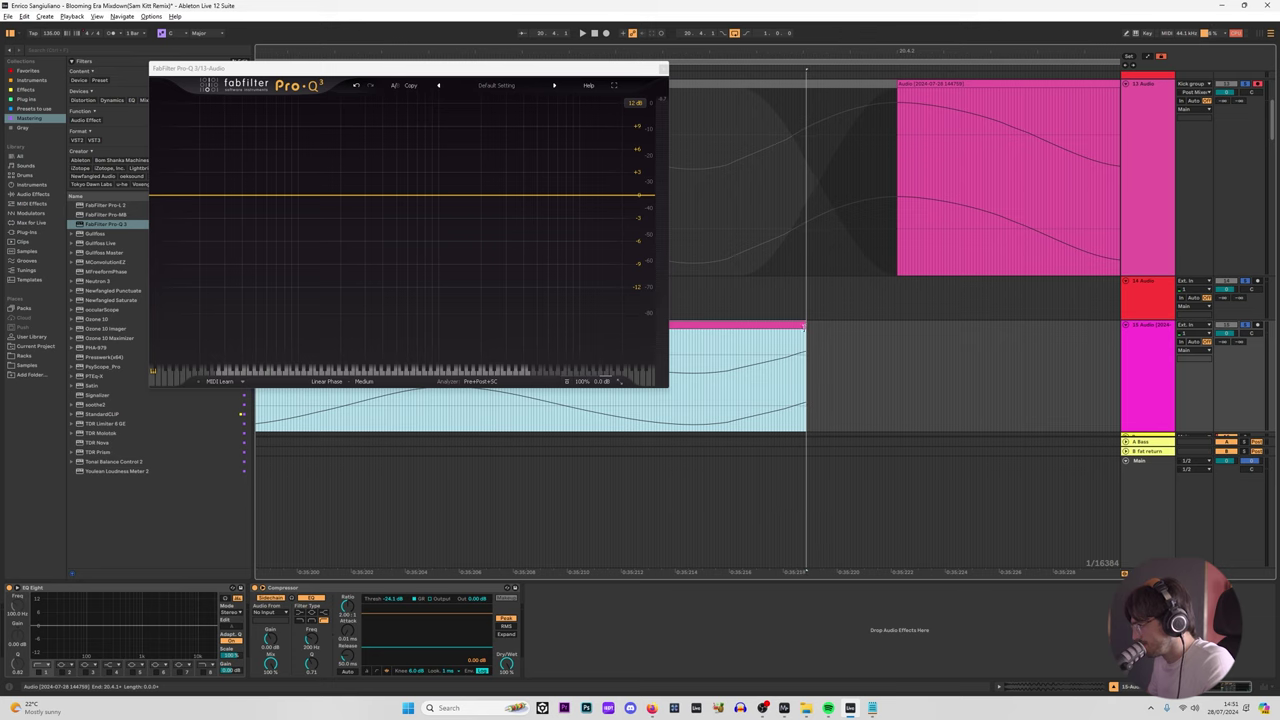
pyautogui.scroll(3, 798, 335)
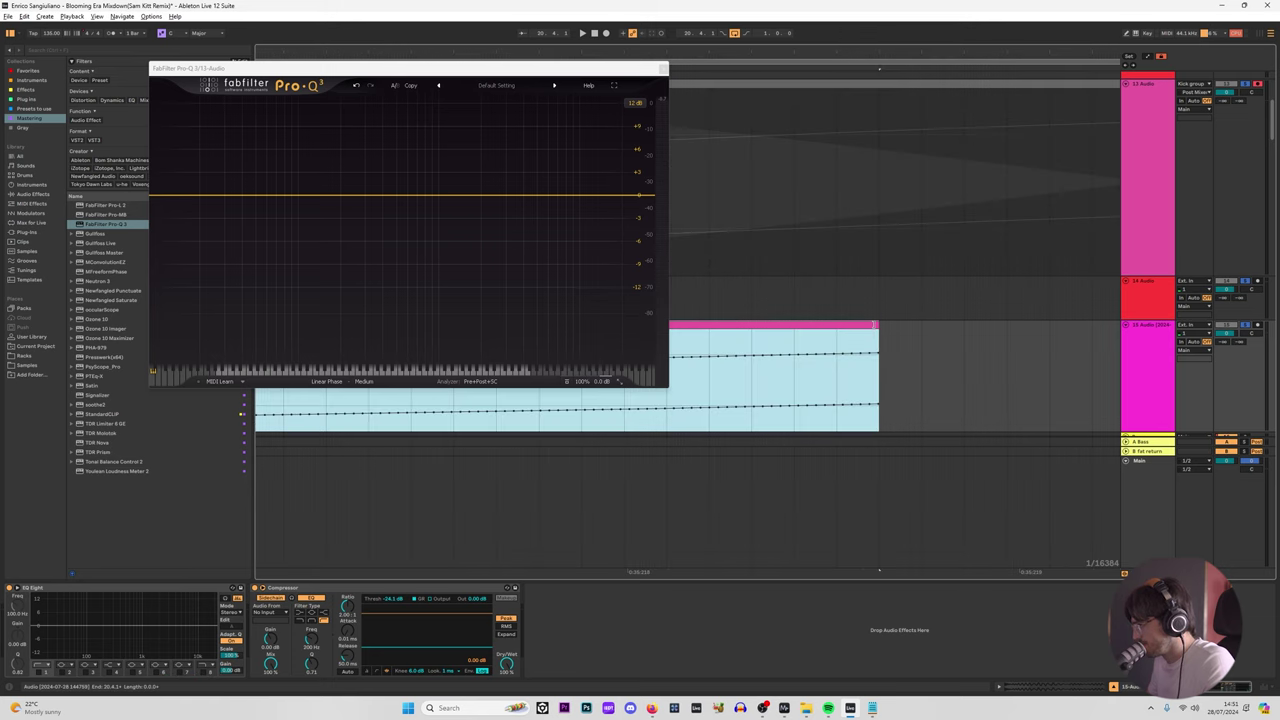
pyautogui.moveTo(858, 325); pyautogui.dragTo(809, 325)
pyautogui.scroll(2, 822, 260)
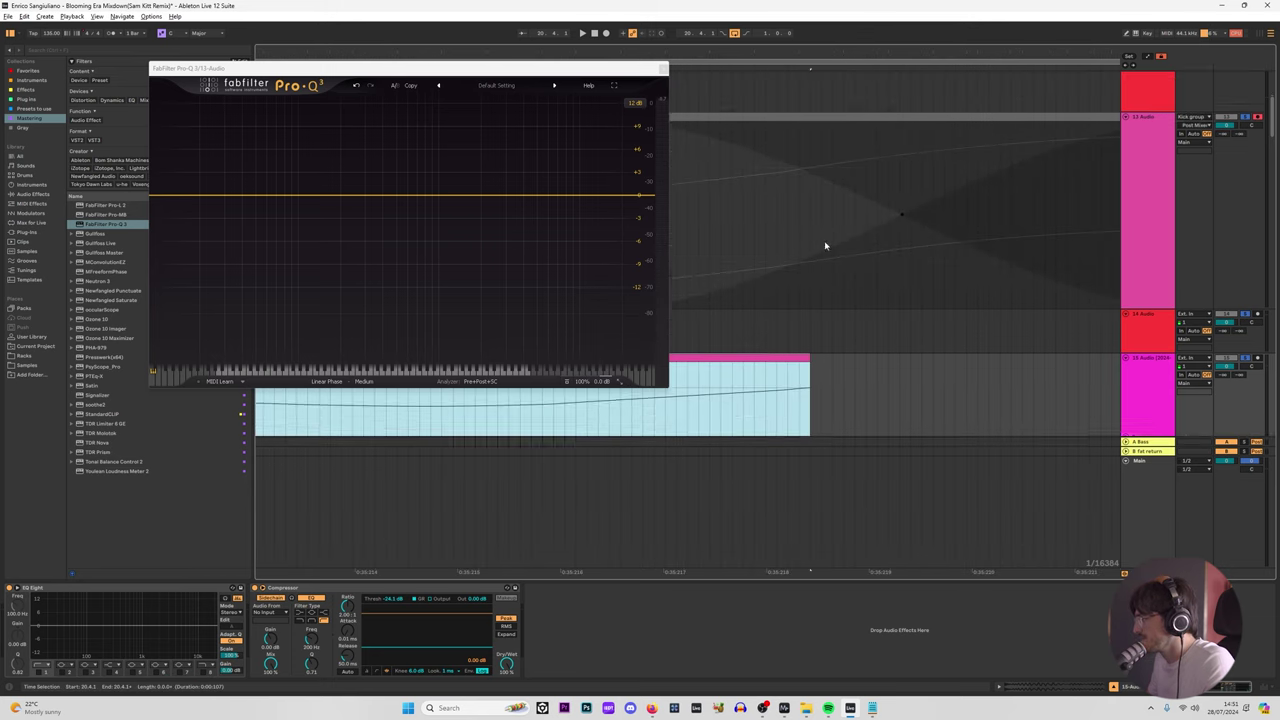
# Step: Extend the start of the first tail clip back to meet the trimmed end of the transient clip
pyautogui.click(811, 244)
pyautogui.scroll(-2, 816, 241)
pyautogui.moveTo(920, 141); pyautogui.dragTo(819, 140)
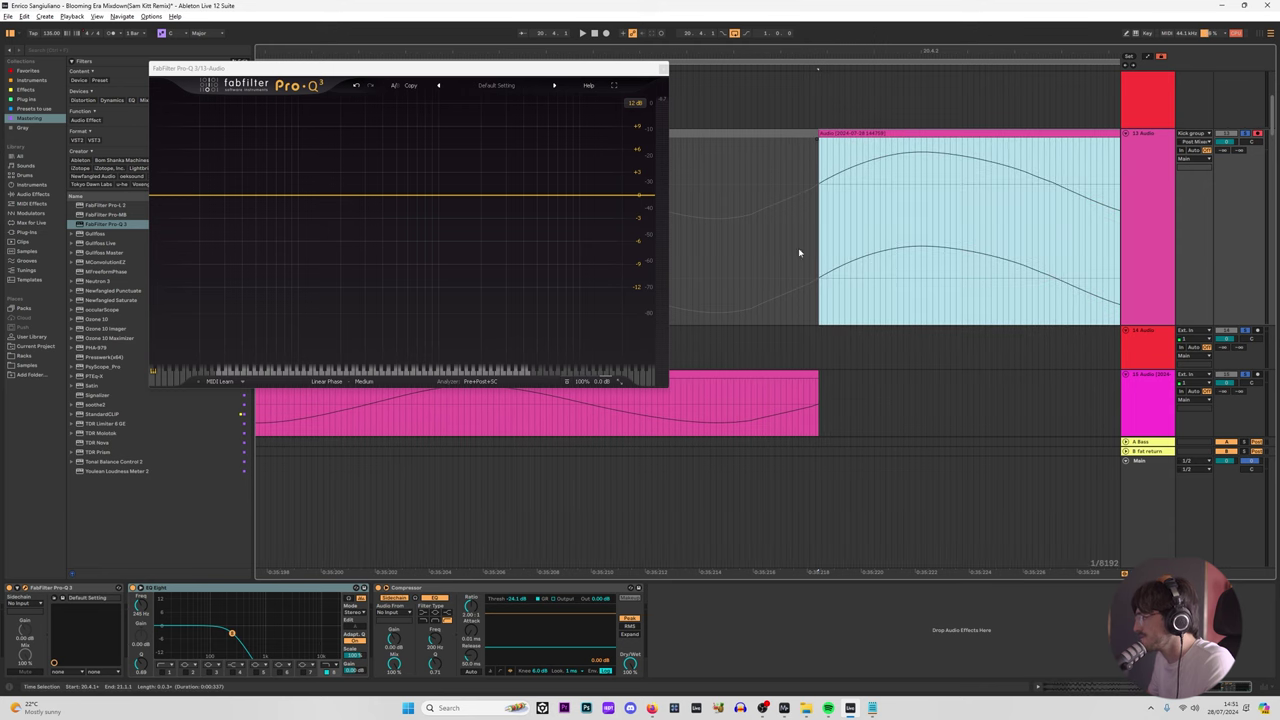
# Step: Play the joined kick and inspect the seam between the transient and tail clips at sample level
pyautogui.scroll(-2, 765, 282)
pyautogui.scroll(6, 886, 290)
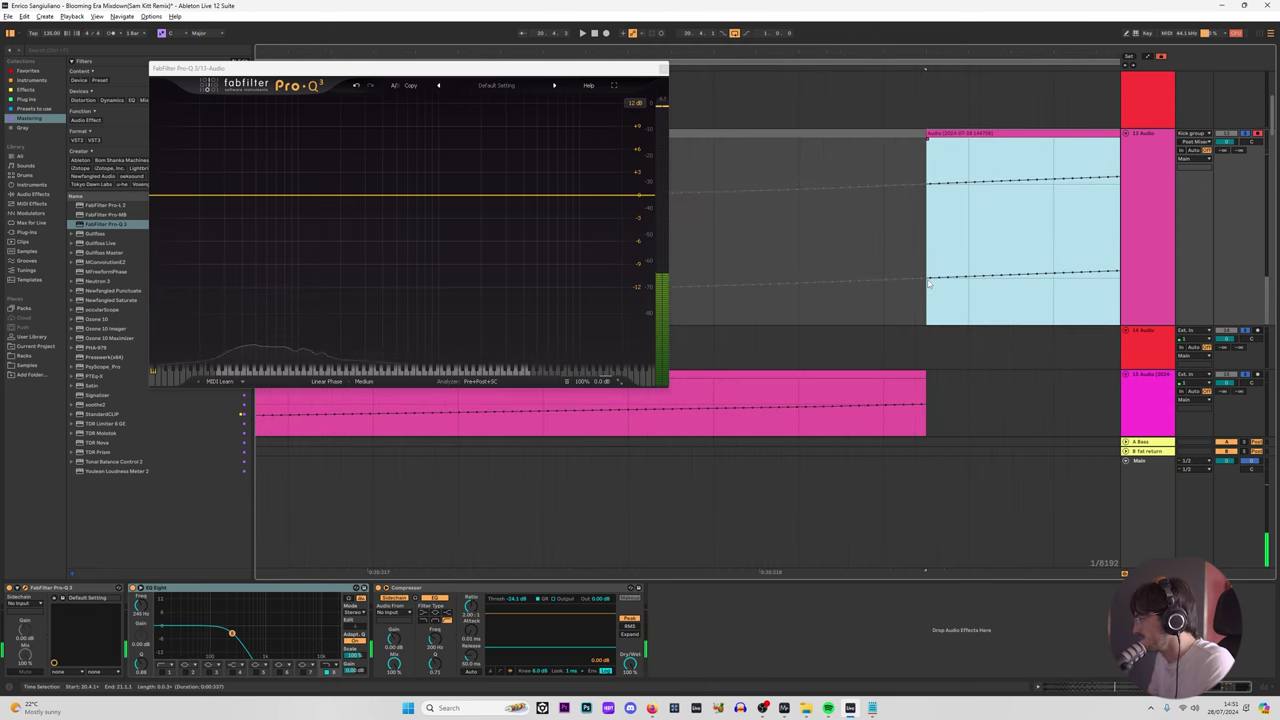
pyautogui.scroll(-3, 883, 306)
pyautogui.scroll(5, 949, 331)
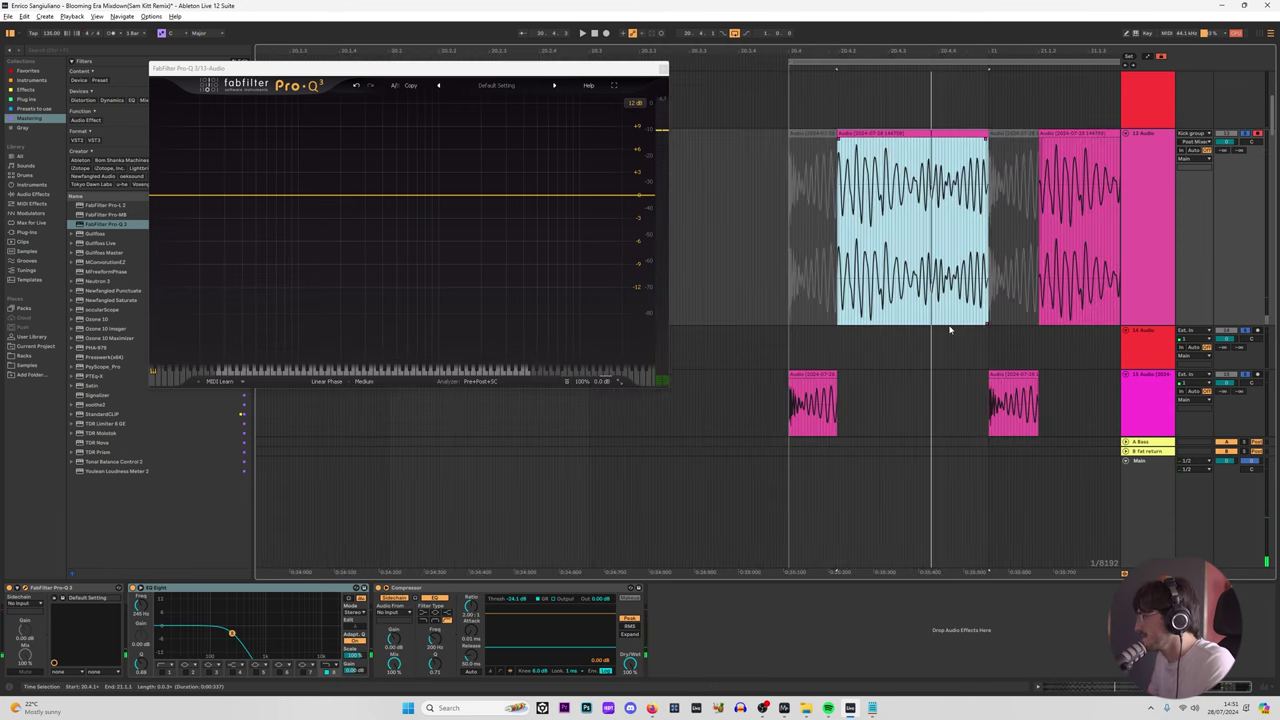
pyautogui.click(798, 373)
pyautogui.scroll(-3, 845, 235)
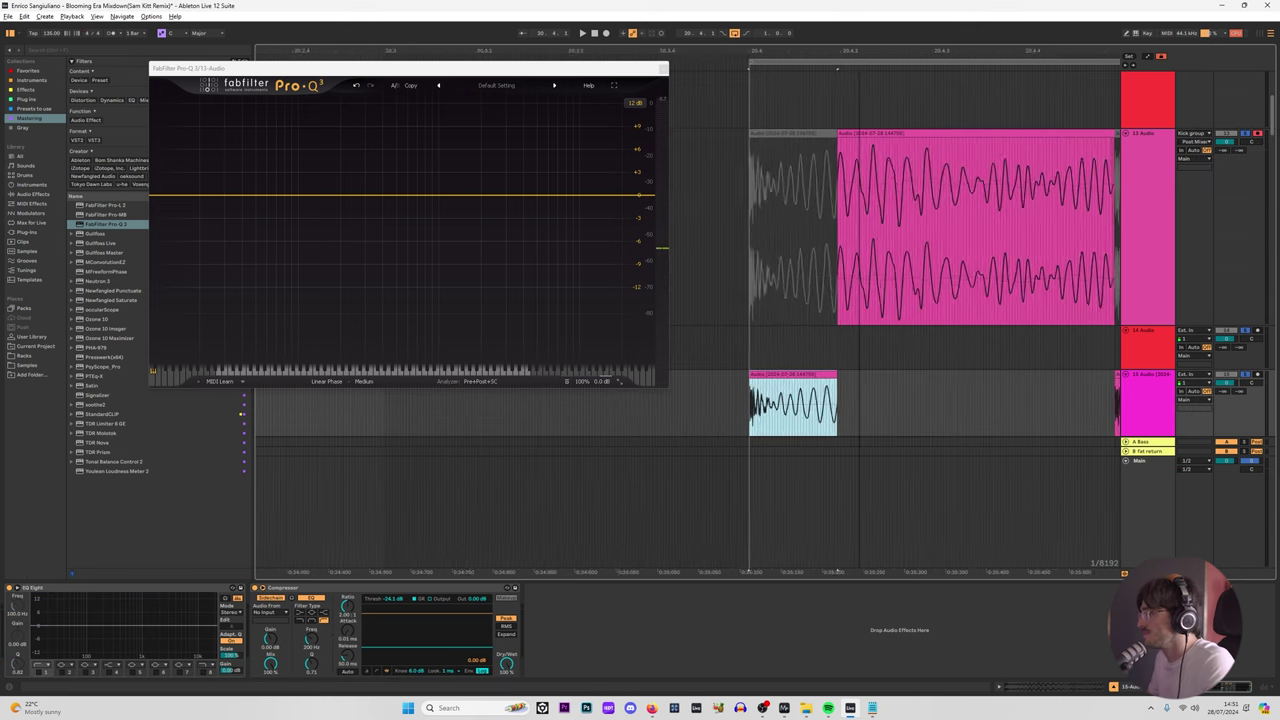
pyautogui.press('space')
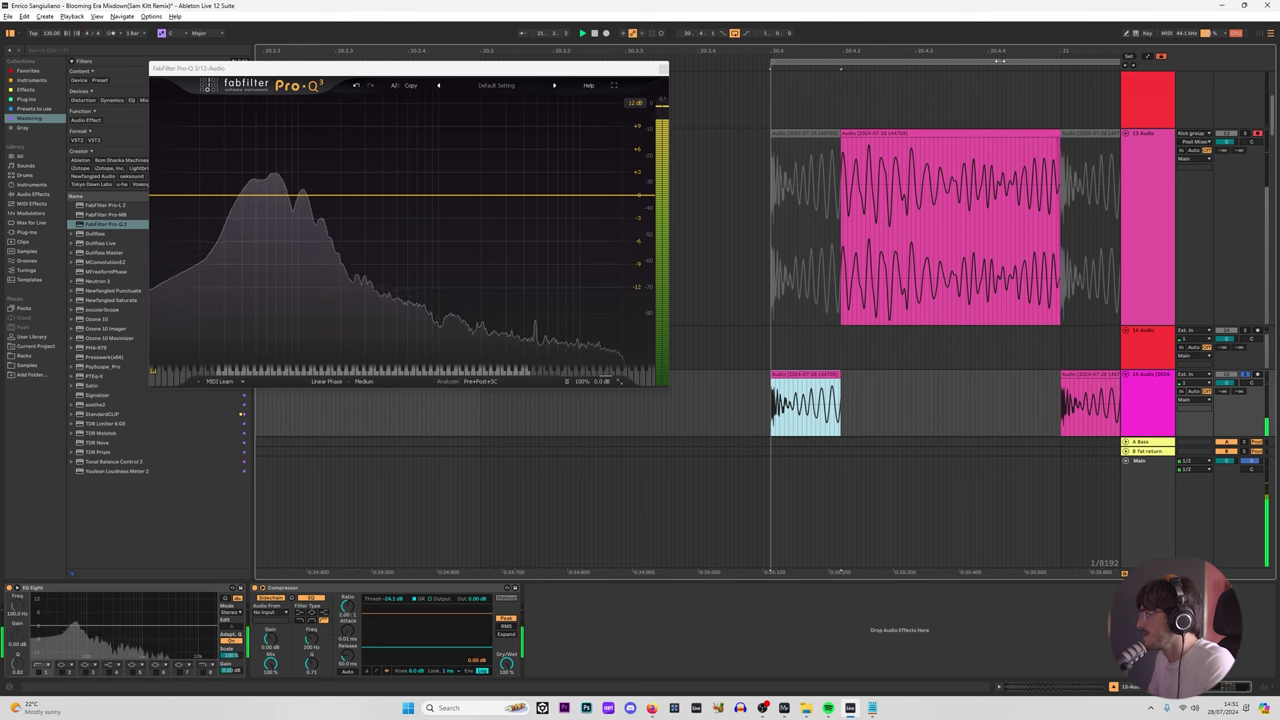
# Step: Delete the second transient clip at 21.1.1 and loop playback from 20.4.1 to the end of the first tail clip
pyautogui.scroll(-3, 980, 380)
pyautogui.click(873, 374)
pyautogui.press('Delete')
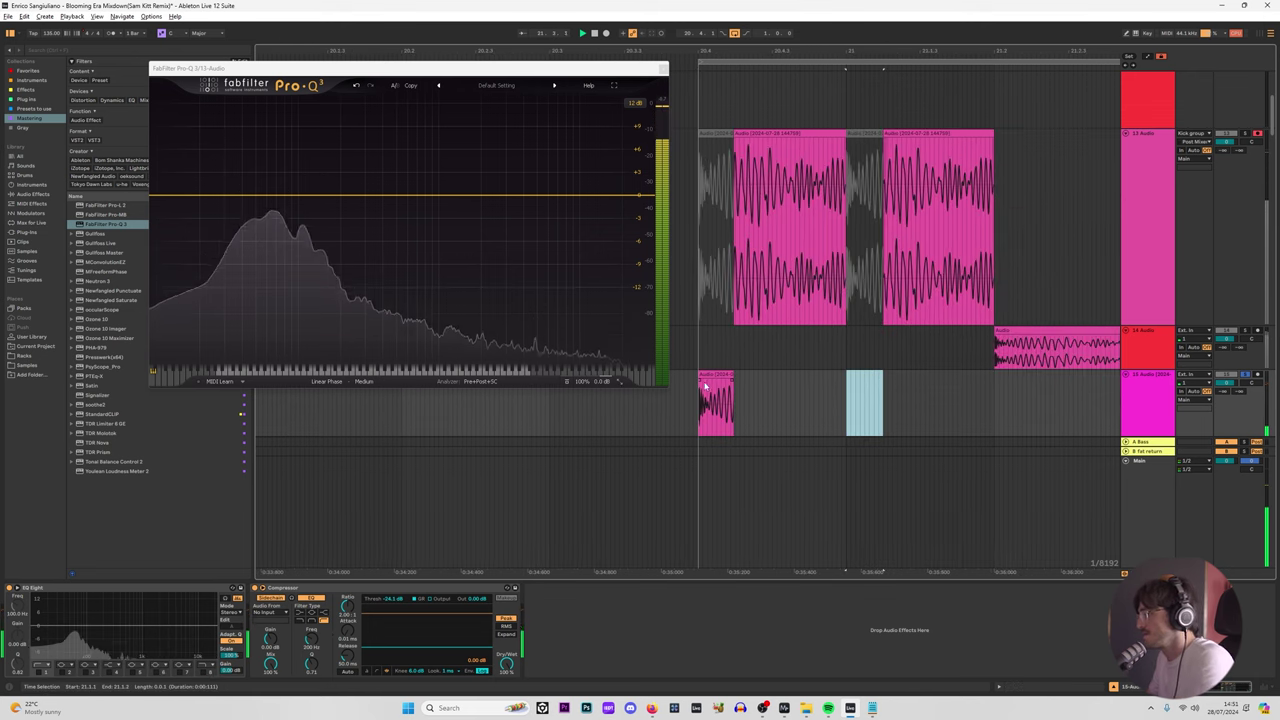
pyautogui.click(708, 375)
pyautogui.press('space')
pyautogui.keyDown('shift'); pyautogui.click(845, 397); pyautogui.keyUp('shift')
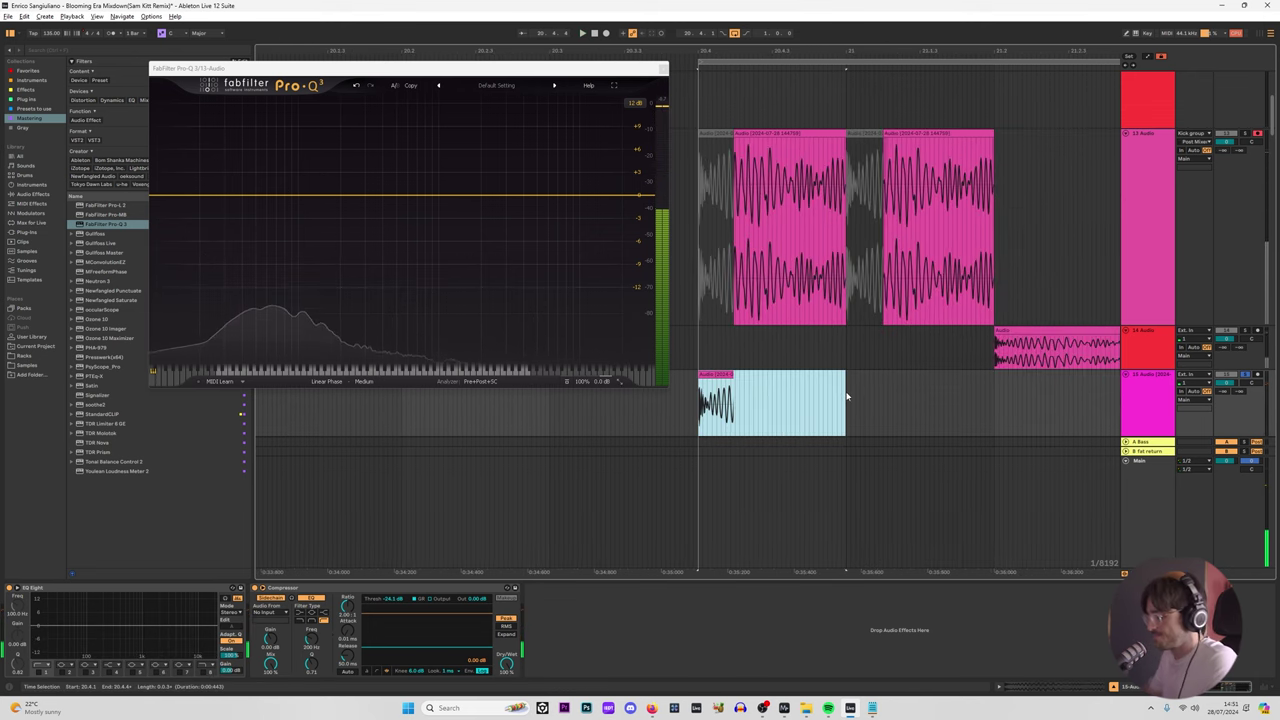
pyautogui.press('space')
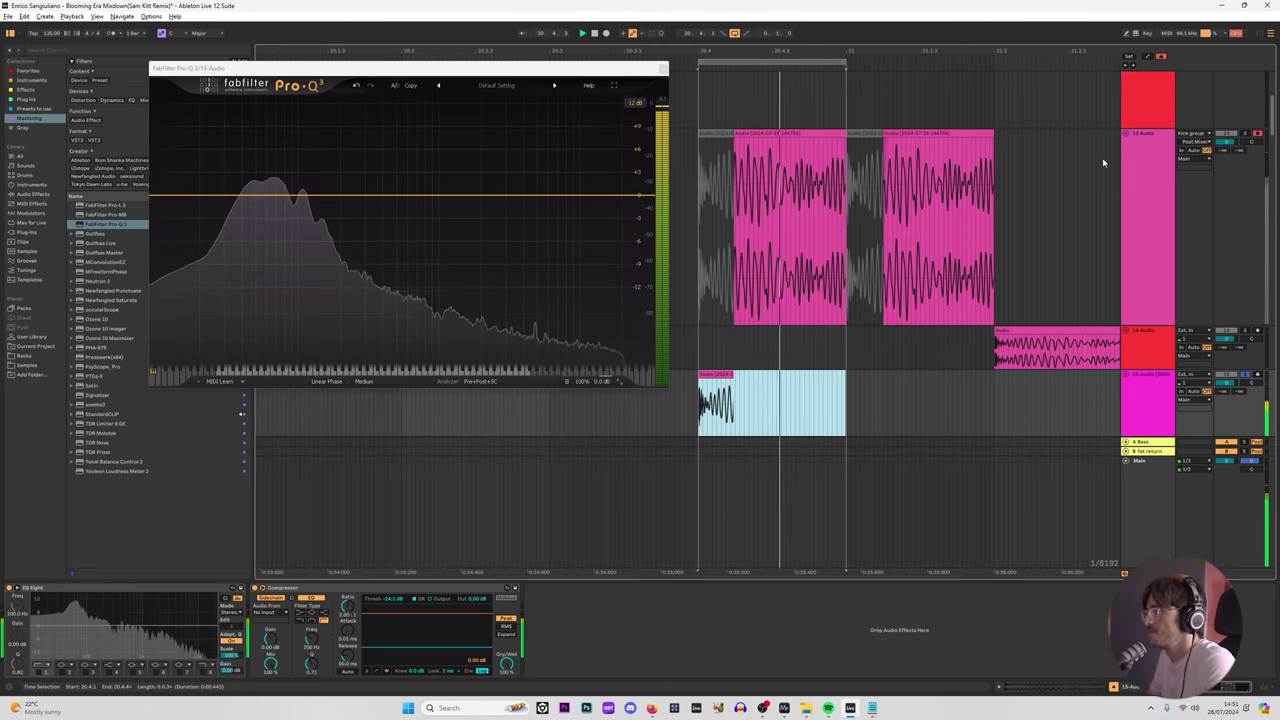
# Step: Solo the upper kick track holding the tail clips and turn off band 8, the high cut, in its EQ Eight
pyautogui.click(1244, 133)
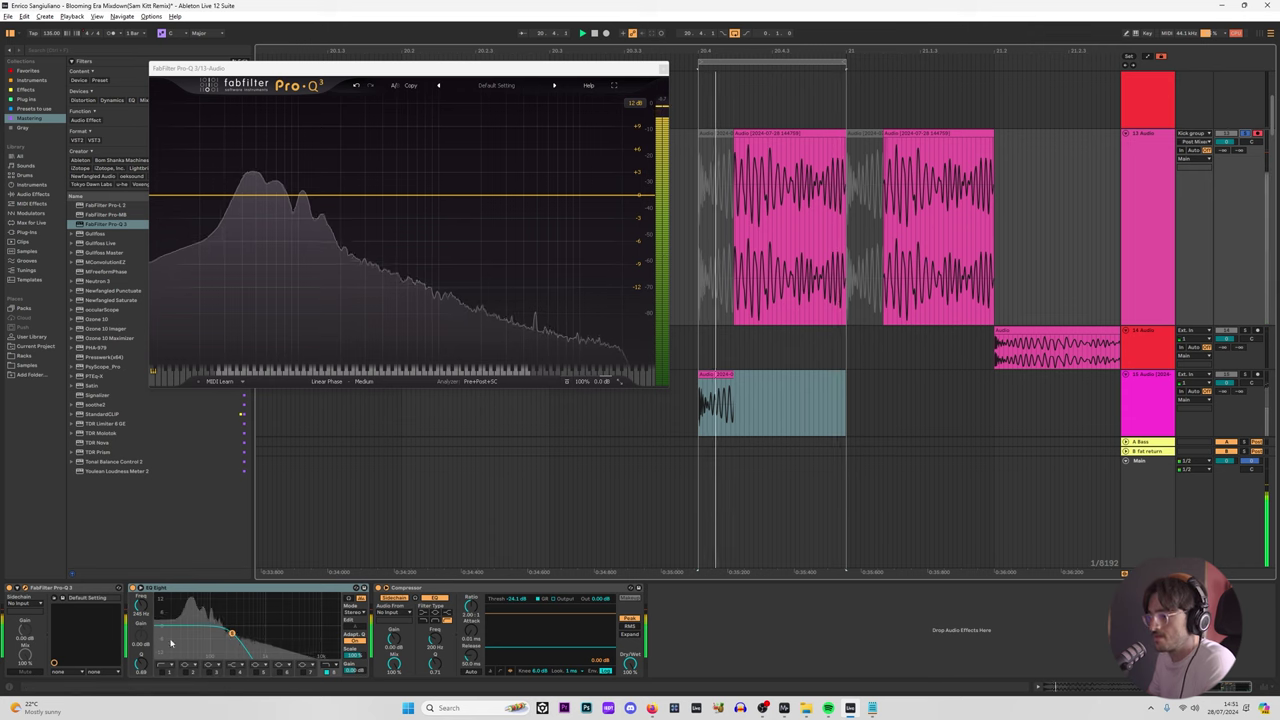
pyautogui.click(328, 673)
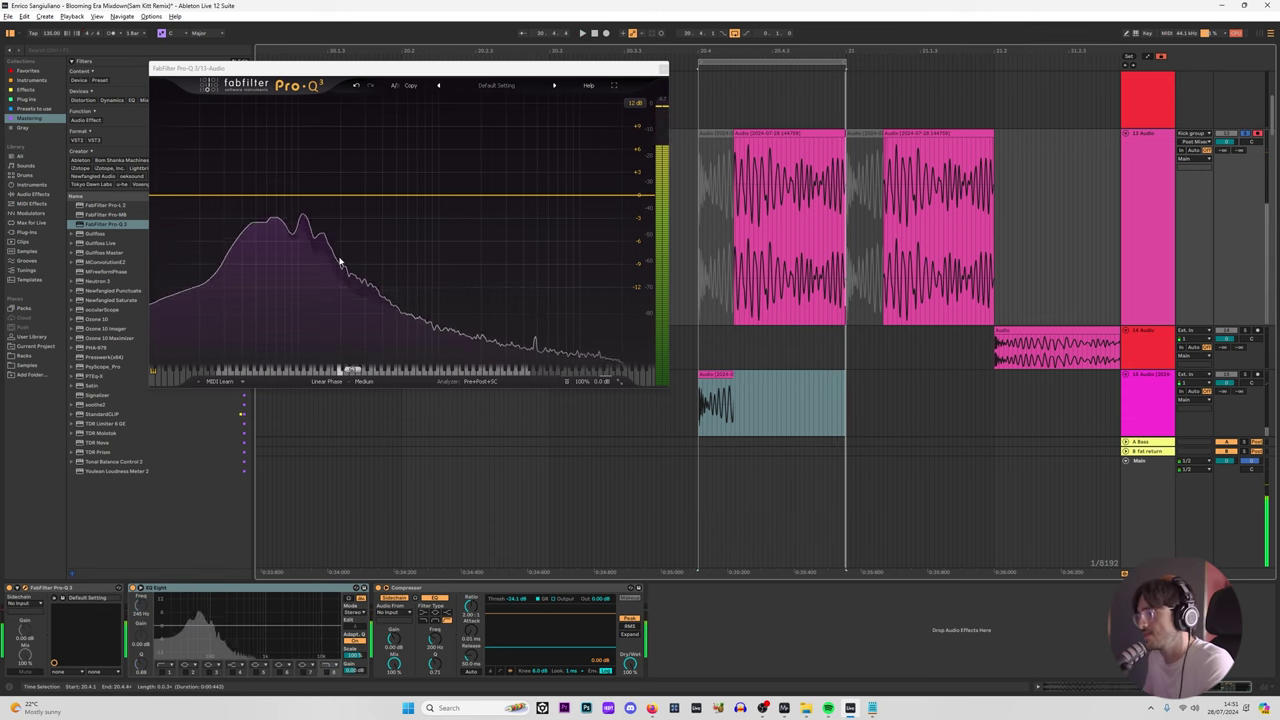
pyautogui.moveTo(338, 240); pyautogui.dragTo(633, 368)
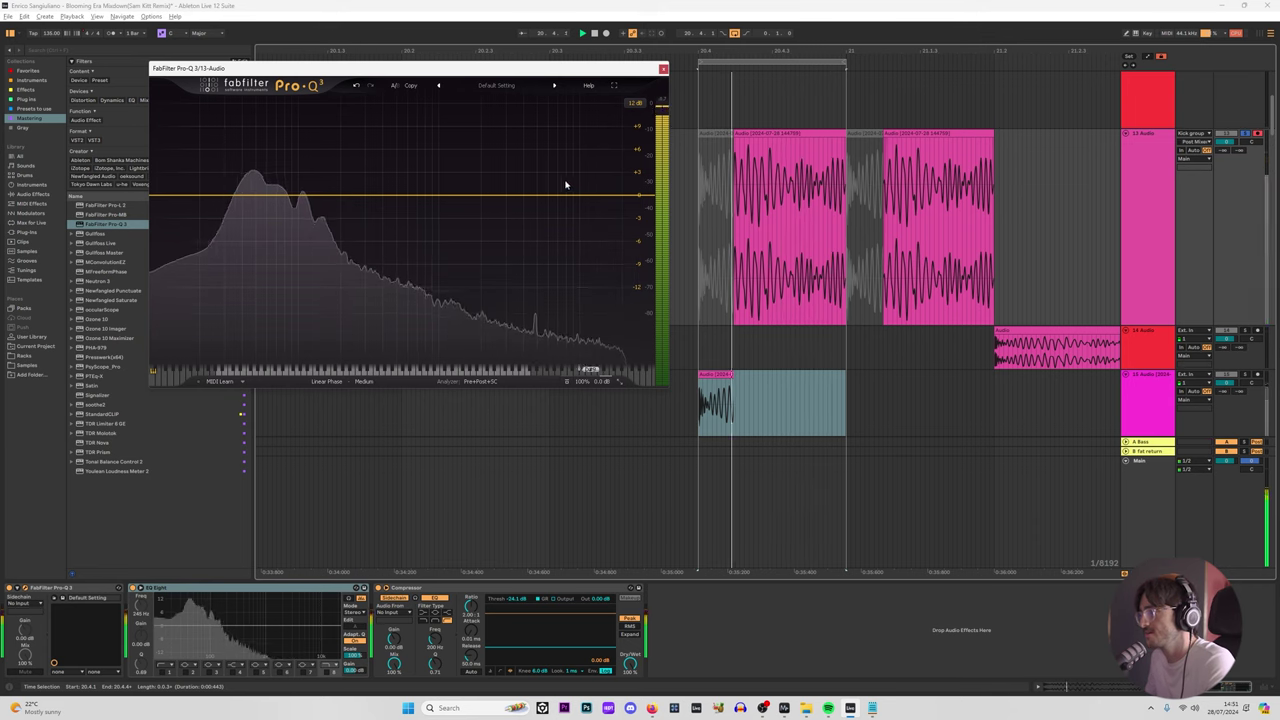
# Step: Add a high-cut band in Pro-Q 3 at about 340 Hz with a 96 dB/oct slope, and stop playback
pyautogui.doubleClick(495, 195)
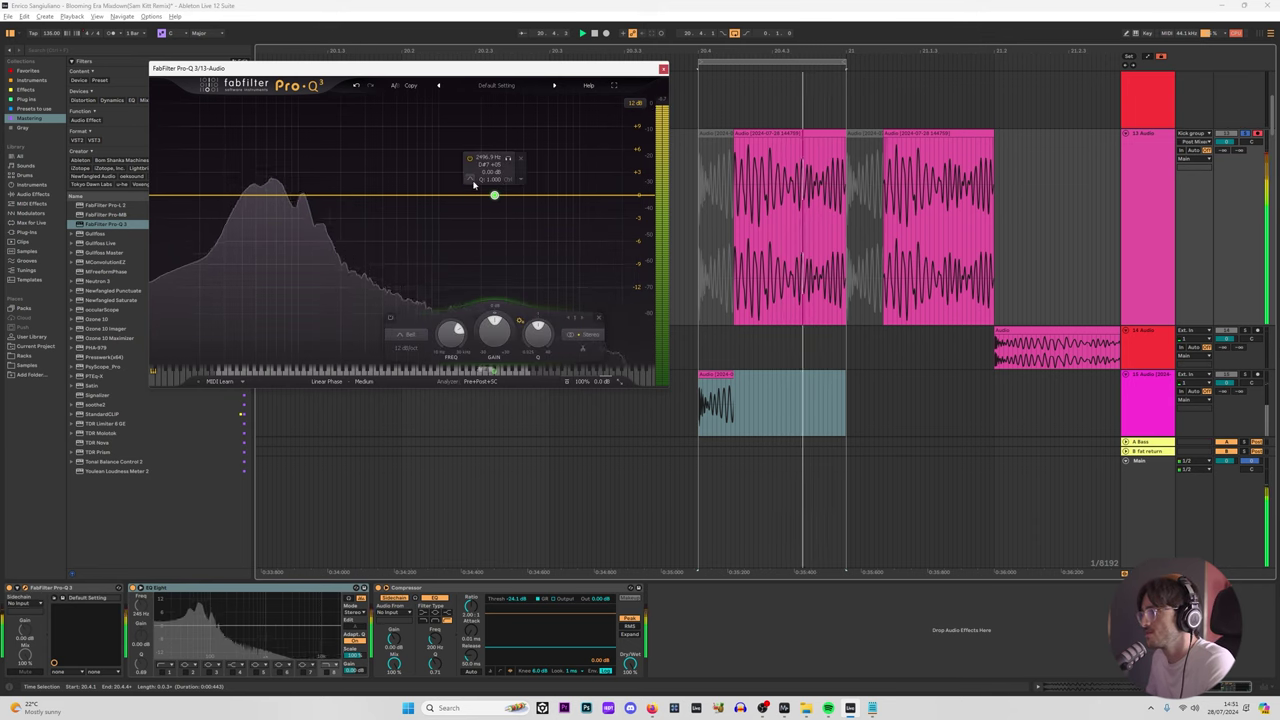
pyautogui.click(471, 180)
pyautogui.click(519, 191)
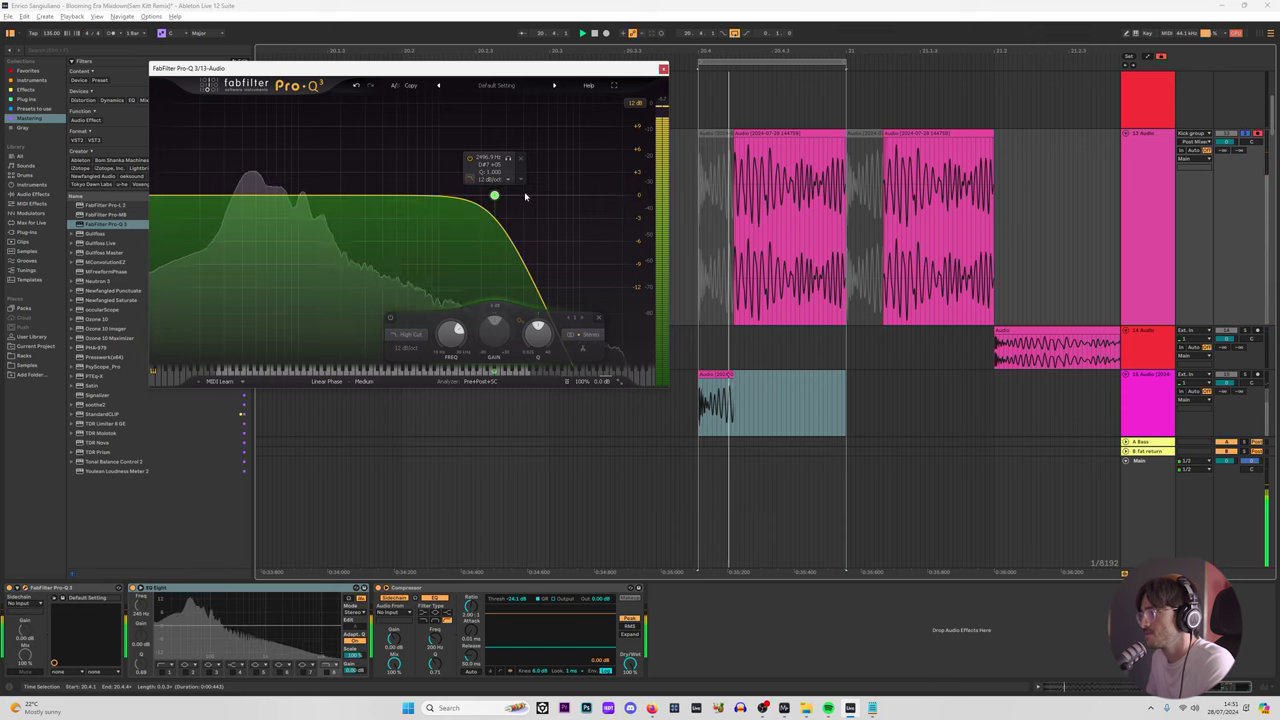
pyautogui.moveTo(450, 336); pyautogui.dragTo(409, 392)
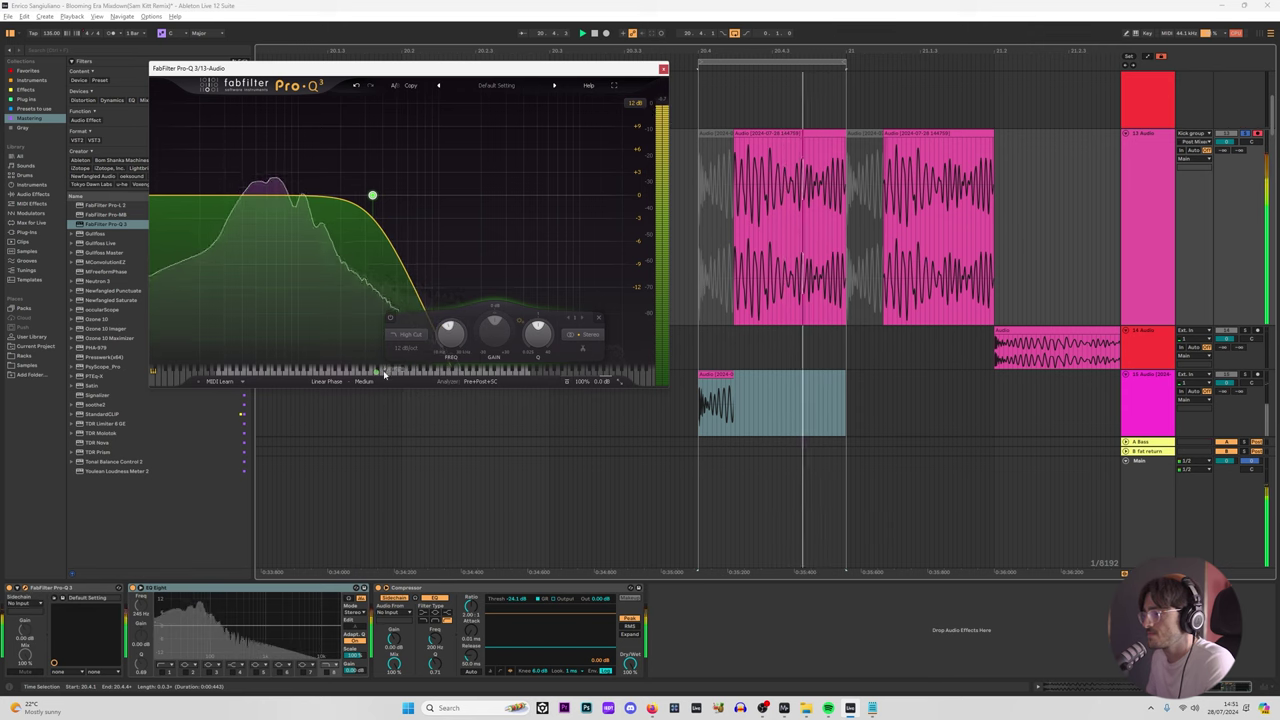
pyautogui.scroll(5, 394, 215)
pyautogui.moveTo(379, 240); pyautogui.dragTo(379, 246)
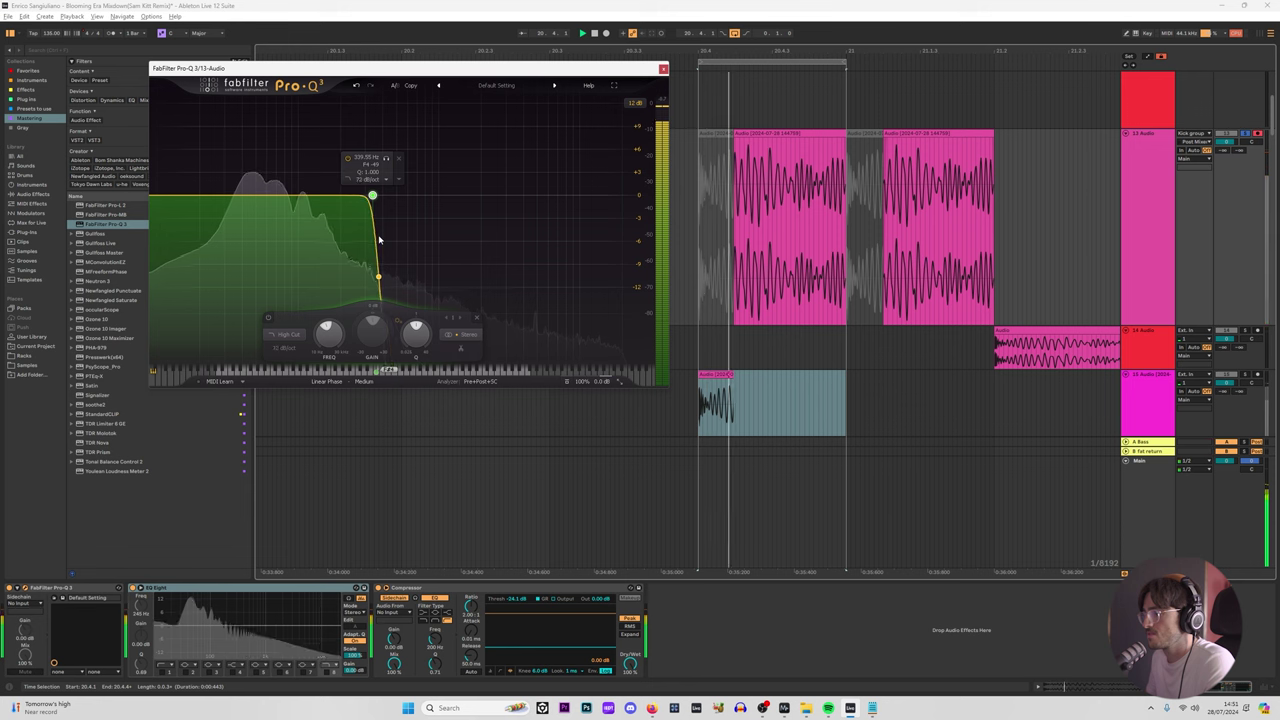
pyautogui.click(1160, 226)
pyautogui.press('space')
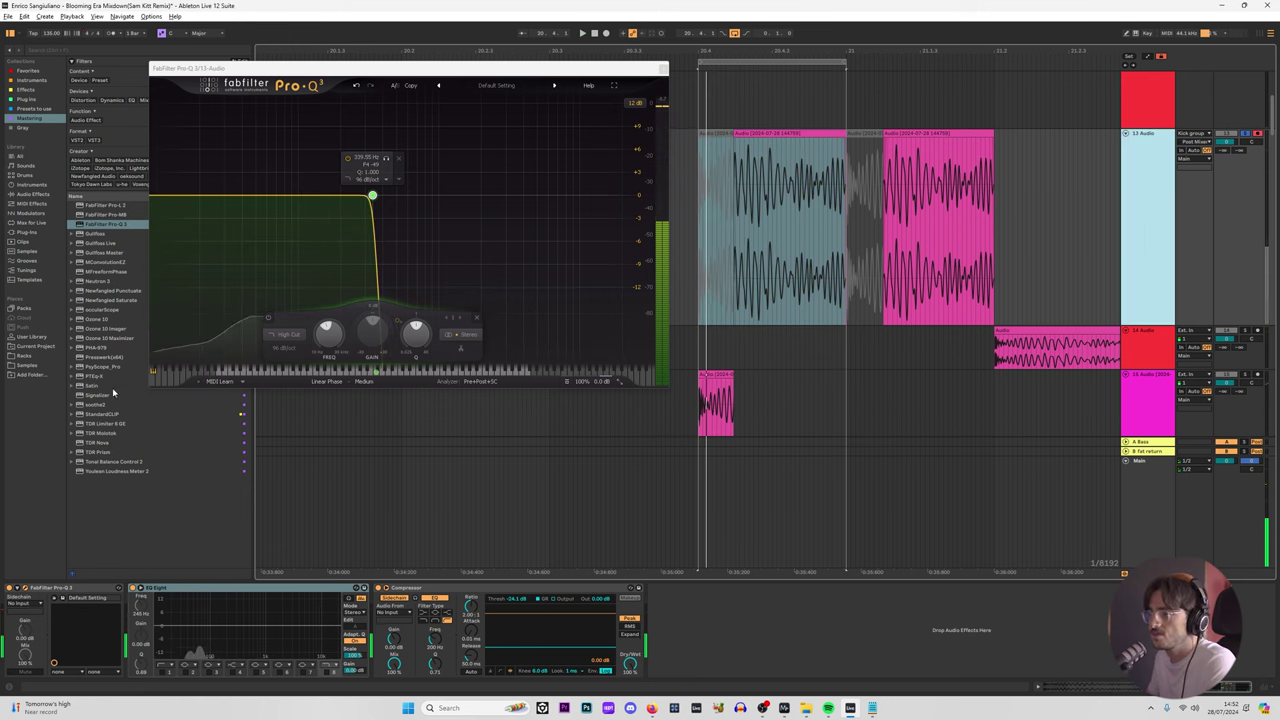
# Step: Insert occularScope after Compressor, play the loop, and vary the Pro-Q 3 high-cut slope down to 6 dB/oct and up to Brickwall
pyautogui.click(113, 311)
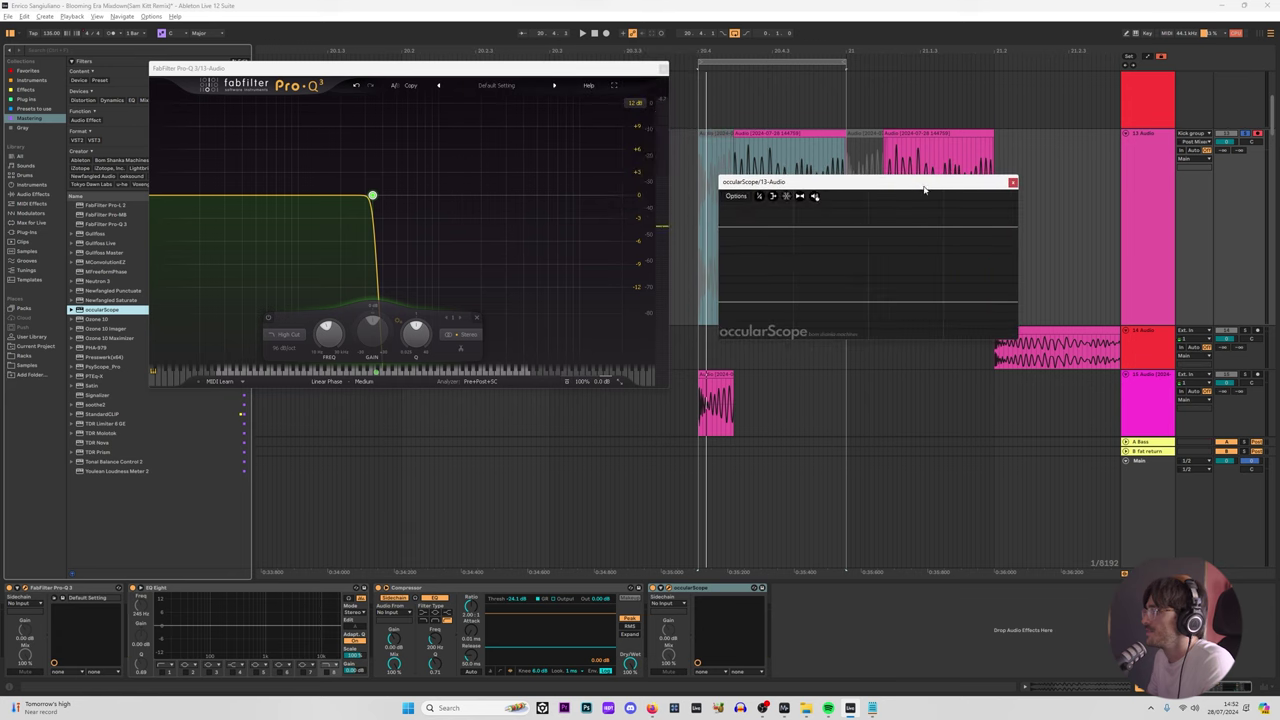
pyautogui.press('space')
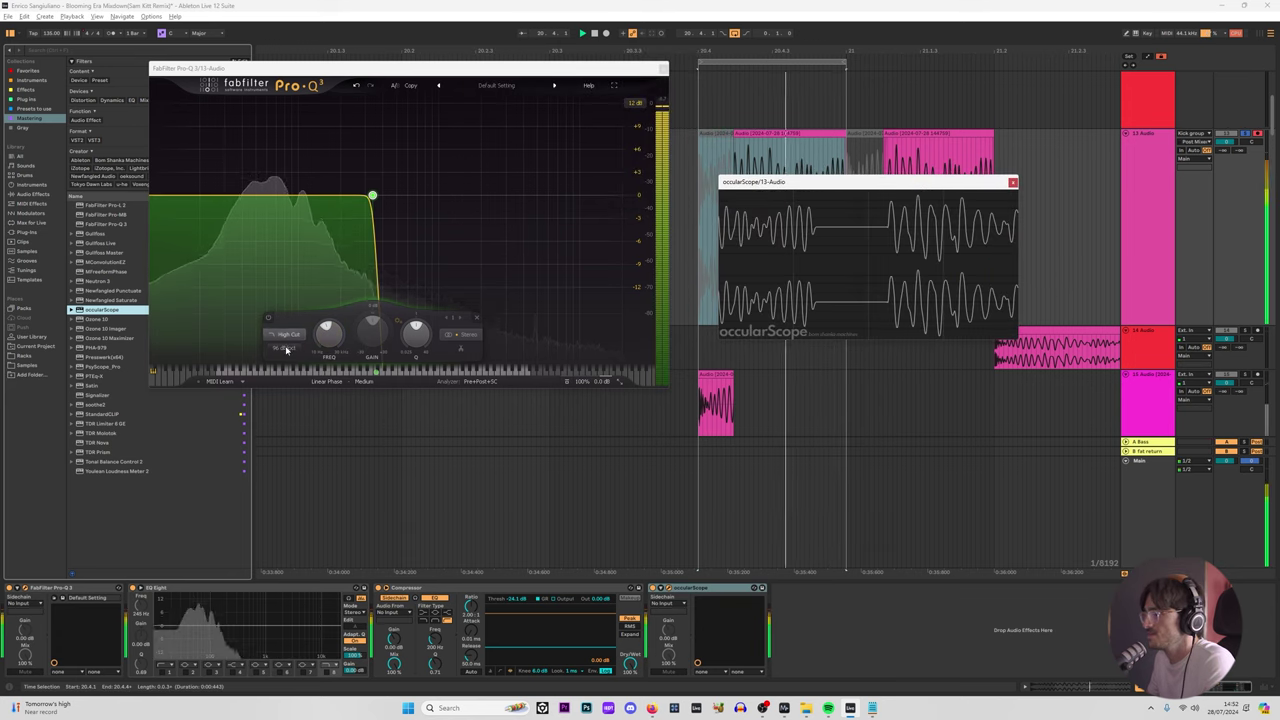
pyautogui.scroll(-2, 286, 350)
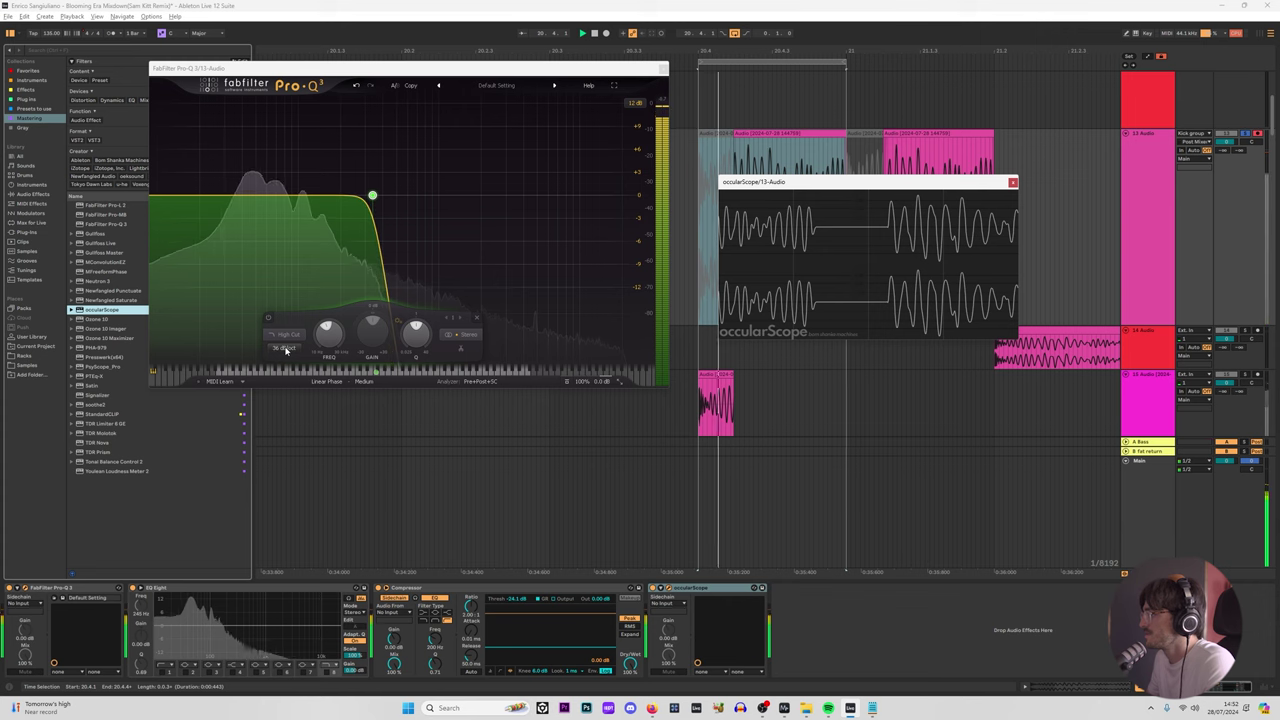
pyautogui.scroll(-5, 286, 350)
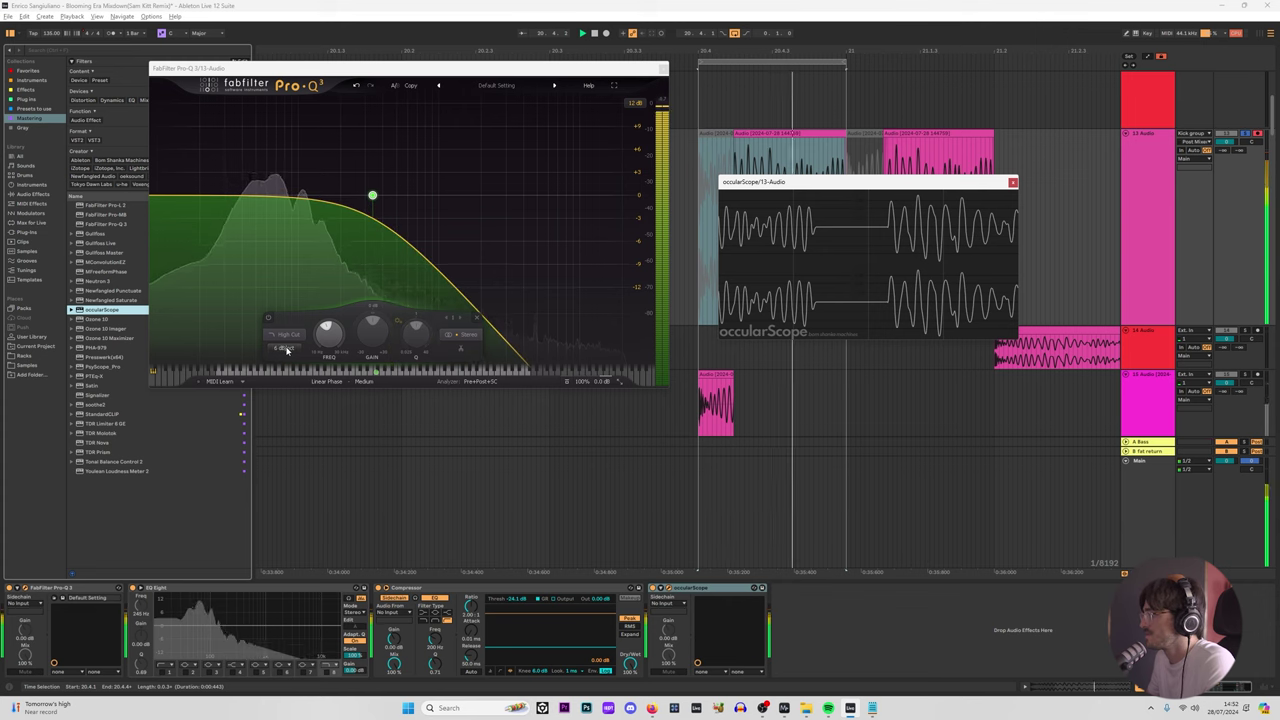
pyautogui.scroll(9, 286, 350)
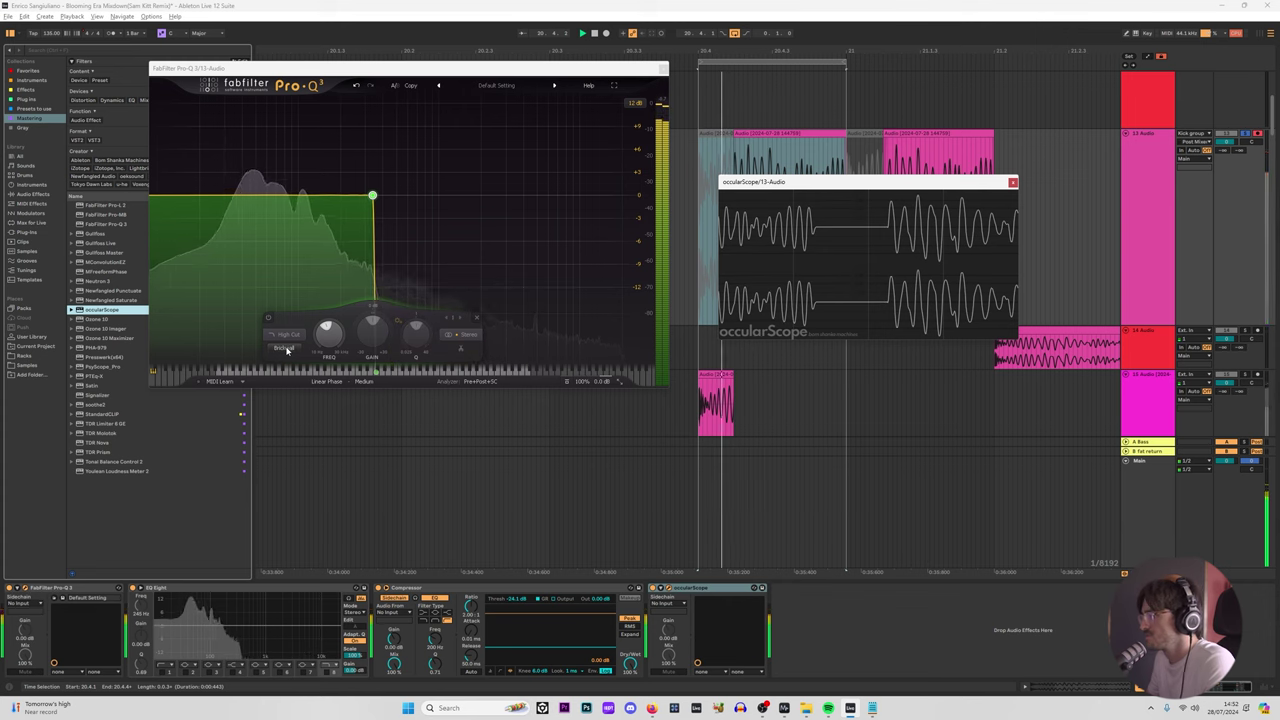
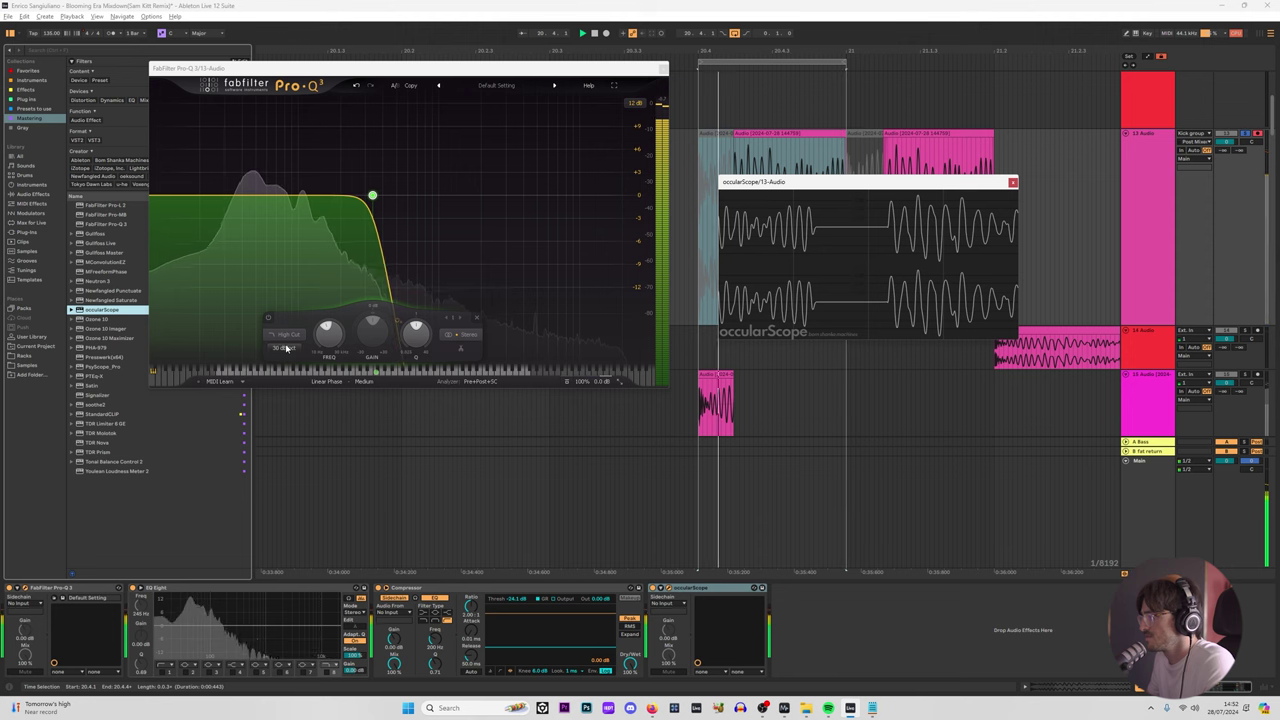
# Step: Compare the kick waveform in Zero Latency mode at different high-cut slopes and a lower cutoff, ending with Linear Phase processing
pyautogui.click(328, 381)
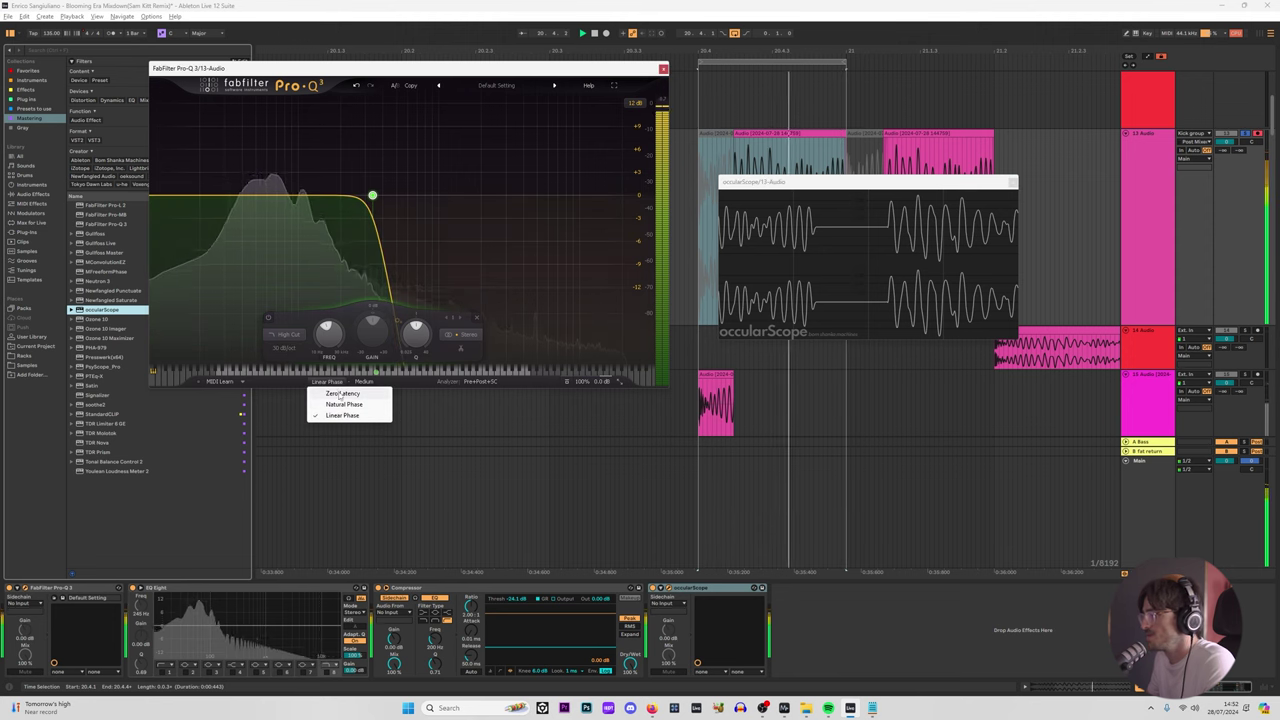
pyautogui.click(340, 394)
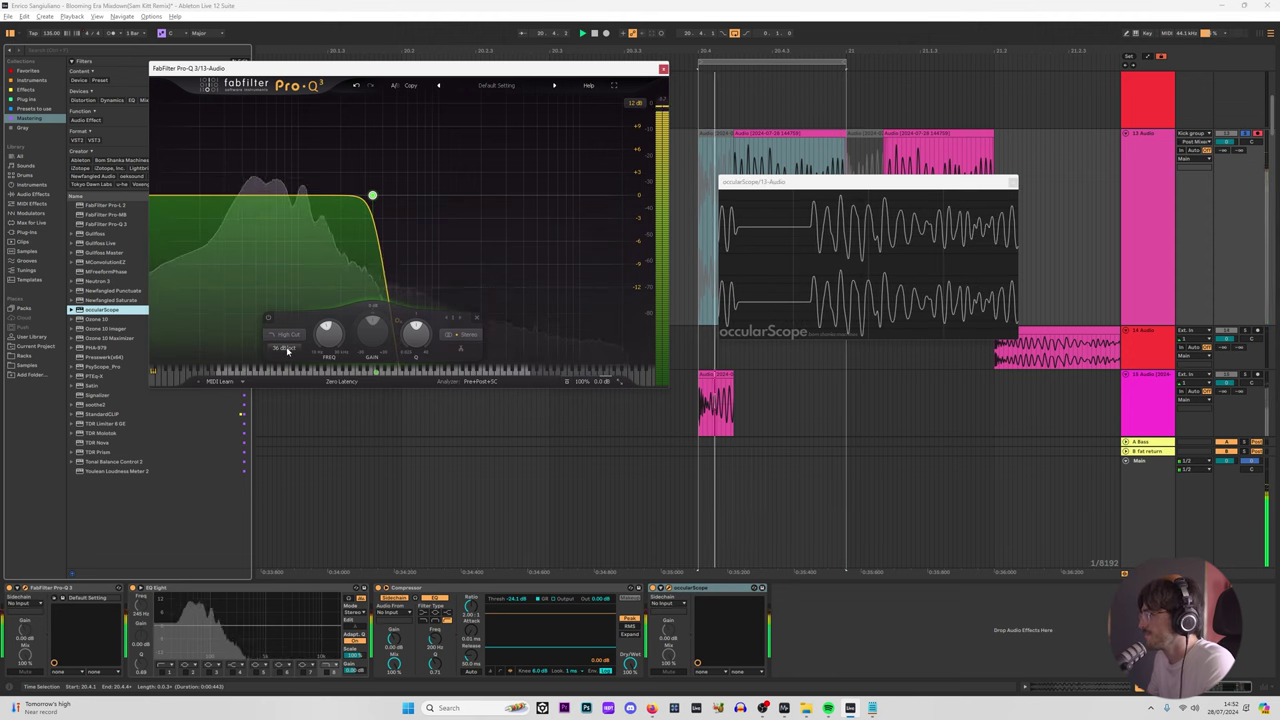
pyautogui.scroll(2, 287, 350)
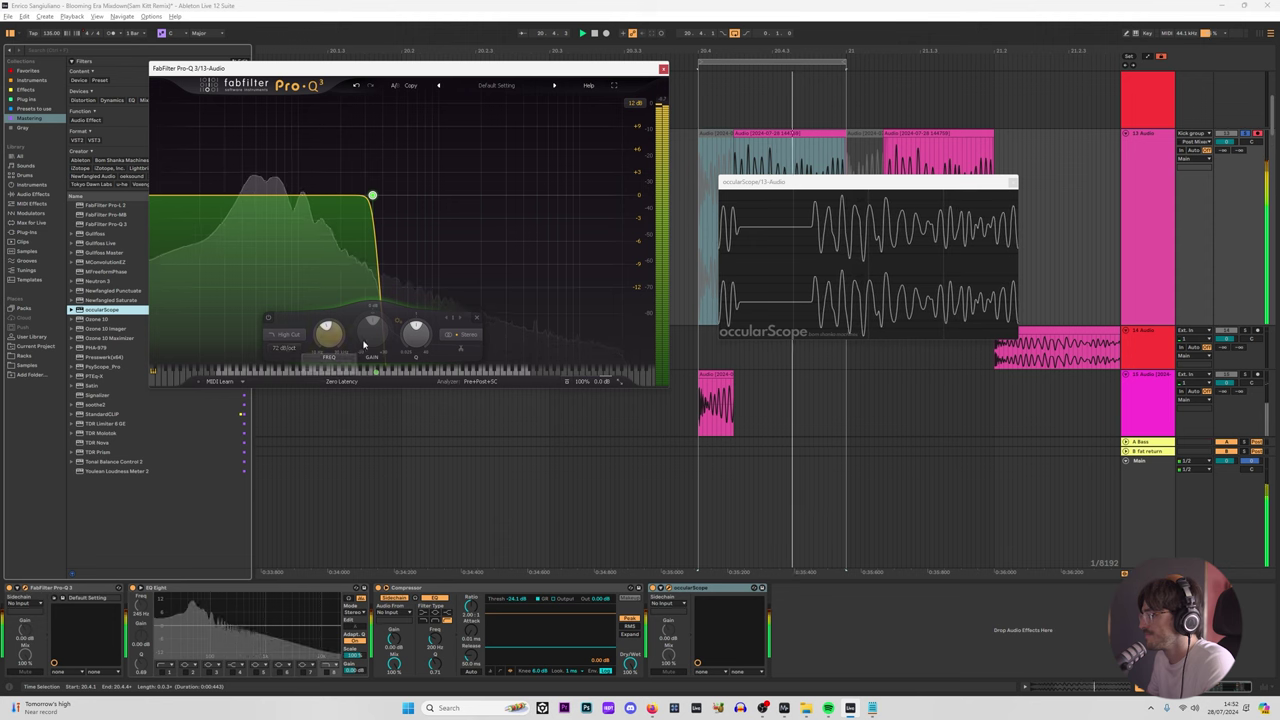
pyautogui.scroll(-5, 321, 338)
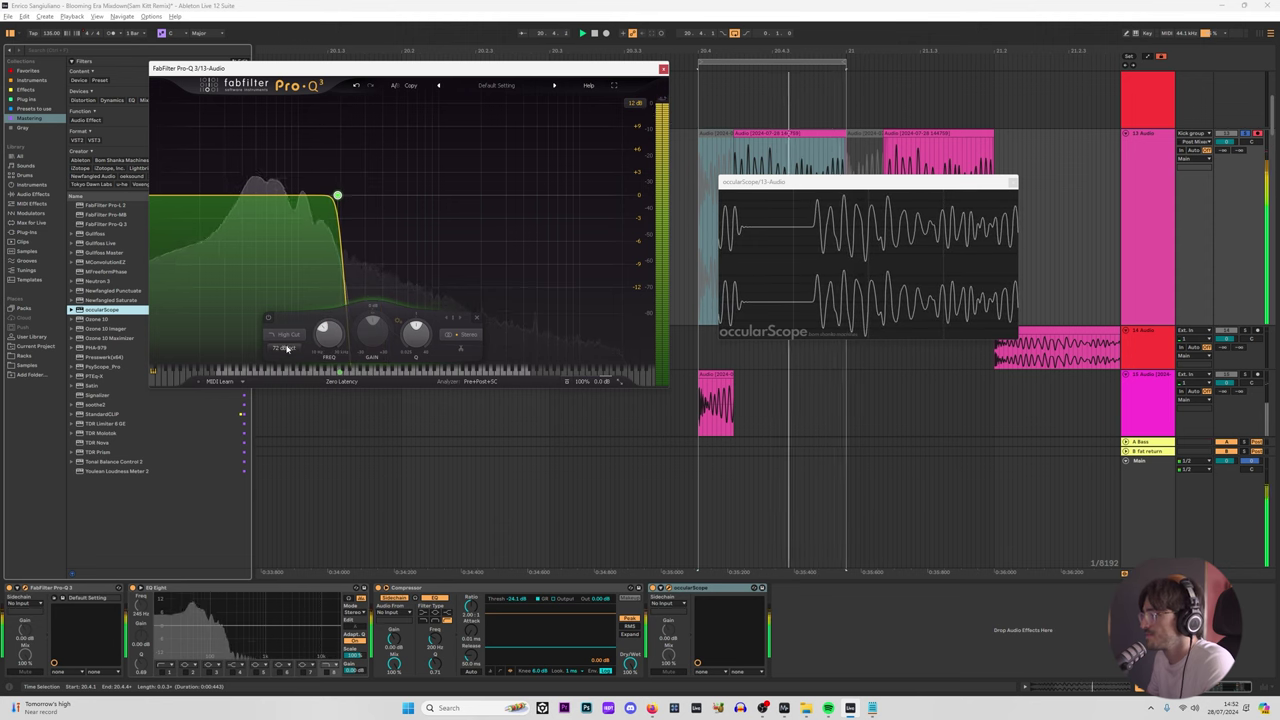
pyautogui.click(341, 381)
pyautogui.click(346, 416)
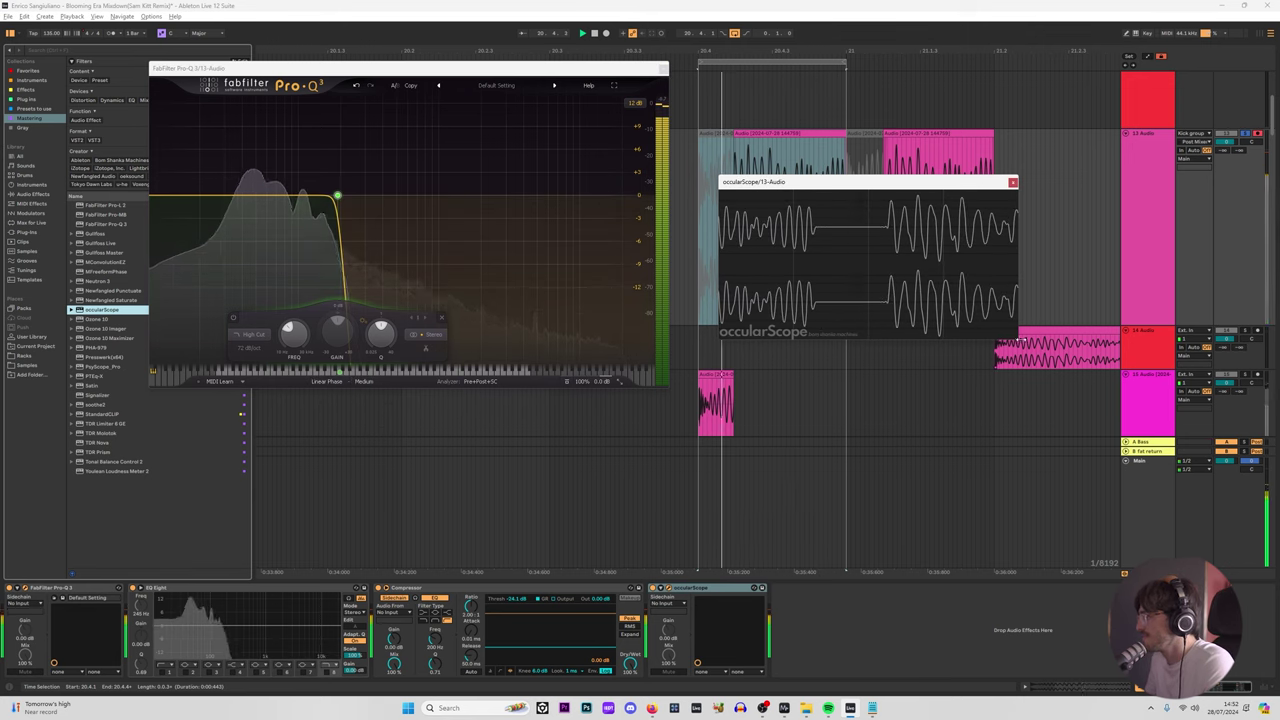
# Step: Enlarge the occularScope window and, after trying other slopes, set the Pro-Q 3 high cut to 18 dB/oct at about 247 Hz
pyautogui.moveTo(1008, 339); pyautogui.dragTo(1016, 601)
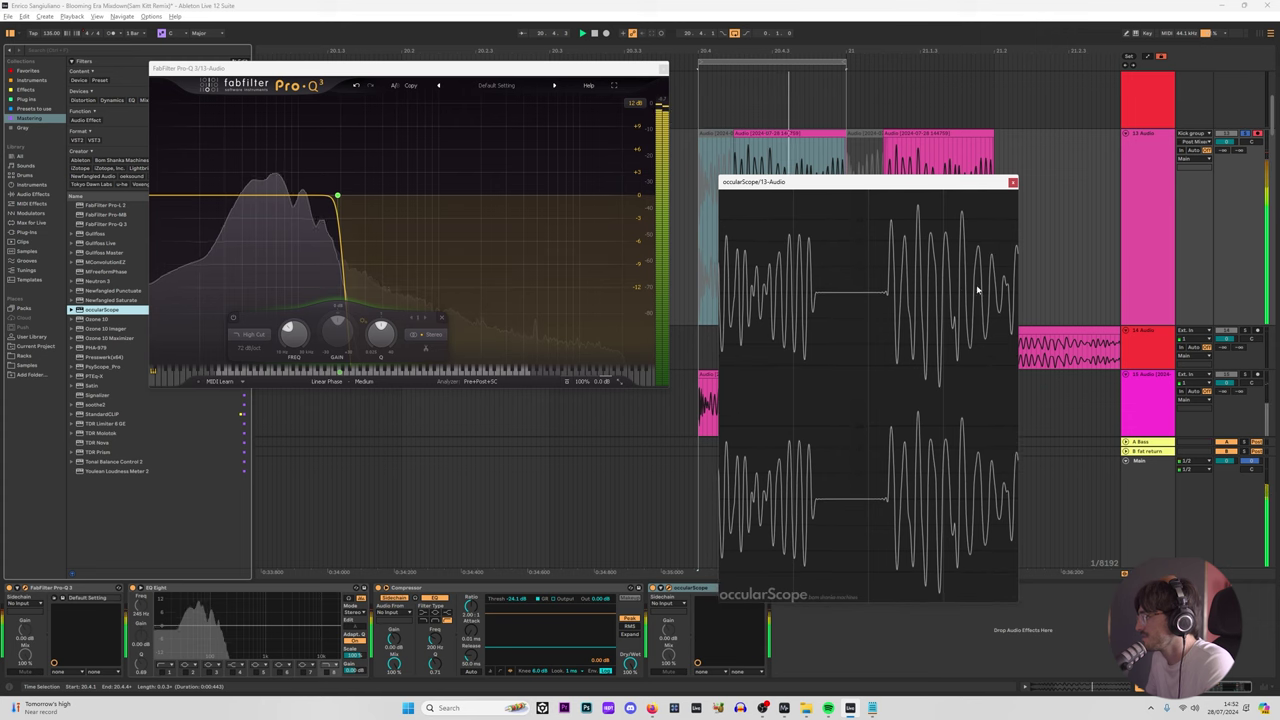
pyautogui.moveTo(1018, 300); pyautogui.dragTo(1199, 300)
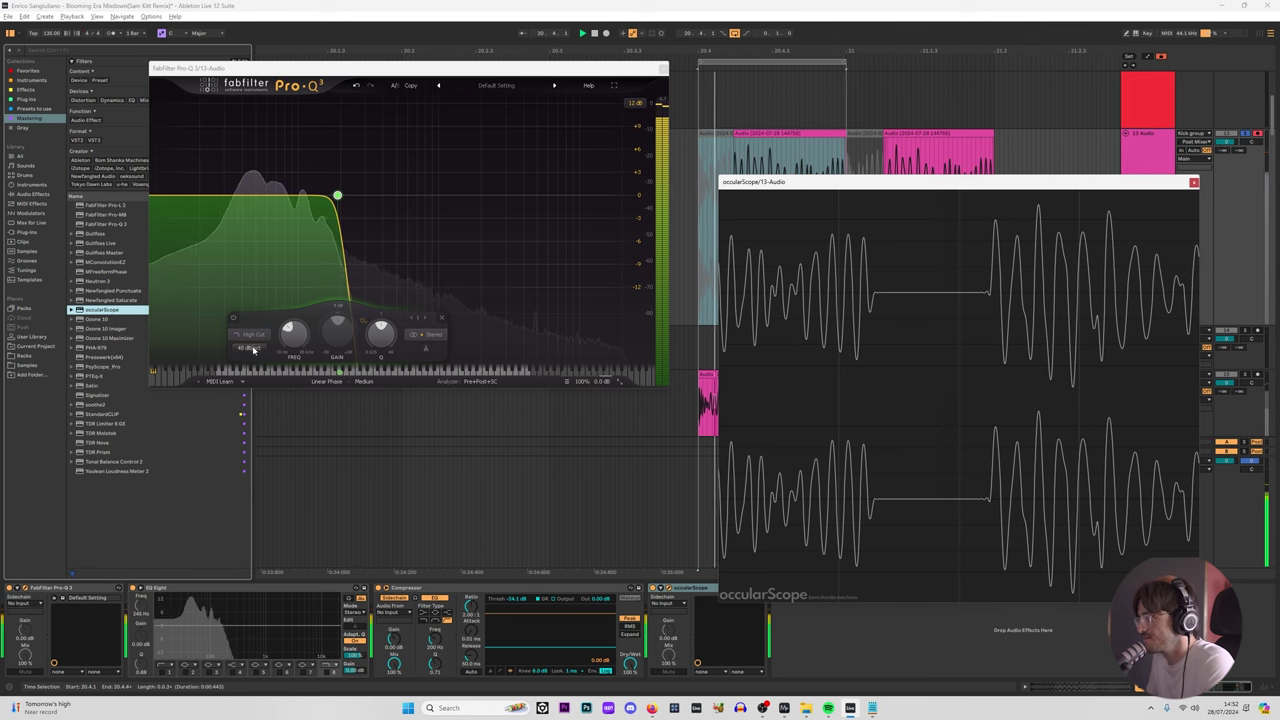
pyautogui.scroll(-1, 253, 349)
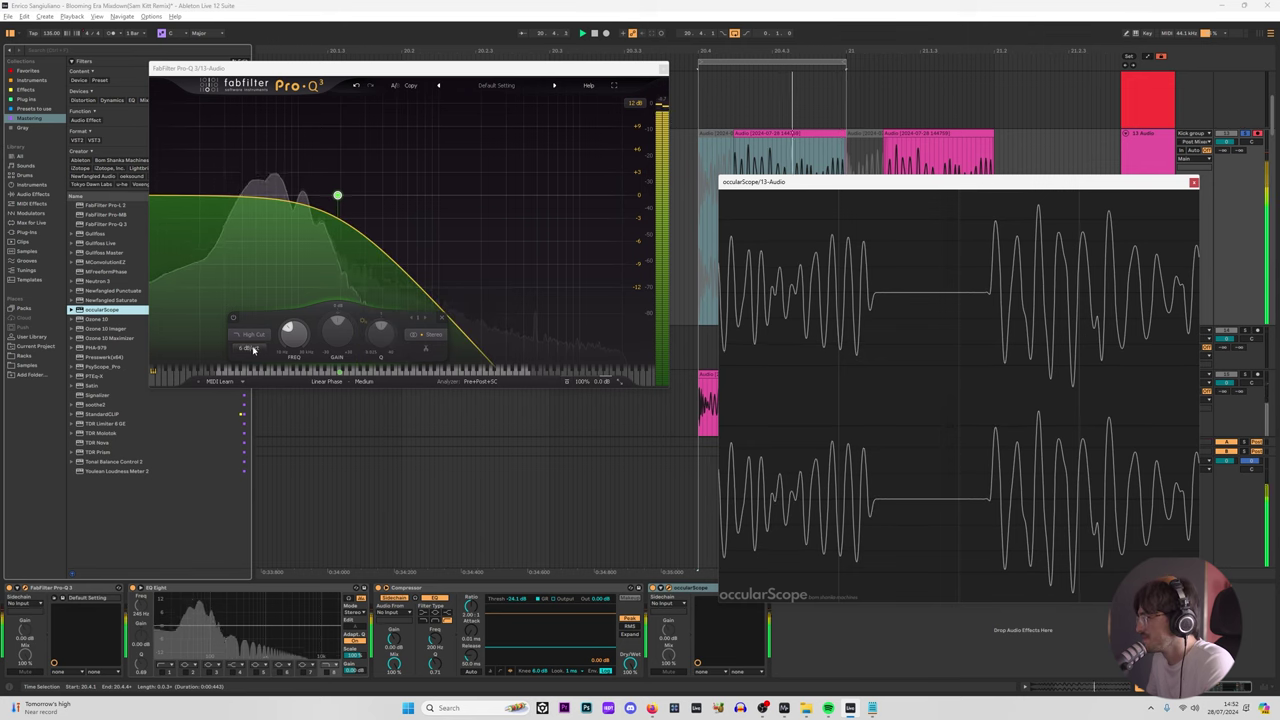
pyautogui.scroll(1, 256, 349)
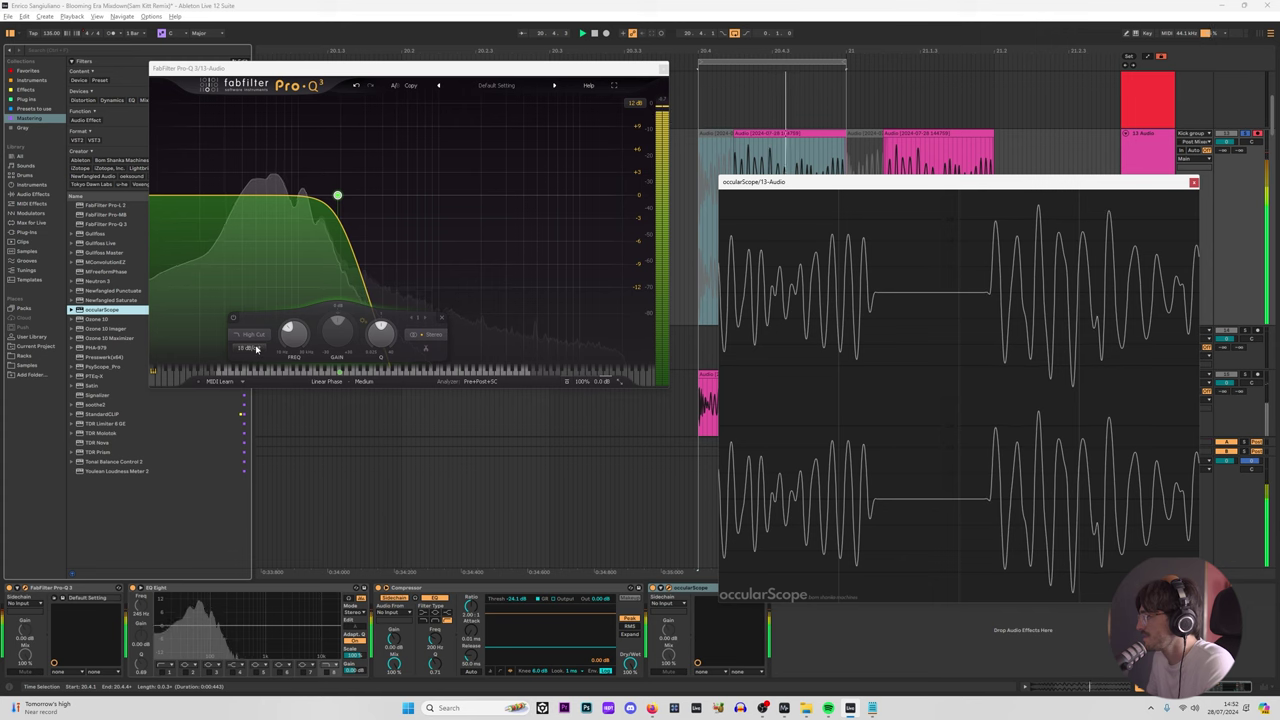
pyautogui.moveTo(337, 196); pyautogui.dragTo(353, 197)
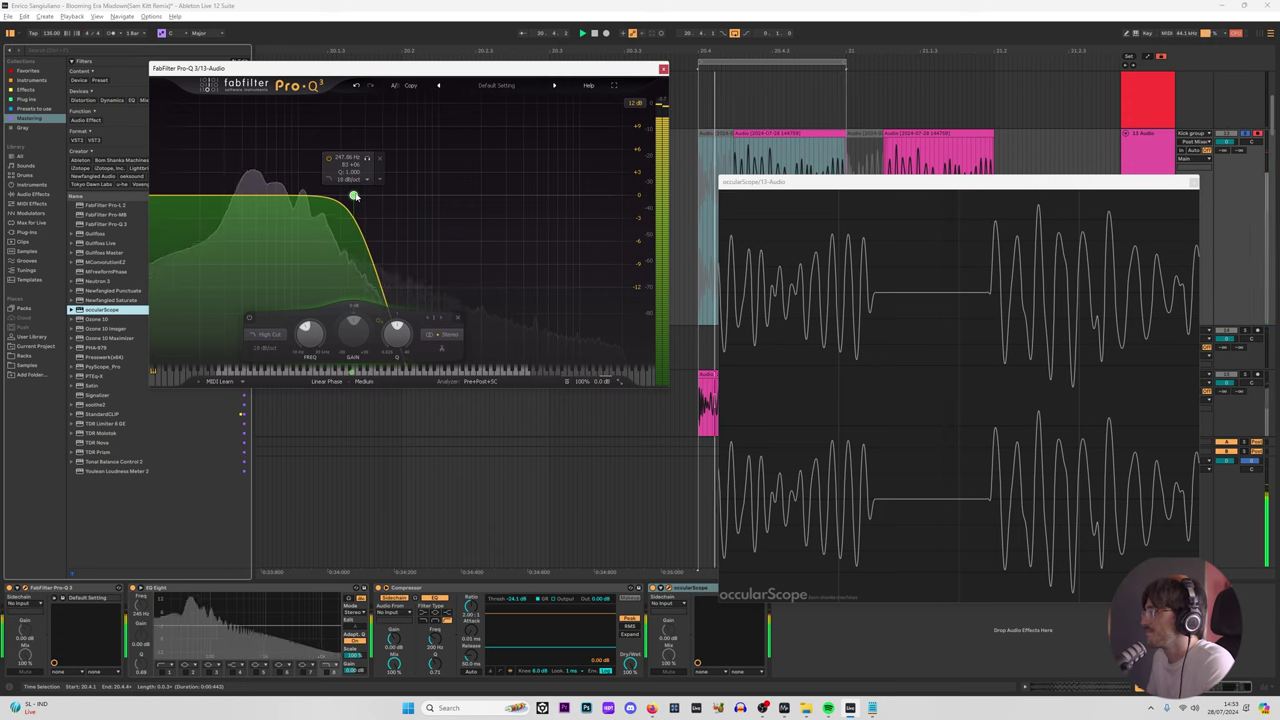
# Step: Stop playback, close both plug-in windows, and freeze and flatten the upper kick track
pyautogui.click(663, 68)
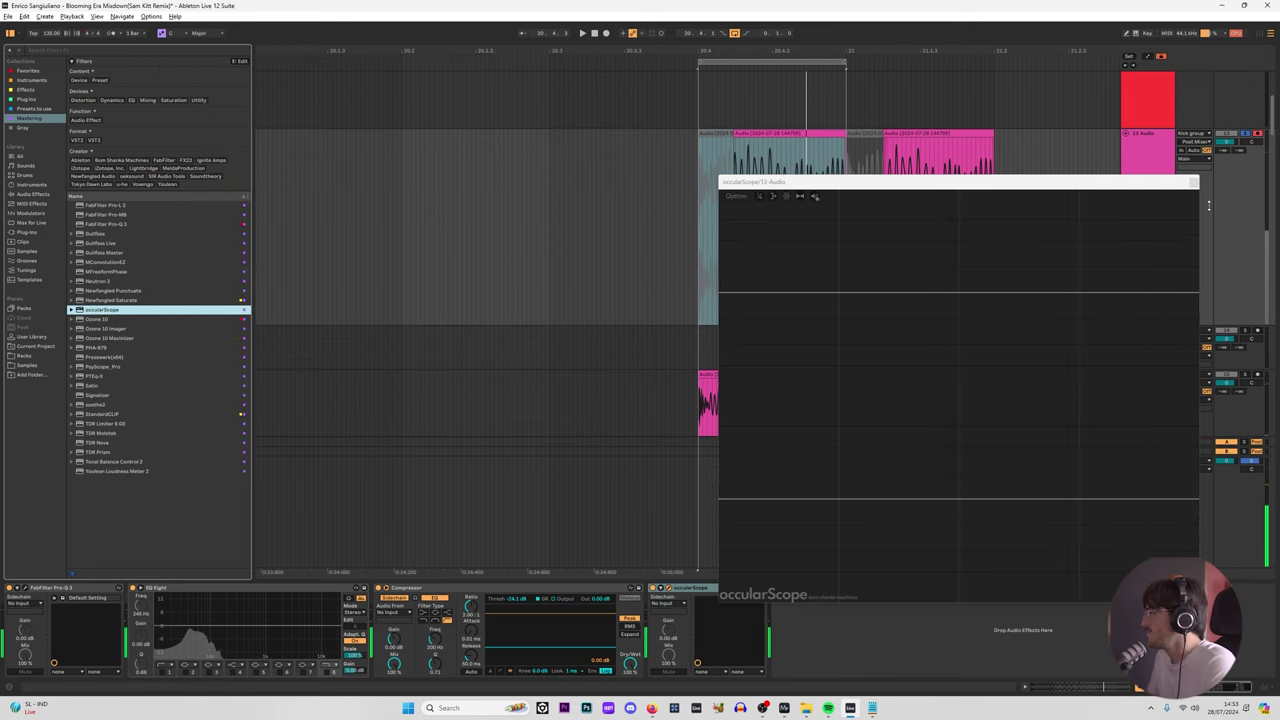
pyautogui.click(1193, 181)
pyautogui.keyDown('ctrl'); pyautogui.scroll(5, 737, 361); pyautogui.keyUp('ctrl')
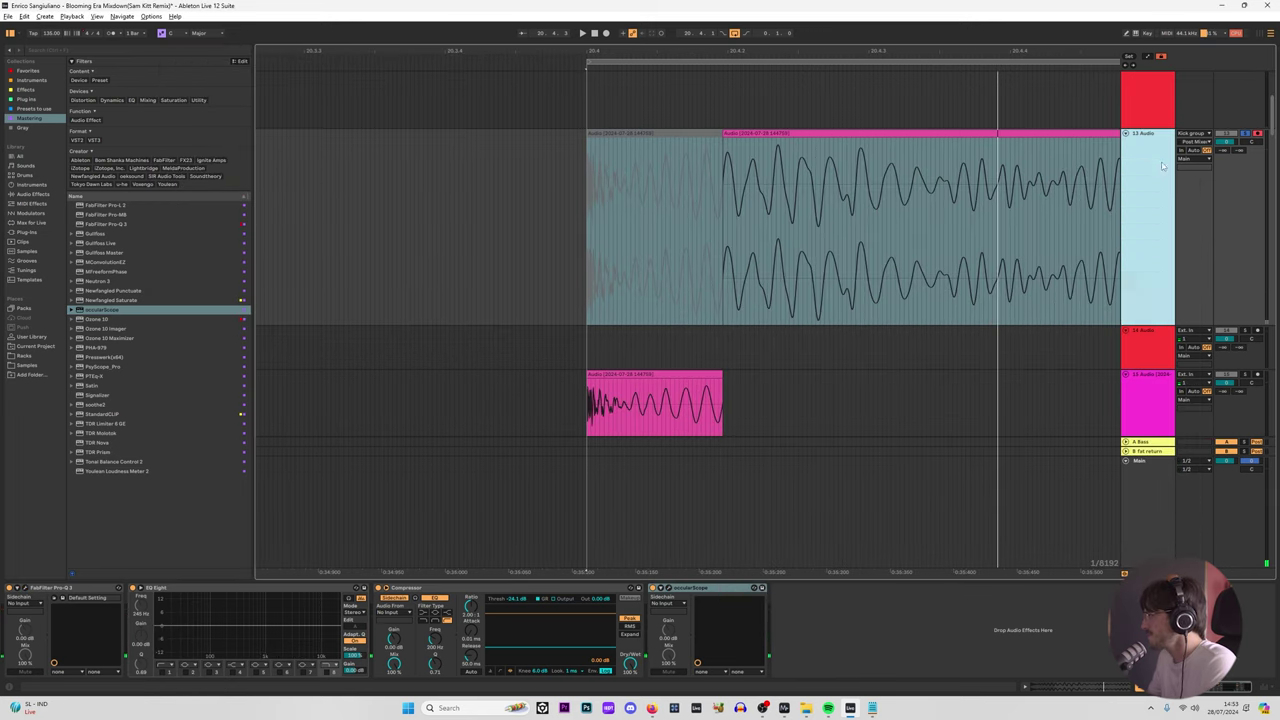
pyautogui.rightClick(1162, 158)
pyautogui.click(1115, 218)
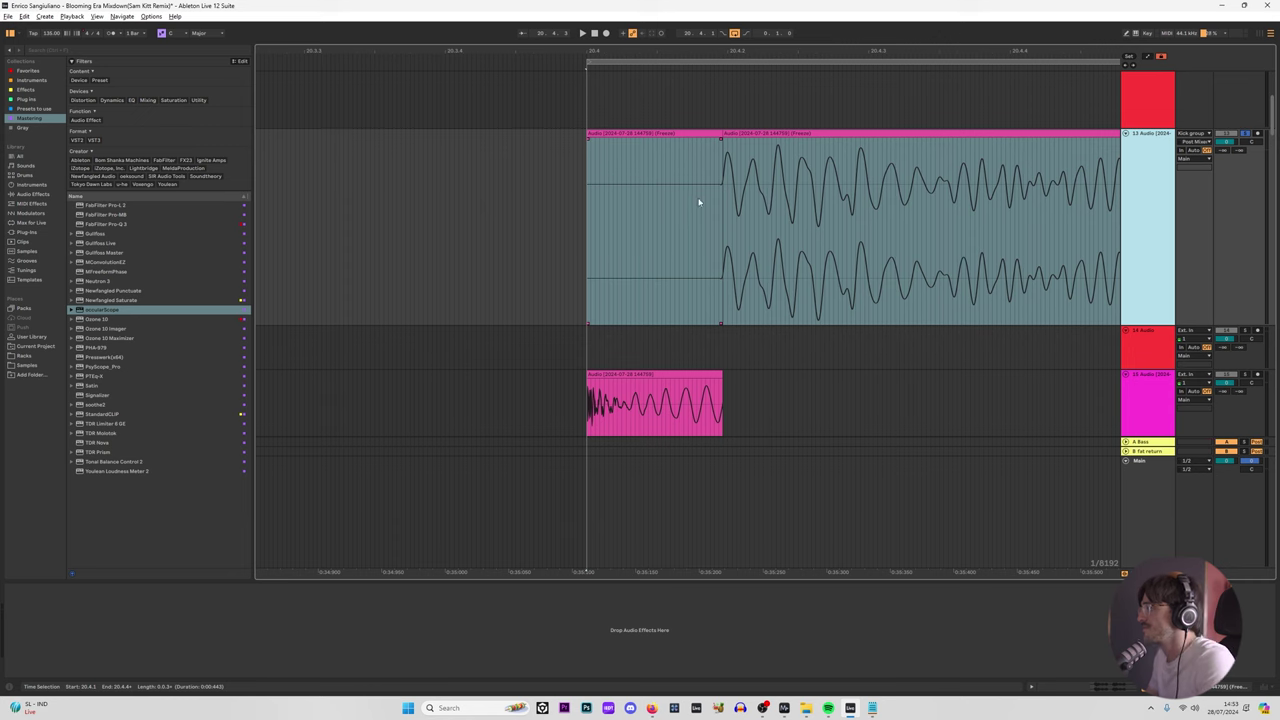
# Step: Add a fade-in of about 1 ms to the flattened tail clip, starting where the transient clip ends
pyautogui.scroll(5, 726, 213)
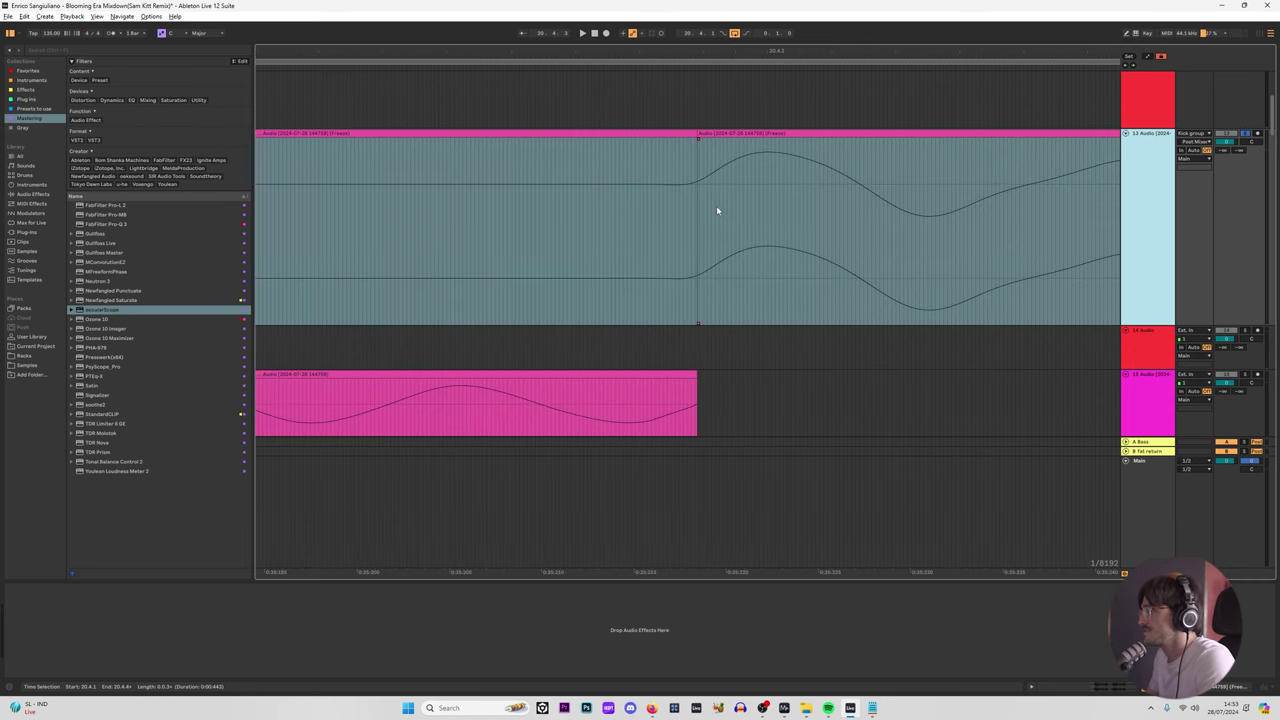
pyautogui.click(695, 282)
pyautogui.scroll(4, 687, 281)
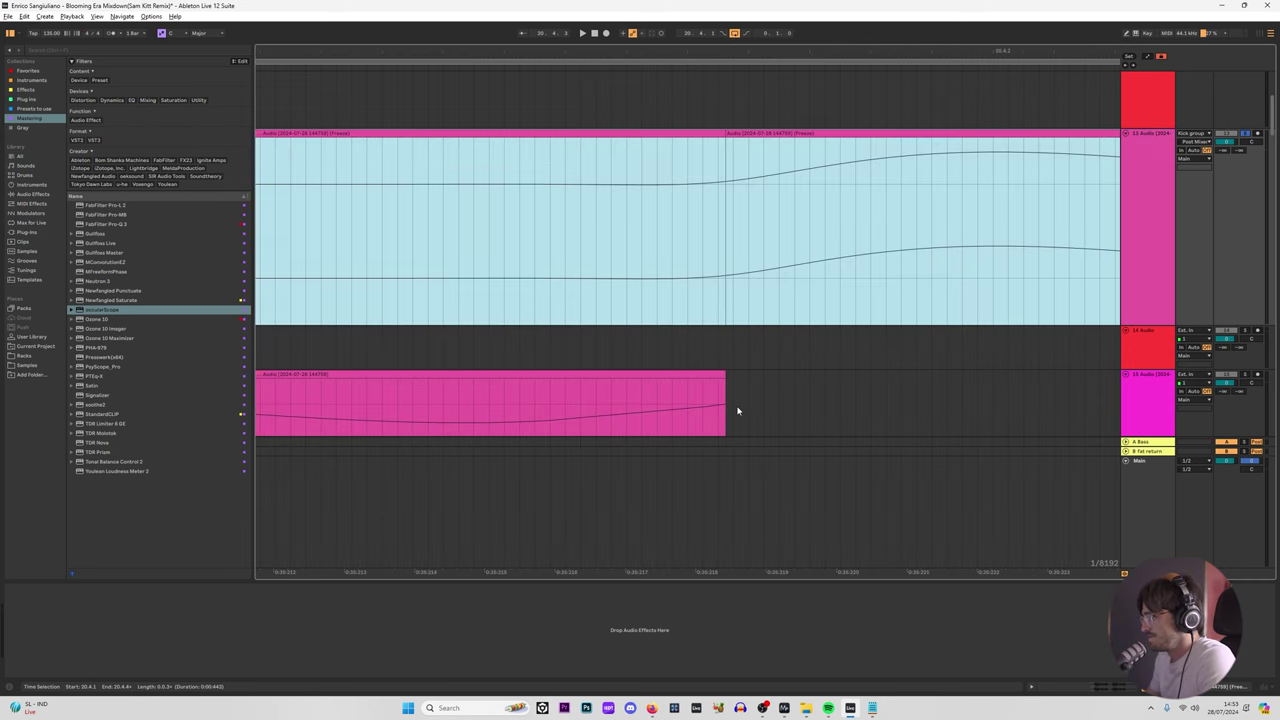
pyautogui.scroll(4, 728, 410)
pyautogui.click(710, 275)
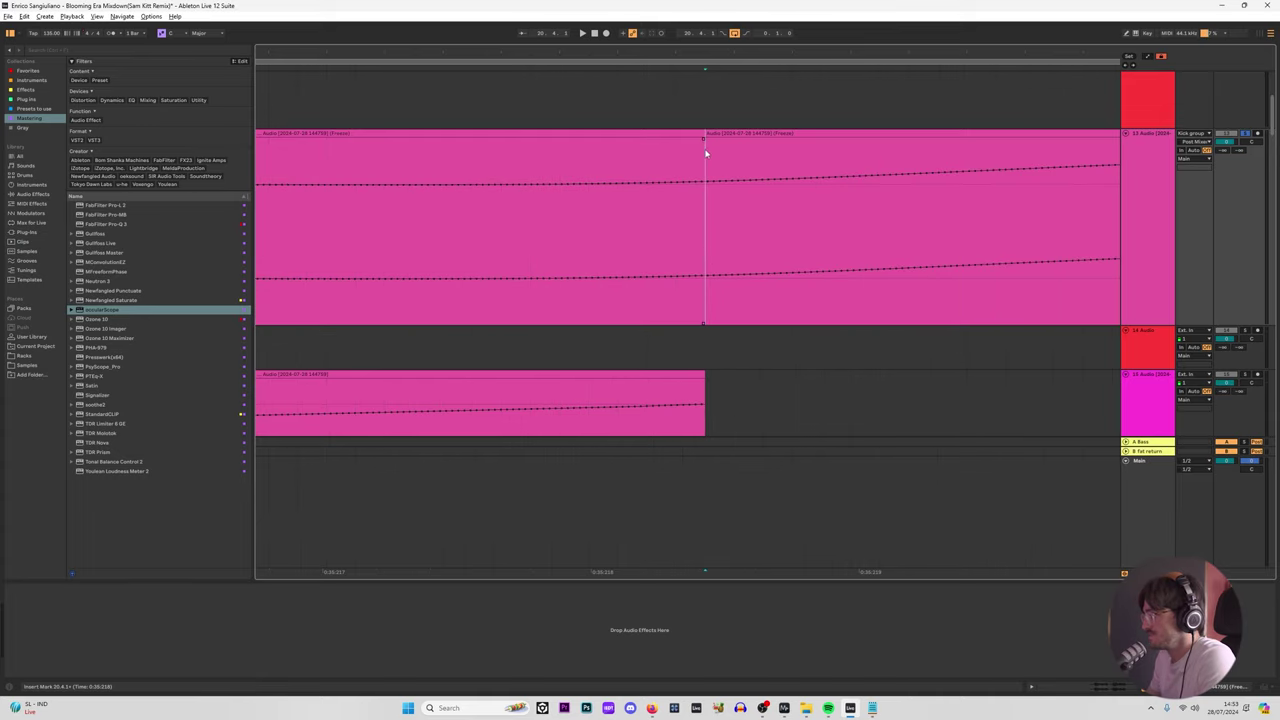
pyautogui.moveTo(793, 143); pyautogui.dragTo(975, 144)
pyautogui.scroll(-4, 870, 152)
# Step: Delete the silent flattened clip in front of the tail on the upper kick track
pyautogui.click(807, 132)
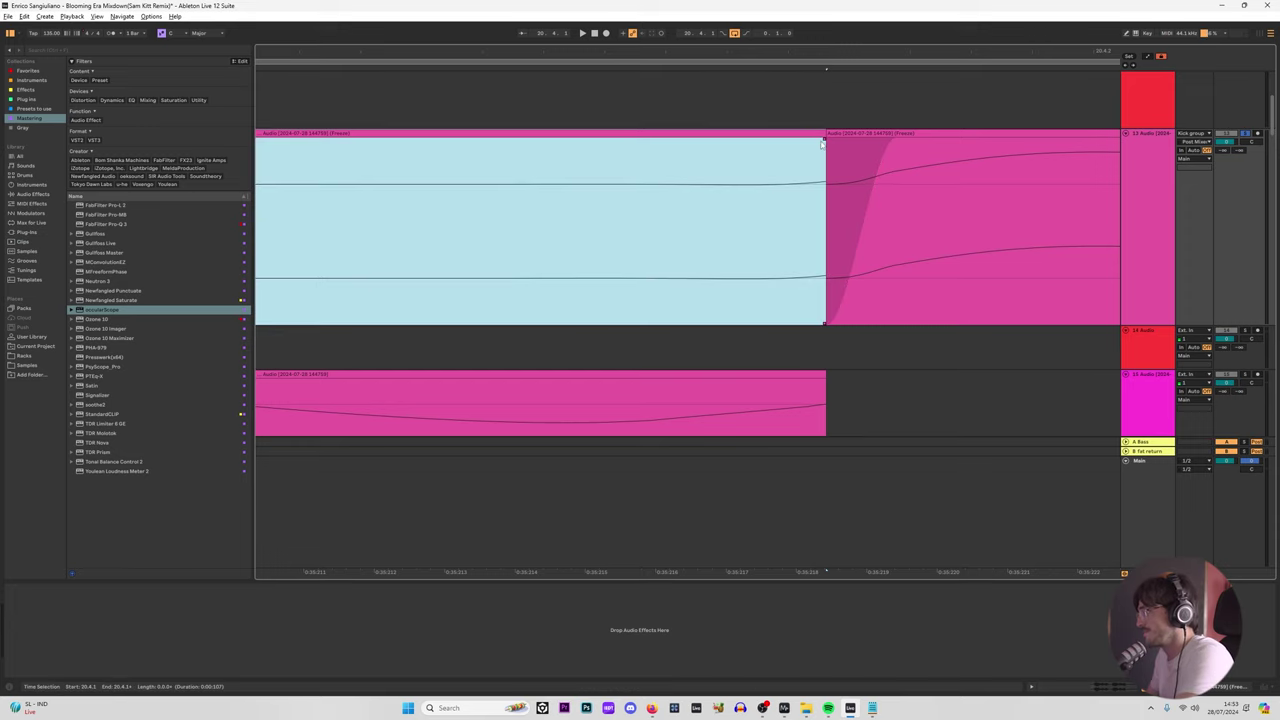
pyautogui.moveTo(821, 145); pyautogui.dragTo(771, 147)
pyautogui.click(817, 132)
pyautogui.press('Delete')
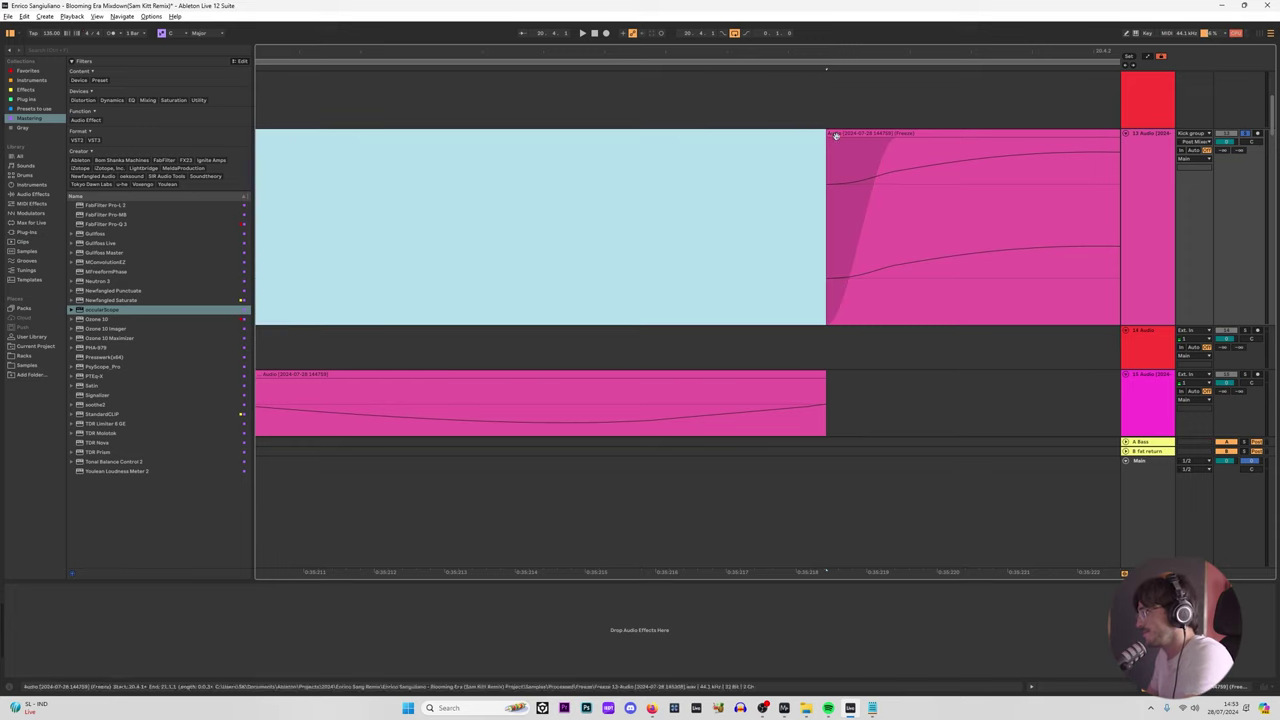
# Step: Try shorter and longer fade-ins on the tail clip and leave a very short one at its start
pyautogui.moveTo(894, 137); pyautogui.dragTo(867, 141)
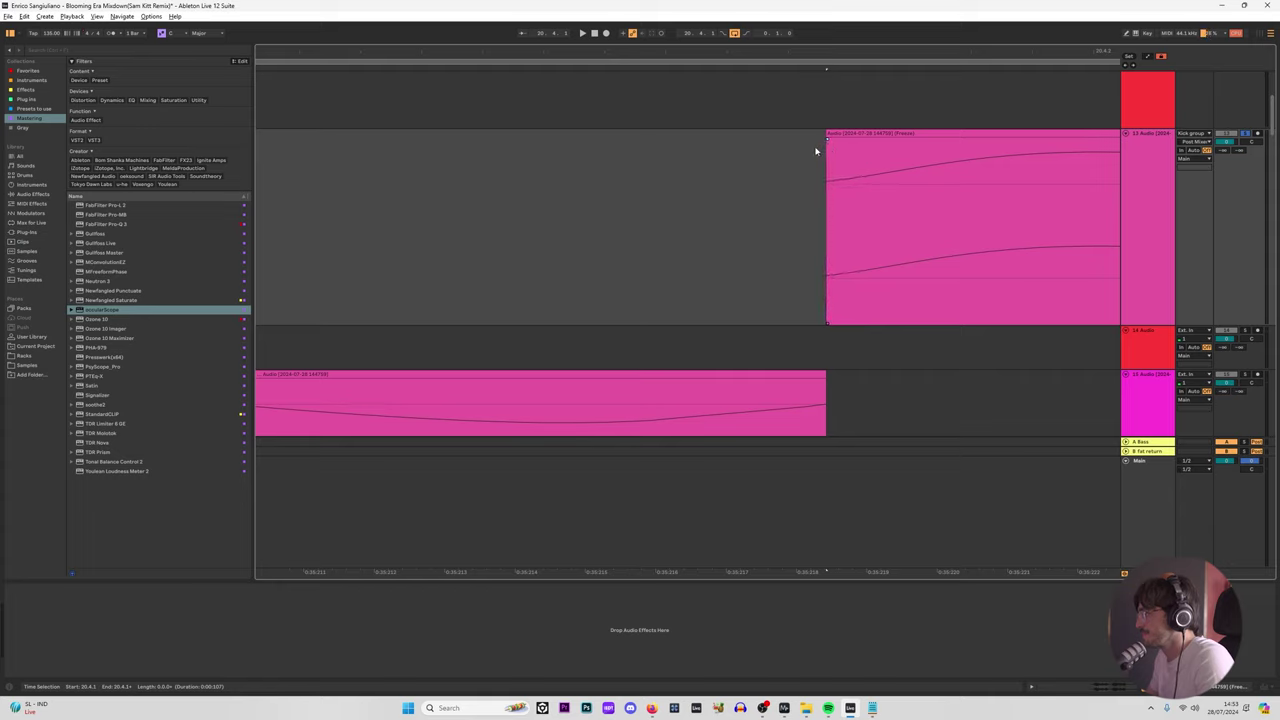
pyautogui.moveTo(869, 155); pyautogui.dragTo(933, 171)
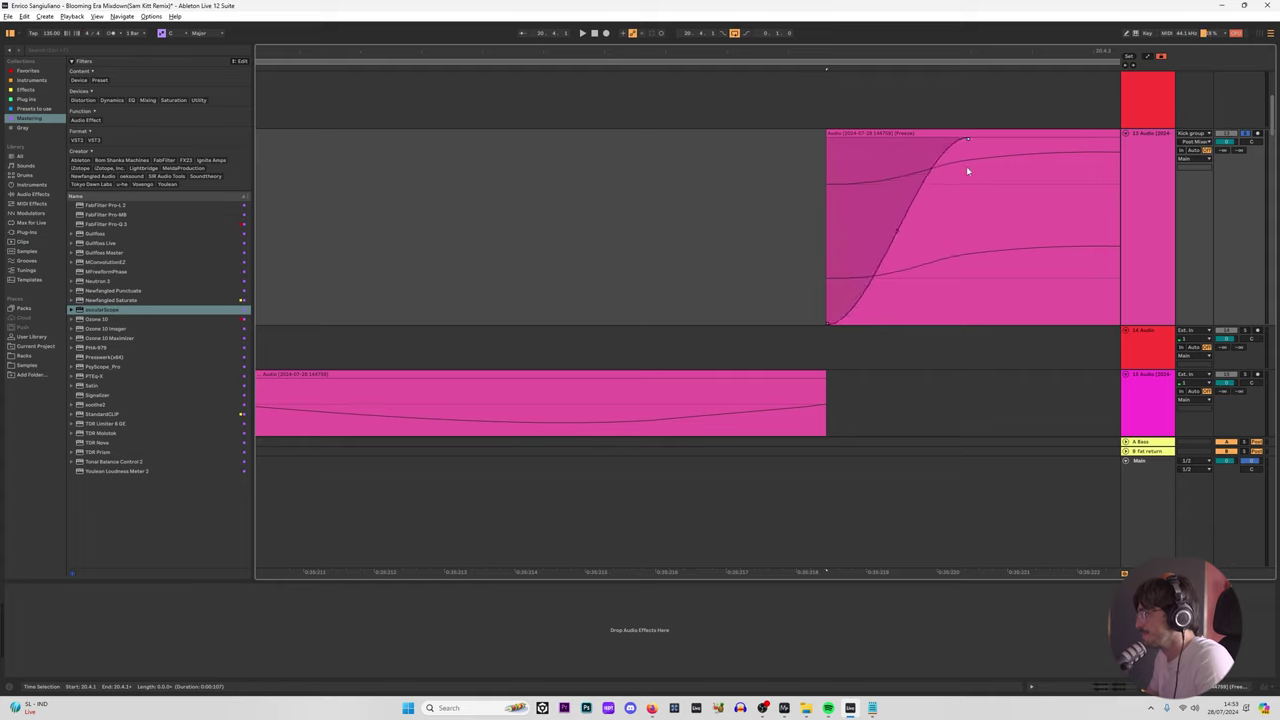
pyautogui.scroll(-3, 857, 210)
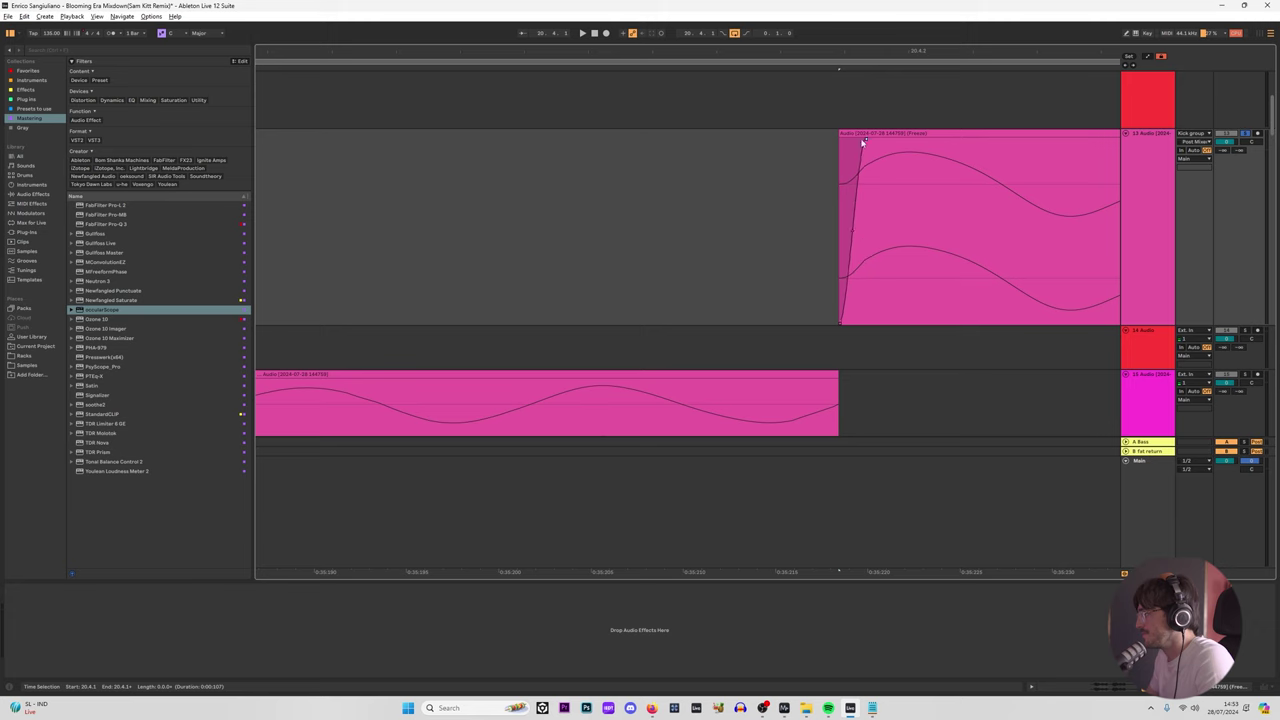
pyautogui.moveTo(841, 138); pyautogui.dragTo(867, 141)
pyautogui.scroll(-3, 825, 181)
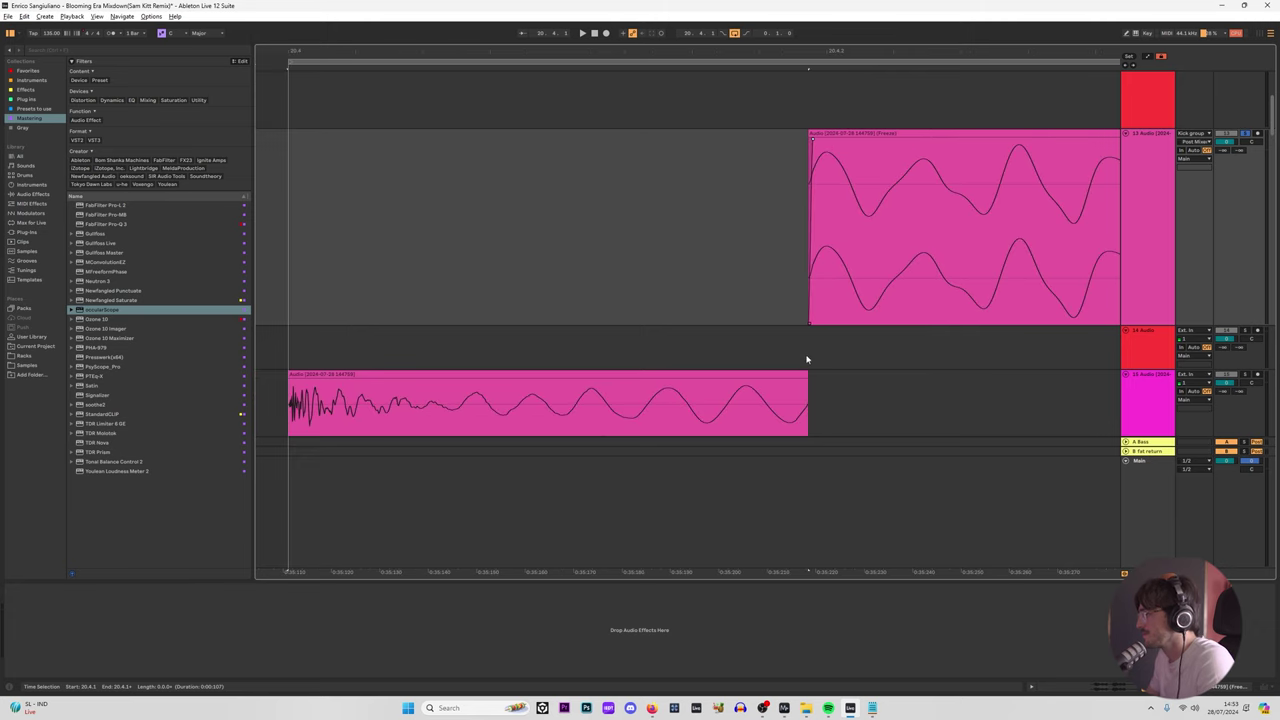
# Step: Move the transient clip from the lower track up onto the kick track holding the tail clip
pyautogui.moveTo(794, 372); pyautogui.dragTo(816, 212)
pyautogui.hotkey('ctrl', 'z')
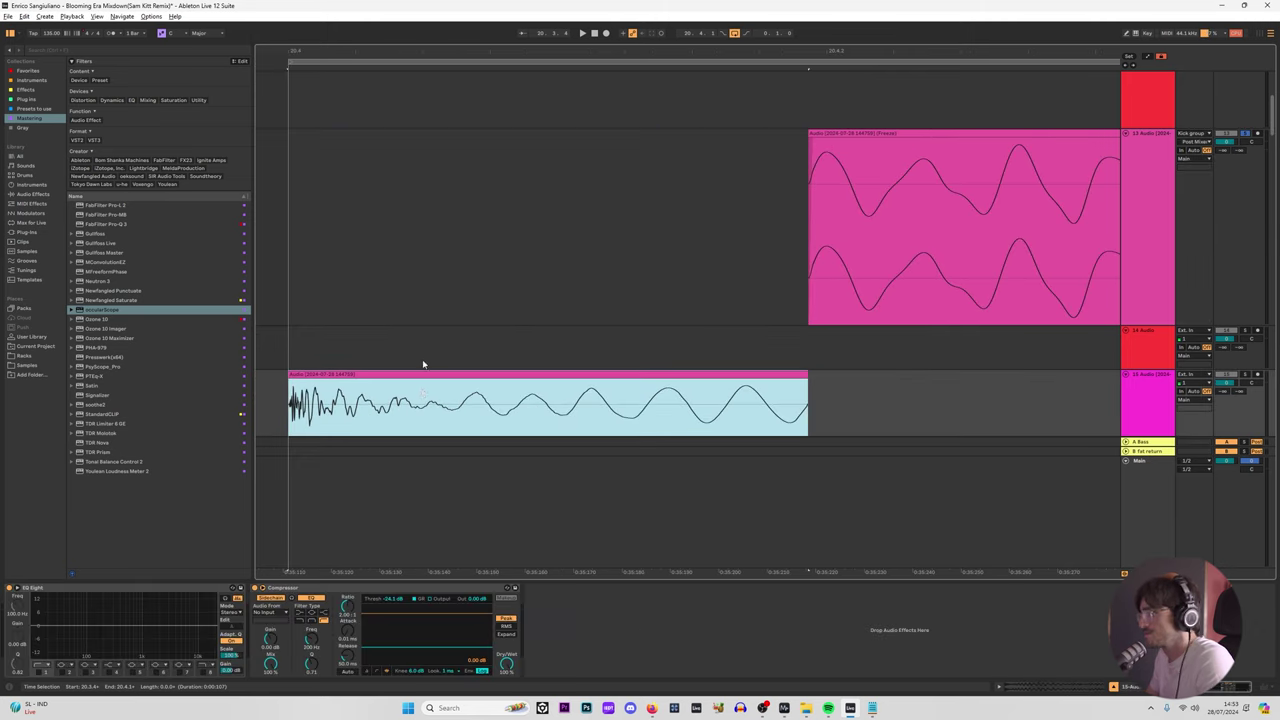
pyautogui.click(449, 300)
pyautogui.moveTo(441, 374)
pyautogui.mouseDown()
pyautogui.moveTo(446, 319)
pyautogui.moveTo(455, 389)
pyautogui.moveTo(466, 350)
pyautogui.moveTo(465, 287)
pyautogui.moveTo(447, 275)
pyautogui.mouseUp()
pyautogui.rightClick(462, 237)
pyautogui.click(551, 338)
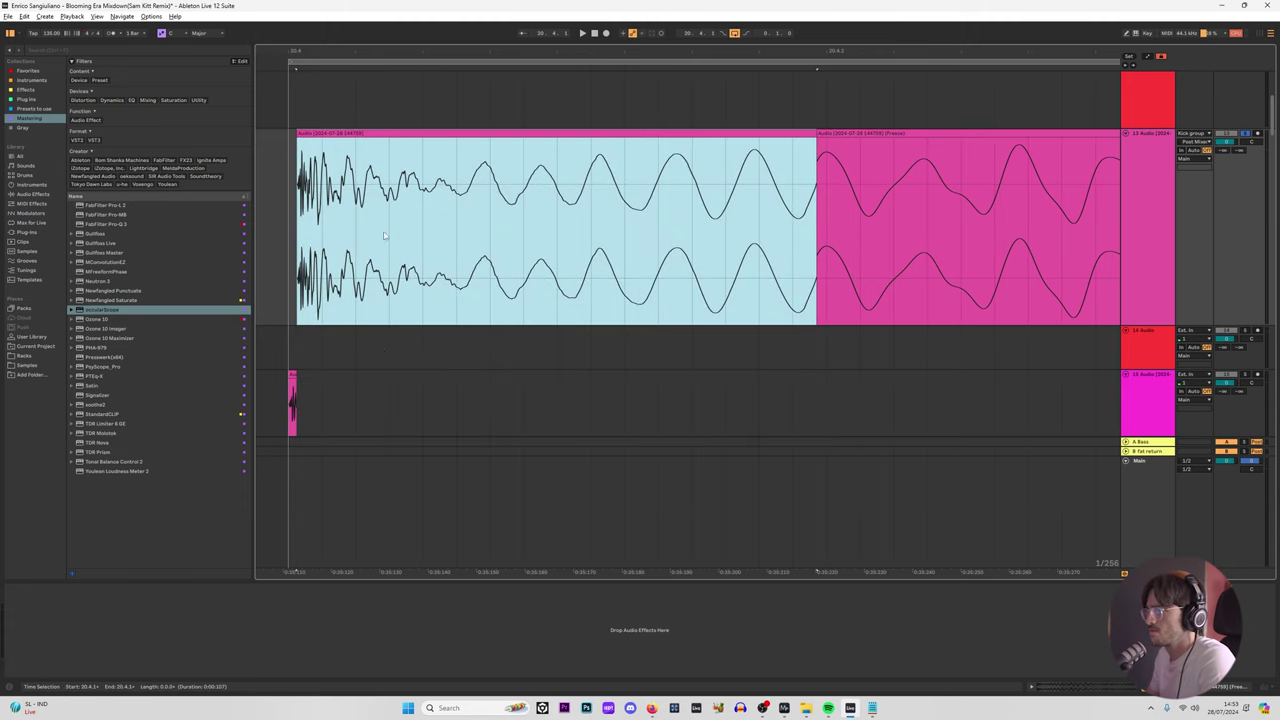
# Step: Narrow the grid to 1/2048 and align the start of the transient clip to 20.4.1
pyautogui.hotkey('ctrl', '1')
pyautogui.hotkey('ctrl', '1')
pyautogui.hotkey('ctrl', '1')
pyautogui.moveTo(319, 135); pyautogui.dragTo(305, 135)
pyautogui.scroll(8, 306, 136)
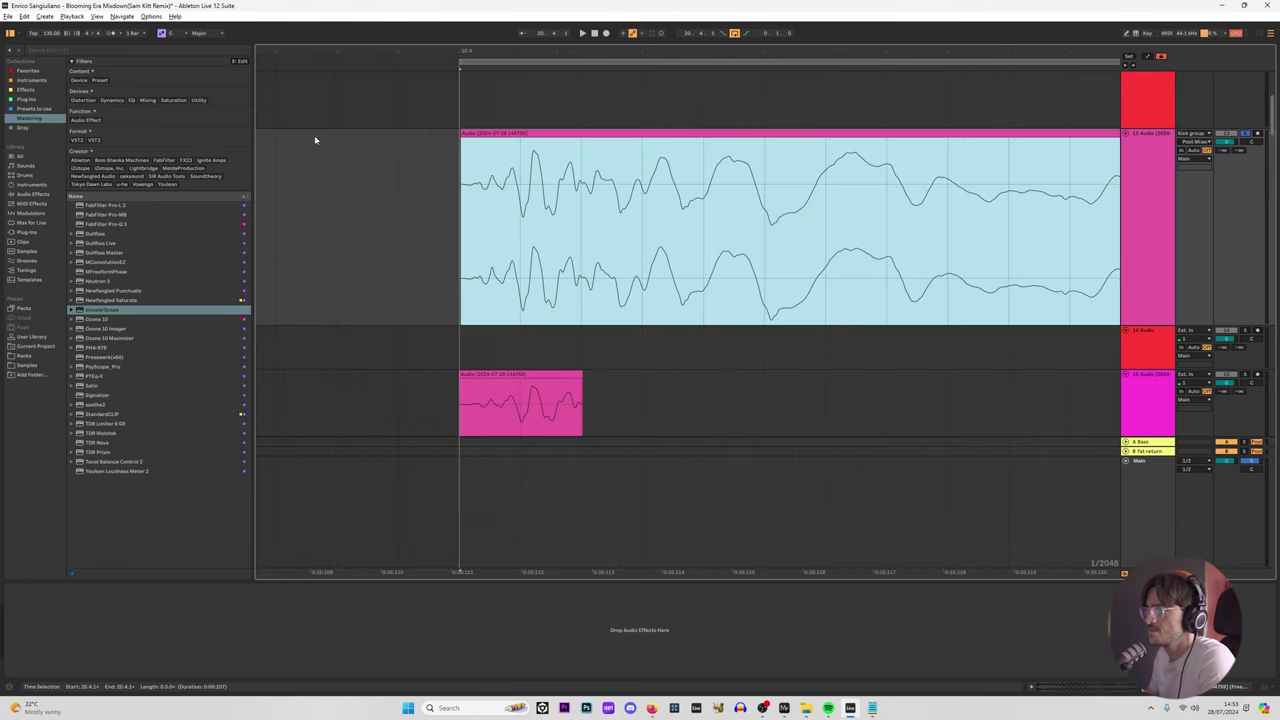
pyautogui.moveTo(592, 135); pyautogui.dragTo(596, 134)
# Step: Extend the start of the tail clip back to the end of the transient clip to close the gap
pyautogui.scroll(-6, 597, 134)
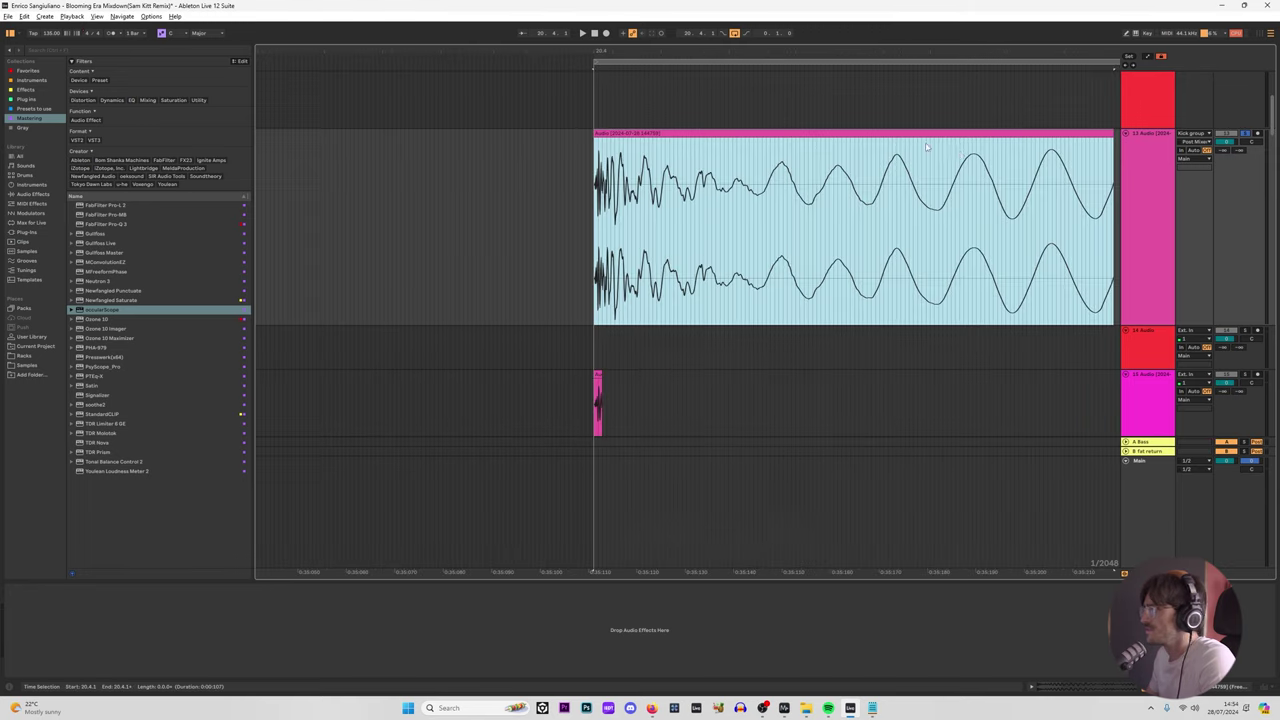
pyautogui.scroll(-4, 988, 150)
pyautogui.scroll(4, 990, 151)
pyautogui.scroll(3, 820, 148)
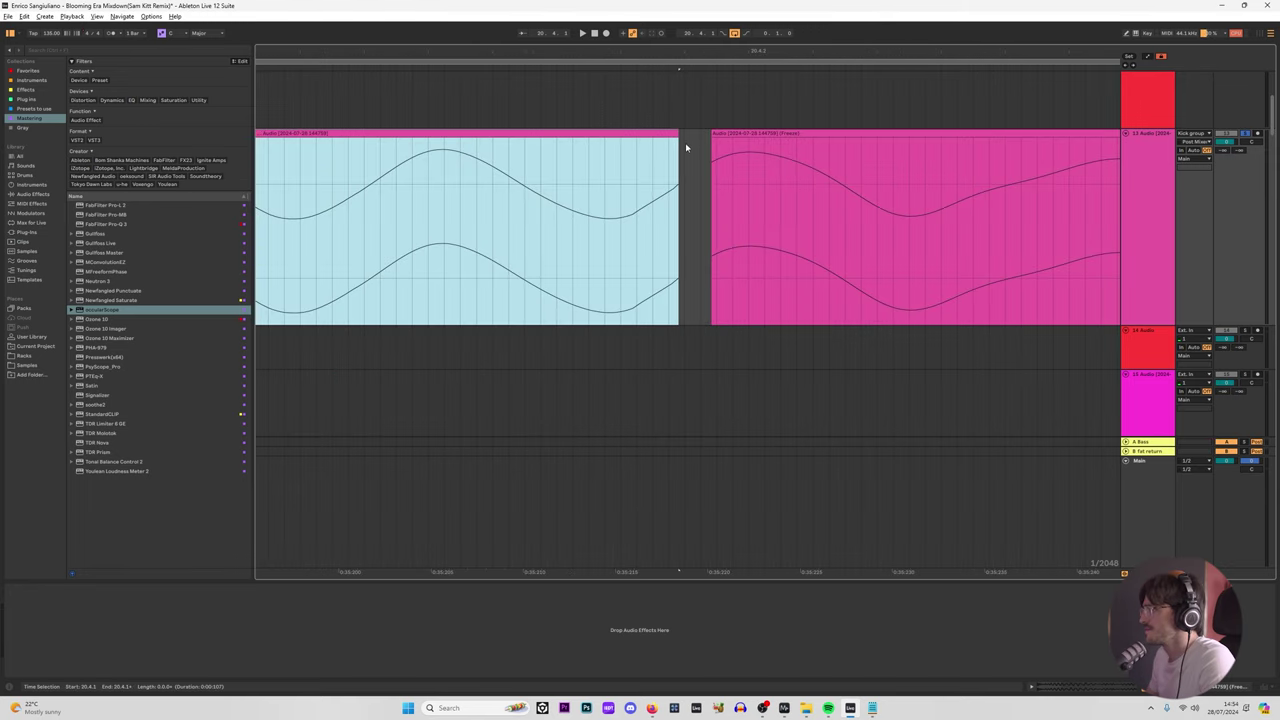
pyautogui.moveTo(711, 137); pyautogui.dragTo(679, 140)
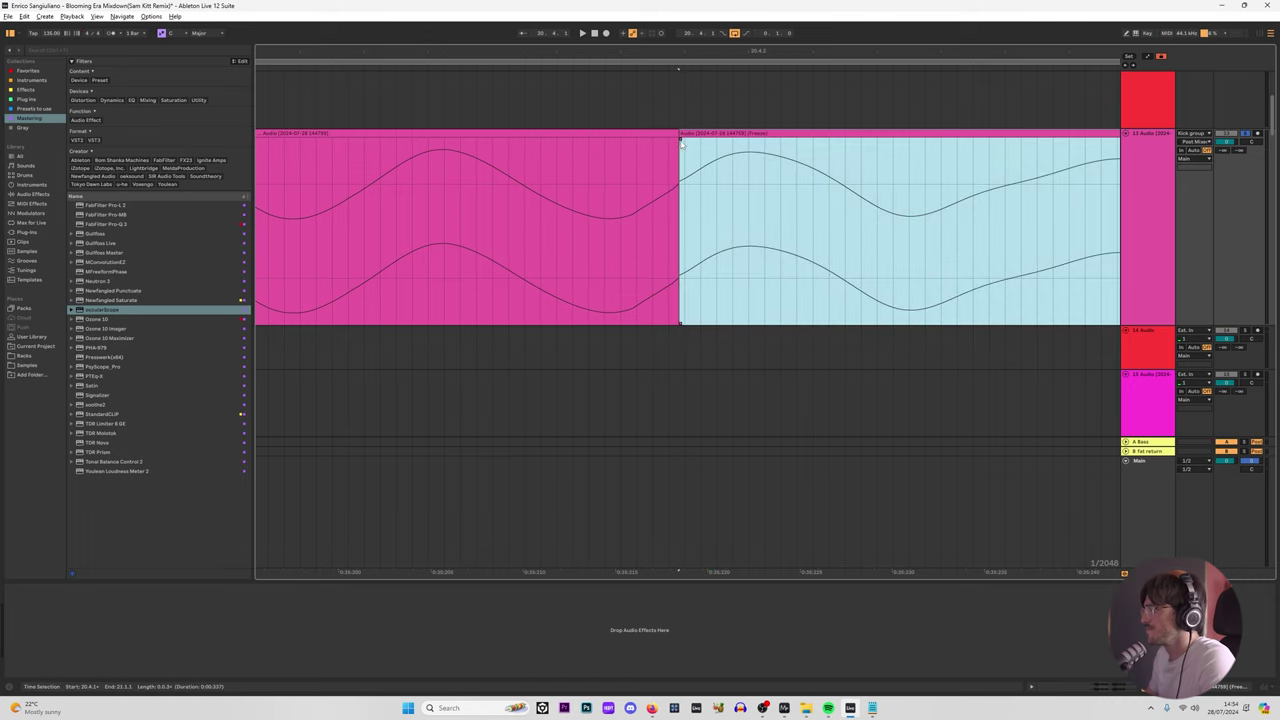
# Step: Create a short crossfade between the transient and tail clips at their join
pyautogui.click(672, 146)
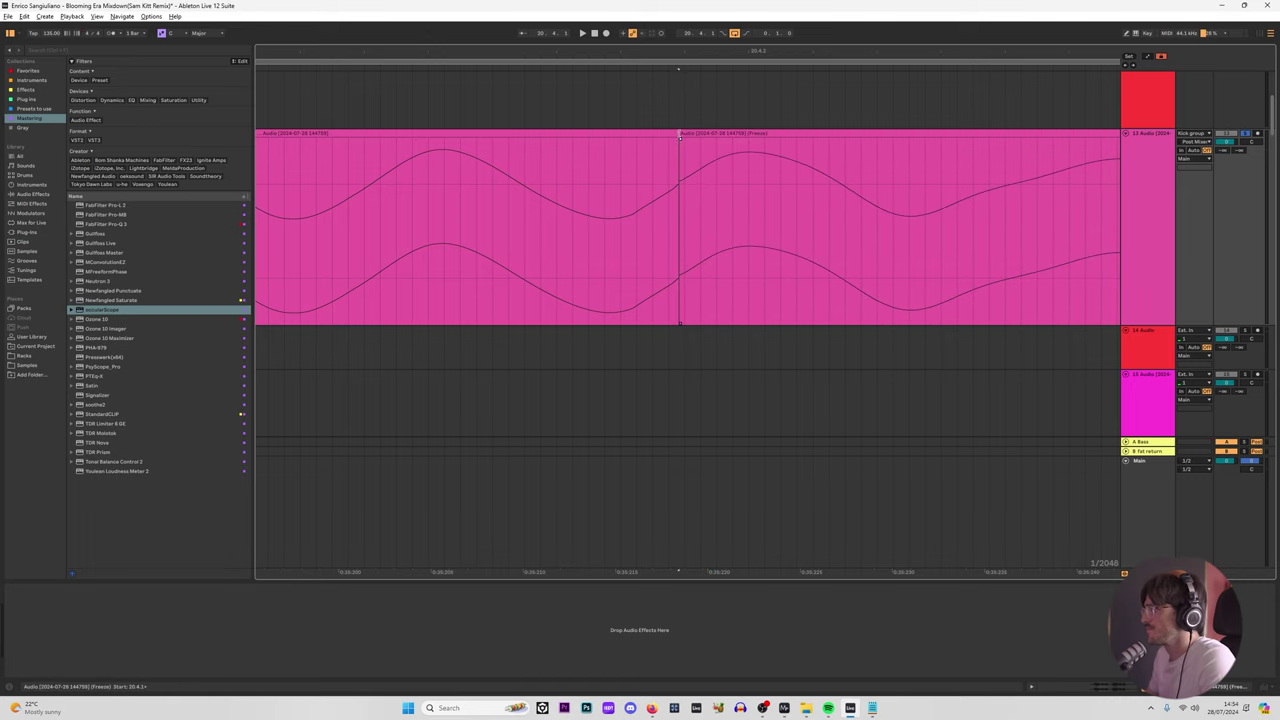
pyautogui.click(680, 137)
pyautogui.scroll(5, 678, 140)
pyautogui.moveTo(680, 139); pyautogui.dragTo(458, 179)
pyautogui.click(695, 142)
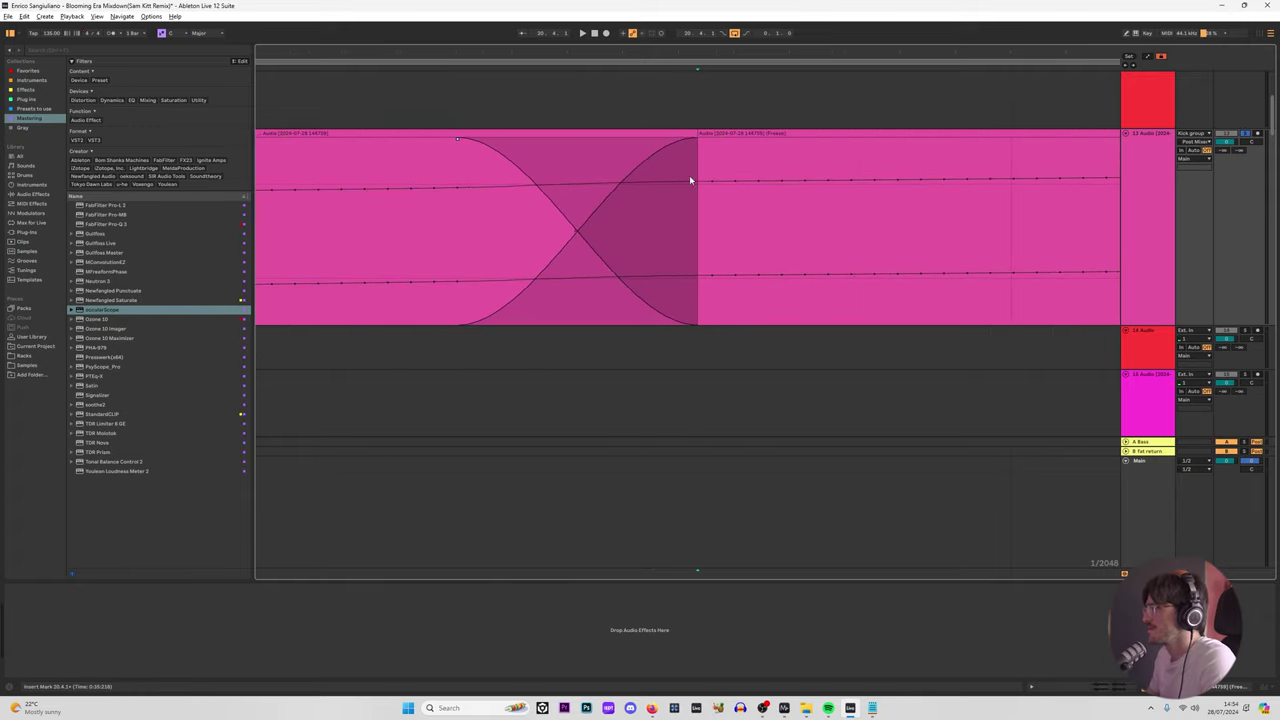
pyautogui.scroll(-3, 689, 178)
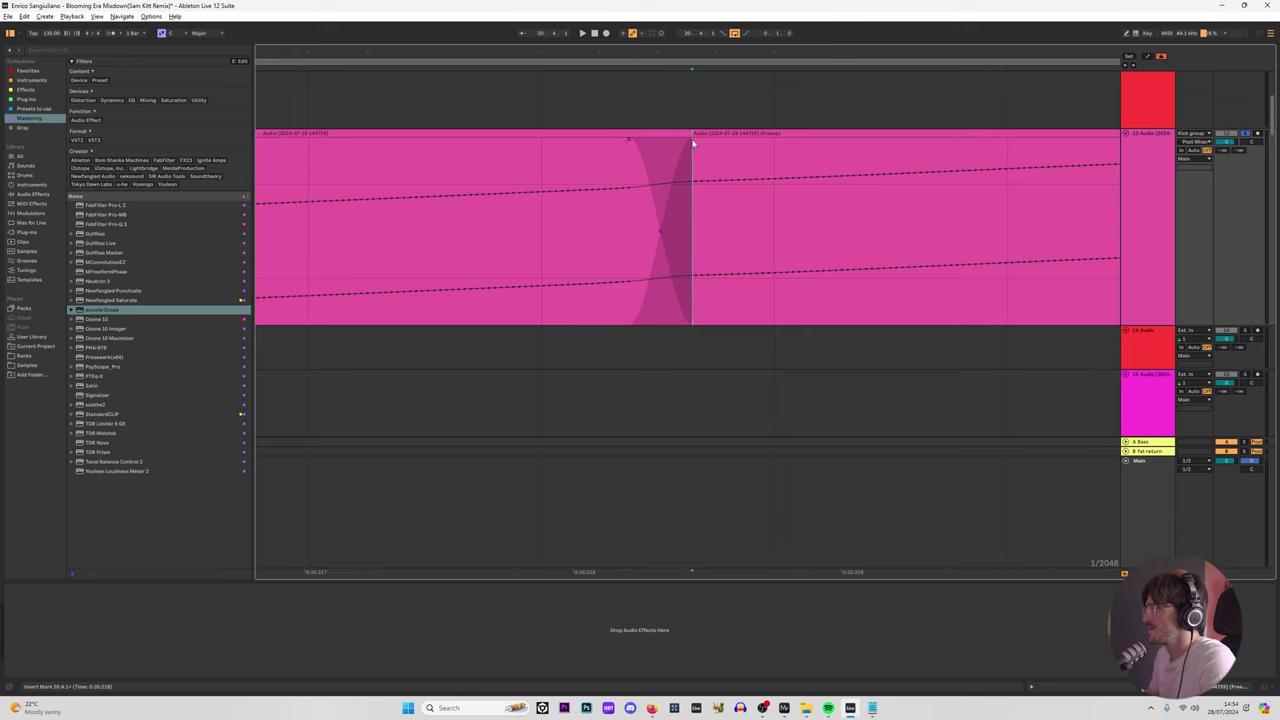
# Step: Widen the crossfade between the transient and tail clips on both sides to about 3 ms
pyautogui.moveTo(695, 142); pyautogui.dragTo(797, 142)
pyautogui.scroll(-3, 704, 300)
pyautogui.click(707, 360)
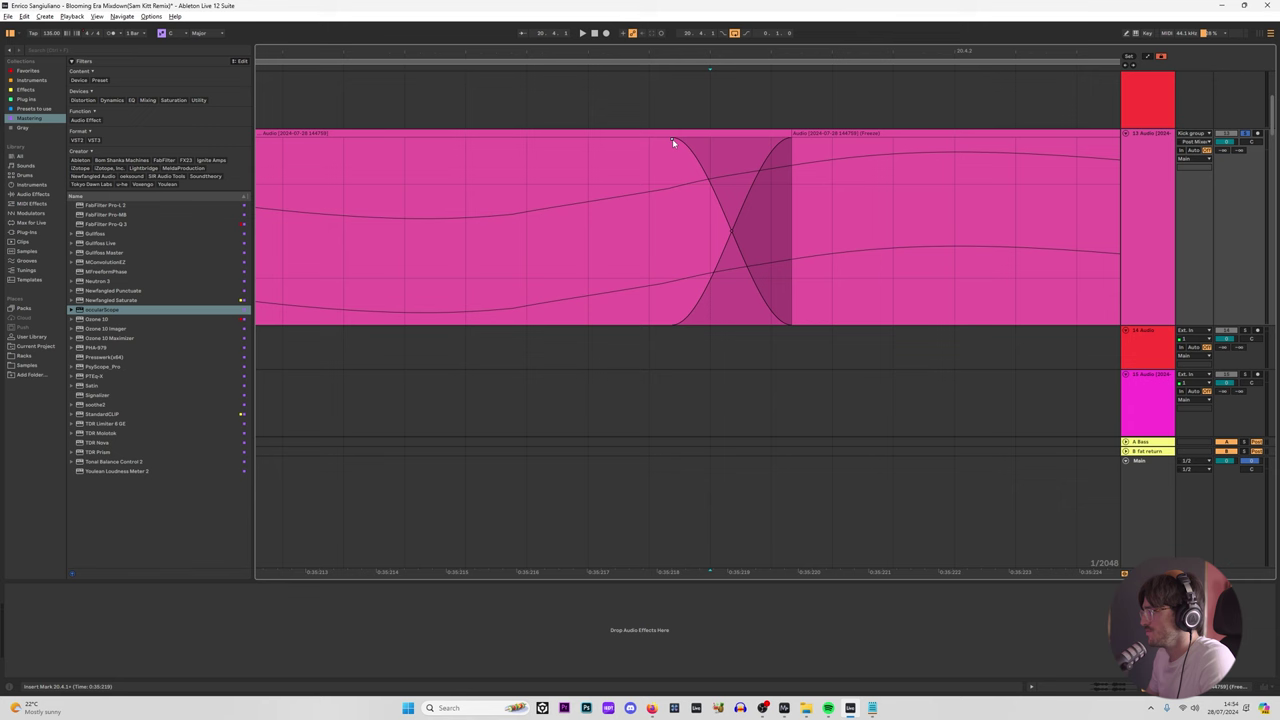
pyautogui.moveTo(673, 142); pyautogui.dragTo(549, 163)
pyautogui.scroll(-3, 662, 355)
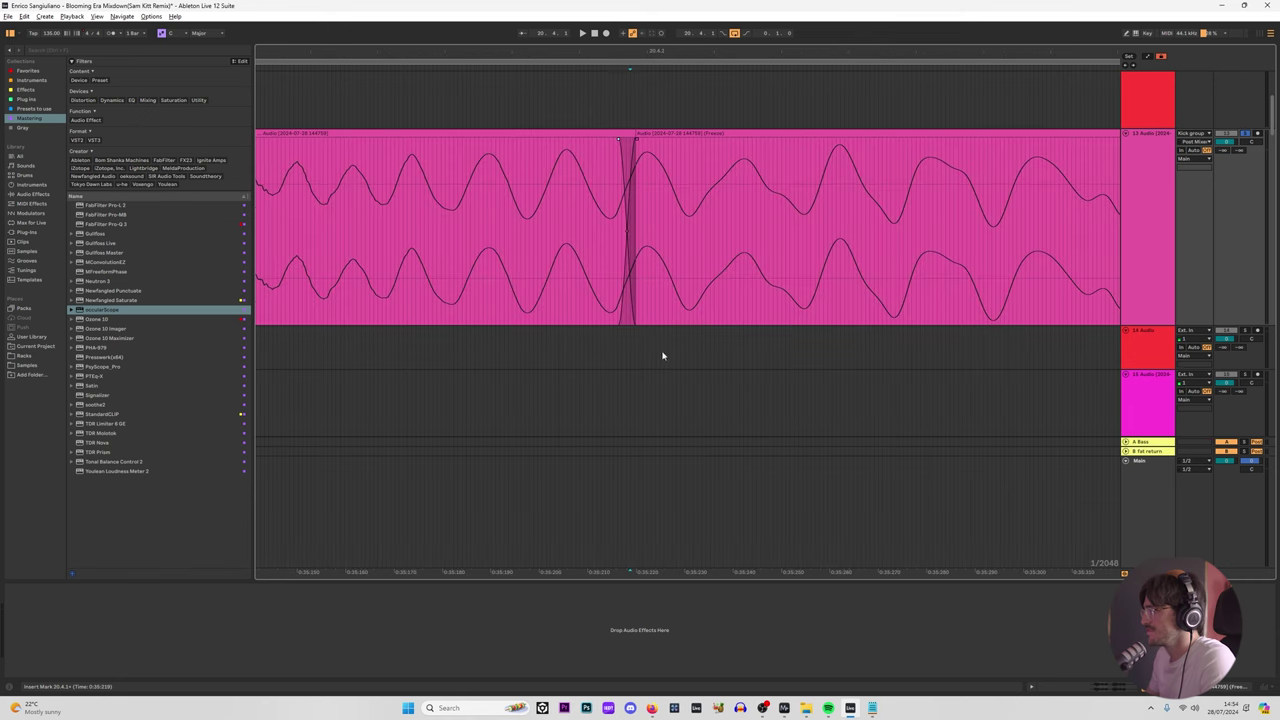
pyautogui.click(662, 355)
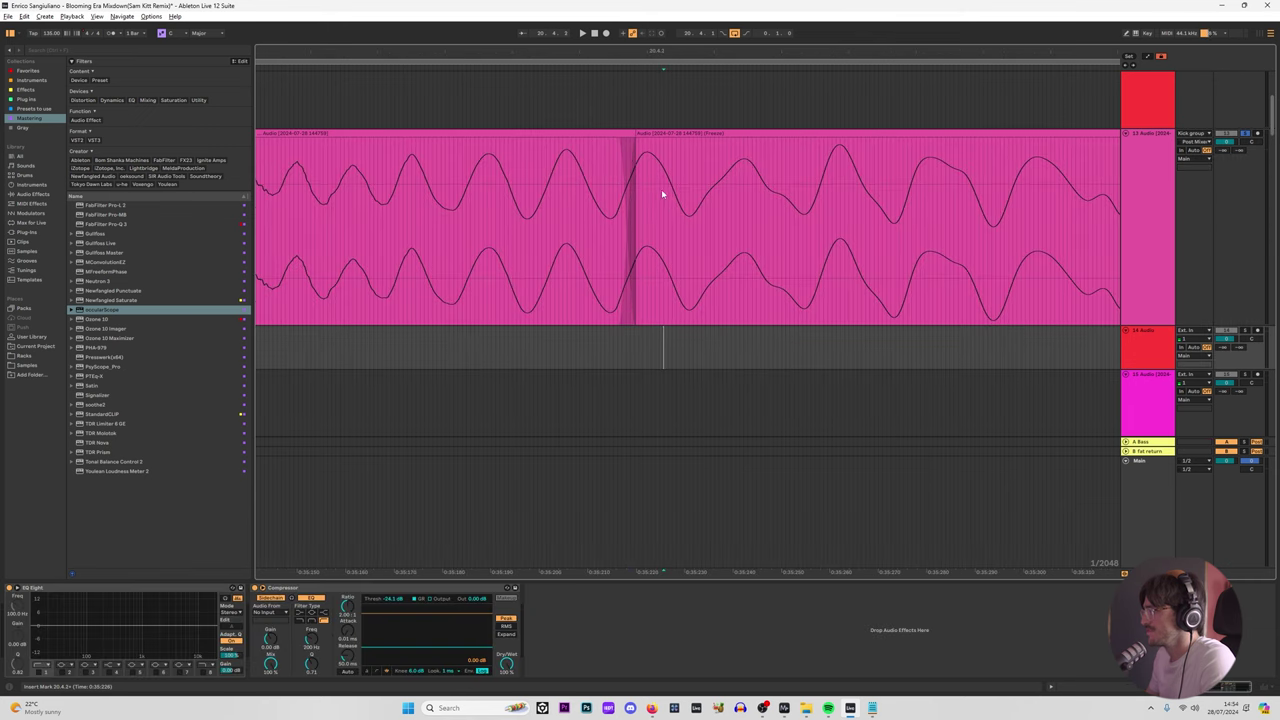
# Step: Consolidate the crossfaded transient and tail clips into a single kick clip and audition it
pyautogui.scroll(-5, 661, 189)
pyautogui.click(679, 133)
pyautogui.keyDown('shift'); pyautogui.click(587, 147); pyautogui.keyUp('shift')
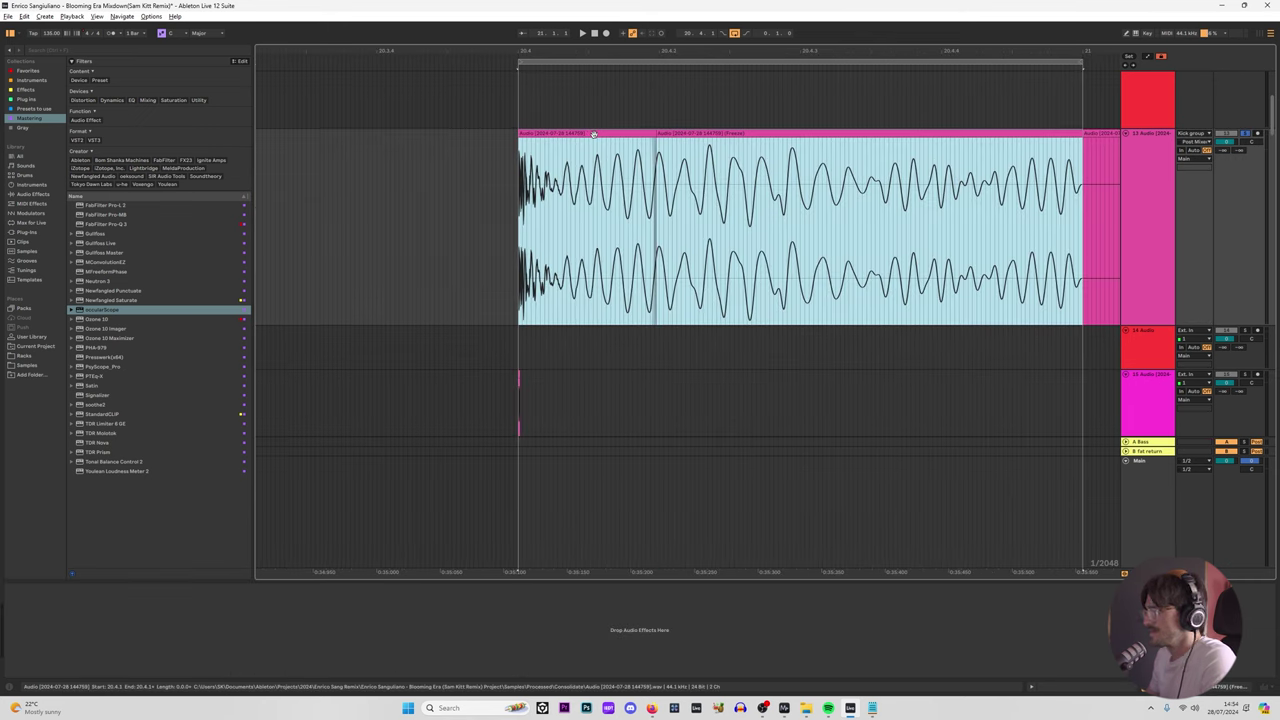
pyautogui.hotkey('ctrl', 'j')
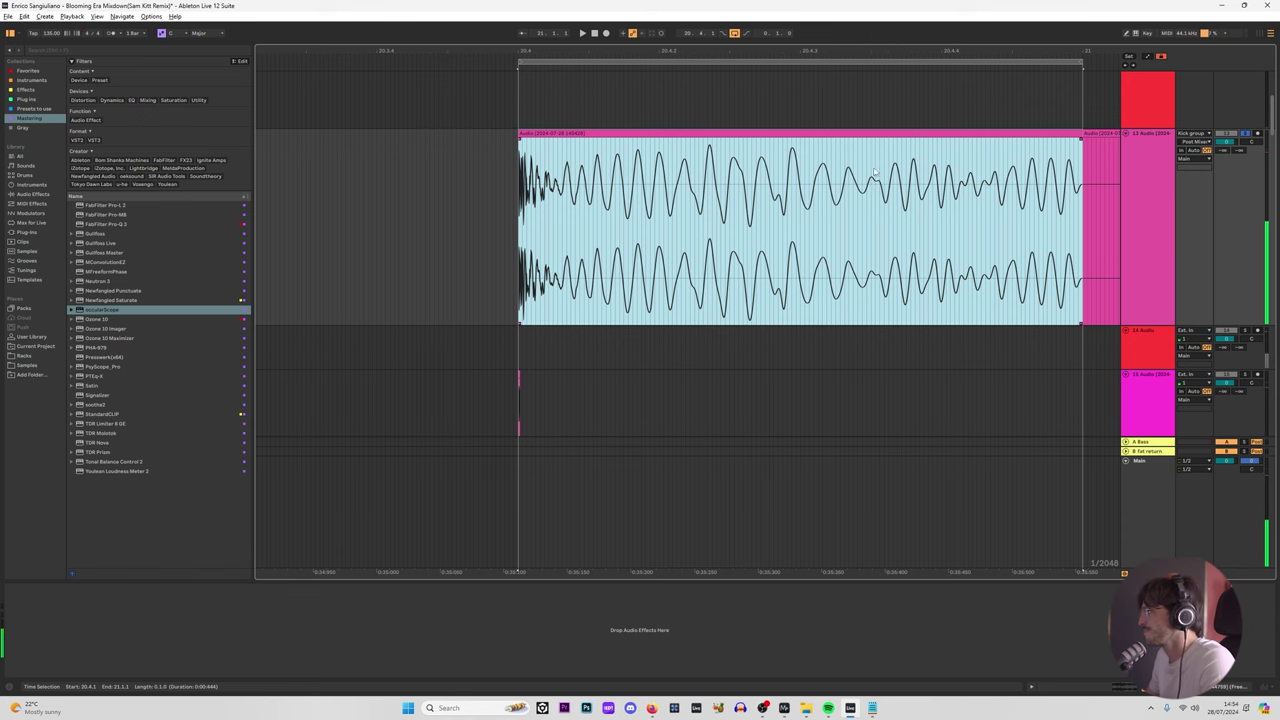
pyautogui.press('space')
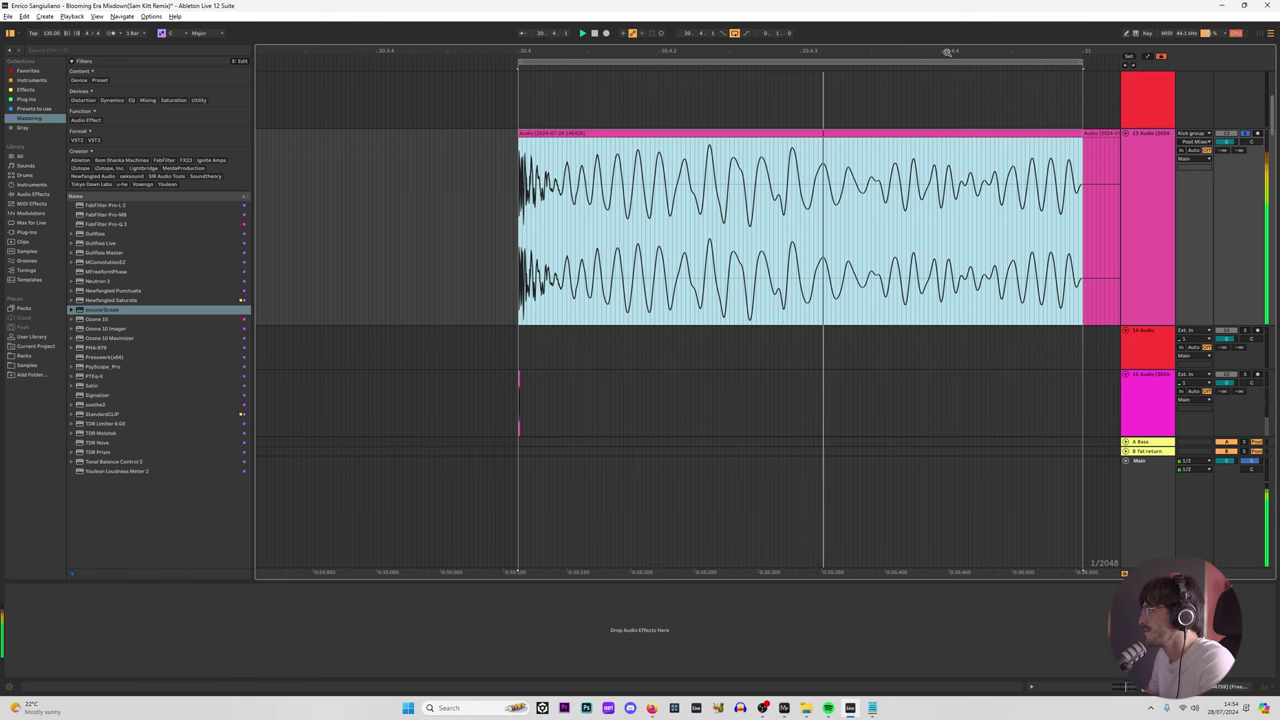
pyautogui.moveTo(947, 52); pyautogui.dragTo(594, 52)
pyautogui.press('space')
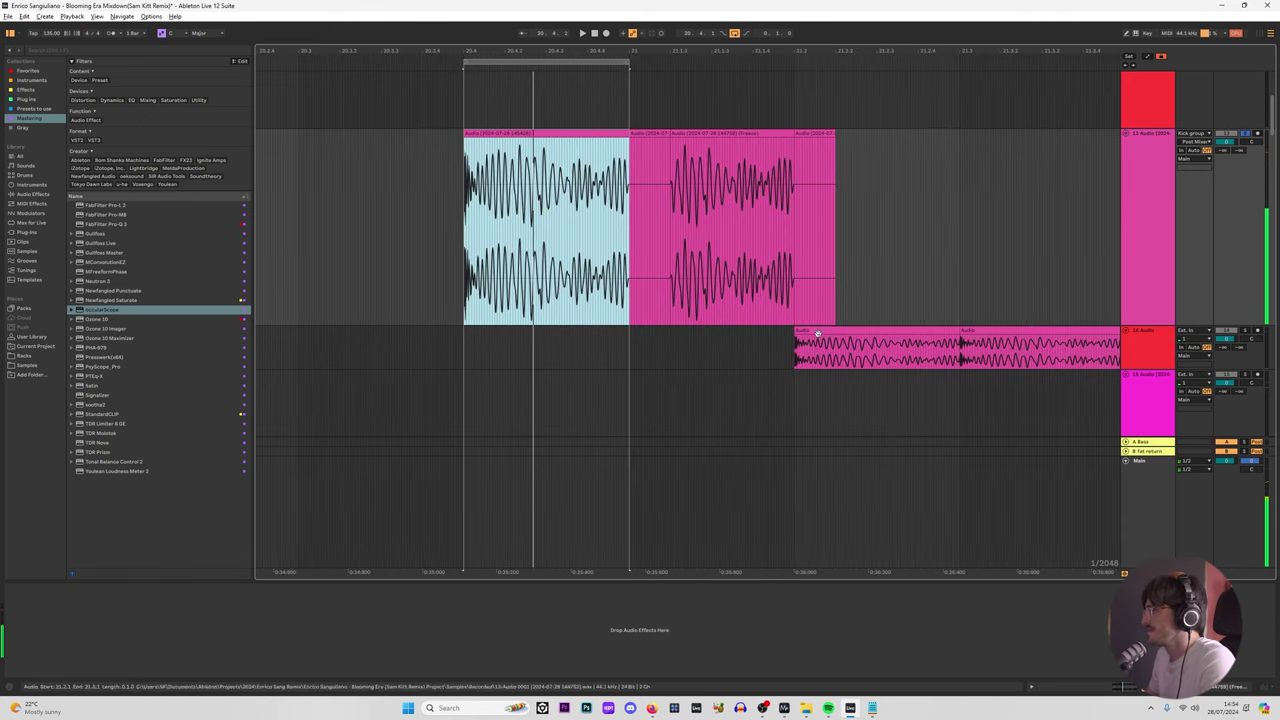
# Step: Move the first clip on track 14 back to 20.4.1 beneath the consolidated kick and play both kicks for comparison
pyautogui.click(817, 333)
pyautogui.press('space')
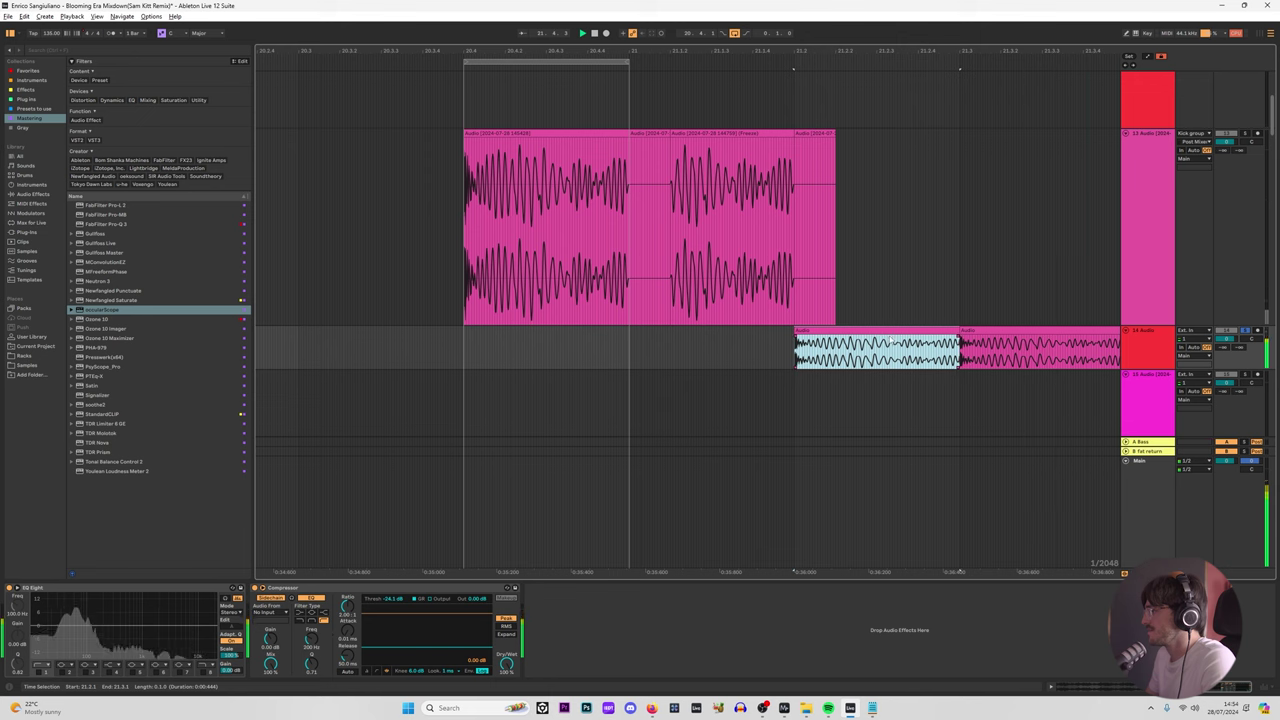
pyautogui.moveTo(890, 341); pyautogui.dragTo(561, 345)
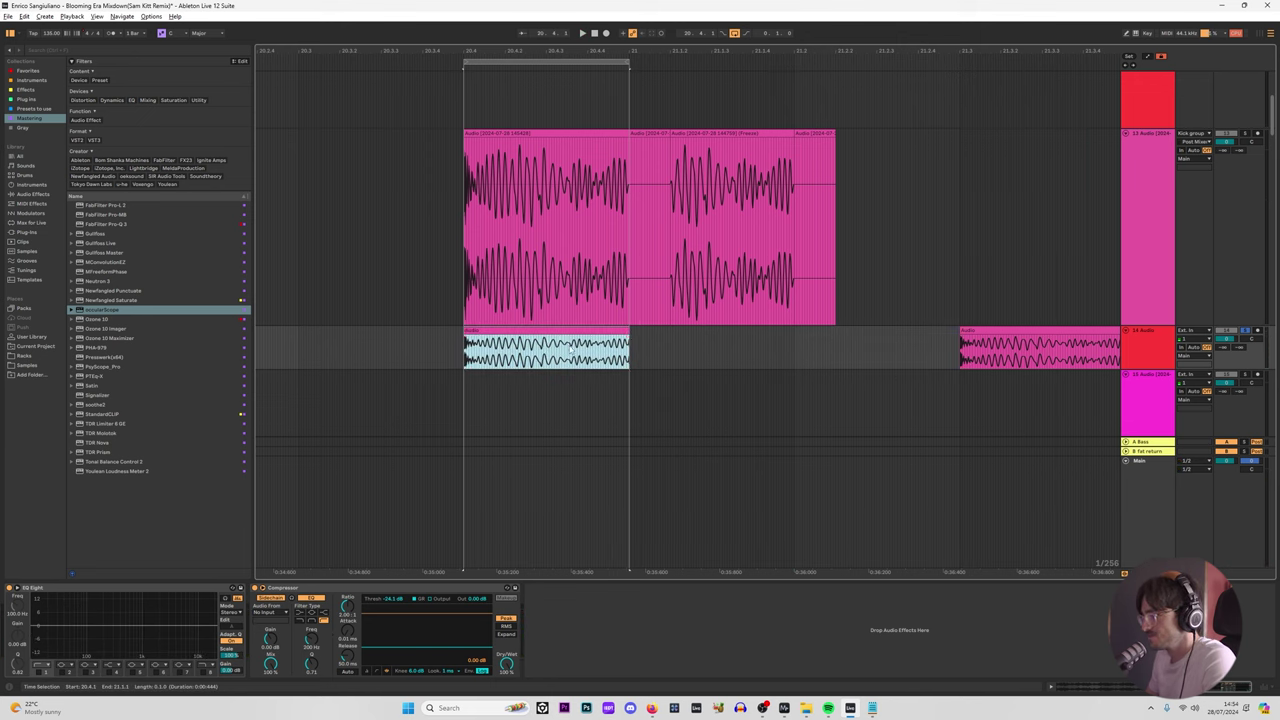
pyautogui.press('space')
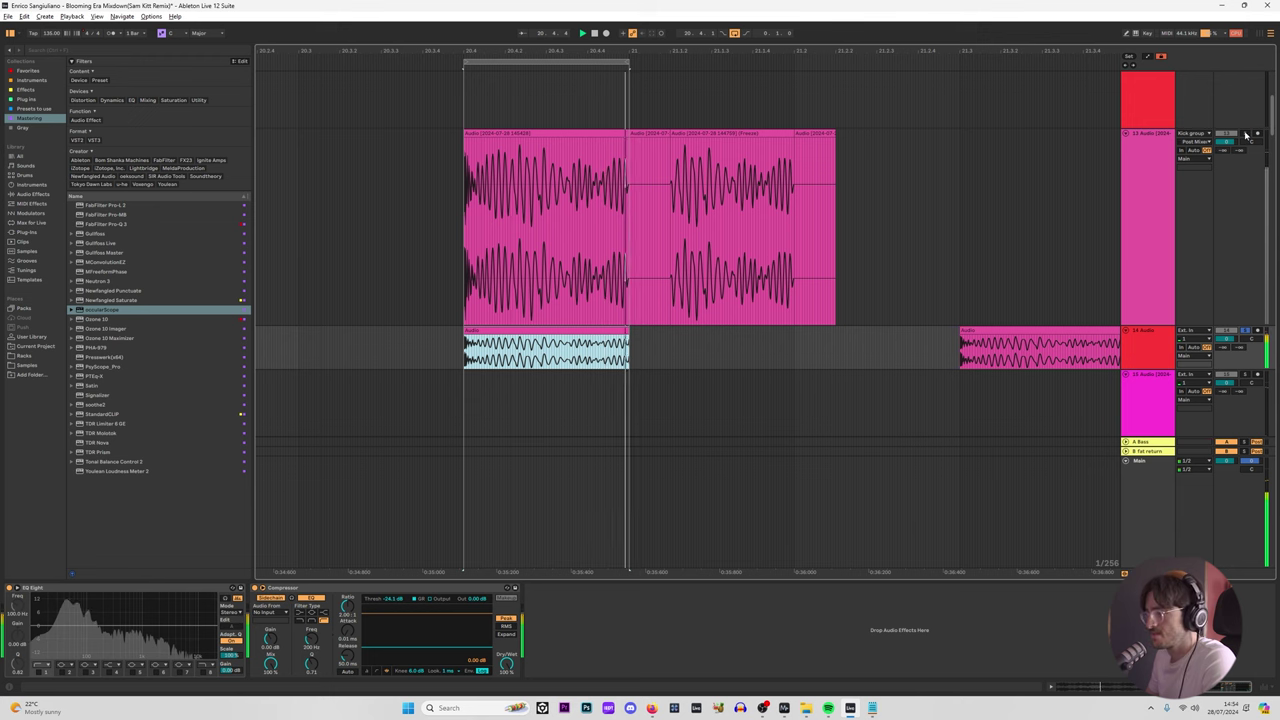
pyautogui.click(494, 204)
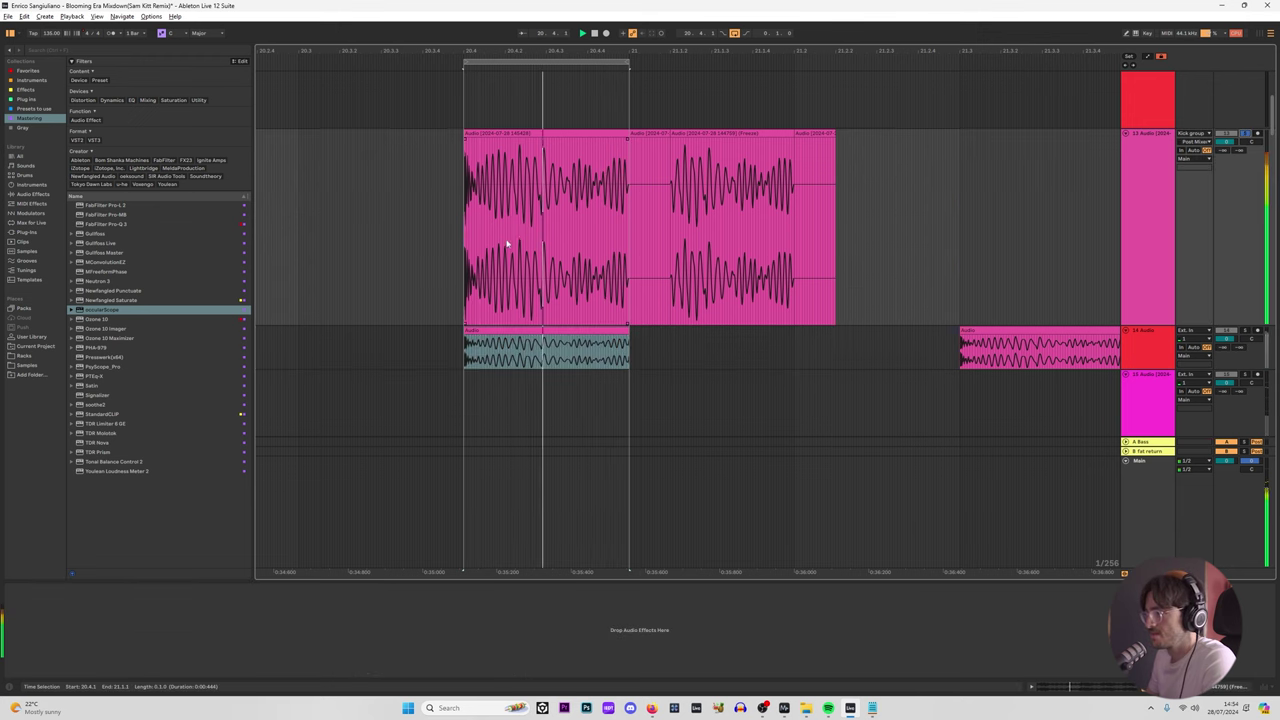
# Step: Enlarge the two stacked kick clips to similar track heights and compare their waveforms
pyautogui.scroll(-6, 528, 212)
pyautogui.scroll(4, 520, 152)
pyautogui.scroll(4, 520, 152)
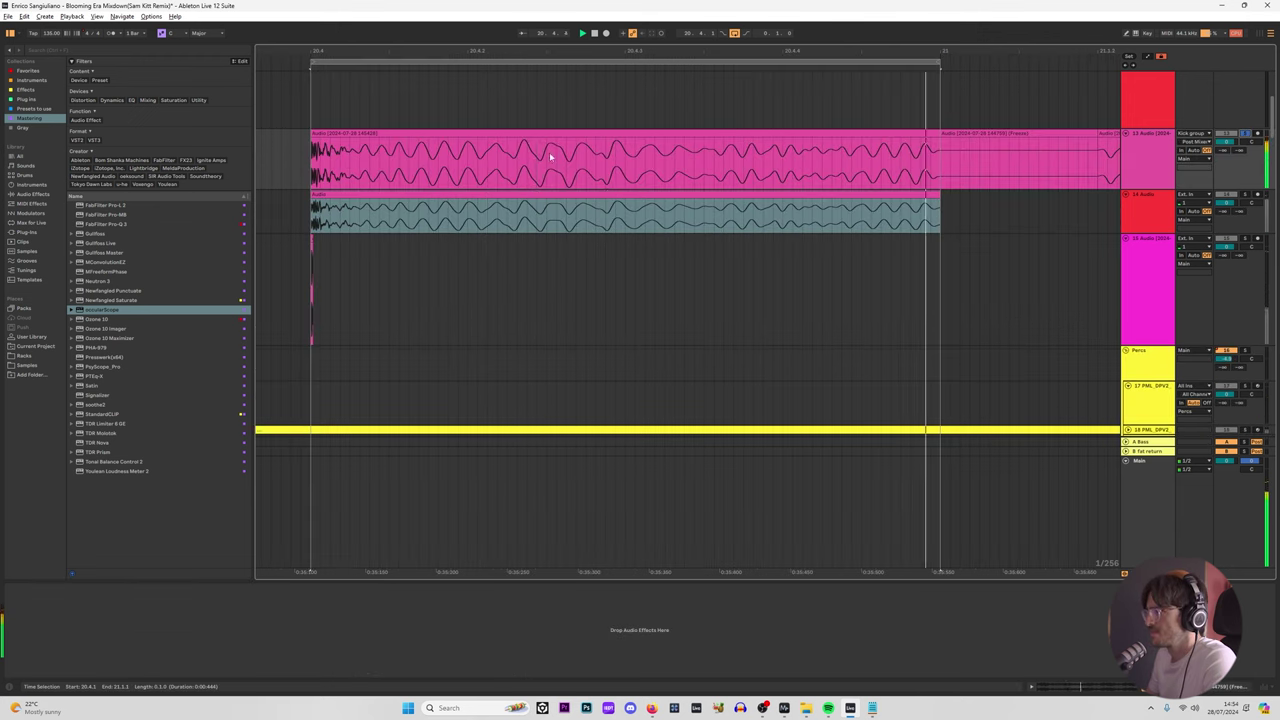
pyautogui.click(576, 258)
pyautogui.scroll(3, 701, 222)
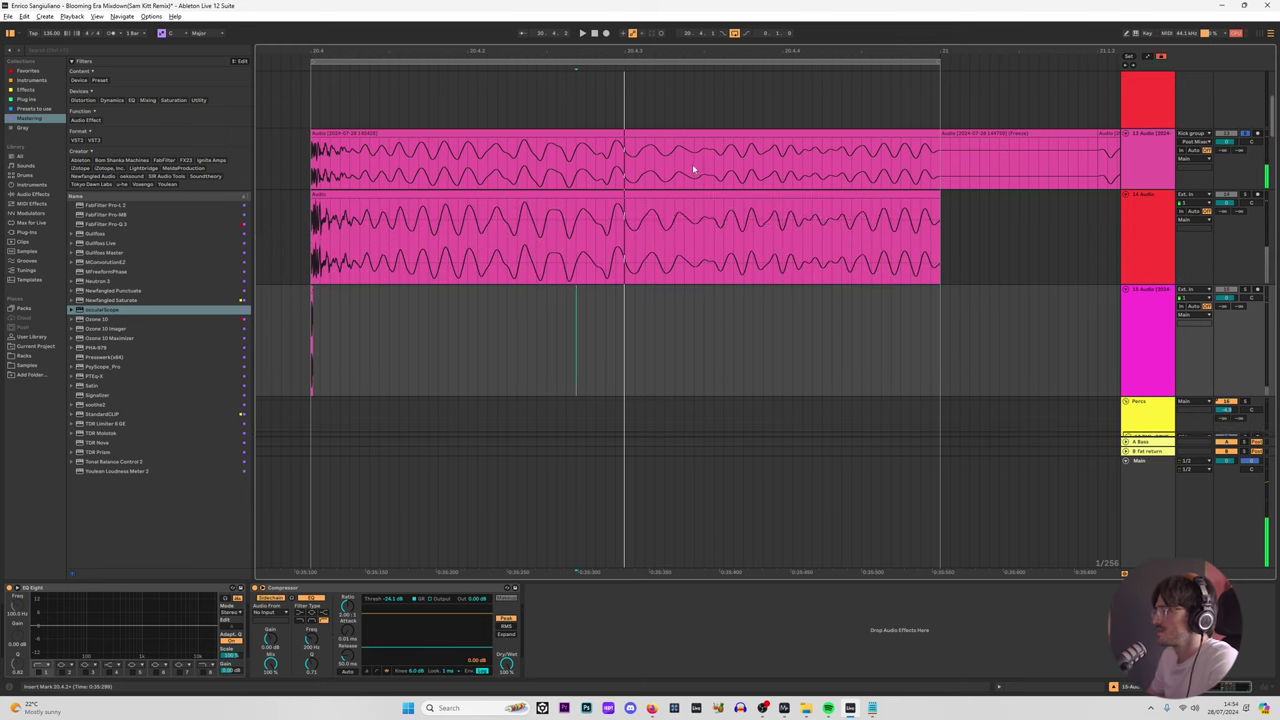
pyautogui.scroll(5, 694, 169)
pyautogui.scroll(-3, 678, 203)
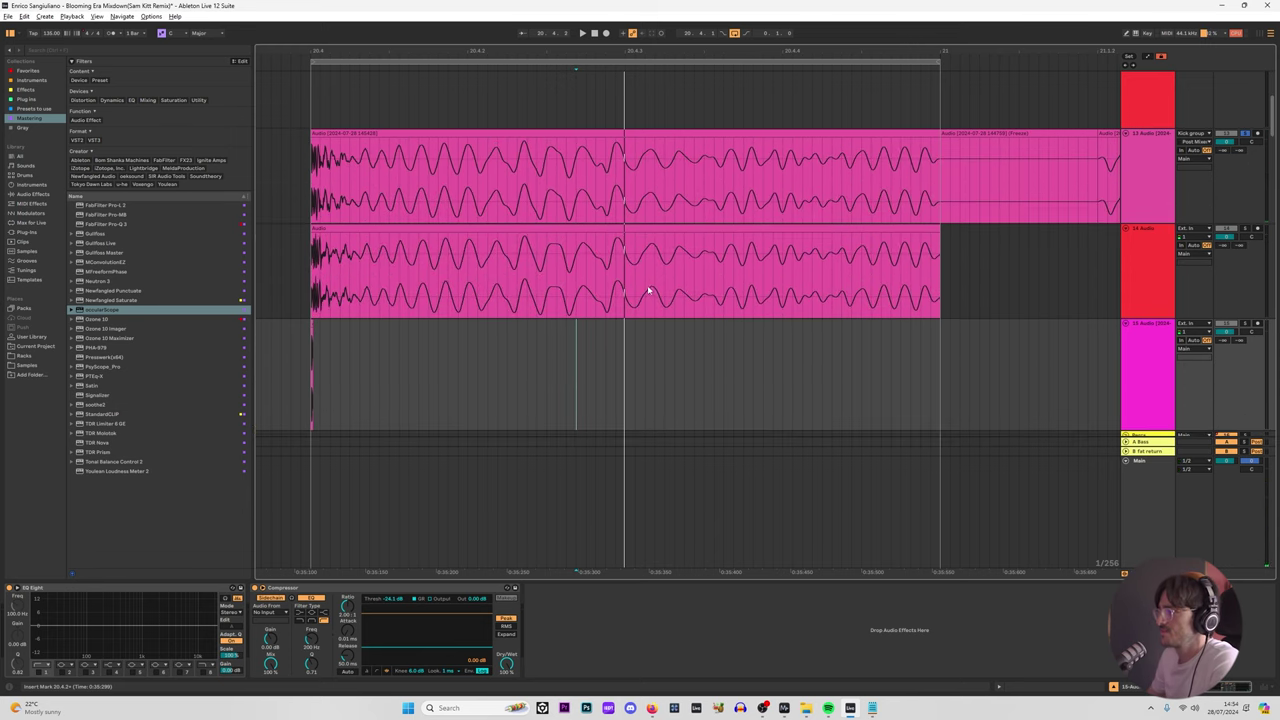
# Step: Select the full consolidated kick from 20.4.1 to 21.1.1 to examine its shape, and start playback from its transient
pyautogui.click(500, 168)
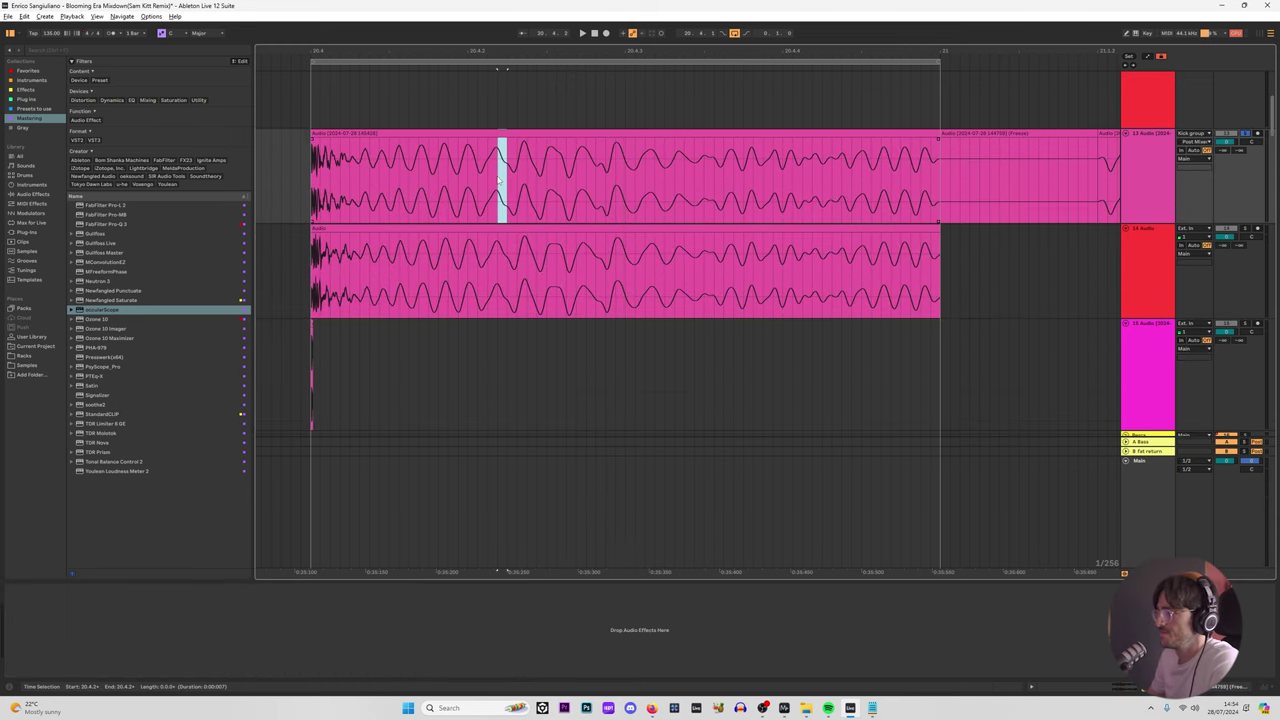
pyautogui.moveTo(312, 176); pyautogui.dragTo(943, 192)
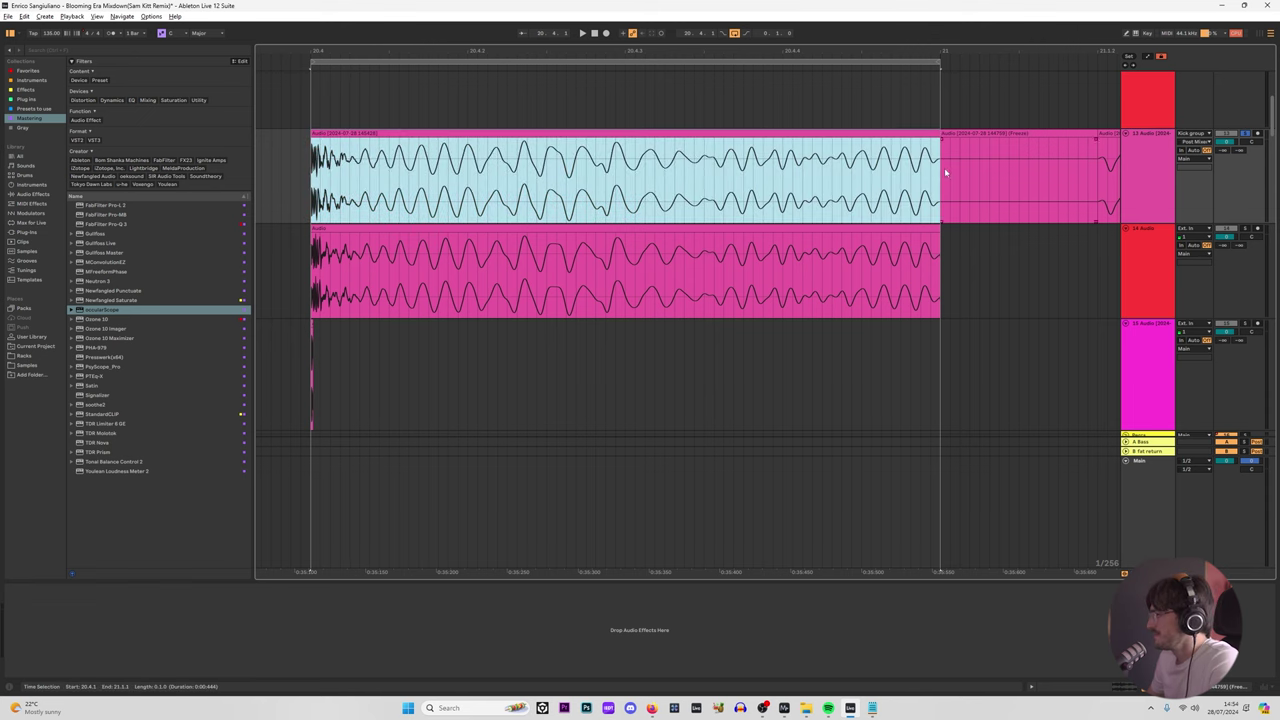
pyautogui.click(317, 180)
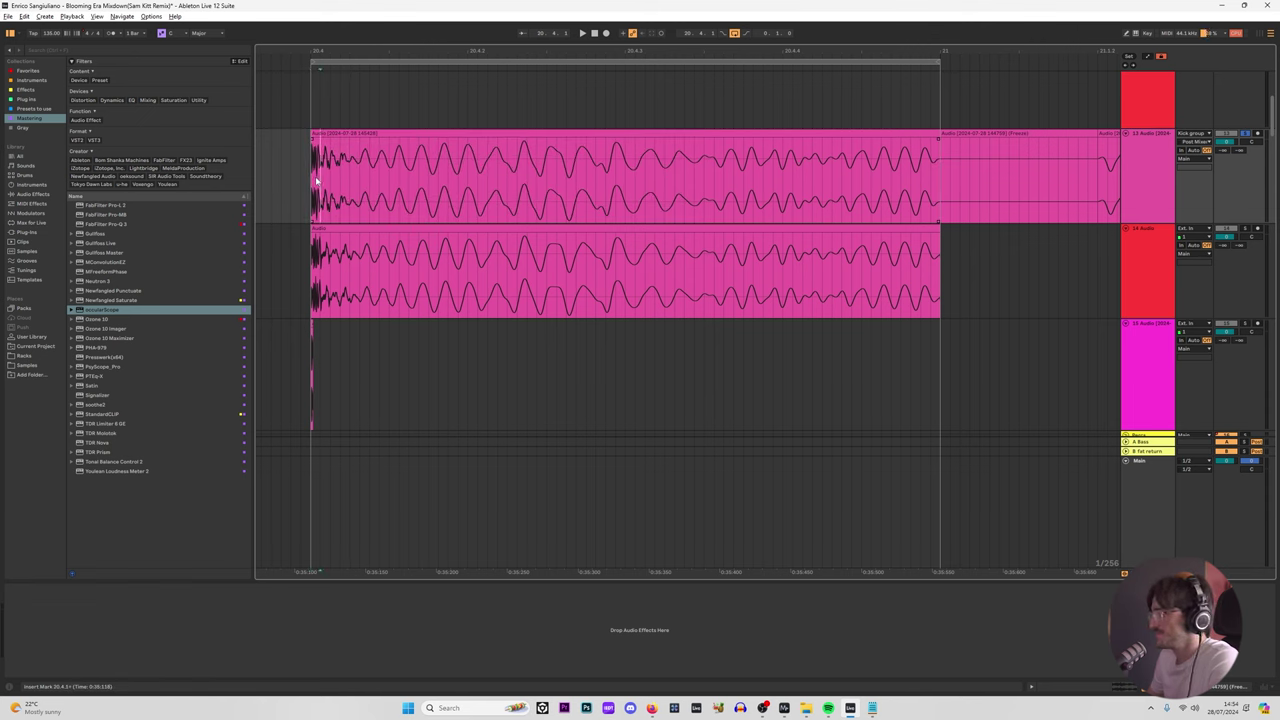
pyautogui.press('space')
# Step: Delete the comparison clip under the consolidated kick on track 14, then solo and audition the consolidated kick on track 13
pyautogui.click(451, 228)
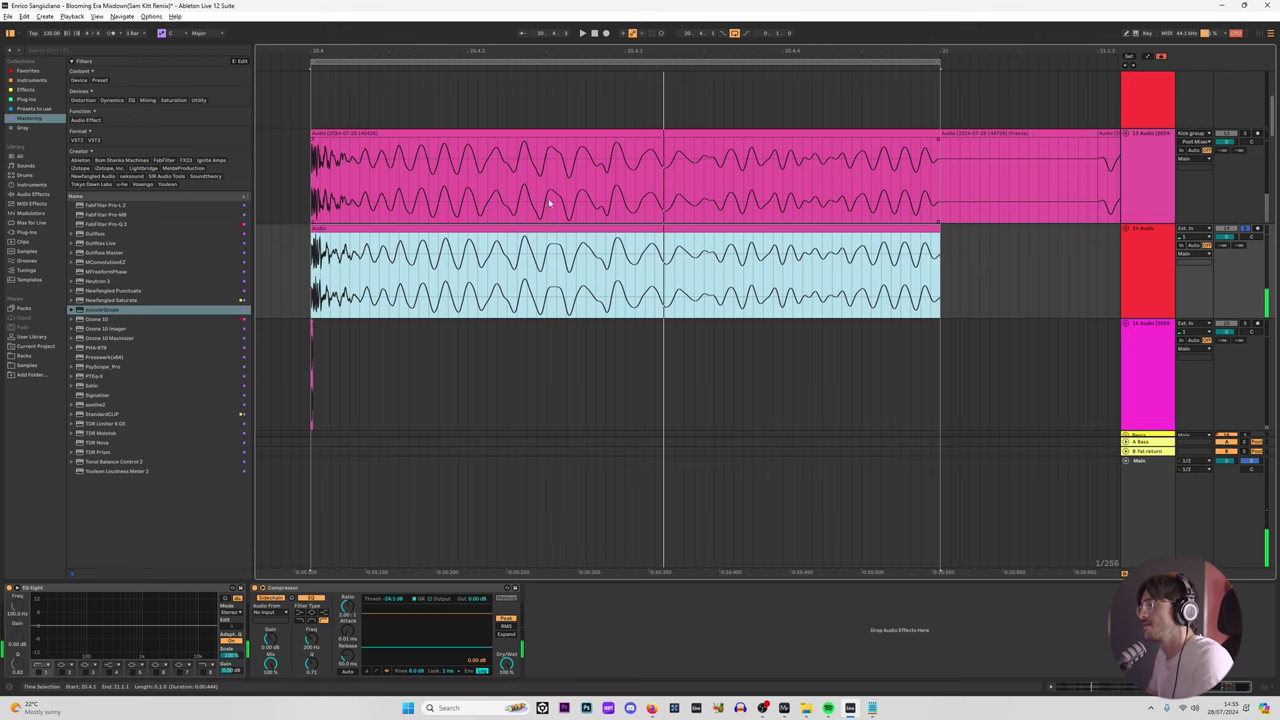
pyautogui.press('Delete')
pyautogui.click(874, 132)
pyautogui.press('space')
pyautogui.press('s')
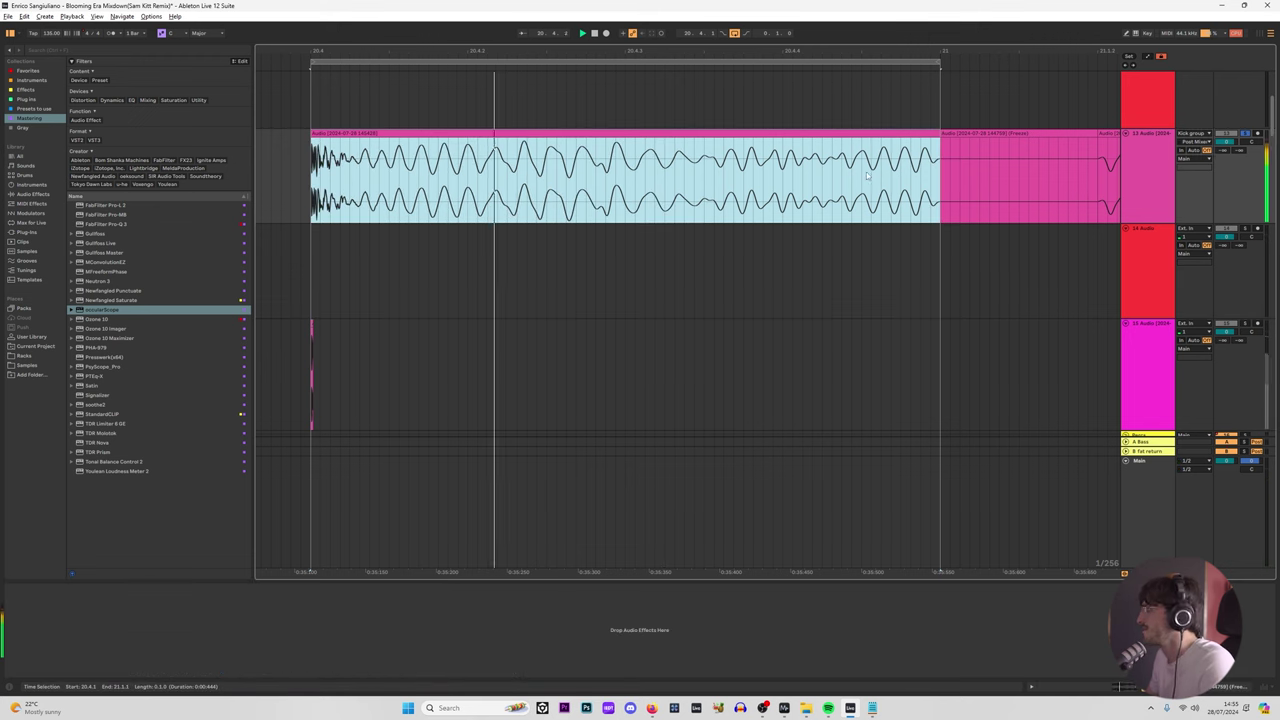
pyautogui.scroll(-8, 655, 168)
pyautogui.scroll(5, 726, 219)
pyautogui.press('space')
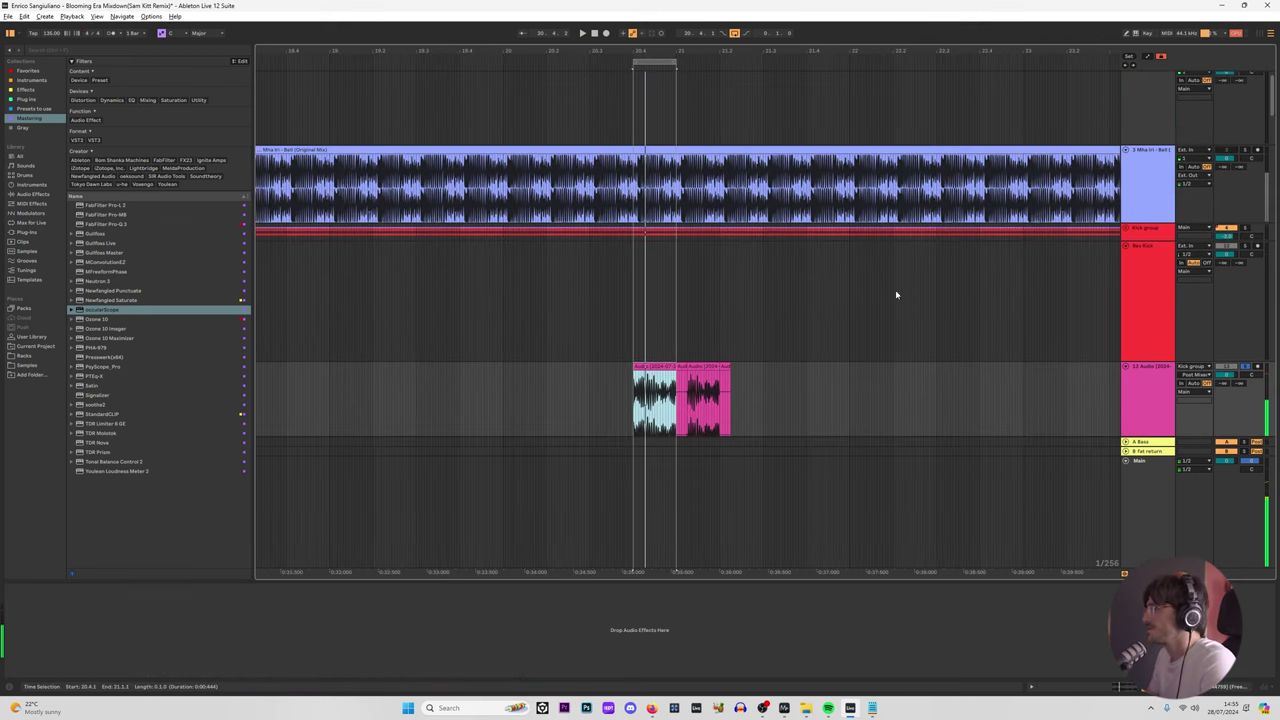
# Step: Unfold the Kick group, consolidate the finished kick clip again and turn on looping for it
pyautogui.click(1127, 229)
pyautogui.scroll(-2, 1066, 295)
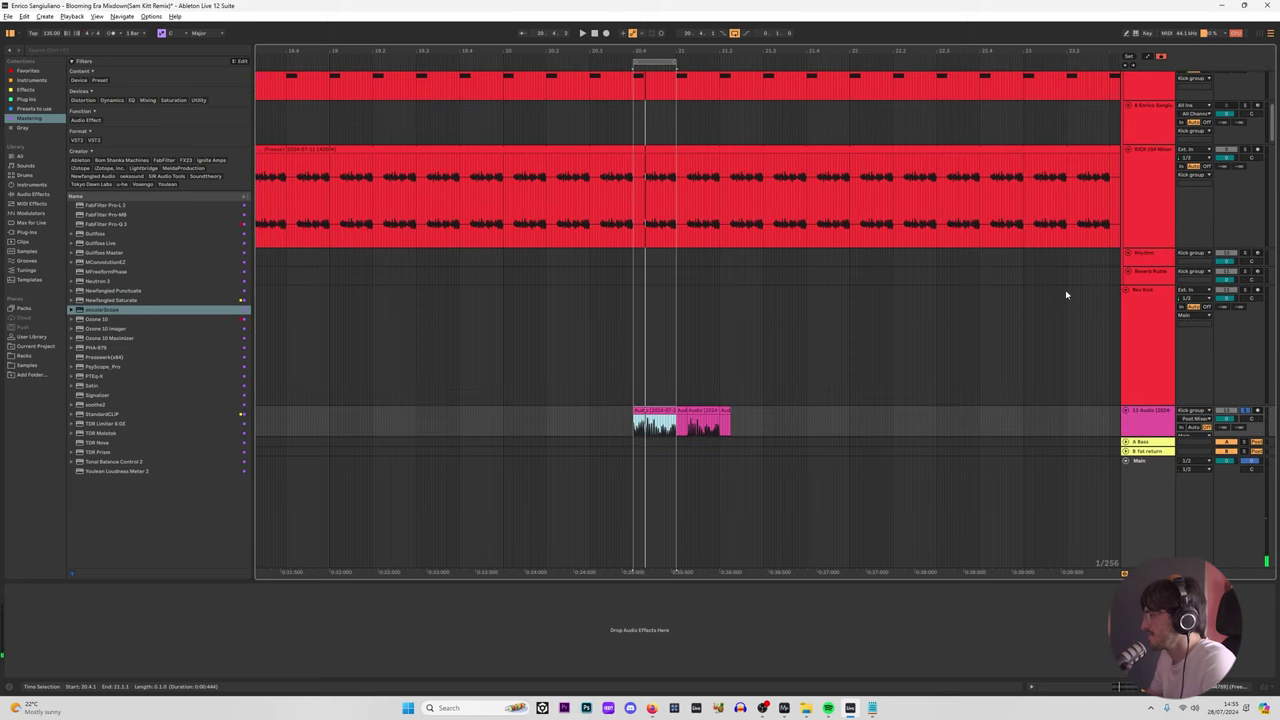
pyautogui.scroll(-1, 1148, 394)
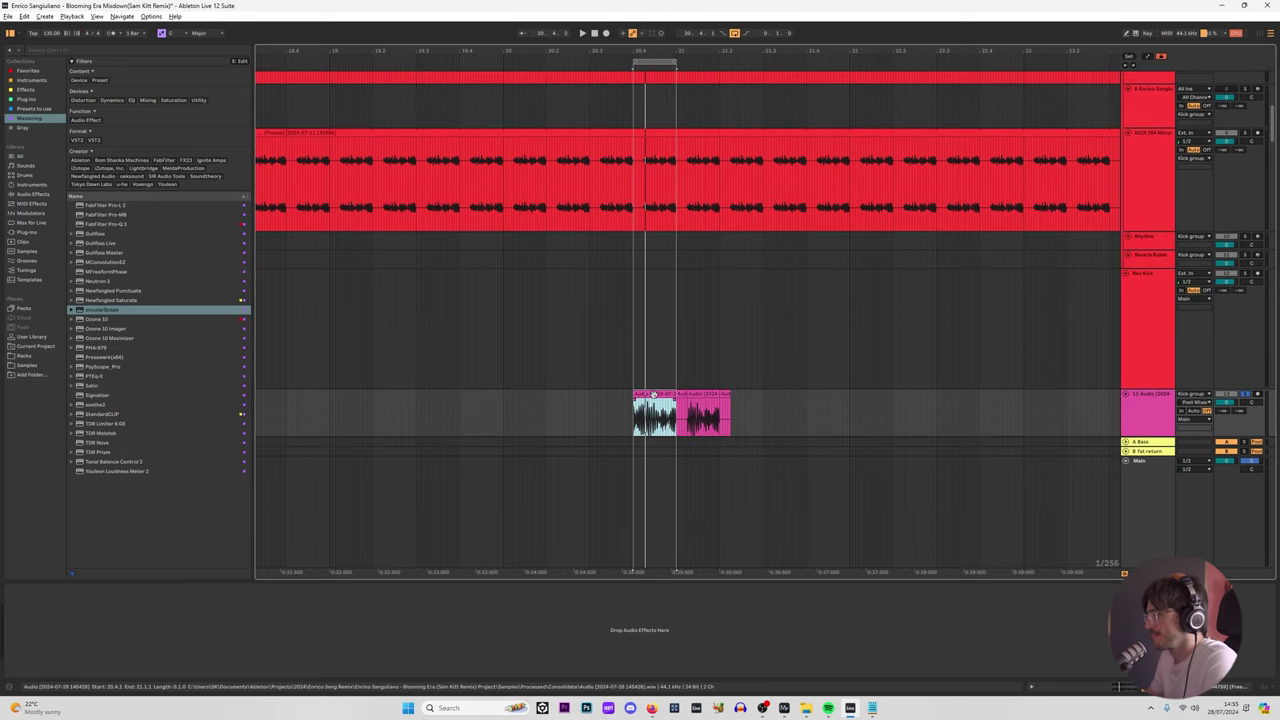
pyautogui.click(645, 395)
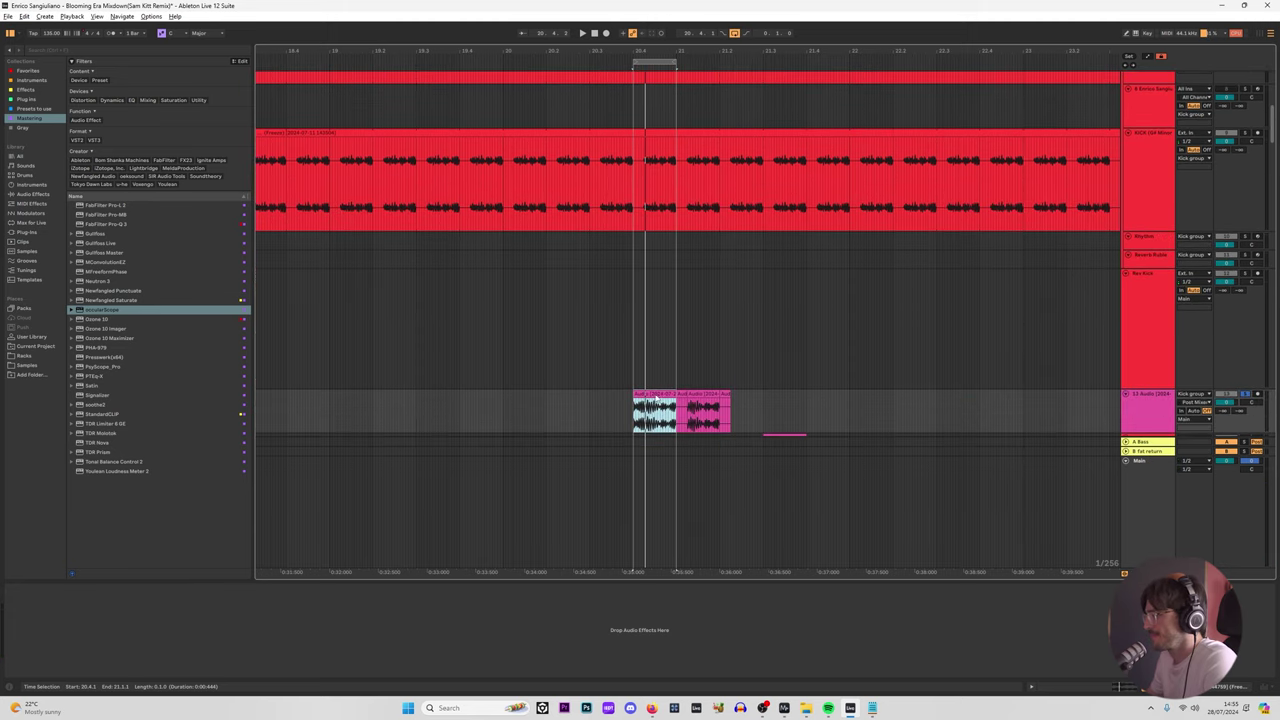
pyautogui.hotkey('ctrl', 'j')
pyautogui.doubleClick(645, 395)
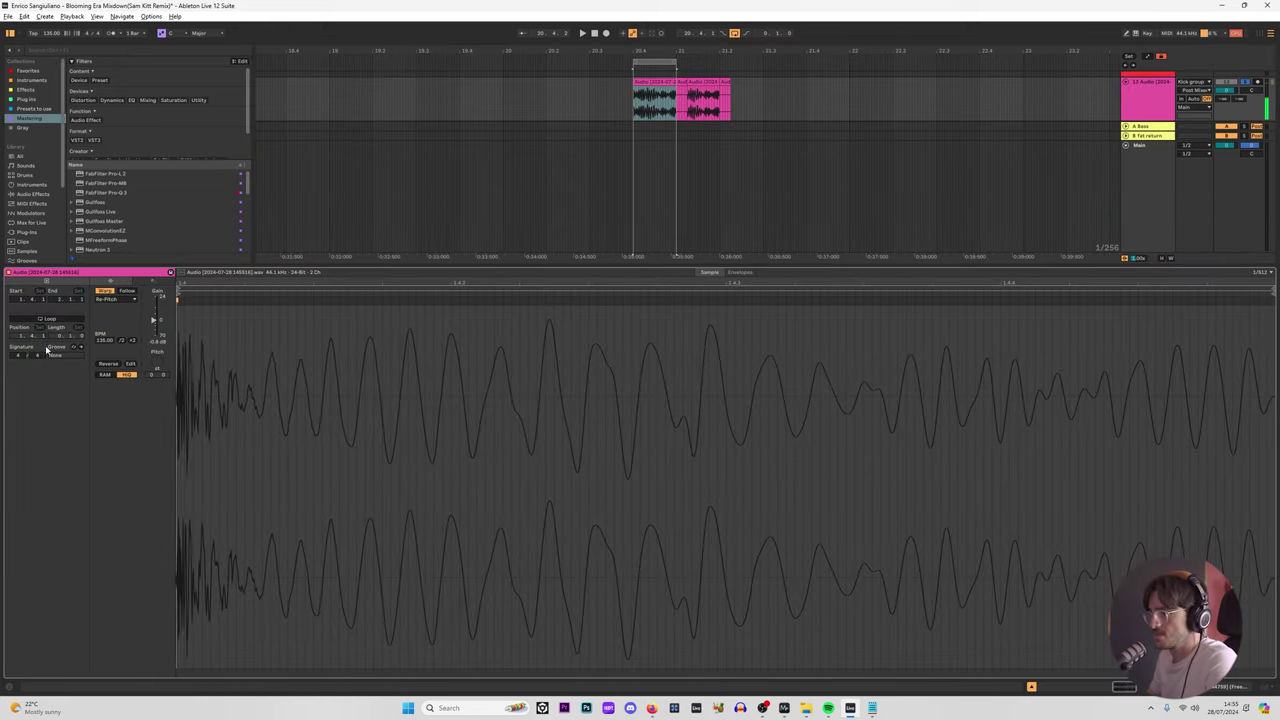
pyautogui.click(71, 322)
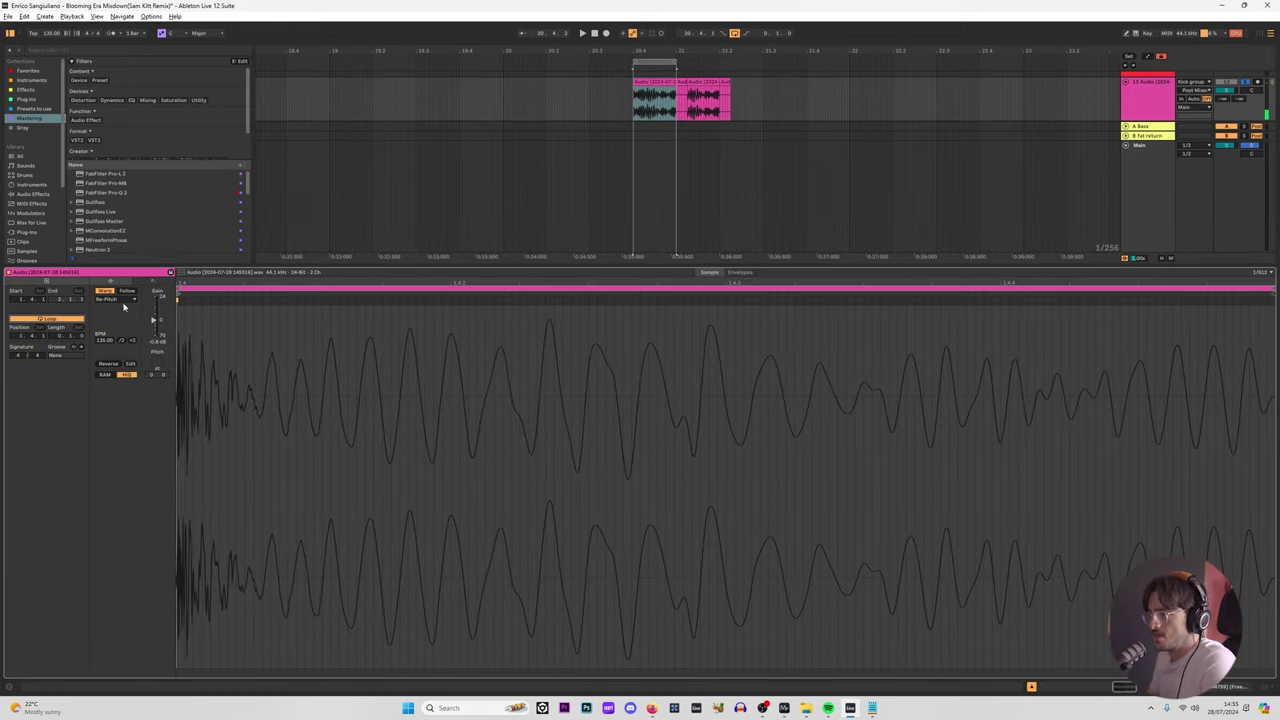
# Step: Extend the looped kick clip back to 1.1.1 and forward to 210.1.1 so it spans the whole arrangement
pyautogui.click(1033, 686)
pyautogui.scroll(-8, 786, 317)
pyautogui.scroll(4, 631, 129)
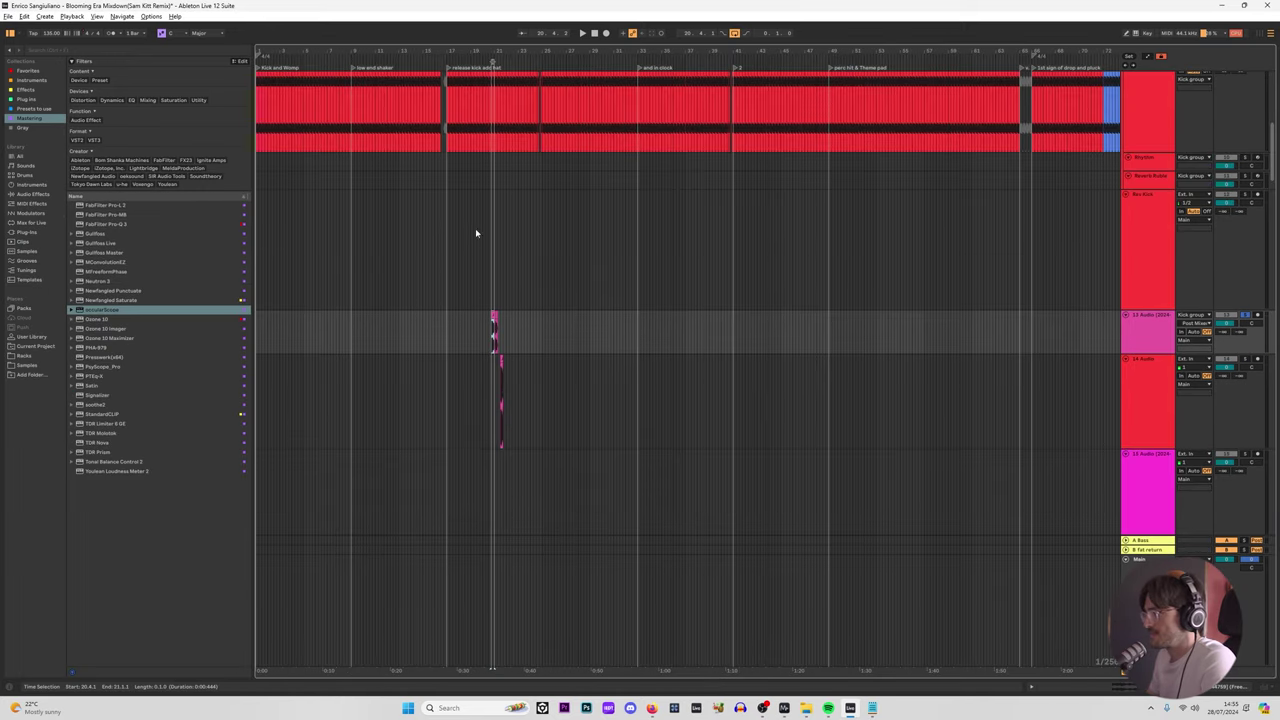
pyautogui.moveTo(491, 320); pyautogui.dragTo(237, 301)
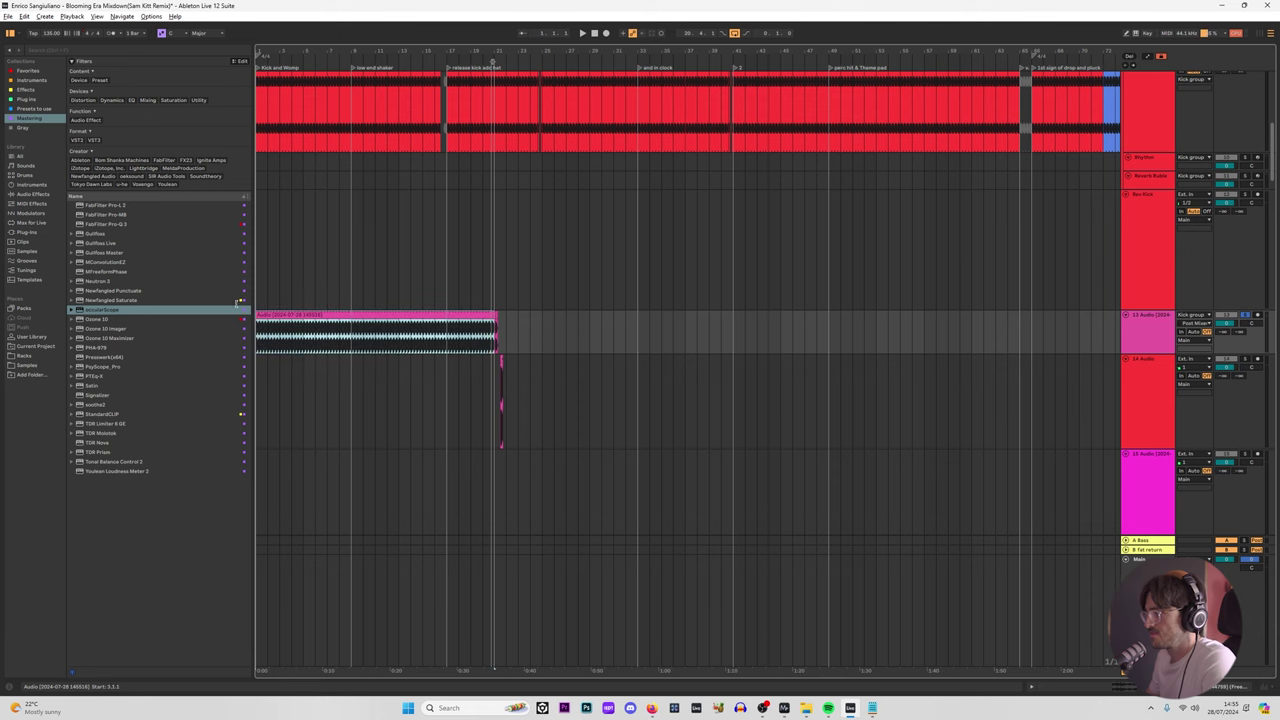
pyautogui.scroll(-4, 456, 352)
pyautogui.moveTo(323, 314); pyautogui.dragTo(1007, 297)
pyautogui.scroll(1, 732, 143)
pyautogui.scroll(2, 732, 143)
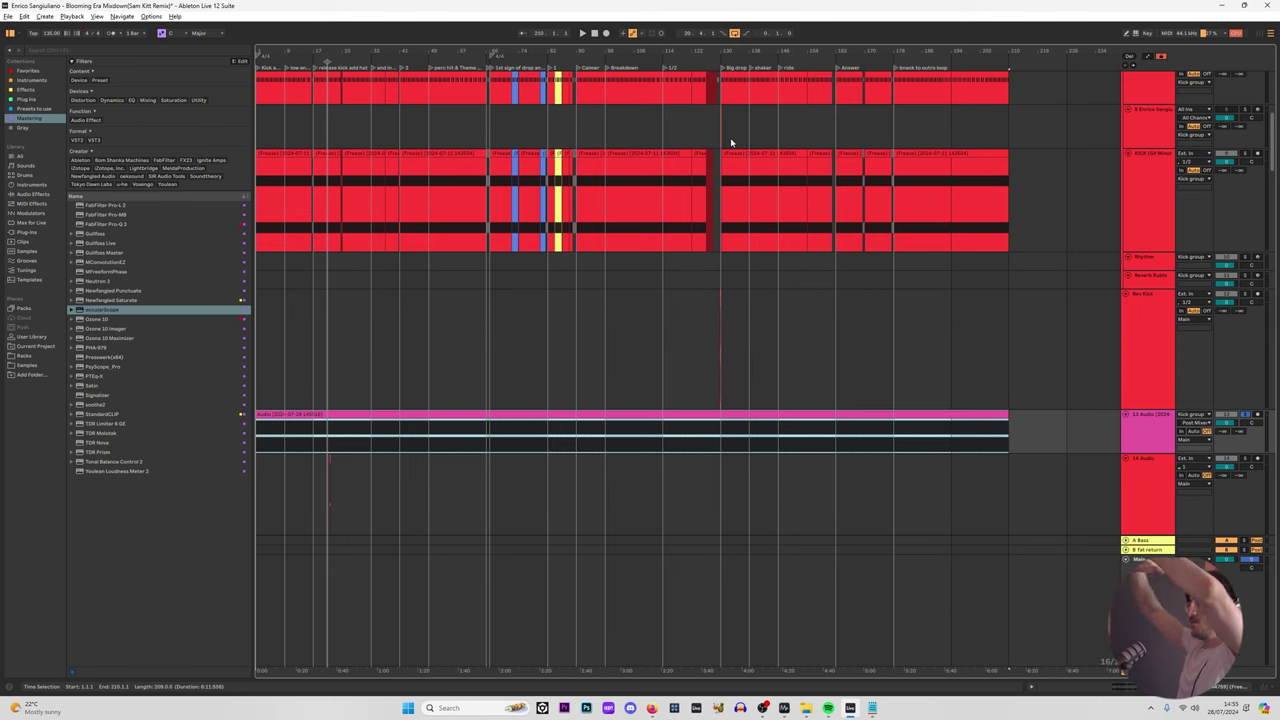
# Step: Select all clips of the existing MIDI kick pattern on track 7 in the Kick group
pyautogui.scroll(4, 731, 143)
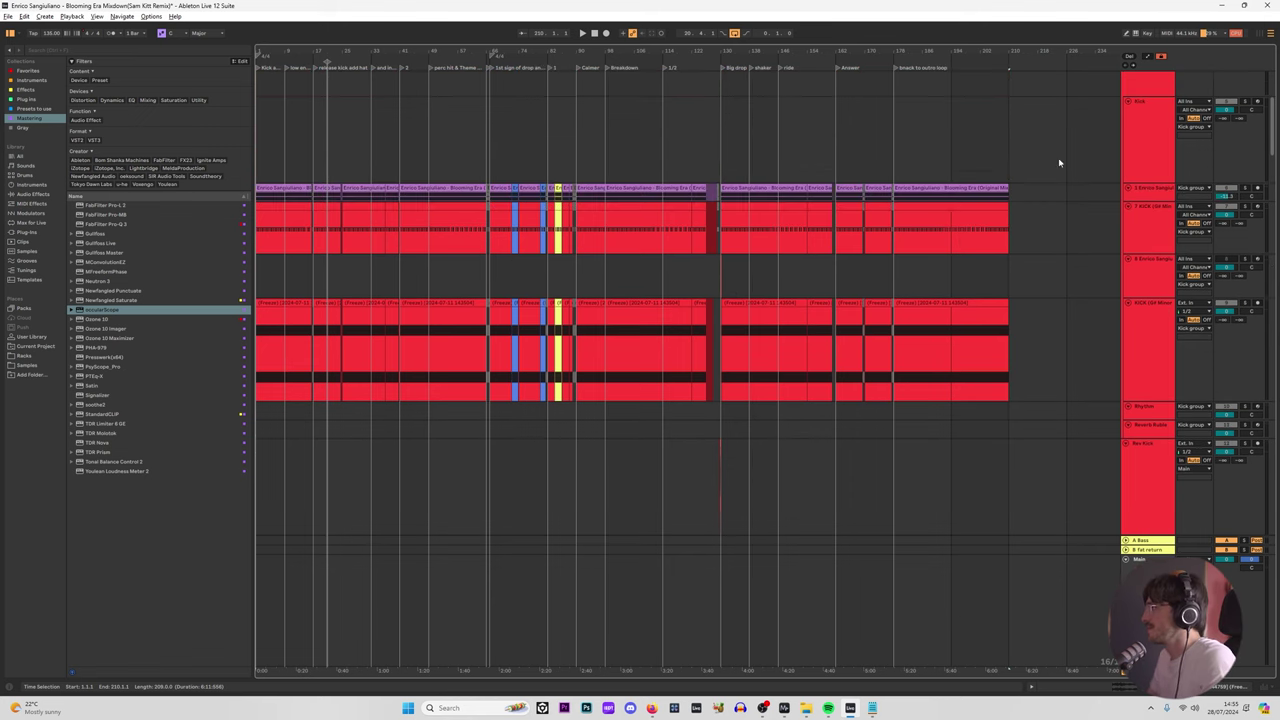
pyautogui.click(968, 210)
pyautogui.keyDown('shift'); pyautogui.click(268, 212); pyautogui.keyUp('shift')
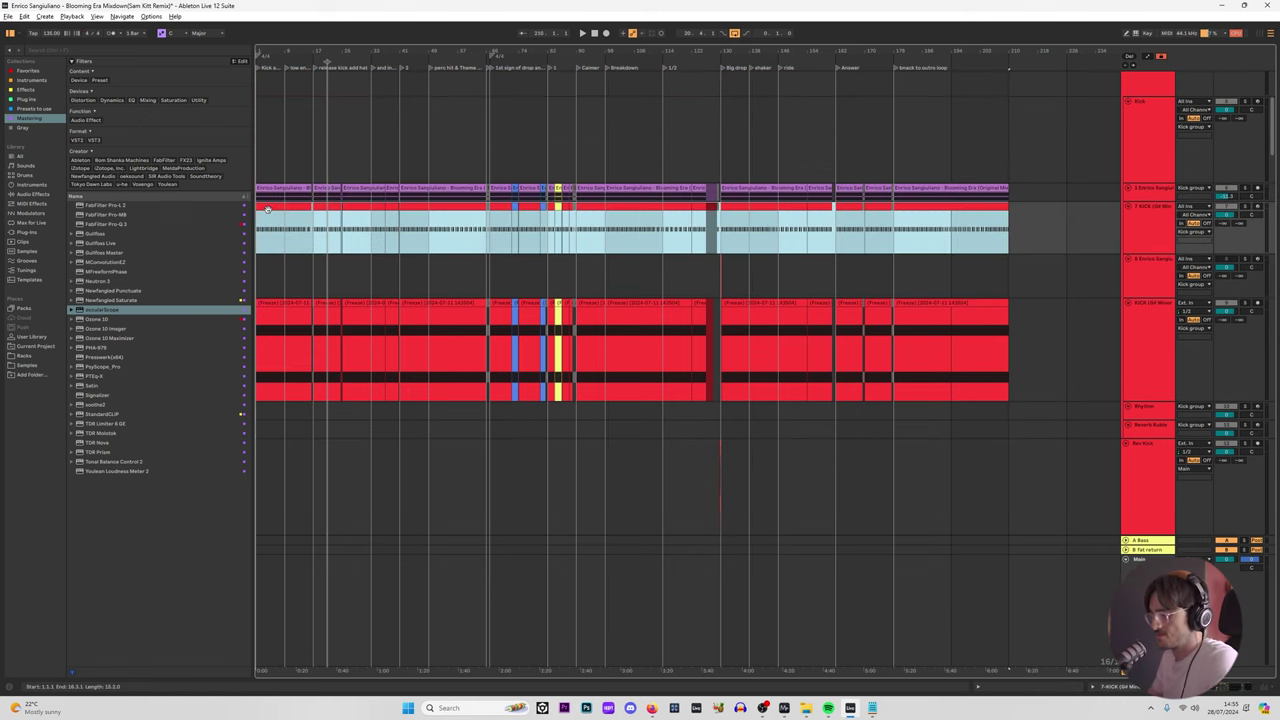
# Step: Insert a MIDI track directly below the Rev Kick track and name it "new kick"
pyautogui.scroll(-5, 756, 146)
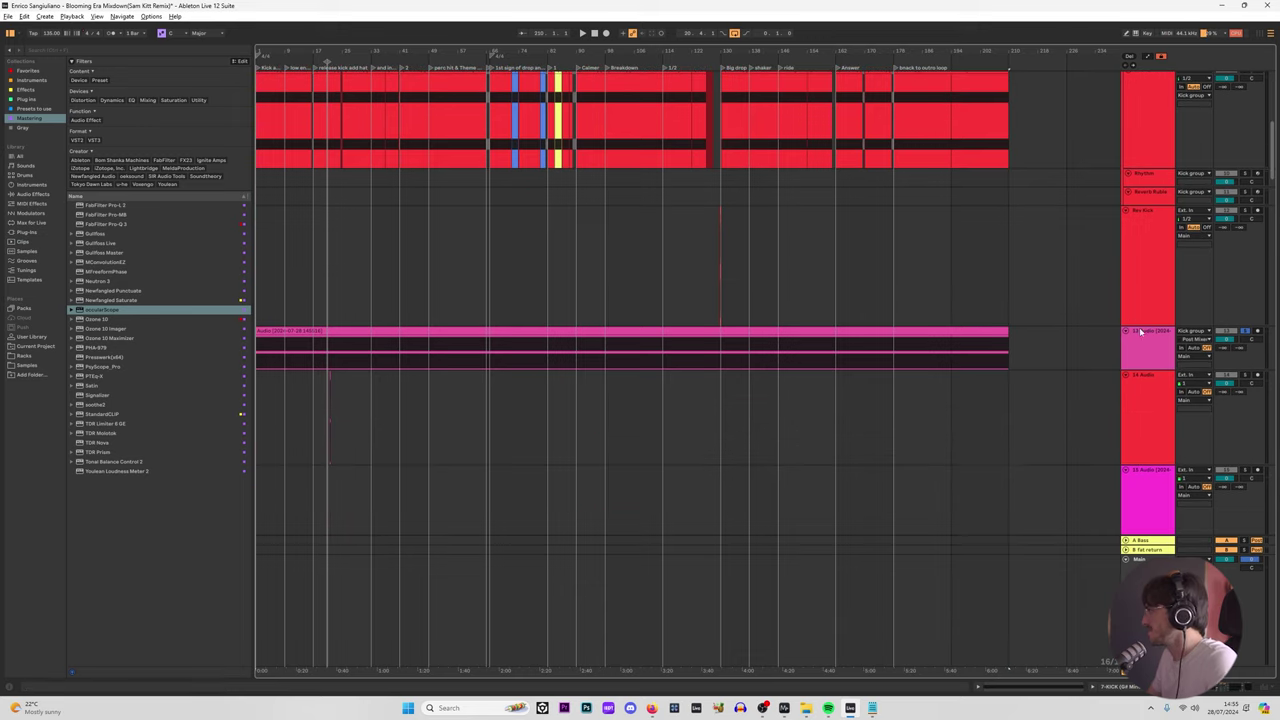
pyautogui.click(1153, 263)
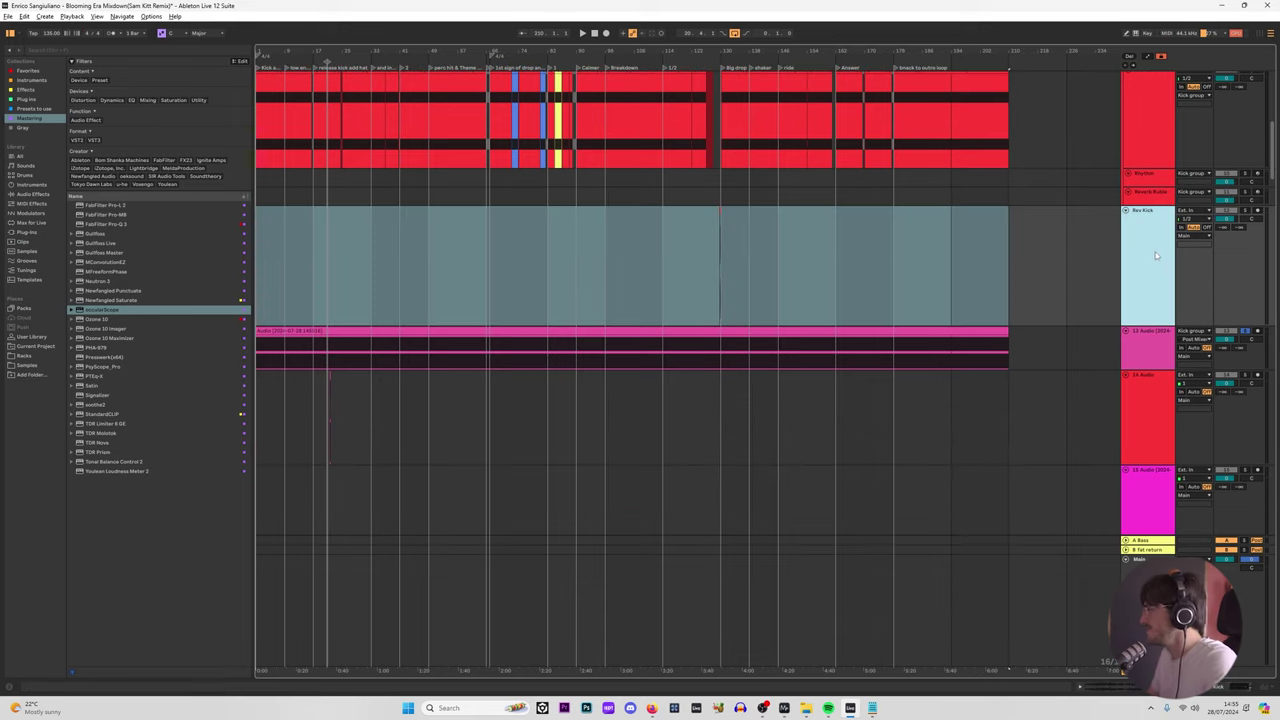
pyautogui.hotkey('ctrl', 'shift', 't')
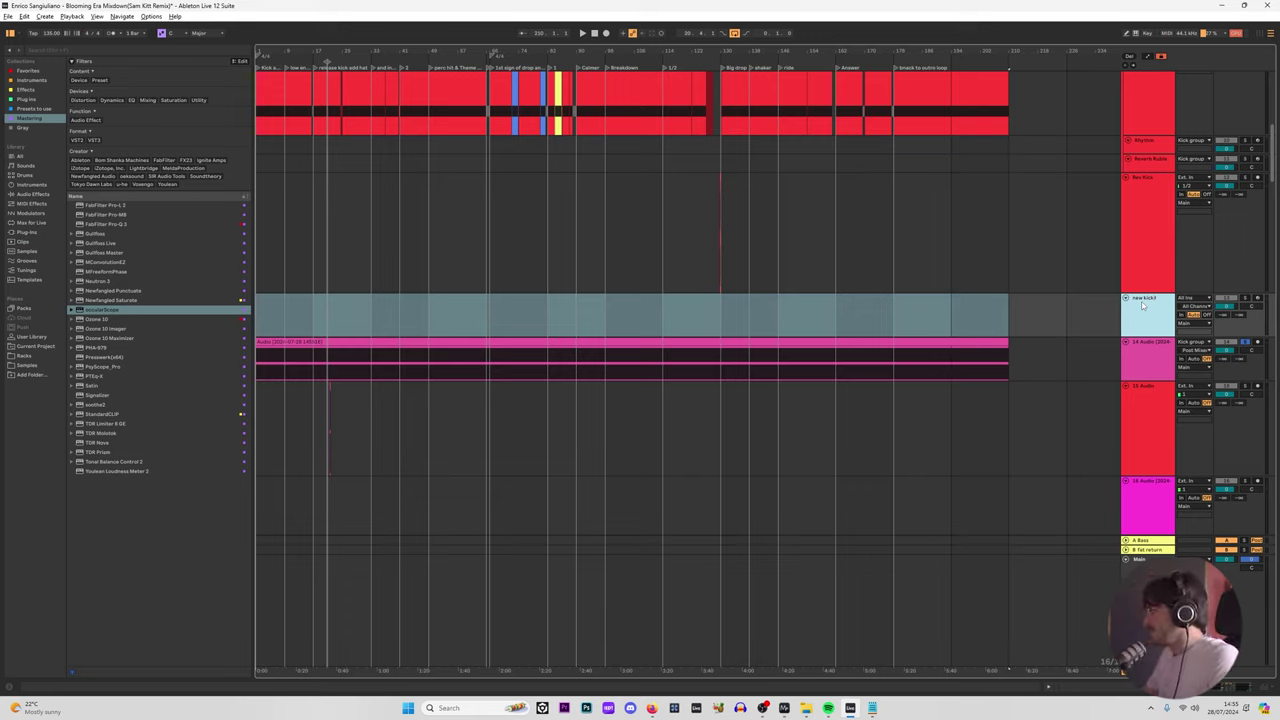
pyautogui.click(1113, 338)
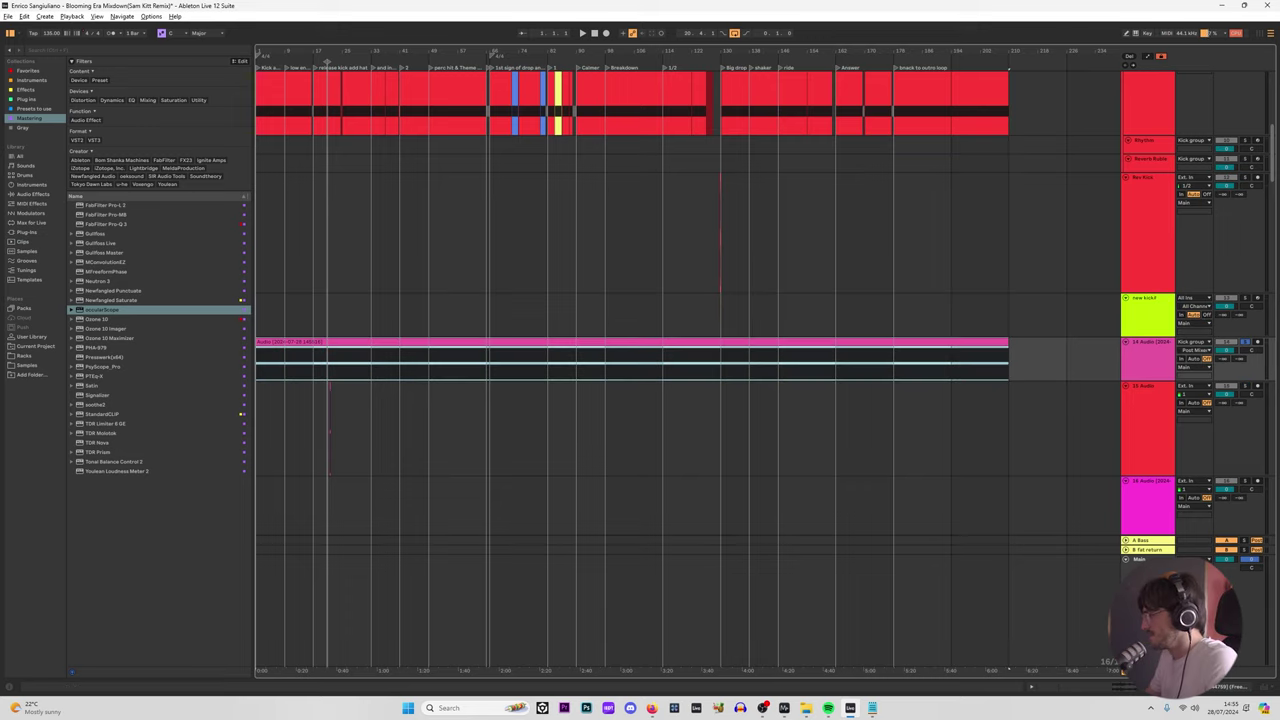
pyautogui.rightClick(346, 348)
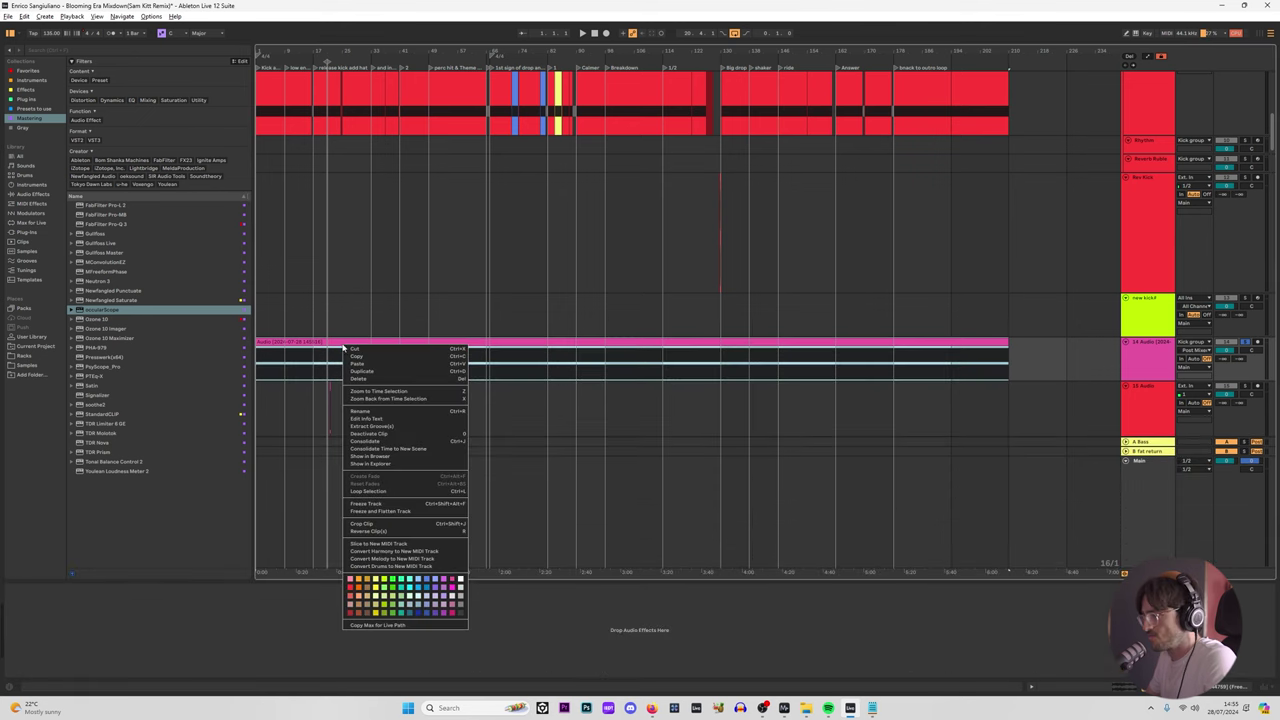
pyautogui.click(410, 463)
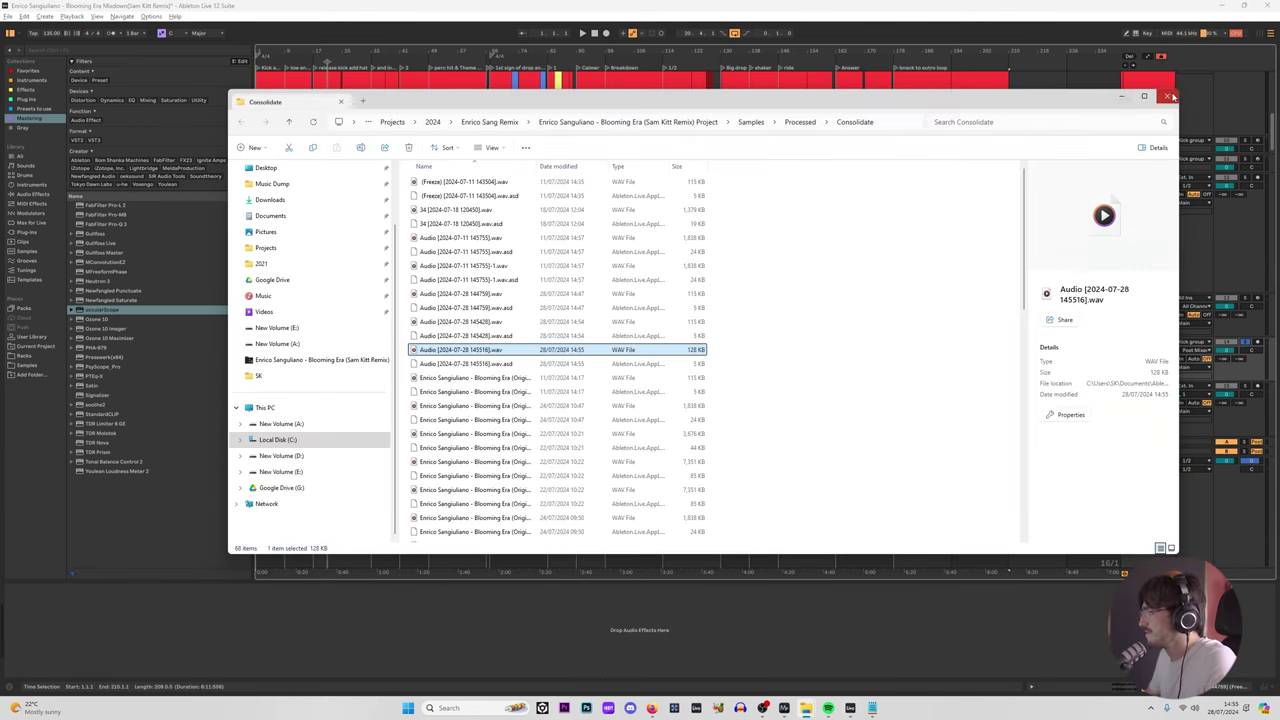
pyautogui.click(1122, 96)
# Step: Reveal the consolidated kick clip's sample file in the browser for use on the new kick track
pyautogui.rightClick(404, 344)
pyautogui.click(460, 455)
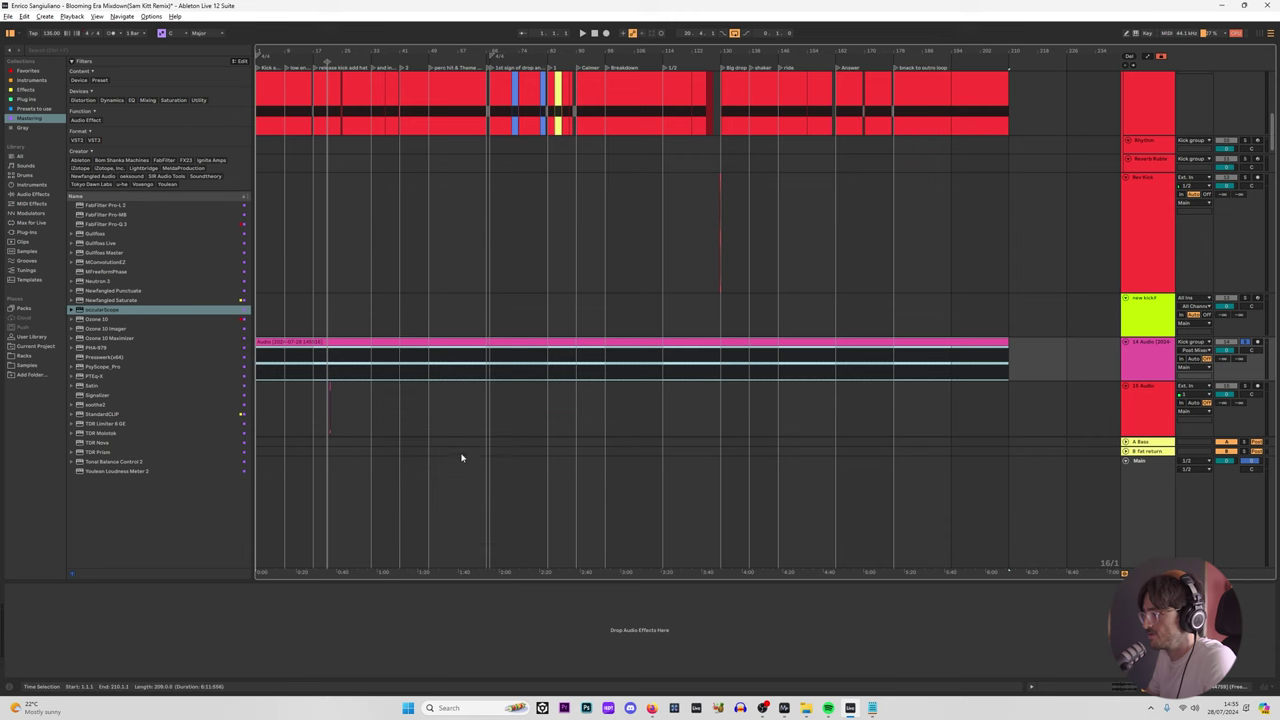
pyautogui.click(144, 216)
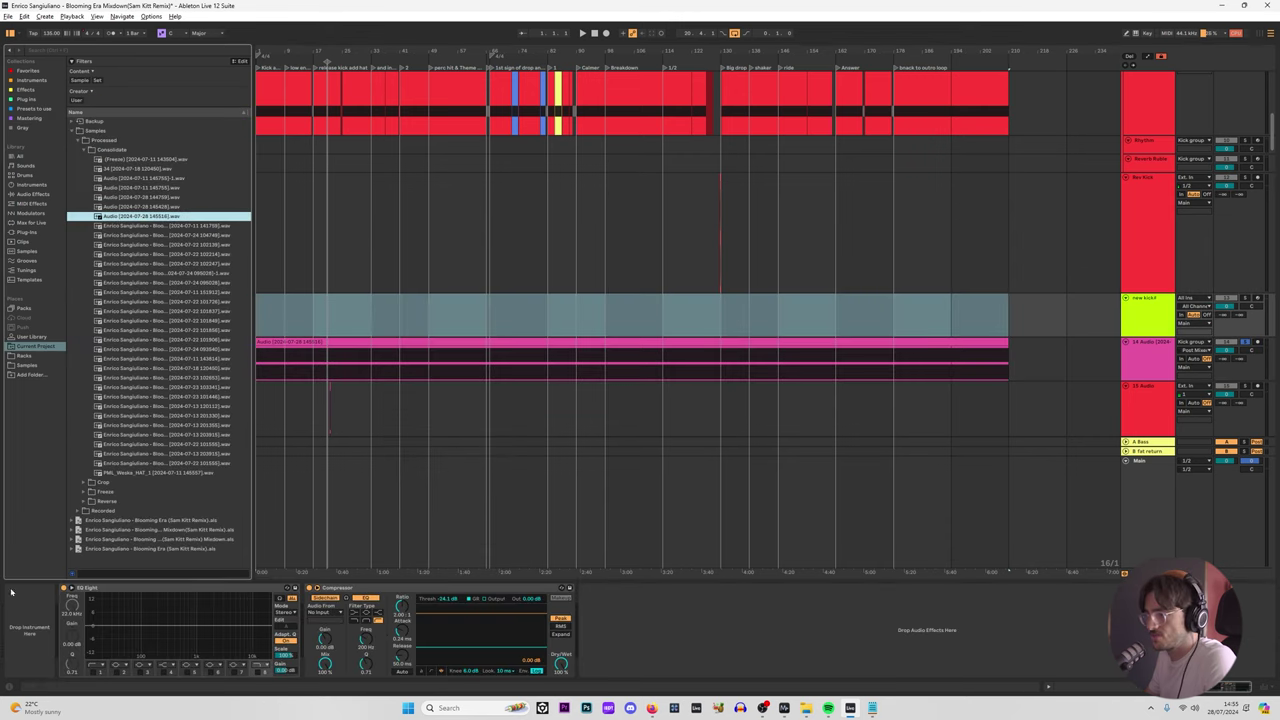
# Step: Load the consolidated kick sample into a sampler on the new kick track
pyautogui.moveTo(60, 623); pyautogui.dragTo(60, 623)
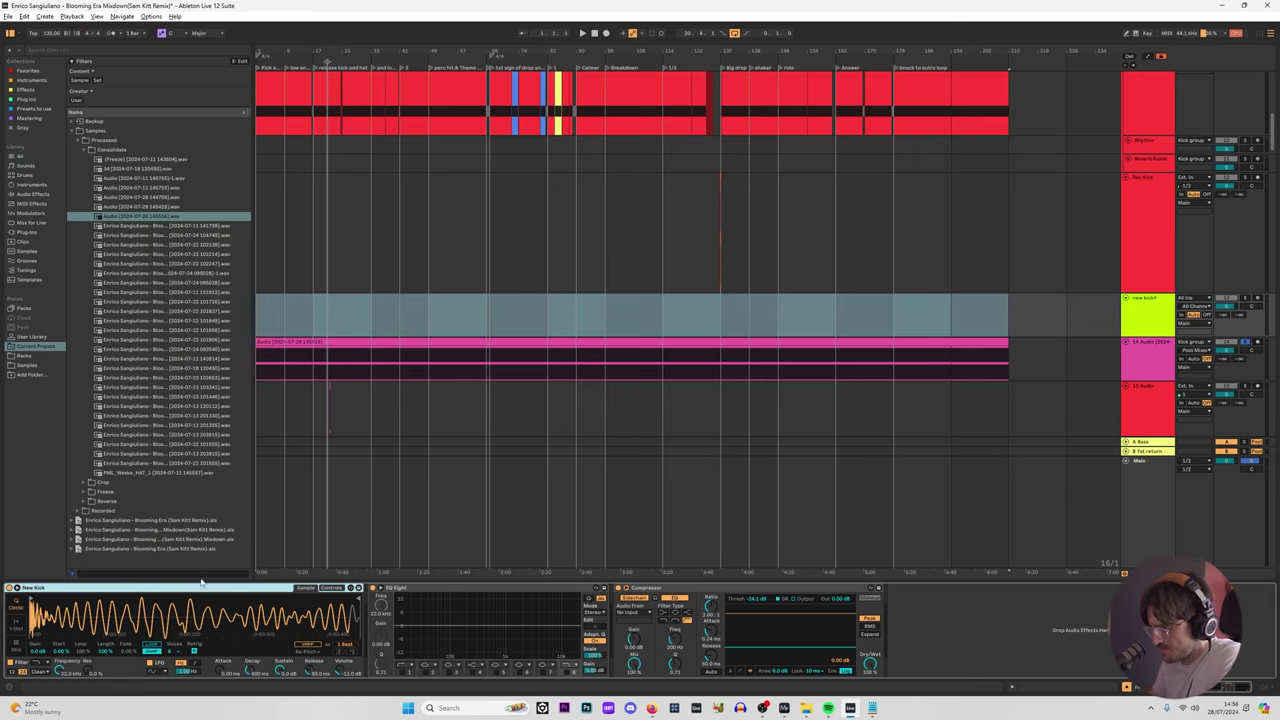
pyautogui.click(158, 652)
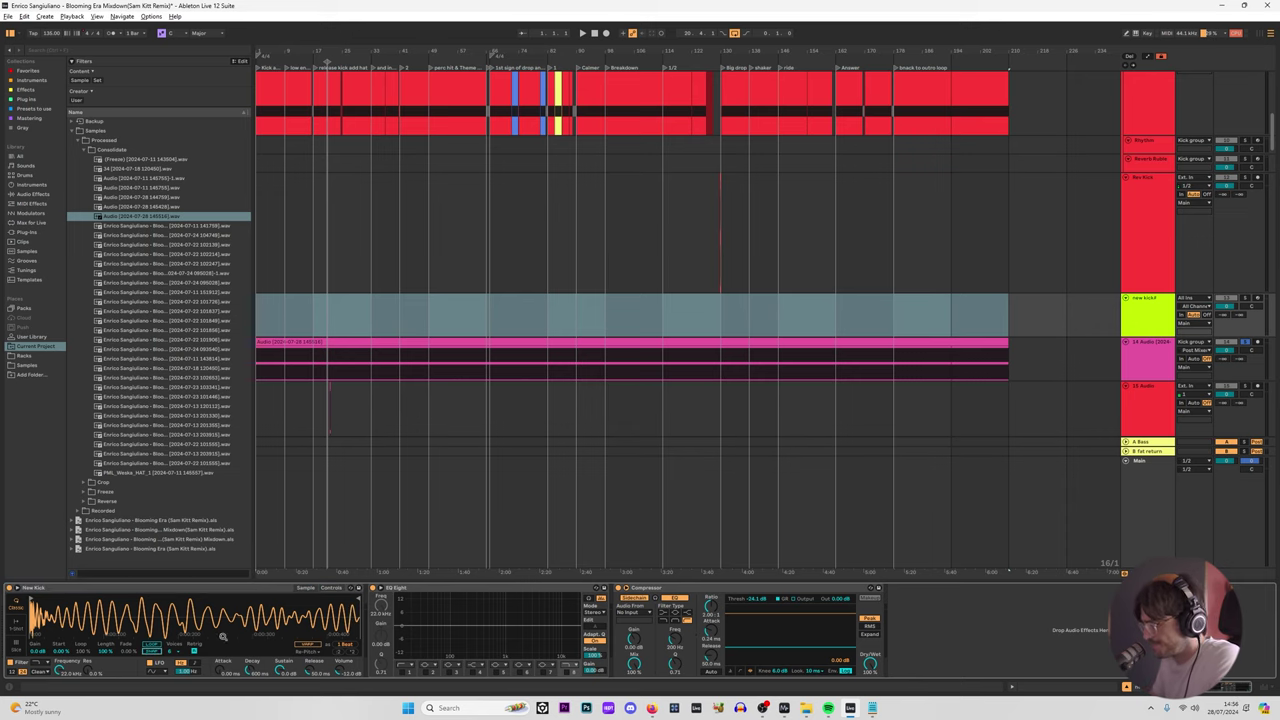
# Step: Copy the MIDI kick pattern clips from track 7 and paste them onto the new kick track at 1.1.1
pyautogui.scroll(3, 397, 227)
pyautogui.click(431, 117)
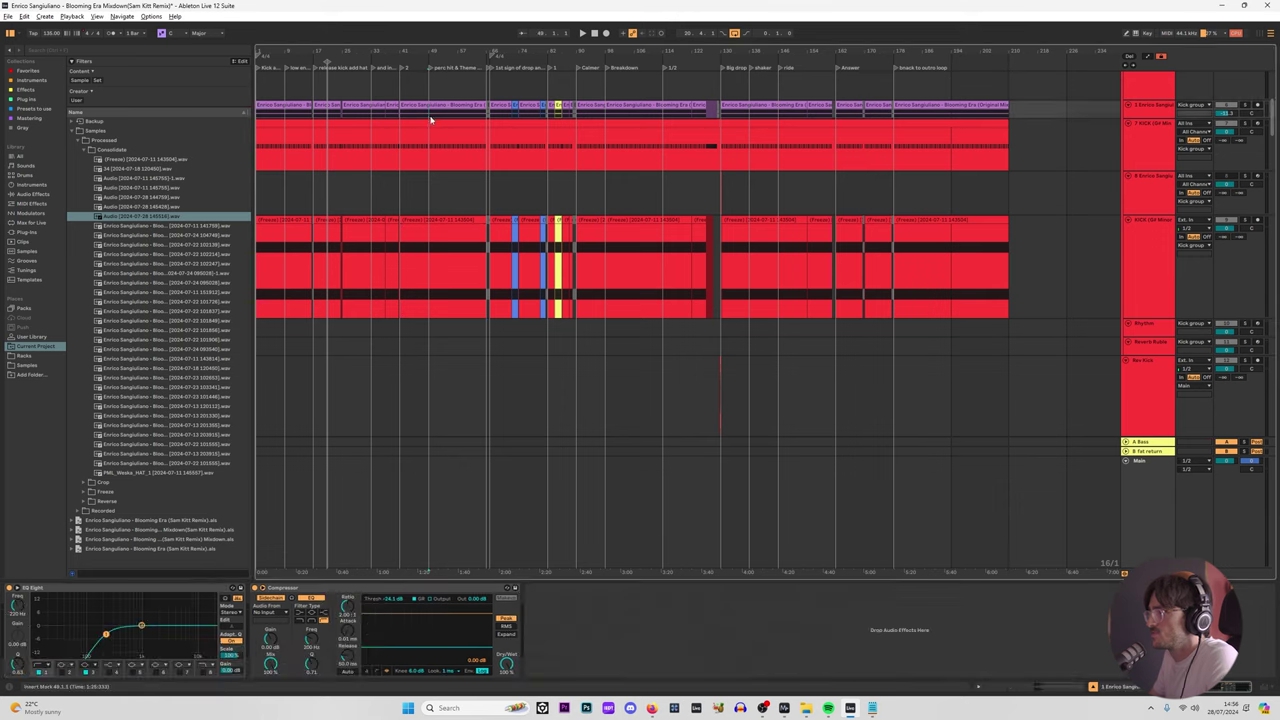
pyautogui.click(434, 121)
pyautogui.scroll(-4, 390, 303)
pyautogui.click(269, 352)
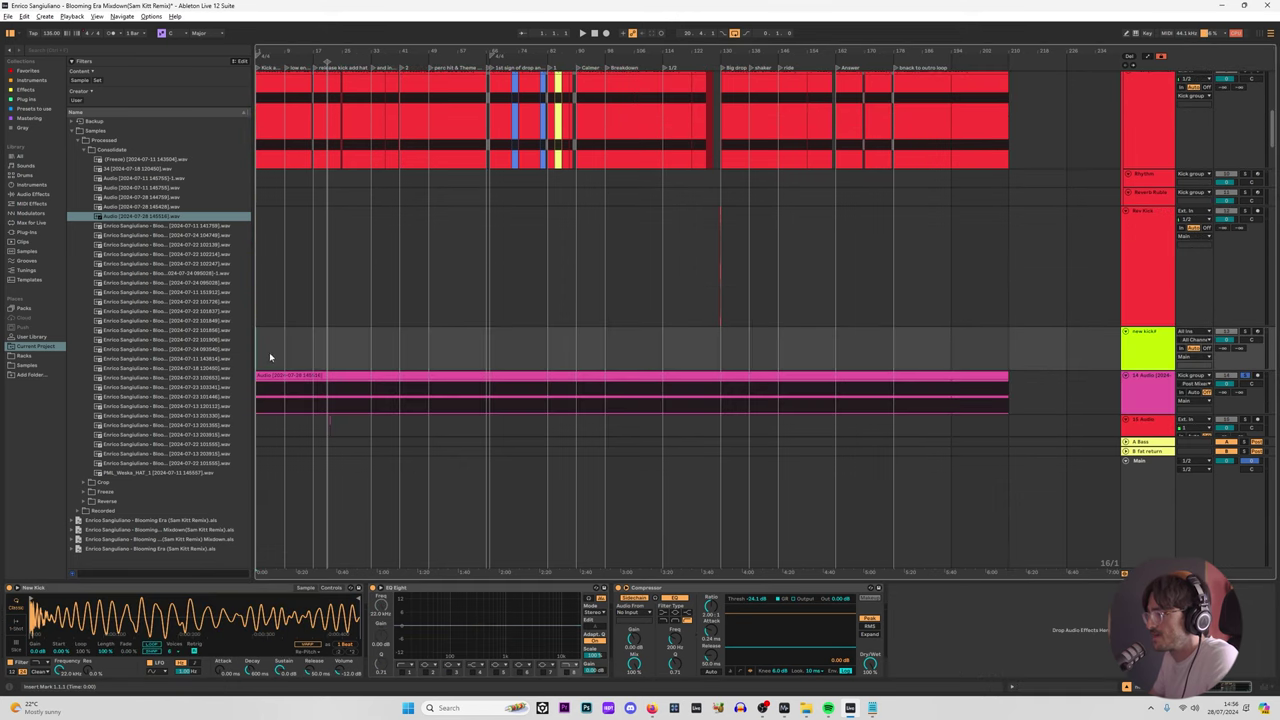
# Step: Play the soloed new kick track and switch its sampler to 1-Shot playback mode
pyautogui.press('space')
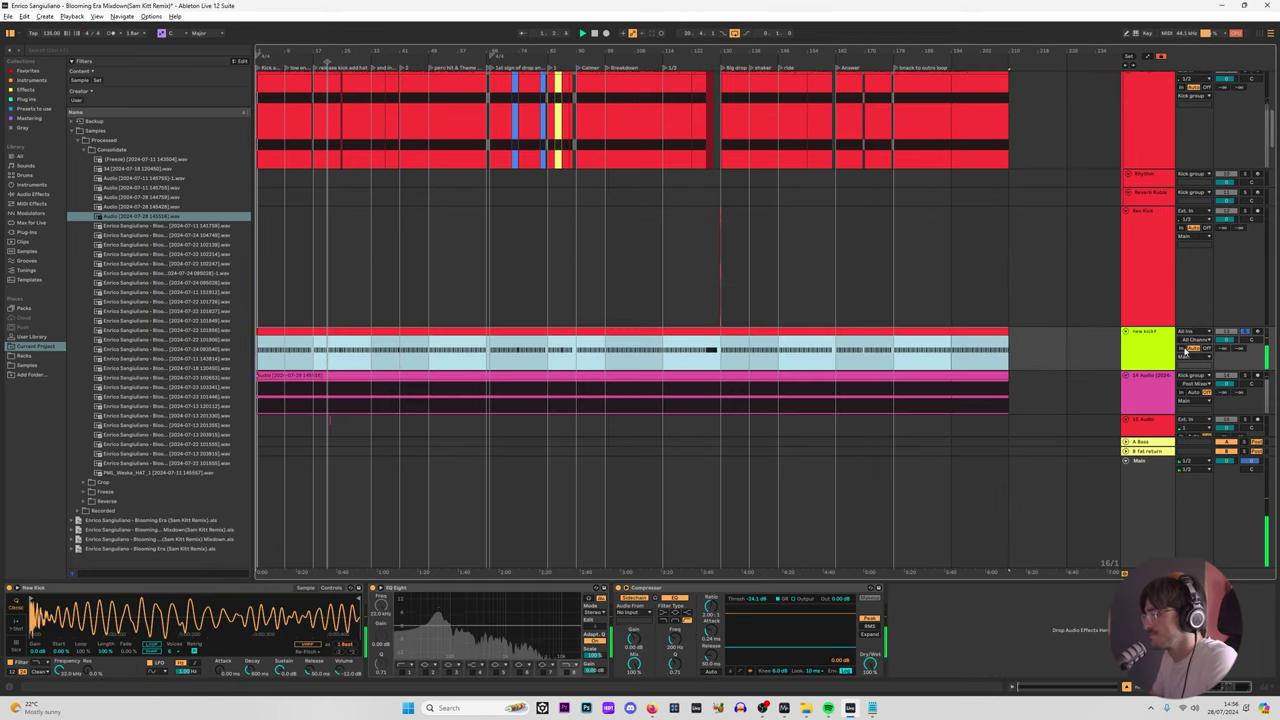
pyautogui.click(158, 618)
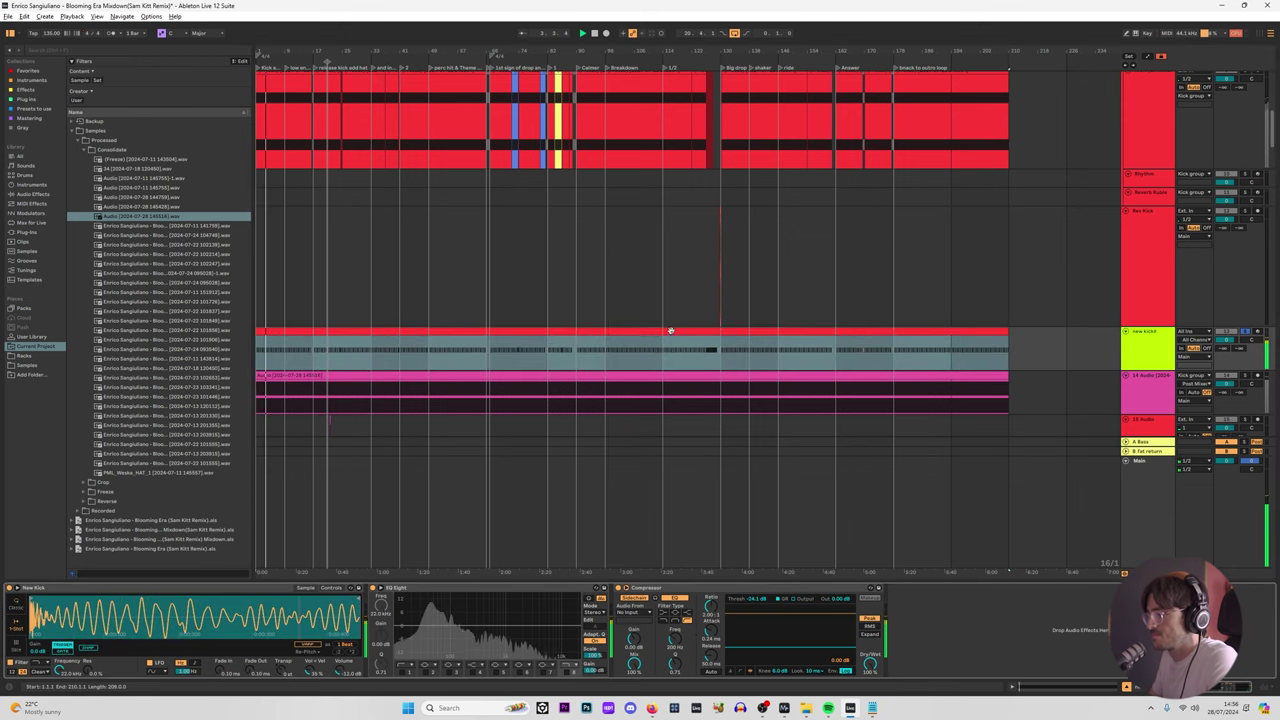
# Step: Solo the Kick group and play the original kick from bars 17 and 25 as a reference for the new kick
pyautogui.scroll(6, 671, 334)
pyautogui.click(1150, 143)
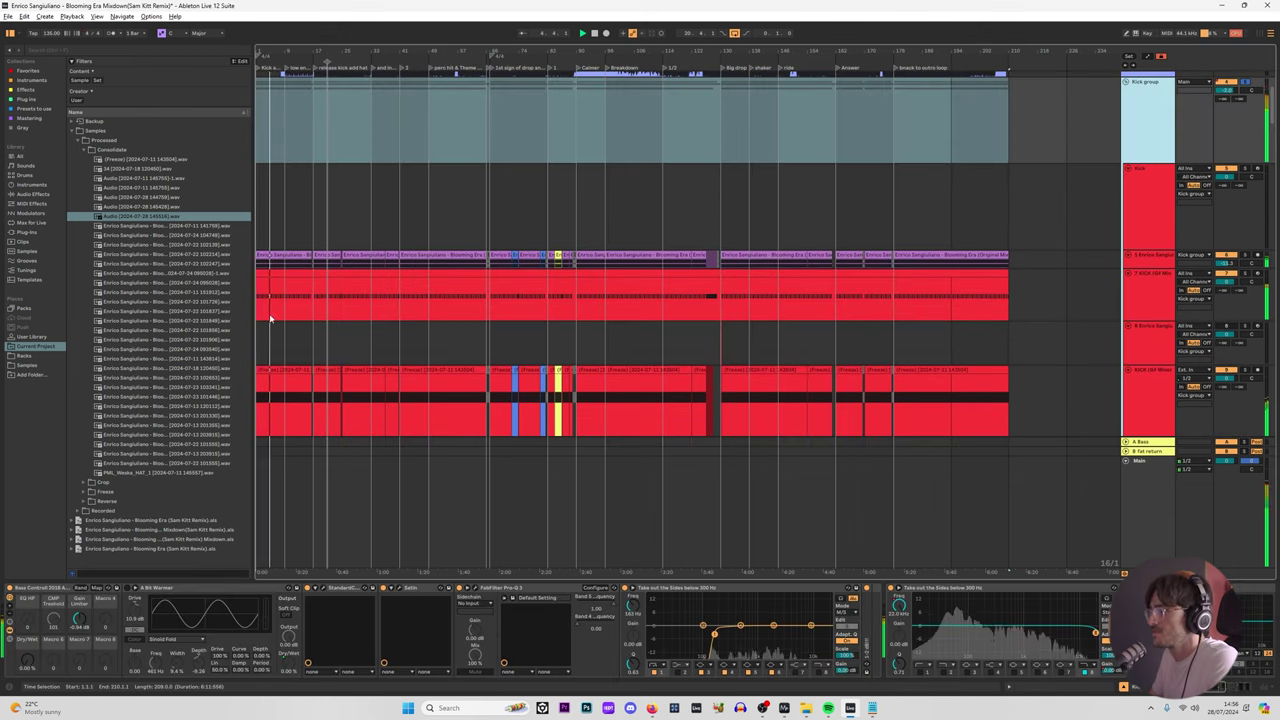
pyautogui.click(364, 298)
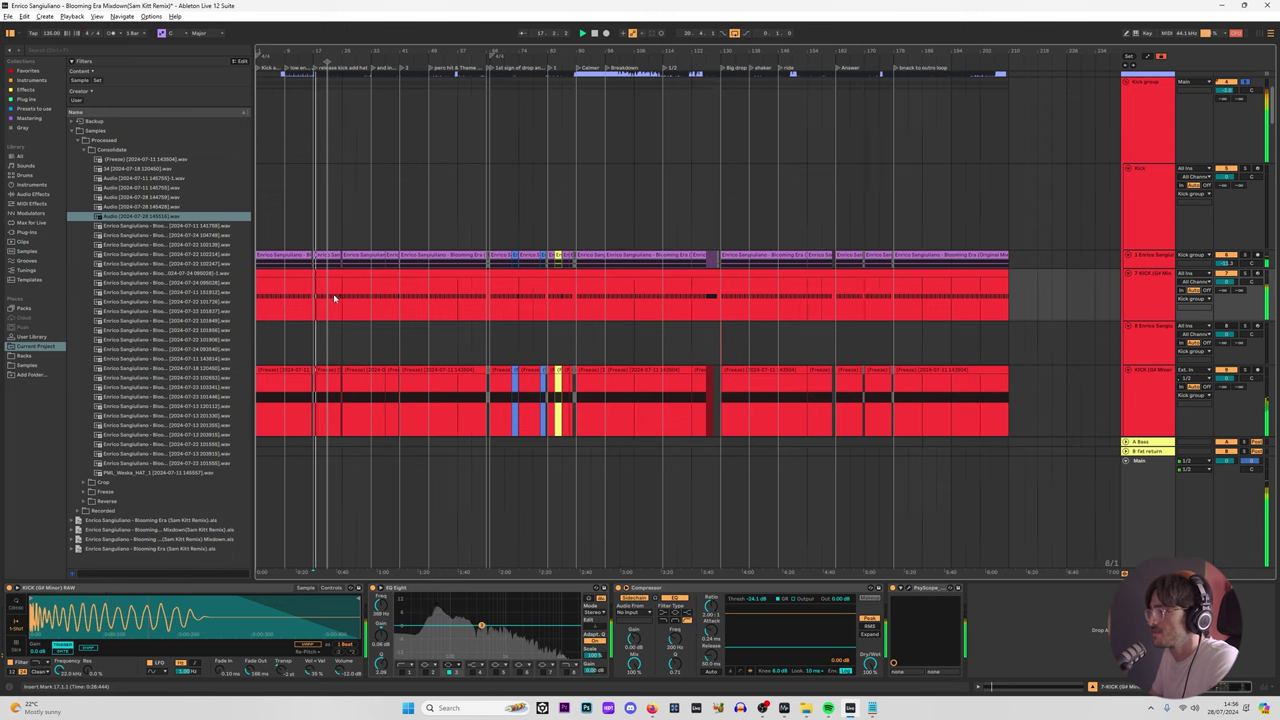
pyautogui.click(345, 292)
pyautogui.scroll(-3, 630, 285)
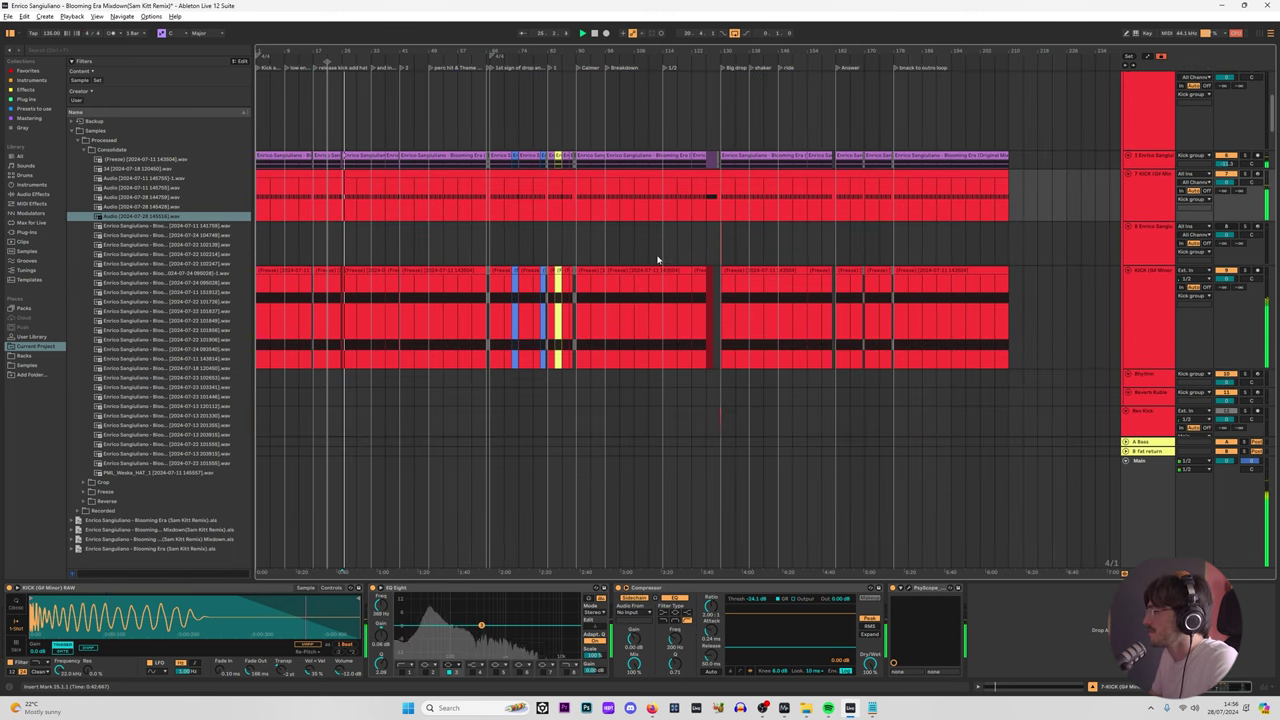
pyautogui.scroll(-3, 700, 260)
pyautogui.scroll(8, 960, 257)
pyautogui.scroll(-11, 1080, 240)
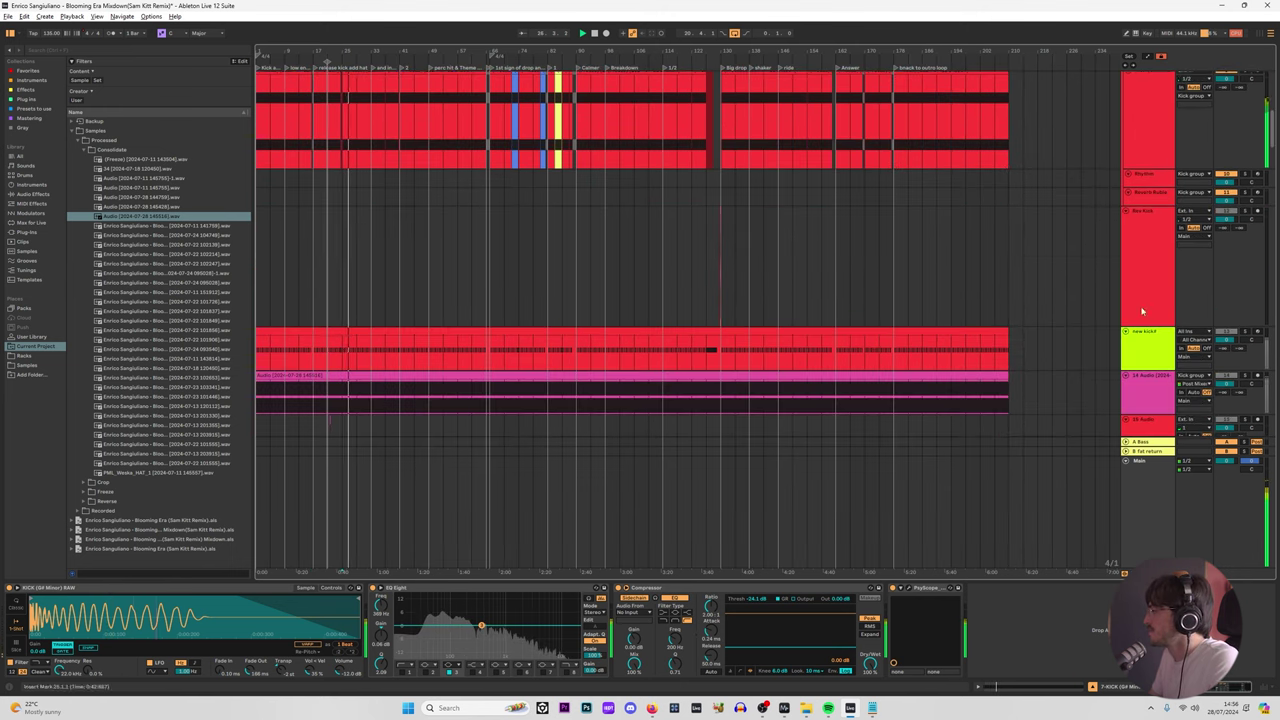
# Step: Raise the volume of the new kick's sampler and normalize the sample's volume while auditioning the soloed track
pyautogui.click(1148, 345)
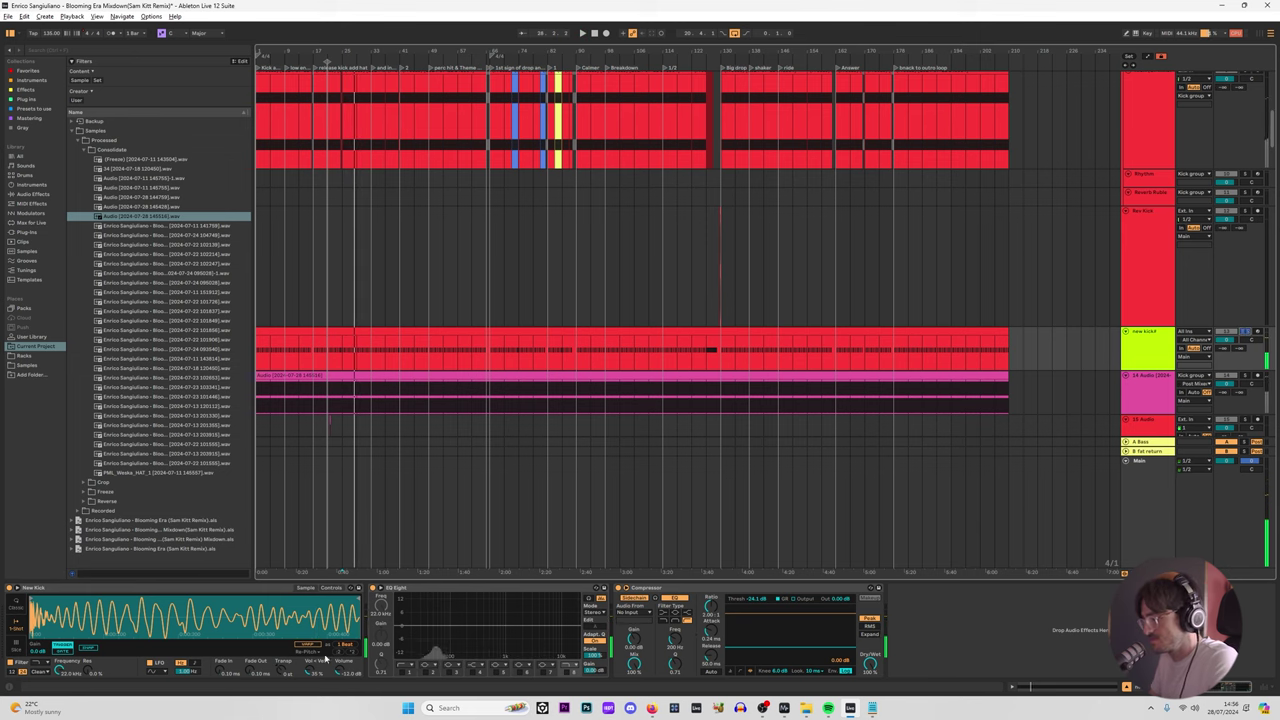
pyautogui.moveTo(348, 668); pyautogui.dragTo(348, 630)
pyautogui.press('space')
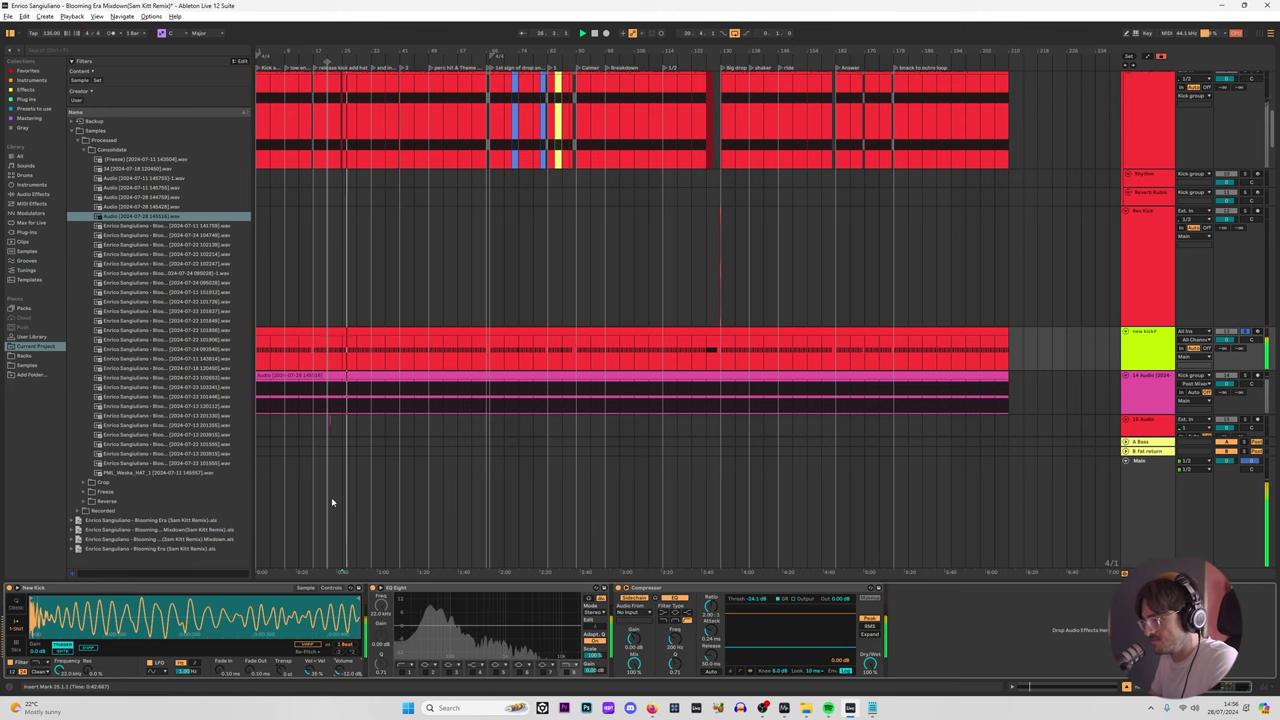
pyautogui.rightClick(118, 628)
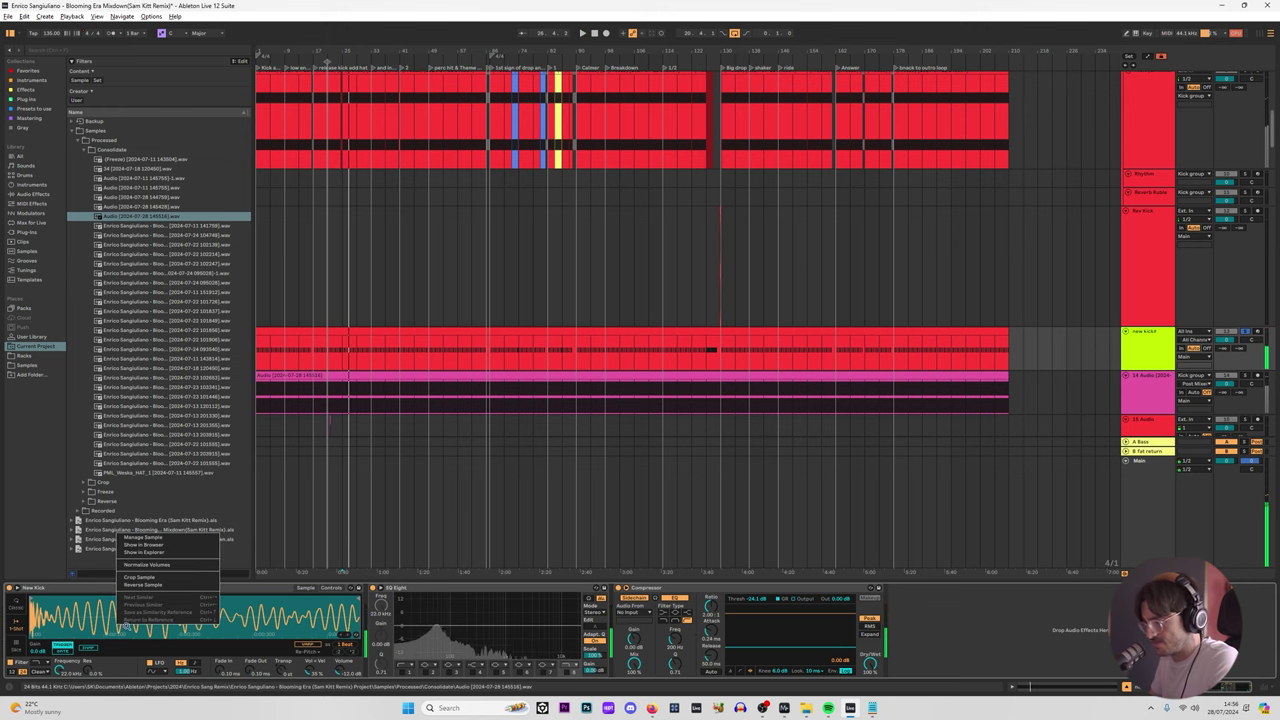
pyautogui.click(170, 565)
pyautogui.press('space')
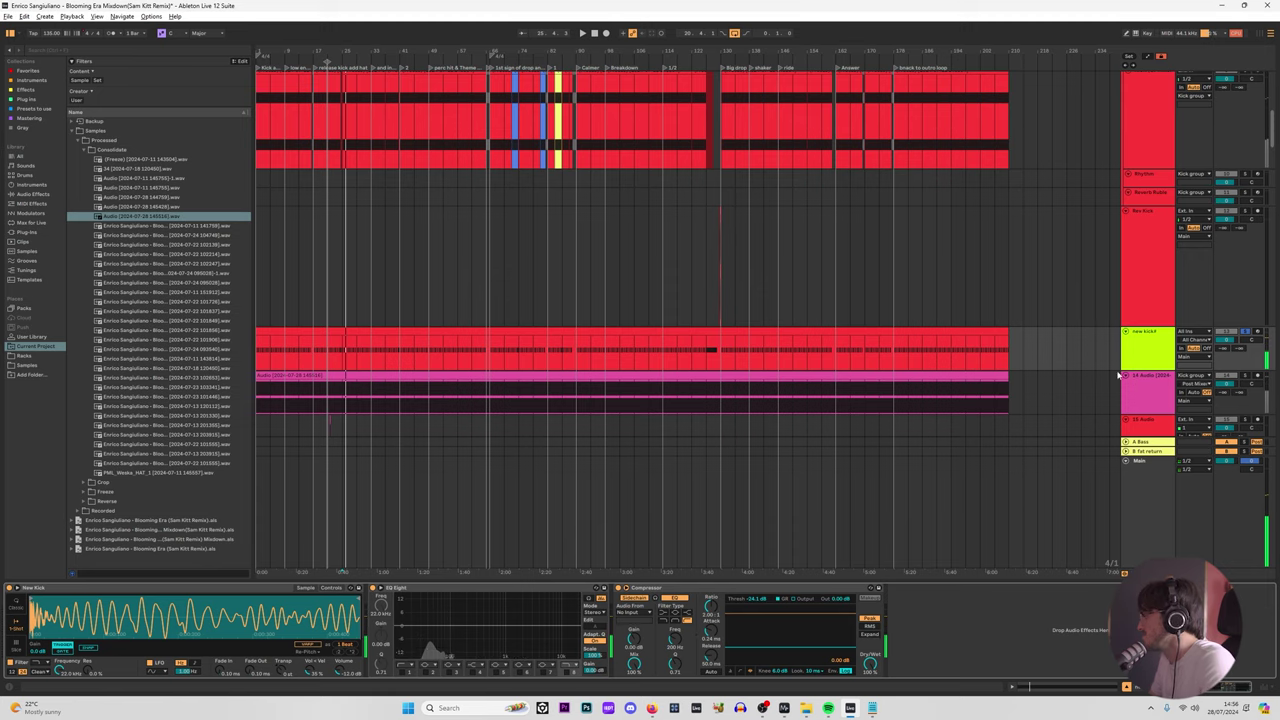
# Step: Play the original Kick group from the Big drop at 130.1.1 and compare it with the soloed new kick track
pyautogui.scroll(10, 845, 299)
pyautogui.click(1152, 132)
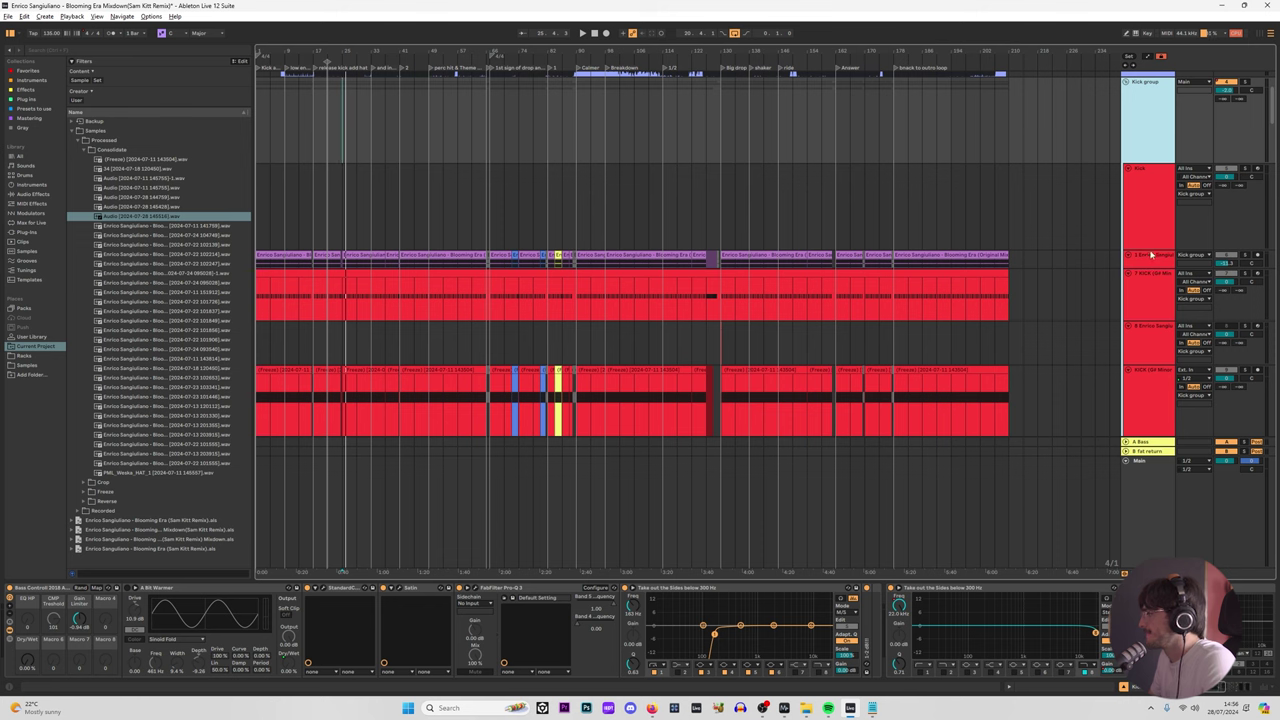
pyautogui.click(719, 297)
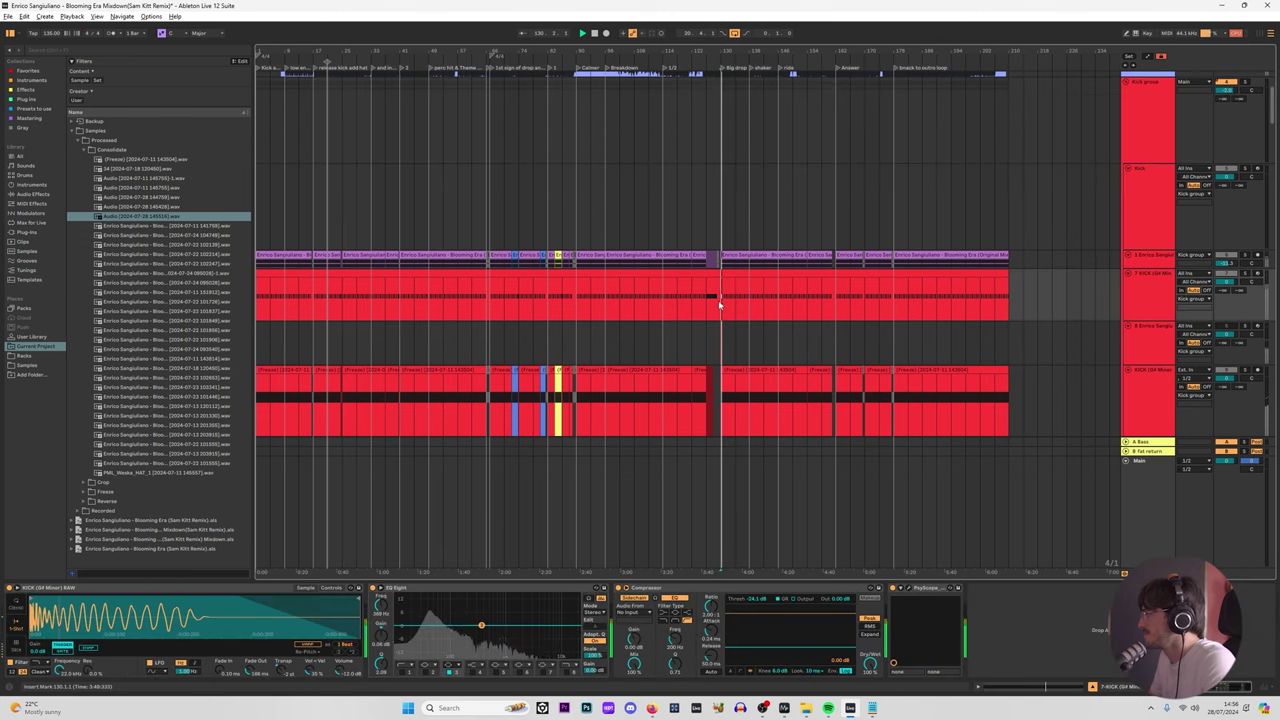
pyautogui.scroll(-4, 1014, 314)
pyautogui.scroll(-3, 1118, 338)
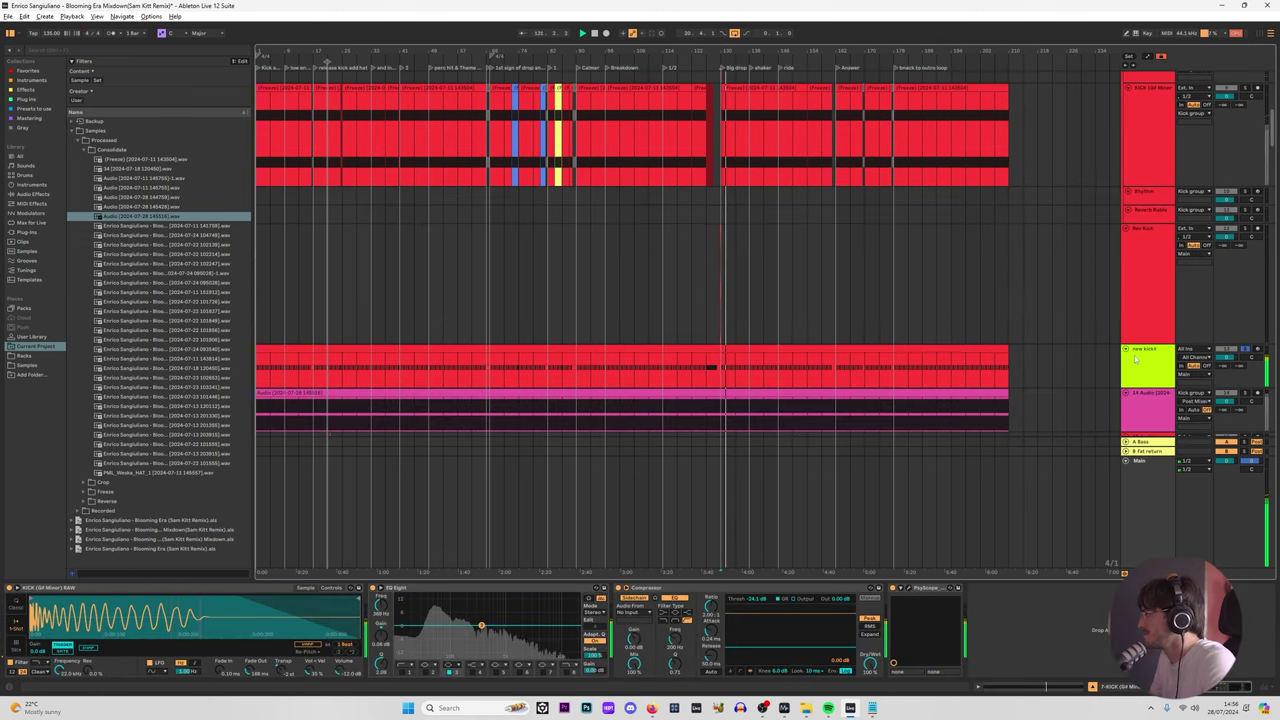
pyautogui.scroll(-1, 866, 379)
pyautogui.scroll(-1, 866, 379)
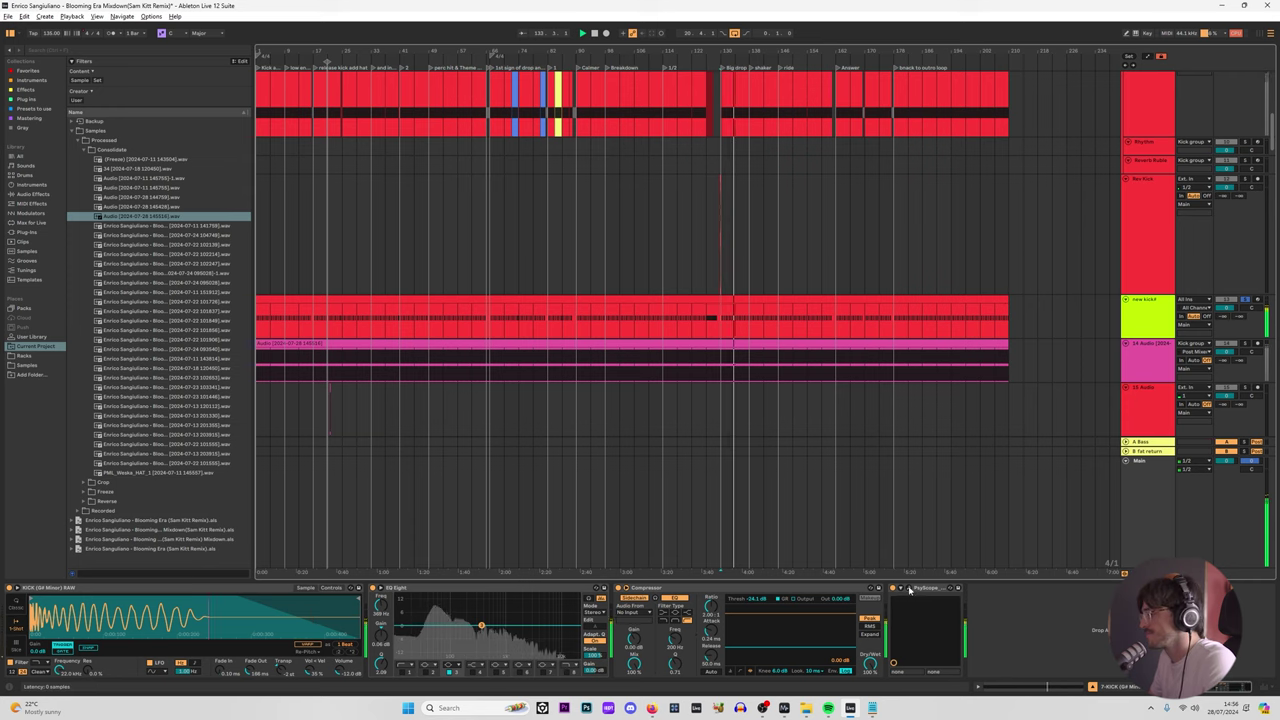
pyautogui.press('space')
# Step: Solo track 14 Audio with the looped consolidated kick and play it from 130.1.1
pyautogui.click(720, 323)
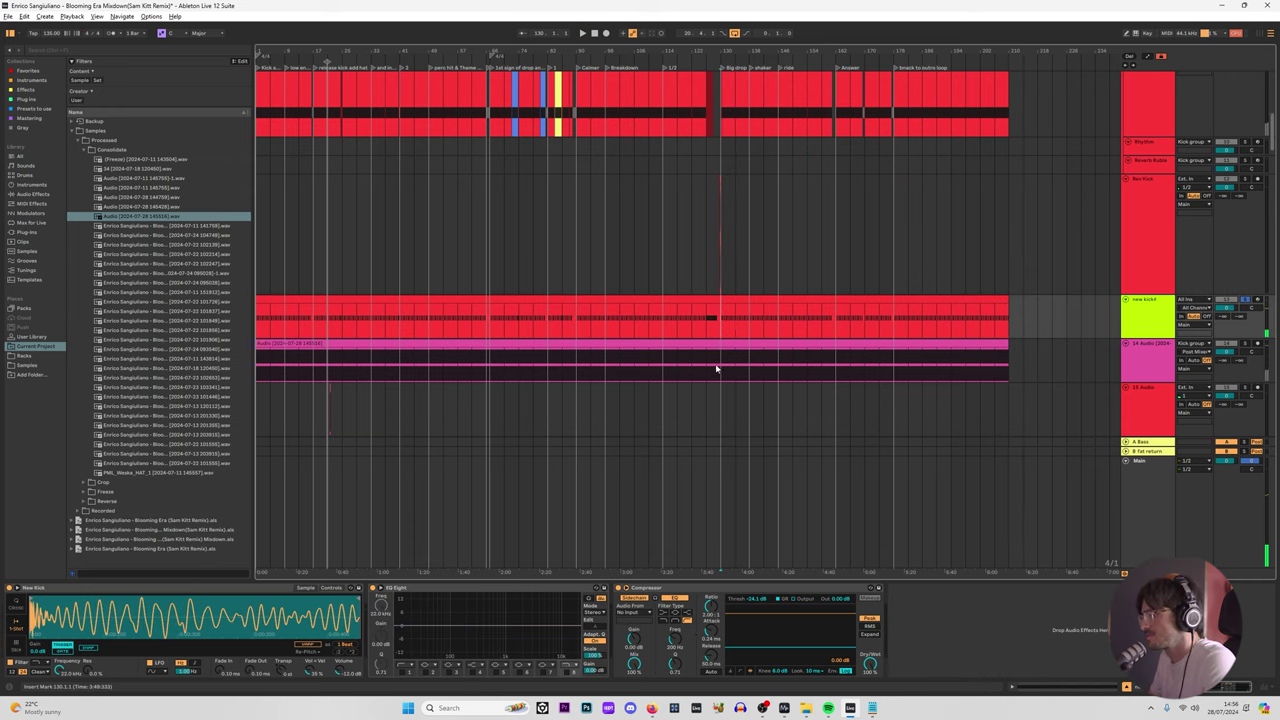
pyautogui.click(717, 370)
pyautogui.press('s')
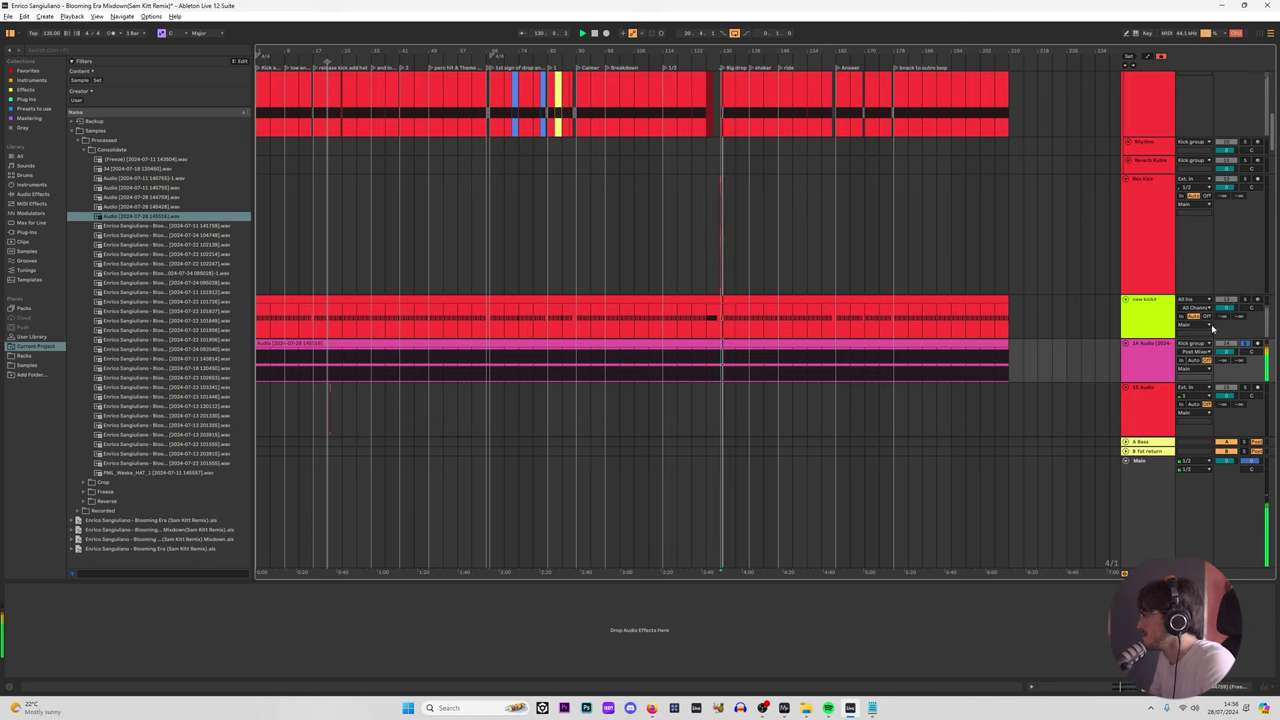
pyautogui.scroll(3, 1163, 361)
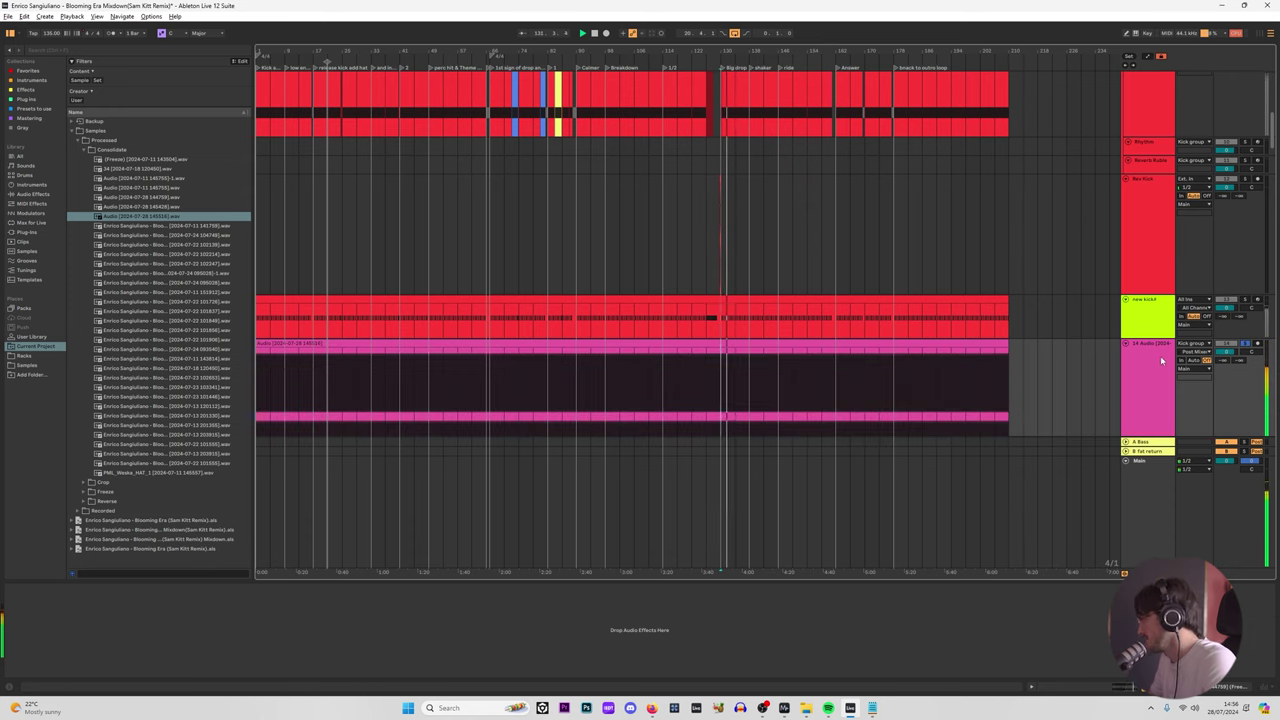
pyautogui.scroll(1, 1240, 364)
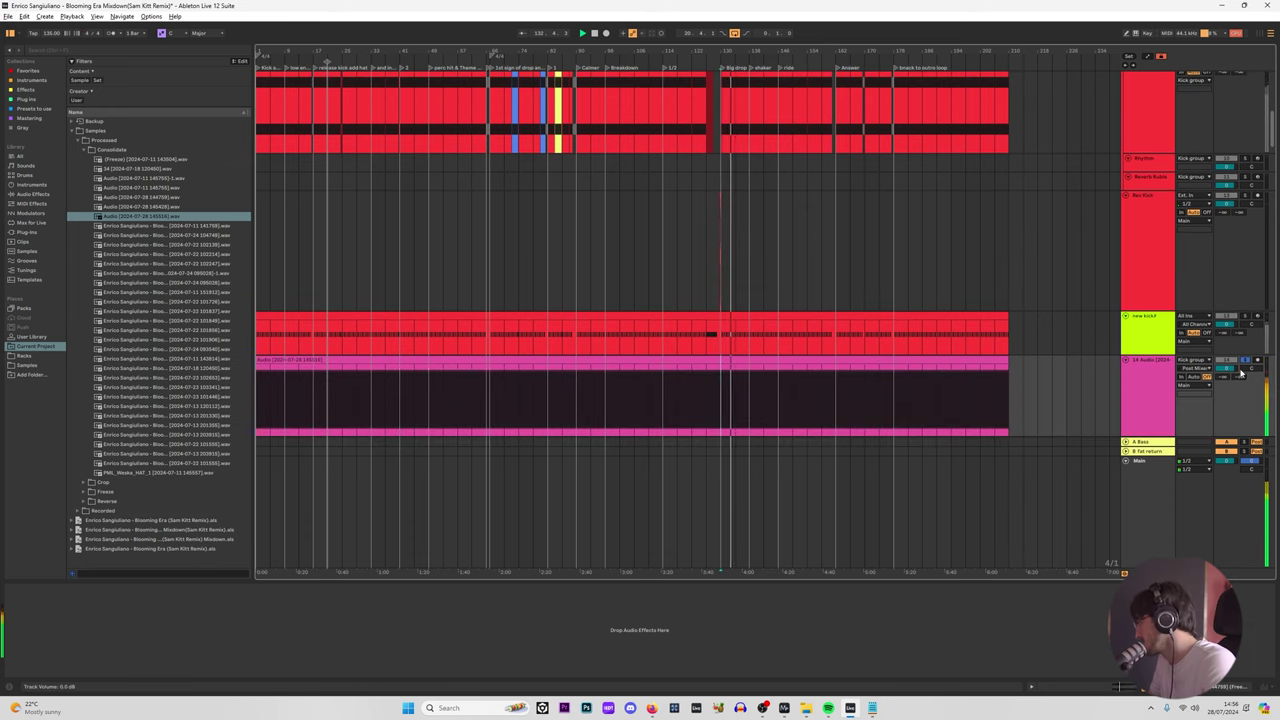
# Step: Move the solo back to the Kick group and play it again from 130.1.1 to compare the kicks
pyautogui.click(1152, 177)
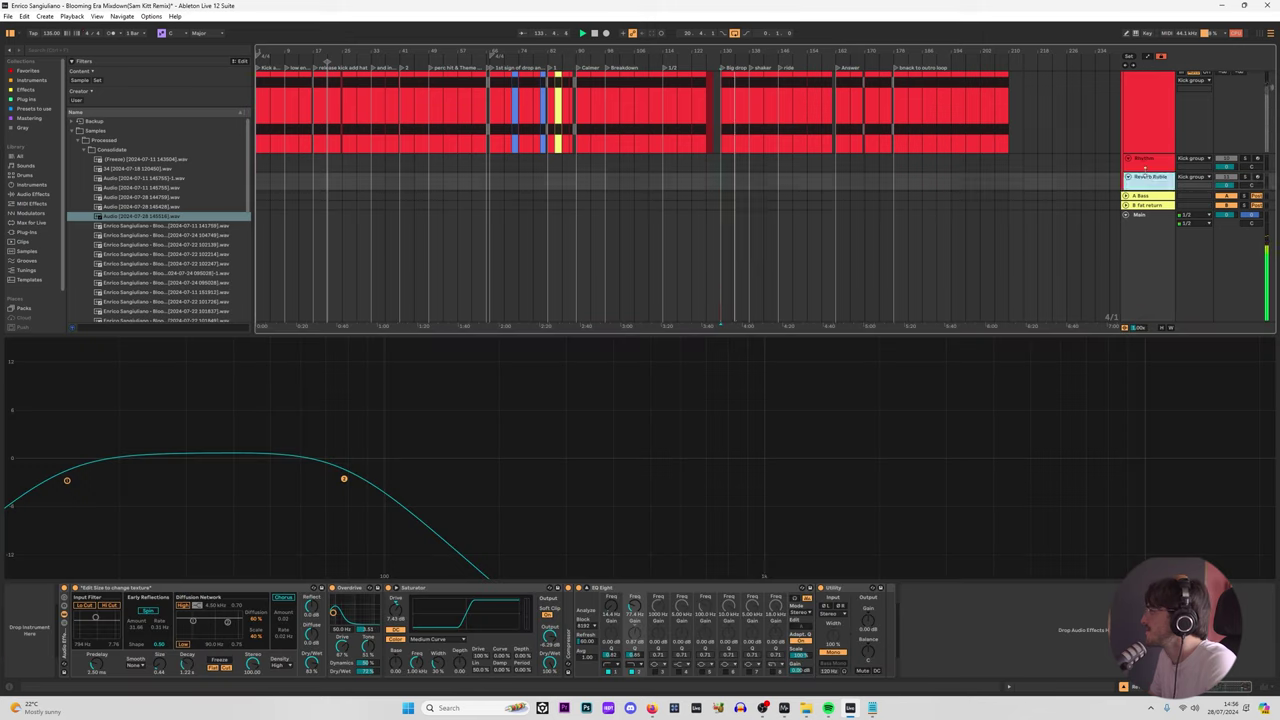
pyautogui.scroll(8, 1153, 162)
pyautogui.doubleClick(1102, 370)
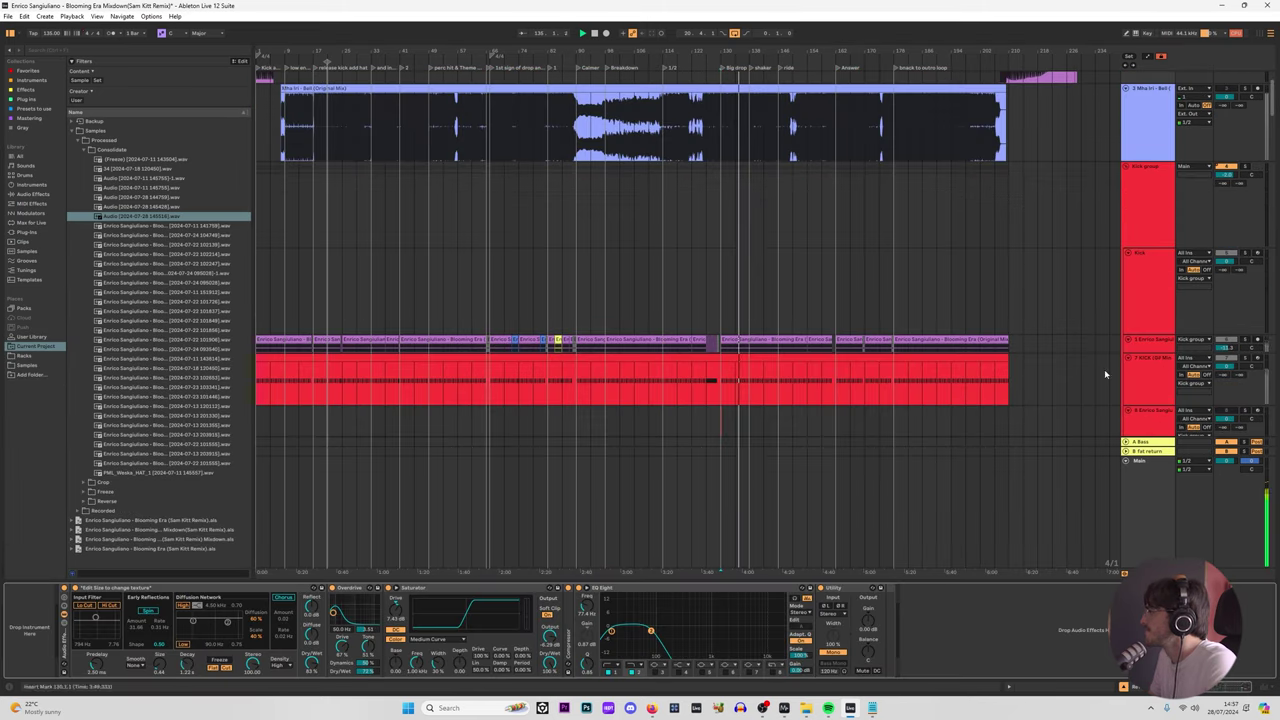
pyautogui.click(1147, 215)
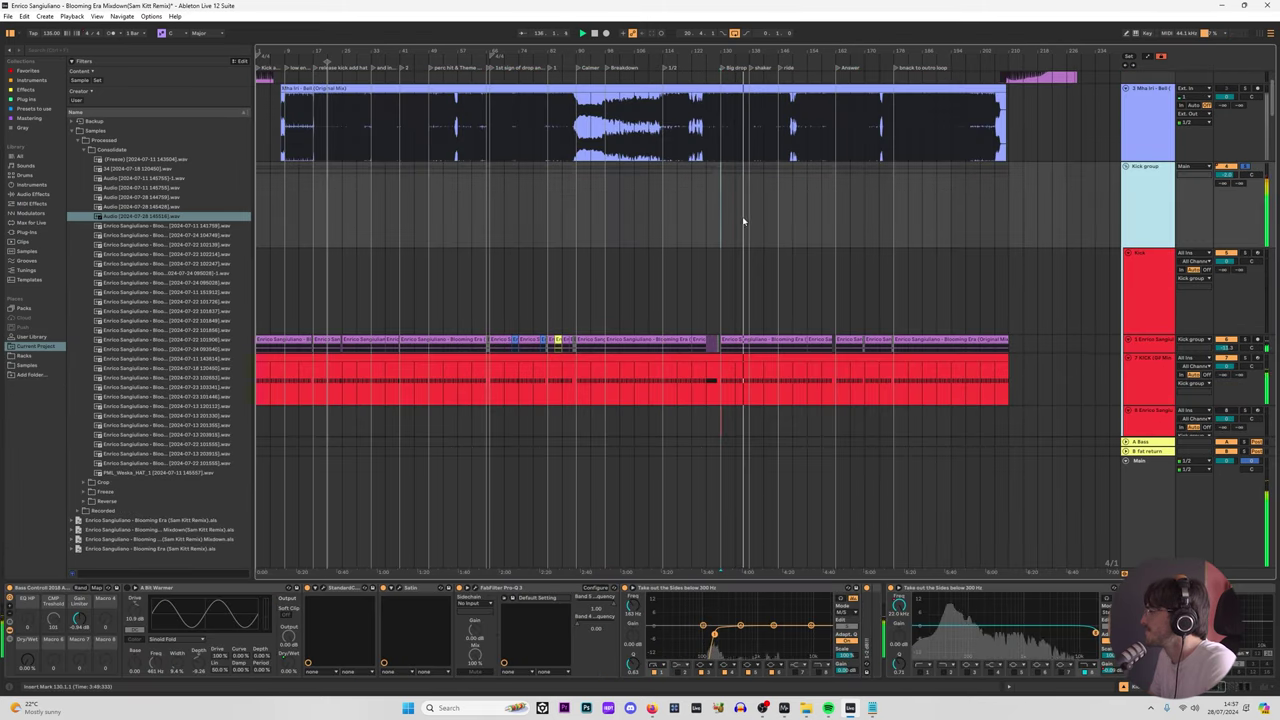
pyautogui.scroll(-3, 940, 240)
pyautogui.scroll(-7, 1129, 306)
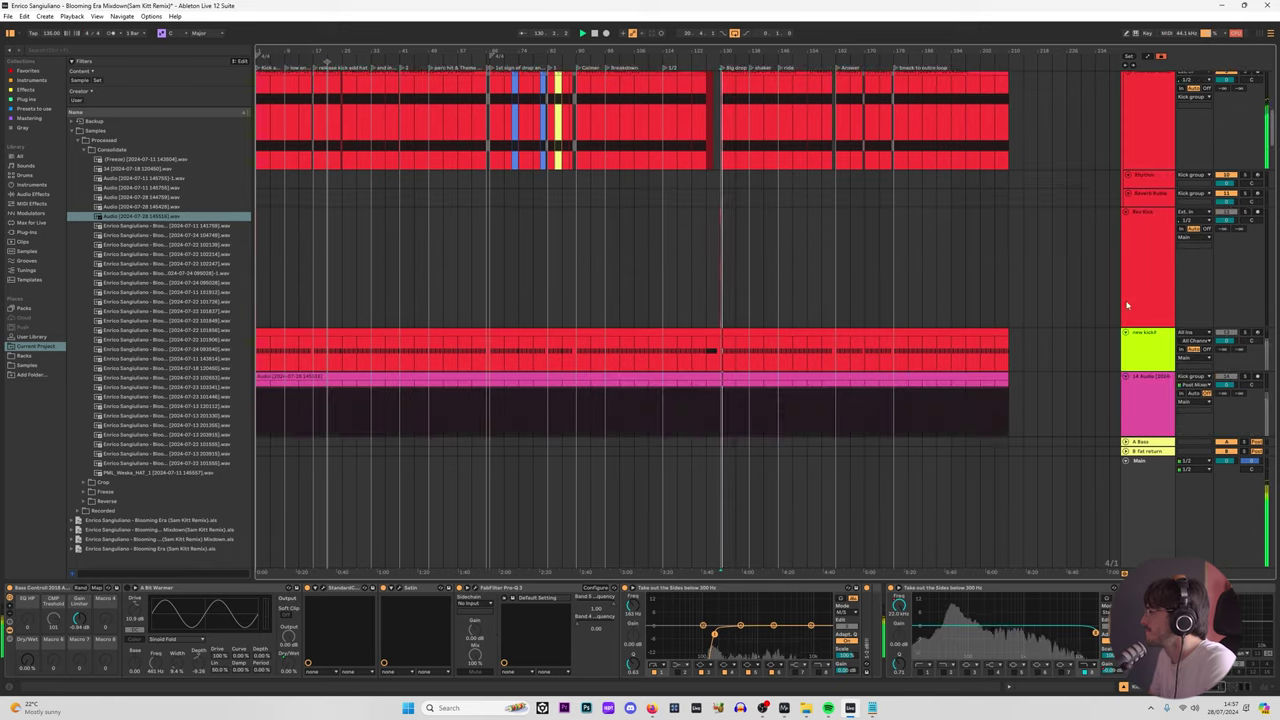
pyautogui.scroll(8, 891, 246)
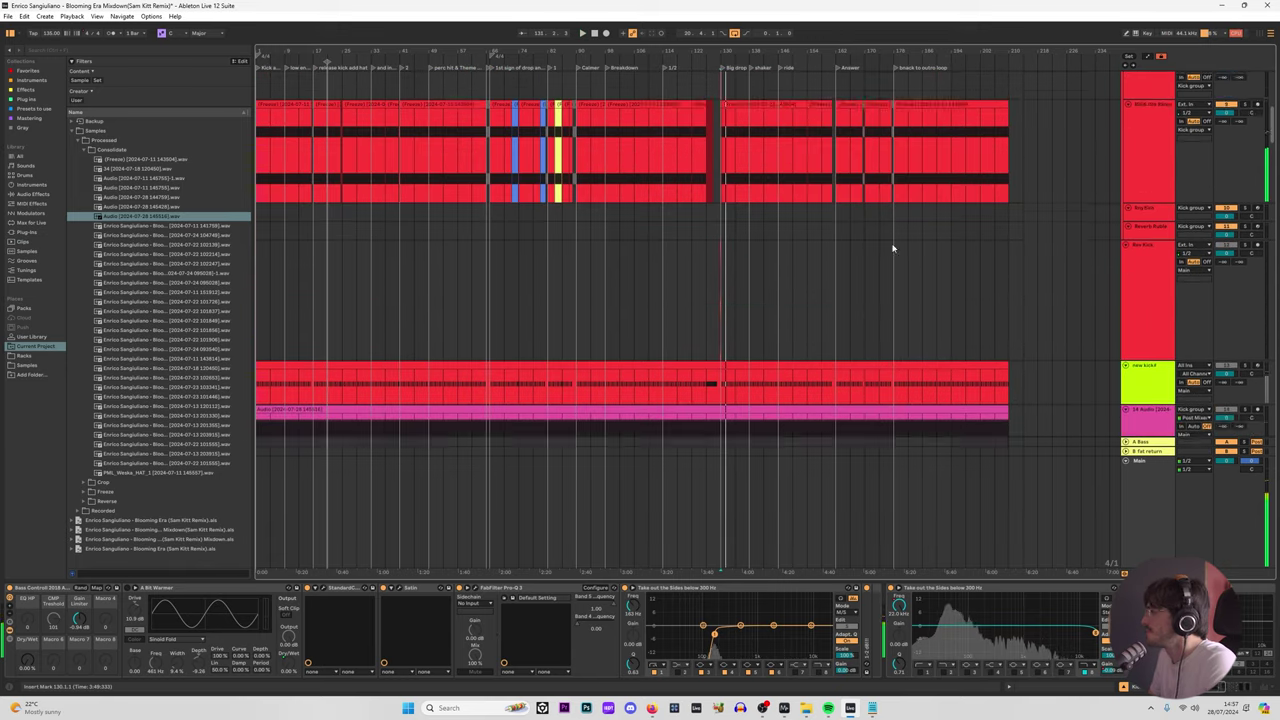
# Step: Select the frozen kick clip at the Big drop and audition the whole Kick group soloed from 130.1.1
pyautogui.scroll(5, 720, 160)
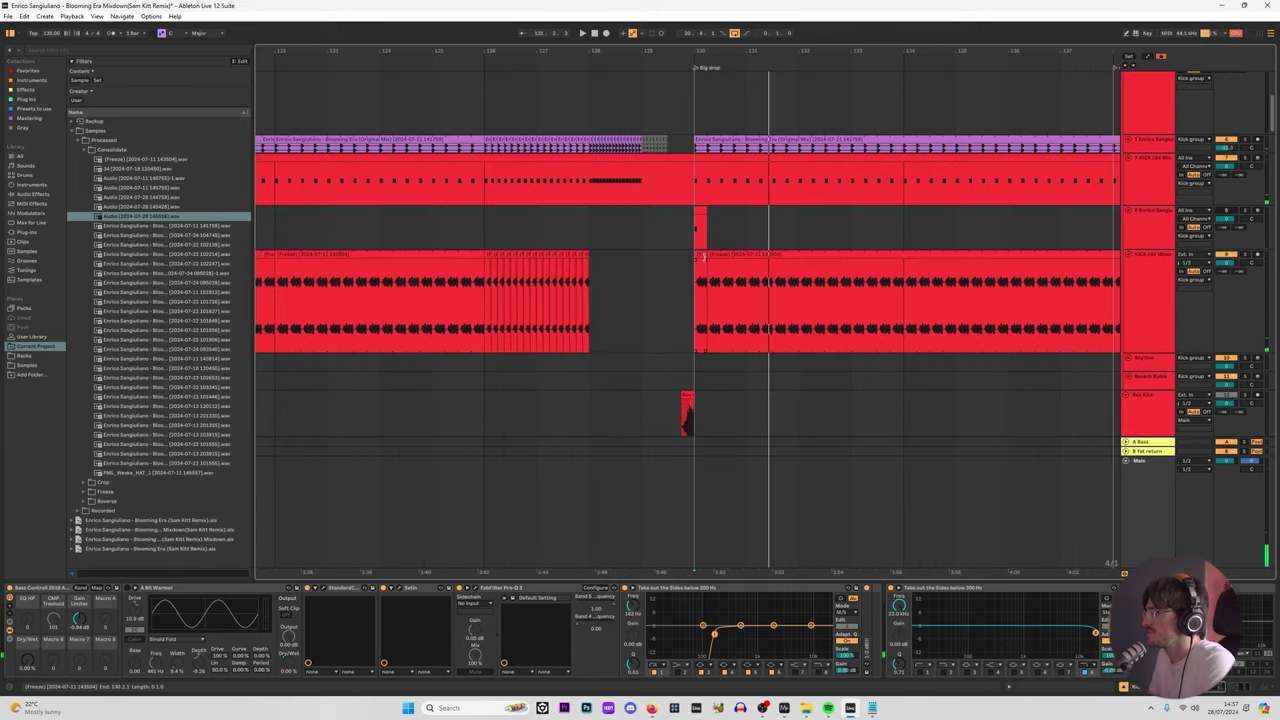
pyautogui.click(706, 256)
pyautogui.scroll(4, 680, 205)
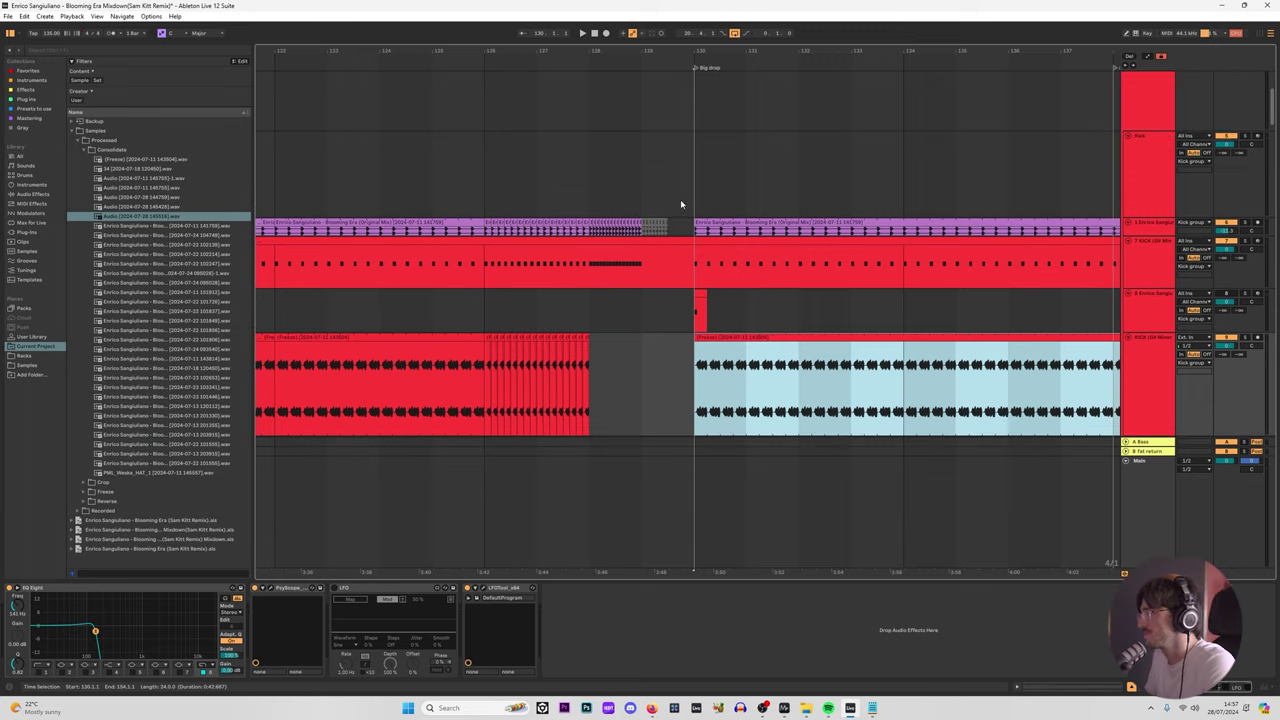
pyautogui.click(1136, 170)
pyautogui.press('space')
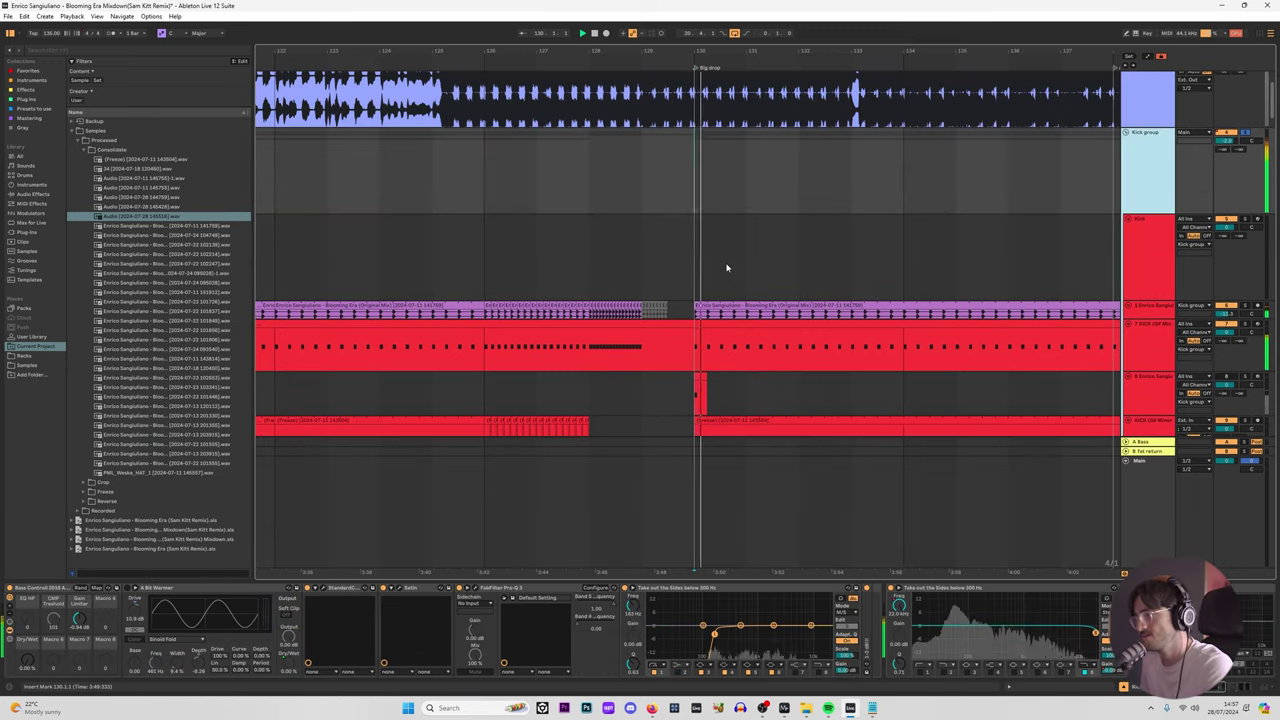
pyautogui.press('space')
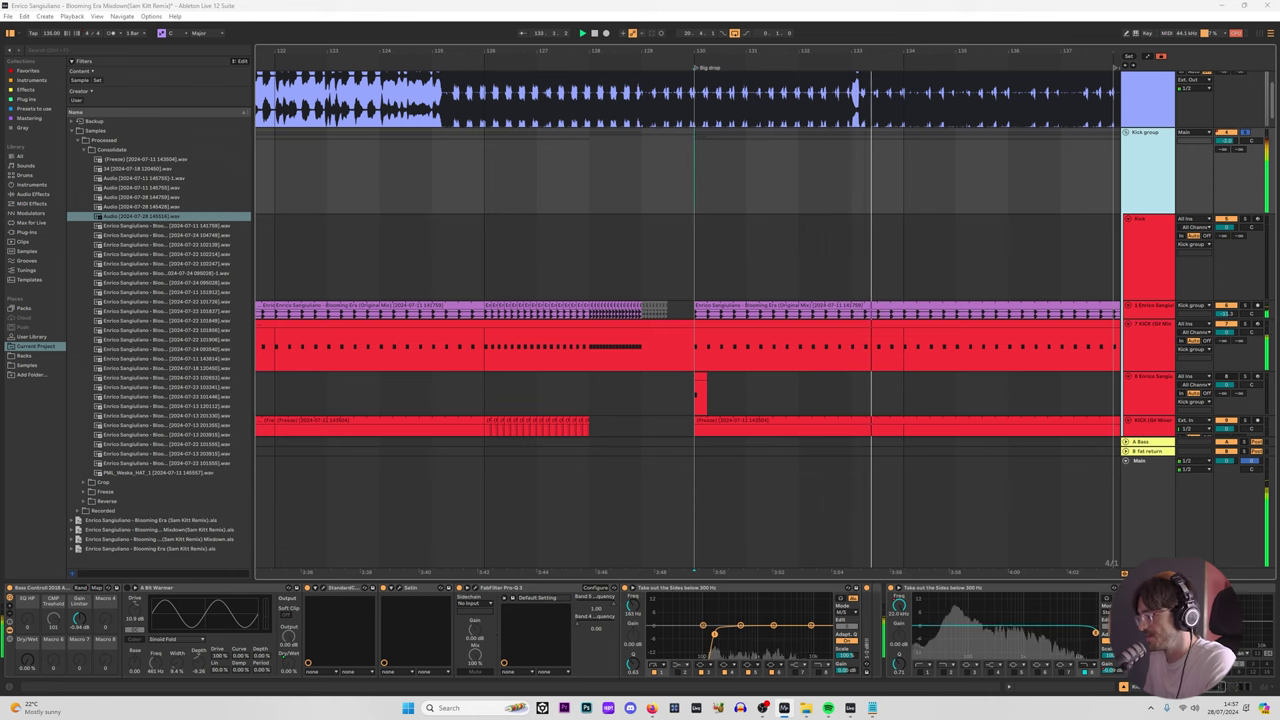
# Step: Inspect the kick clips at the Big drop, then solo the new kick track and play it from 130.1.1 and bar 126
pyautogui.scroll(-2, 717, 467)
pyautogui.scroll(-1, 710, 400)
pyautogui.keyDown('ctrl'); pyautogui.scroll(10, 718, 311); pyautogui.keyUp('ctrl')
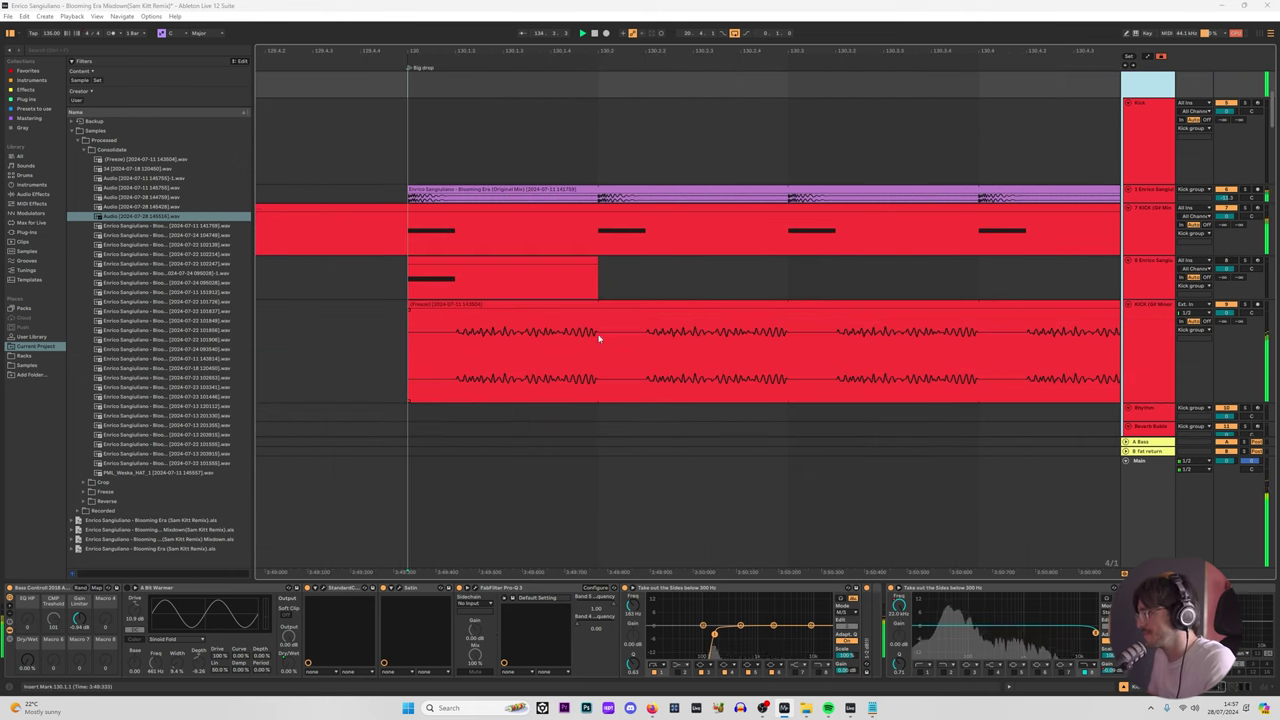
pyautogui.scroll(-1, 585, 338)
pyautogui.keyDown('ctrl'); pyautogui.scroll(-10, 674, 303); pyautogui.keyUp('ctrl')
pyautogui.scroll(-5, 683, 297)
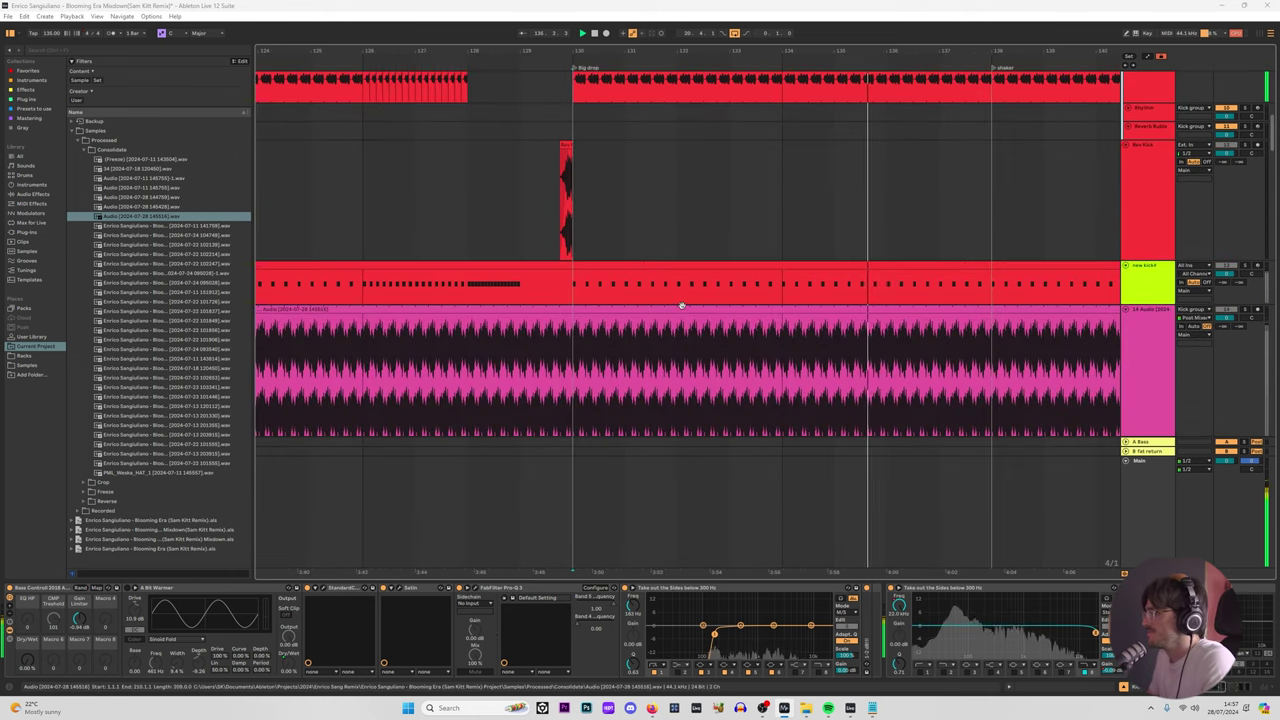
pyautogui.click(586, 186)
pyautogui.press('s')
pyautogui.press('space')
pyautogui.press('space')
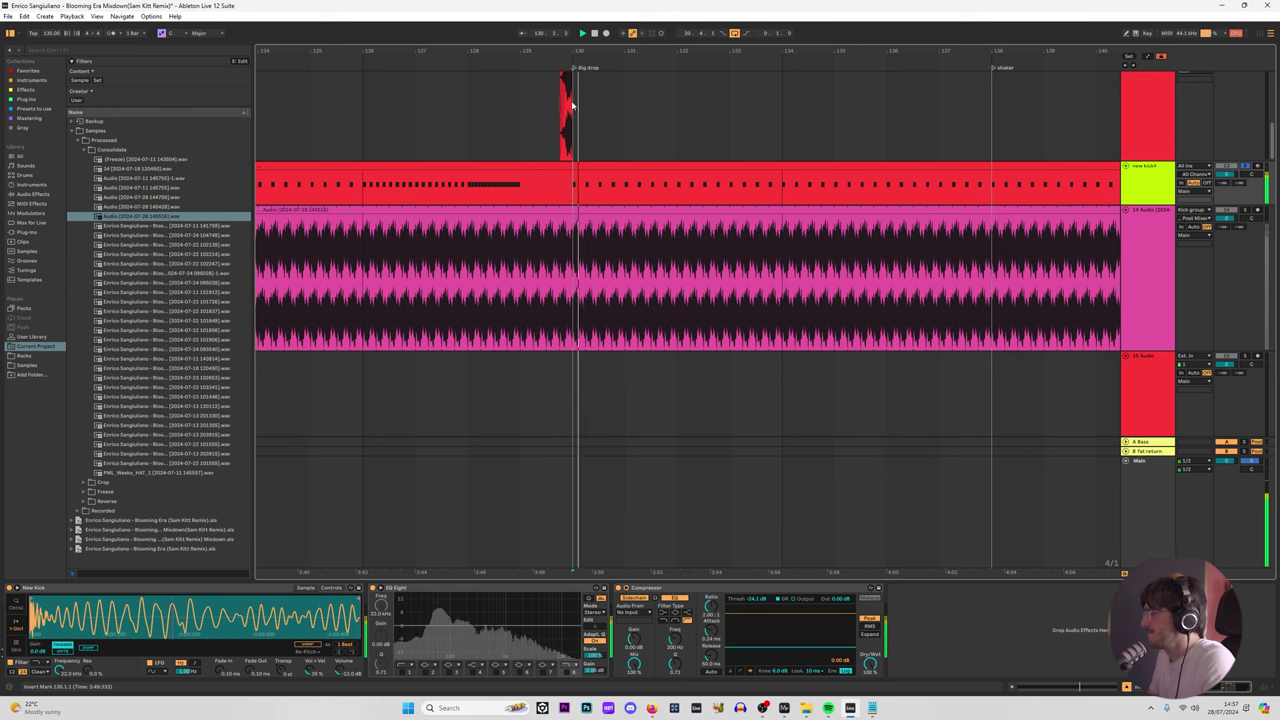
pyautogui.click(362, 187)
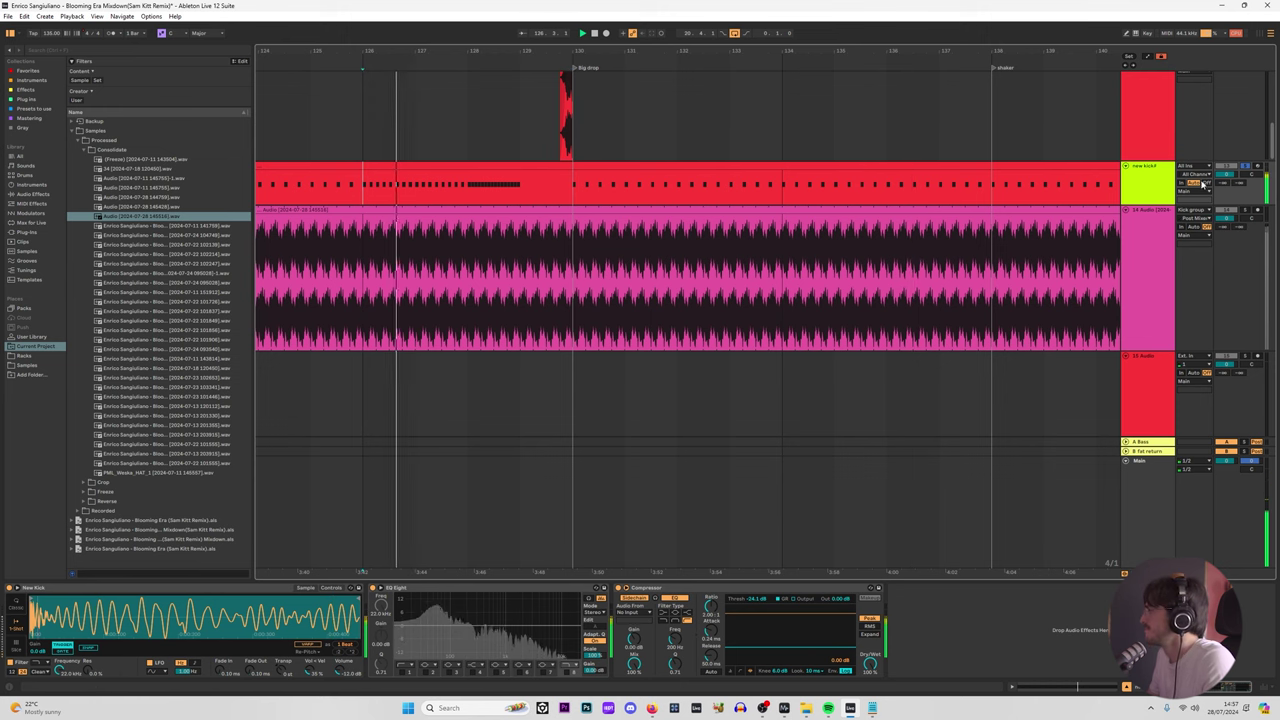
# Step: Raise the velocity of all notes in the new kick's MIDI clip to 127
pyautogui.click(1155, 177)
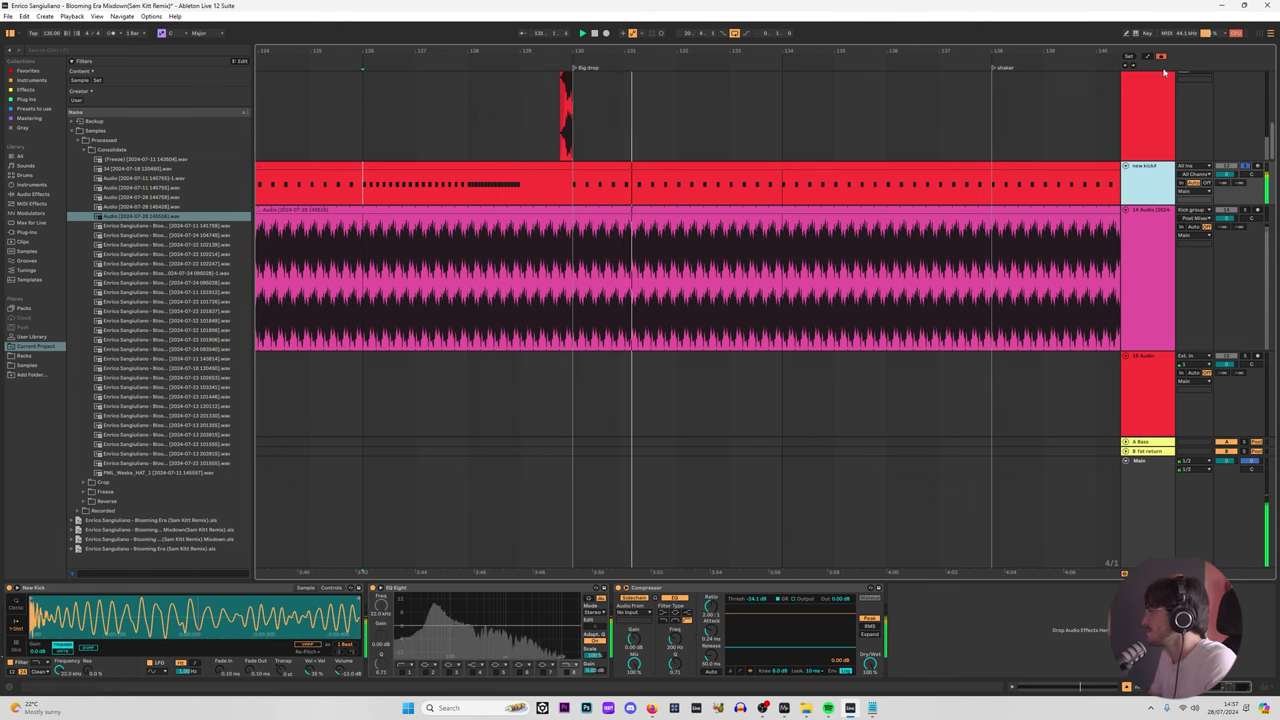
pyautogui.scroll(3, 1137, 212)
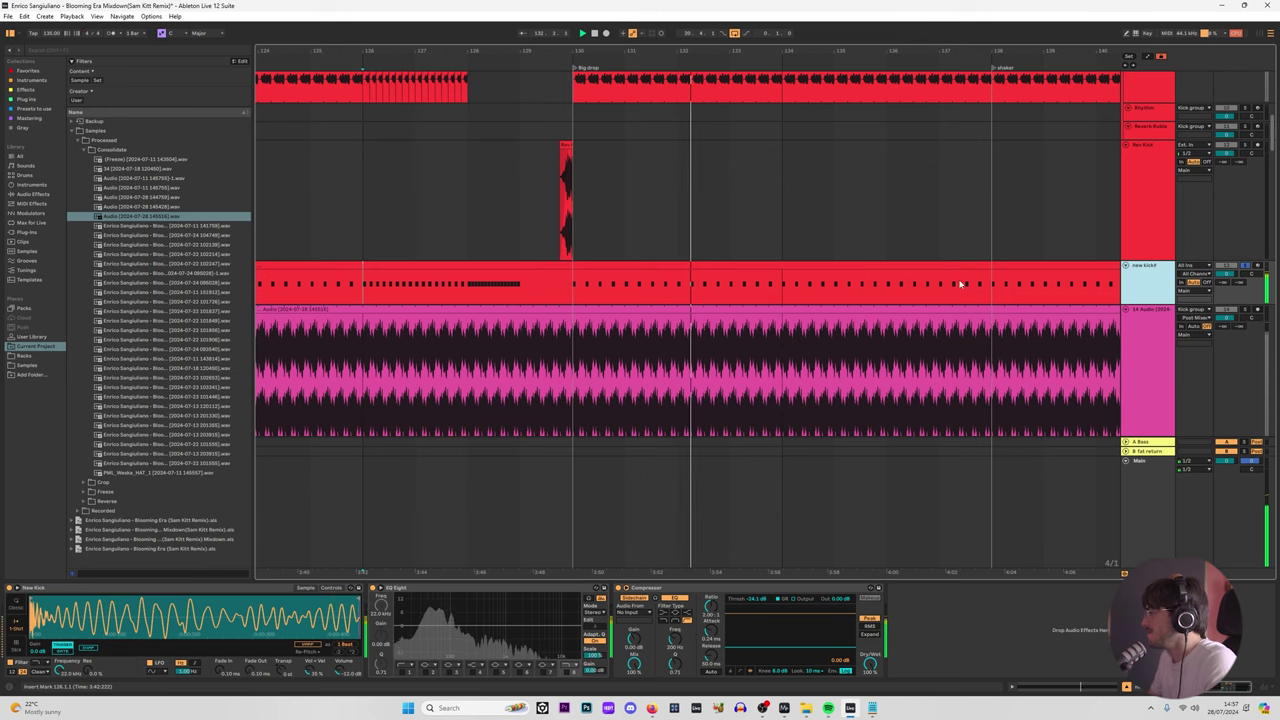
pyautogui.doubleClick(1026, 268)
pyautogui.hotkey('ctrl', 'a')
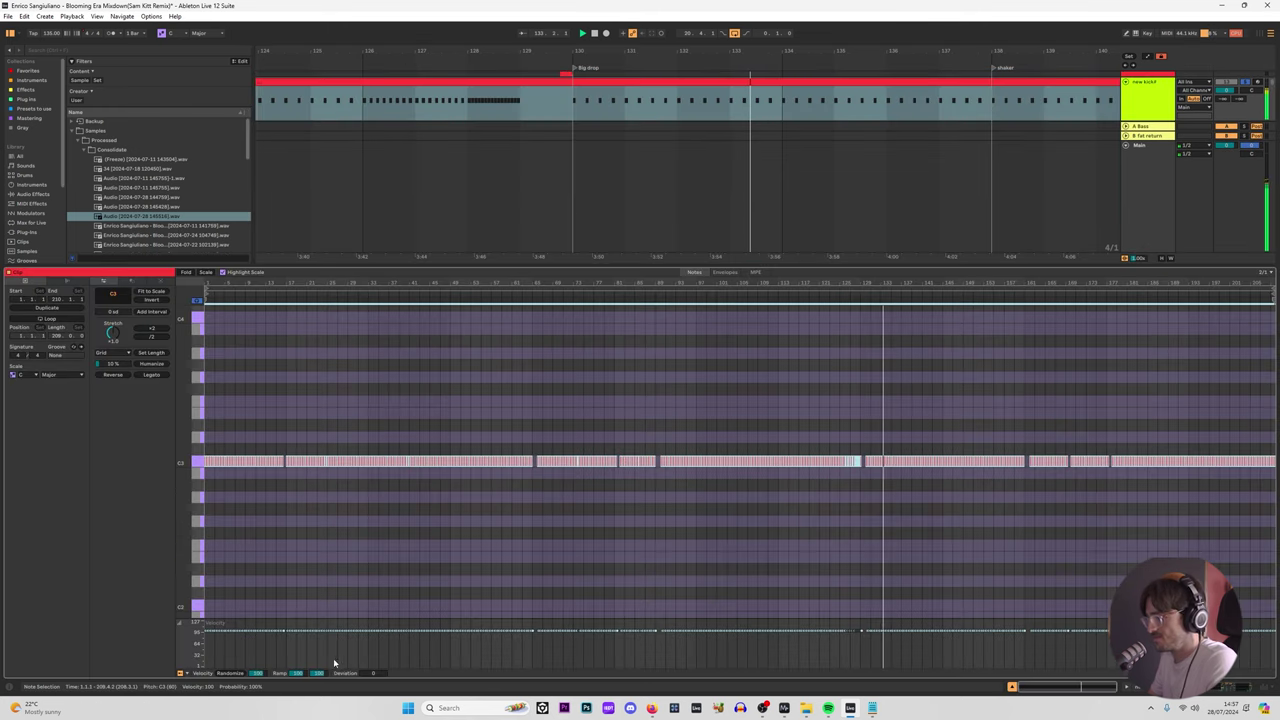
pyautogui.moveTo(320, 637); pyautogui.dragTo(324, 620)
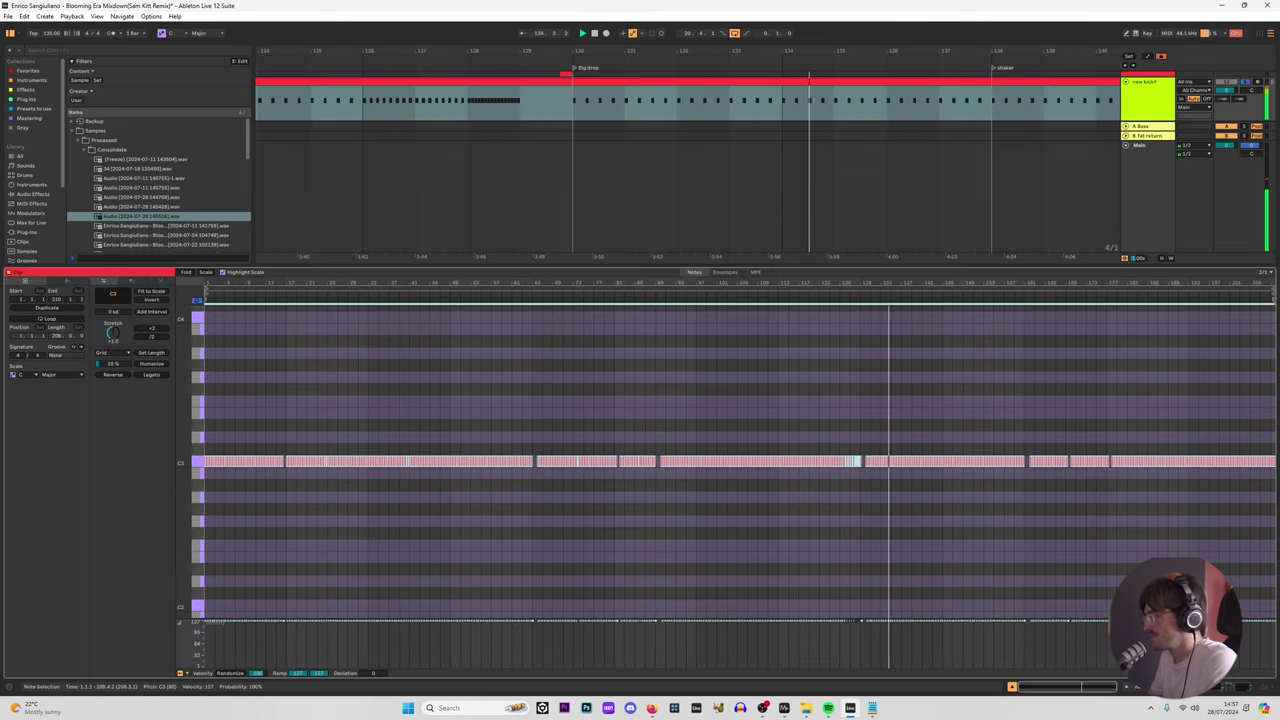
pyautogui.click(1011, 688)
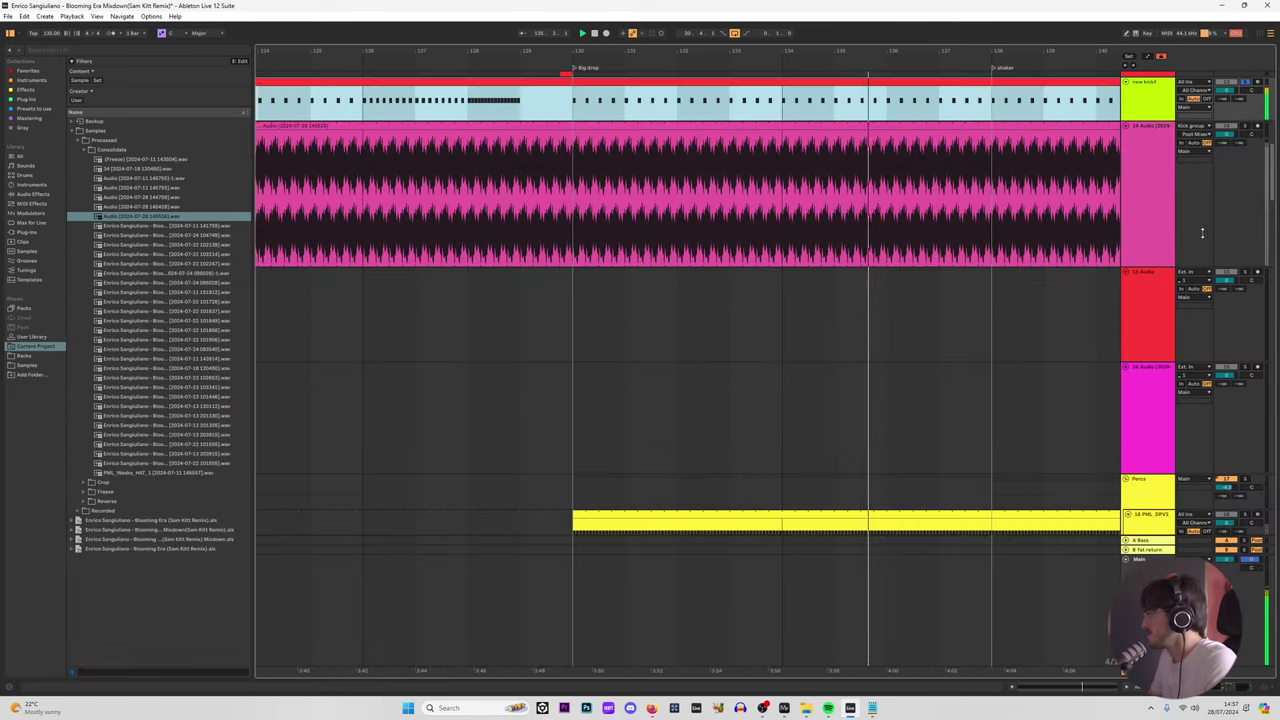
# Step: Raise the volume of the new kick's Simpler and play it soloed from the start against track 14 Audio
pyautogui.scroll(1, 1203, 234)
pyautogui.click(1246, 210)
pyautogui.scroll(1, 1246, 212)
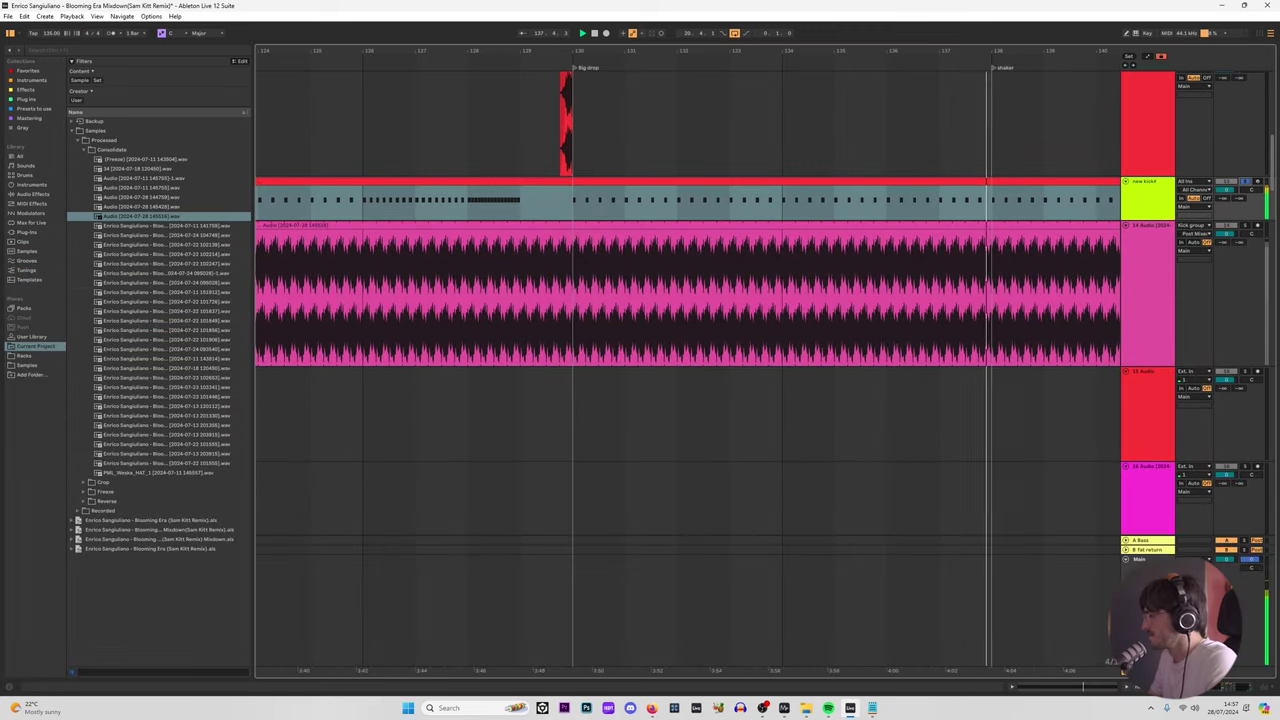
pyautogui.click(1127, 687)
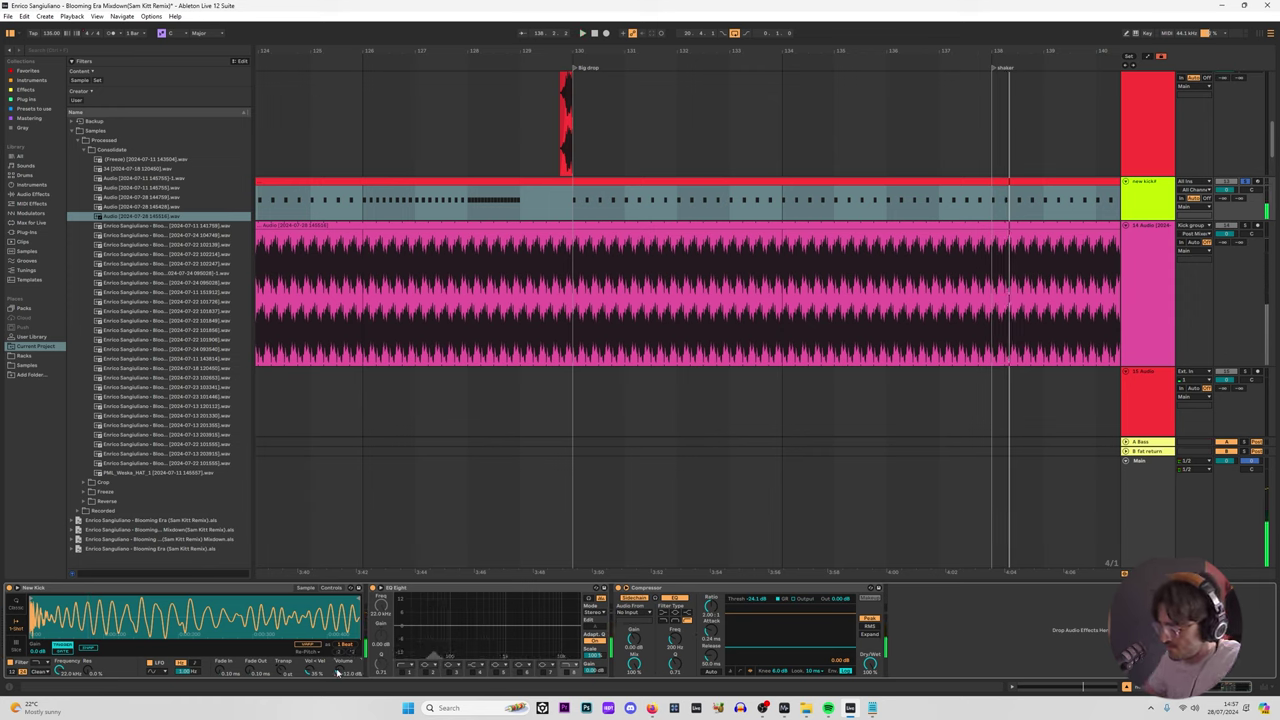
pyautogui.press('space')
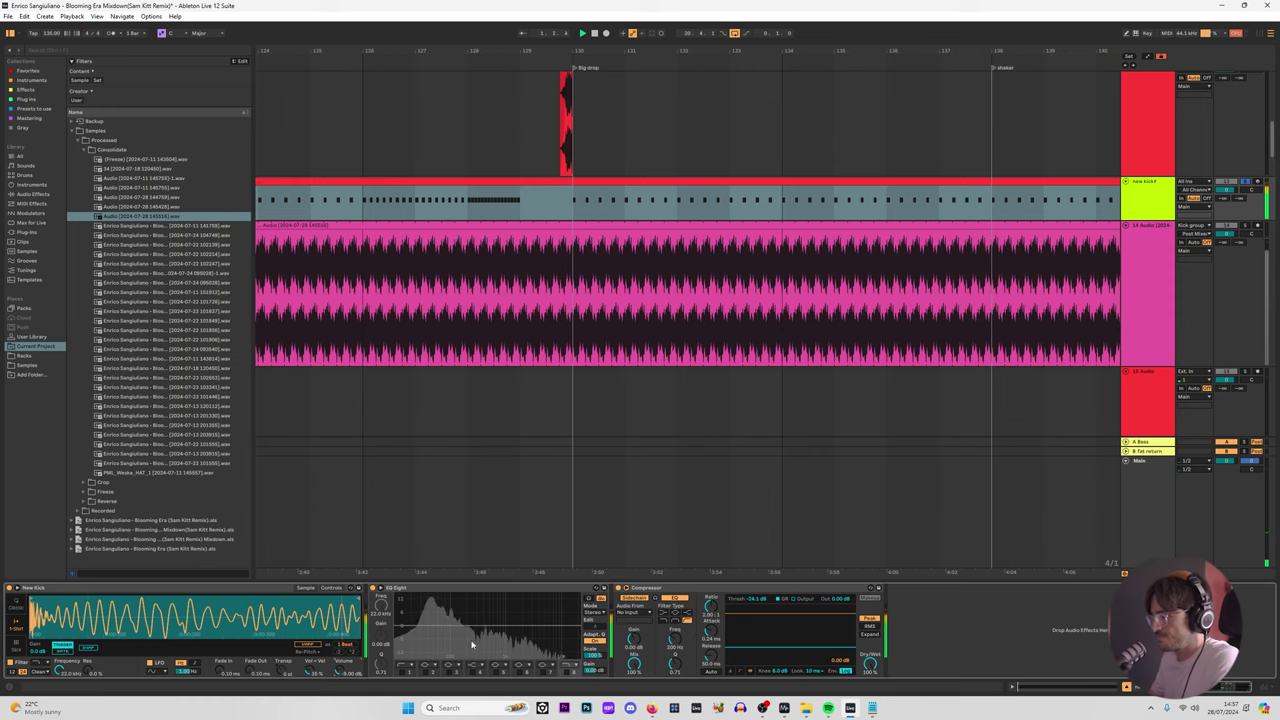
pyautogui.click(1247, 228)
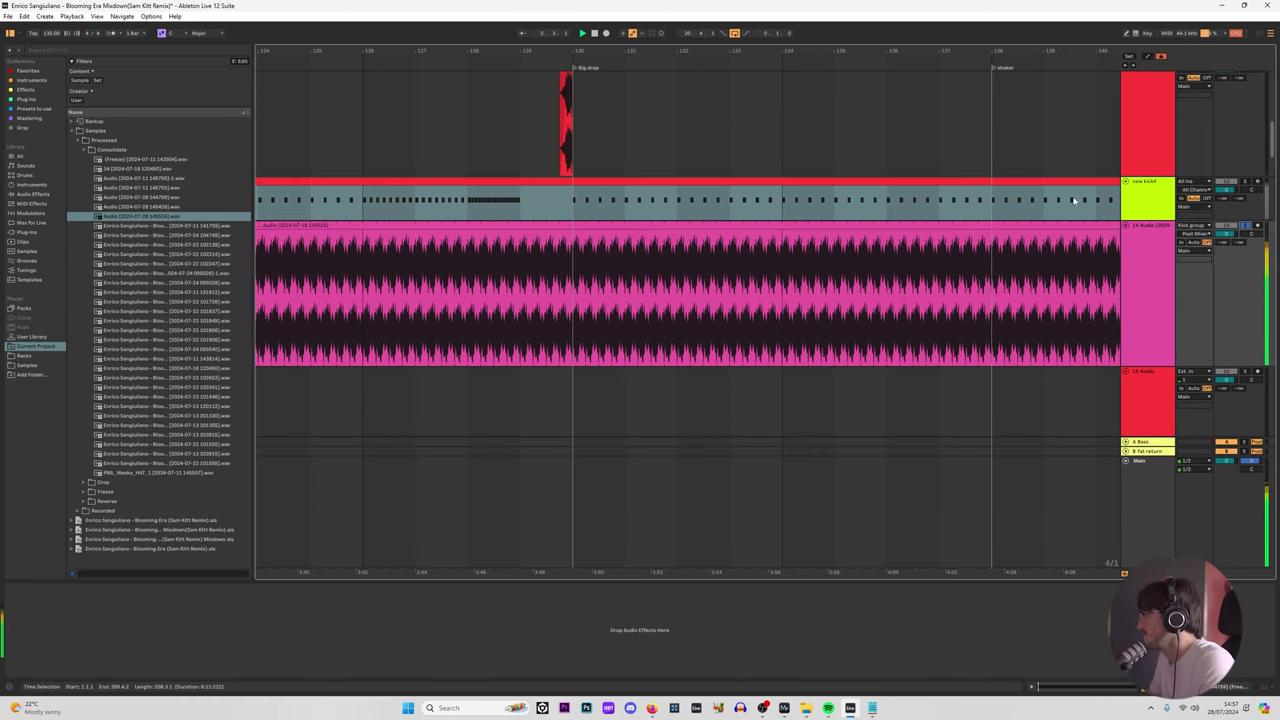
# Step: Loop the four bars from 130.1.1 and switch the solo between the new kick and track 14 Audio to compare them
pyautogui.click(1003, 193)
pyautogui.press('space')
pyautogui.moveTo(576, 204); pyautogui.dragTo(781, 205)
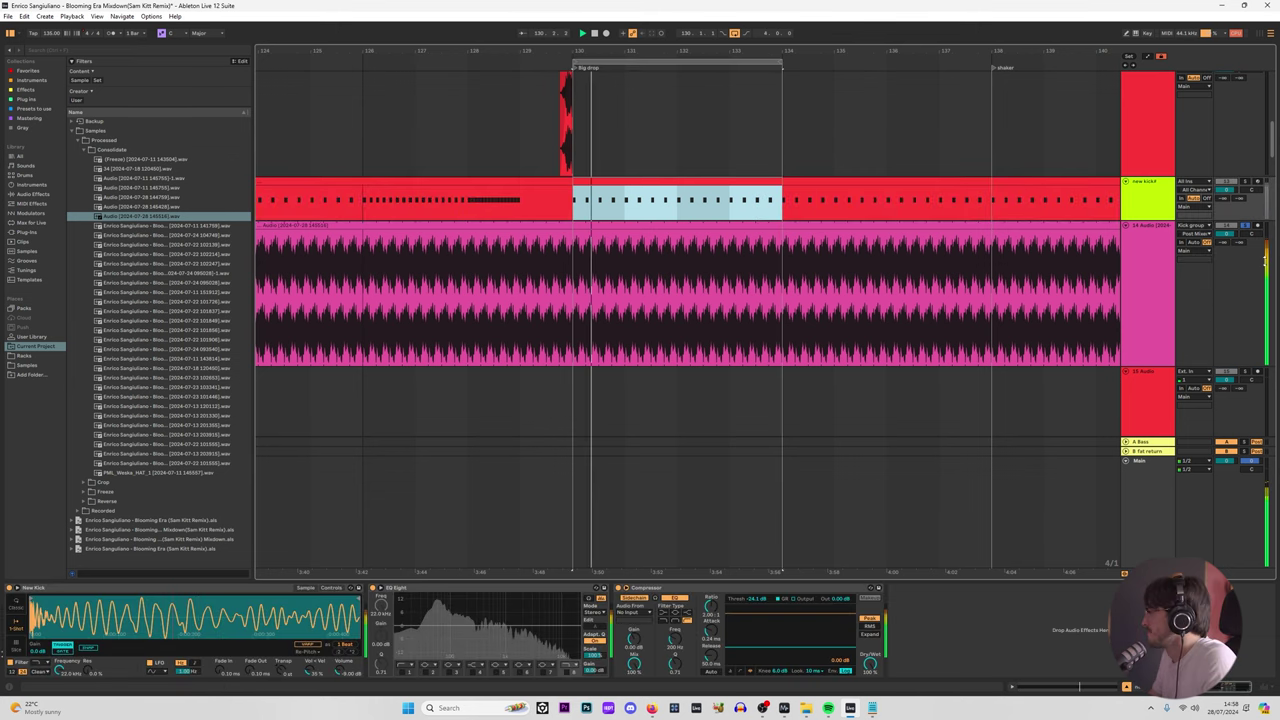
pyautogui.click(1246, 182)
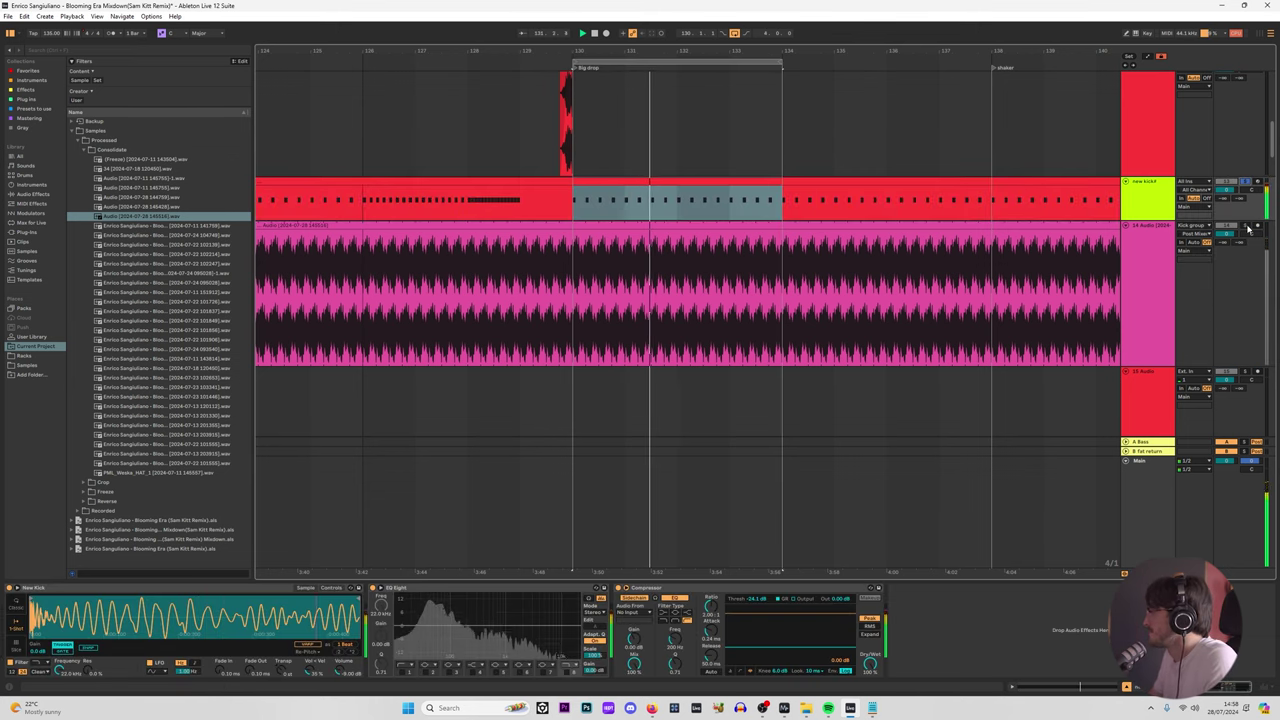
pyautogui.click(1247, 227)
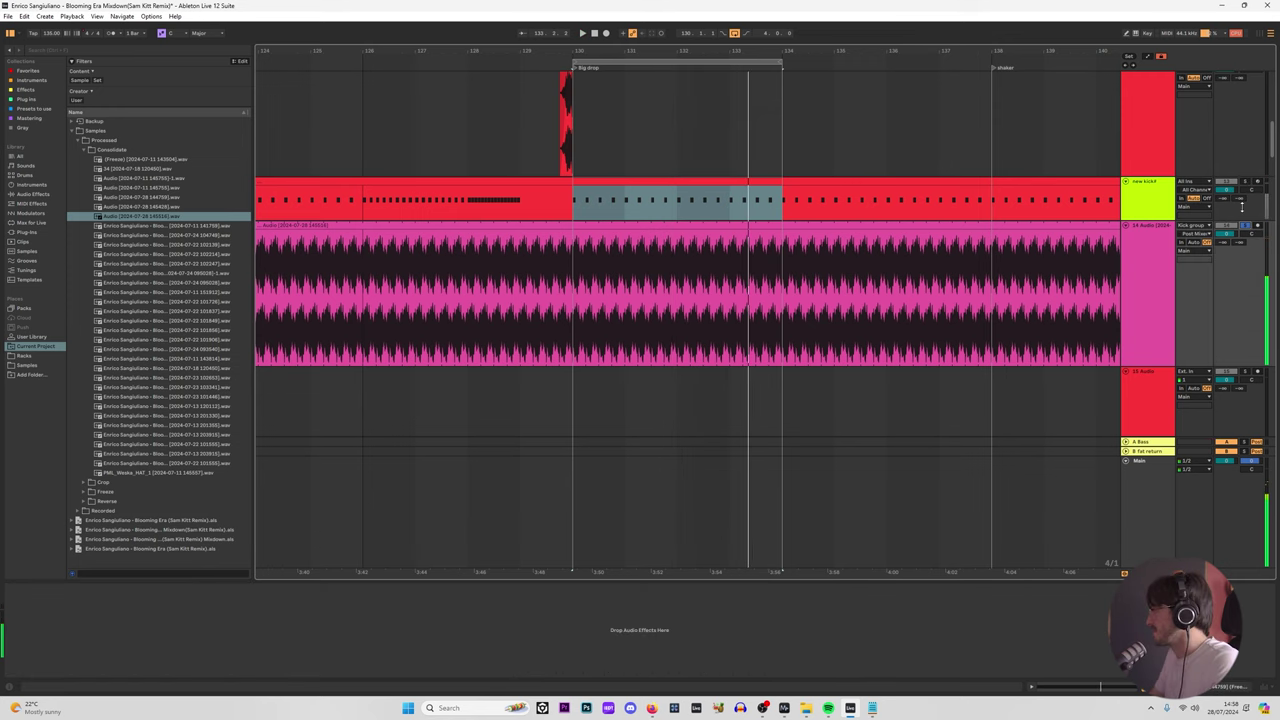
pyautogui.press('space')
pyautogui.click(1245, 182)
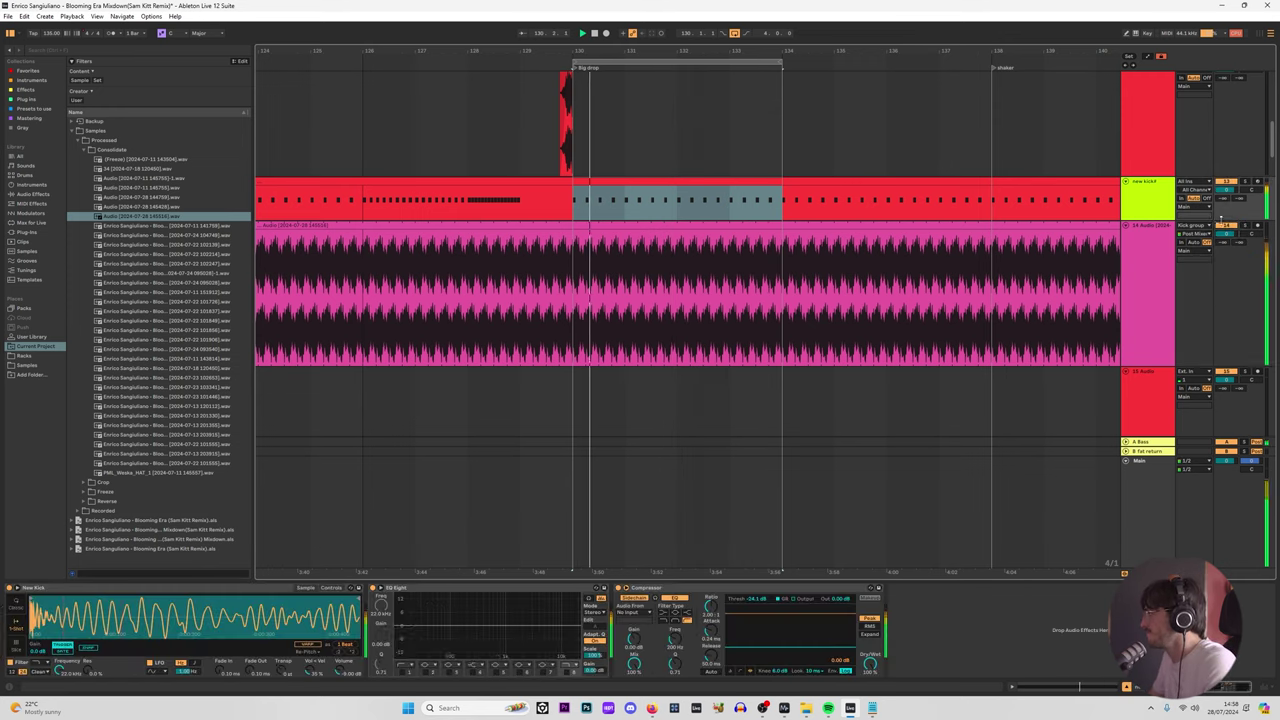
# Step: Solo the Kick group, play the loop from 130.1.1 and examine the end of its device chain
pyautogui.click(584, 214)
pyautogui.scroll(6, 1074, 197)
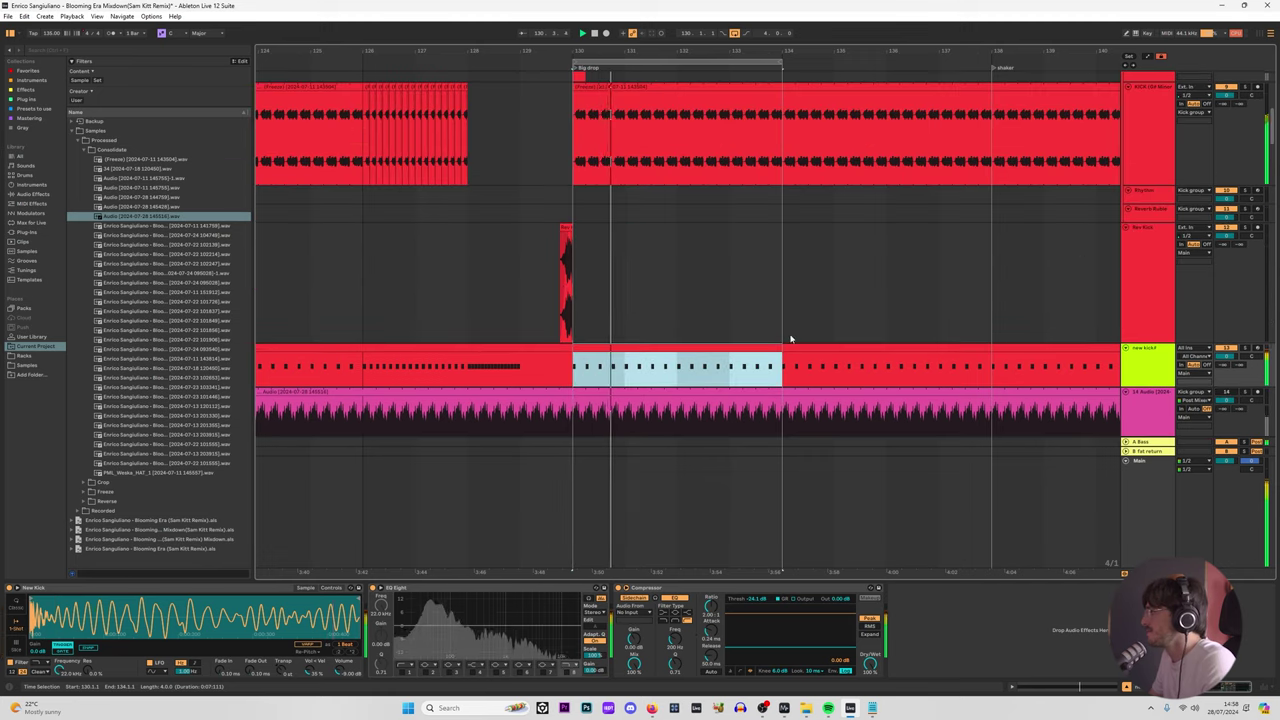
pyautogui.click(1158, 134)
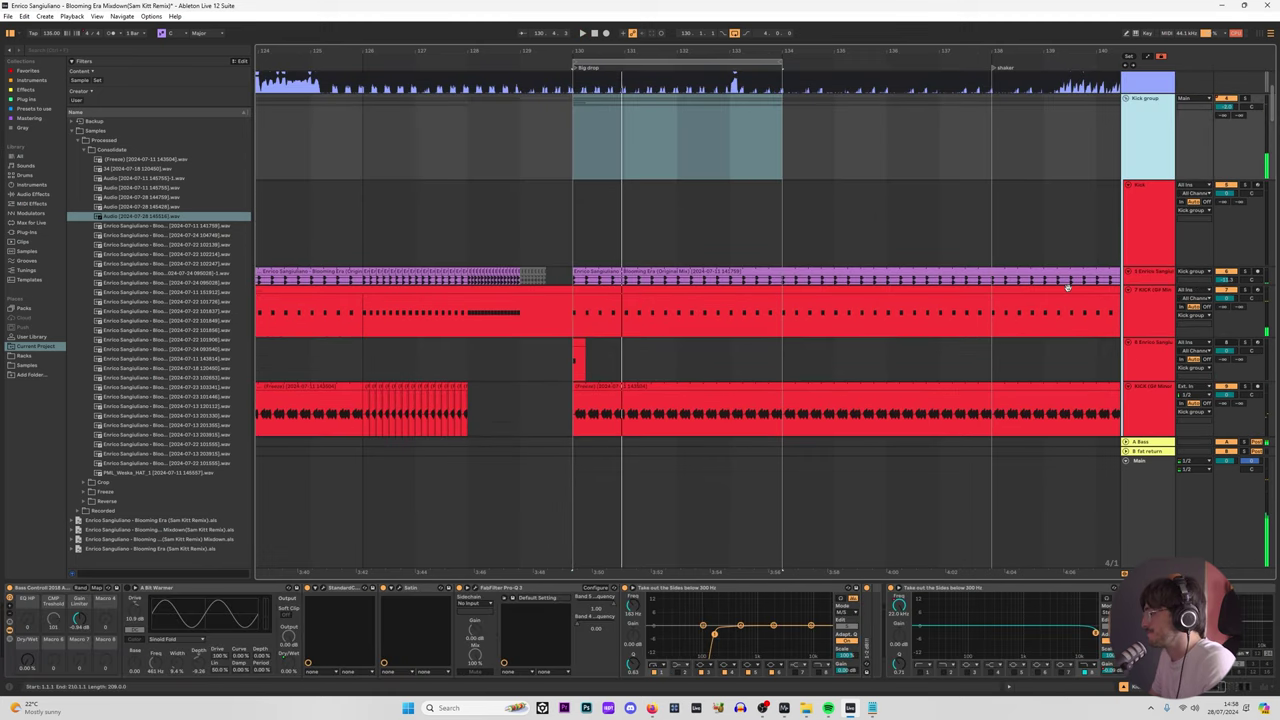
pyautogui.press('space')
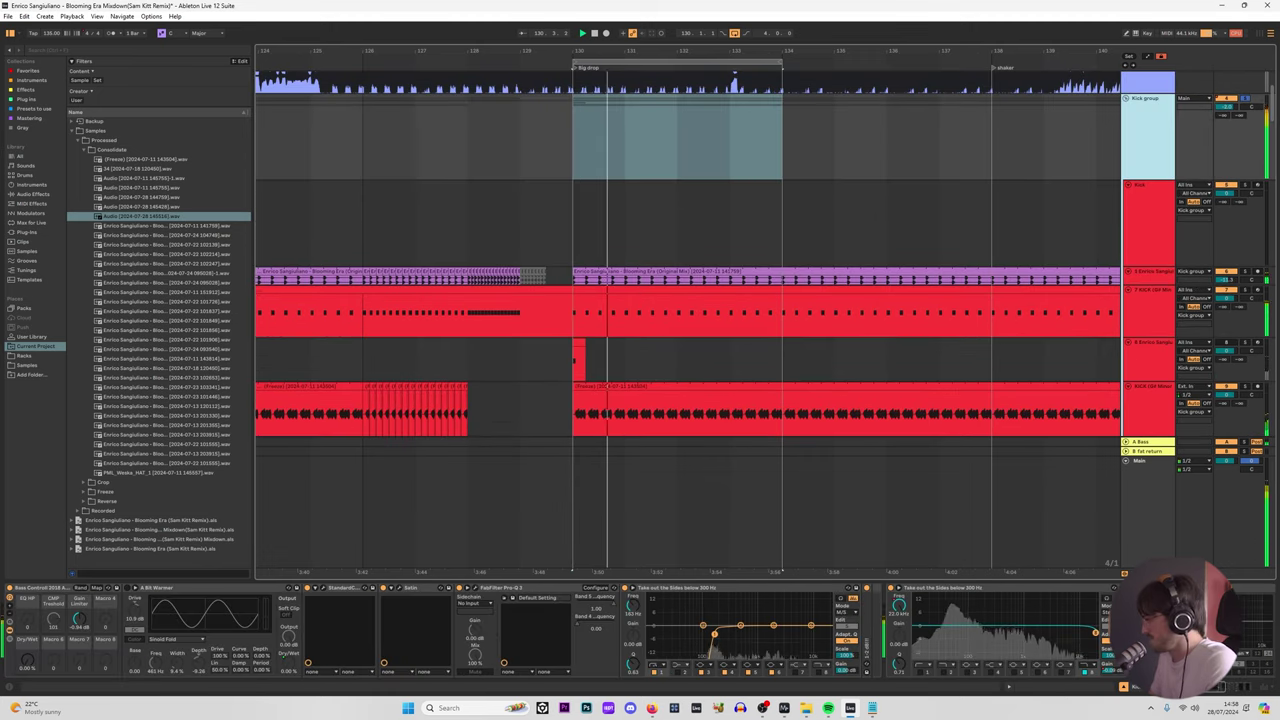
pyautogui.moveTo(1195, 686); pyautogui.dragTo(1220, 684)
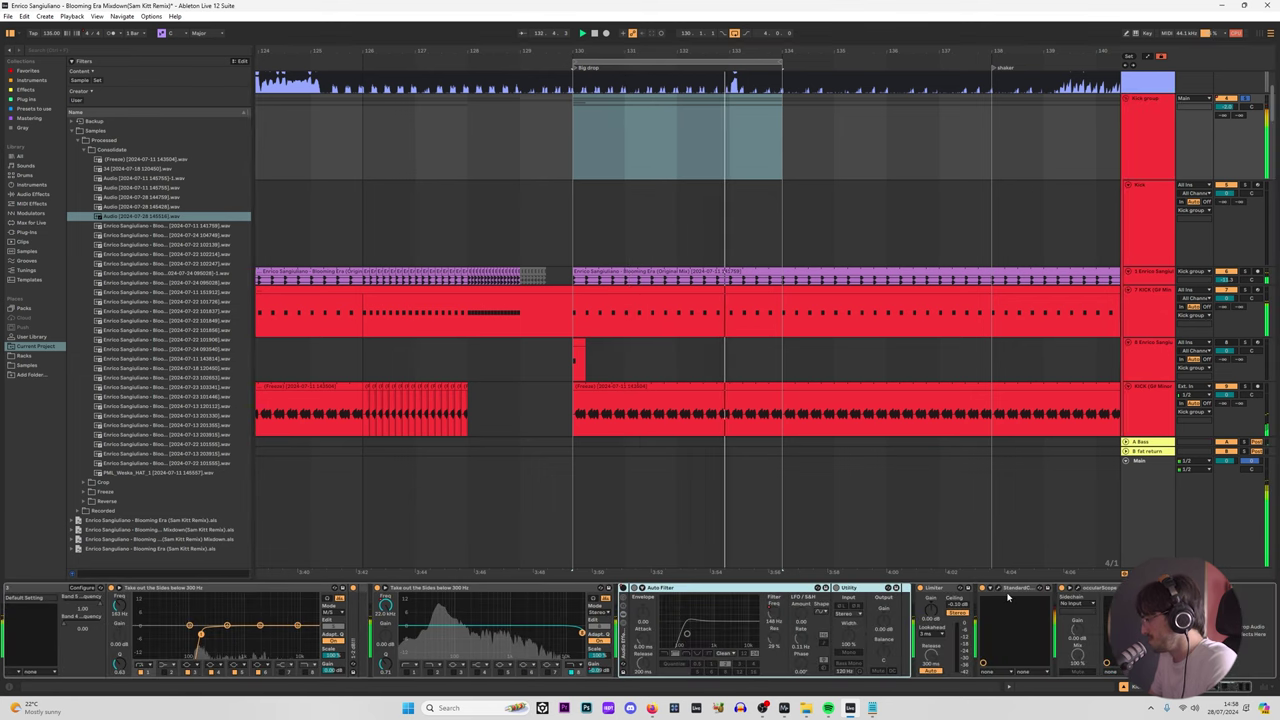
# Step: Inspect the StandardCLIP settings on the Kick group and close the plug-in window
pyautogui.scroll(-6, 1097, 380)
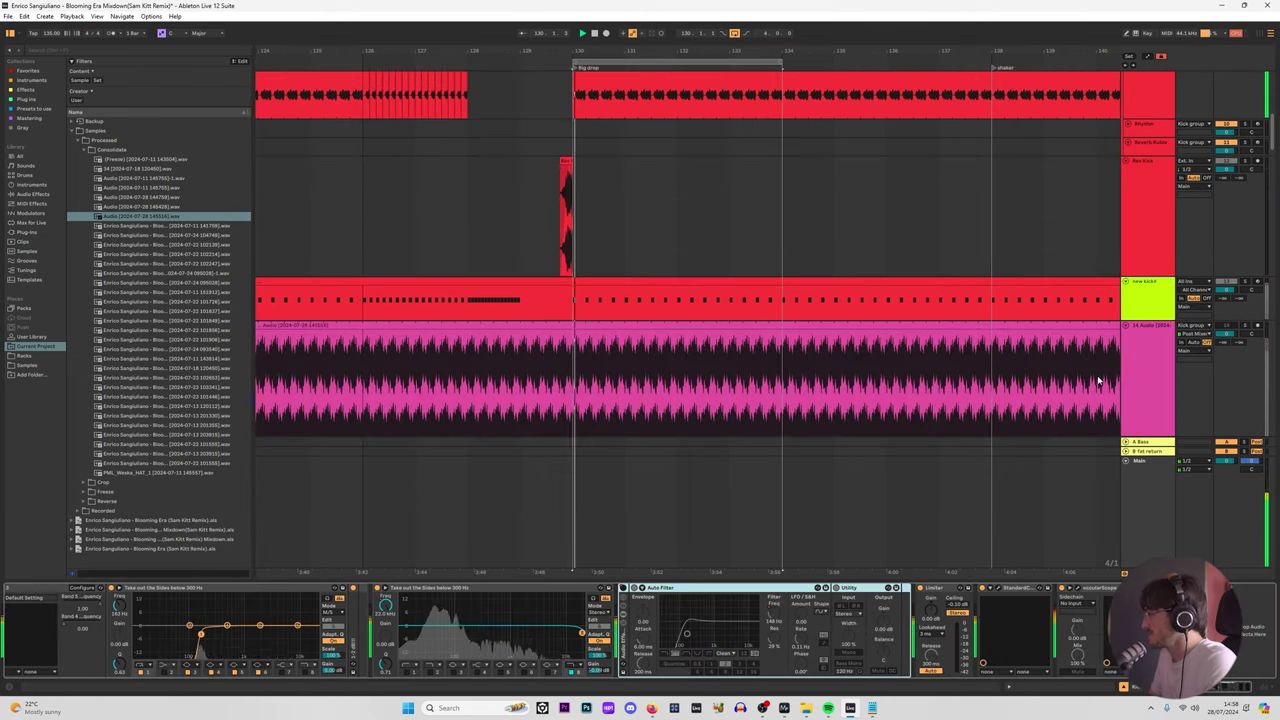
pyautogui.click(995, 590)
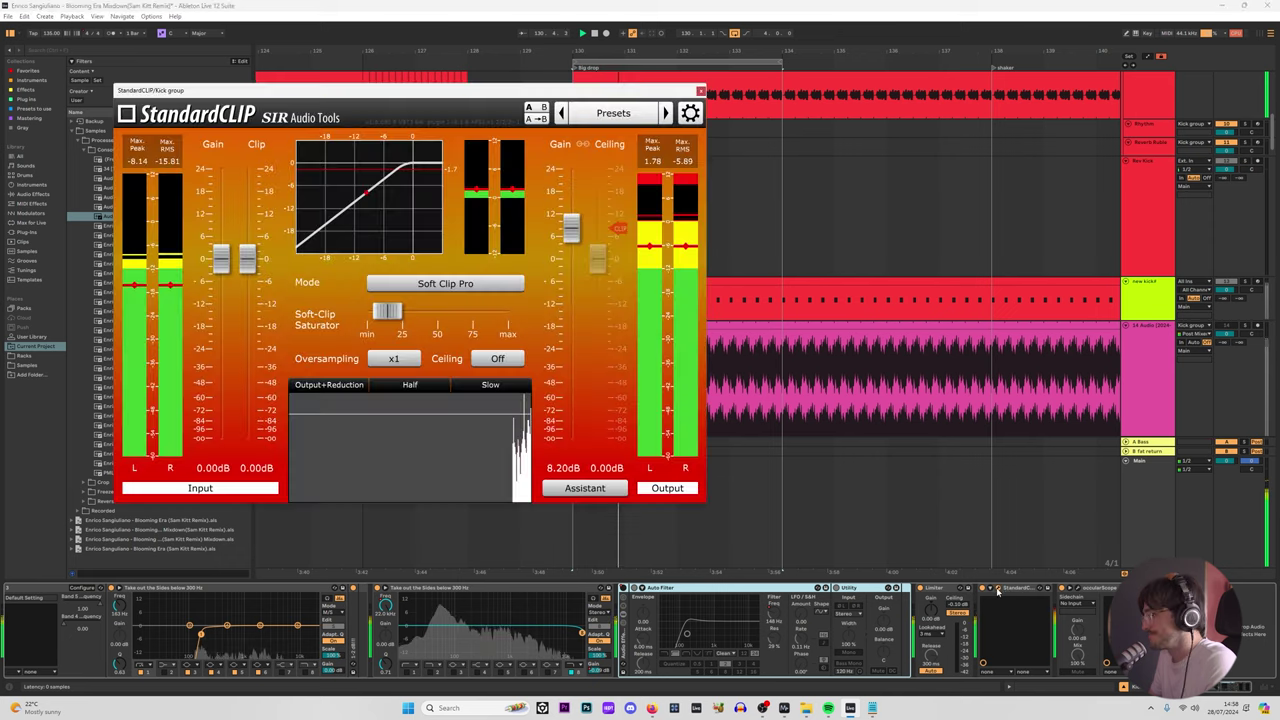
pyautogui.click(996, 590)
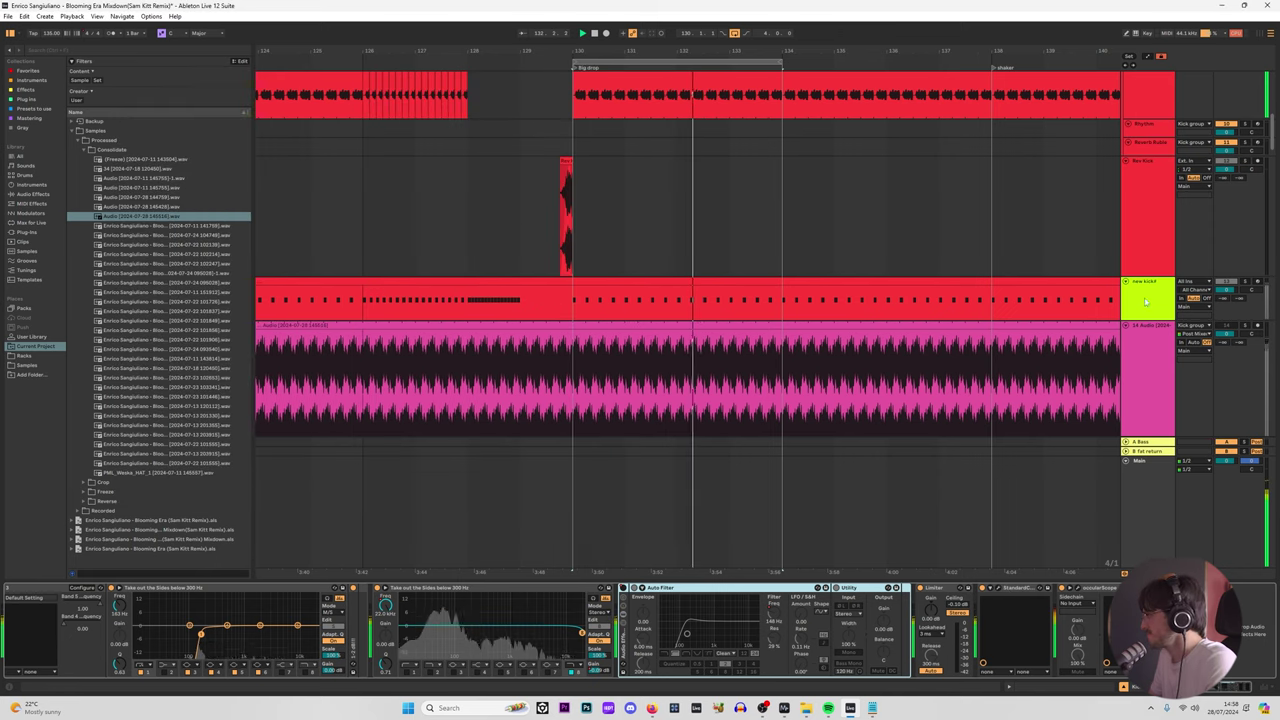
# Step: Copy the Kick group's effect rack with Auto Filter and Utility to the end of the new kick's device chain
pyautogui.press('space')
pyautogui.moveTo(575, 350); pyautogui.dragTo(775, 350)
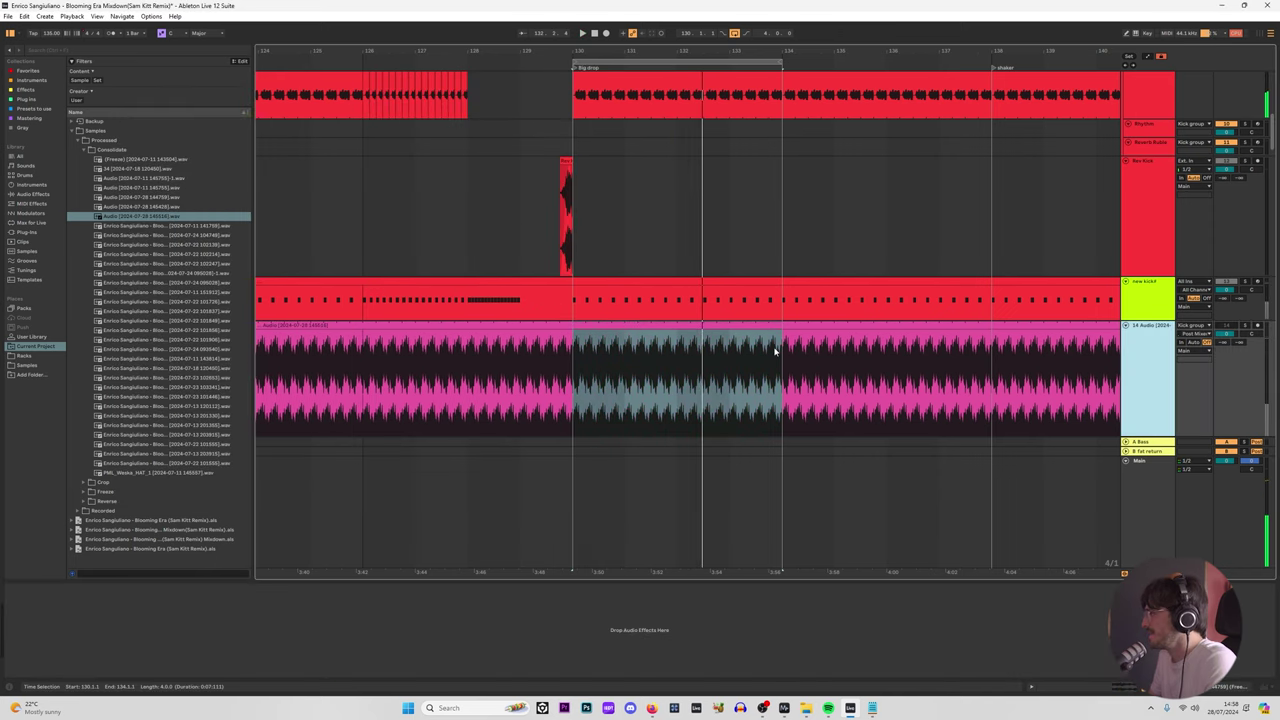
pyautogui.click(600, 308)
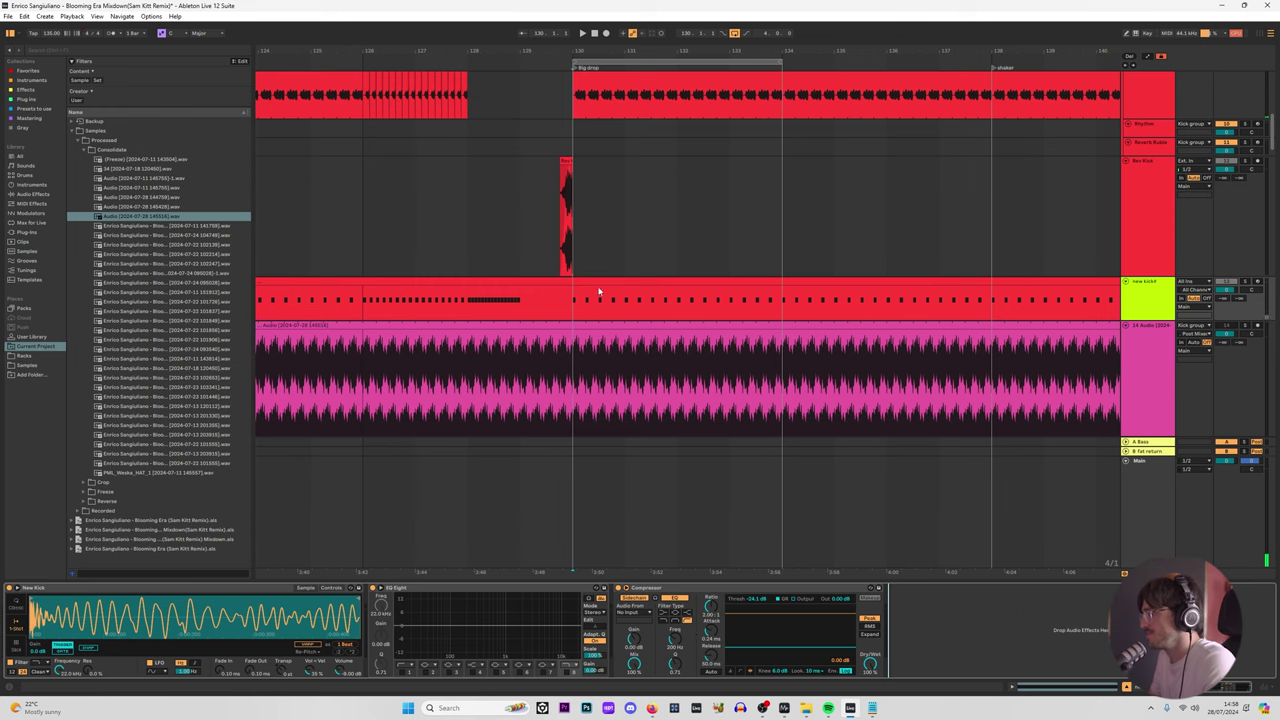
pyautogui.scroll(7, 1180, 180)
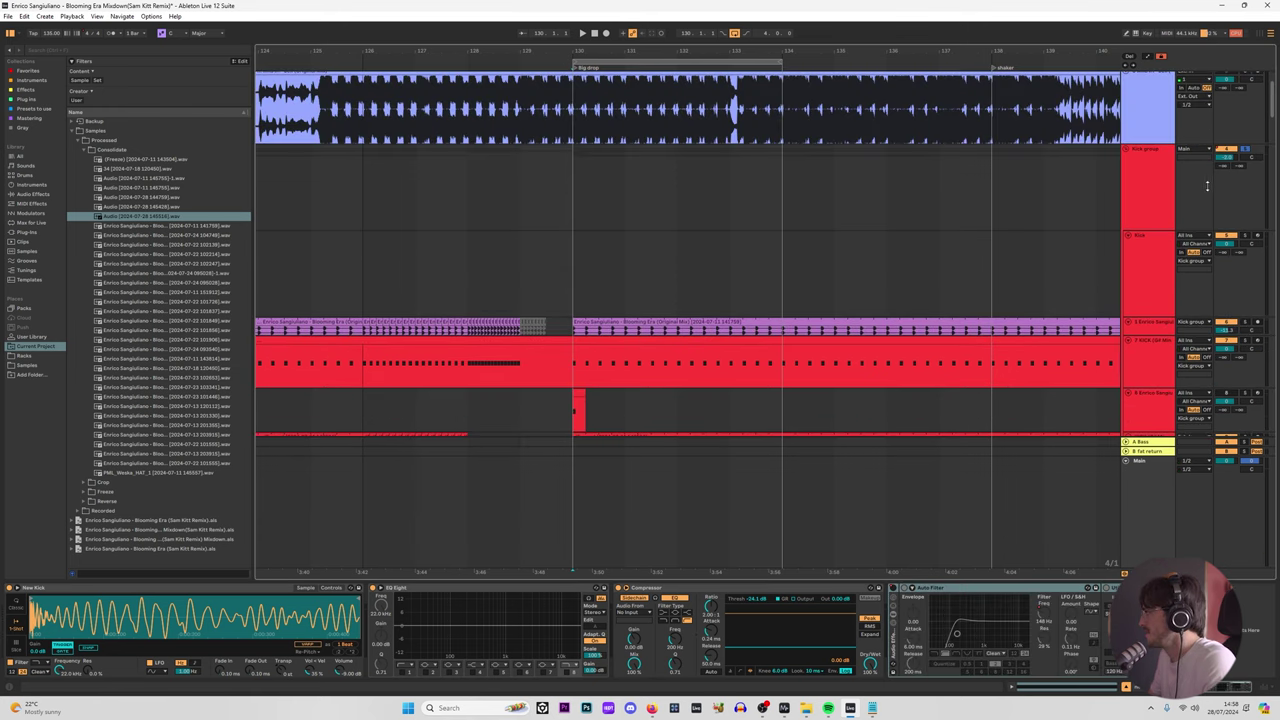
# Step: Show the Kick group's Speaker On automation and select it across the whole arrangement
pyautogui.rightClick(1227, 150)
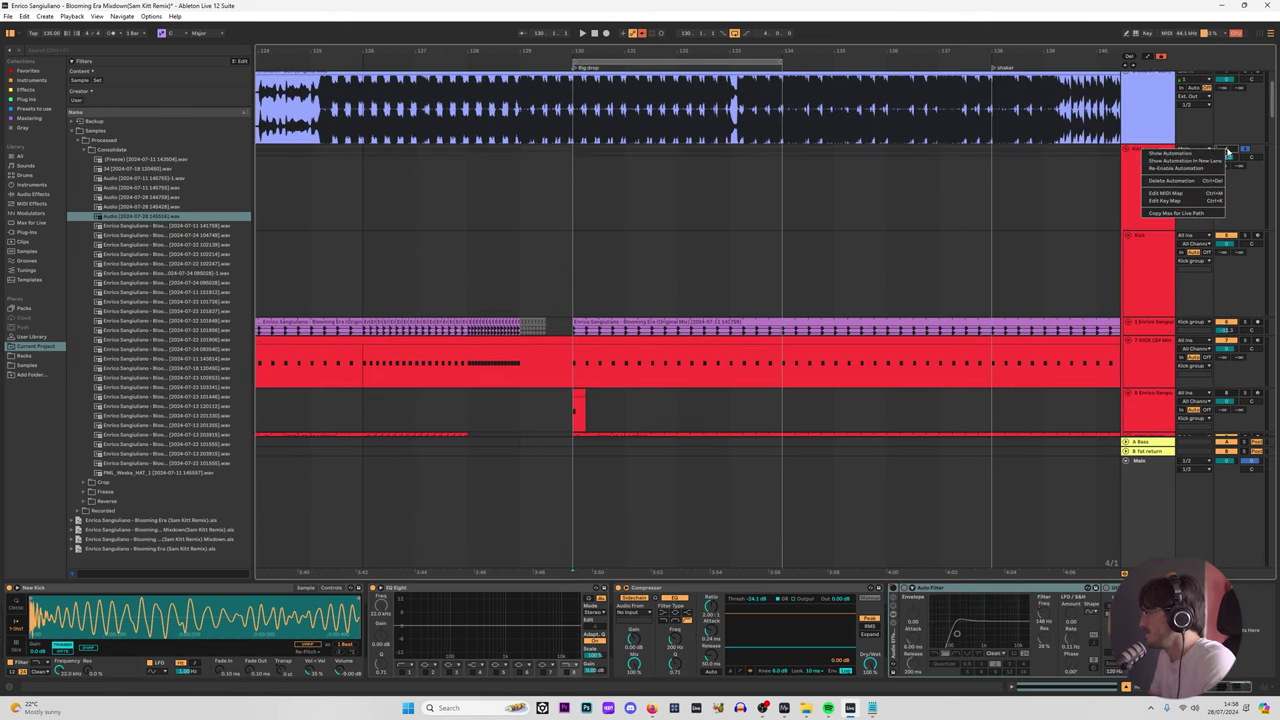
pyautogui.click(1192, 154)
pyautogui.scroll(-10, 769, 199)
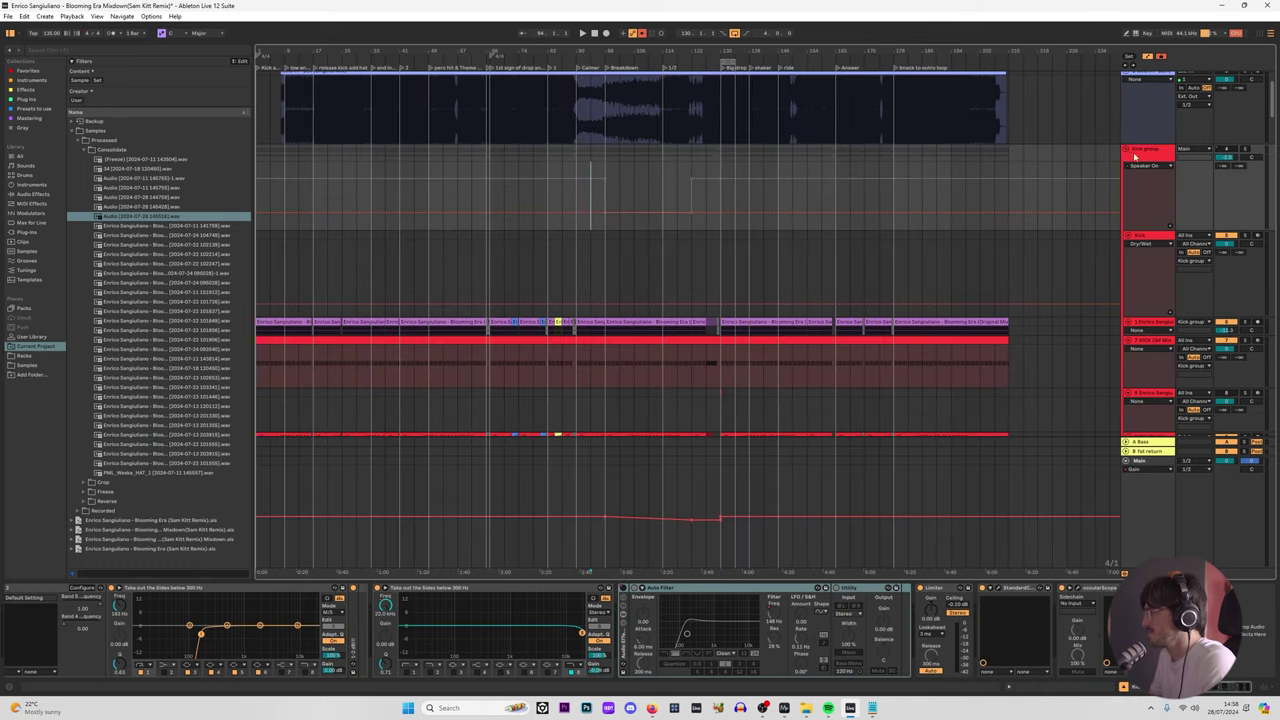
pyautogui.press('space')
pyautogui.scroll(-3, 600, 286)
pyautogui.scroll(3, 600, 286)
pyautogui.rightClick(1232, 153)
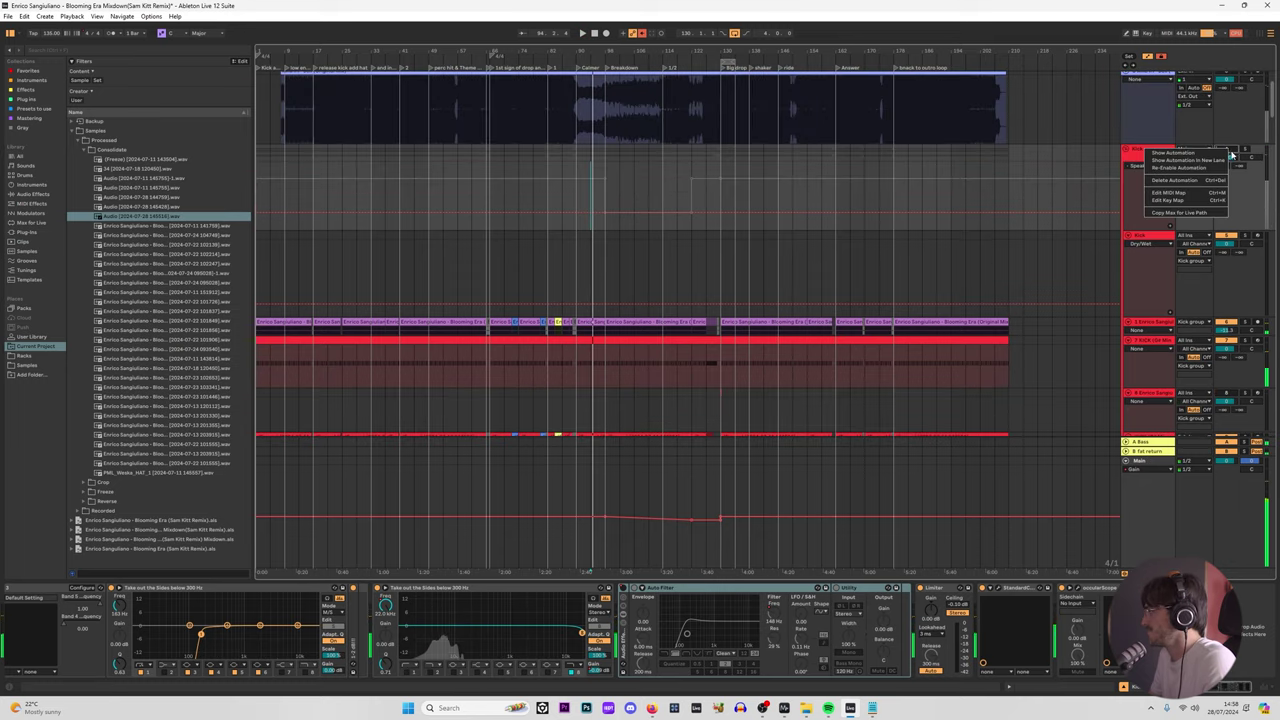
pyautogui.click(1212, 155)
pyautogui.moveTo(1010, 164); pyautogui.dragTo(1010, 194)
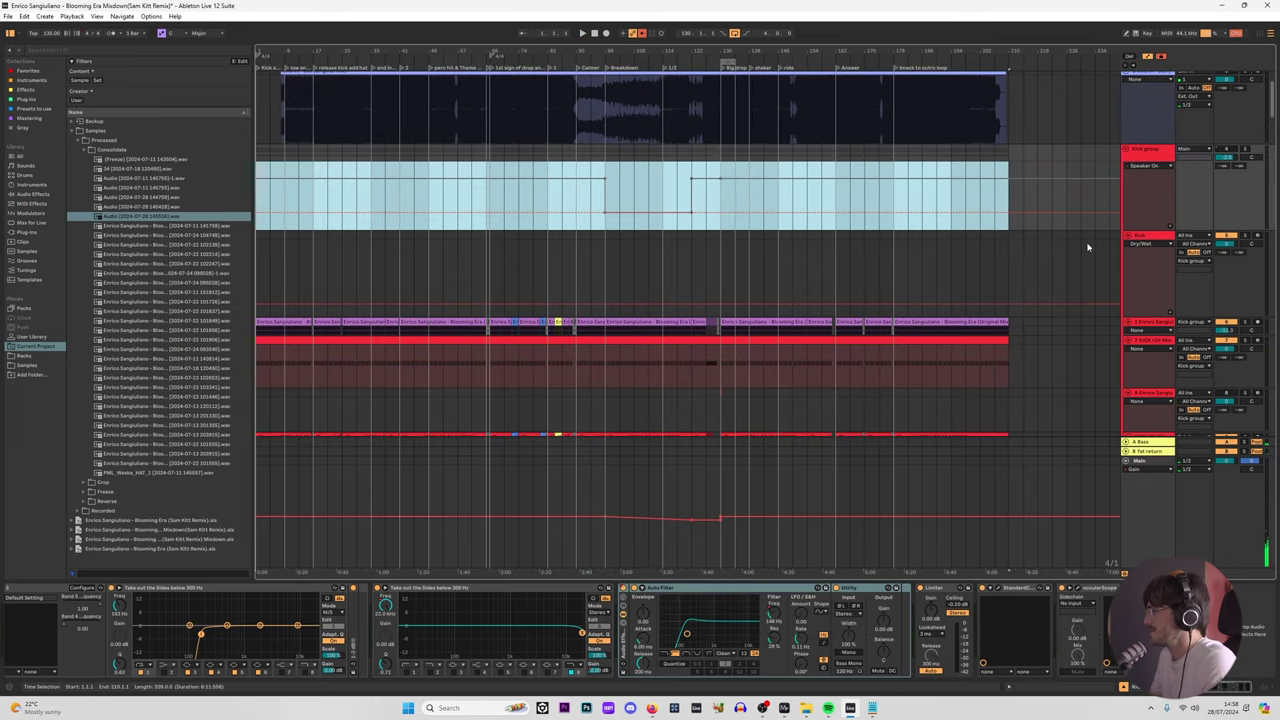
# Step: Copy the Kick group's Speaker On automation onto the new kick track over the full arrangement
pyautogui.scroll(-10, 1092, 250)
pyautogui.rightClick(1221, 299)
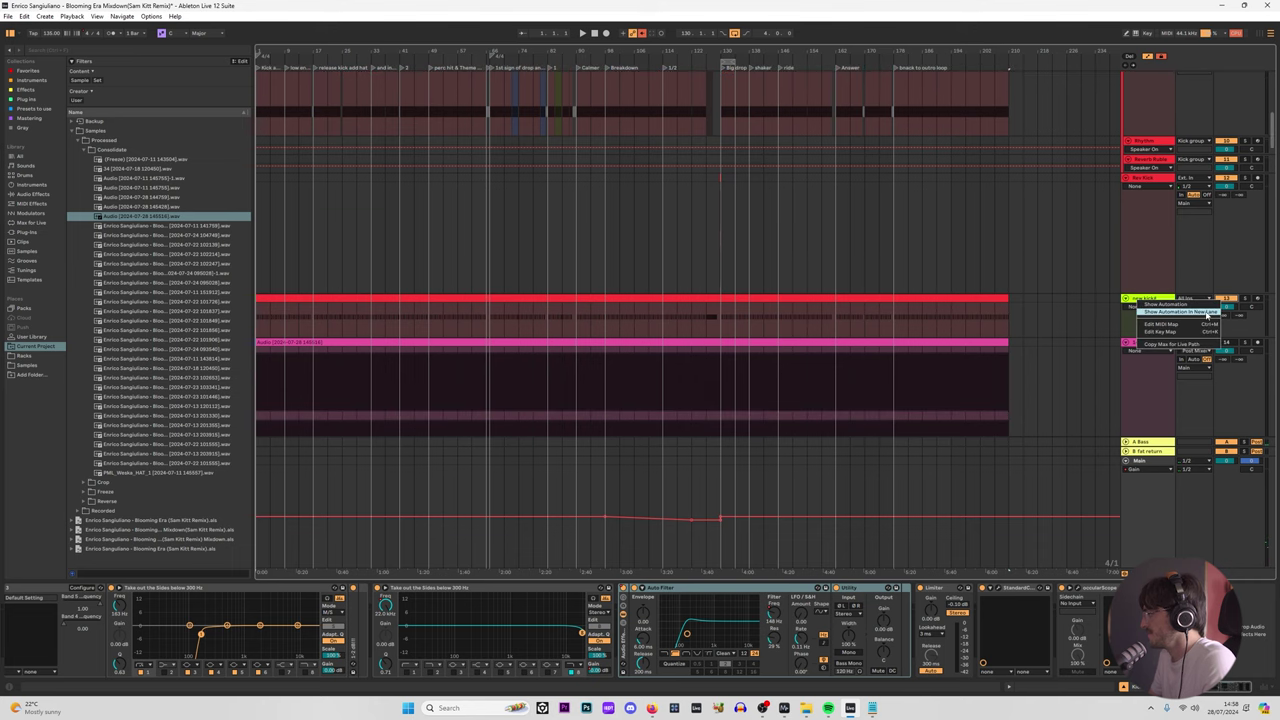
pyautogui.click(314, 341)
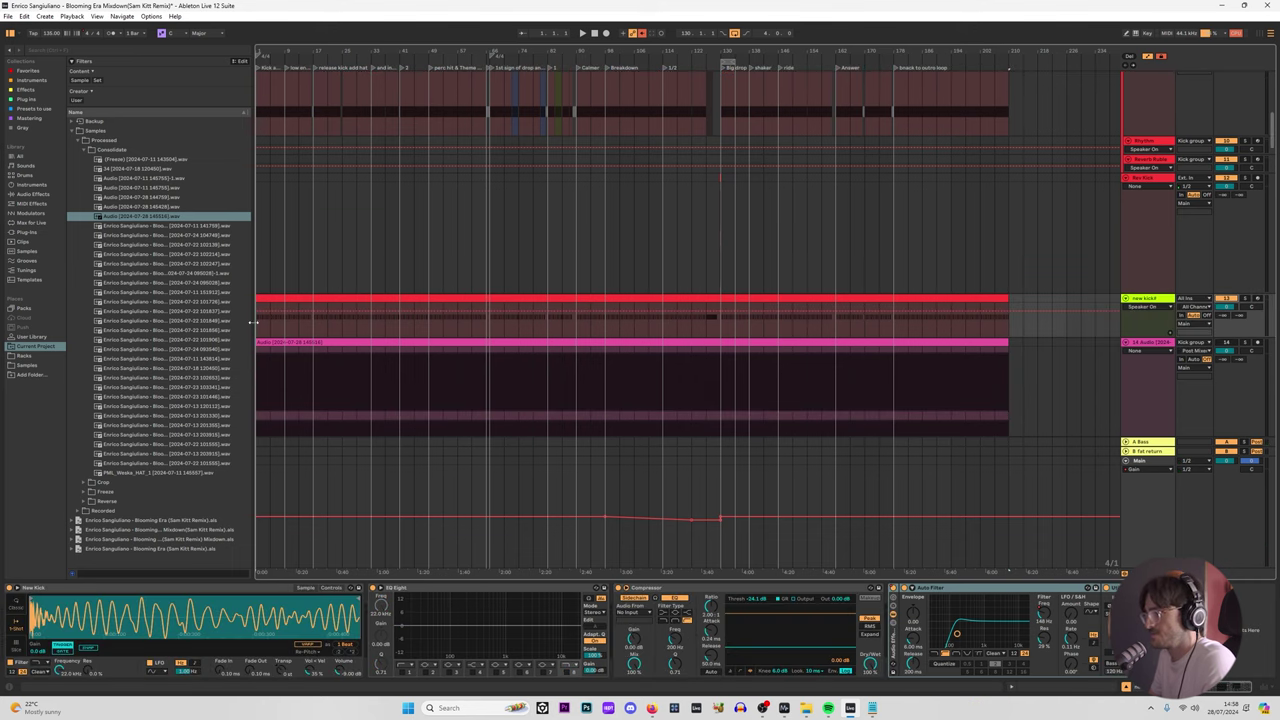
pyautogui.moveTo(258, 328); pyautogui.dragTo(1010, 329)
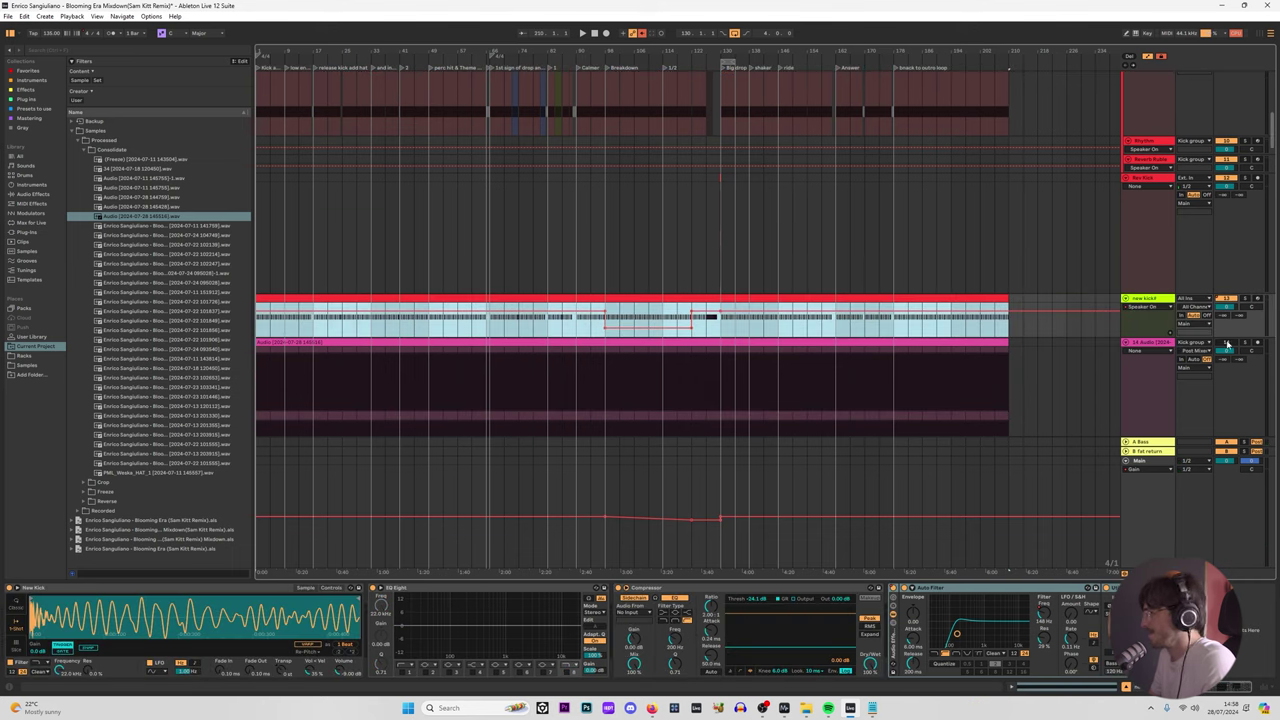
# Step: Color the new kick and 14 Audio tracks green and apply the track color to their clips
pyautogui.rightClick(1152, 345)
pyautogui.click(1200, 507)
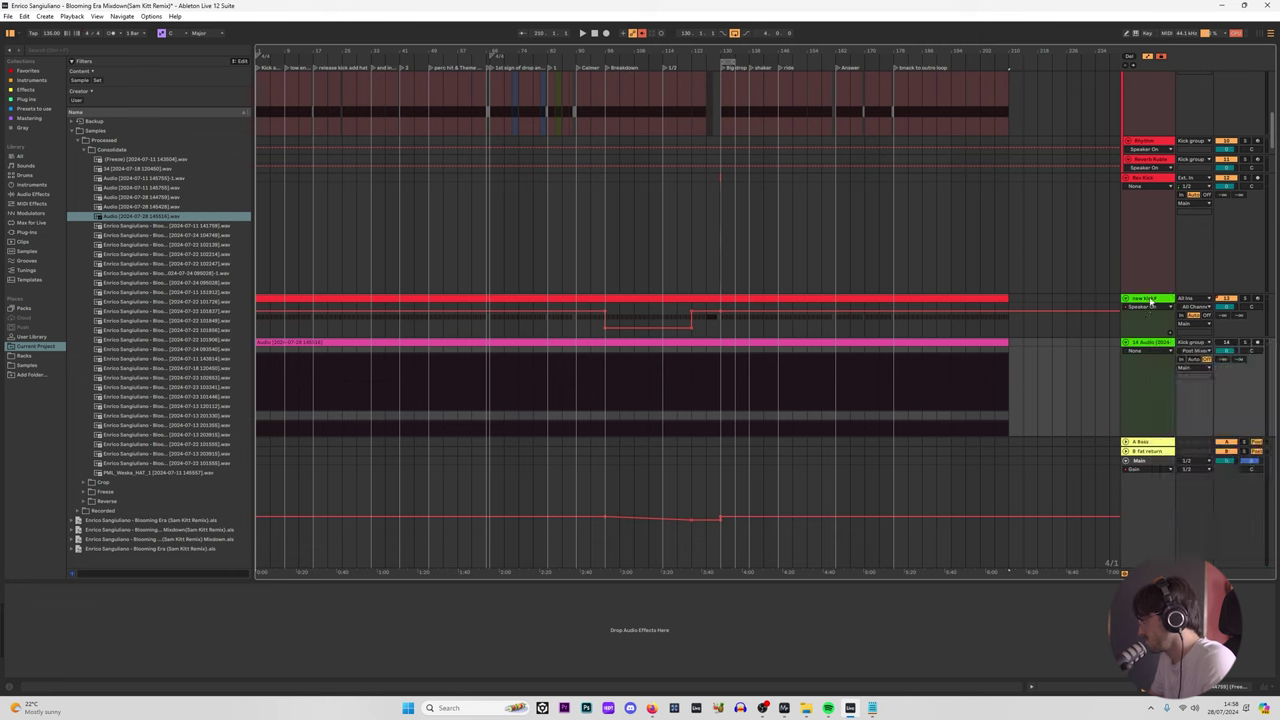
pyautogui.rightClick(1151, 305)
pyautogui.click(1206, 497)
# Step: Group the new kick and 14 Audio tracks and name the group New Kick group
pyautogui.click(1148, 301)
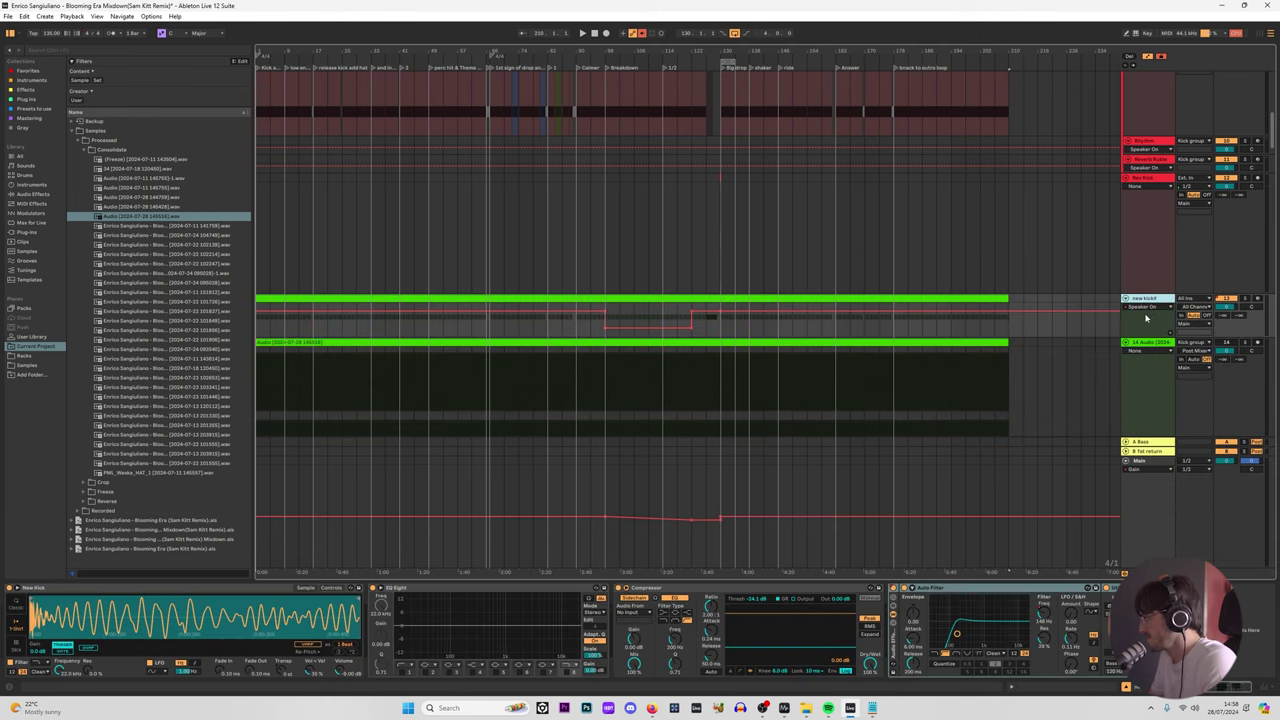
pyautogui.click(1149, 357)
pyautogui.click(1152, 342)
pyautogui.click(1147, 298)
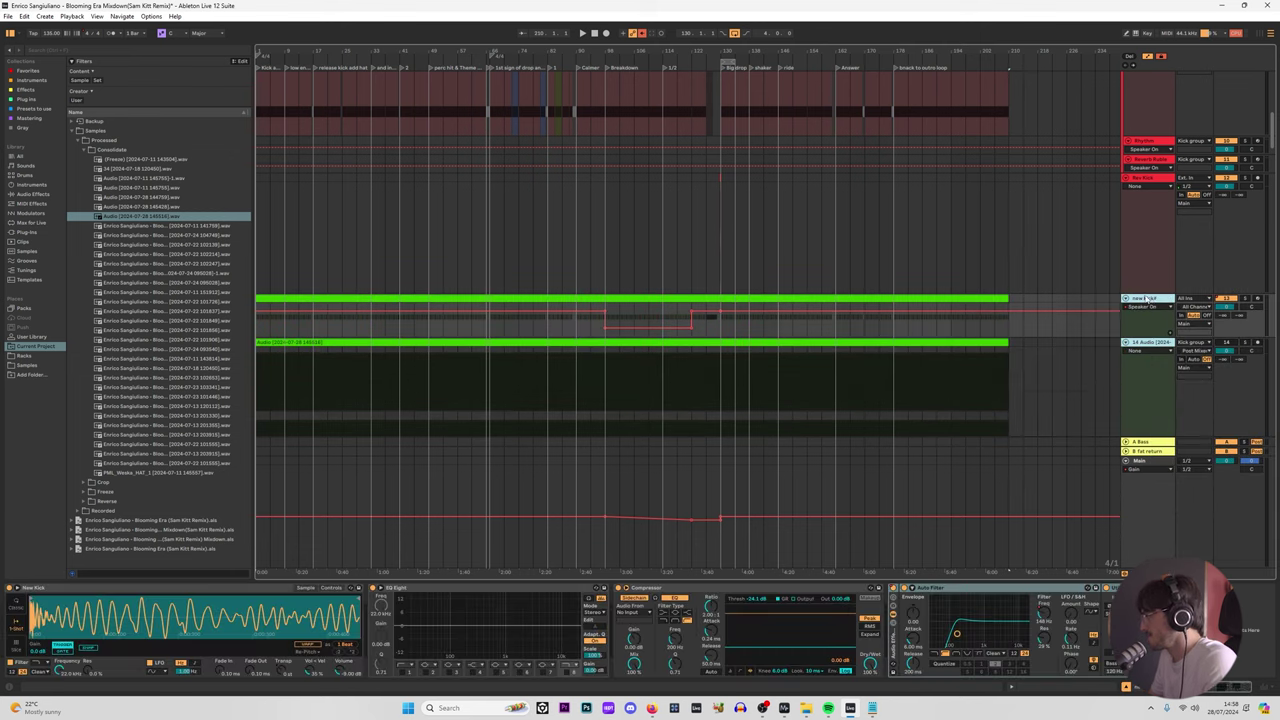
pyautogui.hotkey('ctrl', 'g')
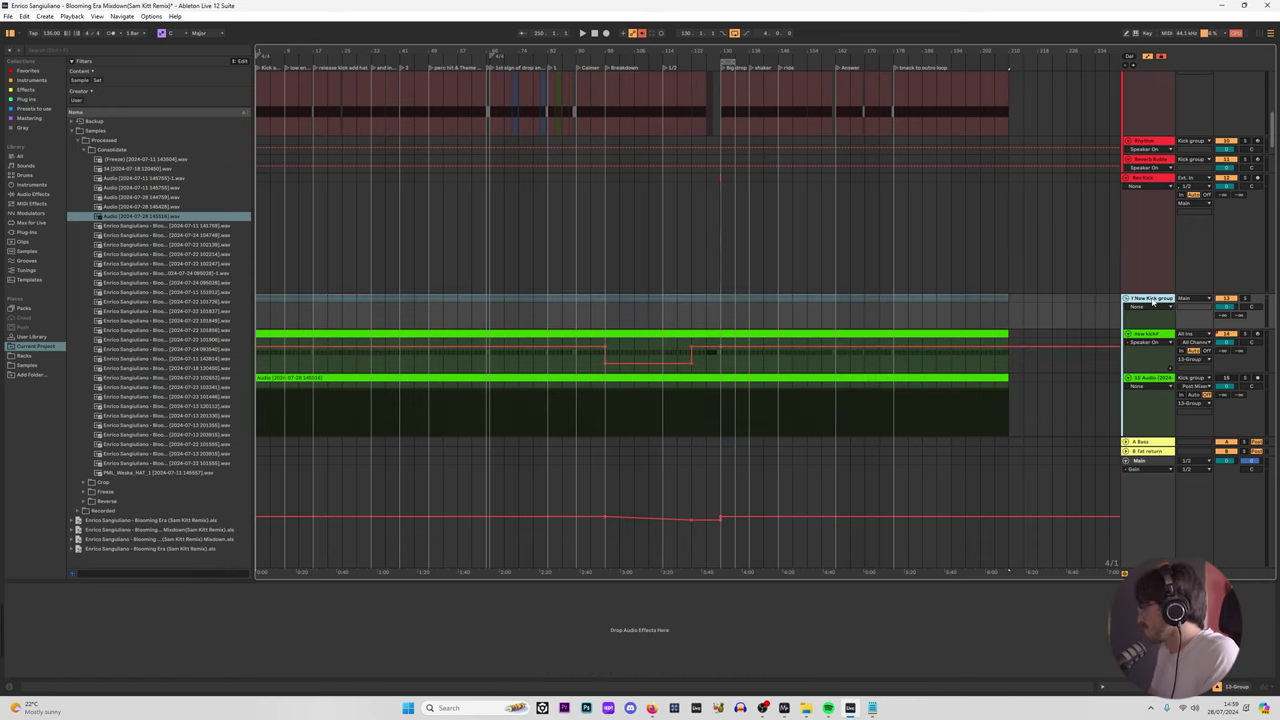
pyautogui.scroll(6, 1100, 178)
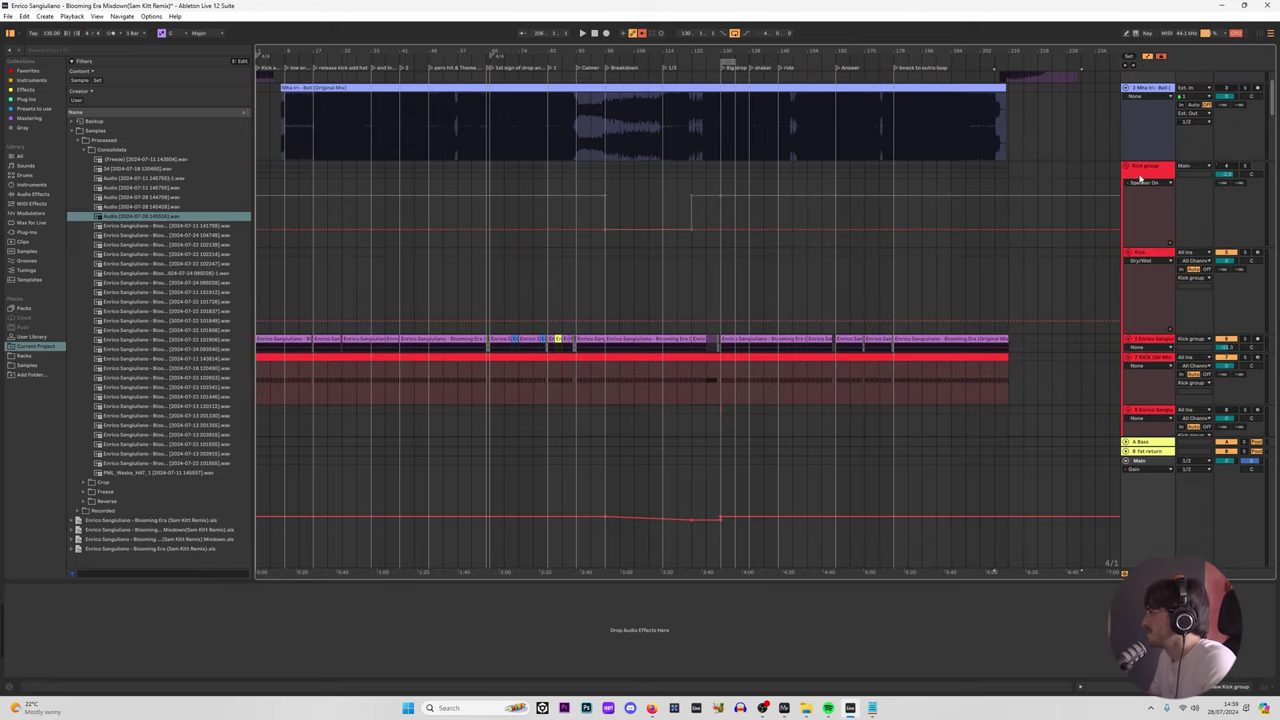
# Step: Collapse the Kick group, the Rev Kick track and the New Kick group in the arrangement
pyautogui.click(1127, 167)
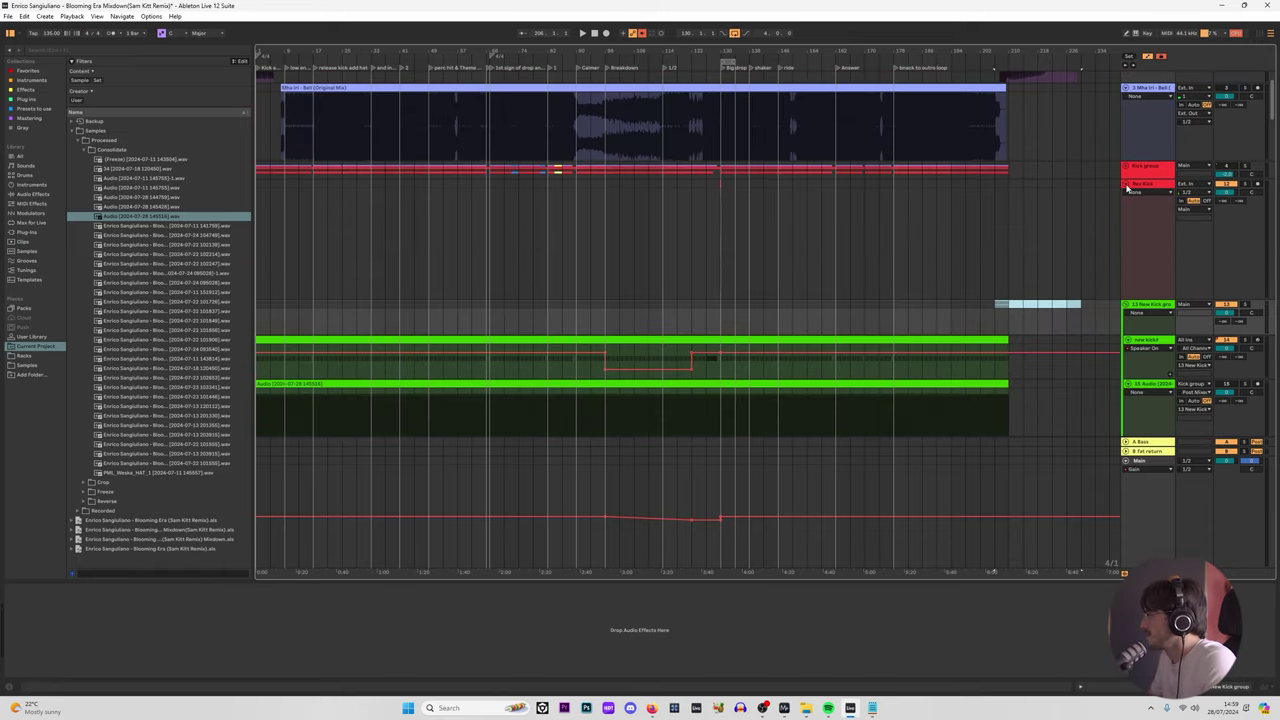
pyautogui.click(1127, 187)
pyautogui.click(1127, 195)
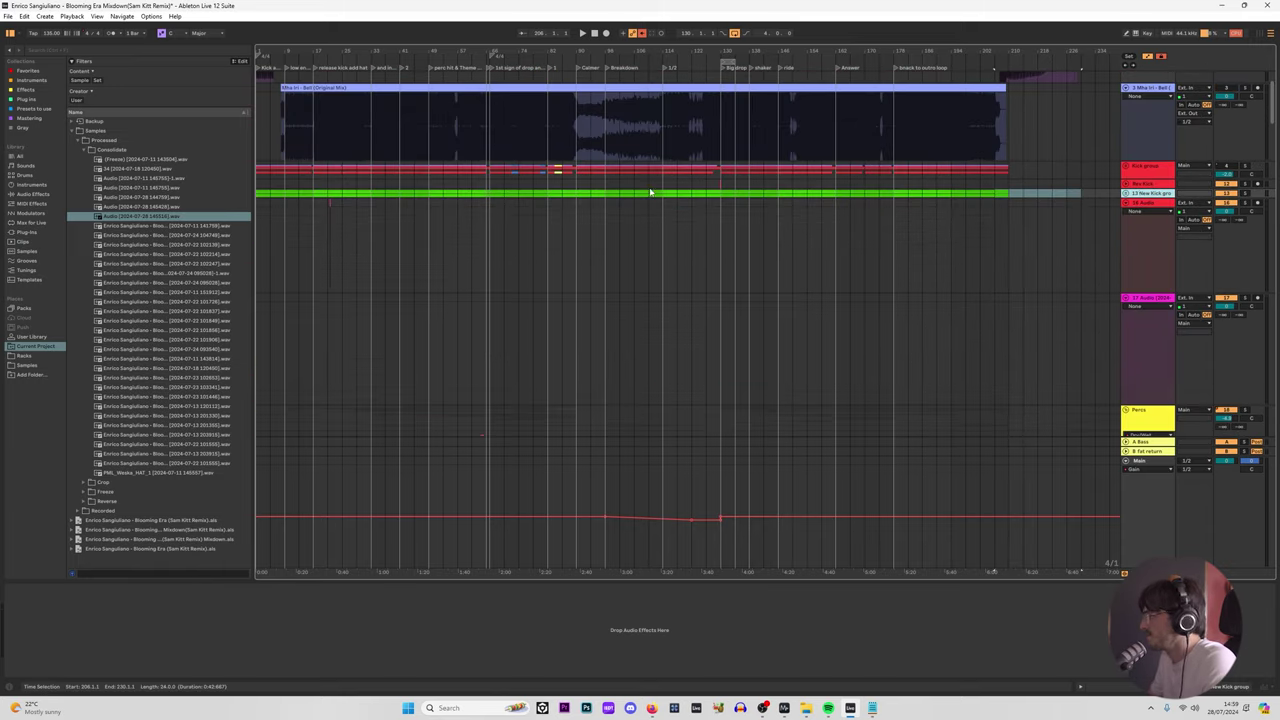
# Step: Delete the old Kick group from the arrangement
pyautogui.rightClick(1217, 170)
pyautogui.click(826, 196)
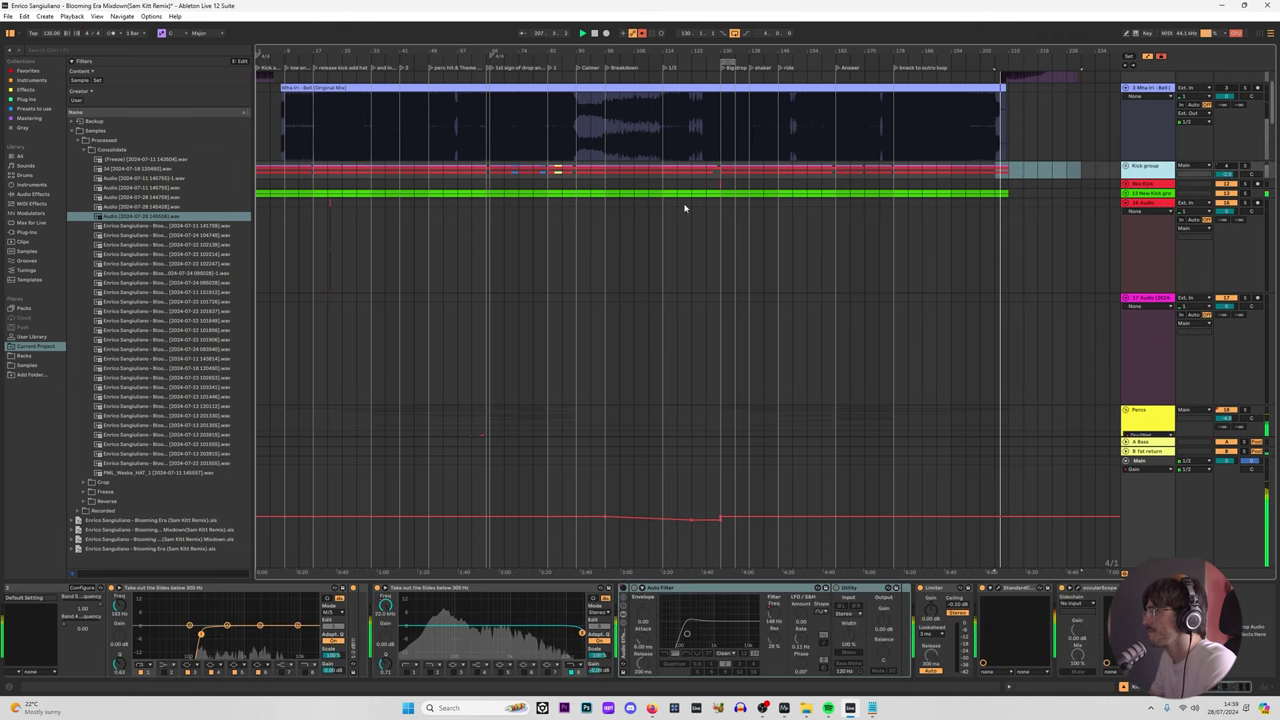
pyautogui.press('Delete')
# Step: Play from the Big drop and check how StandardCLIP on the Main track reacts to the new kick
pyautogui.click(722, 192)
pyautogui.click(720, 180)
pyautogui.press('space')
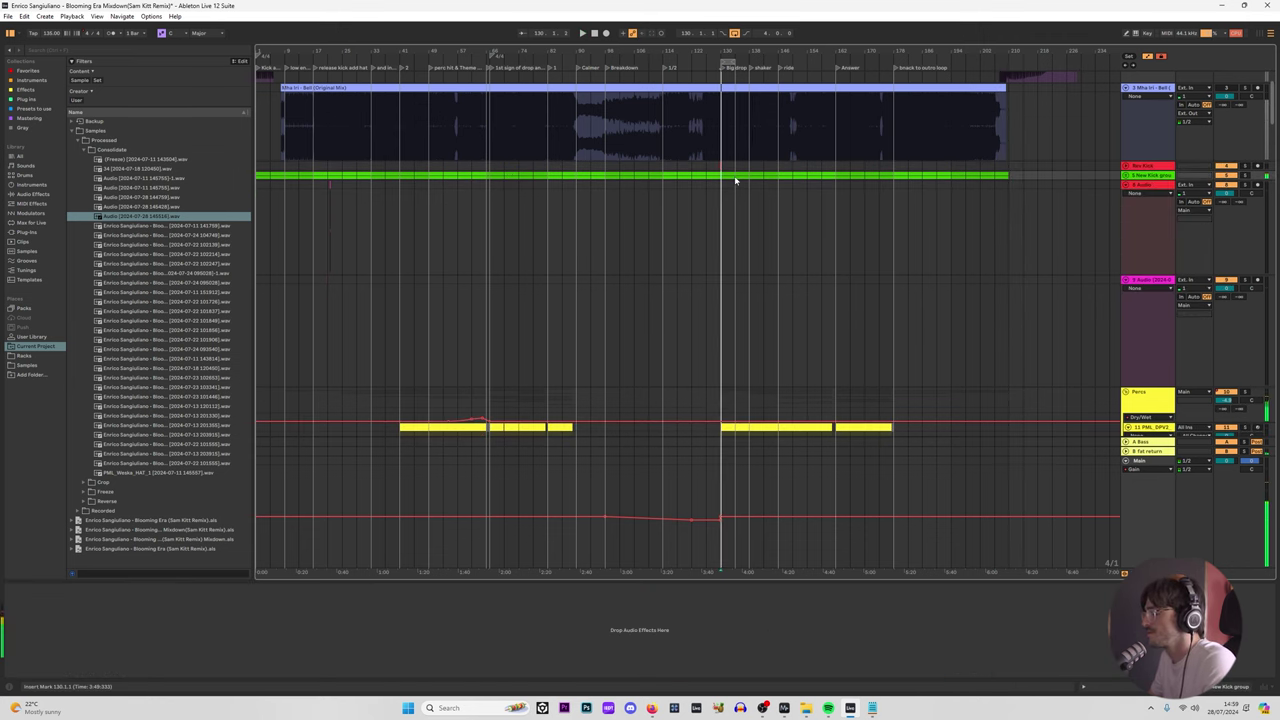
pyautogui.click(1157, 506)
pyautogui.scroll(-2, 1130, 387)
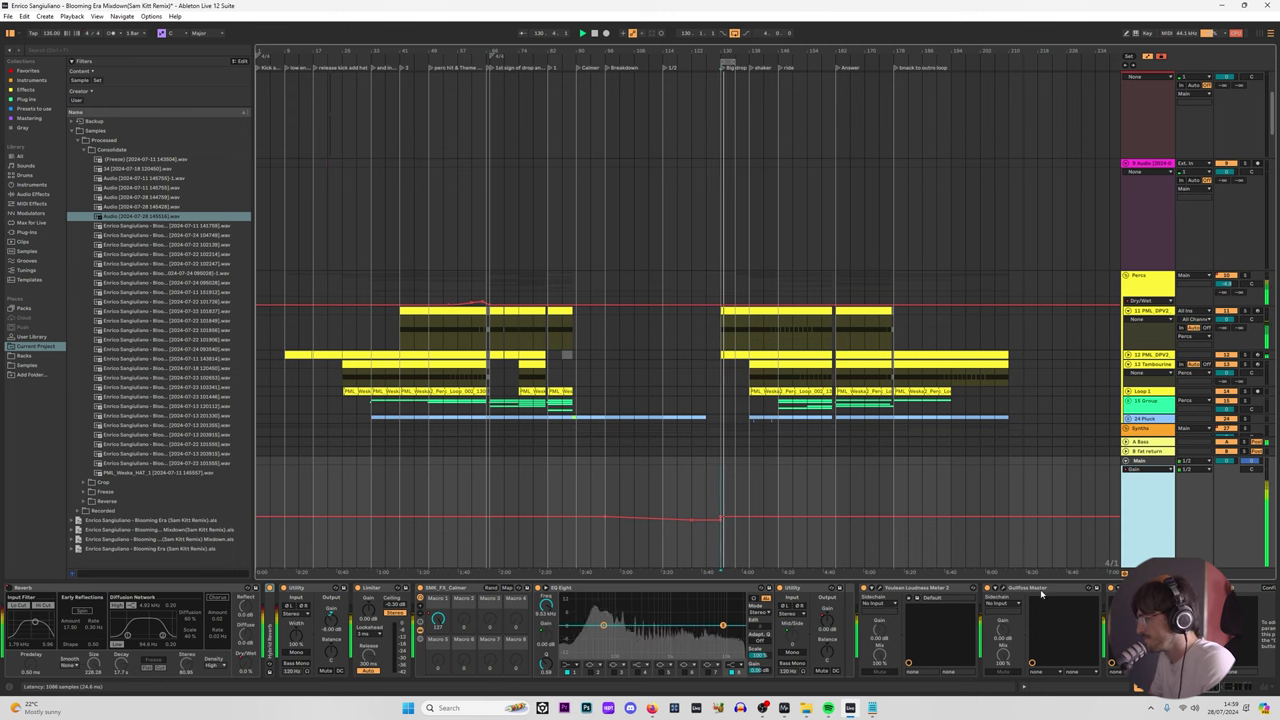
pyautogui.click(1126, 588)
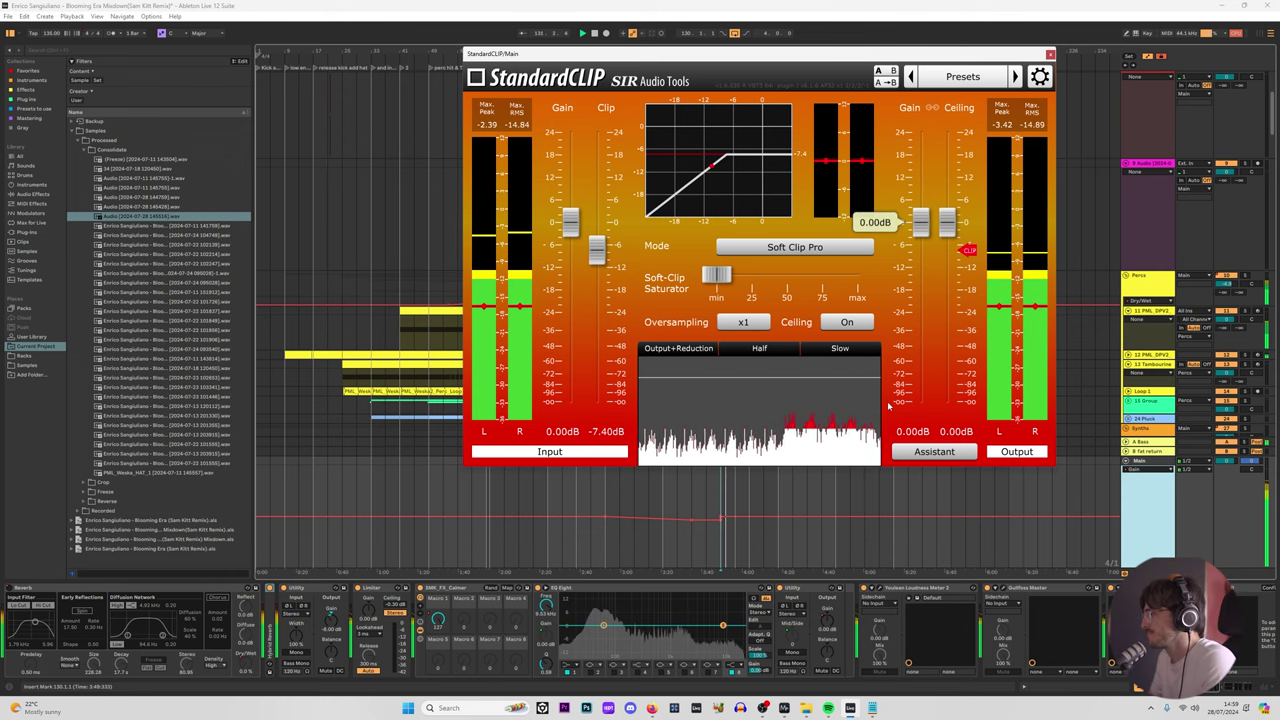
pyautogui.click(1050, 55)
pyautogui.press('space')
# Step: Show the Bass L Group's EQ Eight 8 Frequency A automation around the Big drop while playing from there
pyautogui.scroll(-5, 1030, 265)
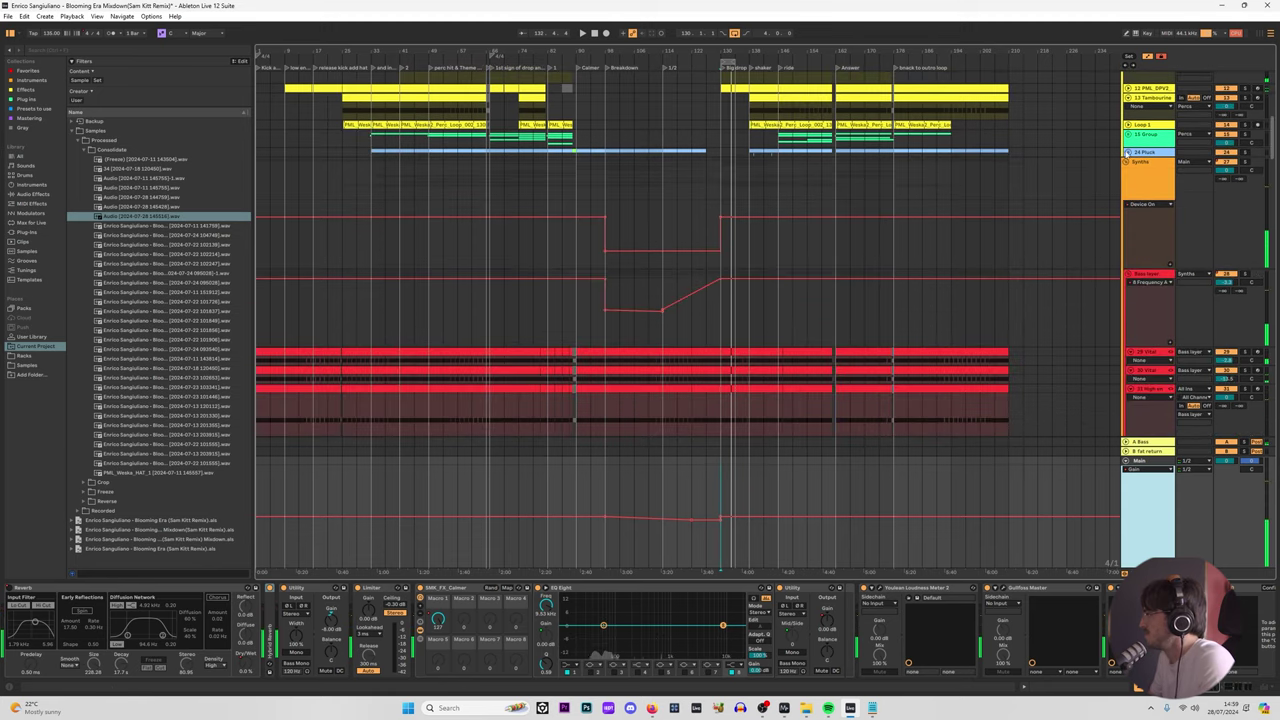
pyautogui.scroll(-10, 951, 223)
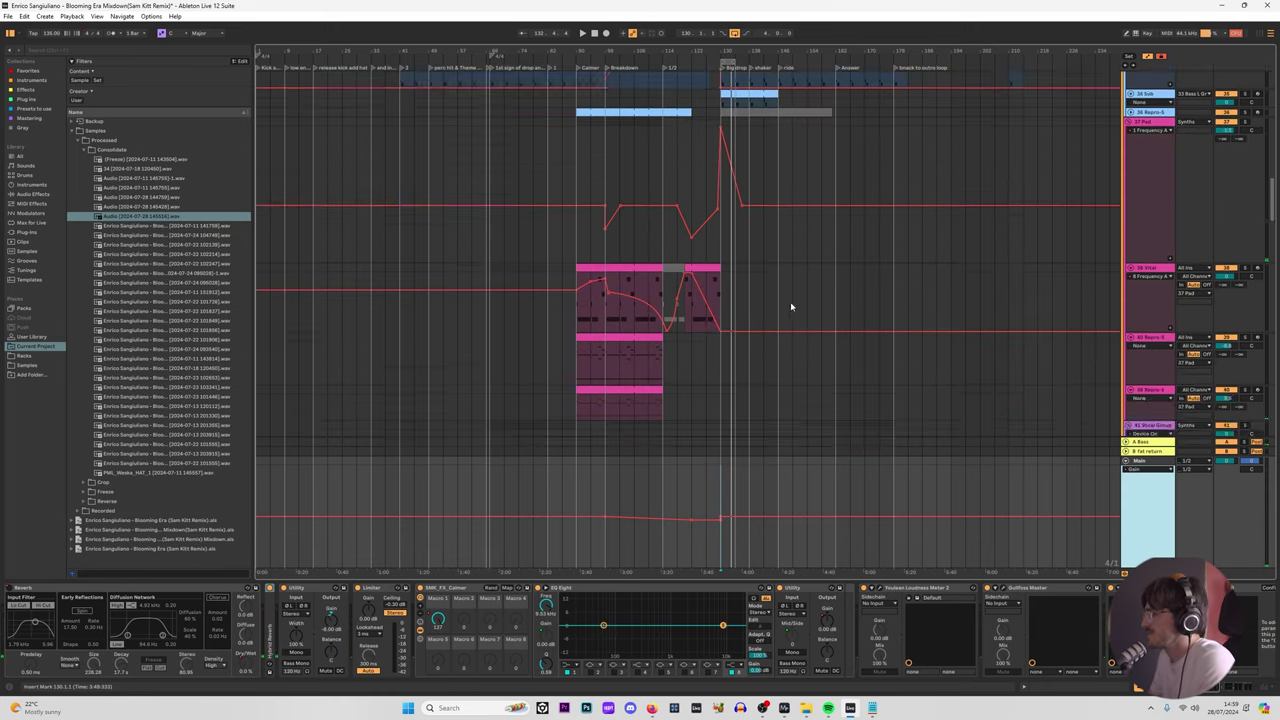
pyautogui.scroll(-10, 750, 295)
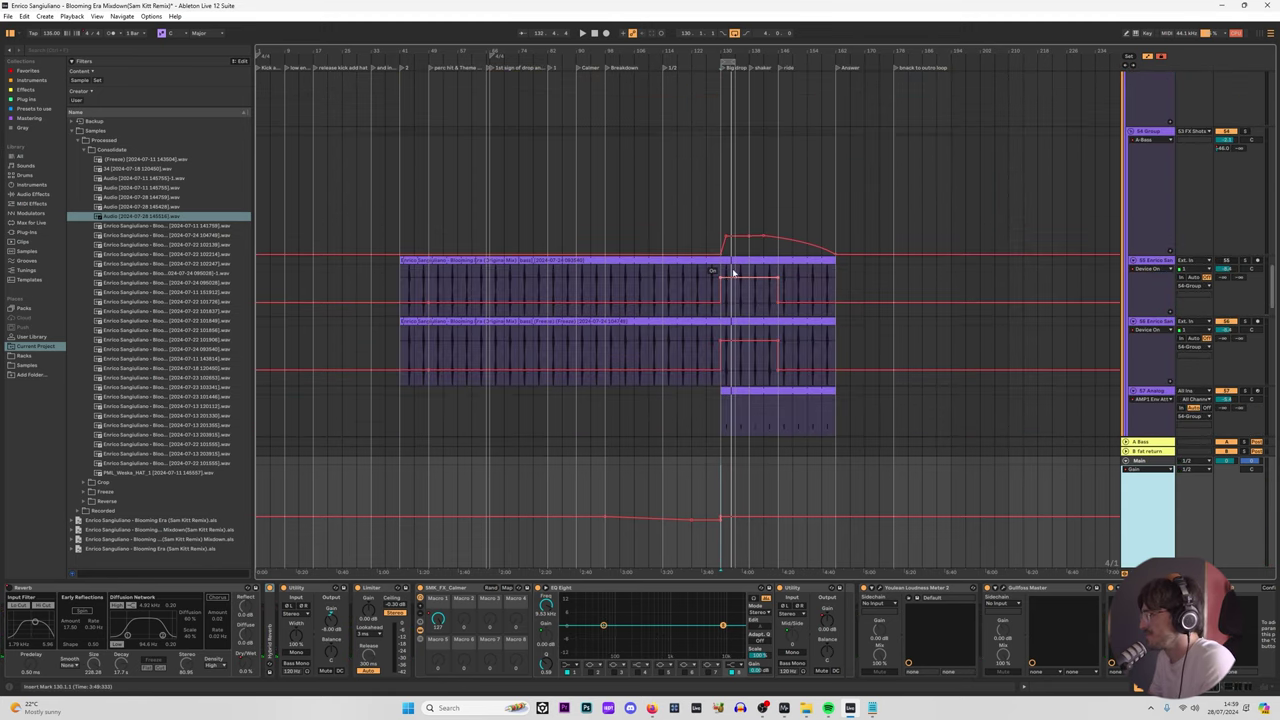
pyautogui.scroll(-5, 884, 275)
pyautogui.click(1270, 336)
pyautogui.moveTo(1272, 330); pyautogui.dragTo(1272, 196)
pyautogui.click(723, 191)
pyautogui.scroll(2, 723, 191)
pyautogui.press('space')
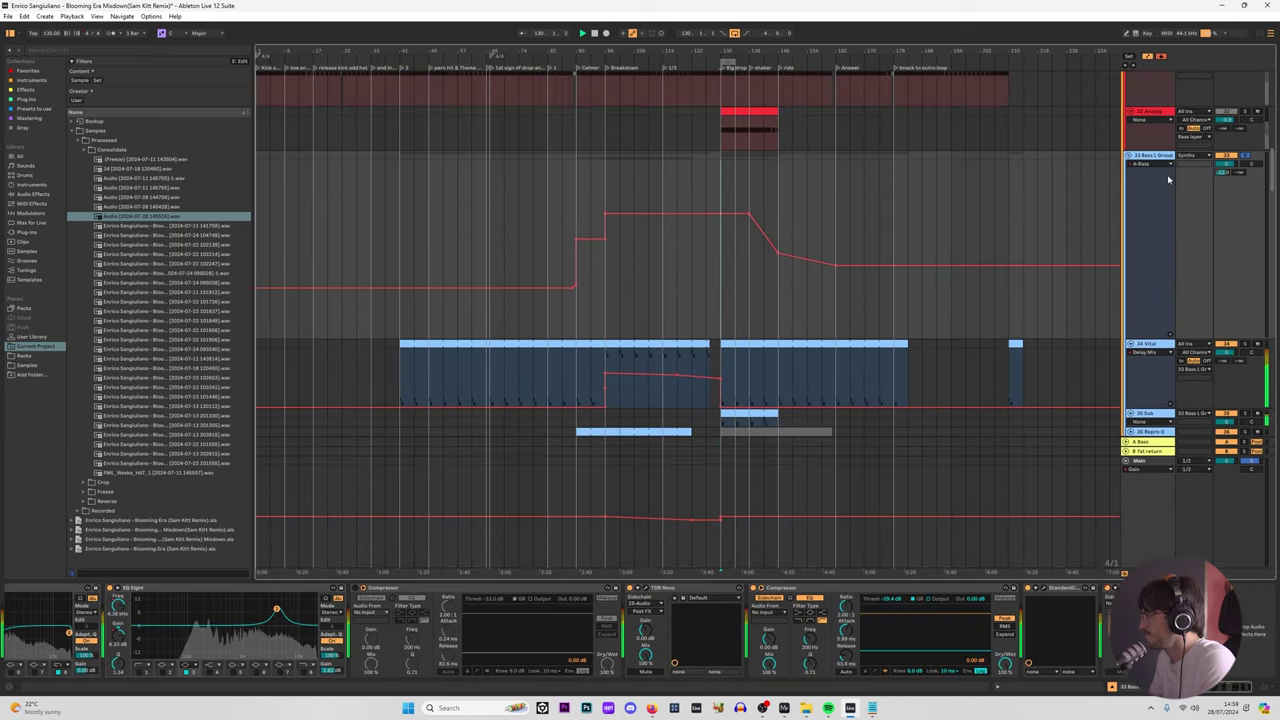
pyautogui.click(1163, 165)
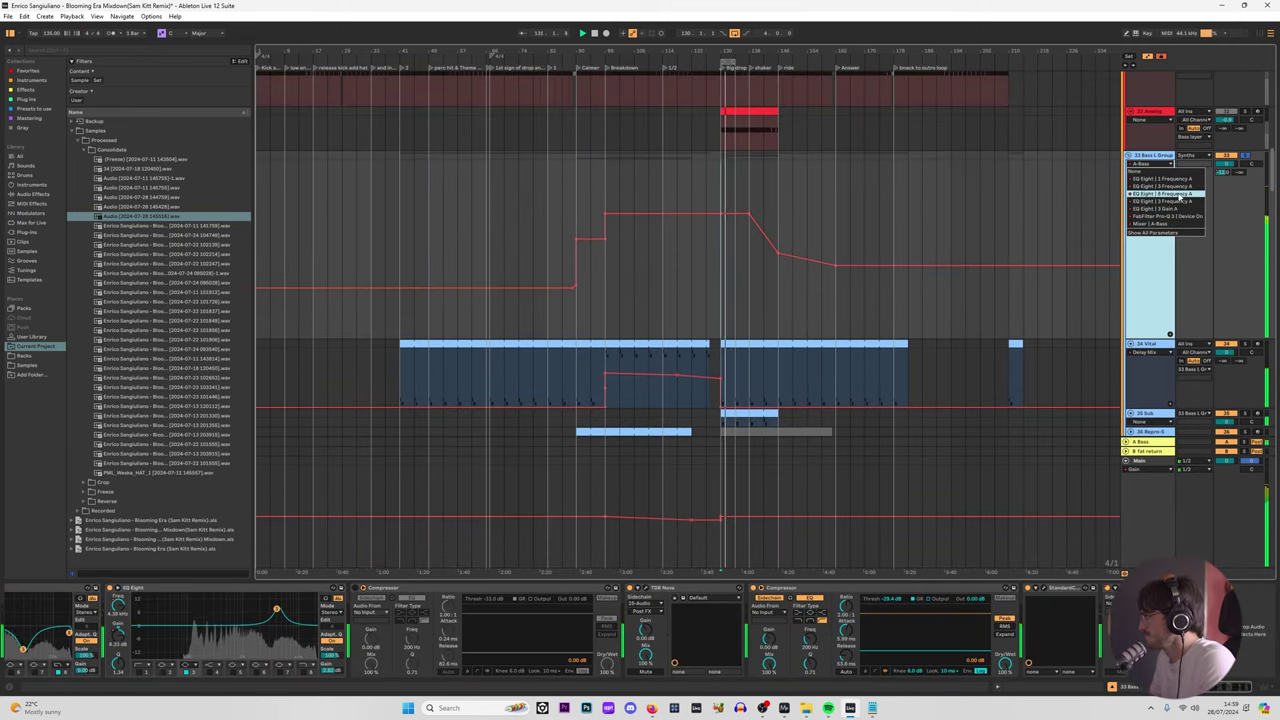
pyautogui.click(1160, 193)
pyautogui.scroll(5, 741, 211)
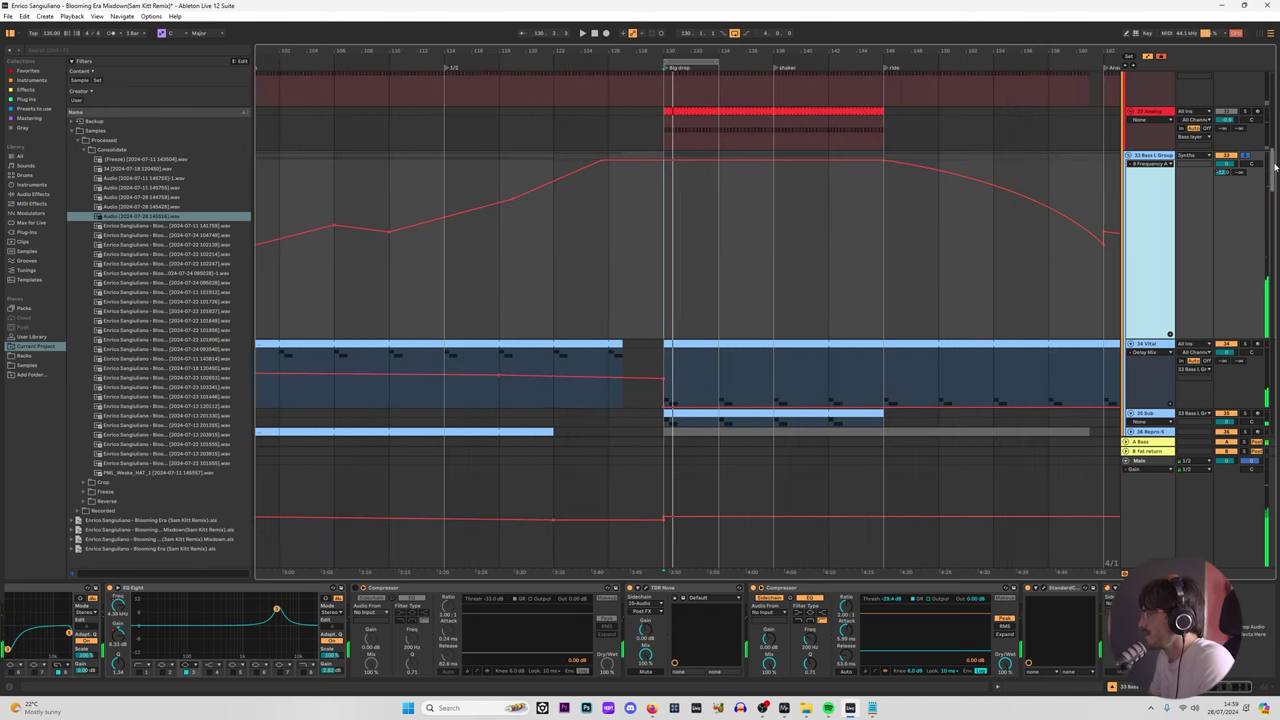
# Step: Lower the Bass L Group's 8 Frequency A automation to about 7.48 kHz from the Big drop to the shaker marker
pyautogui.moveTo(1274, 167); pyautogui.dragTo(1270, 248)
pyautogui.click(1245, 199)
pyautogui.press('space')
pyautogui.scroll(15, 700, 285)
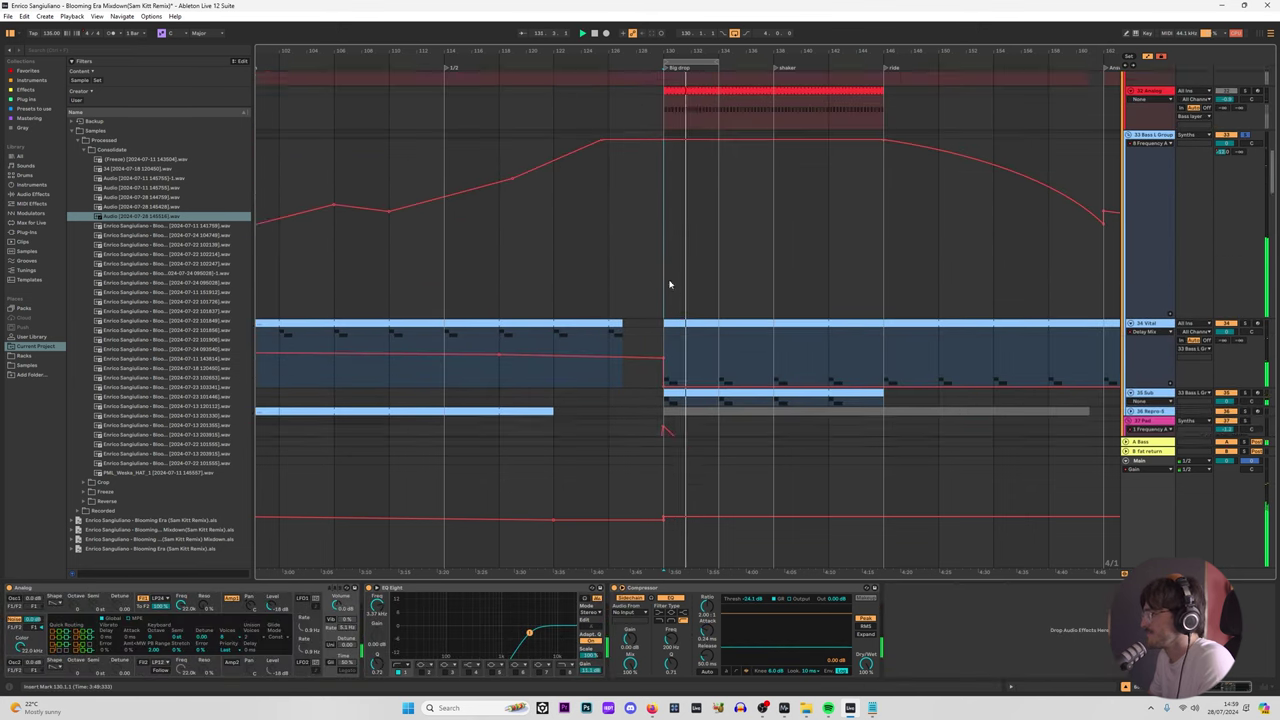
pyautogui.moveTo(670, 276)
pyautogui.mouseDown()
pyautogui.moveTo(708, 252)
pyautogui.moveTo(668, 252)
pyautogui.moveTo(678, 258)
pyautogui.mouseUp()
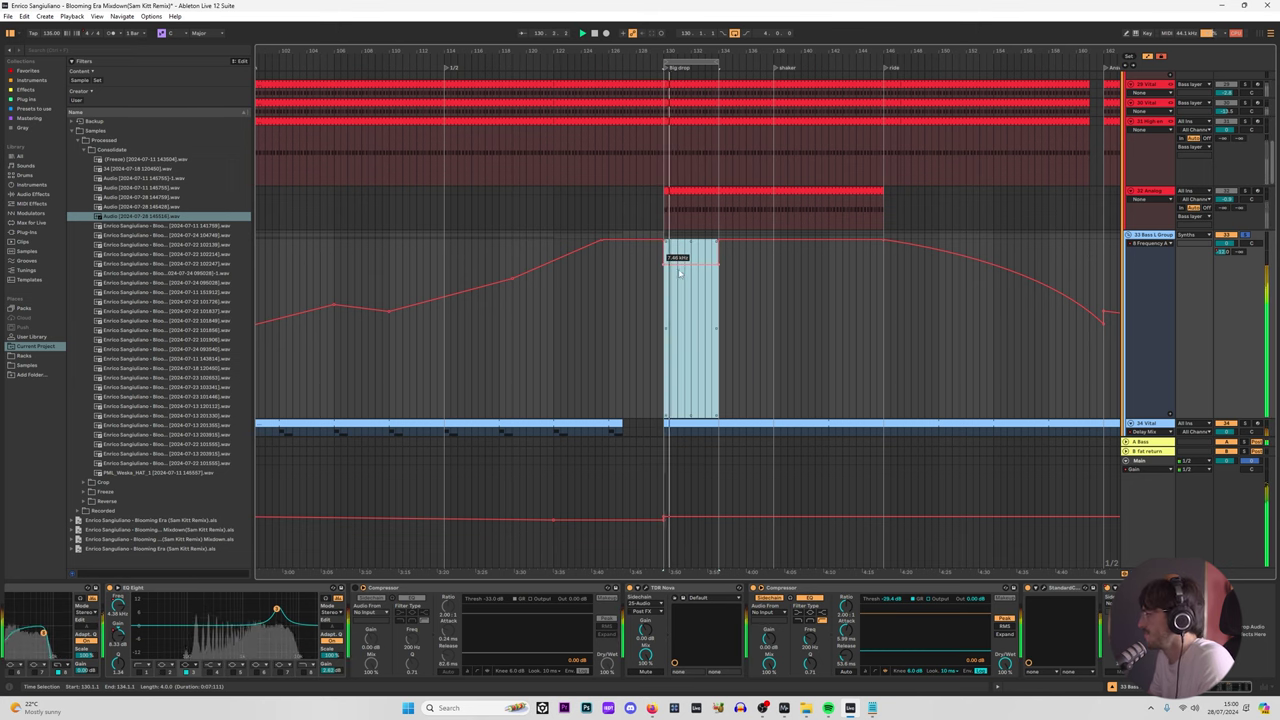
pyautogui.hotkey('ctrl', 'z')
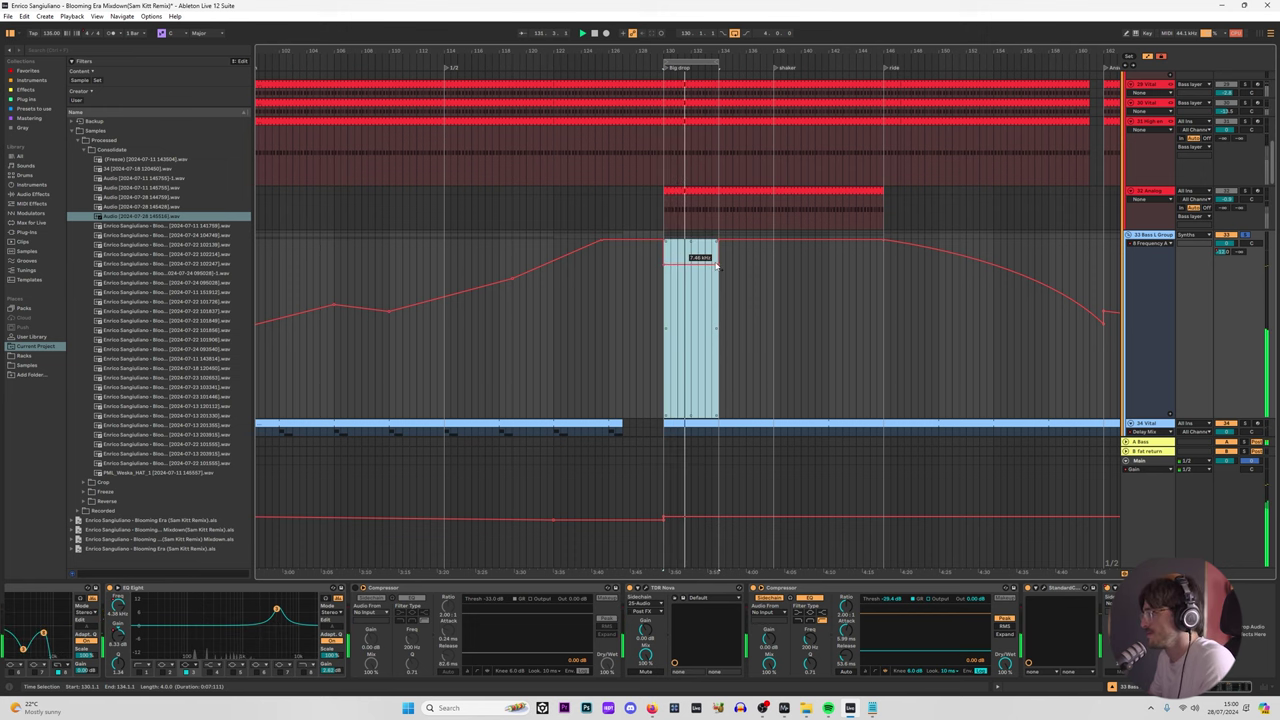
pyautogui.moveTo(716, 266); pyautogui.dragTo(787, 264)
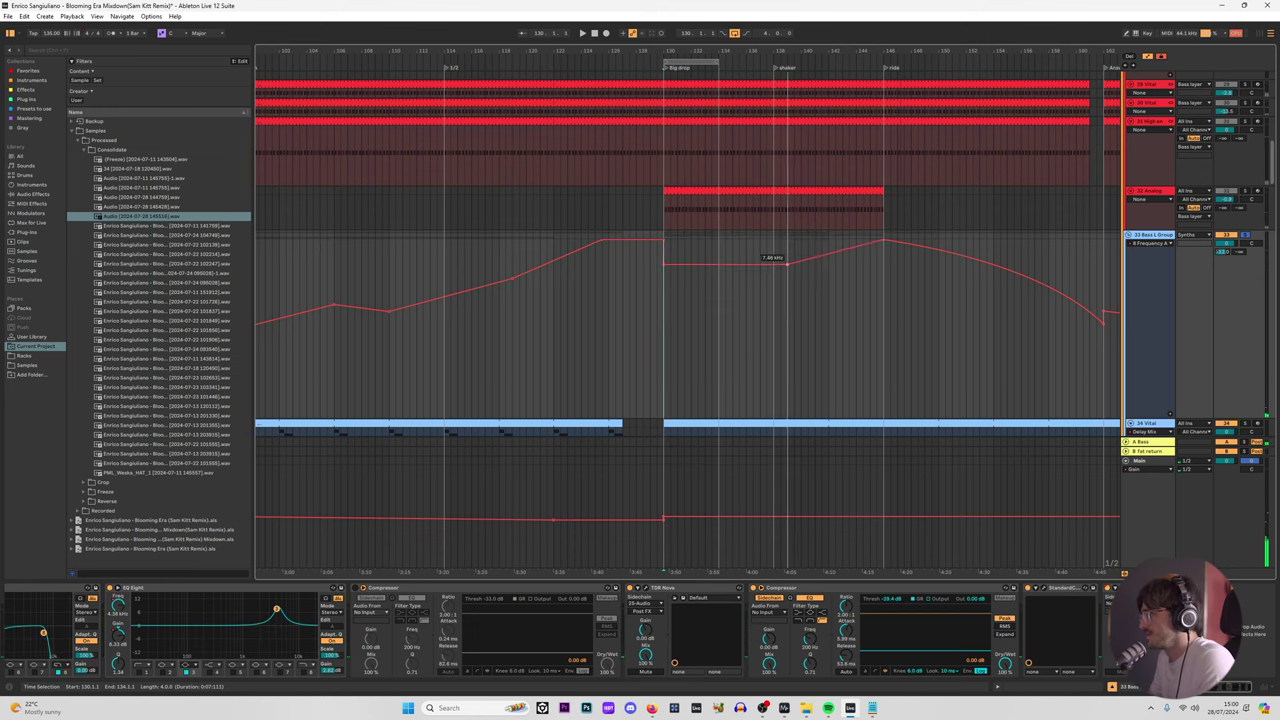
pyautogui.press('space')
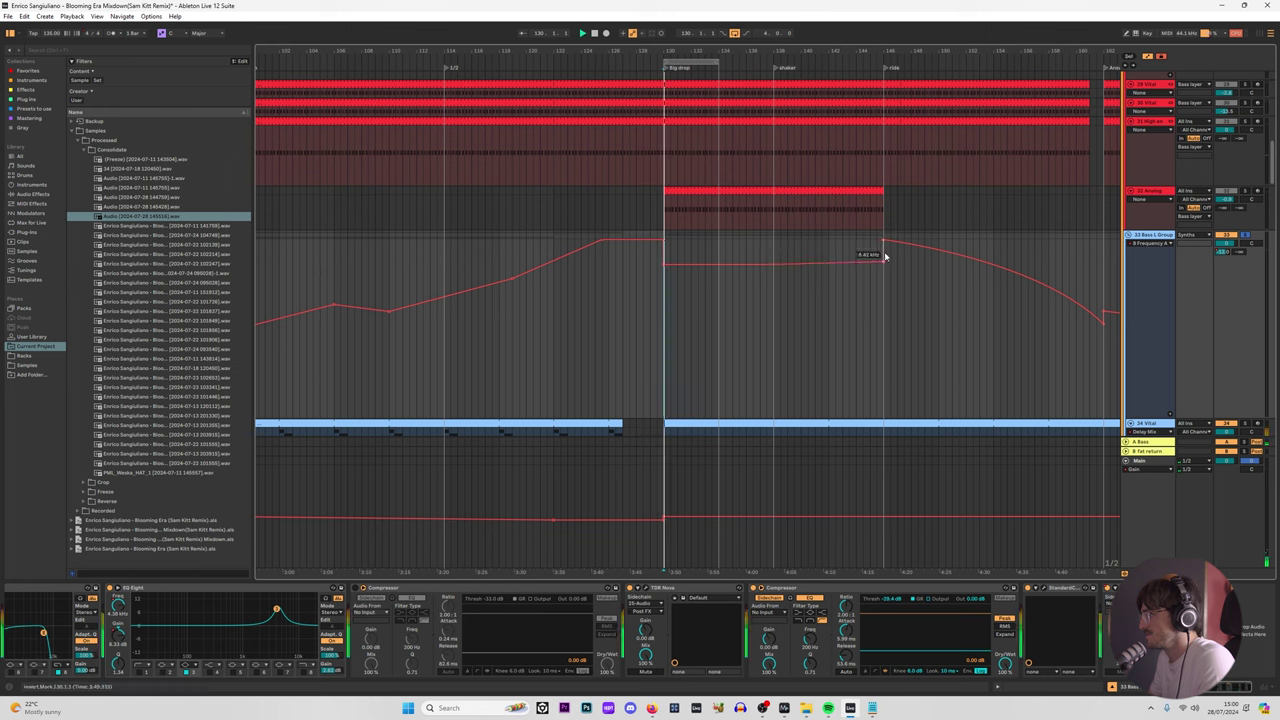
# Step: Lower the frequency automation point at the ride marker, curve the following descent, and replay from the Big drop
pyautogui.click(880, 244)
pyautogui.moveTo(882, 243); pyautogui.dragTo(884, 265)
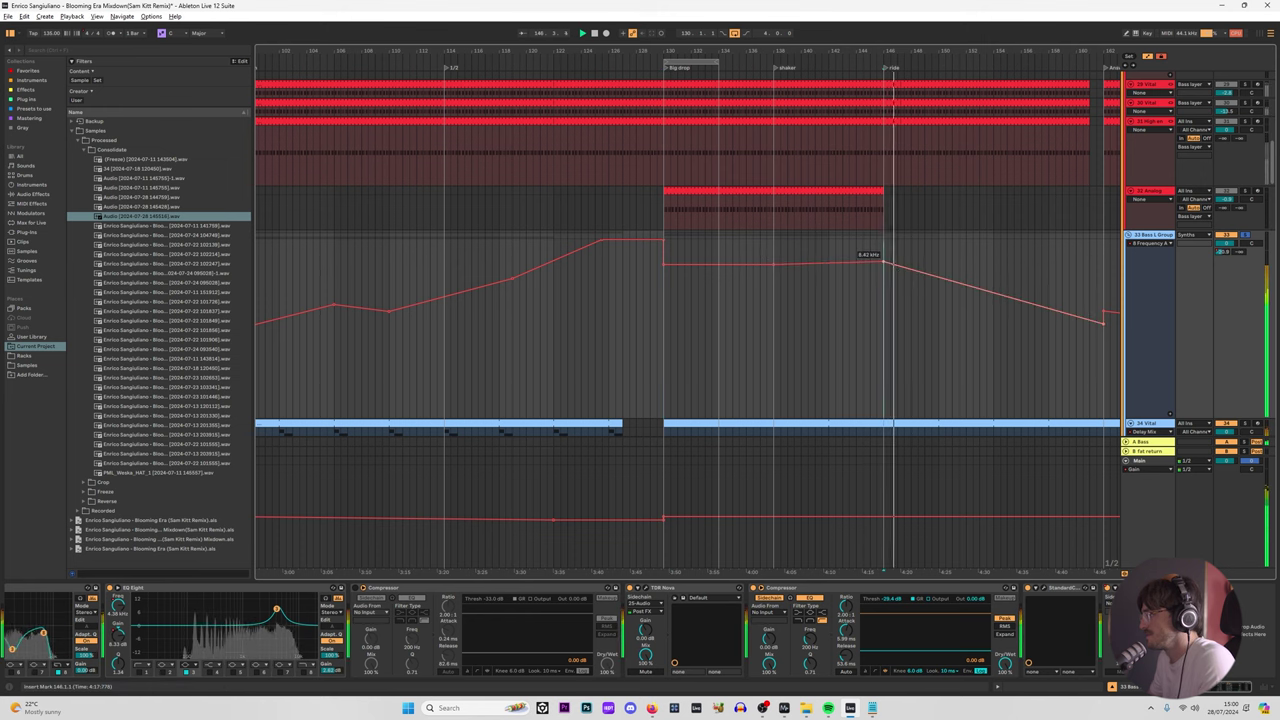
pyautogui.moveTo(990, 292); pyautogui.dragTo(990, 272)
pyautogui.click(664, 294)
pyautogui.press('space')
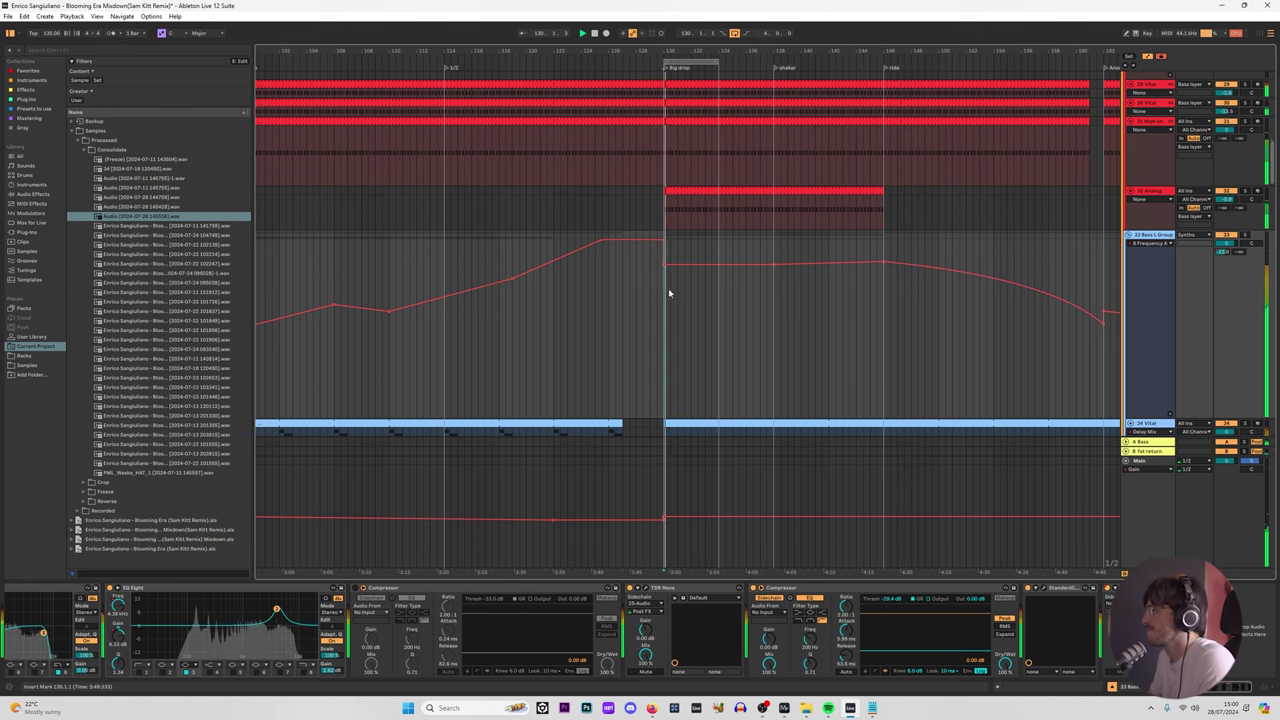
# Step: Check the clipping in the Synths group's StandardCLIP while playing from the Big drop
pyautogui.scroll(6, 994, 329)
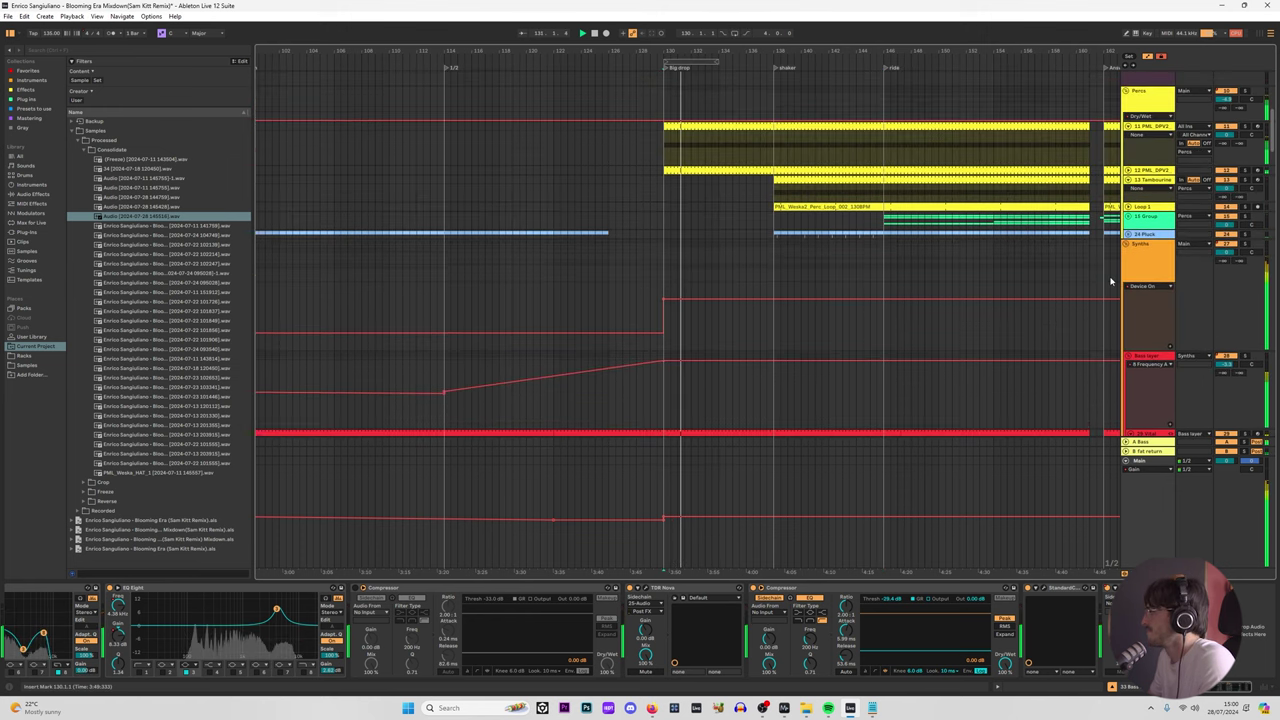
pyautogui.press('space')
pyautogui.click(270, 588)
pyautogui.press('space')
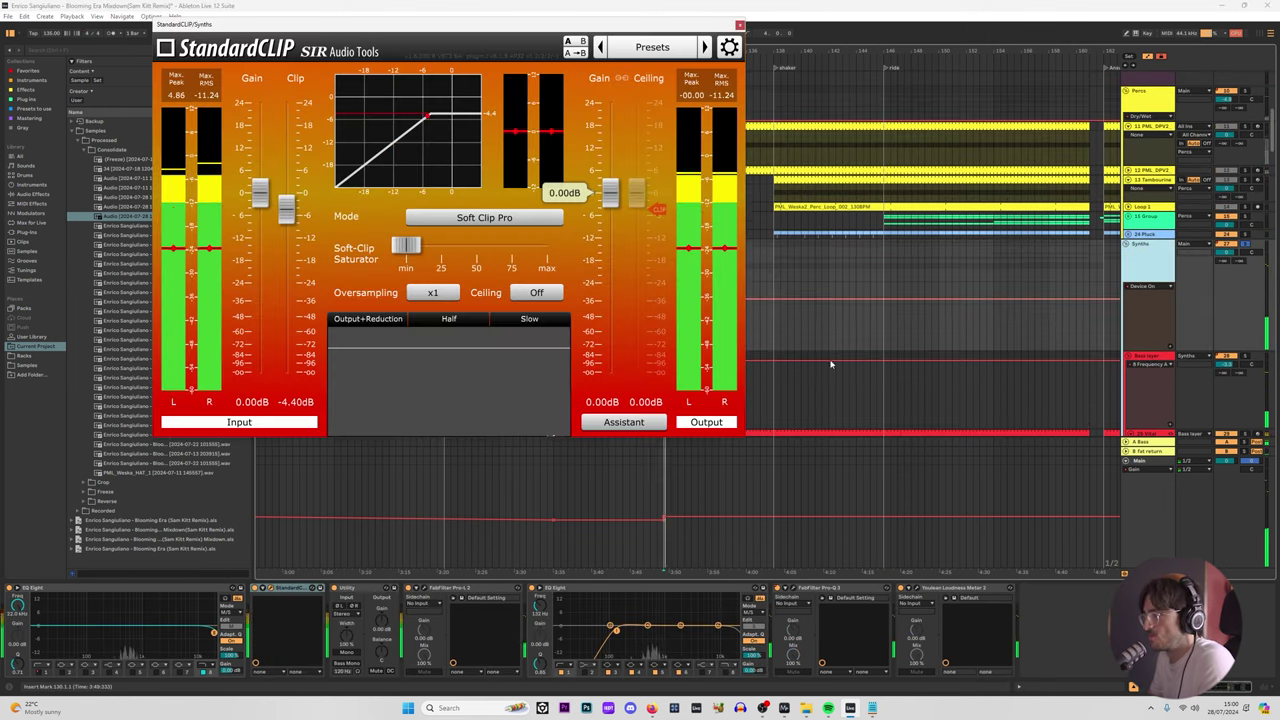
pyautogui.scroll(-10, 862, 389)
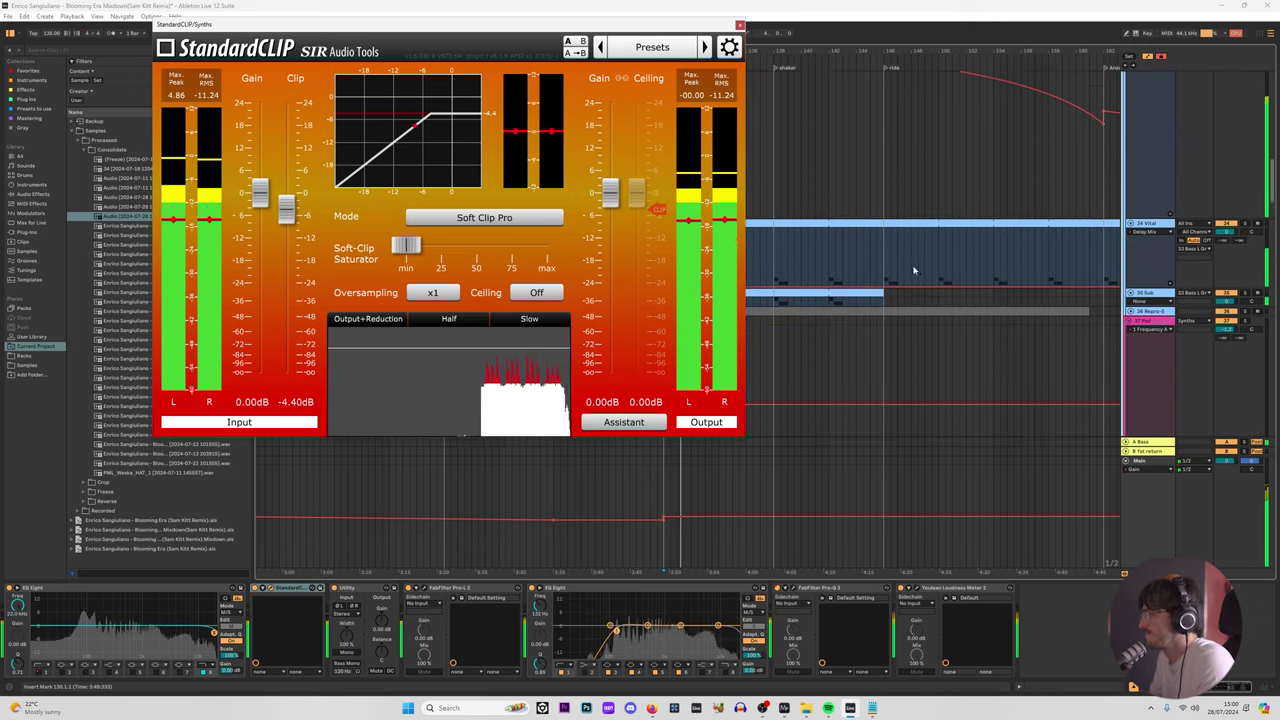
pyautogui.moveTo(400, 24); pyautogui.dragTo(242, 97)
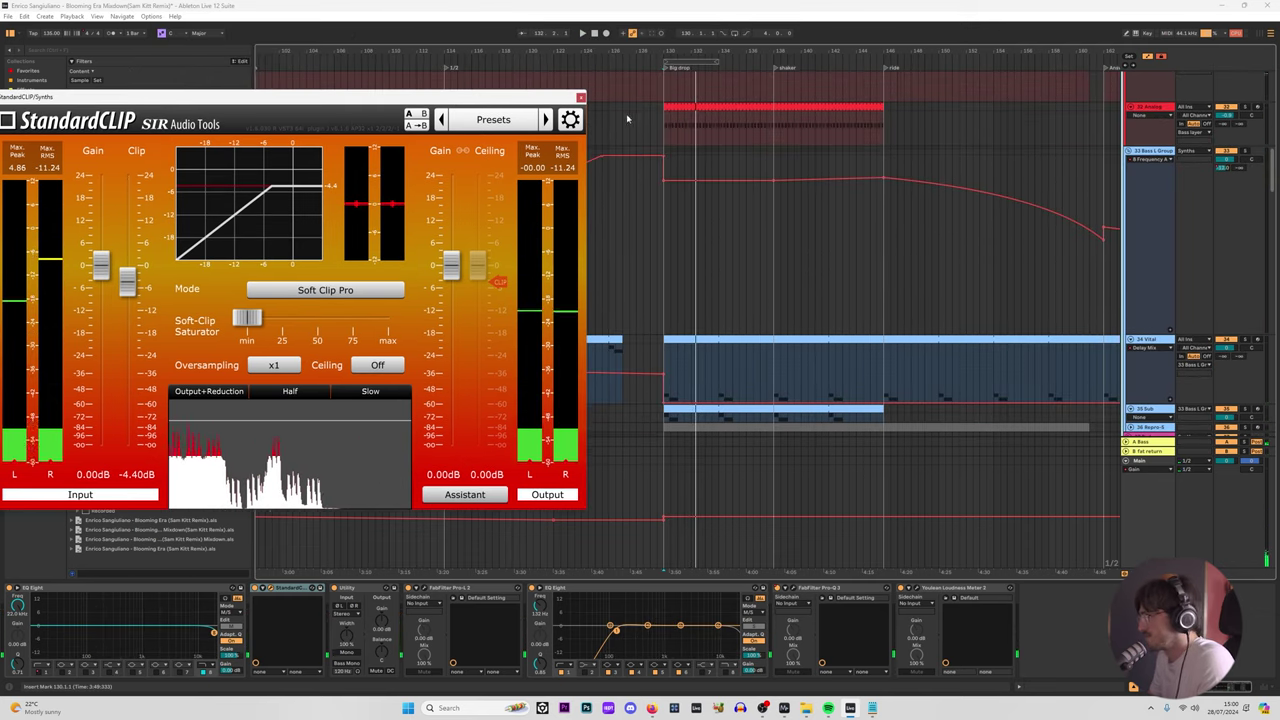
pyautogui.click(581, 99)
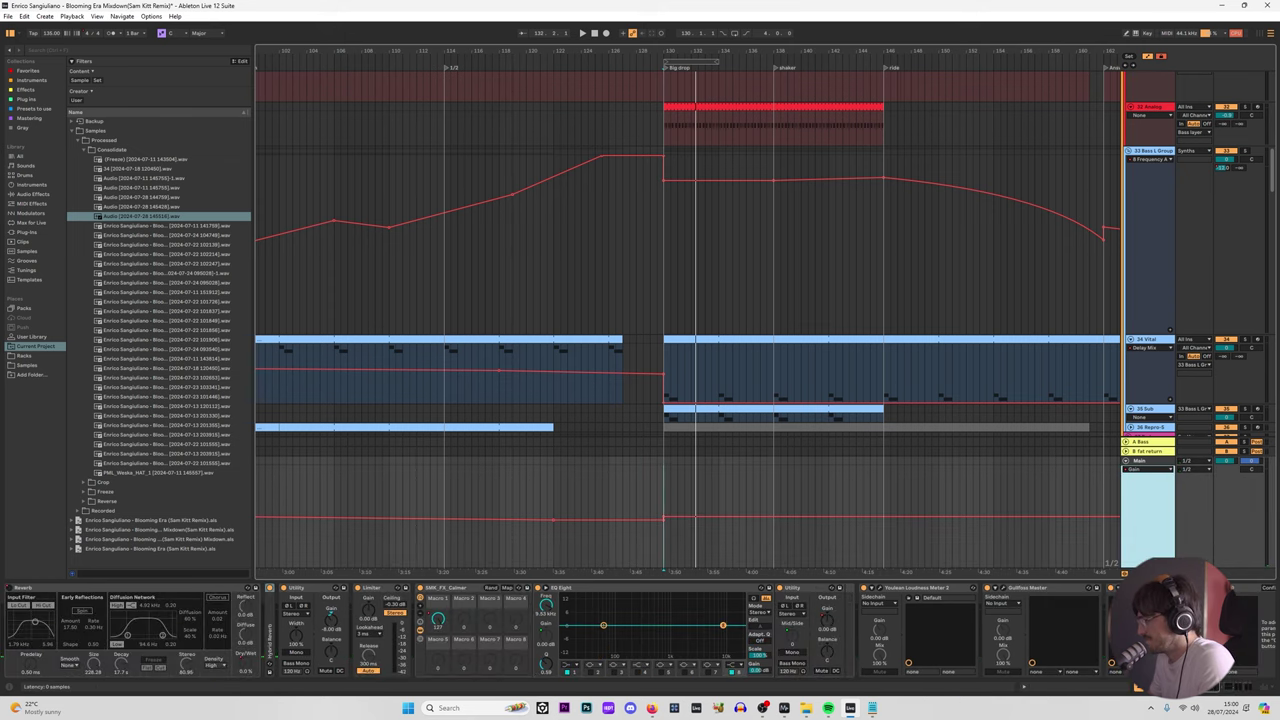
# Step: Watch the Main track's StandardCLIP during playback from the Big drop and the ride marker
pyautogui.click(270, 587)
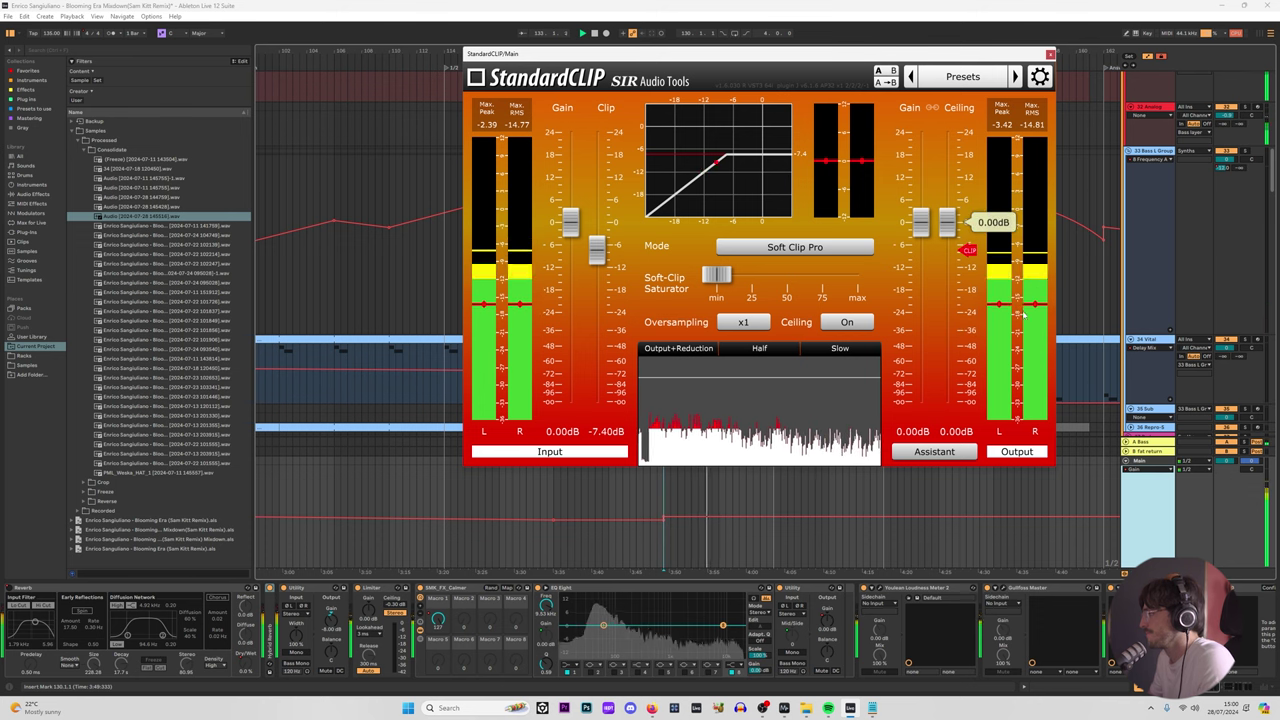
pyautogui.moveTo(966, 52); pyautogui.dragTo(645, 43)
pyautogui.click(920, 284)
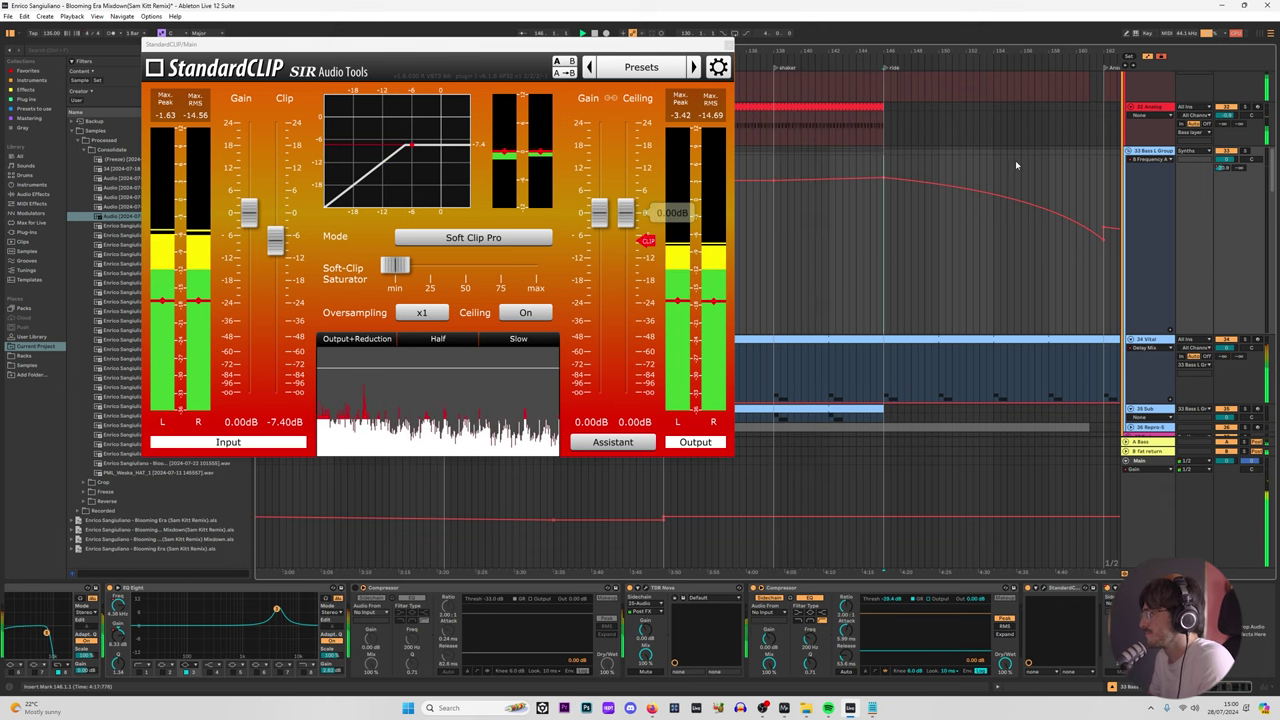
pyautogui.scroll(3, 1015, 165)
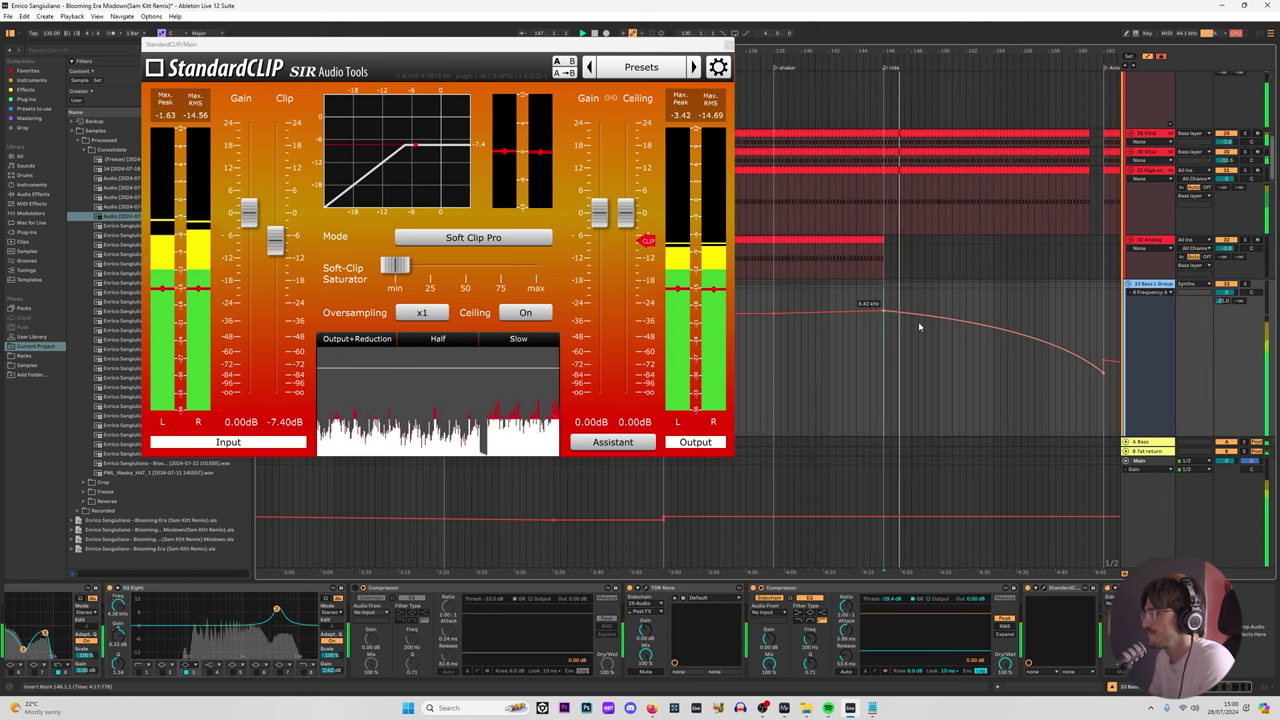
pyautogui.scroll(5, 920, 323)
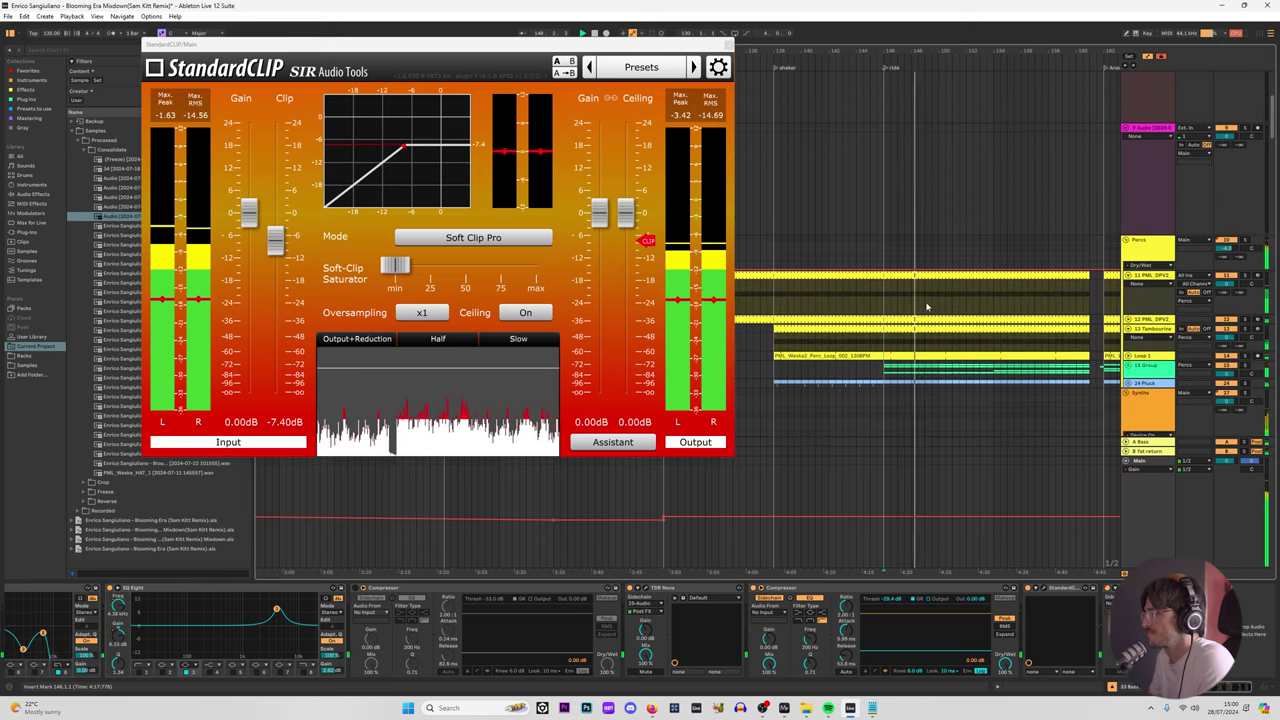
# Step: Solo the Percs group, open its StandardCLIP in place of the Main one, and set the waveform display to Full
pyautogui.click(1245, 240)
pyautogui.click(729, 45)
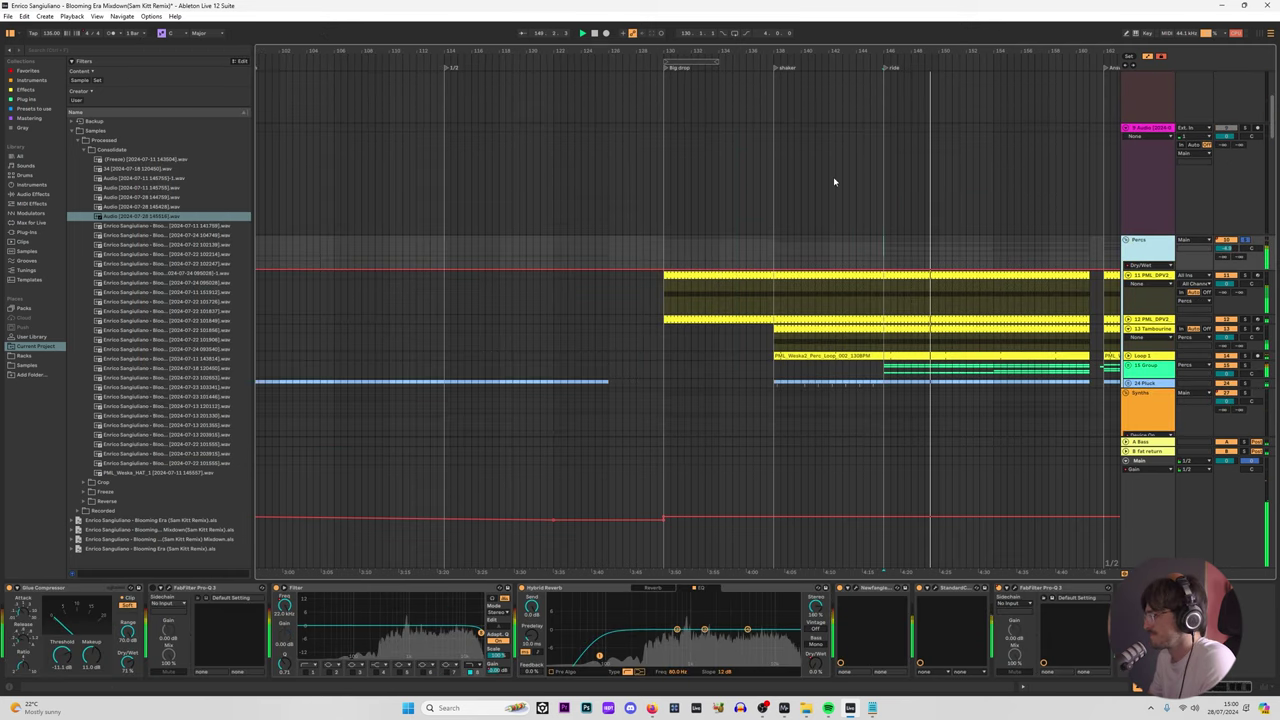
pyautogui.click(933, 589)
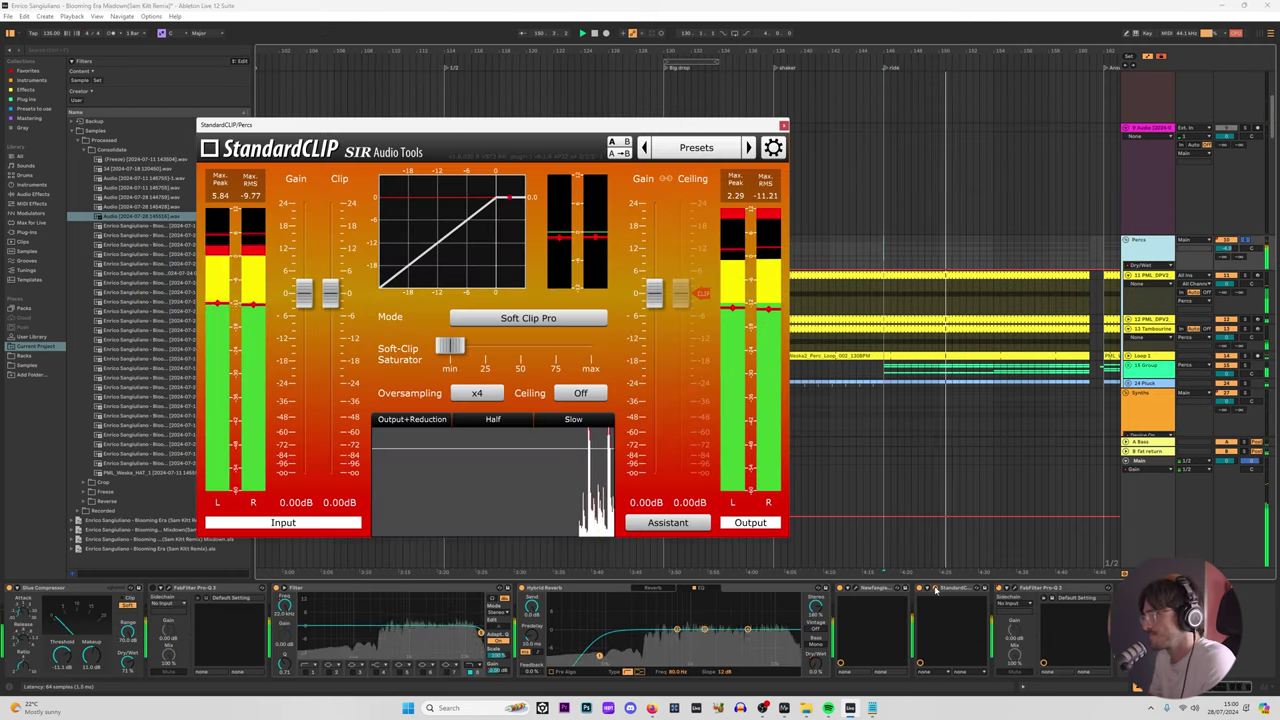
pyautogui.moveTo(451, 346); pyautogui.dragTo(409, 349)
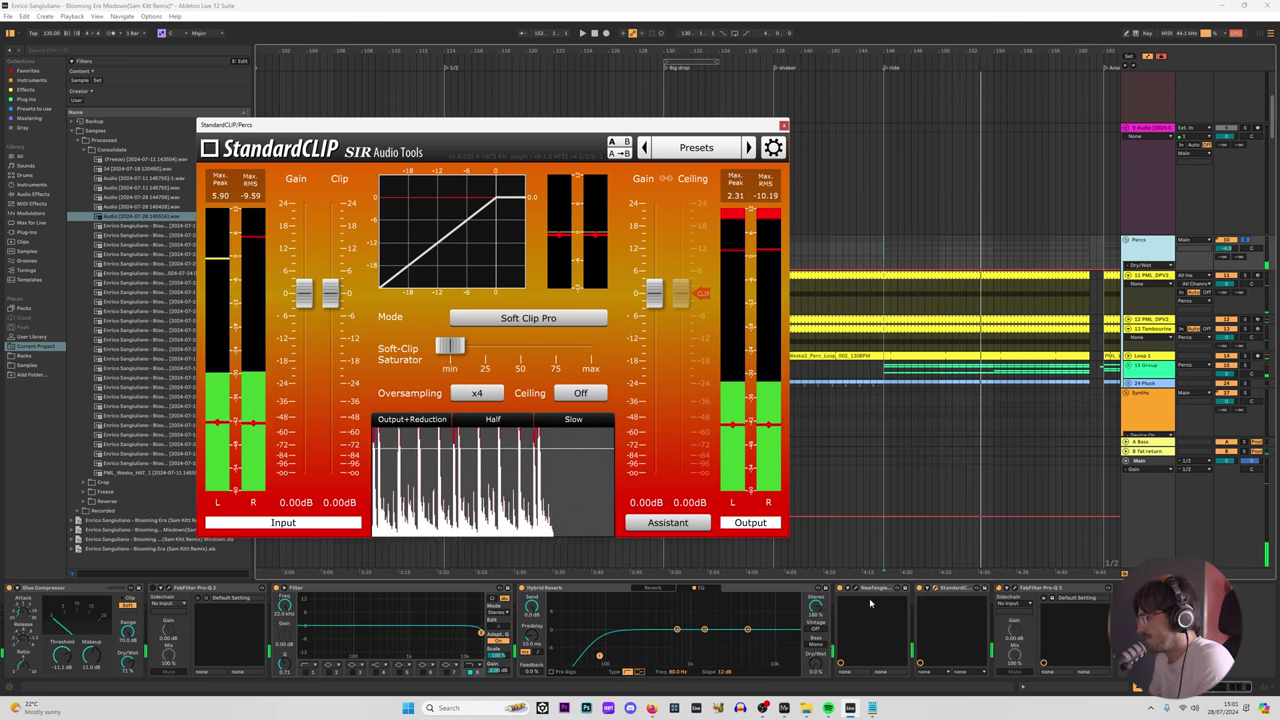
pyautogui.moveTo(338, 291)
pyautogui.press('space')
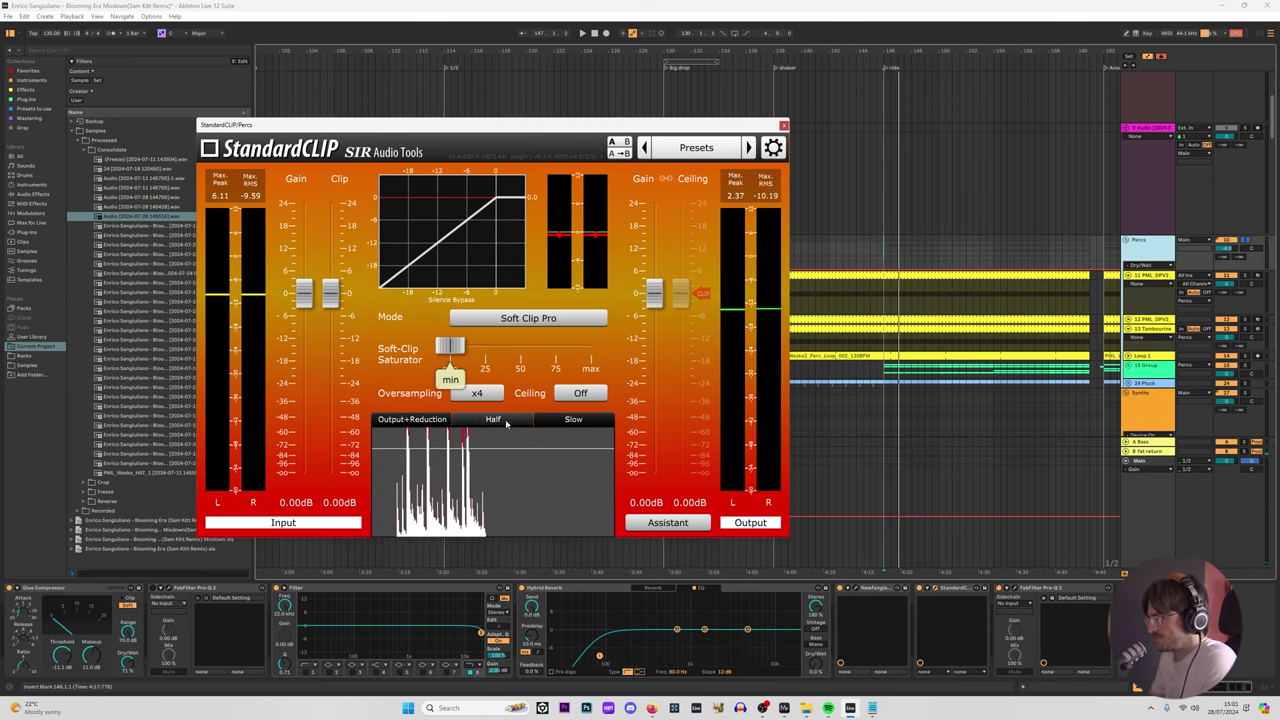
pyautogui.press('space')
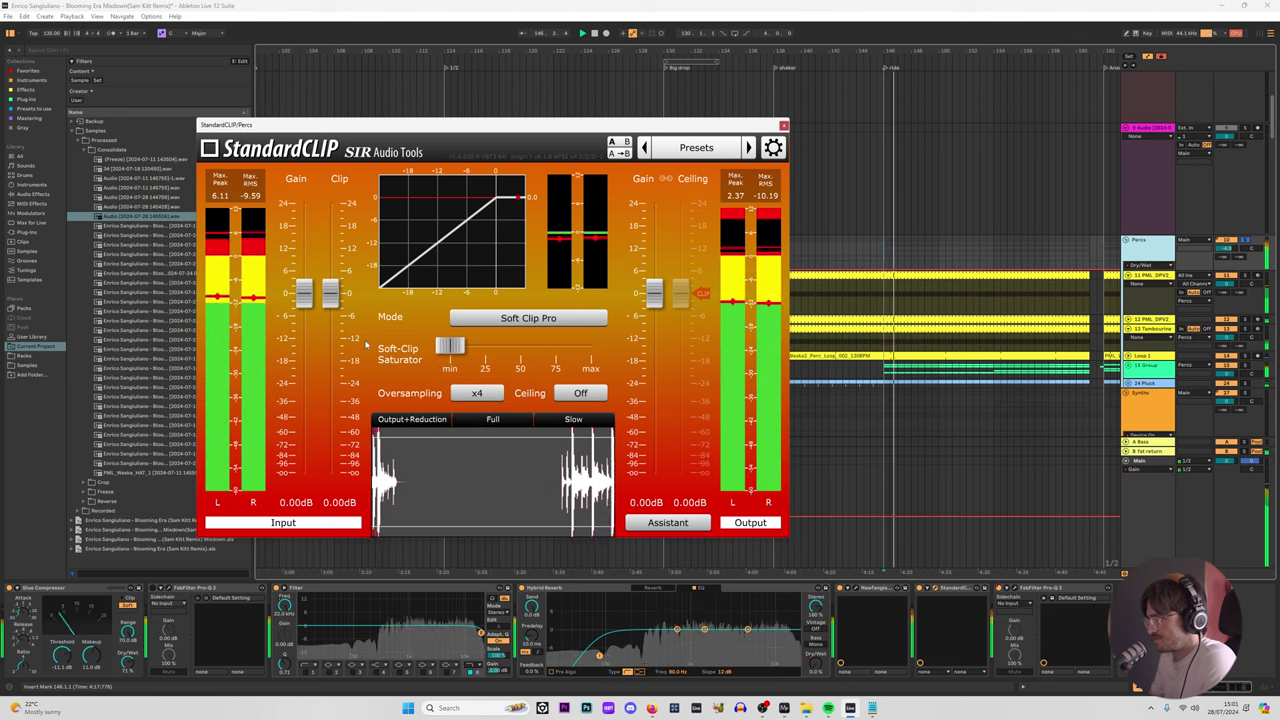
# Step: Set the Clip level of the Percs group's StandardCLIP to -2.40 dB and compare it with the plug-in bypassed
pyautogui.moveTo(330, 291); pyautogui.dragTo(330, 302)
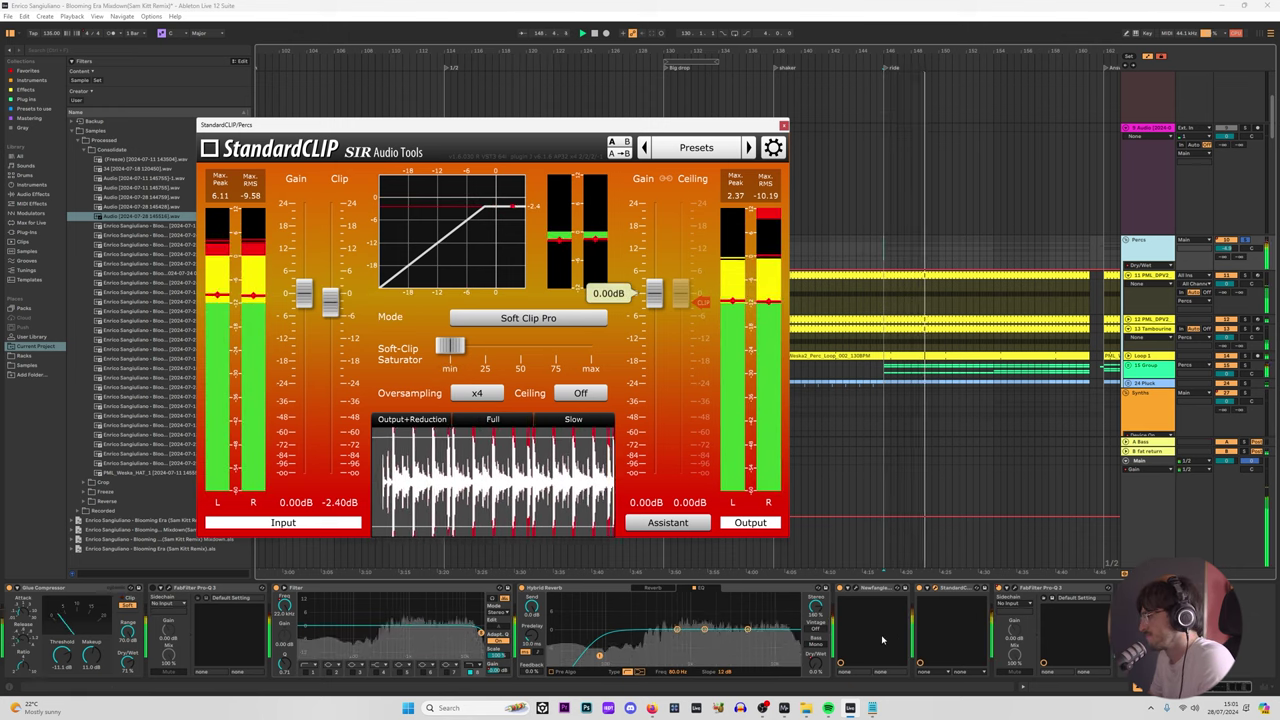
pyautogui.click(920, 588)
pyautogui.click(920, 588)
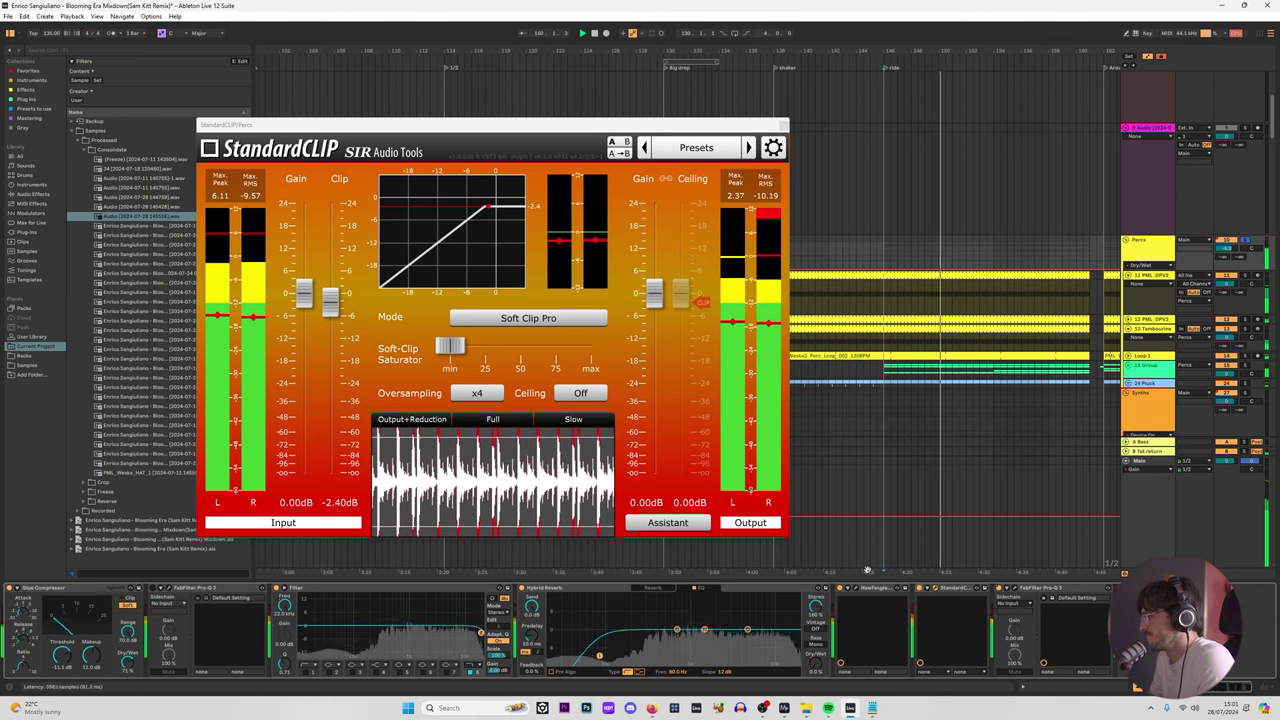
# Step: Reset the Clip level of the Percs group's StandardCLIP to 0.00 dB and shift its window clear of the track list
pyautogui.doubleClick(331, 302)
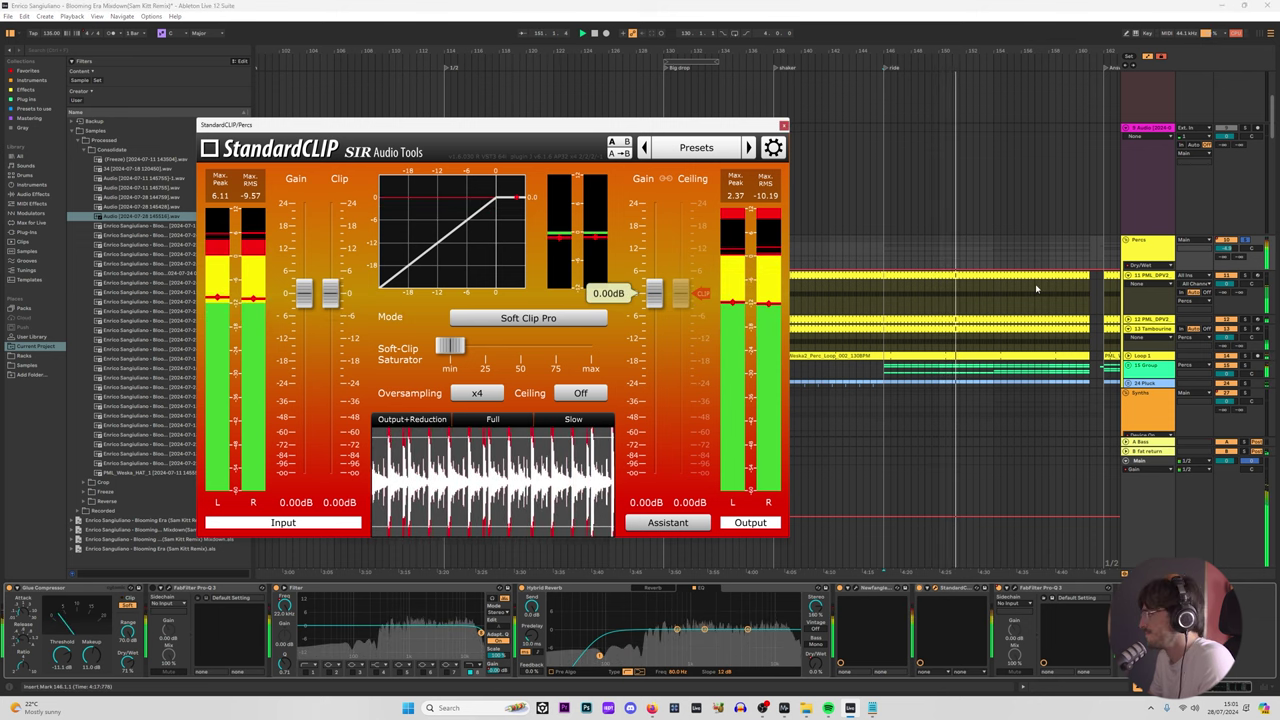
pyautogui.click(1150, 265)
pyautogui.click(1152, 348)
pyautogui.click(1152, 350)
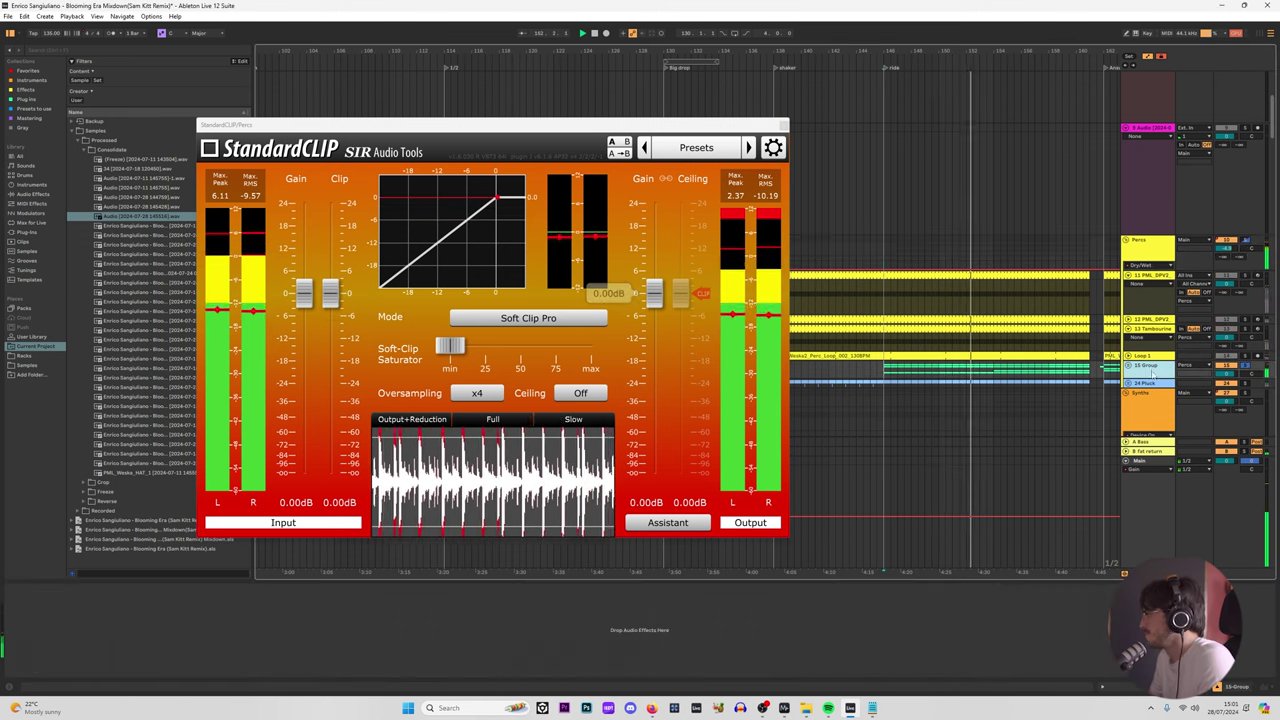
pyautogui.moveTo(325, 128); pyautogui.dragTo(551, 69)
pyautogui.click(29, 118)
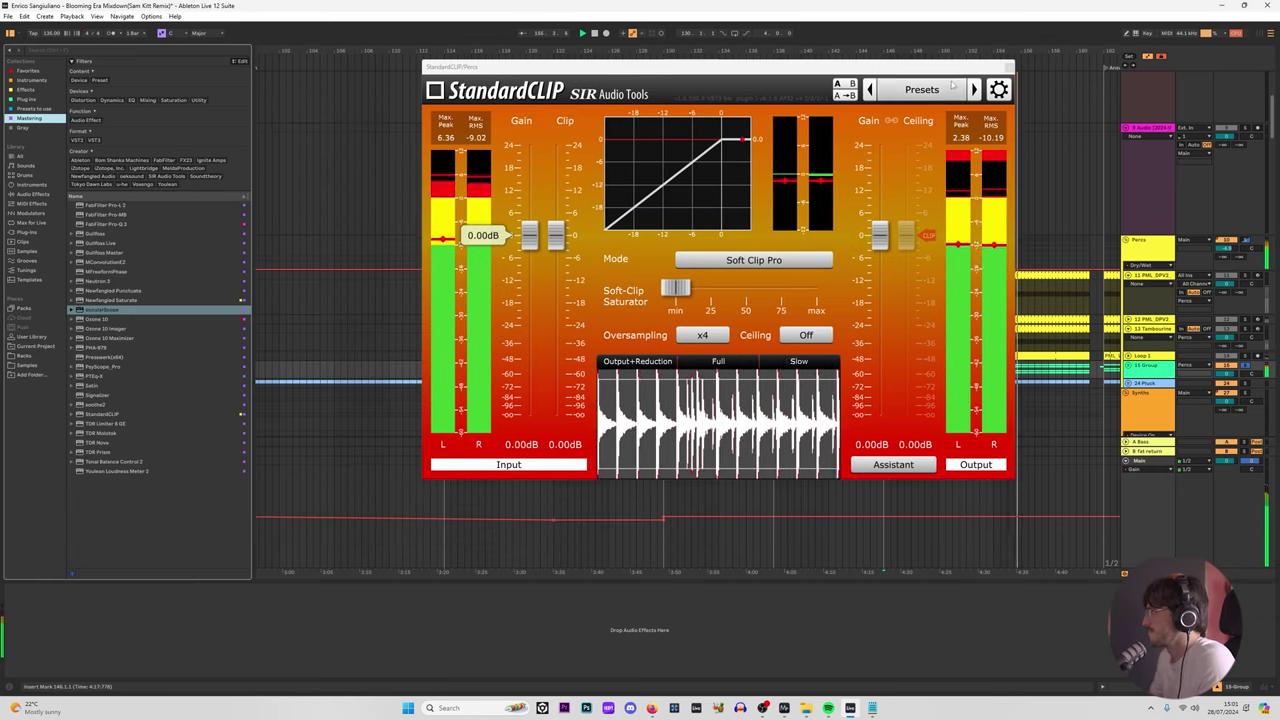
pyautogui.moveTo(900, 66); pyautogui.dragTo(581, 54)
# Step: Unfold the 15 Group inside Percs and examine the Toploop clip's hits while playing from its start at bar 154
pyautogui.click(1129, 367)
pyautogui.scroll(-4, 1090, 340)
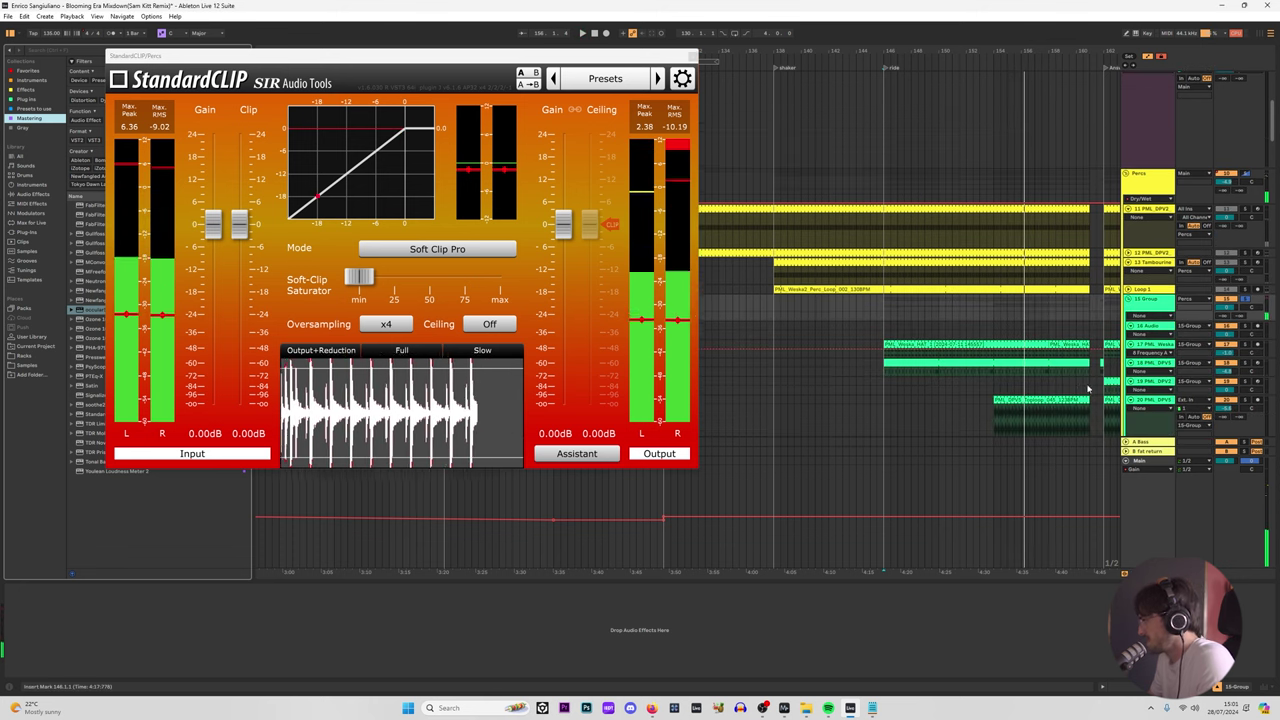
pyautogui.scroll(4, 1055, 311)
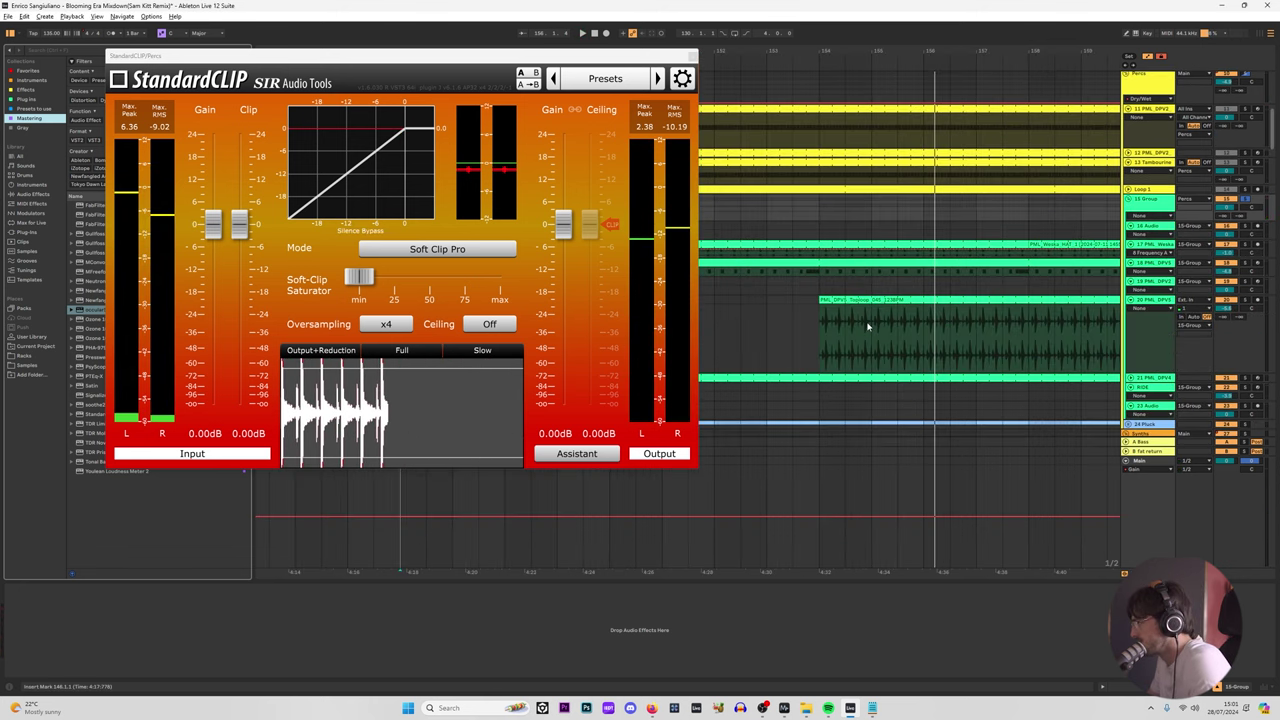
pyautogui.click(826, 300)
pyautogui.press('space')
pyautogui.scroll(3, 831, 277)
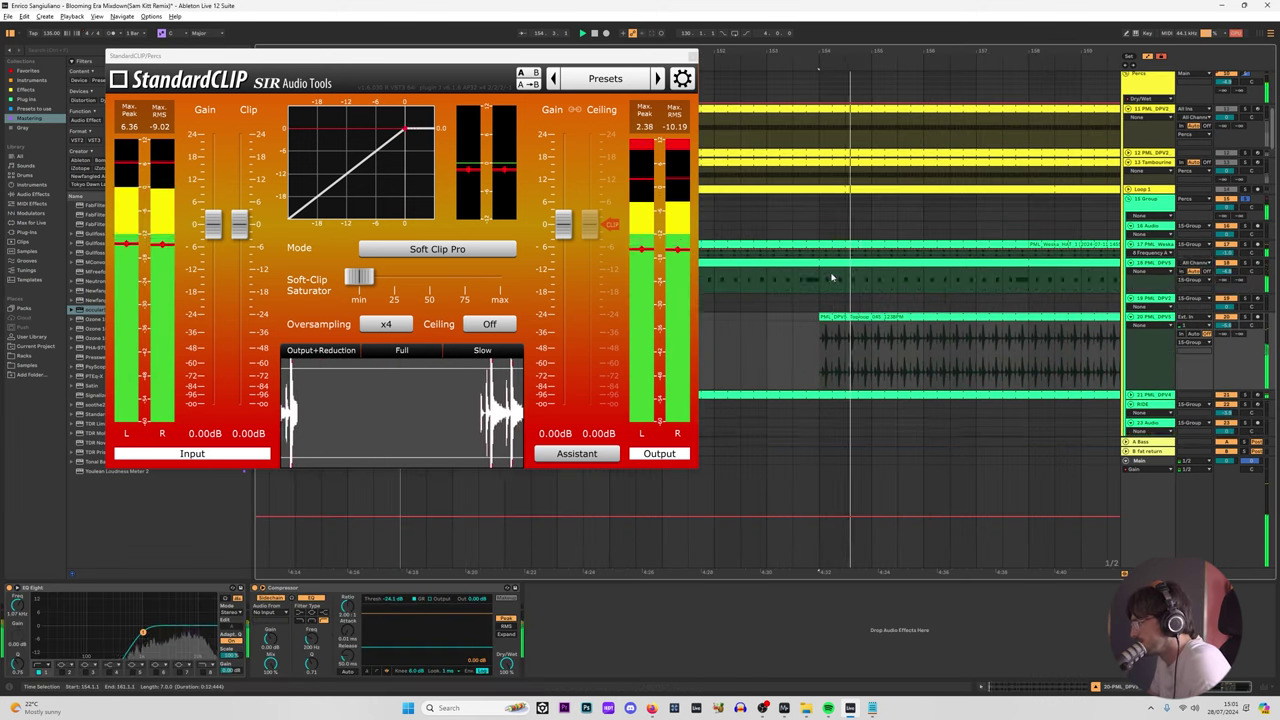
pyautogui.scroll(6, 829, 374)
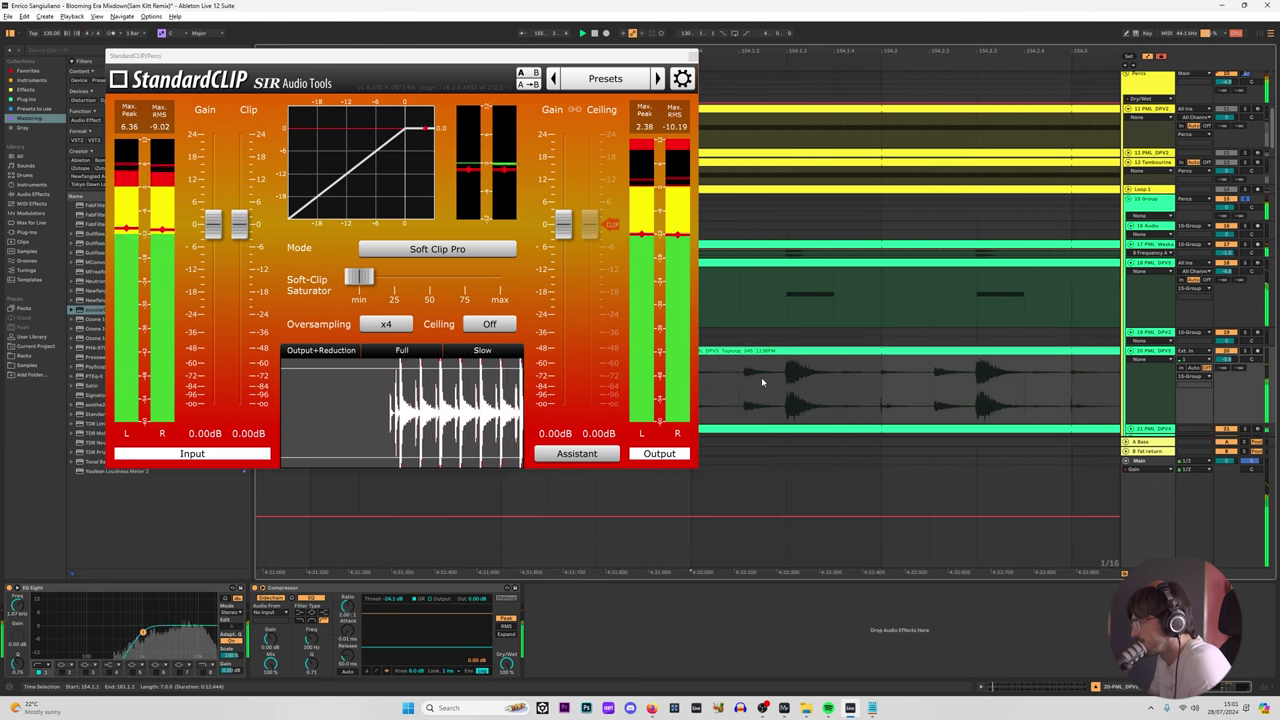
pyautogui.click(788, 388)
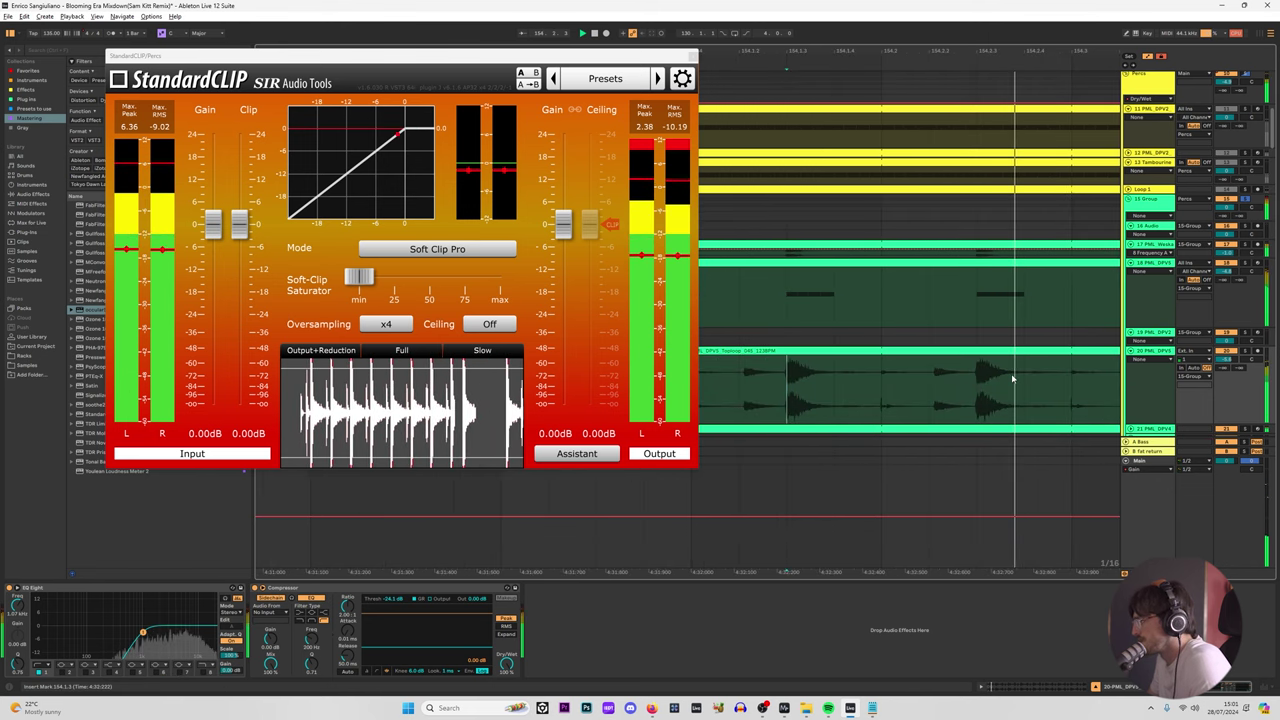
pyautogui.scroll(-6, 850, 378)
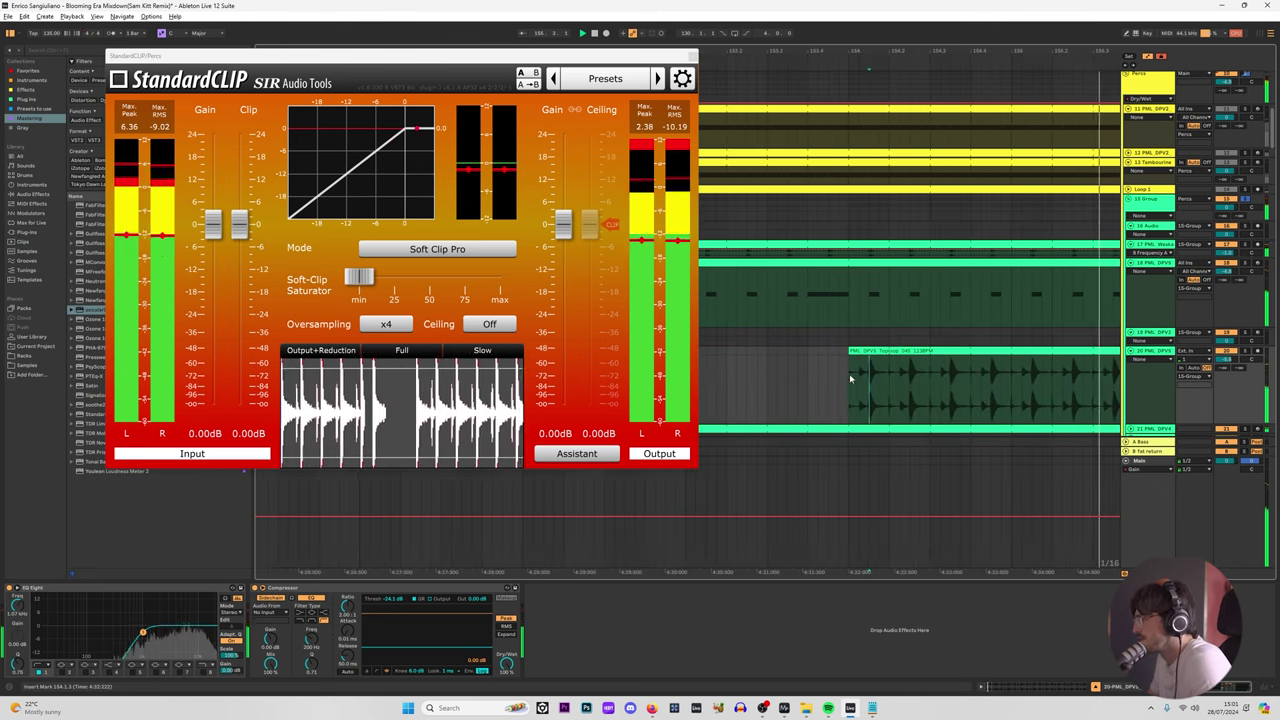
pyautogui.scroll(2, 855, 362)
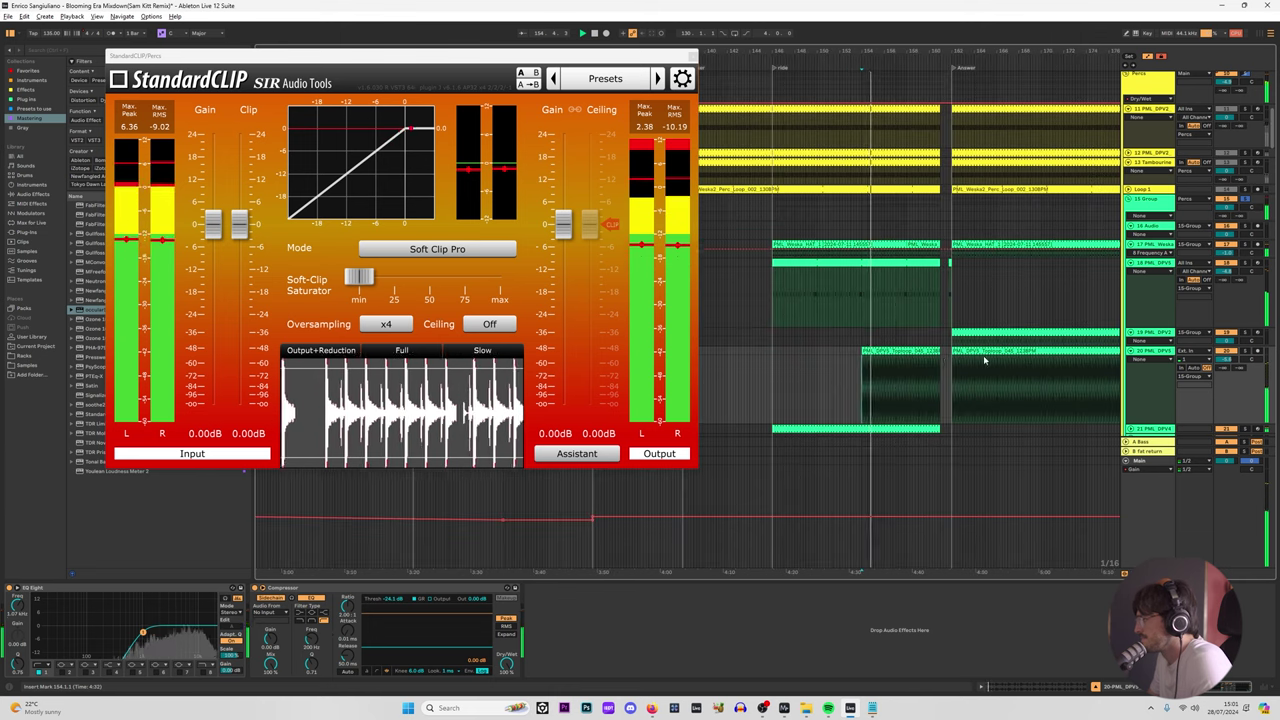
pyautogui.scroll(-5, 870, 365)
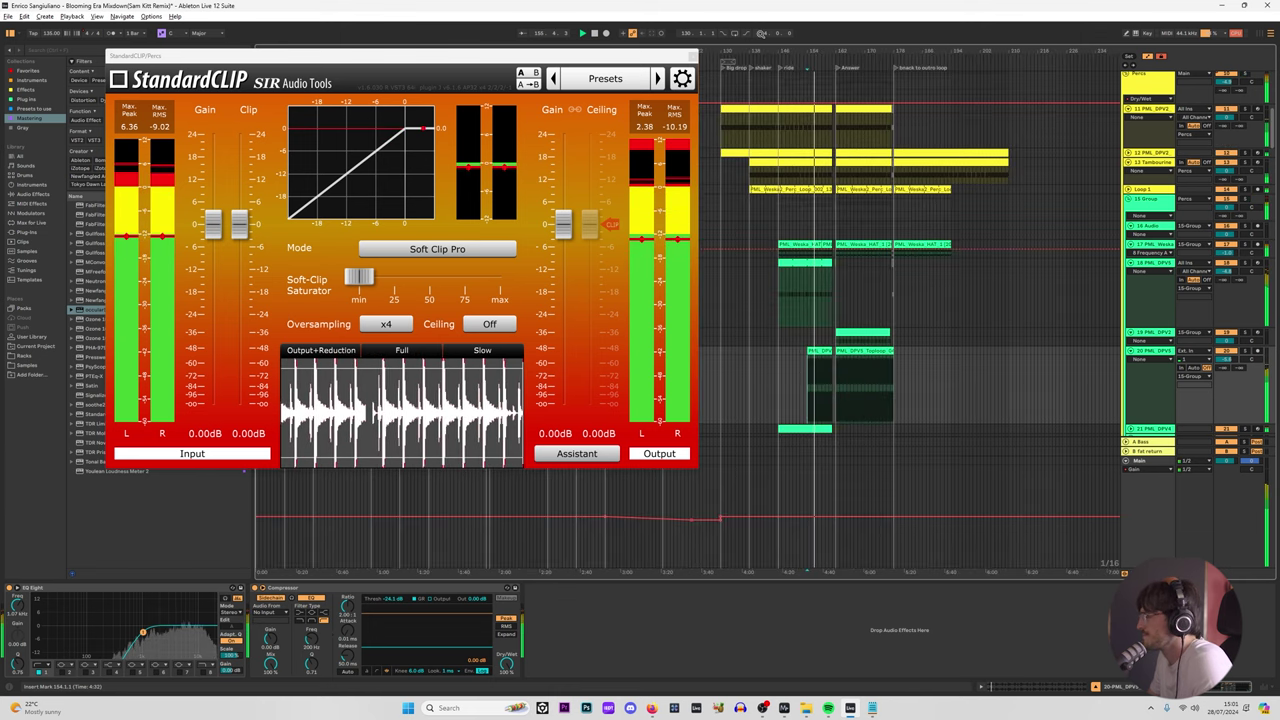
# Step: Close the StandardCLIP window and play into the "1st sign of drop and pluck" marker with the Toploop track muted
pyautogui.click(679, 52)
pyautogui.scroll(6, 731, 354)
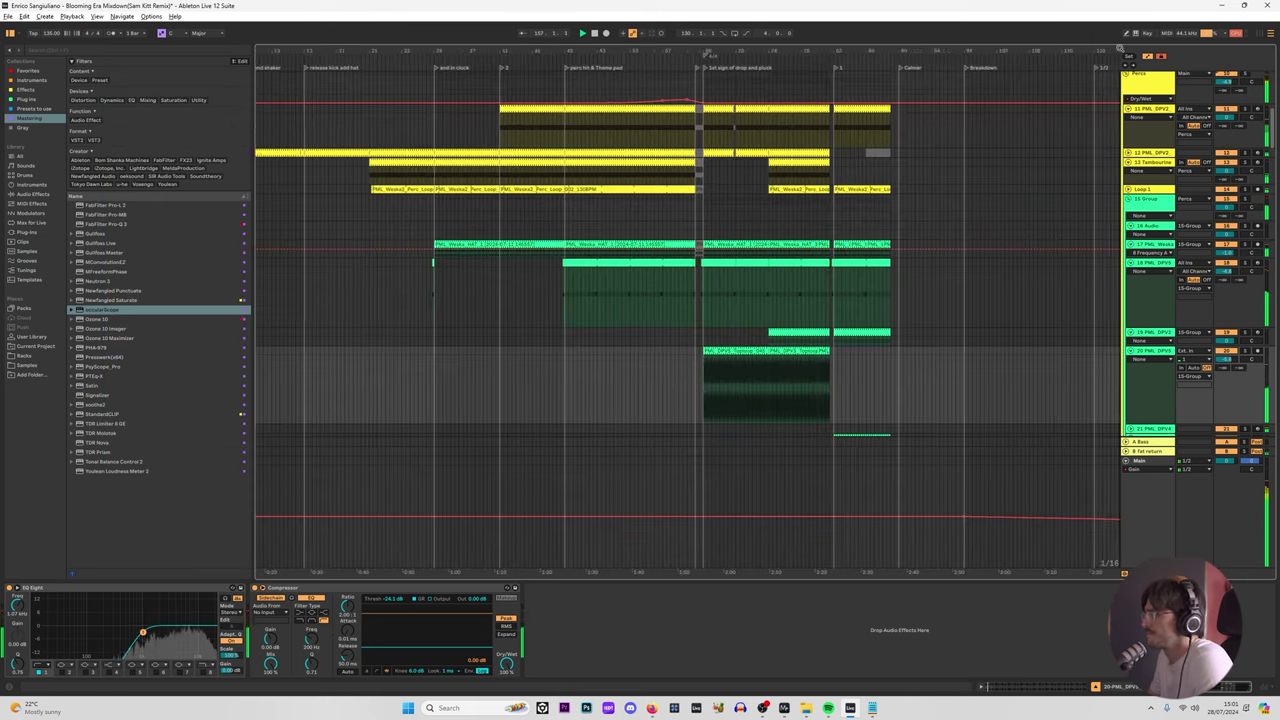
pyautogui.scroll(4, 735, 355)
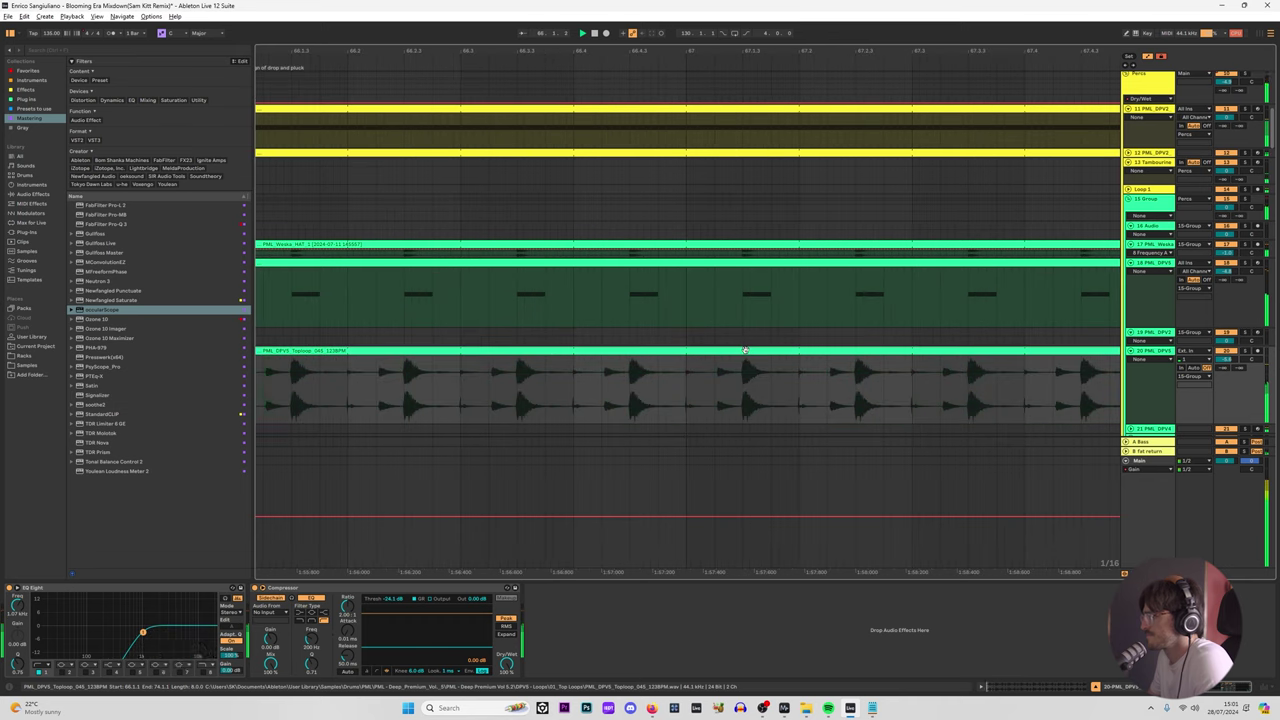
pyautogui.scroll(-3, 750, 350)
pyautogui.scroll(-4, 754, 347)
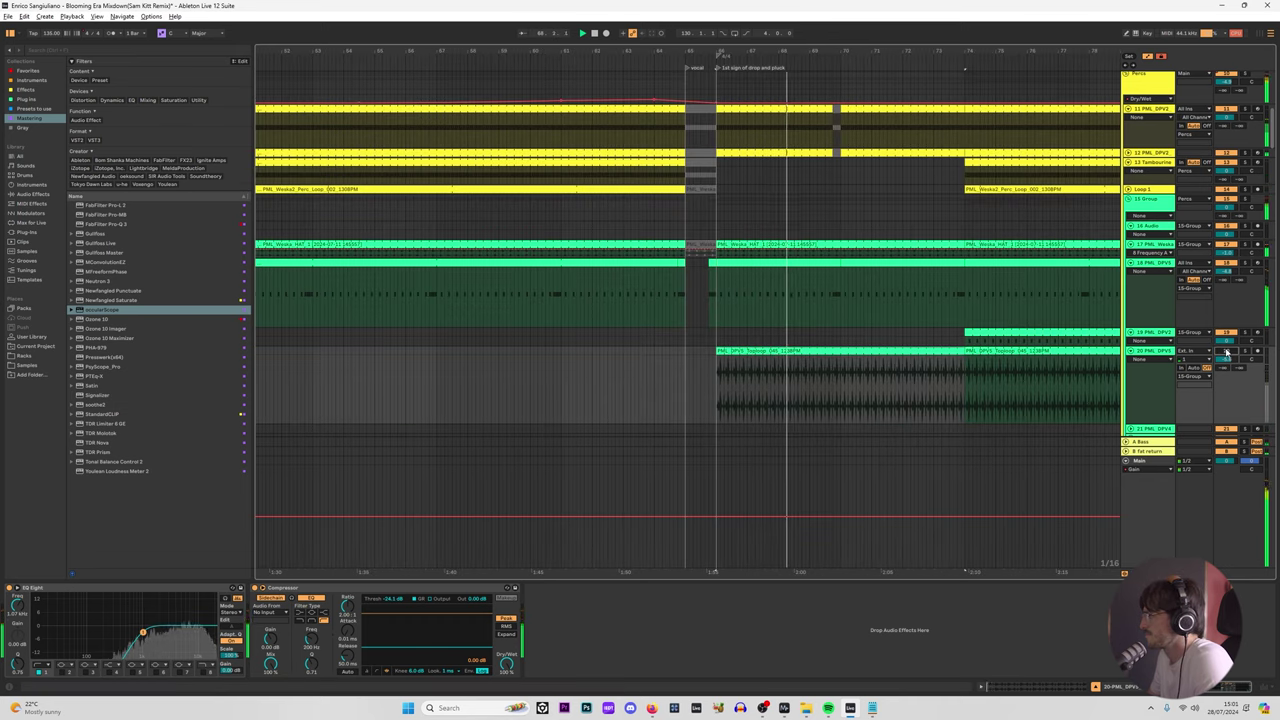
pyautogui.click(694, 362)
pyautogui.scroll(-3, 704, 335)
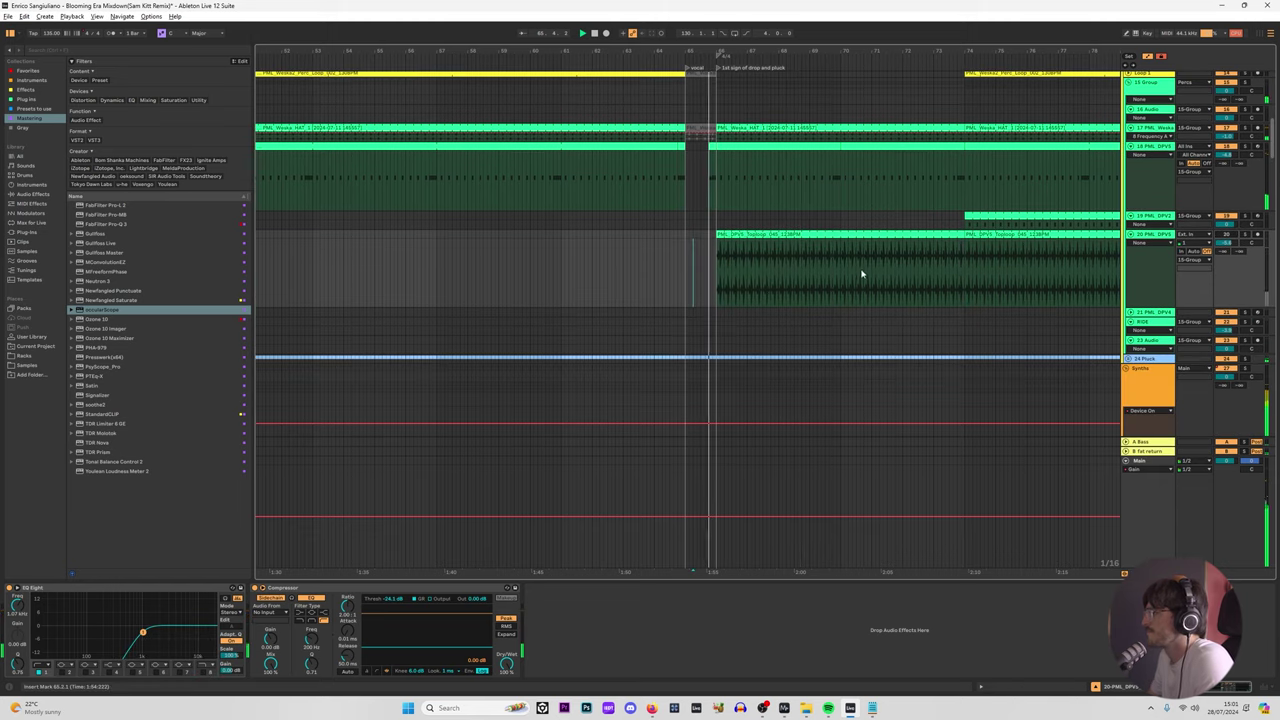
# Step: Audition the 15 Group in solo over the "1st sign of drop and pluck" section
pyautogui.moveTo(822, 51); pyautogui.dragTo(621, 27)
pyautogui.scroll(2, 1150, 180)
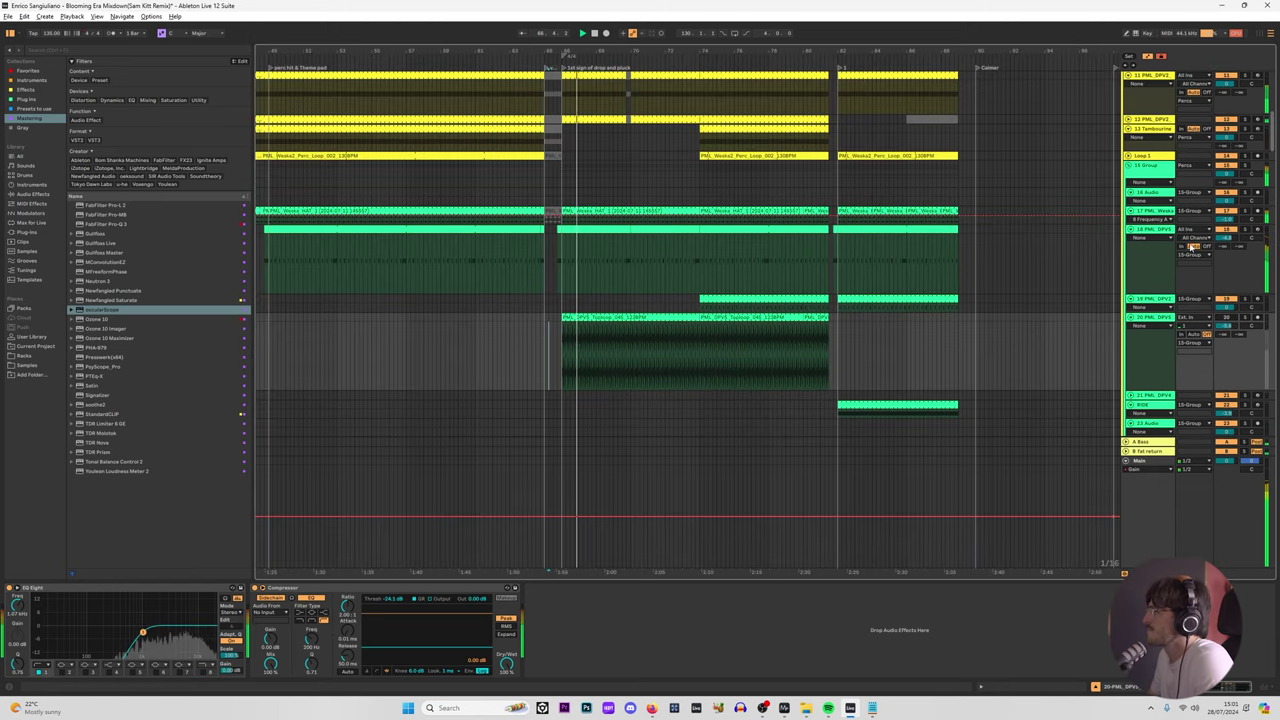
pyautogui.click(1148, 166)
pyautogui.press('s')
pyautogui.scroll(-2, 1151, 340)
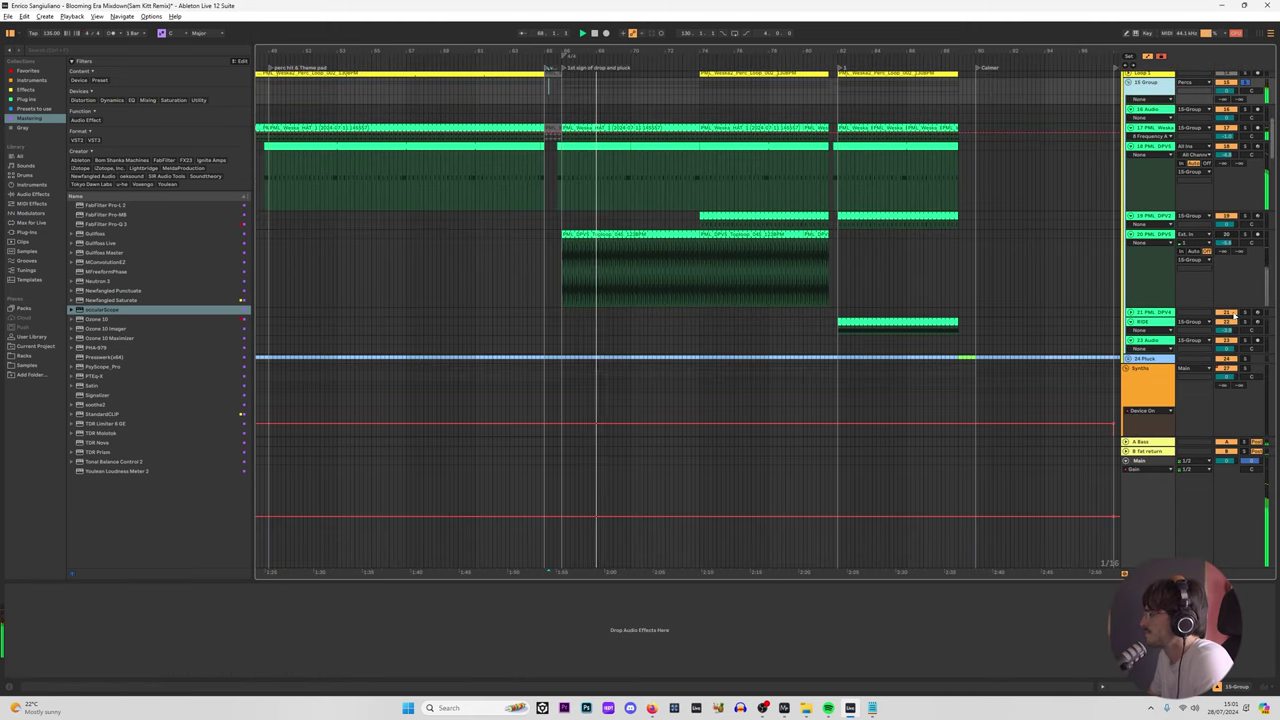
pyautogui.scroll(6, 1180, 230)
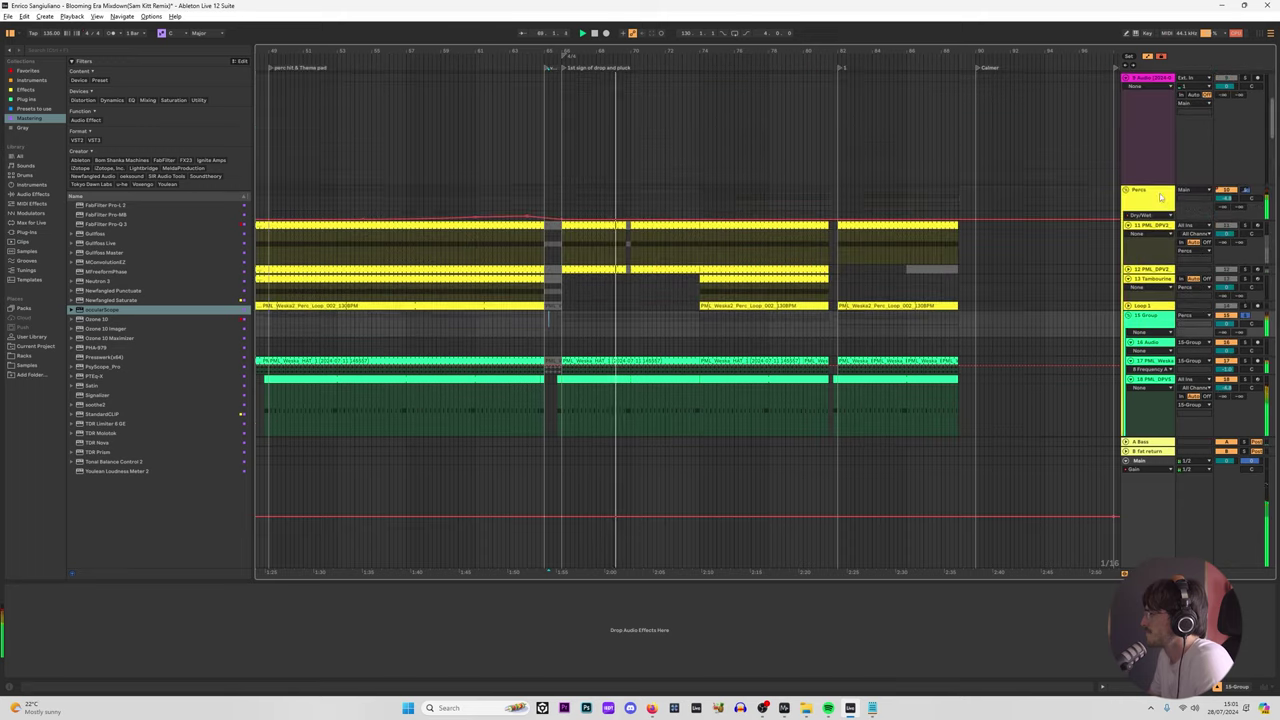
# Step: Reactivate the Toploop track in the 15 Group and set its volume to about -7.2 dB
pyautogui.click(1147, 213)
pyautogui.scroll(-4, 1150, 220)
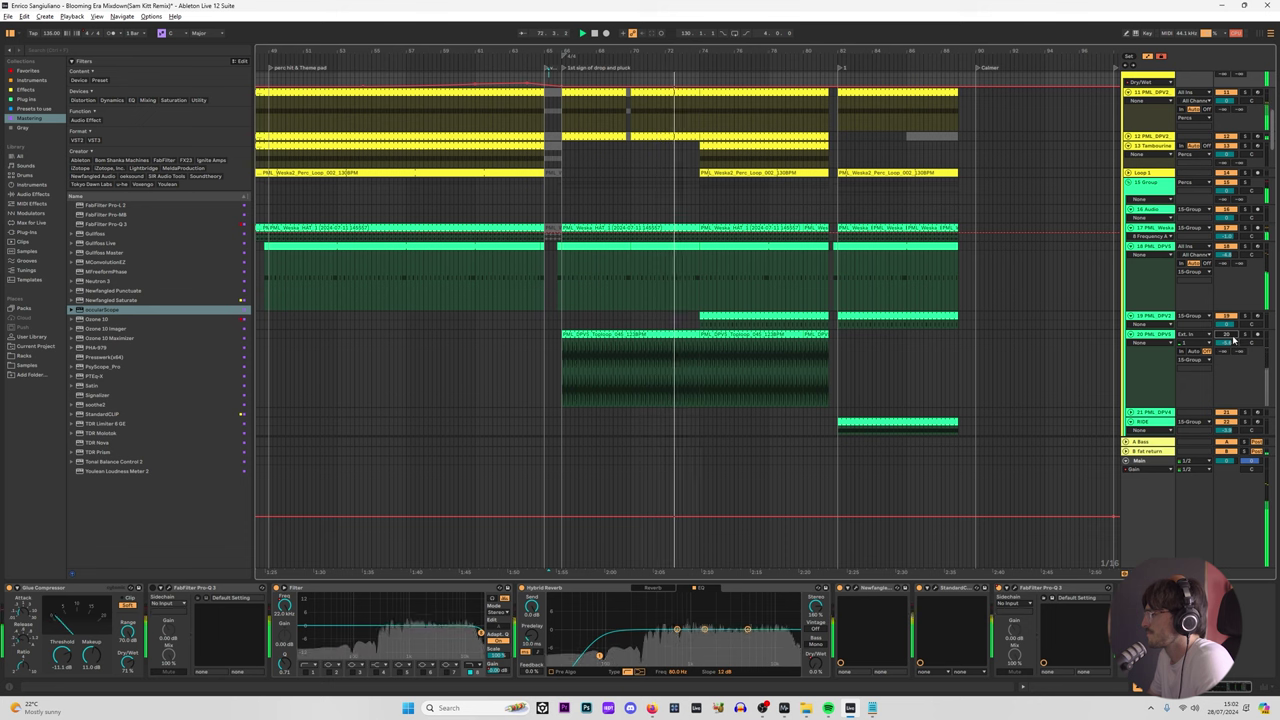
pyautogui.moveTo(1235, 339); pyautogui.dragTo(1232, 347)
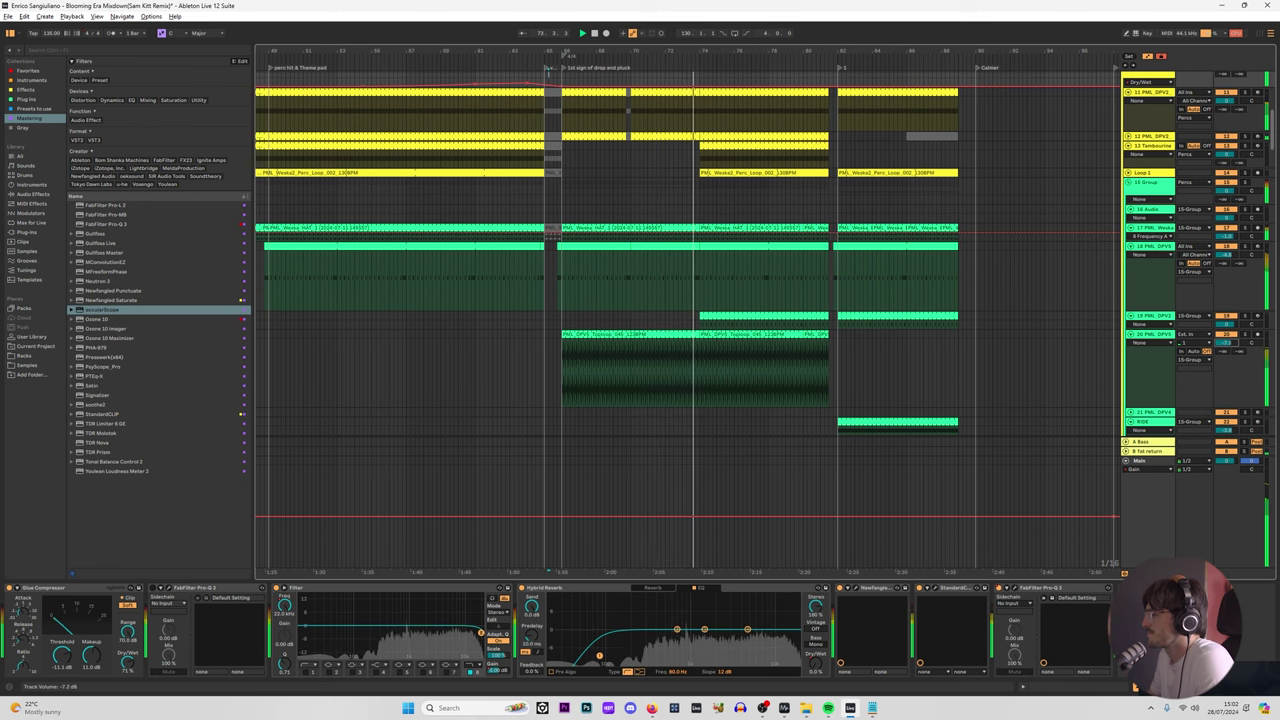
pyautogui.click(1146, 376)
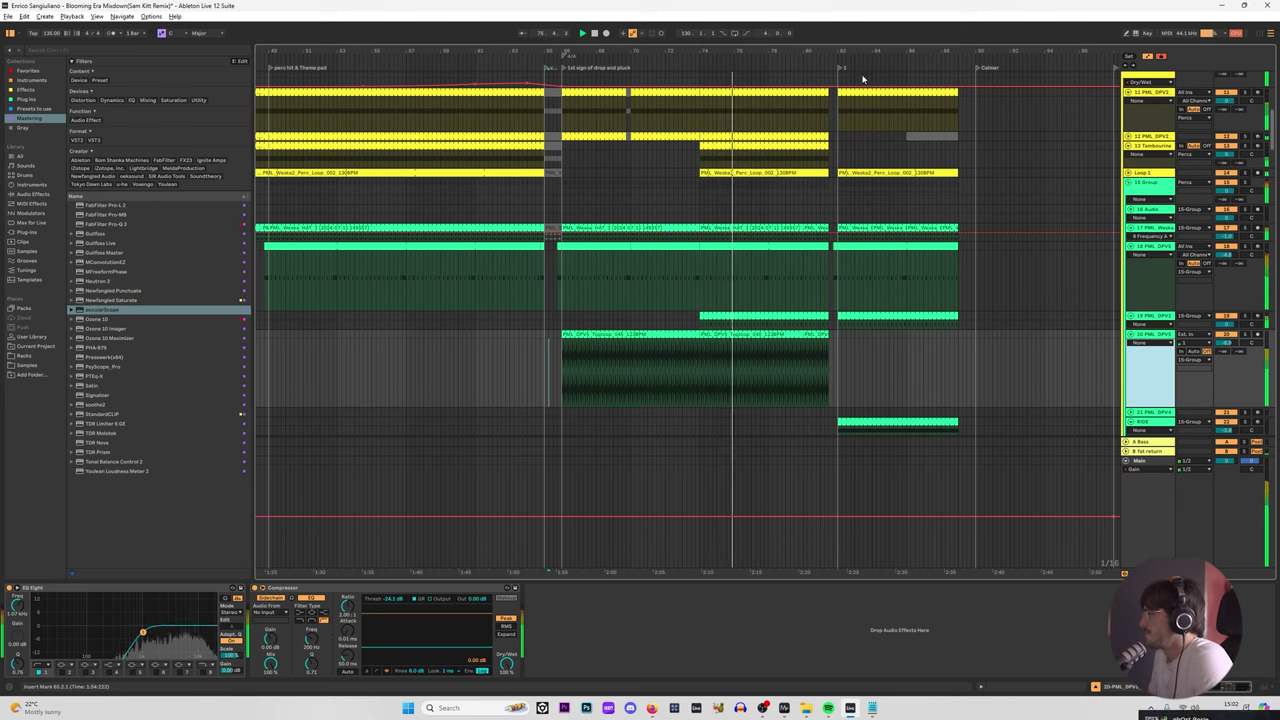
# Step: Return to the Big drop section and check the Percs group's Newfangled Punctuate and StandardCLIP during playback
pyautogui.moveTo(861, 51); pyautogui.dragTo(219, 26)
pyautogui.scroll(4, 1148, 227)
pyautogui.click(1153, 217)
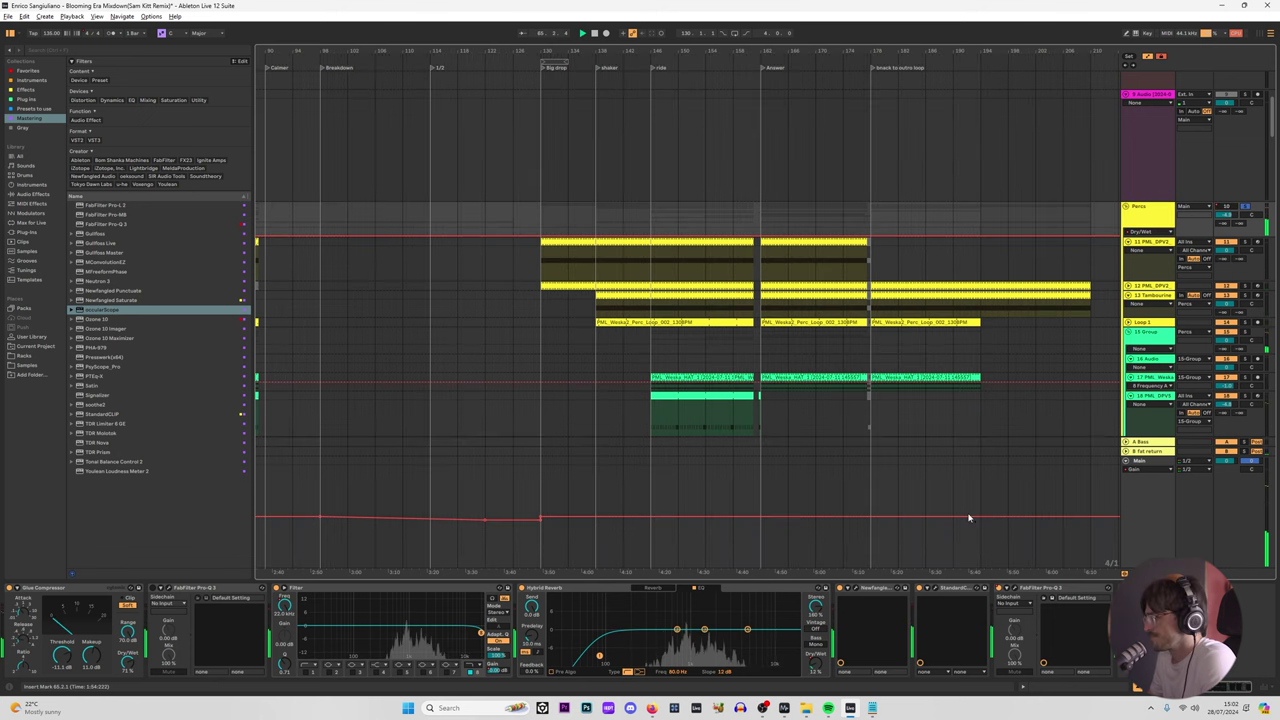
pyautogui.click(857, 590)
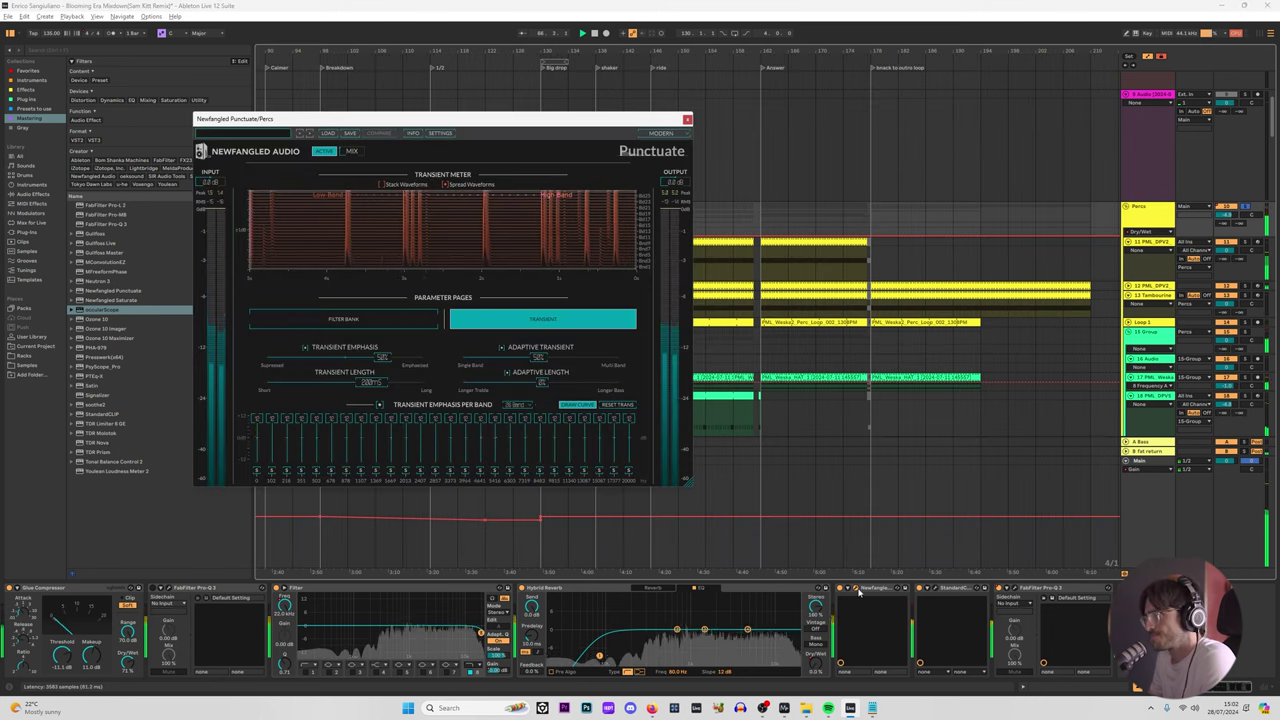
pyautogui.click(936, 589)
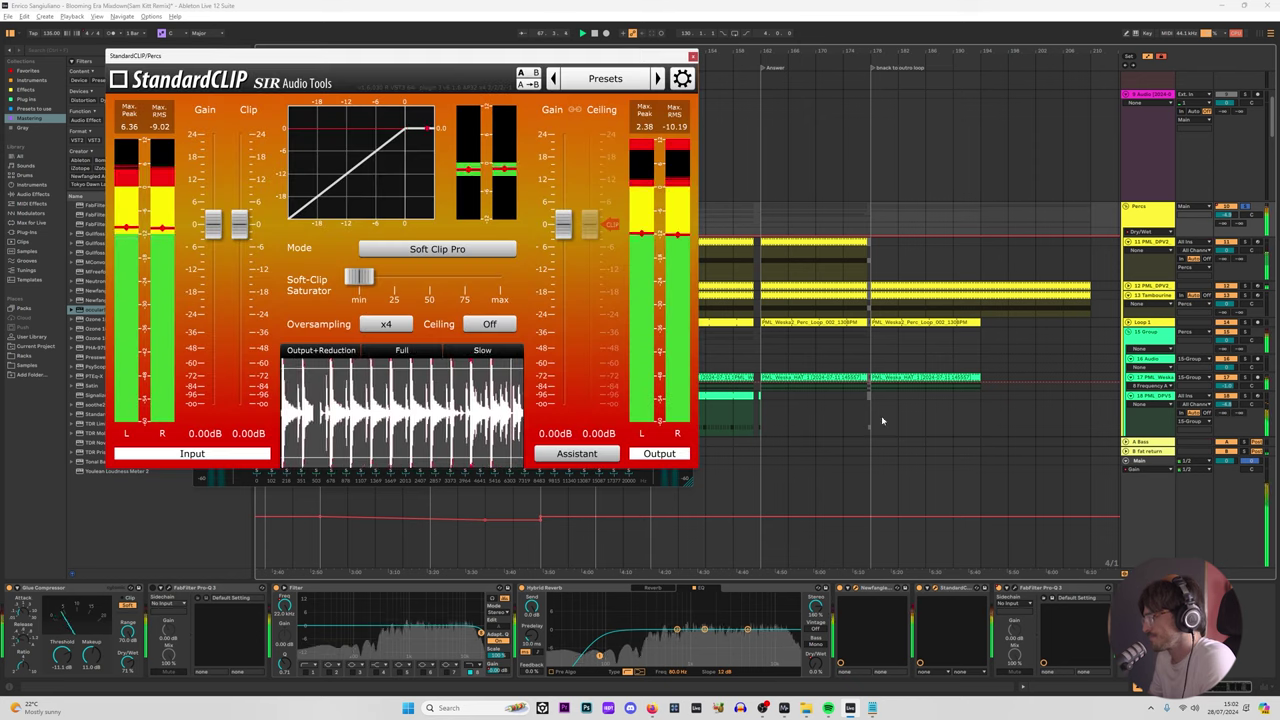
pyautogui.click(689, 55)
pyautogui.scroll(-3, 889, 307)
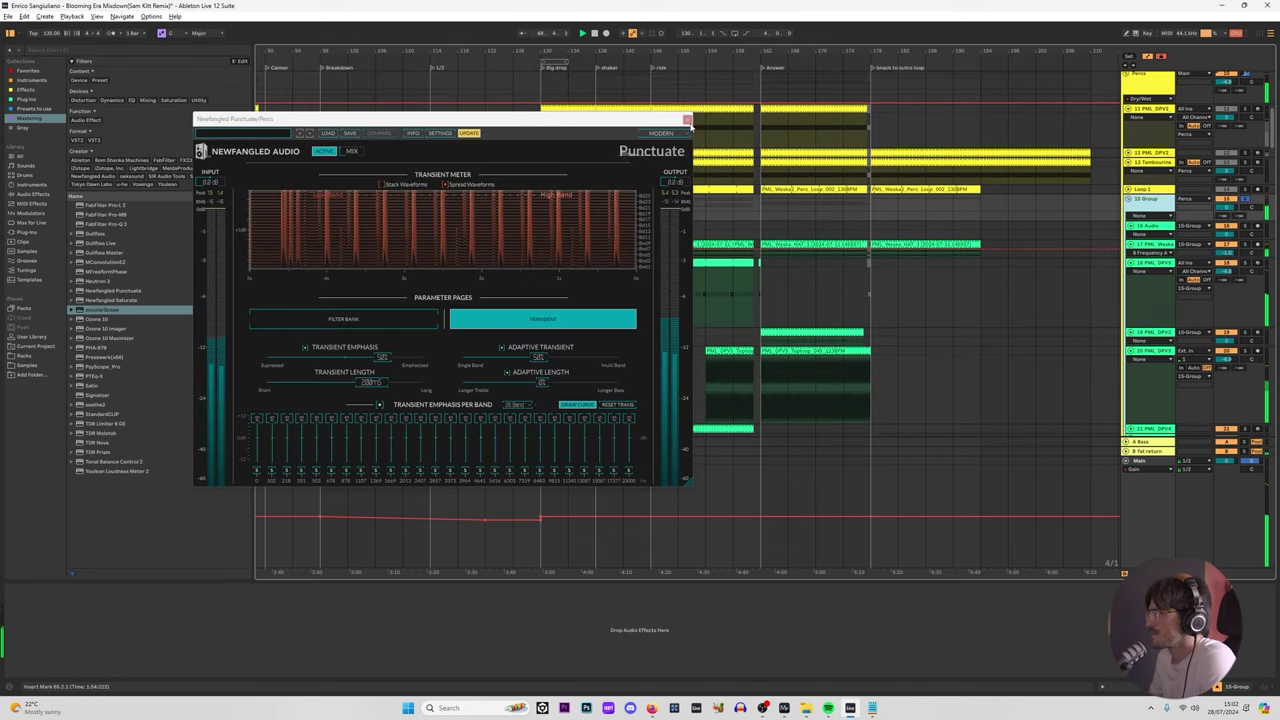
# Step: Loop bars 154 to 158 in the 15 Group and solo the Toploop track
pyautogui.click(649, 190)
pyautogui.moveTo(657, 211); pyautogui.dragTo(731, 215)
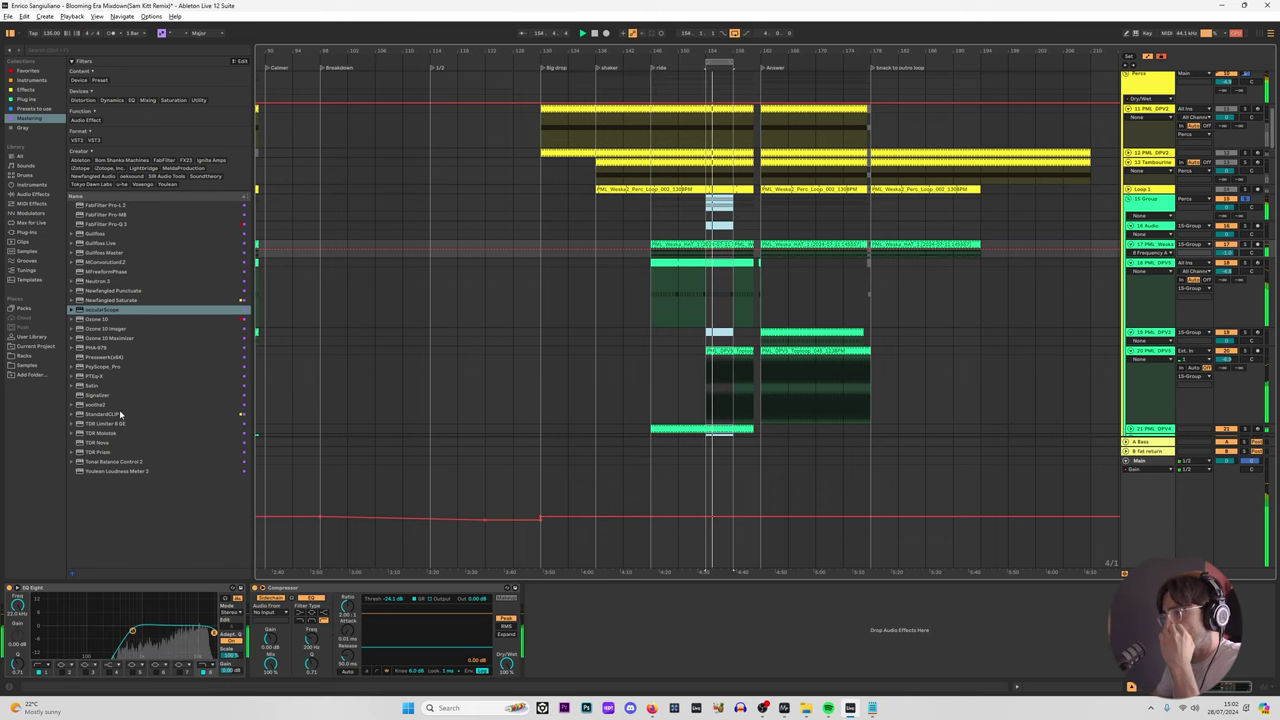
pyautogui.scroll(-3, 1164, 296)
pyautogui.click(575, 314)
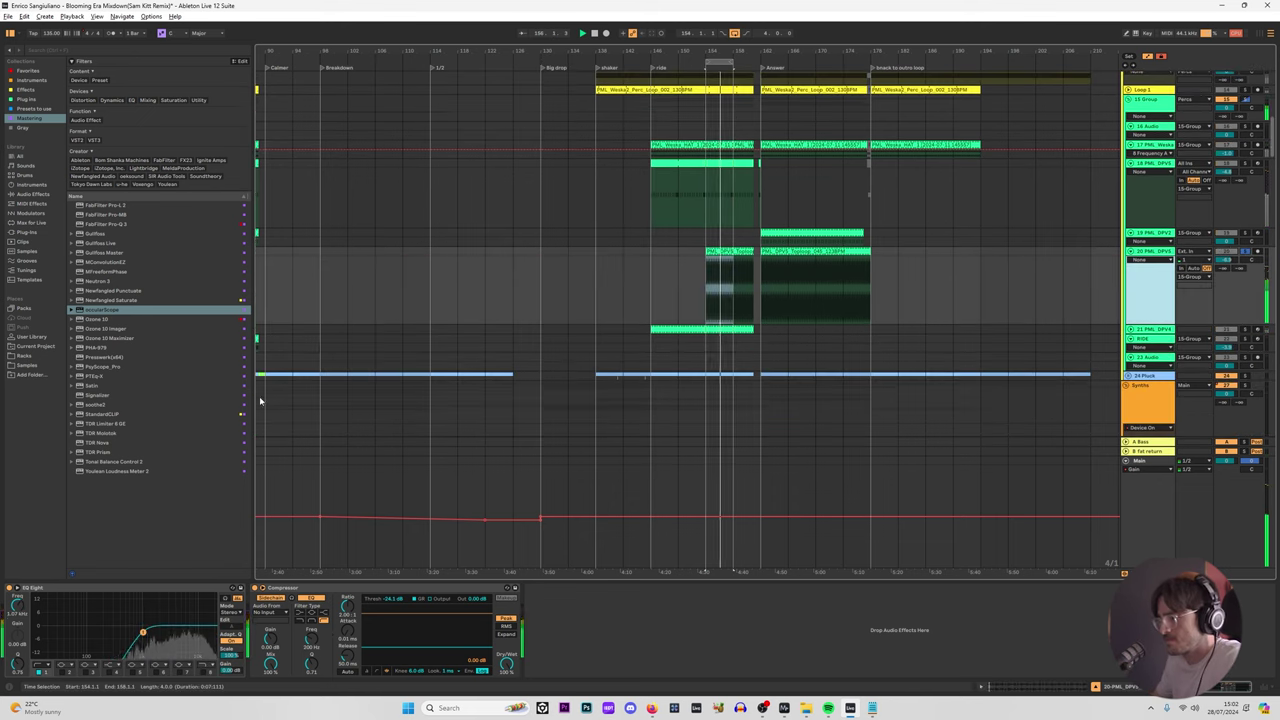
# Step: Add StandardCLIP to the Toploop track, set its mode to Soft Clip Pro and its Clip level to -5.80 dB
pyautogui.click(100, 413)
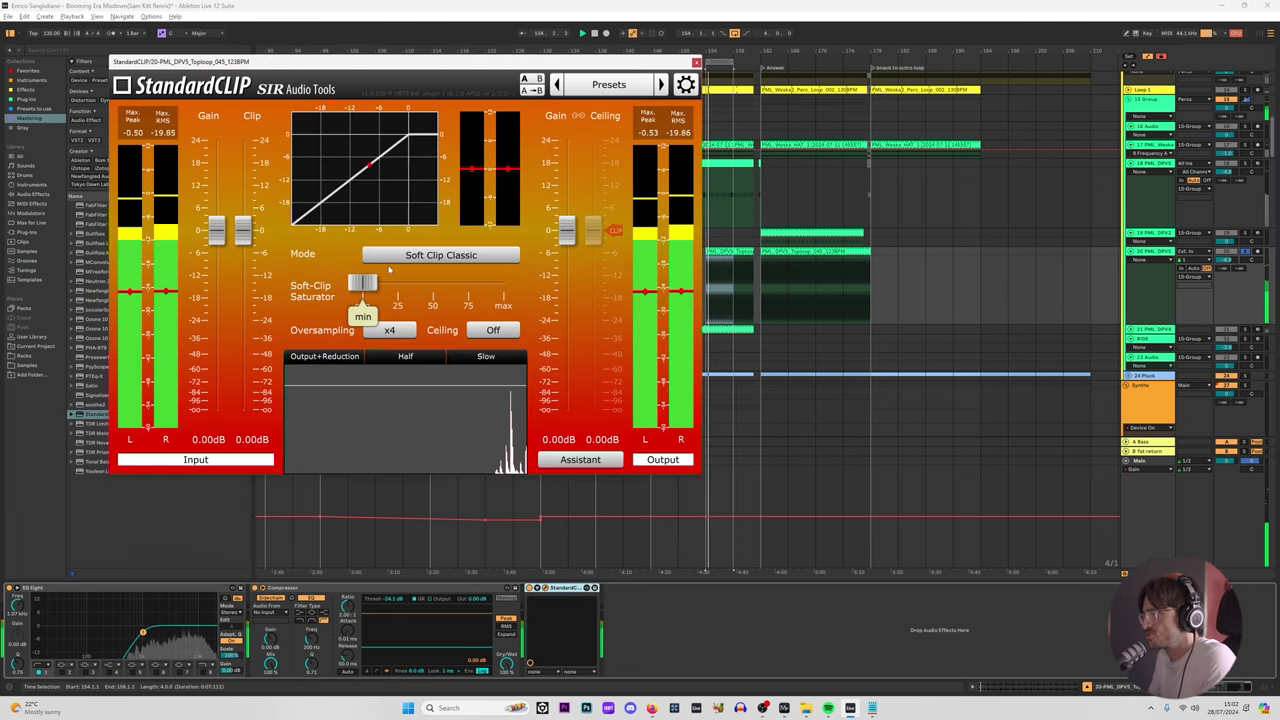
pyautogui.click(390, 258)
pyautogui.click(415, 294)
pyautogui.moveTo(245, 233)
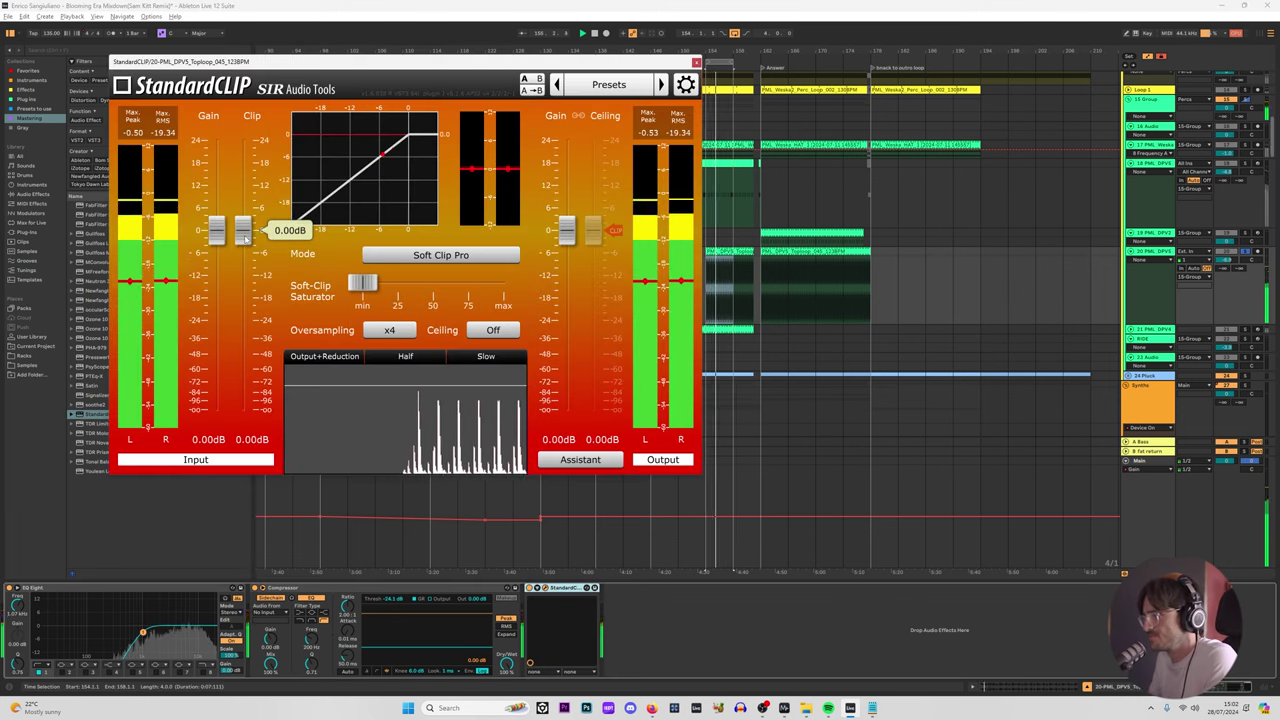
pyautogui.moveTo(245, 233); pyautogui.dragTo(247, 255)
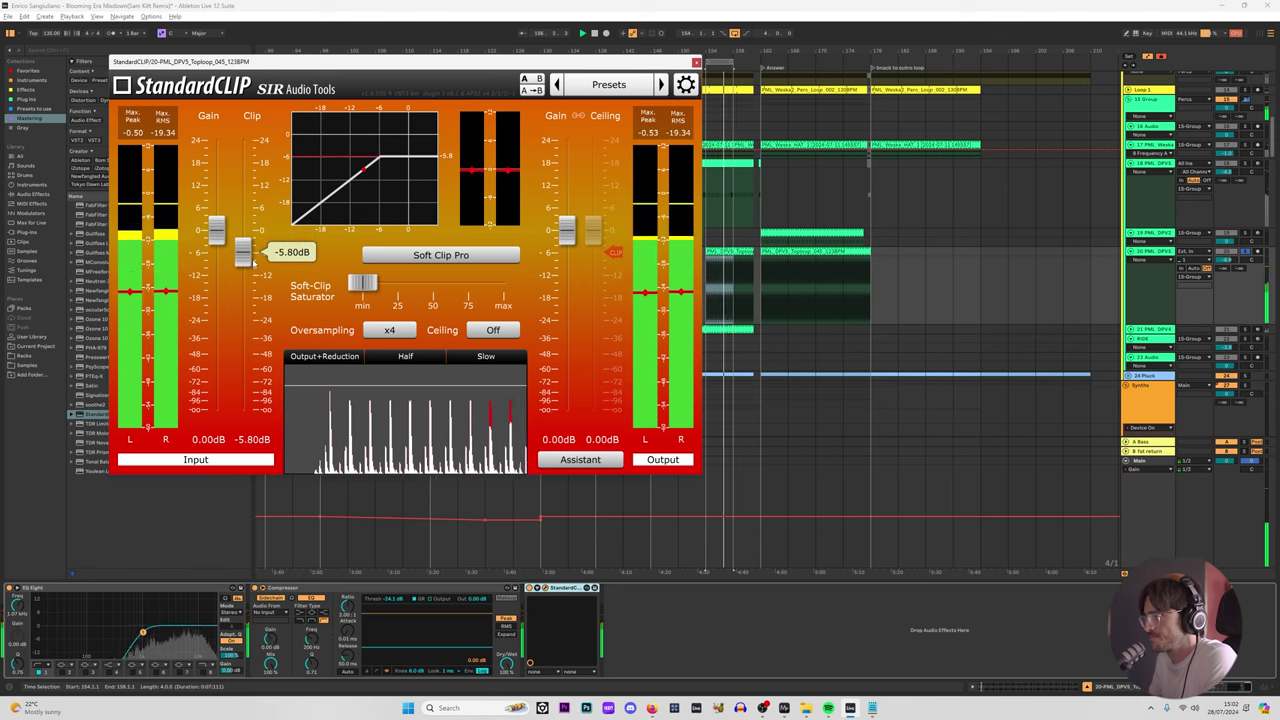
# Step: Set the Toploop StandardCLIP's saturator to 50 and output gain to -6.00 dB, then close its window
pyautogui.moveTo(362, 283); pyautogui.dragTo(435, 286)
pyautogui.moveTo(570, 240); pyautogui.dragTo(567, 253)
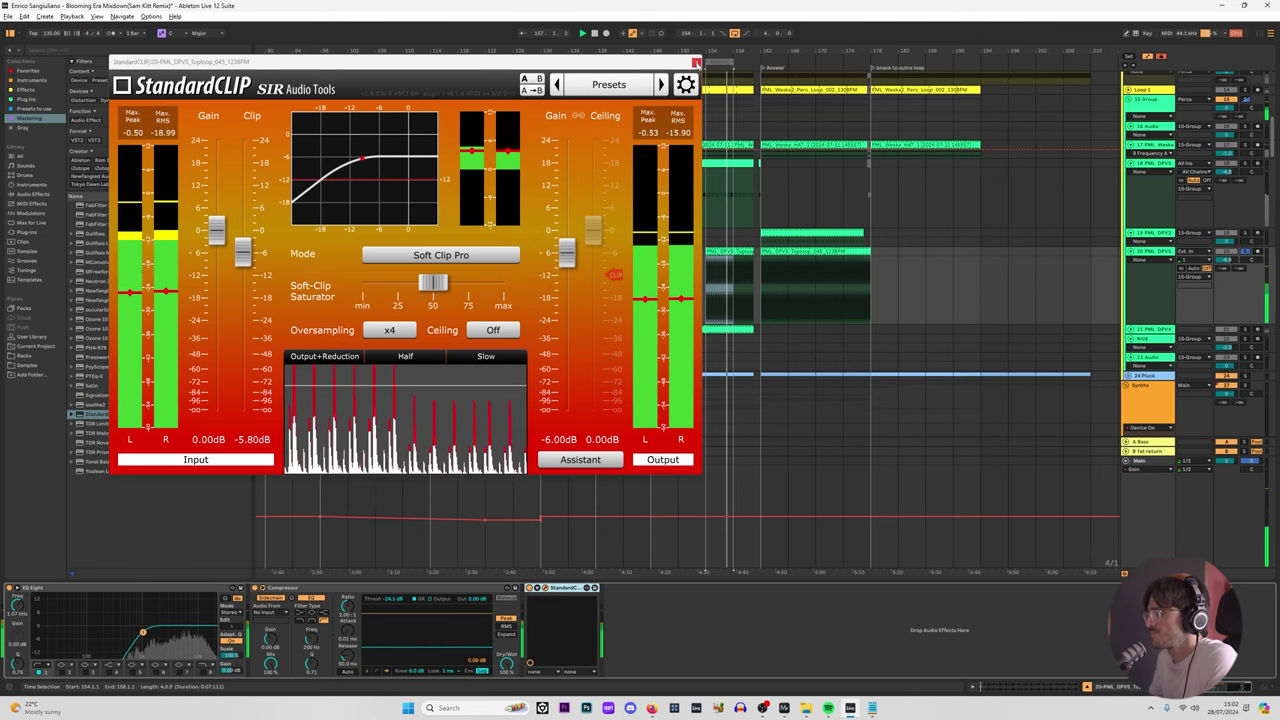
pyautogui.click(528, 588)
# Step: Copy the Toploop track's EQ Eight to after StandardCLIP and set the copy to a high cut at about 7 kHz
pyautogui.scroll(3, 1183, 243)
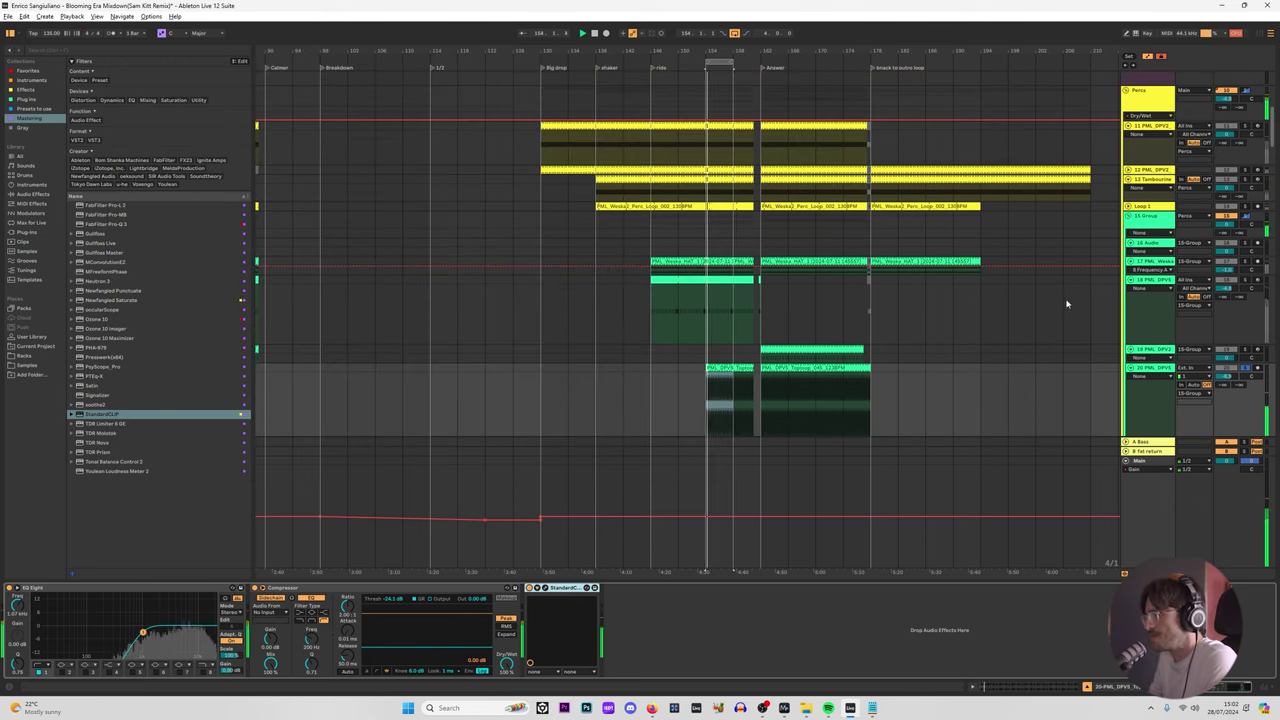
pyautogui.click(1160, 229)
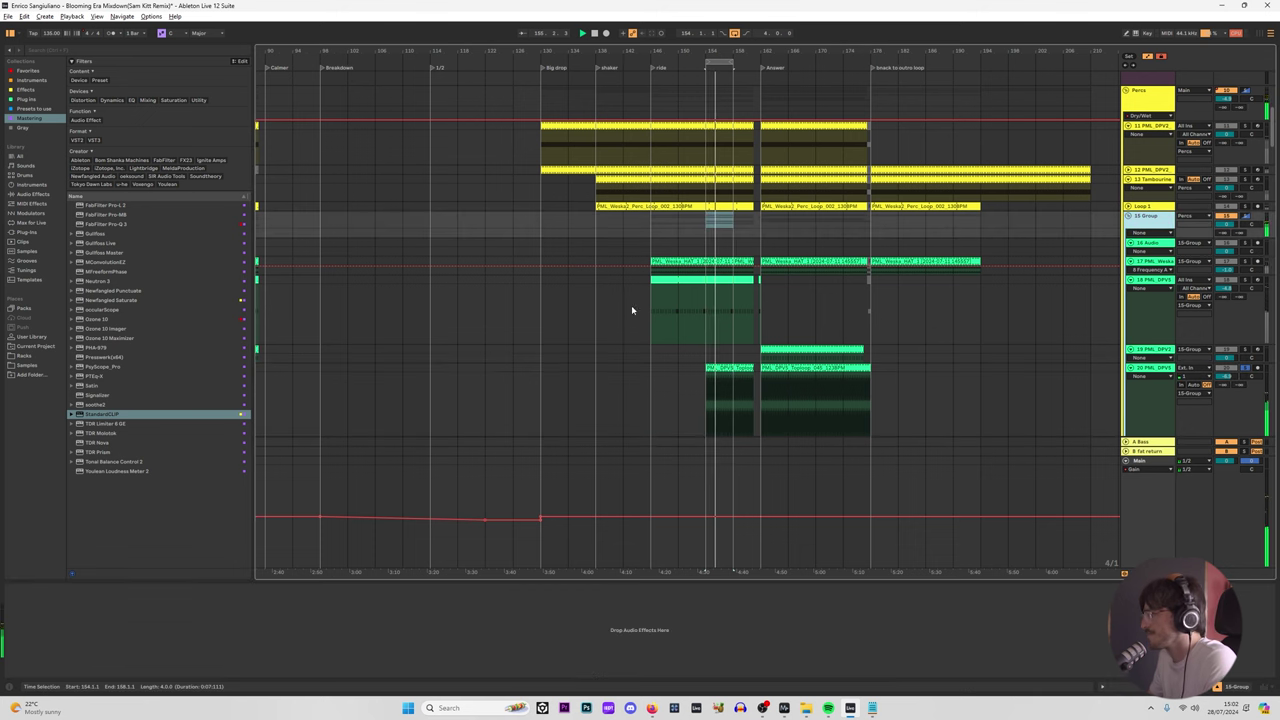
pyautogui.click(730, 413)
pyautogui.moveTo(165, 594); pyautogui.dragTo(627, 618)
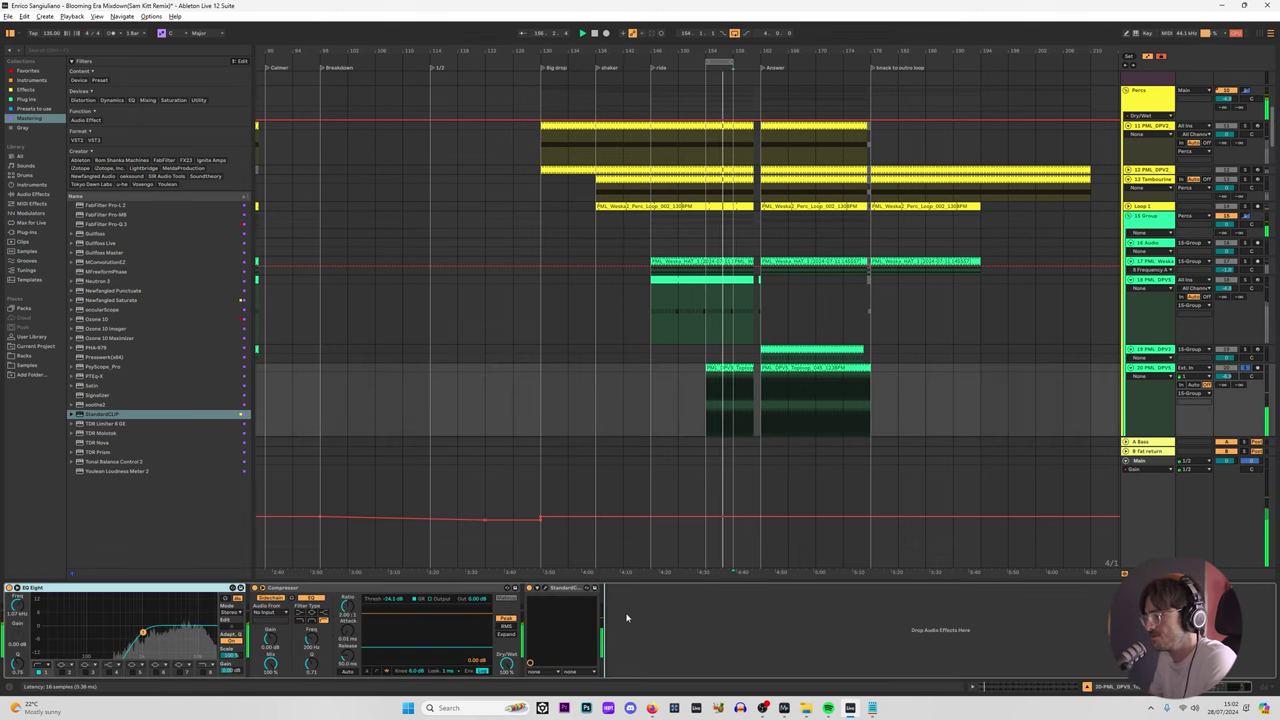
pyautogui.moveTo(607, 666); pyautogui.dragTo(610, 666)
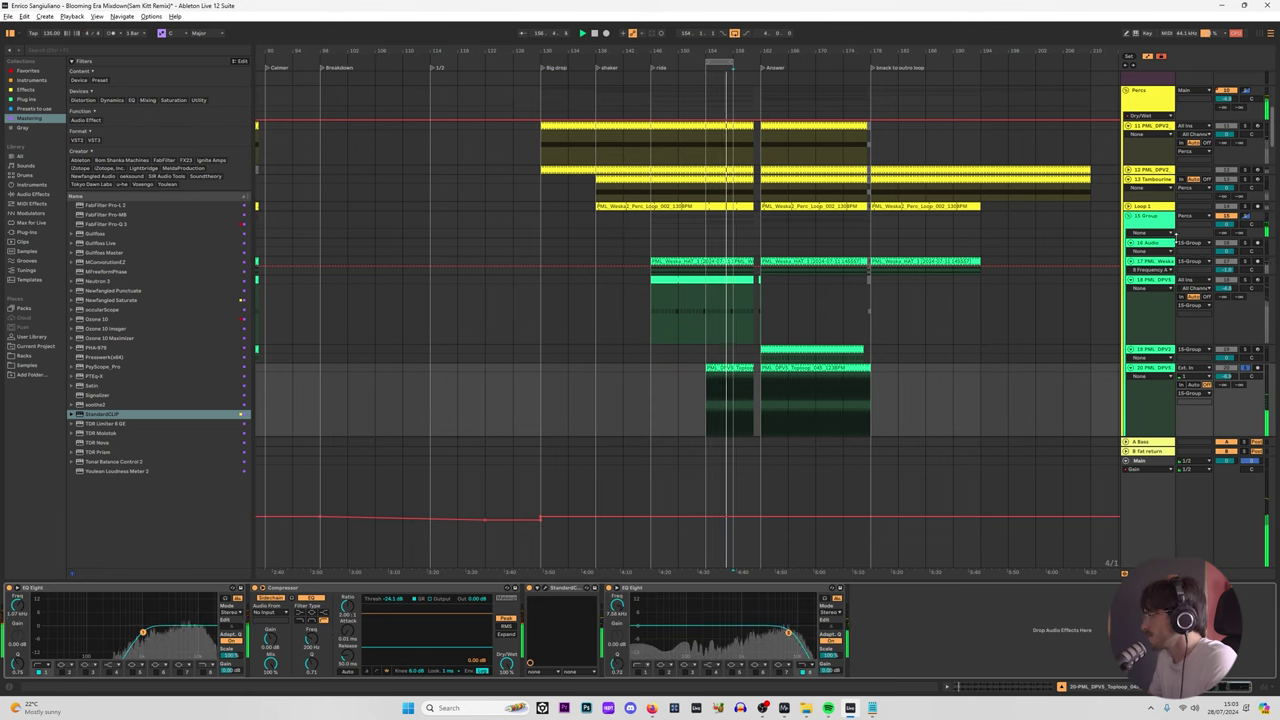
# Step: Audition the Percs group, the closed-hat track and the Weska hat track in turn, soloing each within the loop
pyautogui.scroll(1, 1170, 220)
pyautogui.click(1148, 163)
pyautogui.scroll(-2, 706, 256)
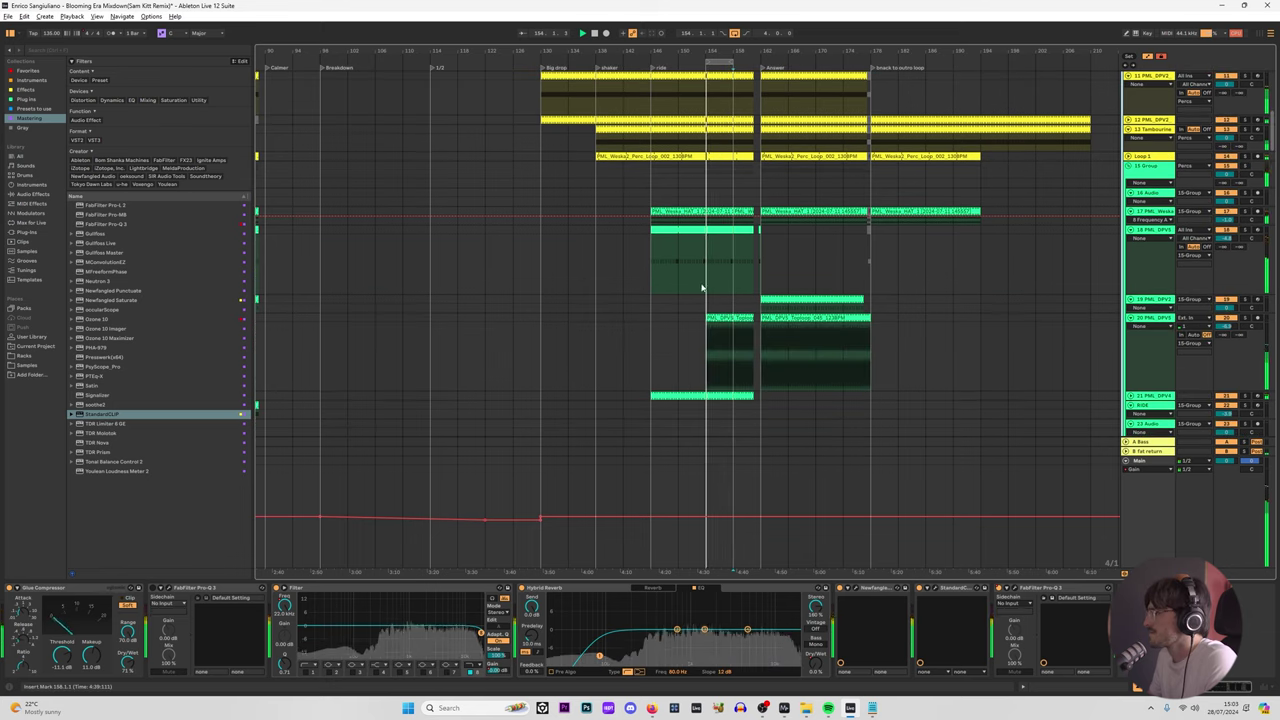
pyautogui.click(702, 288)
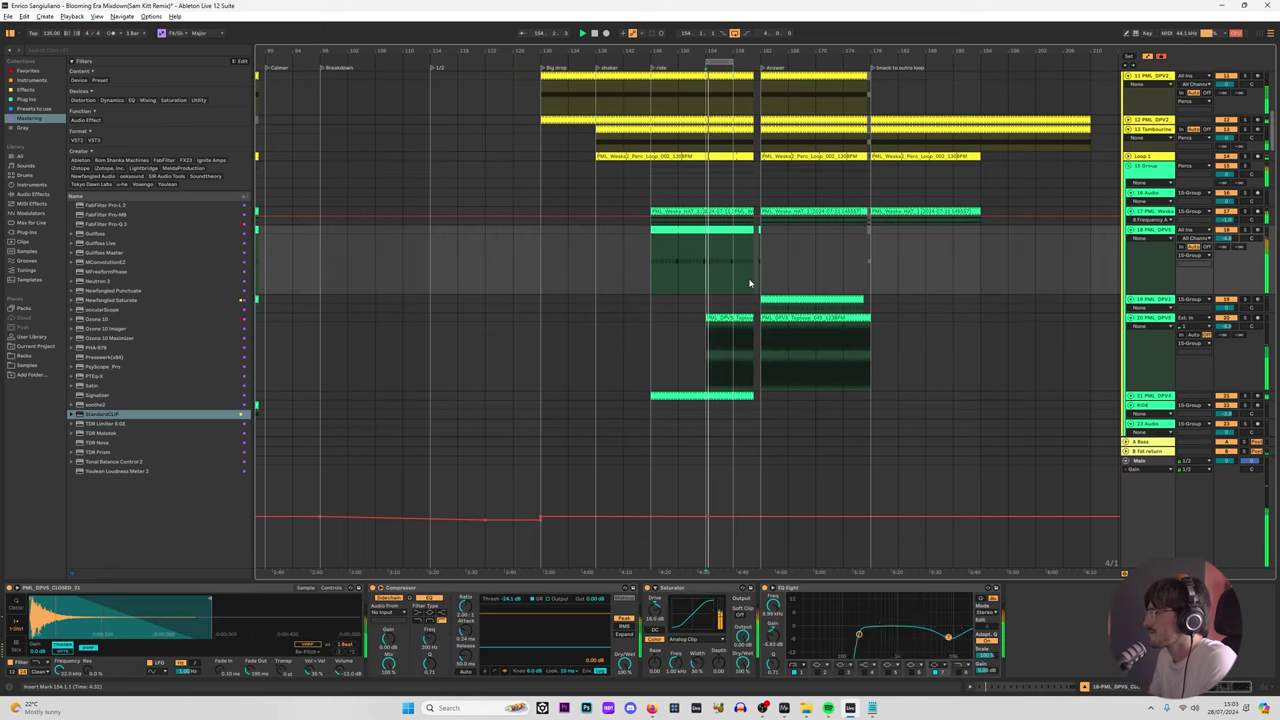
pyautogui.click(1160, 214)
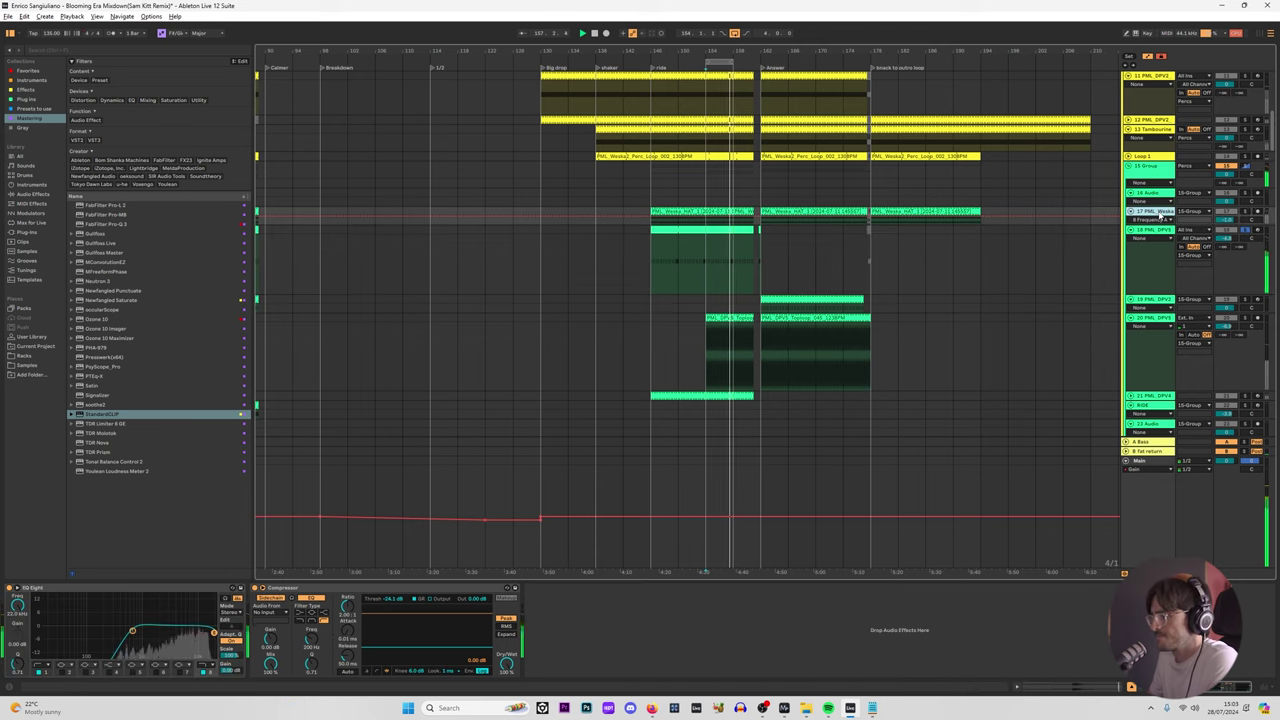
pyautogui.click(1160, 197)
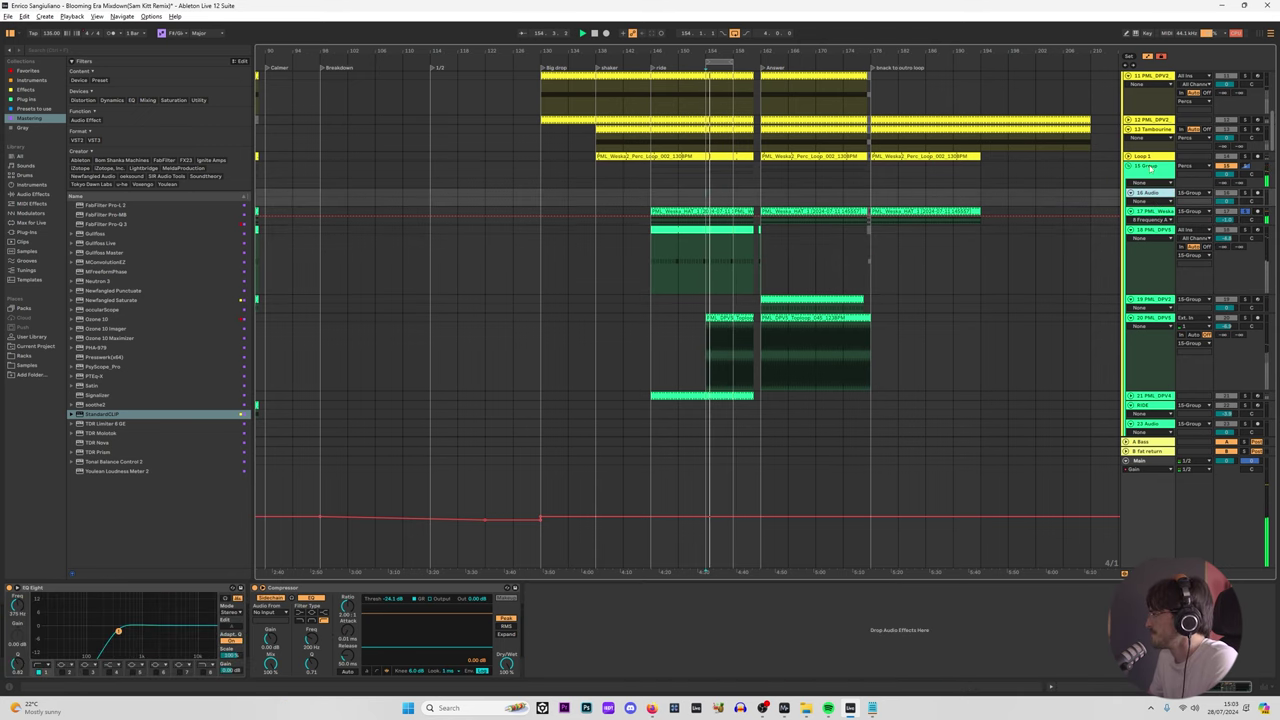
# Step: Solo the 15 Group, add StandardCLIP to it and restart playback
pyautogui.click(1153, 172)
pyautogui.press('s')
pyautogui.moveTo(108, 414); pyautogui.dragTo(135, 455)
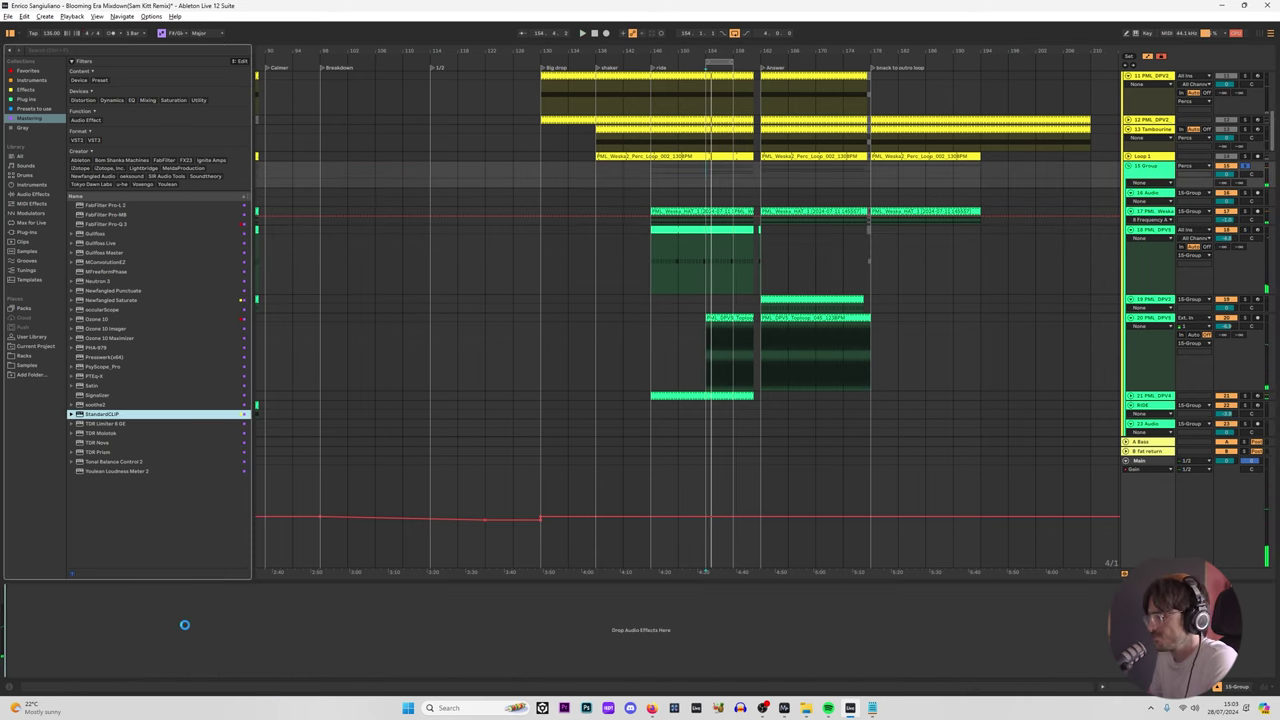
pyautogui.press('space')
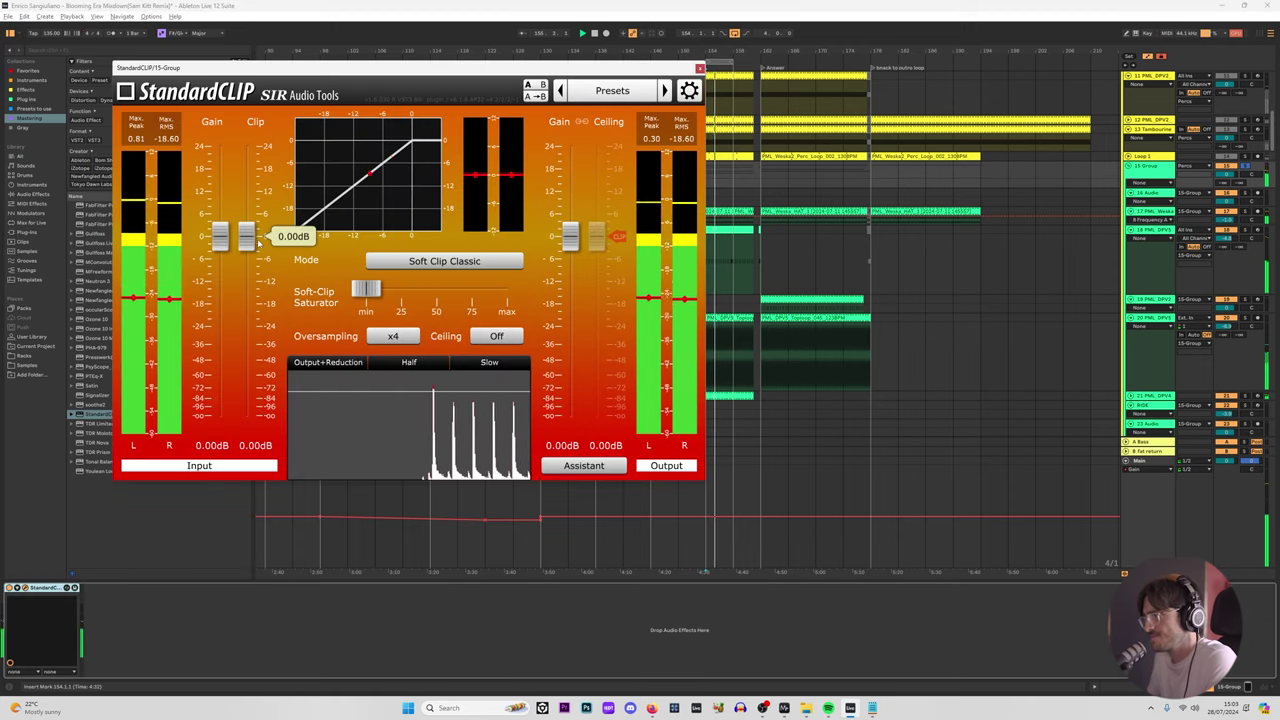
# Step: Set the 15 Group StandardCLIP's Clip level to -12.20 dB and its soft-clip saturator to about 24%, then close its window
pyautogui.moveTo(246, 236); pyautogui.dragTo(247, 288)
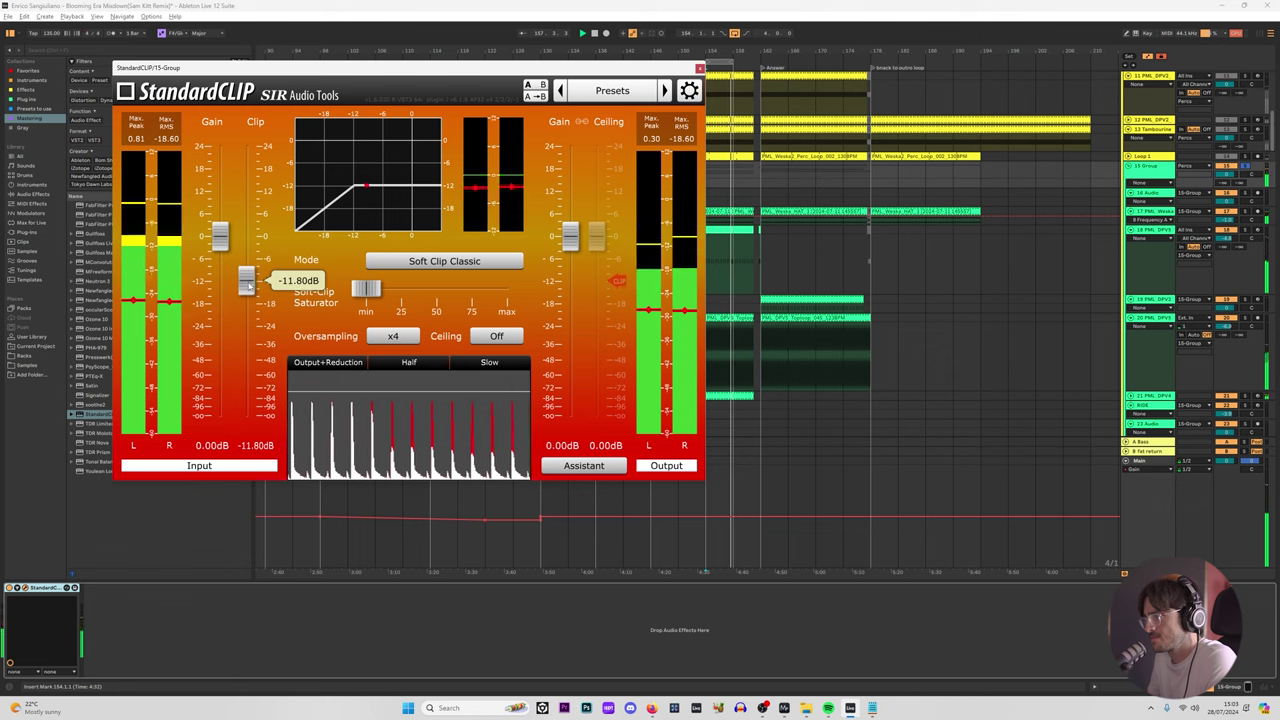
pyautogui.moveTo(370, 288); pyautogui.dragTo(411, 288)
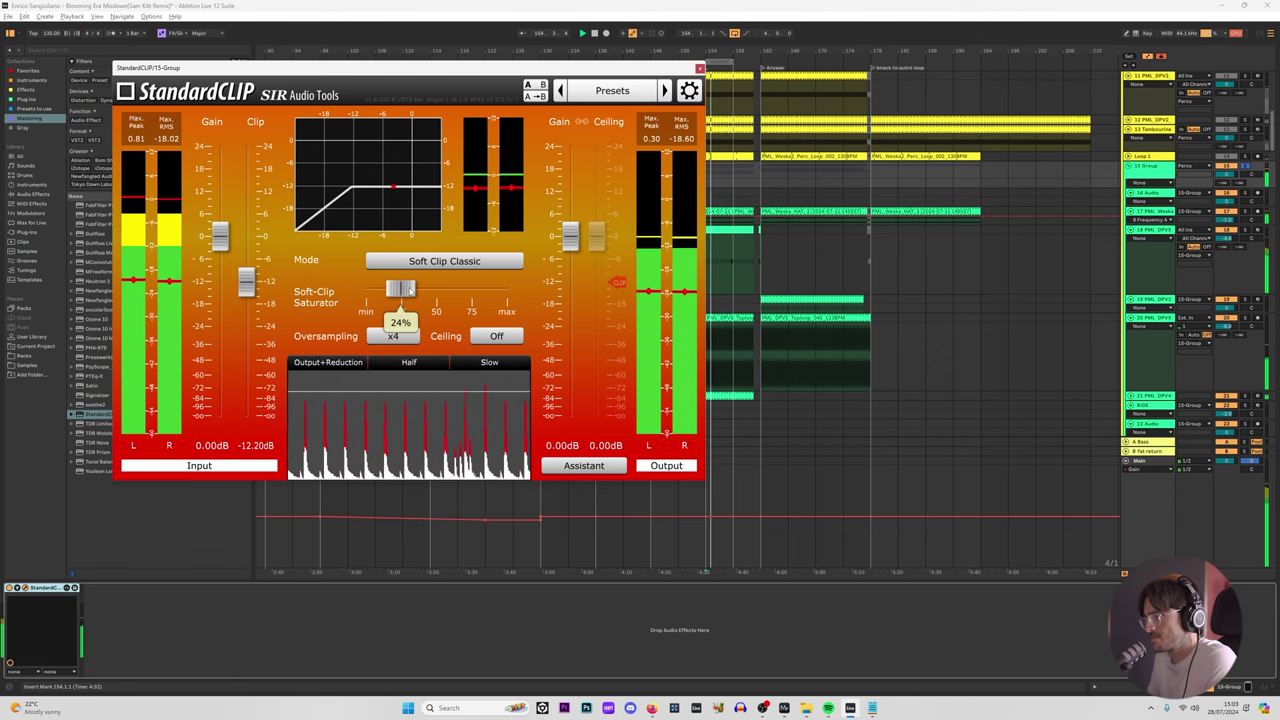
pyautogui.click(699, 68)
# Step: Solo the Percs group, set its StandardCLIP to x1 oversampling with the ceiling on, and close the plug-in window
pyautogui.scroll(3, 1148, 333)
pyautogui.click(1150, 195)
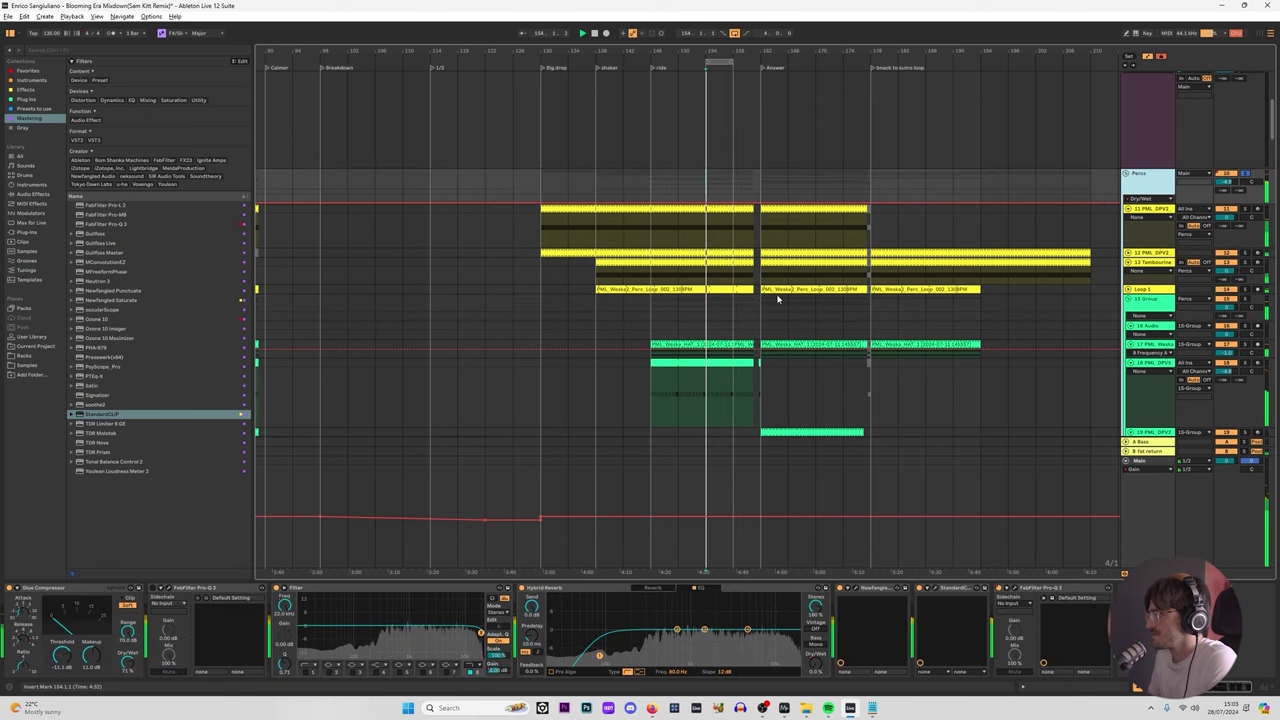
pyautogui.click(927, 588)
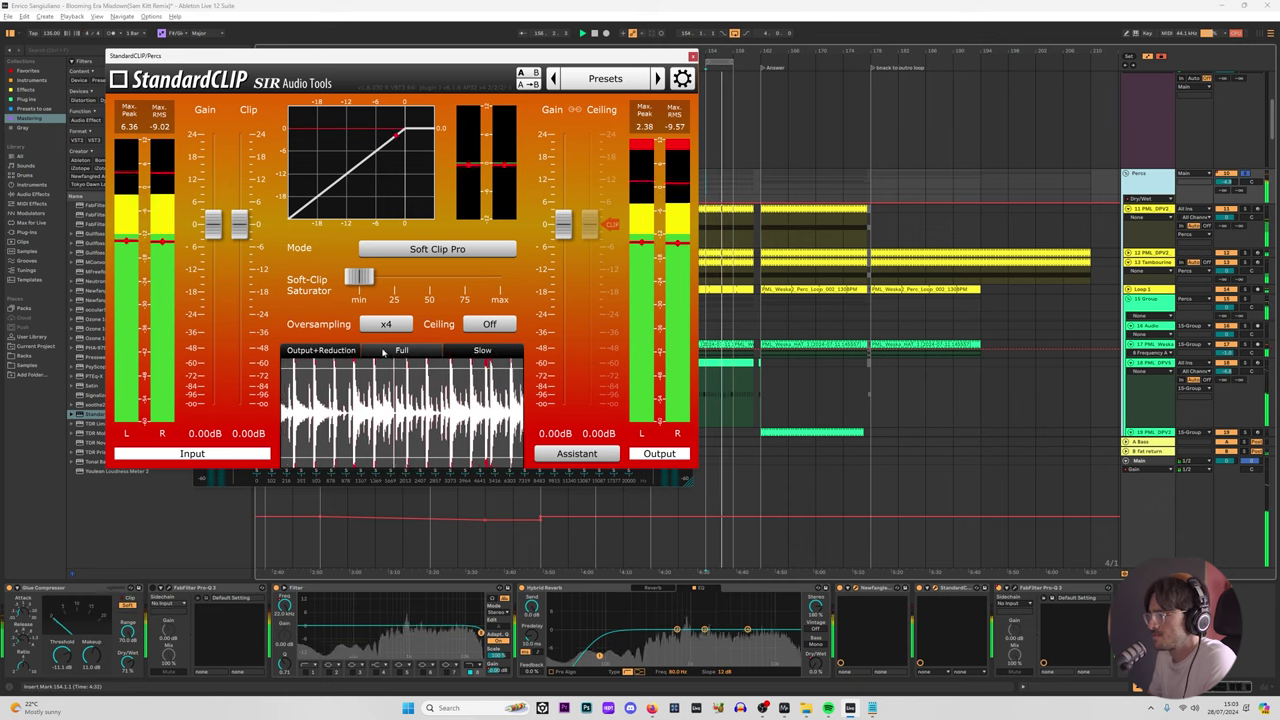
pyautogui.click(386, 325)
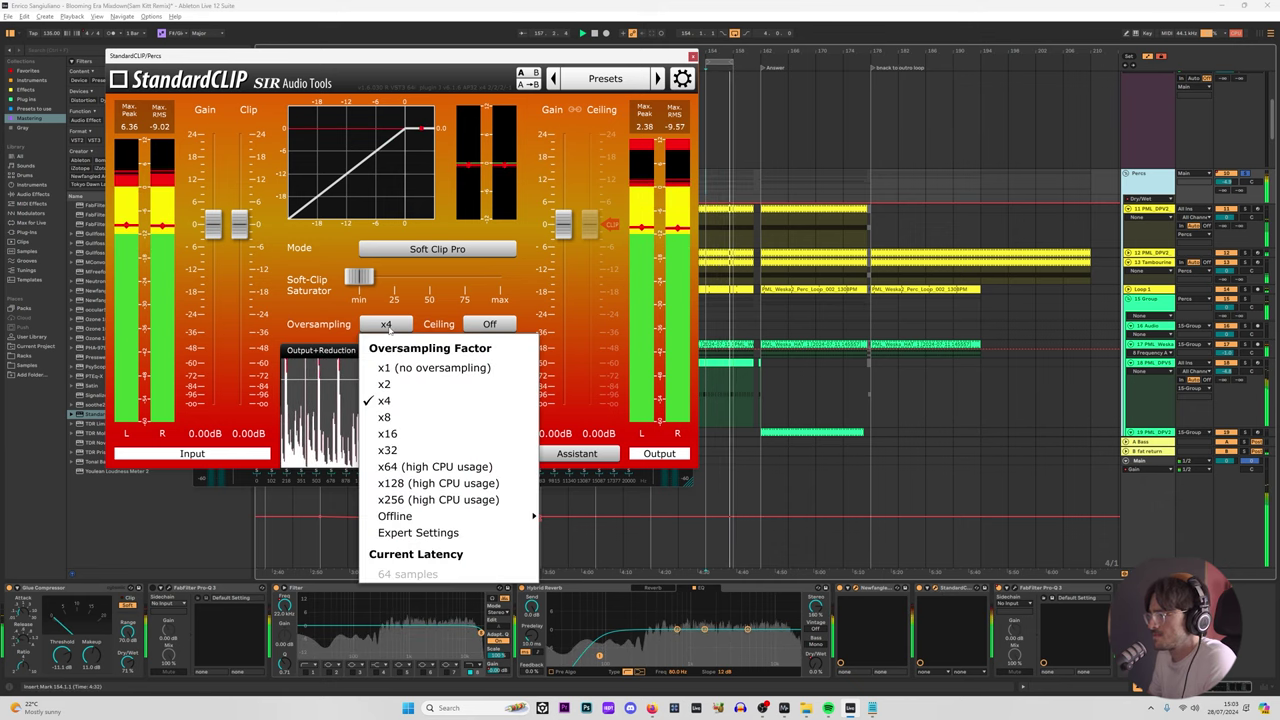
pyautogui.click(397, 370)
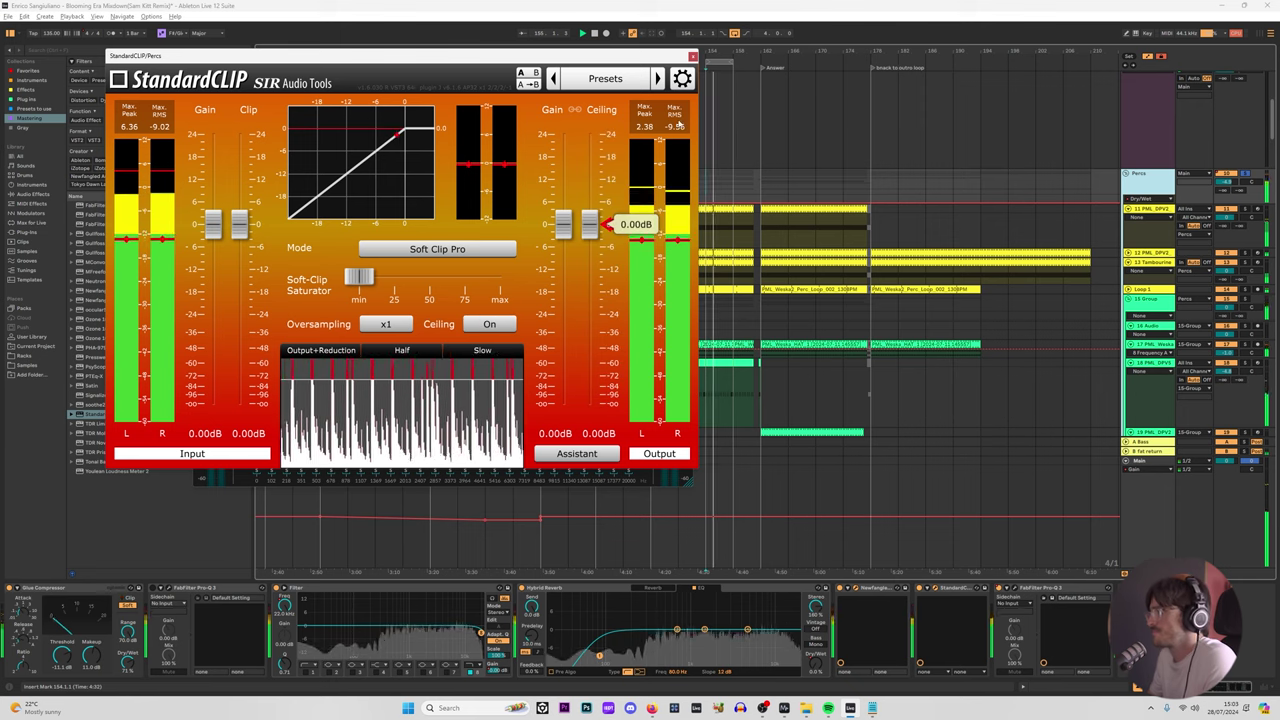
pyautogui.click(692, 56)
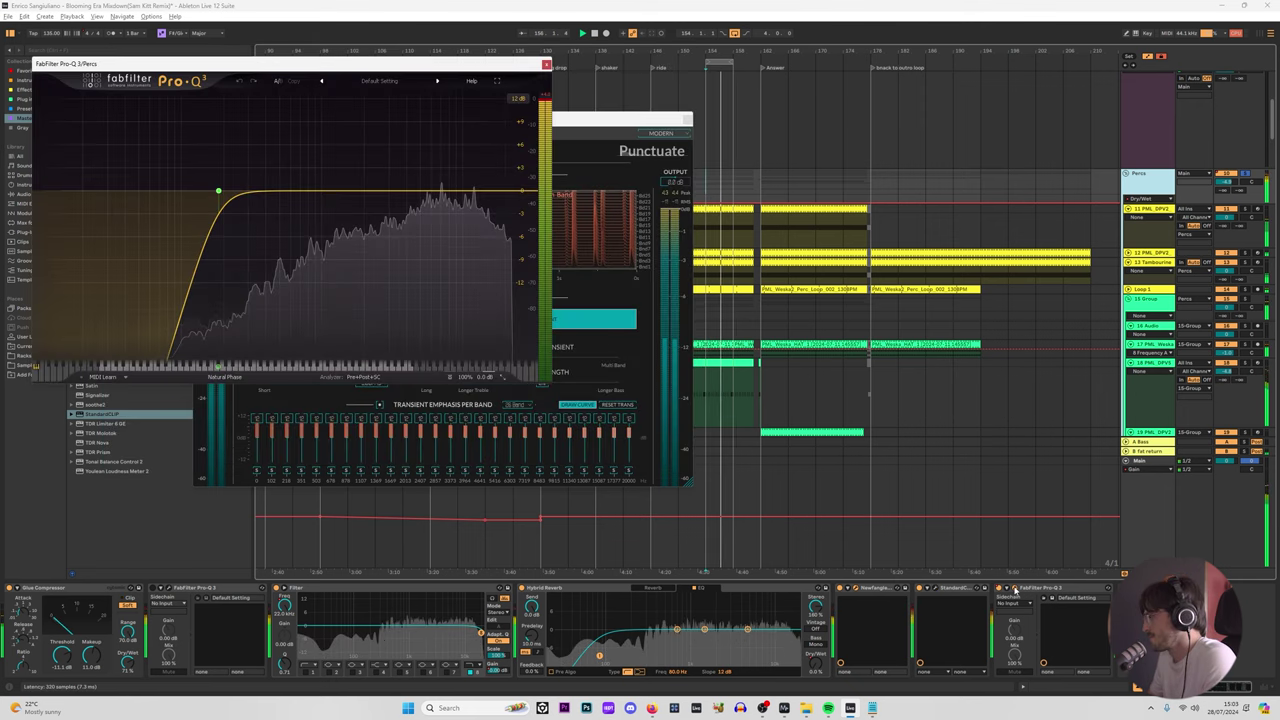
# Step: Move the Percs group's FabFilter Pro-Q 3 ahead of StandardCLIP, check the clipper and close all open plug-in windows
pyautogui.moveTo(1046, 588)
pyautogui.mouseDown()
pyautogui.moveTo(862, 609)
pyautogui.moveTo(907, 606)
pyautogui.mouseUp()
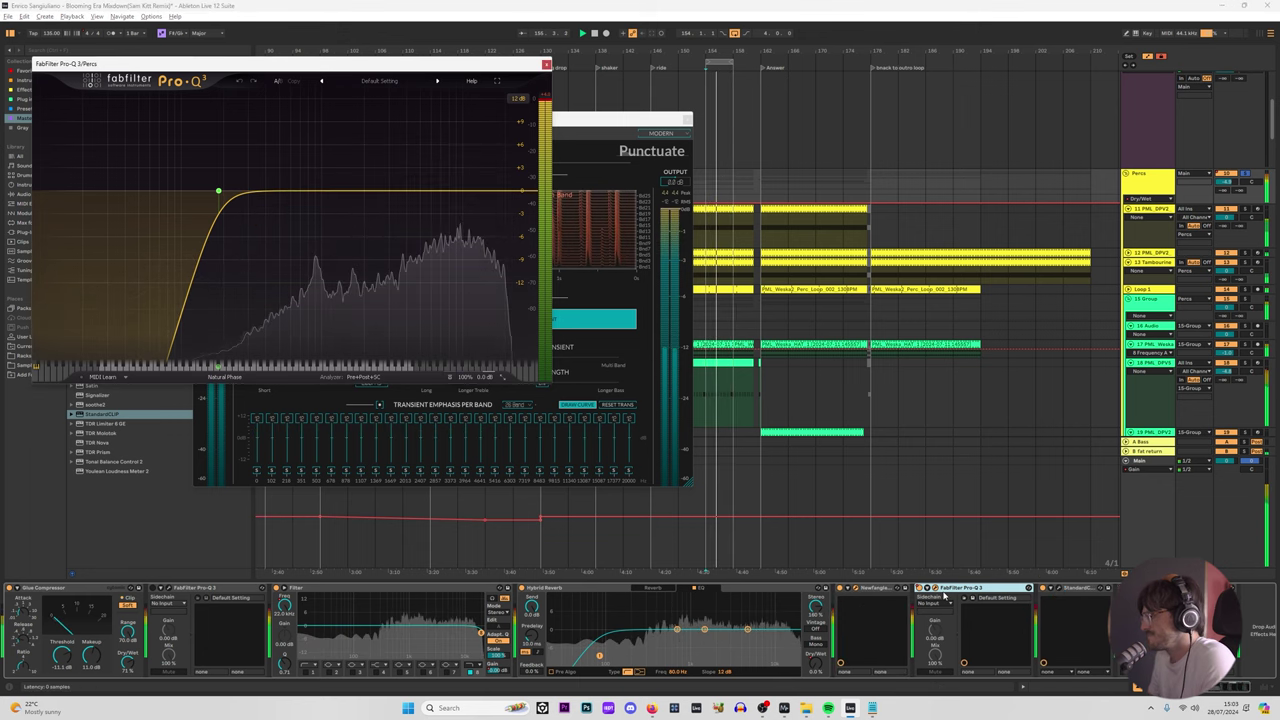
pyautogui.click(1055, 590)
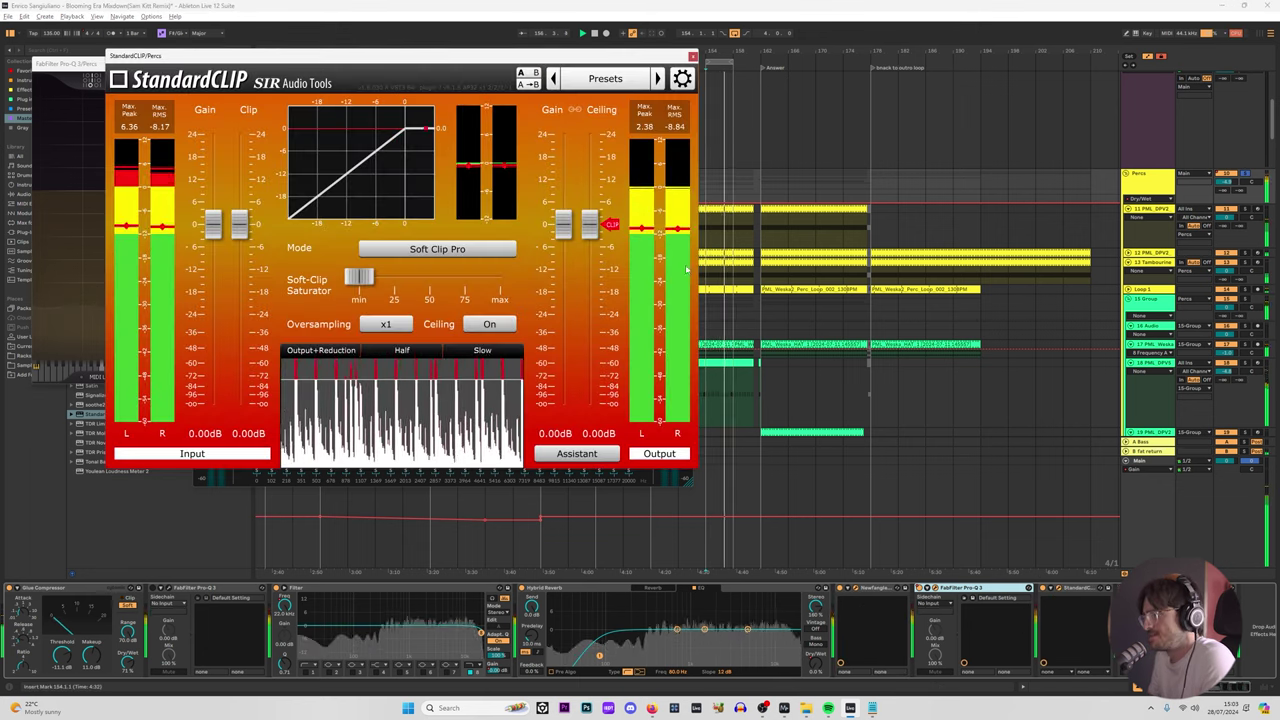
pyautogui.click(693, 57)
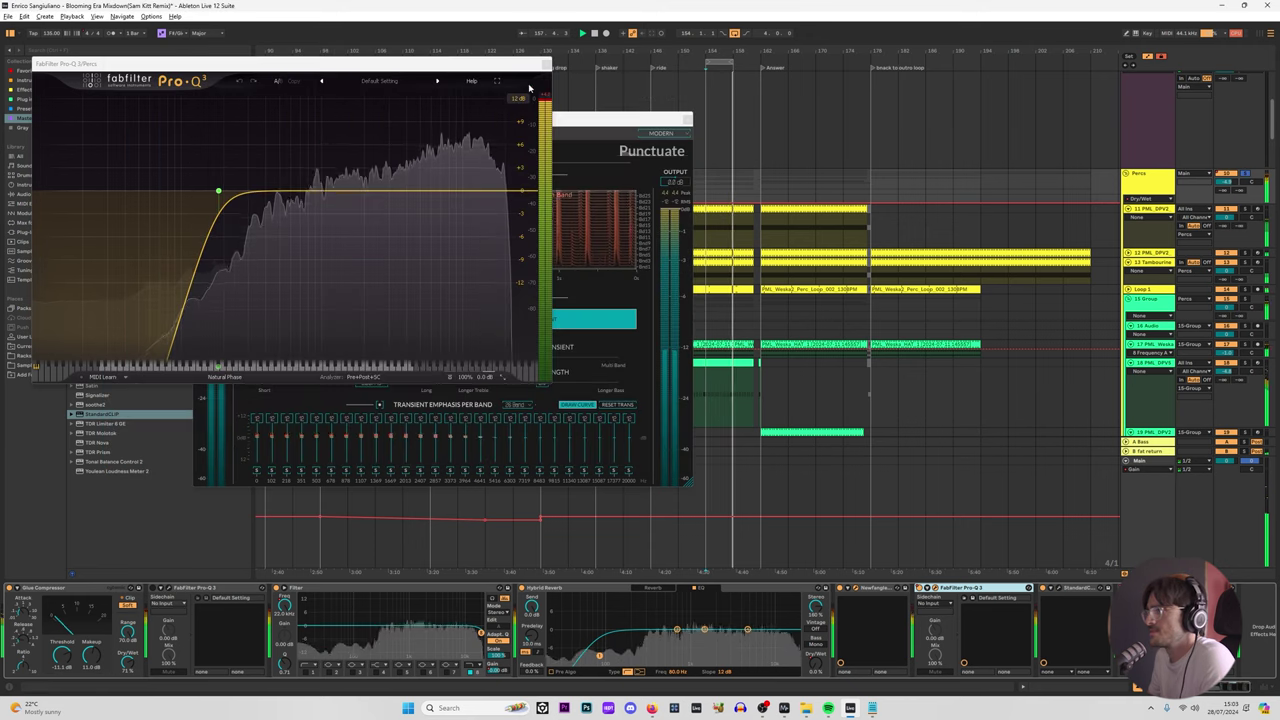
pyautogui.click(687, 120)
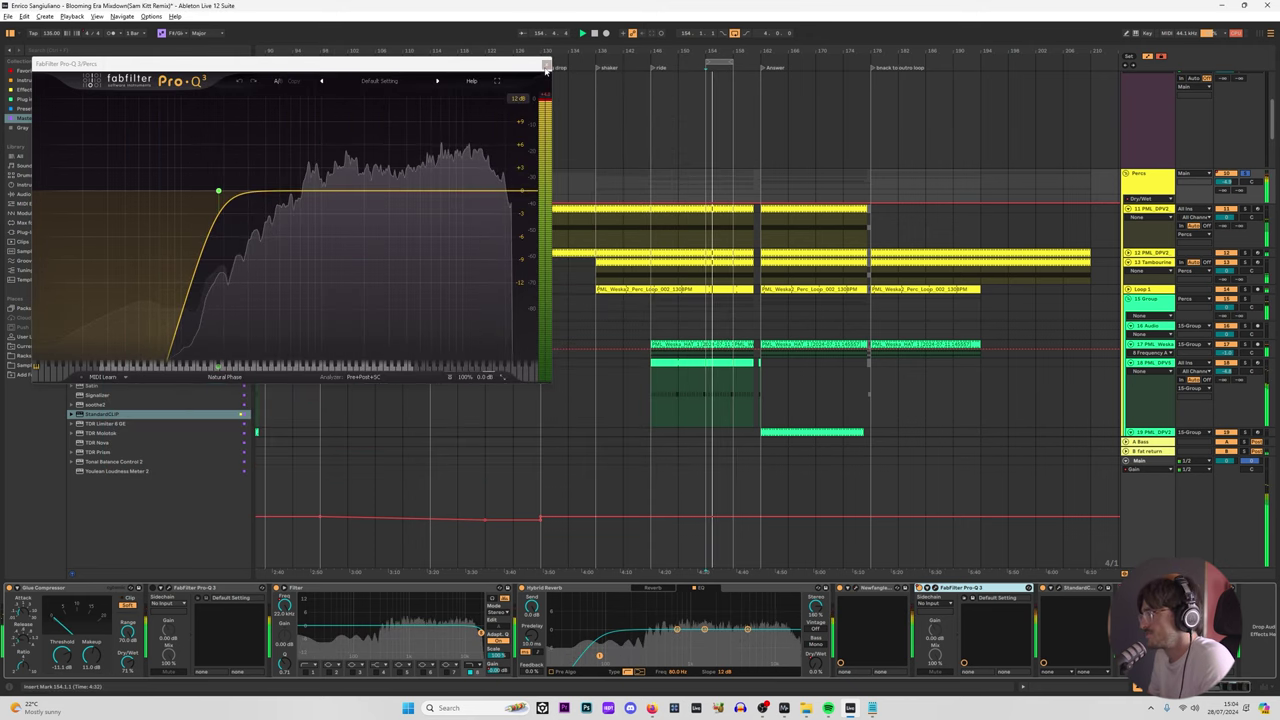
pyautogui.click(545, 63)
# Step: Fit the whole arrangement in view and look over the percussion and synth tracks
pyautogui.press('w')
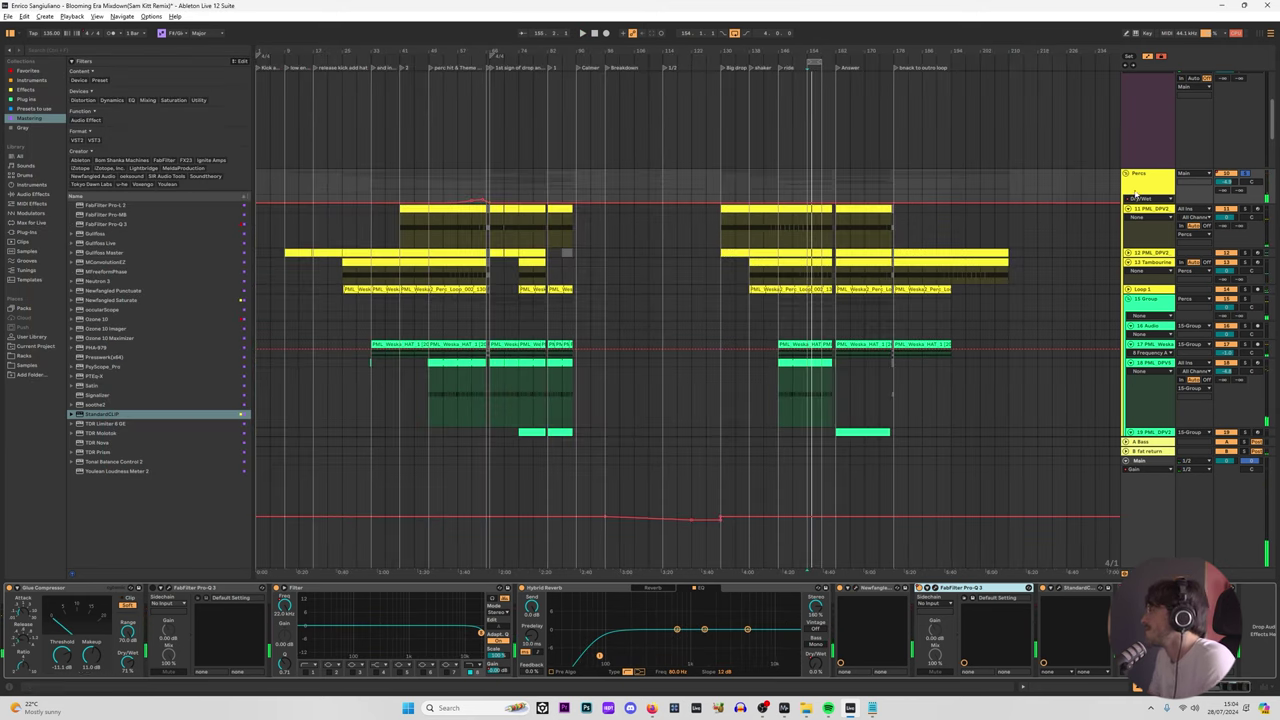
pyautogui.scroll(-4, 722, 253)
pyautogui.scroll(-6, 902, 367)
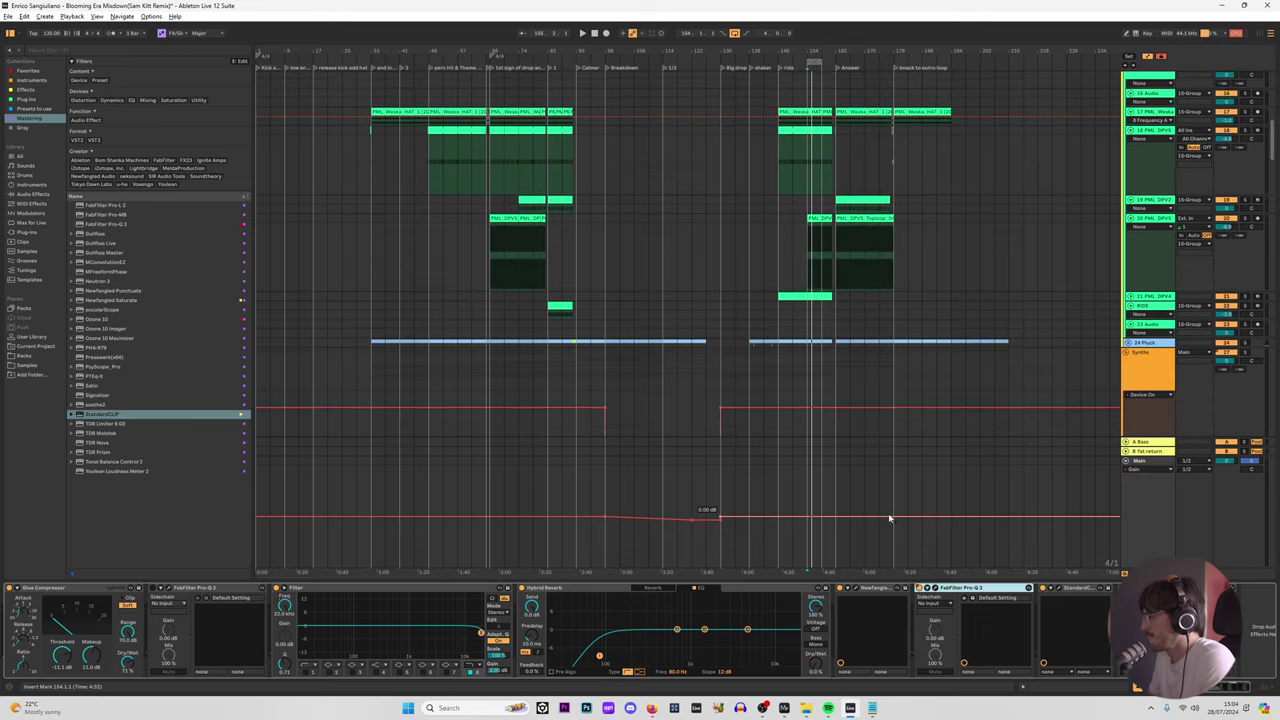
pyautogui.click(82, 590)
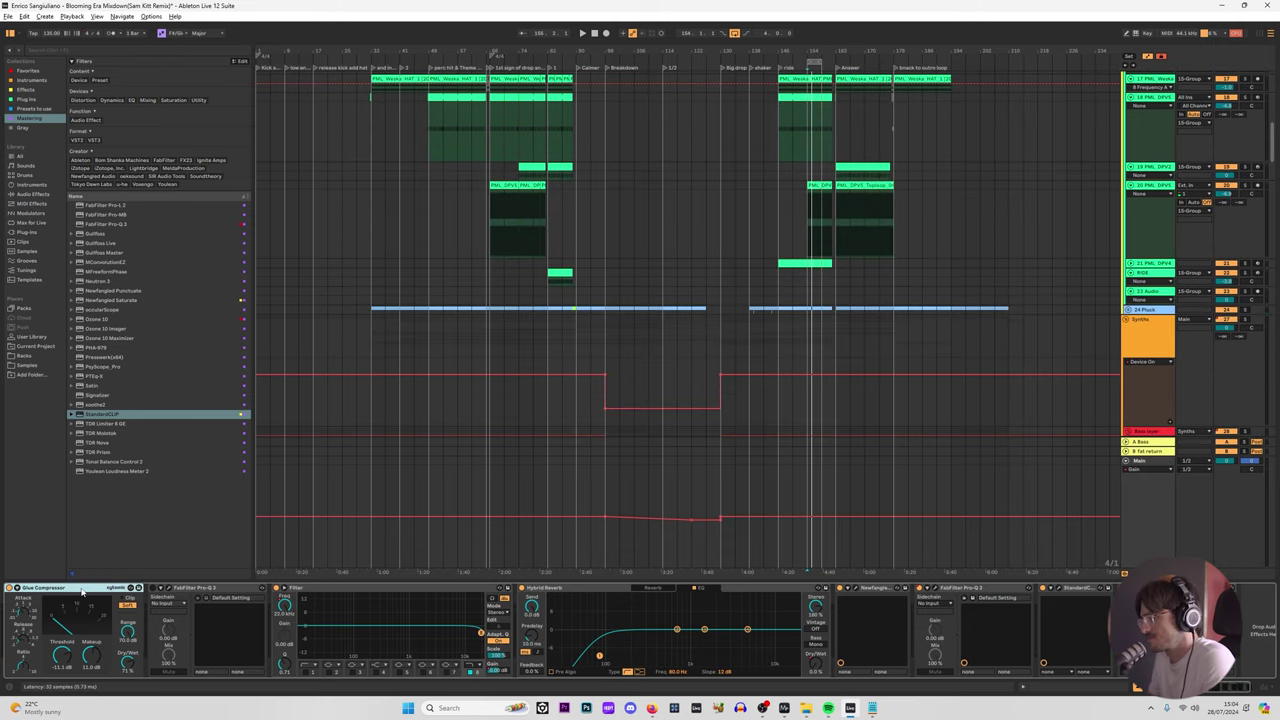
pyautogui.scroll(5, 870, 214)
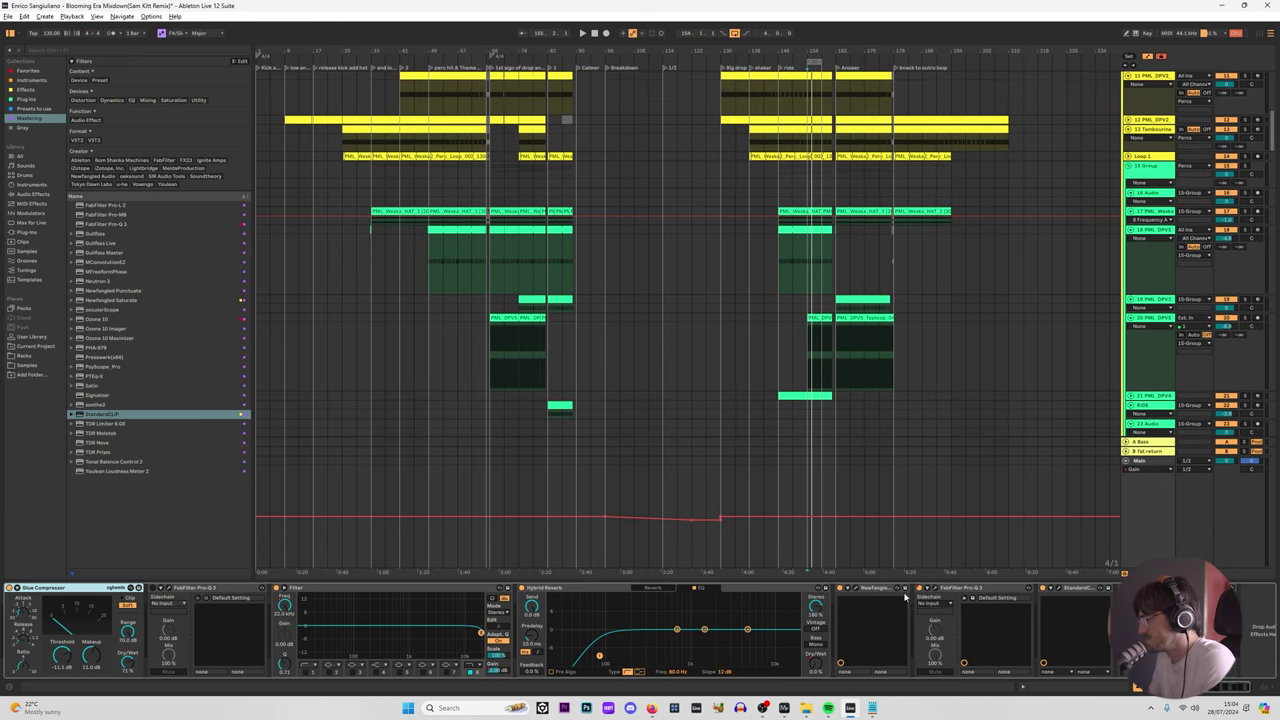
pyautogui.scroll(1, 881, 286)
# Step: Audition the closed-hat, Weska hat and Toploop tracks one after another from bar 154
pyautogui.click(810, 302)
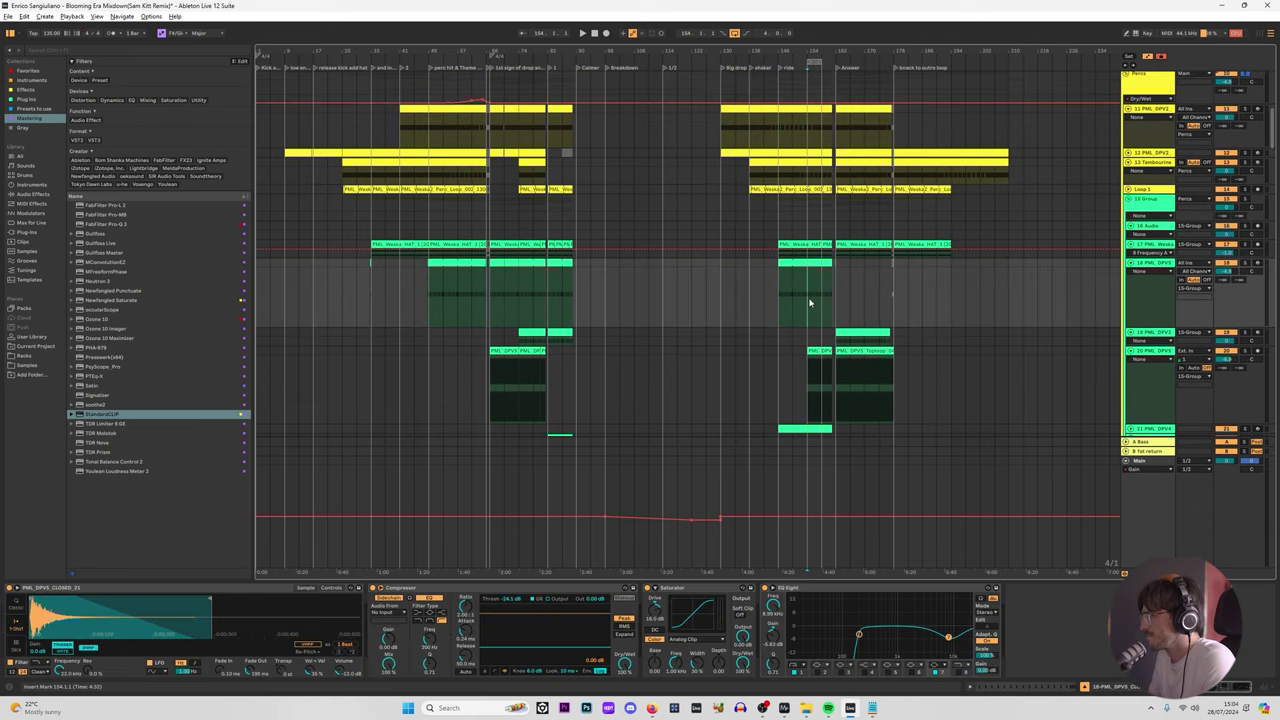
pyautogui.scroll(1, 1060, 315)
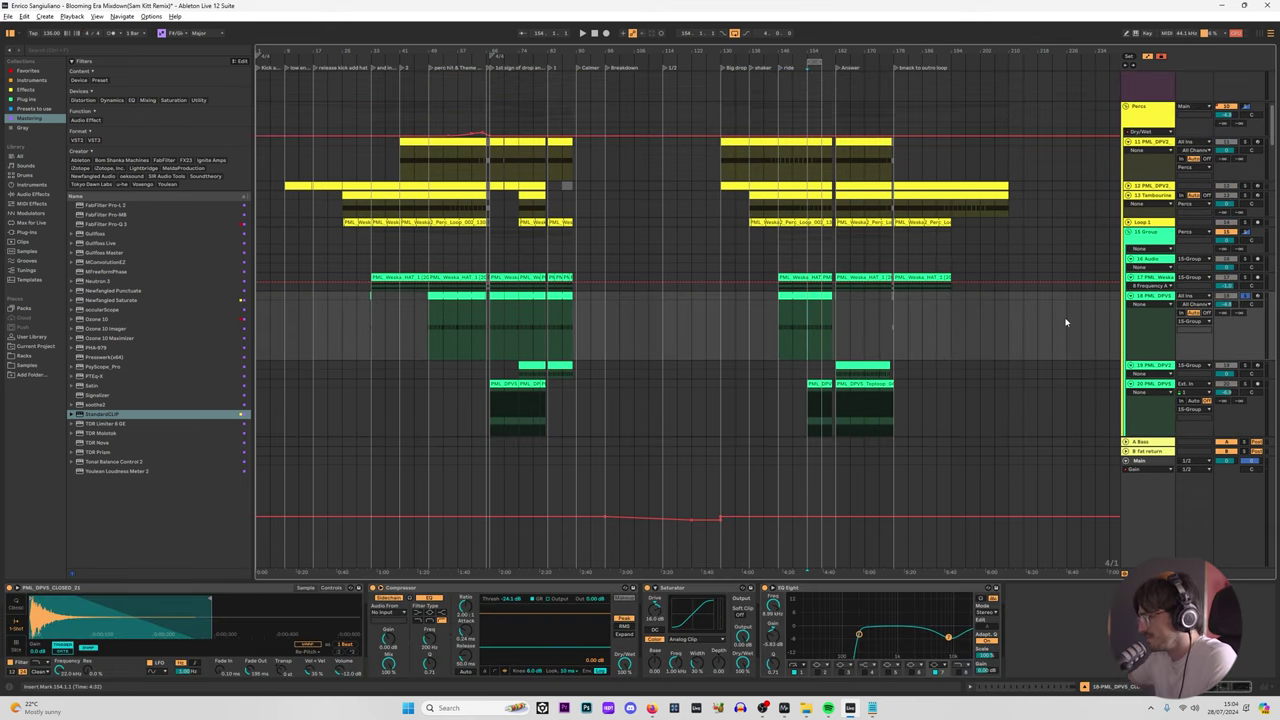
pyautogui.press('space')
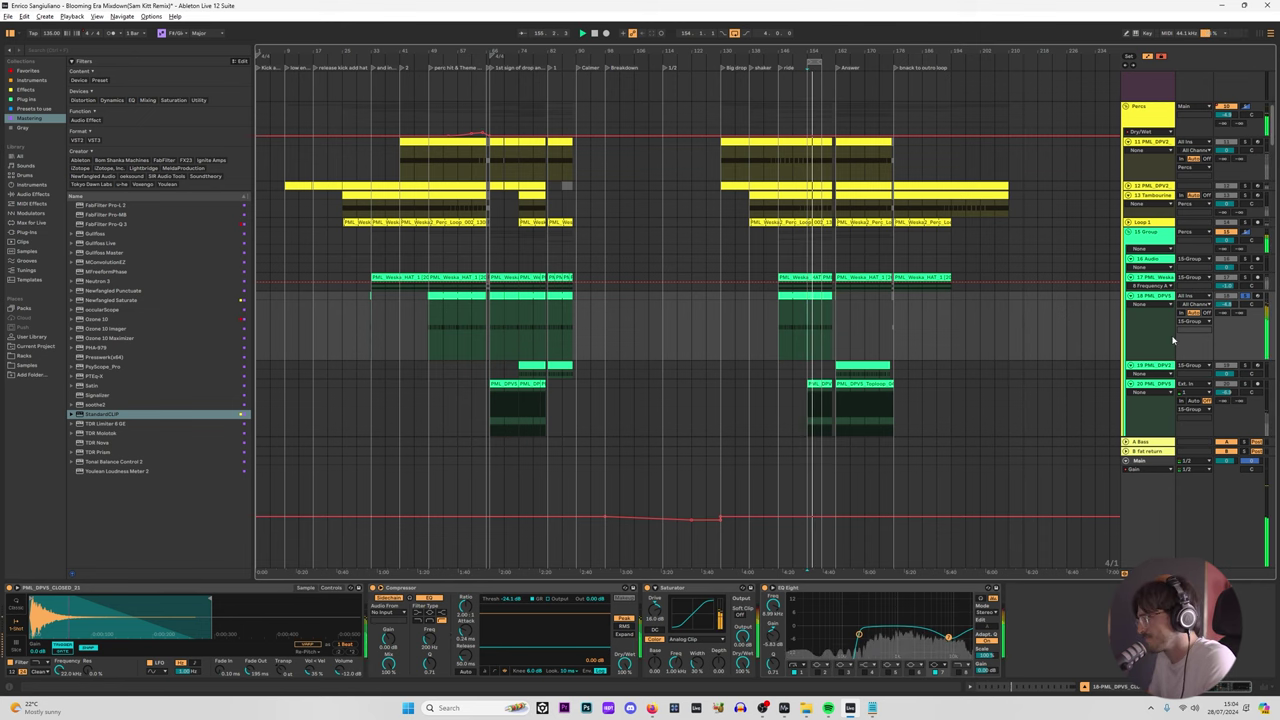
pyautogui.click(1246, 278)
pyautogui.press('space')
pyautogui.press('space')
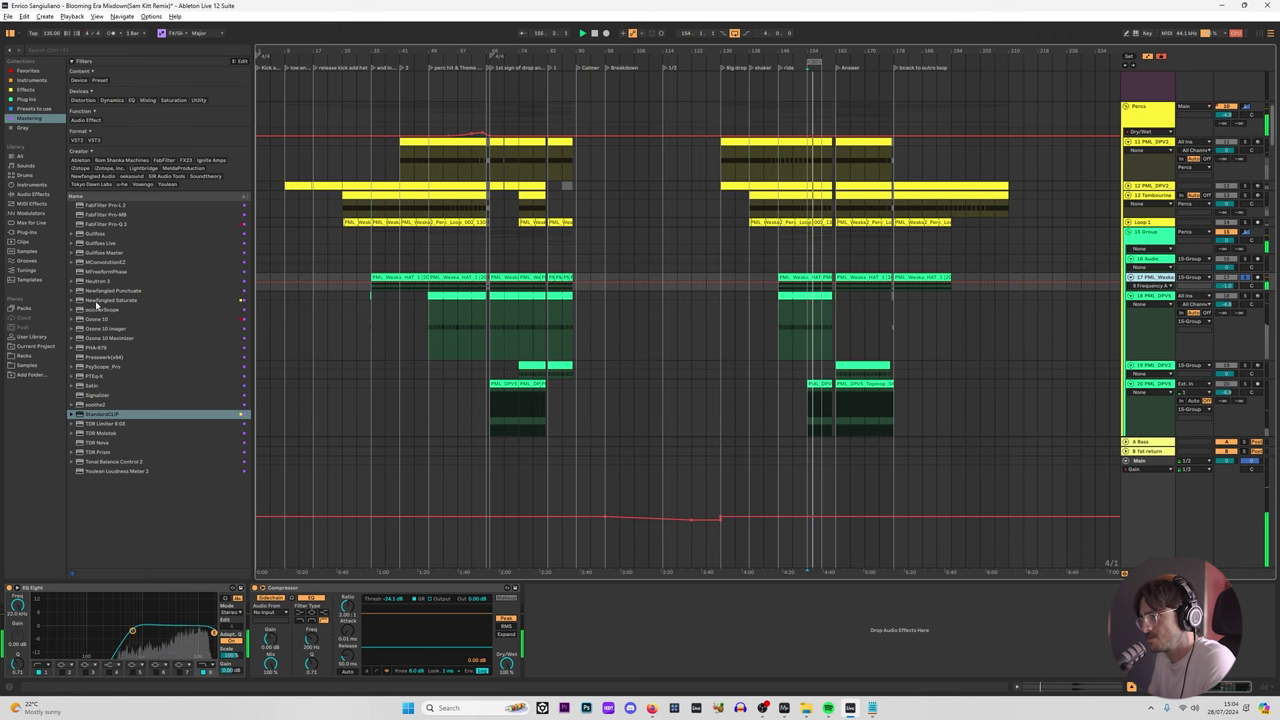
pyautogui.scroll(-3, 809, 327)
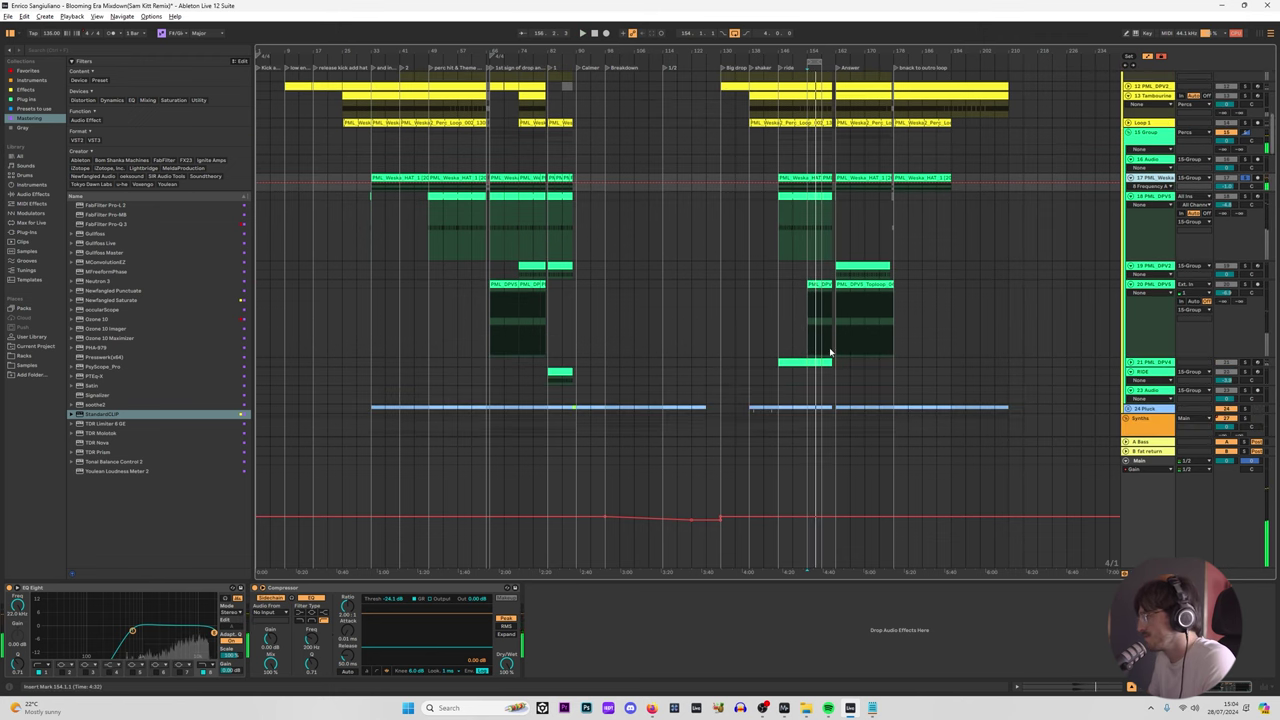
pyautogui.click(809, 327)
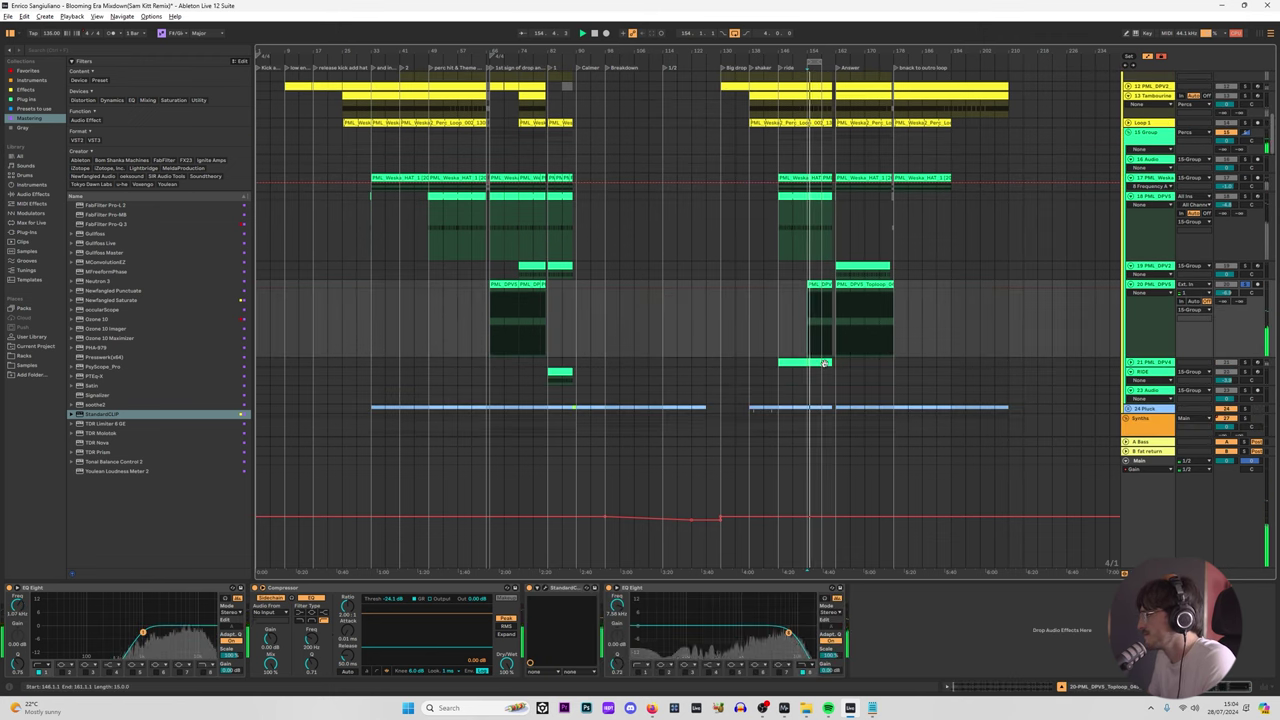
# Step: Solo the ride track, expand its EQ Eight display and enable band 3
pyautogui.scroll(-3, 826, 360)
pyautogui.scroll(5, 818, 302)
pyautogui.click(620, 289)
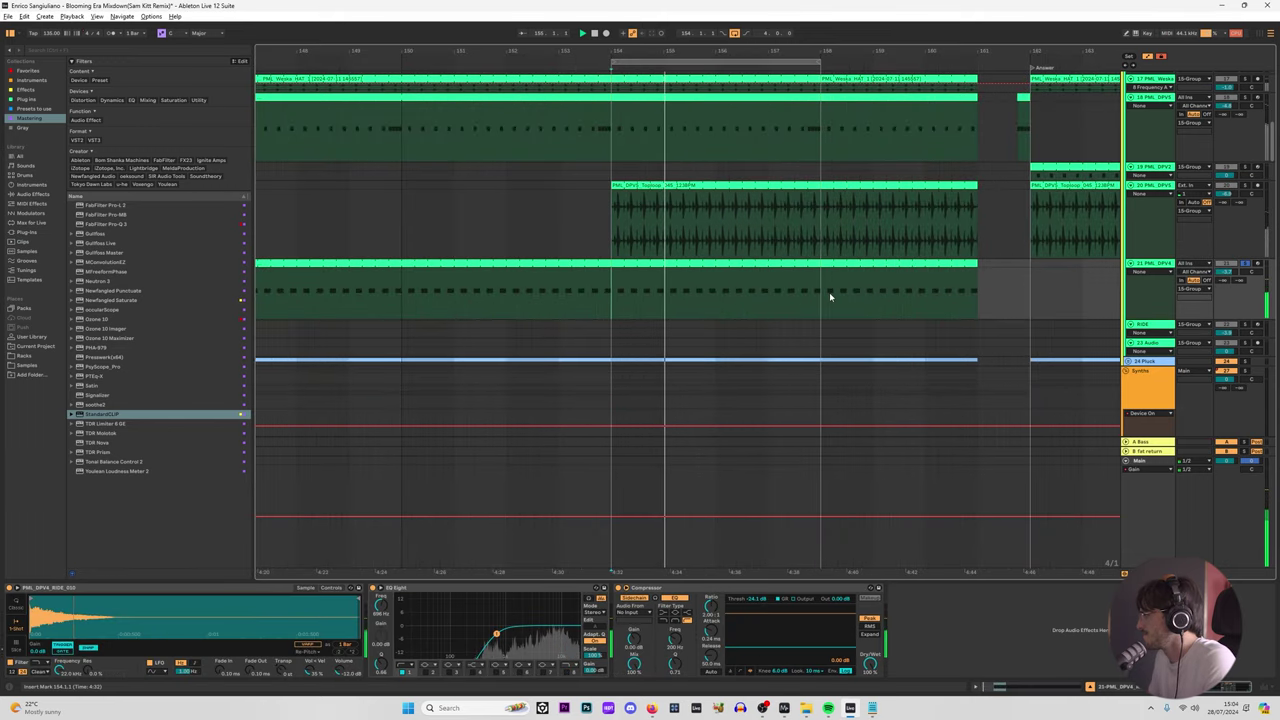
pyautogui.scroll(4, 829, 292)
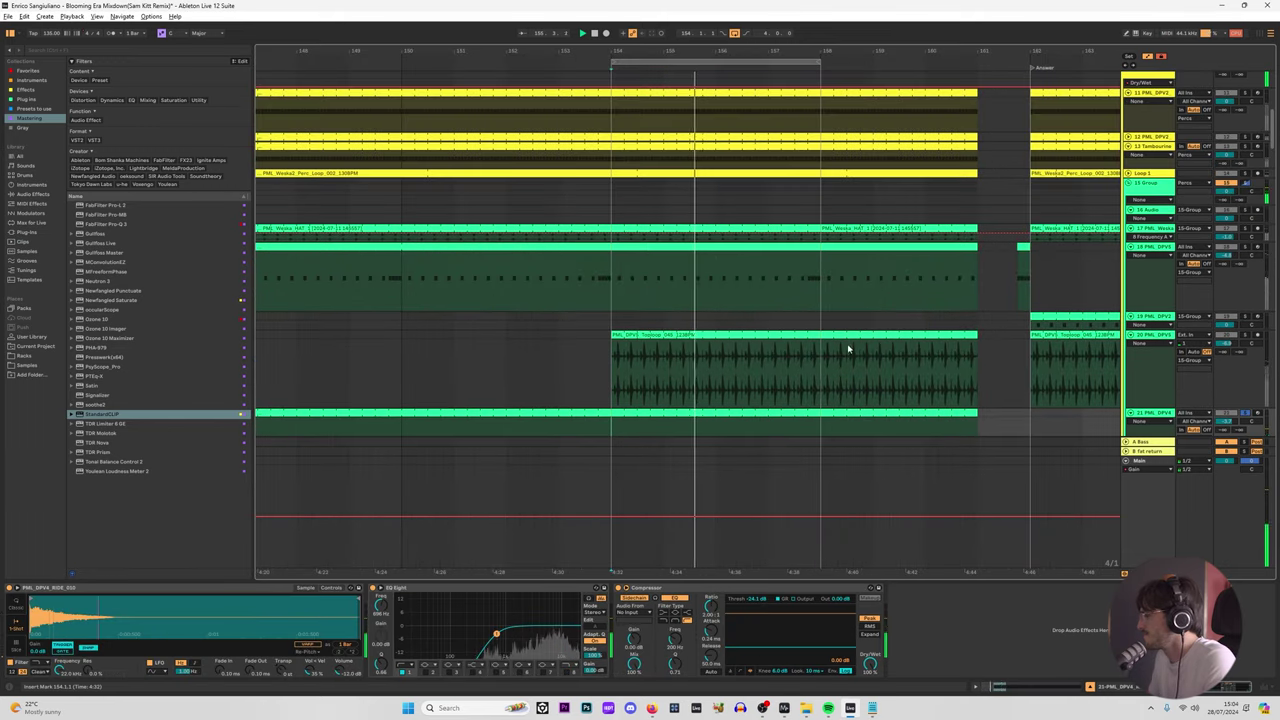
pyautogui.click(381, 588)
pyautogui.click(444, 671)
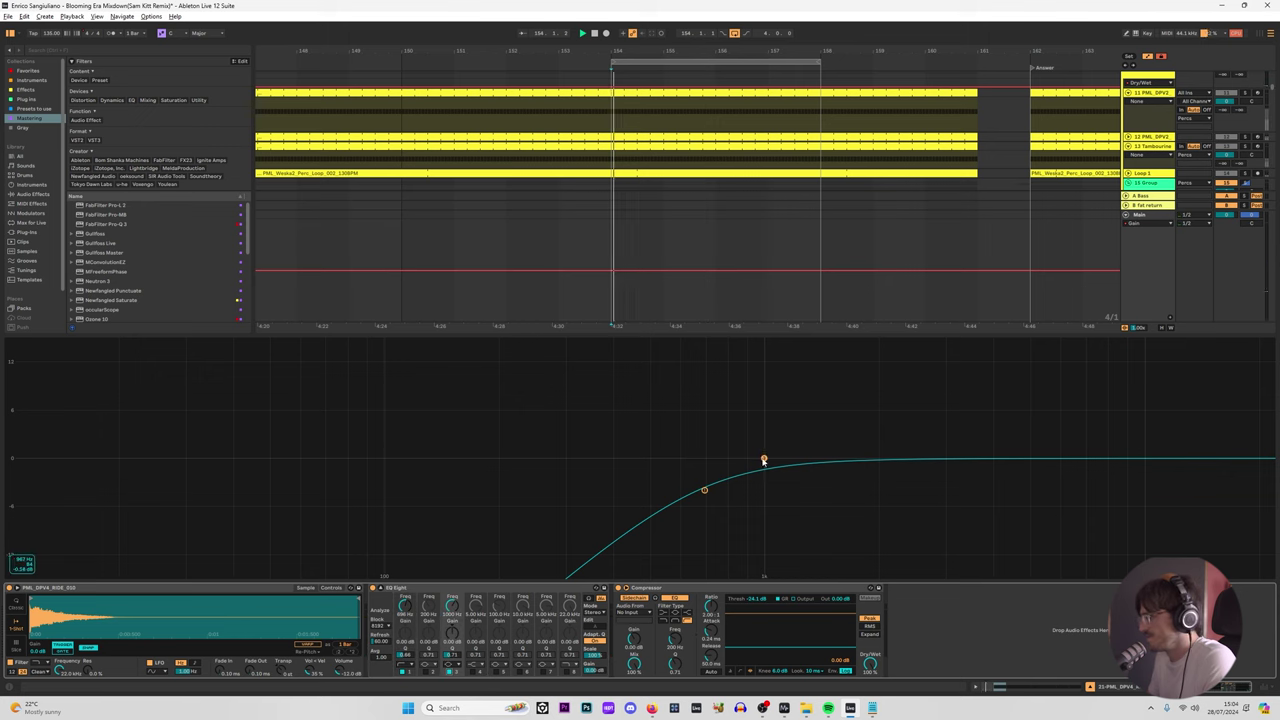
# Step: Sweep band 3 of the ride's EQ Eight and leave a Q 18 notch of about -6 dB at 4.24 kHz, then stop playback
pyautogui.moveTo(763, 457); pyautogui.dragTo(980, 370)
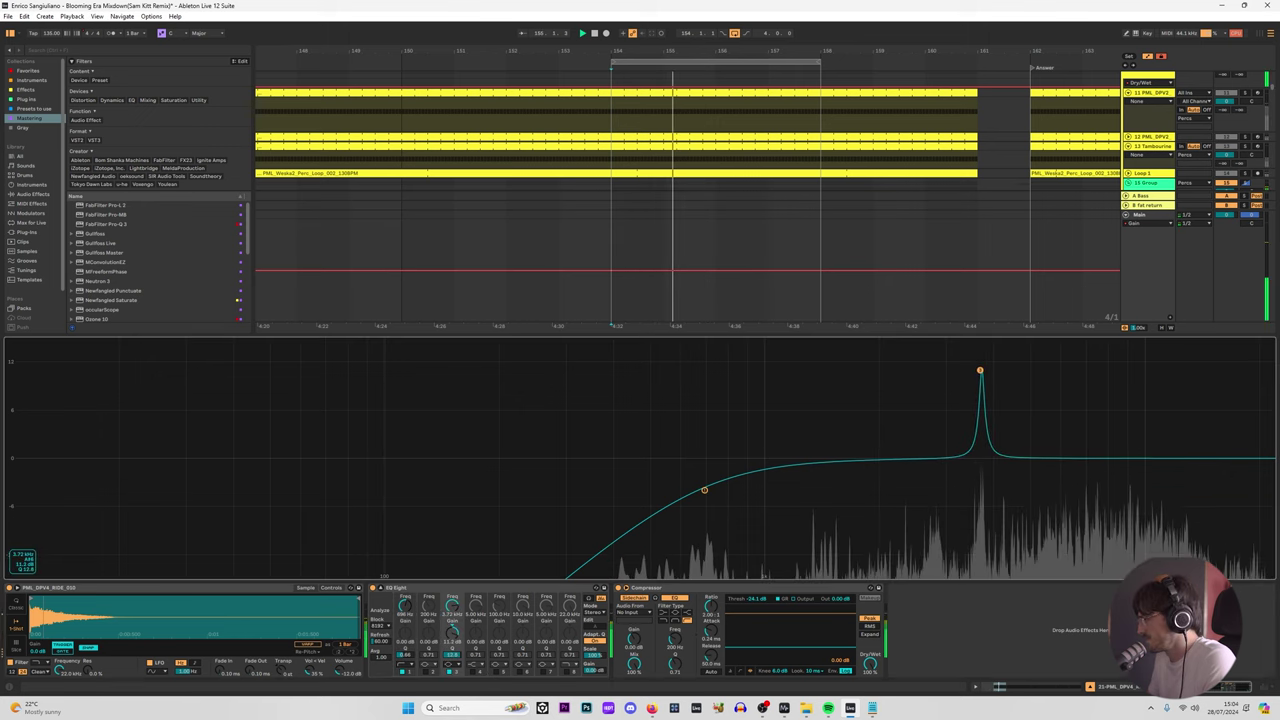
pyautogui.moveTo(991, 513); pyautogui.dragTo(991, 553)
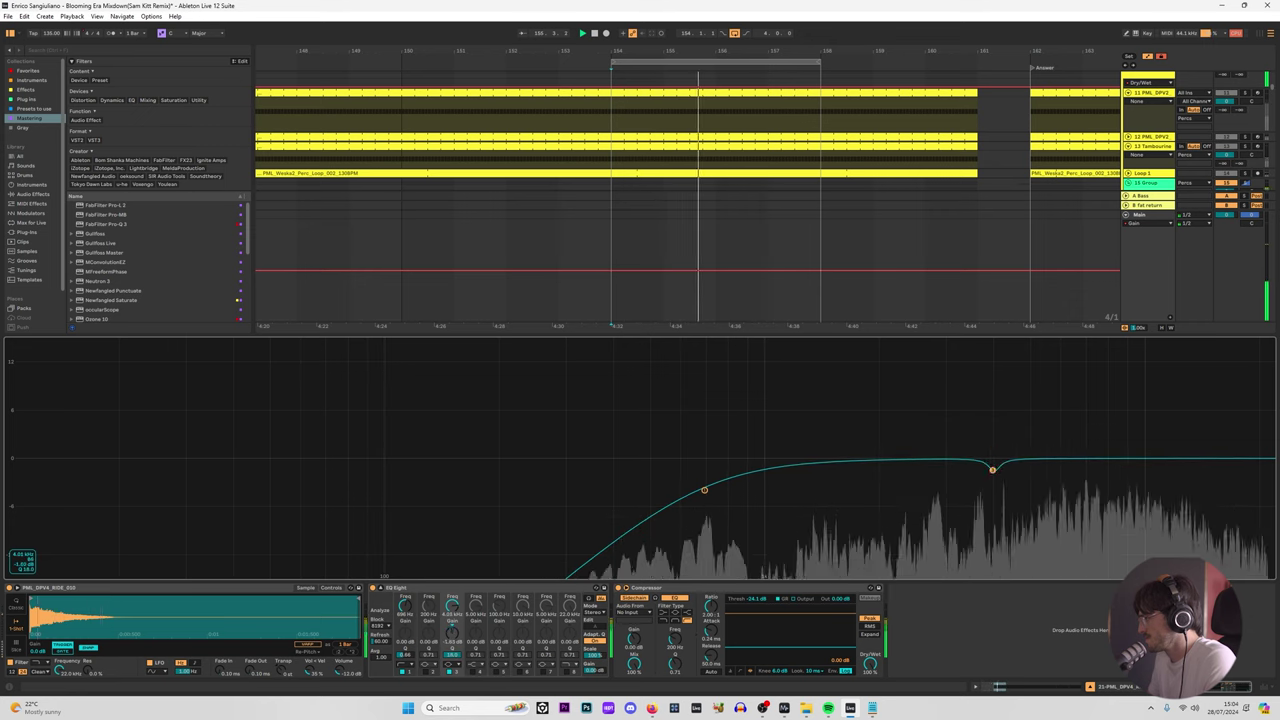
pyautogui.moveTo(1002, 495); pyautogui.dragTo(1002, 394)
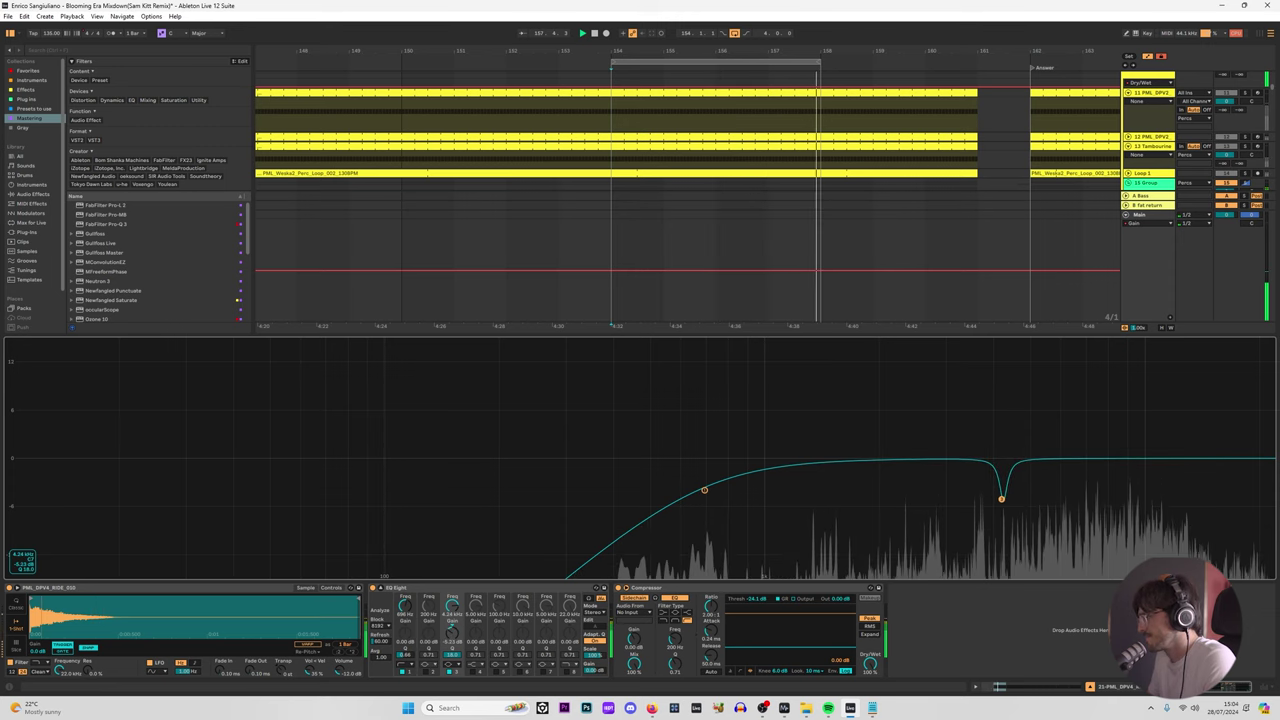
pyautogui.press('Escape')
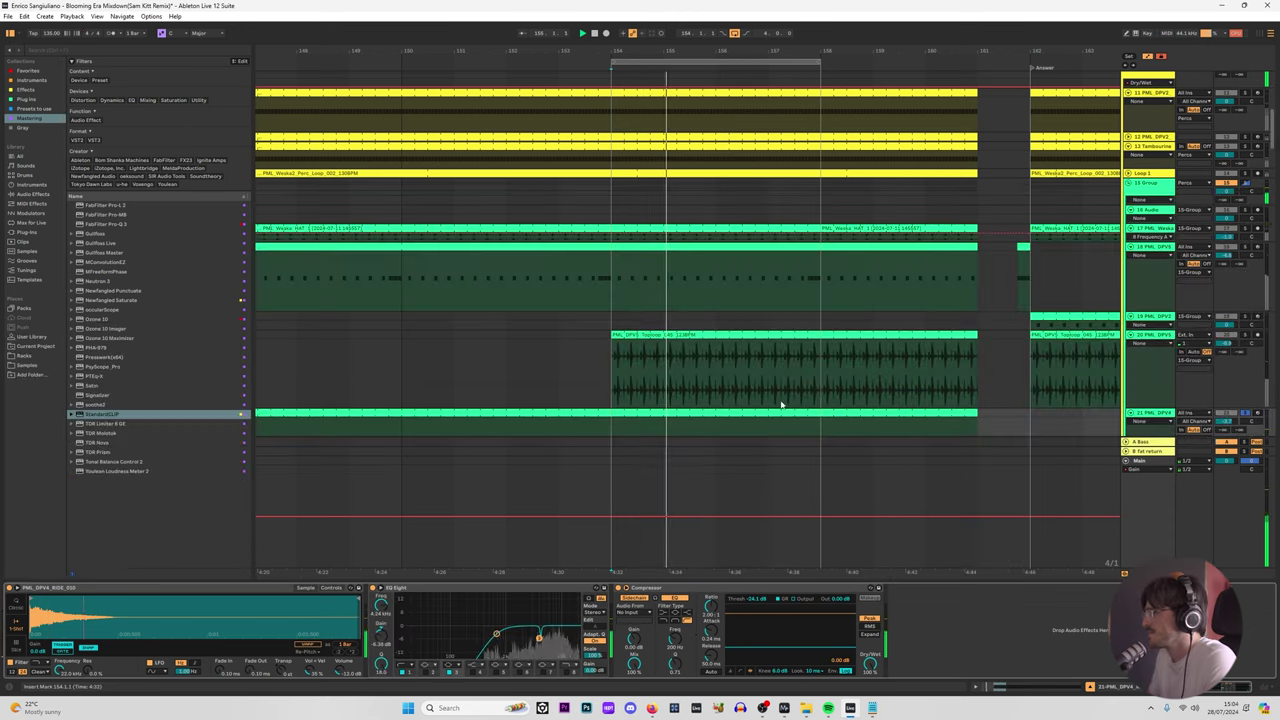
pyautogui.press('space')
pyautogui.scroll(-4, 720, 378)
pyautogui.scroll(-3, 820, 318)
pyautogui.scroll(-5, 806, 310)
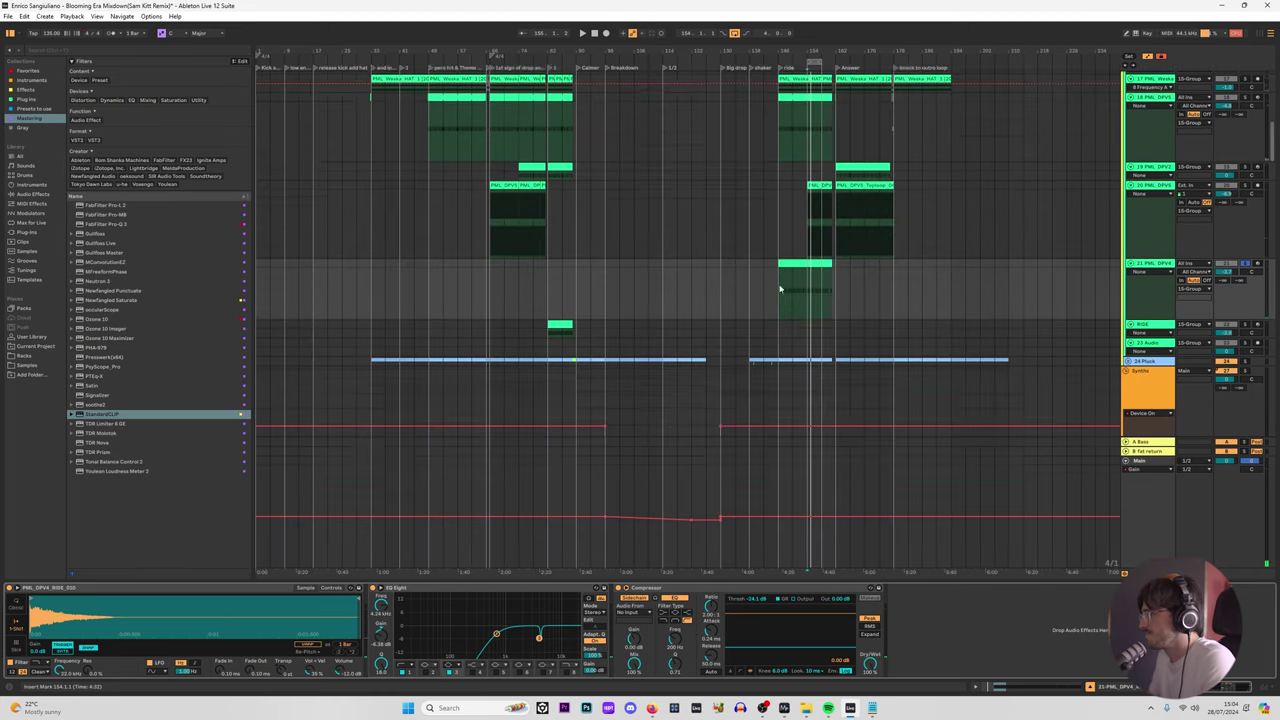
# Step: Select the crash sample's track at bar 82, audition it with its EQ Eight display expanded, then collapse the display and stop playback
pyautogui.scroll(1, 567, 329)
pyautogui.click(555, 366)
pyautogui.scroll(-1, 352, 340)
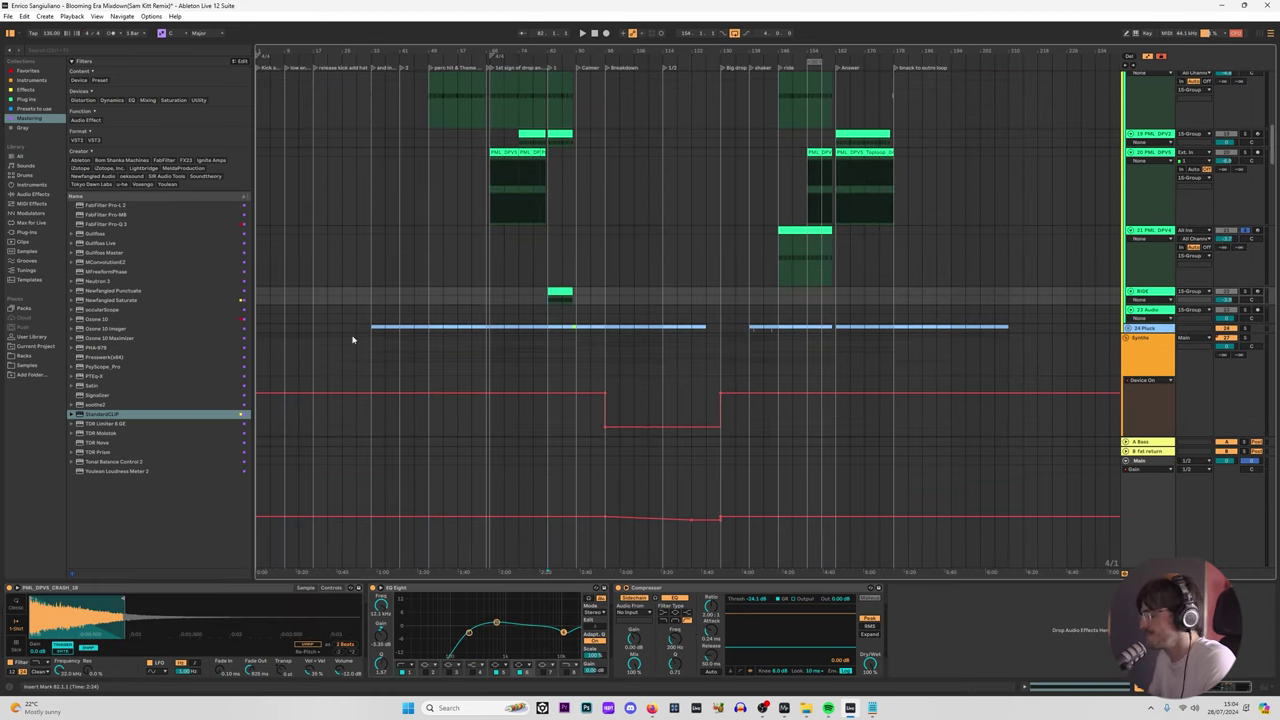
pyautogui.click(380, 596)
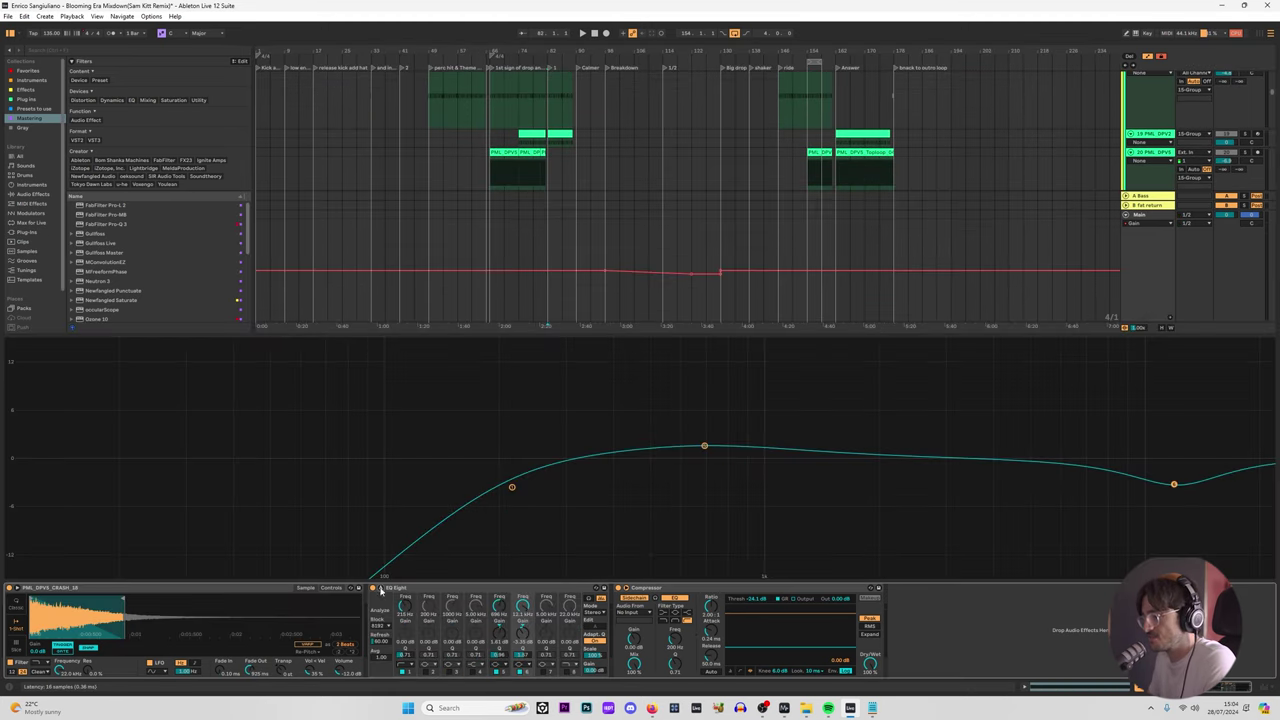
pyautogui.press('space')
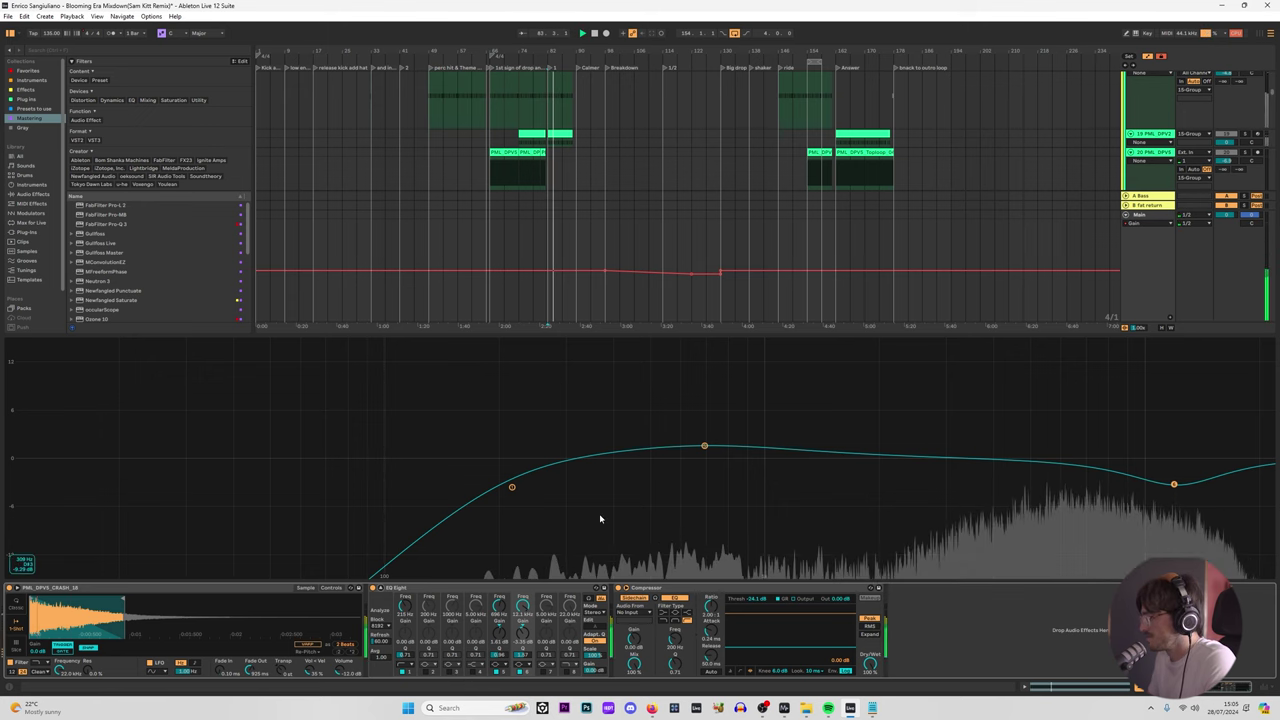
pyautogui.press('Escape')
pyautogui.press('space')
# Step: Play from bar 142 on the audio track in the Pluck group, solo the Pluck group, then stop playback
pyautogui.scroll(6, 1062, 332)
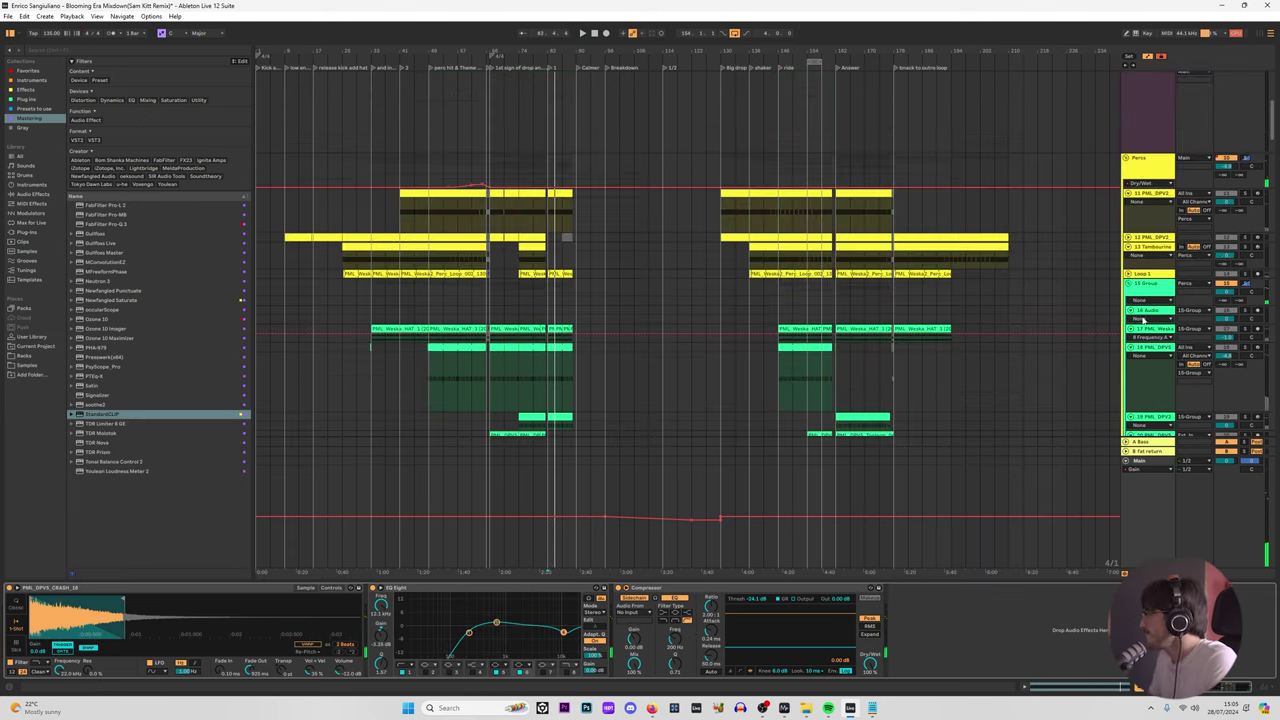
pyautogui.scroll(-6, 1030, 316)
pyautogui.scroll(1, 777, 296)
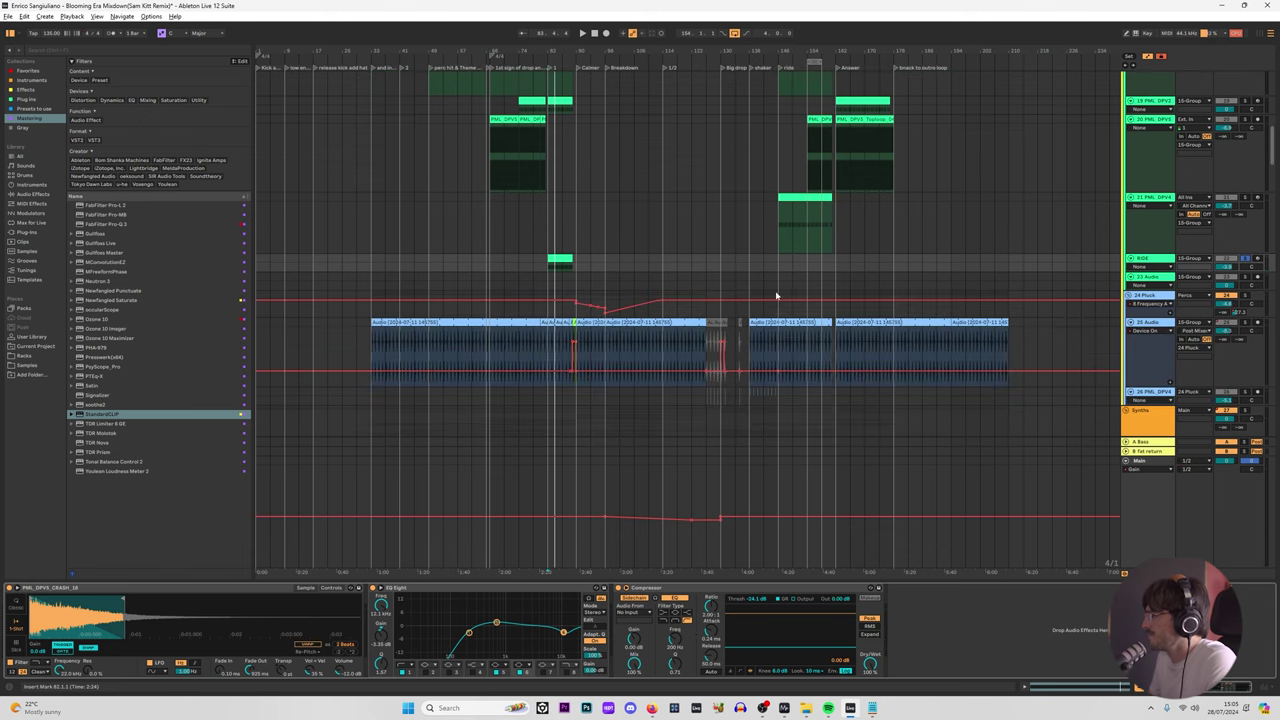
pyautogui.click(766, 343)
pyautogui.press('space')
pyautogui.click(1158, 299)
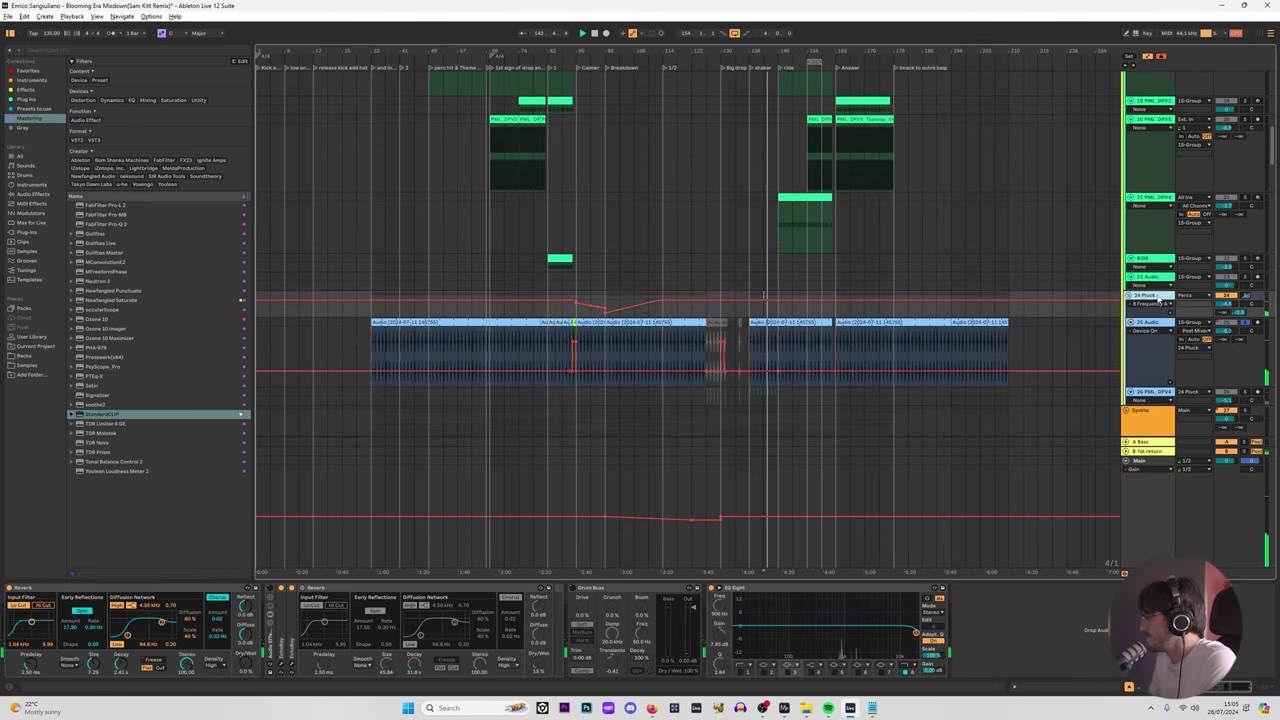
pyautogui.press('space')
# Step: Solo the Percs group and audition it from bar 142, then from bar 154
pyautogui.scroll(6, 1157, 300)
pyautogui.click(1166, 266)
pyautogui.click(1163, 262)
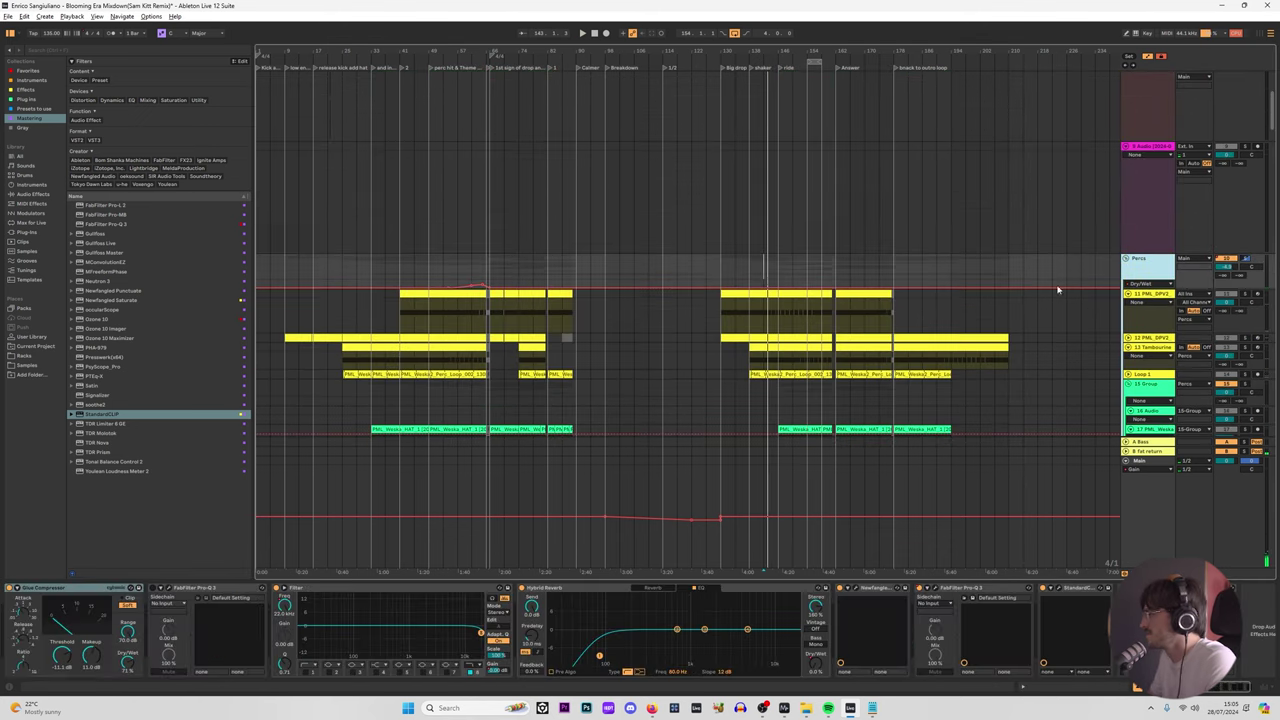
pyautogui.press('space')
pyautogui.scroll(3, 900, 320)
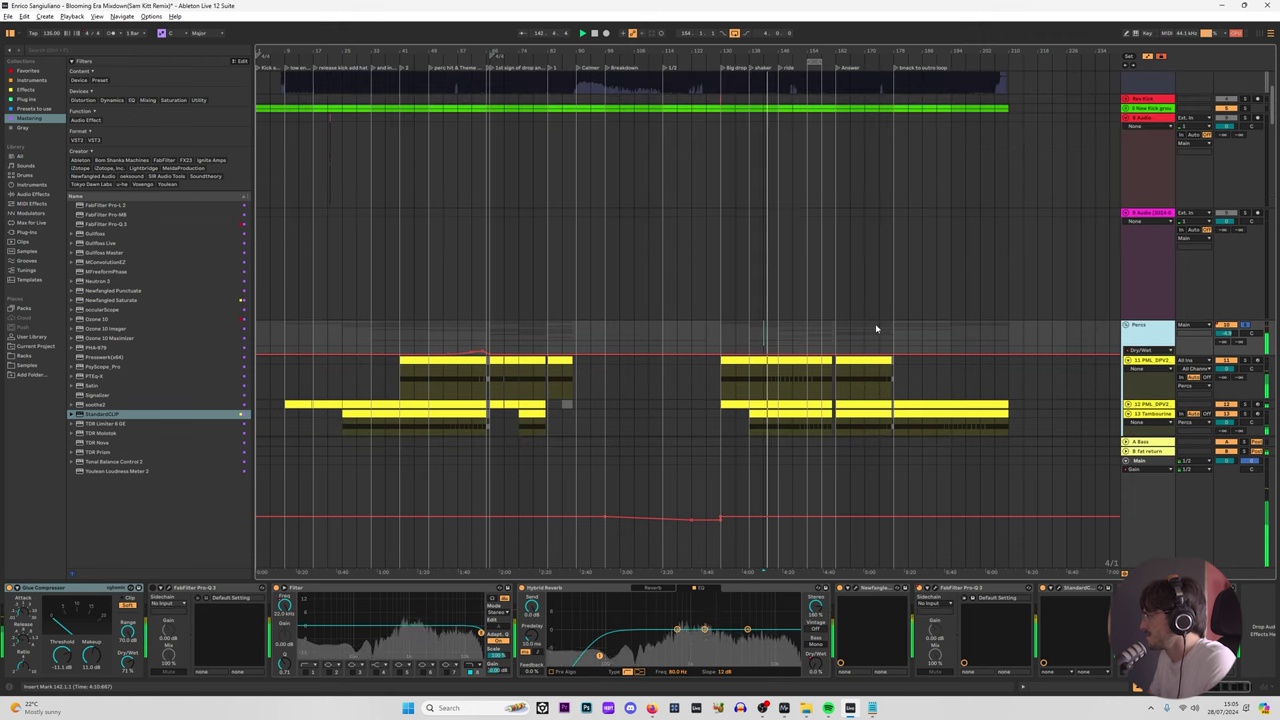
pyautogui.click(810, 331)
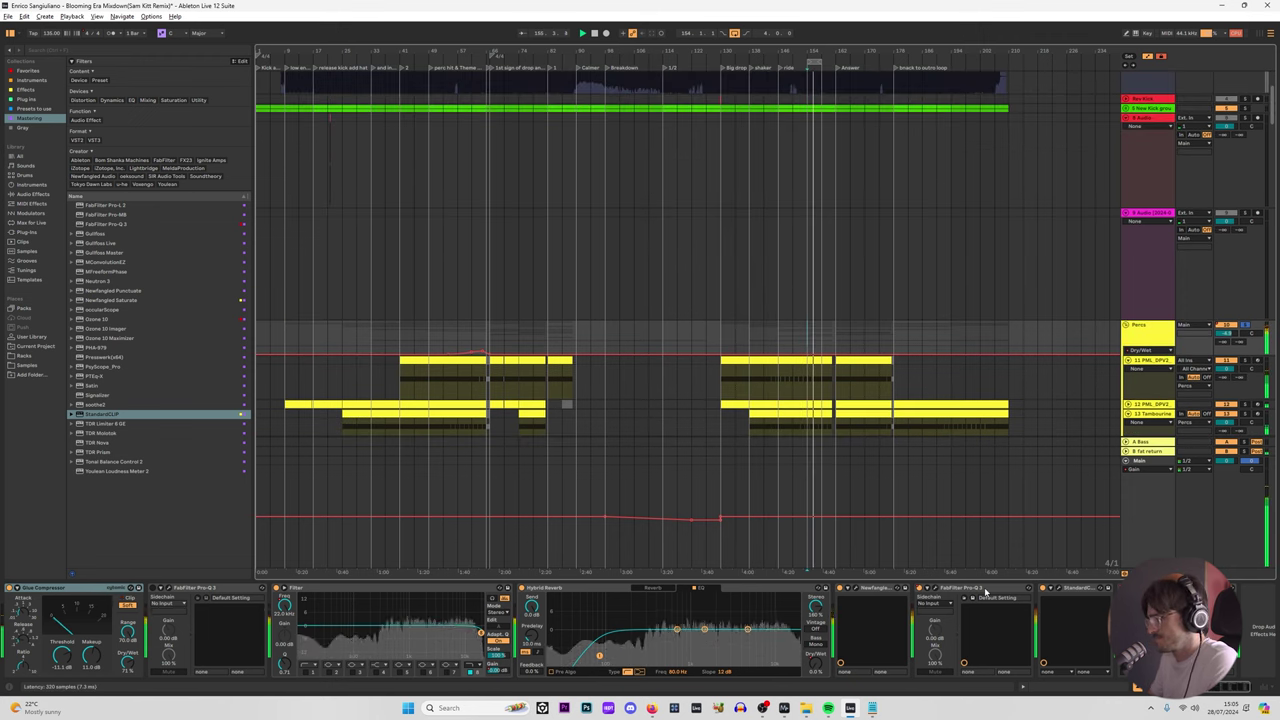
# Step: Copy the active FabFilter Pro-Q 3 ahead of the Filter on the Percs group and place the Glue Compressor between the two leading Pro-Q 3 instances
pyautogui.moveTo(985, 591); pyautogui.dragTo(916, 594)
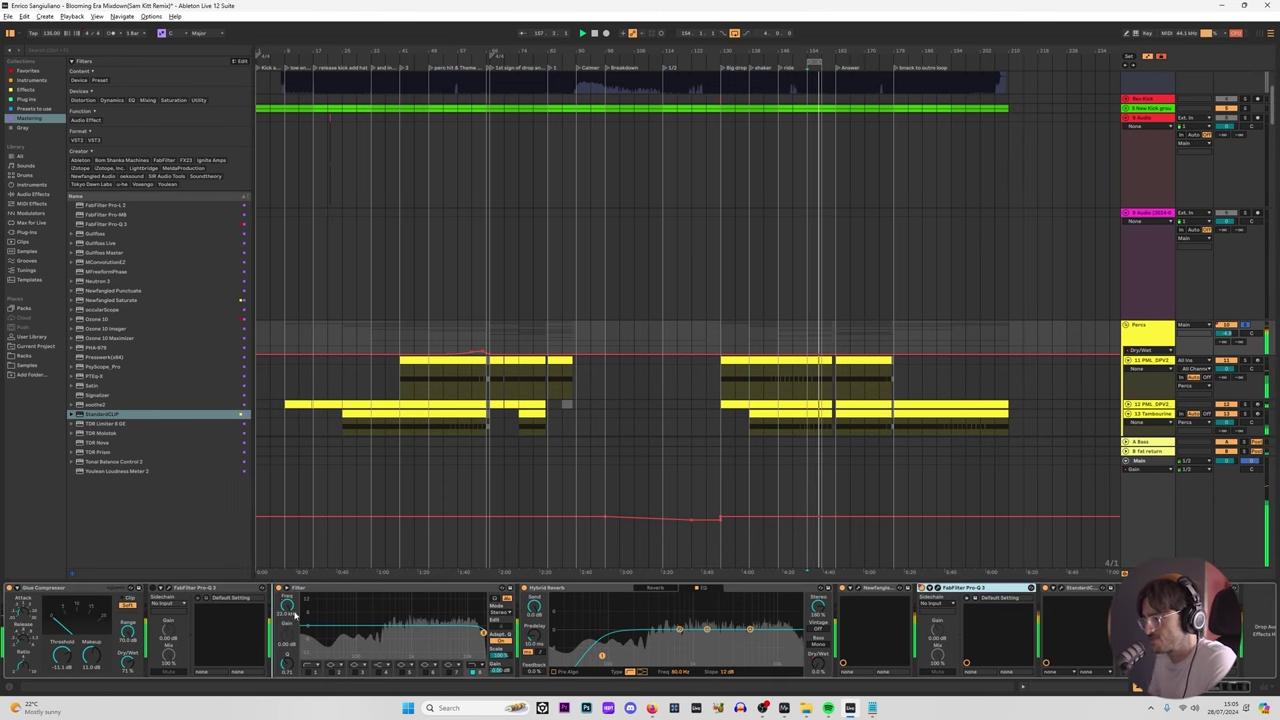
pyautogui.moveTo(295, 615); pyautogui.dragTo(294, 614)
pyautogui.click(91, 592)
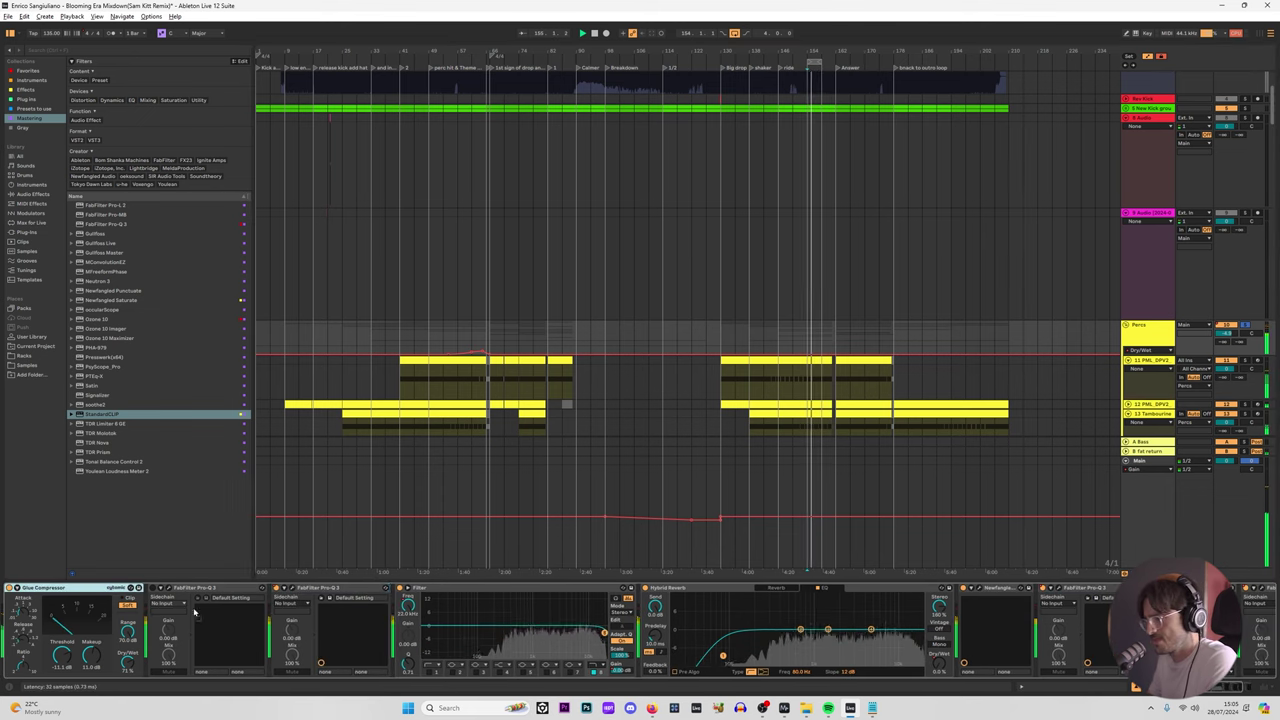
pyautogui.moveTo(400, 633); pyautogui.dragTo(398, 636)
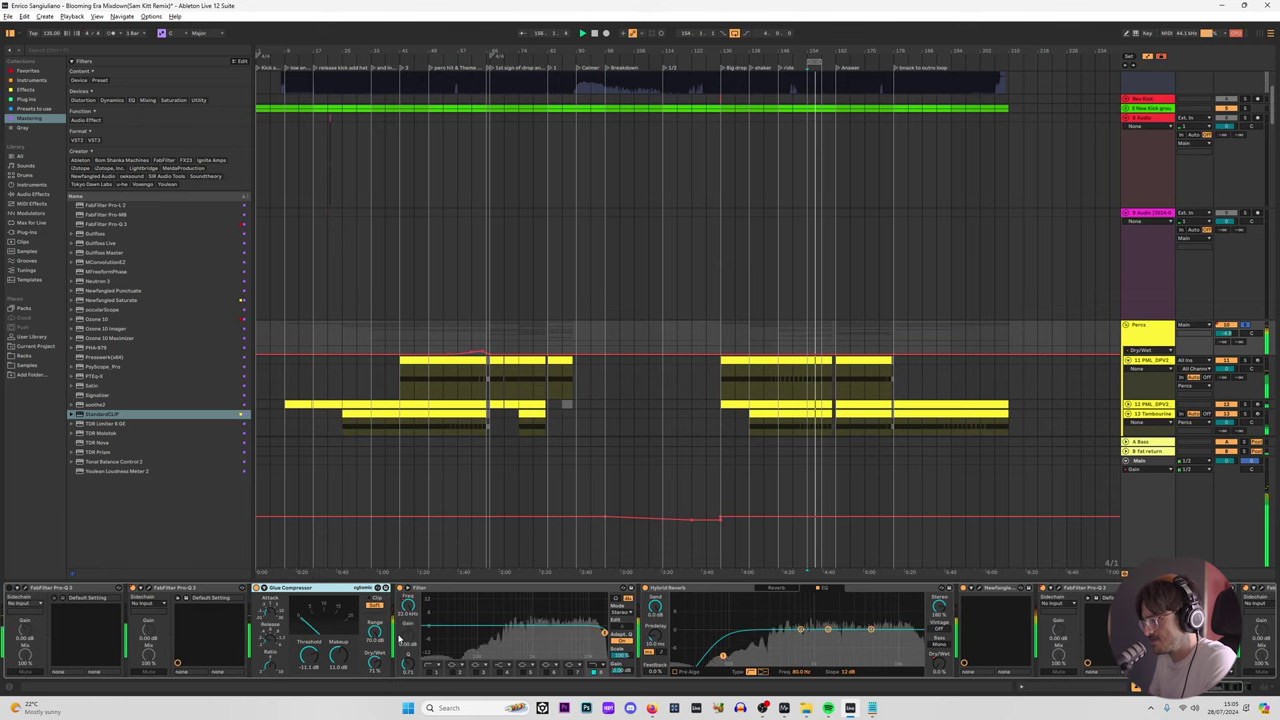
pyautogui.click(205, 592)
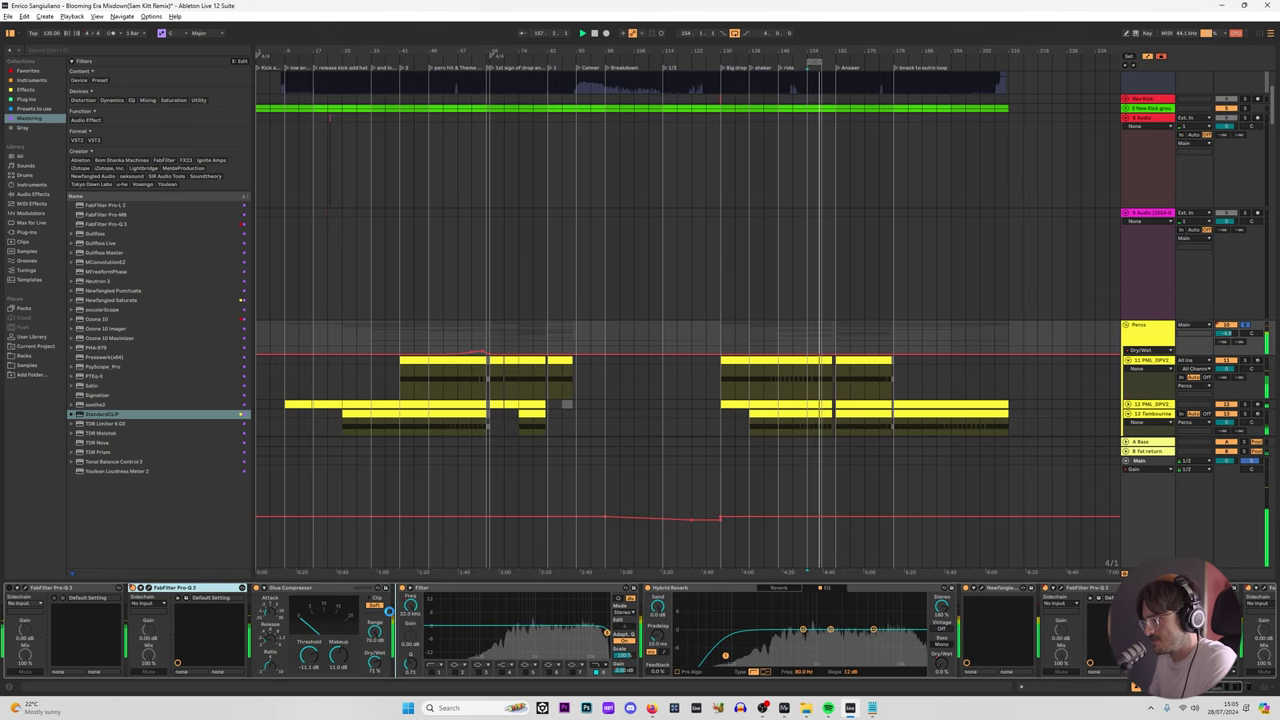
pyautogui.moveTo(388, 612); pyautogui.dragTo(395, 625)
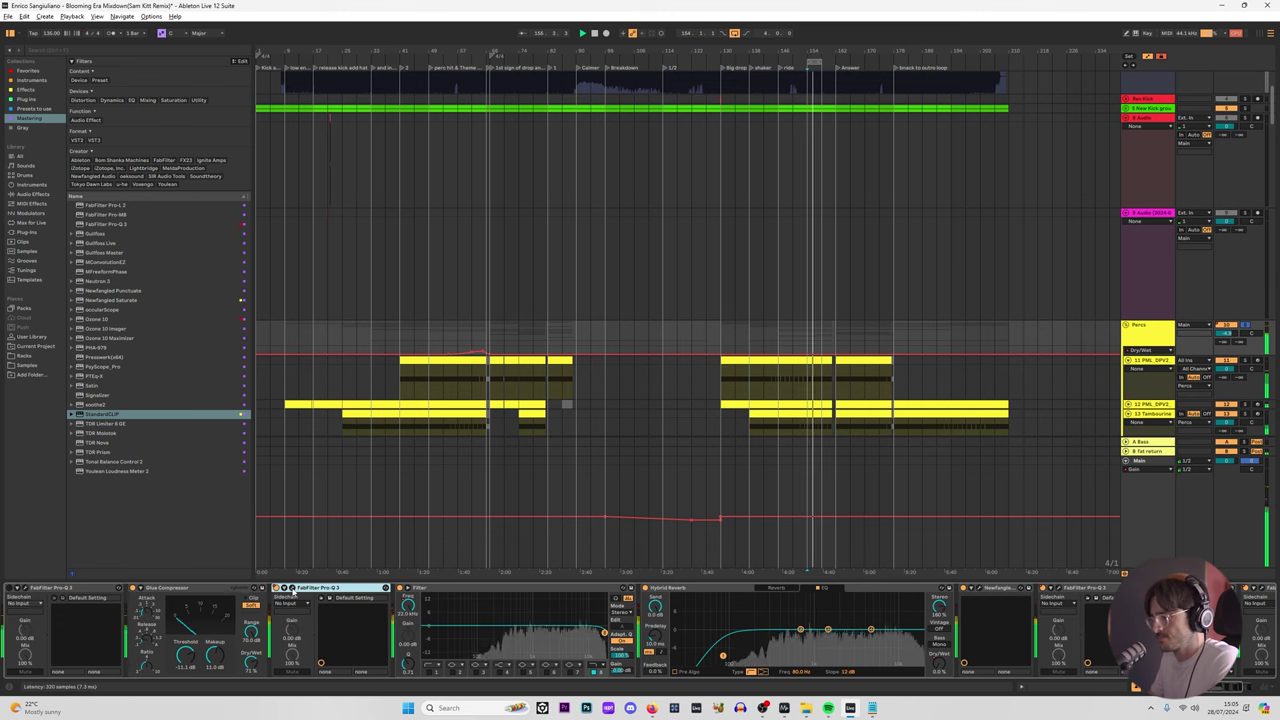
# Step: Set the copied Pro-Q 3's low cut to about 279 Hz, switch its processing to Linear Phase, and close the plug-in window
pyautogui.click(292, 591)
pyautogui.moveTo(222, 195); pyautogui.dragTo(243, 190)
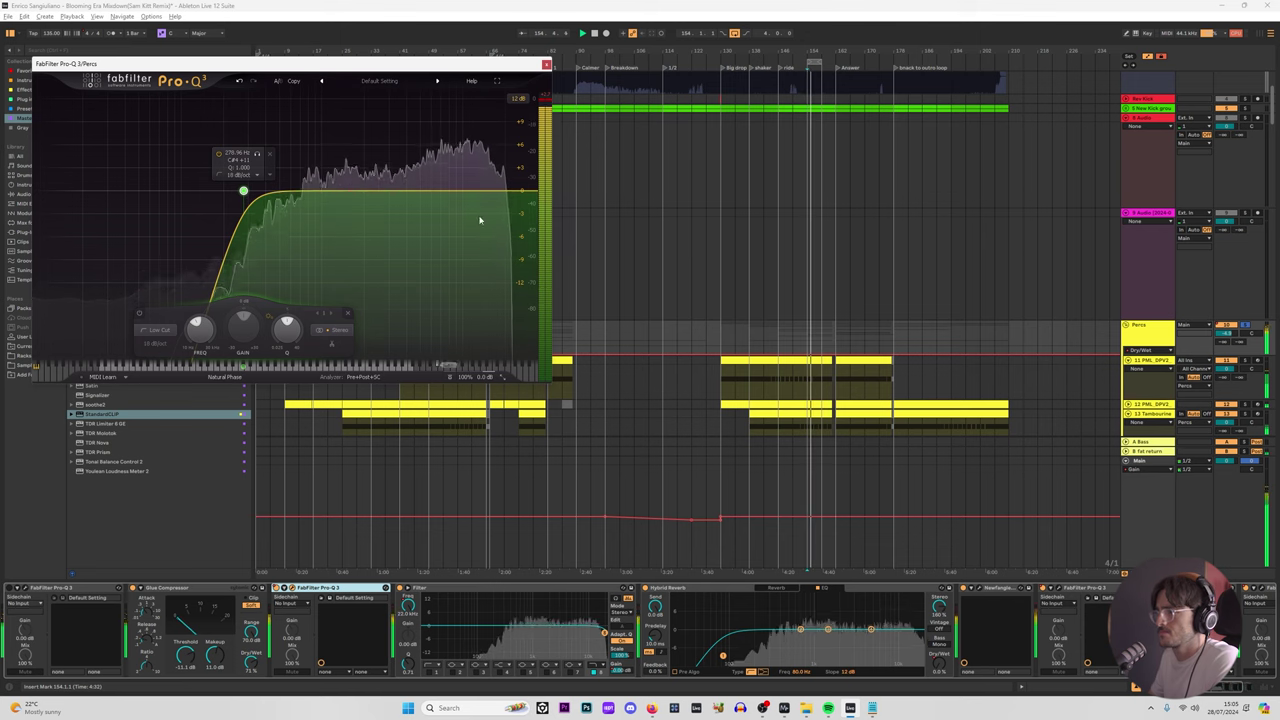
pyautogui.click(224, 376)
pyautogui.click(245, 408)
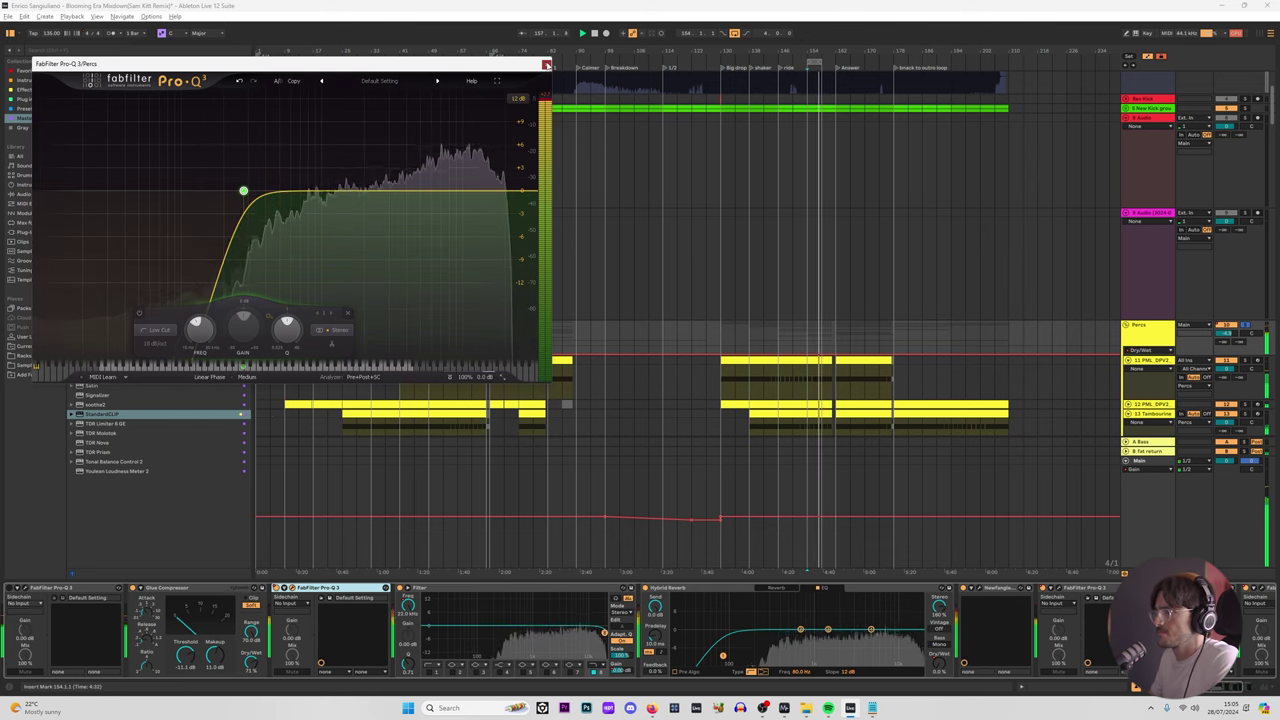
pyautogui.click(546, 64)
# Step: Stop playback and examine the device chains of the hat group and its Toploop, closed-hat and Weska hat tracks
pyautogui.scroll(-6, 815, 199)
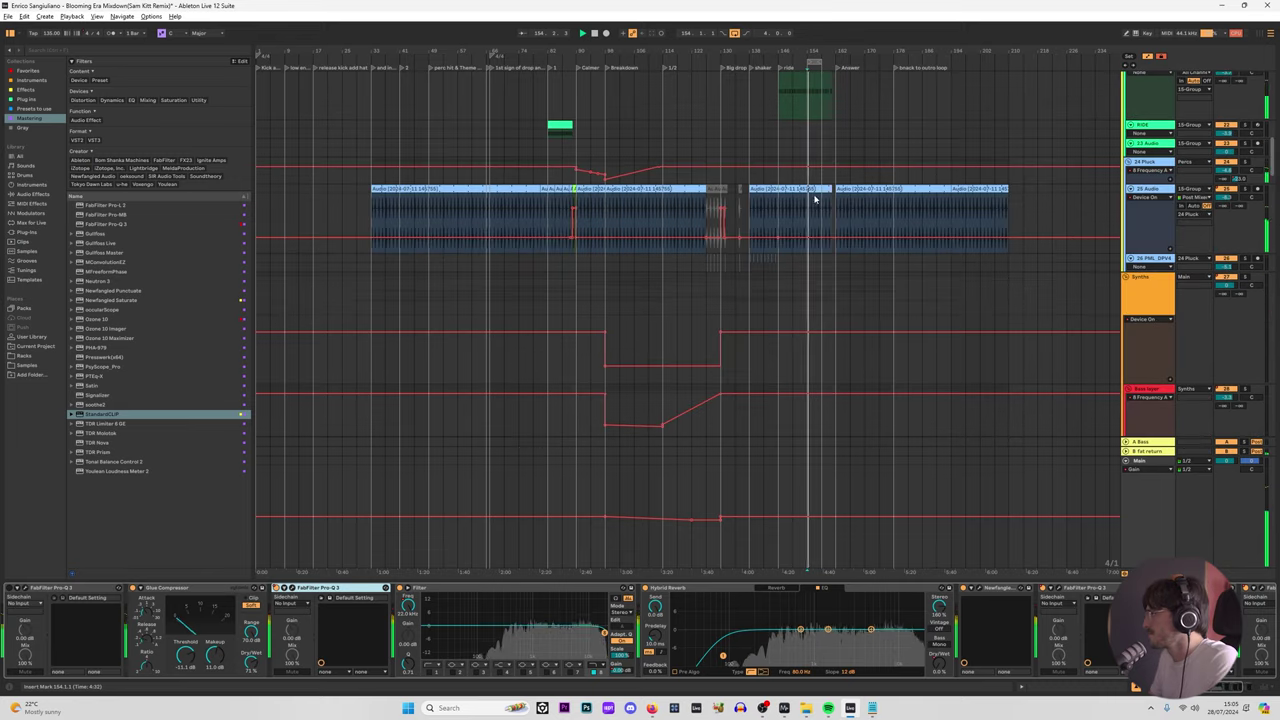
pyautogui.scroll(4, 1007, 233)
pyautogui.scroll(4, 1157, 167)
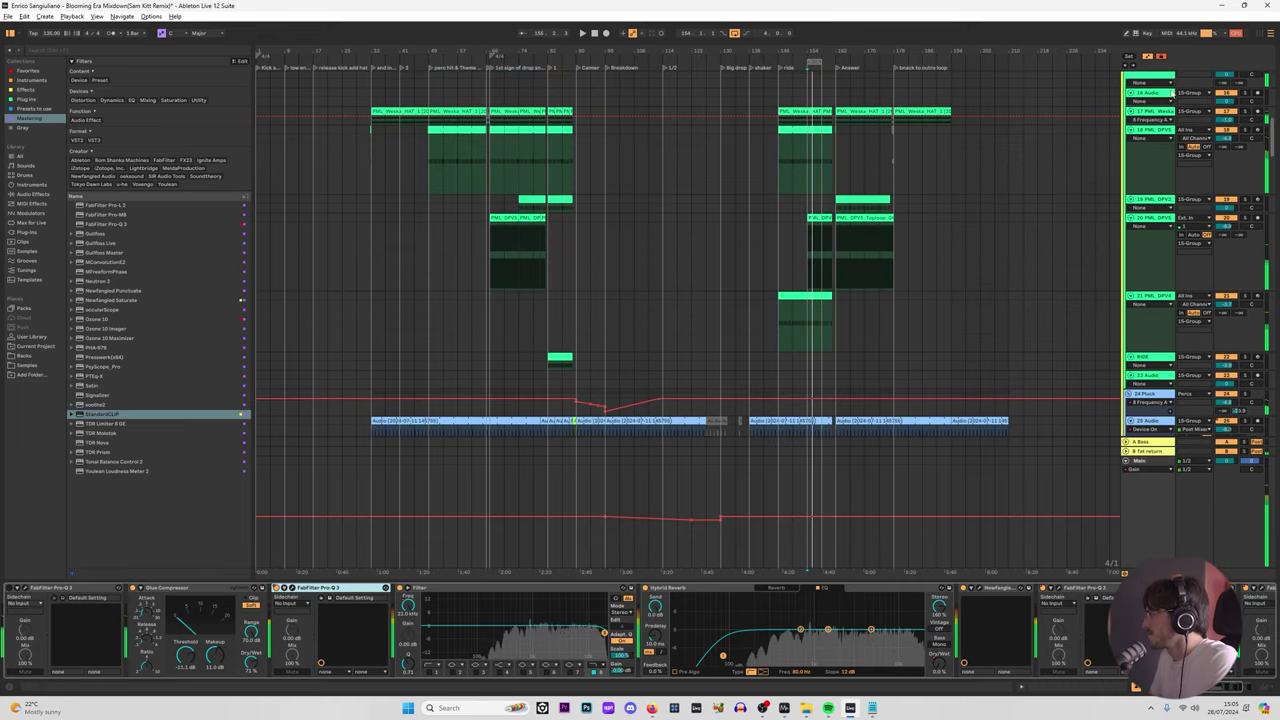
pyautogui.click(1146, 116)
pyautogui.press('space')
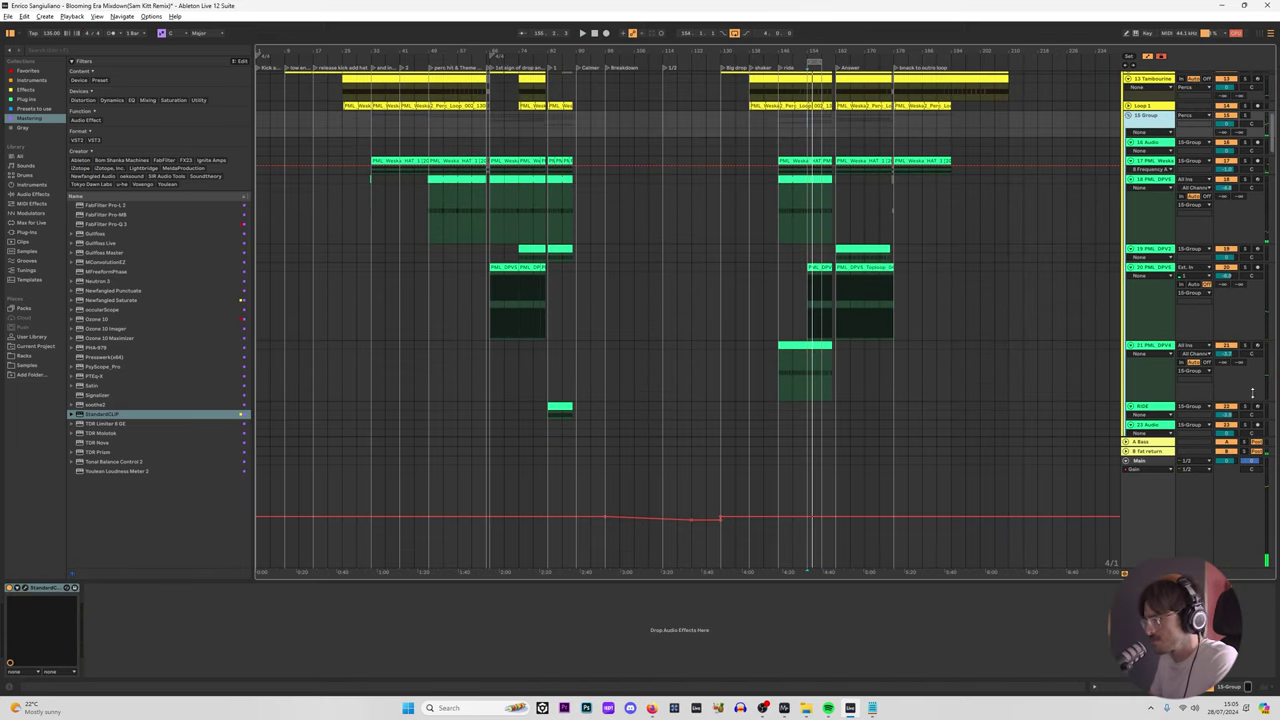
pyautogui.scroll(-2, 1135, 328)
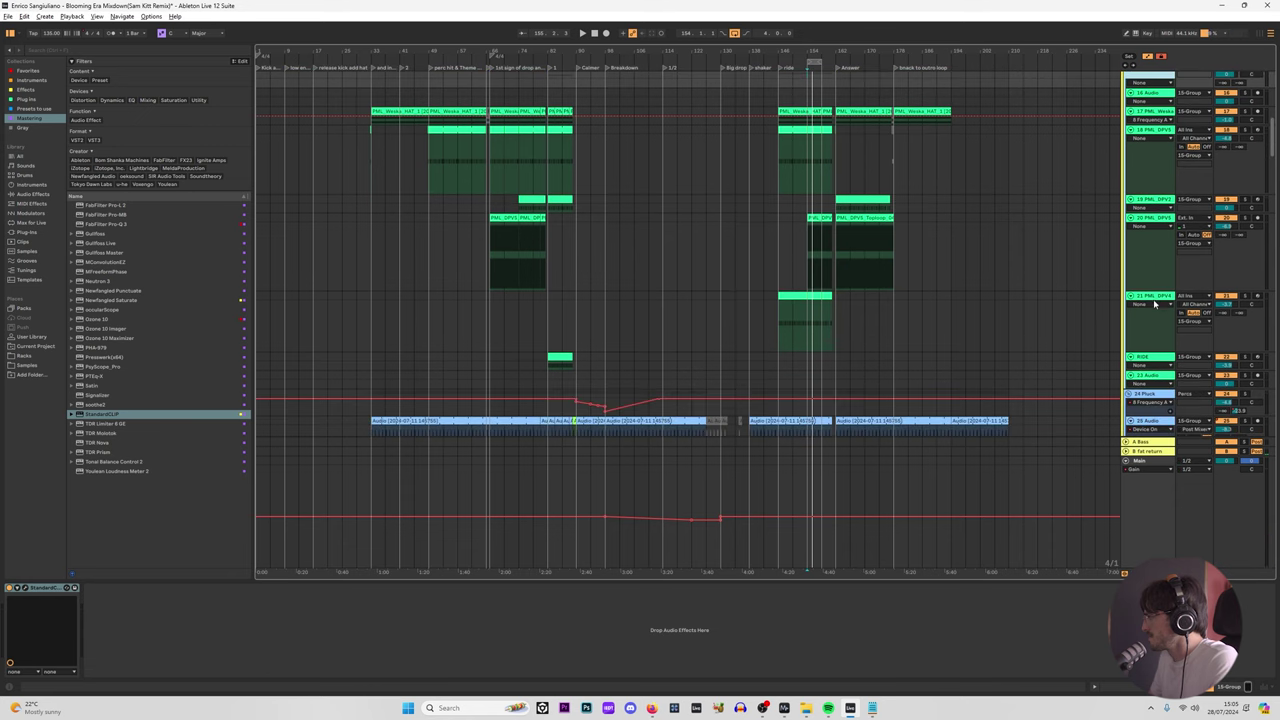
pyautogui.click(1140, 310)
pyautogui.click(1152, 268)
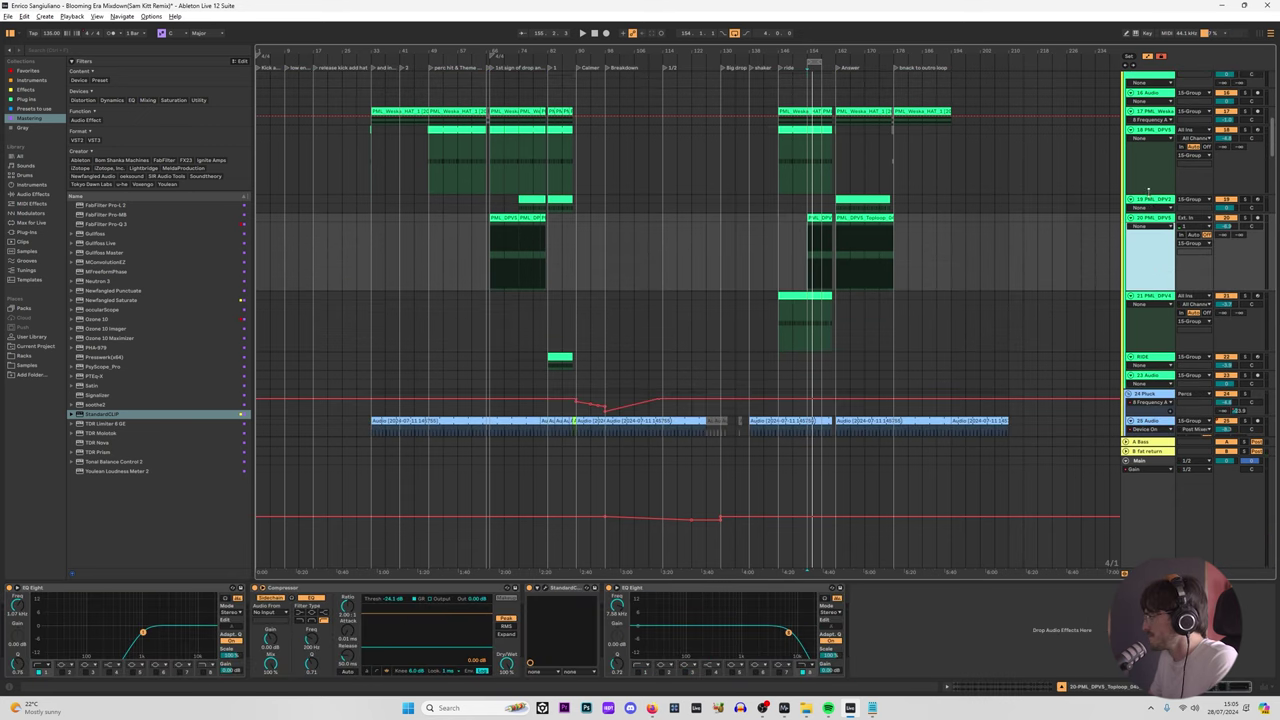
pyautogui.click(1148, 191)
pyautogui.click(1157, 201)
pyautogui.click(1157, 166)
pyautogui.click(1145, 121)
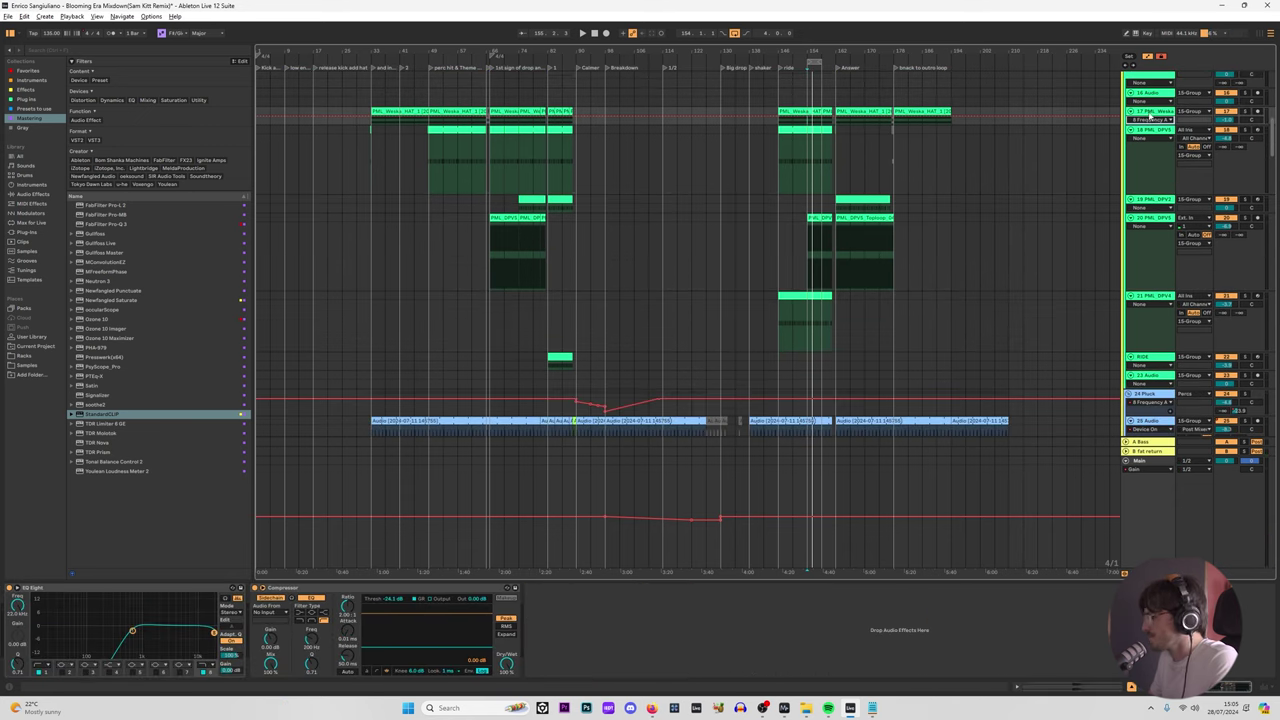
# Step: Select the Main track, open its Gullfoss Master plug-in and move the window away from the arrangement's later sections
pyautogui.scroll(-4, 940, 289)
pyautogui.click(820, 289)
pyautogui.scroll(-4, 830, 290)
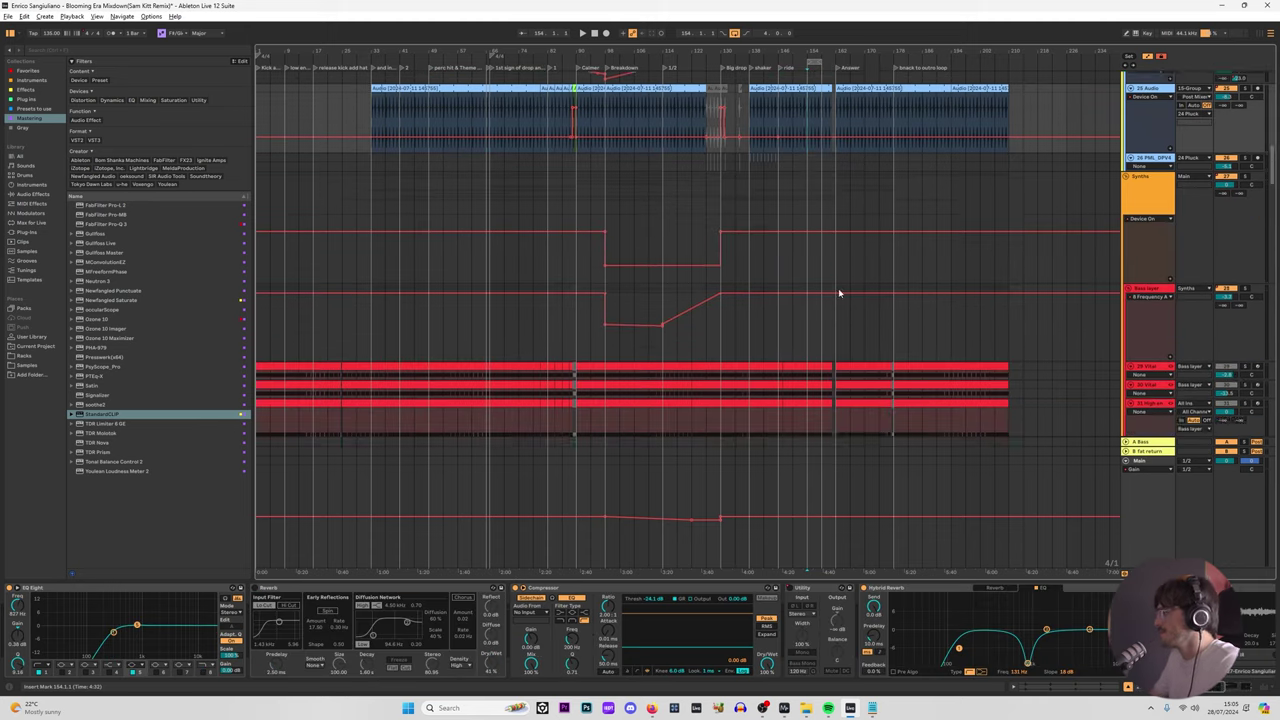
pyautogui.scroll(-8, 845, 305)
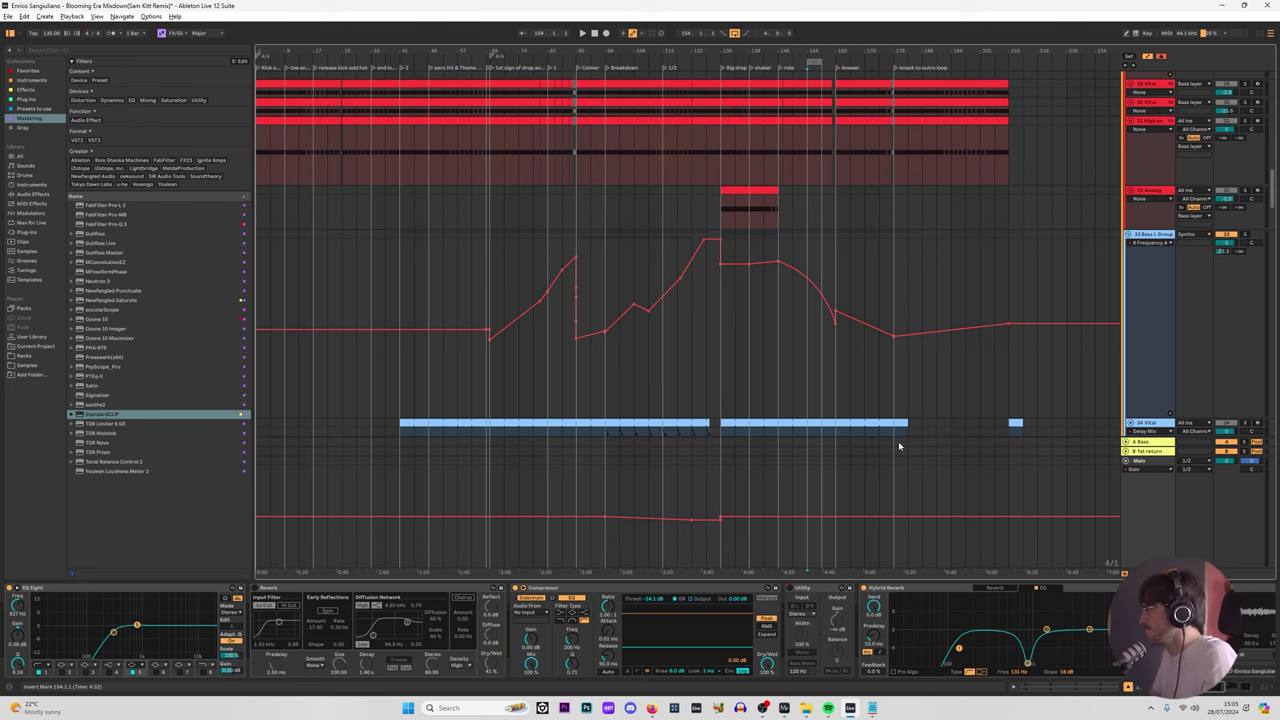
pyautogui.click(1155, 530)
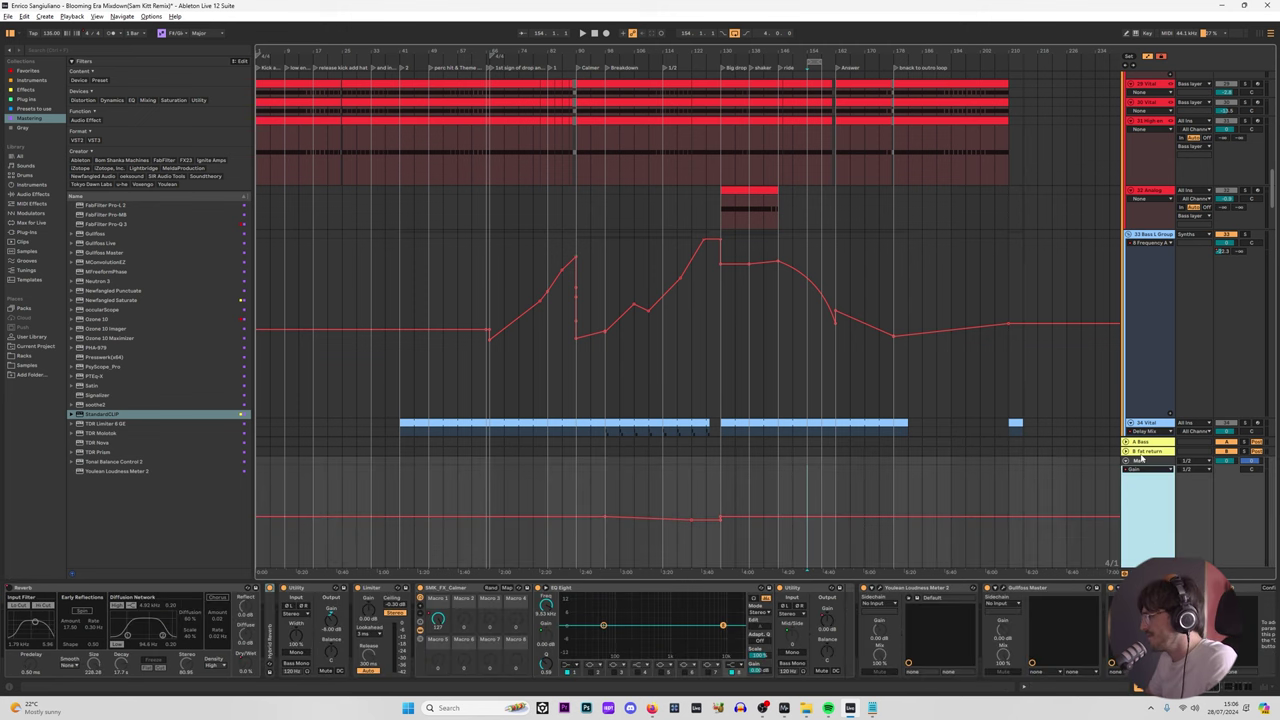
pyautogui.click(1003, 590)
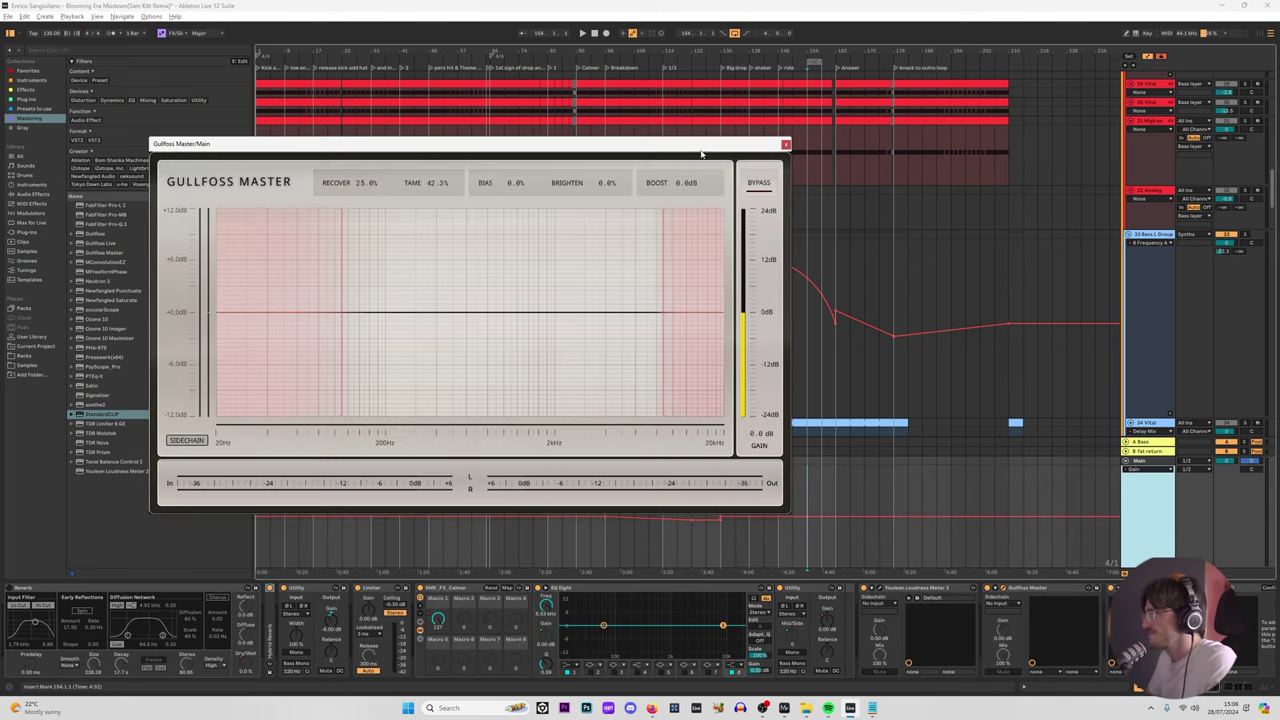
pyautogui.moveTo(703, 142); pyautogui.dragTo(568, 59)
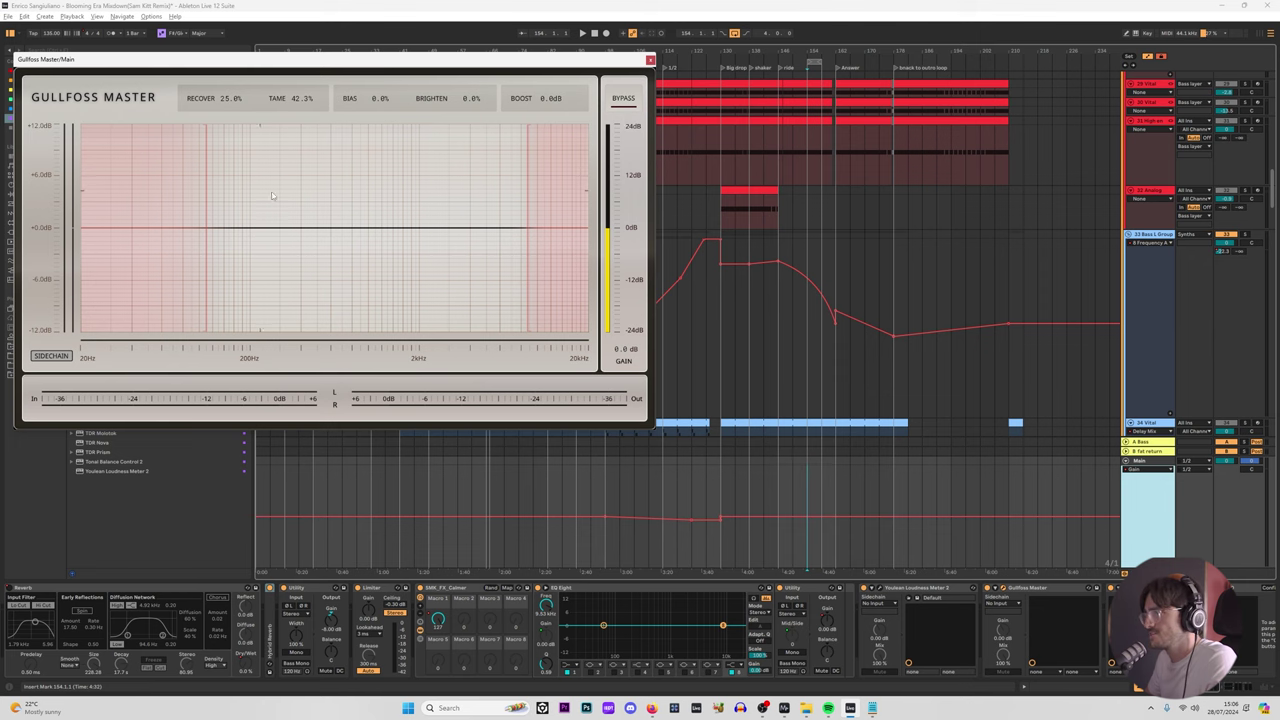
# Step: Select bars 130 to 138 at the Big drop on the Bass L Group and make that range the loop
pyautogui.scroll(1, 758, 345)
pyautogui.scroll(4, 748, 374)
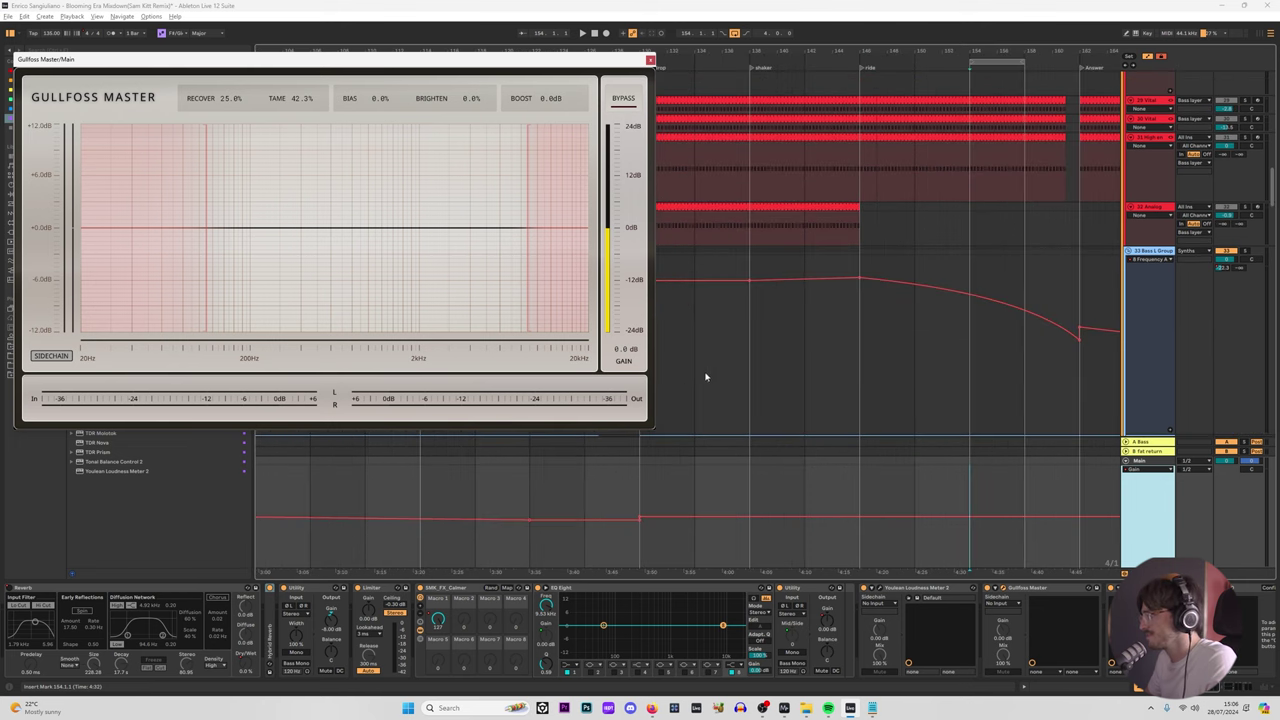
pyautogui.hscroll(-5, 760, 300)
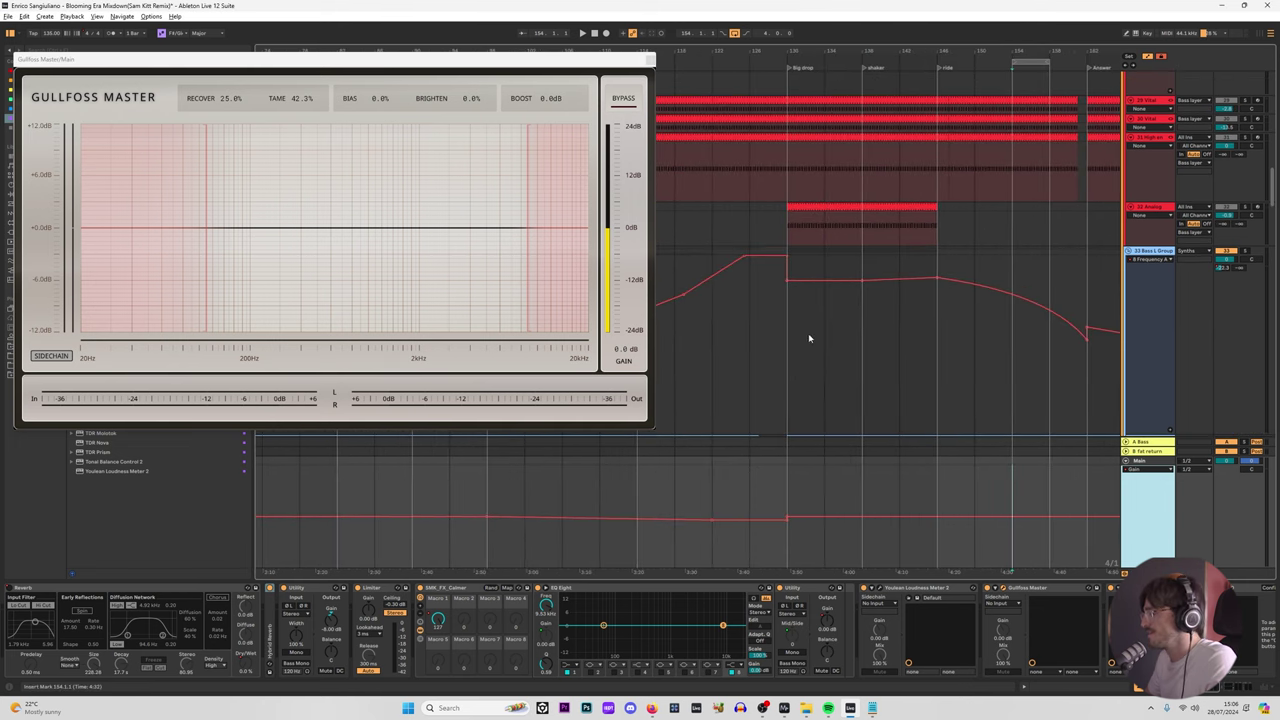
pyautogui.moveTo(809, 337); pyautogui.dragTo(848, 365)
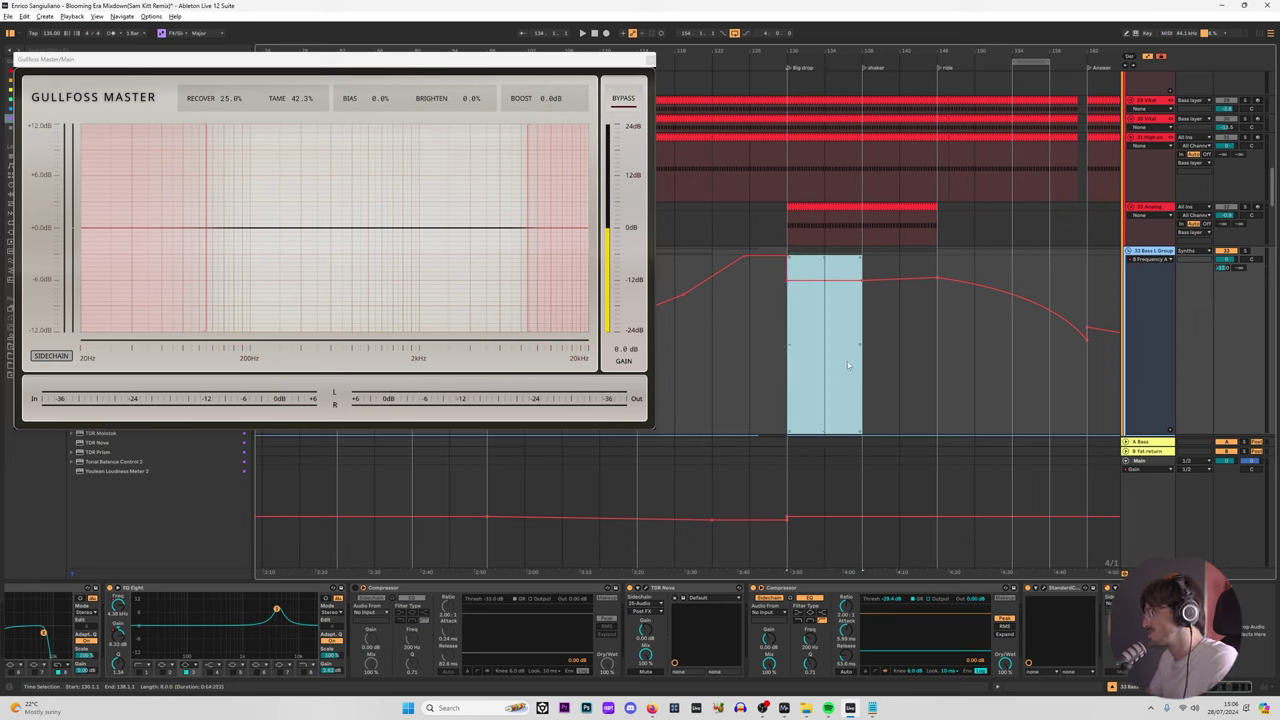
pyautogui.hotkey('ctrl', 'l')
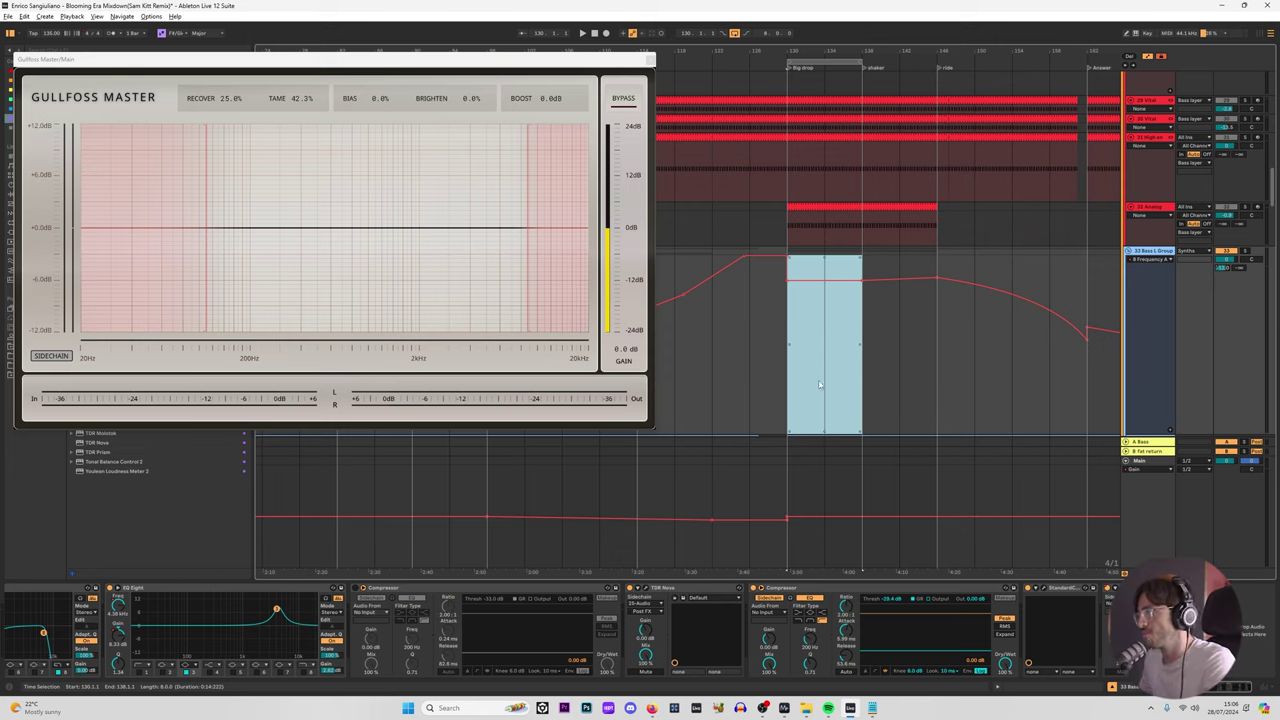
# Step: Place the insert mark at bar 130 and inspect the Bass L Group's filter frequency automation over the Big drop
pyautogui.moveTo(860, 344)
pyautogui.mouseDown()
pyautogui.moveTo(843, 343)
pyautogui.moveTo(859, 341)
pyautogui.mouseUp()
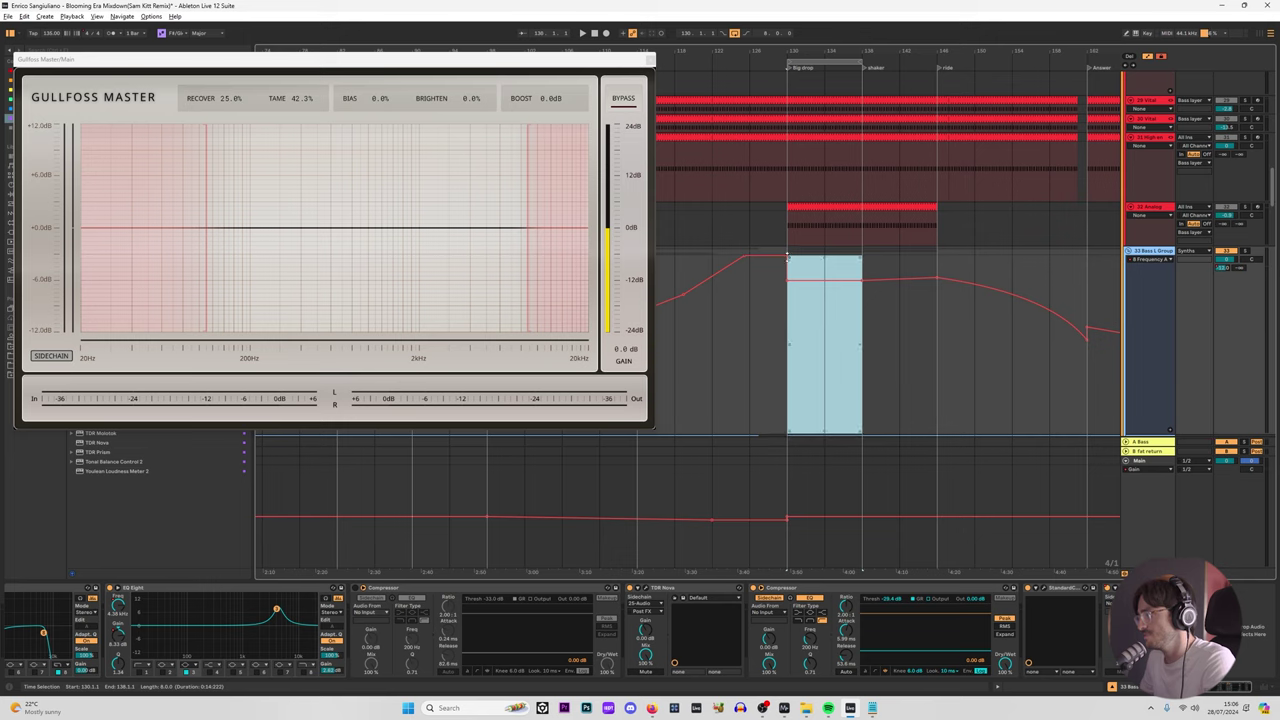
pyautogui.click(789, 261)
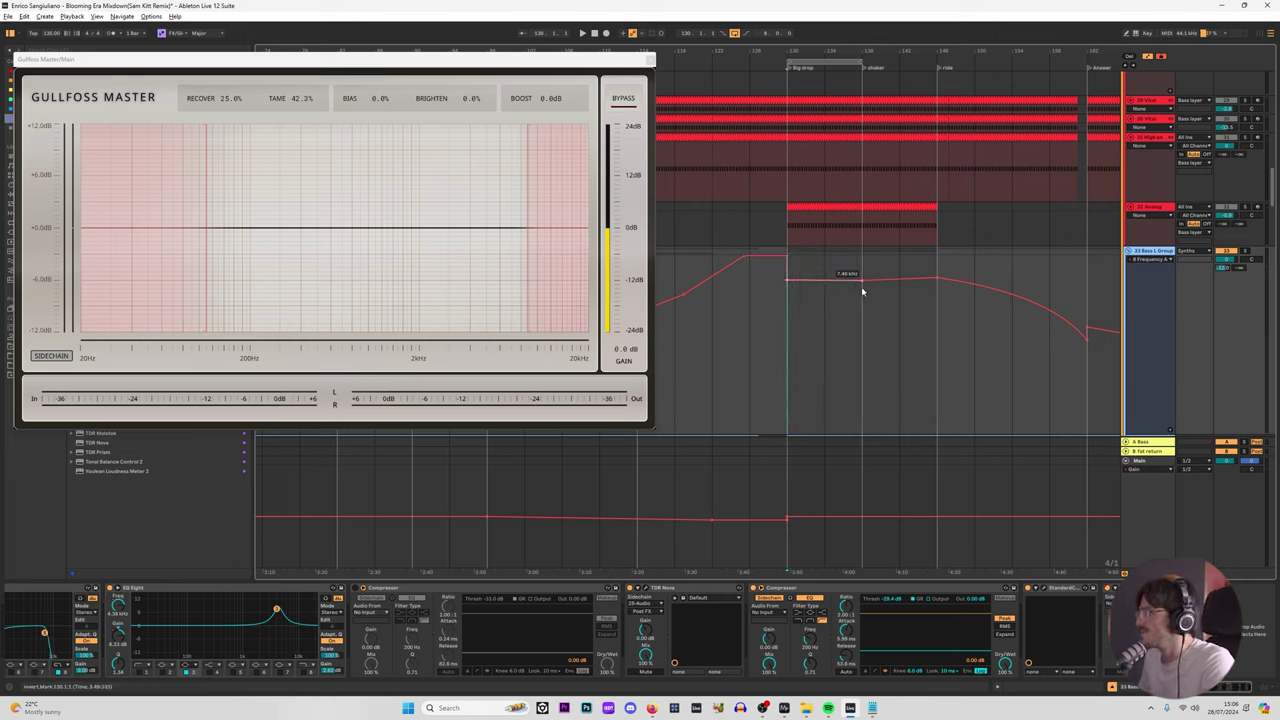
pyautogui.moveTo(857, 285)
pyautogui.mouseDown()
pyautogui.moveTo(820, 284)
pyautogui.moveTo(857, 284)
pyautogui.mouseUp()
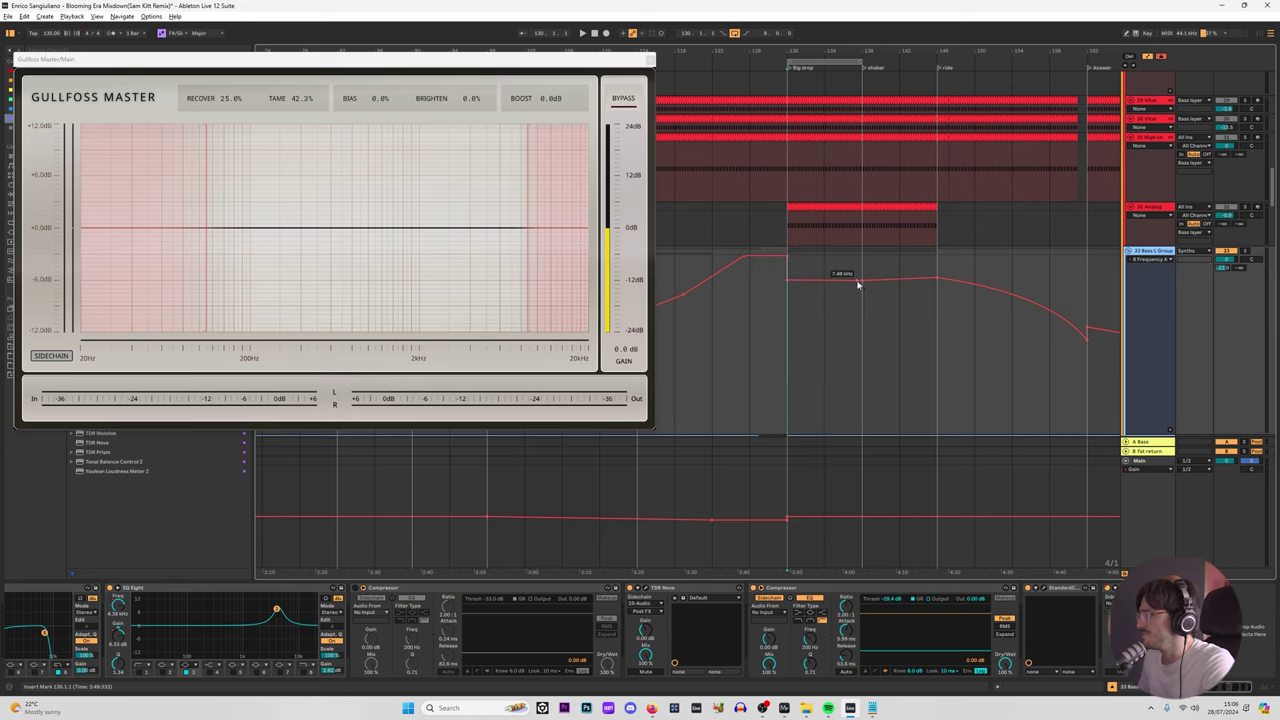
pyautogui.scroll(-2, 829, 353)
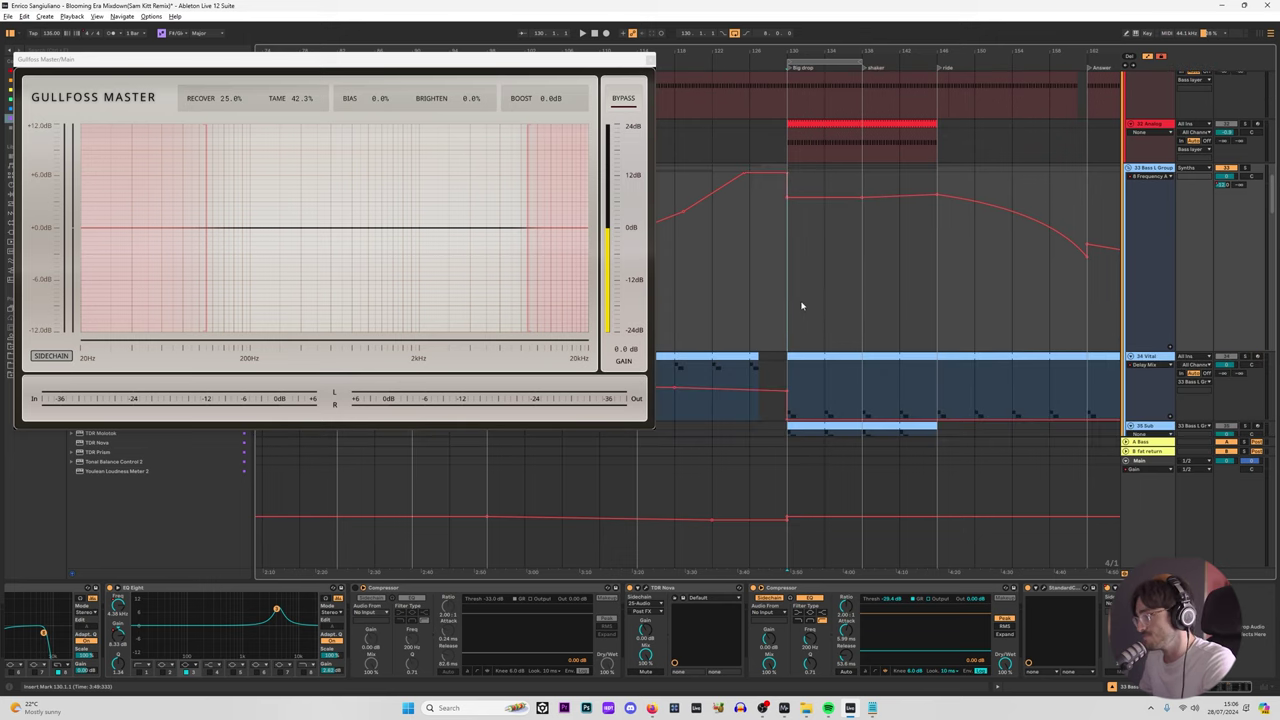
# Step: Move the loop to bars 122 to 130 and start playback from bar 130 at the Big drop
pyautogui.moveTo(800, 306); pyautogui.dragTo(938, 285)
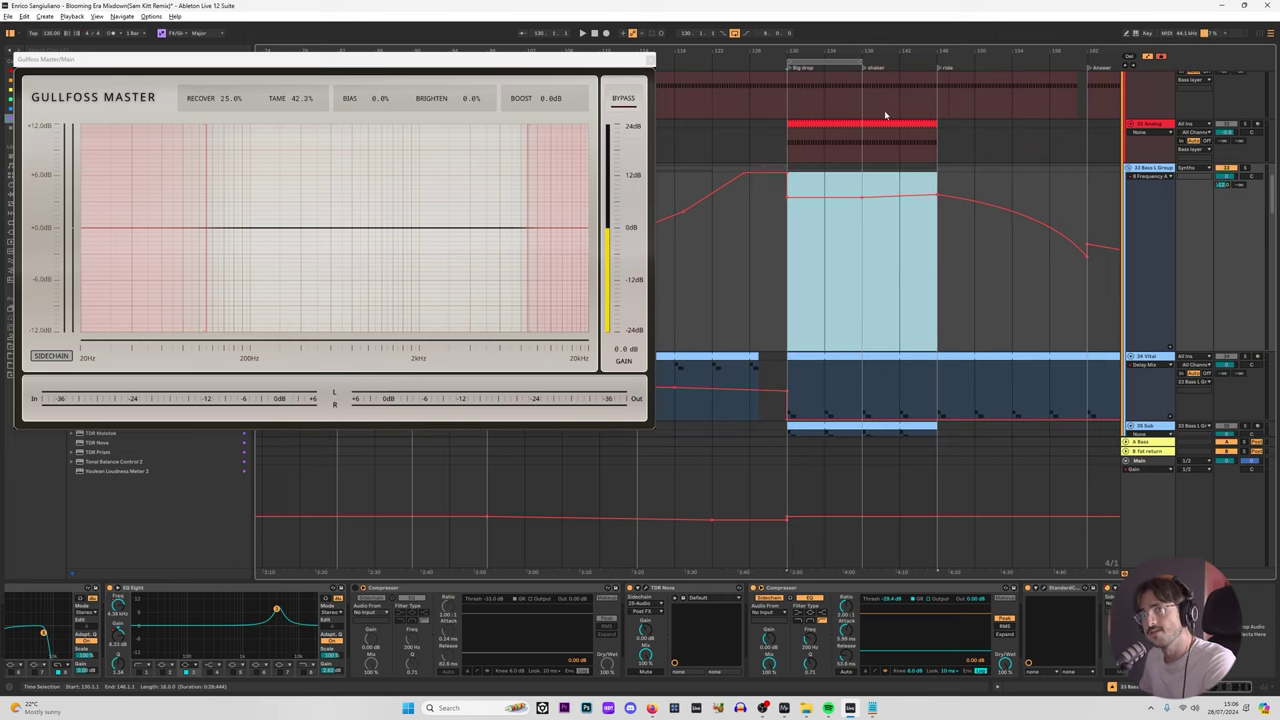
pyautogui.moveTo(830, 62)
pyautogui.mouseDown()
pyautogui.moveTo(714, 62)
pyautogui.moveTo(752, 62)
pyautogui.mouseUp()
pyautogui.click(795, 254)
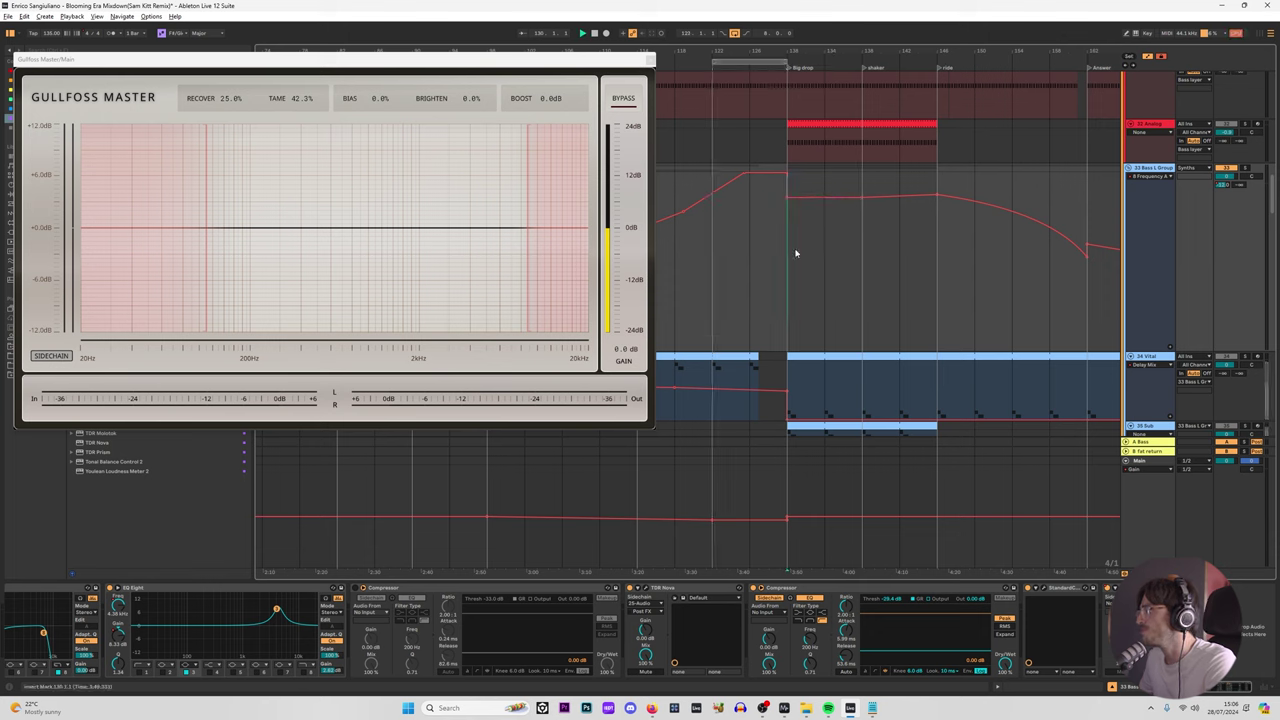
pyautogui.press('space')
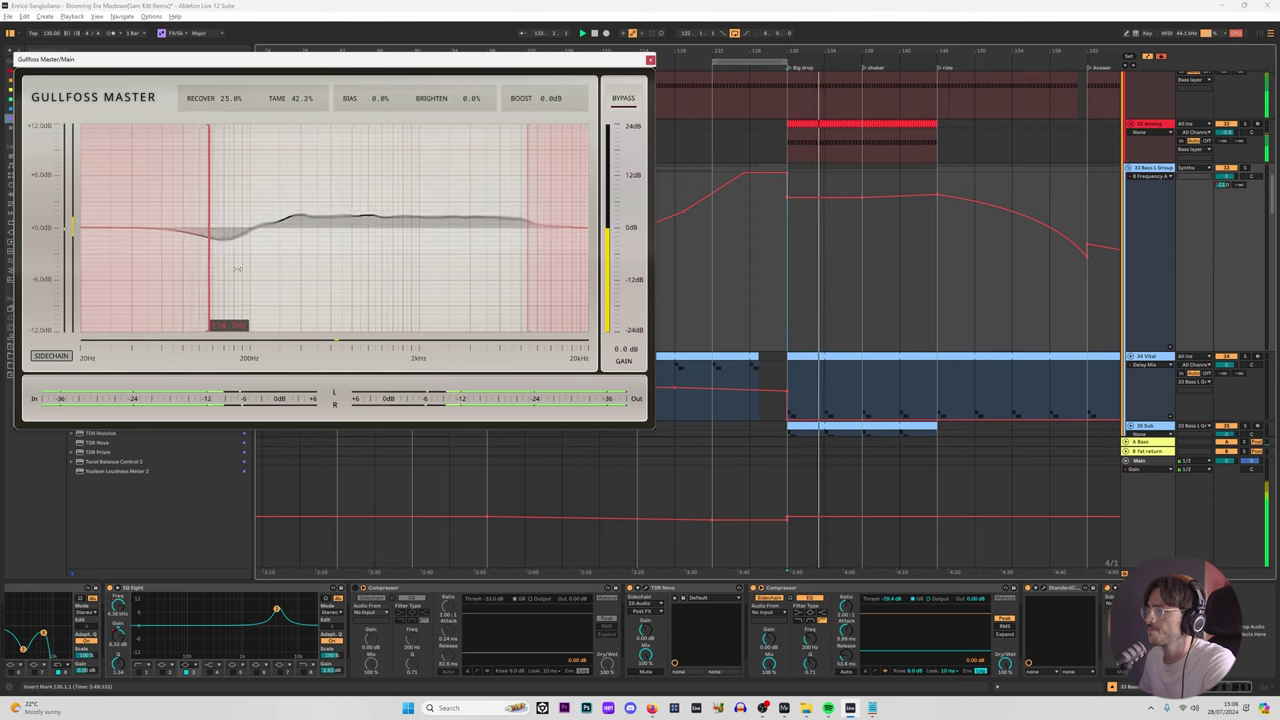
# Step: Nudge the lower frequency limit in Gullfoss Master and close the plug-in's window
pyautogui.moveTo(207, 263)
pyautogui.mouseDown()
pyautogui.moveTo(262, 263)
pyautogui.moveTo(210, 263)
pyautogui.mouseUp()
pyautogui.click(650, 60)
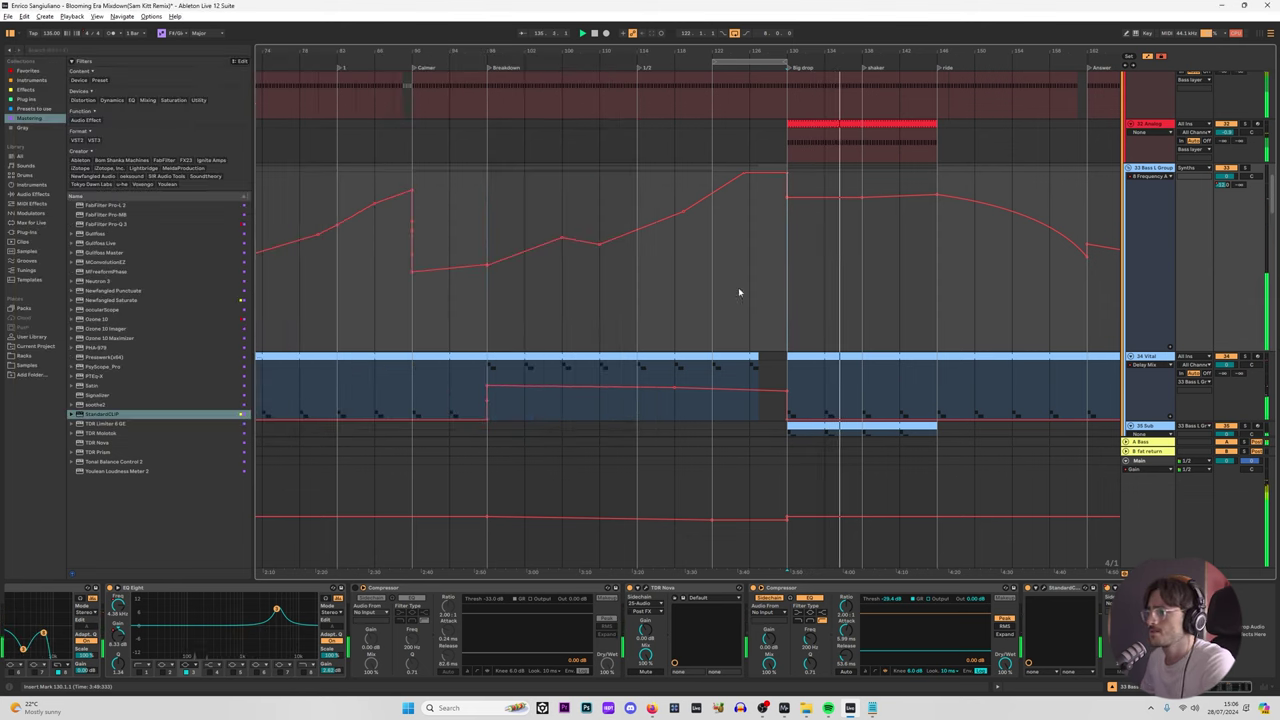
# Step: Restart playback from bar 146 at the ride section and show the Main track's device chain
pyautogui.keyDown('ctrl'); pyautogui.scroll(-5, 829, 371); pyautogui.keyUp('ctrl')
pyautogui.scroll(-3, 723, 295)
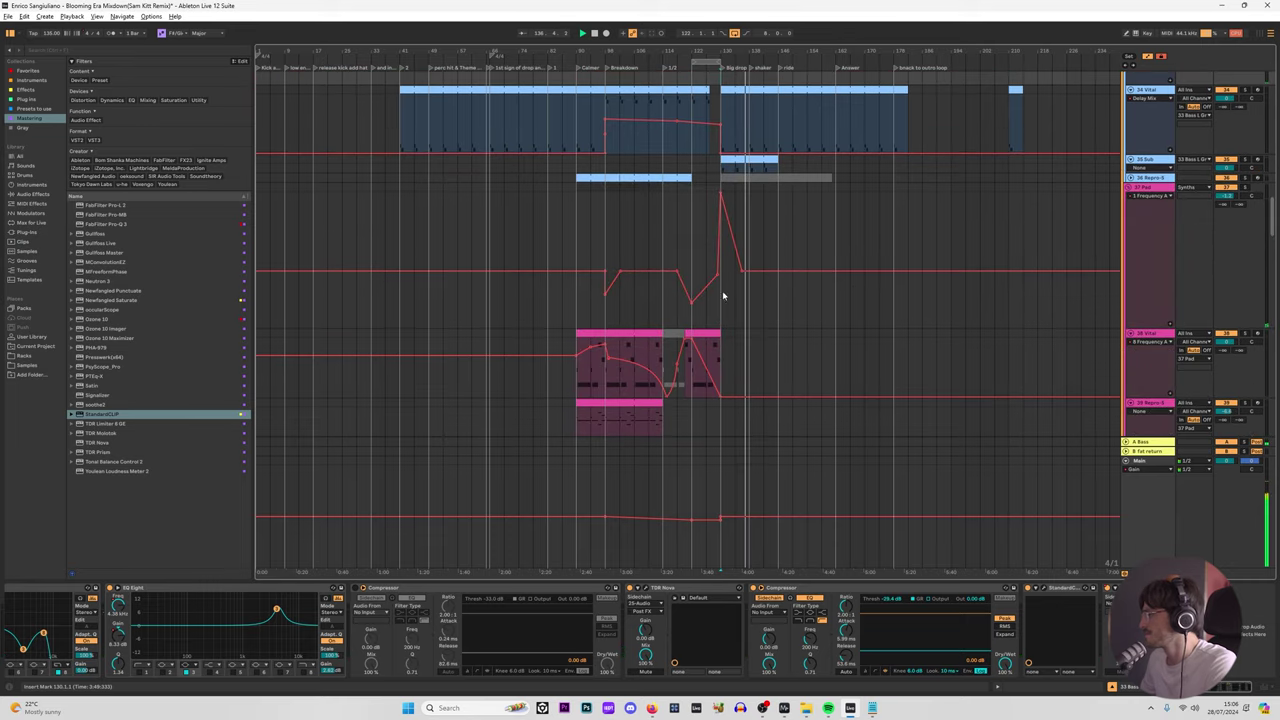
pyautogui.click(752, 261)
pyautogui.click(775, 328)
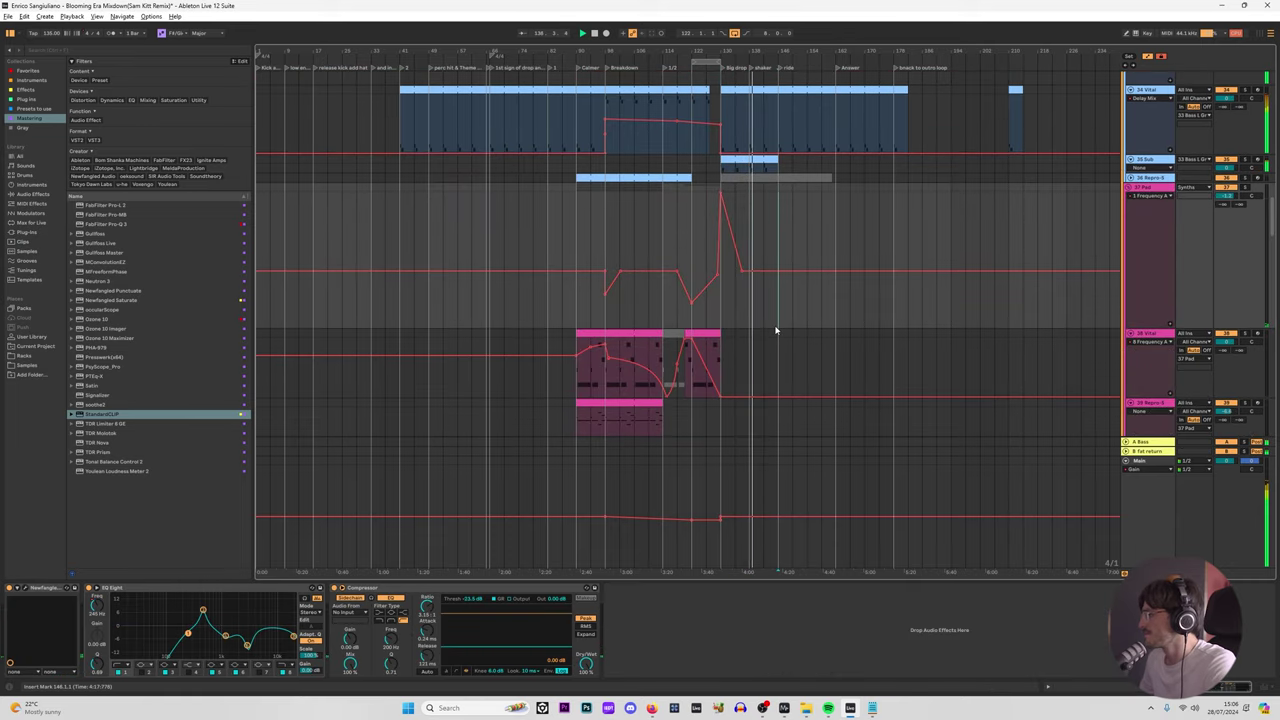
pyautogui.press('space')
pyautogui.press('space')
pyautogui.click(1138, 518)
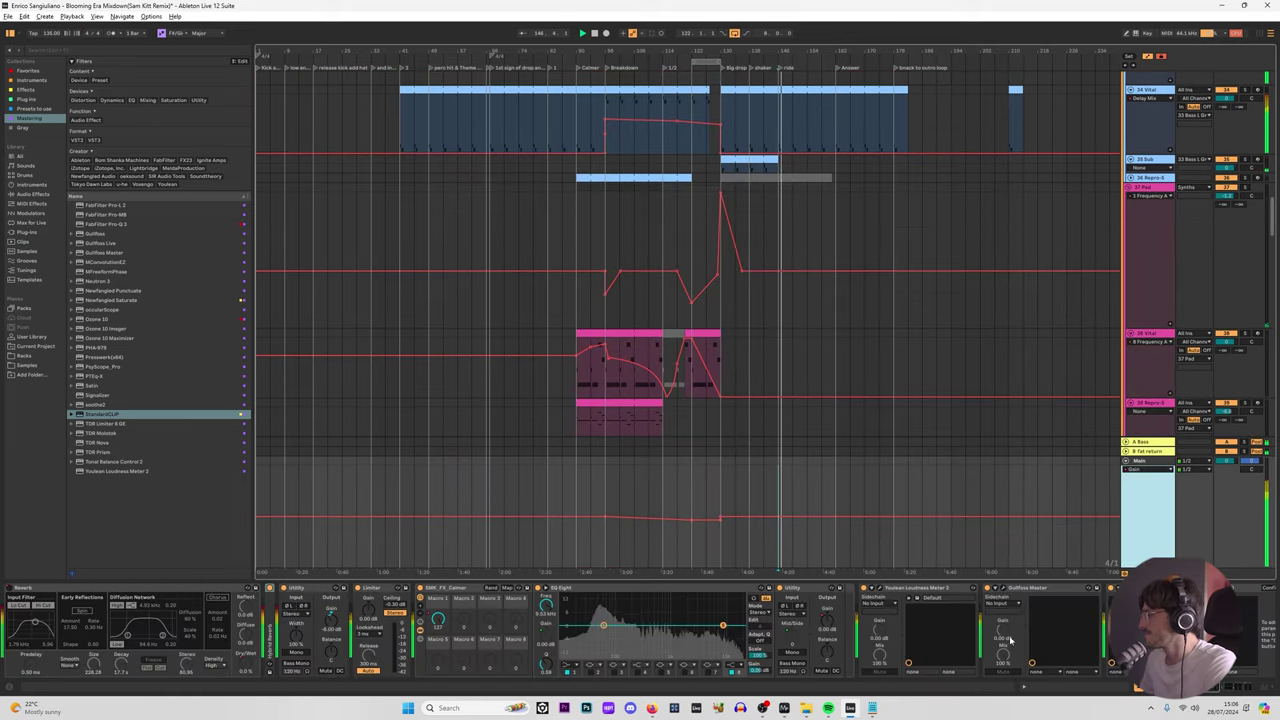
# Step: Audition the Percs group in solo from the ride section and inspect its closed-hat track
pyautogui.moveTo(1272, 227); pyautogui.dragTo(1272, 135)
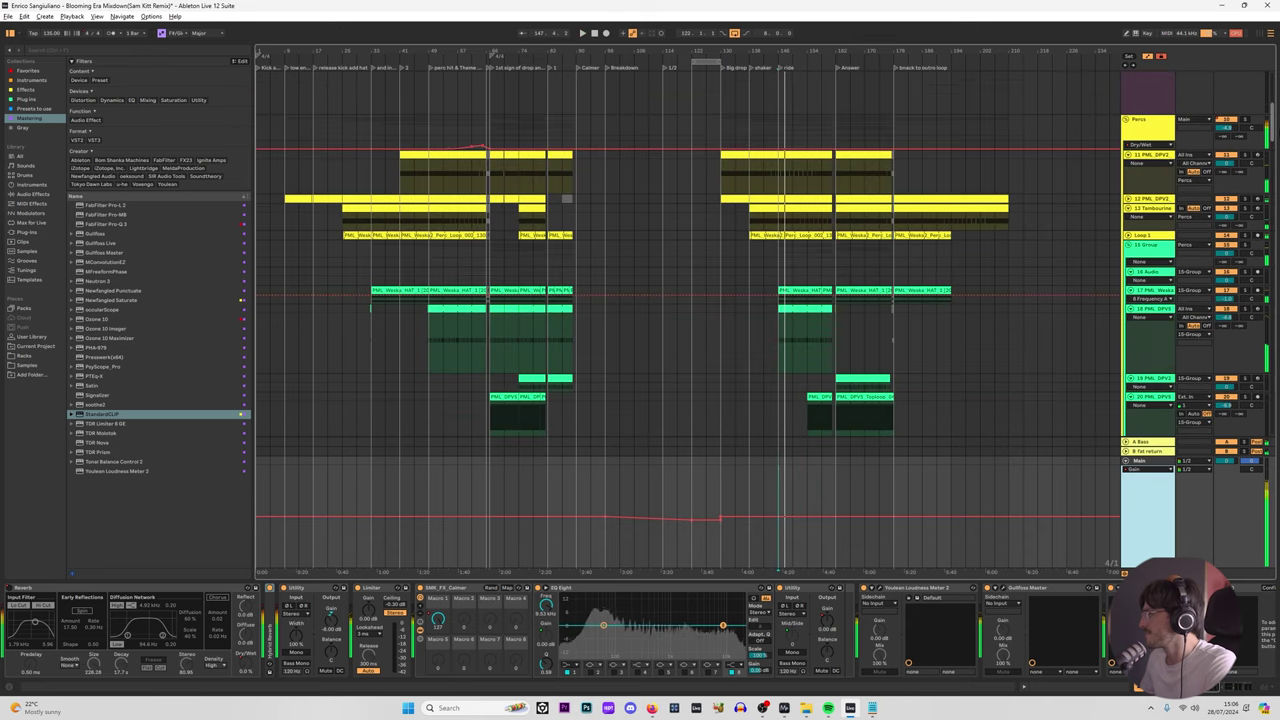
pyautogui.press('space')
pyautogui.scroll(2, 1148, 230)
pyautogui.click(1148, 230)
pyautogui.scroll(-3, 1058, 390)
pyautogui.press('s')
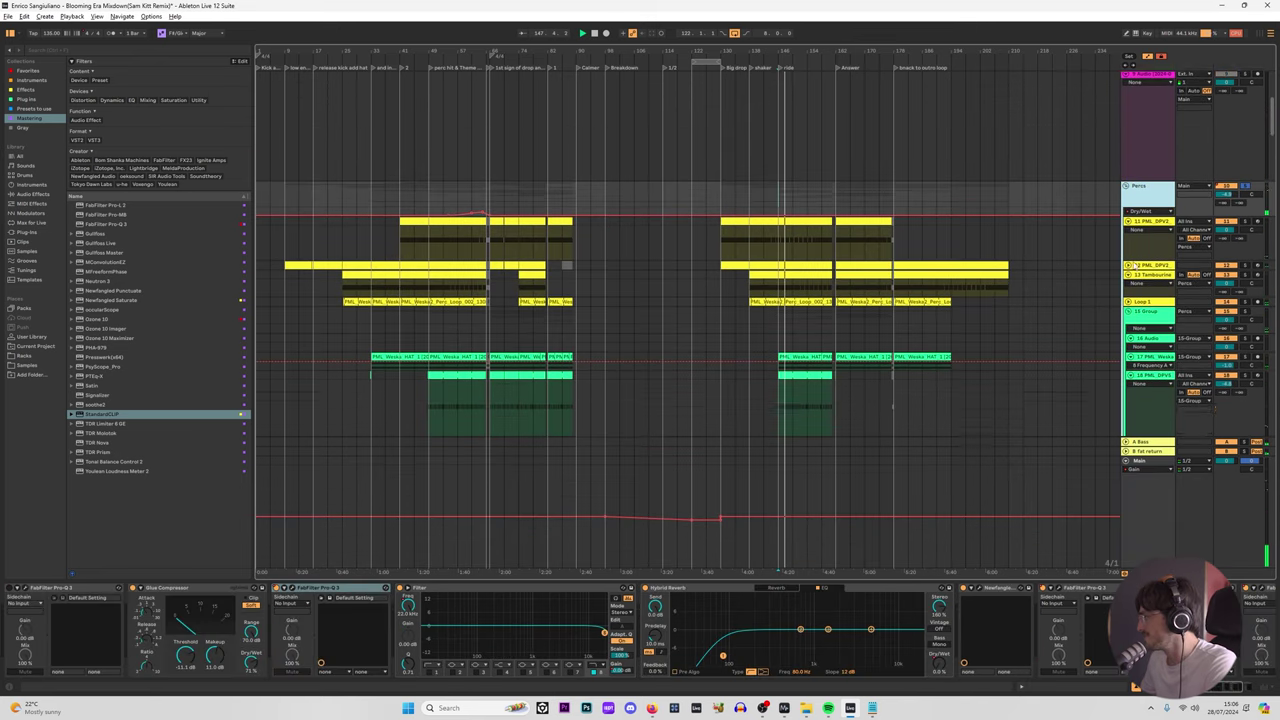
pyautogui.press('space')
pyautogui.click(1137, 316)
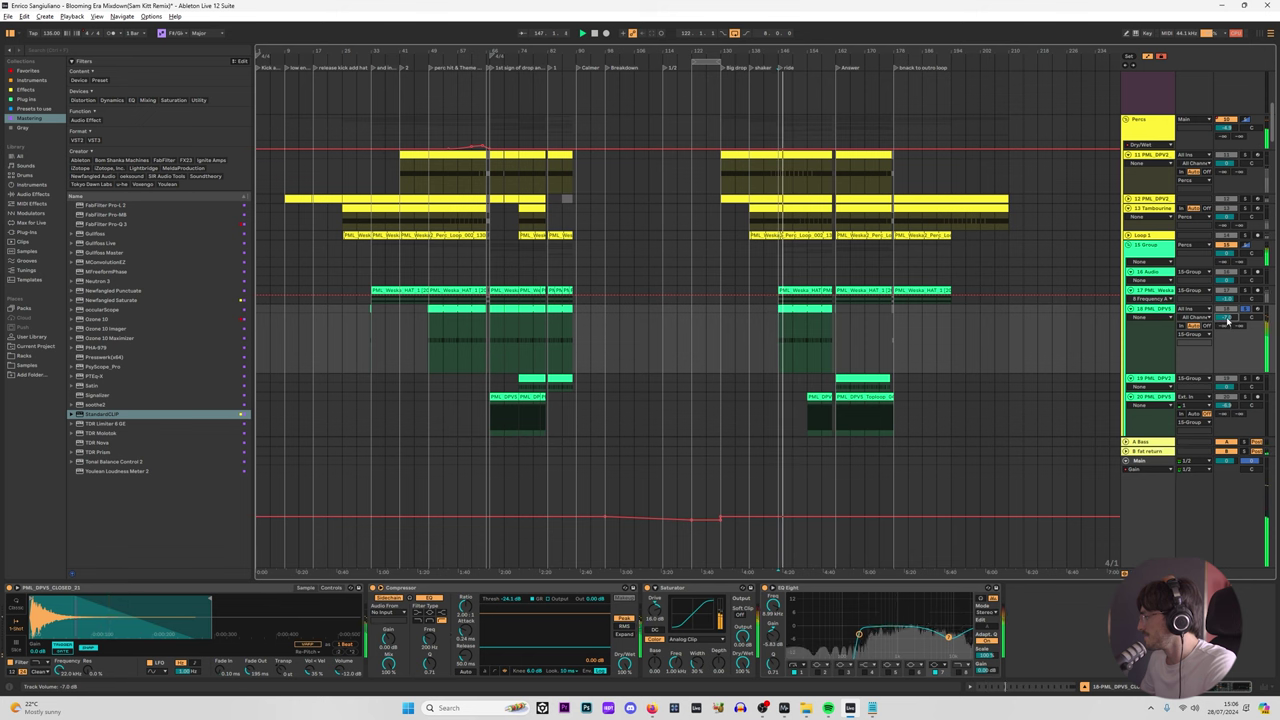
# Step: Play from bar 162 at the Answer section and adjust the volume of the open-hat track
pyautogui.click(1150, 130)
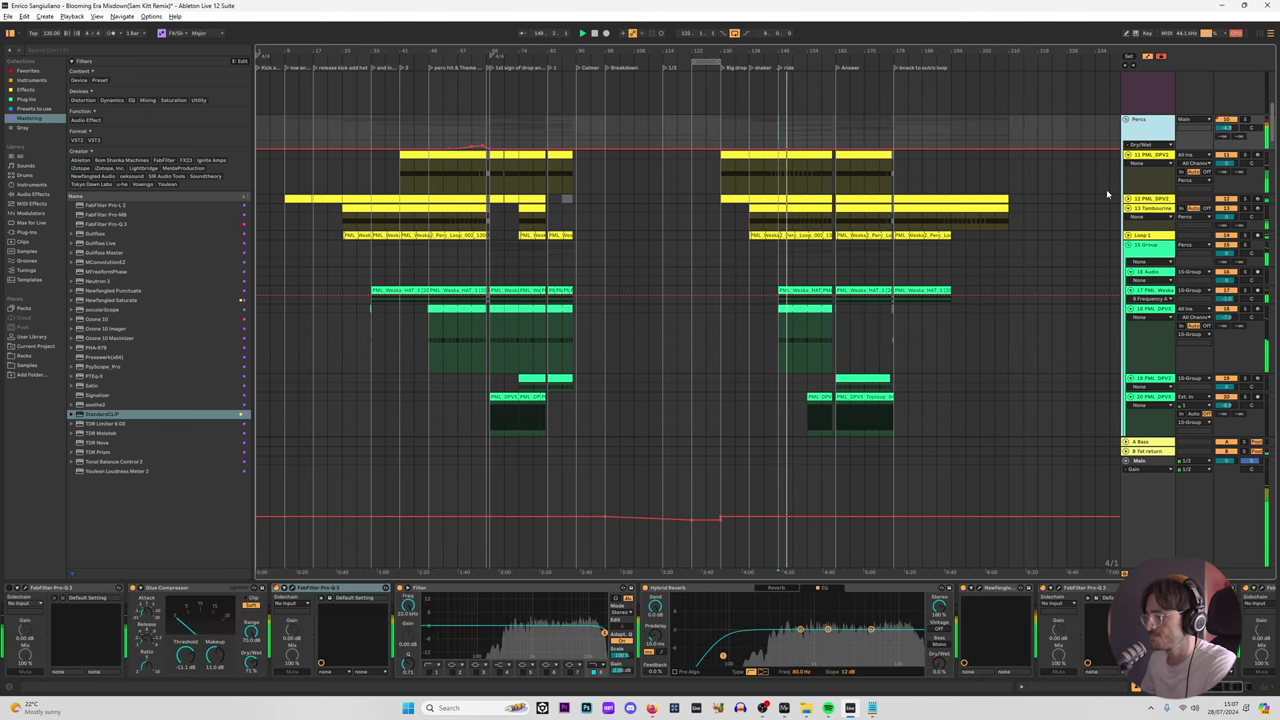
pyautogui.scroll(-3, 826, 302)
pyautogui.click(824, 306)
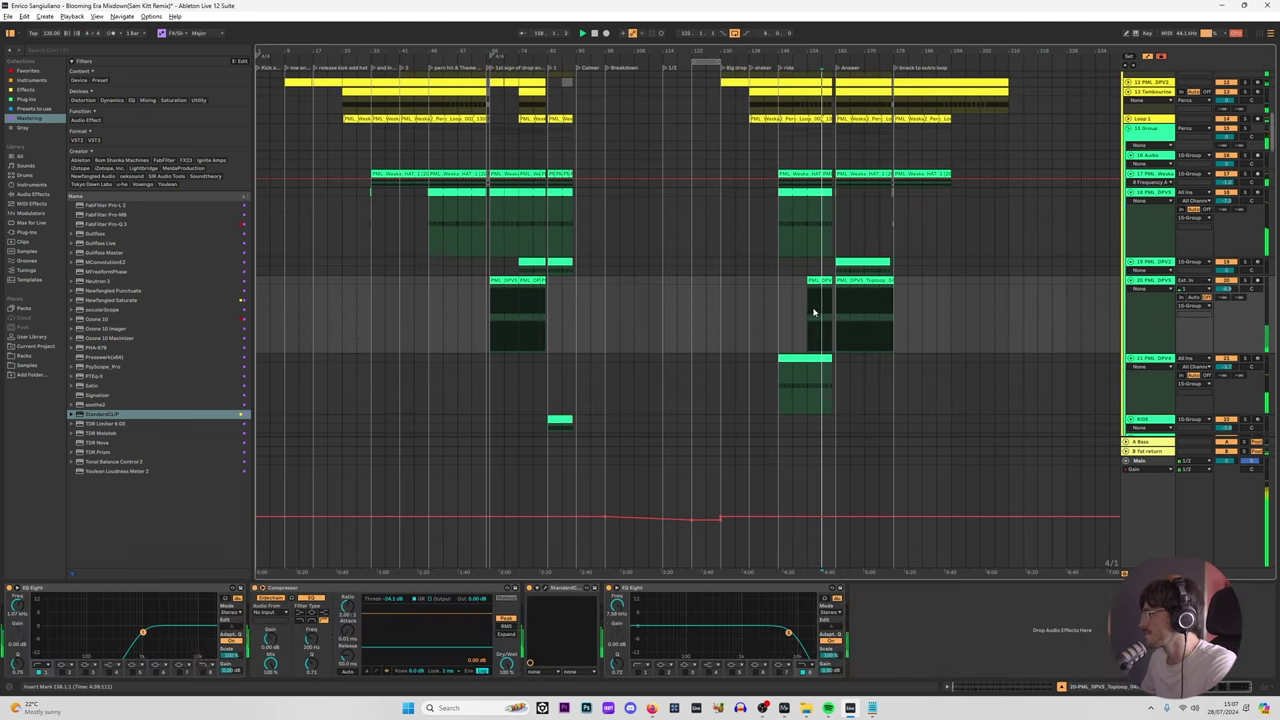
pyautogui.click(836, 326)
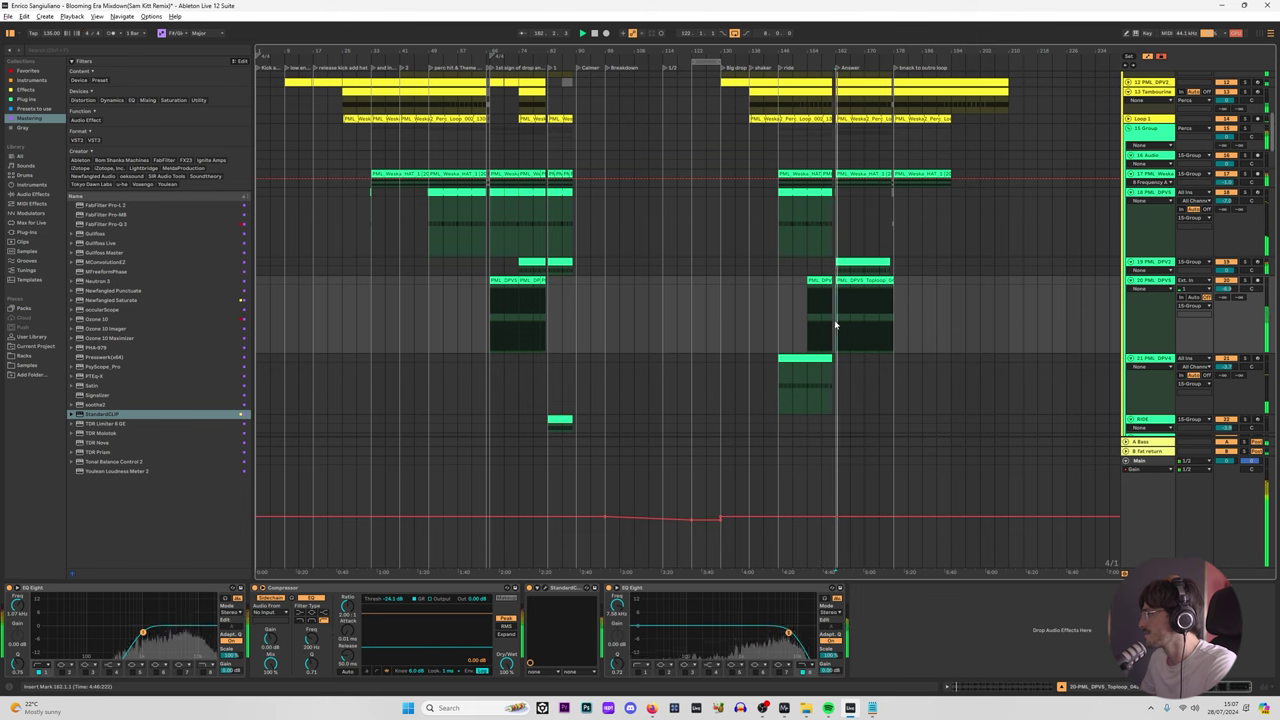
pyautogui.click(1168, 263)
pyautogui.moveTo(1227, 270); pyautogui.dragTo(1227, 252)
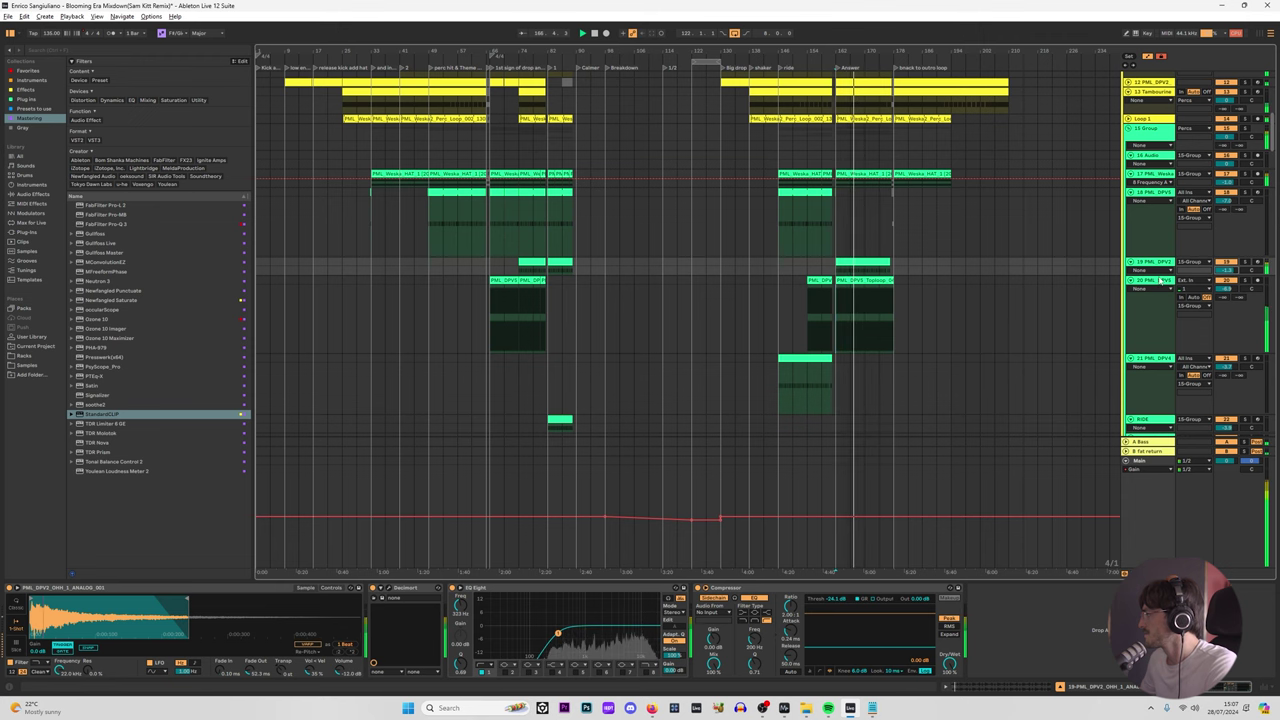
# Step: Select the Main track, stop playback and examine its mastering chain from Gullfoss Master to the final loudness meter
pyautogui.scroll(-5, 1155, 450)
pyautogui.click(1157, 546)
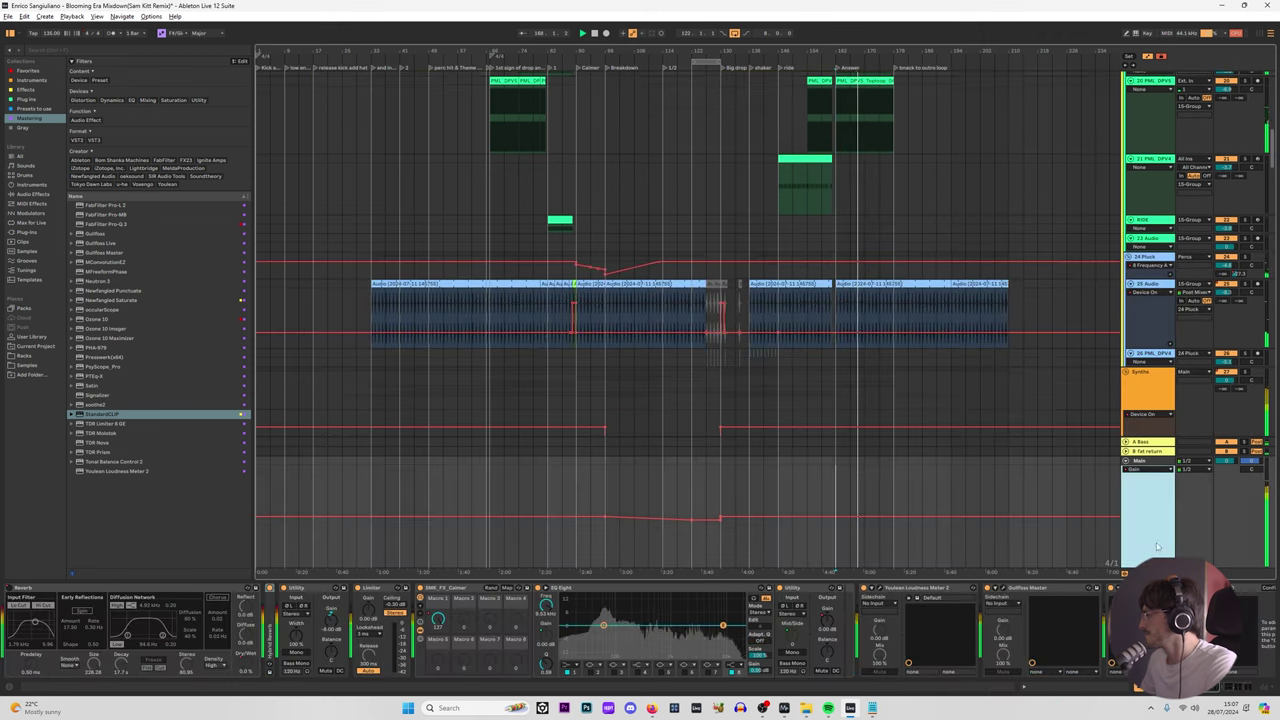
pyautogui.scroll(-1, 1157, 546)
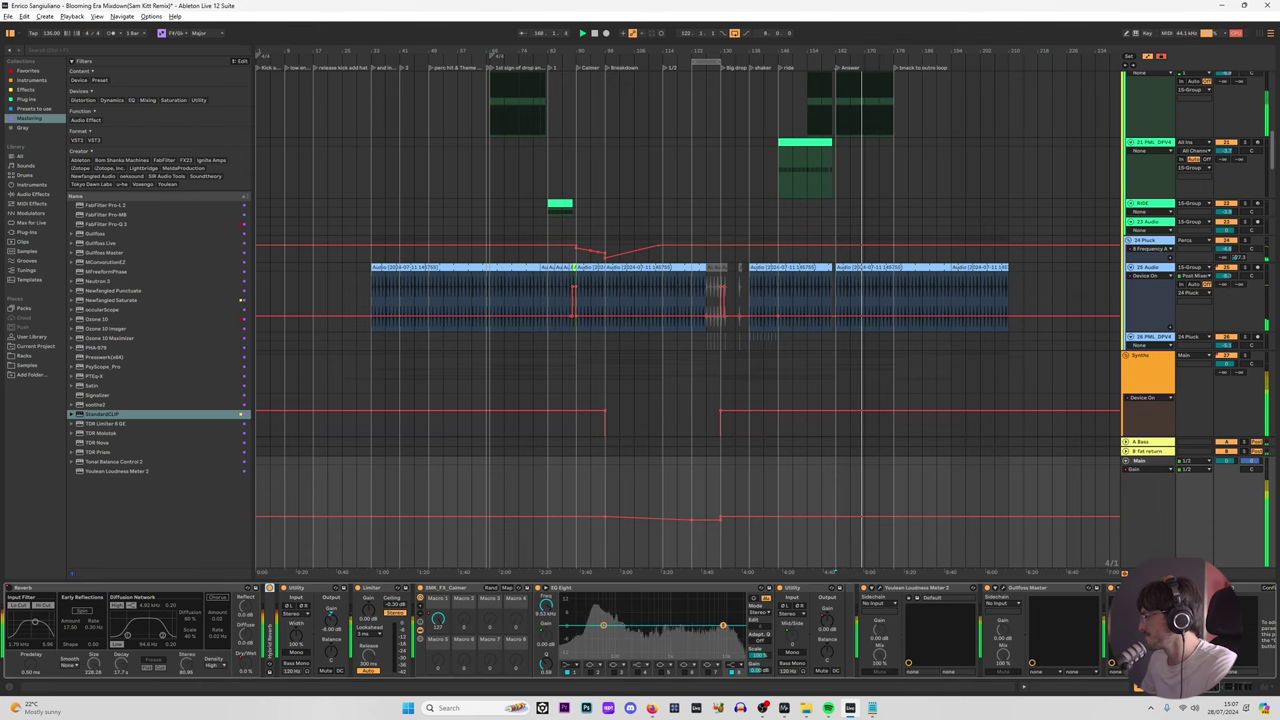
pyautogui.press('space')
pyautogui.hscroll(7, 1120, 600)
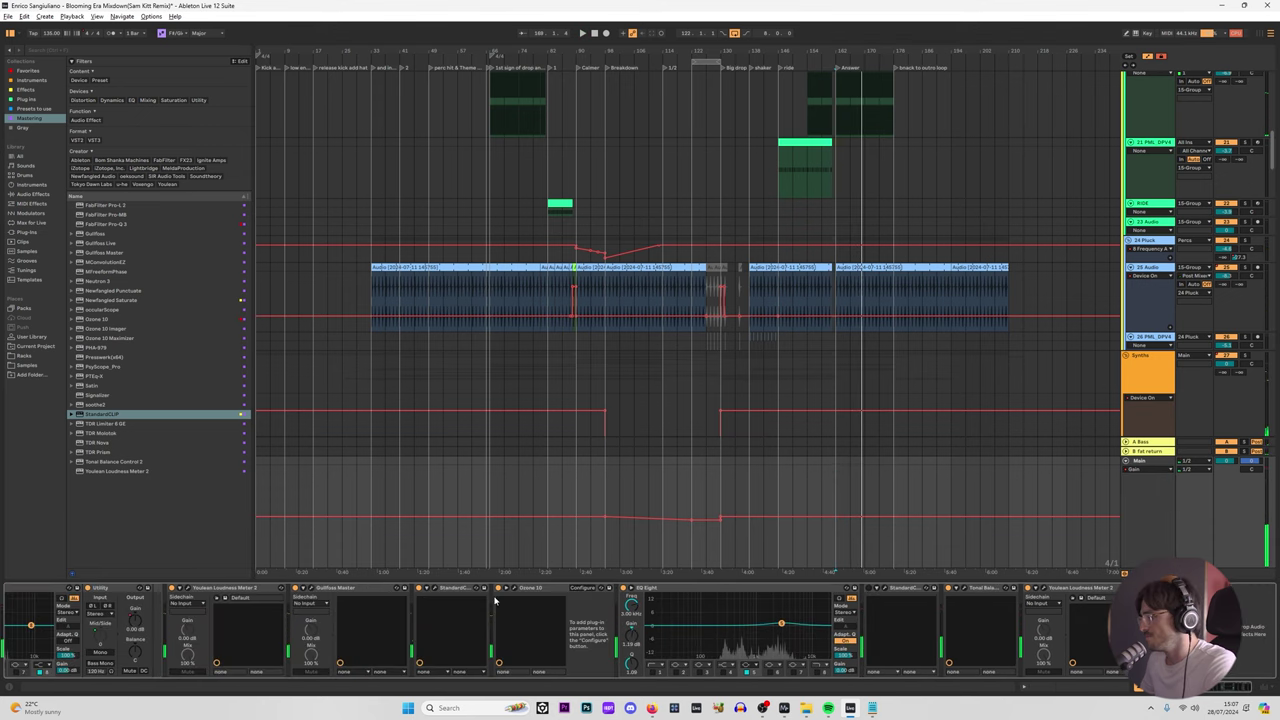